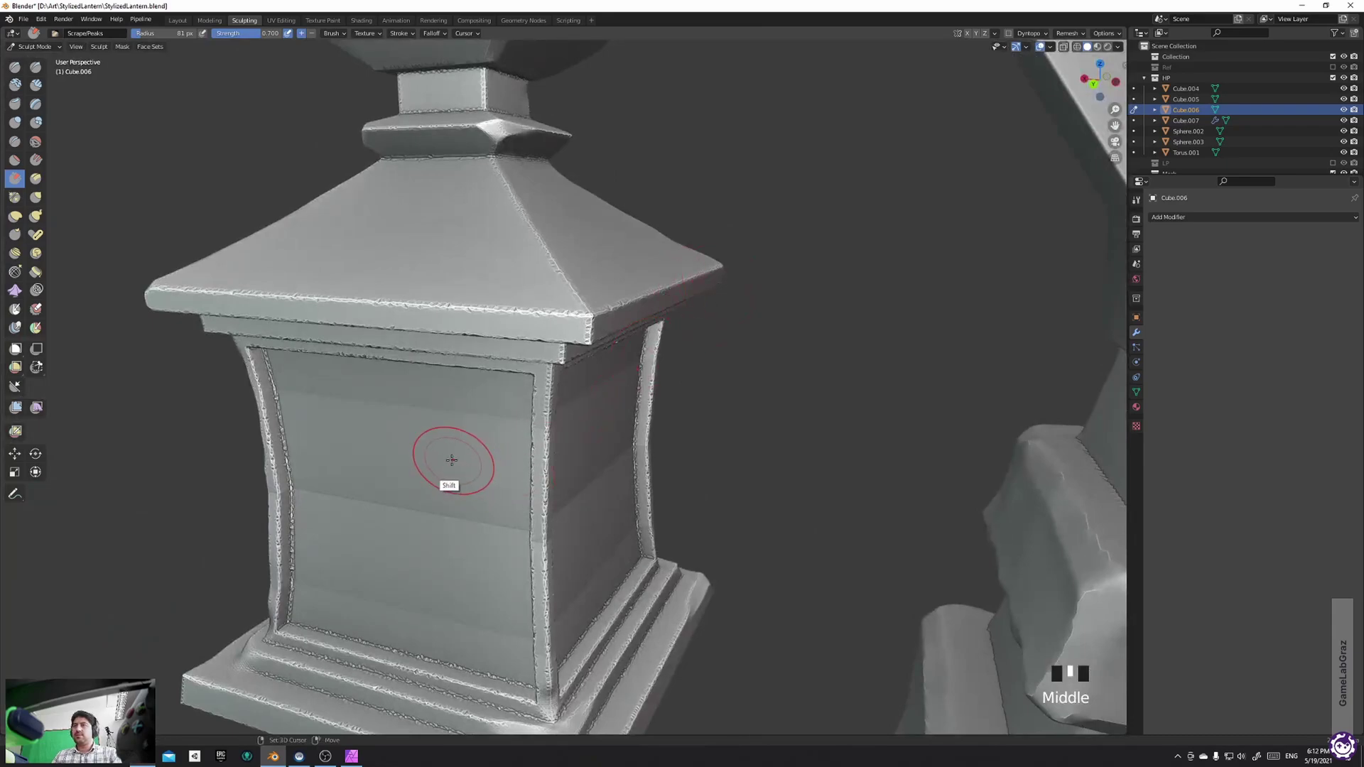
Smooth out the horizontal creases on two adjacent side panels of the lantern body
mouse_move(476, 508)
shift+mouse_down()
mouse_move(497, 533)
mouse_move(454, 603)
mouse_move(353, 583)
shift+mouse_up()
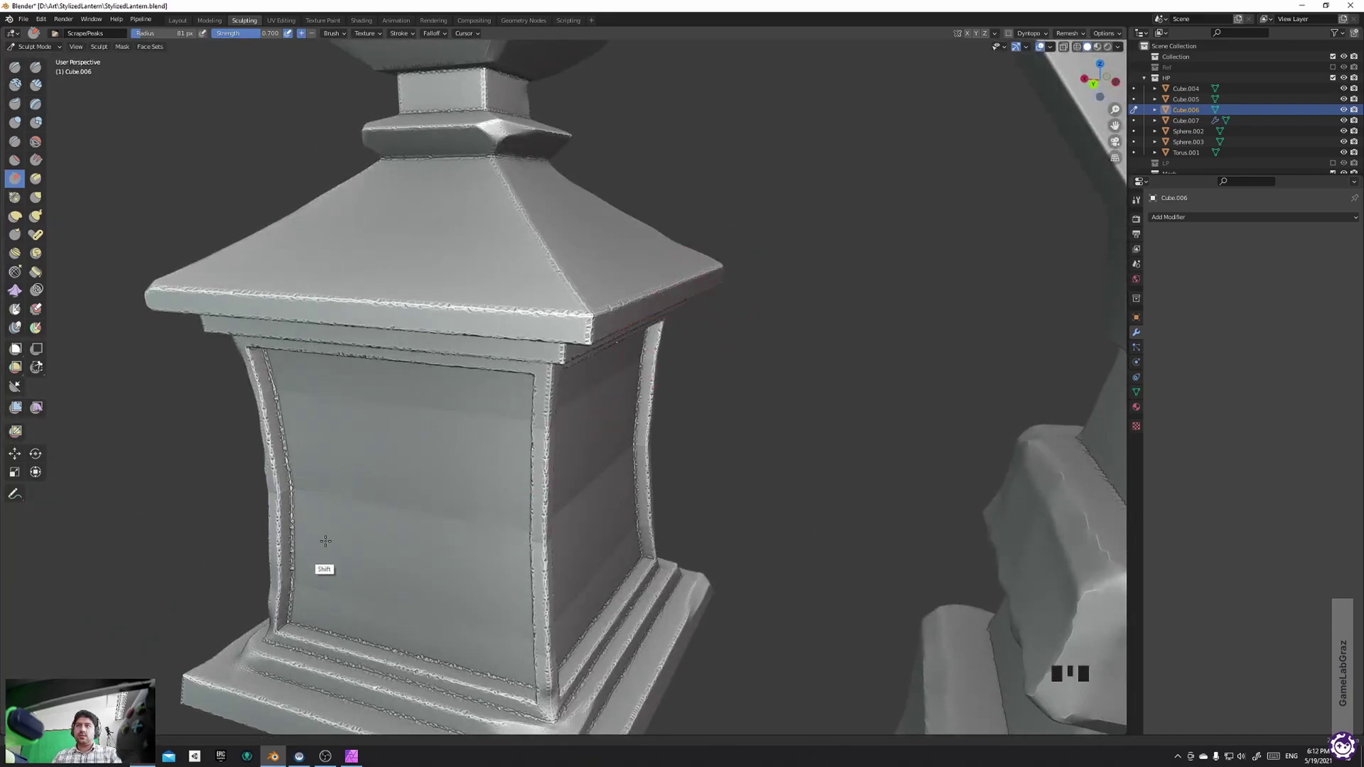
mouse_move(369, 441)
middle_down()
mouse_move(593, 375)
mouse_move(564, 398)
middle_up()
shift+drag(563, 398, 557, 389)
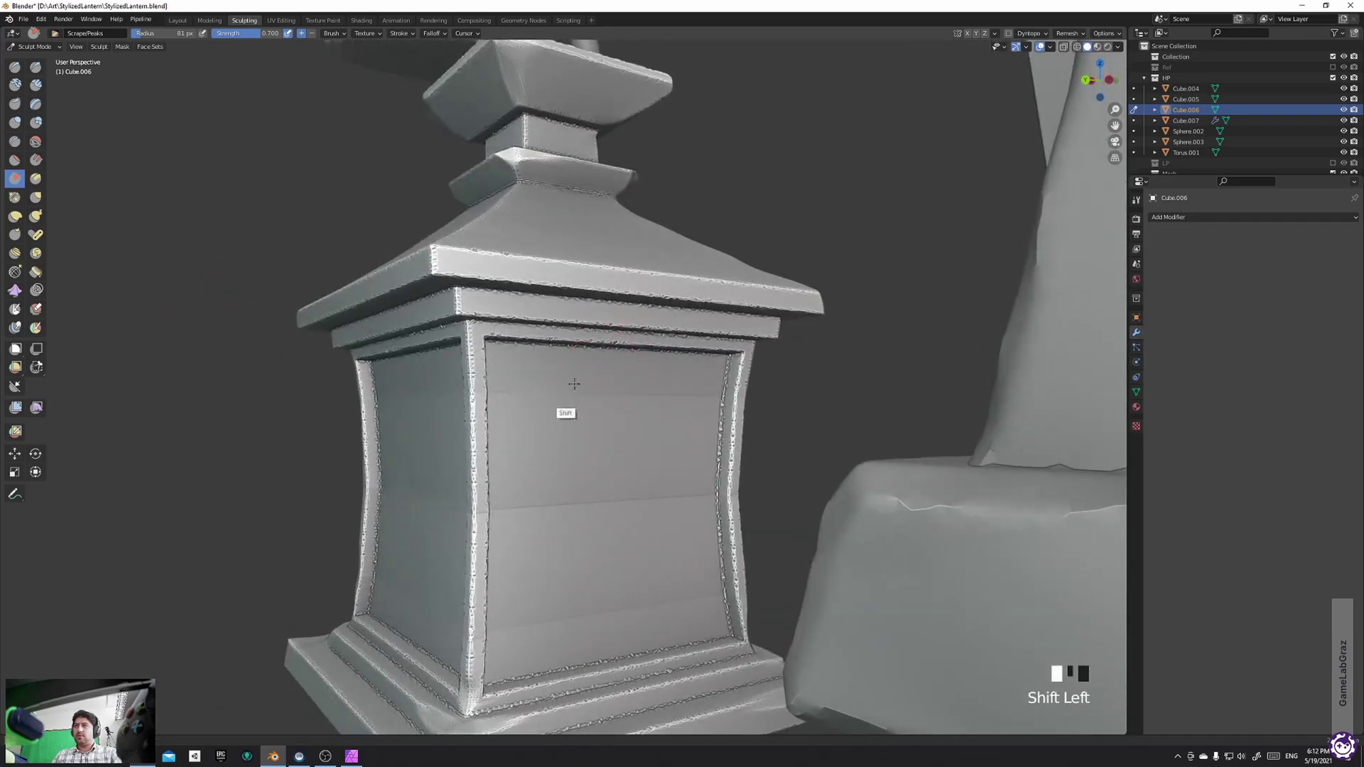
shift+drag(649, 422, 670, 480)
mouse_move(502, 620)
shift+mouse_down()
mouse_move(688, 593)
mouse_move(725, 568)
shift+mouse_up()
Smooth the third side panel of the lantern body from its upper part down to its lower edge
mouse_move(478, 547)
middle_down()
mouse_move(654, 549)
mouse_move(470, 476)
middle_up()
shift+drag(470, 477, 299, 433)
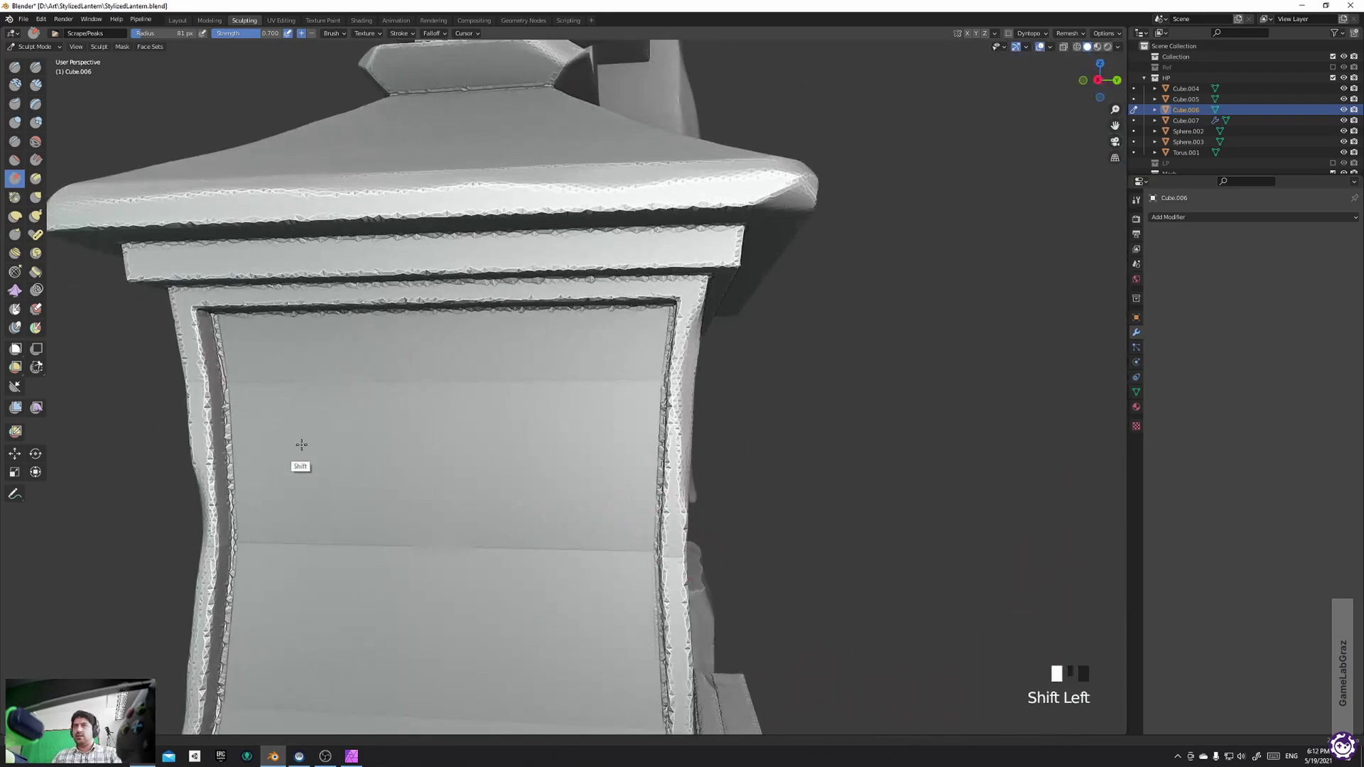
shift+drag(558, 572, 571, 537)
mouse_move(399, 615)
shift+mouse_down()
mouse_move(310, 487)
mouse_move(299, 526)
shift+mouse_up()
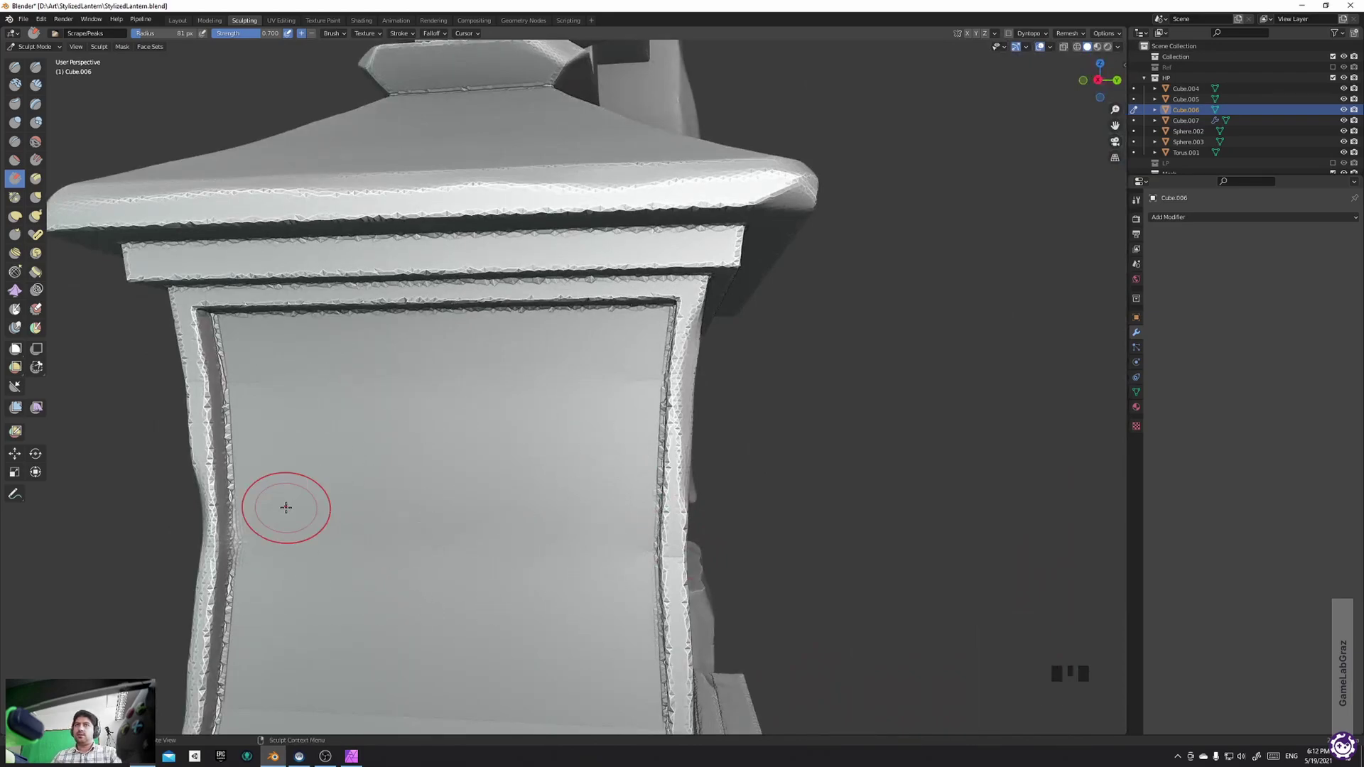
scroll(285, 507, down, 4)
alt+right_drag(569, 500, 561, 420)
scroll(562, 421, up, 2)
scroll(563, 421, down, 1)
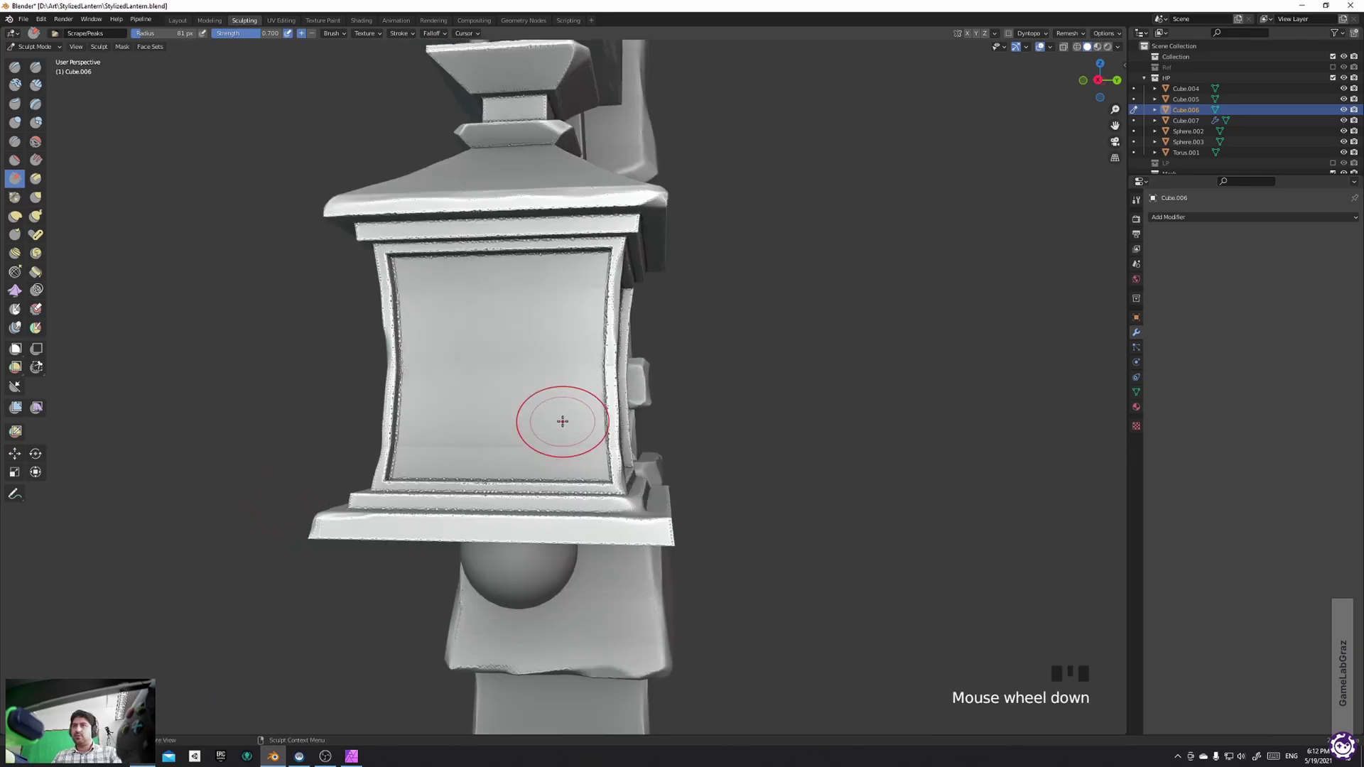
shift+drag(472, 395, 451, 443)
shift+drag(538, 438, 569, 435)
Smooth the horizontal creases on the remaining side panel of the lantern body
mouse_move(569, 435)
middle_down()
mouse_move(643, 402)
mouse_move(618, 355)
middle_up()
mouse_move(617, 355)
shift+mouse_down()
mouse_move(611, 327)
mouse_move(725, 343)
mouse_move(715, 456)
mouse_move(594, 441)
mouse_move(660, 403)
shift+mouse_up()
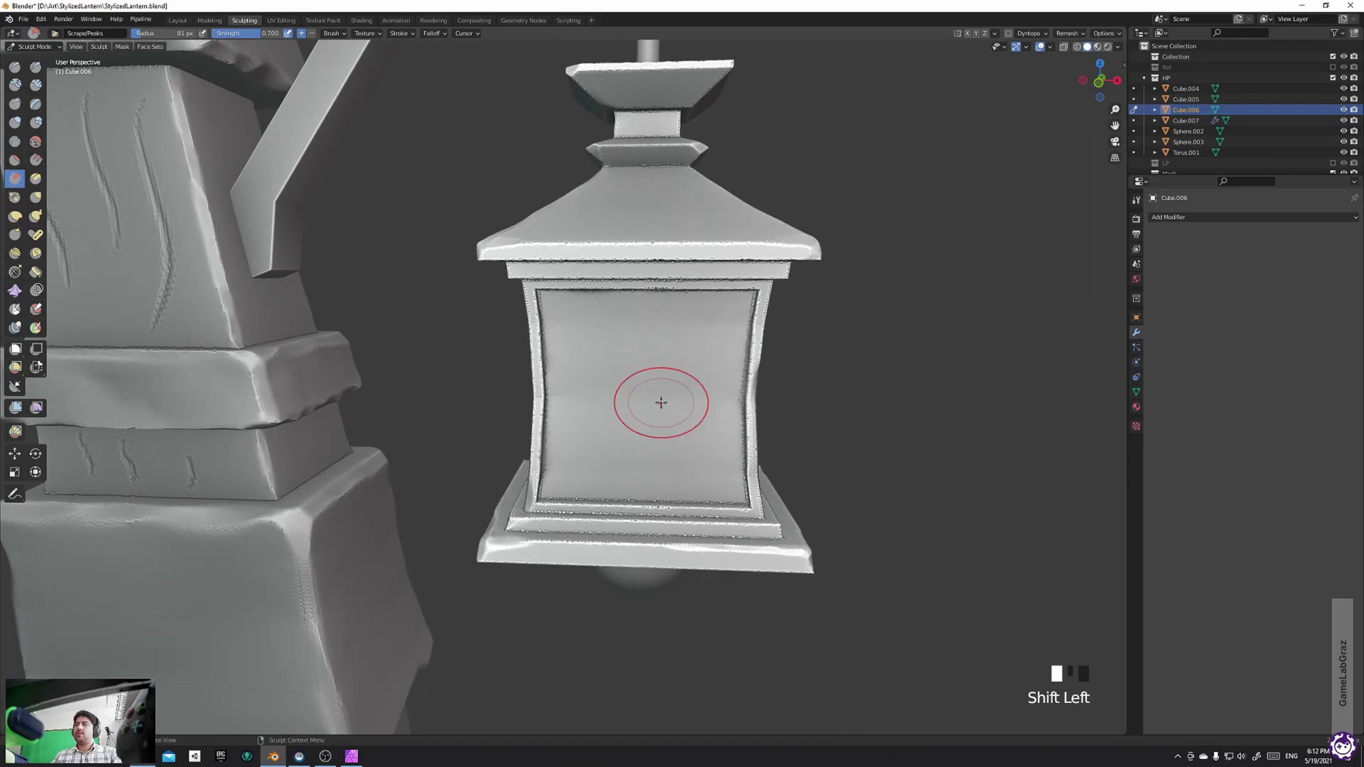
middle_drag(660, 403, 744, 417)
scroll(700, 359, up, 2)
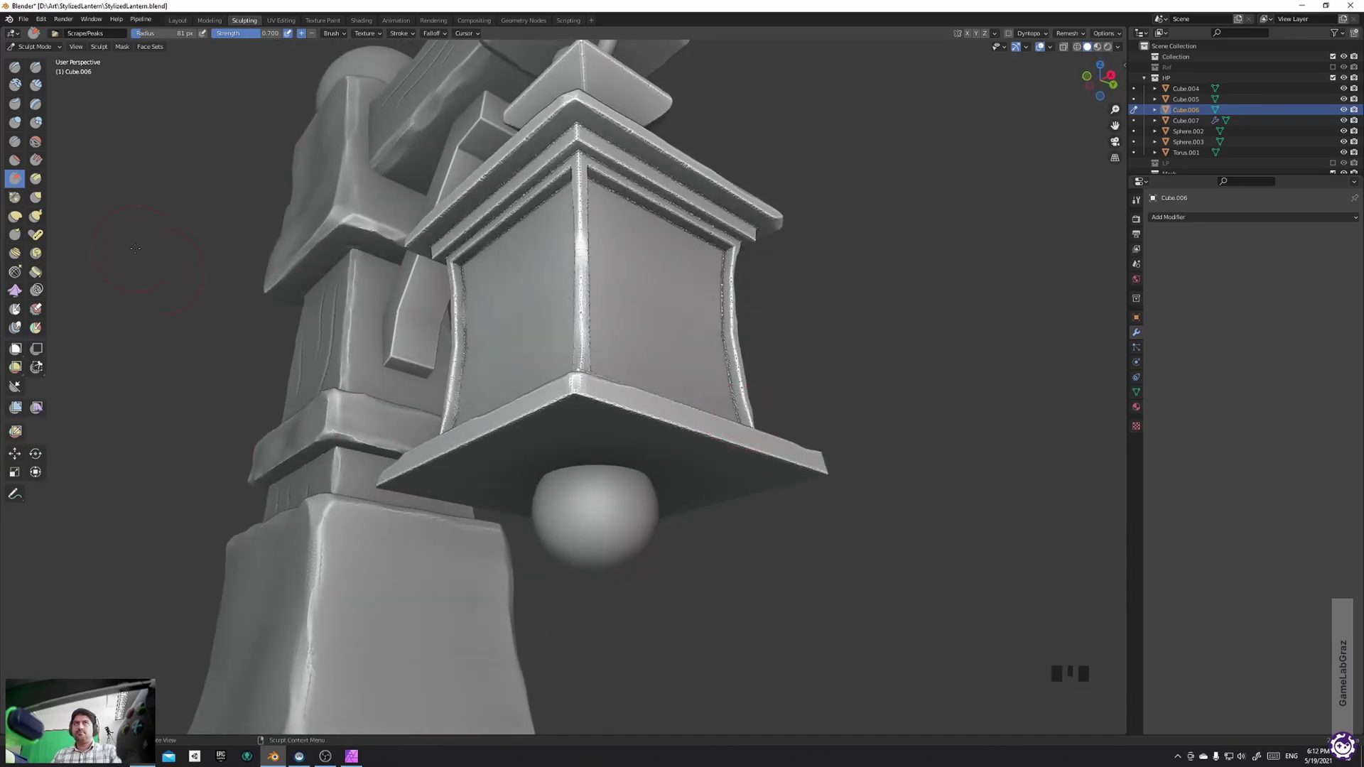
Resize the Scrape/Peaks brush and wear down the first corner of the lantern's base plate, undoing the stray stroke
key(f)
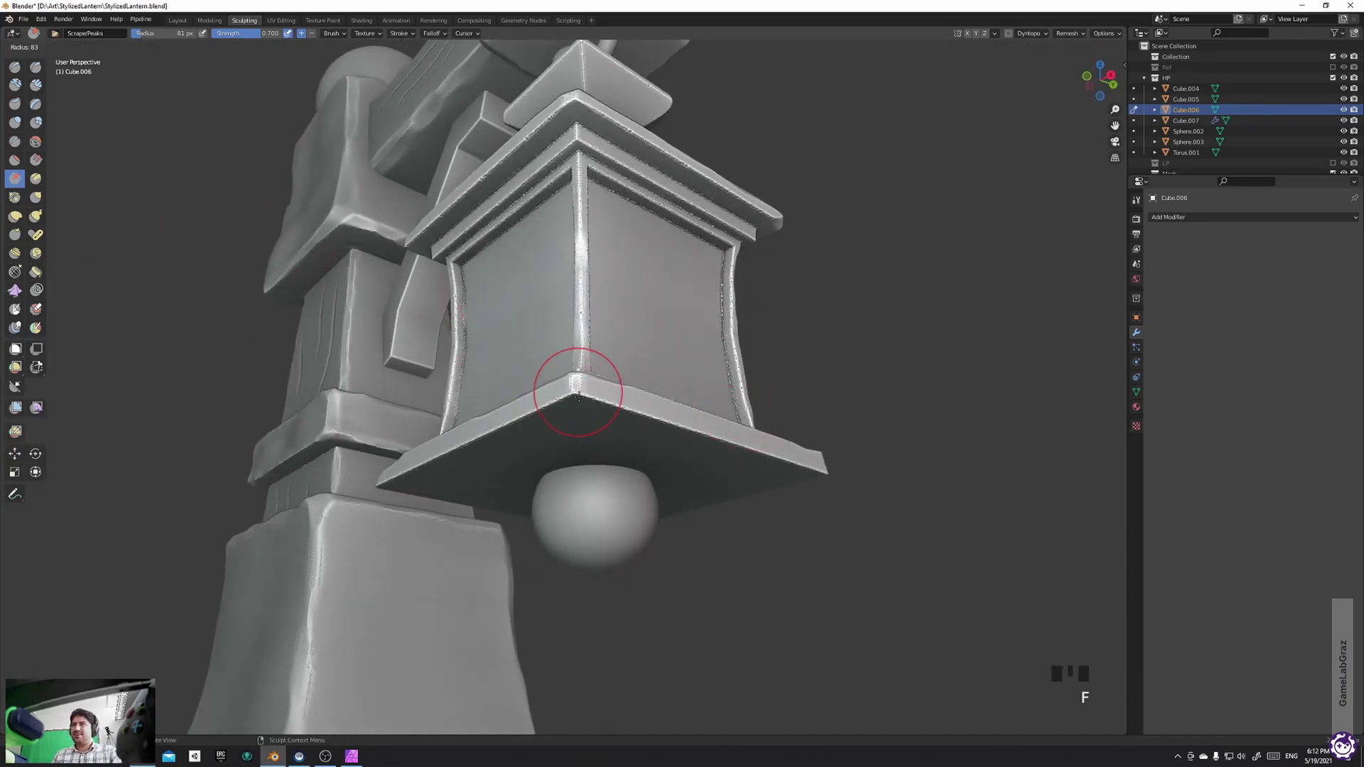
drag(577, 391, 574, 388)
drag(574, 388, 577, 396)
middle_drag(577, 396, 634, 449)
drag(498, 491, 485, 499)
key(ctrl+z)
middle_drag(557, 488, 548, 444)
drag(548, 444, 545, 440)
Scrape the remaining corners of the lantern's base plate to give them a worn look
middle_drag(552, 440, 352, 493)
click(351, 493)
middle_drag(536, 484, 475, 494)
drag(554, 488, 564, 492)
middle_drag(547, 480, 604, 519)
drag(357, 525, 353, 531)
Switch to the Crease brush, undo the test stroke on the lantern's base, and set the brush radius to 4 px
middle_drag(624, 548, 441, 561)
key(shift+c)
key(shift+c)
key(shift+c)
key(f)
click(441, 561)
drag(430, 566, 445, 573)
key(ctrl+z)
key(f)
click(443, 574)
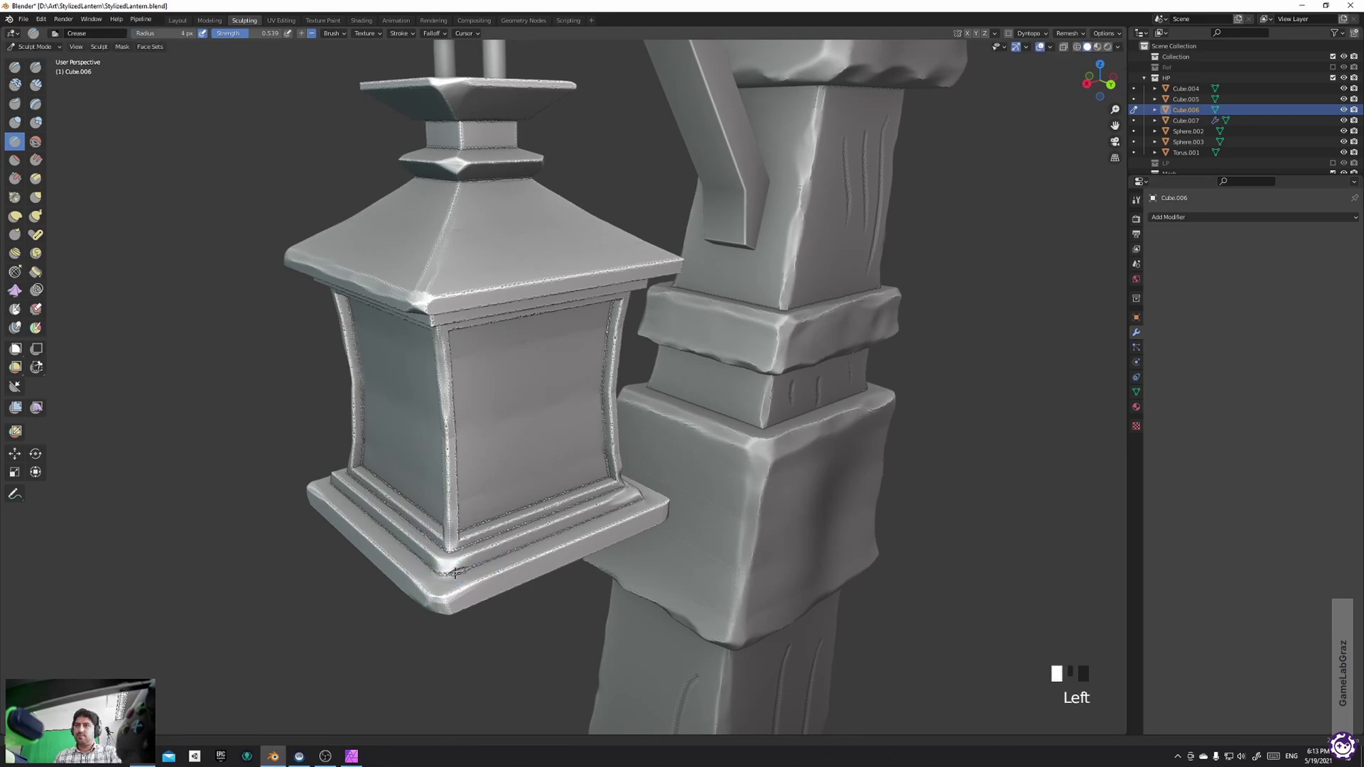
Examine the whole lantern post from several sides, ending at the diagonal brace under the beam
scroll(466, 562, down, 9)
middle_drag(497, 397, 677, 347)
scroll(705, 449, up, 3)
alt+right_drag(618, 389, 604, 446)
scroll(624, 421, down, 2)
middle_drag(625, 421, 580, 389)
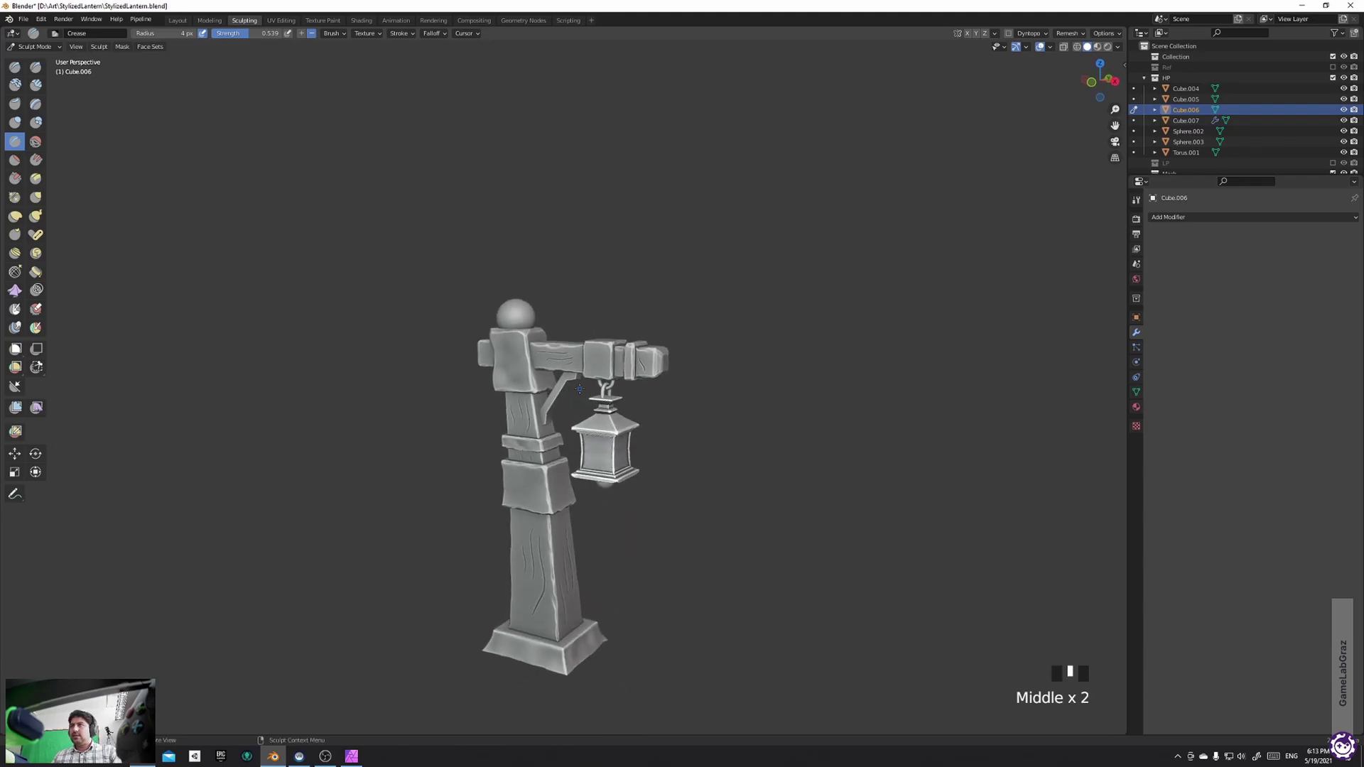
scroll(580, 390, up, 5)
scroll(607, 367, up, 1)
scroll(607, 367, down, 4)
middle_drag(607, 368, 506, 387)
scroll(506, 387, up, 4)
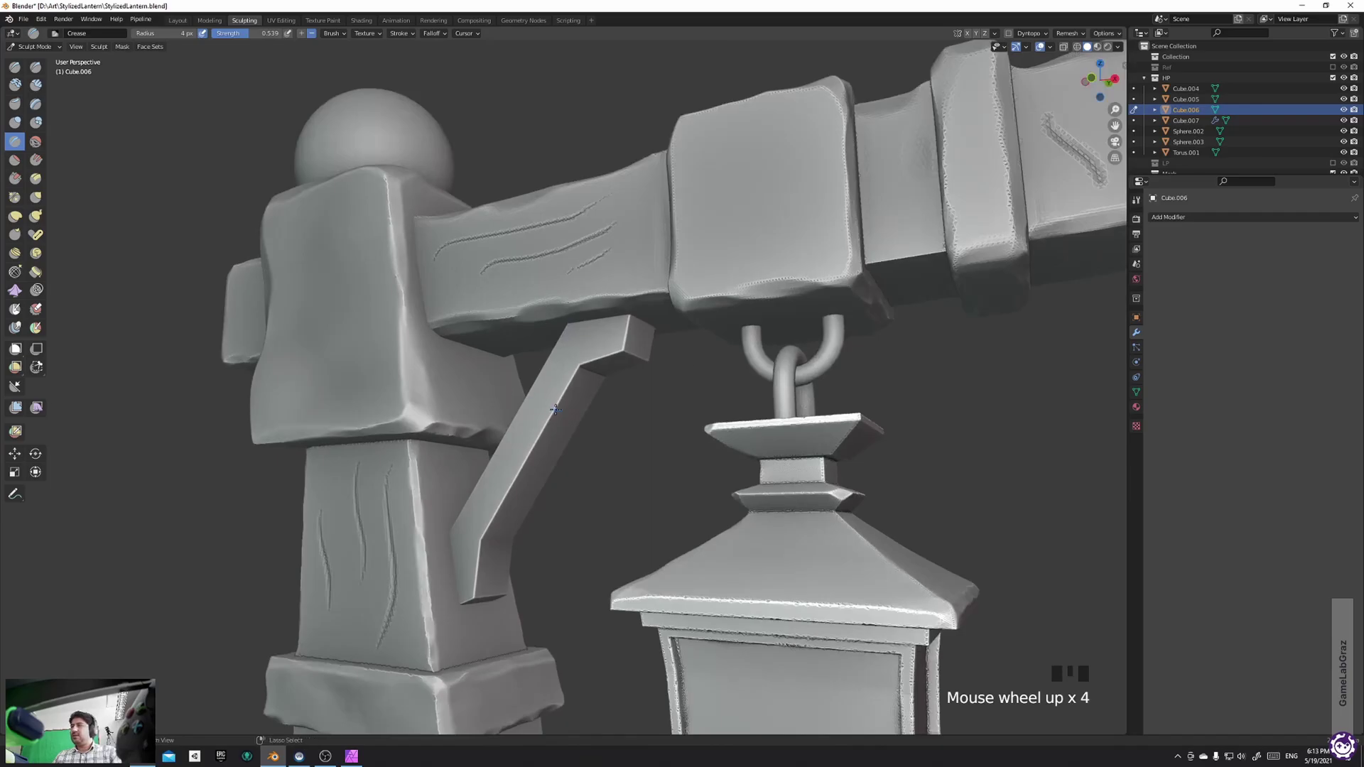
Apply all modifiers on the diagonal brace under the beam and enter Sculpt Mode on it
key(ctrl+Tab)
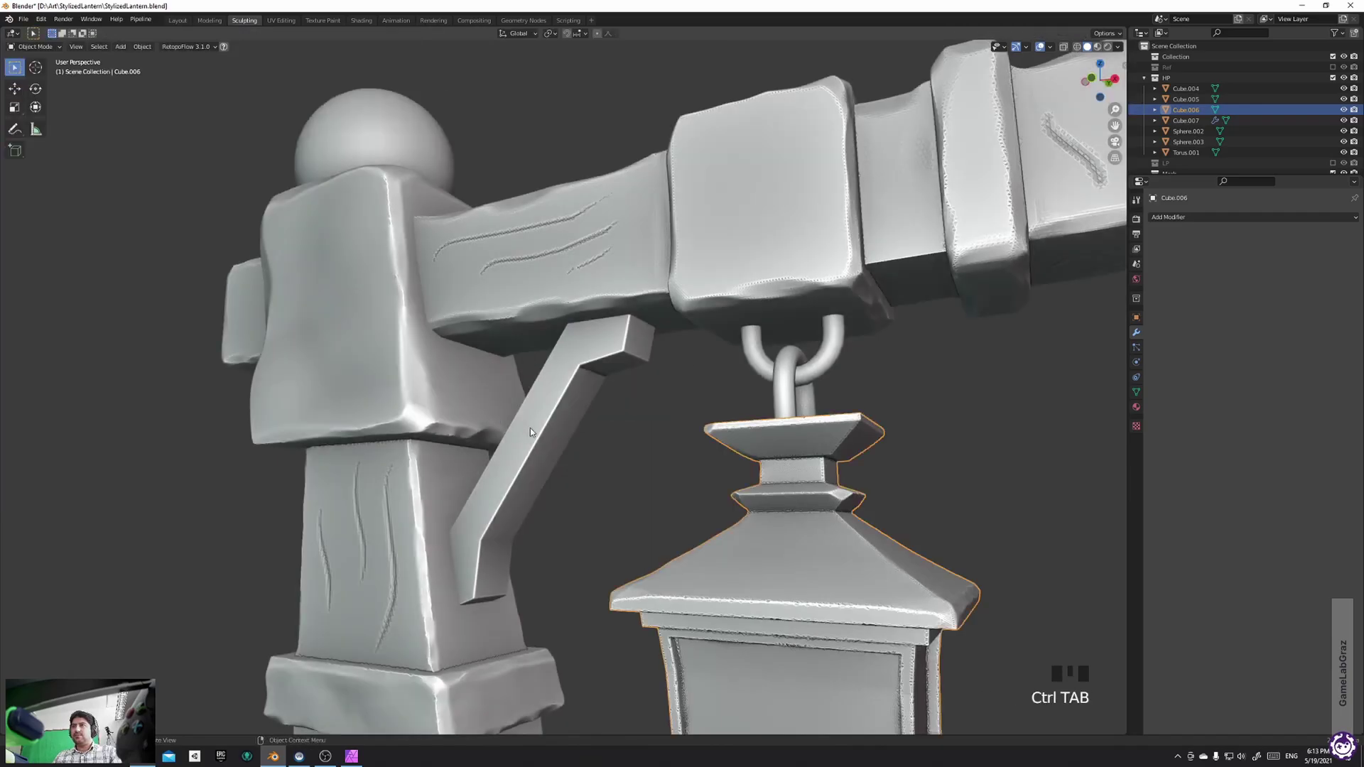
click(530, 428)
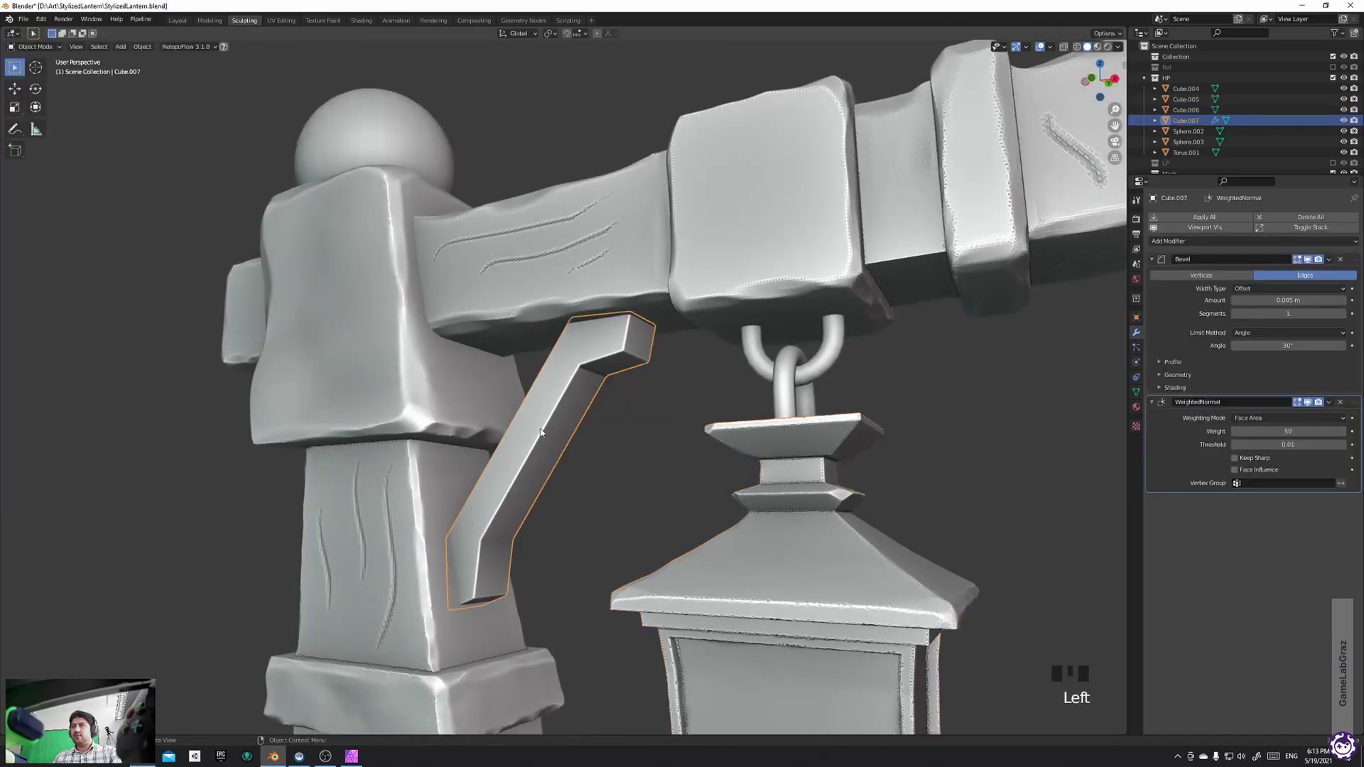
click(1203, 218)
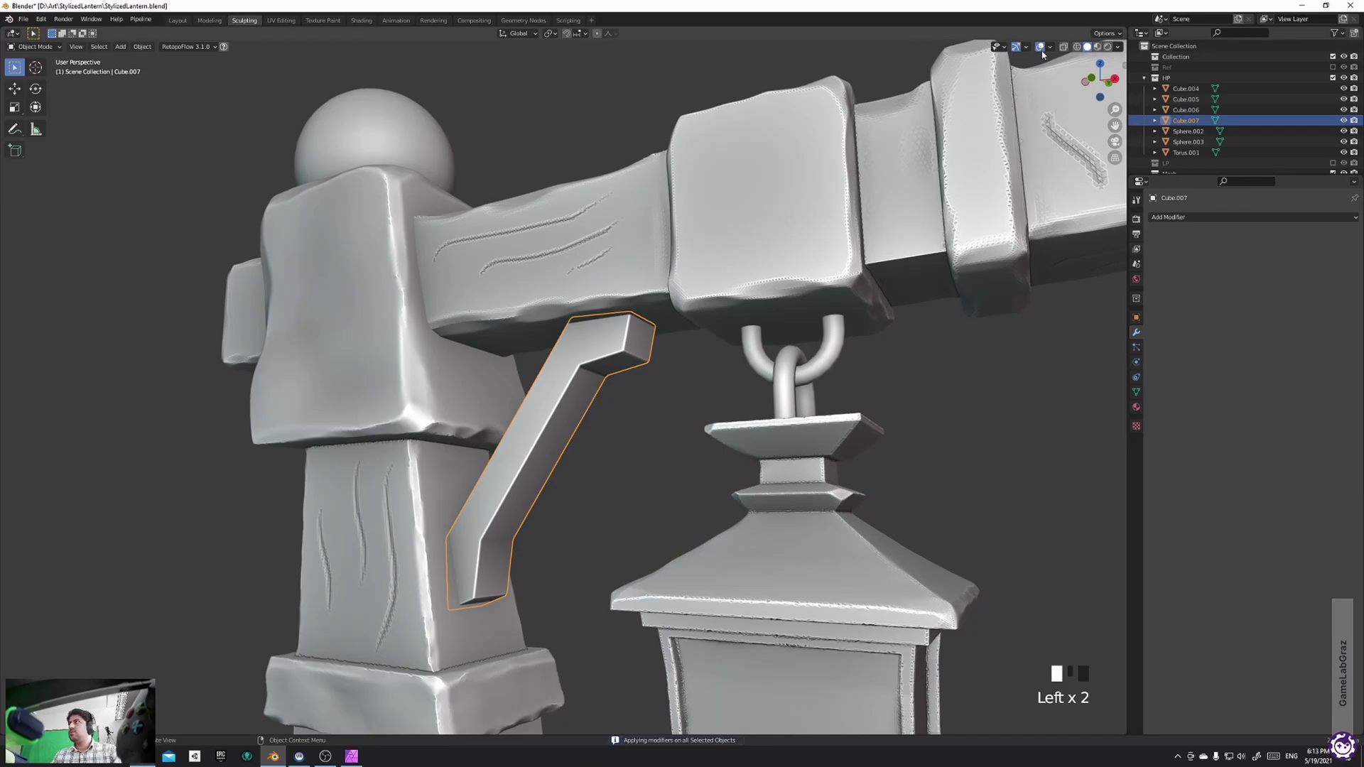
key(ctrl+Tab)
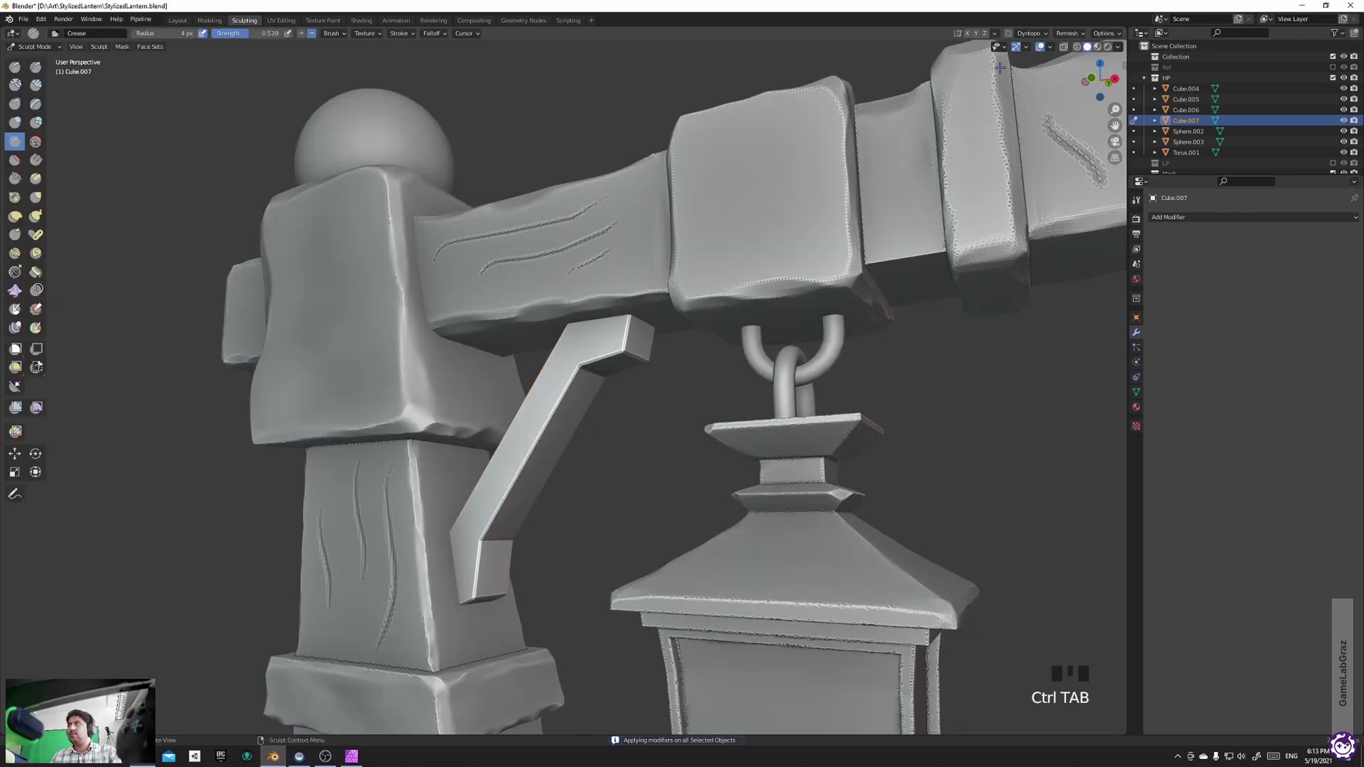
Enable Dyntopo on the brace and flood-fill its detail using Constant Detail at a resolution of 150
click(1045, 37)
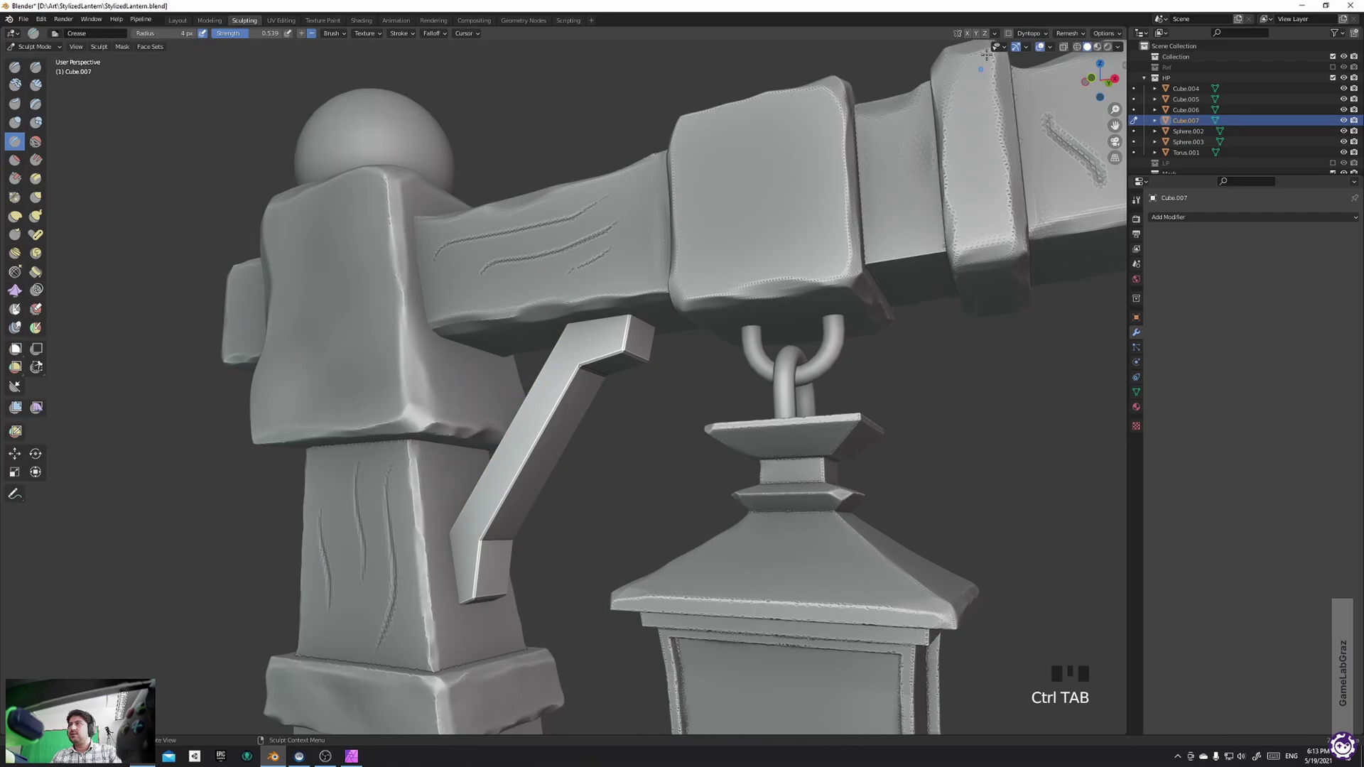
click(1008, 33)
click(1004, 64)
click(1028, 33)
key(Left)
key(Left)
key(Left)
key(Left)
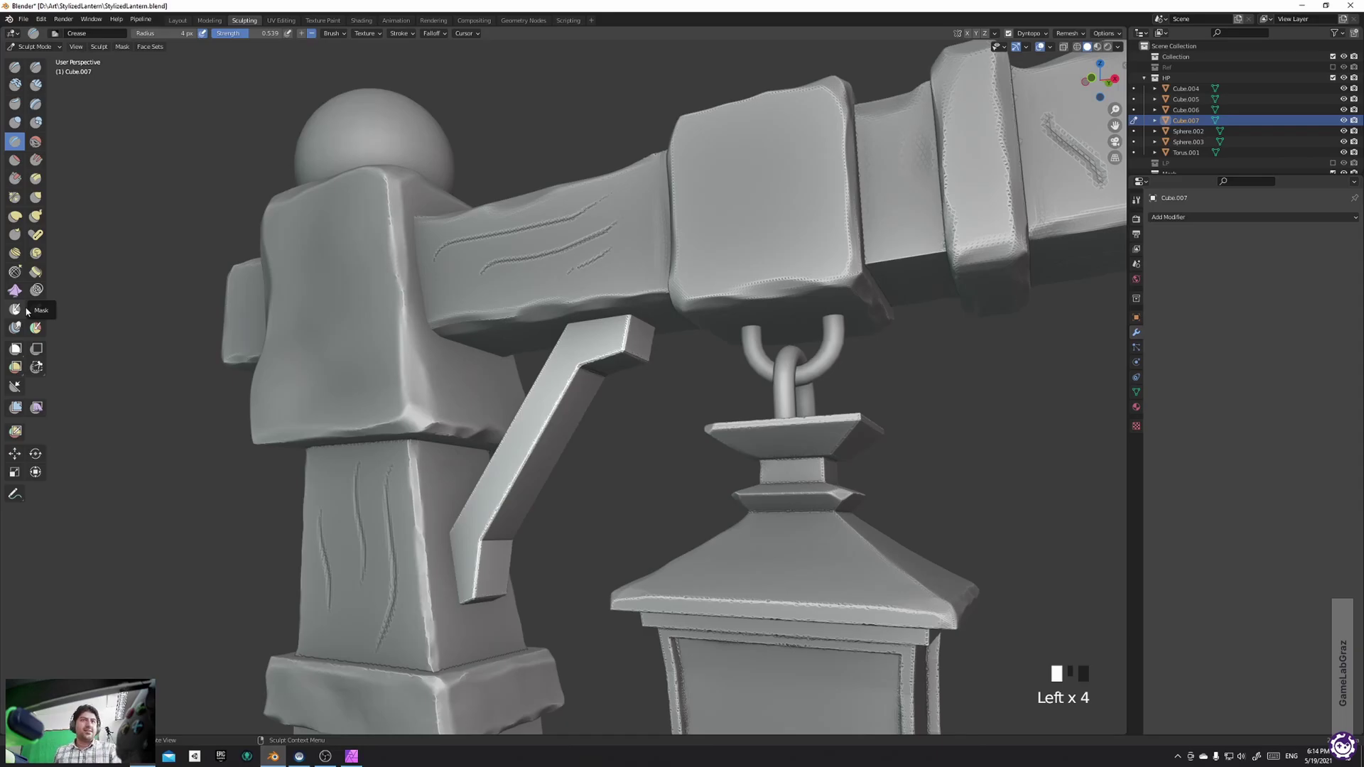
Inspect the density of the brace's mesh up close and turn Dyntopo off
scroll(511, 341, down, 4)
mouse_move(511, 340)
middle_down()
mouse_move(549, 393)
mouse_move(521, 355)
middle_up()
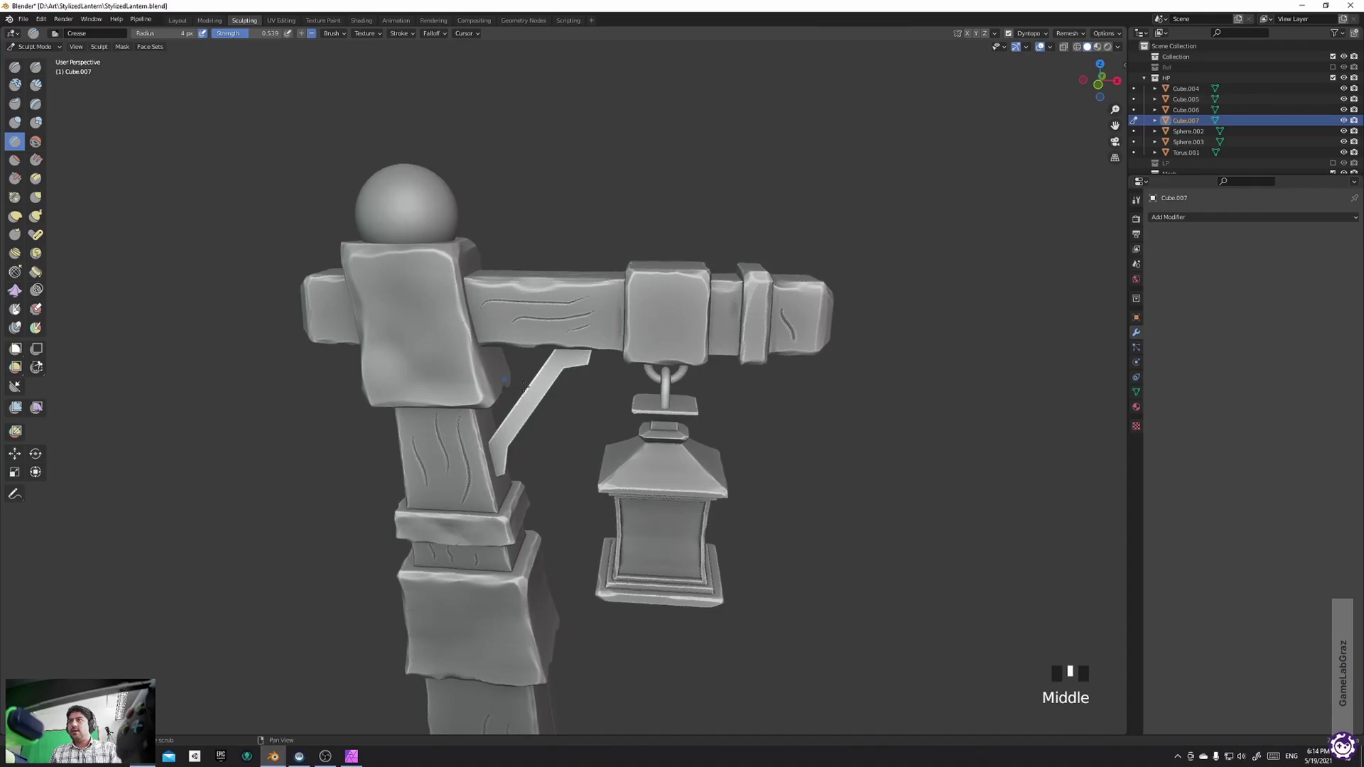
alt+right_drag(521, 355, 516, 298)
scroll(516, 298, up, 4)
mouse_move(517, 298)
middle_down()
mouse_move(501, 307)
mouse_move(522, 312)
middle_up()
alt+right_drag(522, 313, 574, 351)
scroll(574, 351, up, 4)
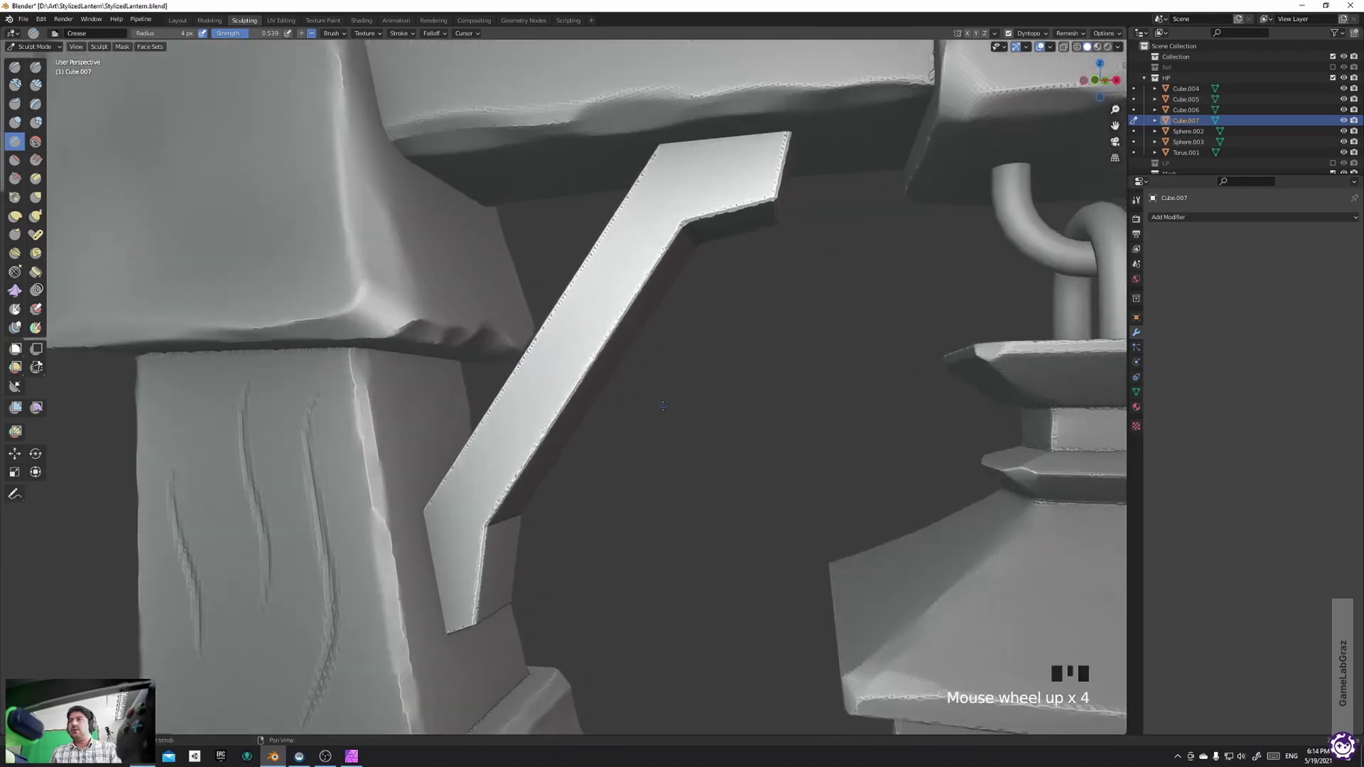
middle_drag(575, 351, 624, 381)
click(1023, 36)
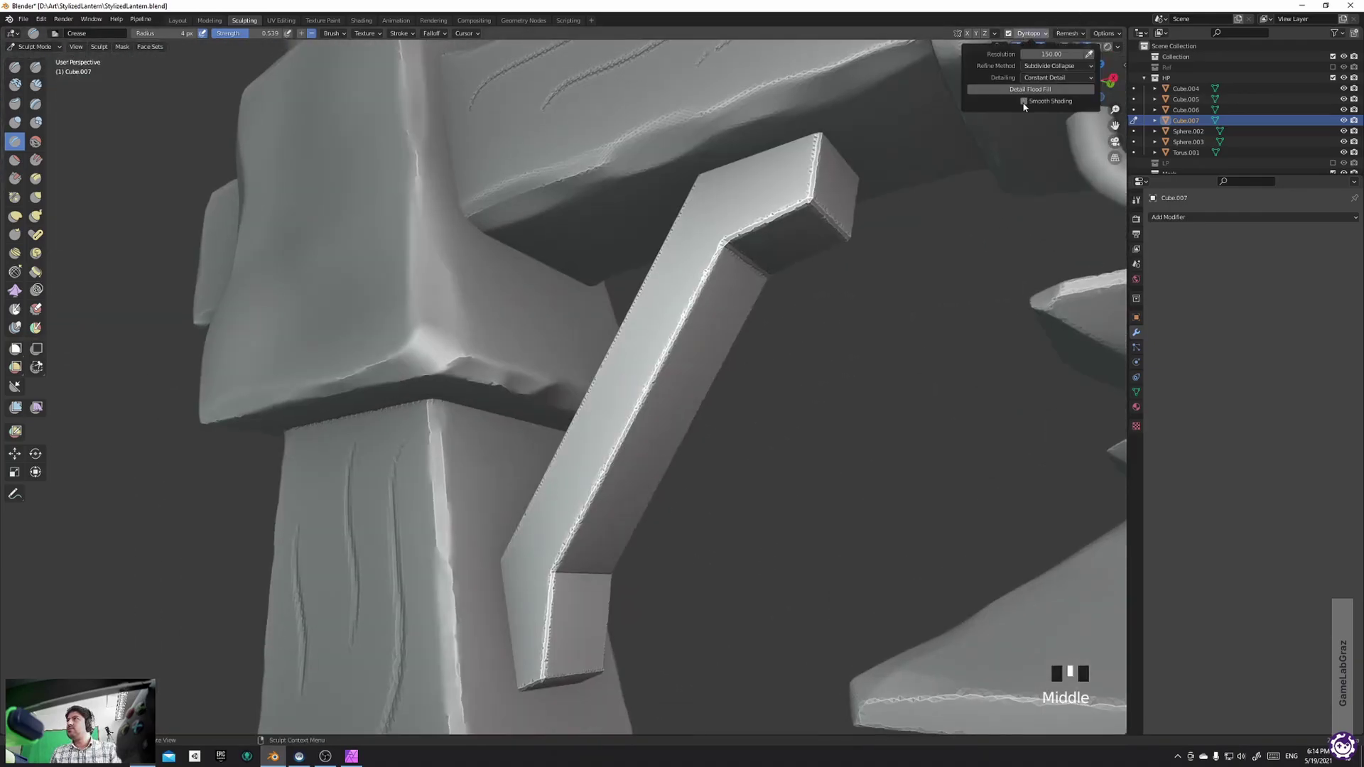
click(1023, 34)
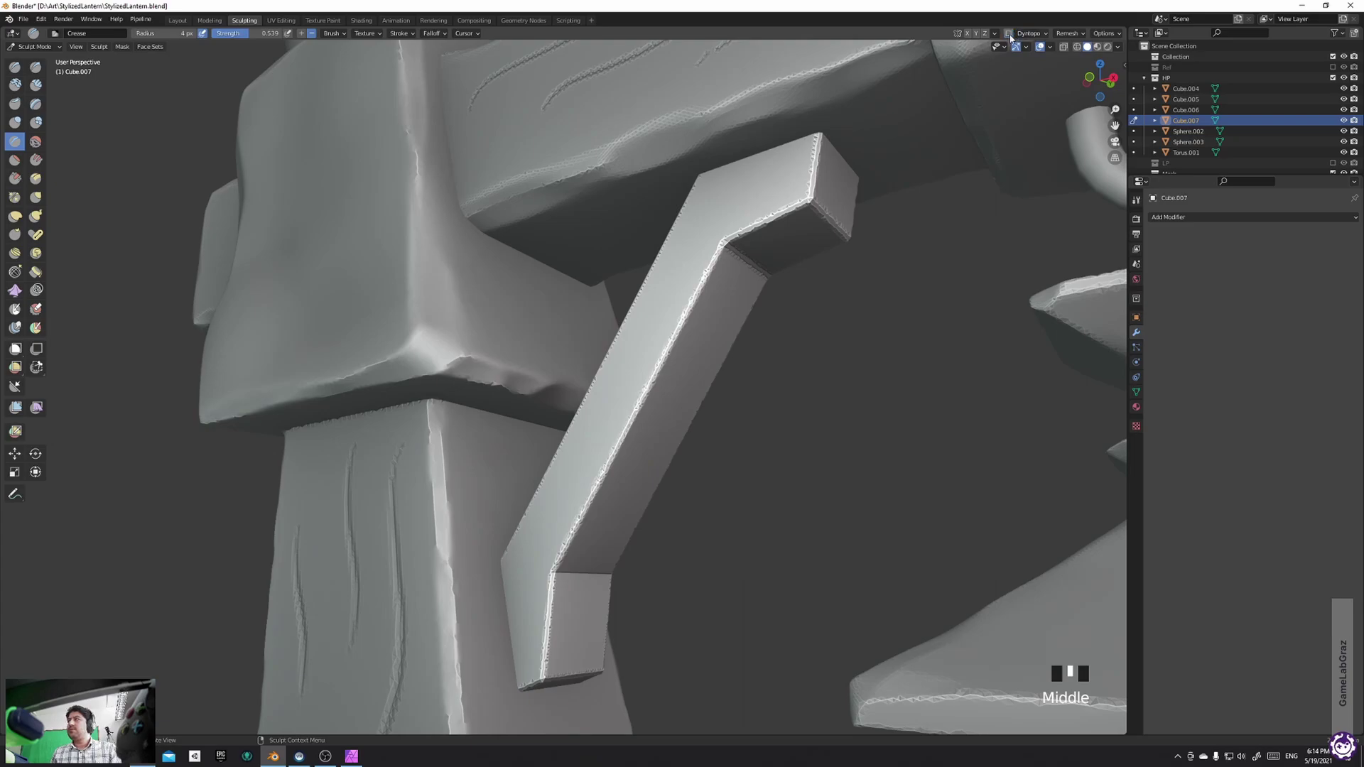
Scrape the brace's long lower front edge unevenly with the Scrape/Peaks brush at a 62 px radius
click(14, 160)
click(14, 179)
key(f)
click(709, 364)
drag(708, 280, 647, 390)
drag(657, 369, 604, 475)
drag(617, 435, 595, 497)
mouse_move(593, 503)
mouse_down()
mouse_move(551, 607)
mouse_move(545, 666)
mouse_up()
Isolate the brace in local view and scrape the vertical corner edge of its upper end
mouse_move(658, 669)
middle_down()
mouse_move(608, 630)
mouse_move(597, 676)
mouse_move(678, 612)
middle_up()
key(slash)
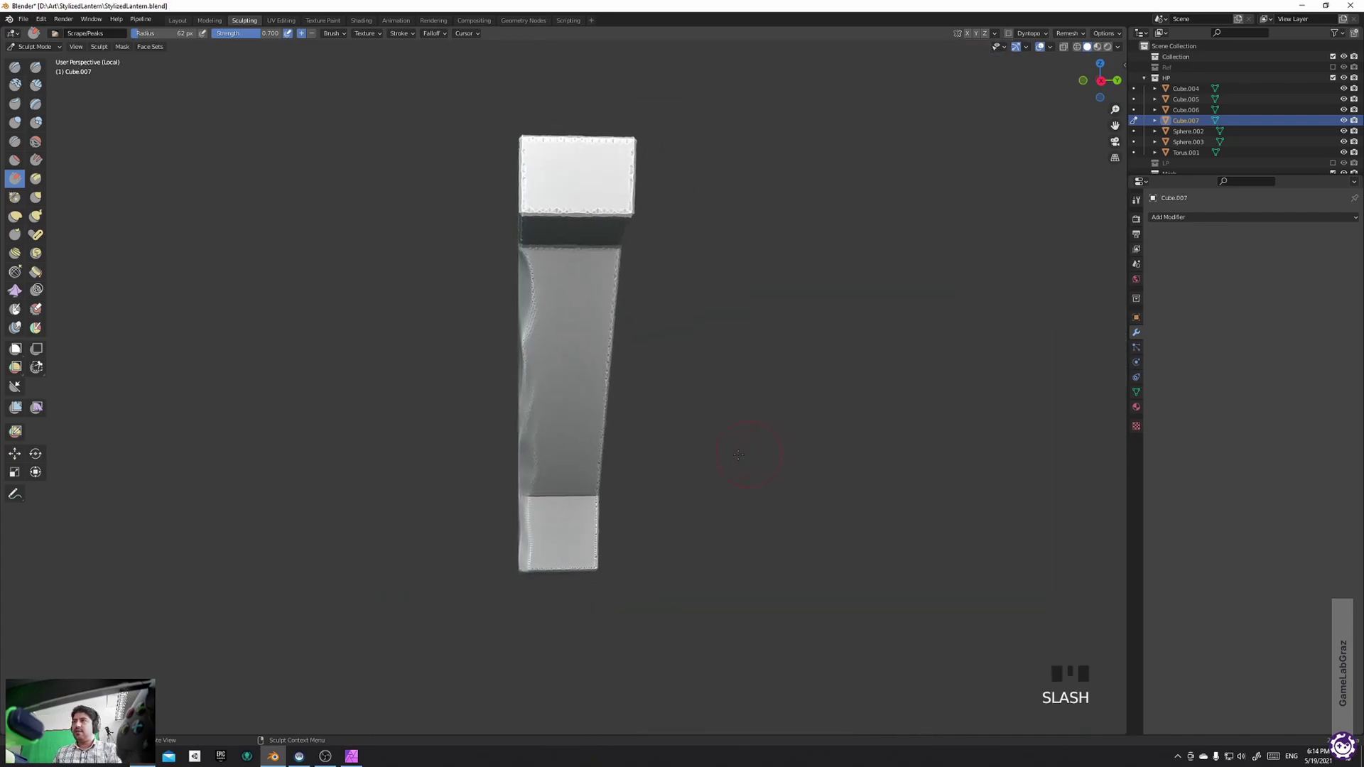
middle_drag(761, 400, 697, 424)
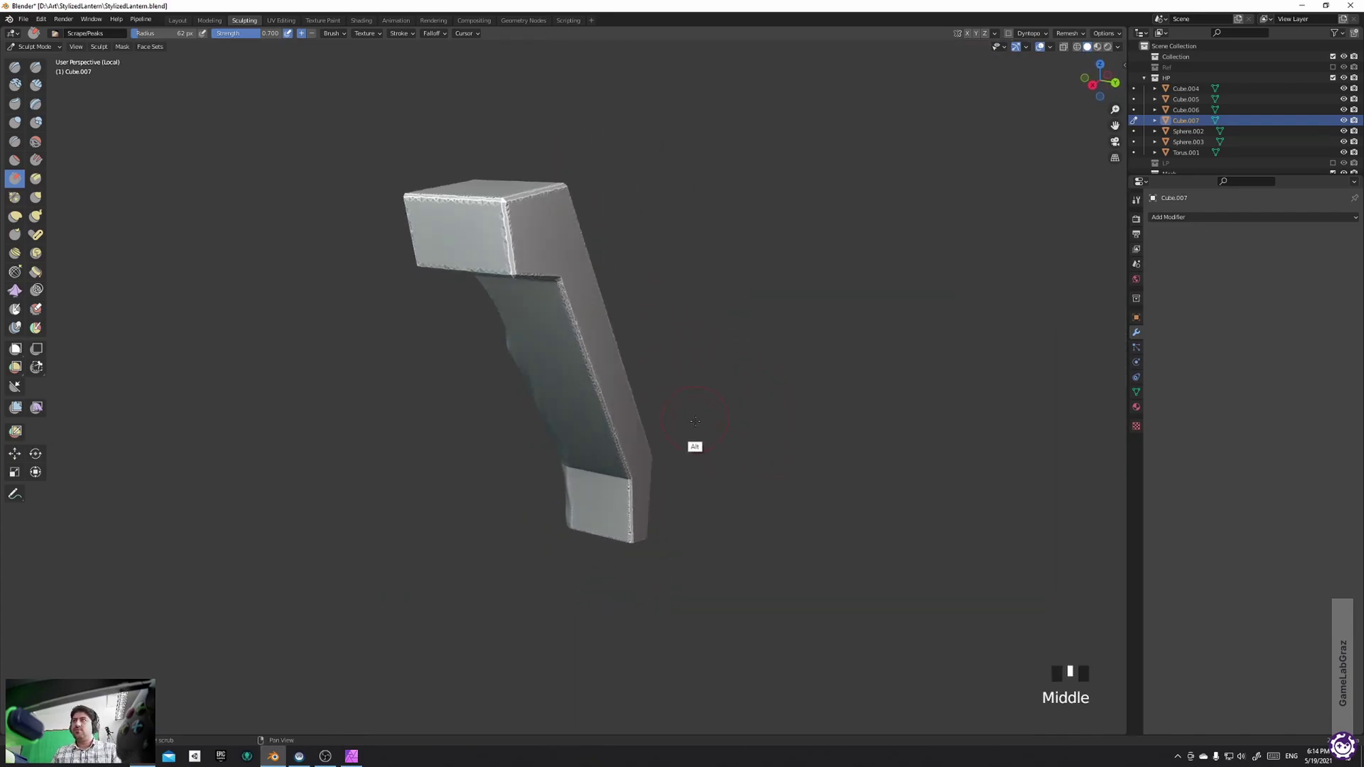
drag(481, 203, 511, 274)
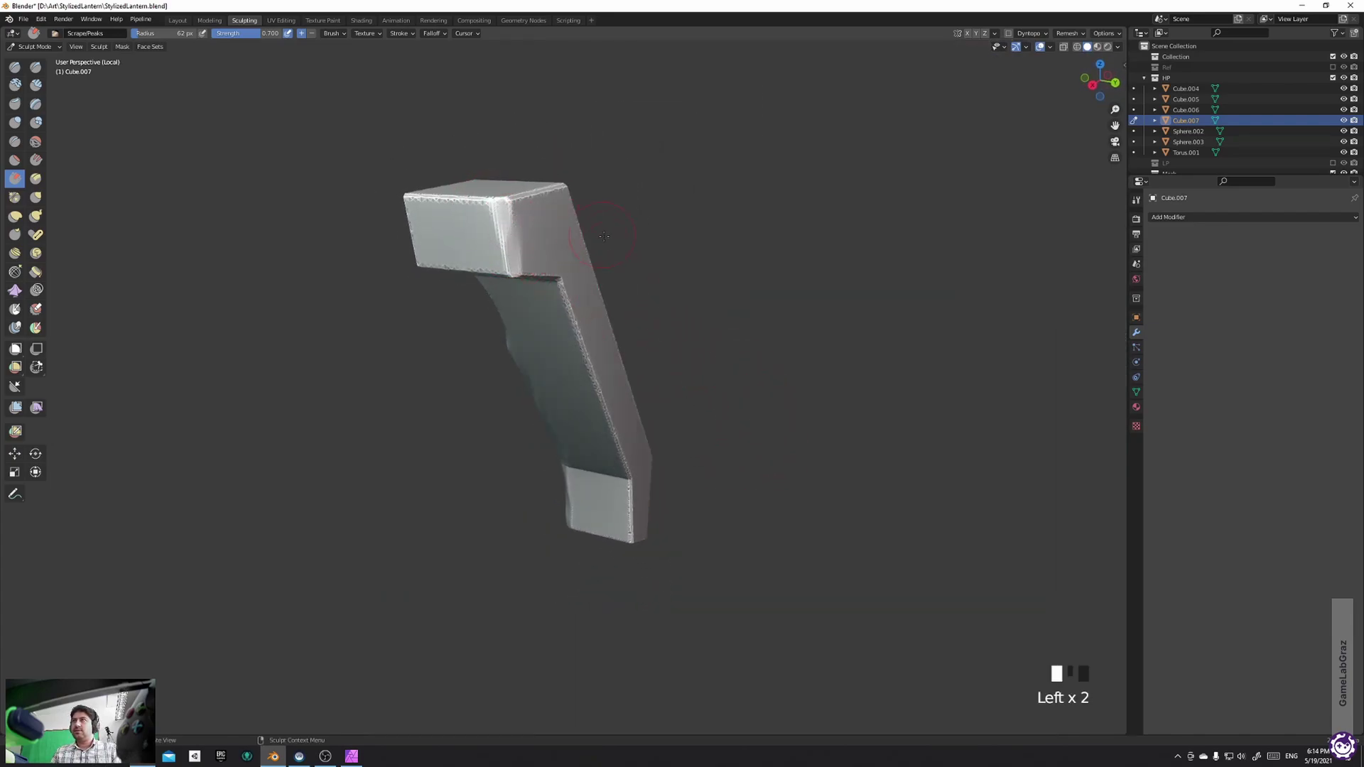
key(slash)
key(slash)
key(slash)
key(slash)
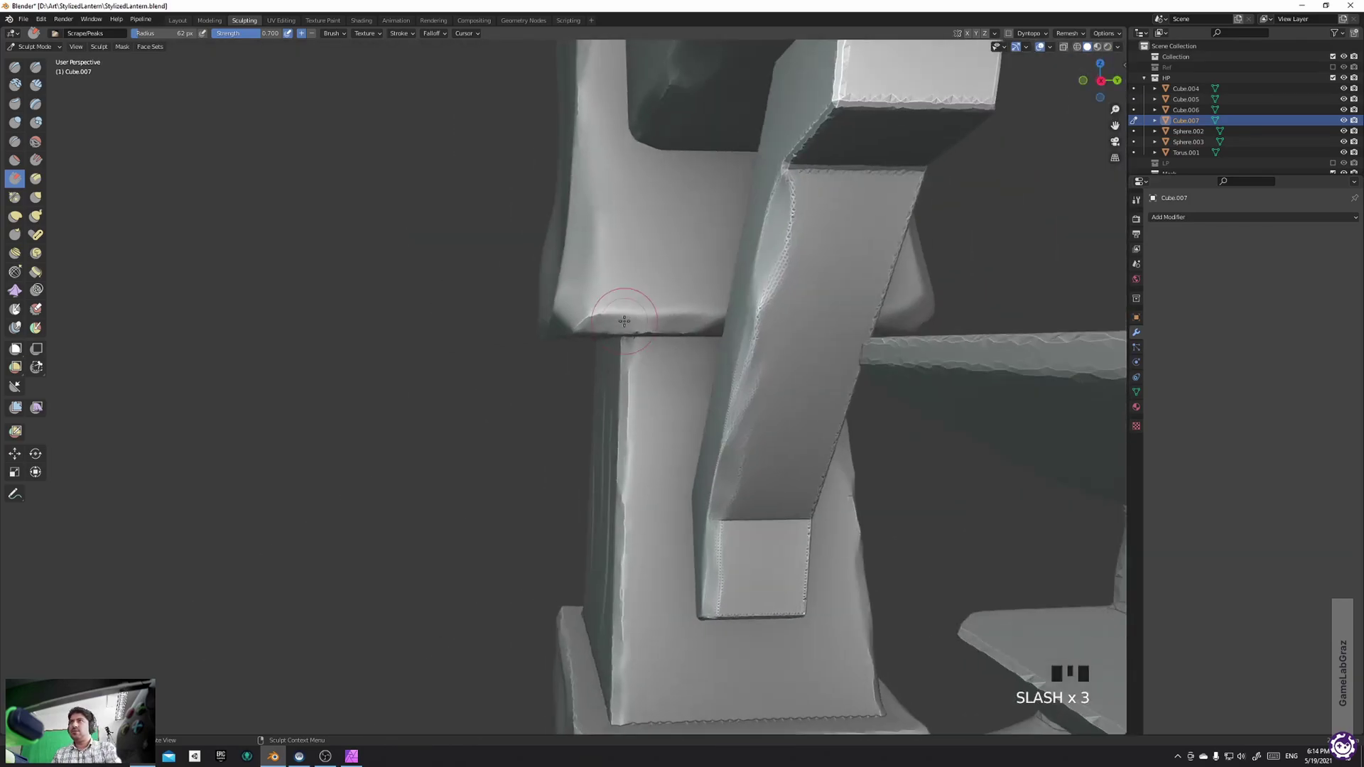
Scrape the top edges of the brace's upper end block
mouse_move(633, 279)
middle_down()
mouse_move(654, 323)
mouse_move(639, 356)
middle_up()
drag(640, 356, 564, 304)
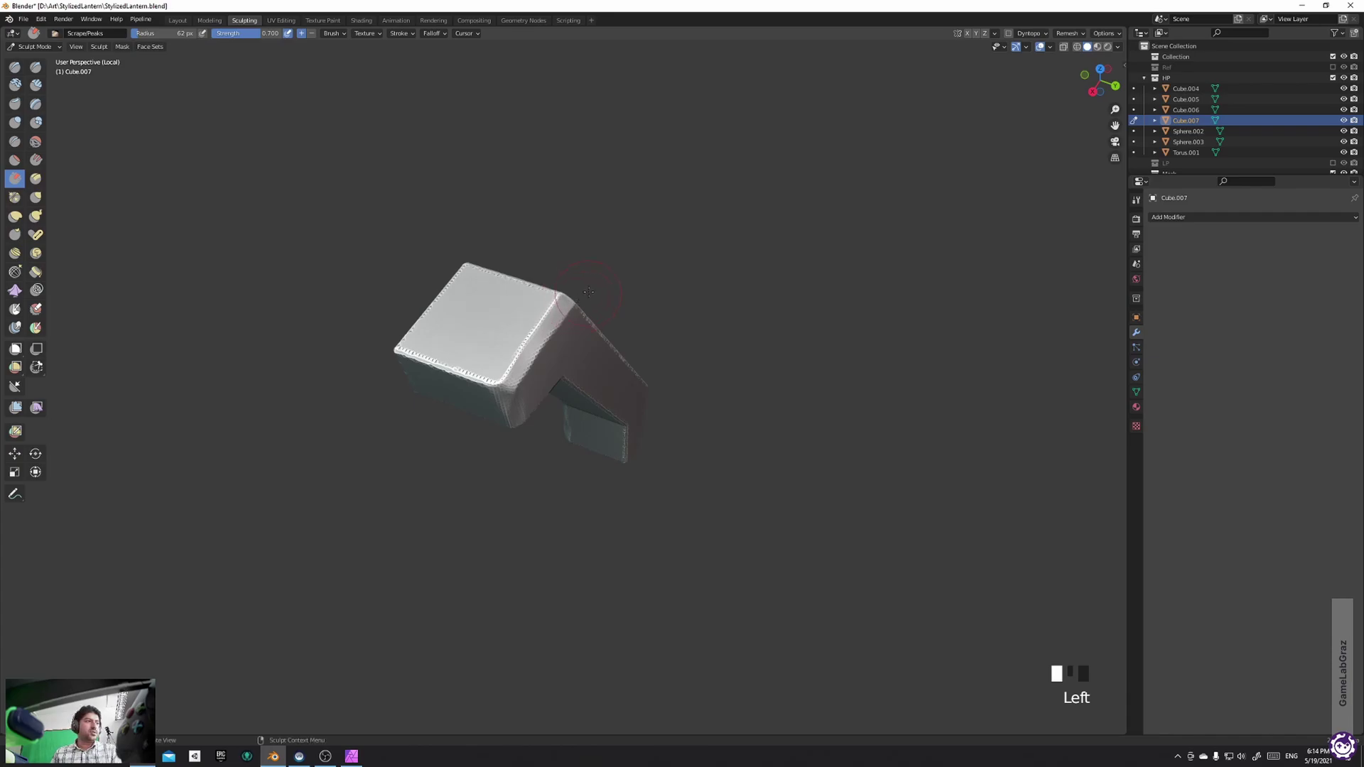
middle_drag(550, 351, 557, 341)
drag(557, 341, 512, 350)
mouse_move(511, 350)
middle_down()
mouse_move(642, 356)
mouse_move(643, 336)
middle_up()
mouse_move(699, 318)
mouse_down()
mouse_move(619, 269)
mouse_move(710, 322)
mouse_move(699, 326)
mouse_up()
middle_drag(709, 361, 707, 293)
Scrape the edges around the brace's upper bend and along its second long edge
mouse_move(662, 161)
mouse_down()
mouse_move(643, 212)
mouse_move(603, 235)
mouse_up()
middle_drag(731, 274, 637, 277)
mouse_move(529, 231)
mouse_down()
mouse_move(475, 229)
mouse_move(572, 227)
mouse_up()
middle_drag(588, 266, 562, 250)
drag(528, 190, 569, 260)
mouse_move(568, 261)
mouse_down()
mouse_move(632, 507)
mouse_move(637, 593)
mouse_up()
Scrape the edges and corners around the brace's lower end
middle_drag(654, 608, 651, 551)
drag(658, 608, 682, 639)
mouse_move(659, 571)
mouse_down()
mouse_move(662, 597)
mouse_move(590, 624)
mouse_up()
mouse_move(763, 557)
alt+middle_down()
mouse_move(568, 623)
mouse_move(594, 547)
alt+middle_up()
drag(594, 547, 578, 639)
mouse_move(578, 639)
alt+middle_down()
mouse_move(595, 544)
mouse_move(578, 450)
alt+middle_up()
drag(561, 441, 672, 467)
middle_drag(701, 465, 588, 479)
mouse_move(466, 567)
mouse_down()
mouse_move(413, 579)
mouse_move(467, 559)
mouse_up()
Scrape the remaining sharp edges on the brace's upper end and check the worn shape
mouse_move(720, 416)
middle_down()
mouse_move(656, 463)
mouse_move(638, 420)
middle_up()
mouse_move(599, 167)
mouse_down()
mouse_move(586, 175)
mouse_move(676, 204)
mouse_up()
middle_drag(675, 204, 596, 241)
drag(457, 207, 496, 228)
middle_drag(493, 200, 591, 247)
mouse_move(586, 334)
middle_down()
mouse_move(658, 270)
mouse_move(618, 280)
middle_up()
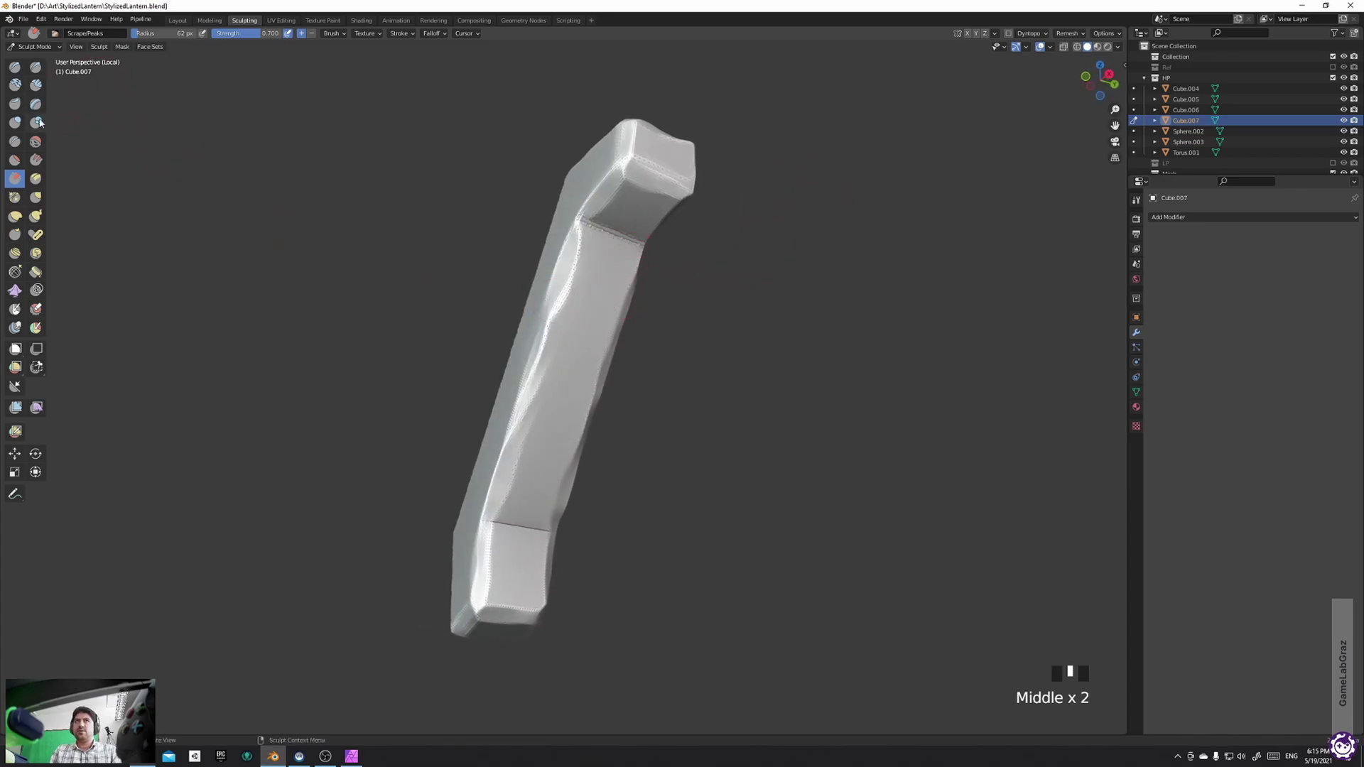
Switch to the Crease brush at a 25 px radius, try a groove on the brace's inner face, and undo it
click(19, 140)
middle_drag(600, 374, 611, 332)
key(f)
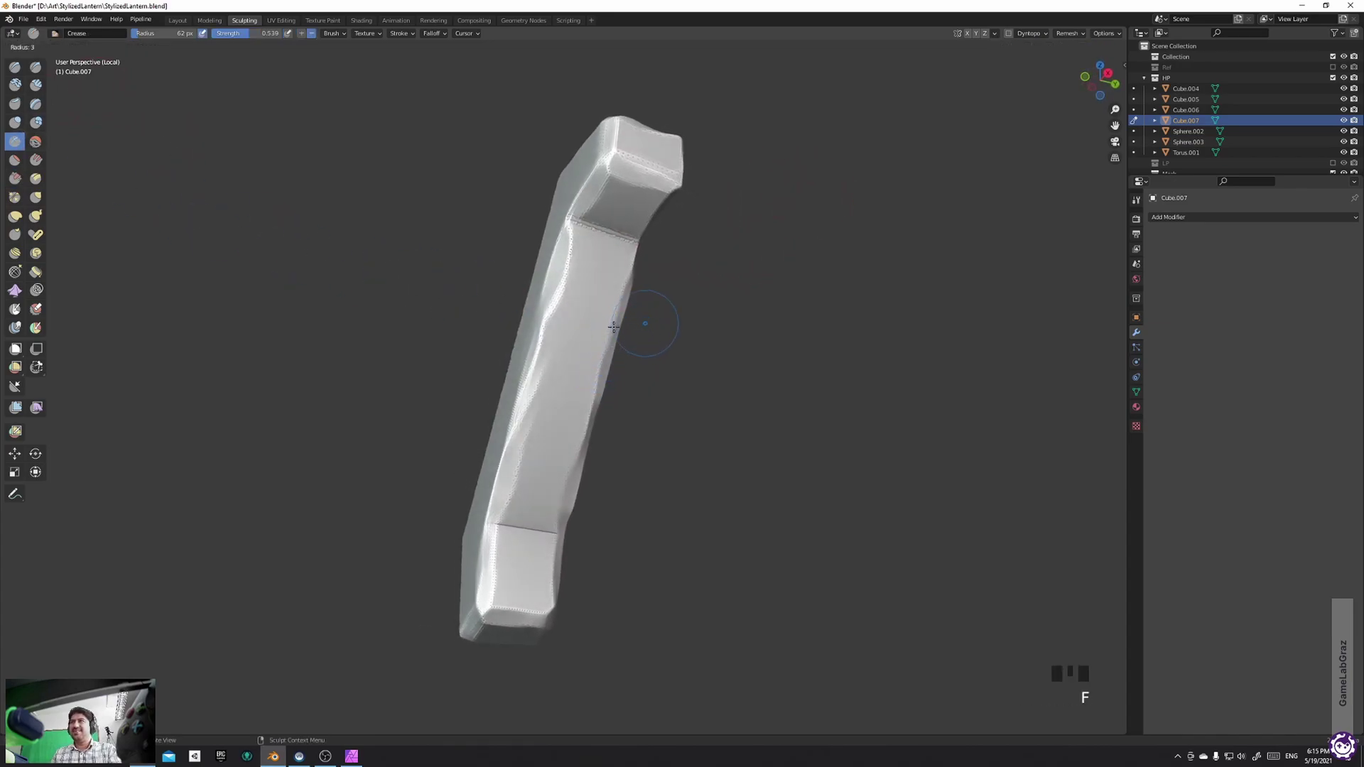
click(625, 323)
drag(606, 267, 576, 369)
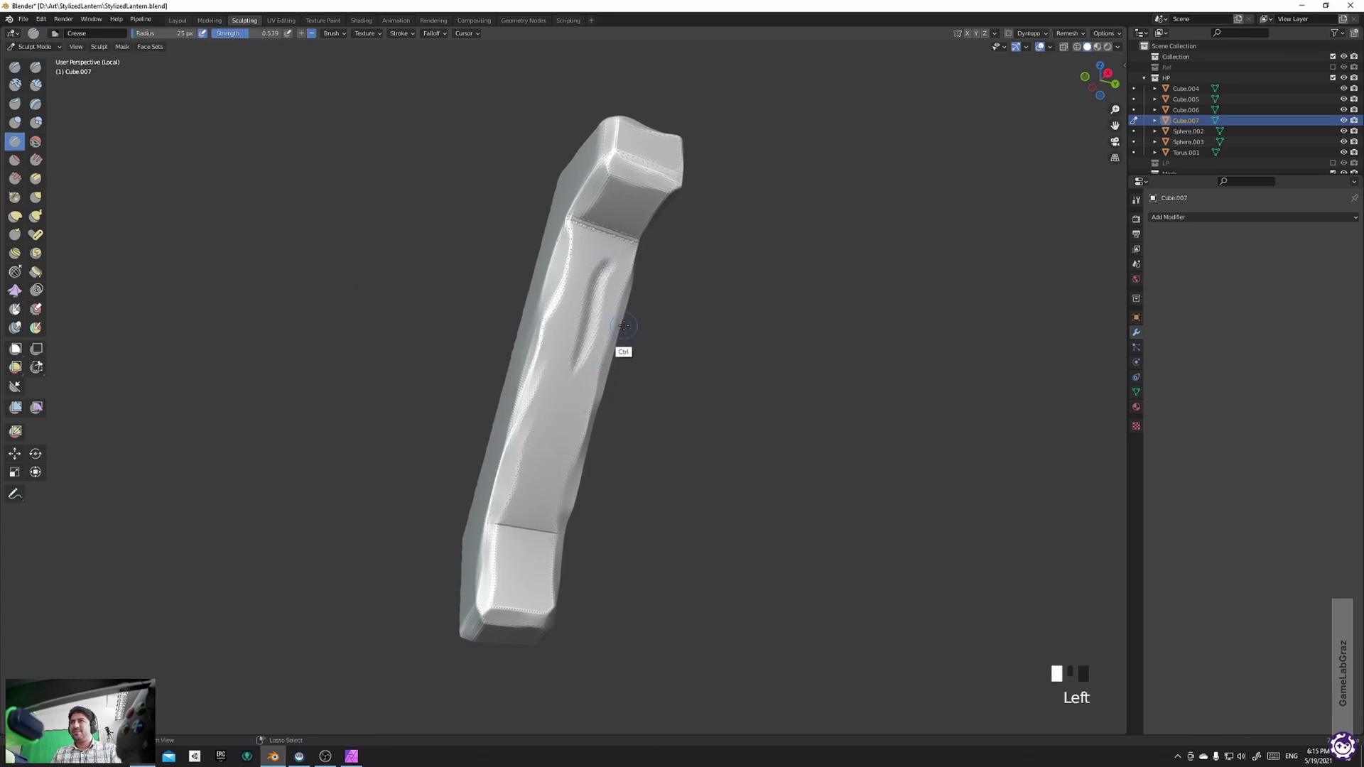
key(ctrl+z)
Set the Crease brush radius to 6 px and carve thin wood-grain grooves into the brace's inner face and neighbouring side
key(f)
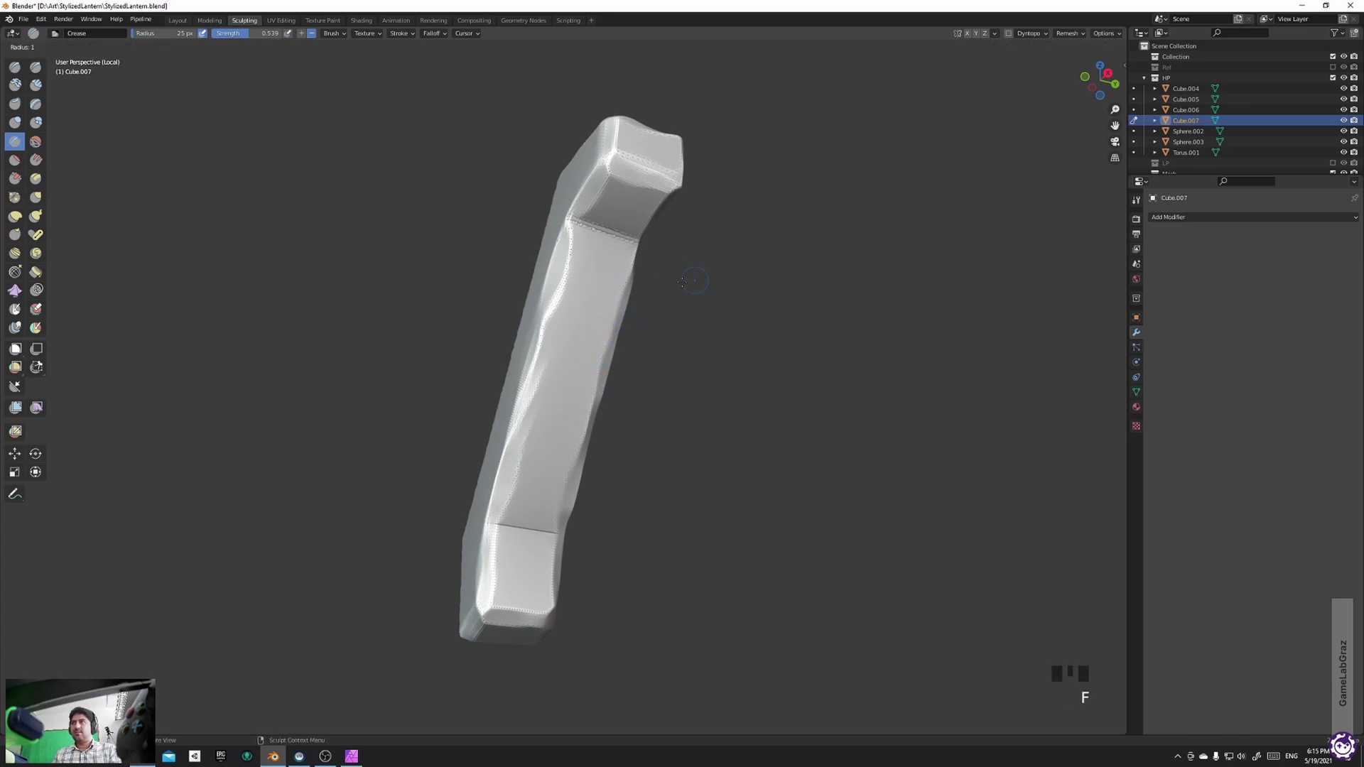
click(683, 281)
drag(606, 258, 564, 420)
click(551, 548)
click(534, 562)
mouse_move(533, 601)
middle_down()
mouse_move(587, 576)
mouse_move(561, 463)
middle_up()
drag(523, 397, 479, 479)
drag(663, 219, 605, 281)
Carve three wavy wood-grain grooves along the brace's opposite wide side
middle_drag(741, 296, 526, 296)
drag(447, 203, 521, 278)
drag(548, 332, 630, 424)
drag(654, 483, 690, 543)
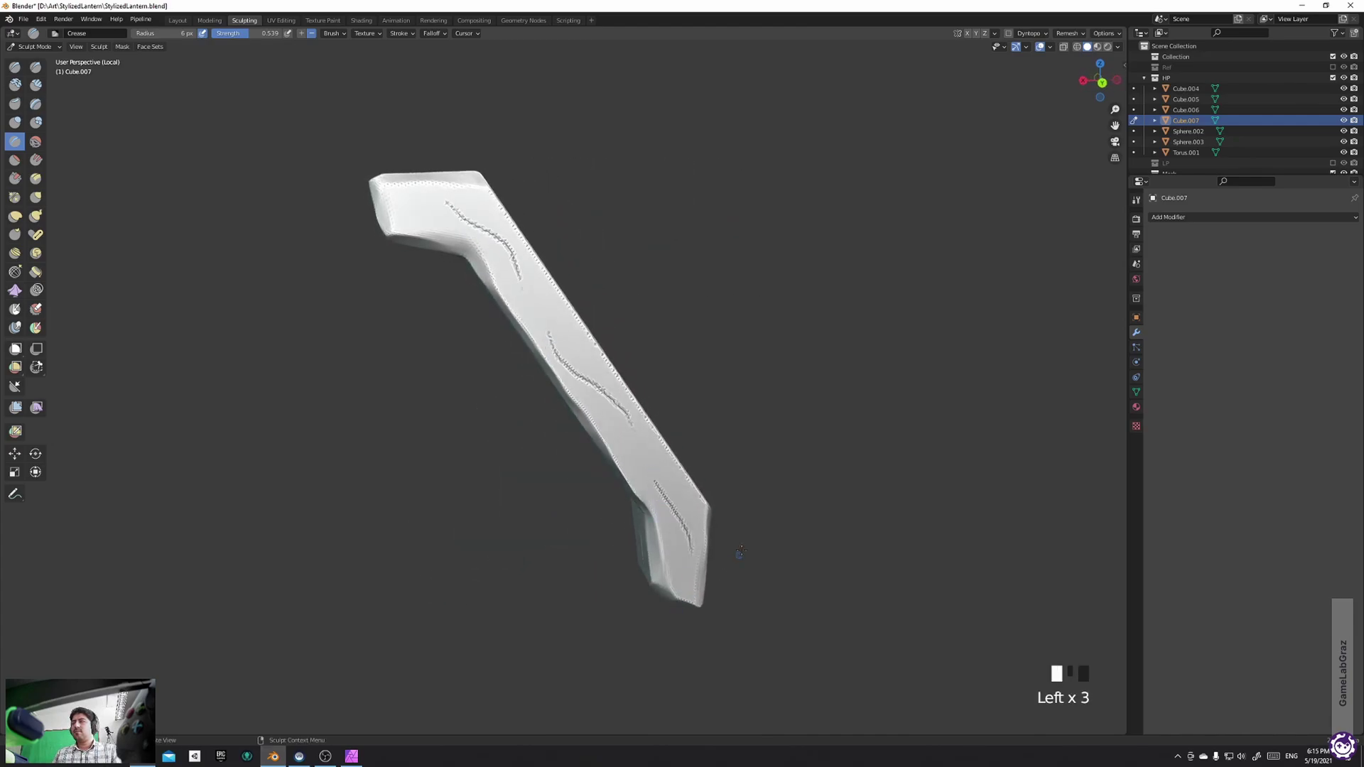
Return to Object Mode, leave local view to show the whole lantern post, and save StylizedLantern.blend
key(ctrl+Tab)
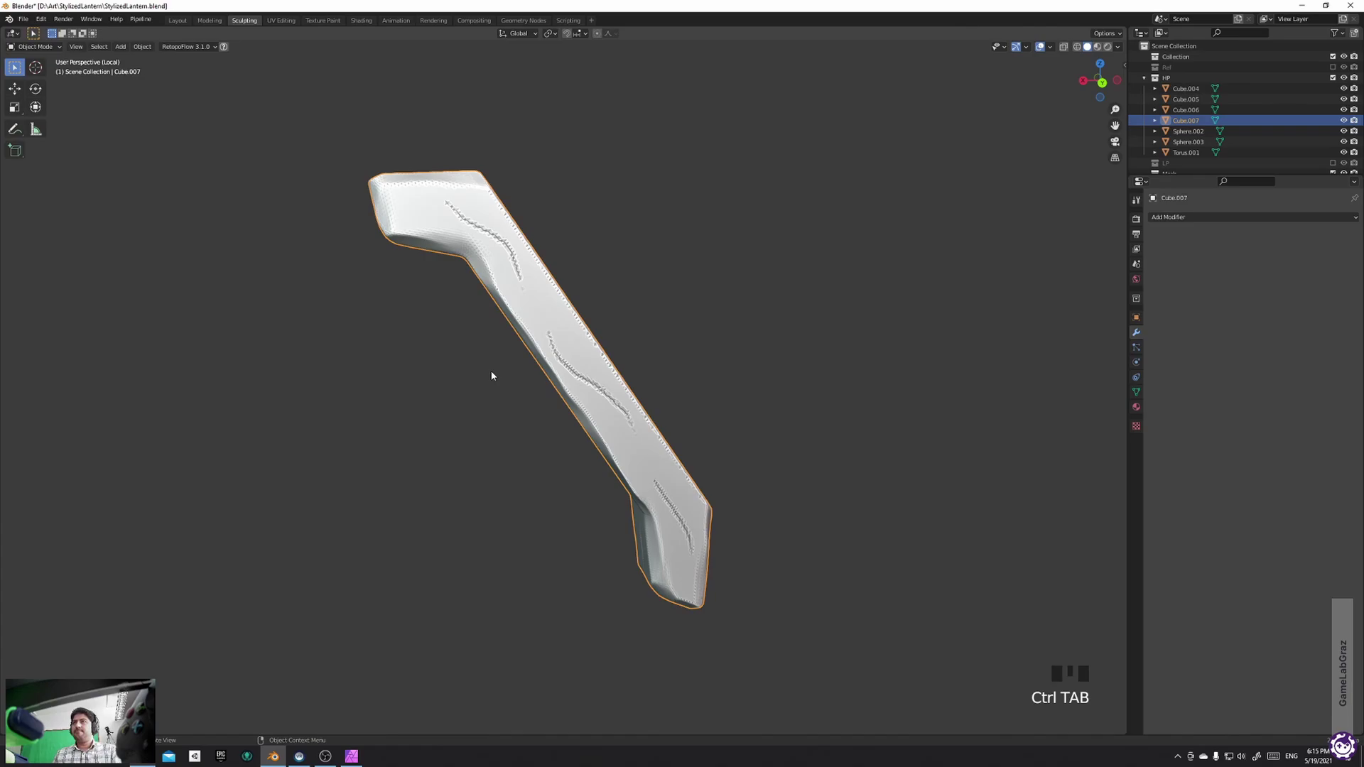
scroll(486, 330, down, 5)
scroll(498, 329, down, 1)
key(slash)
scroll(523, 363, down, 4)
middle_drag(524, 363, 582, 389)
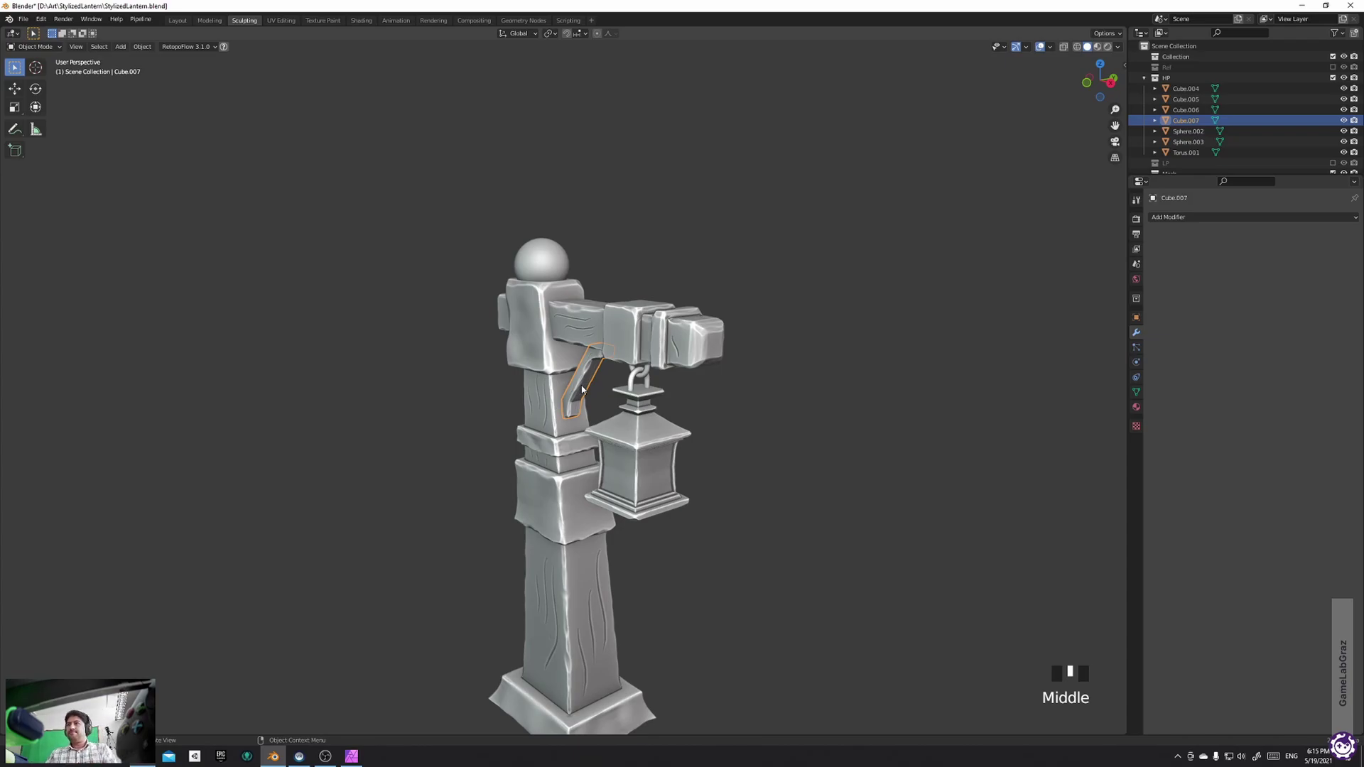
key(ctrl+s)
scroll(796, 504, down, 2)
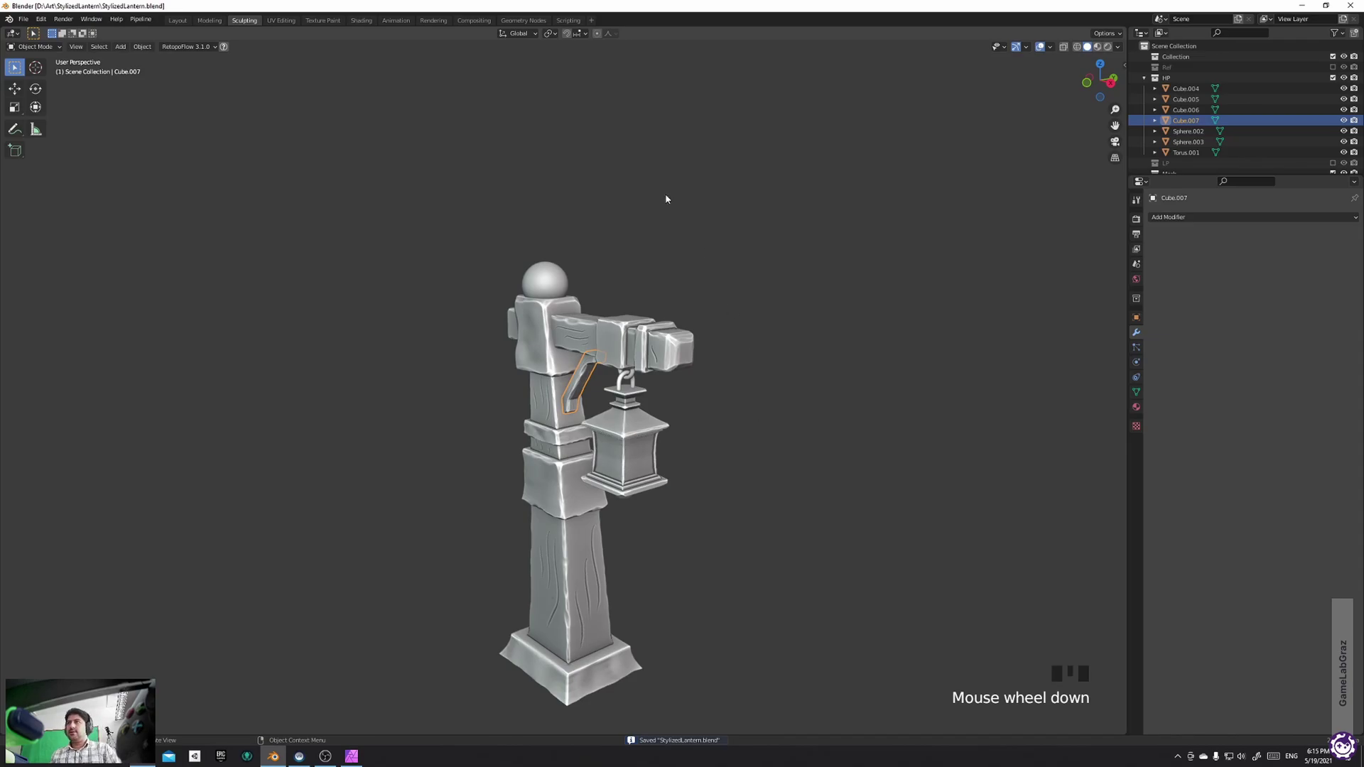
middle_drag(420, 209, 467, 263)
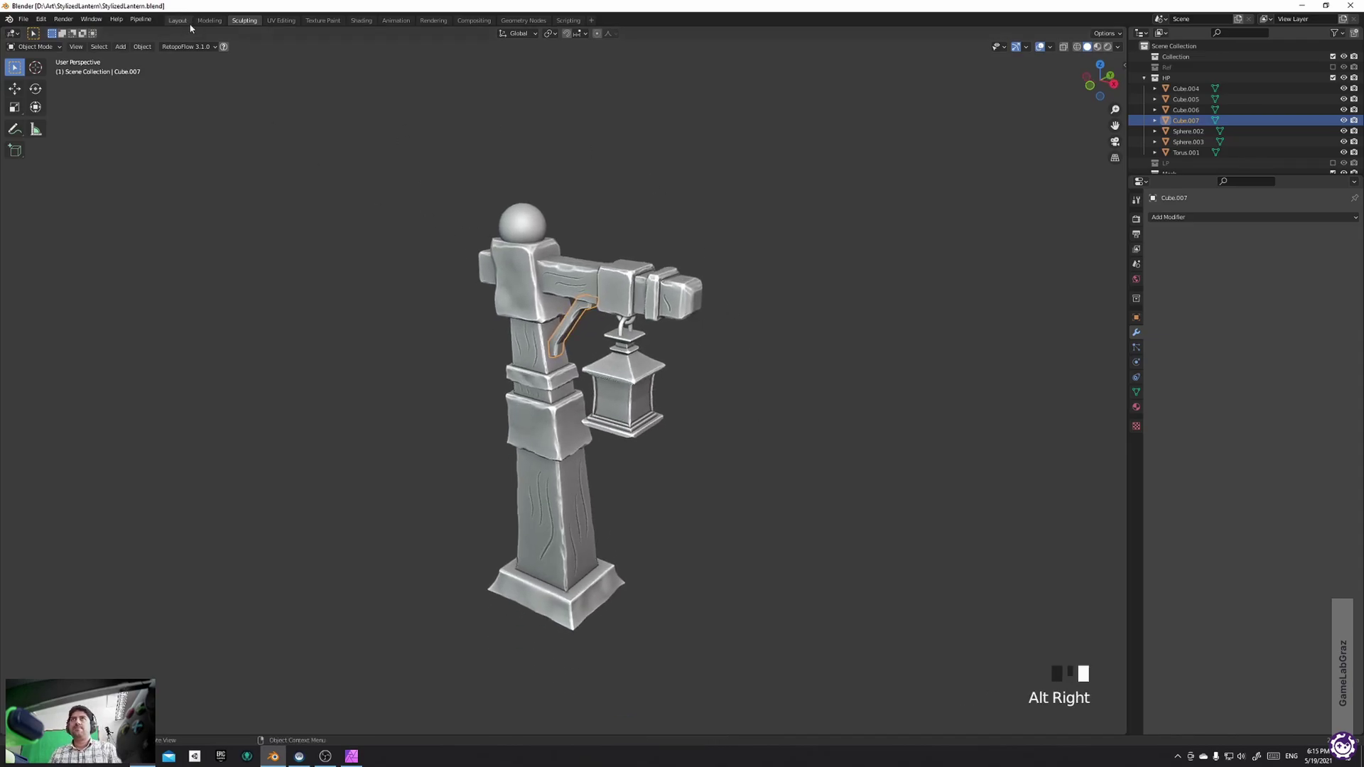
Switch to the Layout workspace, bring the whole lantern post into view, and collapse the HP collection
click(190, 26)
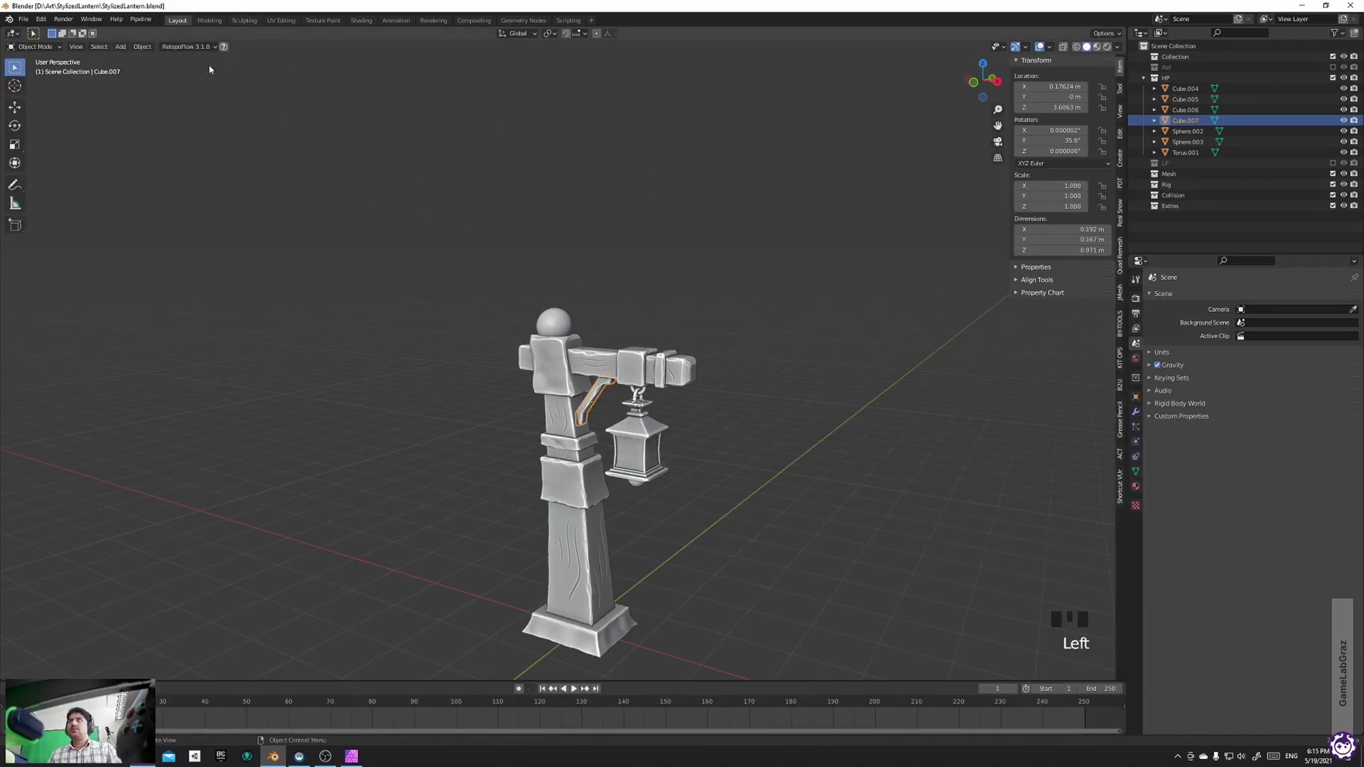
middle_drag(417, 220, 496, 364)
alt+right_drag(496, 364, 459, 329)
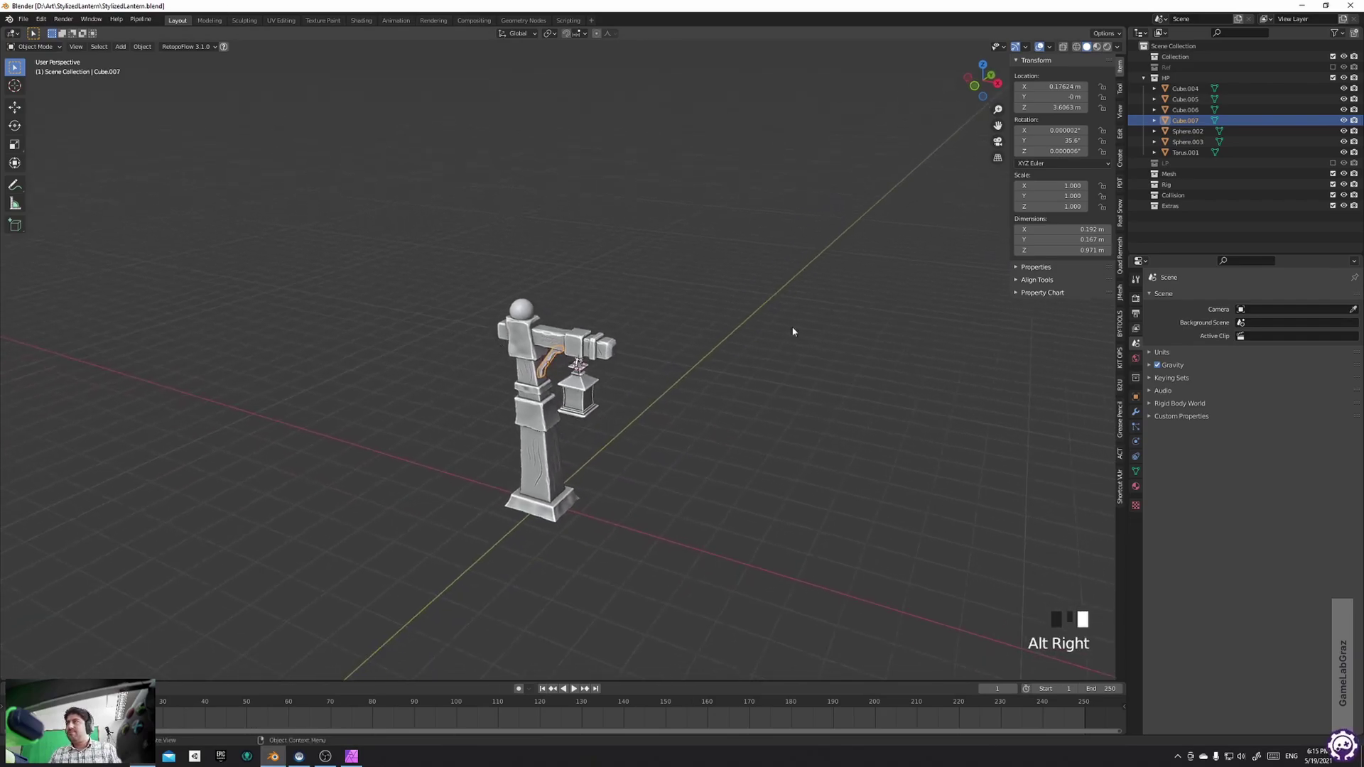
click(1141, 78)
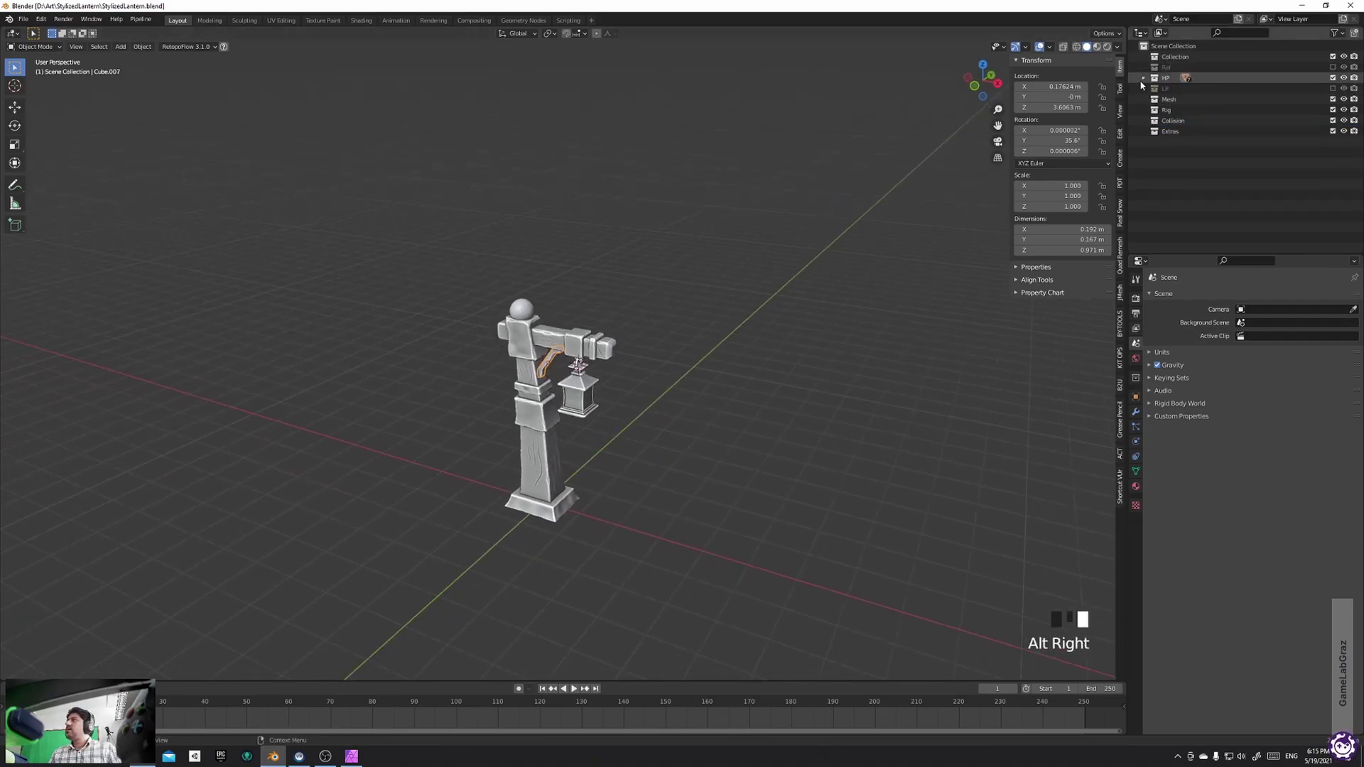
Compare the low-poly and high-poly lantern posts by enabling the LP and HP collections one at a time
click(1333, 77)
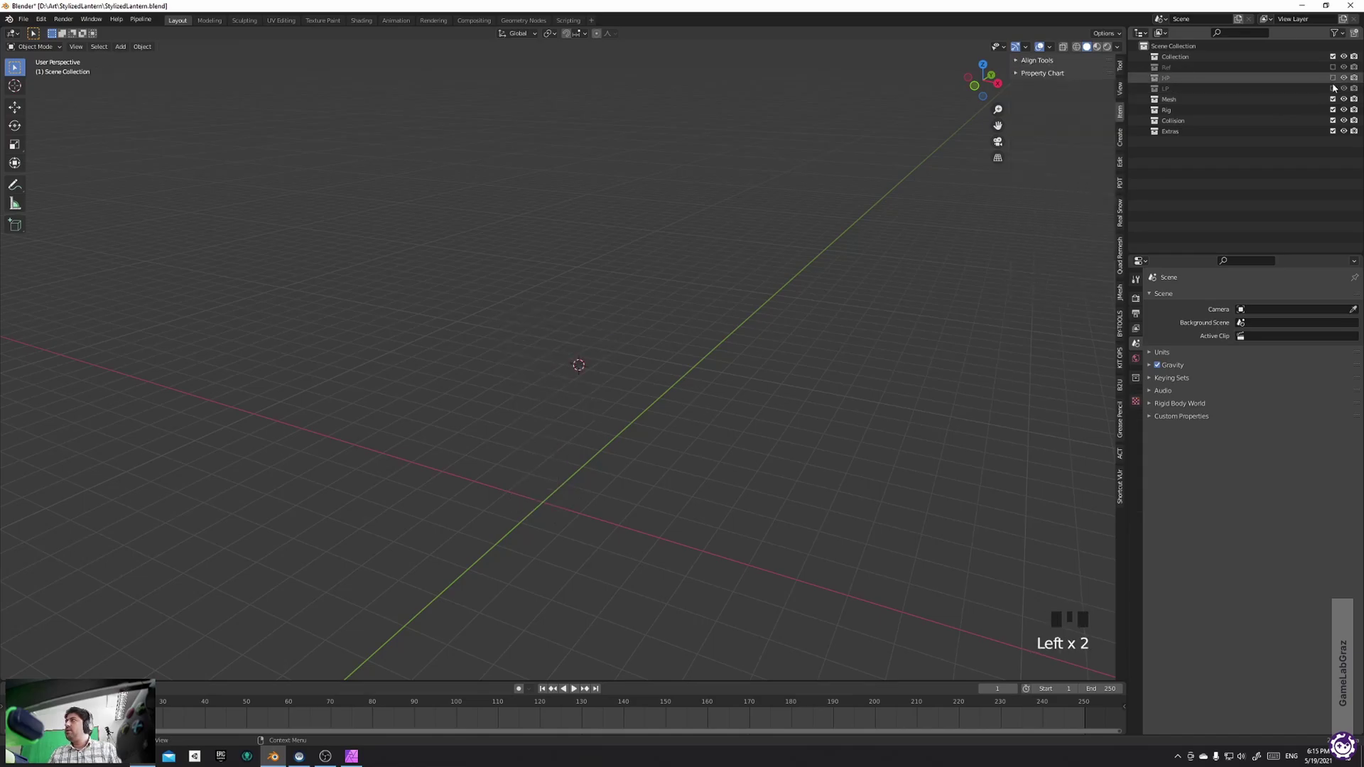
click(1333, 88)
middle_drag(728, 326, 723, 304)
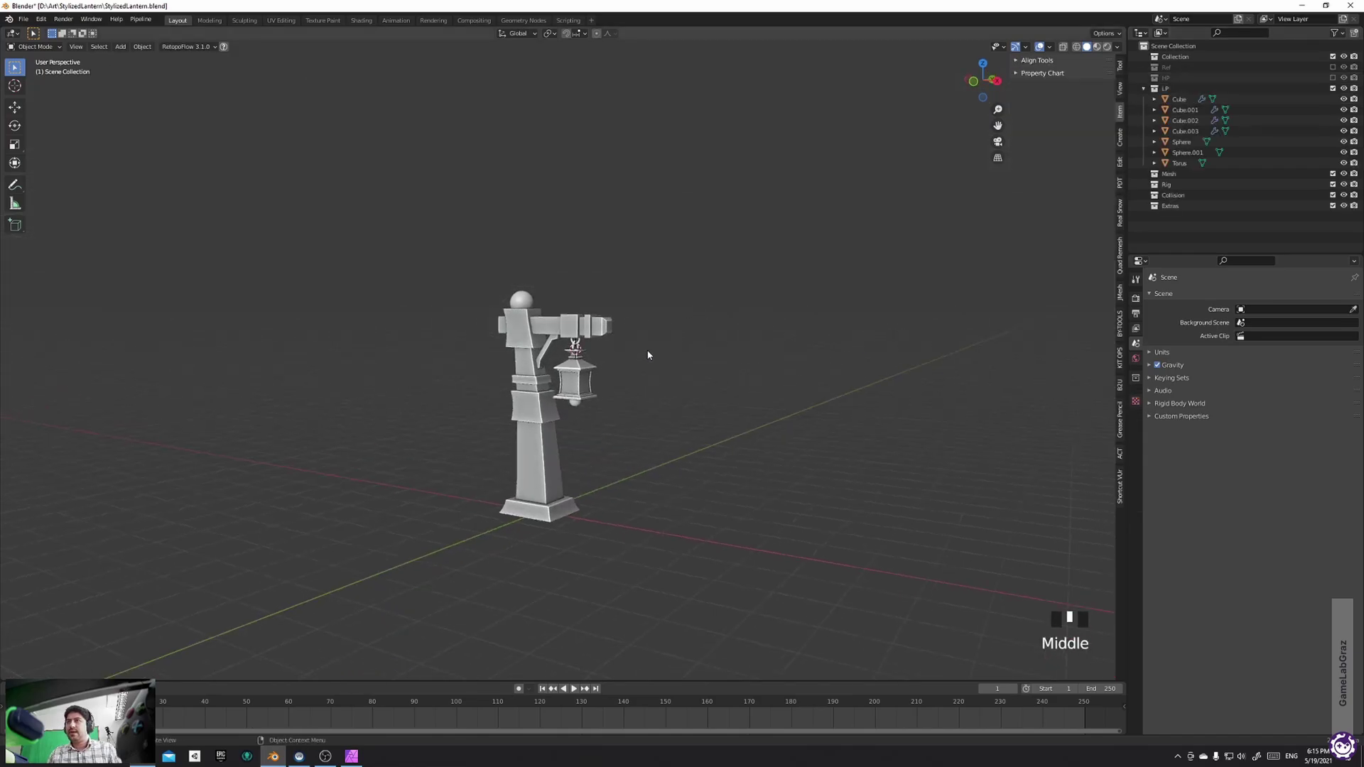
click(1332, 87)
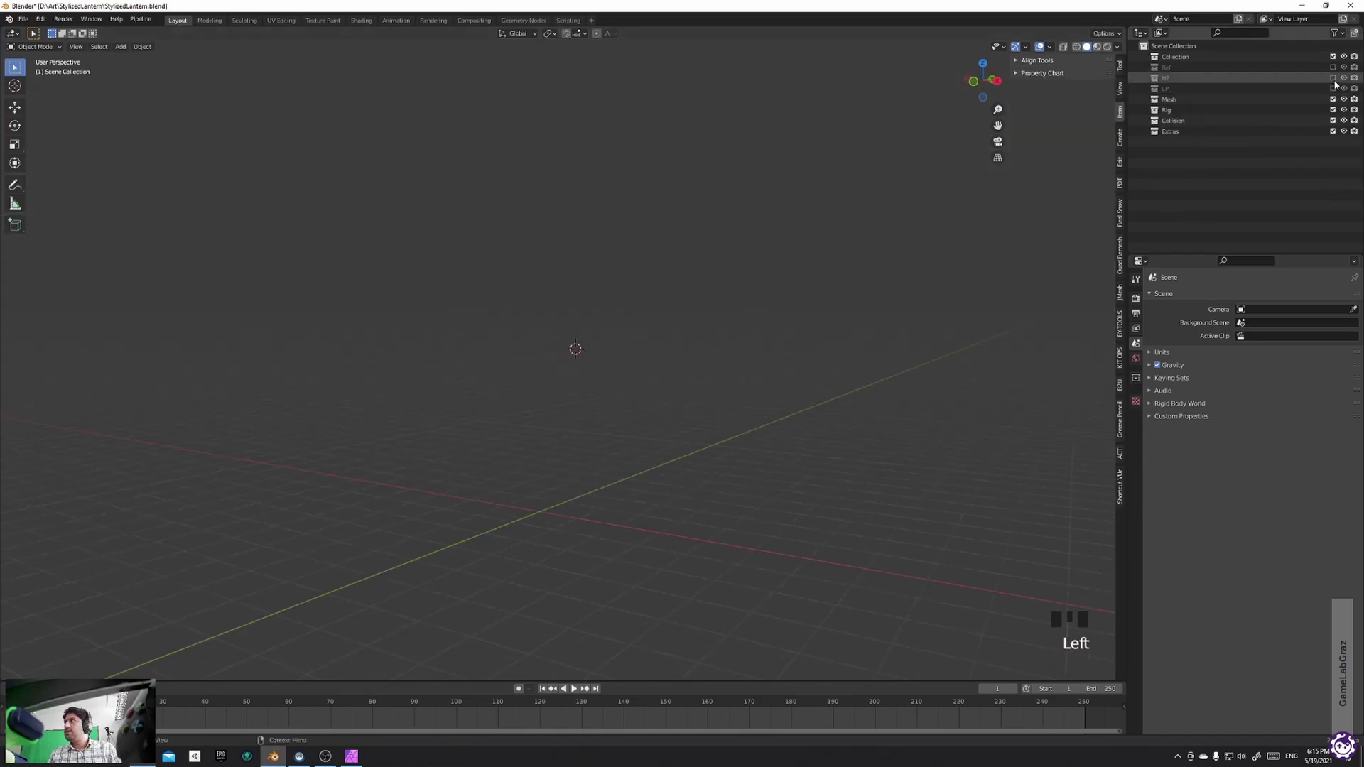
click(1333, 77)
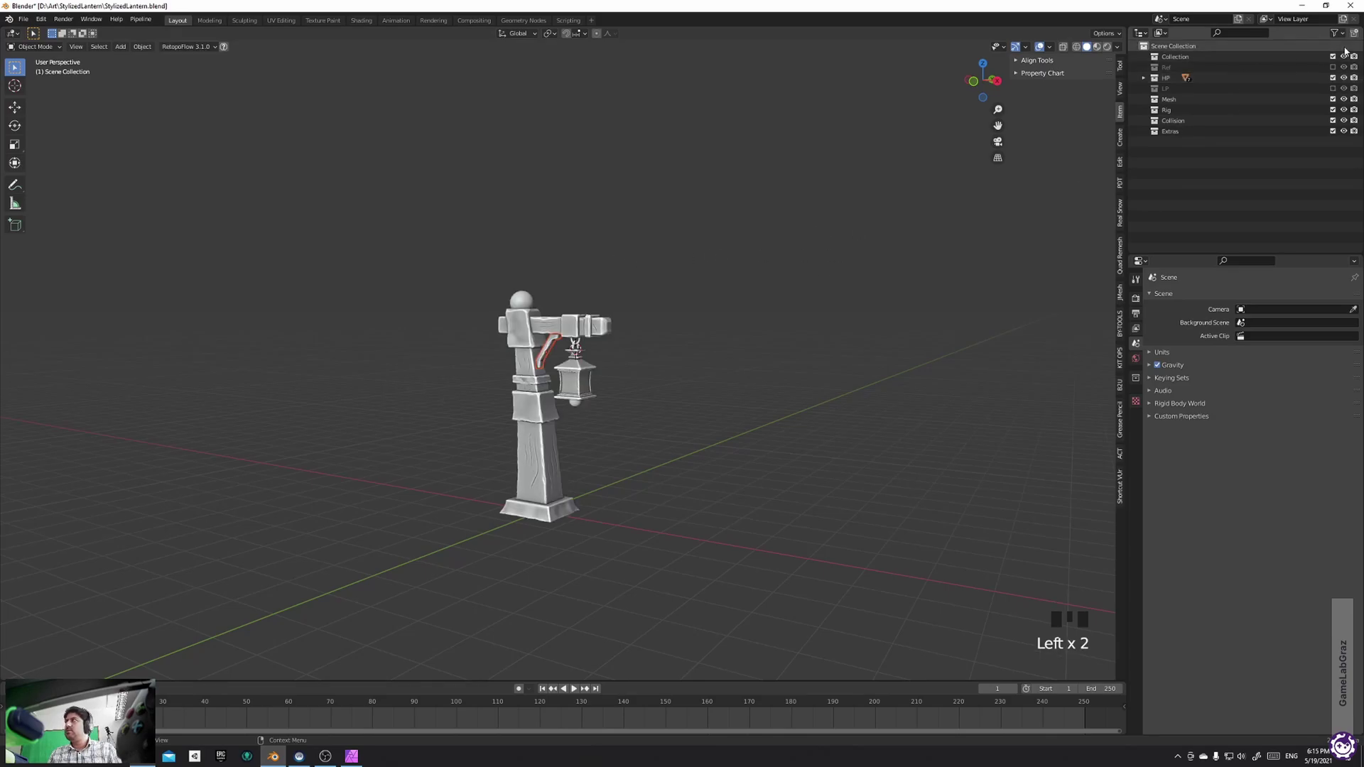
middle_drag(554, 289, 590, 380)
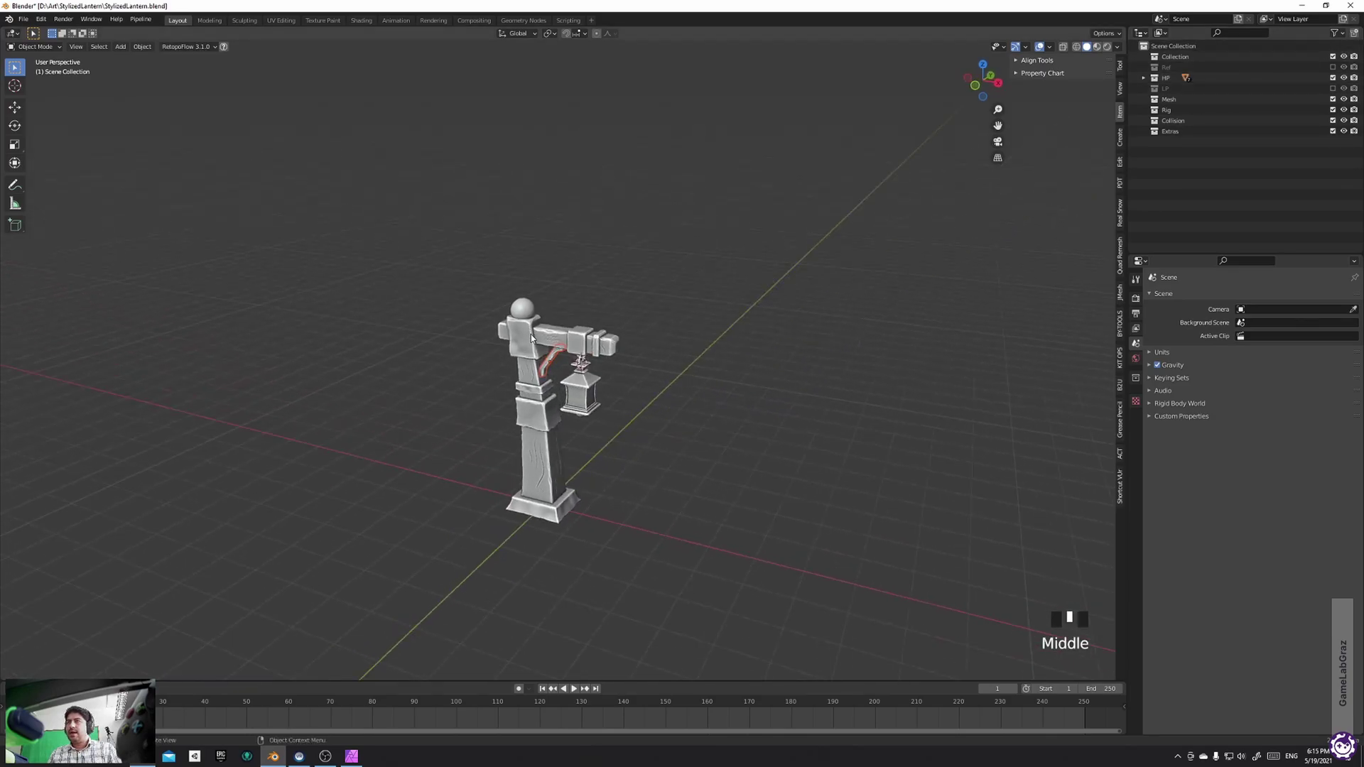
scroll(530, 334, up, 4)
middle_drag(530, 334, 621, 304)
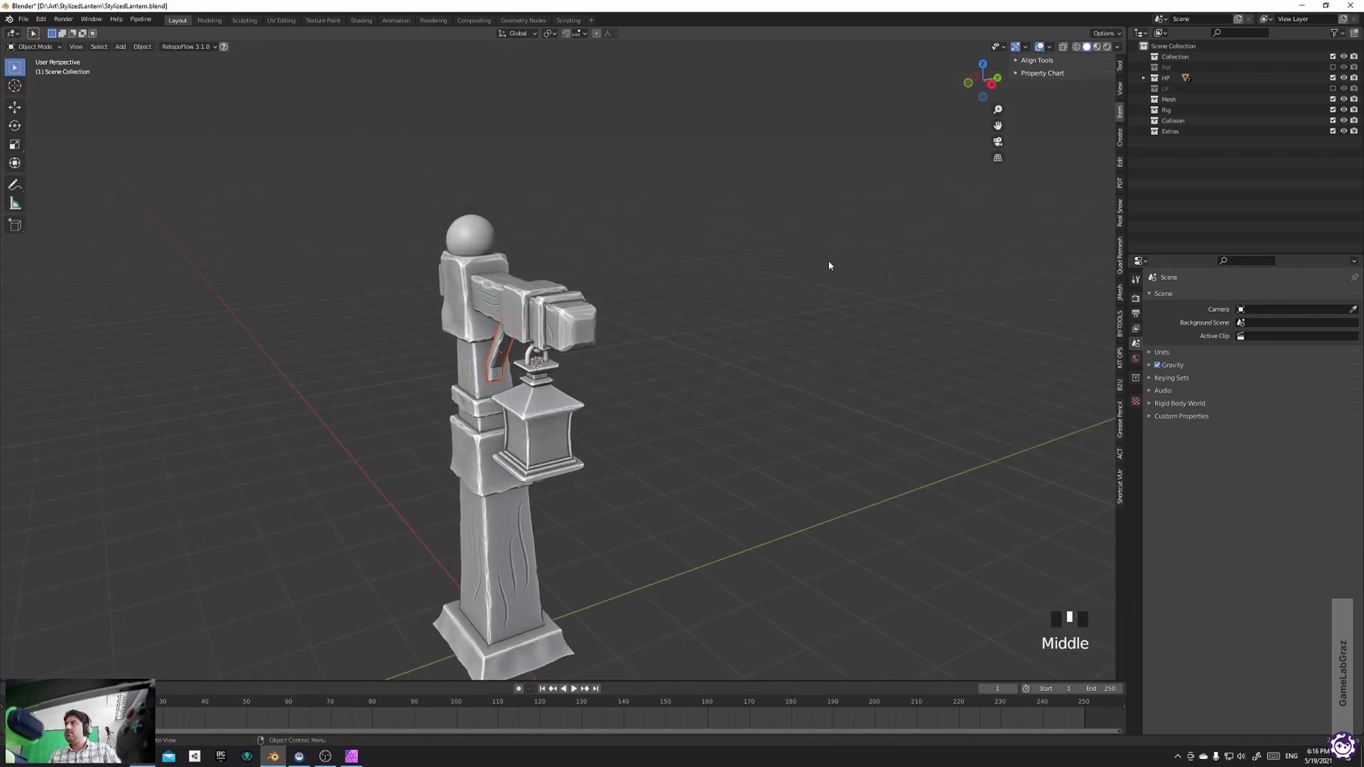
Exclude the HP collection, enable the LP collection, and select all the low-poly lantern objects
click(1332, 77)
click(1333, 88)
middle_drag(770, 352, 739, 353)
alt+right_drag(740, 353, 782, 313)
middle_drag(768, 274, 736, 319)
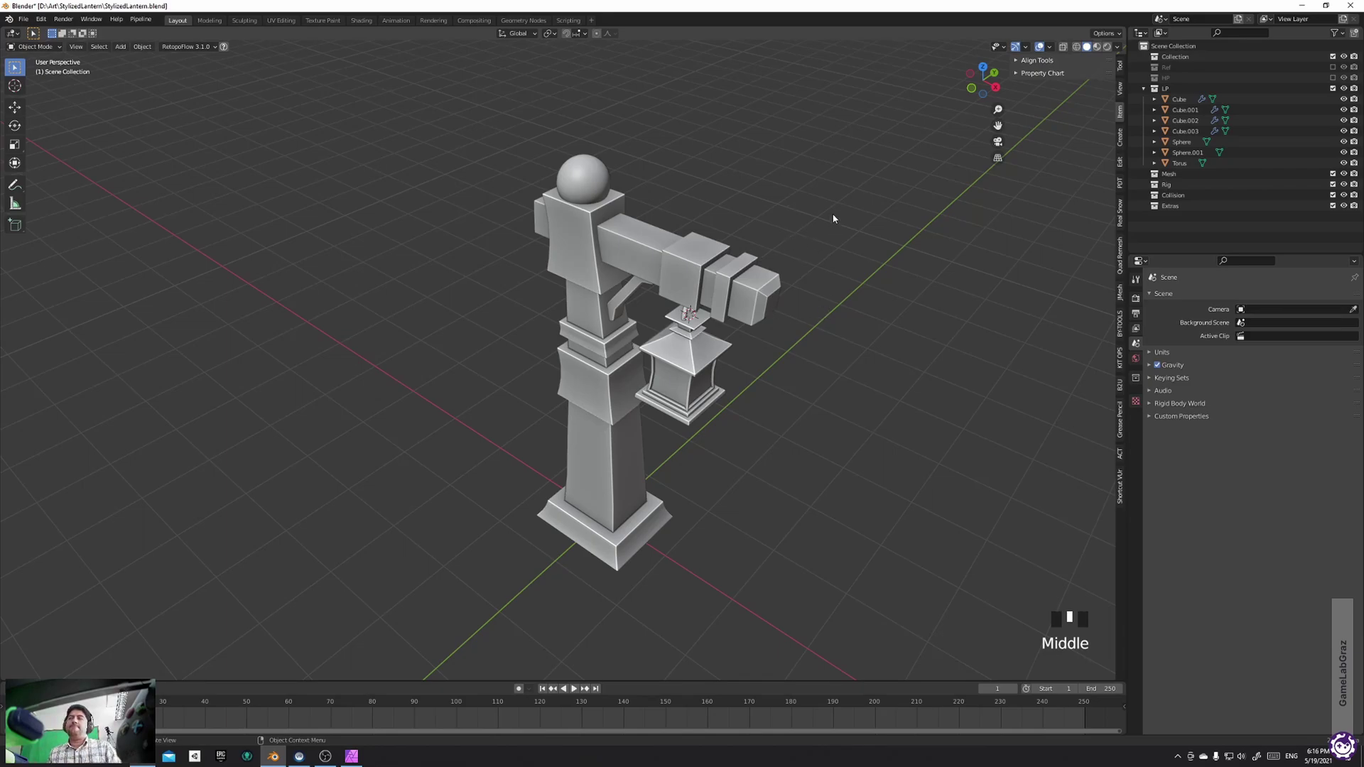
drag(811, 134, 459, 605)
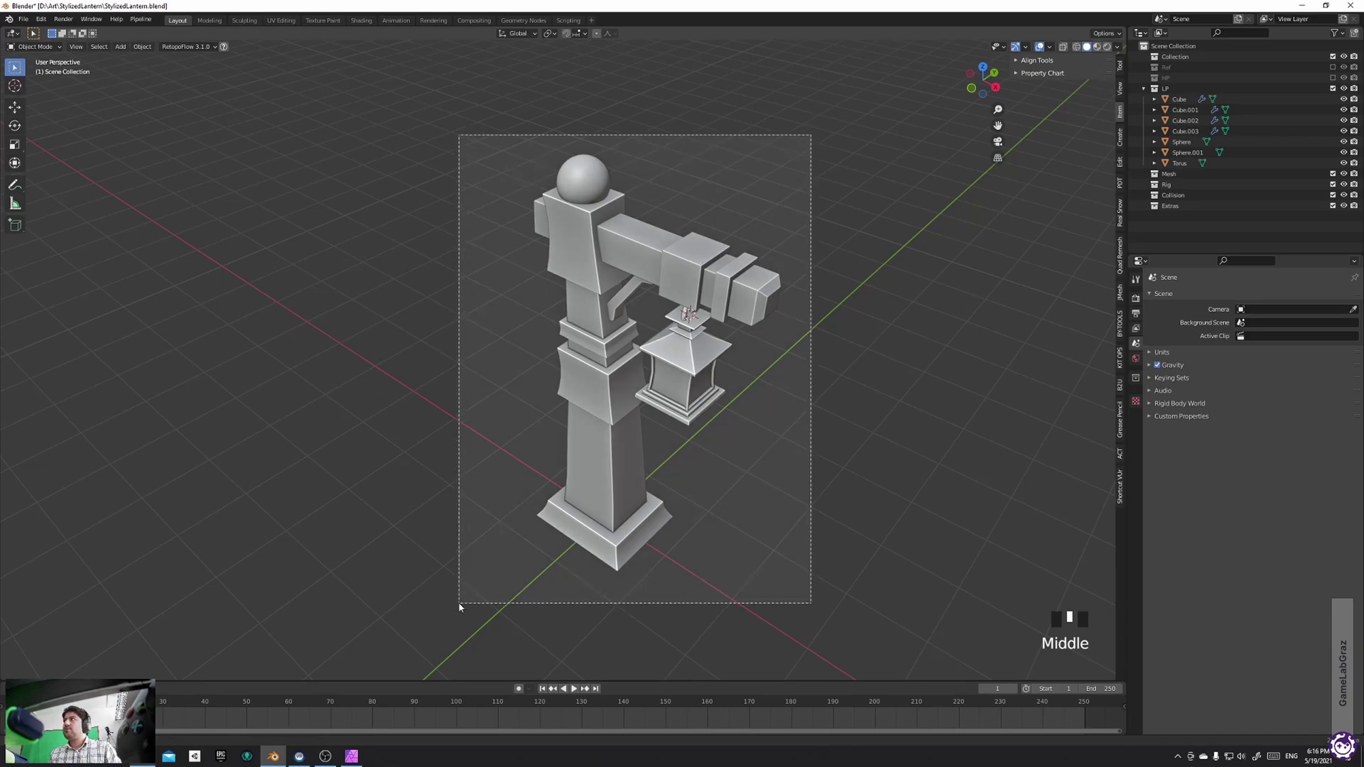
drag(459, 605, 459, 605)
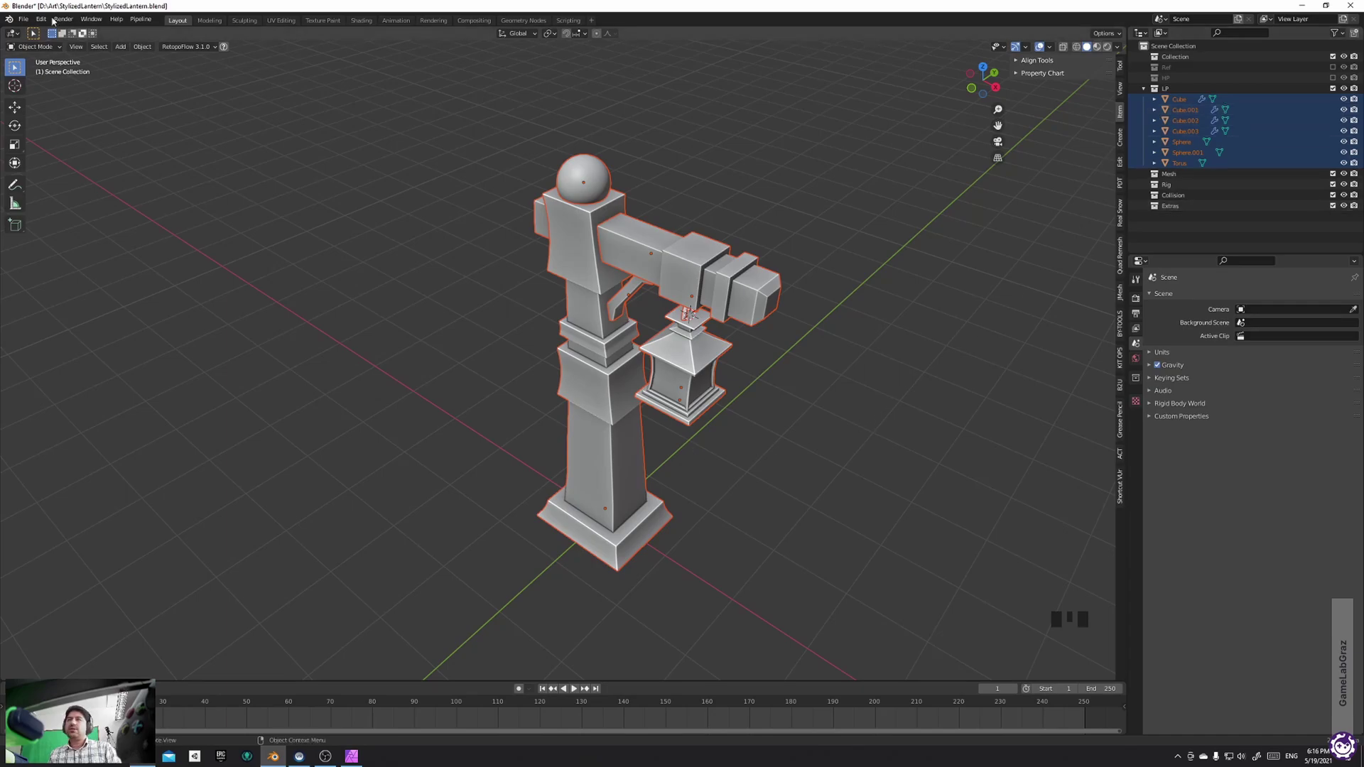
Start an FBX export of the low-poly lantern with the file name StylizedLantern_LP.fbx
click(26, 19)
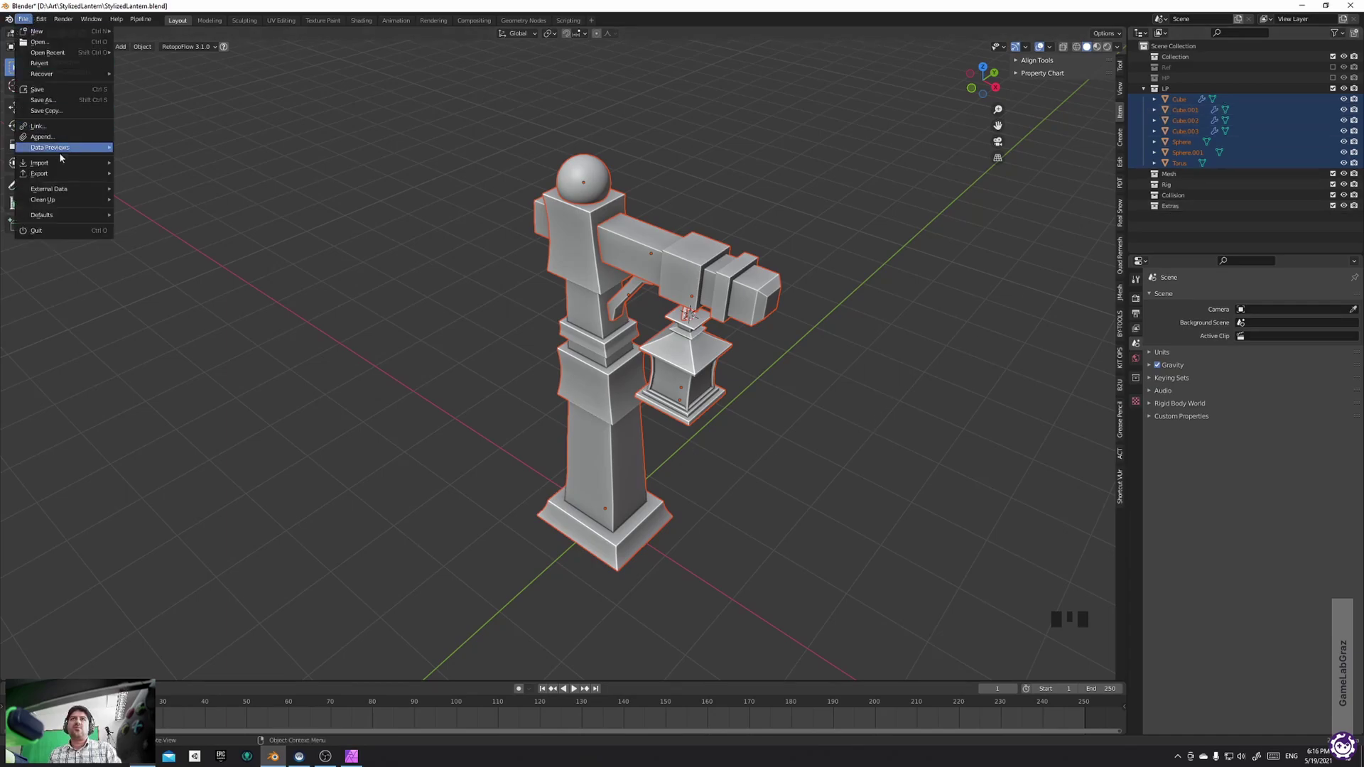
mouse_move(65, 172)
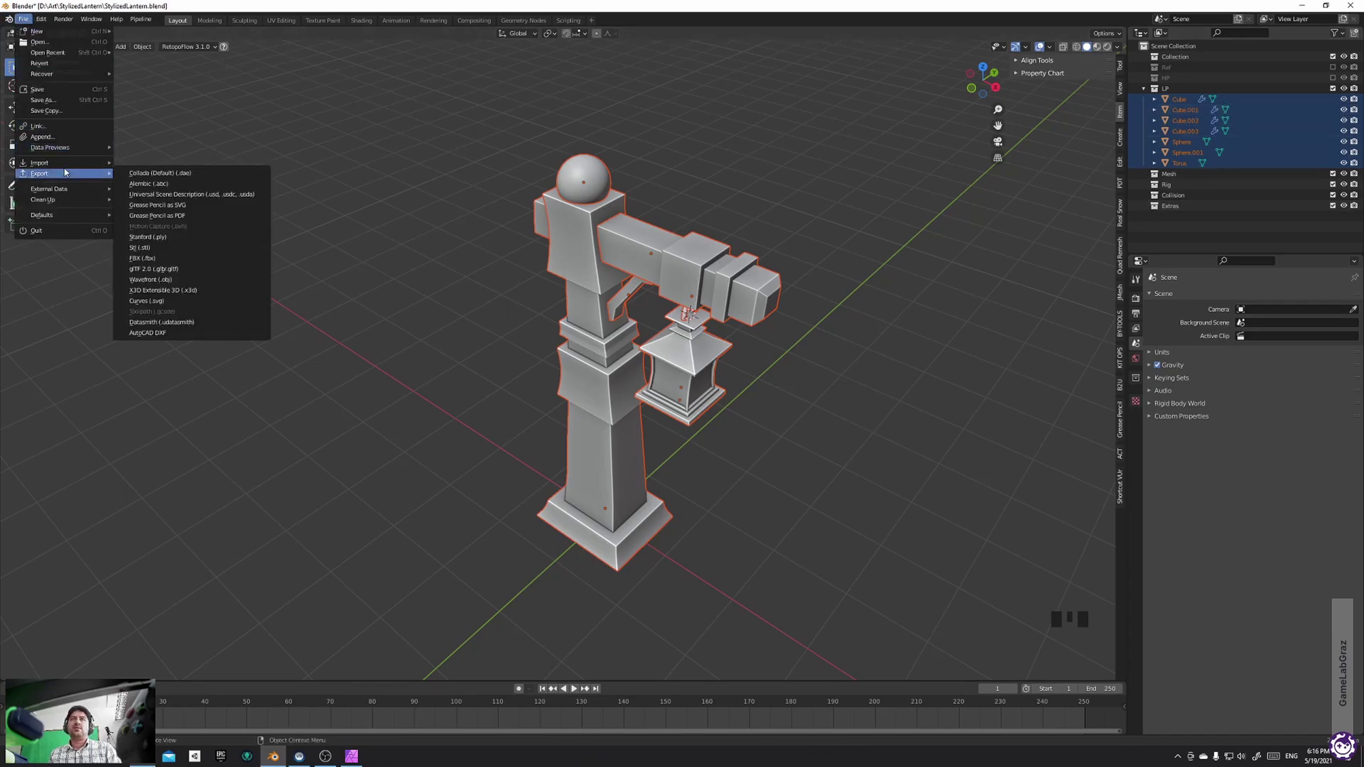
click(142, 258)
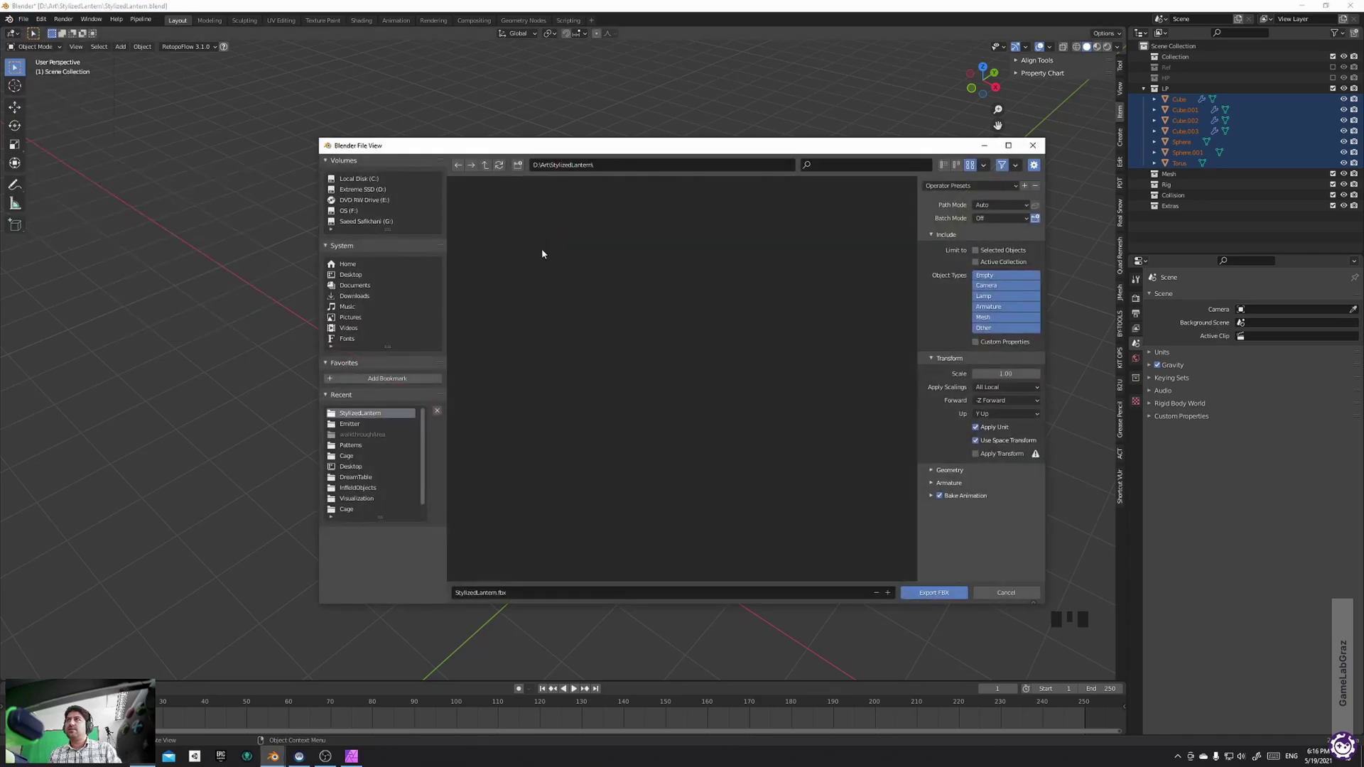
click(563, 593)
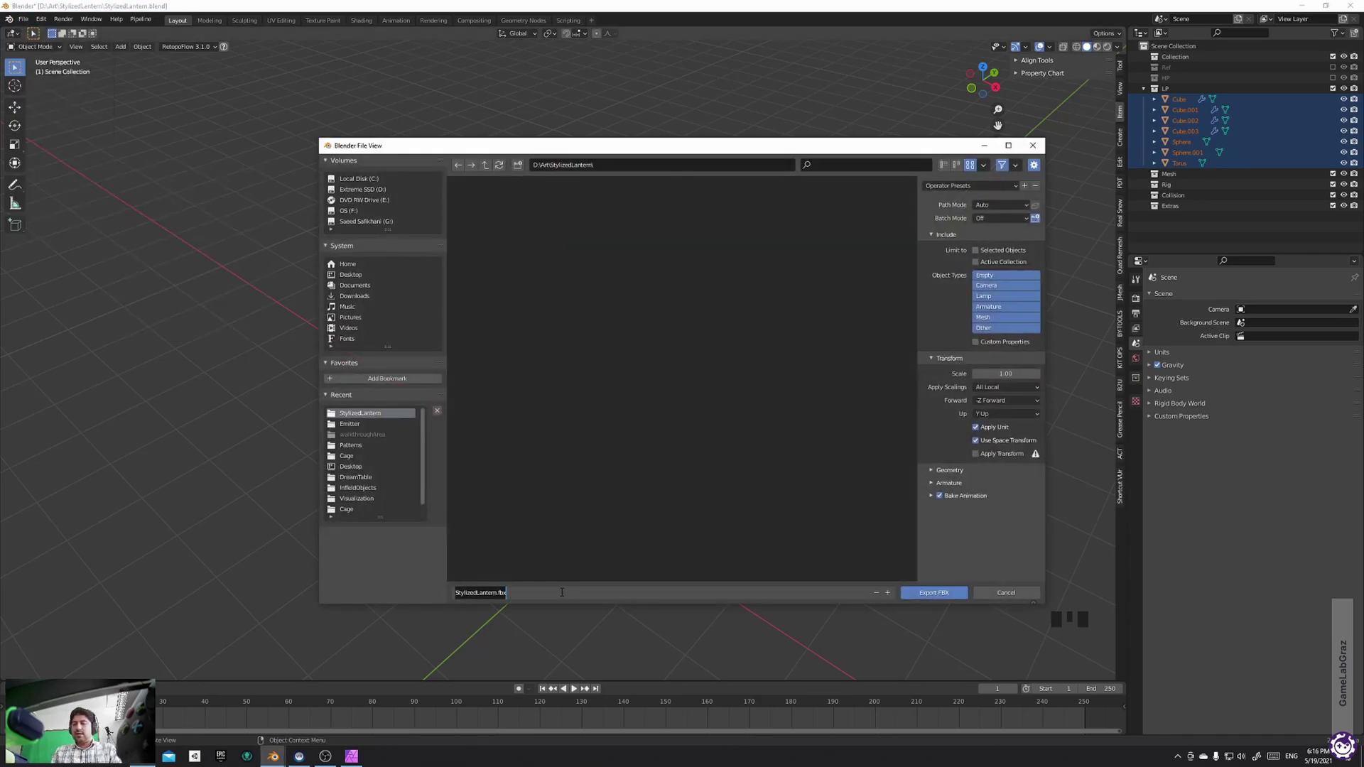
key(Home)
key(Right)
key(Right)
key(Right)
text(_LP)
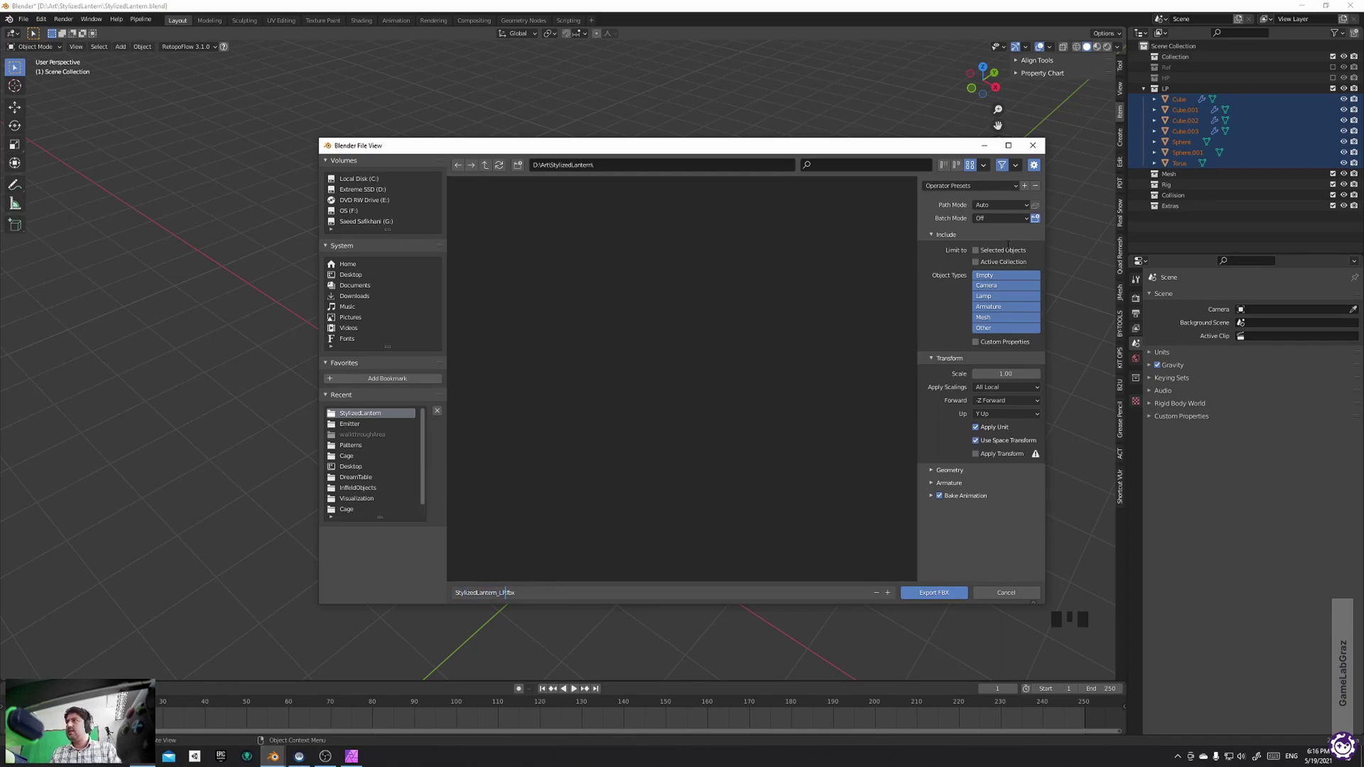
Limit the FBX export to selected objects of type Mesh with Apply Transform enabled, and export the file
click(1004, 252)
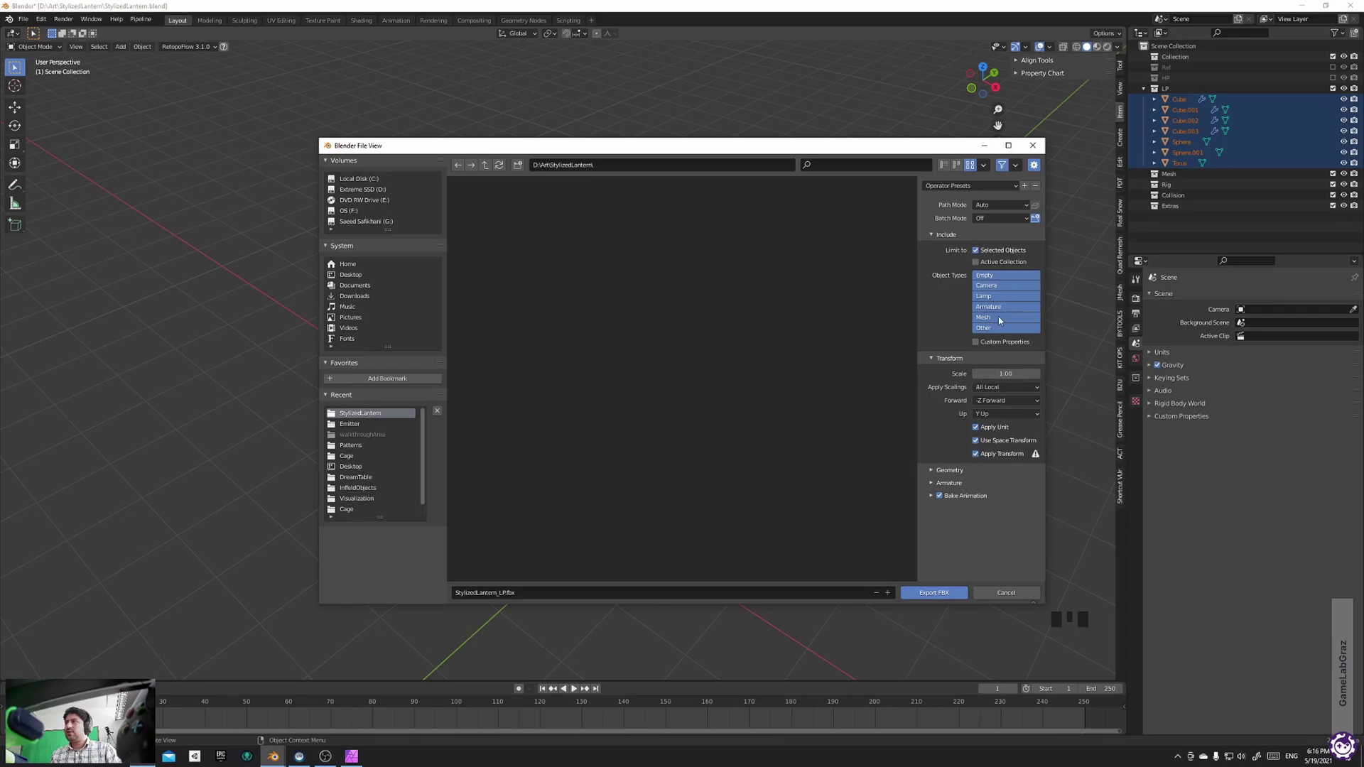
click(987, 275)
click(987, 317)
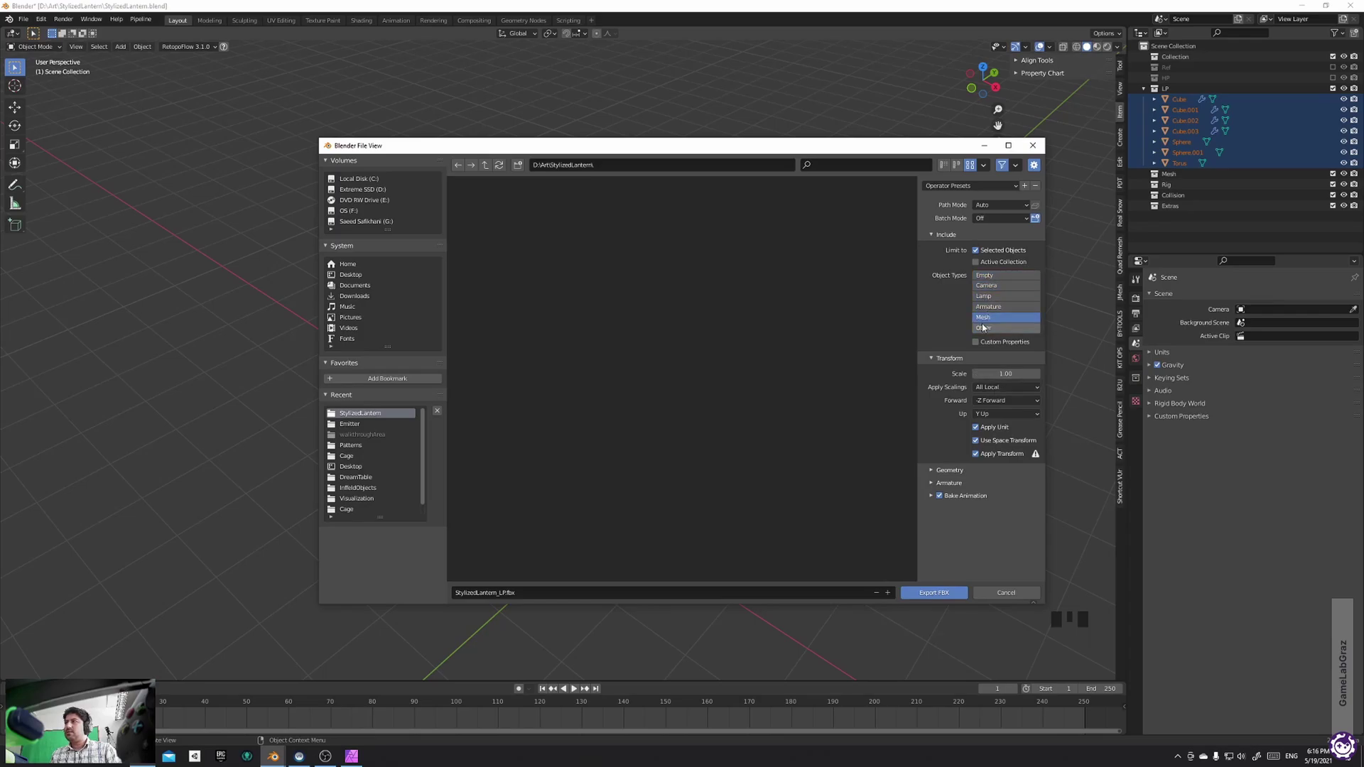
click(934, 592)
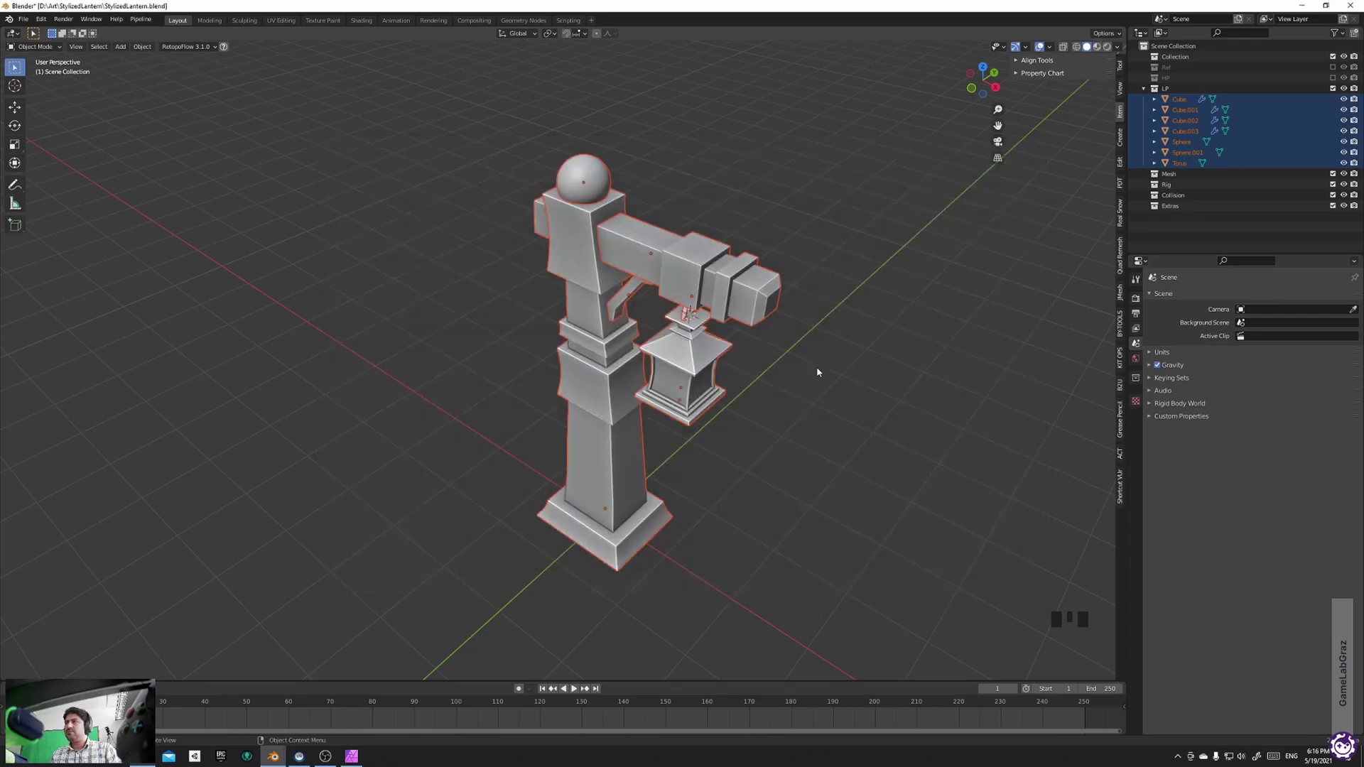
Exclude the LP collection, enable the HP collection, and select all the high-poly lantern objects
click(1332, 88)
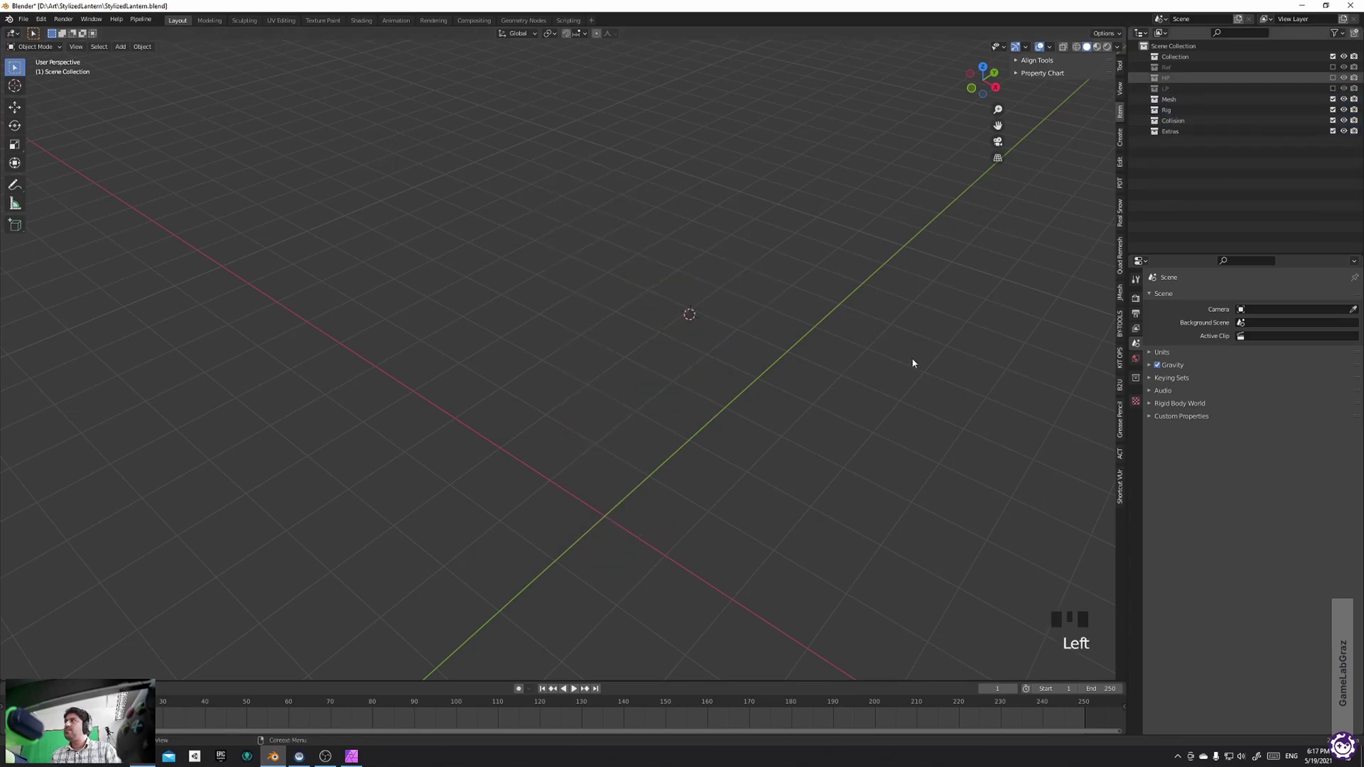
drag(841, 146, 493, 600)
key(q)
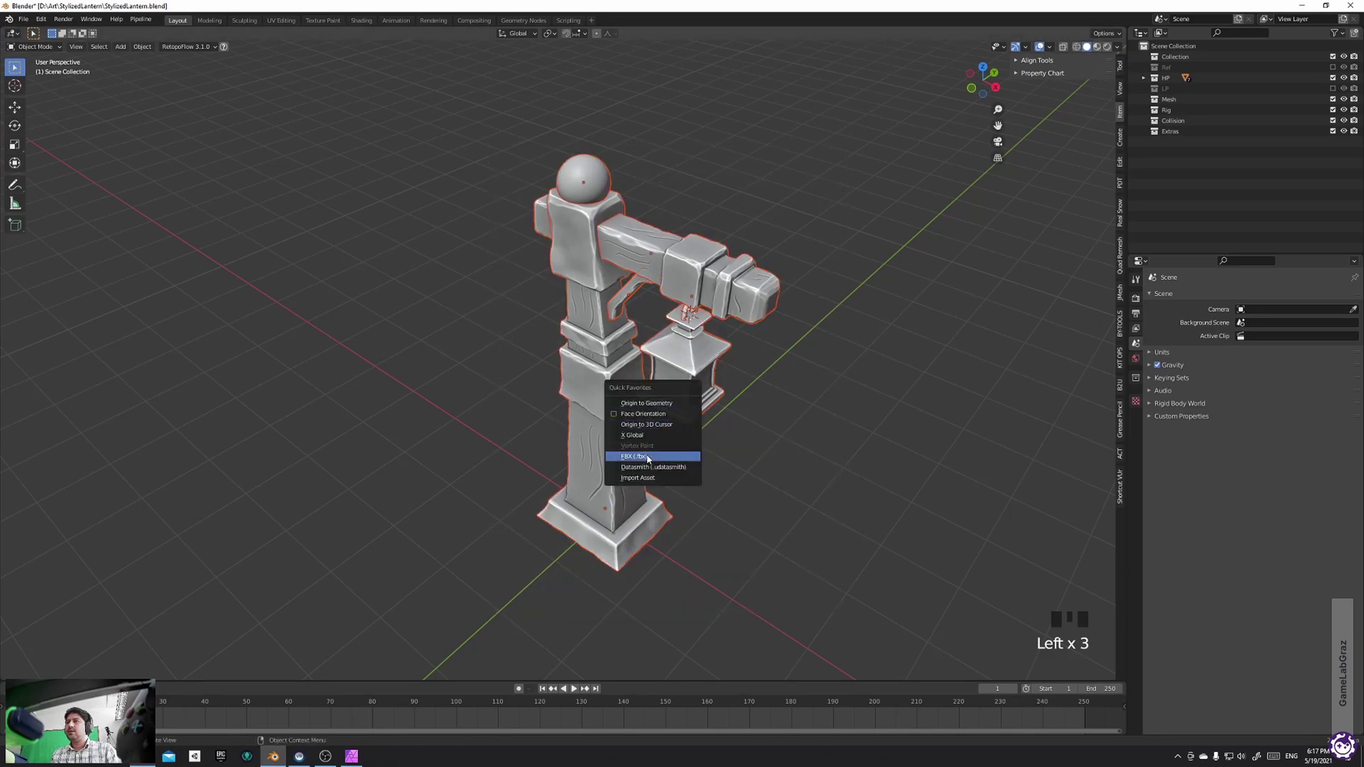
key(q)
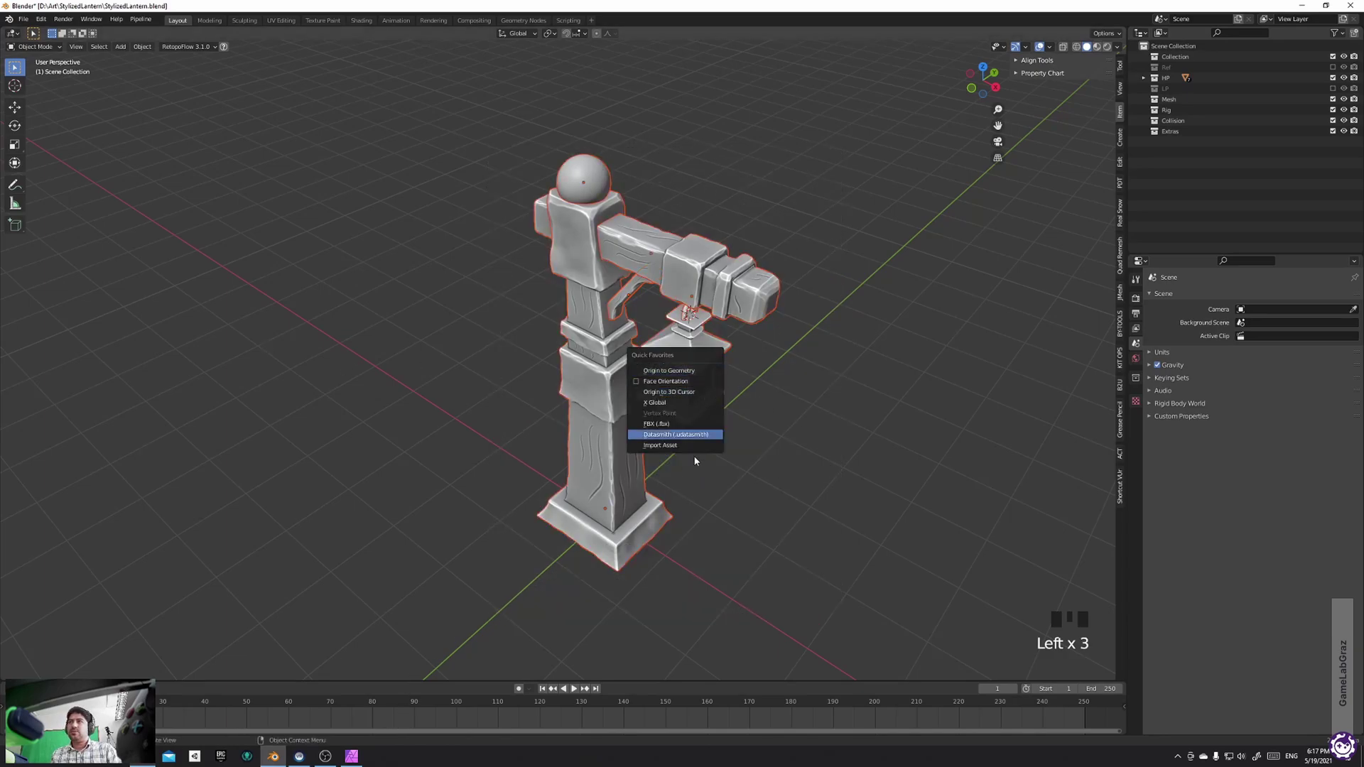
Export the selected high-poly objects as StylizedLantern_HP.fbx with the same FBX settings
click(23, 19)
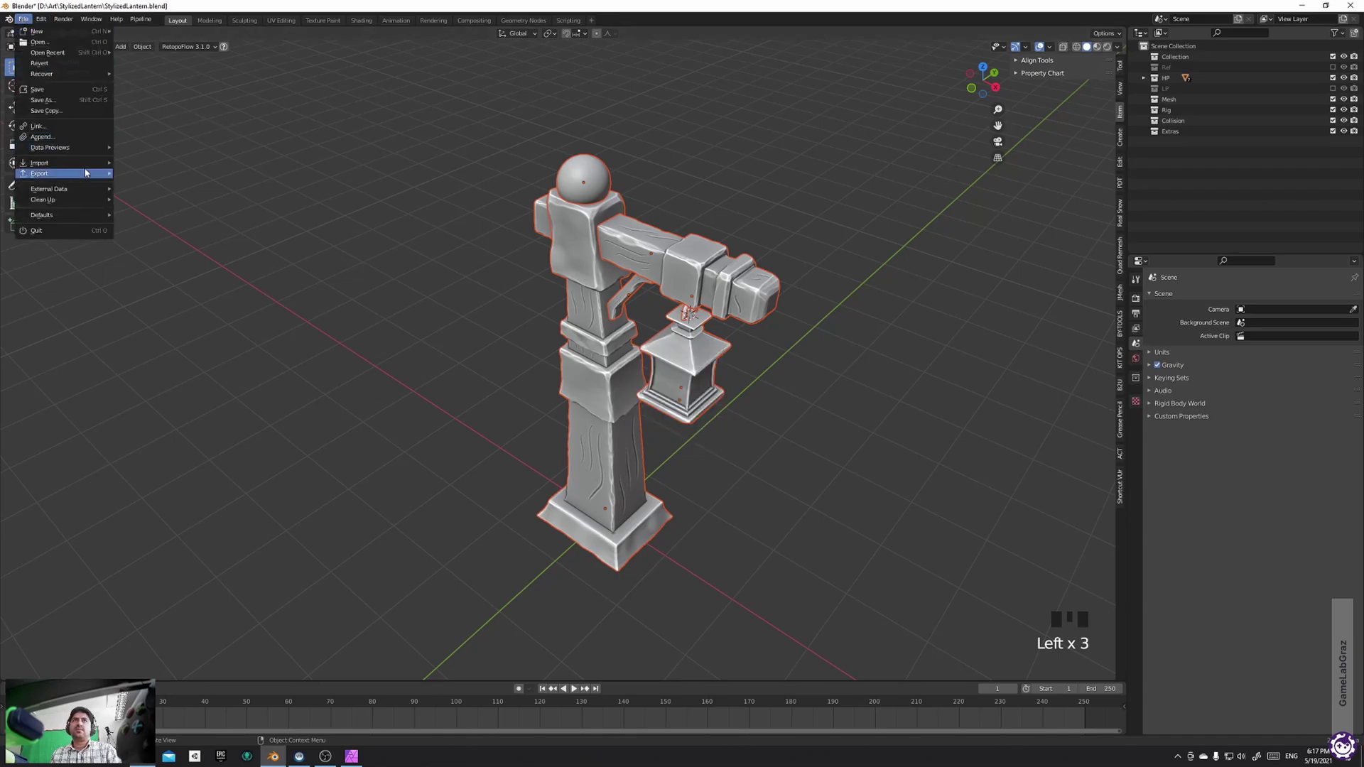
mouse_move(86, 174)
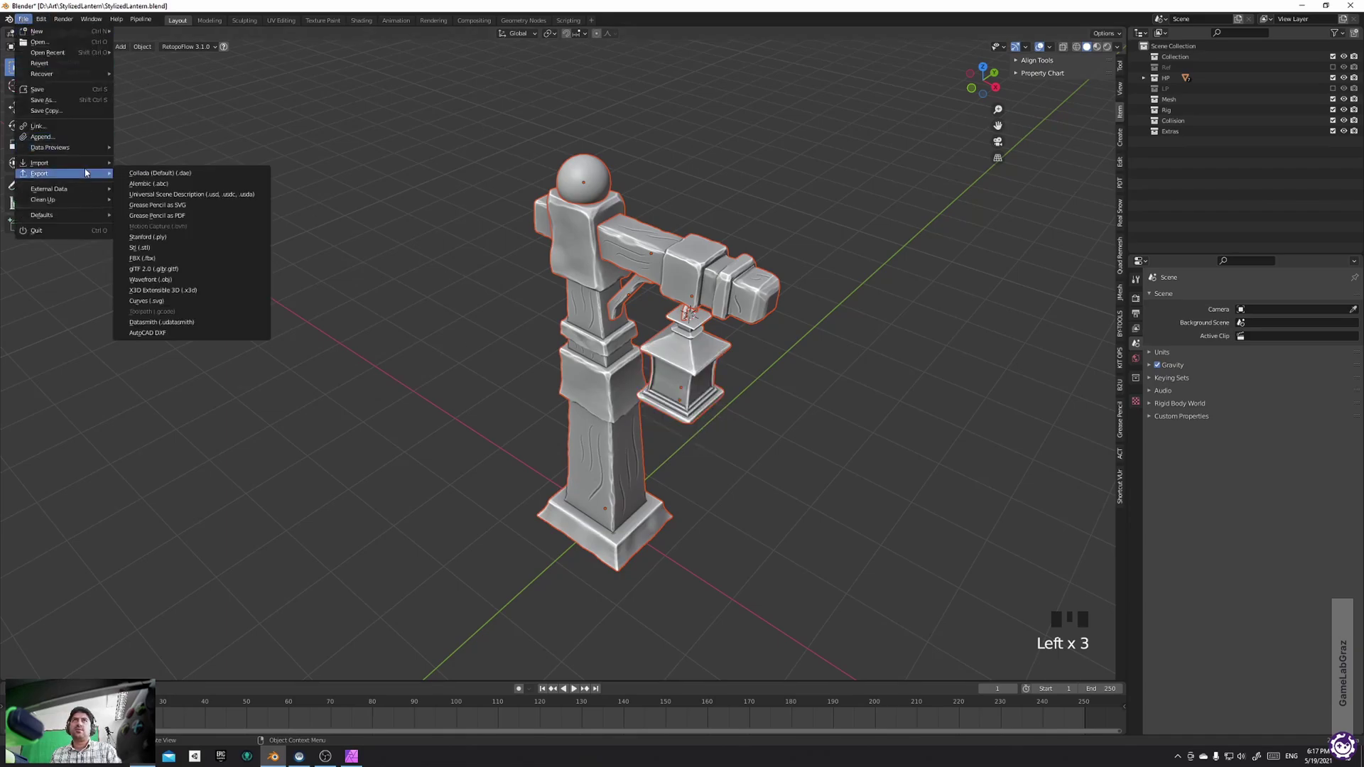
click(164, 258)
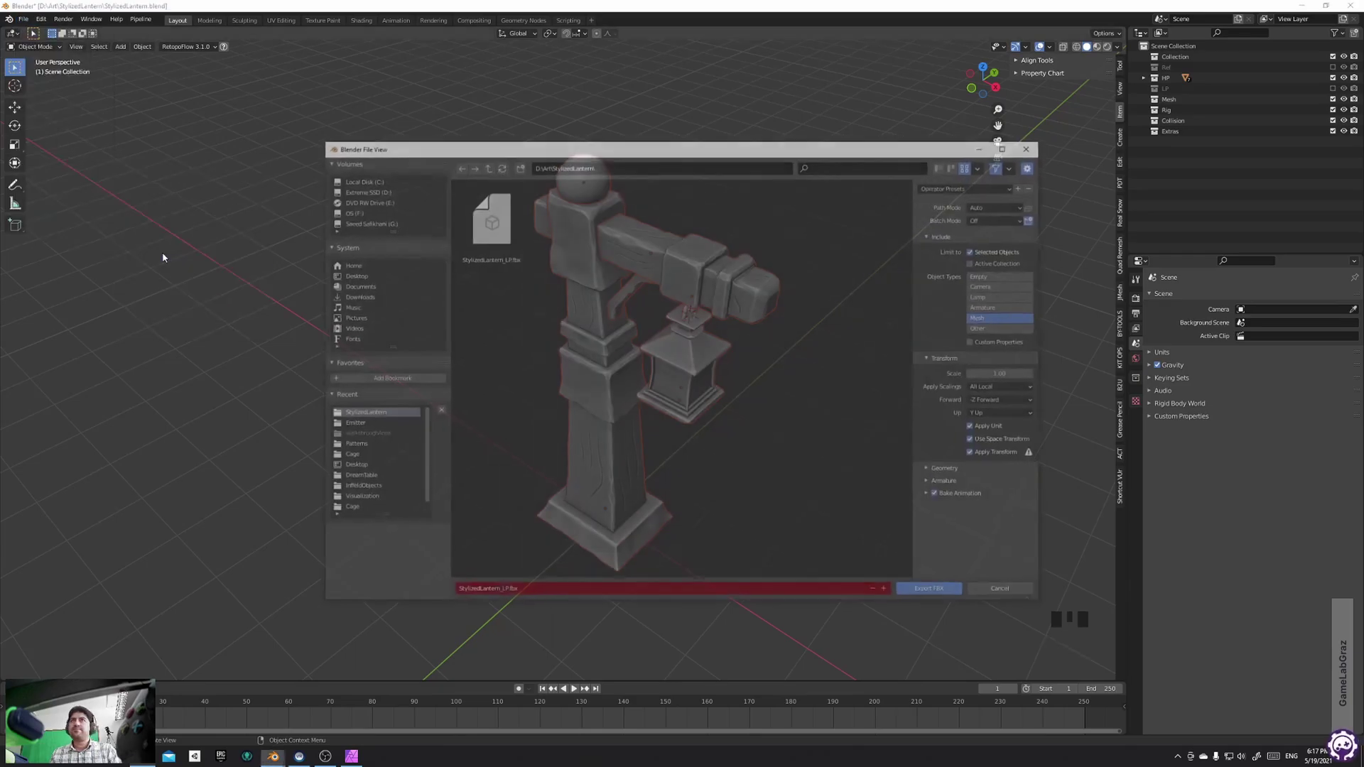
click(519, 592)
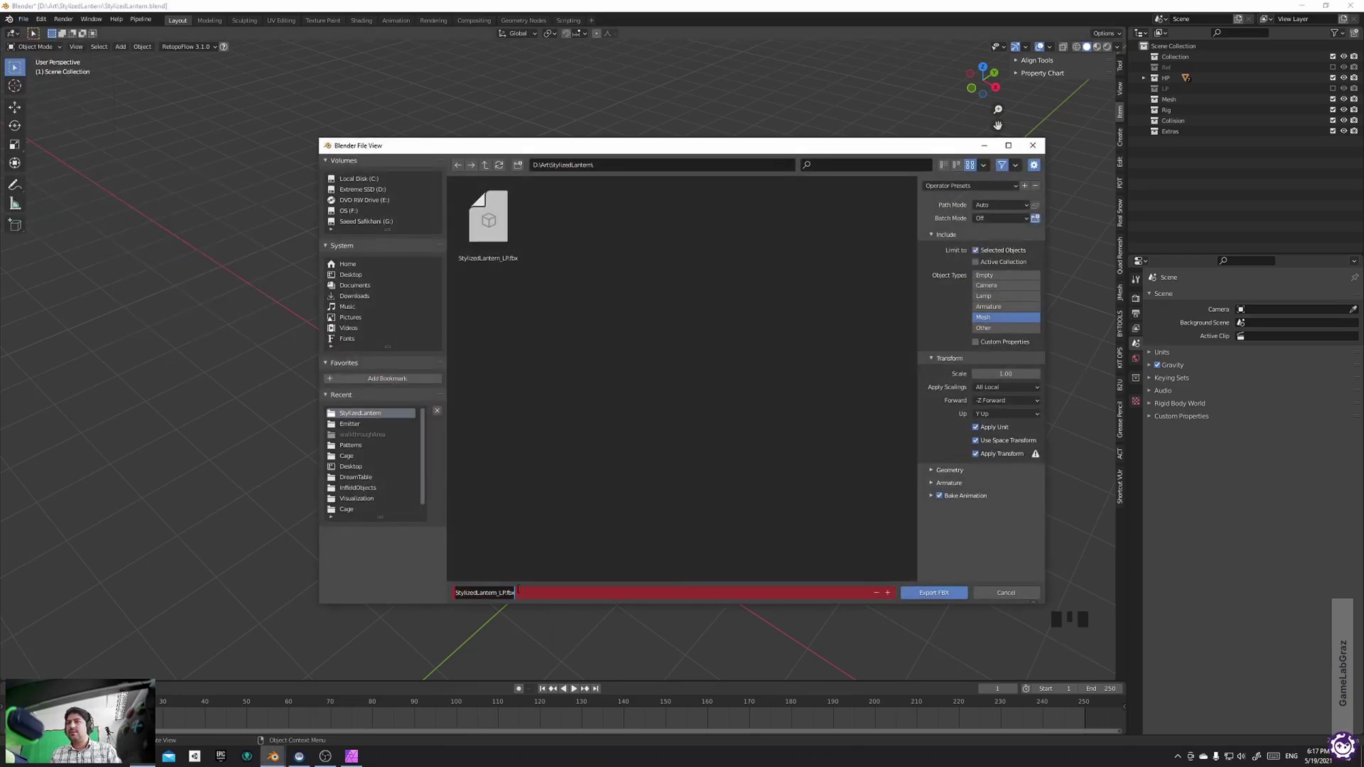
click(503, 591)
key(BackSpace)
text(H)
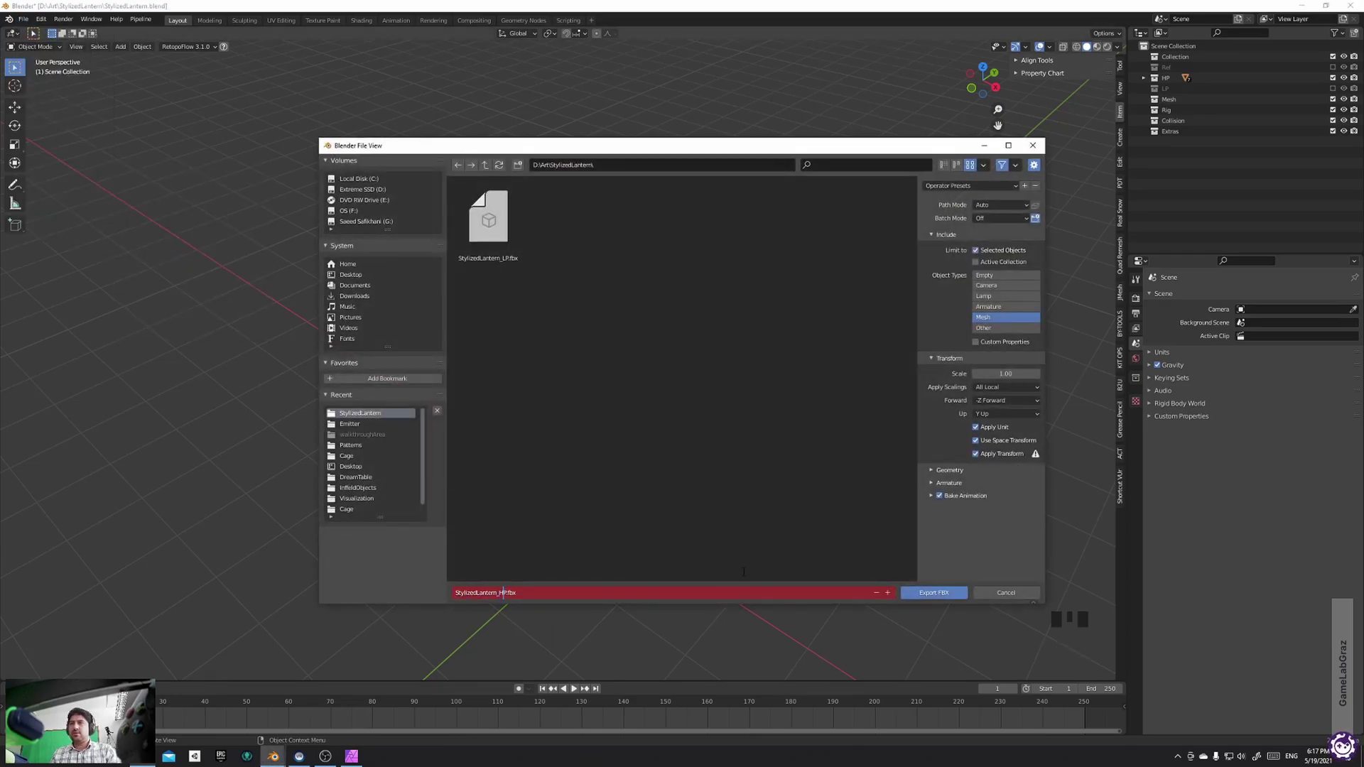
key(Return)
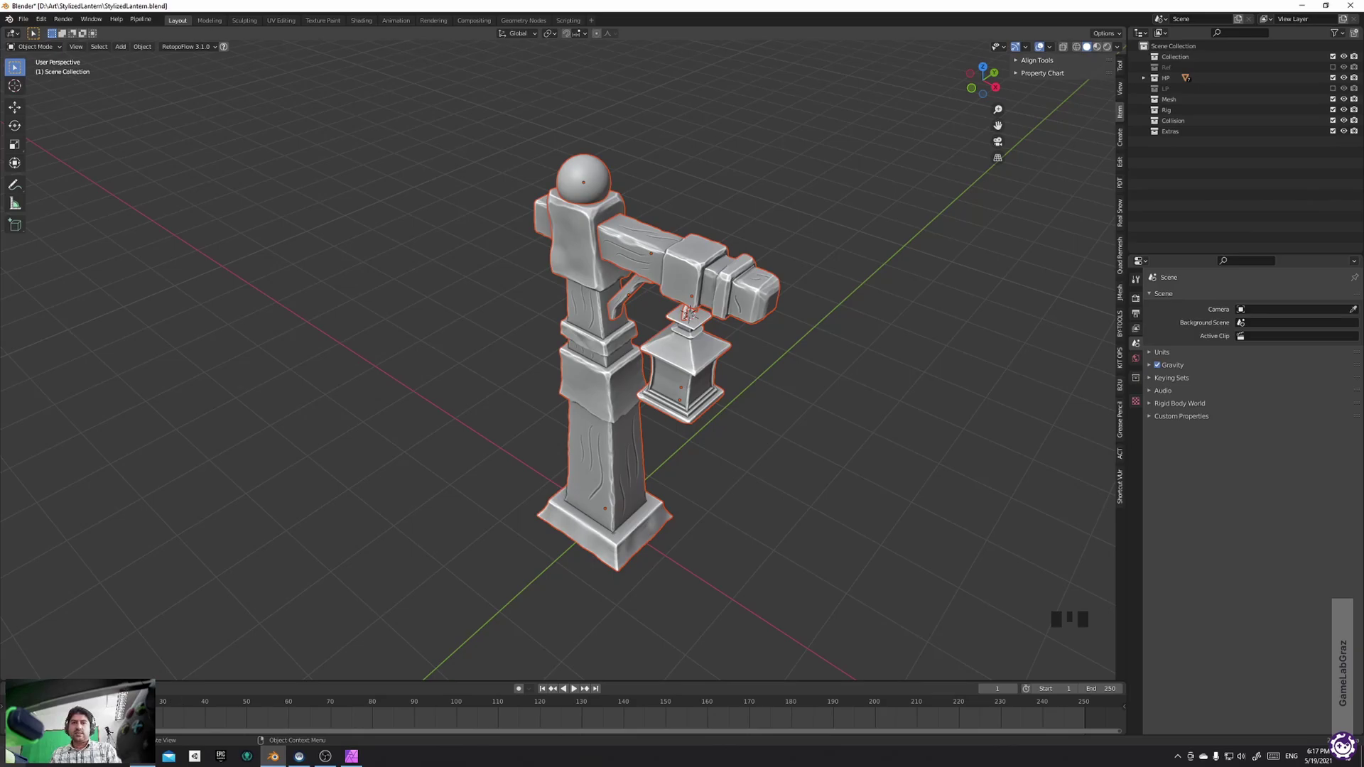
Launch Substance Painter 2021
key(super)
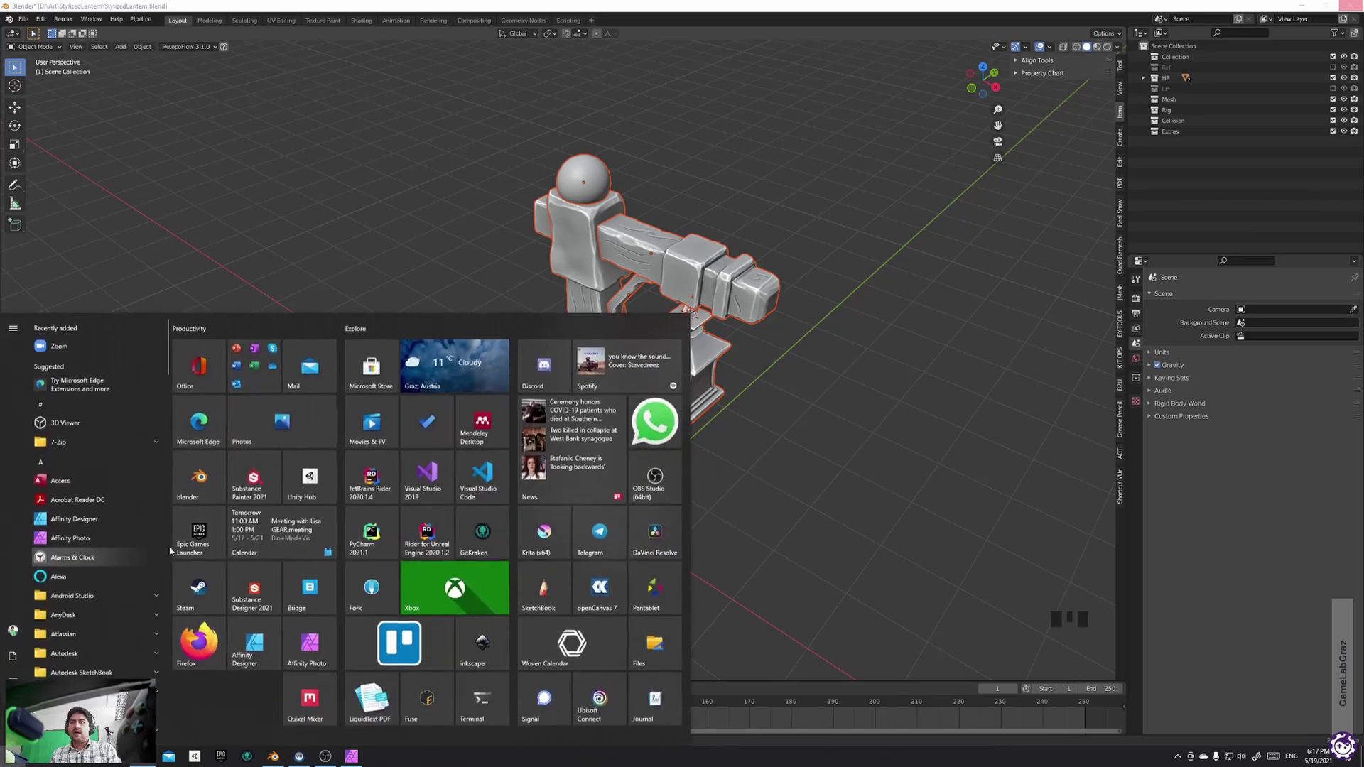
click(253, 479)
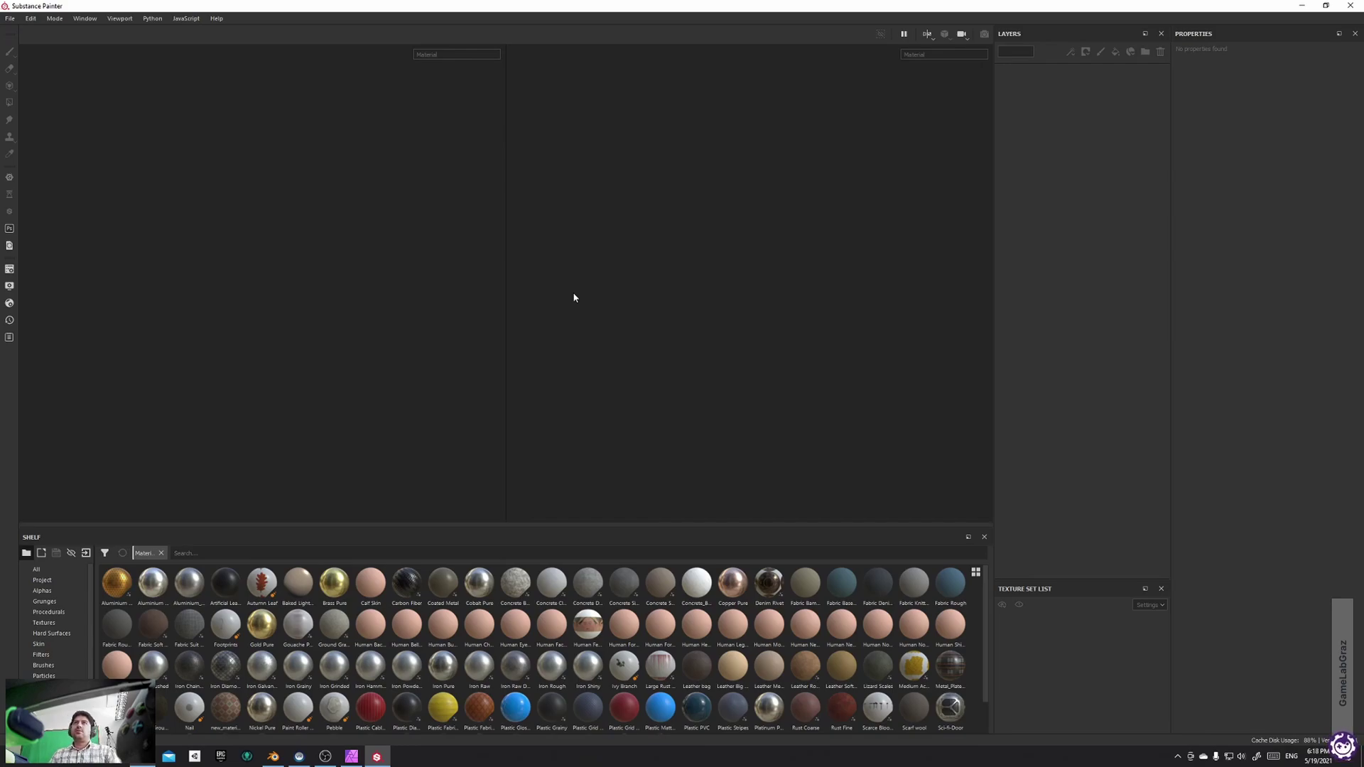
Open a new Microsoft Edge window, search the web for "substance painter", and open the Substance Painter product page
right_click(142, 757)
click(142, 698)
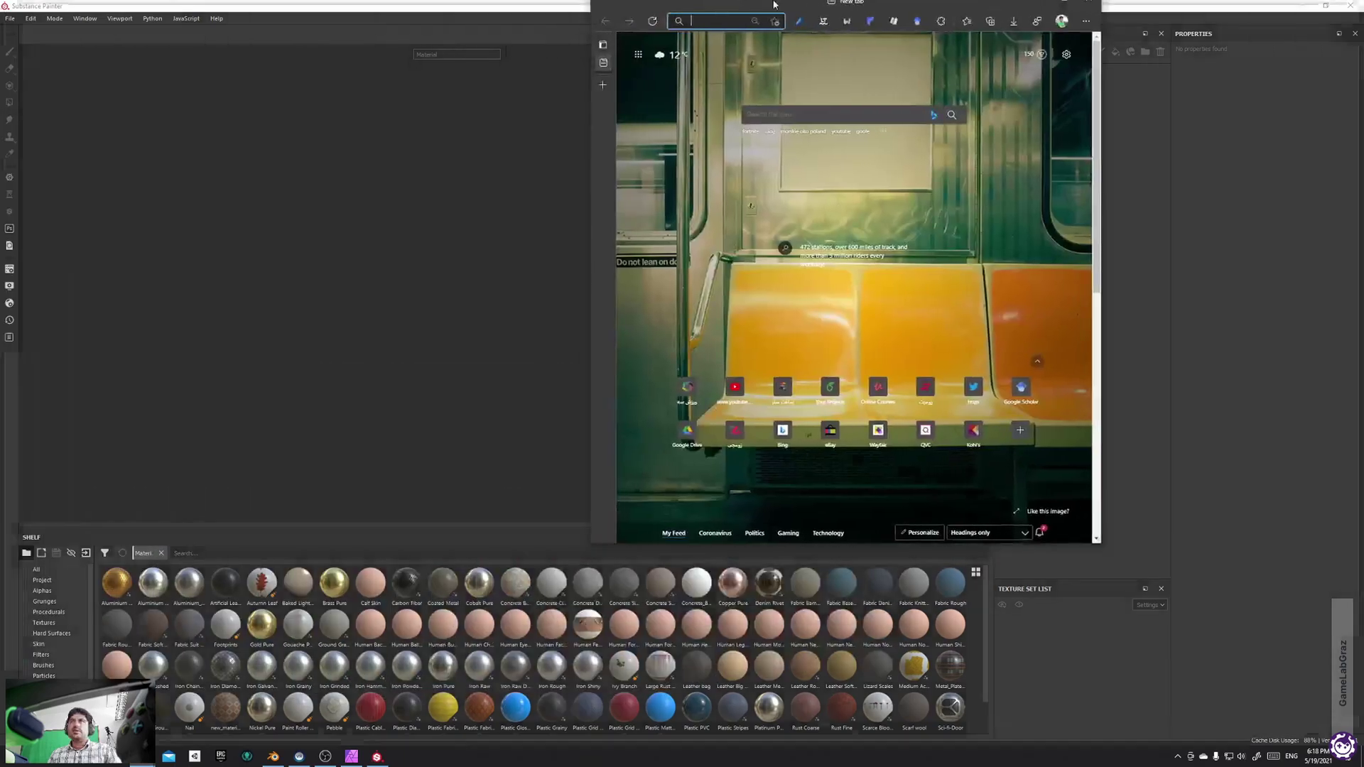
text(substance painter)
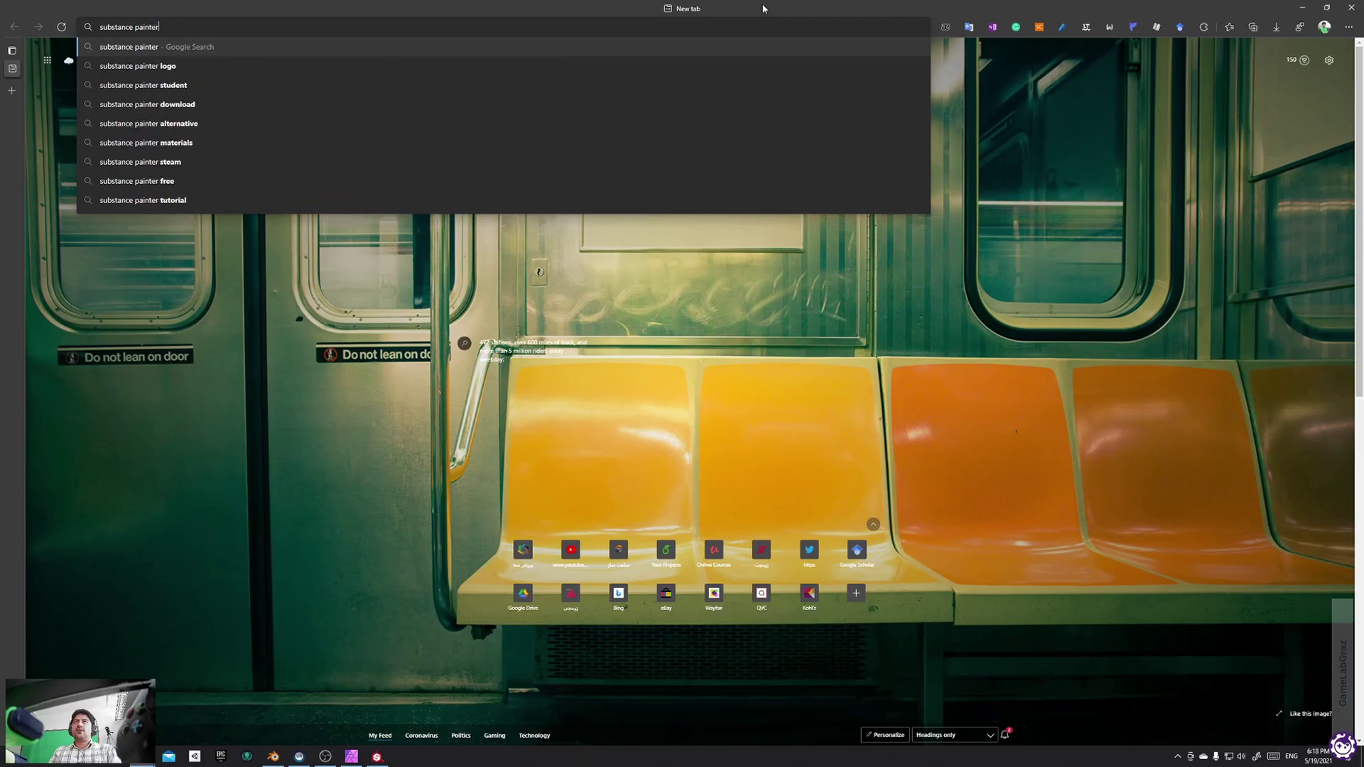
key(Return)
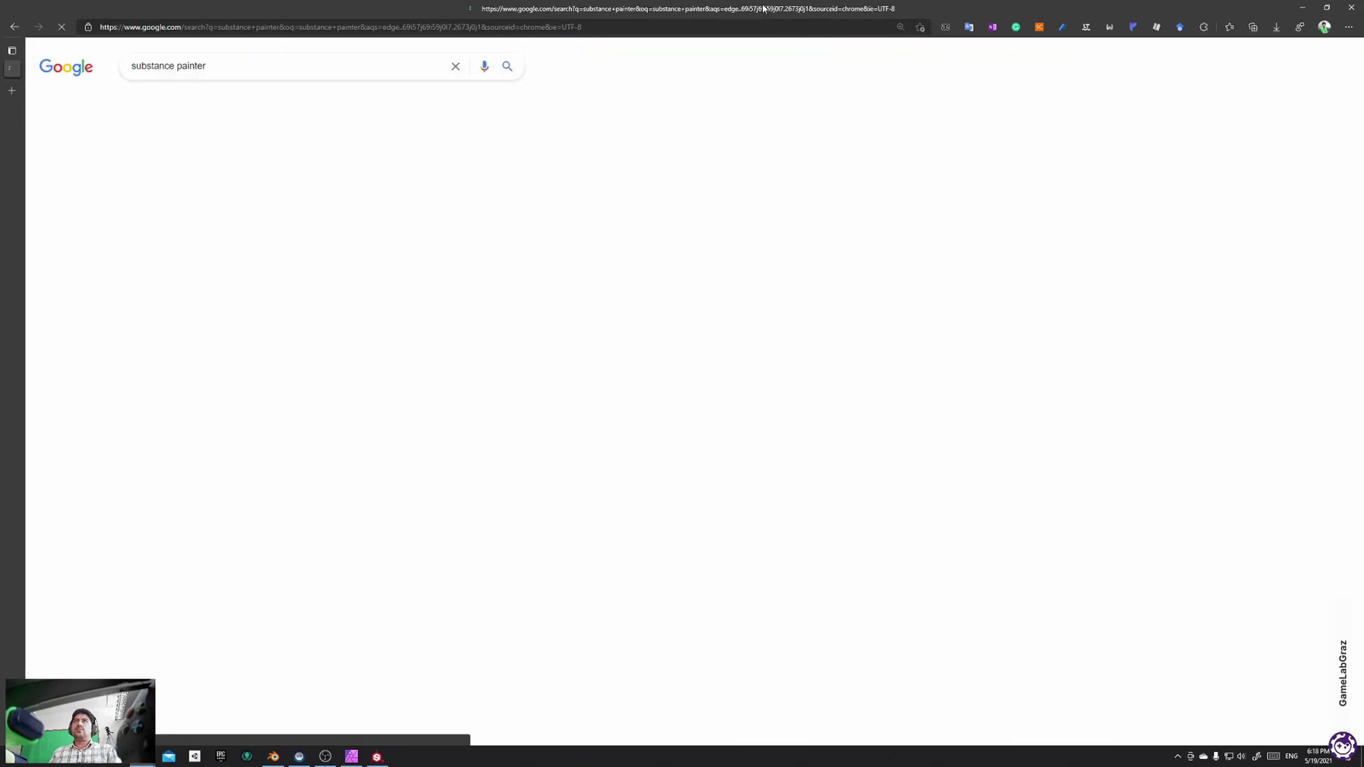
click(301, 166)
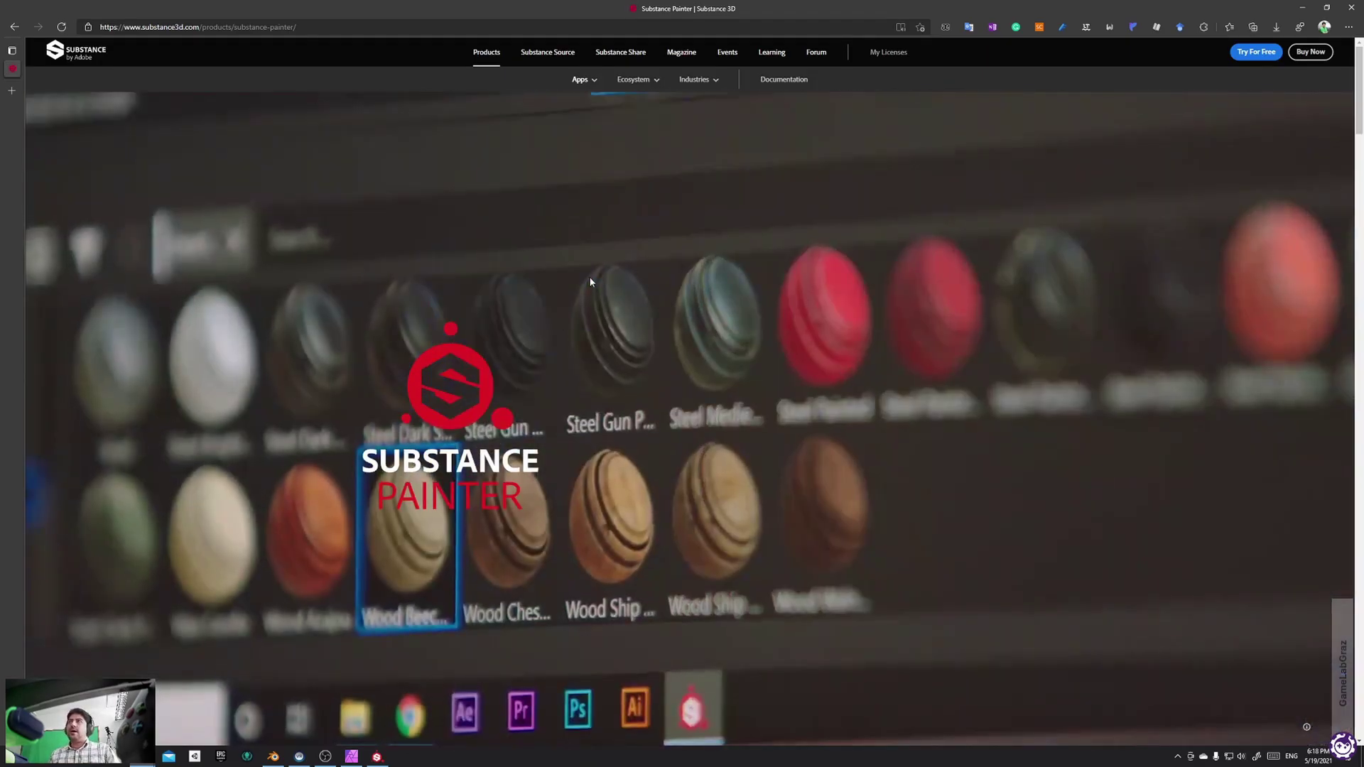
Examine the Substance Painter product page's sections on texturing 3D assets and painting in 3D in real time
scroll(584, 241, down, 10)
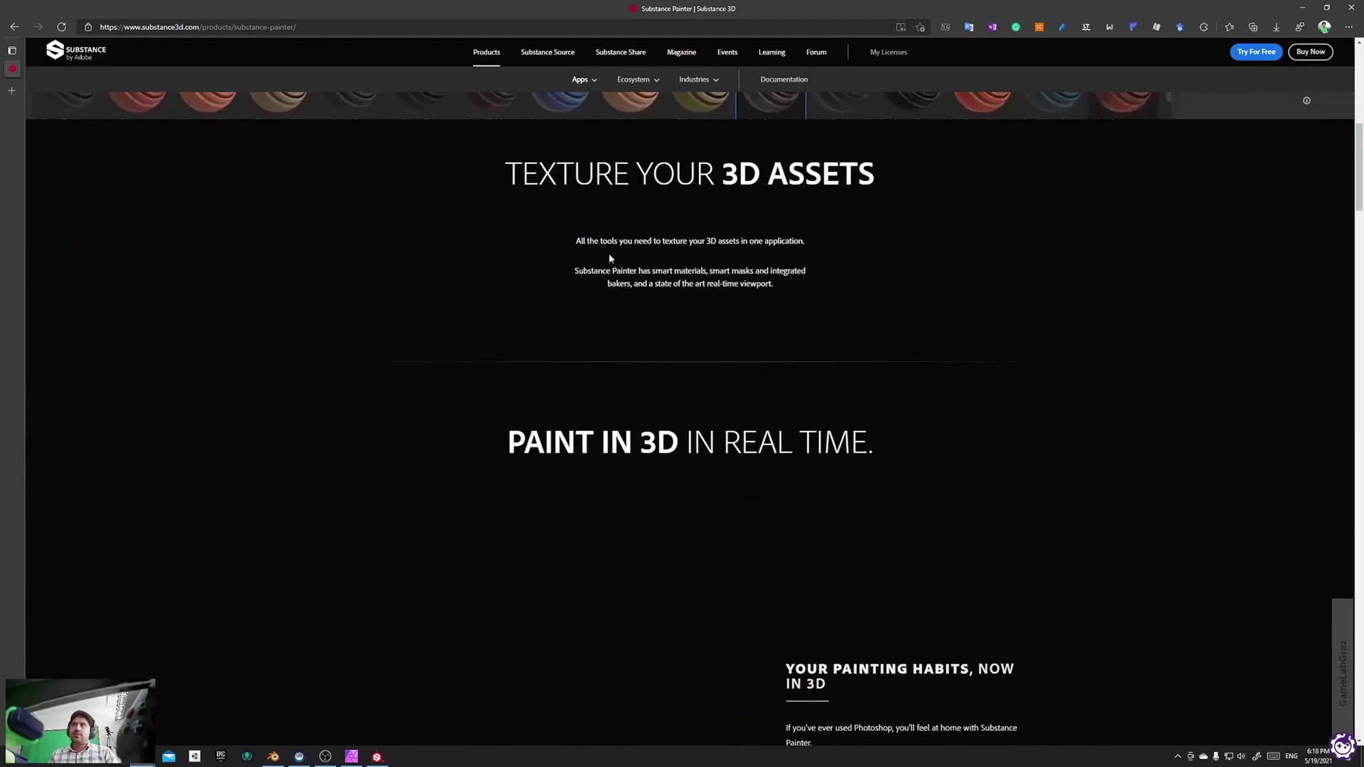
scroll(611, 260, up, 8)
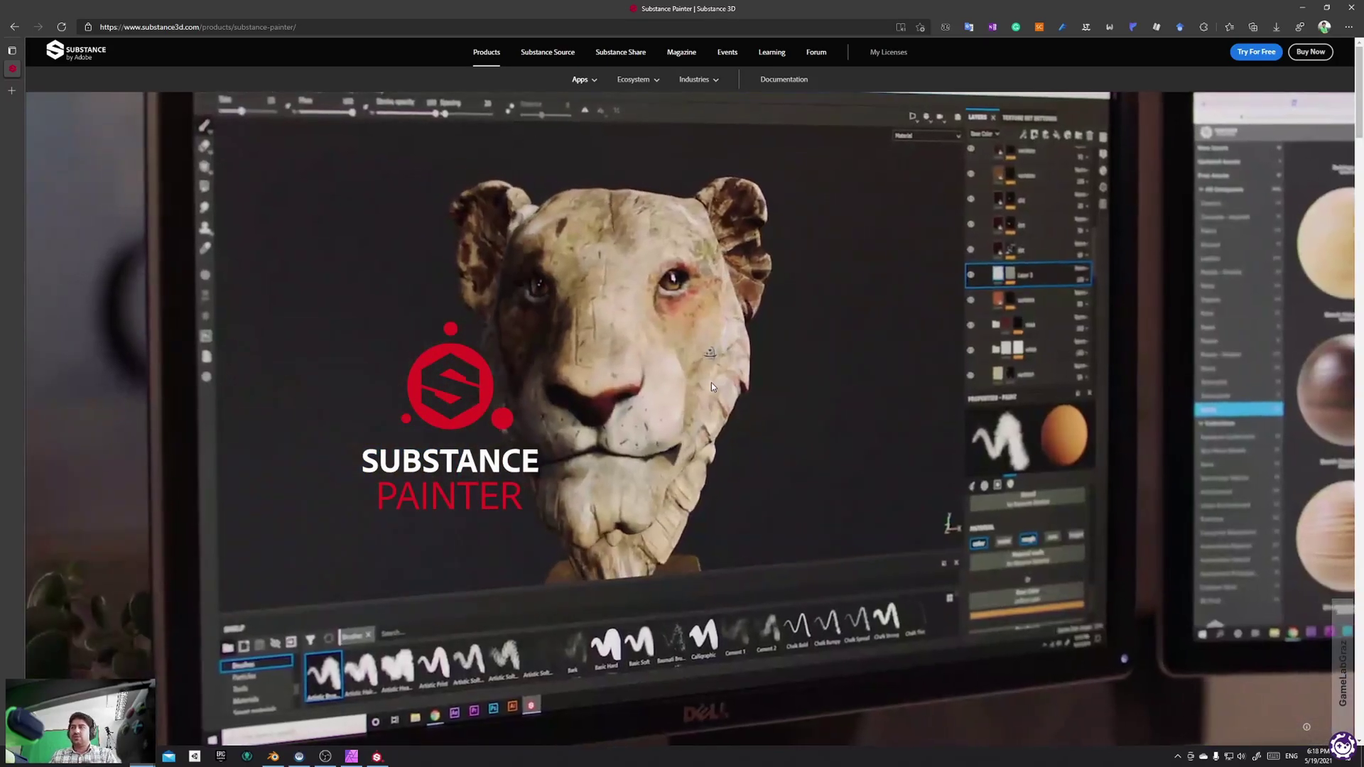
scroll(711, 386, down, 3)
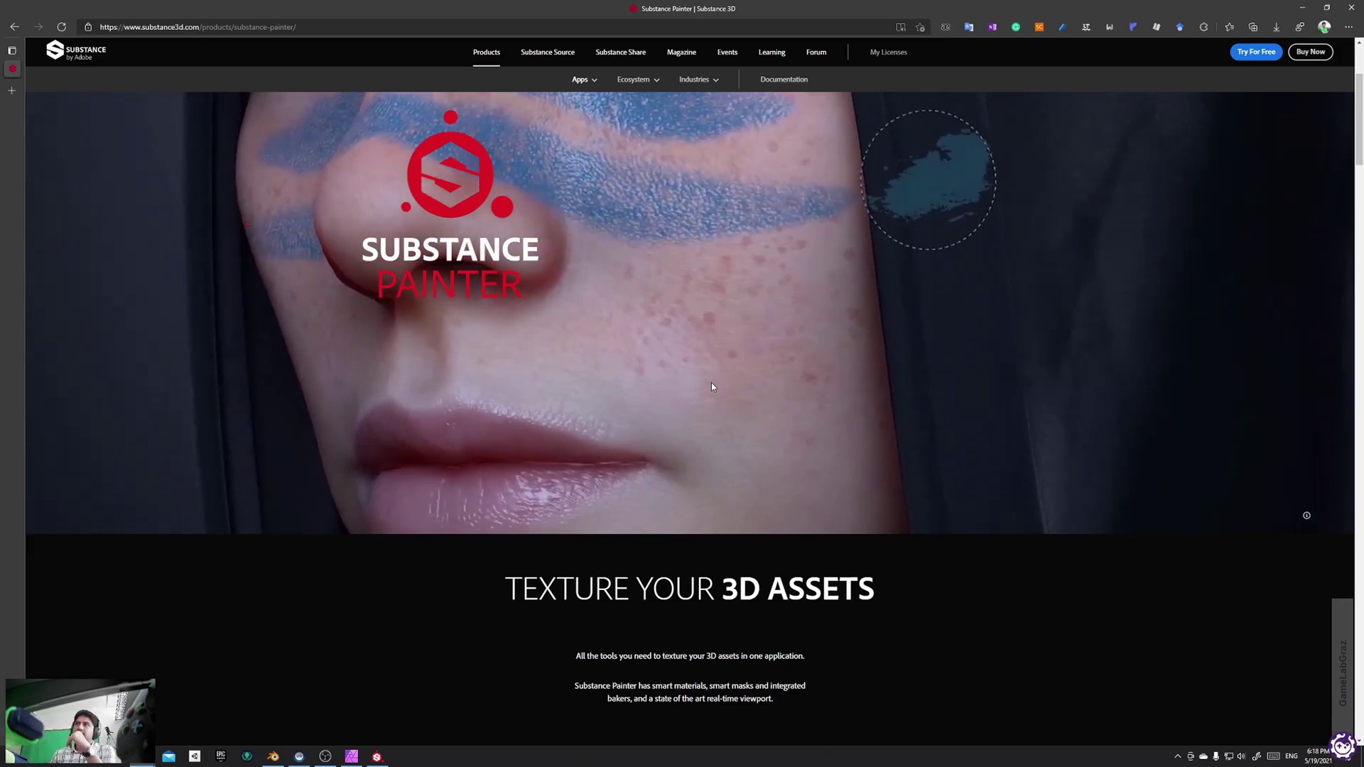
scroll(940, 419, down, 10)
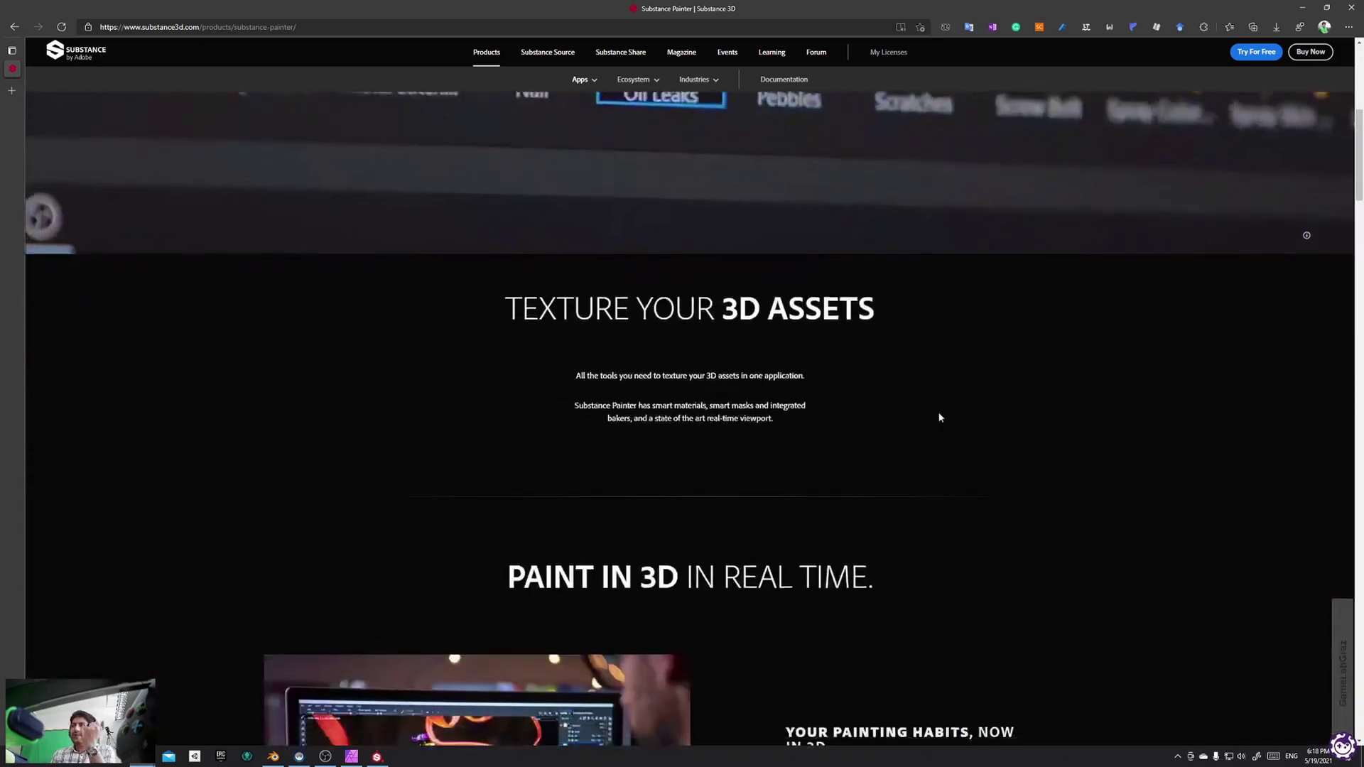
scroll(935, 402, down, 3)
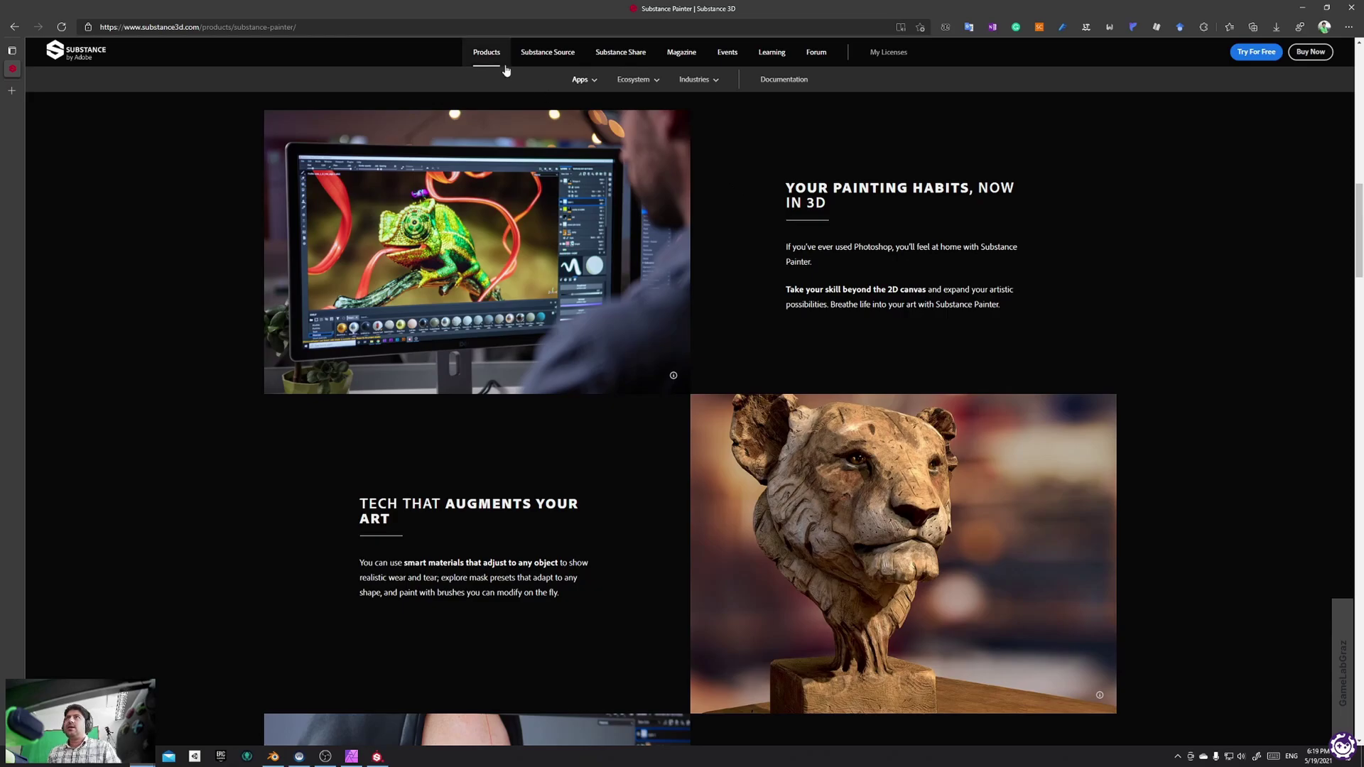
Open the Substance Suite overview page and review its sections on integrations, Substance Painter and Substance Designer
click(487, 53)
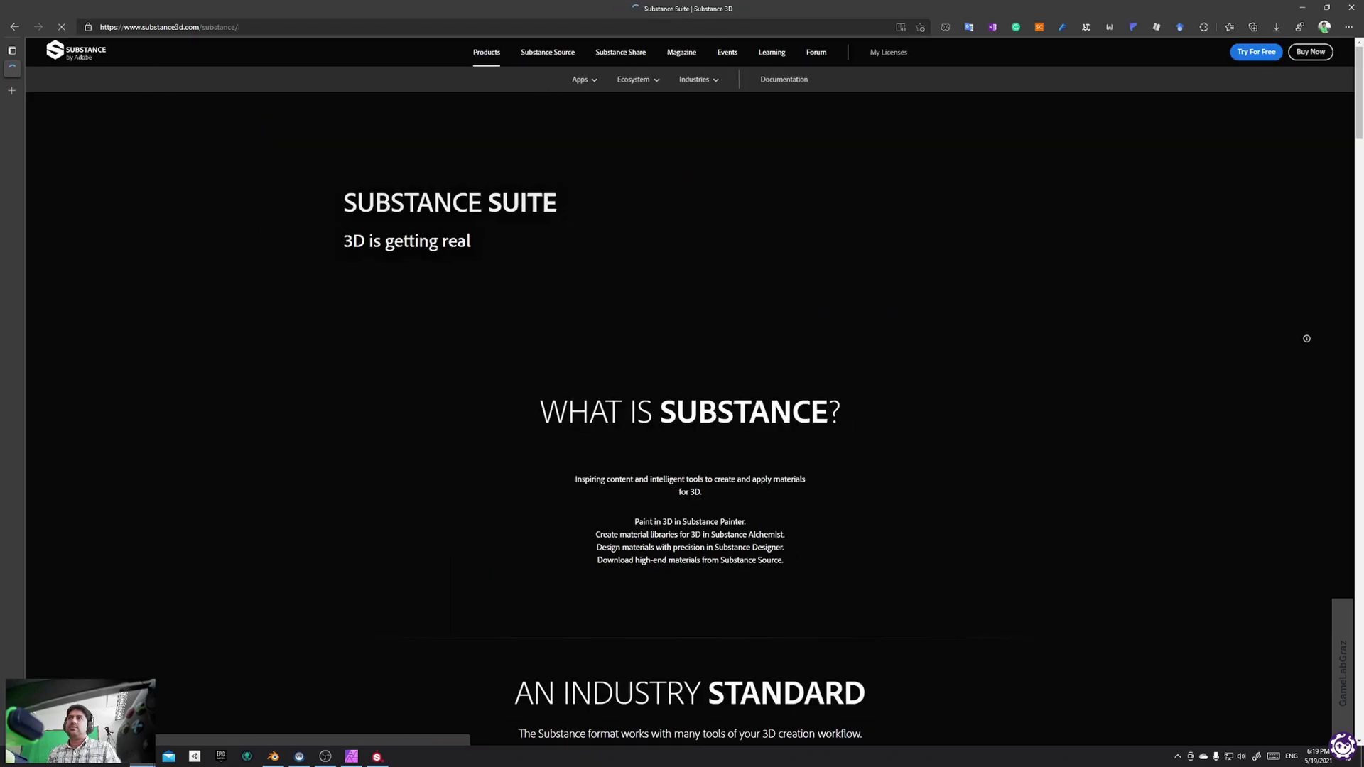
scroll(654, 307, down, 6)
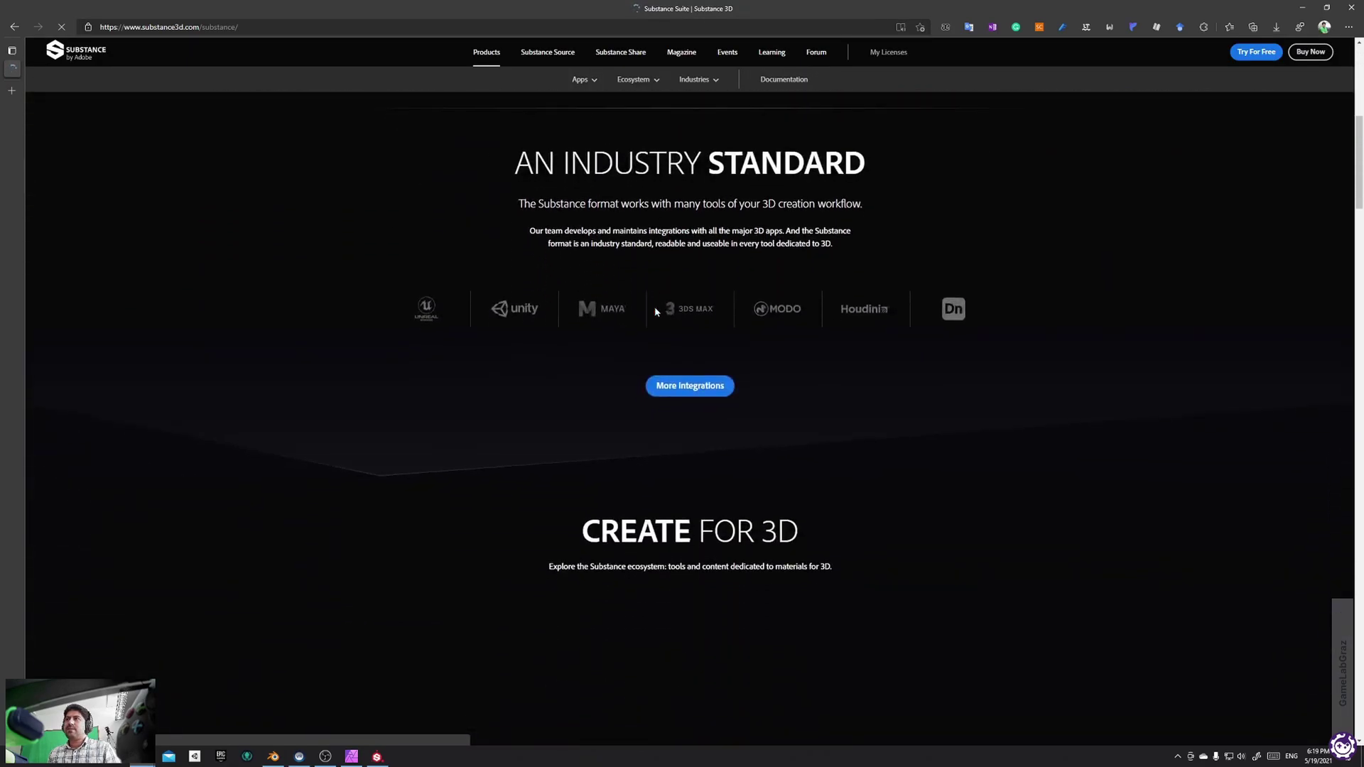
scroll(657, 313, up, 7)
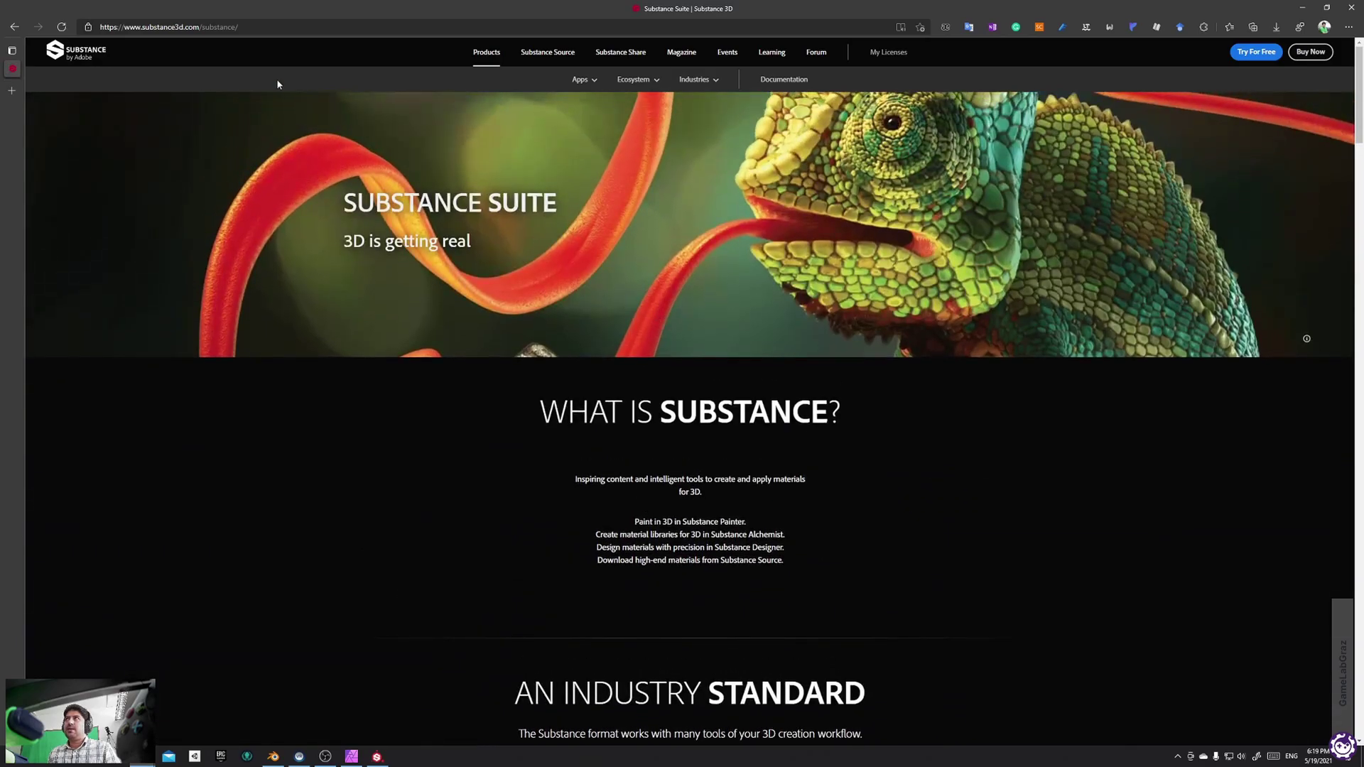
click(274, 31)
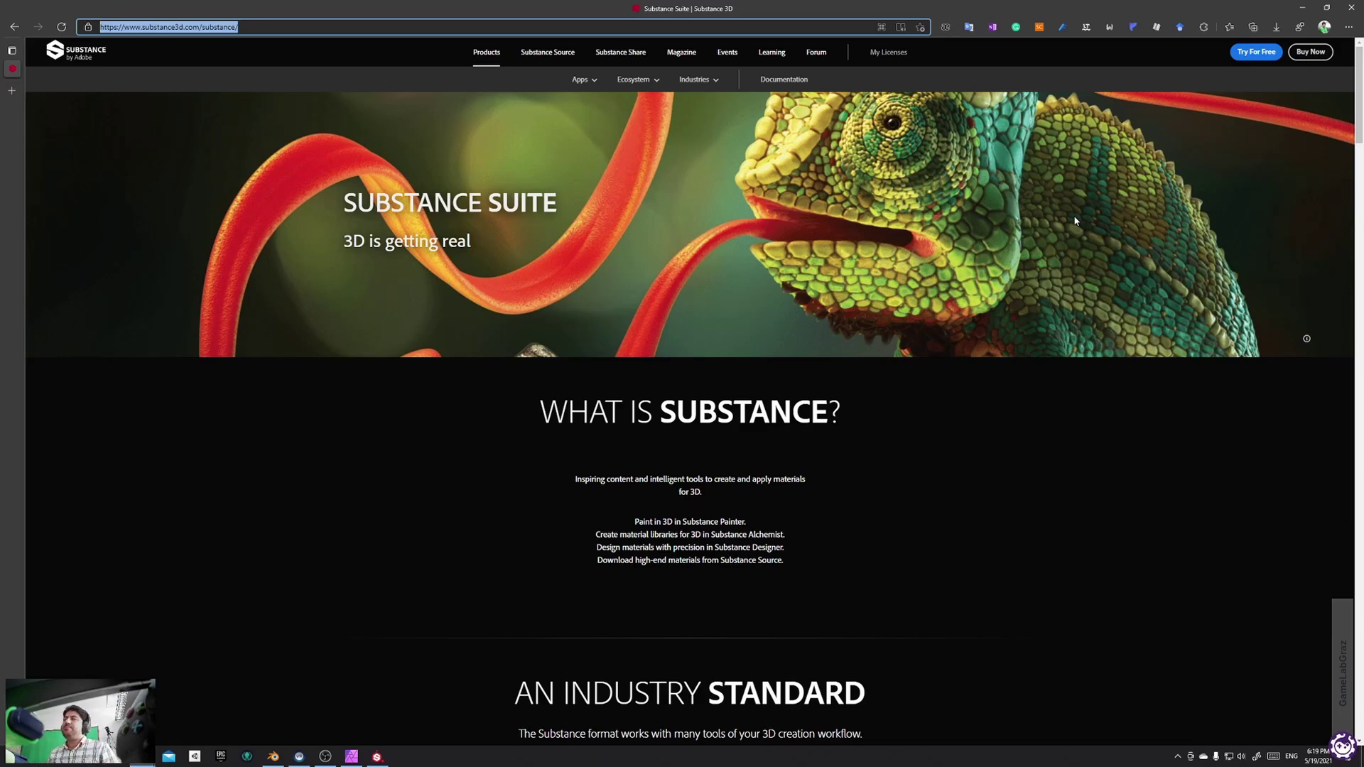
scroll(780, 356, down, 10)
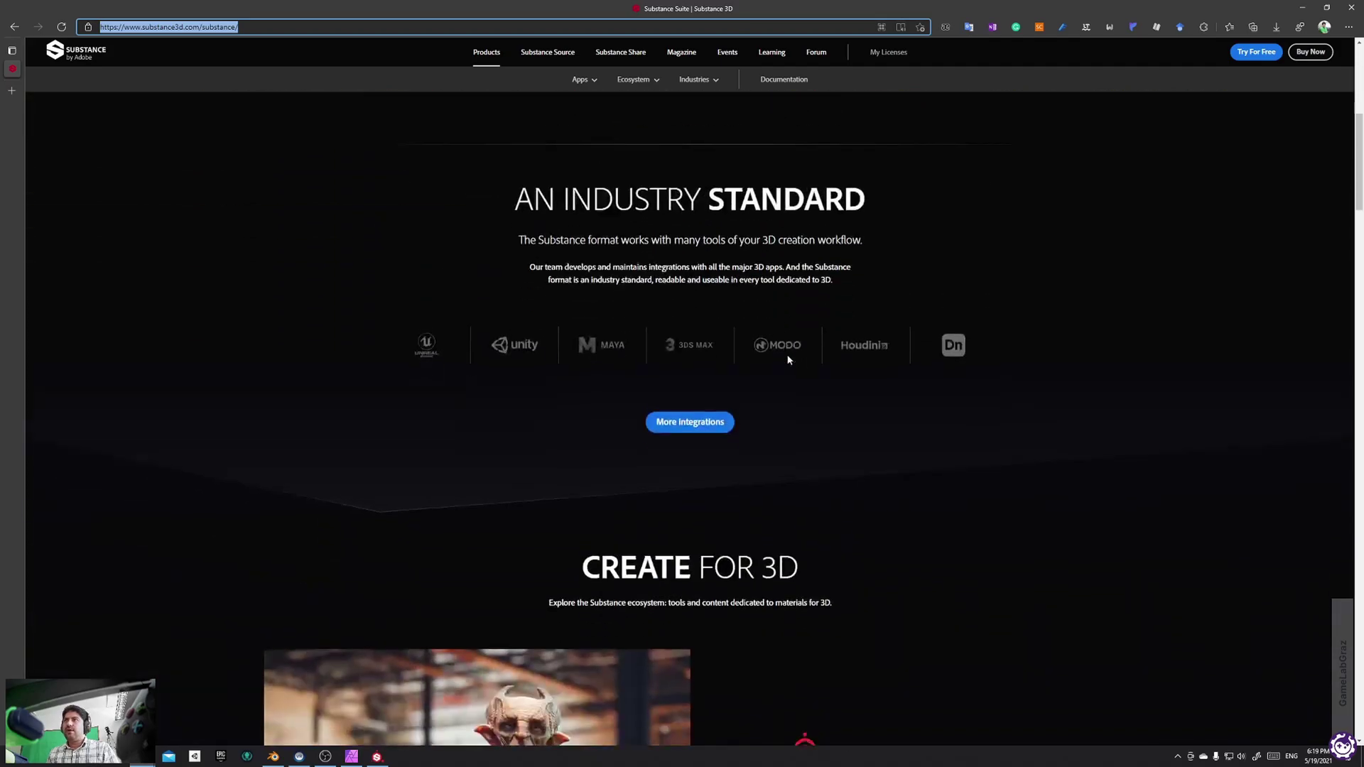
scroll(788, 361, down, 2)
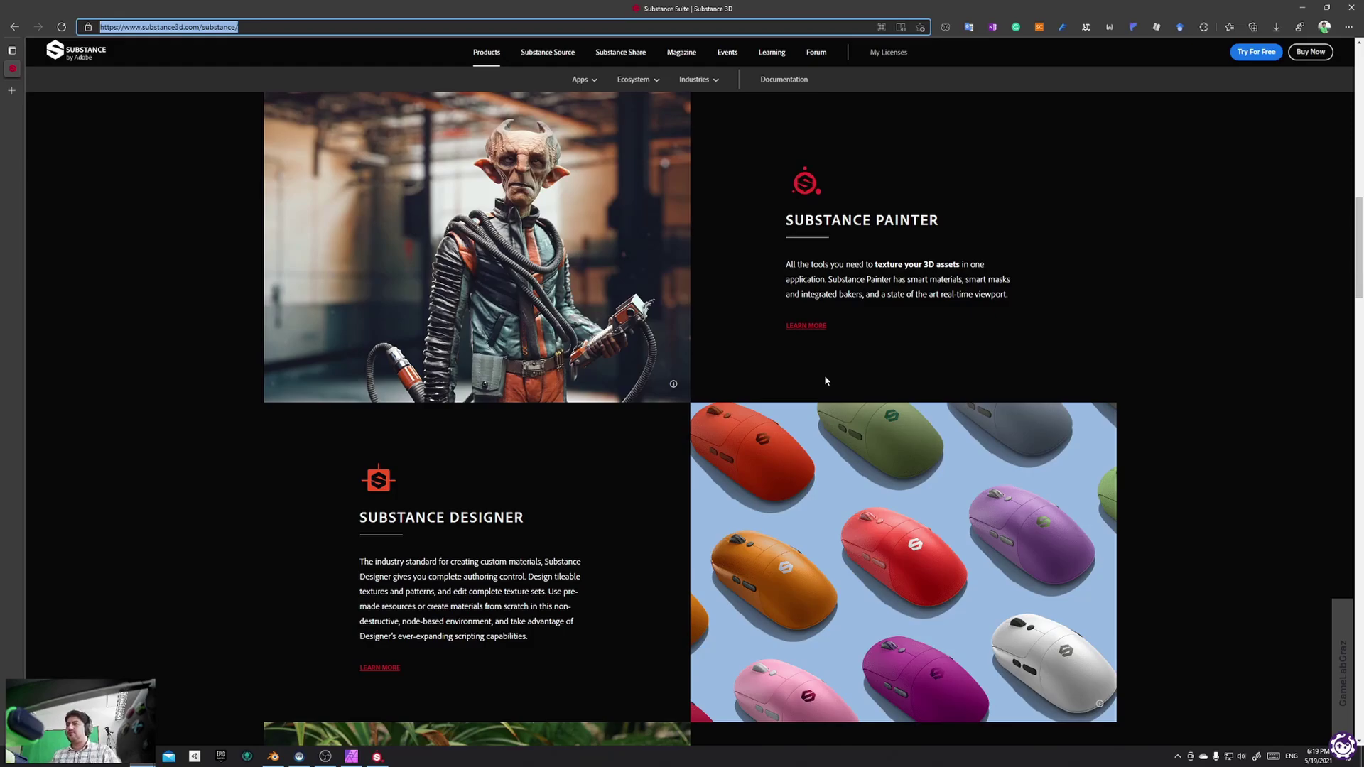
scroll(827, 377, down, 5)
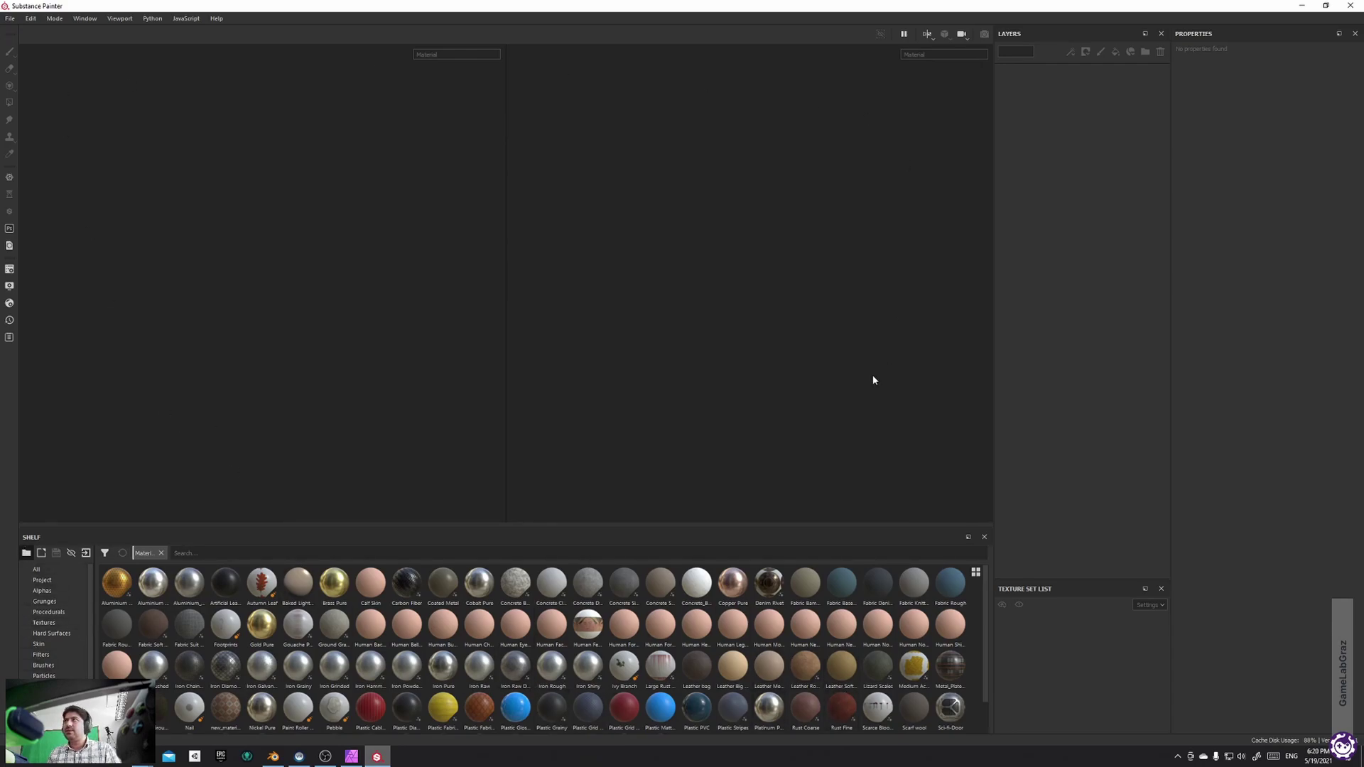
Switch to Substance Painter and open the sample project MeetMat.spp
click(11, 19)
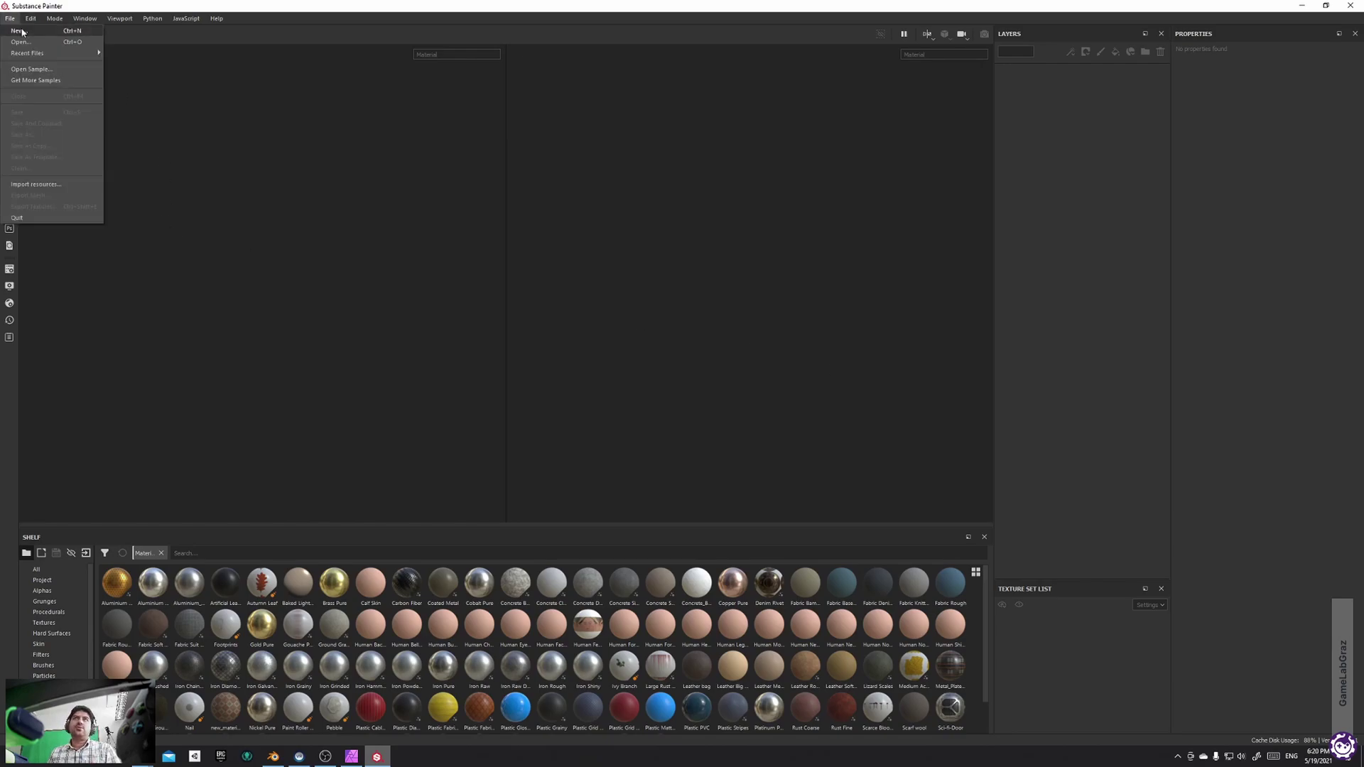
click(48, 71)
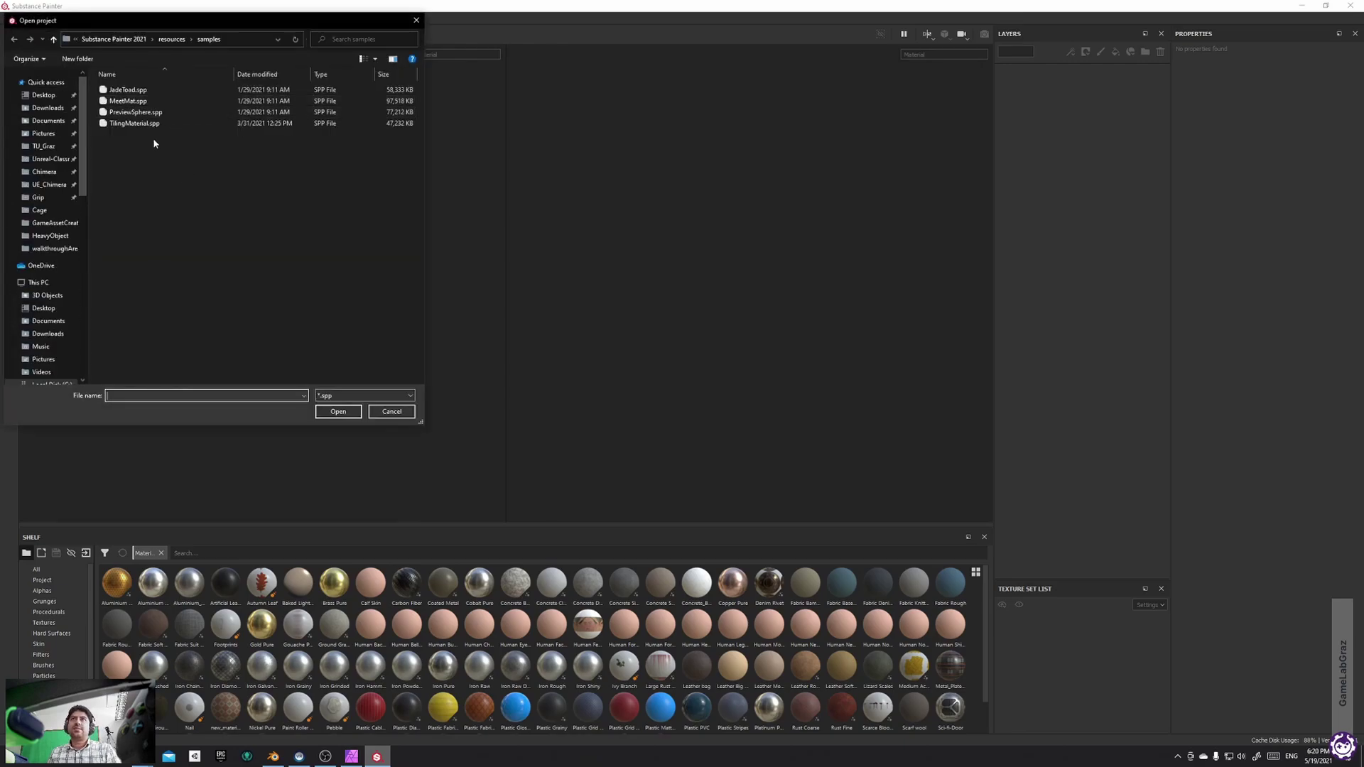
double_click(140, 102)
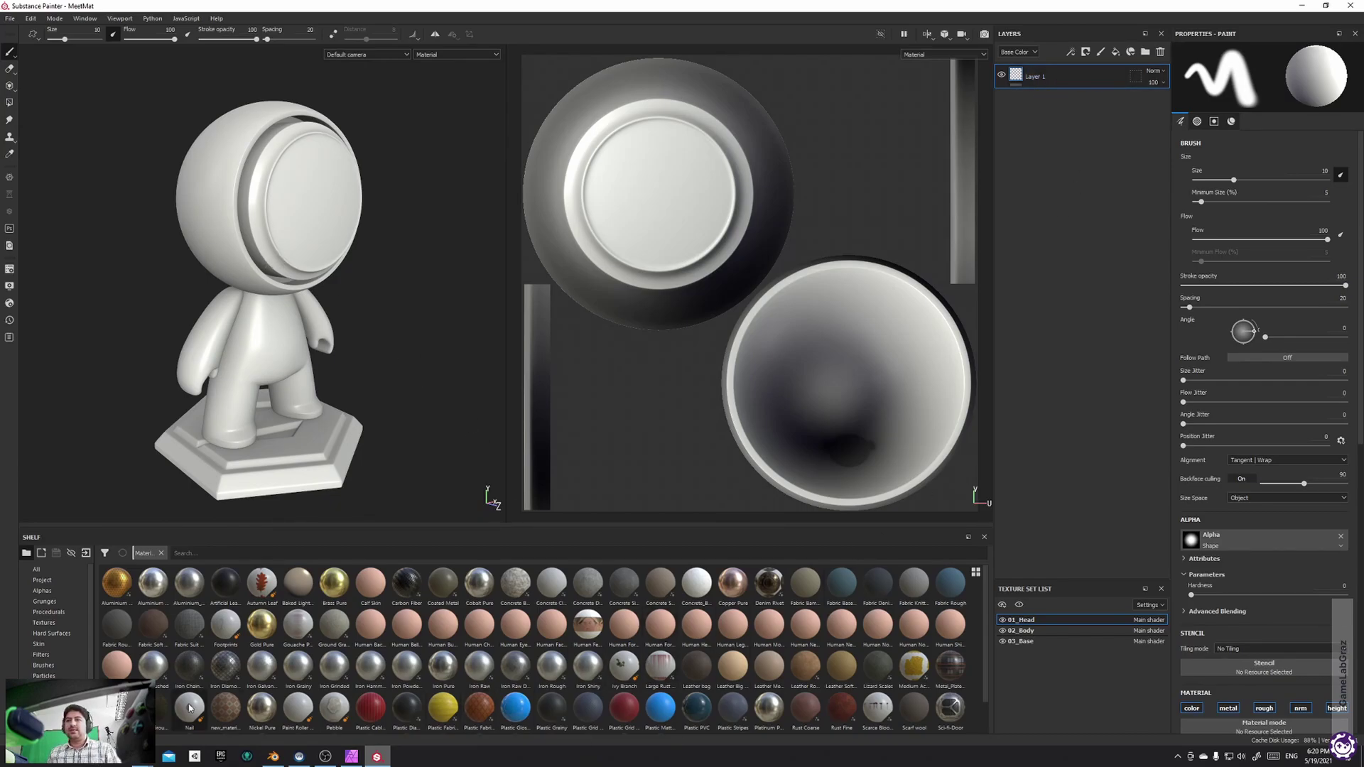
Add the Brass Pure material to the 01_Head layer stack, with Plastic Glossy Pure in blue above it
drag(334, 583, 1052, 128)
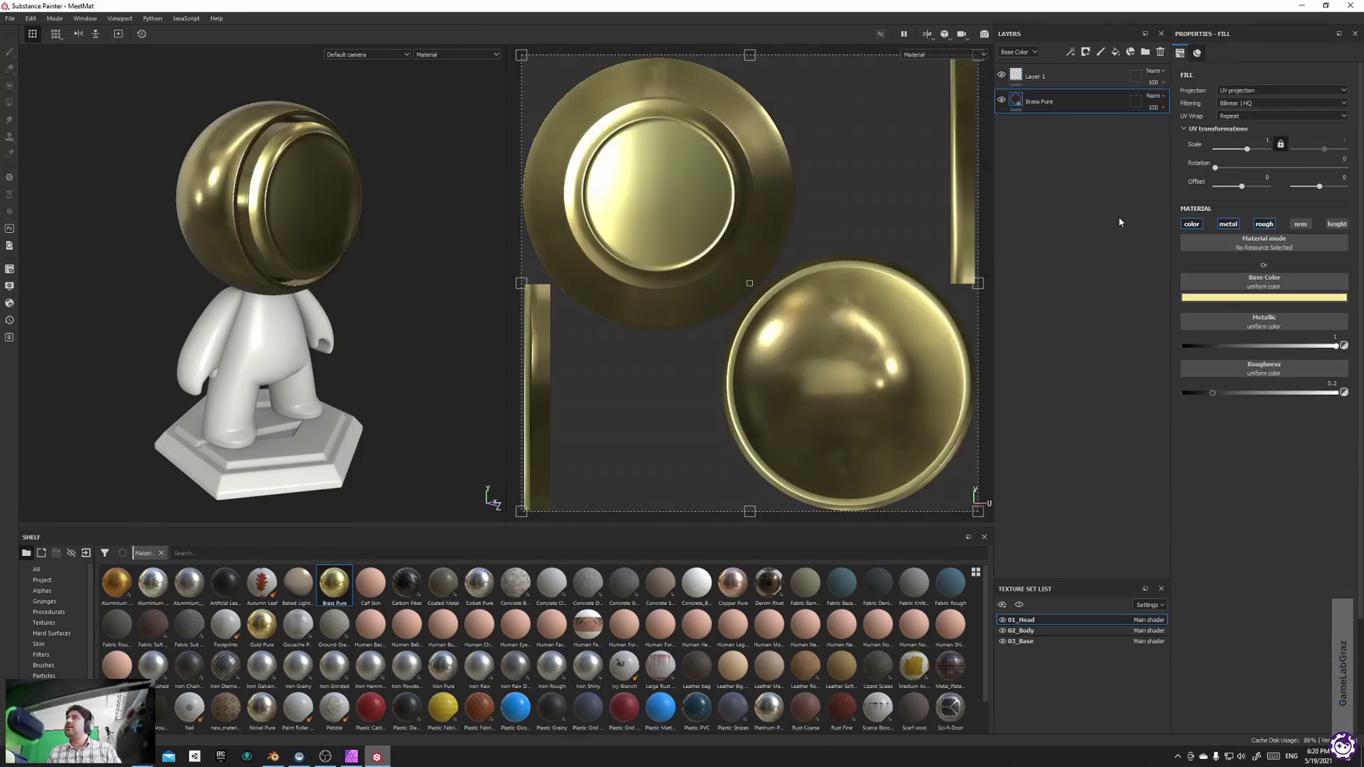
alt+drag(365, 202, 481, 335)
drag(515, 718, 1066, 89)
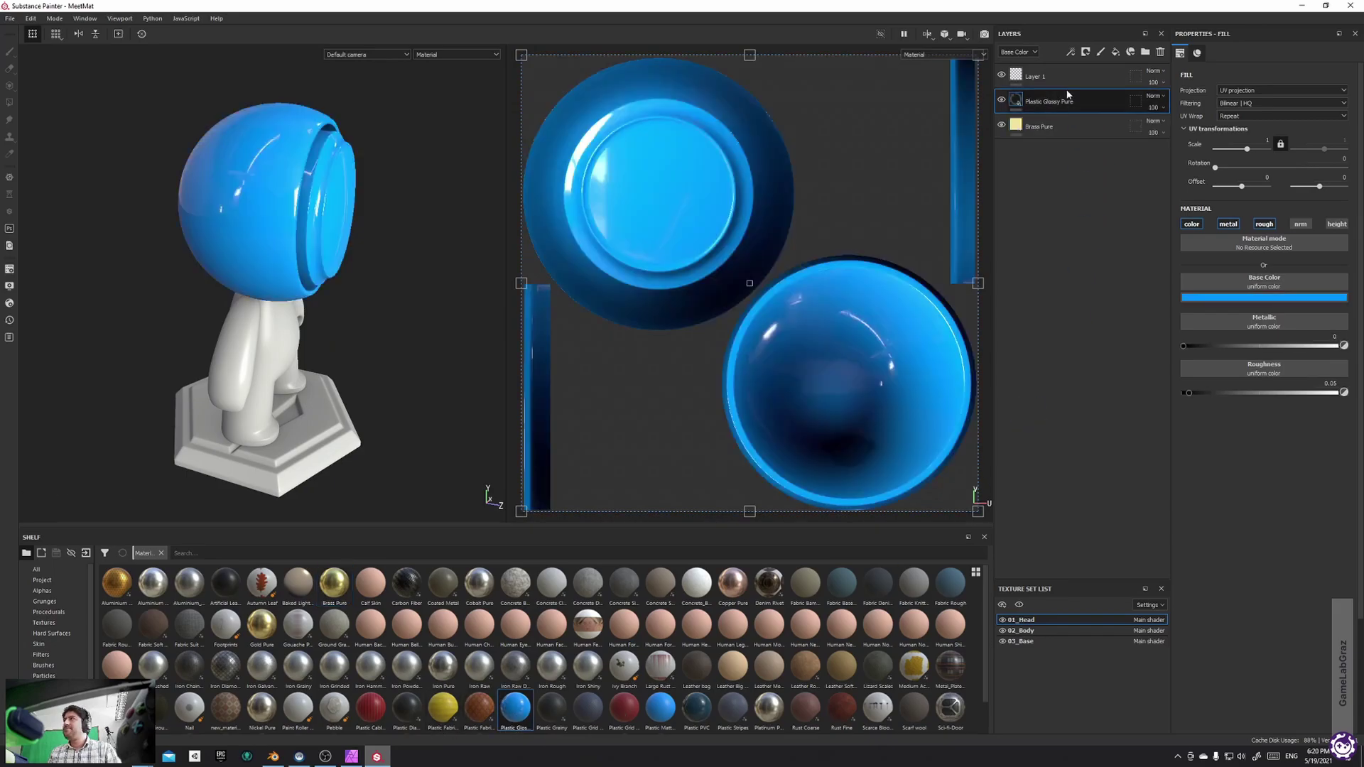
Delete the empty Layer 1 and add a black mask to the Plastic Glossy Pure layer
click(1124, 81)
click(1160, 52)
click(1086, 52)
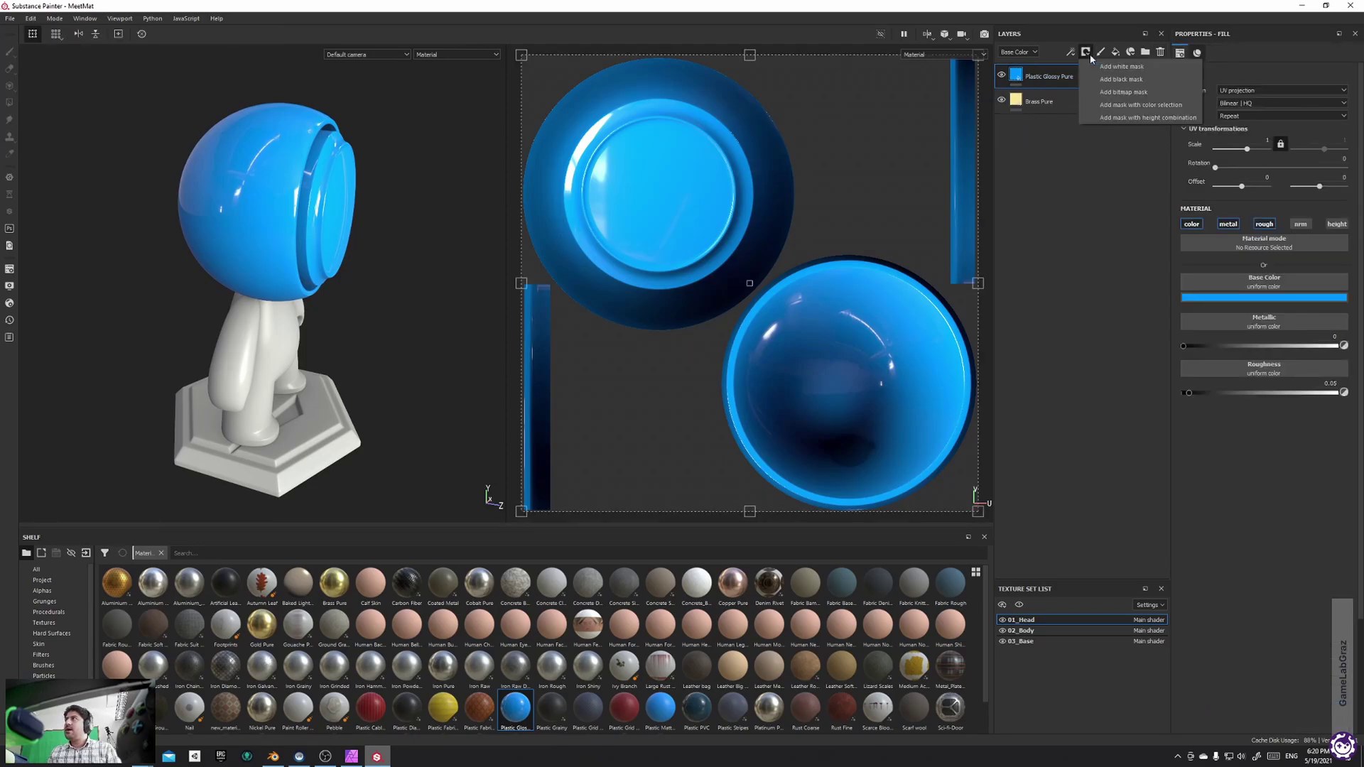
click(1101, 80)
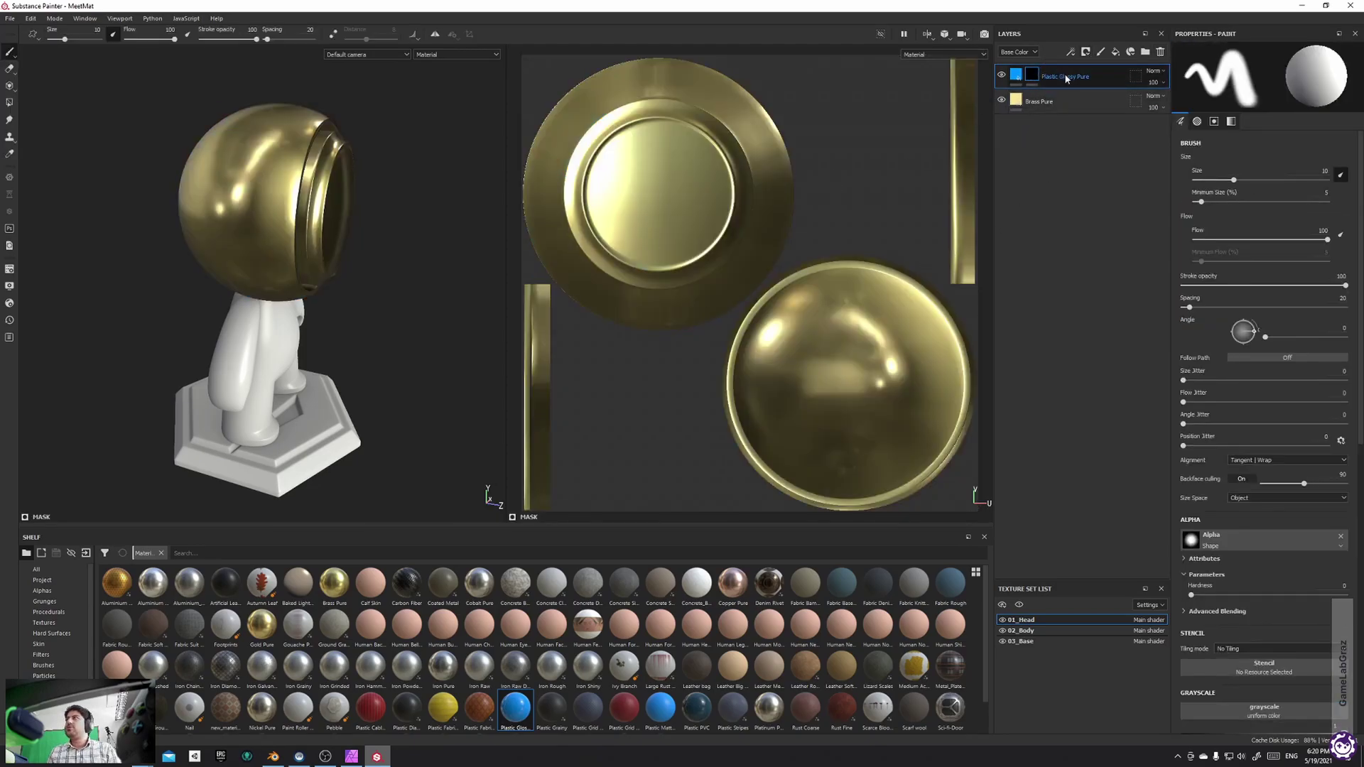
Display the particle brushes in the shelf and add a paint effect to the Plastic Glossy Pure layer's mask
alt+drag(452, 212, 363, 214)
alt+middle_drag(362, 213, 448, 289)
alt+drag(448, 289, 266, 273)
alt+middle_drag(266, 273, 321, 227)
click(44, 676)
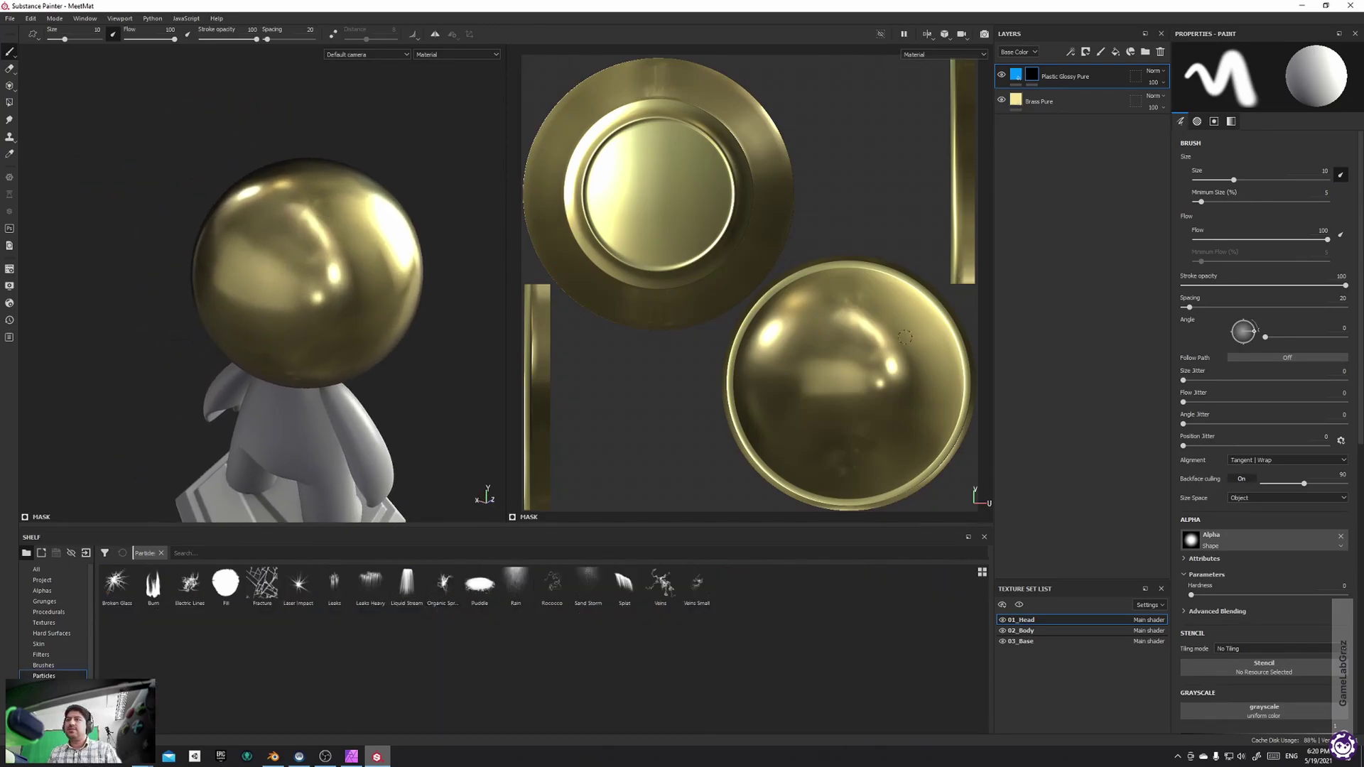
right_click(1033, 73)
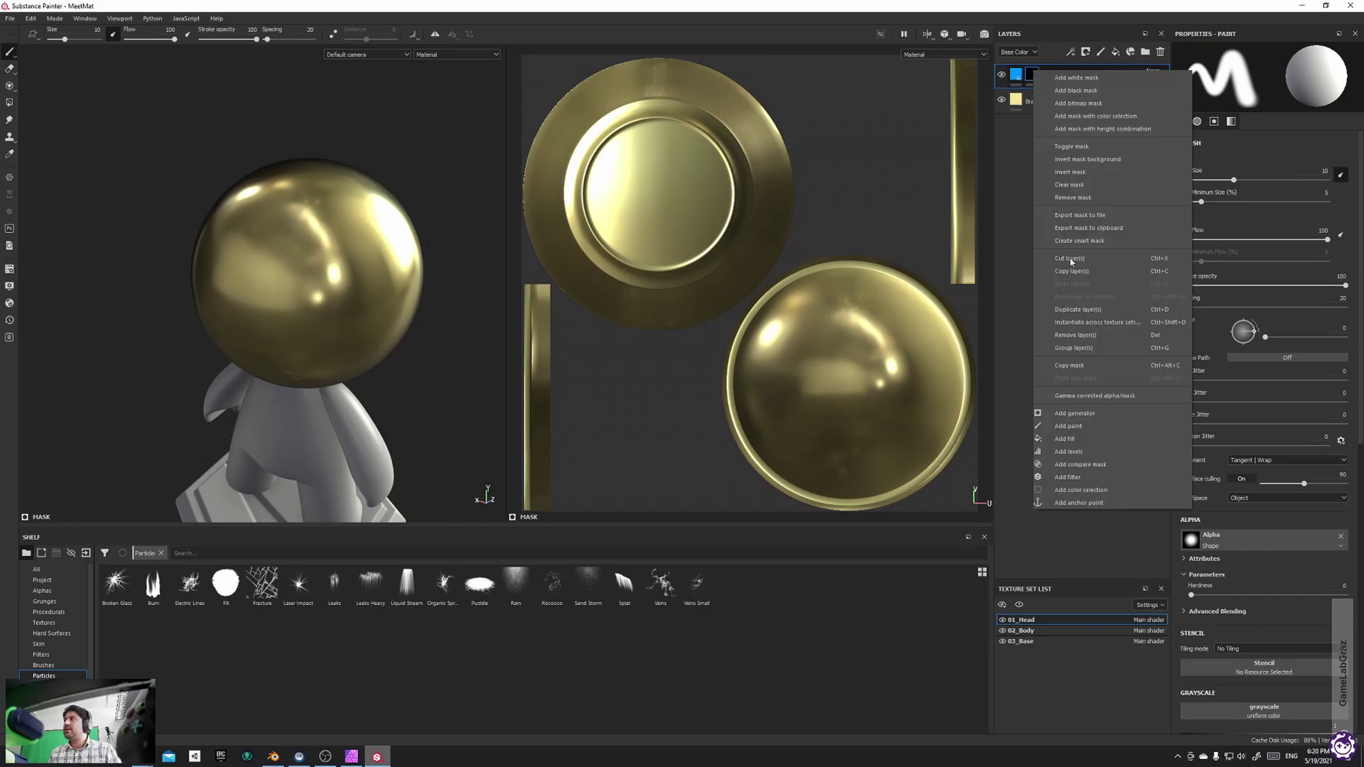
click(1067, 425)
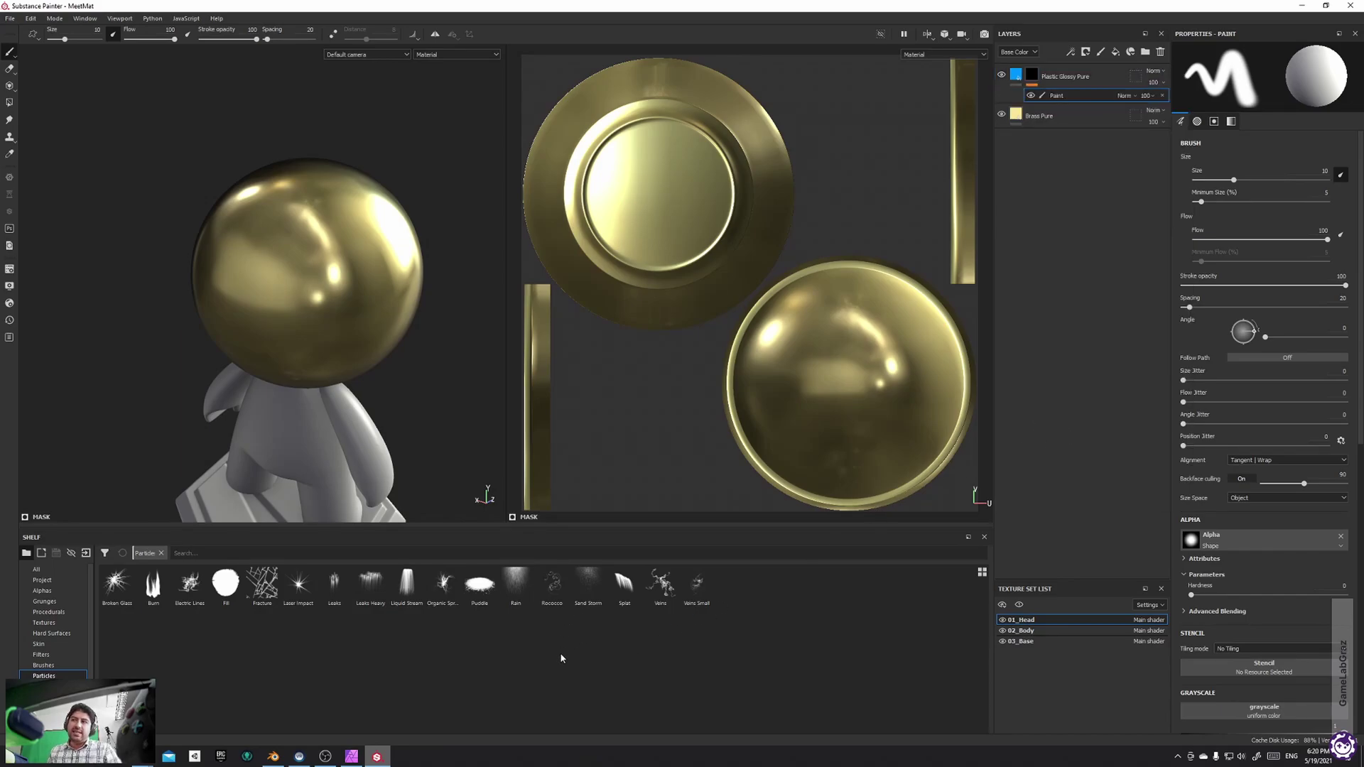
Paint into the mask on the back of the head with the Puddle particle brush
click(480, 585)
alt+drag(419, 190, 404, 258)
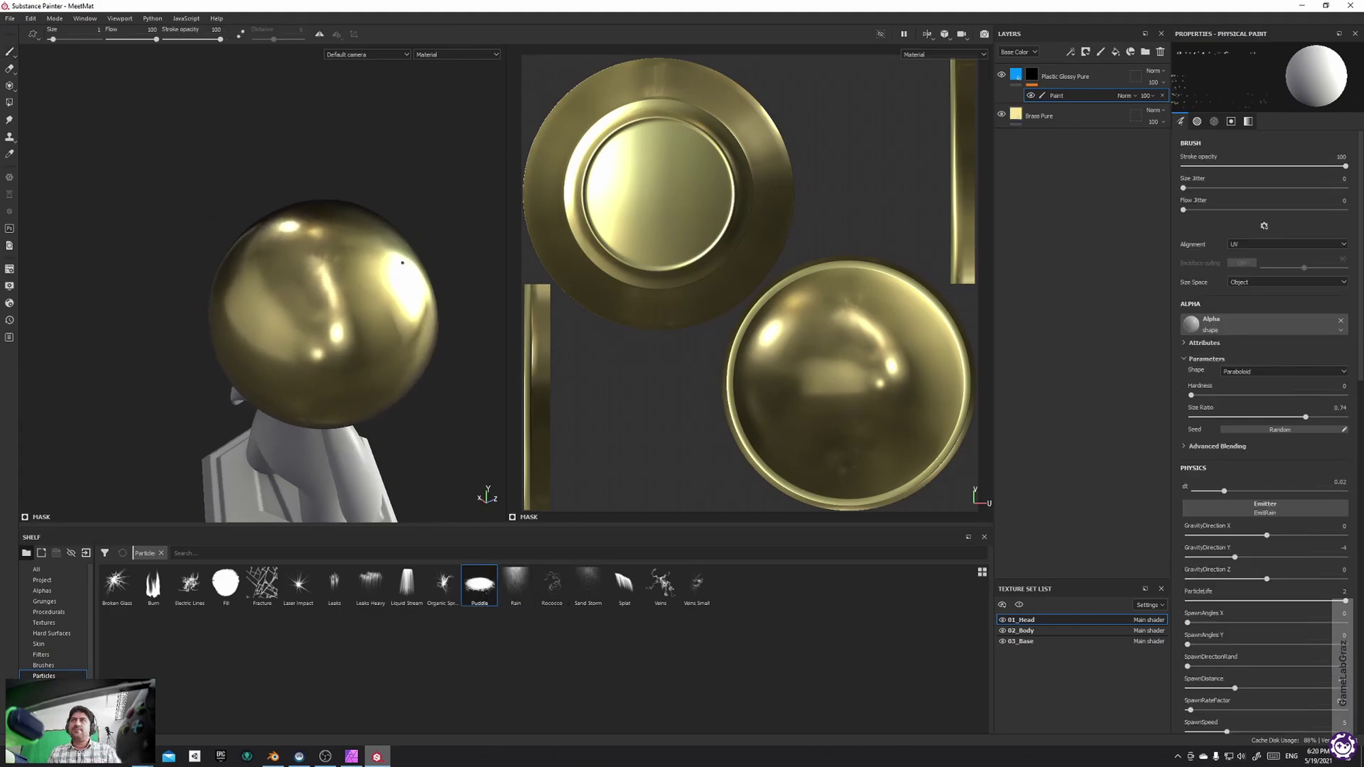
click(328, 256)
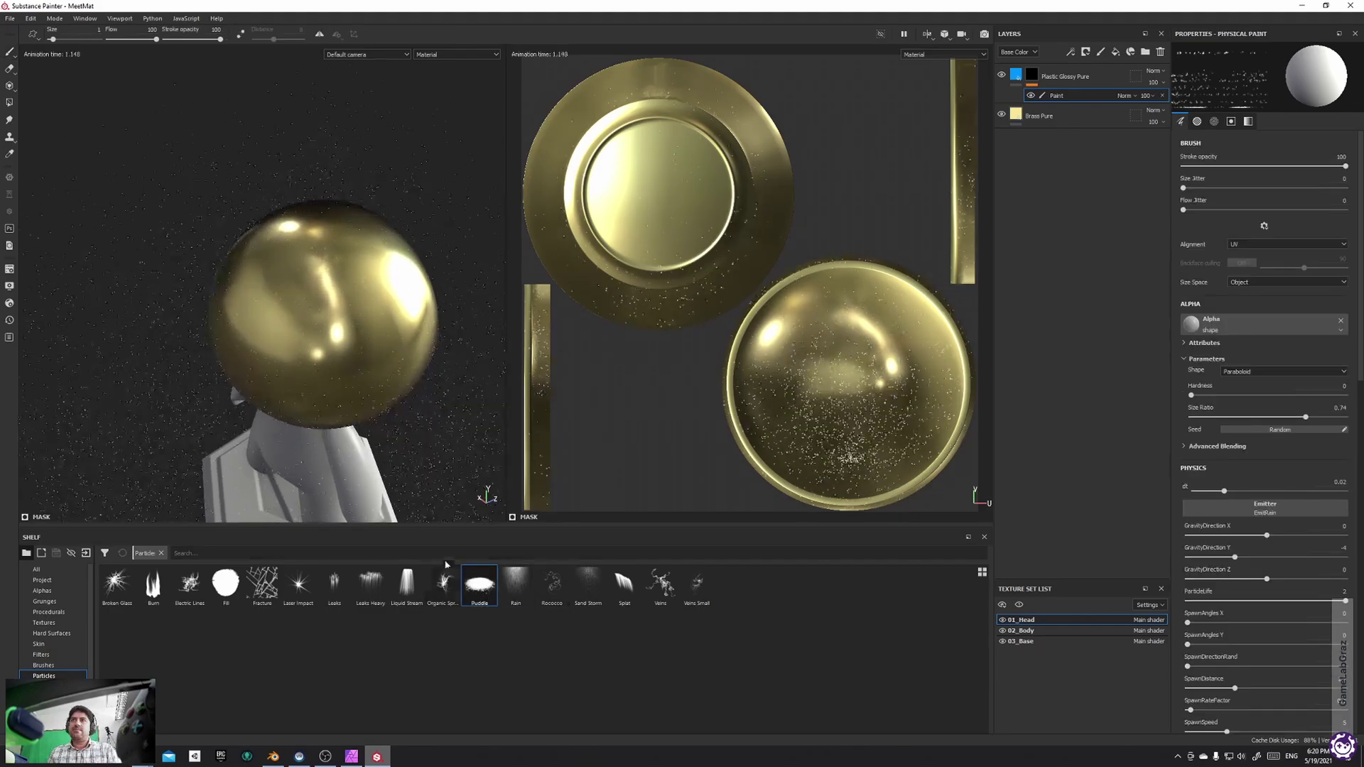
Paint branching blue plastic across the back of the head with the Organic Spread particle brush
alt+drag(419, 451, 459, 405)
click(443, 584)
drag(334, 356, 368, 688)
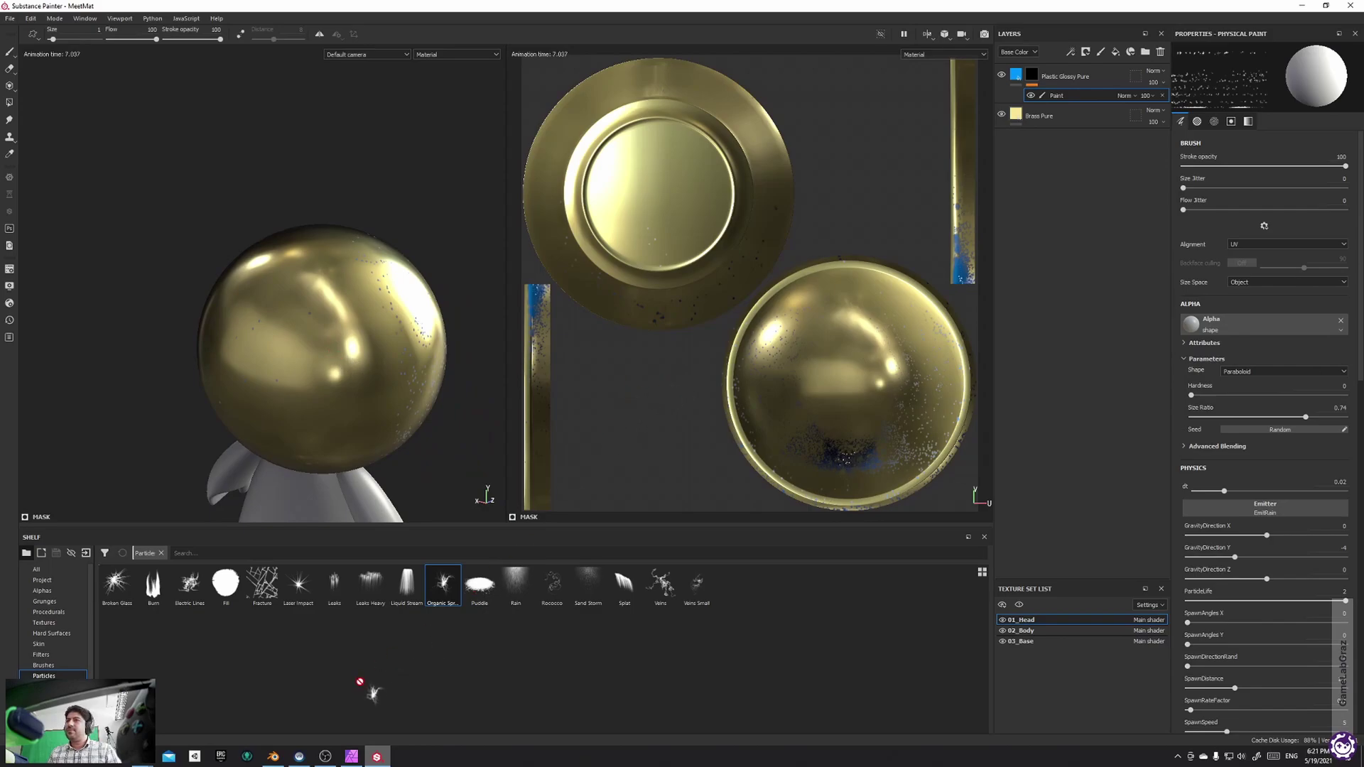
click(448, 582)
click(326, 359)
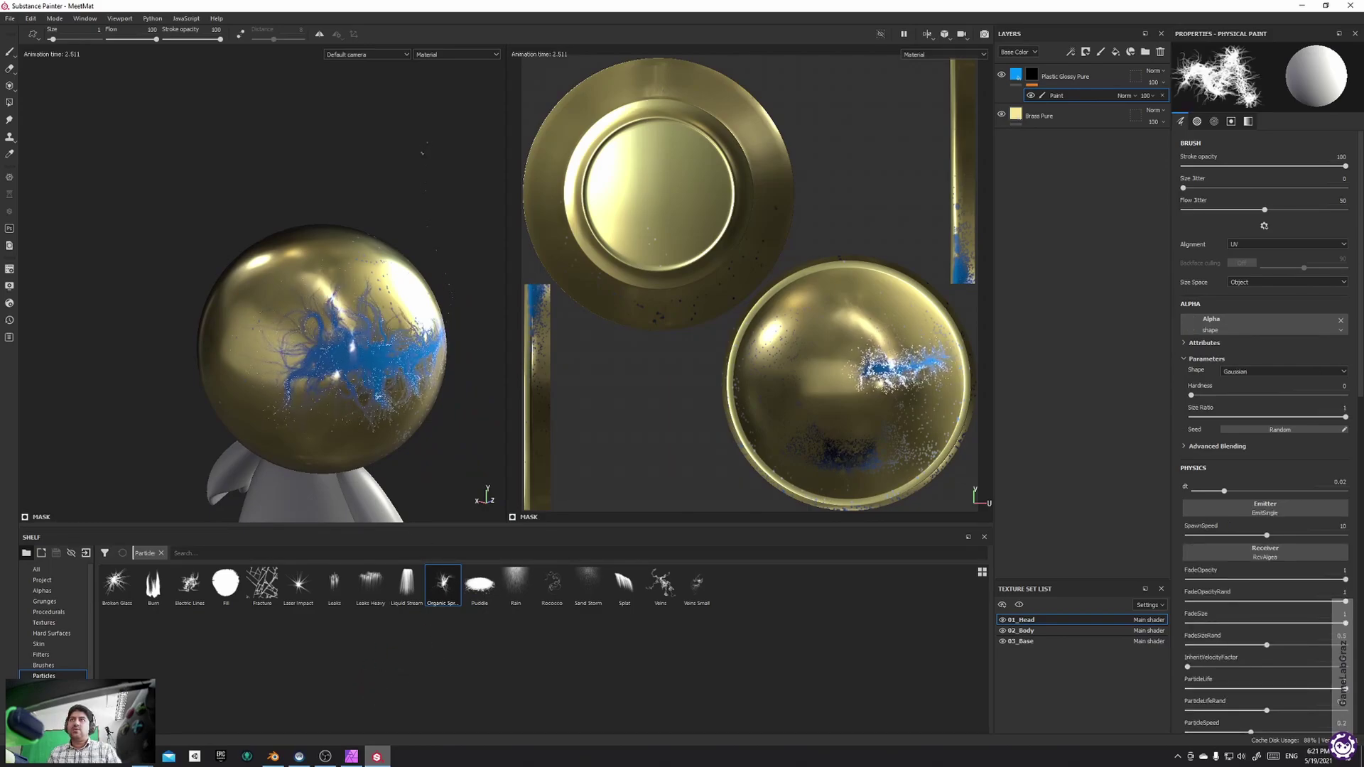
Paint a network of cracks over the head with the Fracture particle brush
mouse_move(384, 383)
alt+mouse_down()
mouse_move(376, 293)
mouse_move(380, 341)
alt+mouse_up()
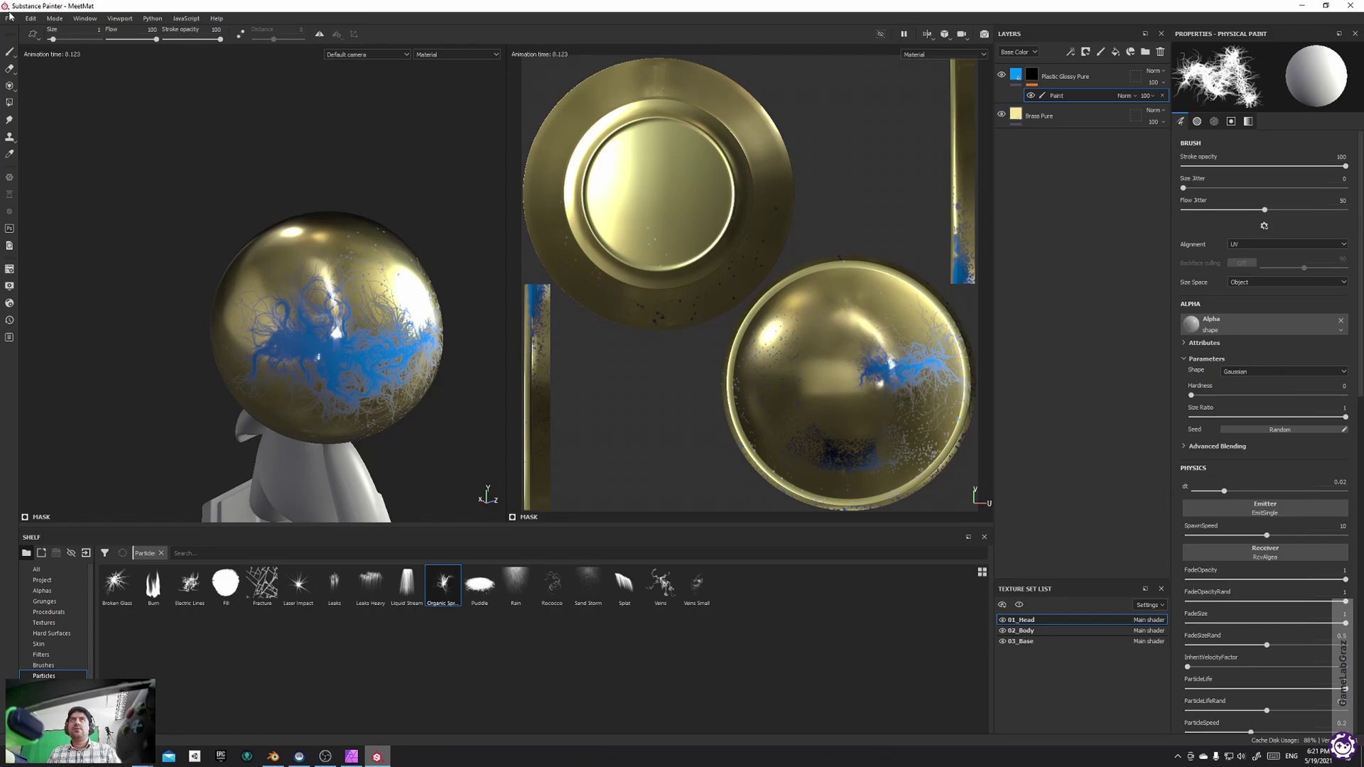
click(262, 584)
mouse_move(299, 327)
alt+mouse_down()
mouse_move(383, 330)
mouse_move(396, 303)
mouse_move(450, 283)
mouse_move(402, 340)
alt+mouse_up()
alt+middle_drag(402, 339, 179, 335)
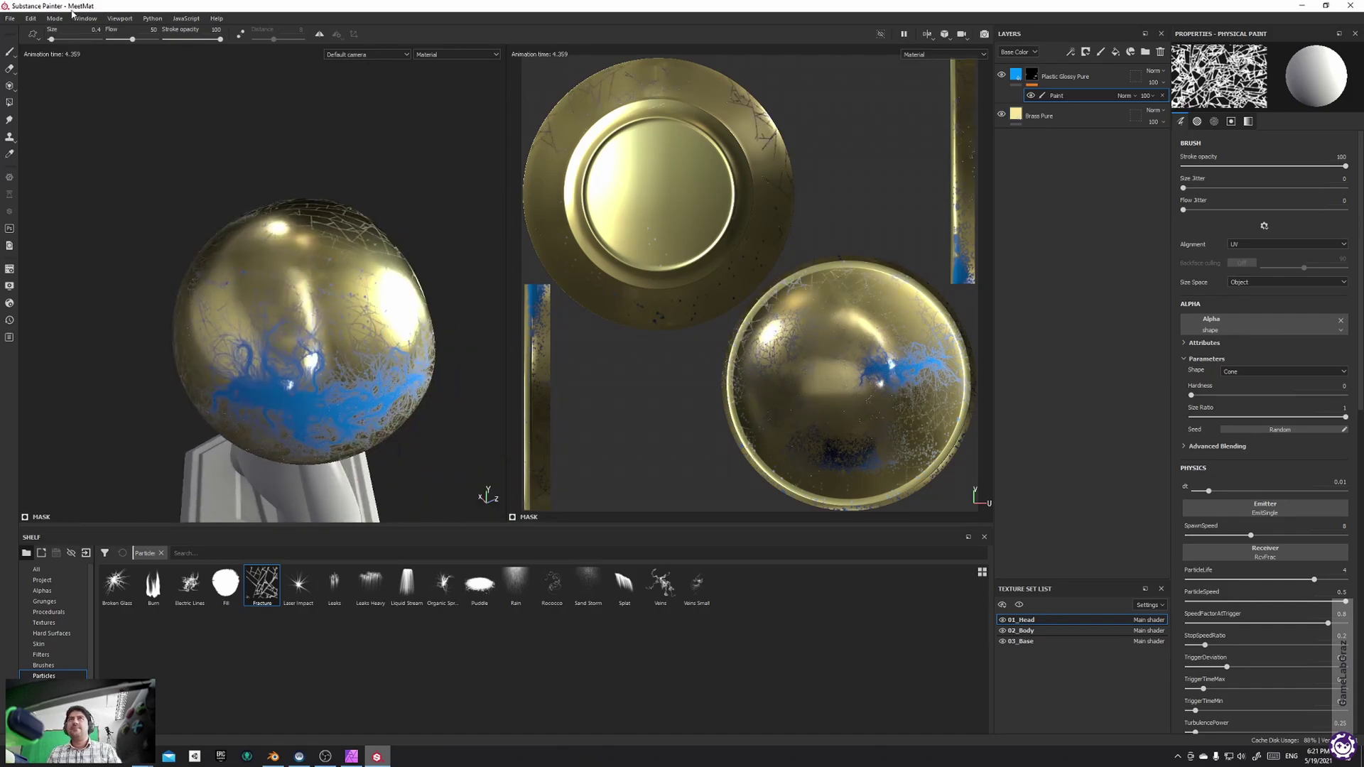
Start a new project using the Unreal Engine 4 (allegorithmic) template
click(10, 18)
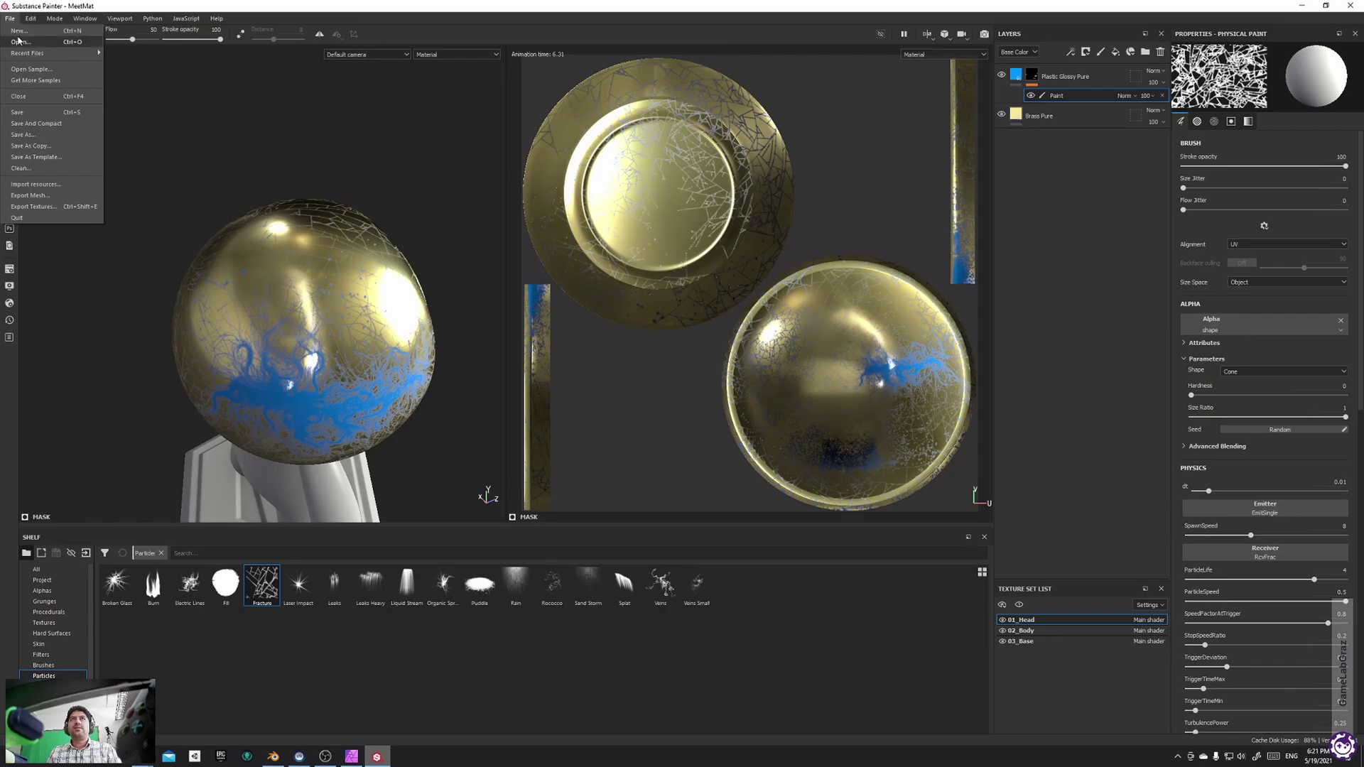
click(18, 30)
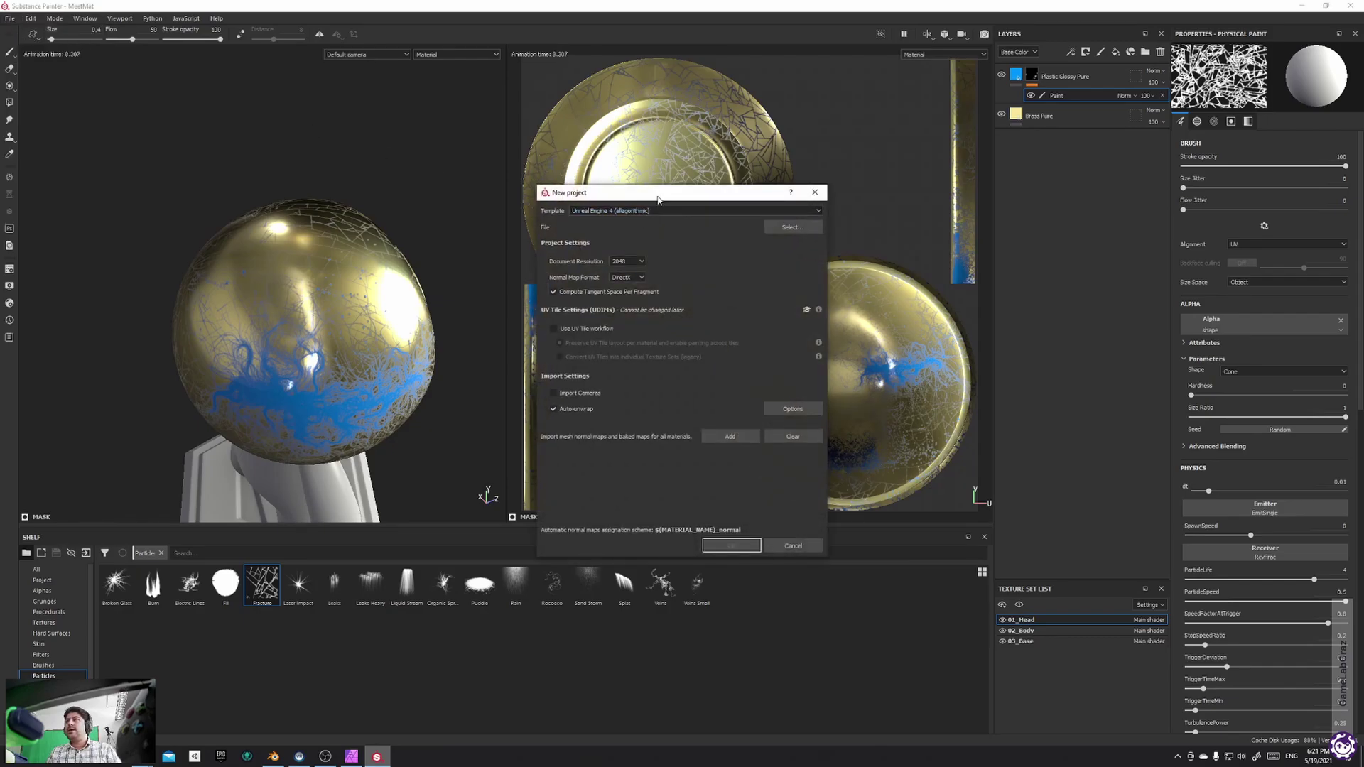
drag(657, 200, 588, 141)
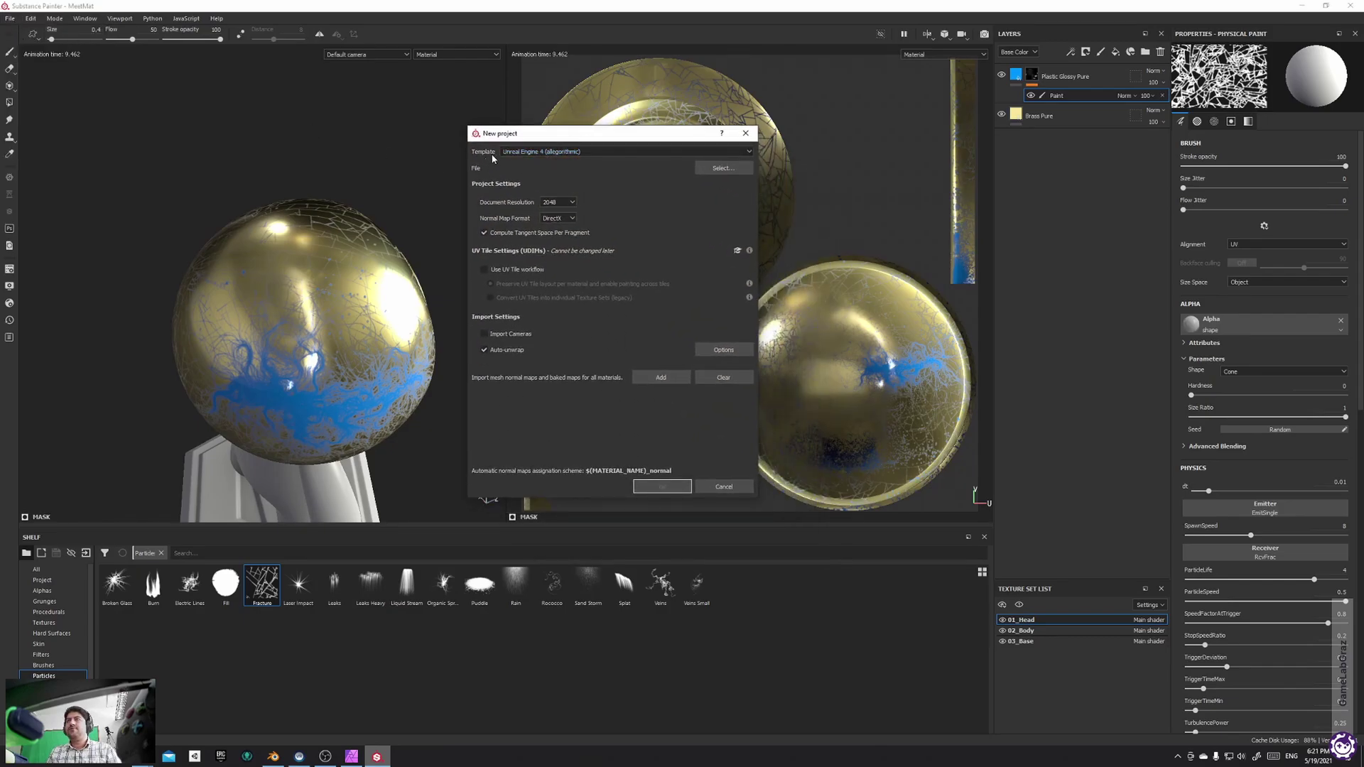
click(525, 152)
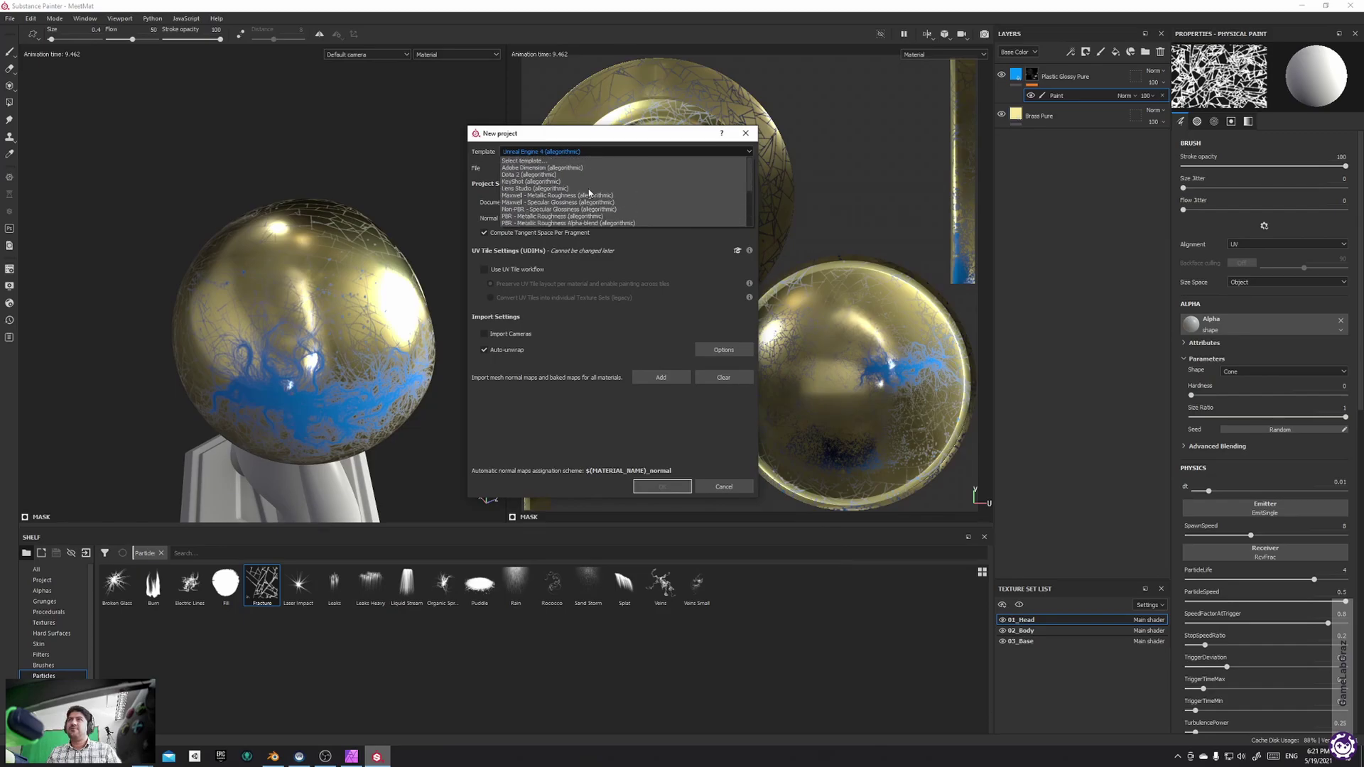
scroll(589, 192, down, 3)
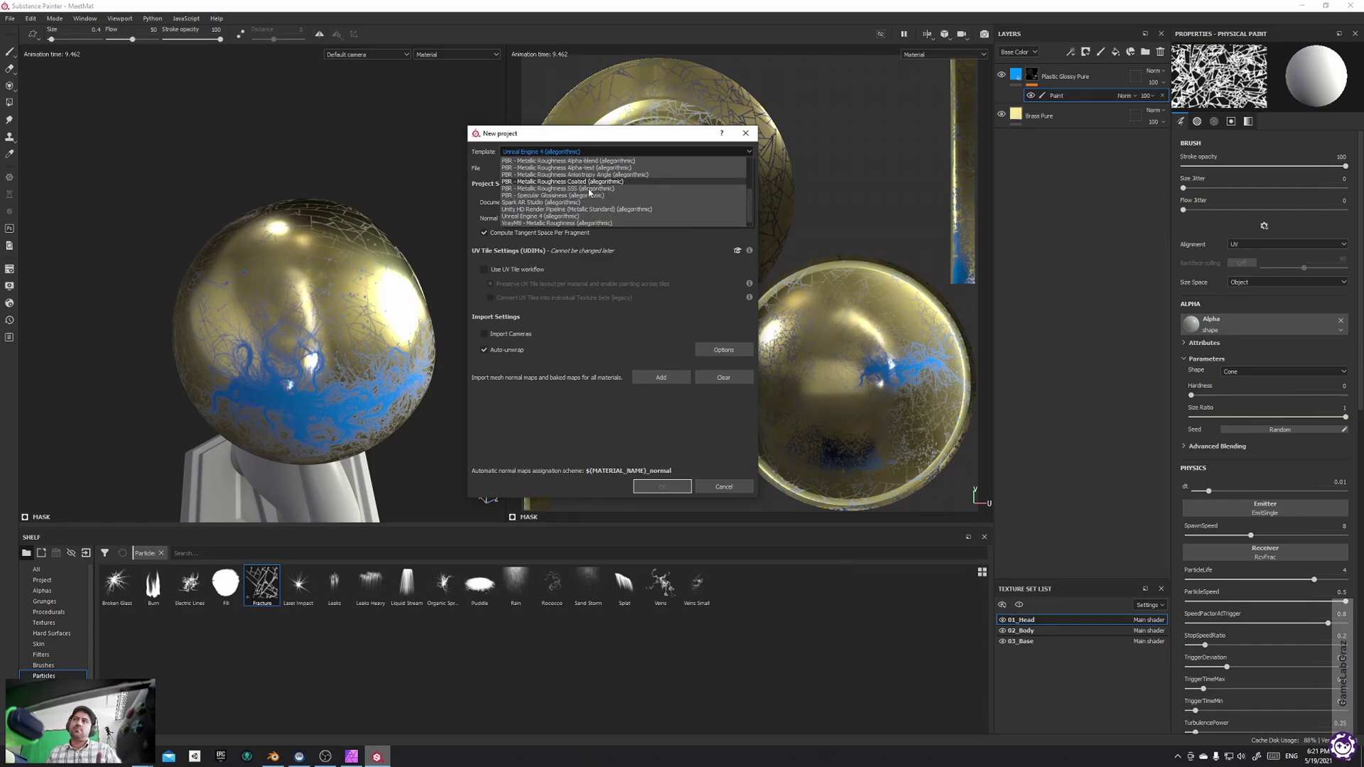
click(554, 137)
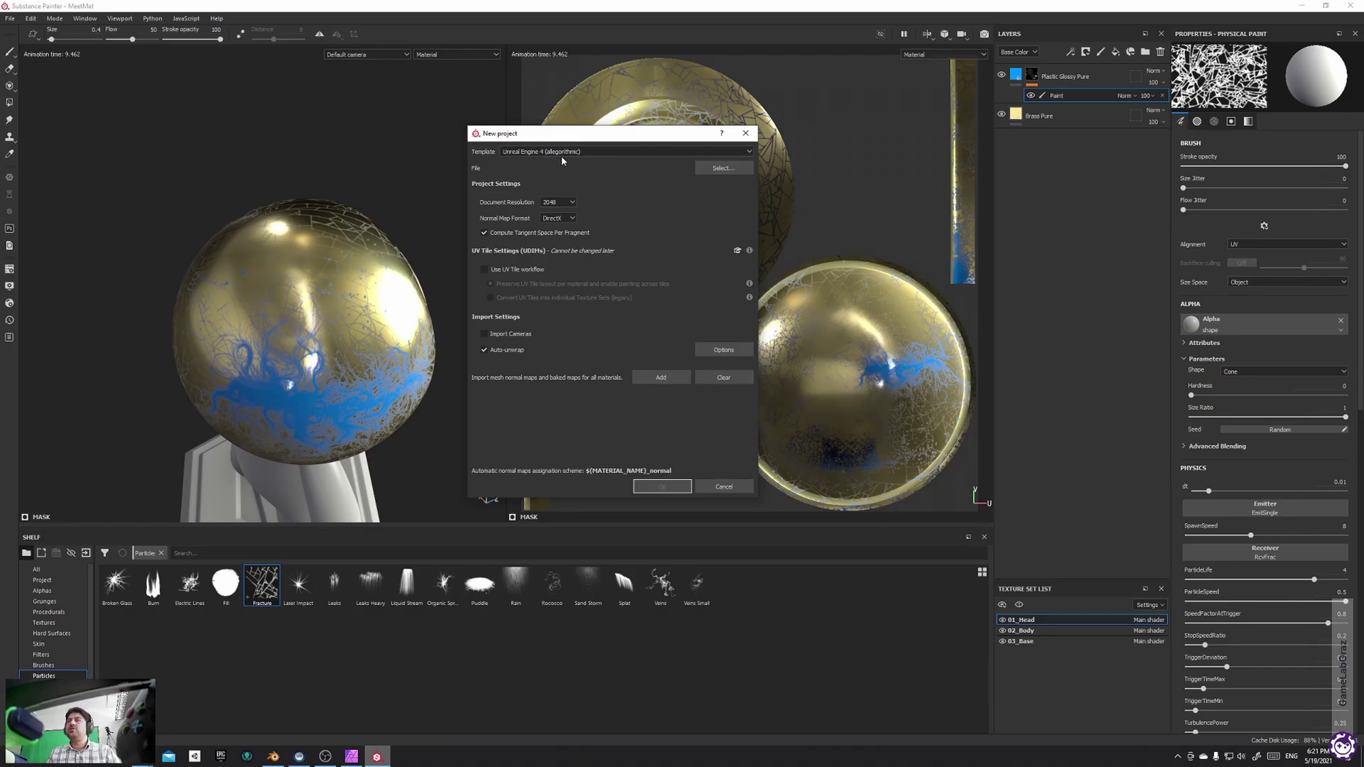
Choose StylizedLantern_LP.fbx from the Art\StylizedLantern folder on the Extreme SSD (D:) as the project mesh
click(723, 169)
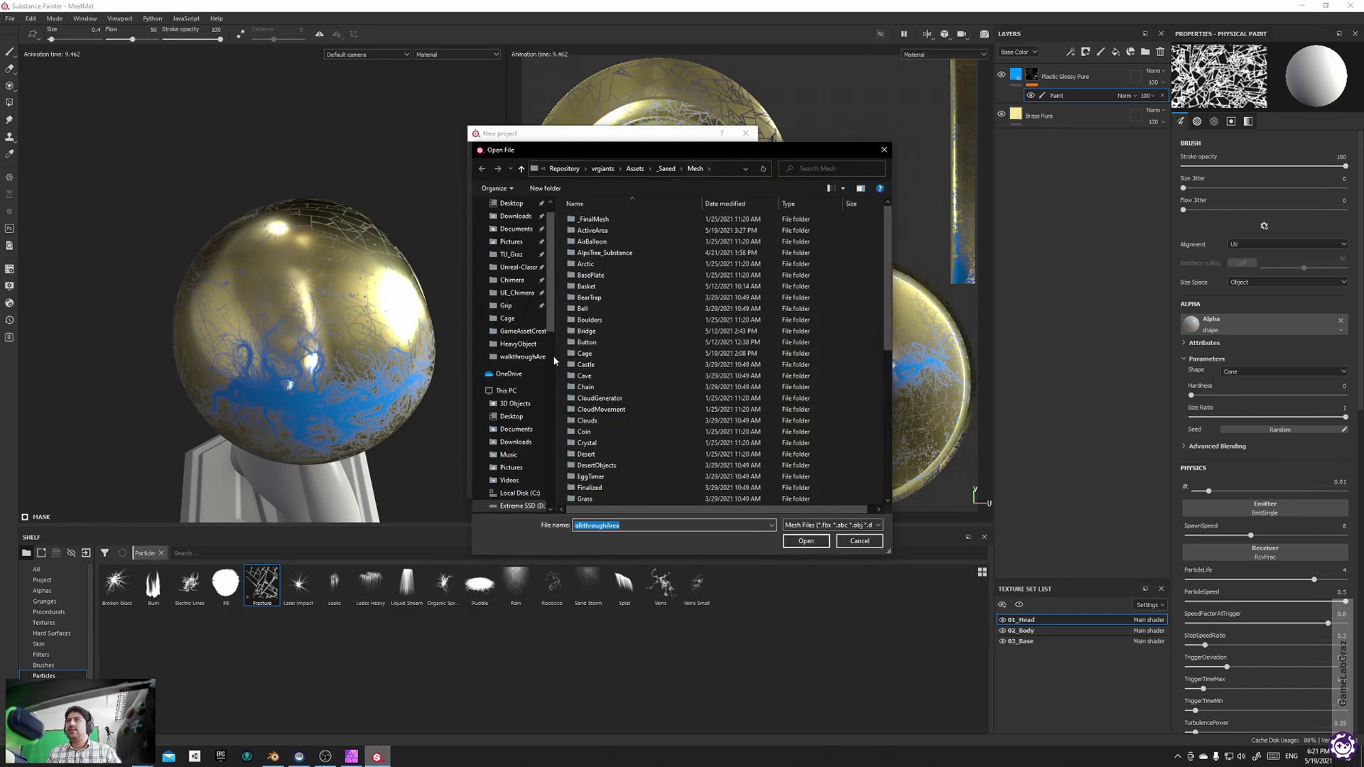
drag(550, 288, 549, 378)
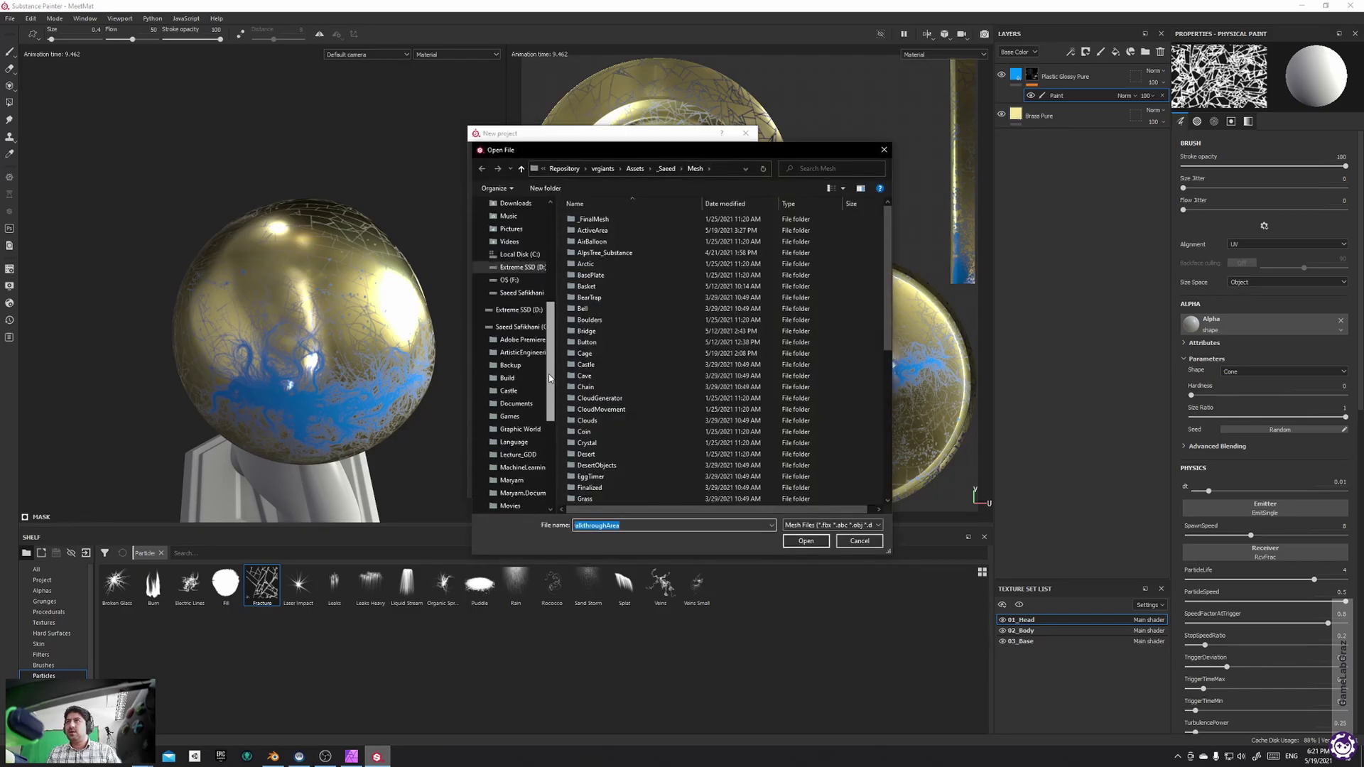
click(525, 310)
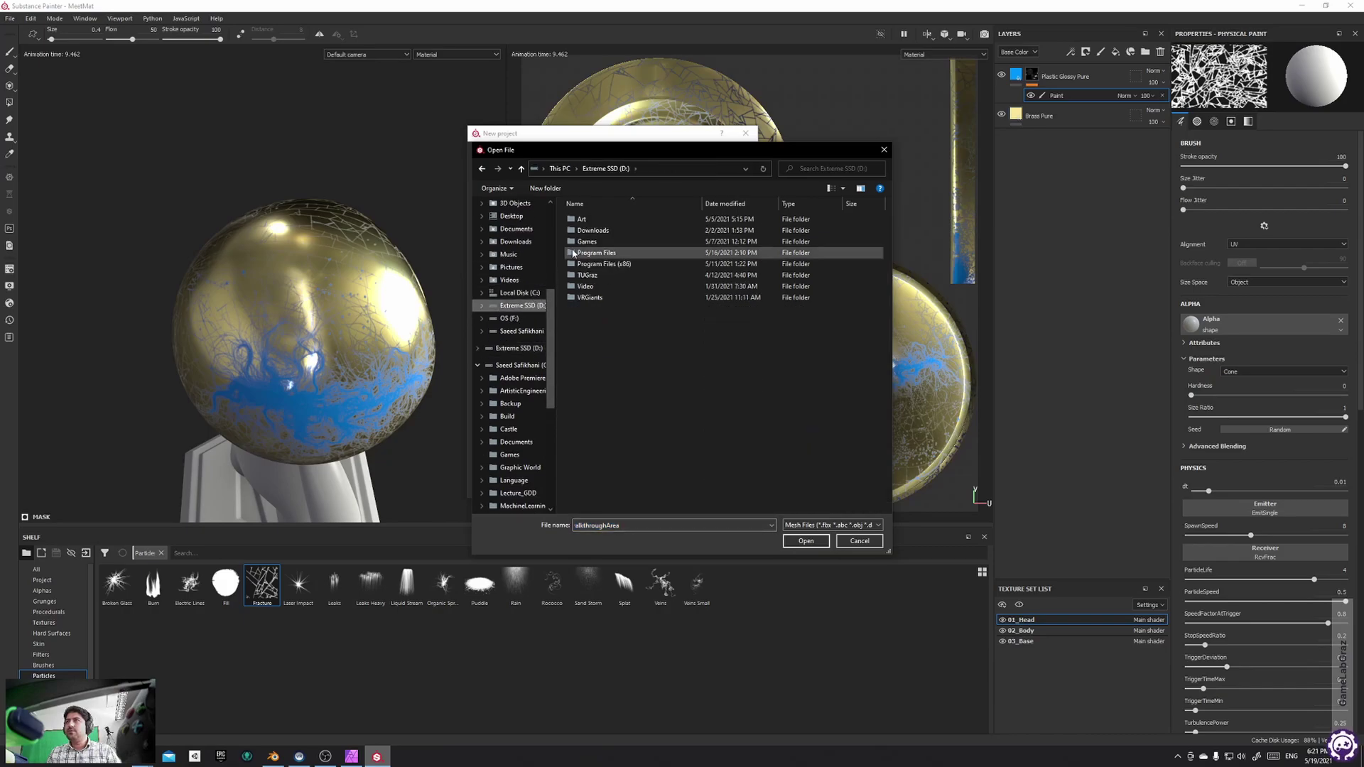
double_click(581, 220)
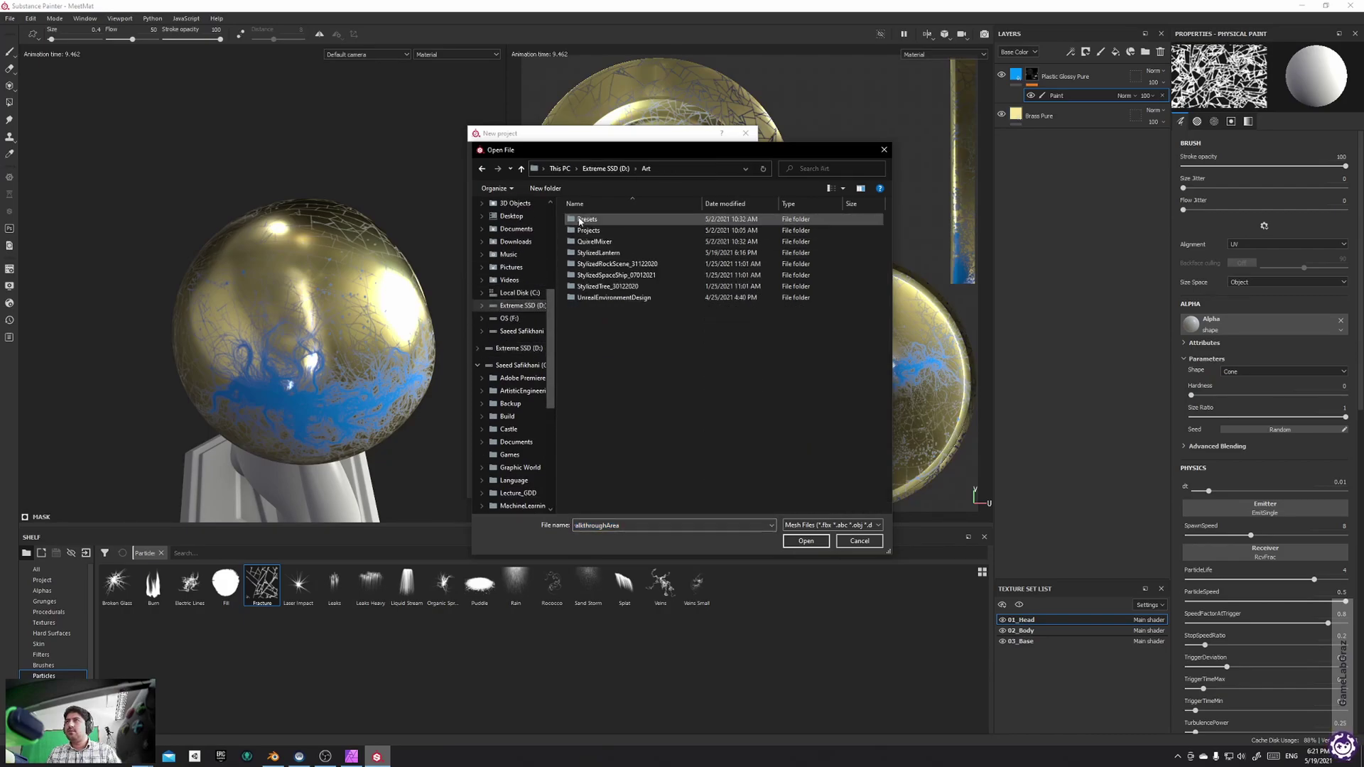
double_click(630, 254)
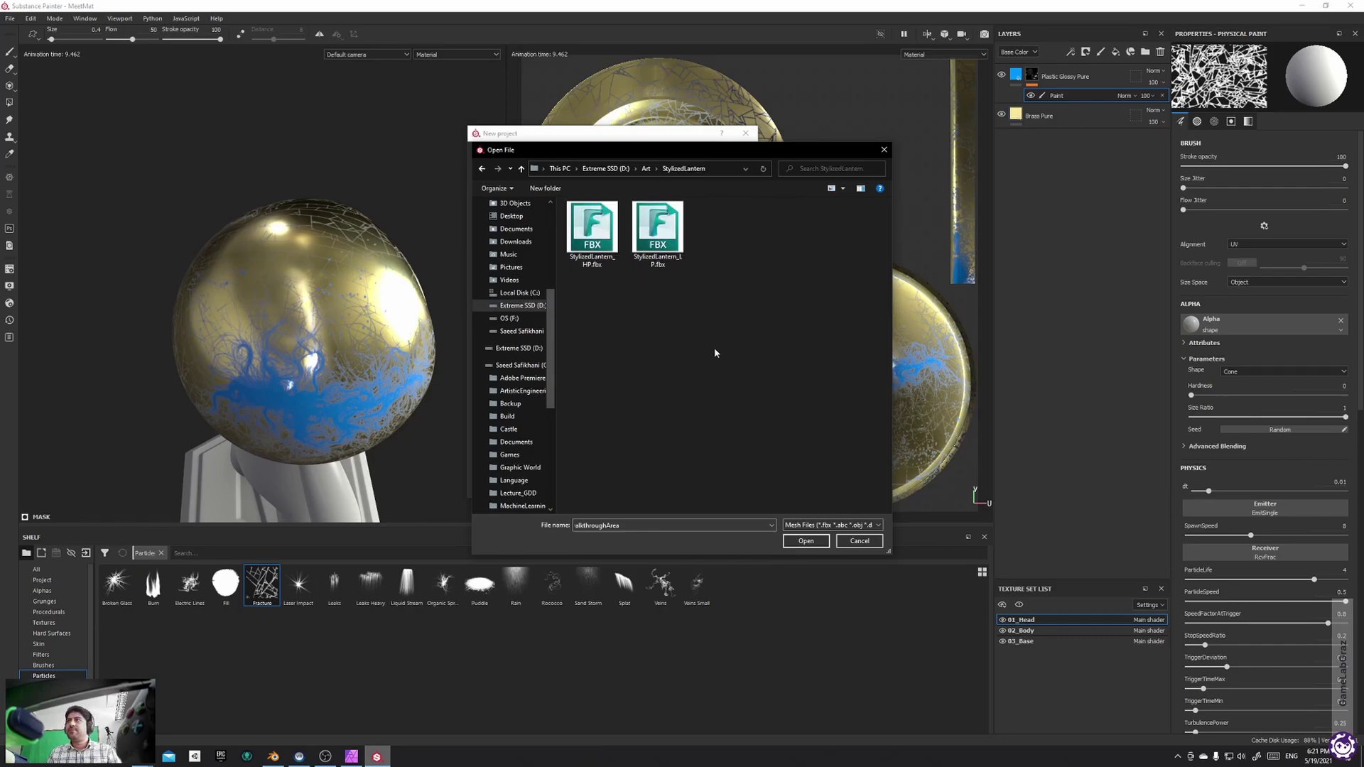
double_click(664, 231)
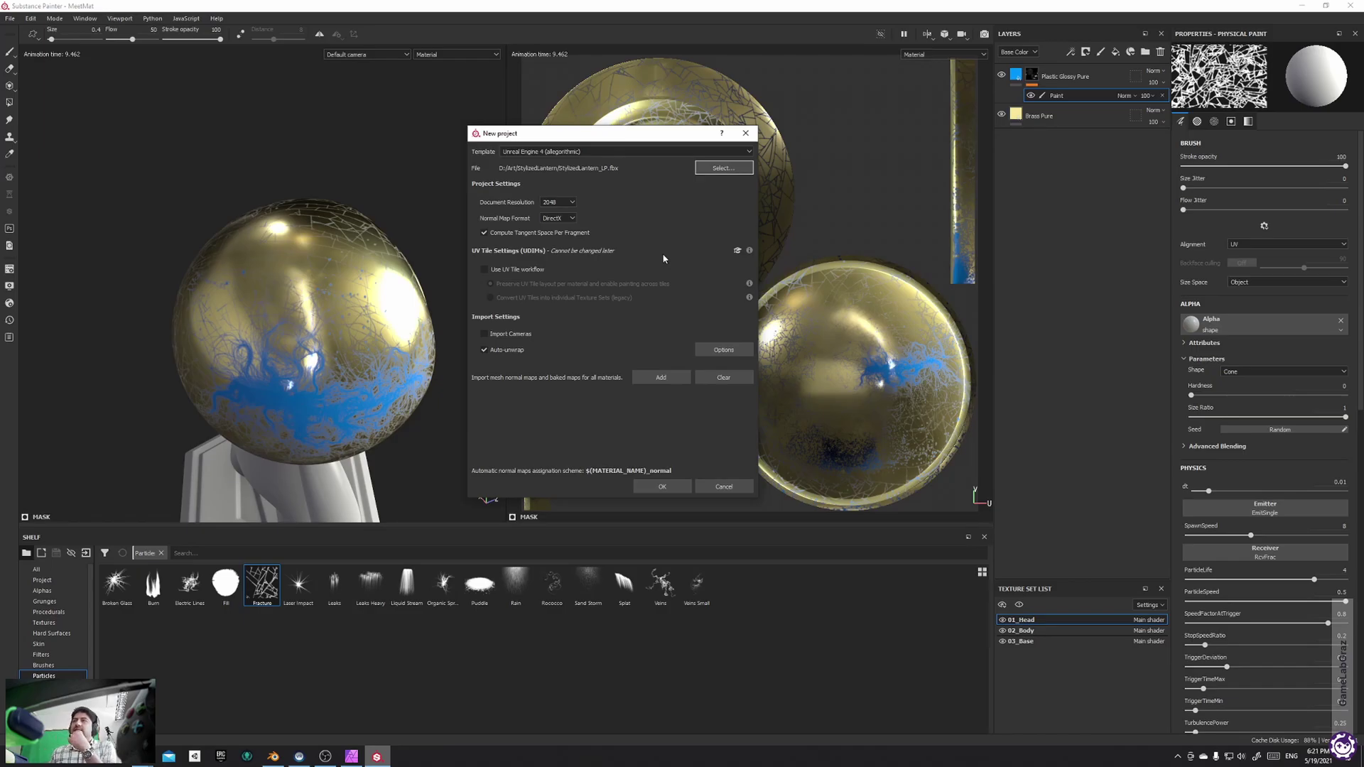
Keep the auto-unwrap margin size at Small (default) and create the project
click(697, 348)
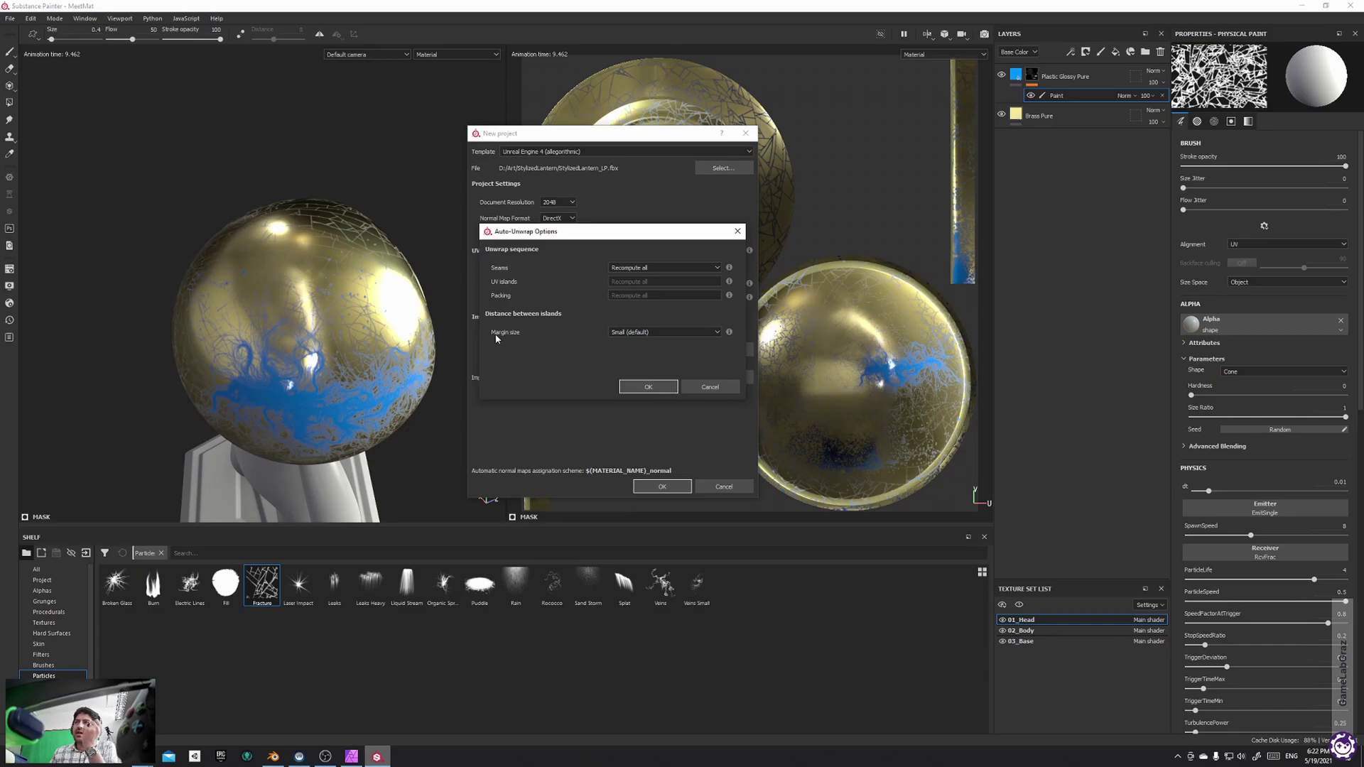
click(633, 332)
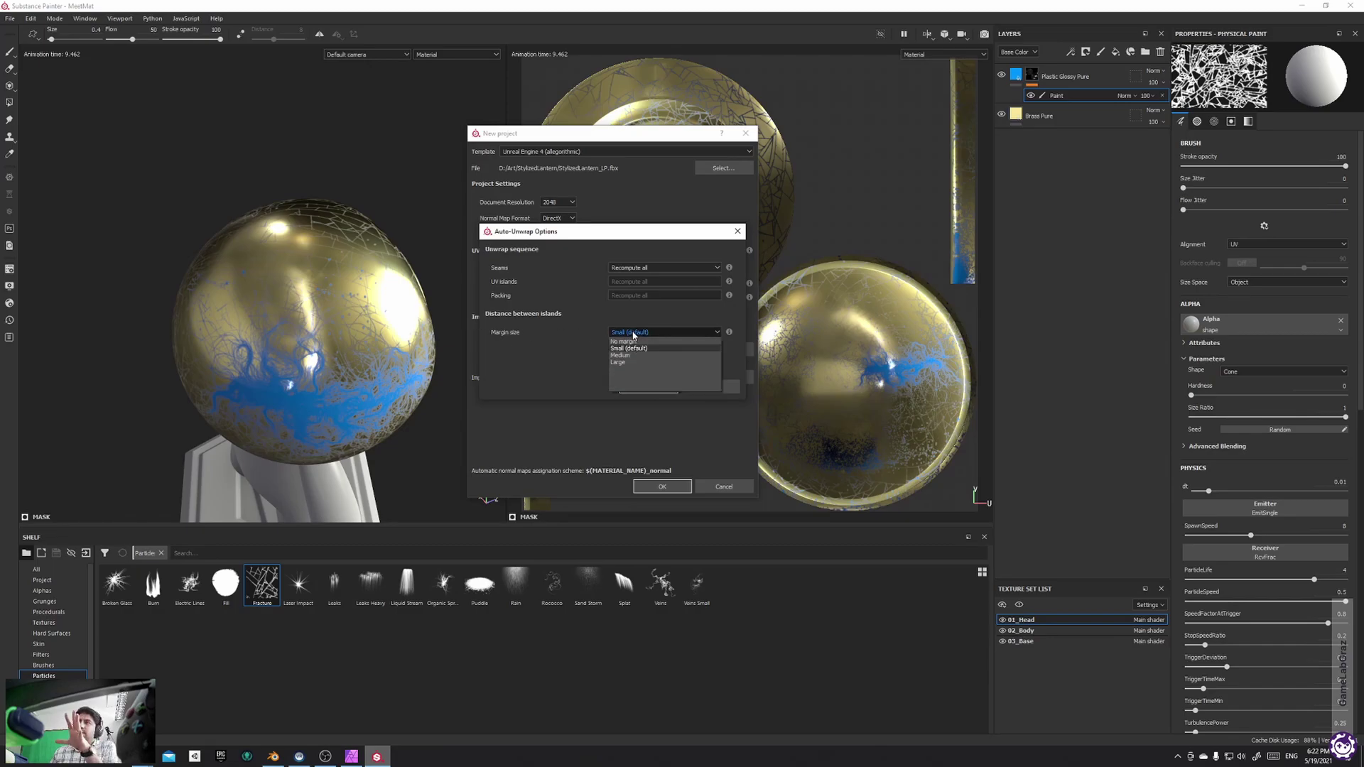
click(633, 333)
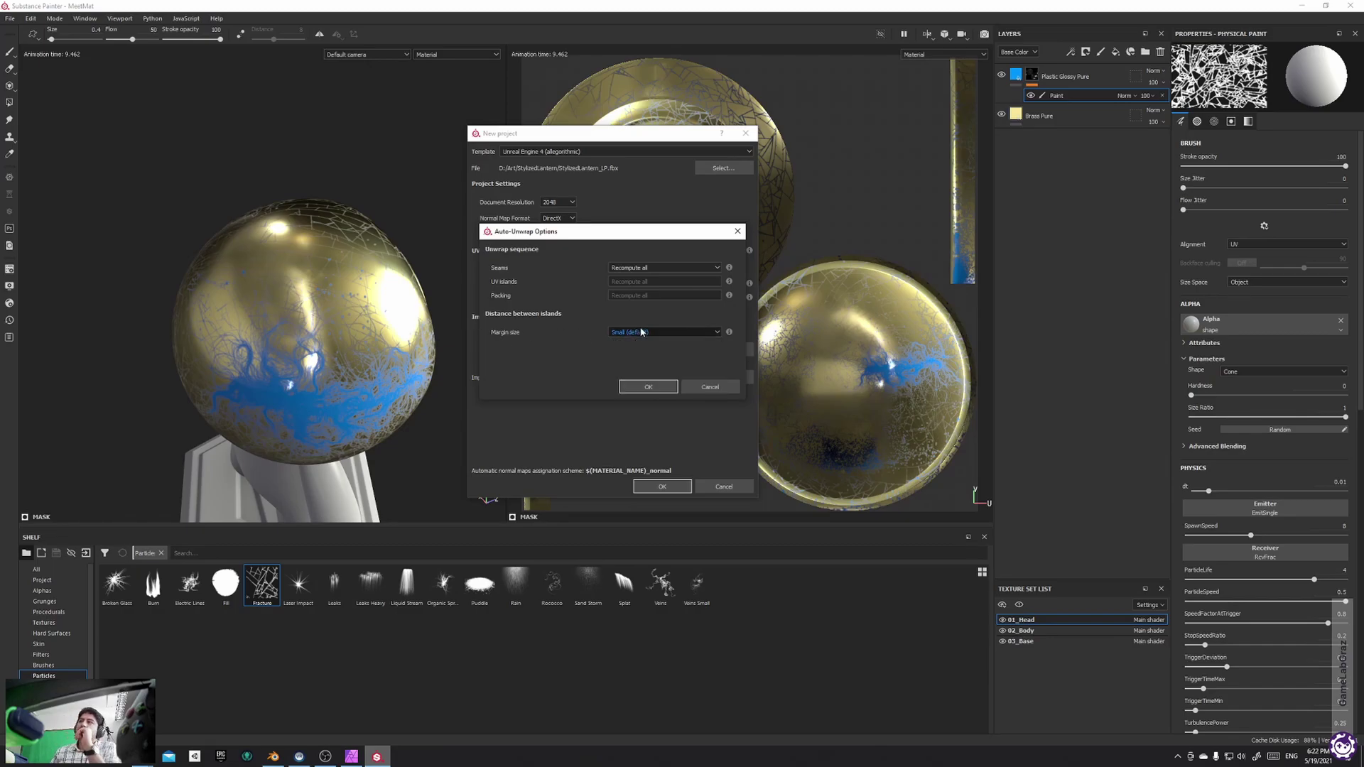
click(634, 334)
click(635, 348)
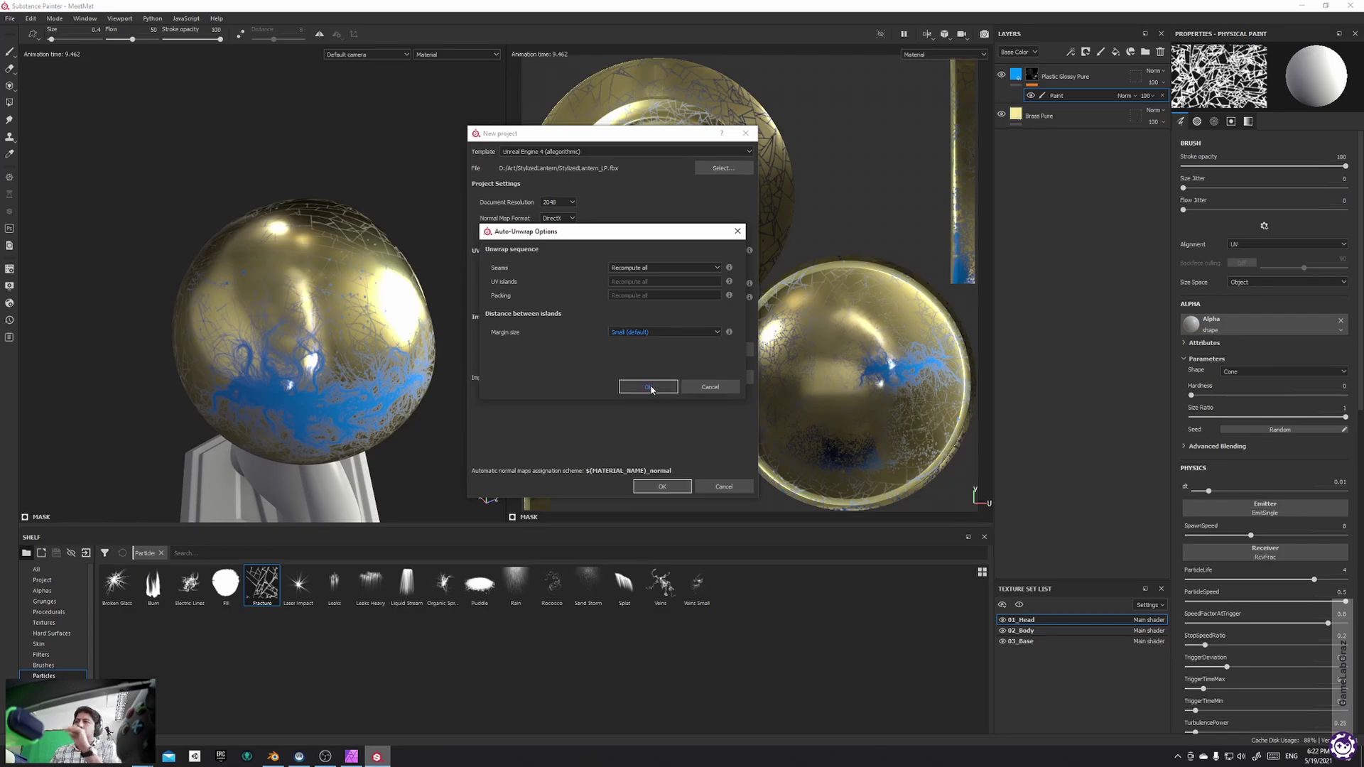
click(649, 387)
click(661, 485)
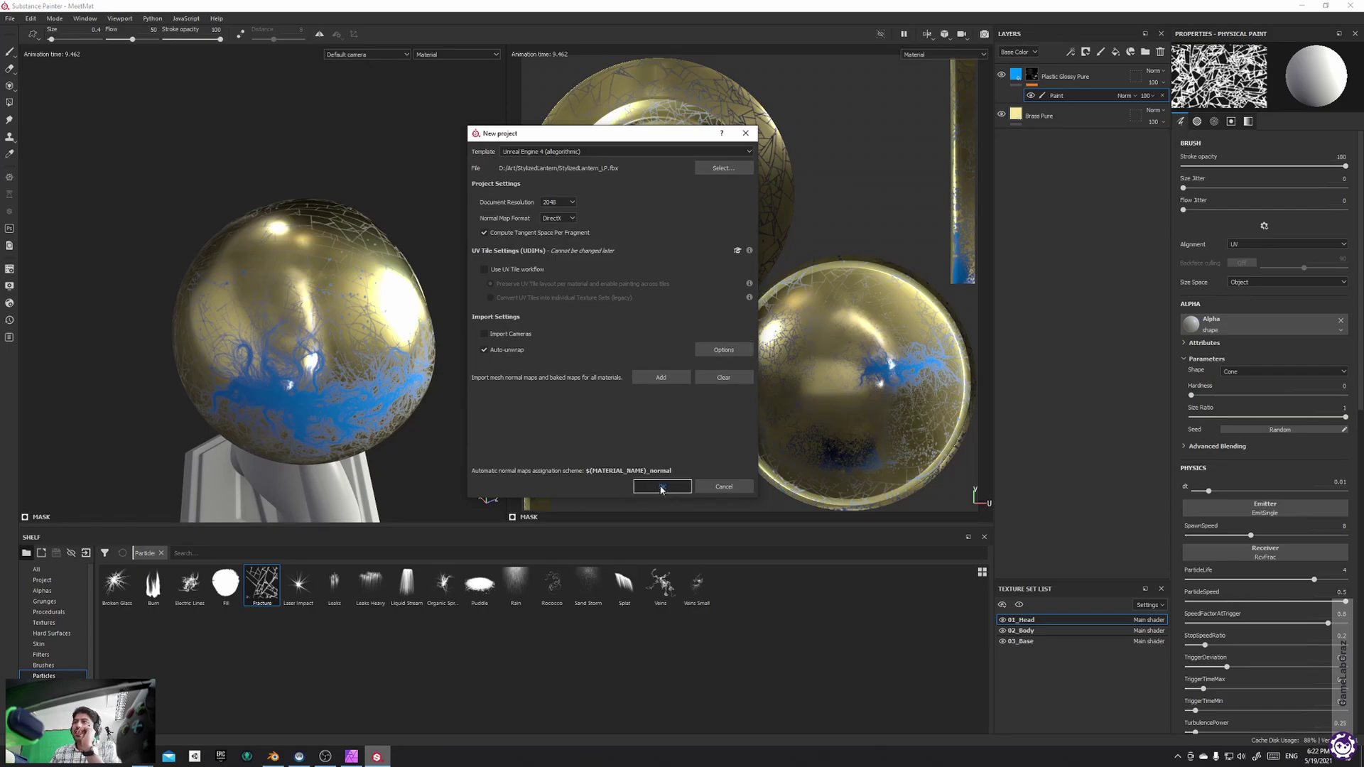
click(627, 390)
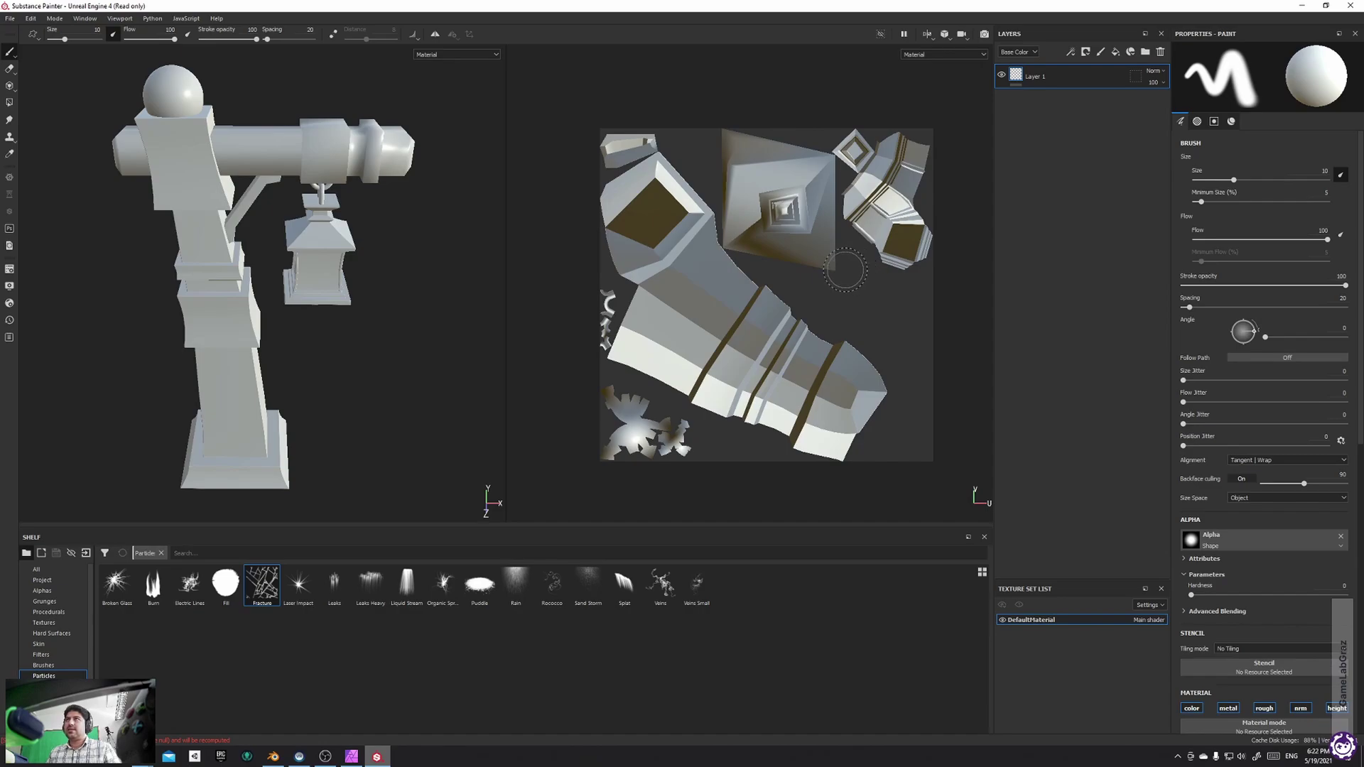
Examine the shading of the imported low-poly post, beam and hanging lantern from several angles
alt+drag(300, 153, 200, 133)
alt+middle_drag(321, 201, 289, 286)
scroll(299, 264, up, 5)
mouse_move(298, 263)
alt+mouse_down()
mouse_move(405, 280)
mouse_move(356, 243)
mouse_move(257, 234)
mouse_move(271, 259)
mouse_move(320, 268)
mouse_move(284, 294)
mouse_move(315, 293)
mouse_move(298, 213)
mouse_move(365, 201)
mouse_move(211, 171)
mouse_move(183, 238)
mouse_move(349, 177)
alt+mouse_up()
scroll(349, 178, down, 5)
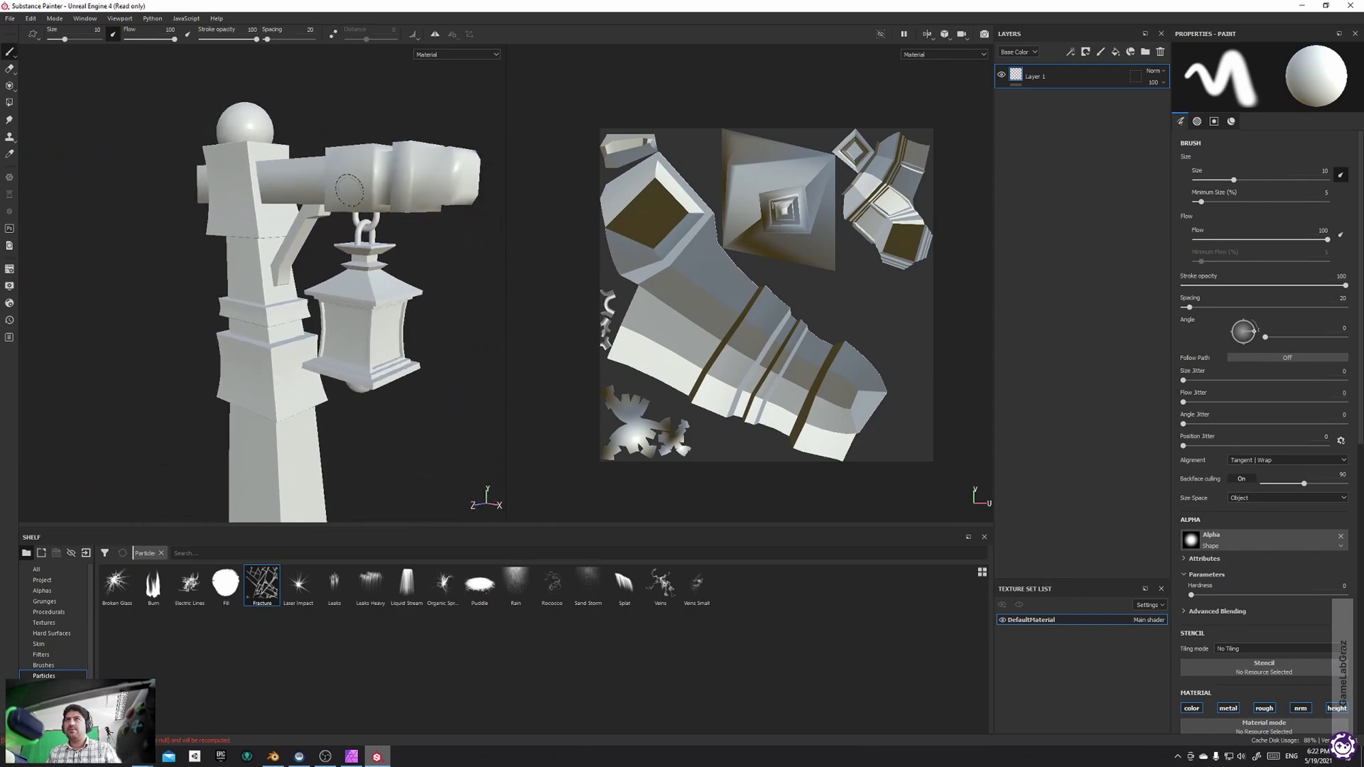
mouse_move(302, 231)
alt+mouse_down()
mouse_move(355, 263)
mouse_move(299, 253)
alt+mouse_up()
mouse_move(299, 253)
alt+middle_down()
mouse_move(271, 307)
mouse_move(252, 302)
alt+middle_up()
scroll(295, 286, up, 5)
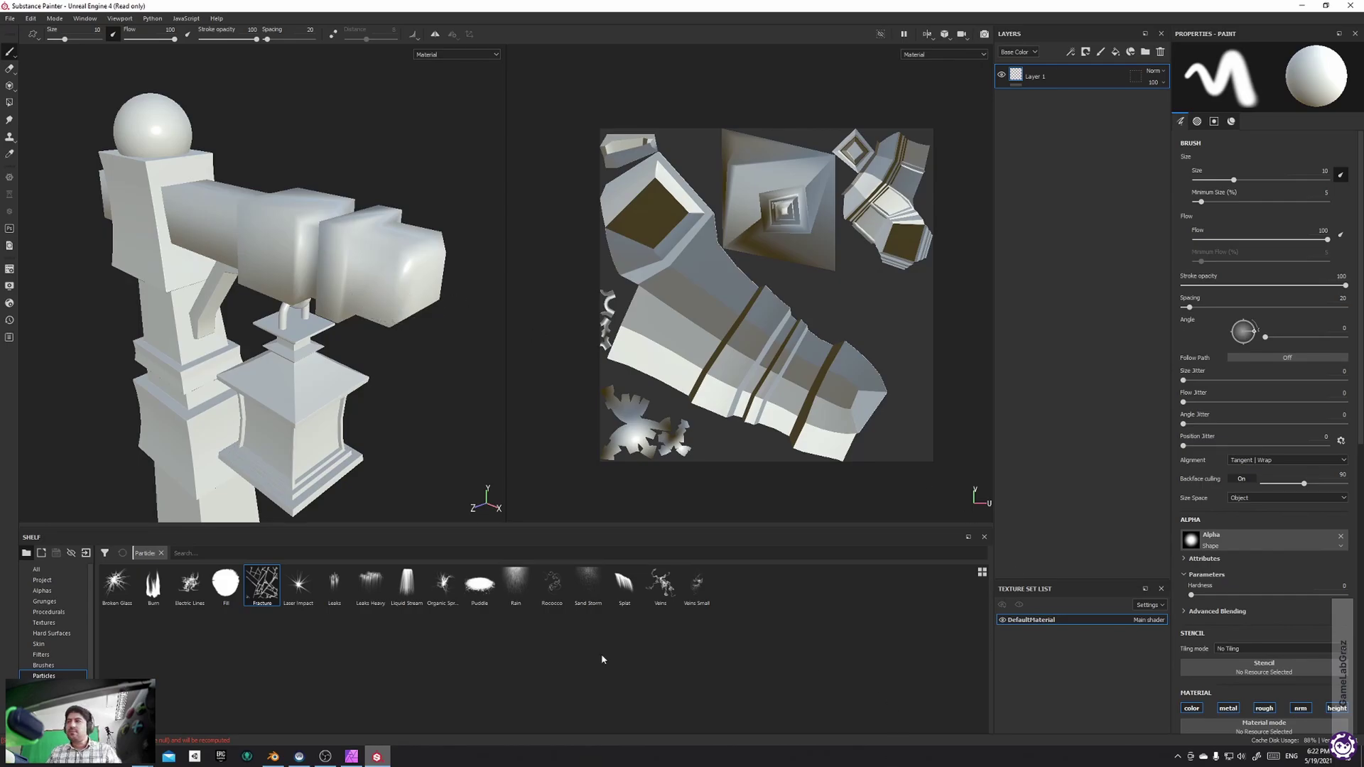
Switch to Blender, exclude the HP collection and enable the LP collection
click(282, 754)
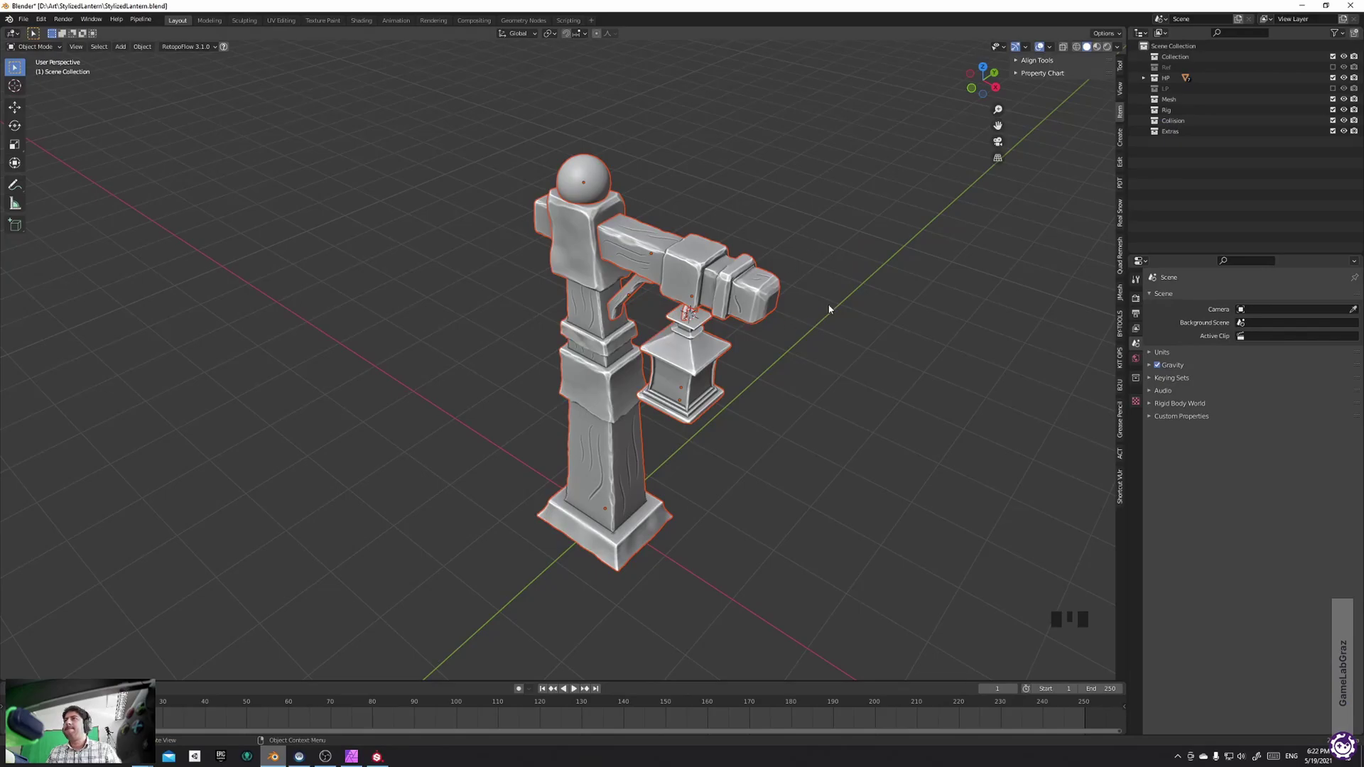
click(1332, 77)
click(1333, 88)
Apply all modifiers on every low-poly lantern object at once
click(676, 256)
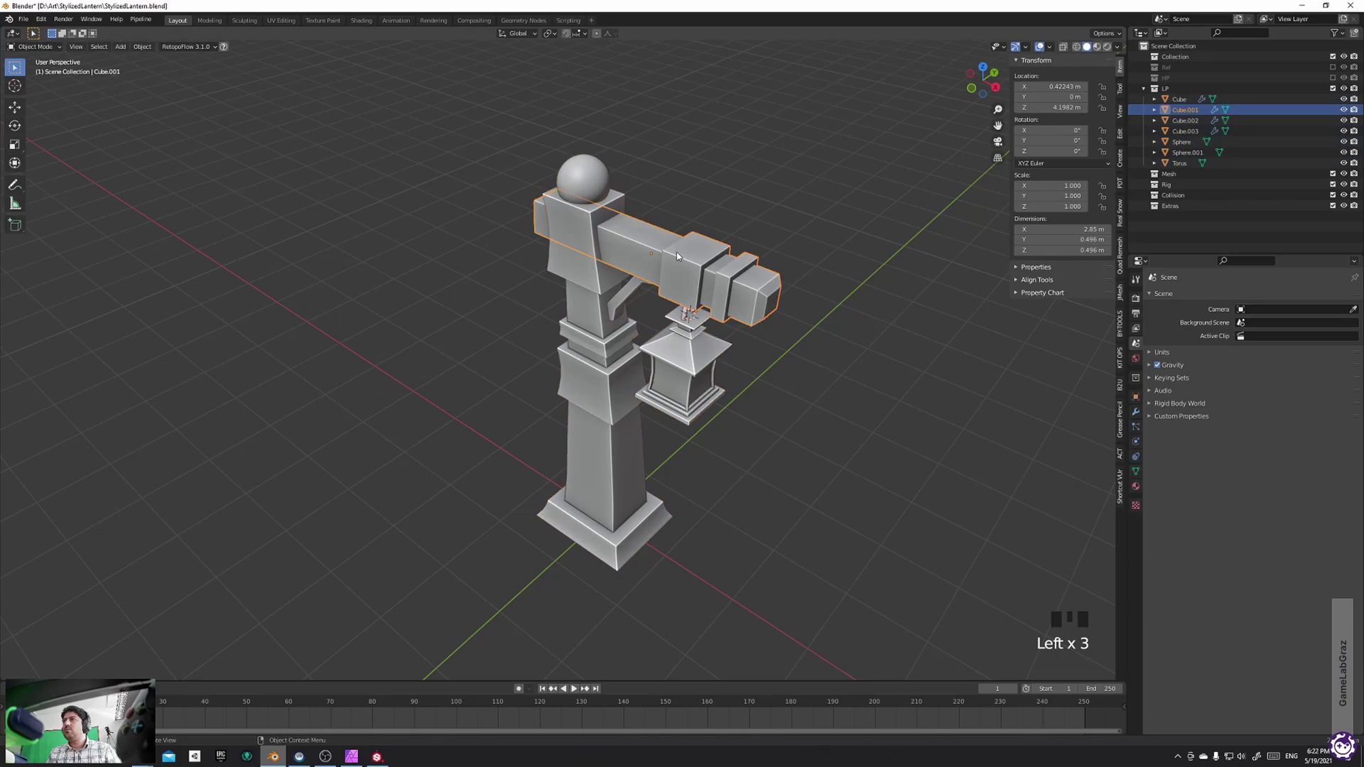
drag(814, 85, 397, 638)
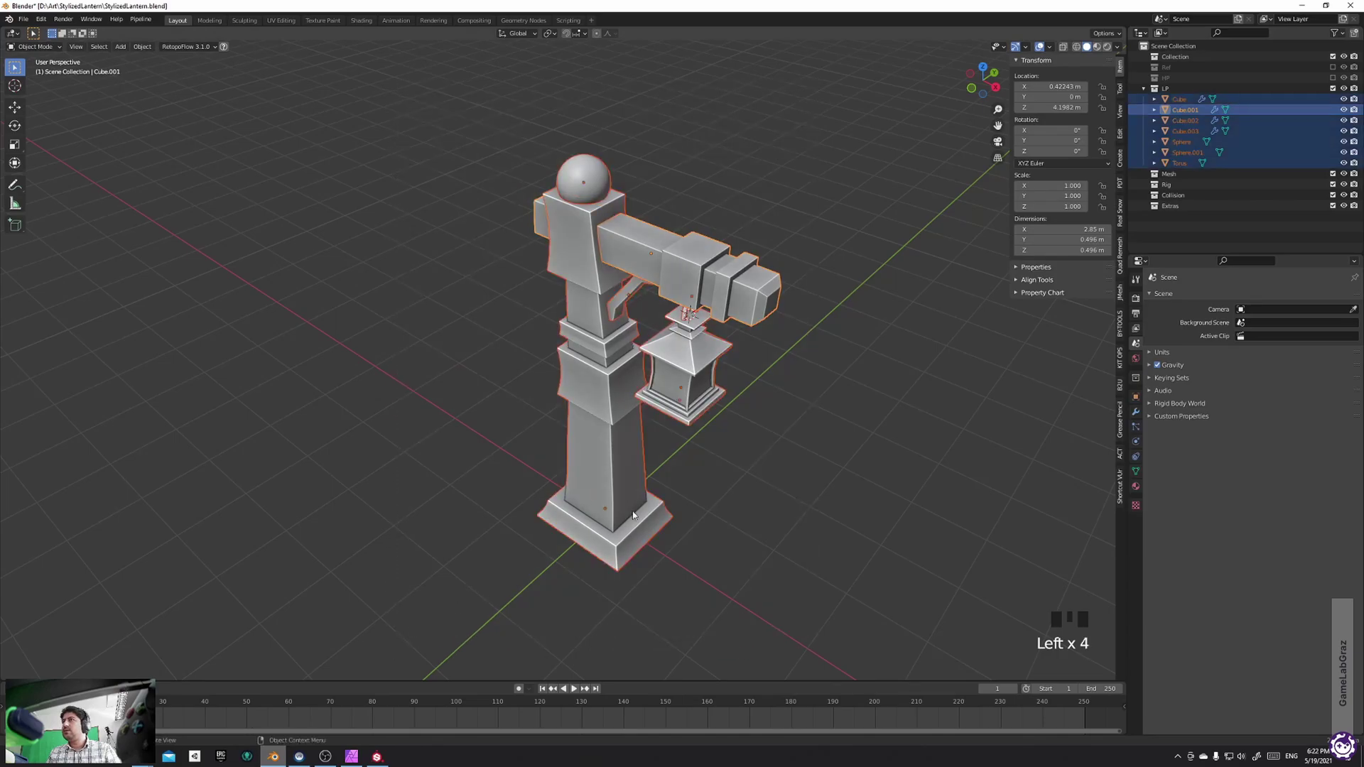
click(1135, 411)
click(1201, 297)
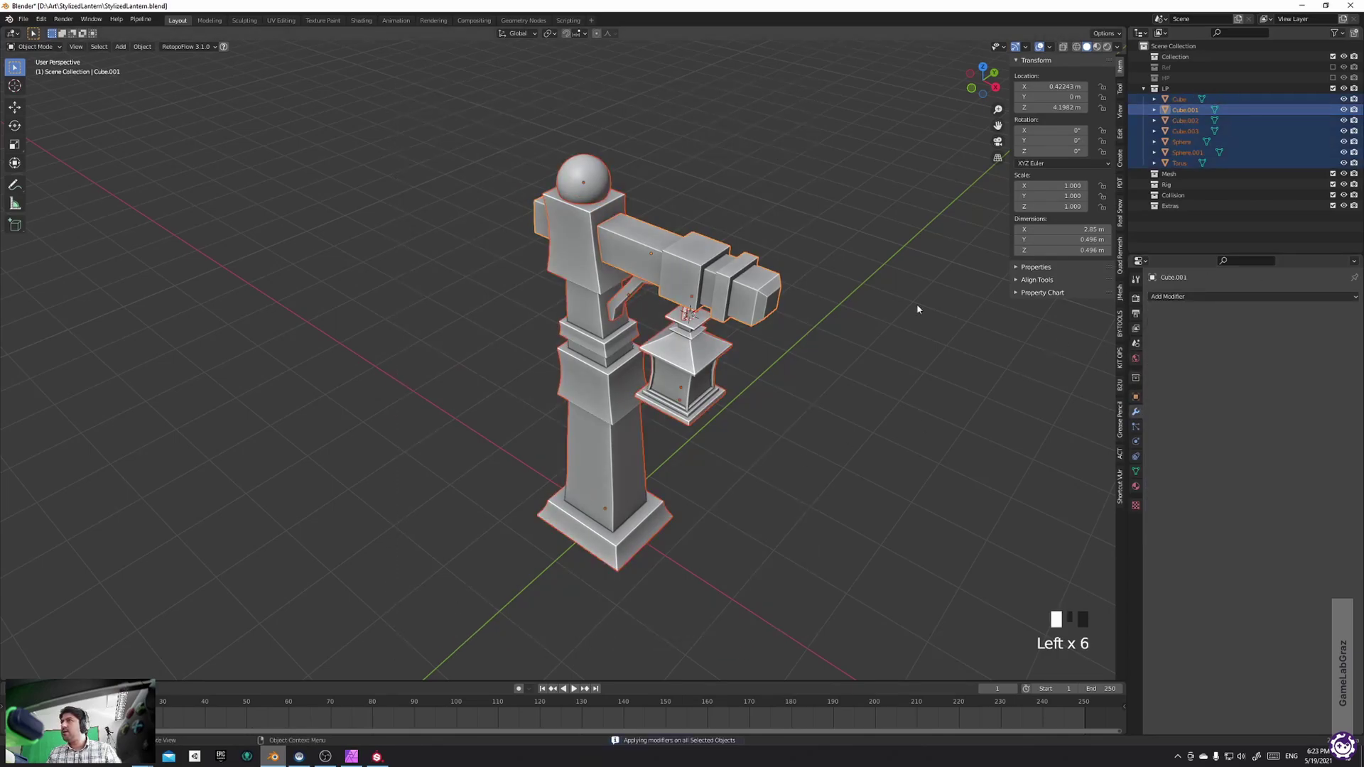
Export the selected low-poly objects as FBX, overwriting StylizedLantern_LP.fbx
key(q)
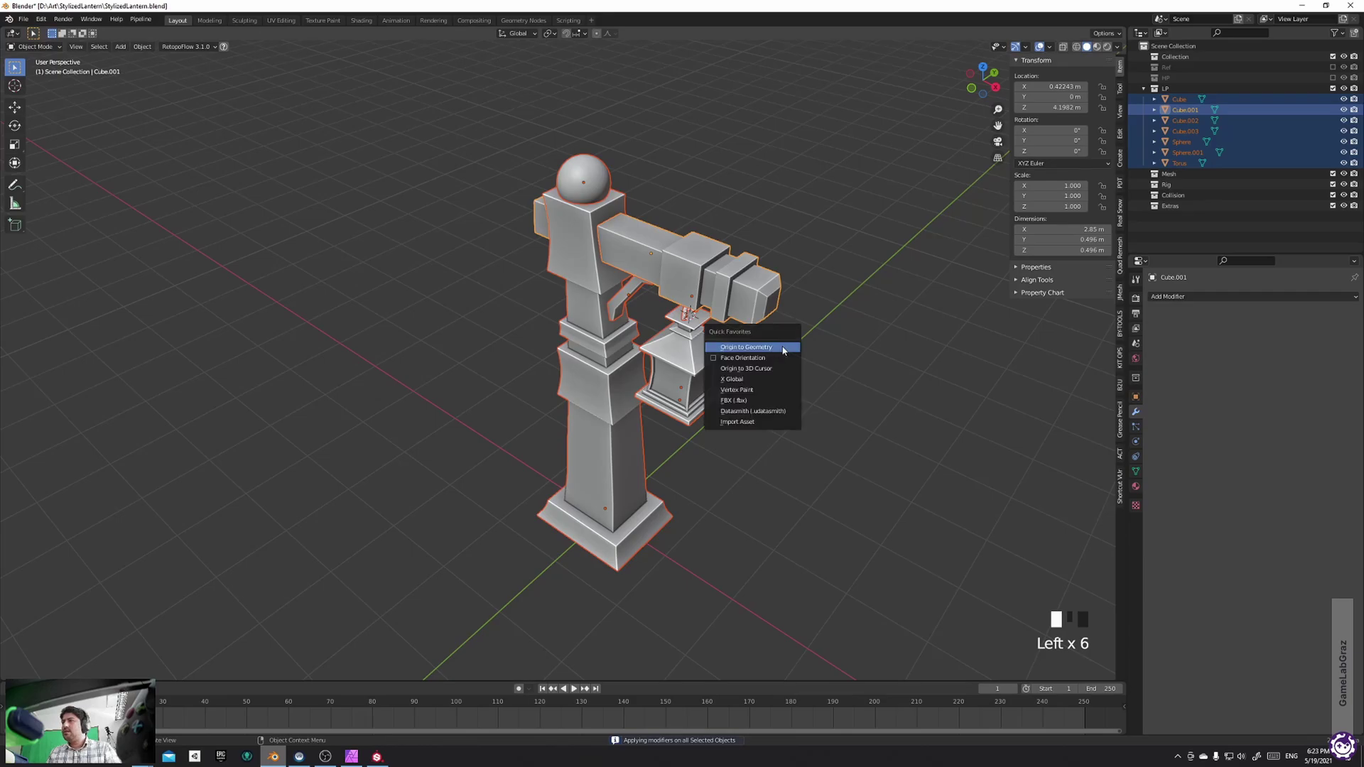
click(753, 399)
double_click(572, 226)
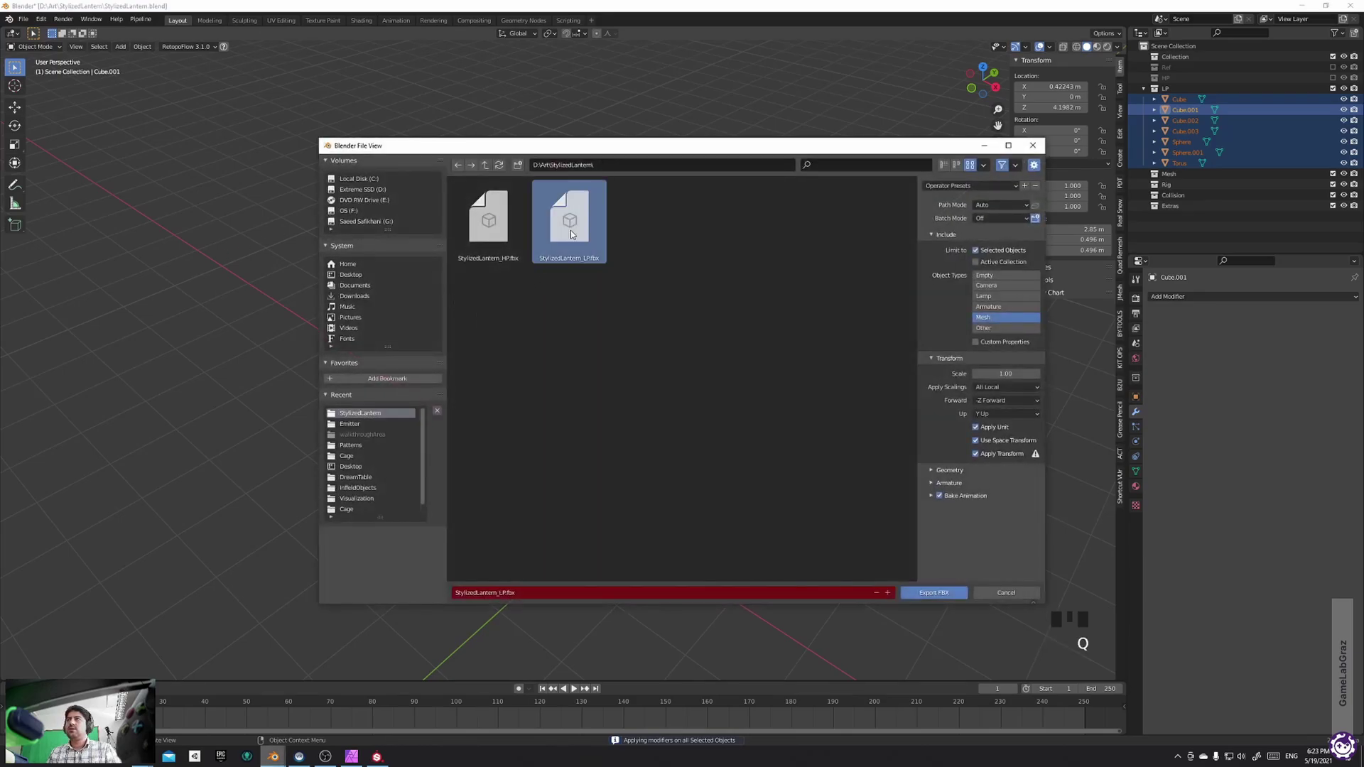
Switch to Substance Painter, reload StylizedLantern_LP.fbx through the project configuration and check the beam's shading
click(378, 756)
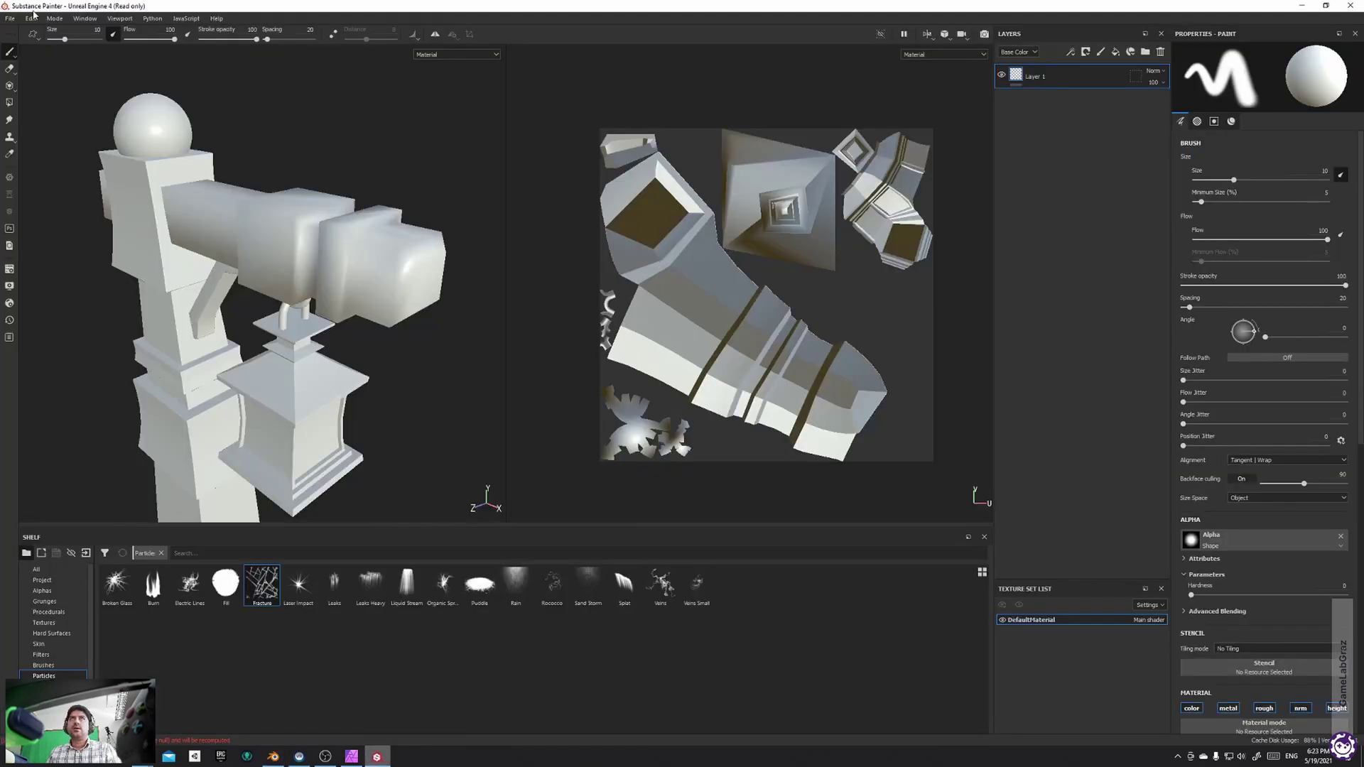
click(32, 17)
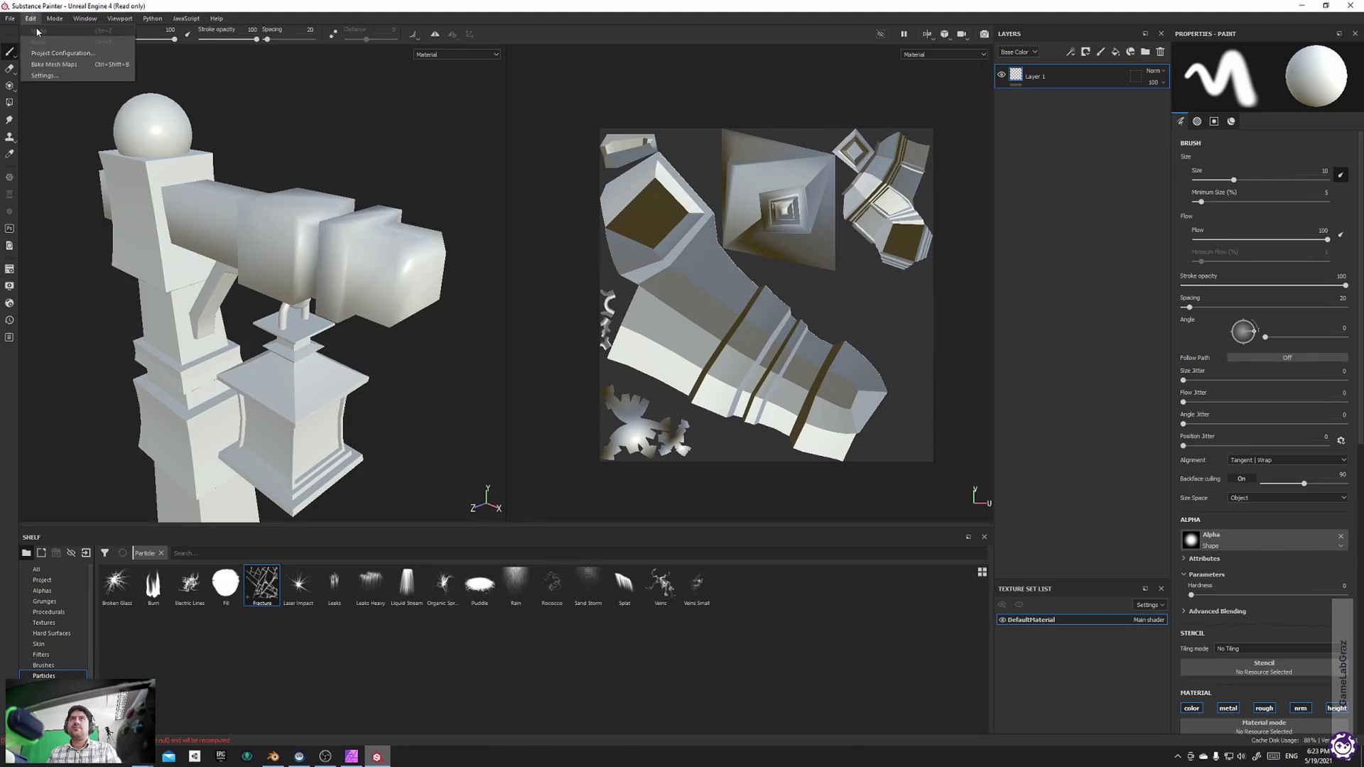
click(50, 53)
drag(642, 270, 627, 187)
click(738, 203)
double_click(748, 309)
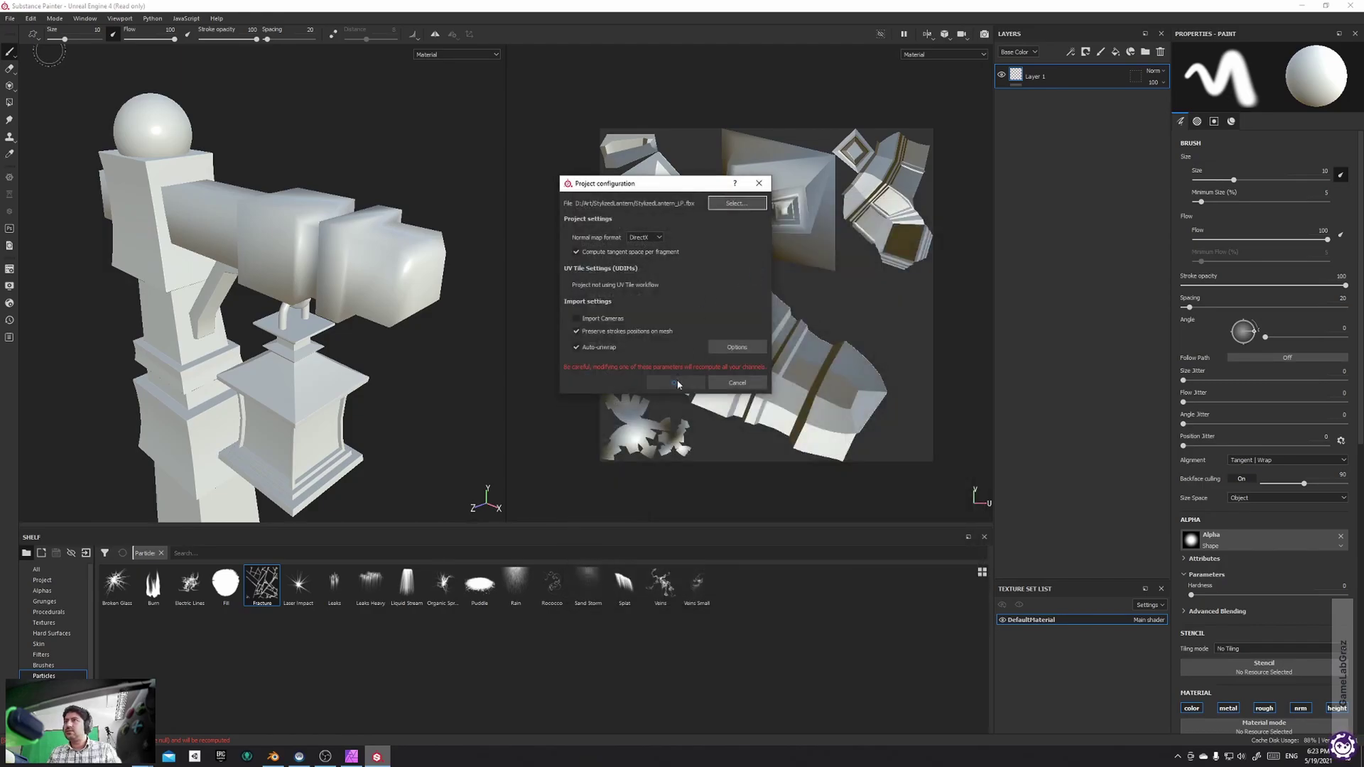
click(677, 383)
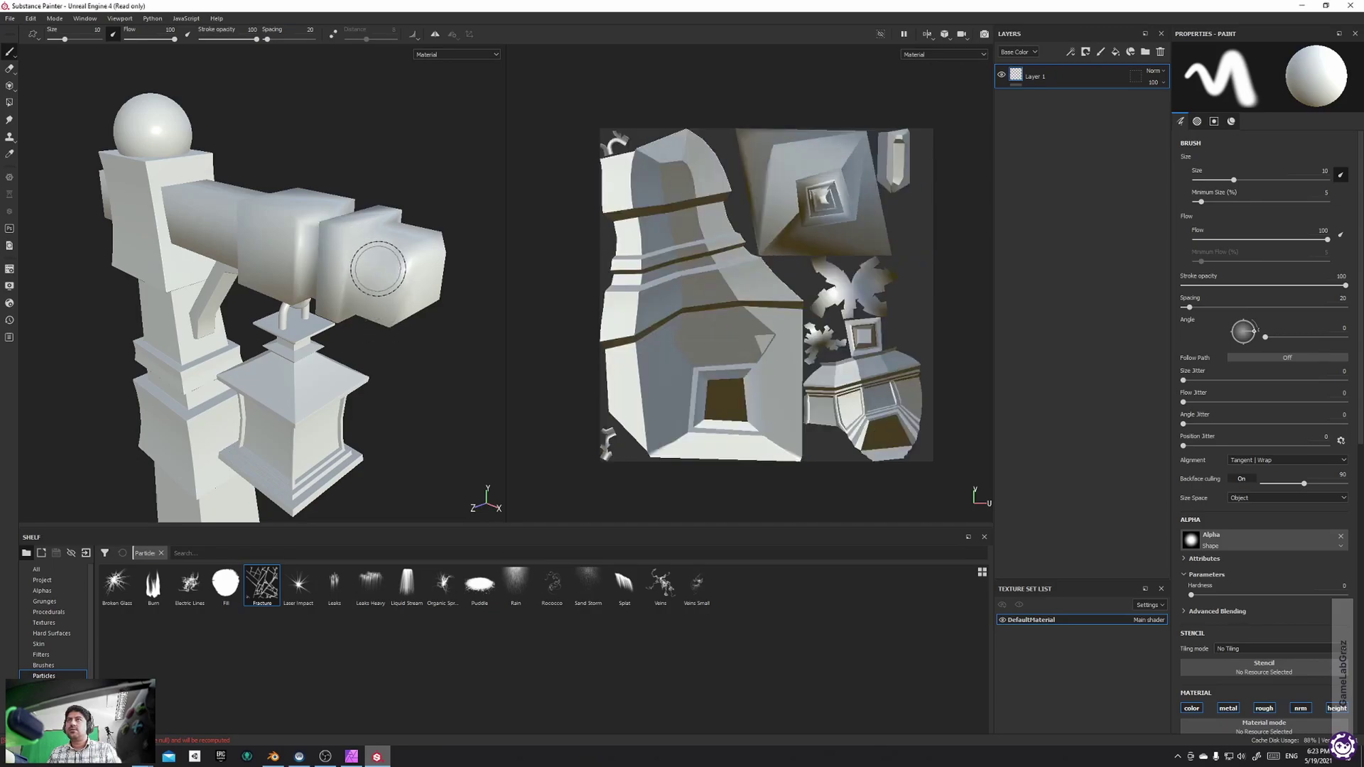
alt+drag(408, 271, 299, 296)
Switch to Blender and clear the custom split normals data of the low-poly horizontal beam
key(alt+Tab)
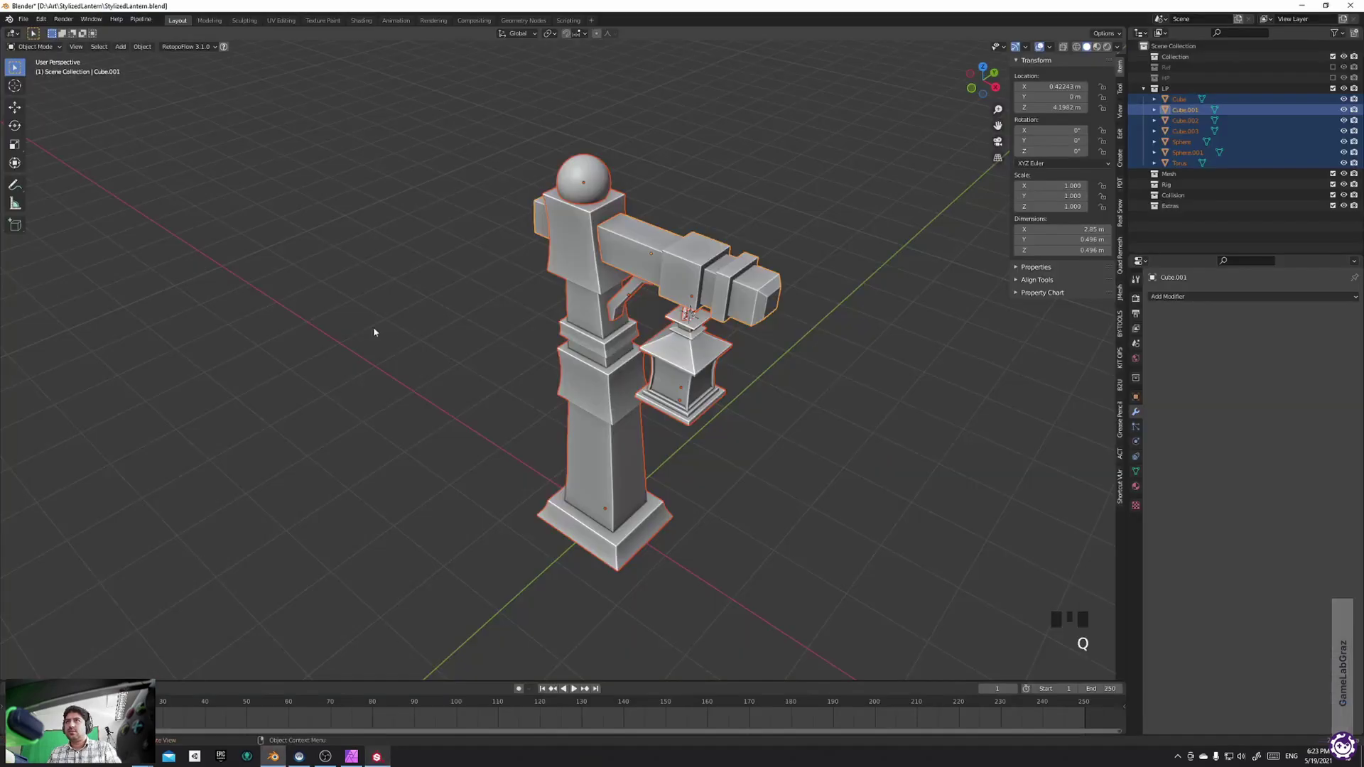
click(767, 286)
key(g)
key(Escape)
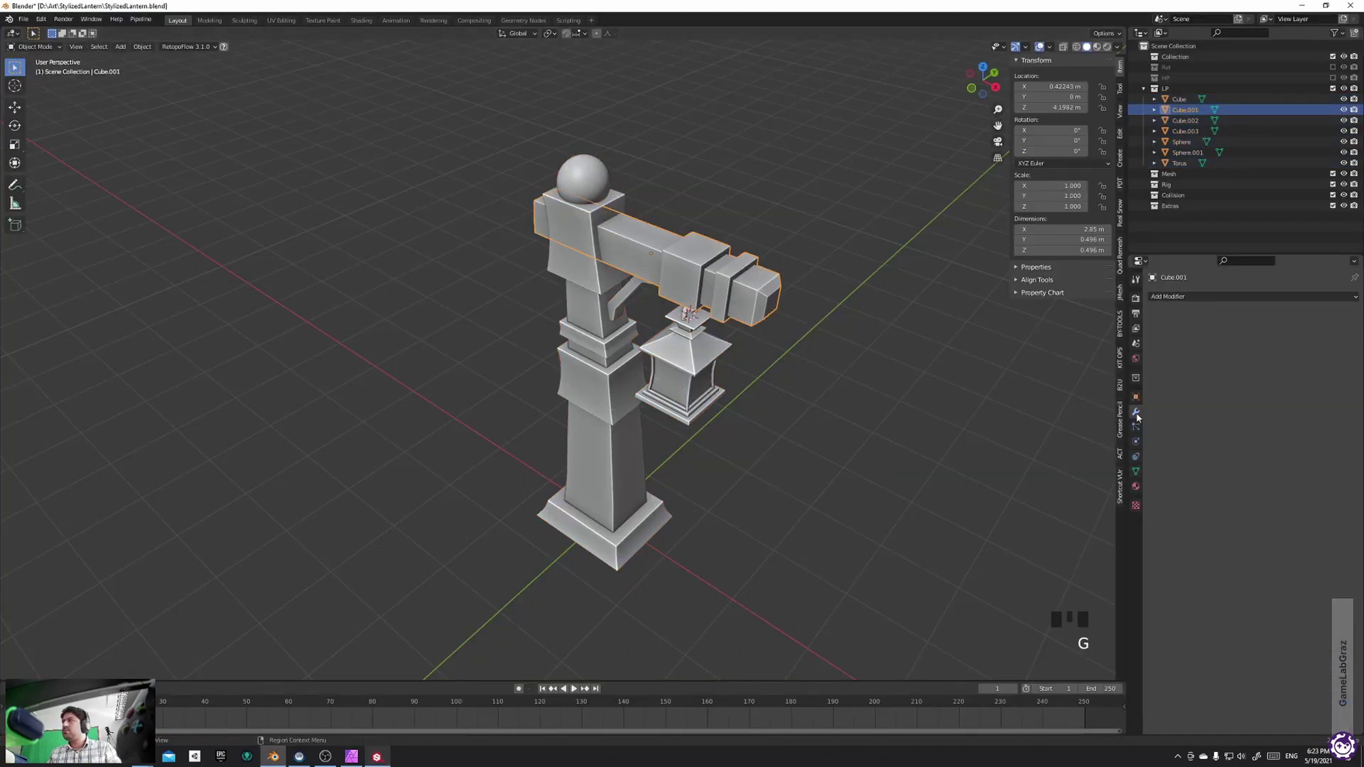
click(1136, 471)
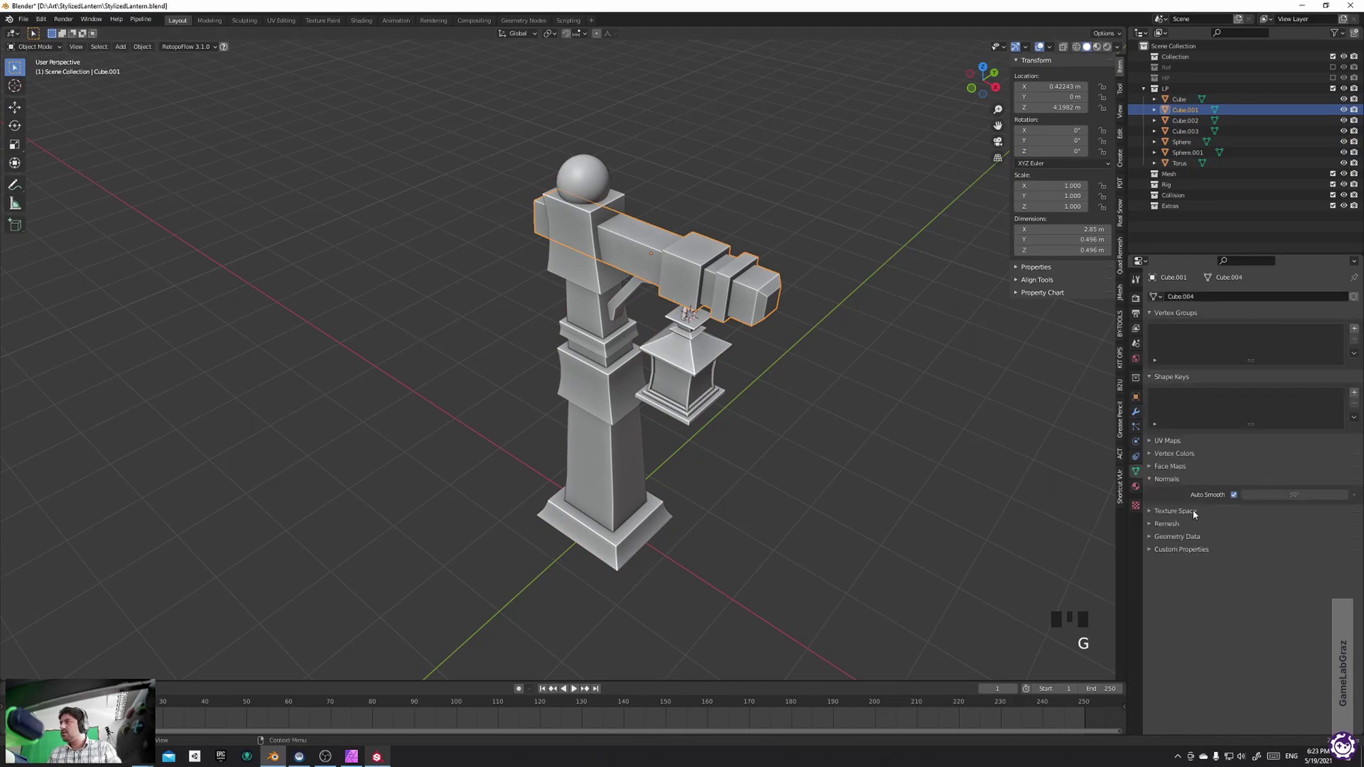
click(1177, 537)
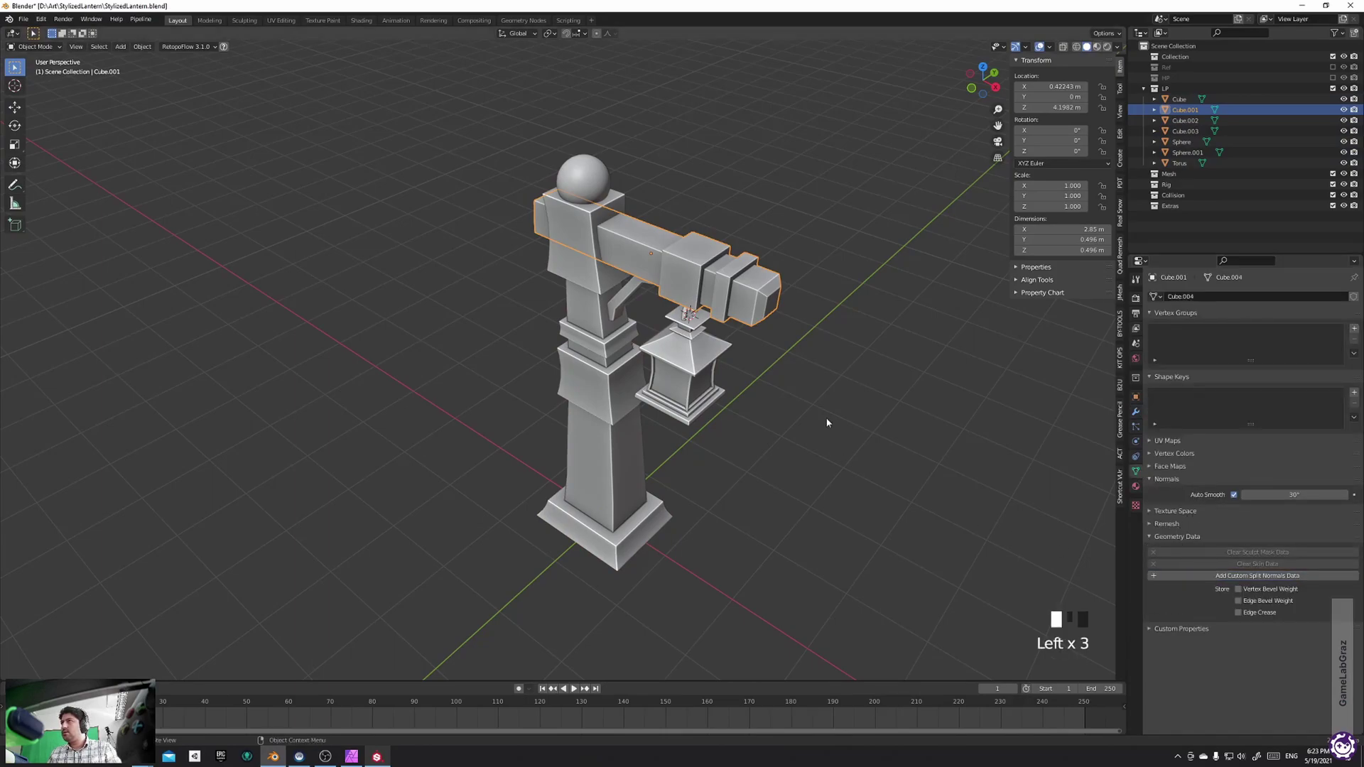
Clear the custom split normals data on the low-poly hanging lantern, the diagonal brace and the main post
drag(790, 111, 355, 635)
click(728, 378)
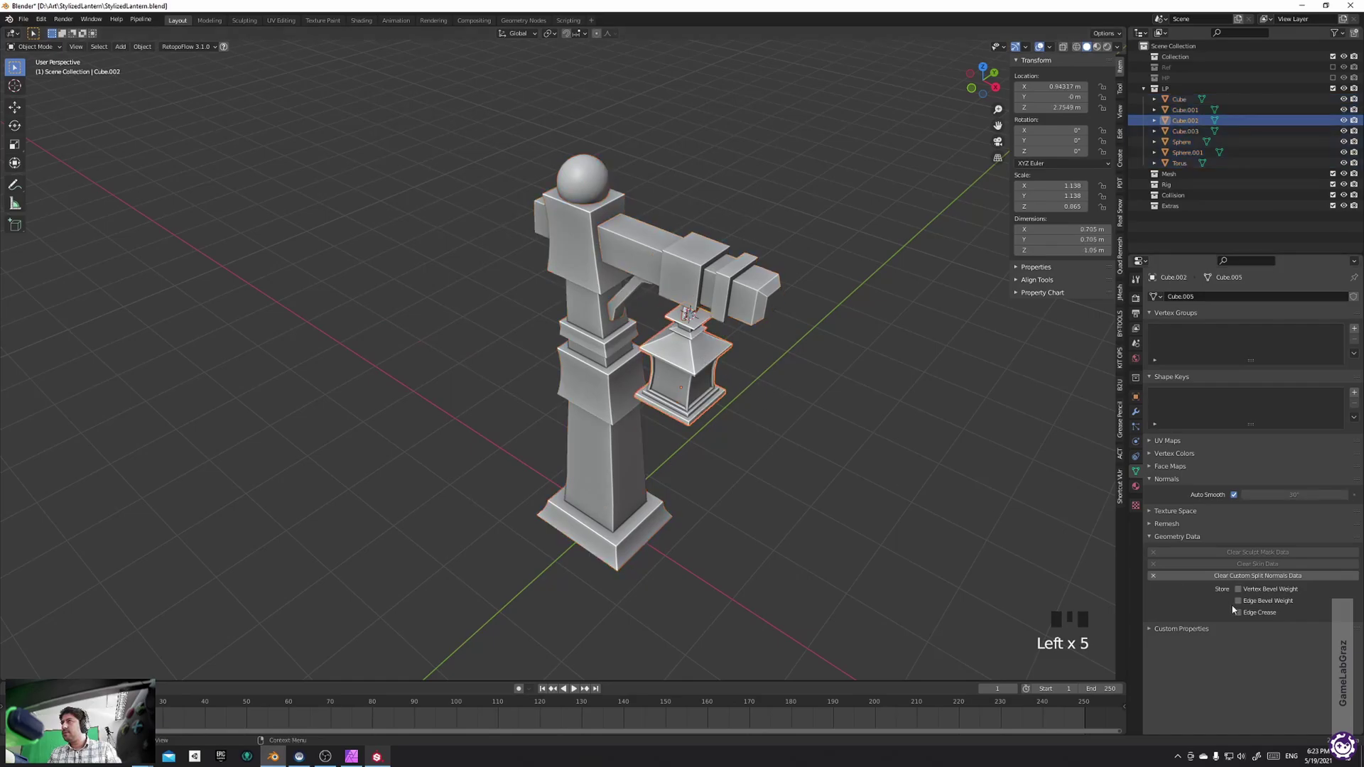
click(1234, 576)
click(638, 306)
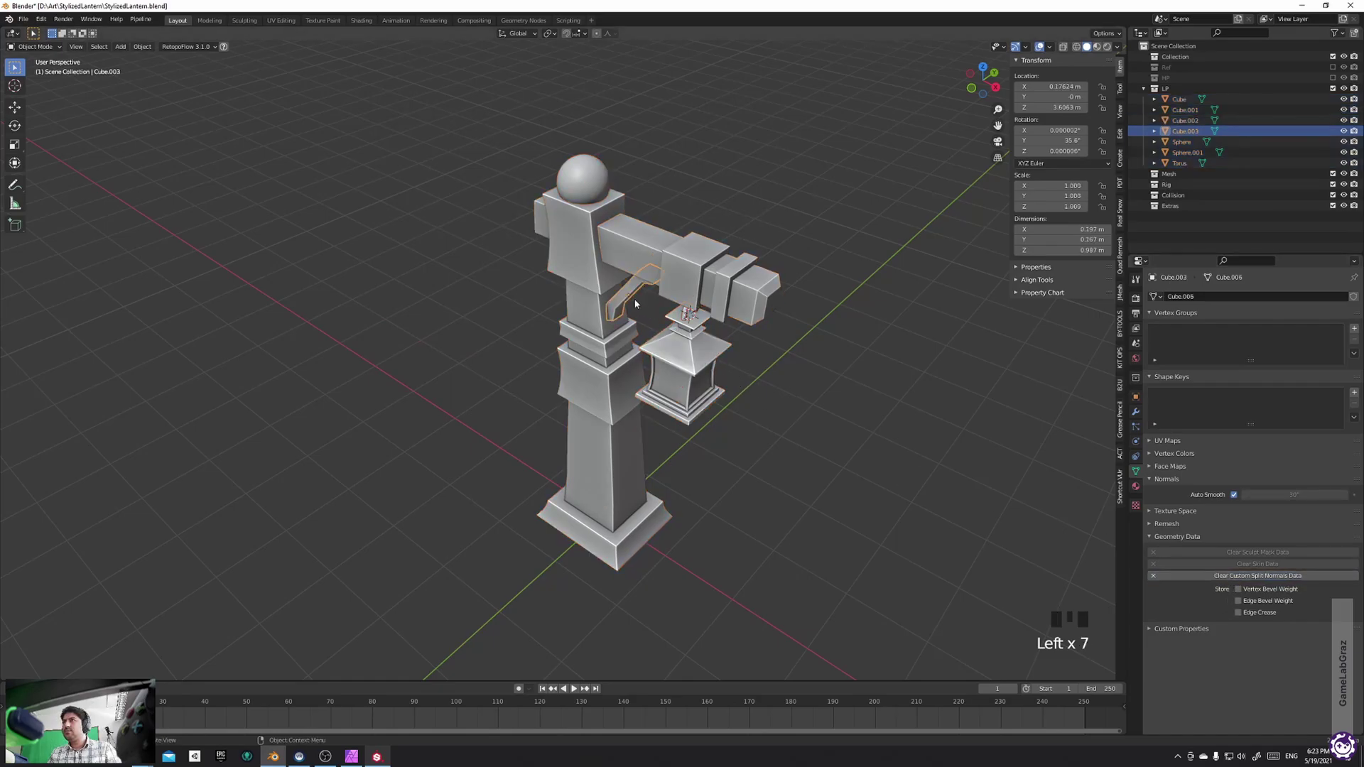
click(1250, 575)
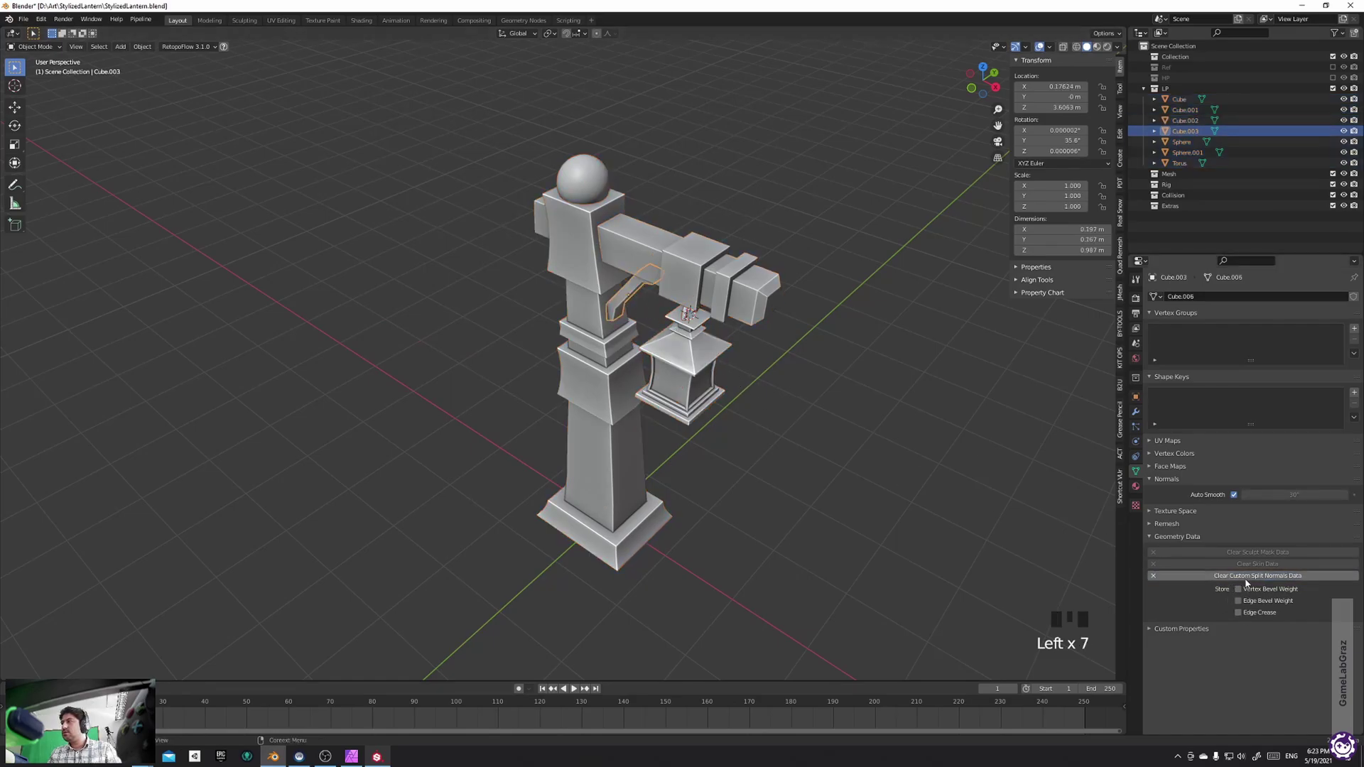
click(595, 305)
click(1218, 575)
Select all low-poly objects and export them as FBX, overwriting StylizedLantern_LP.fbx
drag(834, 107, 401, 607)
key(q)
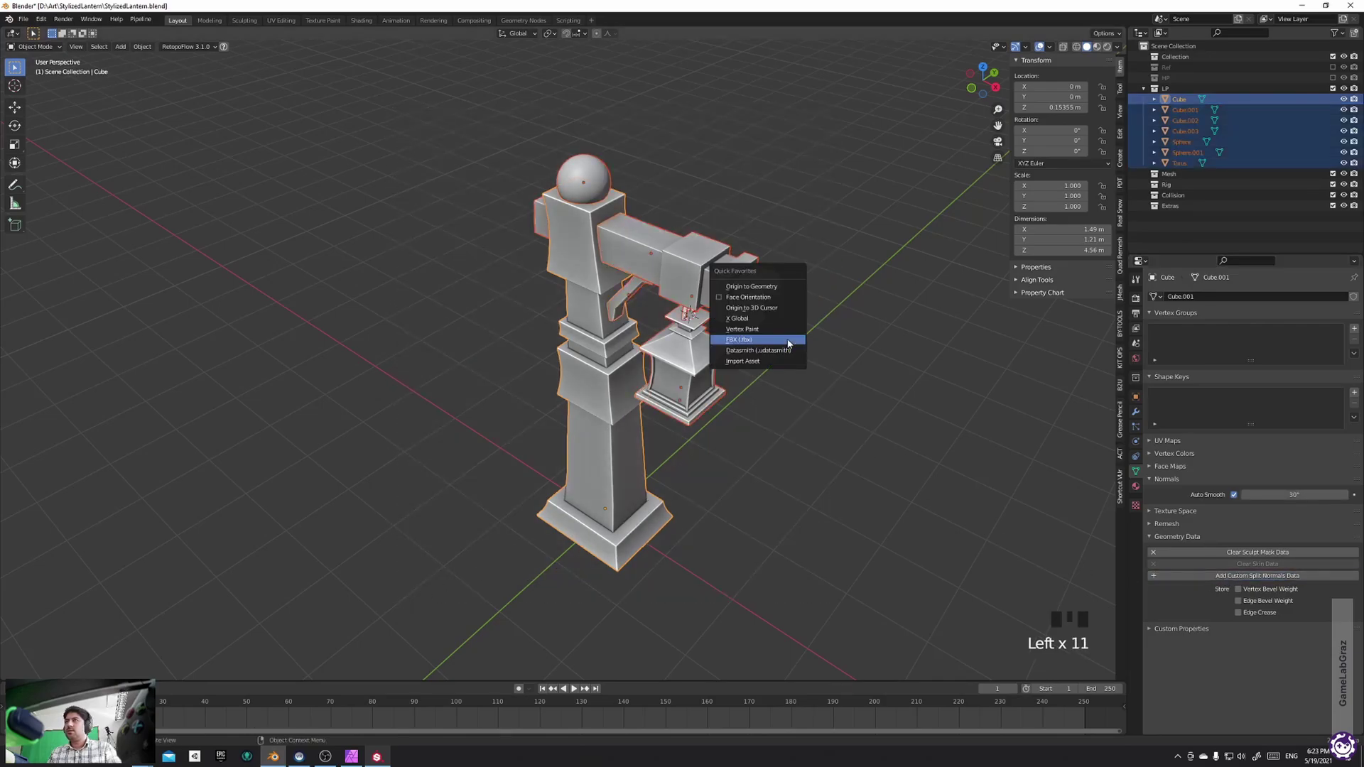
click(787, 341)
click(488, 221)
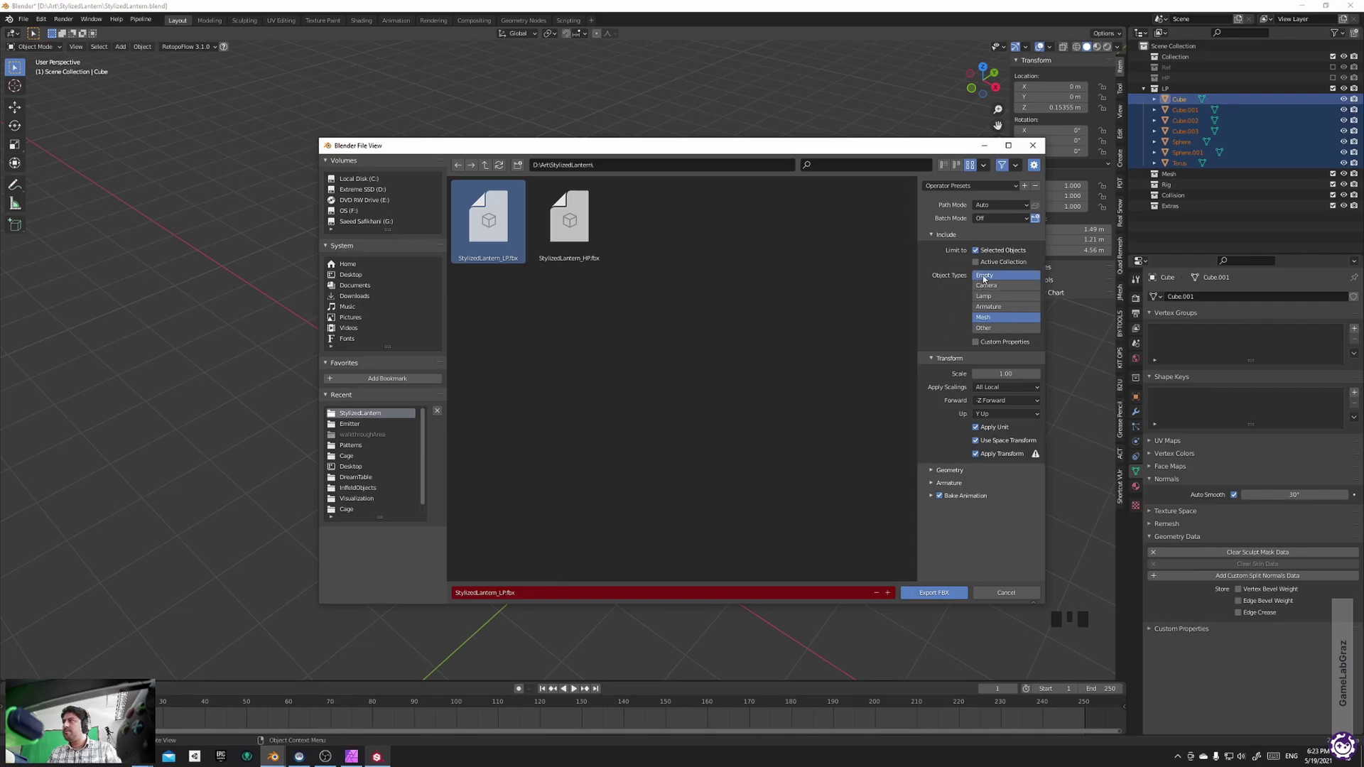
click(1002, 206)
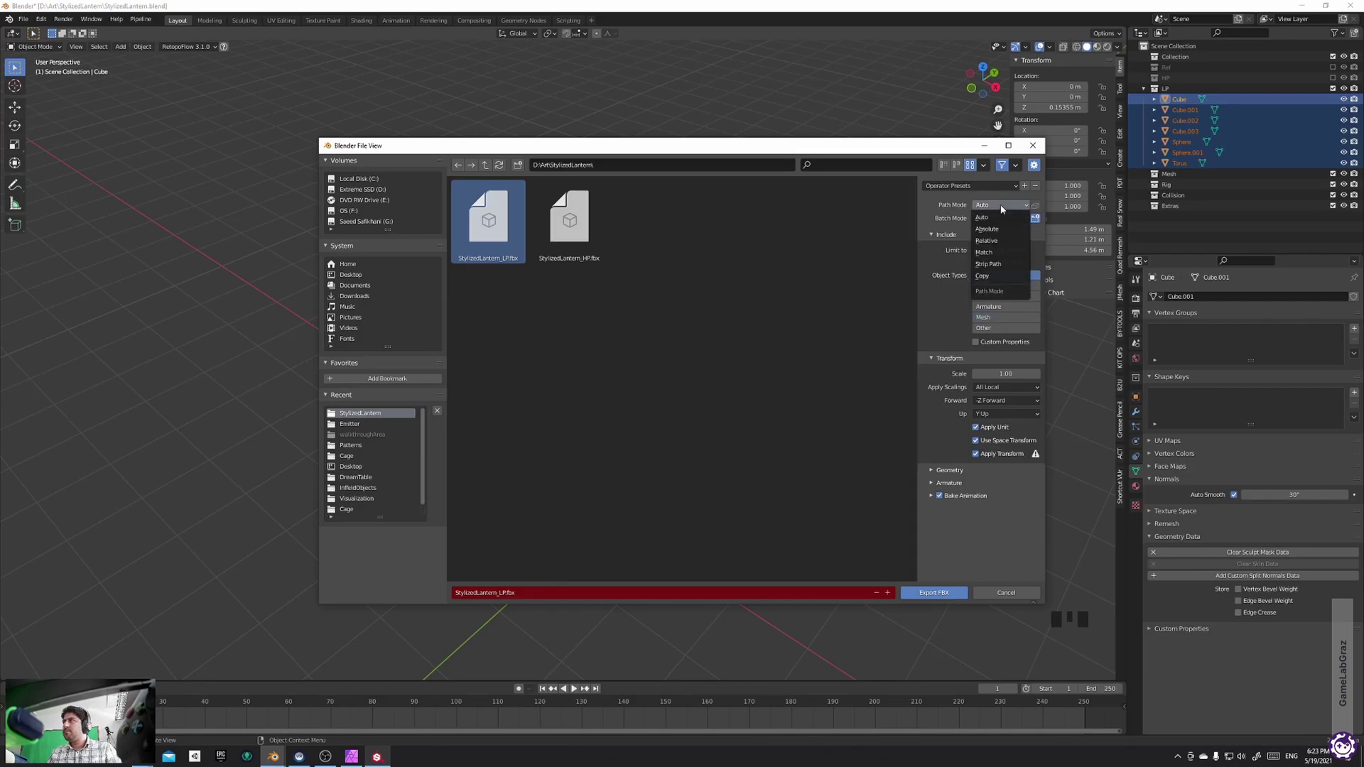
click(939, 593)
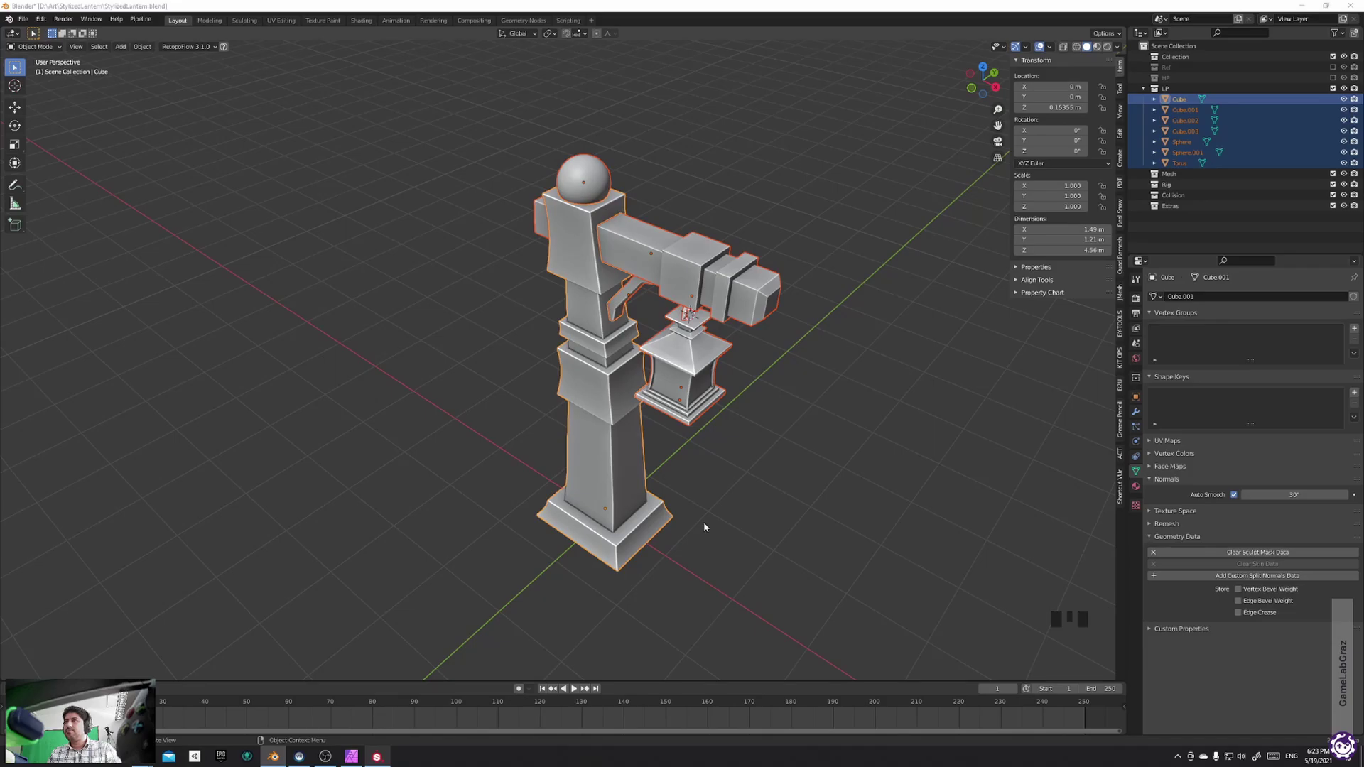
Switch to Substance Painter and reload StylizedLantern_LP.fbx through the project configuration
key(alt+Tab)
click(30, 19)
click(63, 52)
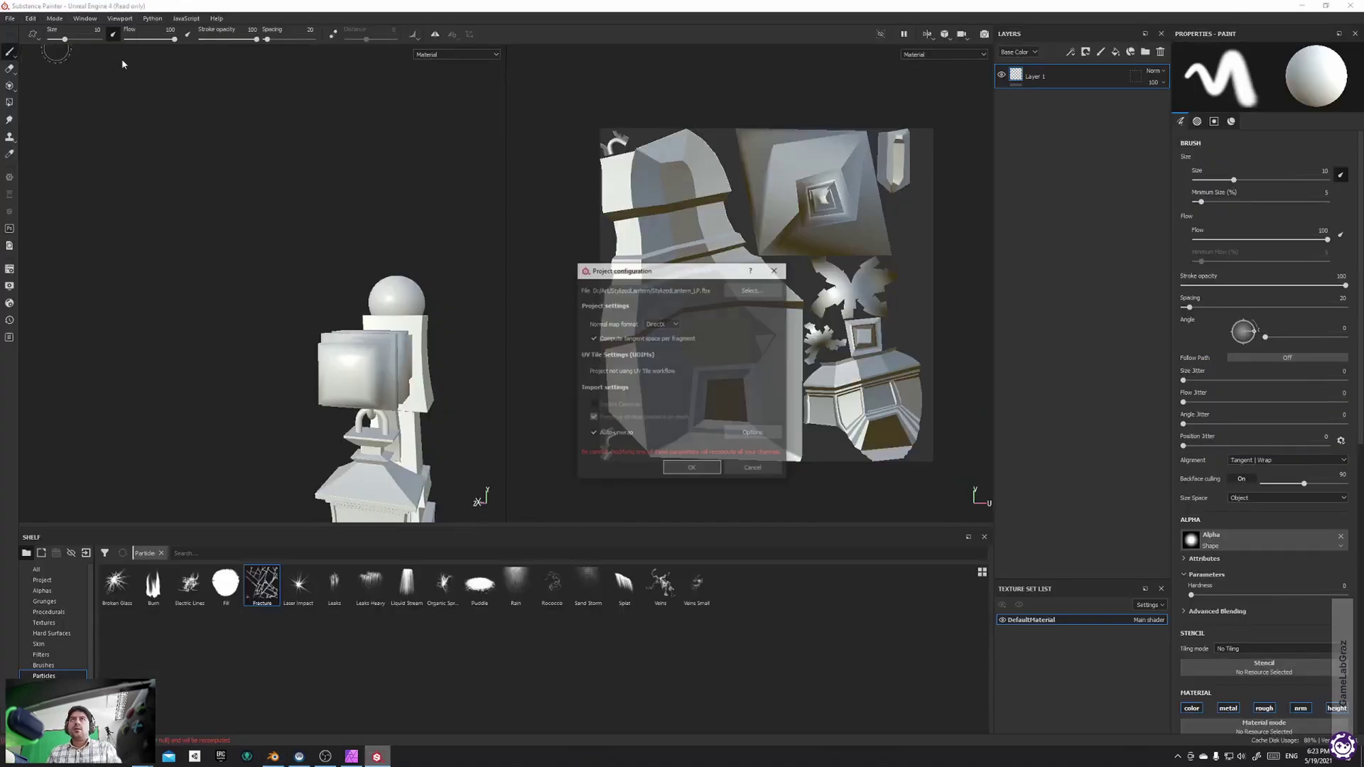
click(755, 291)
double_click(751, 340)
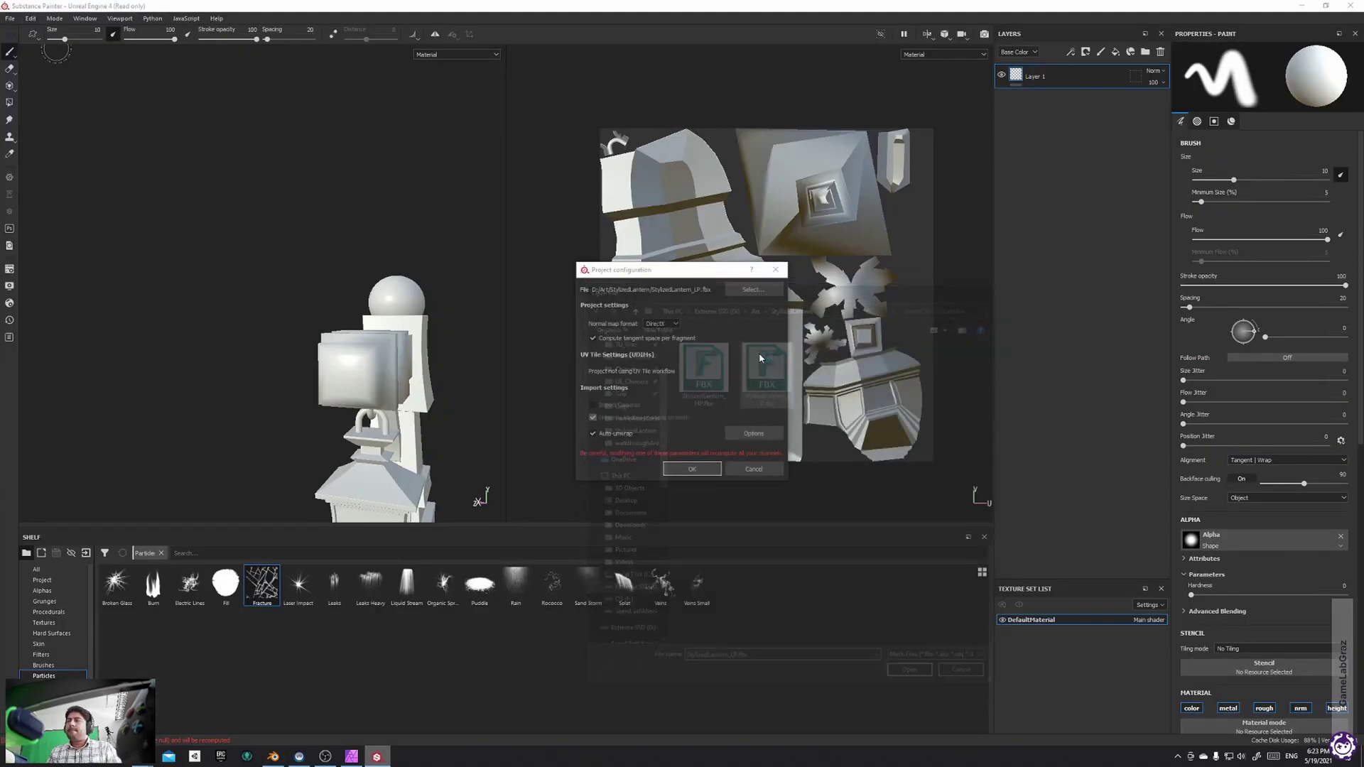
click(682, 466)
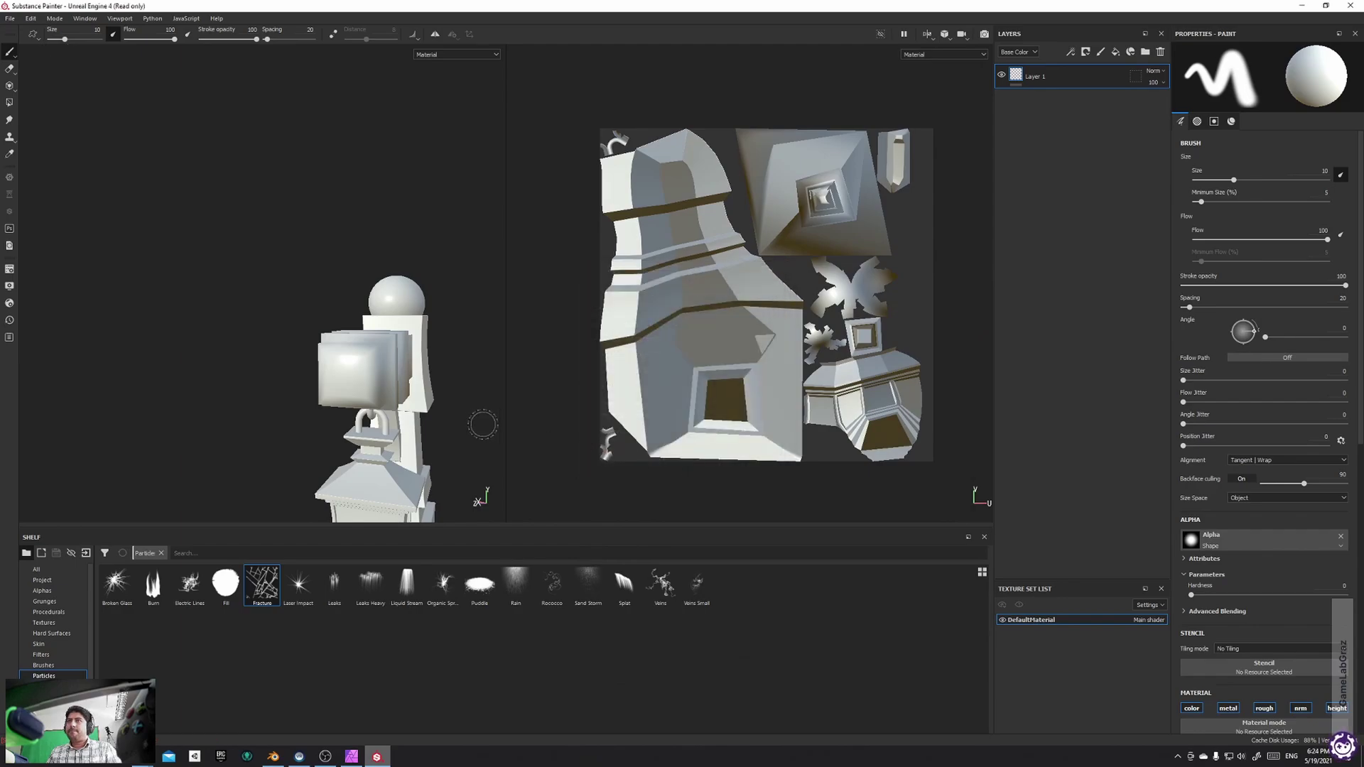
Reload StylizedLantern_LP.fbx through the project configuration once more and inspect the beam's shading
click(31, 19)
click(30, 19)
click(31, 18)
click(45, 53)
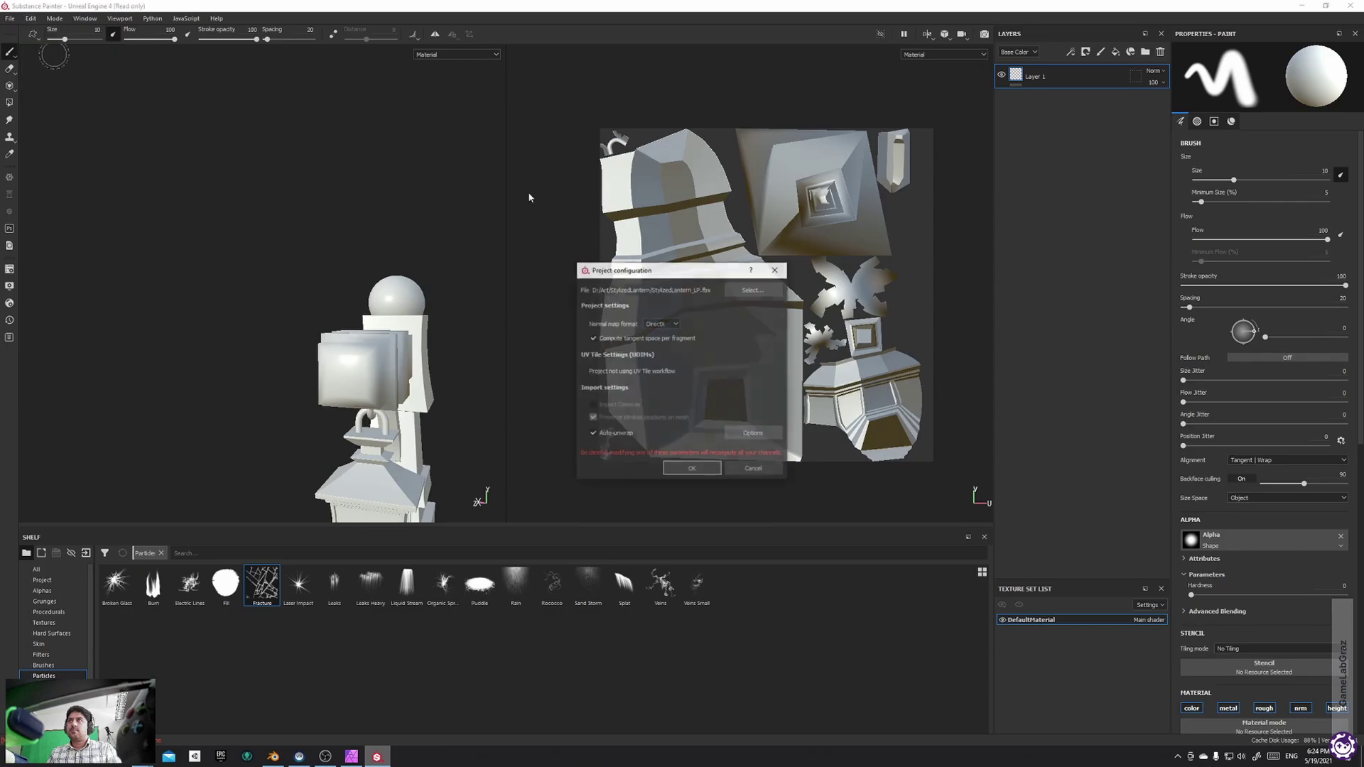
click(755, 288)
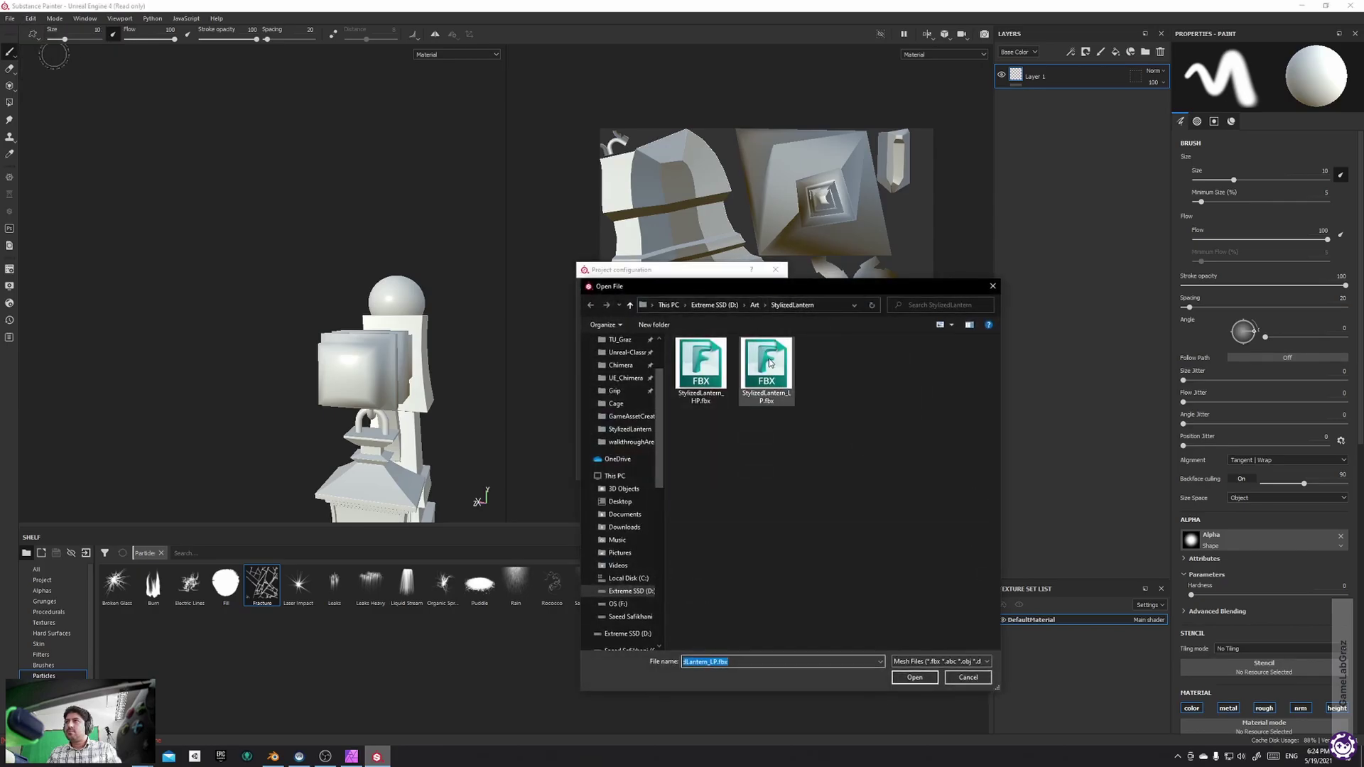
double_click(769, 363)
click(692, 469)
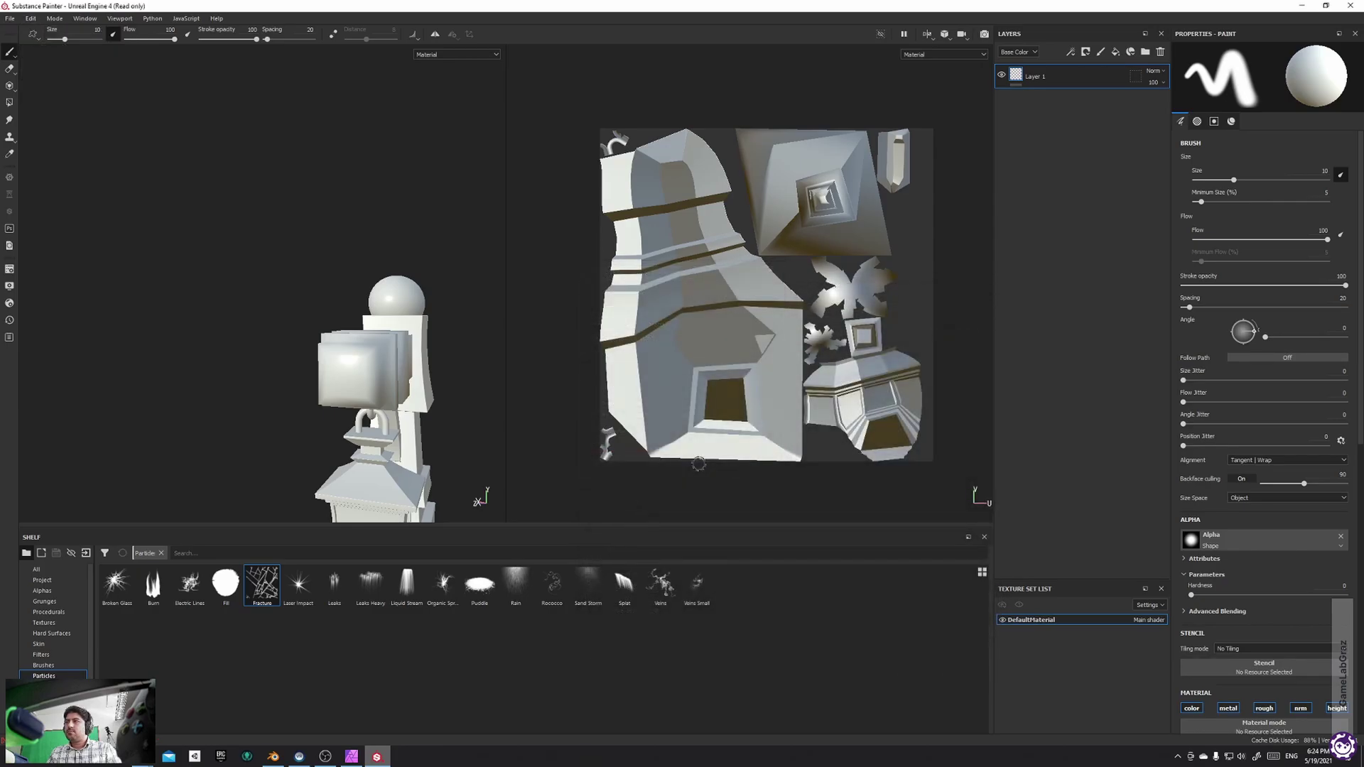
alt+drag(320, 391, 454, 281)
Try to create a new Unreal Engine 4 template project from StylizedLantern_LP.fbx, discarding the current project's changes
click(10, 20)
click(20, 31)
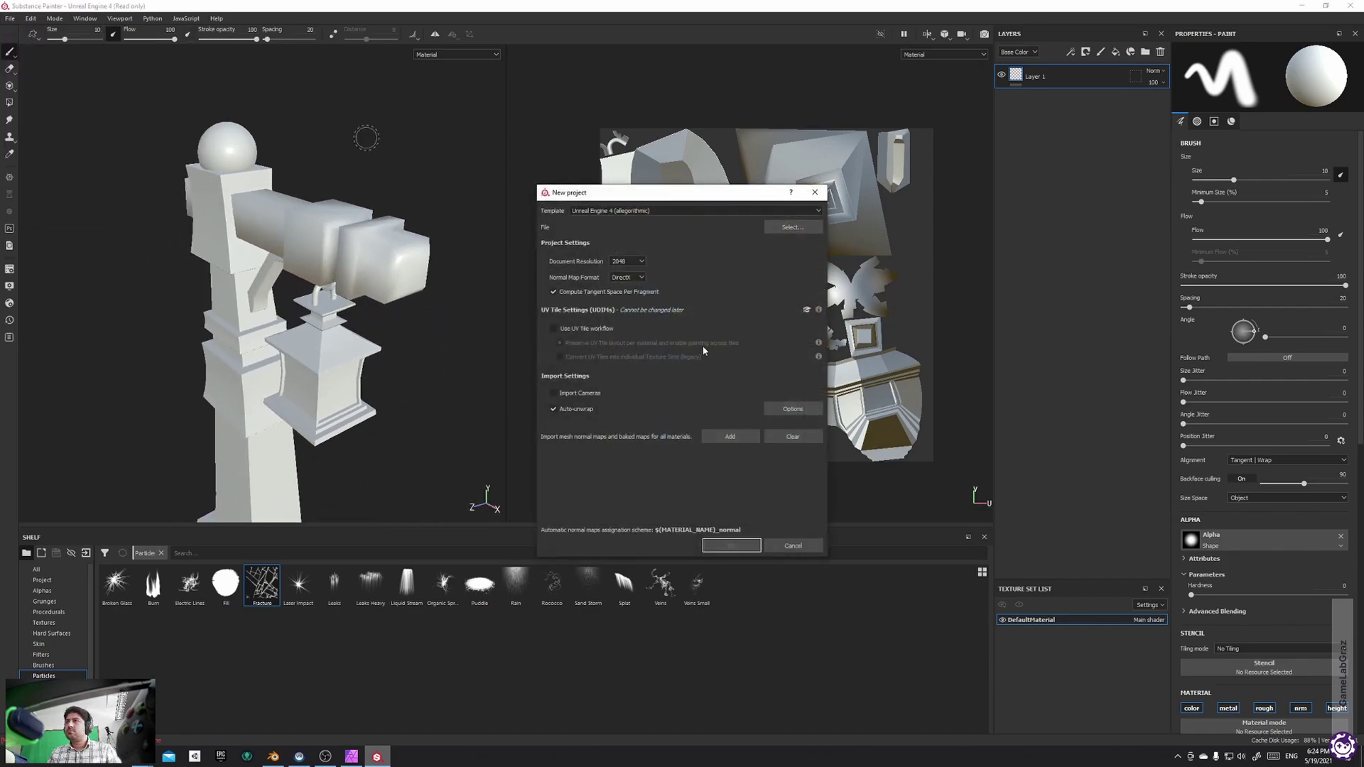
click(793, 227)
double_click(730, 290)
click(731, 546)
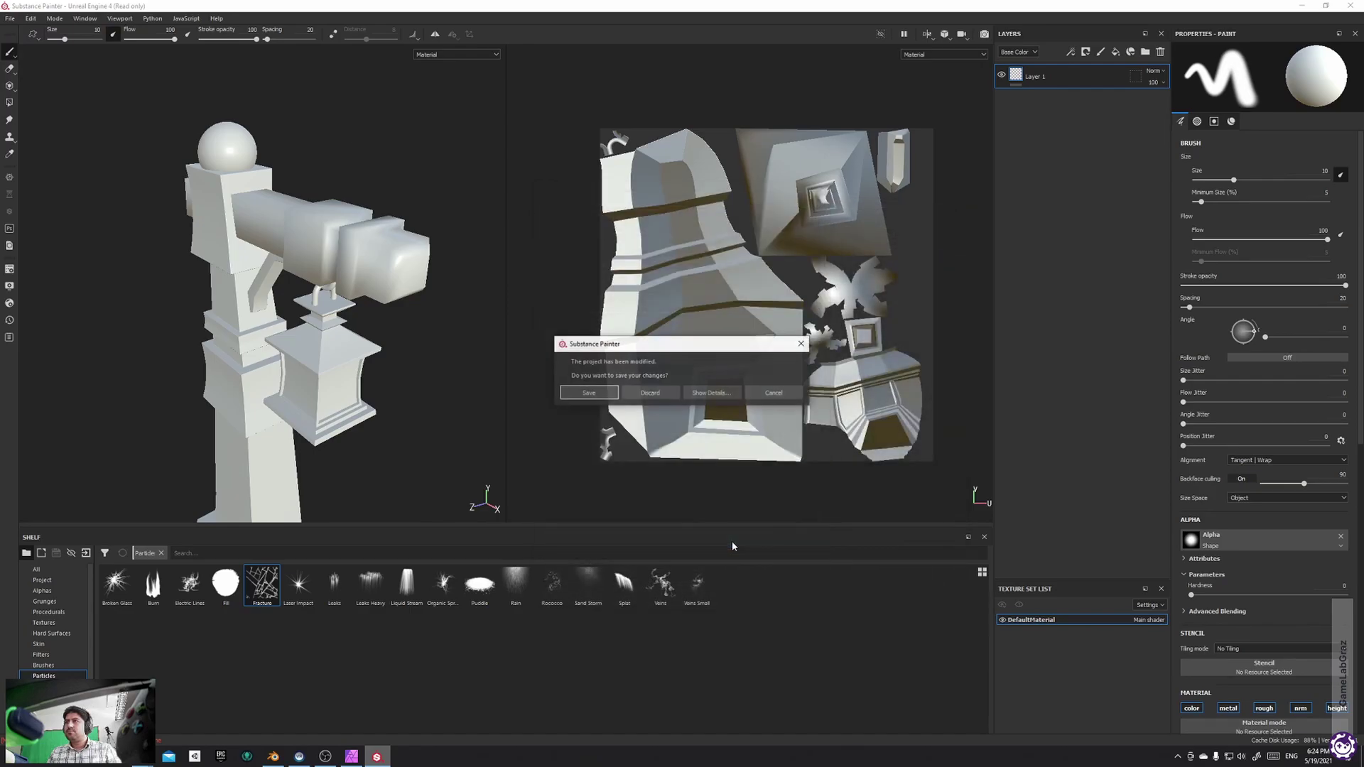
click(653, 392)
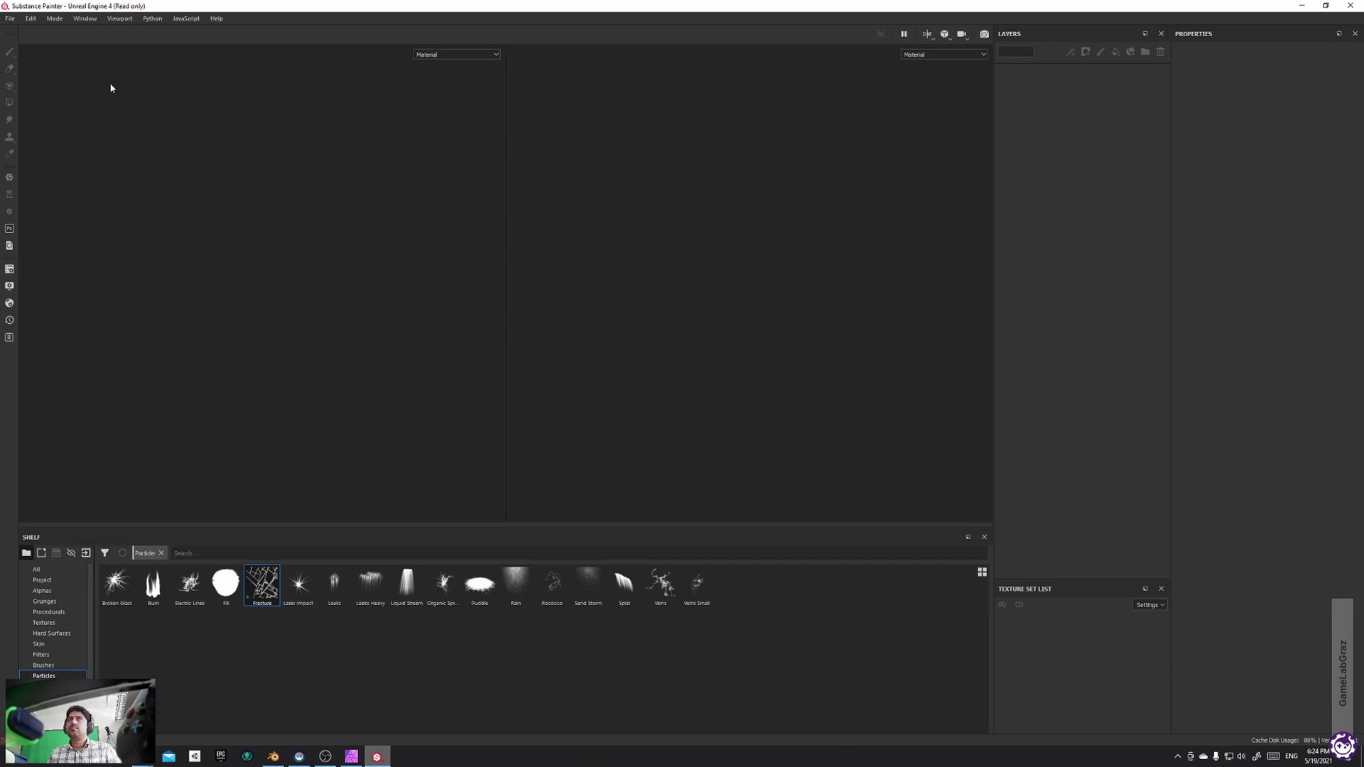
Switch to Blender and re-export the selected low-poly objects as FBX over StylizedLantern_LP.fbx
click(9, 19)
click(273, 756)
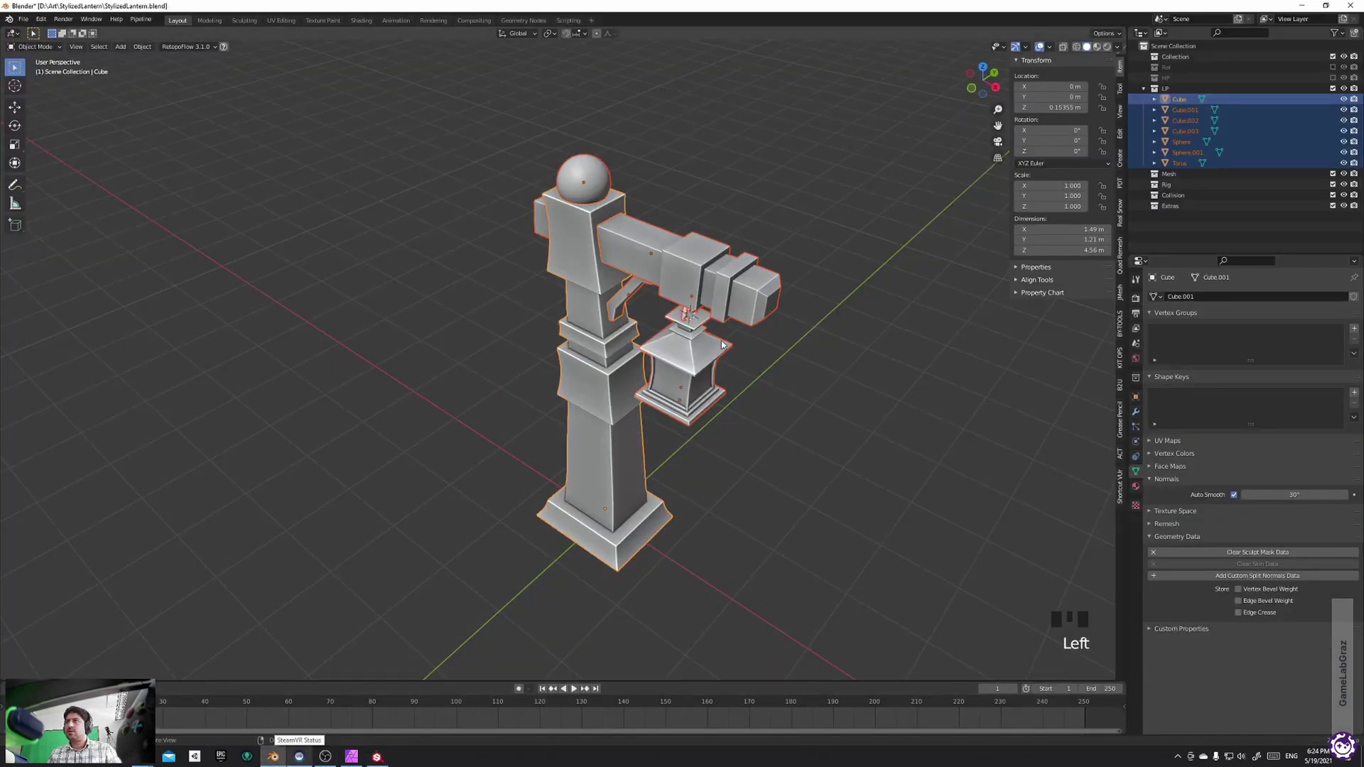
key(q)
click(703, 342)
click(576, 234)
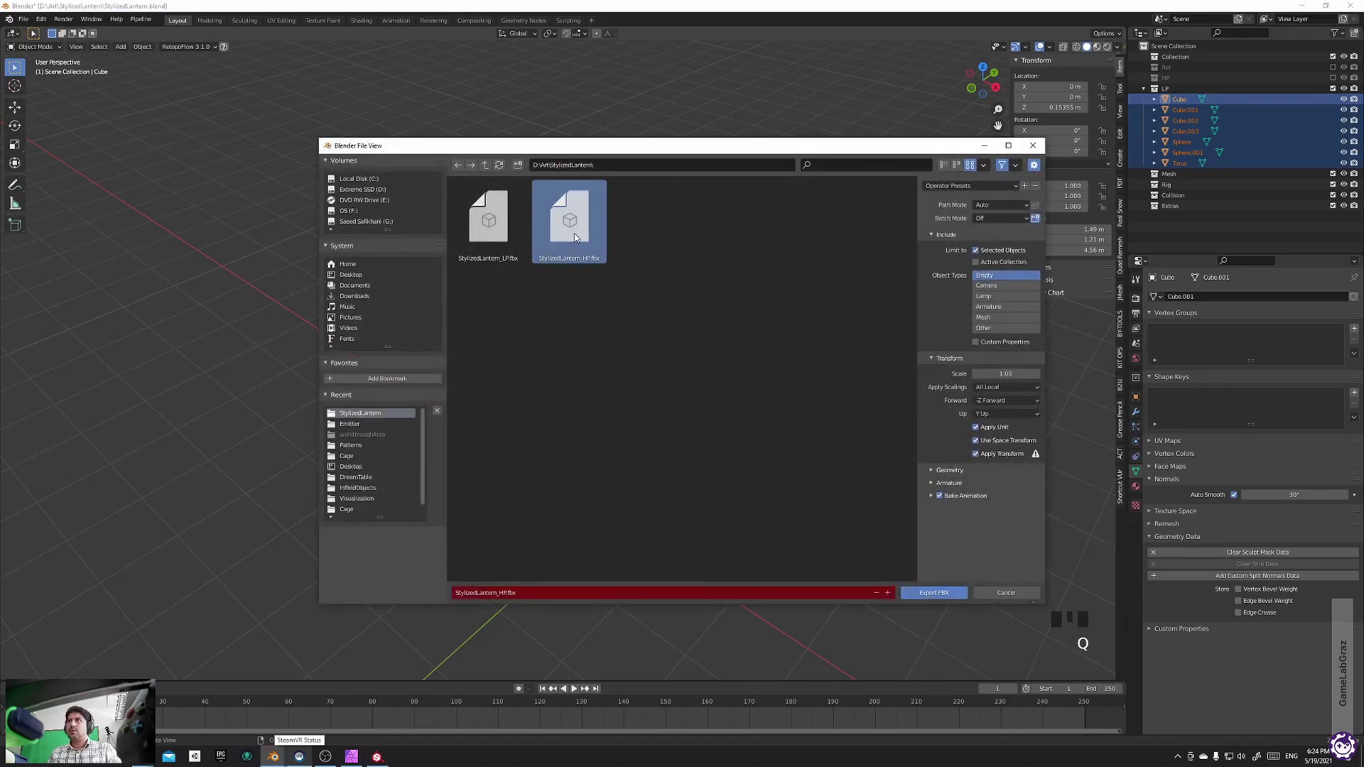
click(514, 232)
double_click(514, 232)
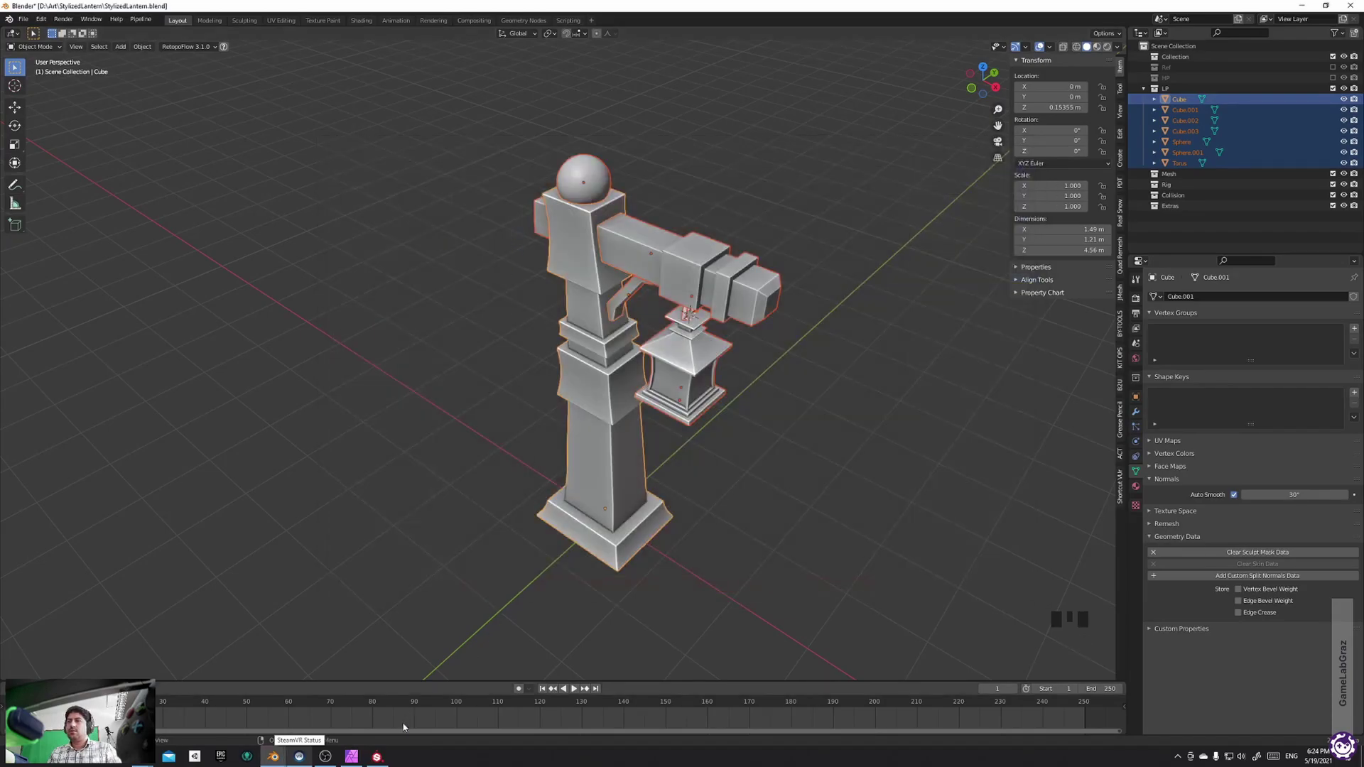
Switch to Substance Painter and try again to create an Unreal Engine 4 template project from StylizedLantern_LP.fbx
click(377, 756)
click(9, 20)
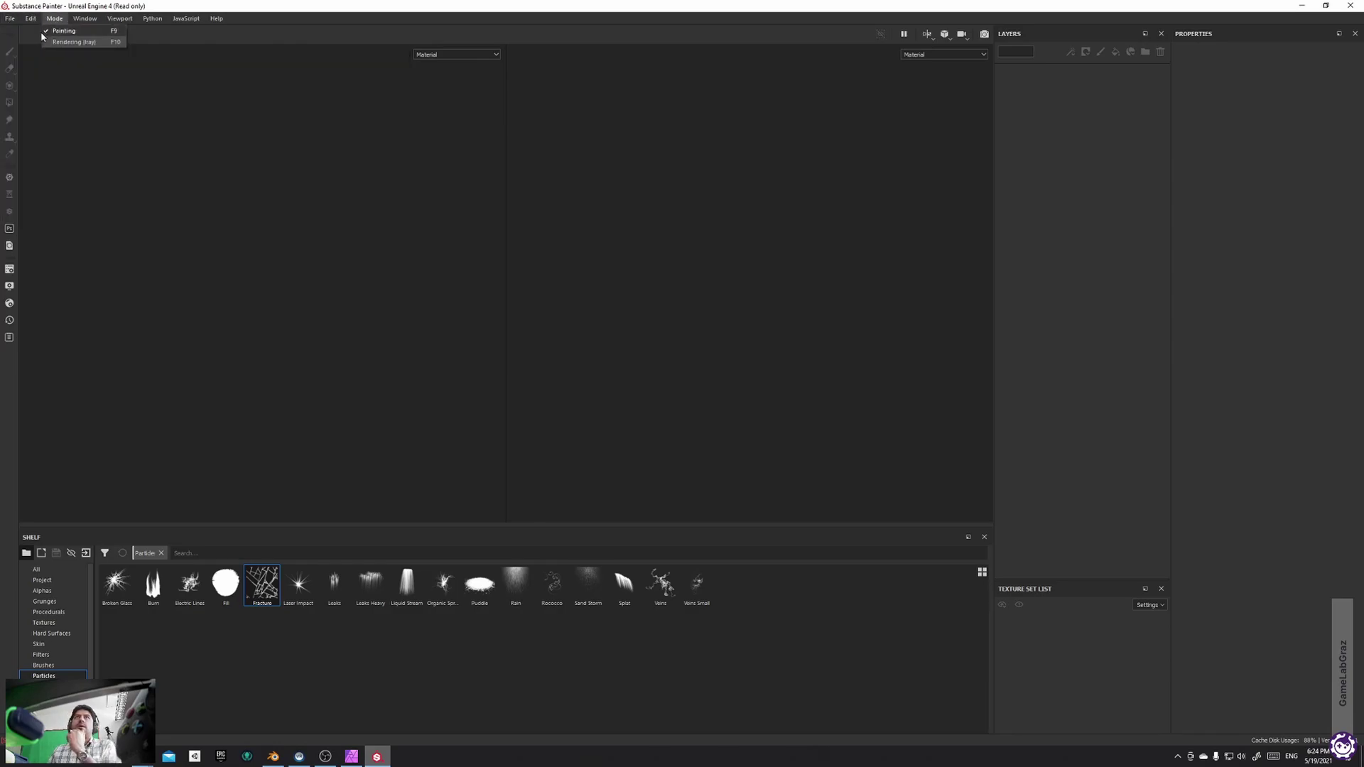
click(16, 31)
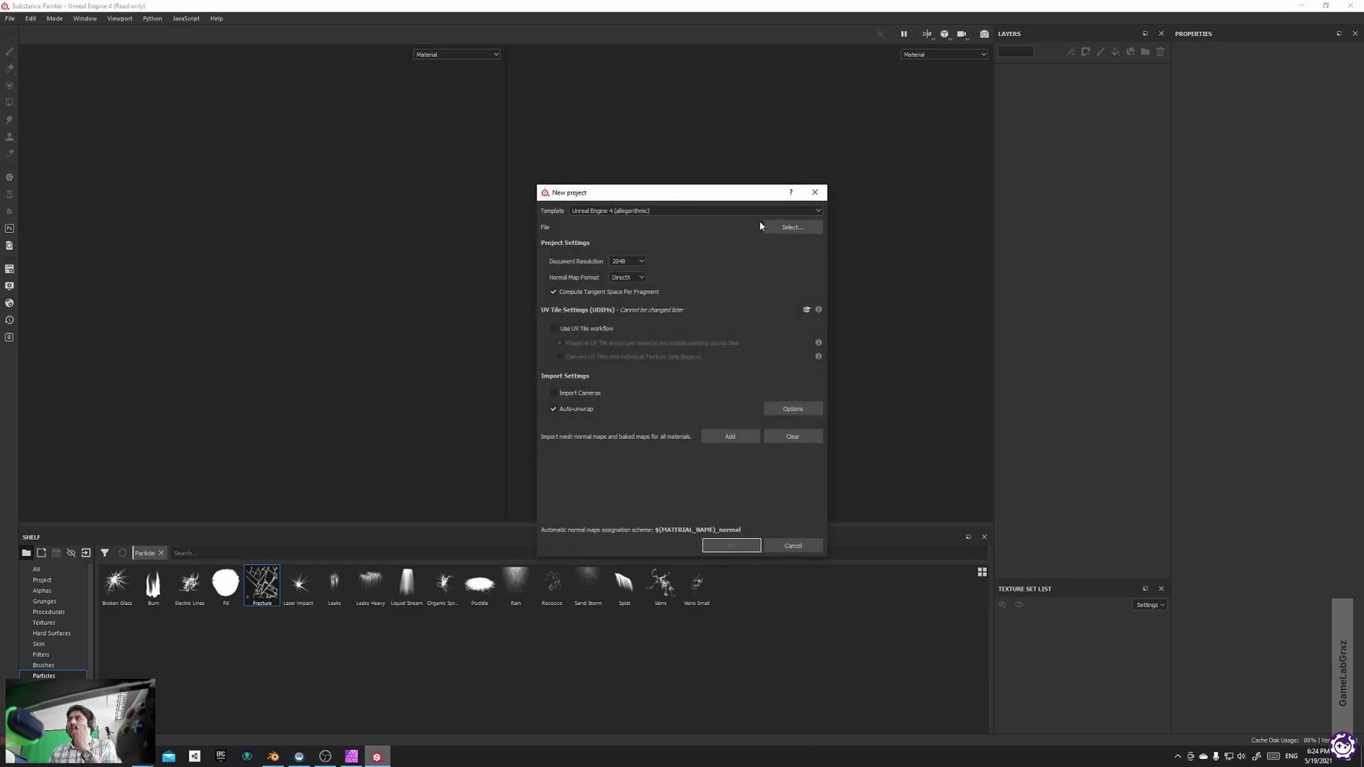
click(788, 228)
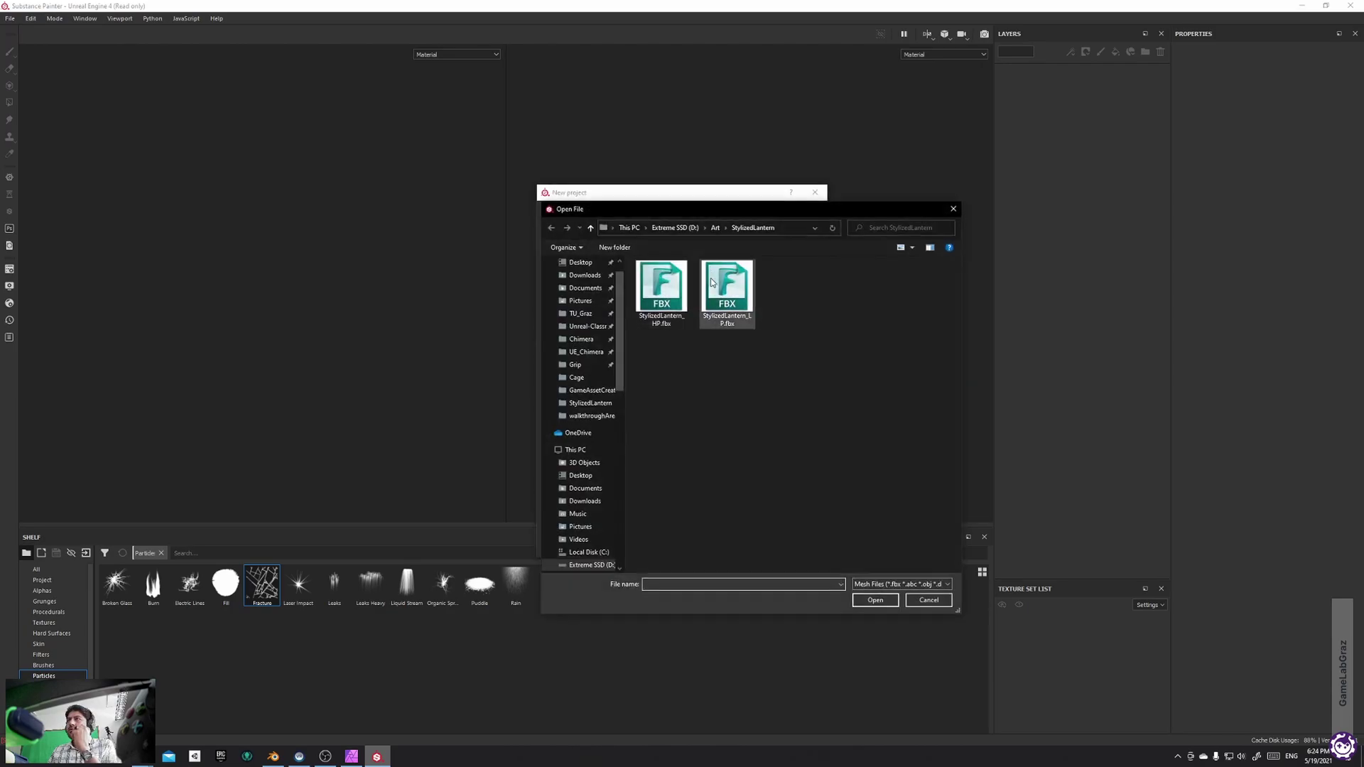
double_click(711, 286)
click(733, 546)
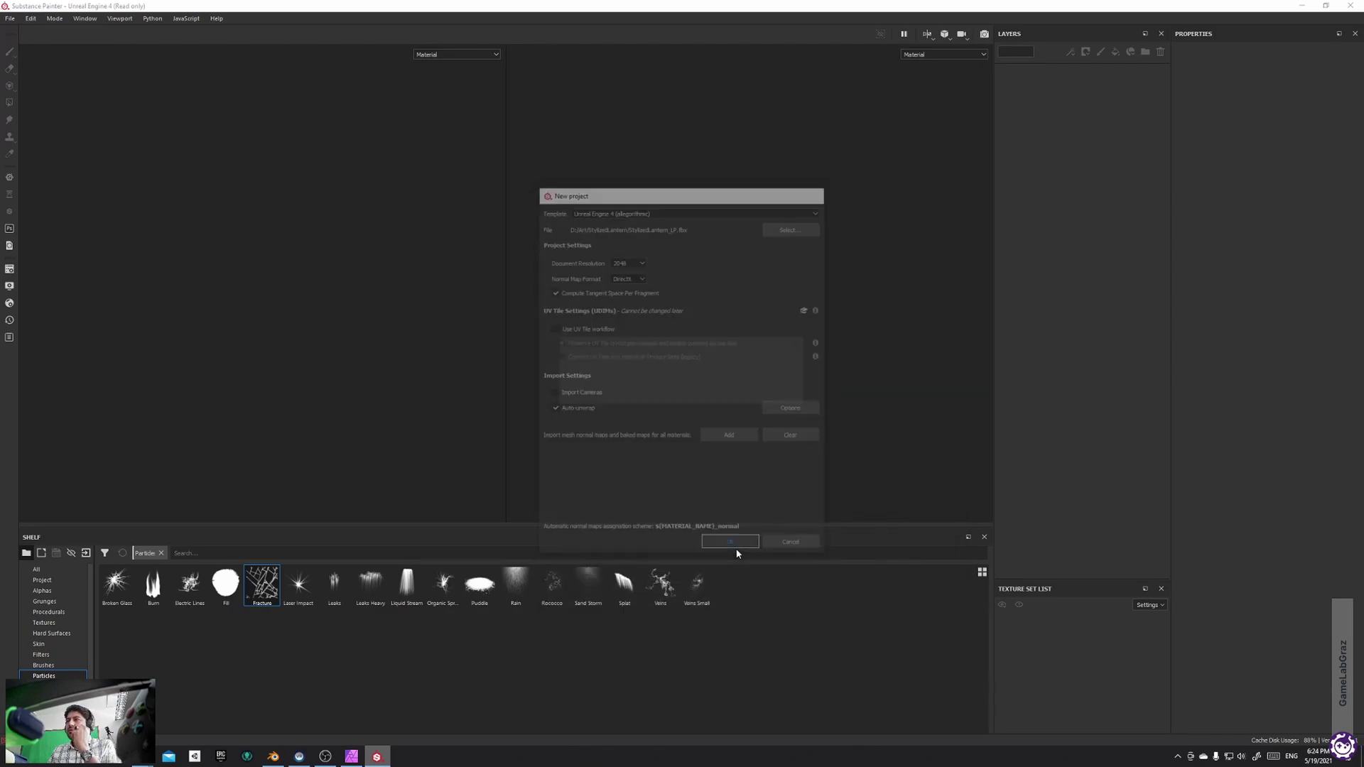
click(648, 392)
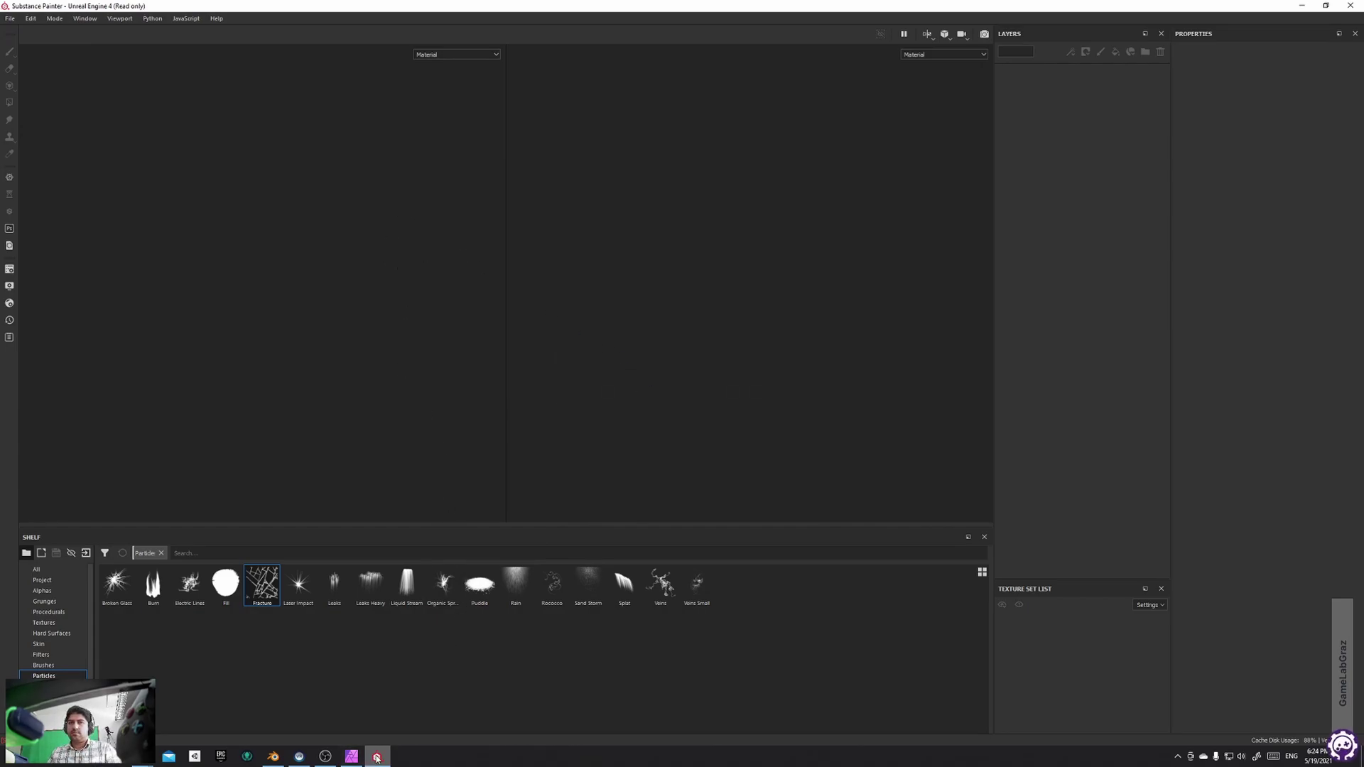
Switch to Blender, save StylizedLantern.blend and restart the program
click(273, 756)
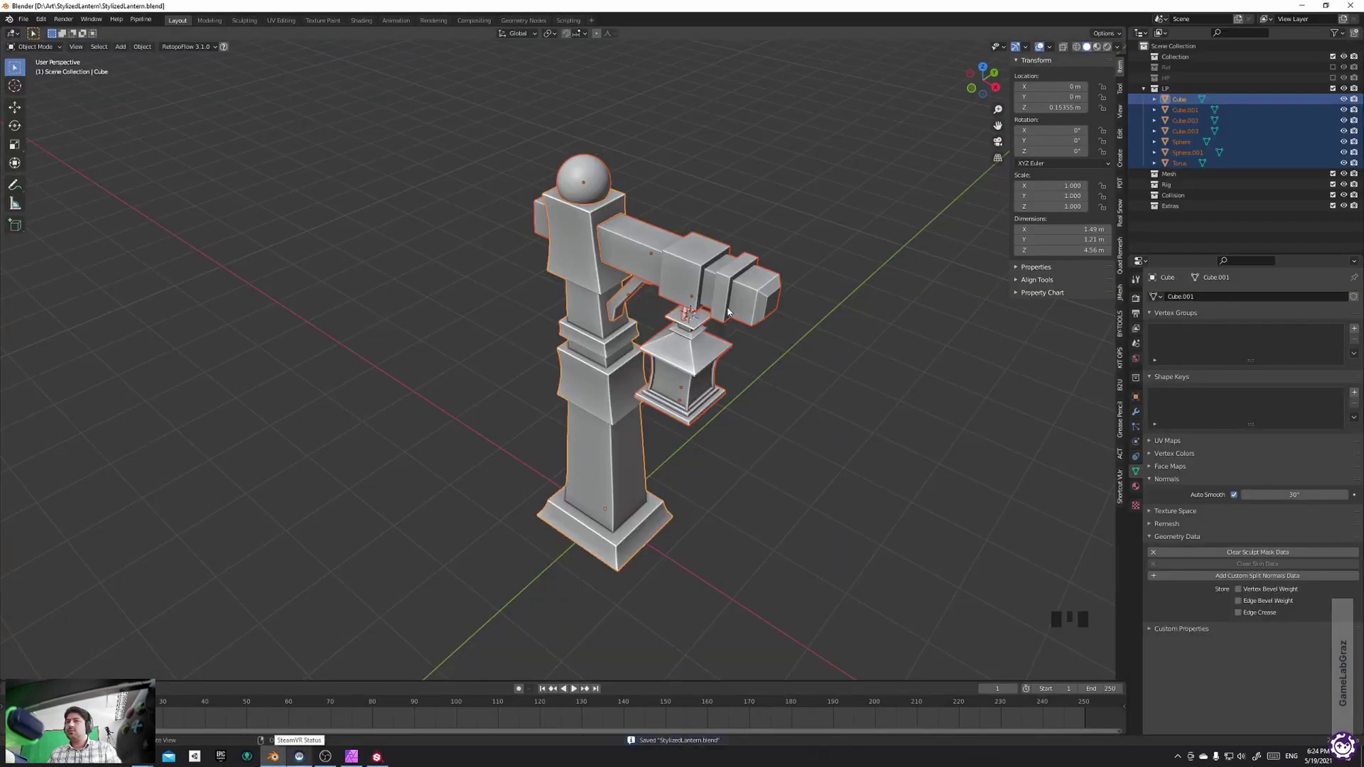
click(1350, 6)
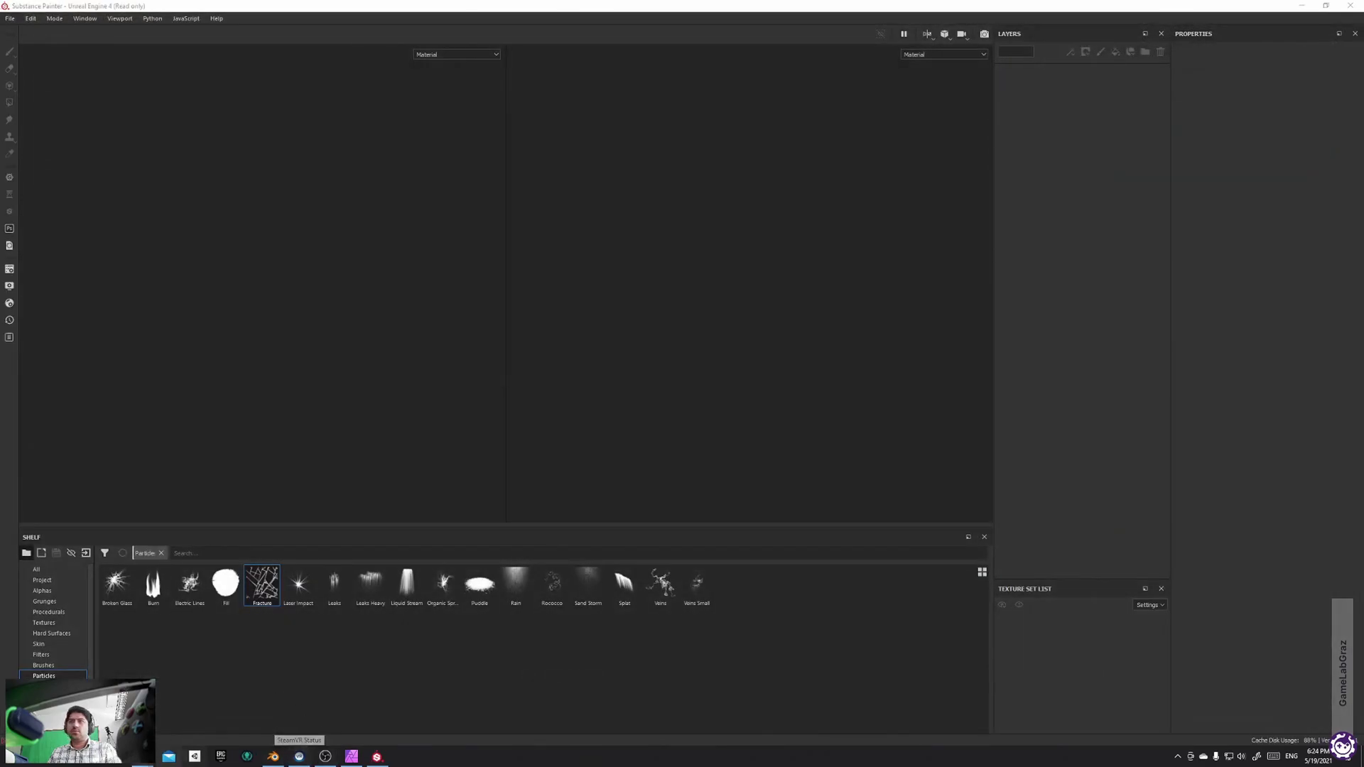
click(13, 756)
click(214, 477)
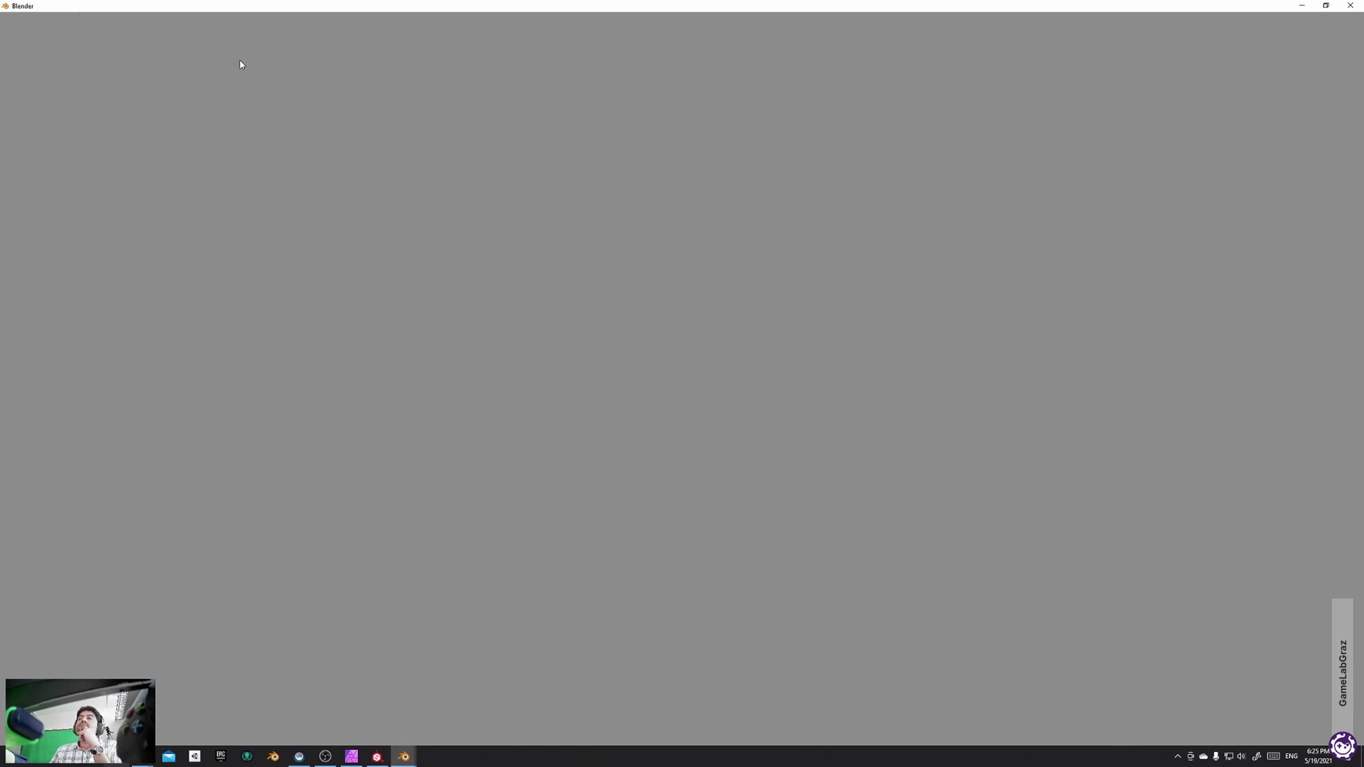
mouse_move(404, 755)
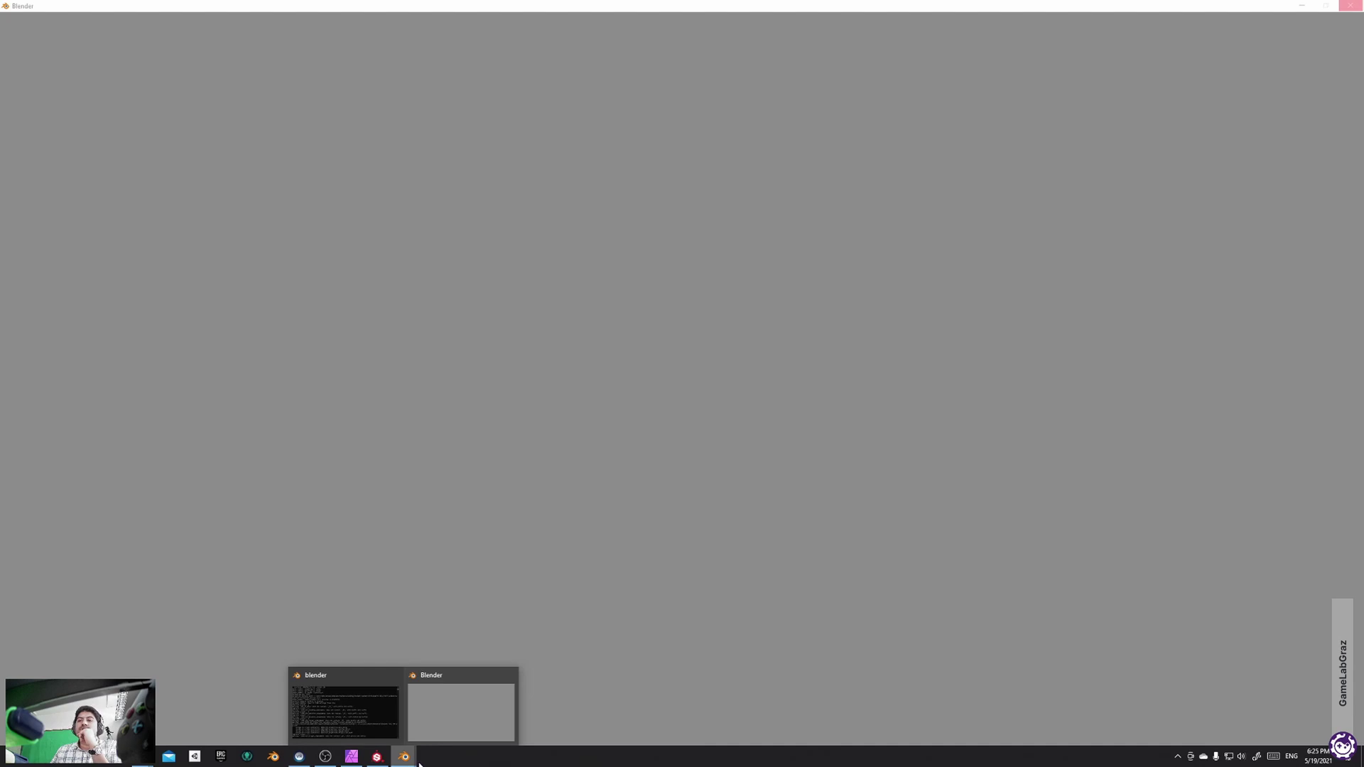
click(440, 728)
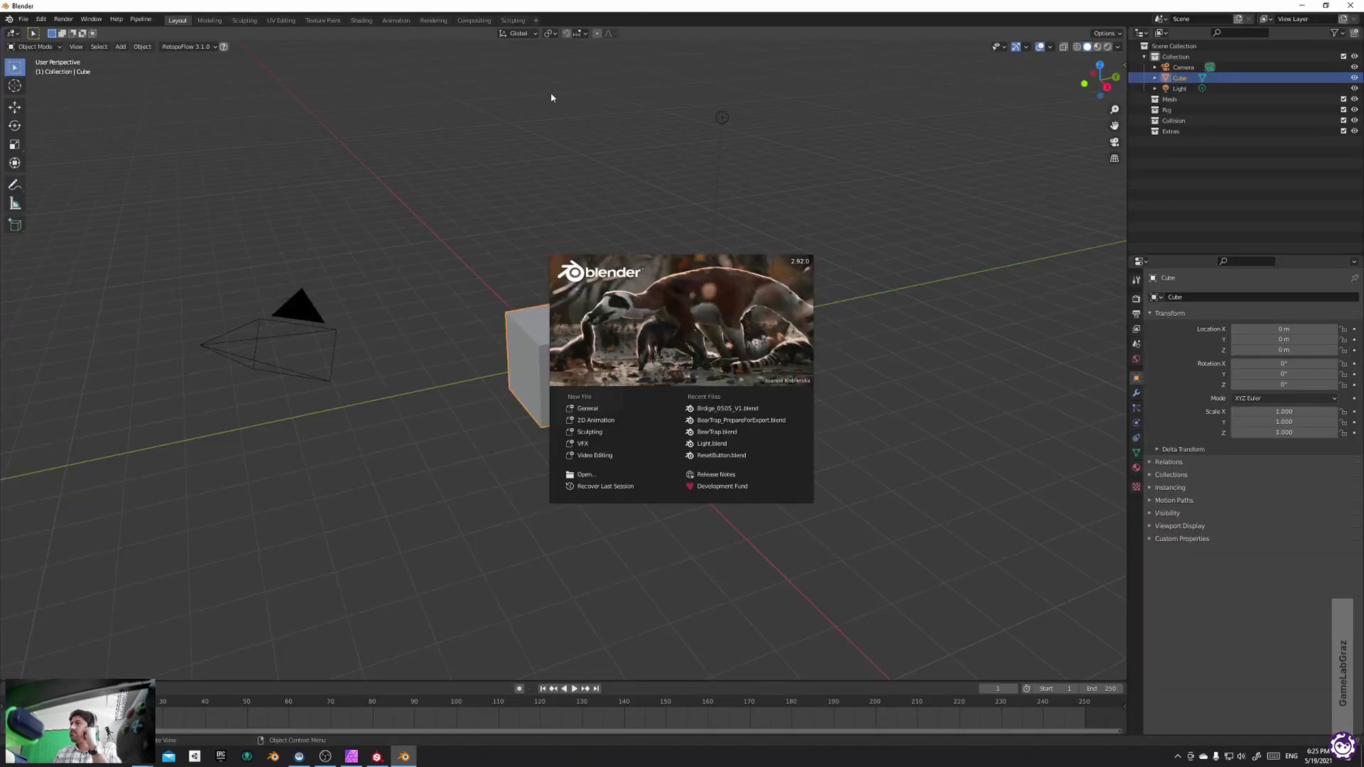
Dismiss the splash screen and delete all default objects from the new scene
click(572, 182)
key(a)
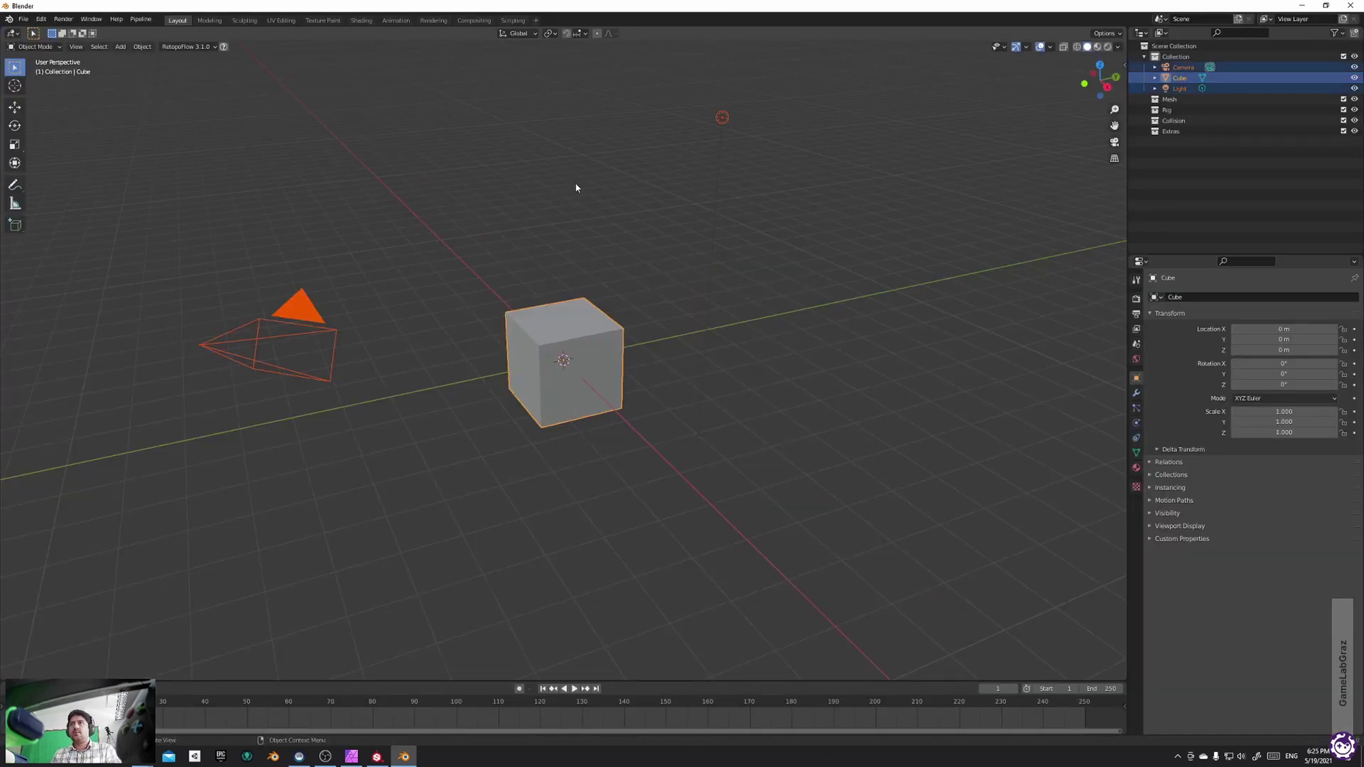
key(Delete)
Open StylizedLantern.blend from the D:\Art\StylizedLantern folder
click(24, 18)
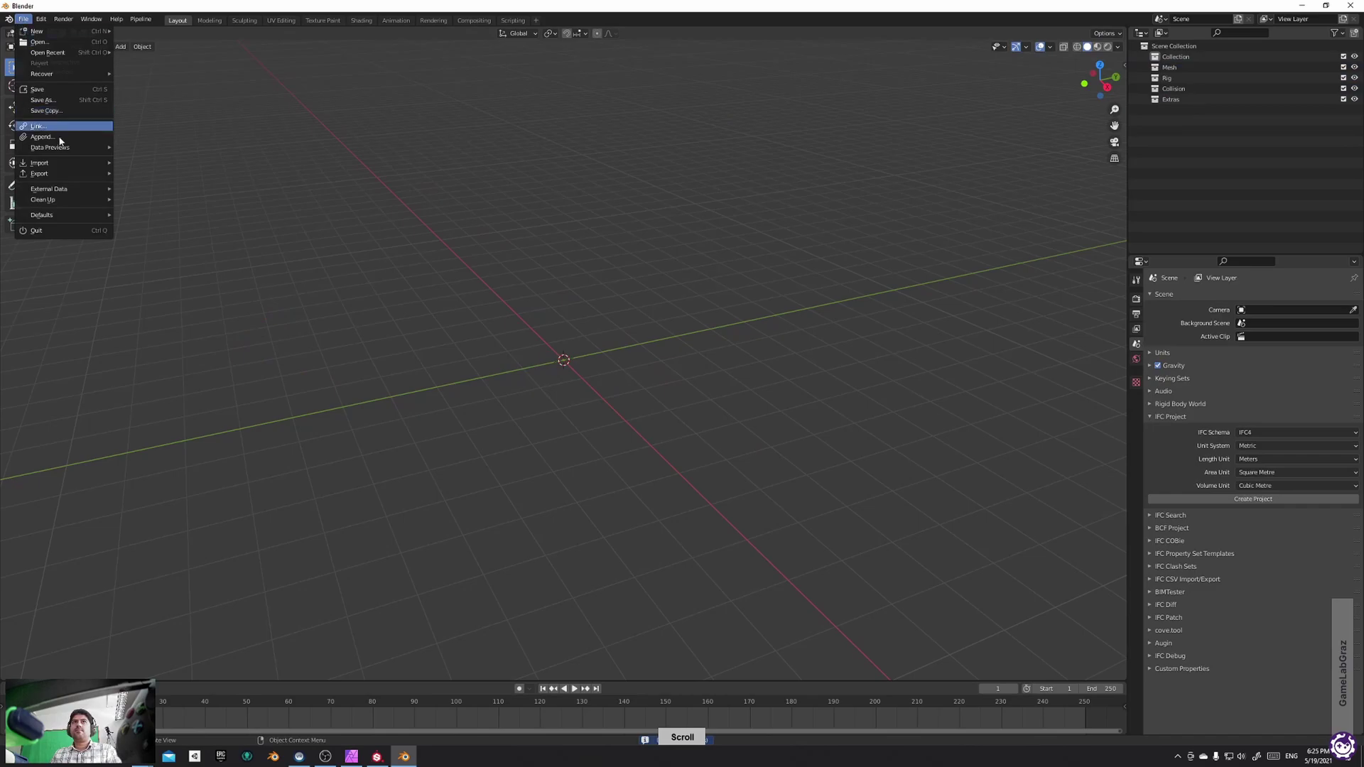
click(46, 42)
click(708, 400)
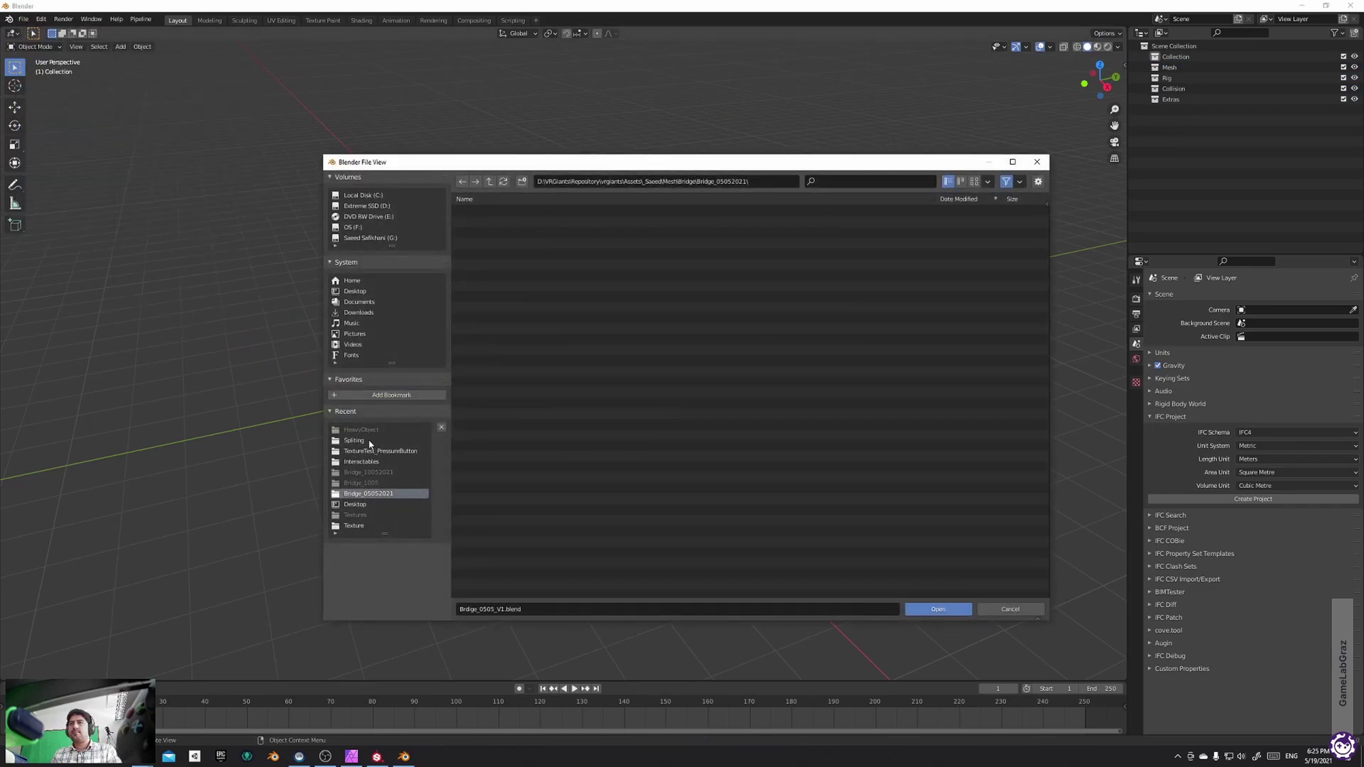
click(372, 207)
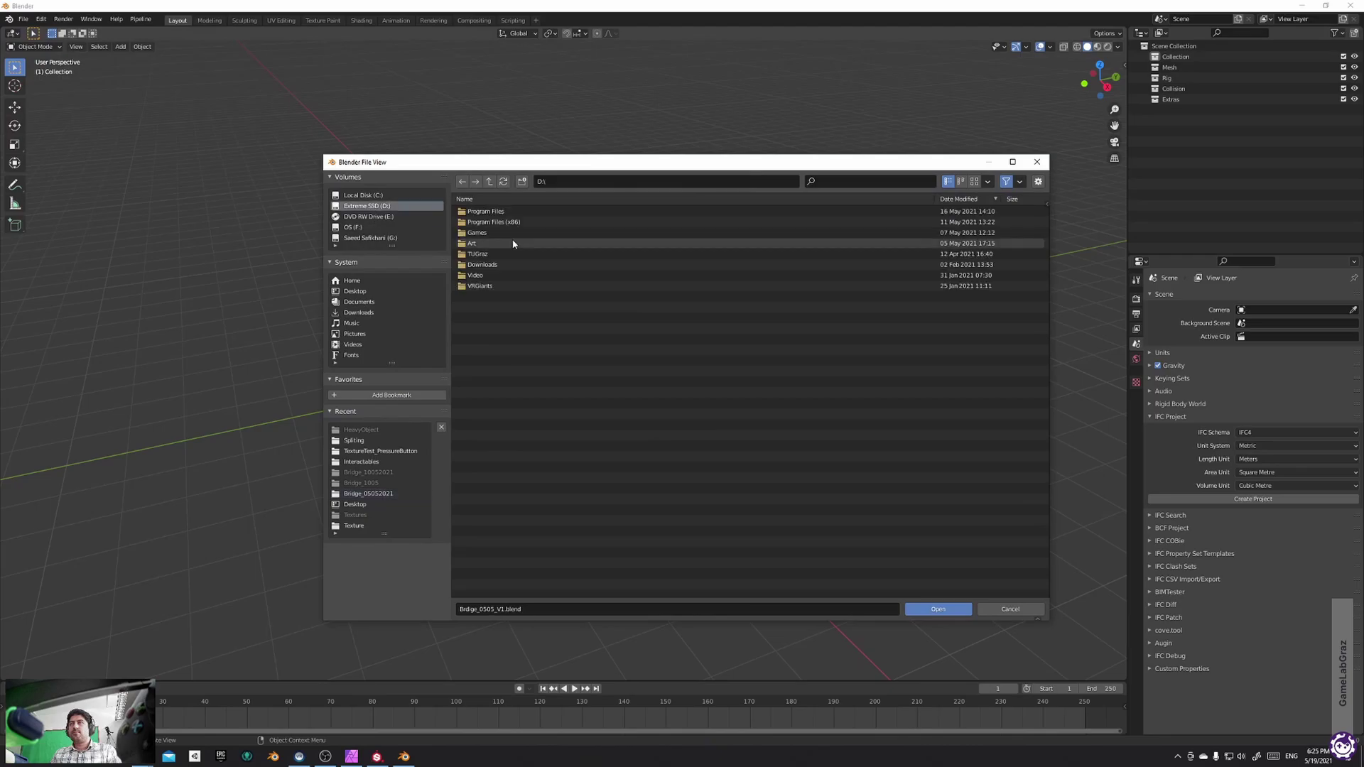
double_click(487, 243)
double_click(485, 212)
double_click(481, 213)
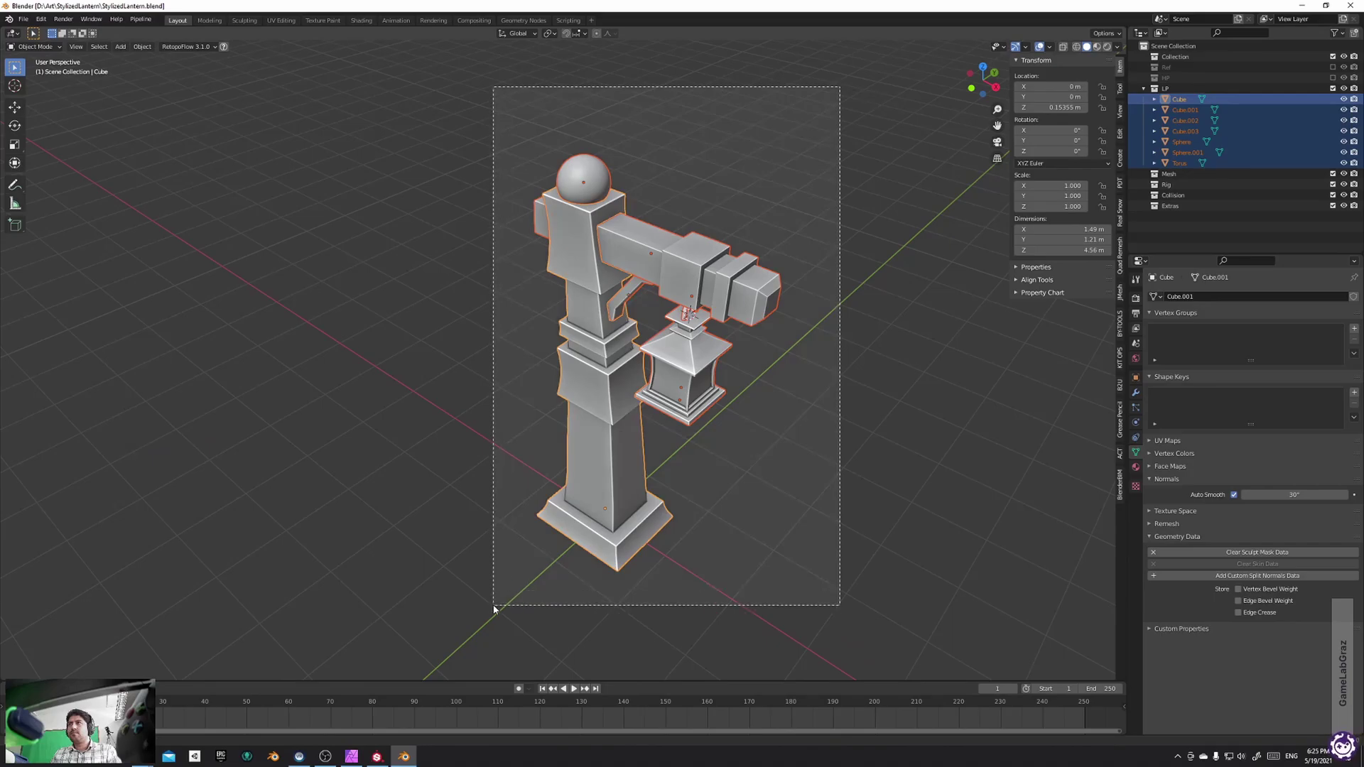
Export only the selected low-poly lantern objects as FBX with Apply Transform enabled, overwriting StylizedLantern_LP.fbx
key(q)
click(714, 464)
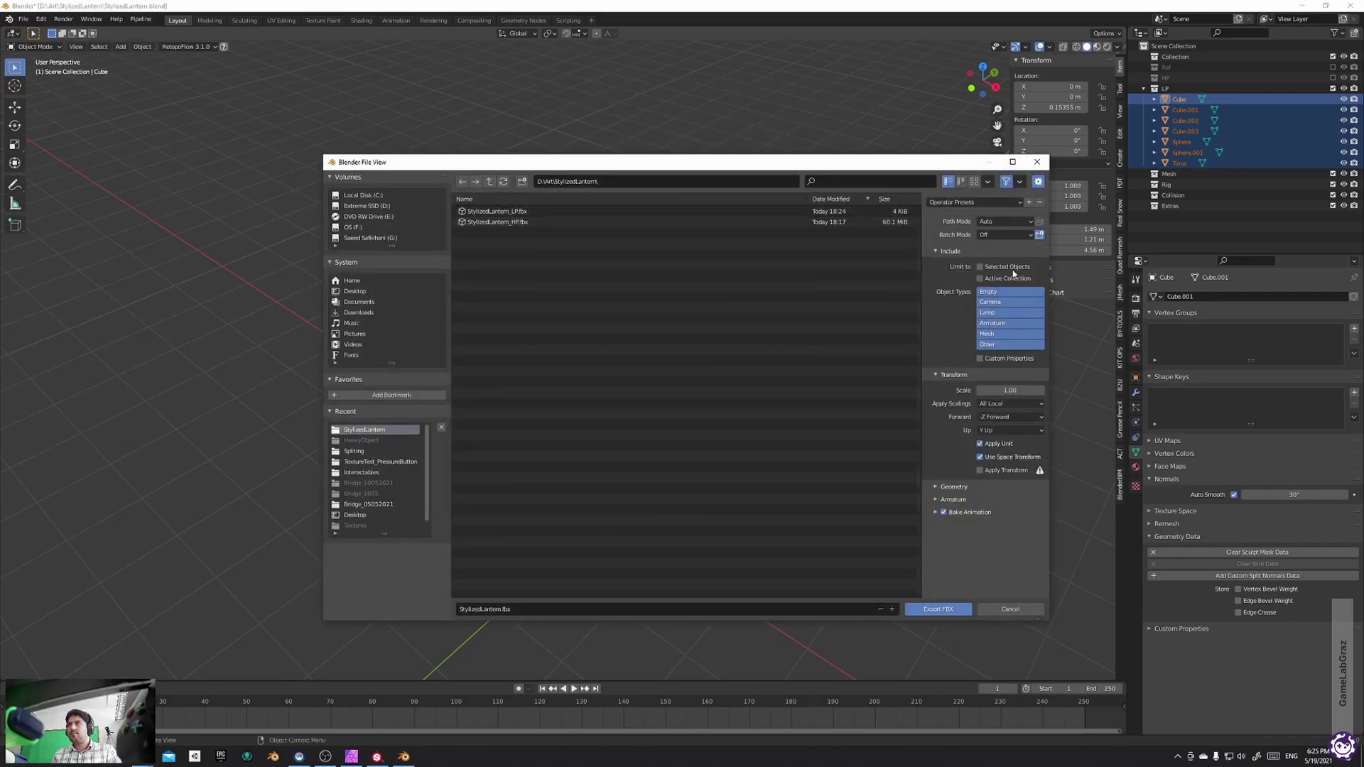
double_click(521, 211)
Switch to Substance Painter and create a new project from StylizedLantern_LP.fbx, discarding the changes to the open project
click(377, 756)
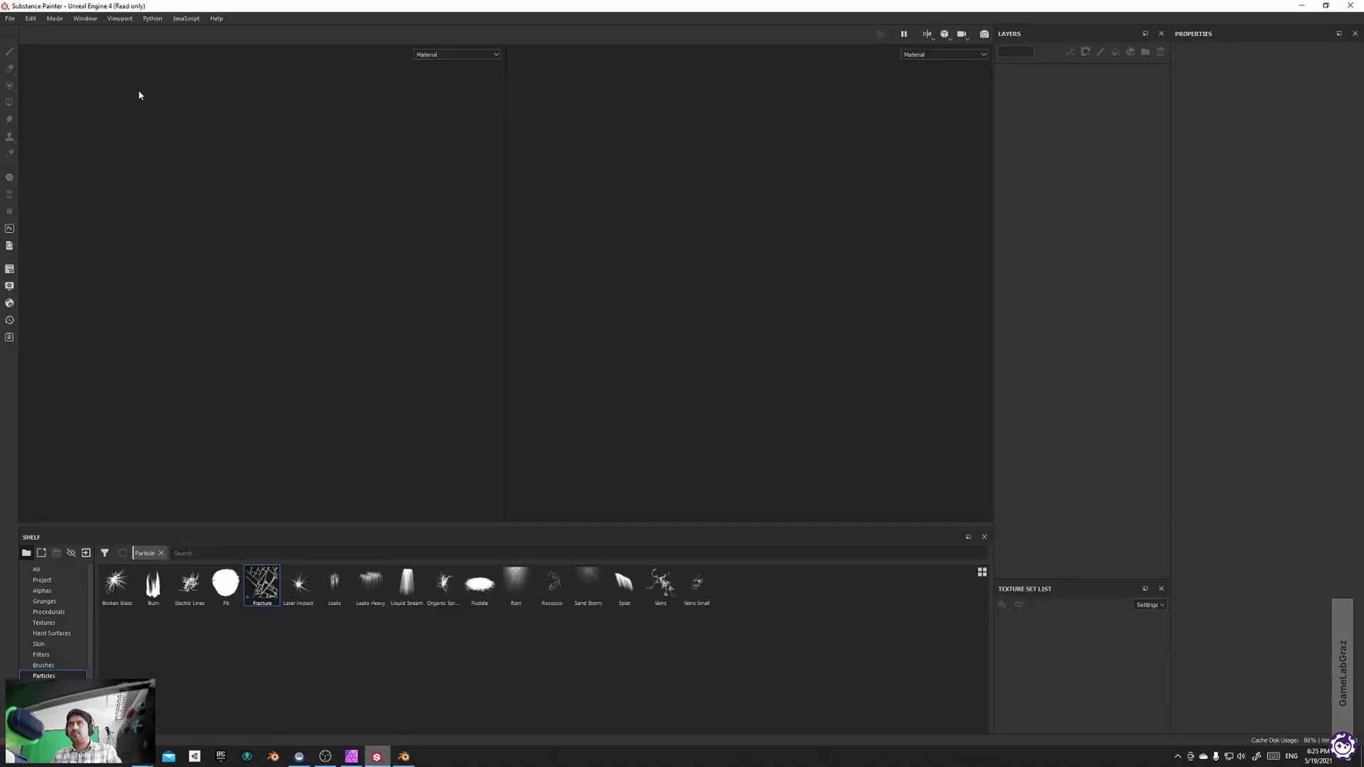
click(11, 18)
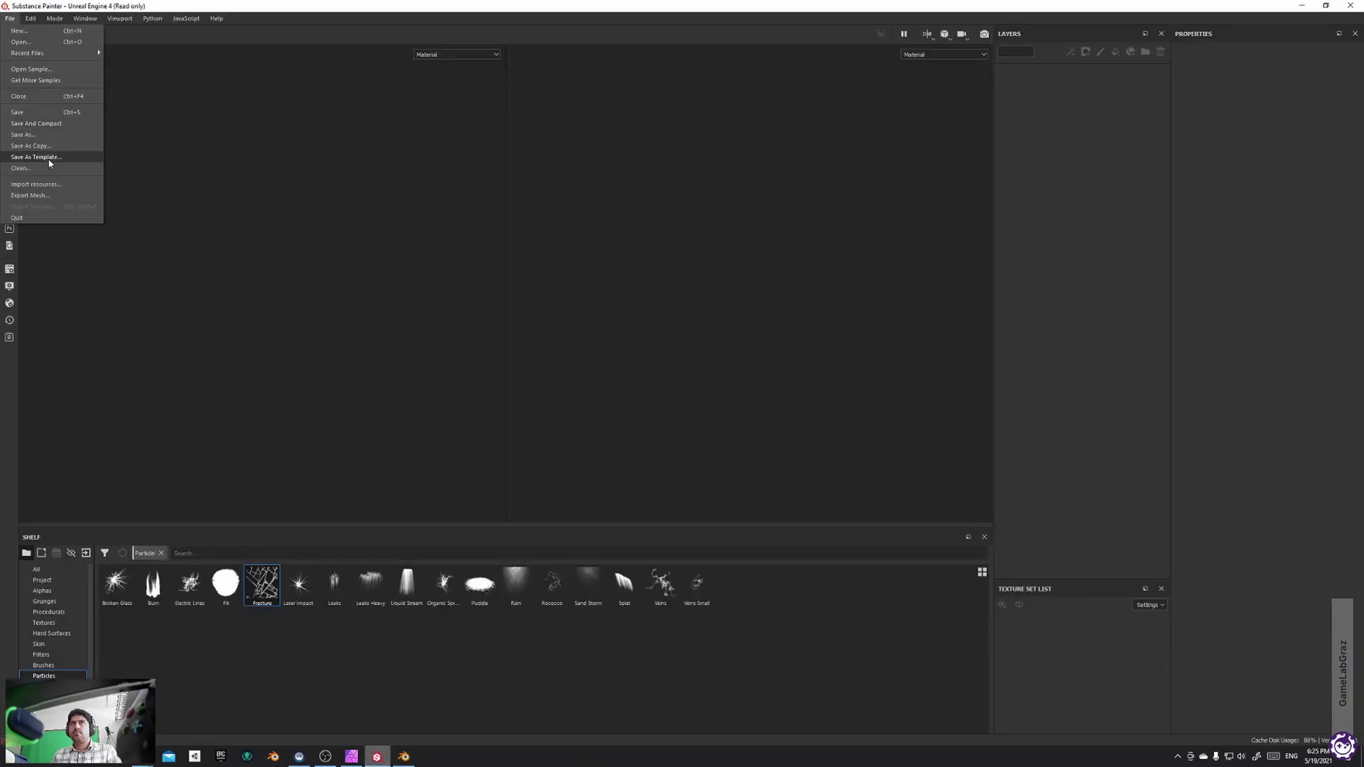
click(21, 31)
click(791, 227)
double_click(727, 292)
click(731, 547)
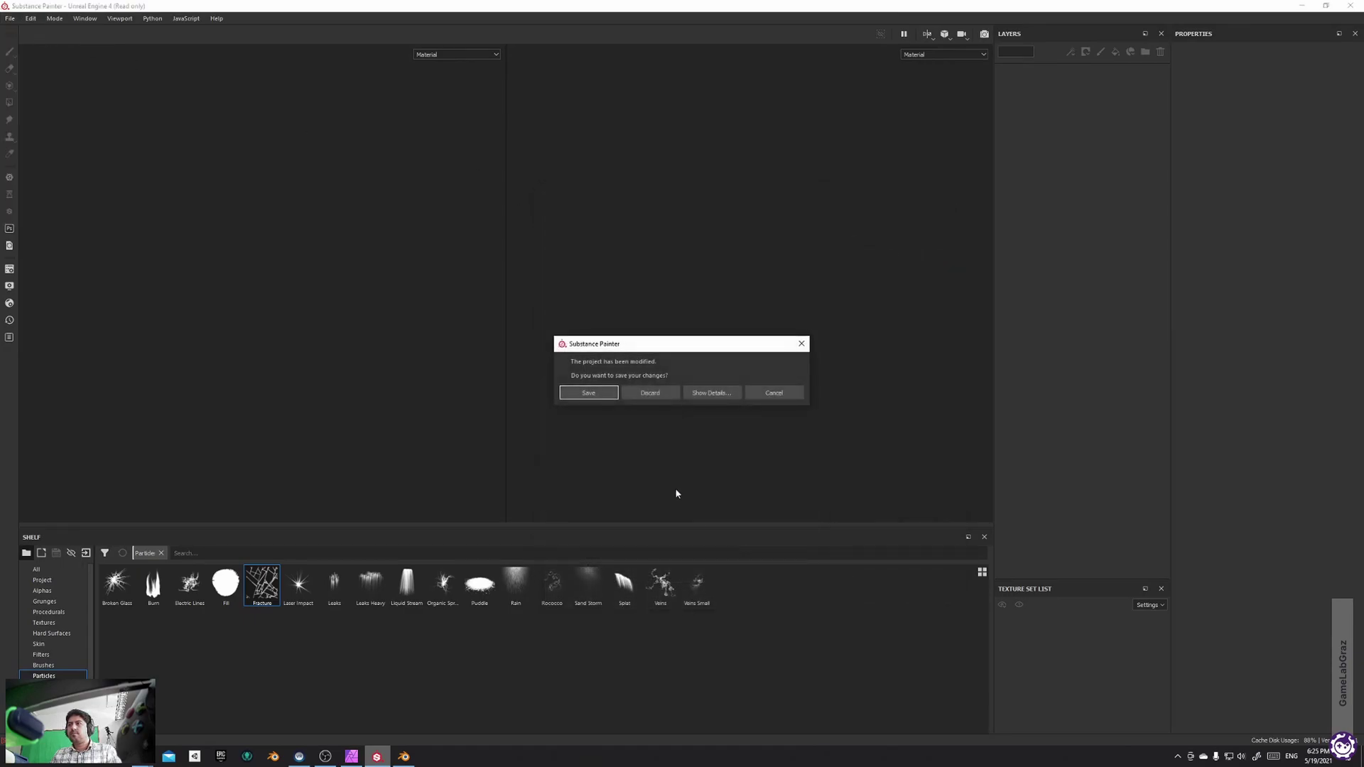
click(650, 392)
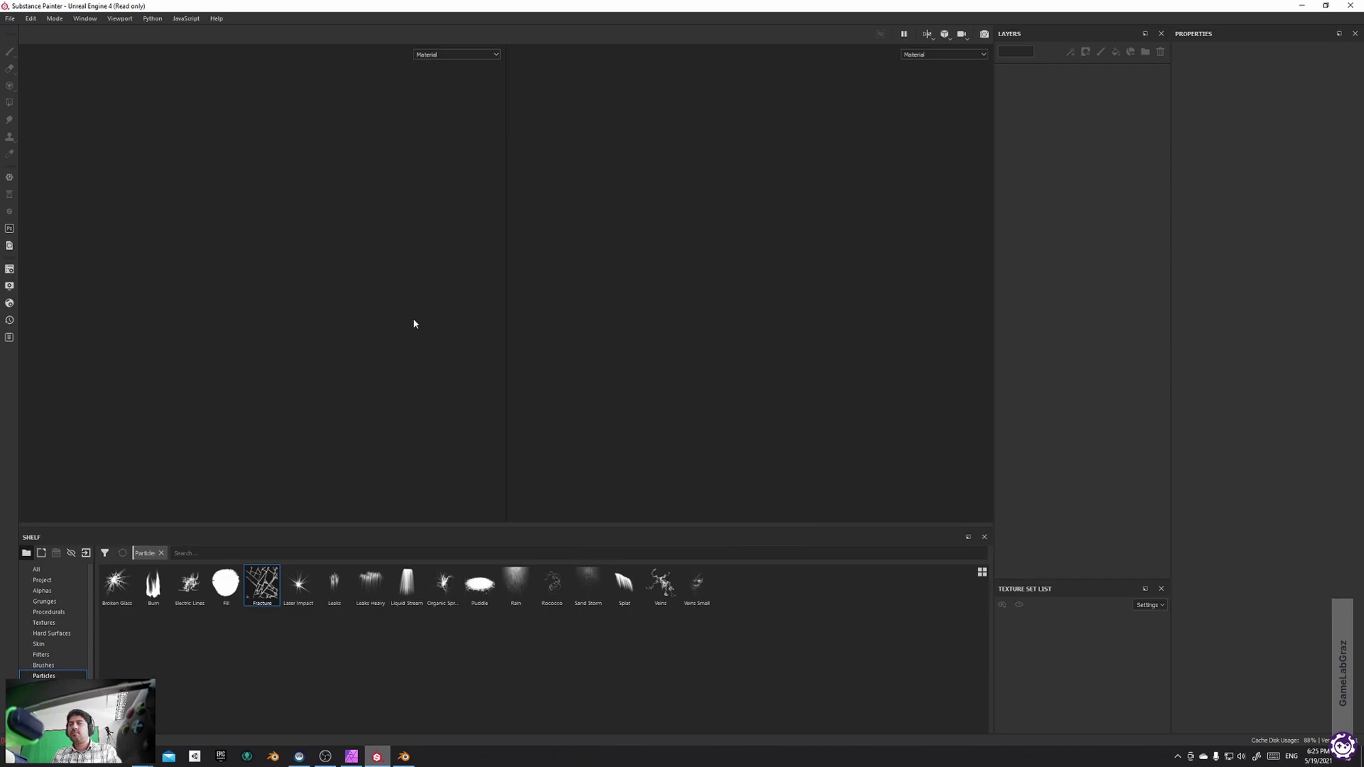
Inspect the imported lantern from several angles and display the shelf's Materials category
alt+drag(448, 237, 354, 239)
scroll(813, 173, down, 5)
alt+middle_drag(813, 171, 686, 311)
mouse_move(409, 241)
alt+mouse_down()
mouse_move(389, 204)
mouse_move(425, 206)
mouse_move(405, 262)
mouse_move(395, 253)
alt+mouse_up()
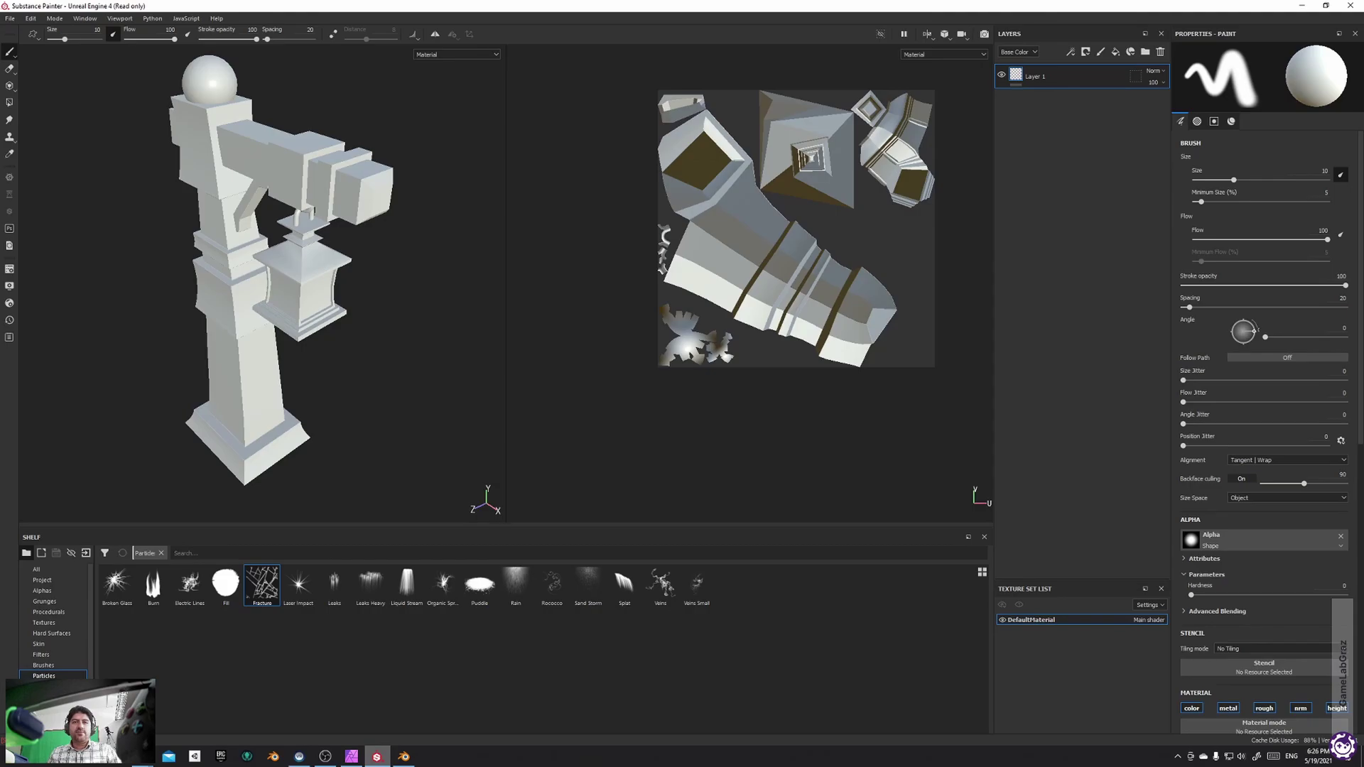
click(47, 697)
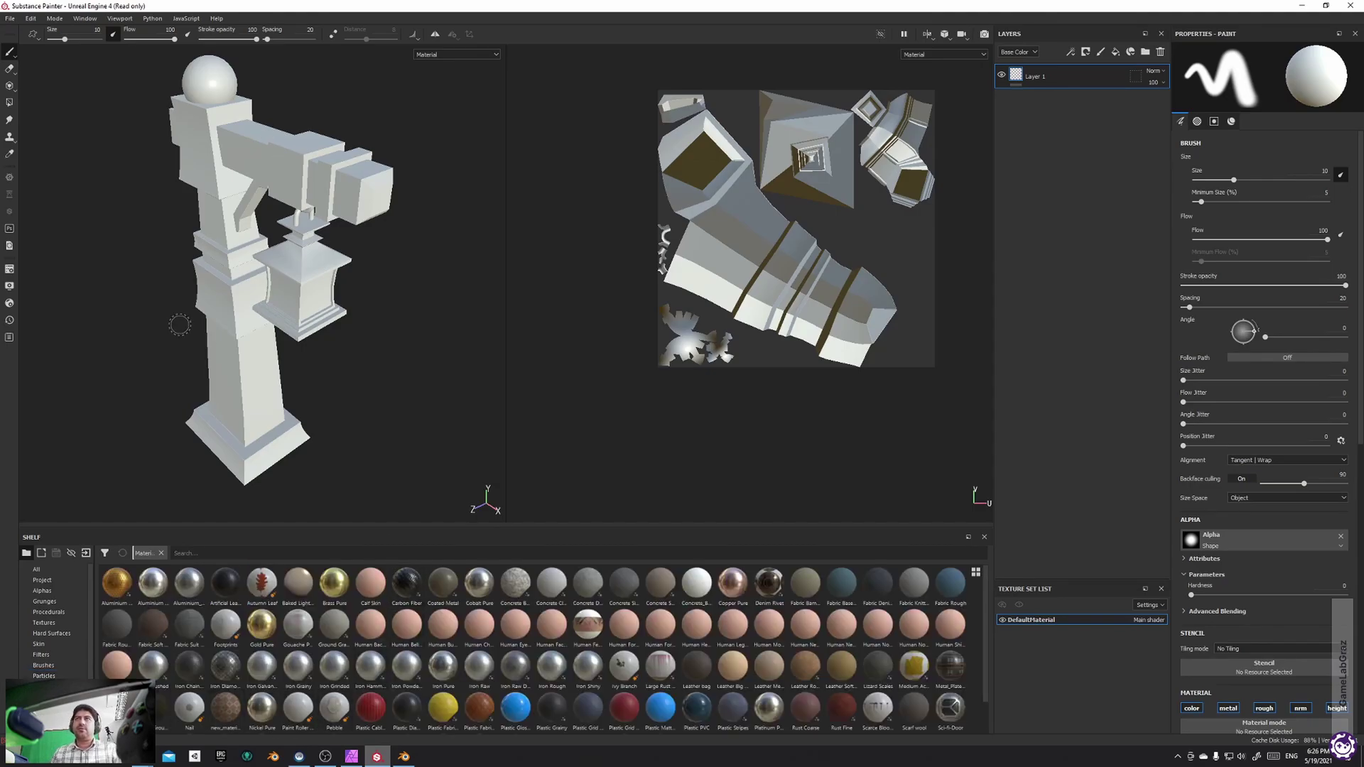
alt+drag(334, 344, 358, 283)
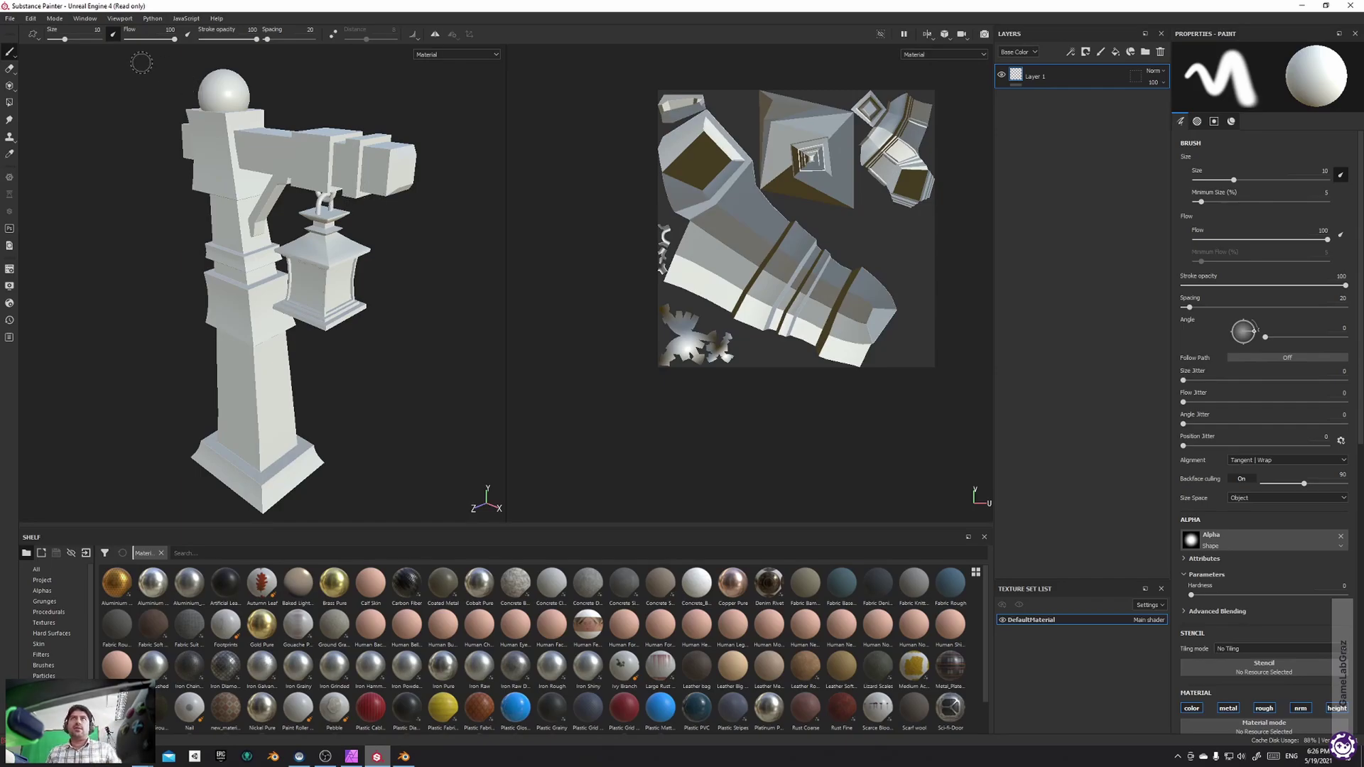
Open the mesh map baking settings and review the available maps
click(32, 19)
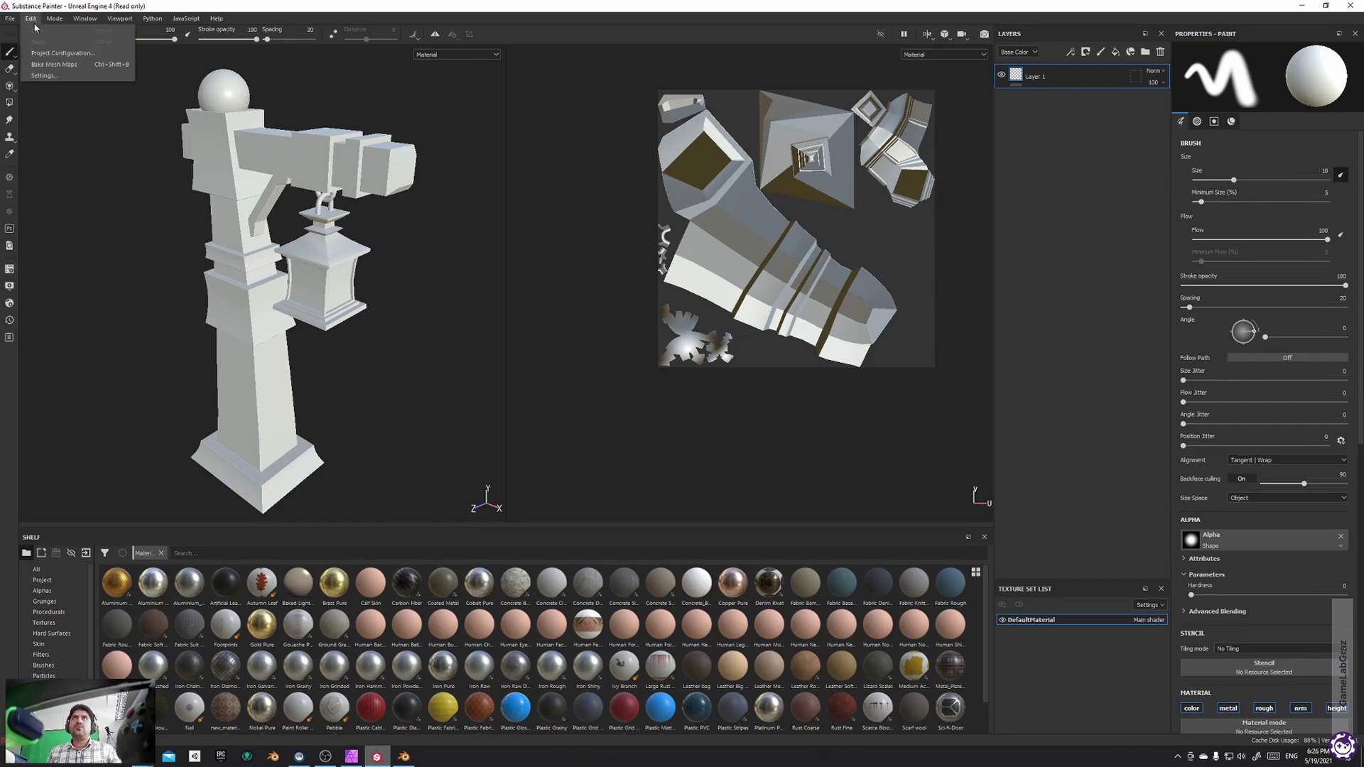
click(60, 66)
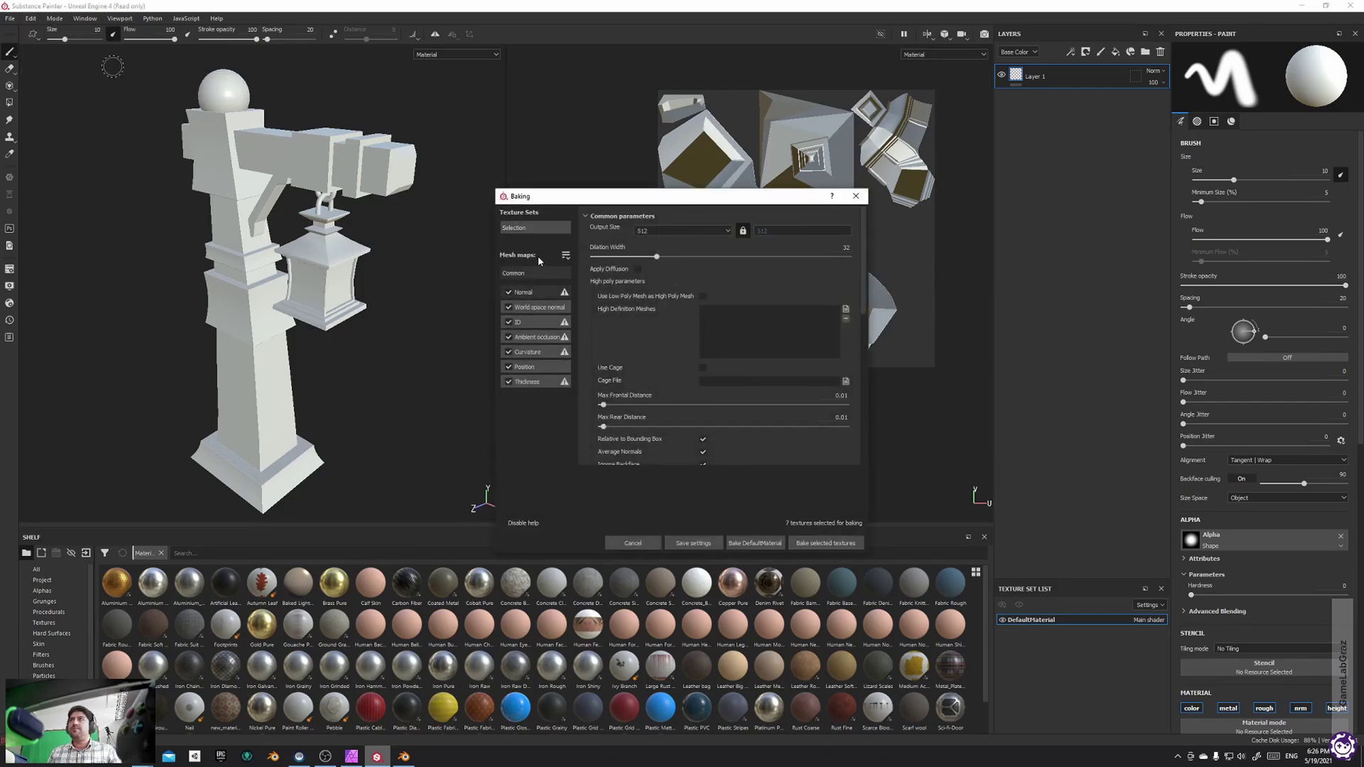
drag(618, 200, 751, 63)
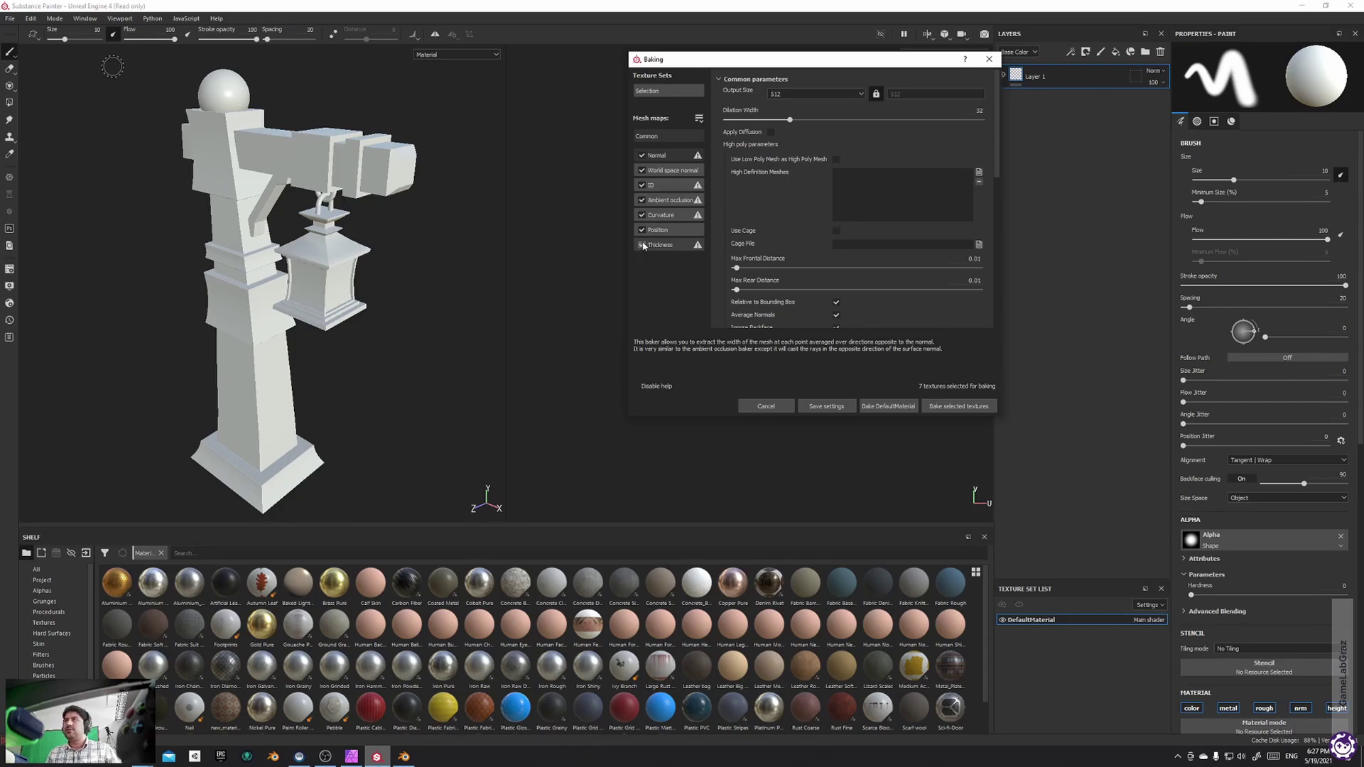
Switch to Blender and select the glass pane faces on two adjacent sides of the hanging lantern in Edit Mode
click(404, 755)
middle_drag(737, 372, 702, 316)
scroll(693, 318, up, 5)
click(681, 319)
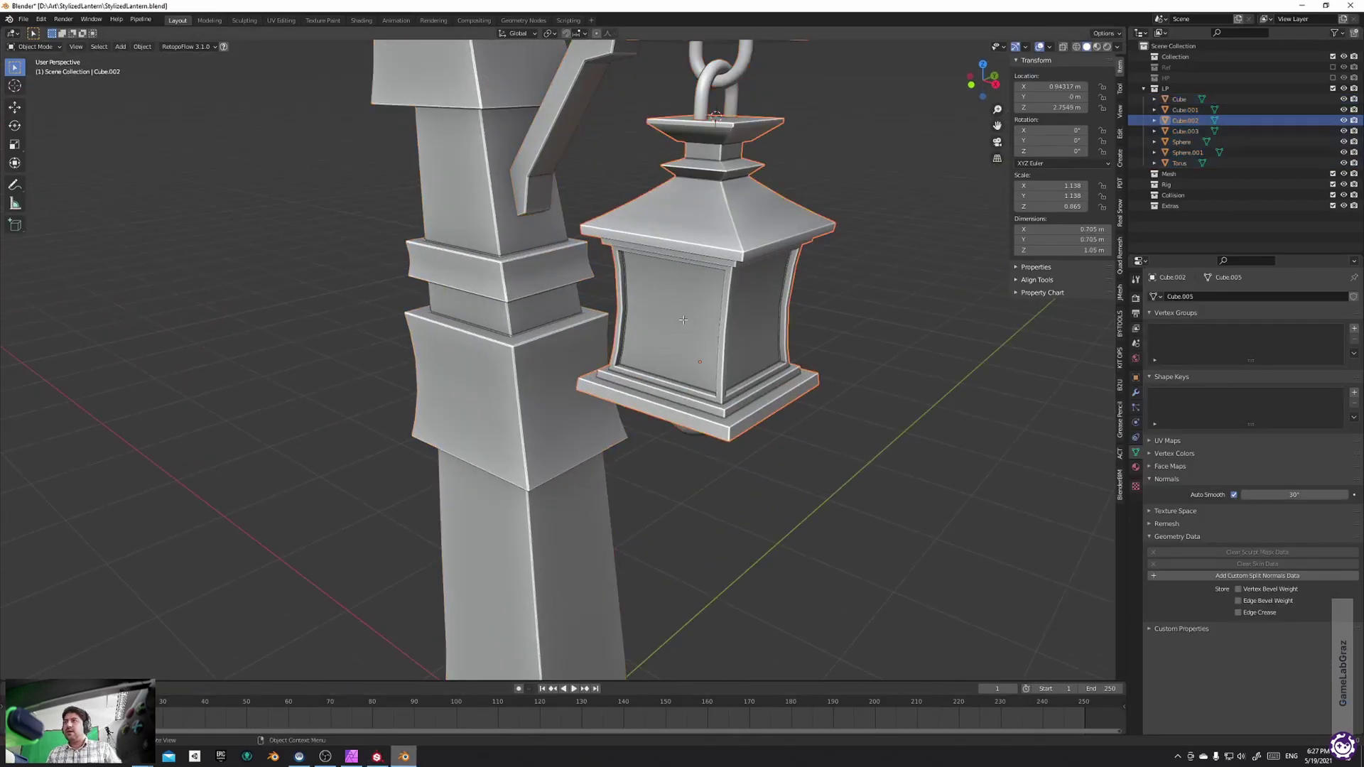
key(Tab)
key(3)
click(675, 271)
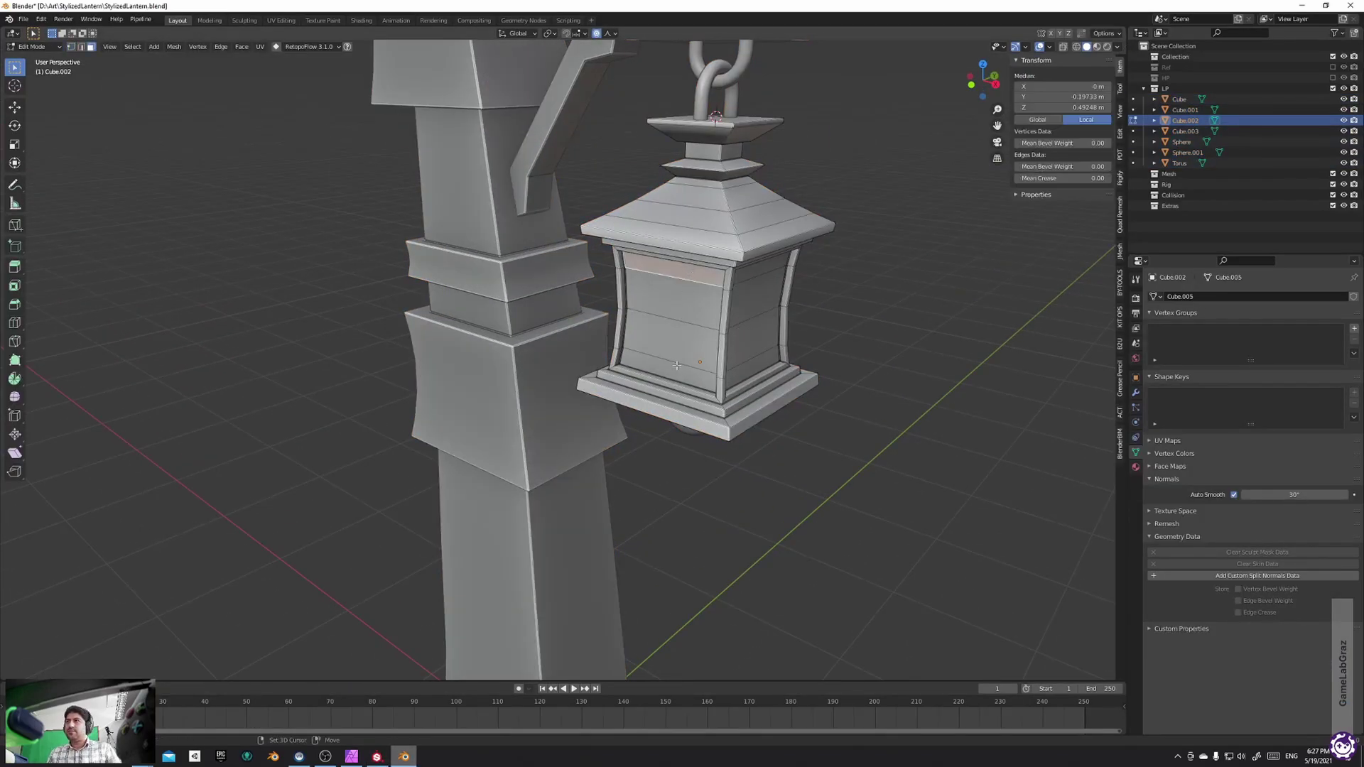
shift+click(676, 366)
ctrl+click(694, 316)
middle_drag(694, 316, 594, 303)
shift+click(596, 277)
ctrl+click(596, 391)
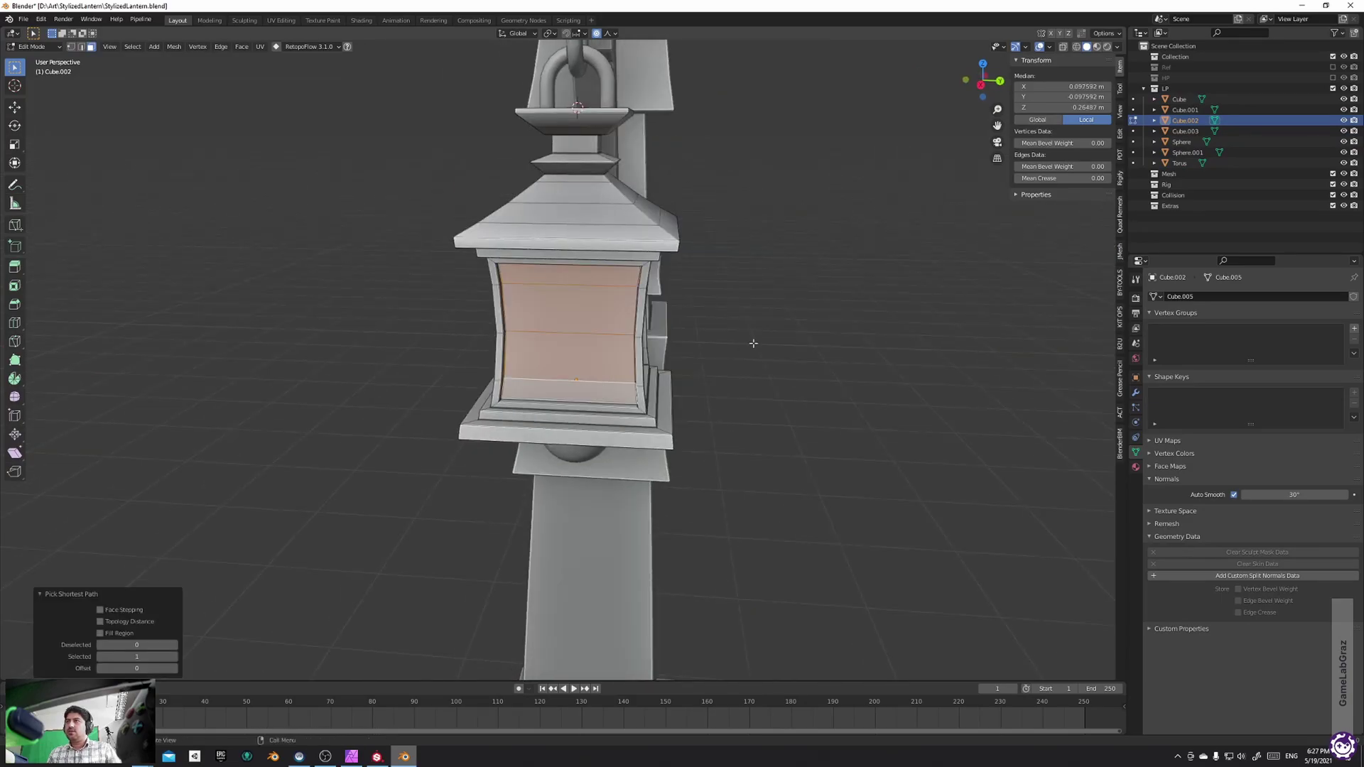
Add the pane faces on the lantern's other two sides to the selection
middle_drag(743, 344, 473, 257)
shift+click(473, 256)
ctrl+click(463, 360)
middle_drag(463, 356, 740, 346)
shift+click(561, 228)
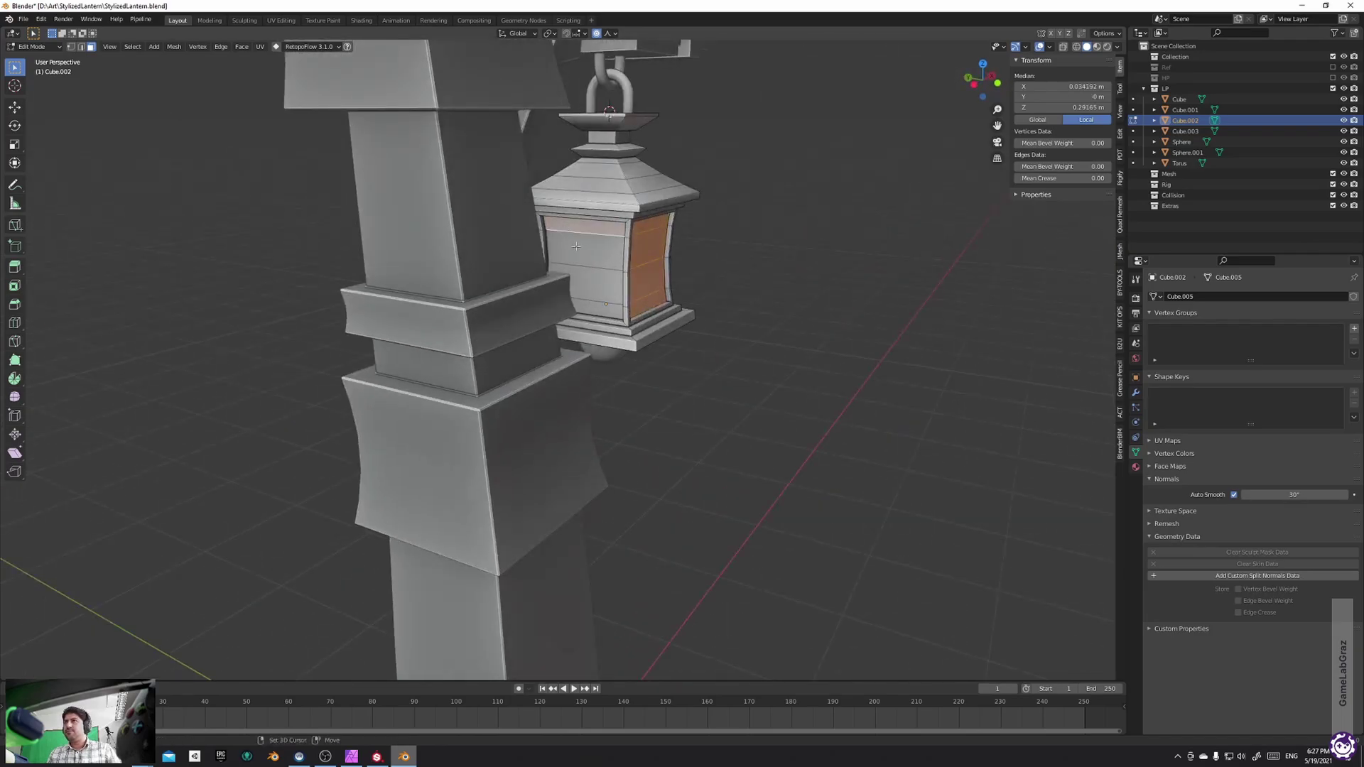
ctrl+click(595, 306)
middle_drag(799, 302, 638, 303)
Fill the selected pane faces with an orange vertex color in Vertex Paint using face masking, and return to Object Mode
key(ctrl+Tab)
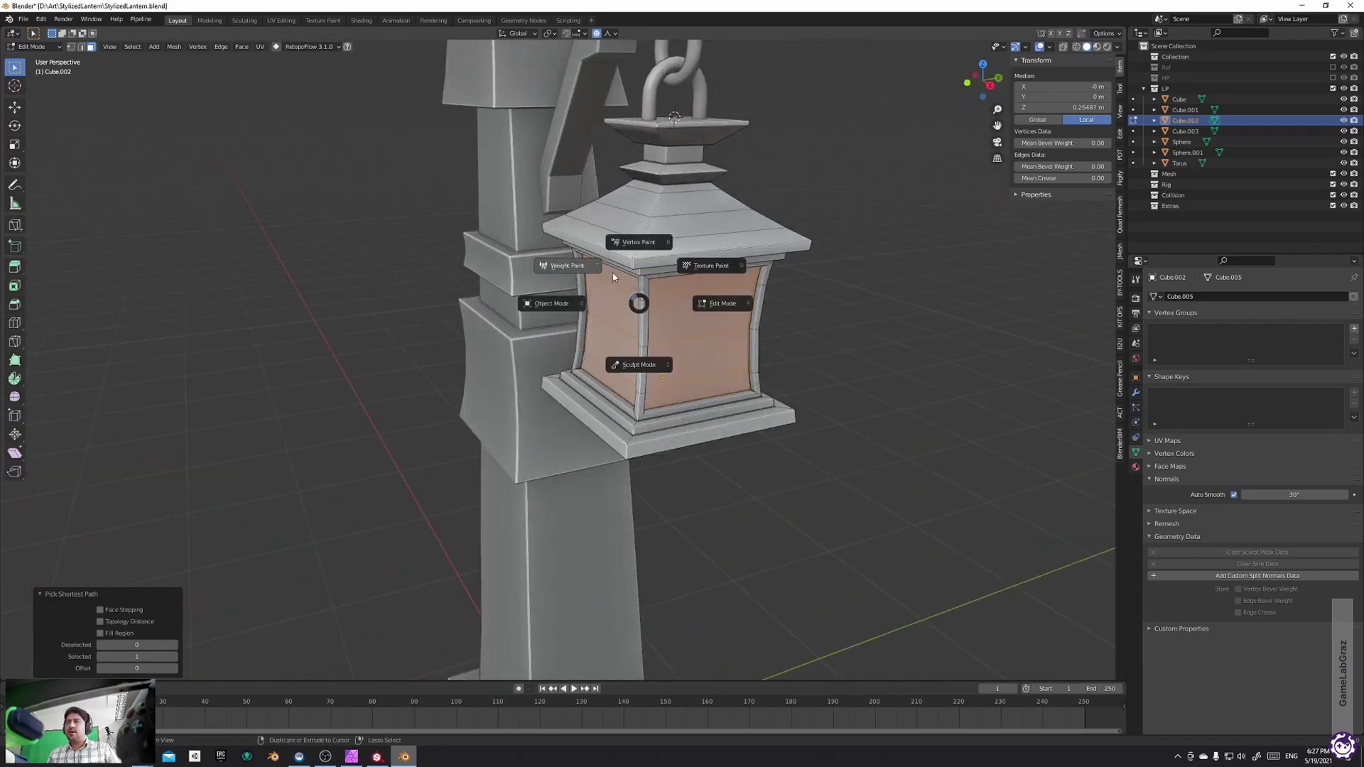
click(630, 245)
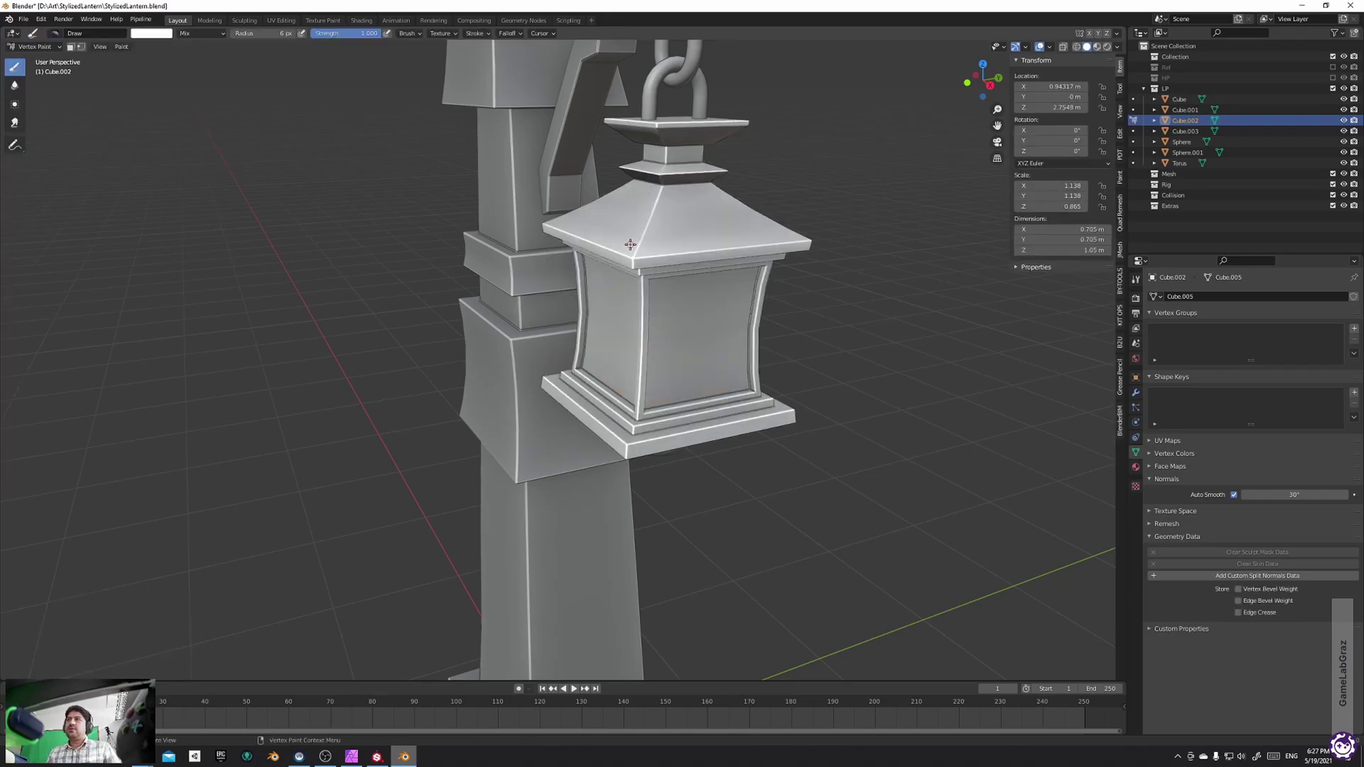
click(152, 34)
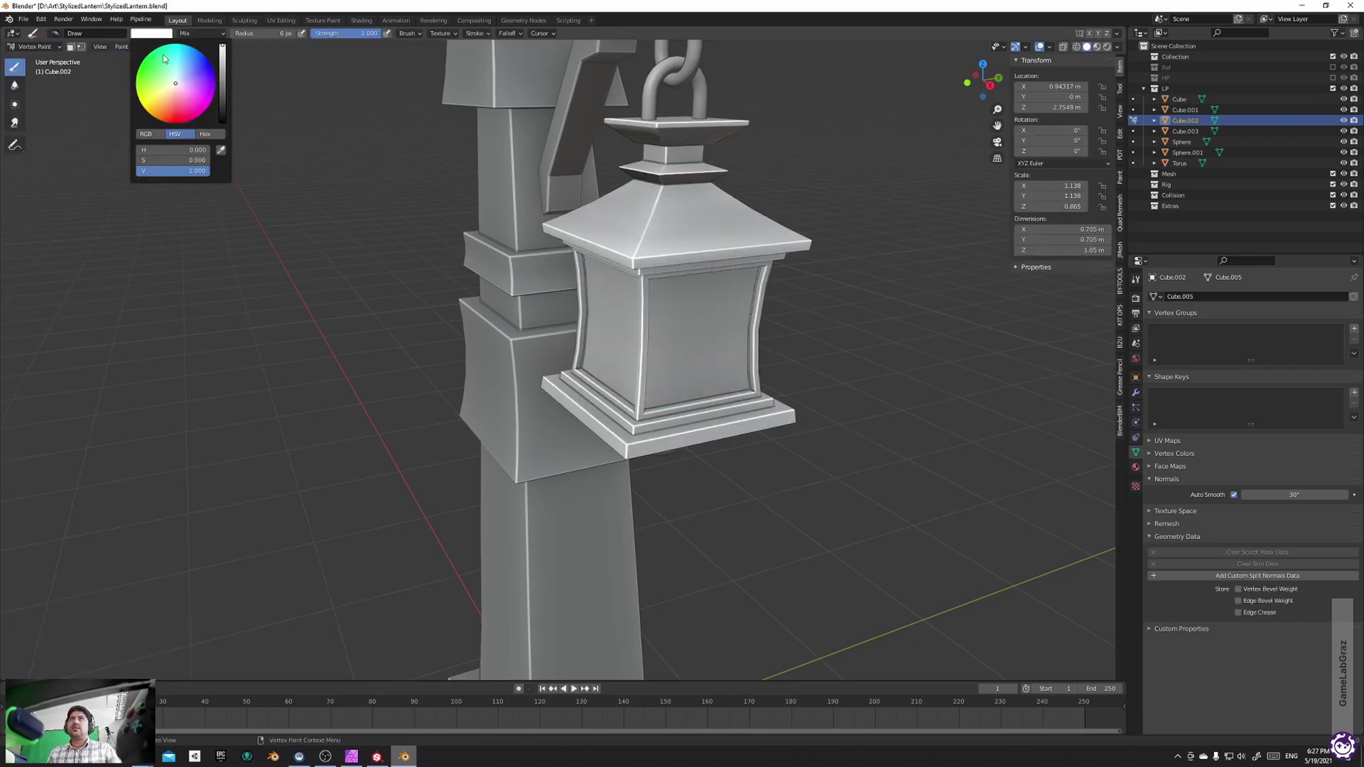
drag(177, 87, 155, 110)
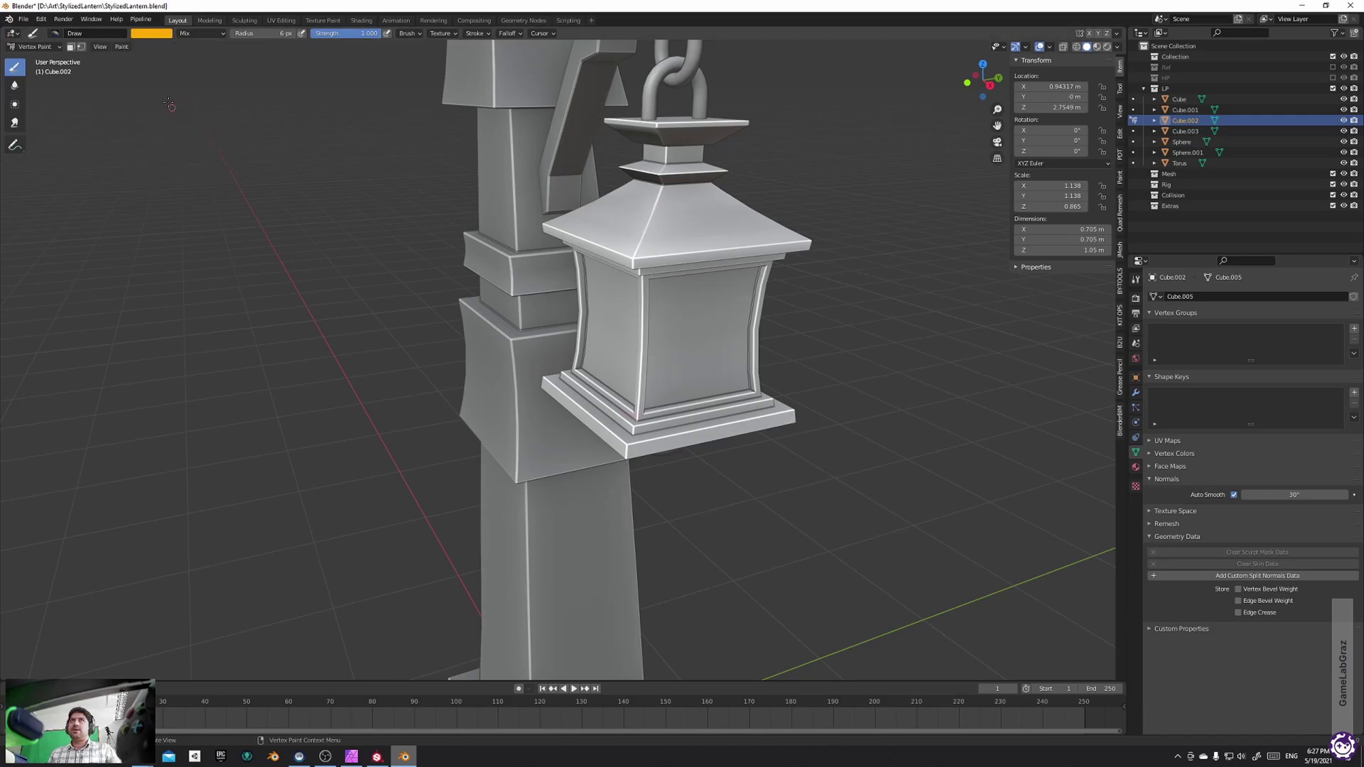
click(71, 47)
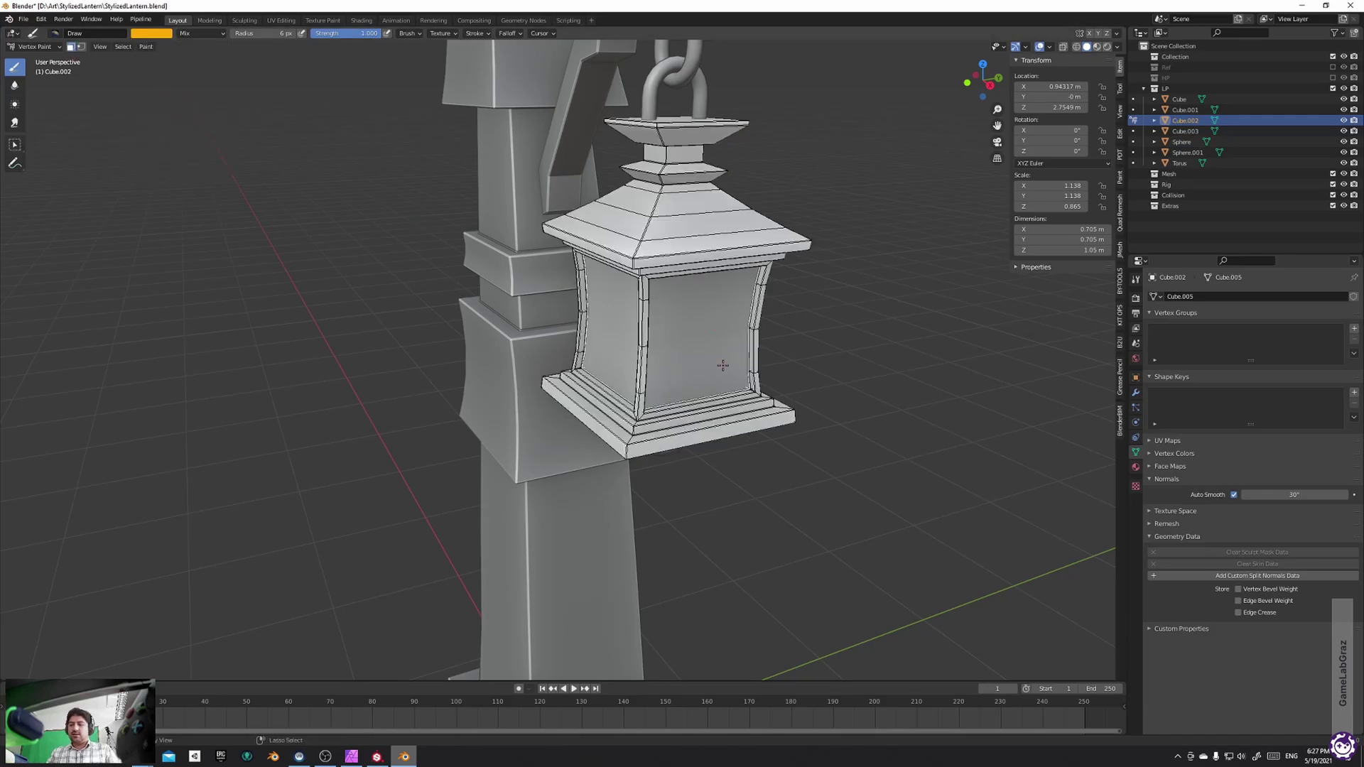
click(146, 46)
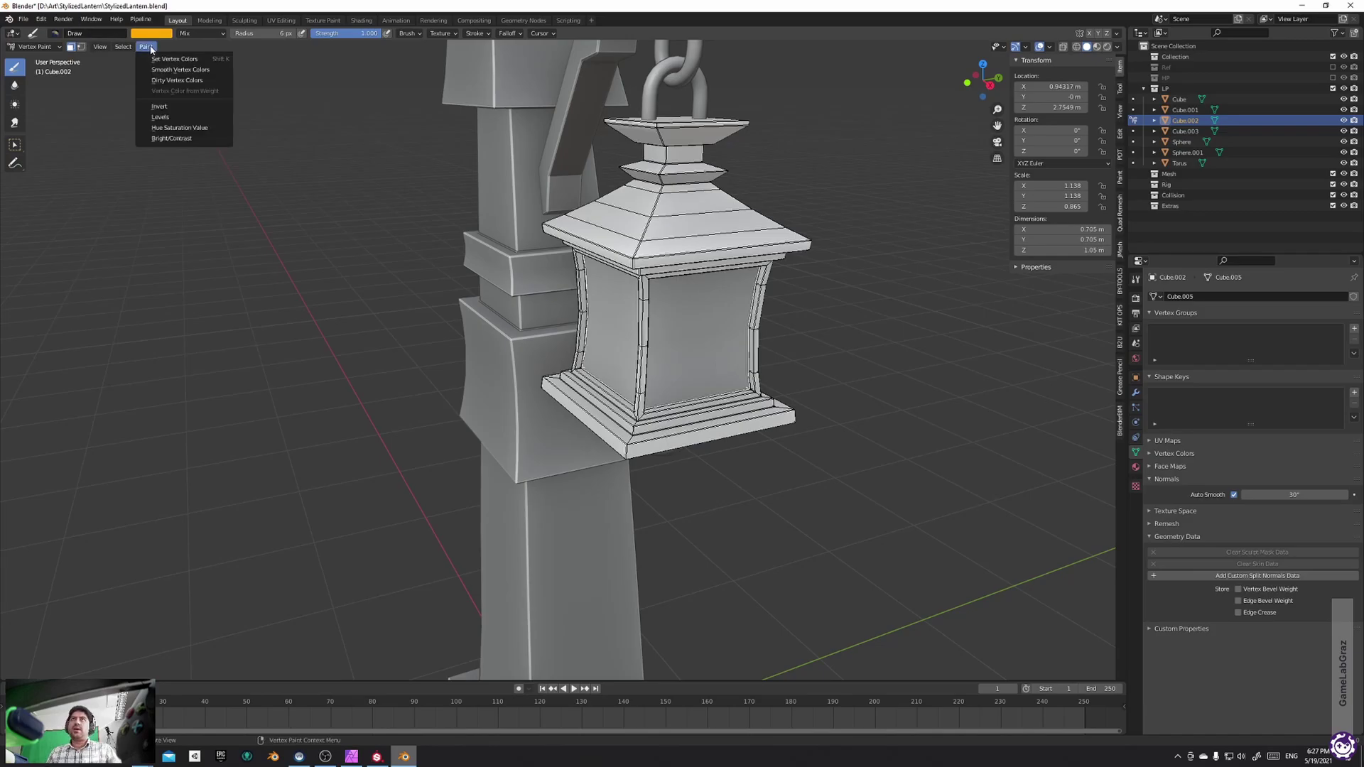
click(174, 59)
key(ctrl+Tab)
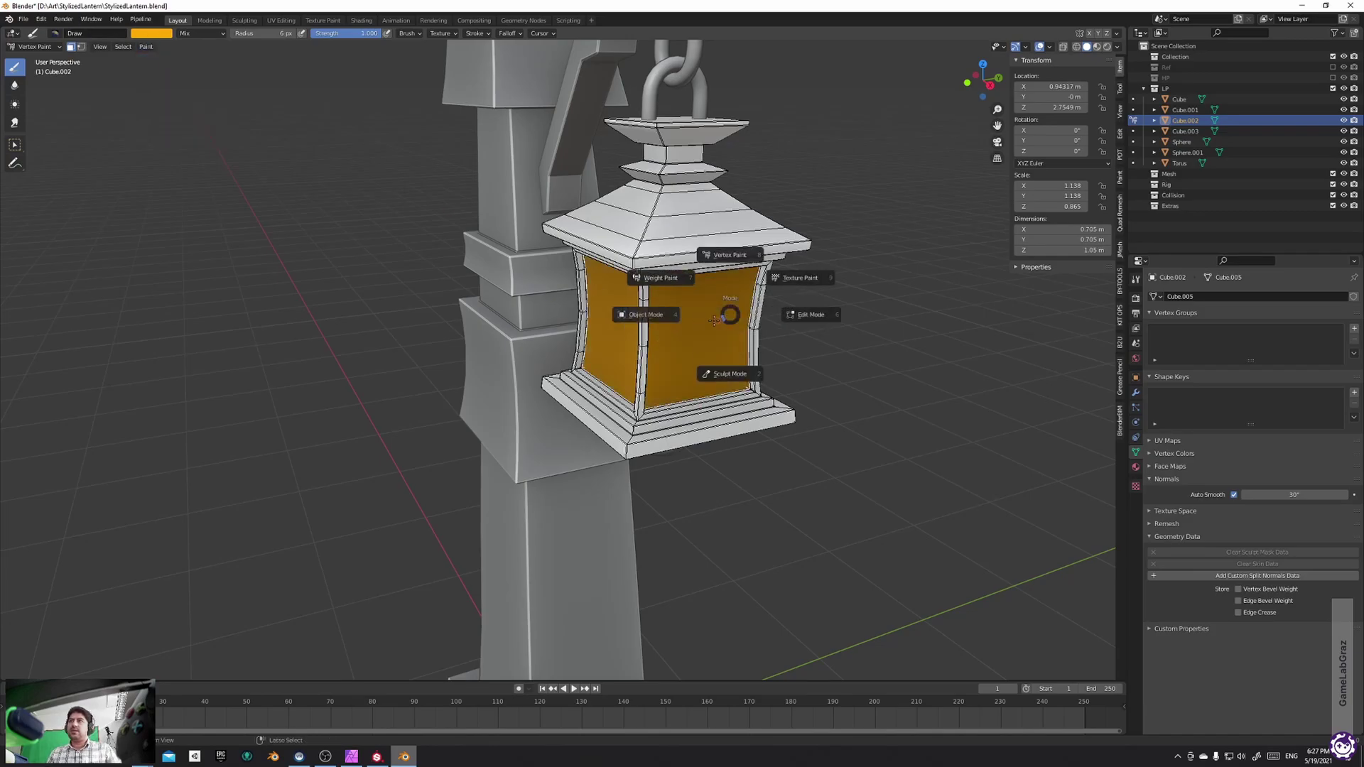
click(649, 317)
Add a Weighted Normal modifier with weight 100 to the hanging lantern and link it to all other low-poly objects
scroll(652, 317, down, 8)
drag(678, 138, 394, 601)
click(1135, 392)
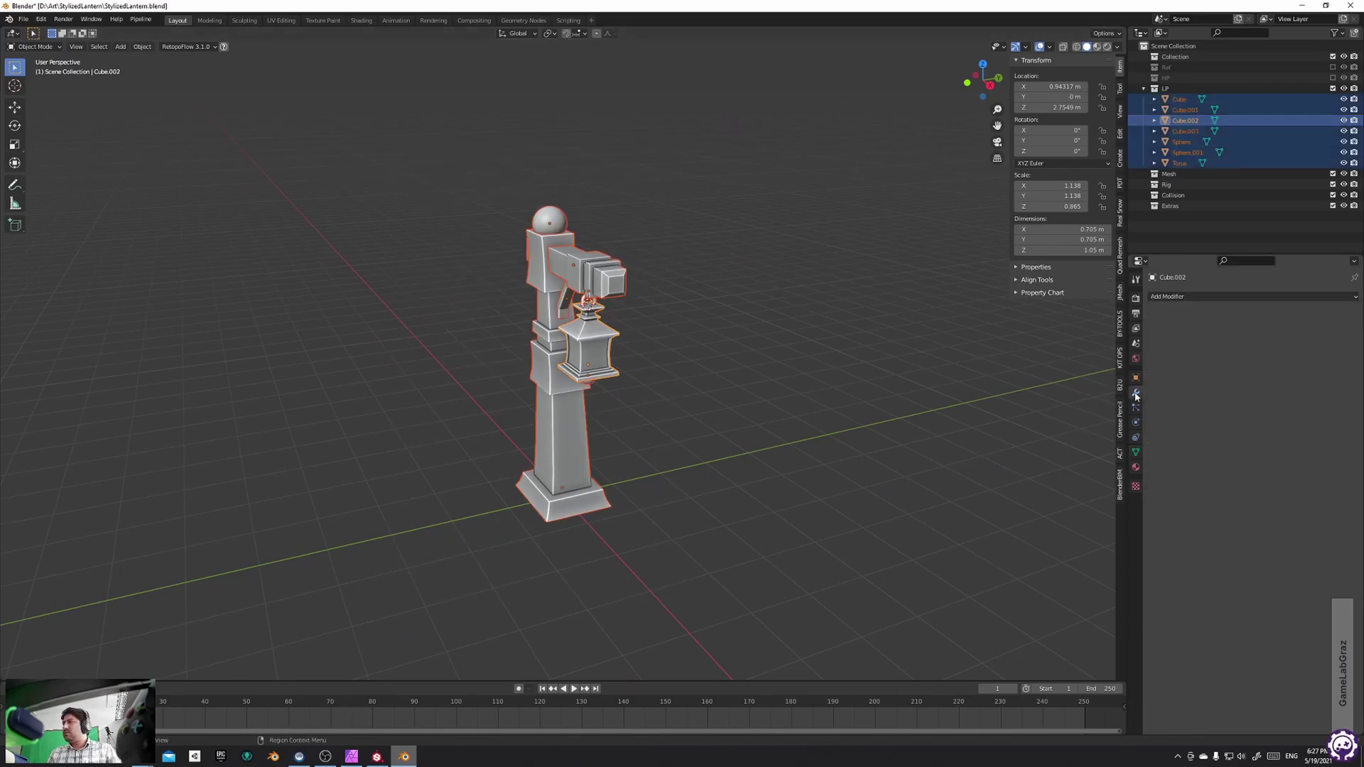
click(1179, 296)
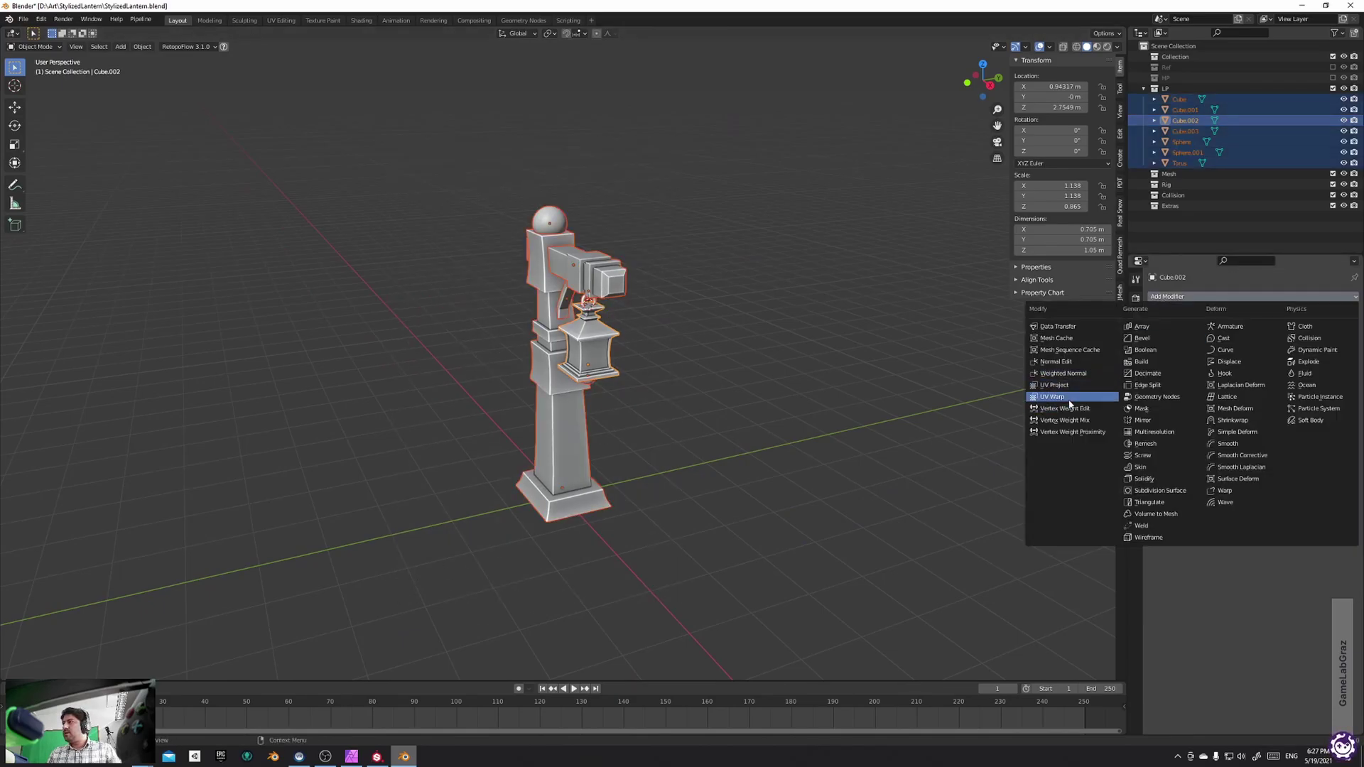
click(1071, 374)
click(1303, 368)
text(100)
key(Return)
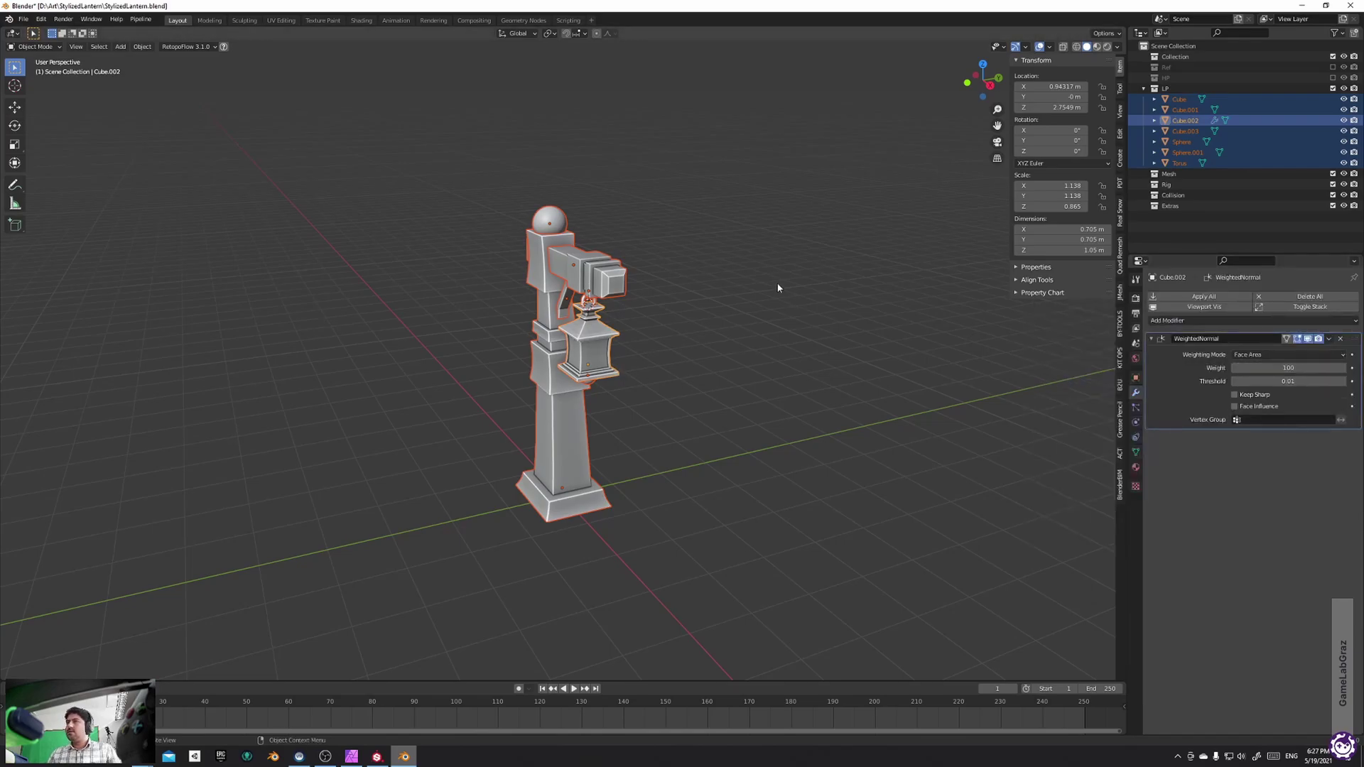
key(ctrl+l)
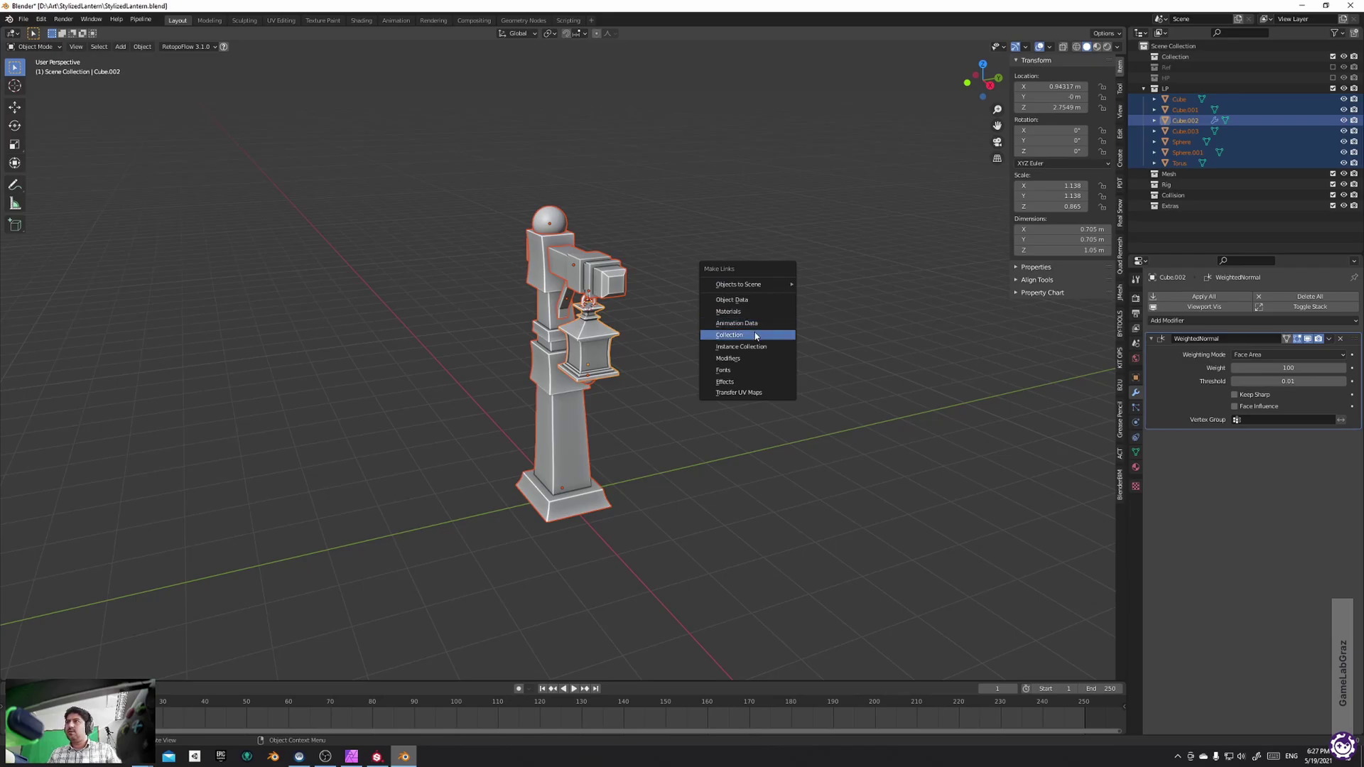
click(747, 358)
Re-export the selected lantern objects with their vertex colors, overwriting StylizedLantern_LP.fbx
key(q)
click(670, 234)
click(545, 213)
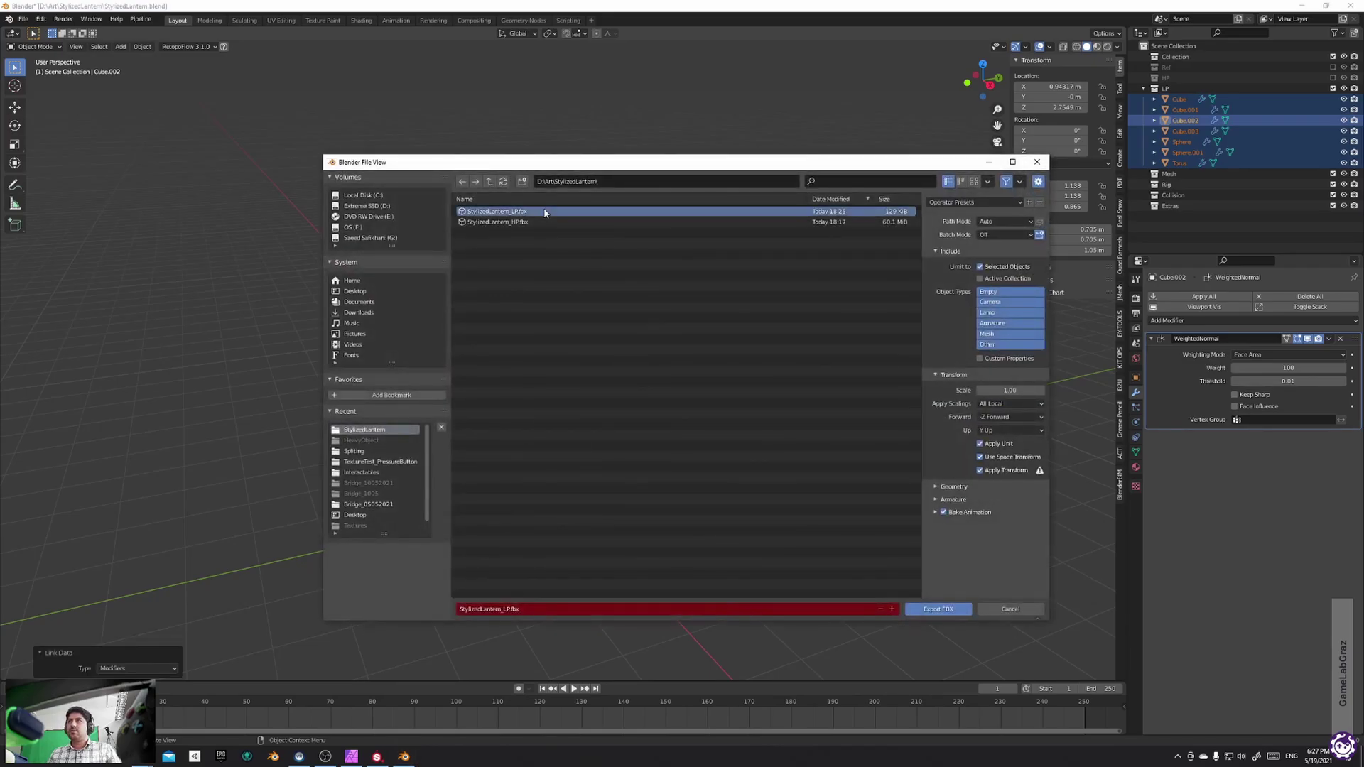
double_click(545, 213)
Switch to Substance Painter, close the baking settings and reload StylizedLantern_LP.fbx as the mesh in the project configuration
key(alt+Tab)
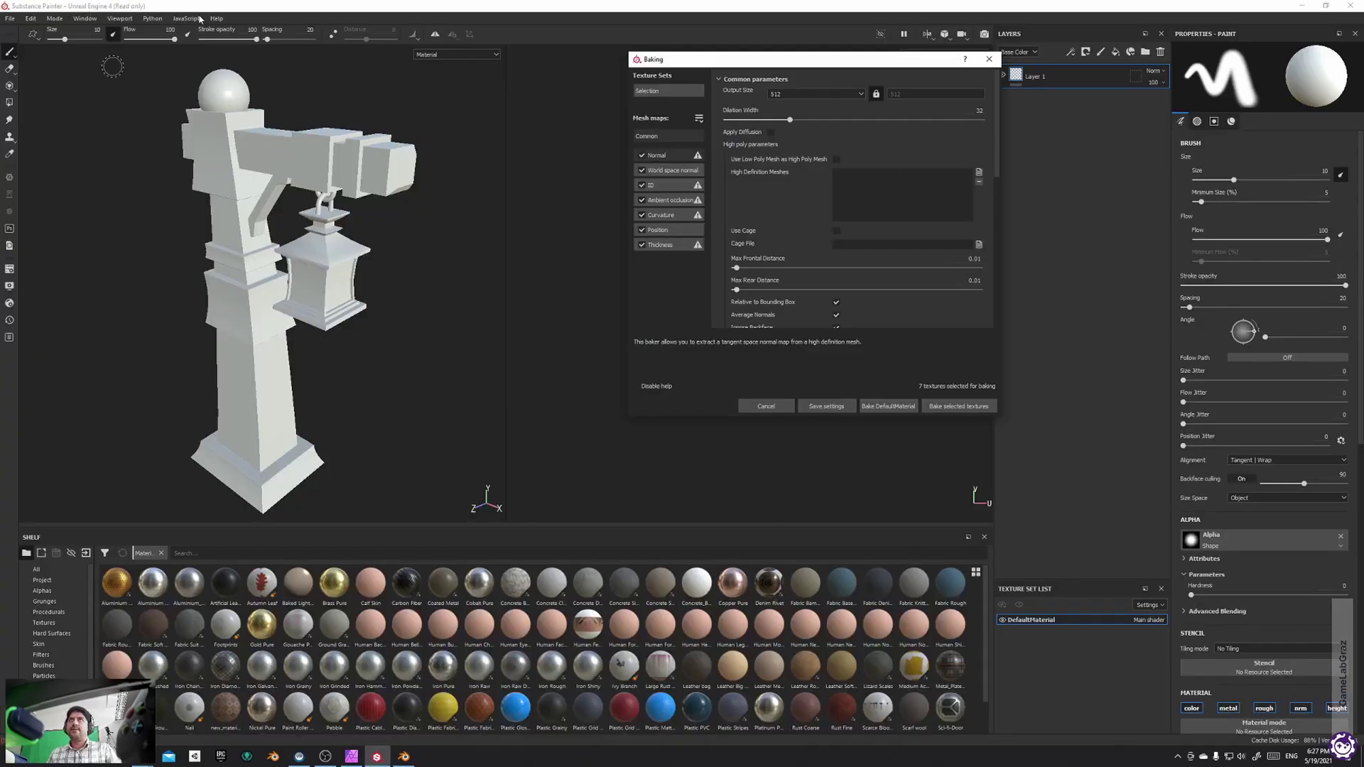
click(989, 59)
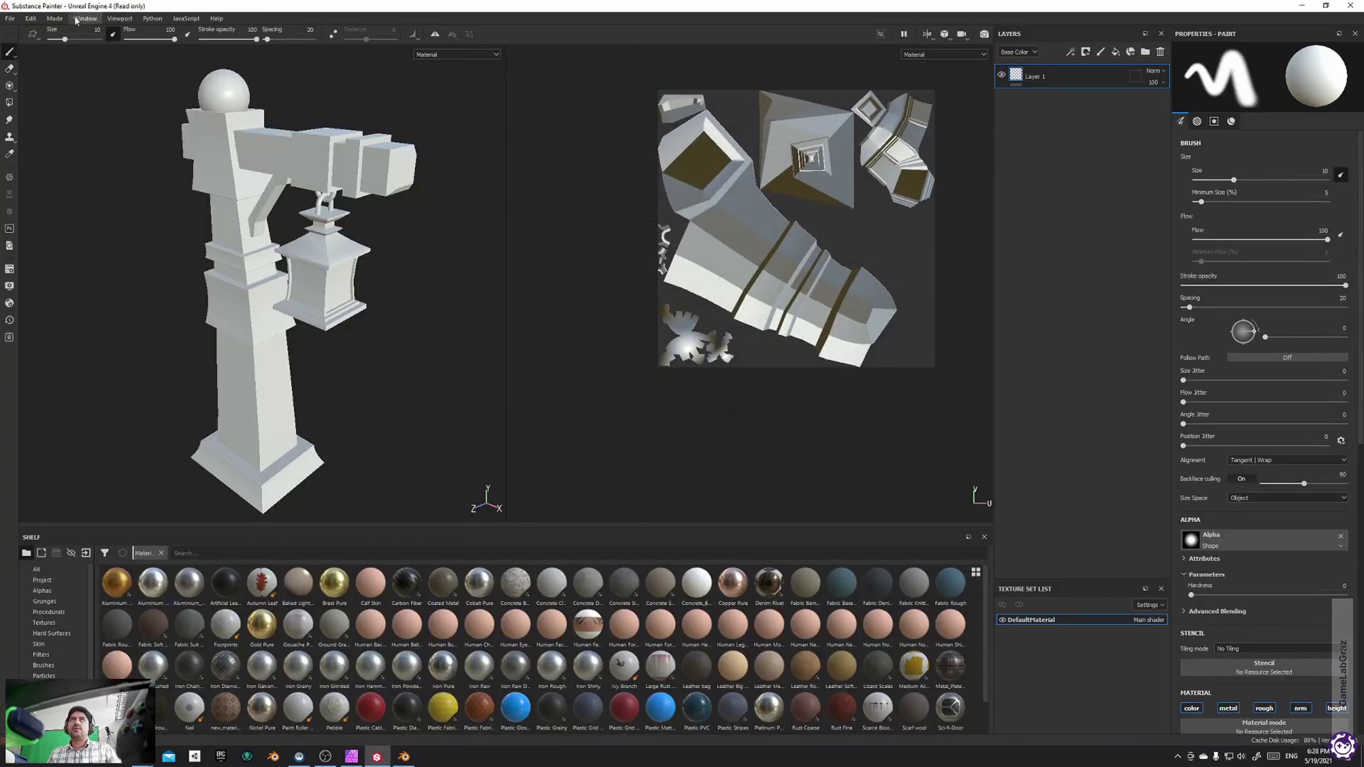
click(18, 19)
click(50, 67)
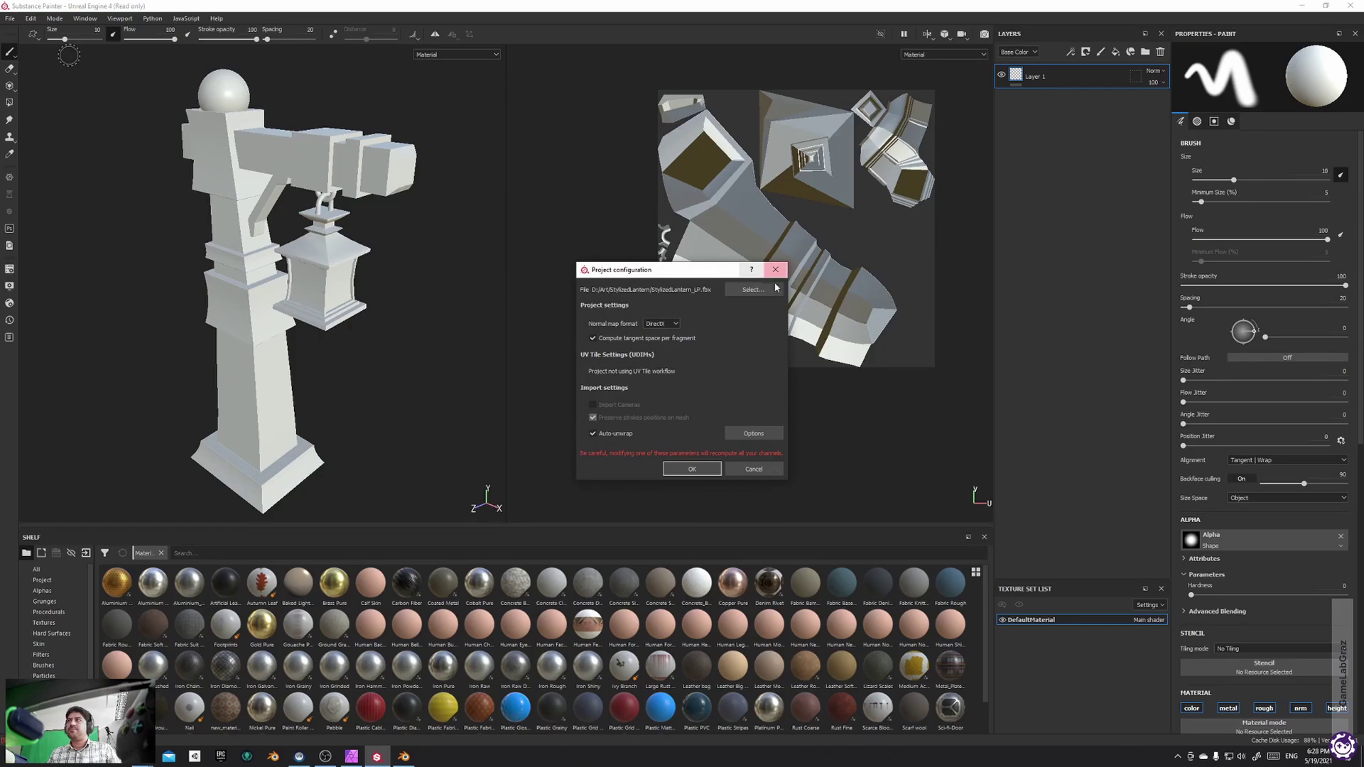
click(767, 291)
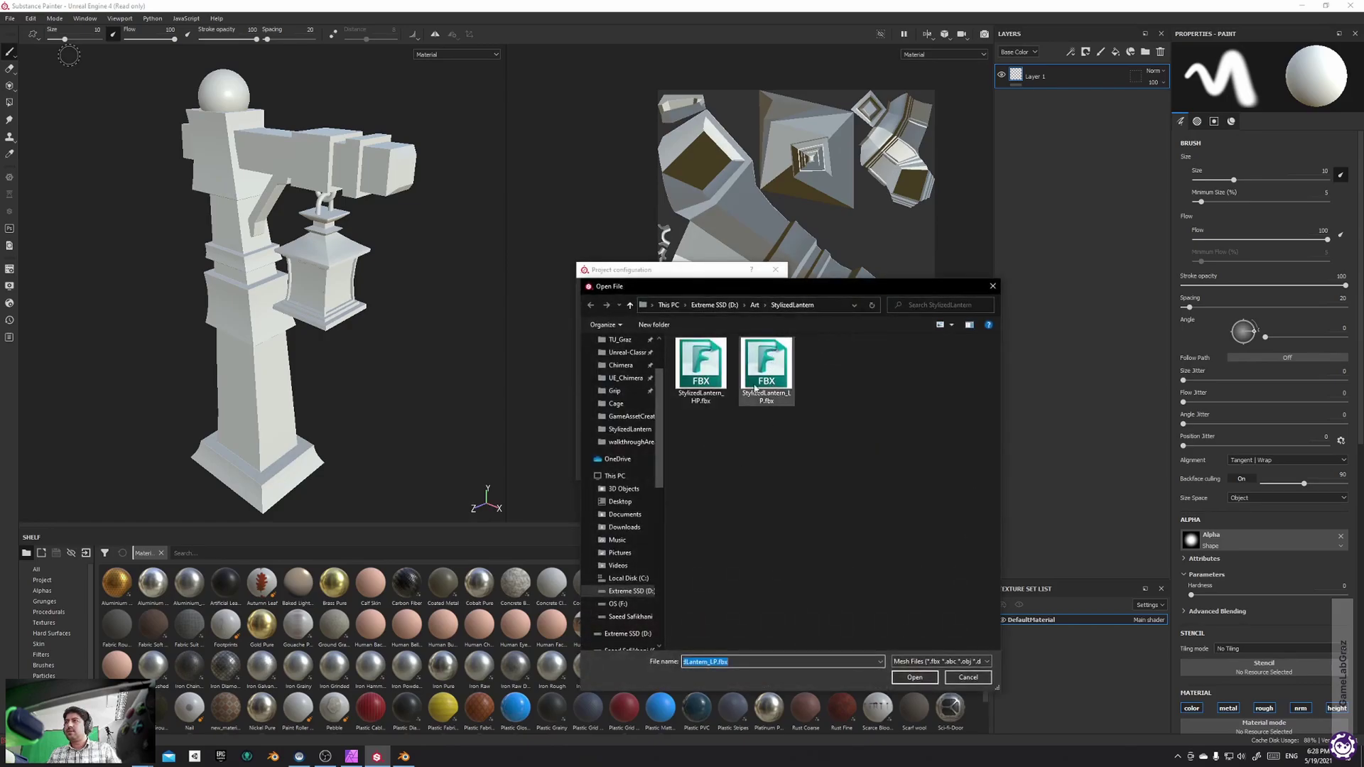
double_click(762, 381)
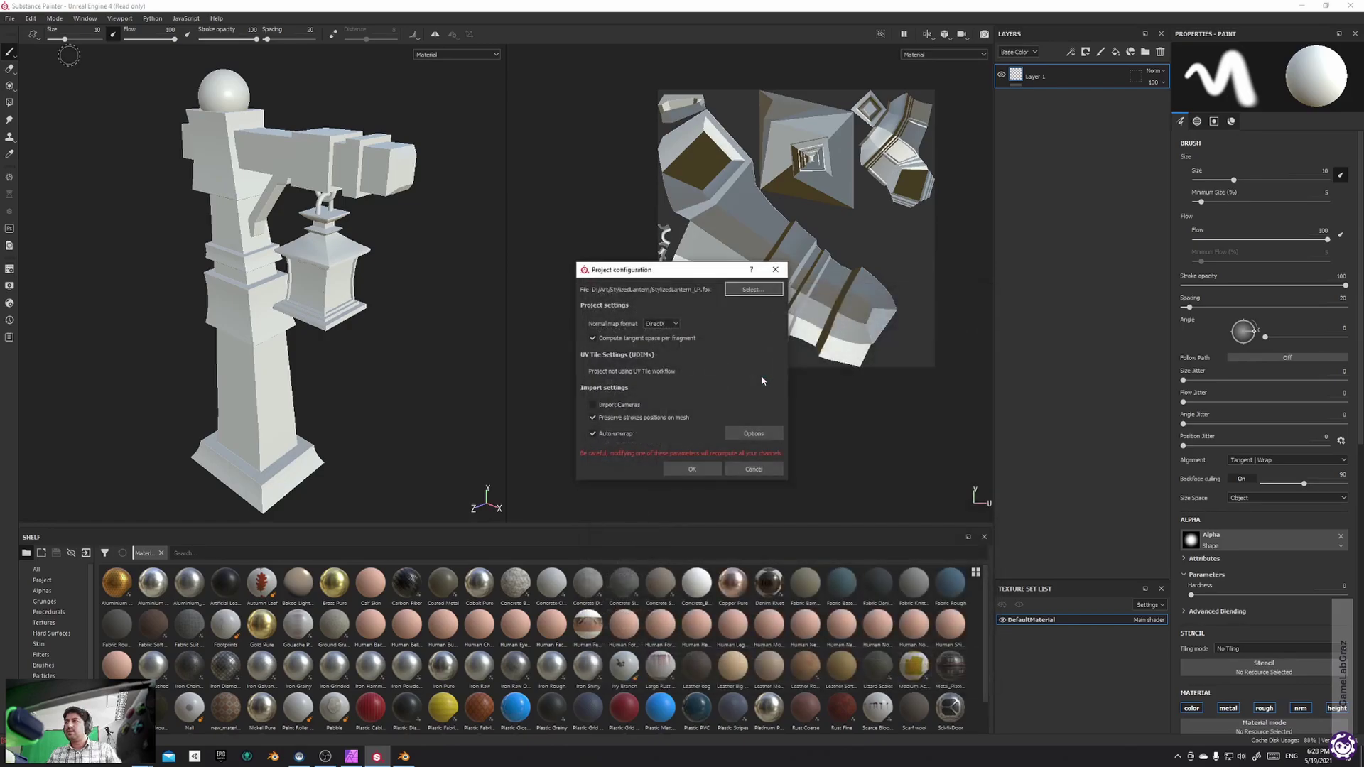
click(692, 469)
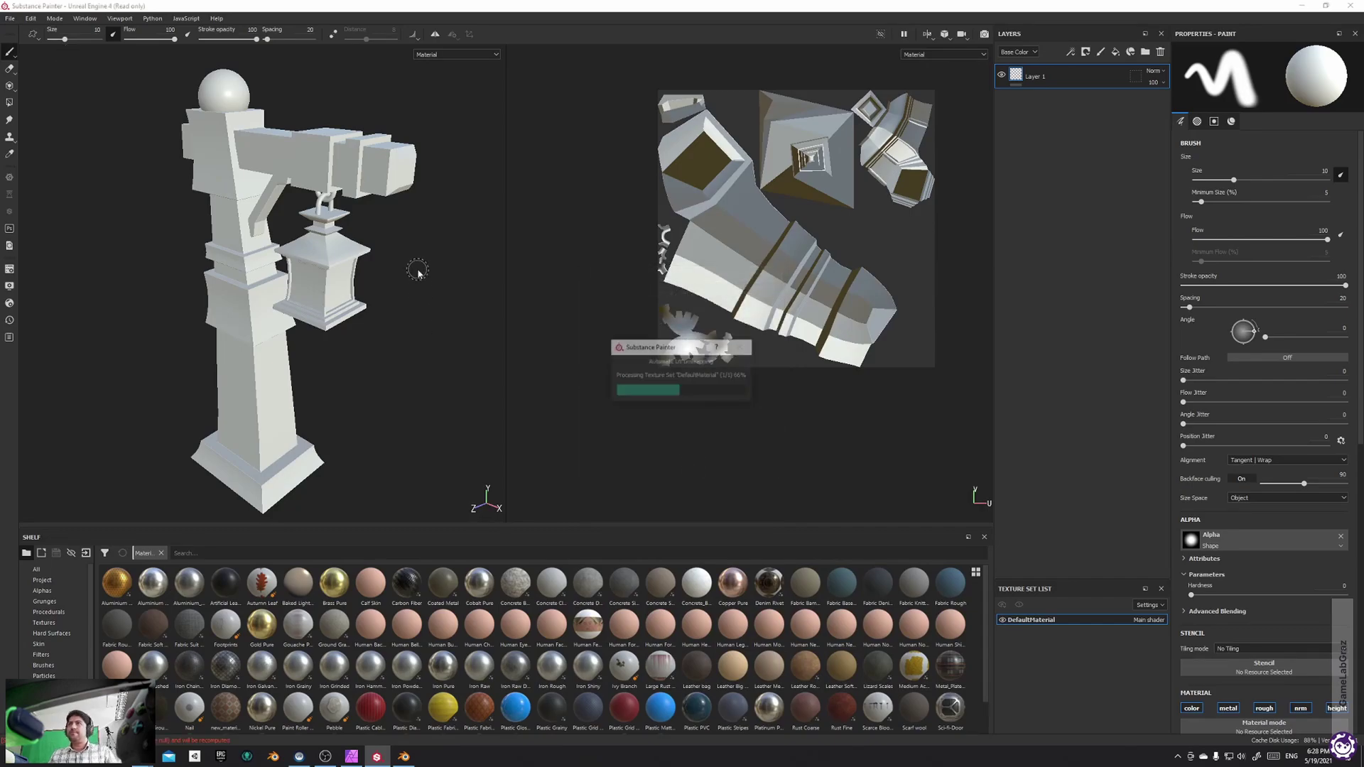
mouse_move(417, 269)
alt+mouse_down()
mouse_move(398, 280)
mouse_move(429, 290)
alt+mouse_up()
Switch to Blender and check the Auto Smooth setting and the modifiers of the lantern's horizontal arm
key(alt+Tab)
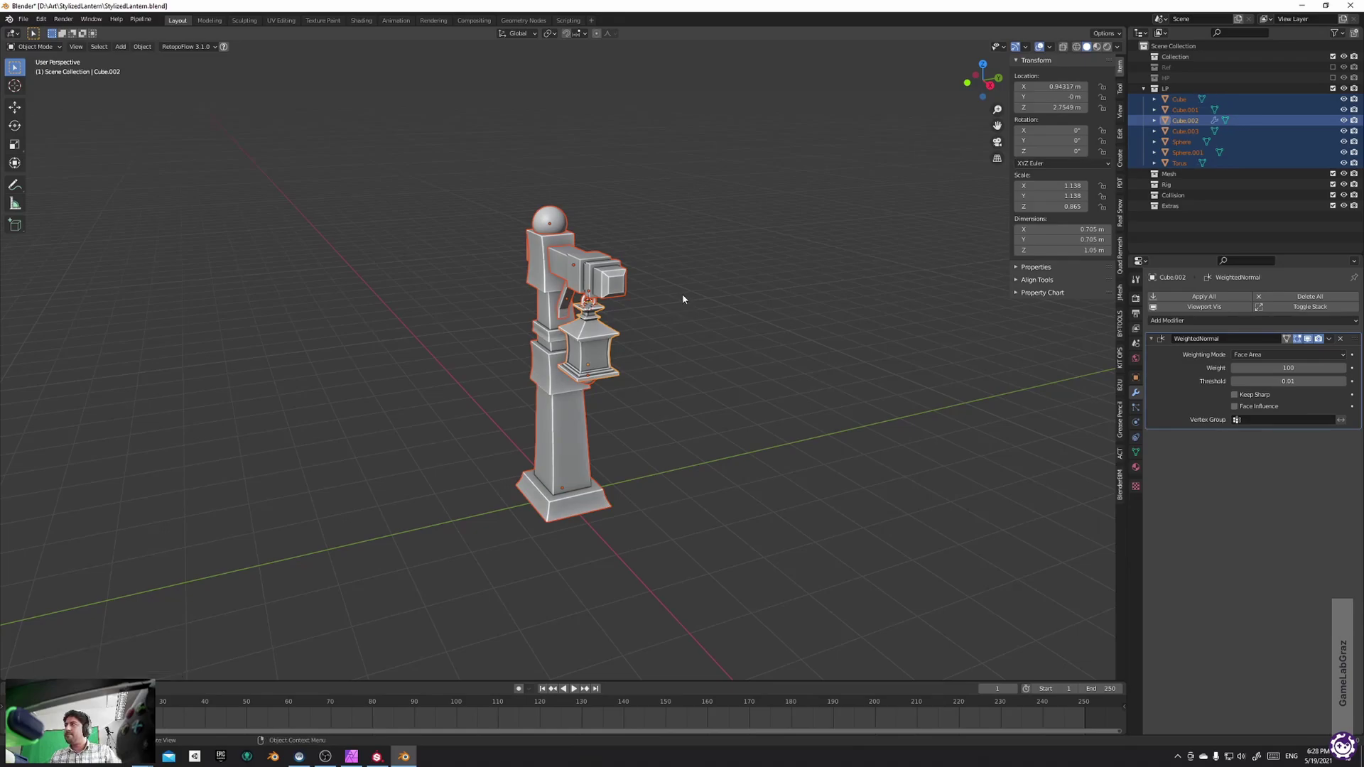
click(615, 282)
click(1135, 451)
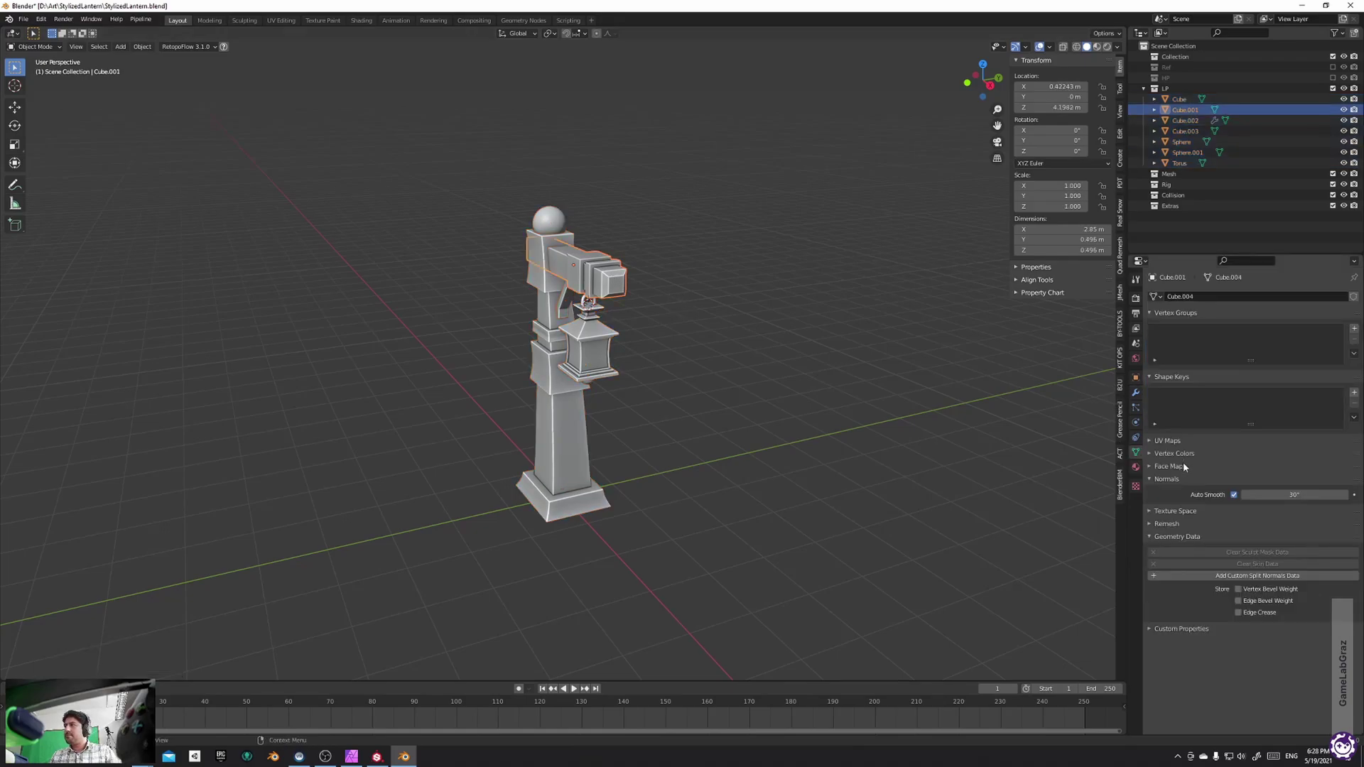
middle_drag(746, 326, 795, 338)
scroll(724, 313, up, 3)
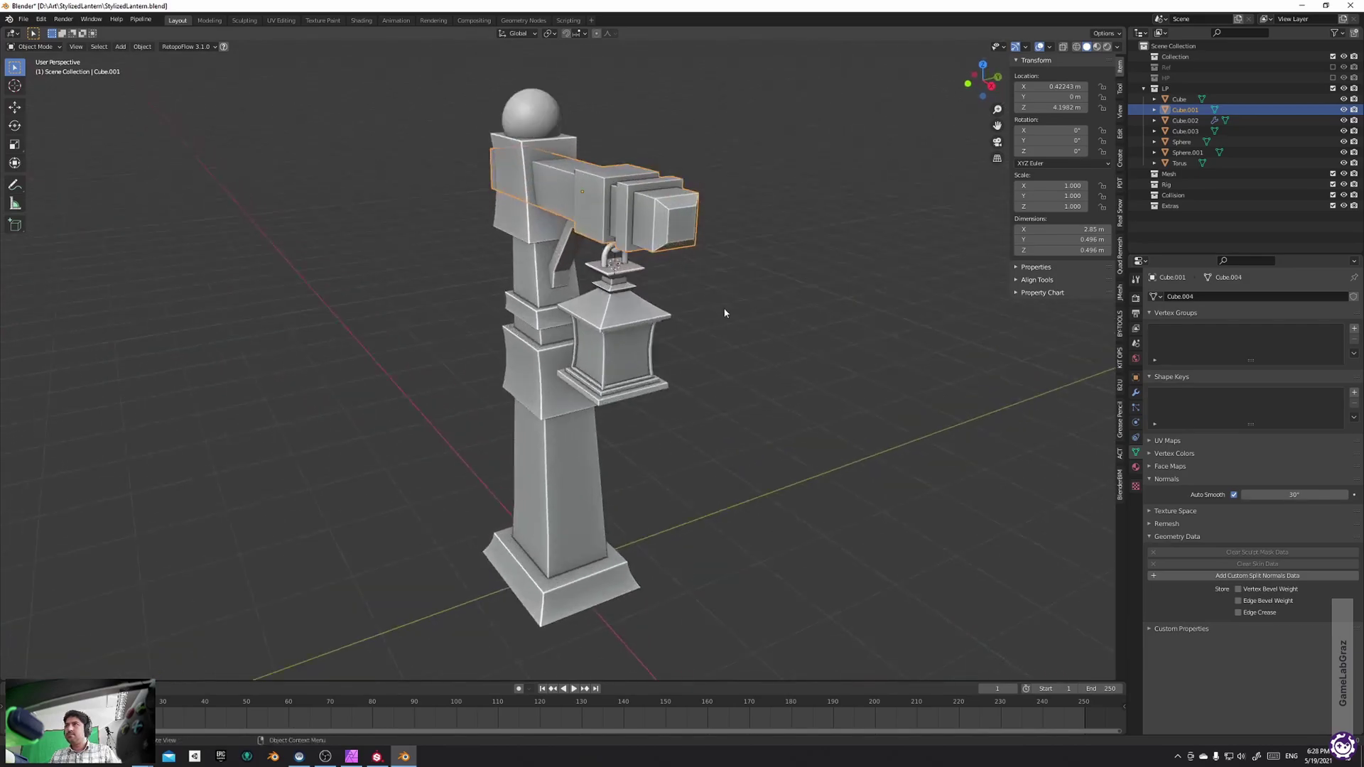
scroll(724, 313, down, 3)
drag(737, 123, 459, 594)
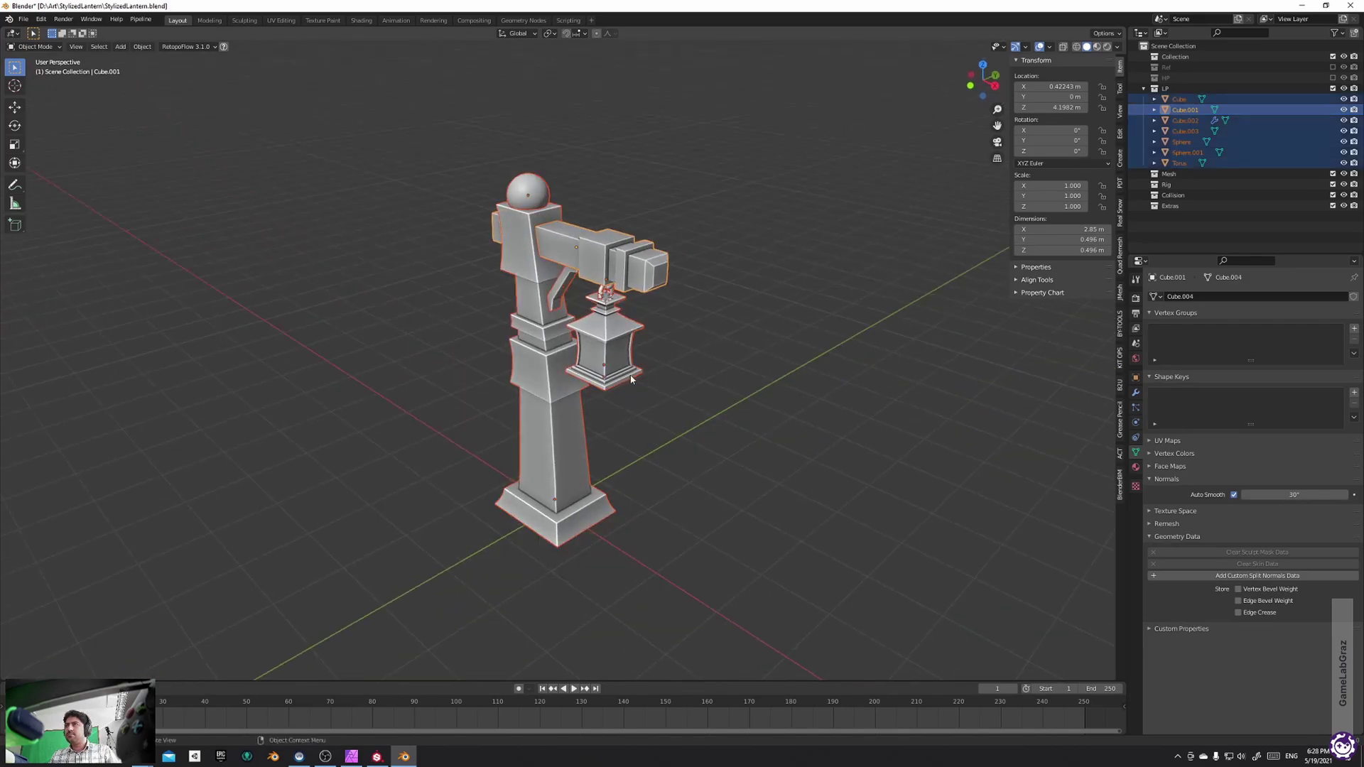
click(627, 261)
click(1135, 392)
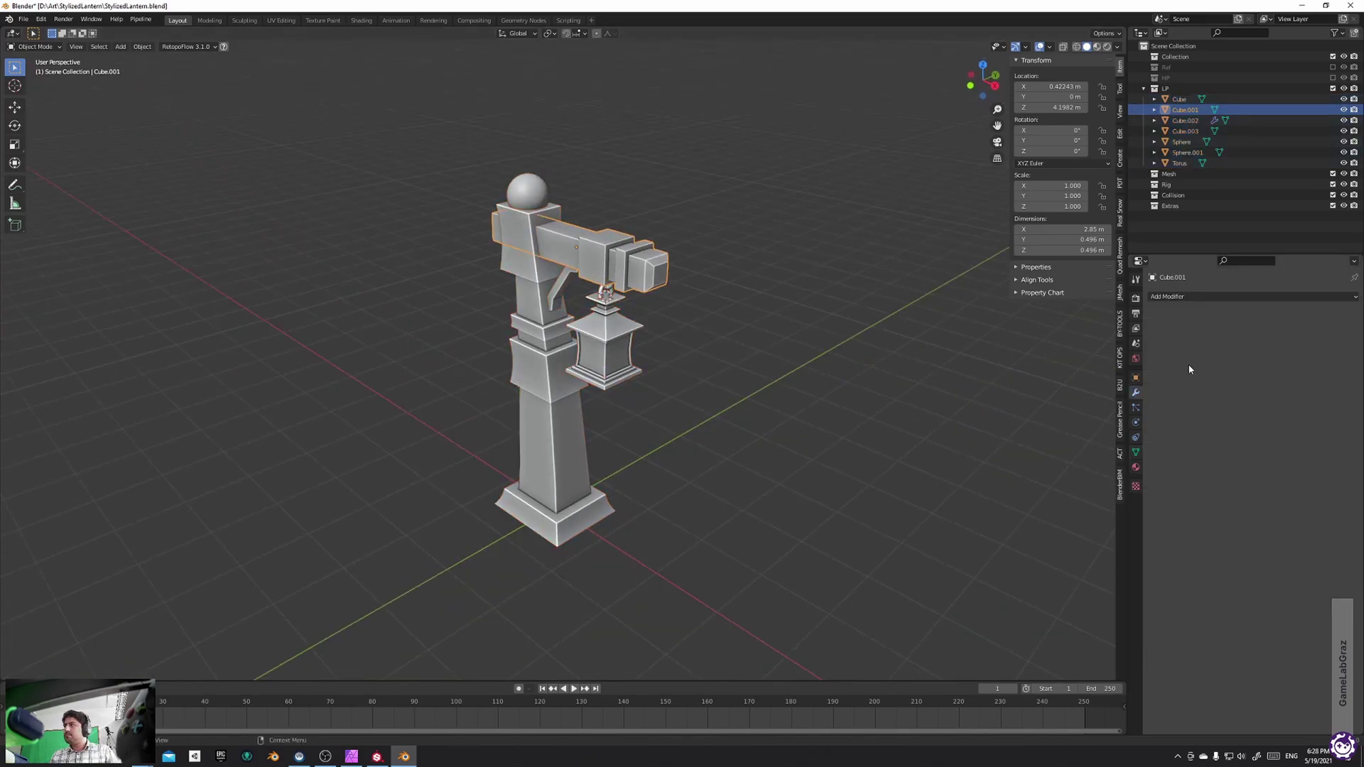
Select all the low-poly lantern objects and re-export them, overwriting StylizedLantern_LP.fbx
drag(710, 130, 340, 619)
key(q)
click(672, 381)
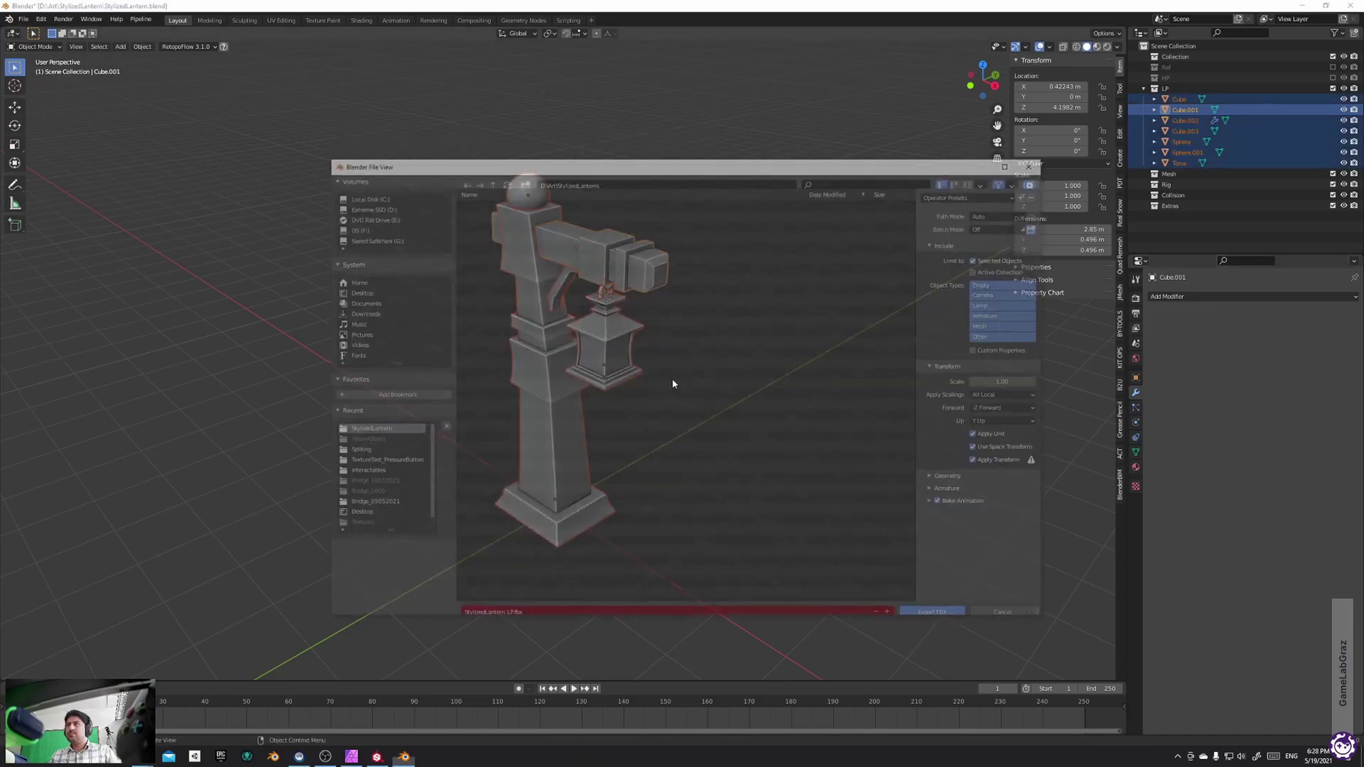
double_click(540, 210)
Switch to Substance Painter and reload StylizedLantern_LP.fbx as the mesh in the project configuration
key(alt+Tab)
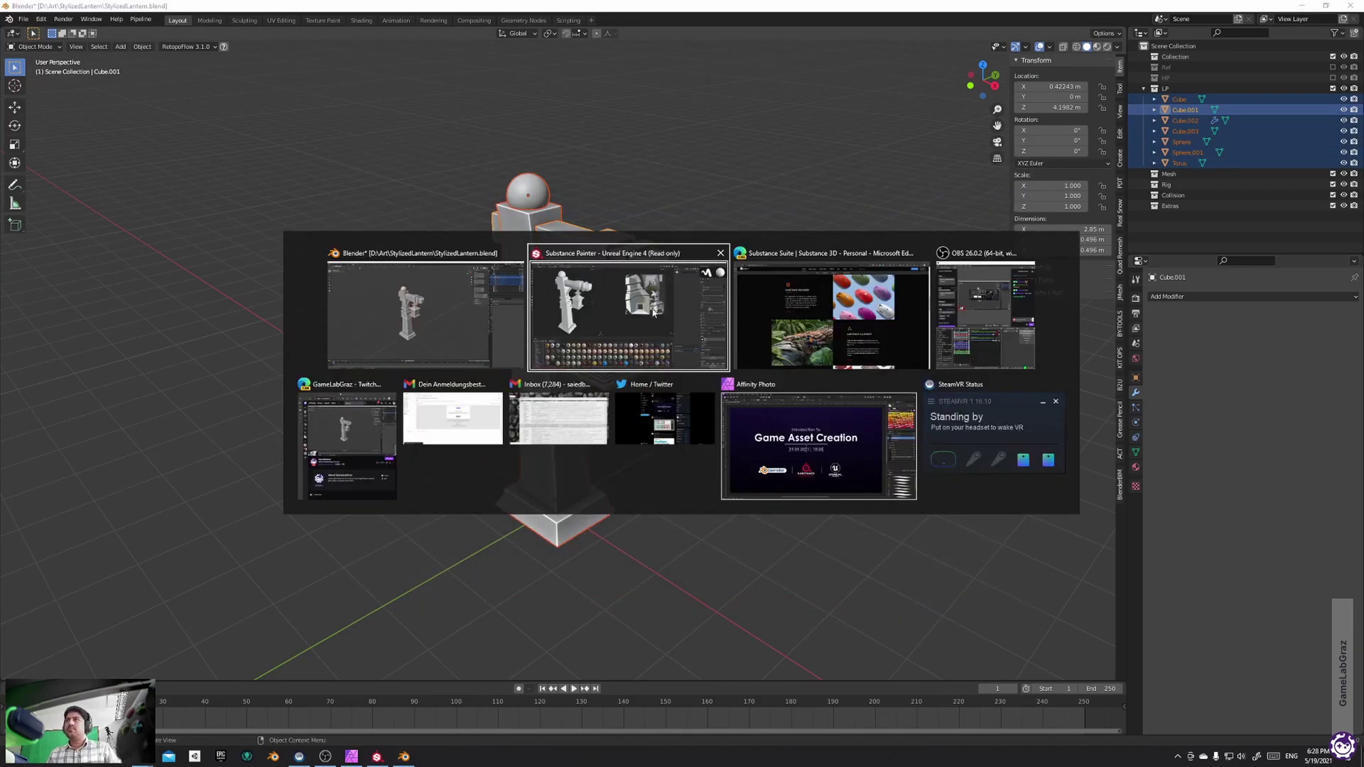
click(31, 19)
click(56, 46)
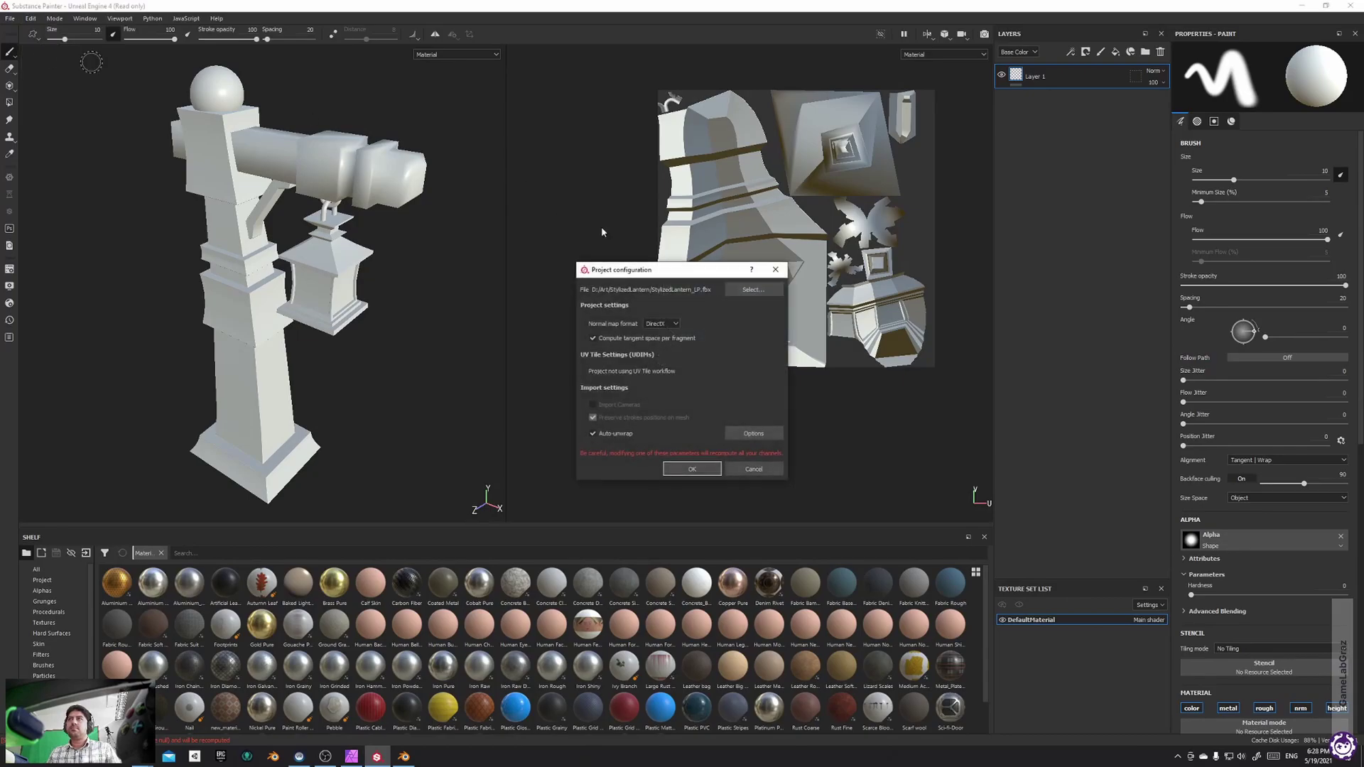
click(738, 290)
double_click(765, 365)
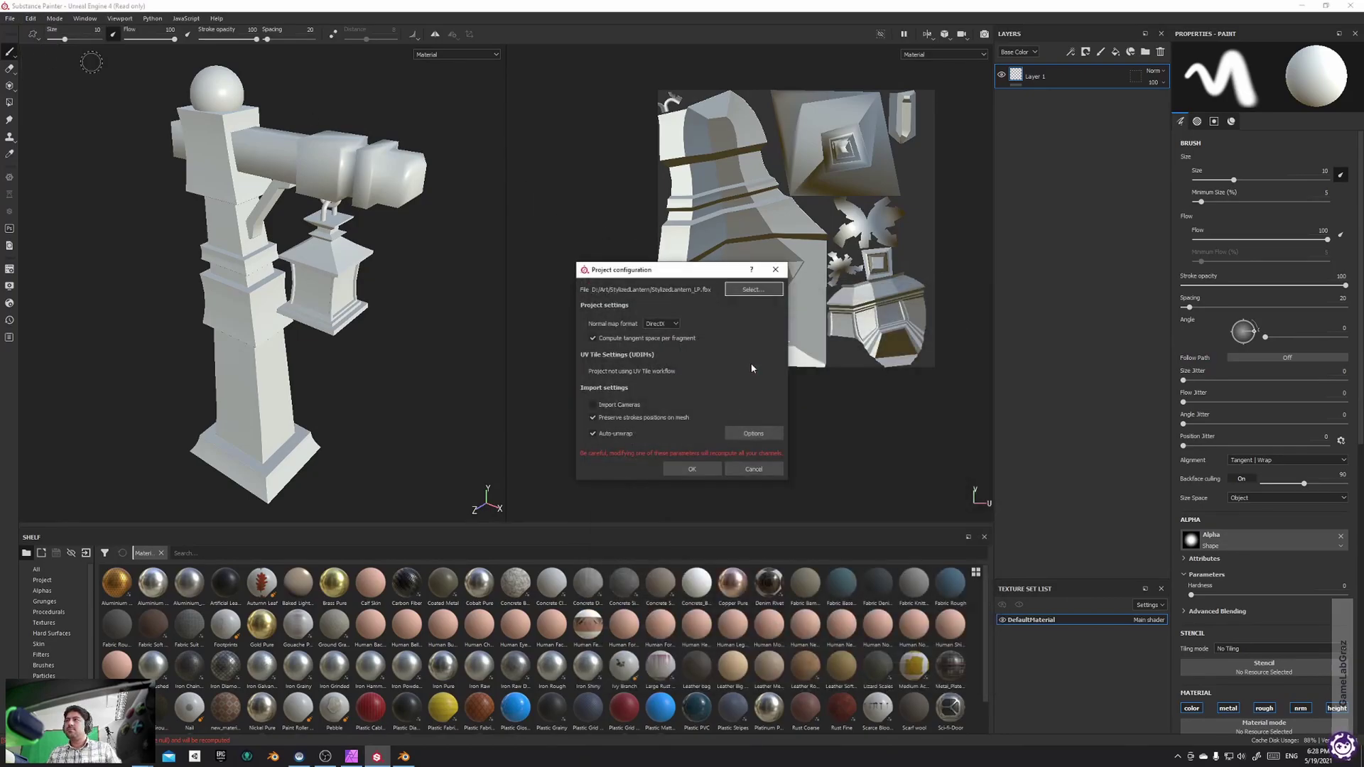
click(693, 468)
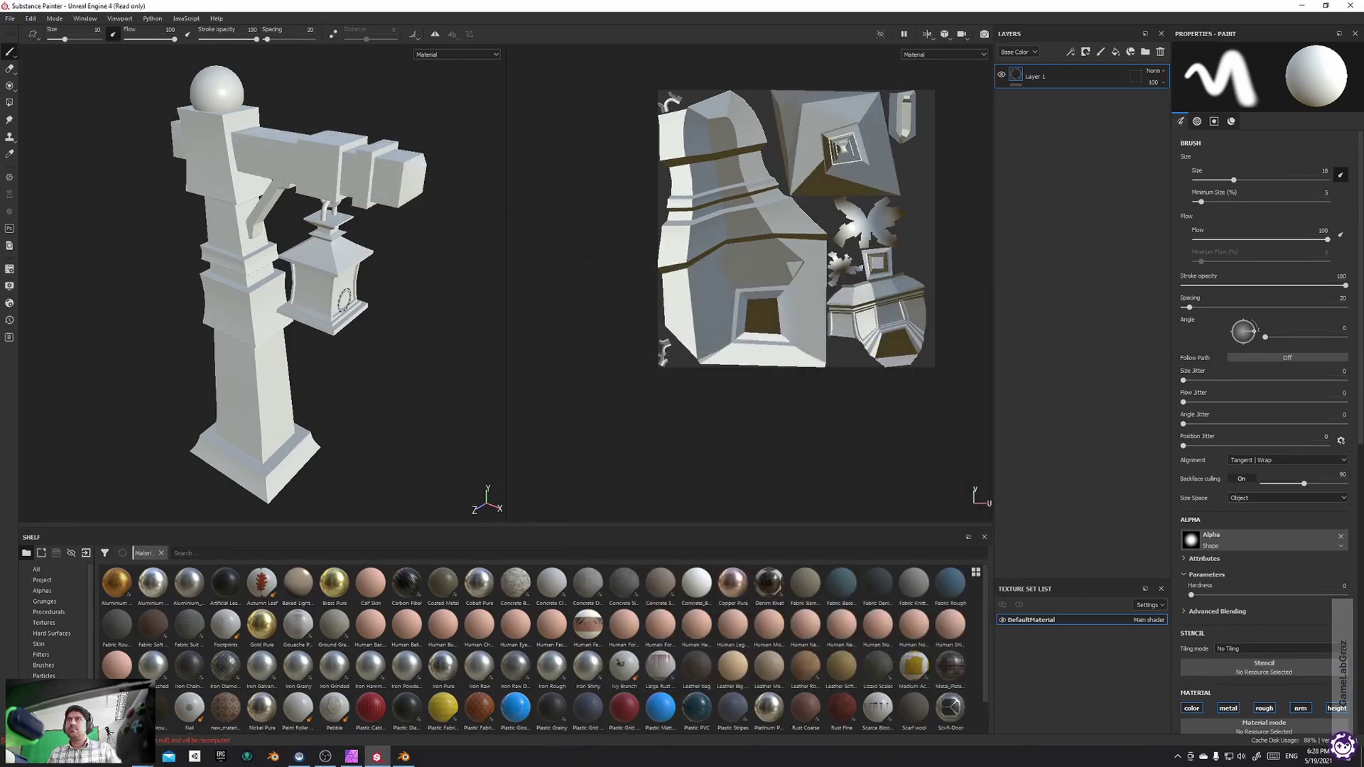
Switch to Blender and set the viewport shading to display the objects' vertex colors
key(alt+Tab)
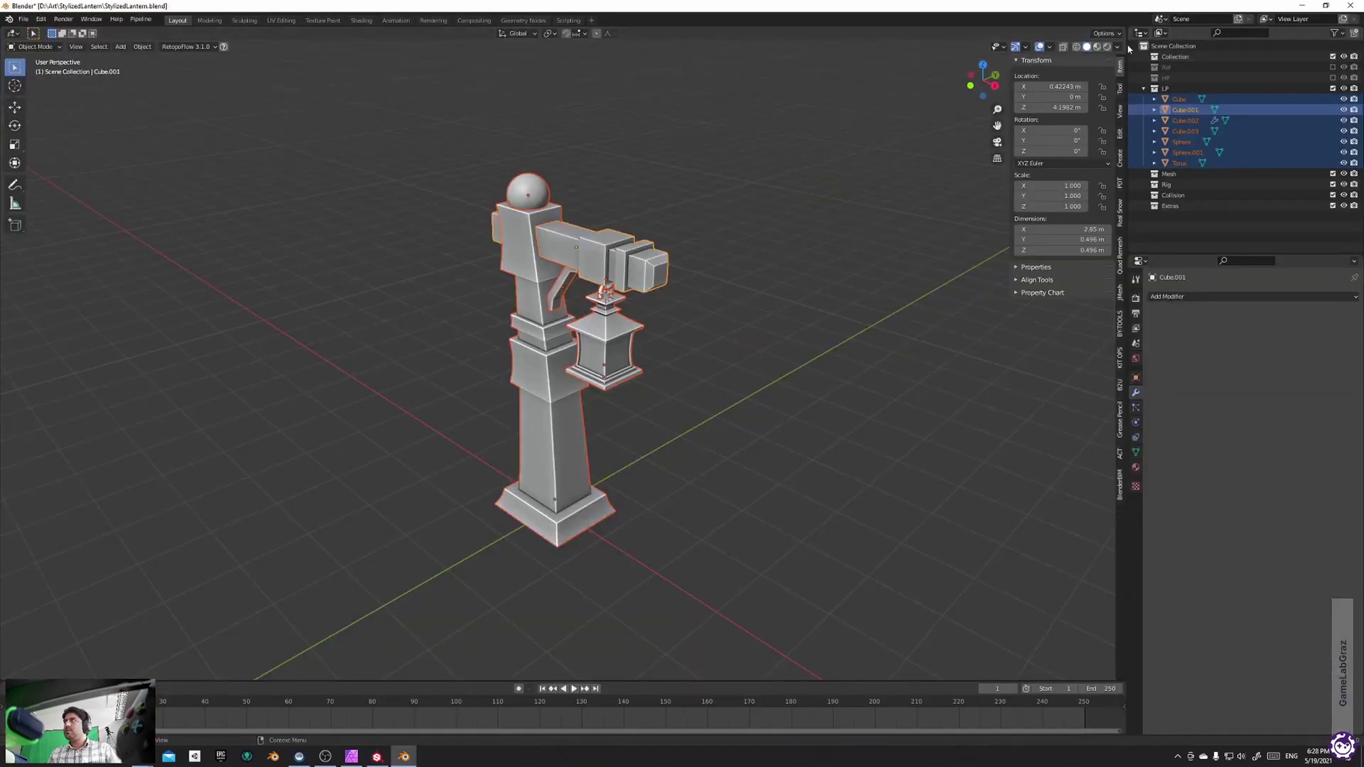
click(1117, 46)
click(1159, 183)
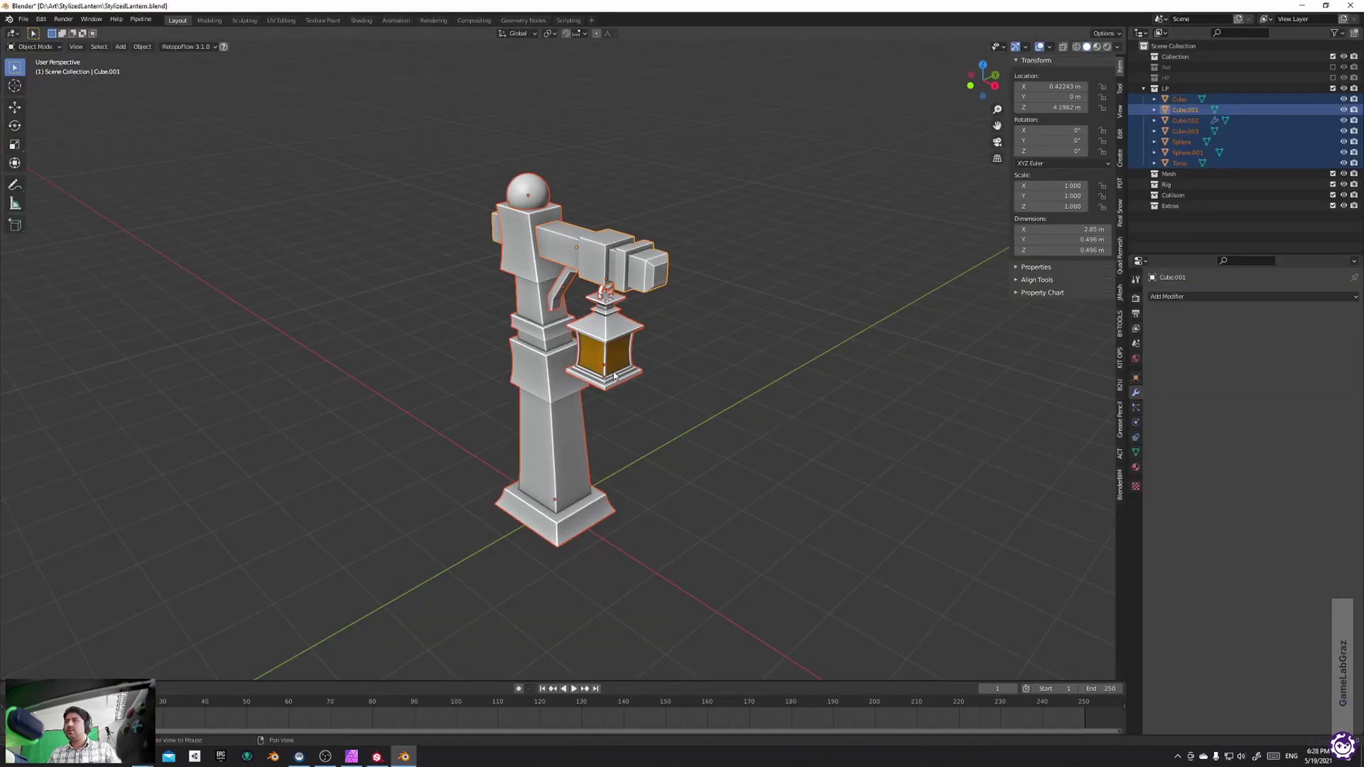
Switch to Substance Painter and set the ID map's color source to Vertex Color in the mesh map baking settings
key(alt+Tab)
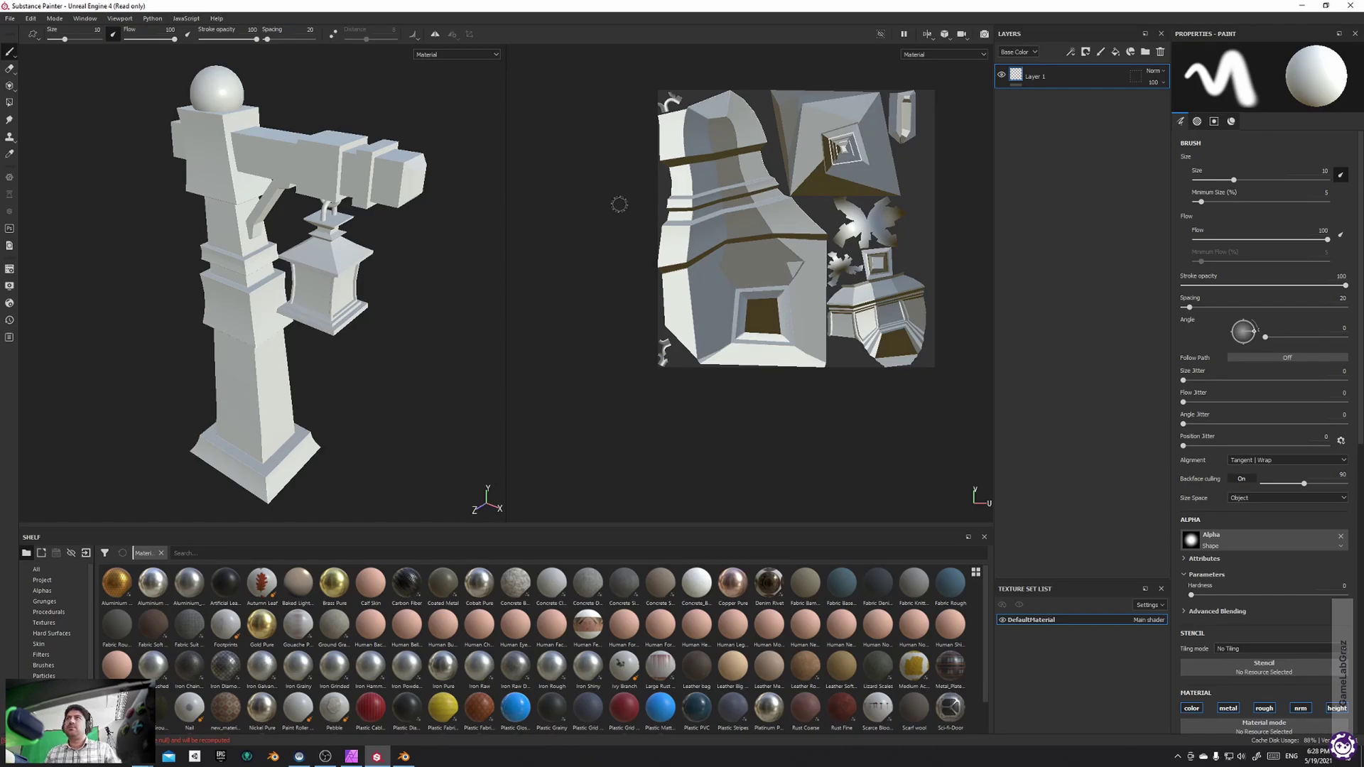
middle_drag(618, 206, 597, 262)
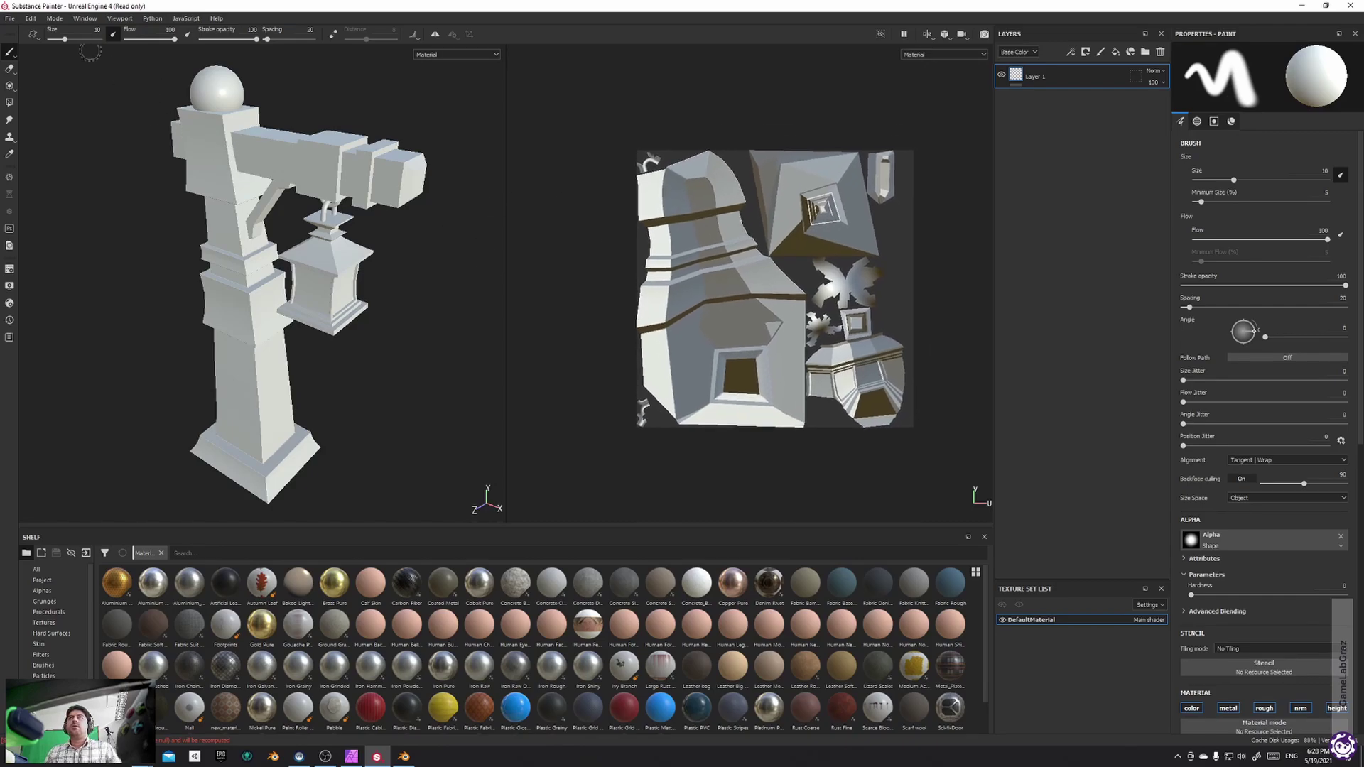
click(31, 18)
click(54, 64)
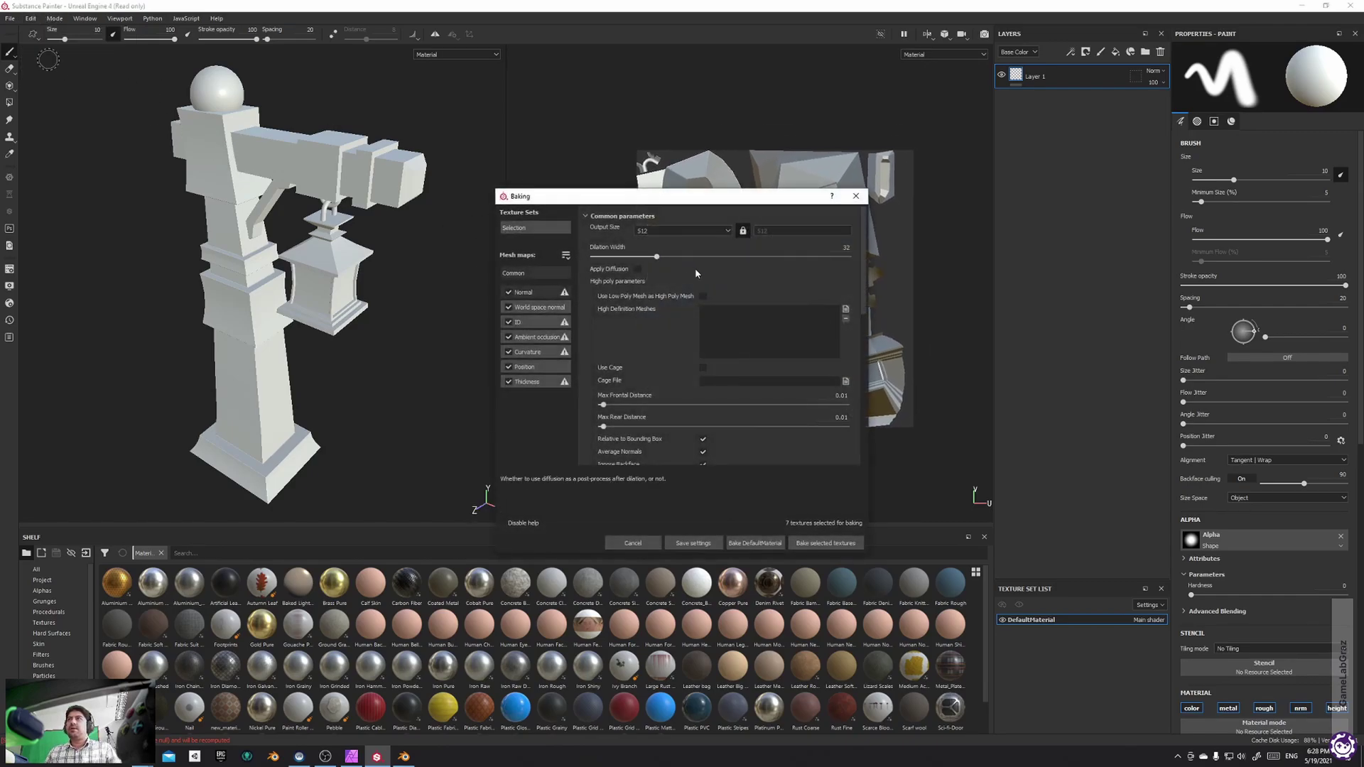
click(538, 326)
click(668, 232)
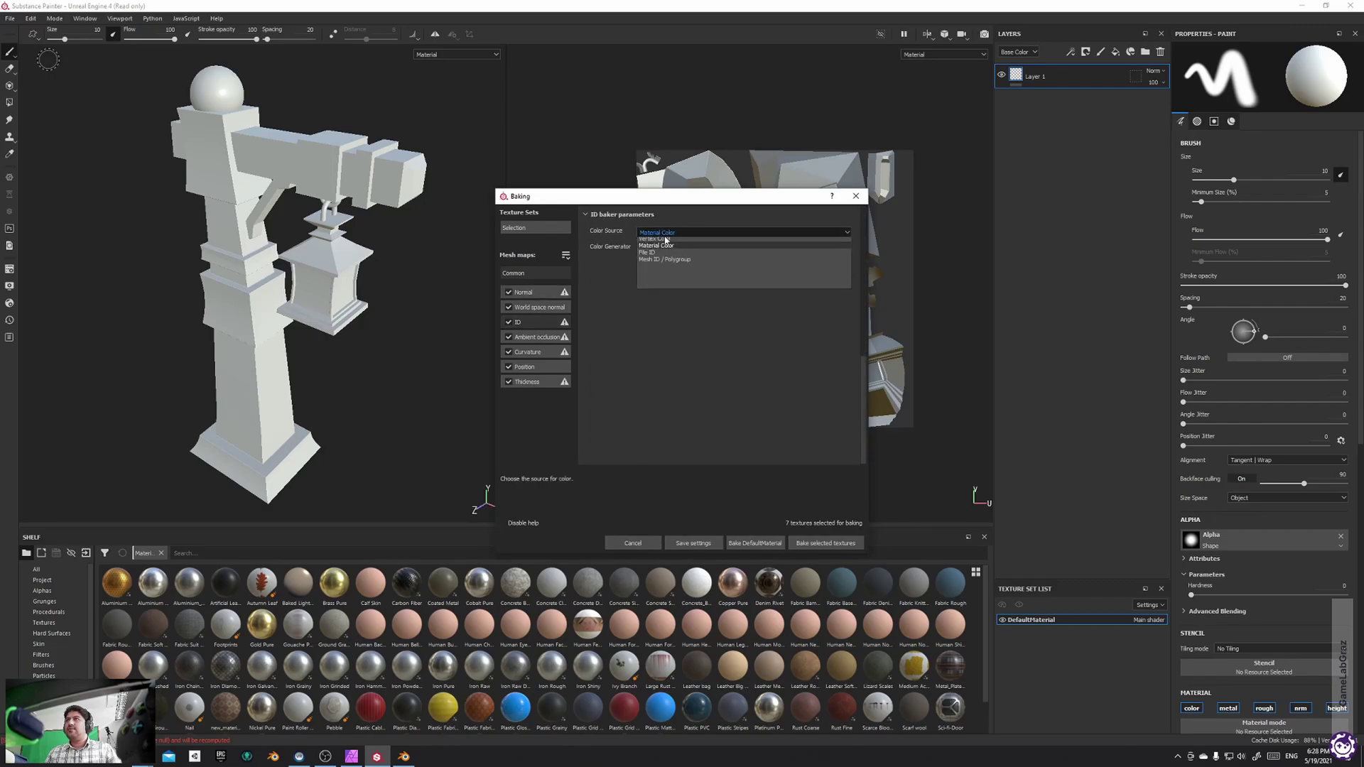
click(666, 245)
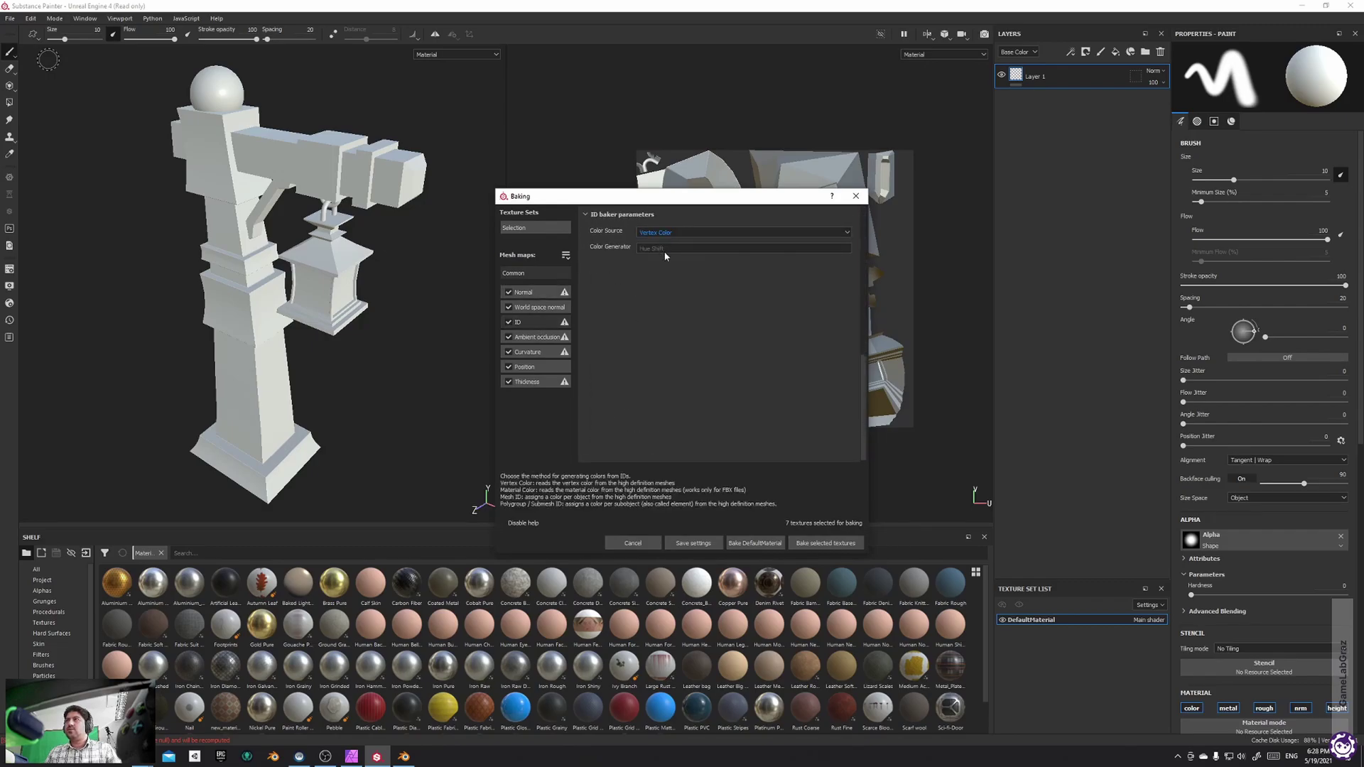
Bake all seven selected mesh maps for DefaultMaterial and dismiss the finished baking report
click(826, 542)
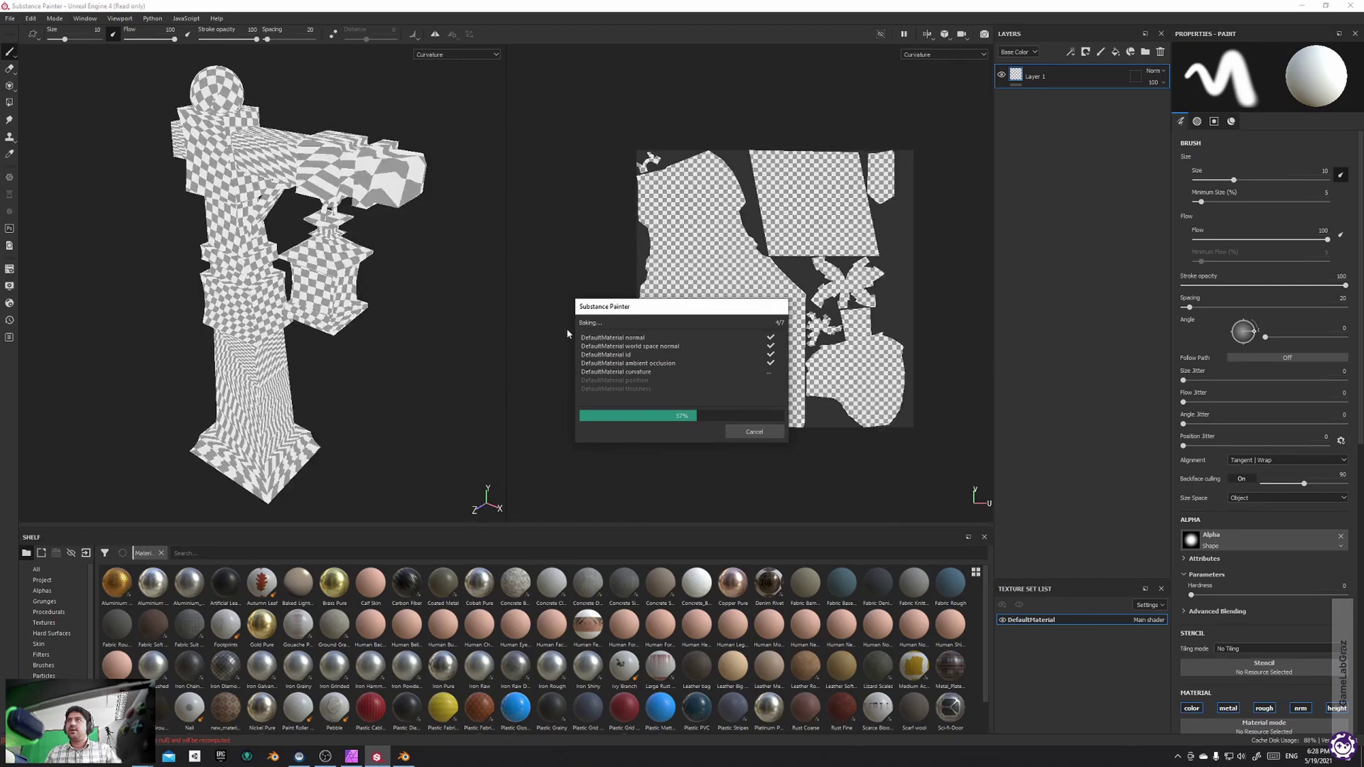
drag(649, 308, 581, 284)
drag(518, 223, 480, 277)
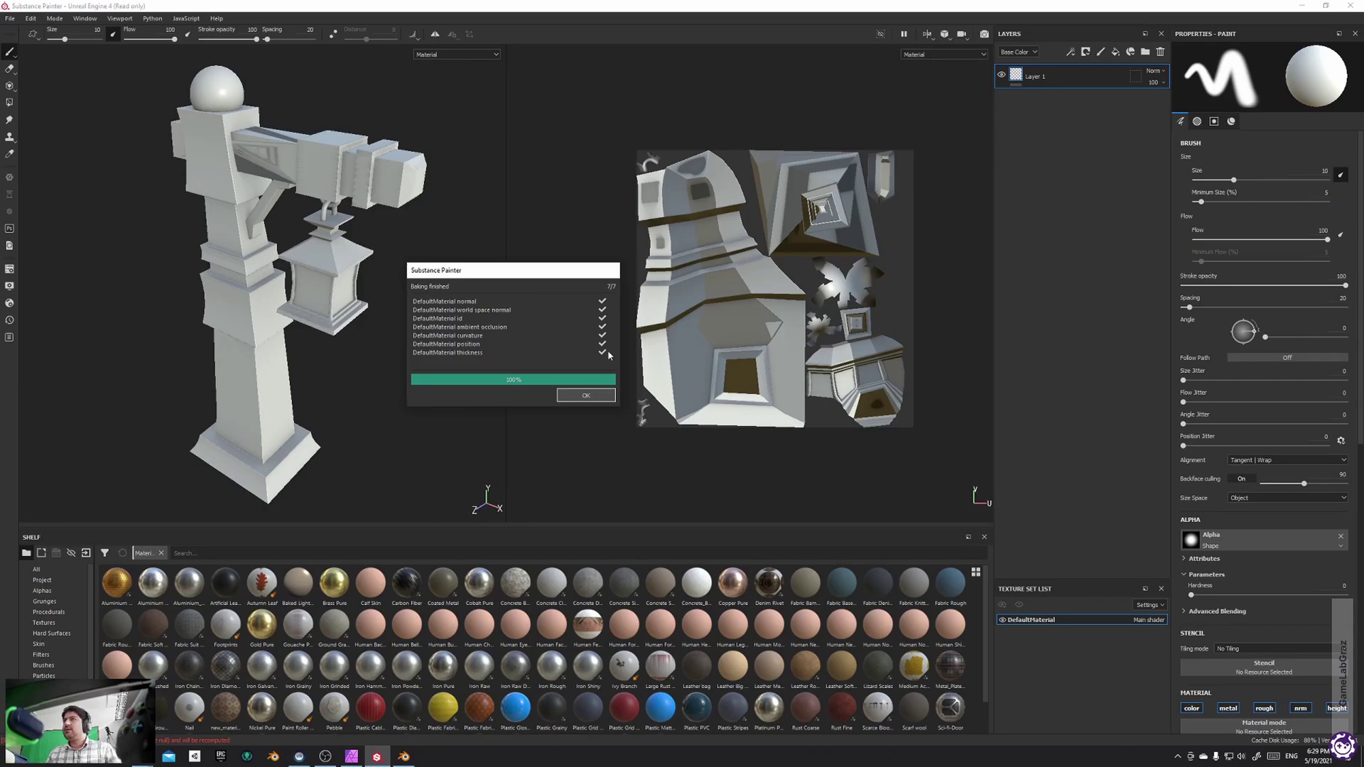
click(586, 395)
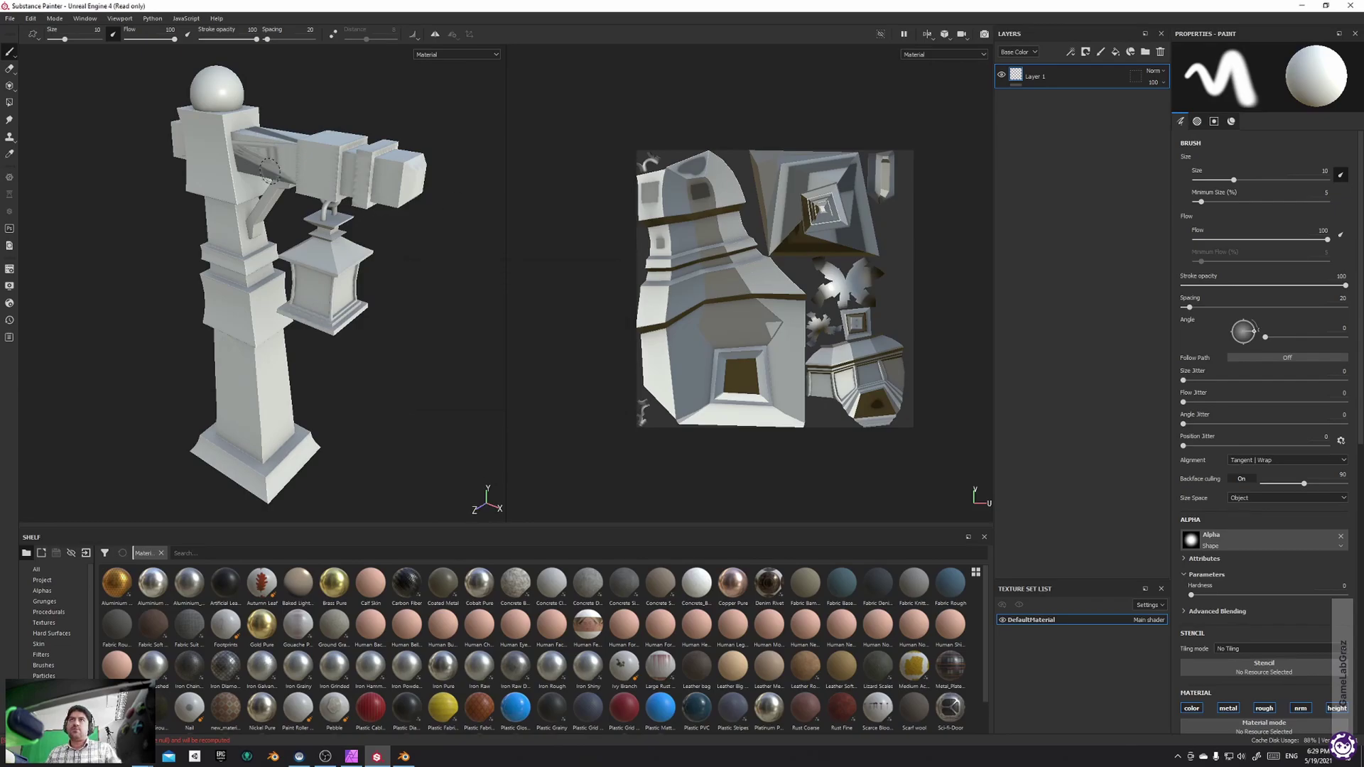
Examine the baked shading on the lantern arm up close, and display the Normal and World space normal mesh maps
alt+drag(270, 134, 323, 190)
scroll(304, 184, up, 5)
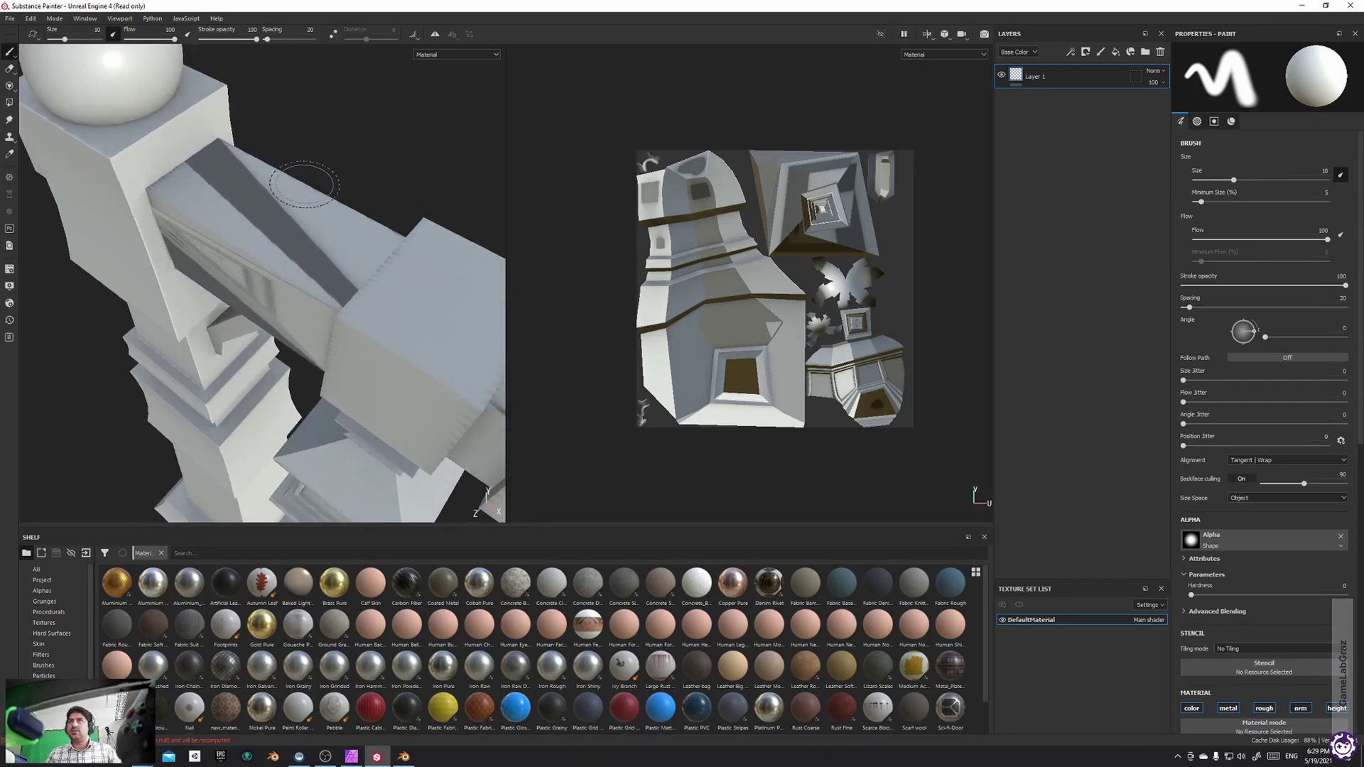
scroll(323, 174, down, 1)
click(920, 55)
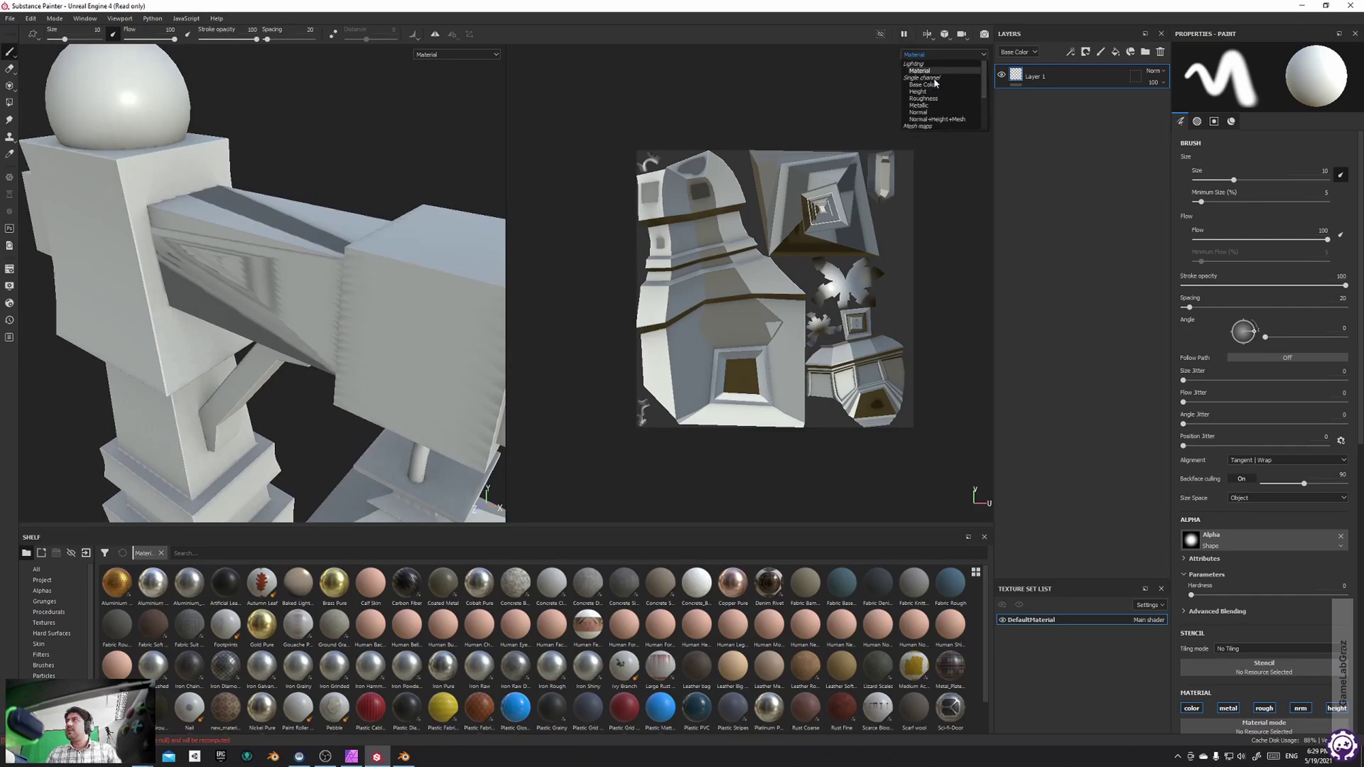
scroll(925, 85, down, 3)
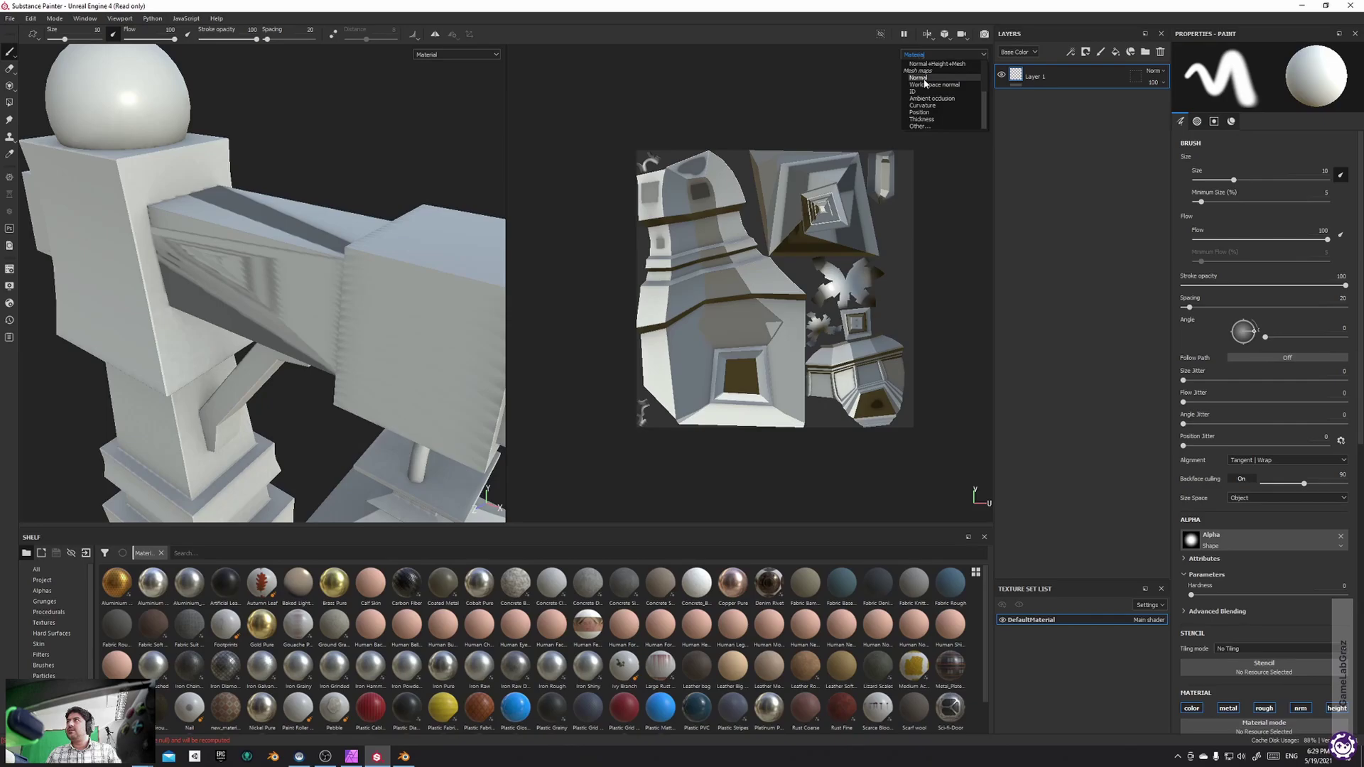
click(917, 78)
click(927, 57)
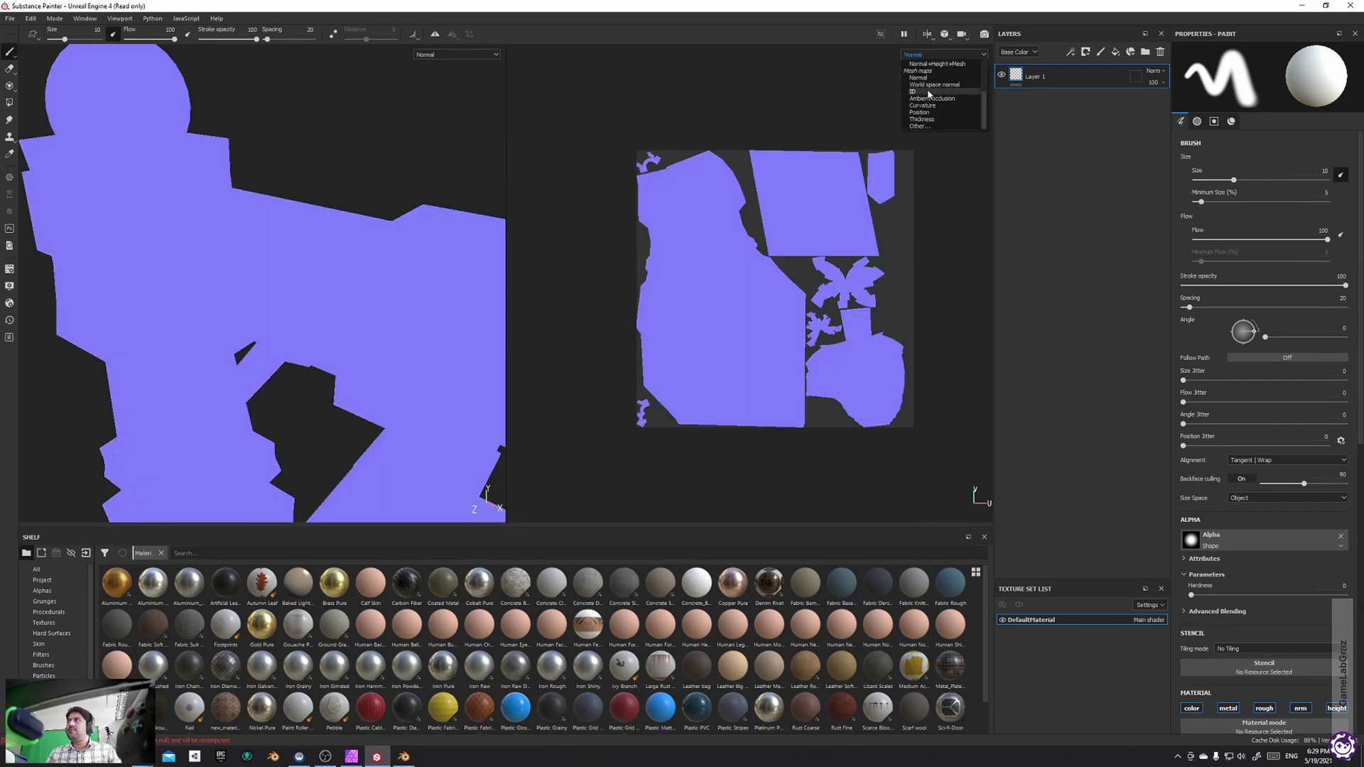
click(925, 66)
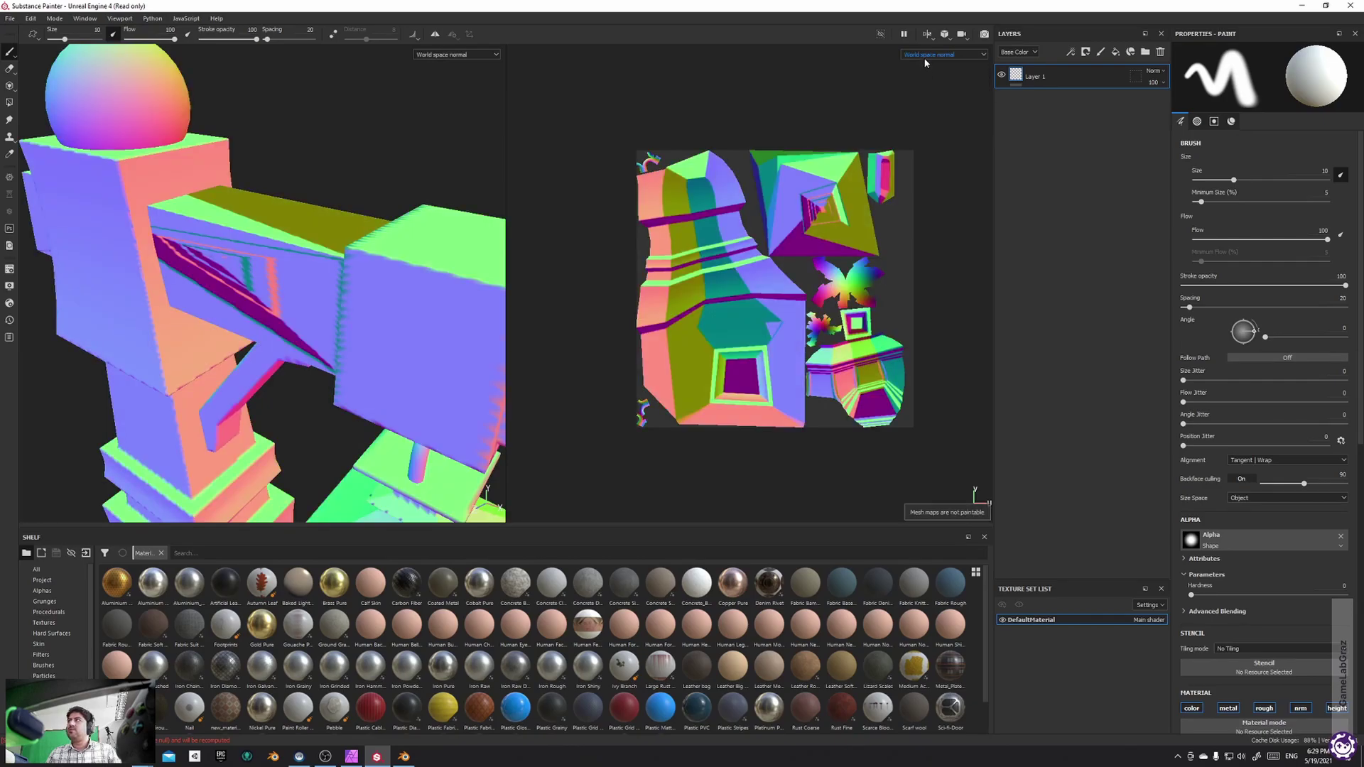
Display the baked ID mesh map and examine the vertex color areas on the hanging lantern
click(927, 54)
click(917, 103)
scroll(301, 298, down, 5)
alt+drag(300, 298, 323, 280)
alt+middle_drag(324, 280, 293, 144)
alt+drag(354, 294, 346, 332)
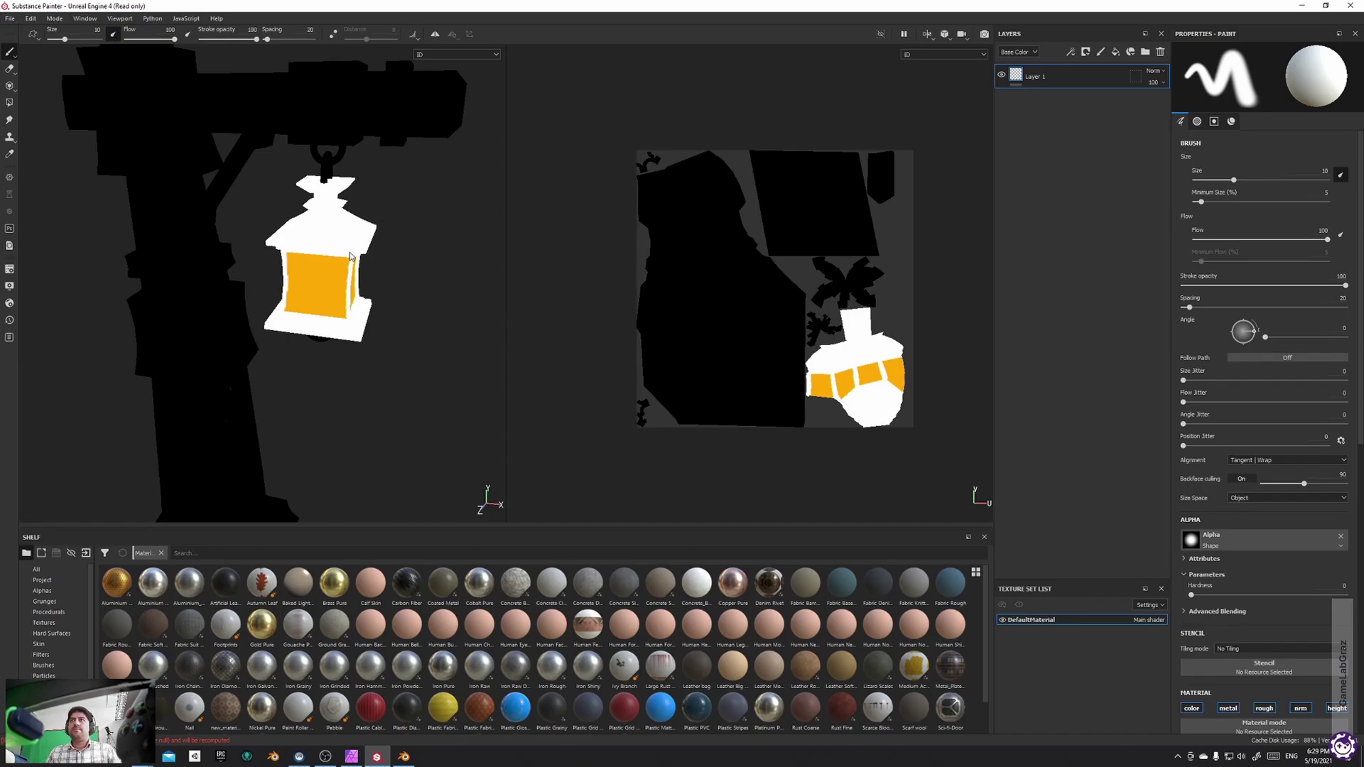
click(942, 54)
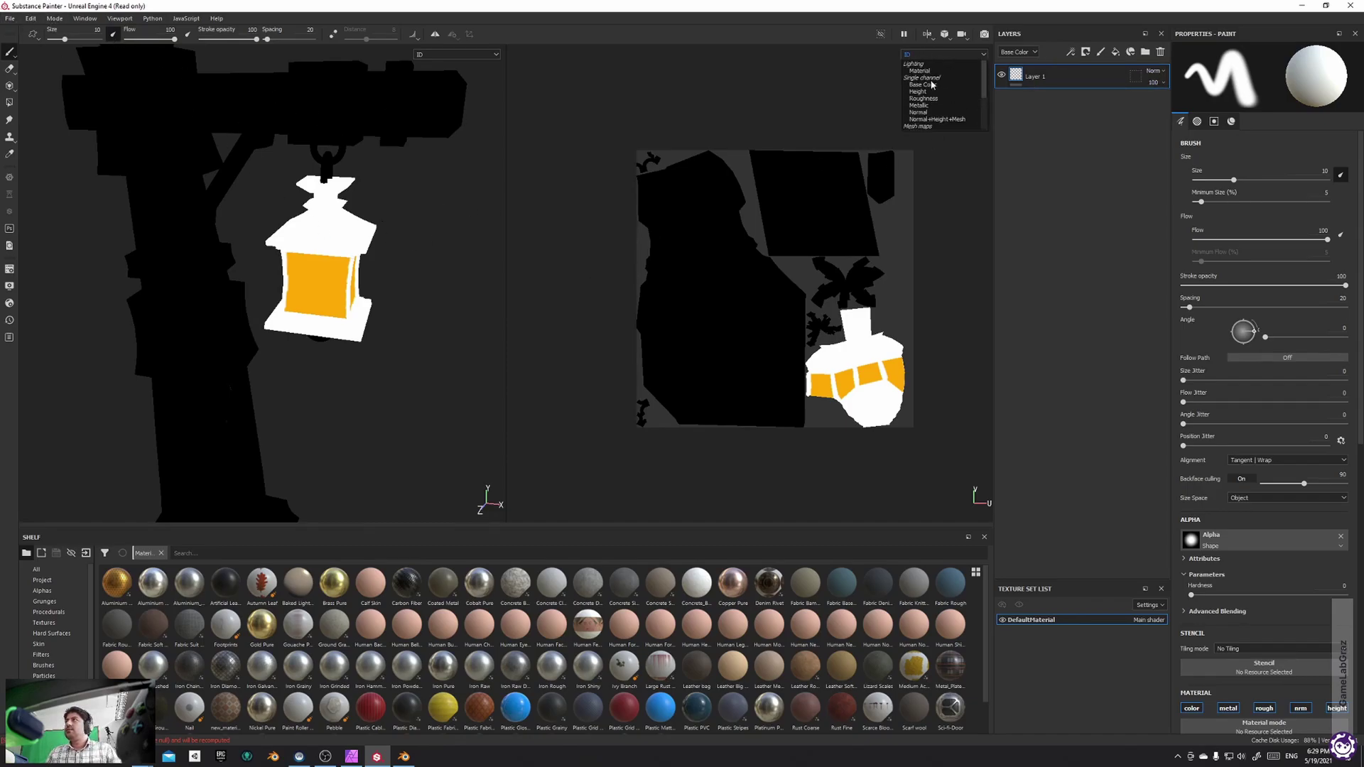
click(924, 62)
Switch to Blender, isolate the lantern post in local view and open it in the UV Editing workspace
click(403, 756)
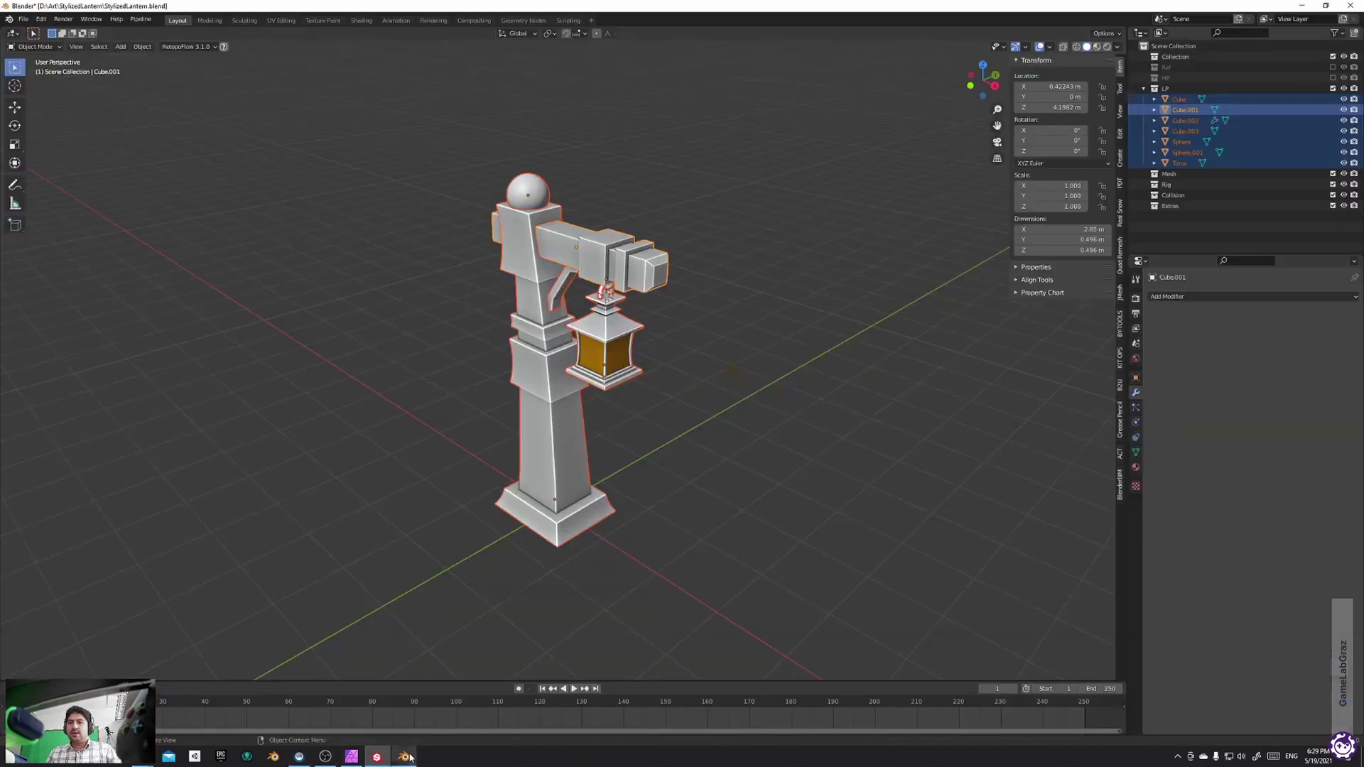
click(530, 327)
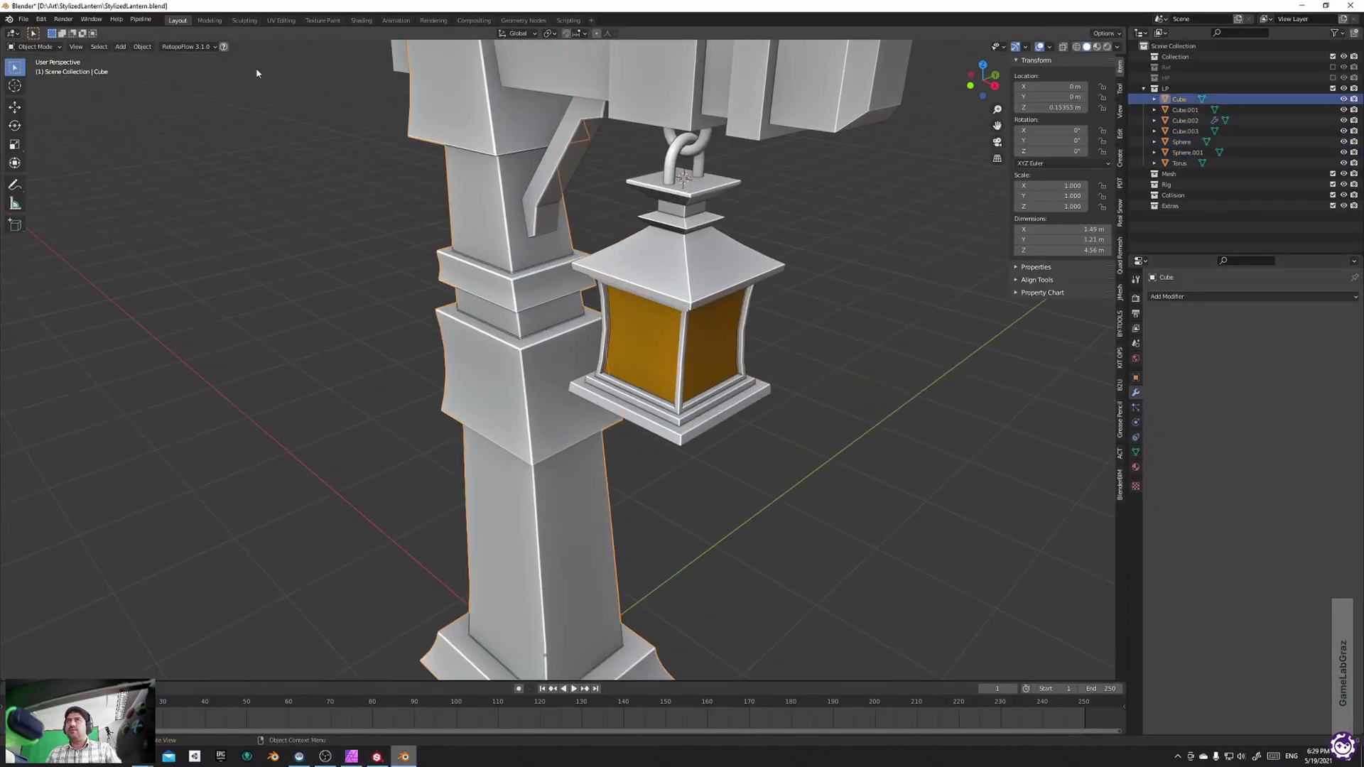
key(KP_Divide)
middle_drag(633, 207, 581, 224)
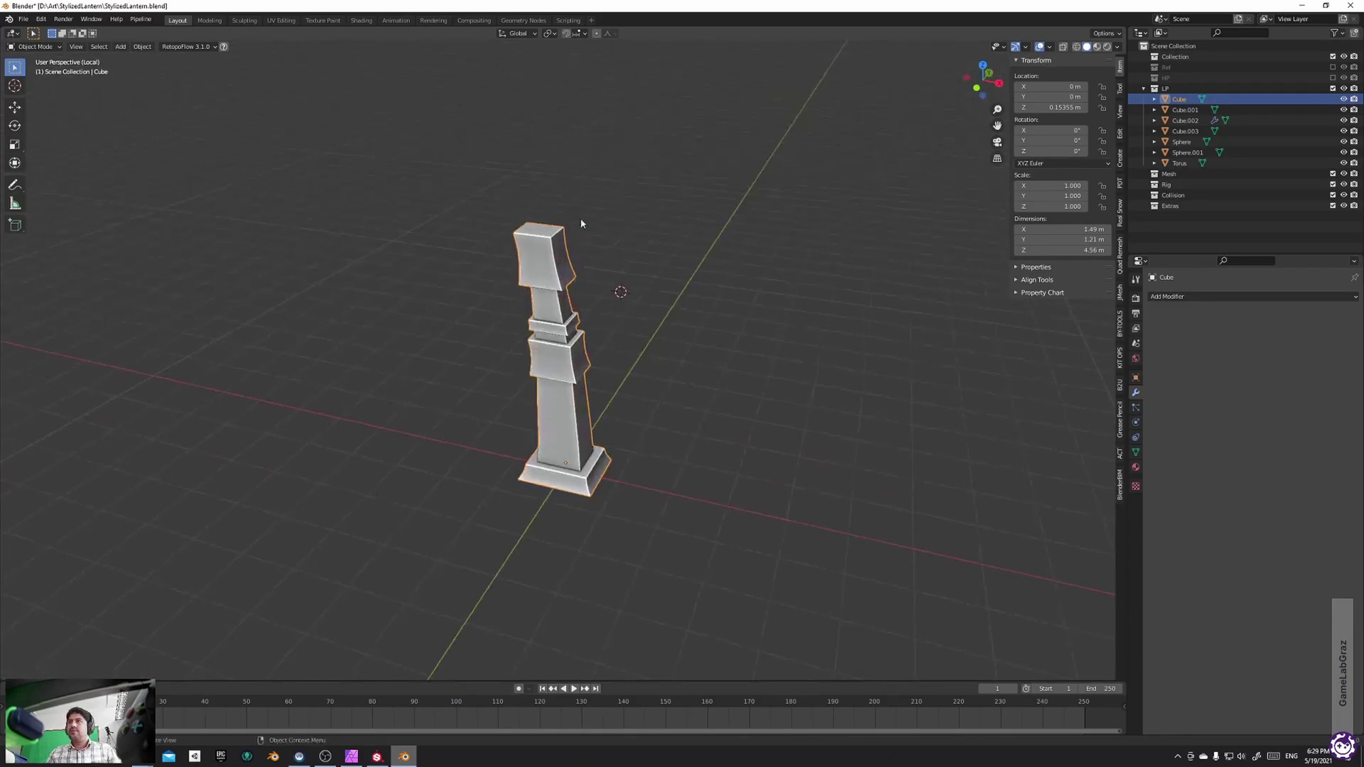
click(281, 20)
middle_drag(880, 292, 941, 321)
scroll(923, 313, up, 2)
scroll(863, 268, up, 2)
alt+right_drag(863, 268, 904, 466)
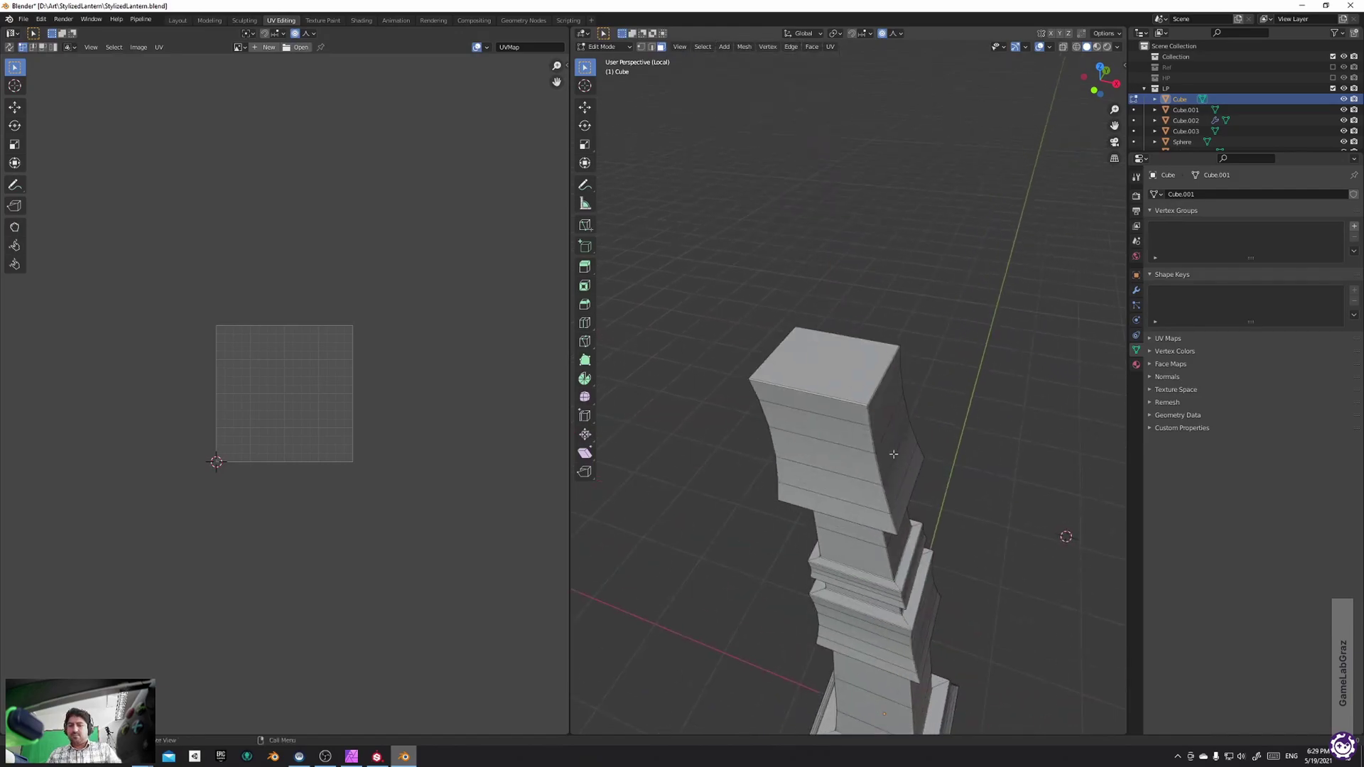
Select the post's top face and mark its boundary edges as a seam
click(847, 381)
key(F3)
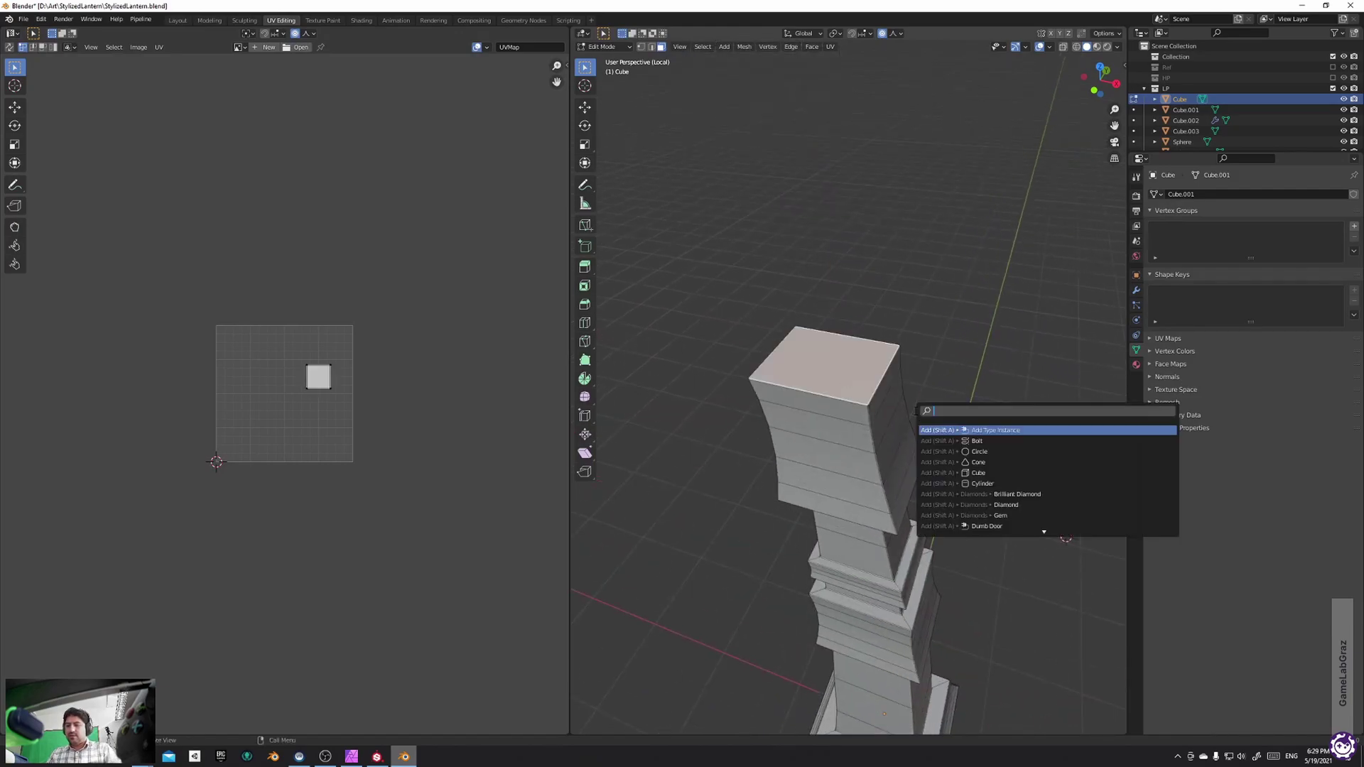
key(Escape)
right_click(850, 373)
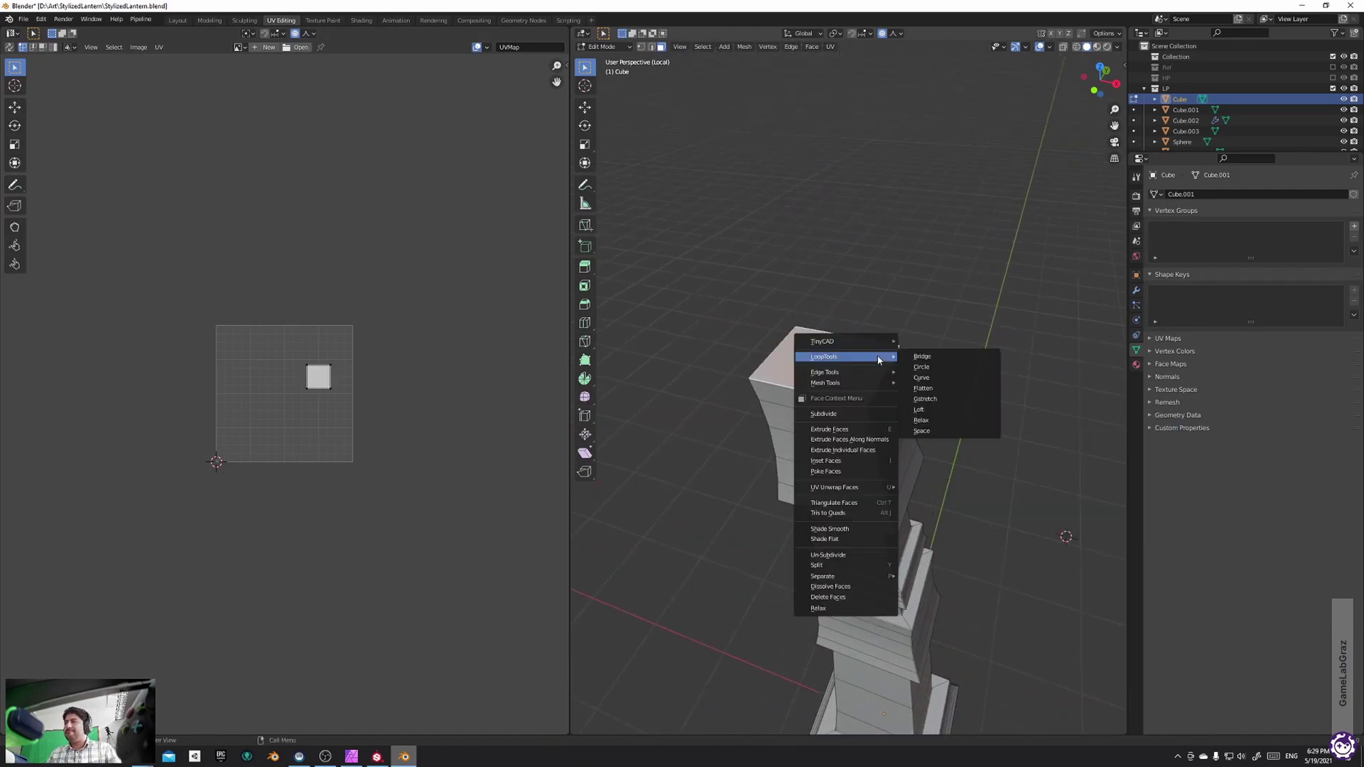
key(Escape)
key(2)
right_click(885, 354)
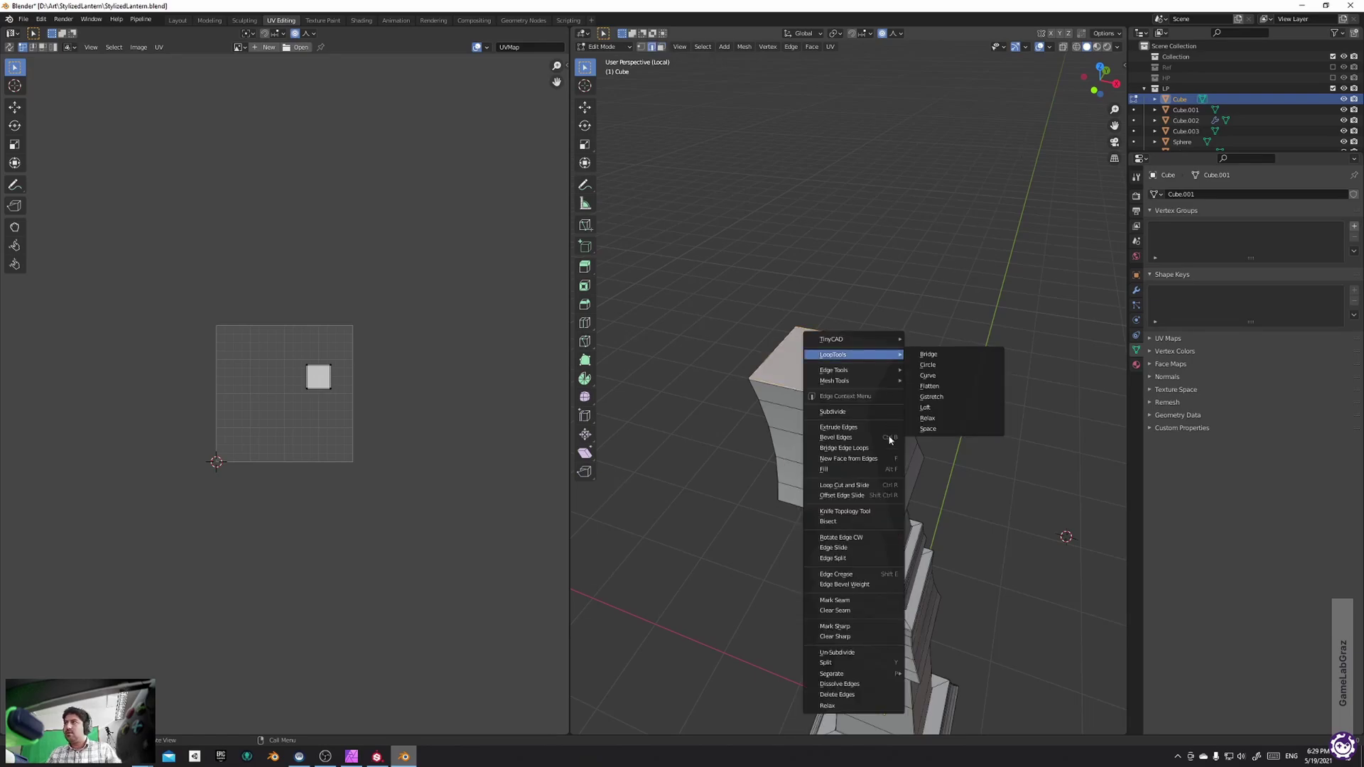
click(861, 600)
Mark the vertical corner edge path of the post's top block, from the top rim downwards, as a seam
middle_drag(861, 601, 852, 460)
alt+click(803, 351)
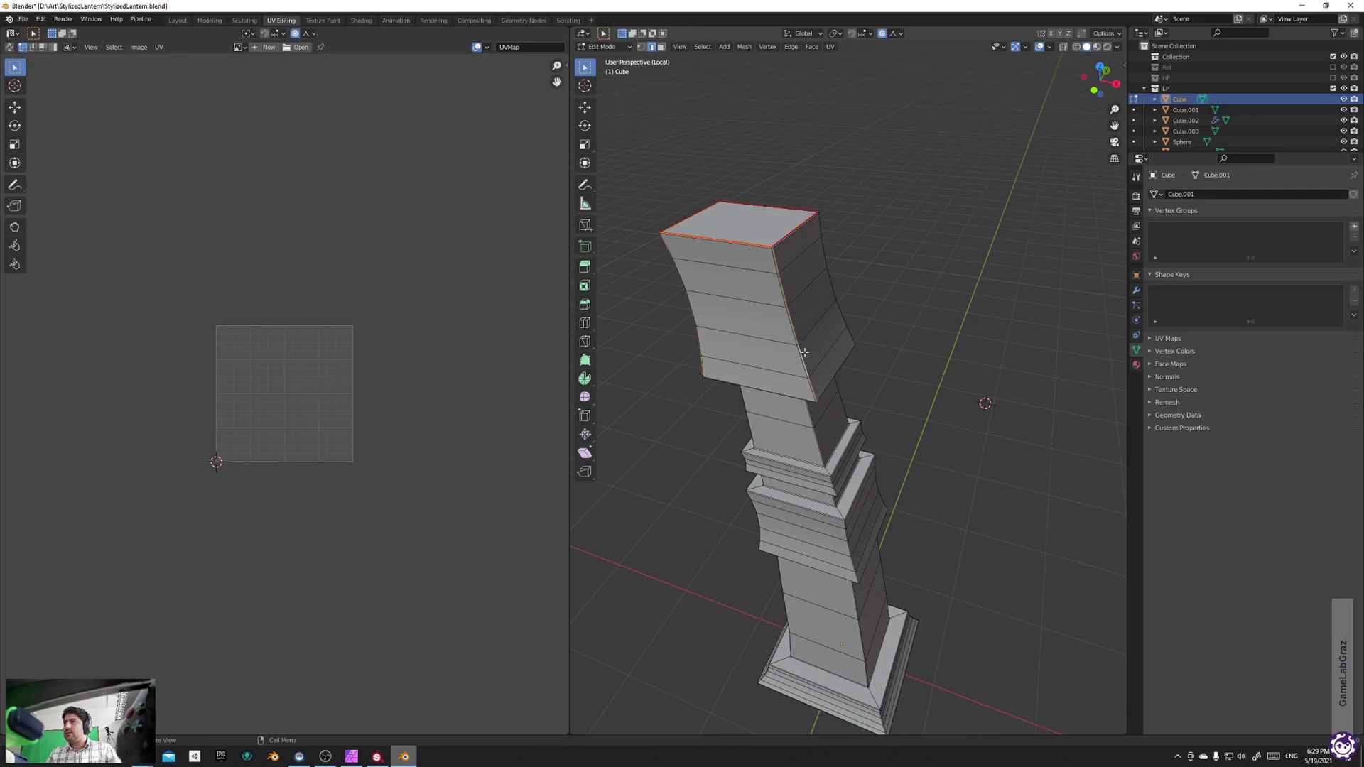
middle_drag(836, 405, 821, 350)
click(797, 306)
middle_drag(810, 236, 806, 311)
scroll(792, 311, up, 3)
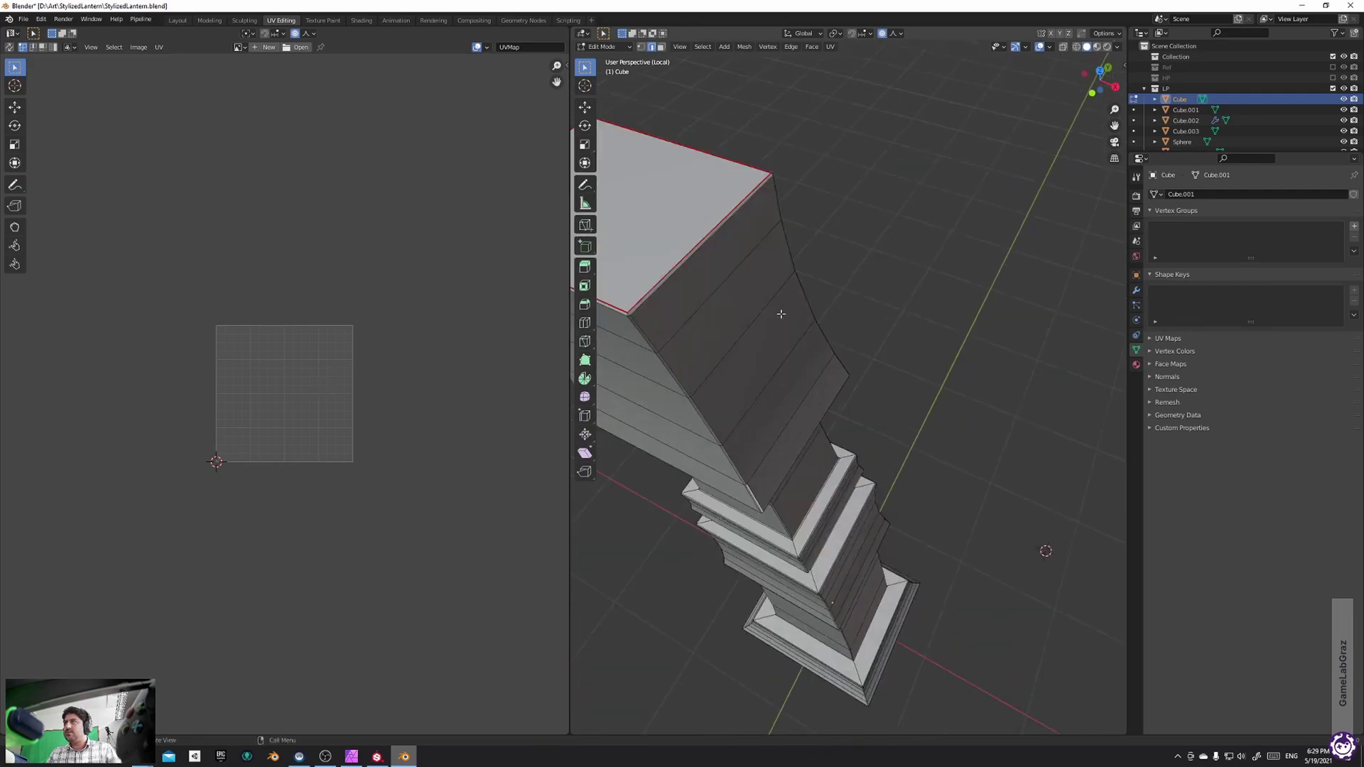
ctrl+click(630, 314)
right_click(631, 314)
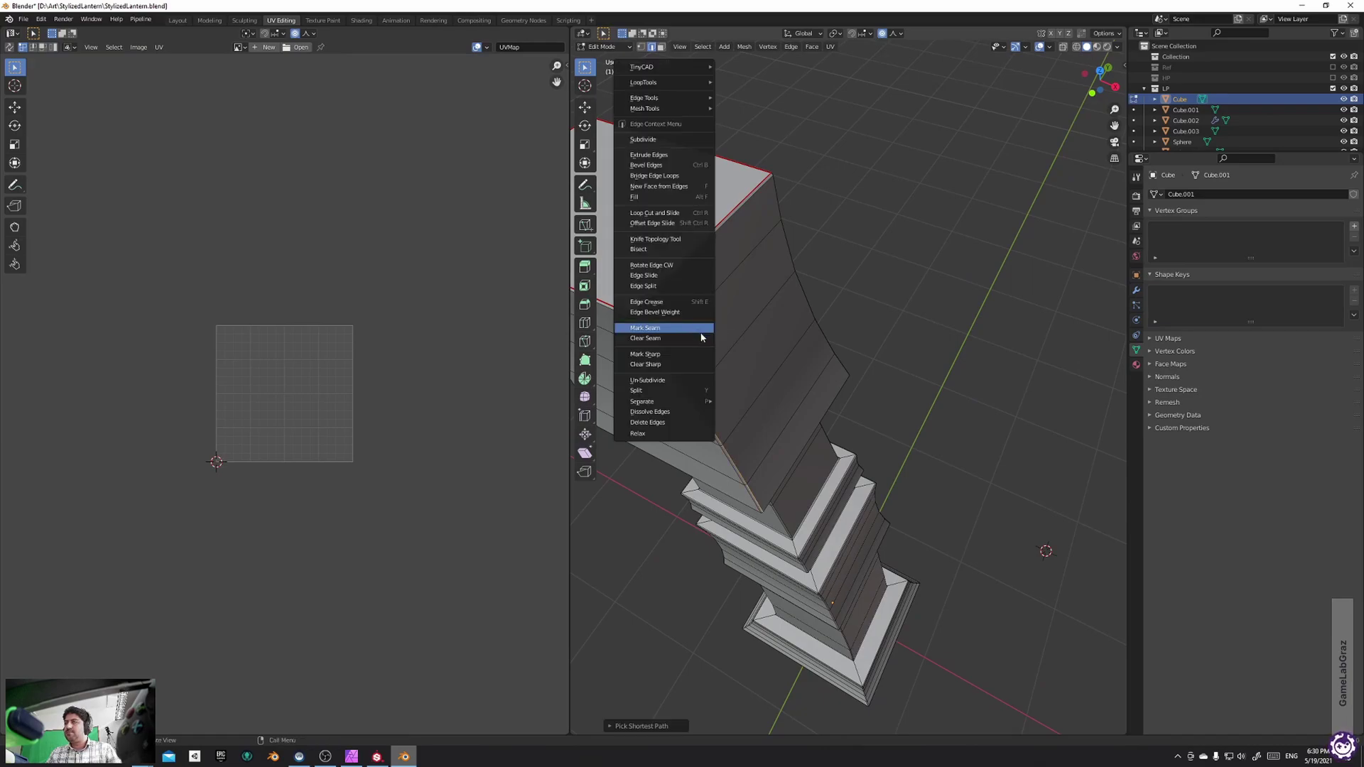
click(668, 337)
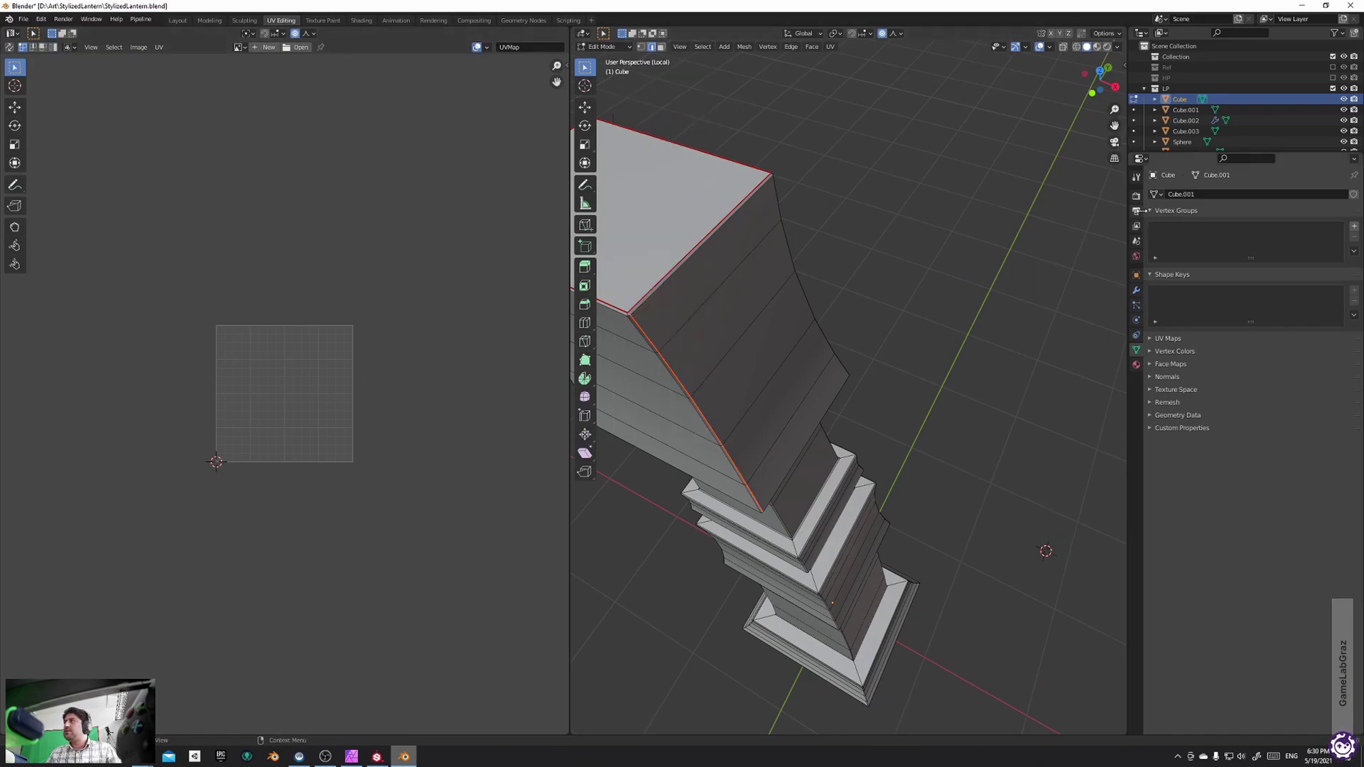
Enable Live Unwrap for the mesh edits and turn on UV Sync Selection in the UV editor
click(1136, 178)
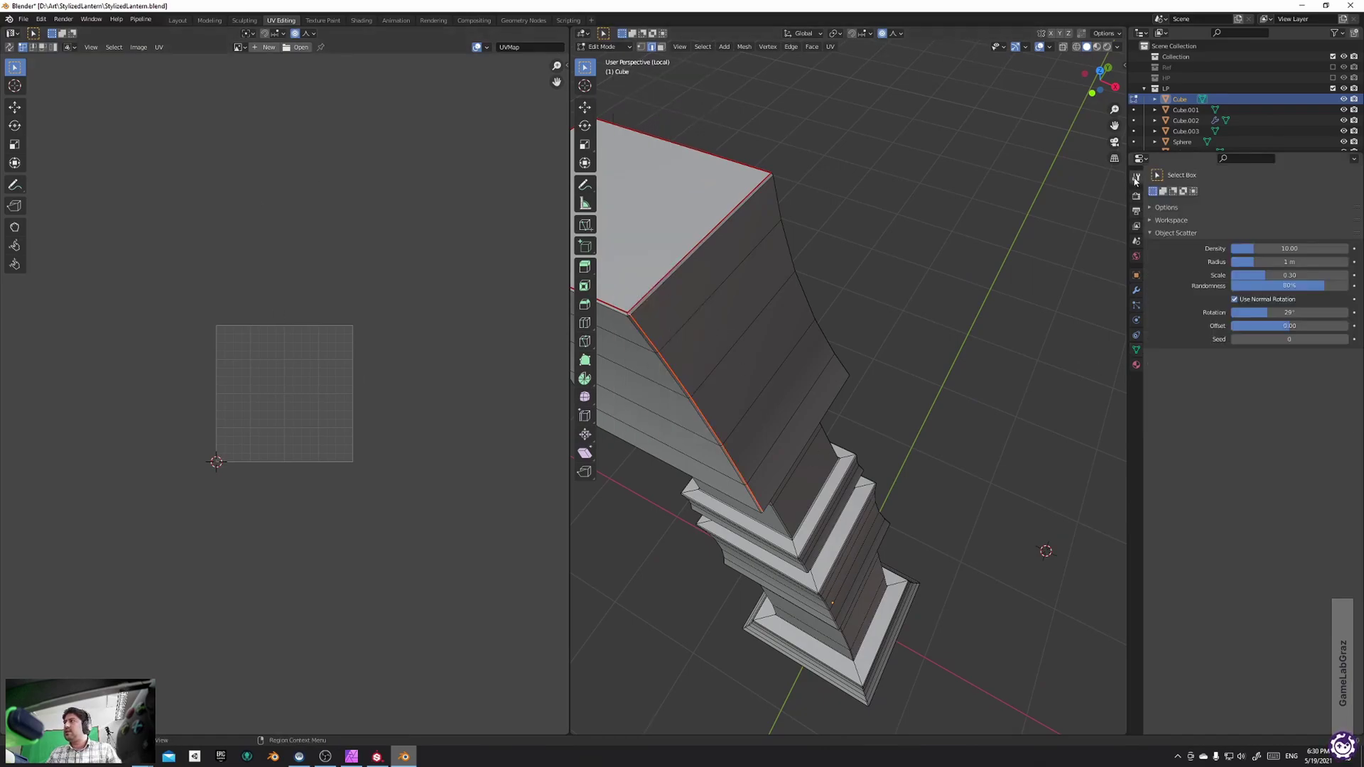
click(1159, 206)
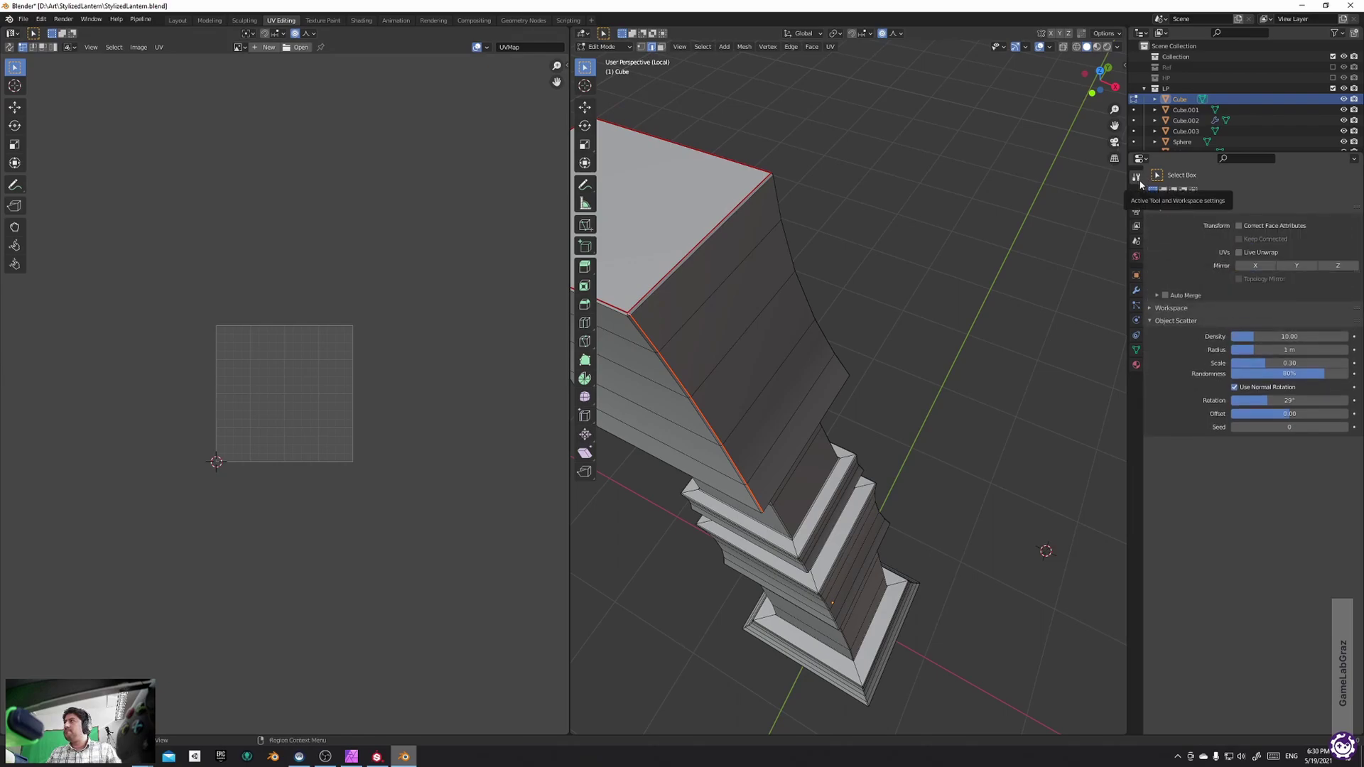
click(1240, 252)
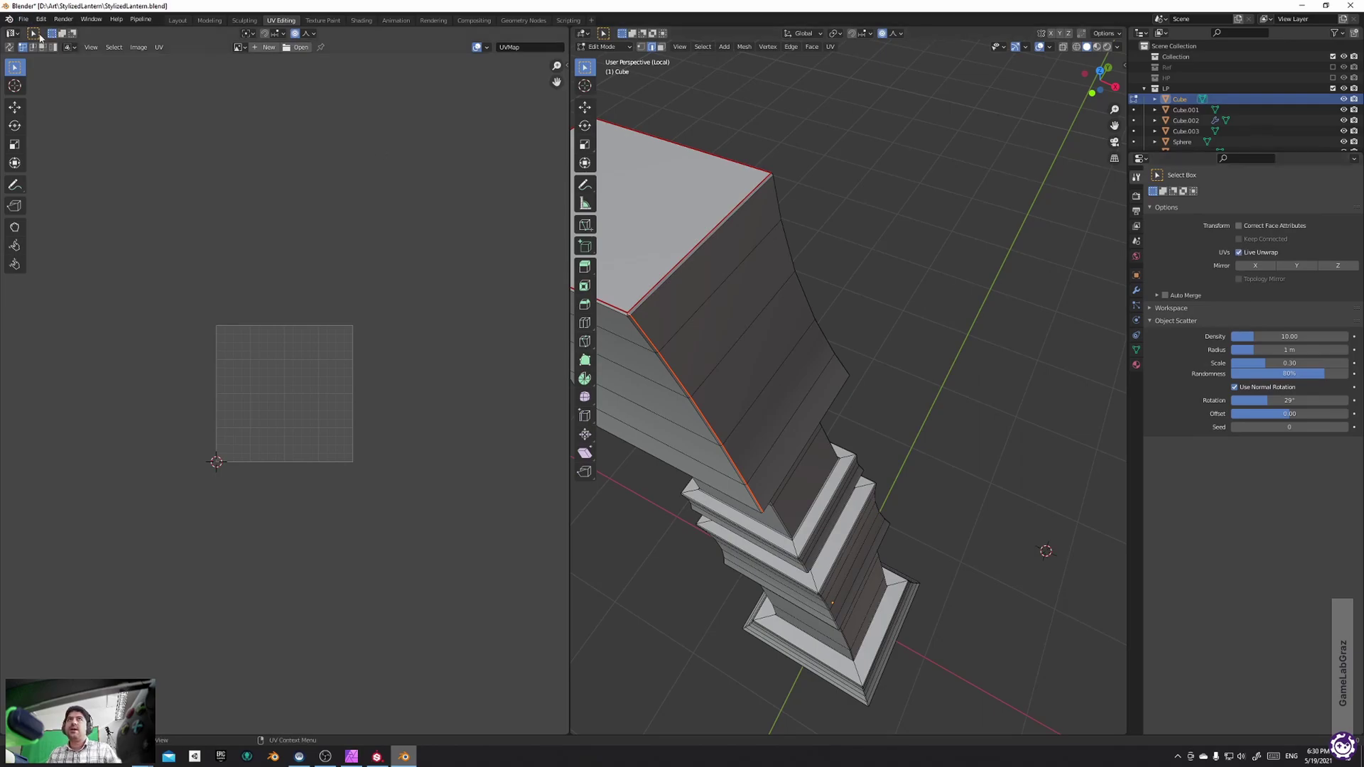
click(11, 46)
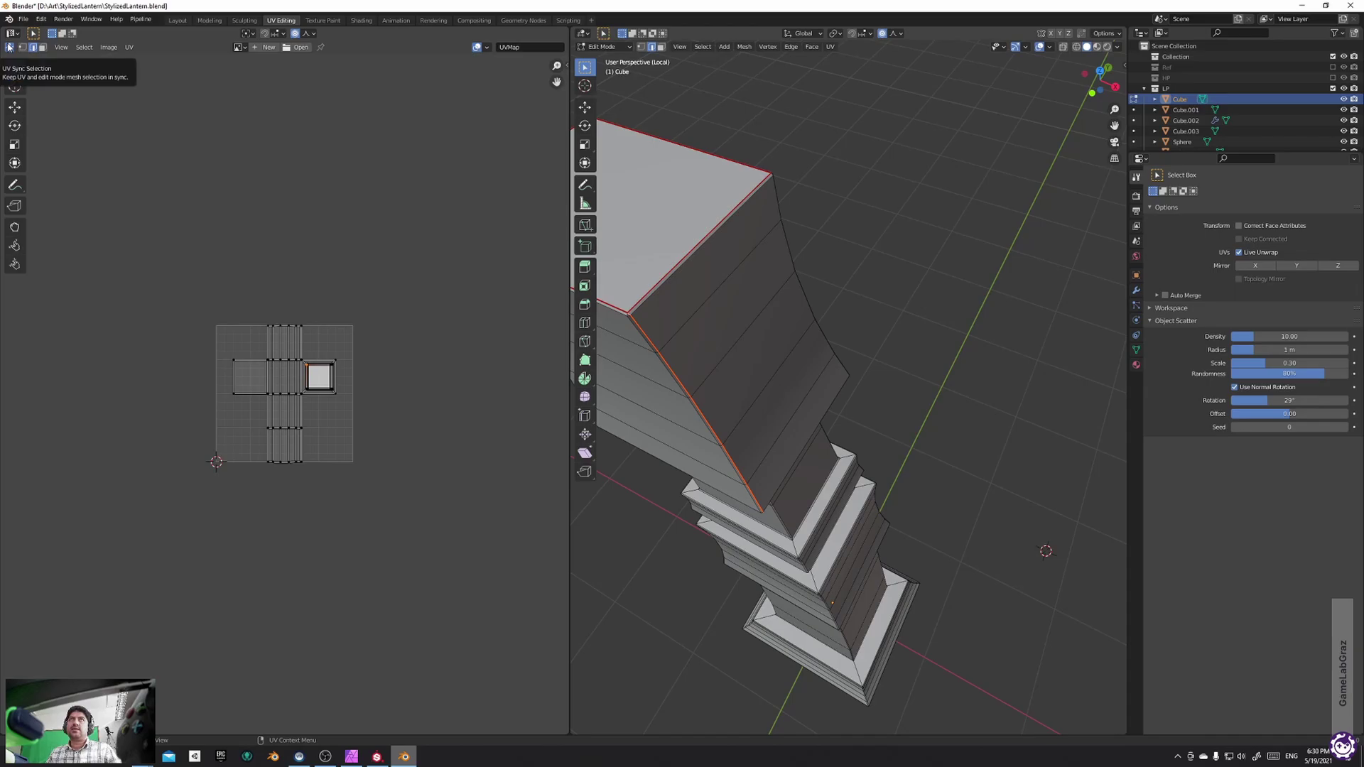
Continue the selection along the same corner from the top block down to the base's bottom corner and mark it as a seam
middle_drag(921, 434, 893, 343)
scroll(897, 348, up, 5)
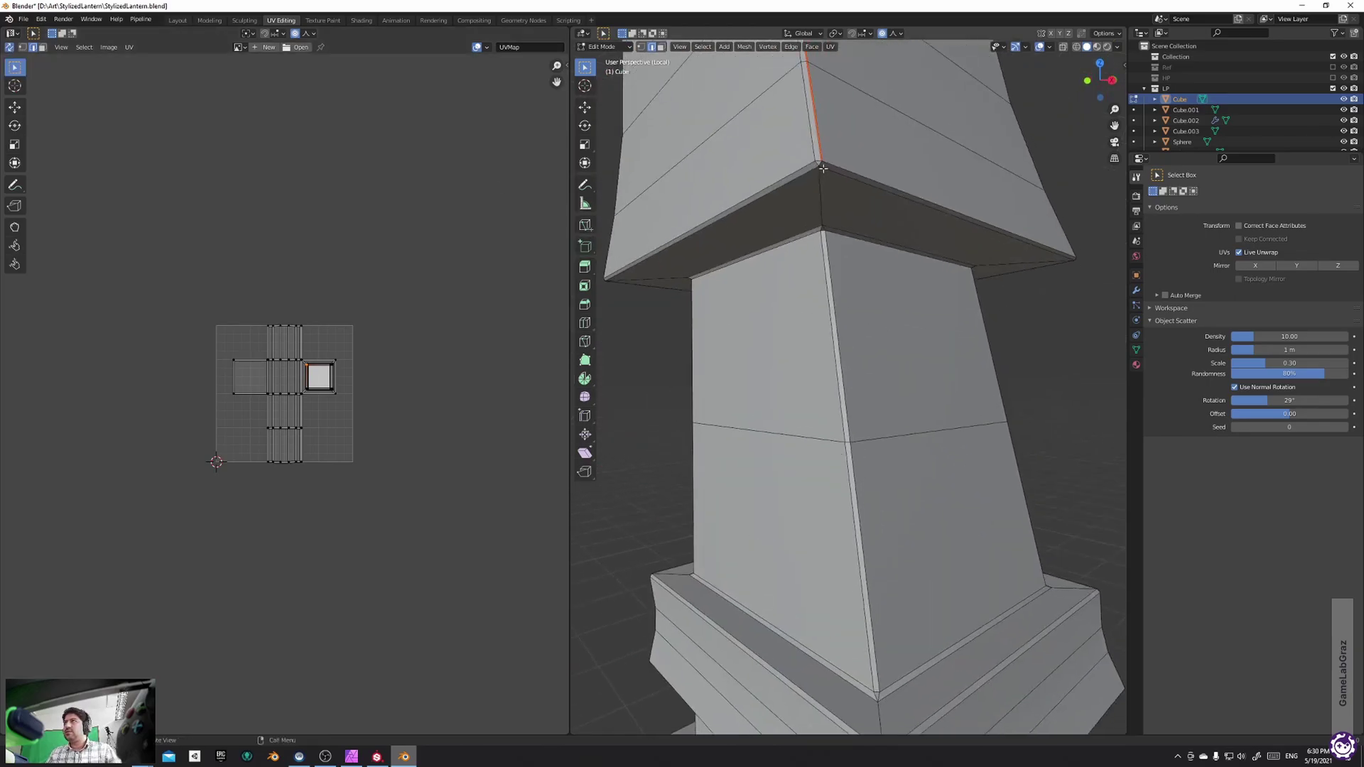
scroll(818, 173, up, 6)
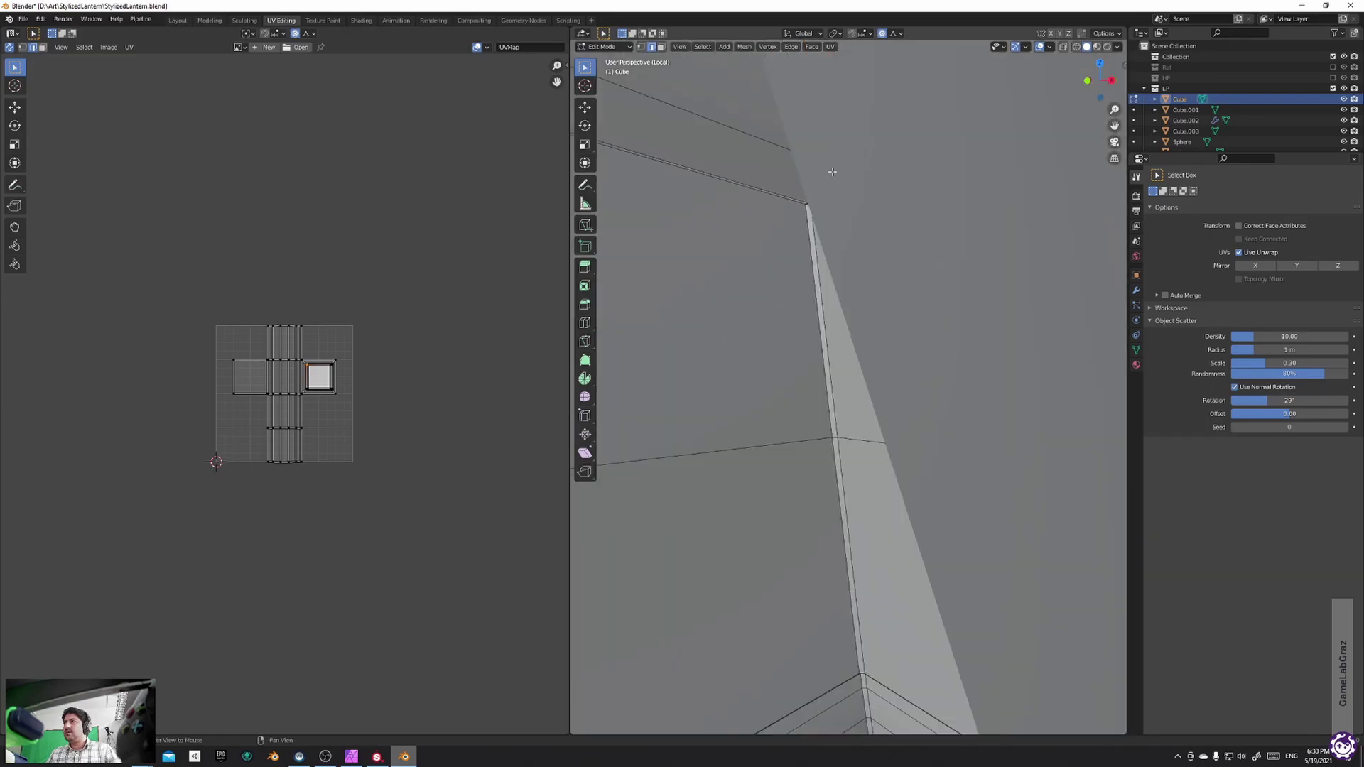
scroll(824, 171, down, 4)
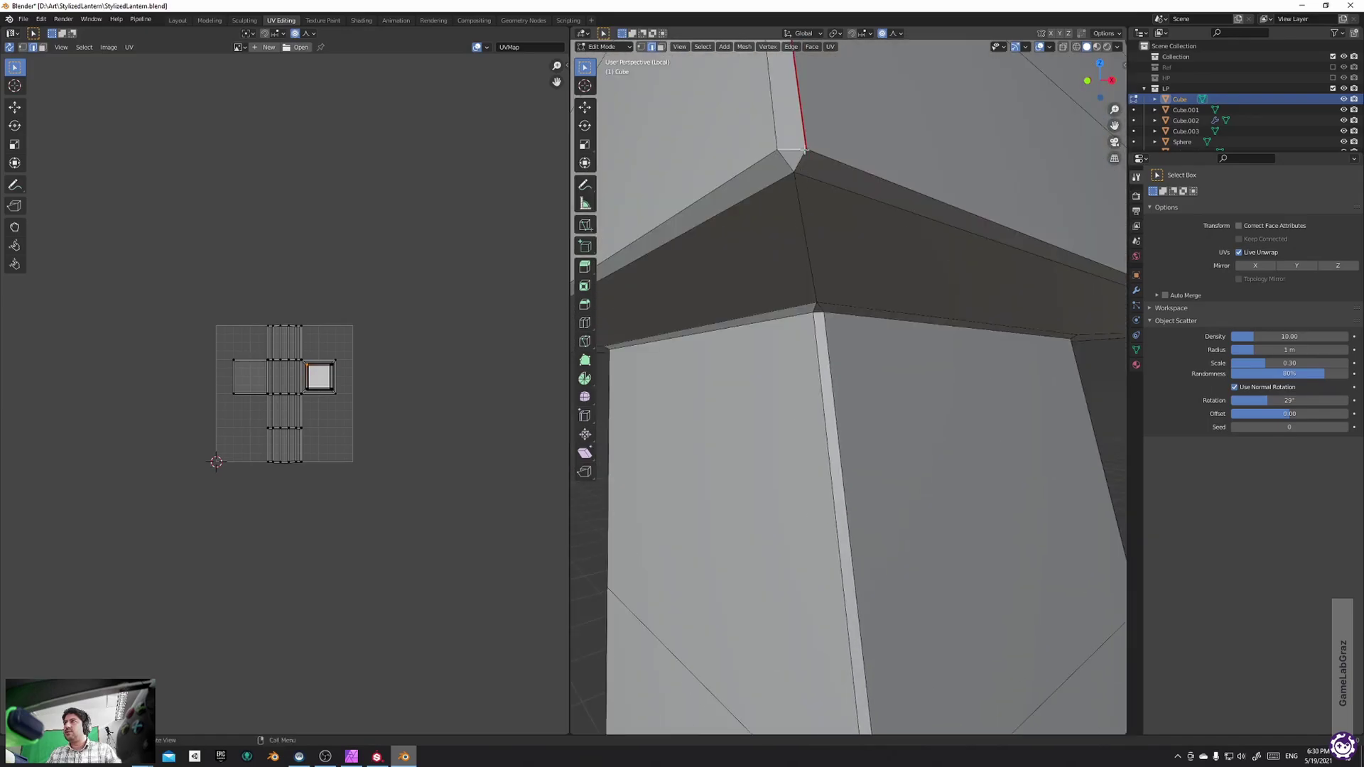
scroll(802, 160, down, 6)
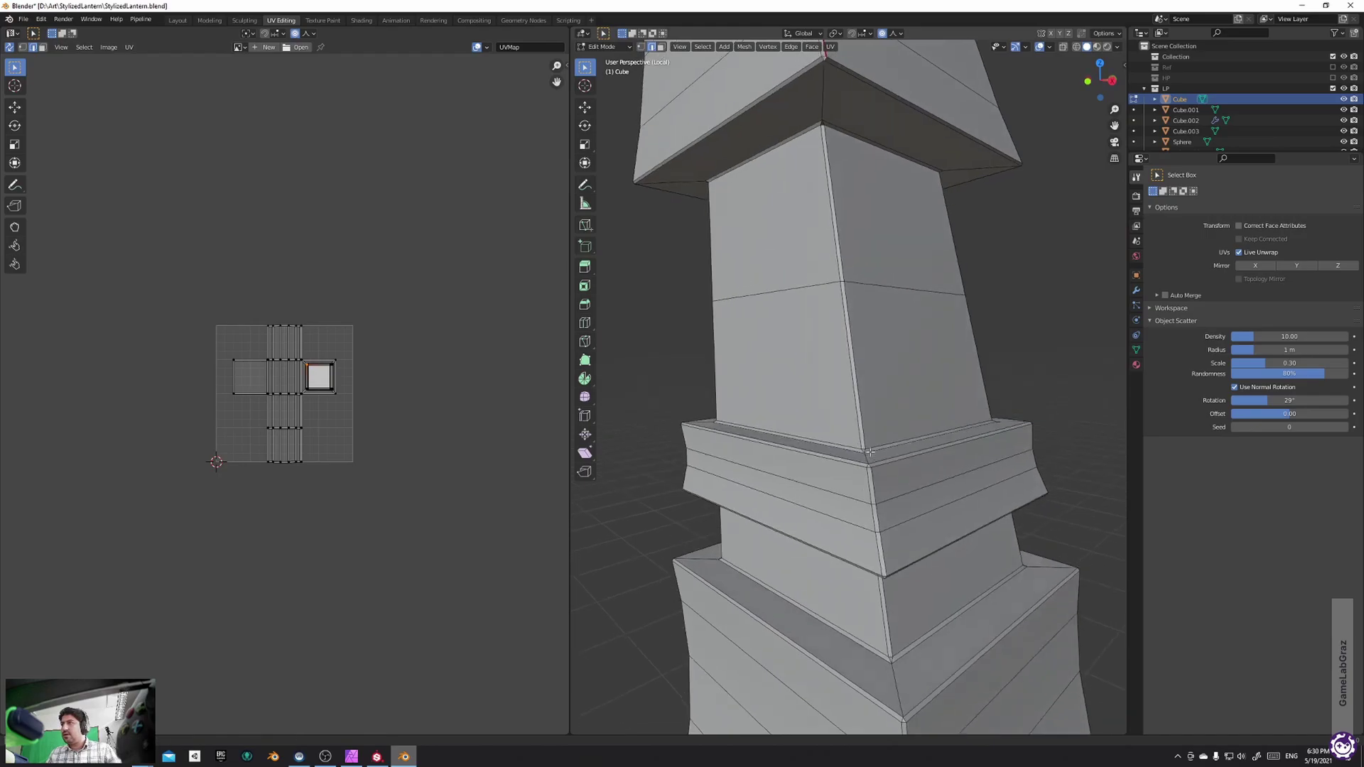
scroll(863, 341, up, 2)
shift+middle_drag(871, 445, 856, 381)
ctrl+click(851, 370)
middle_drag(874, 296, 804, 109)
middle_drag(871, 354, 856, 581)
ctrl+click(853, 516)
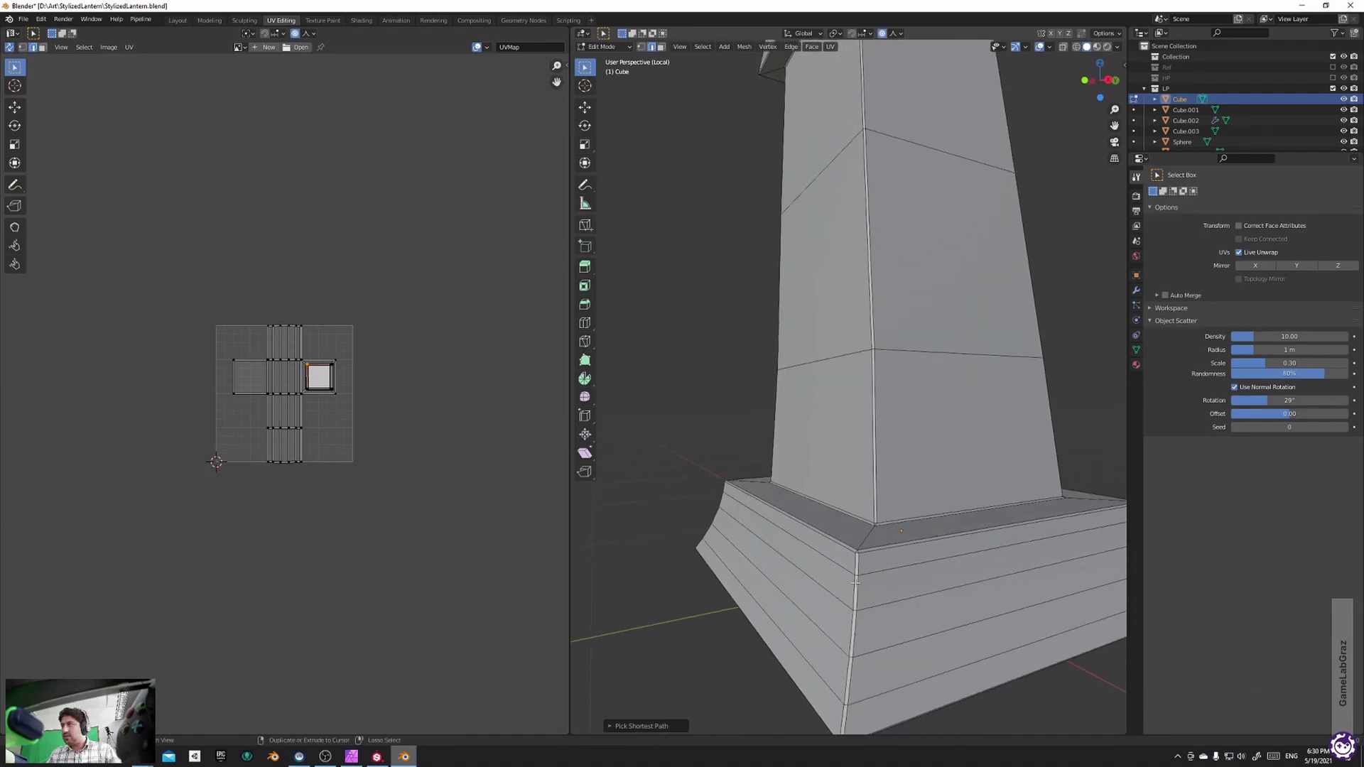
ctrl+click(861, 632)
middle_drag(860, 632, 888, 371)
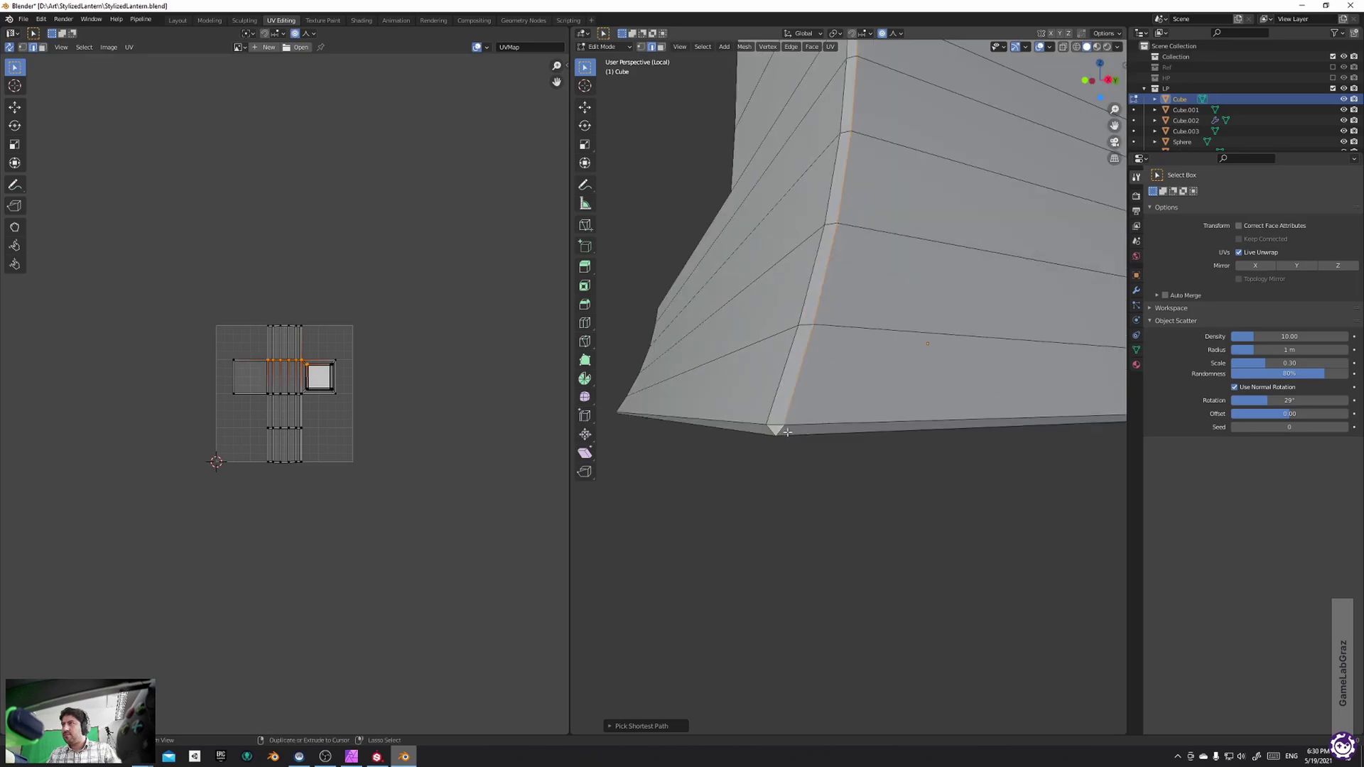
key(q)
click(909, 365)
scroll(353, 407, up, 3)
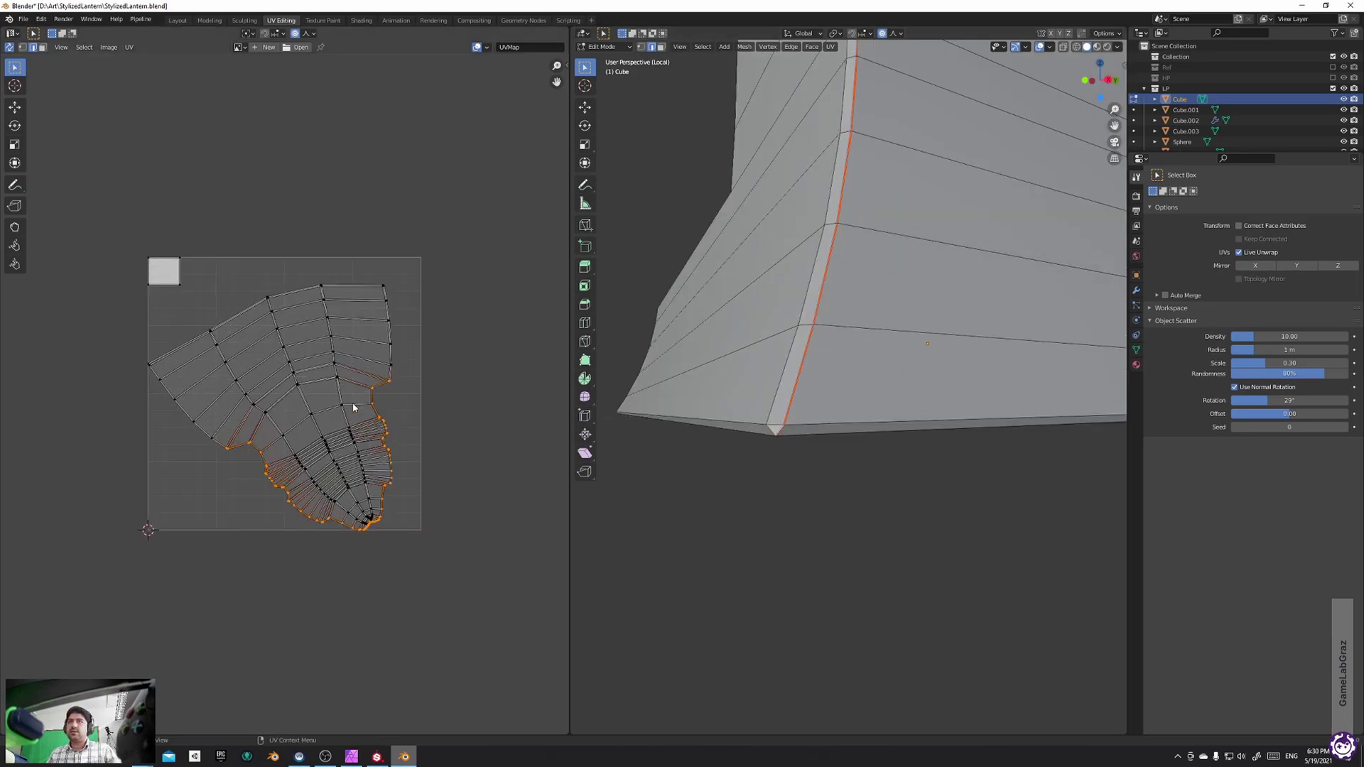
Turn on the Display Stretch overlay in the UV editor with the stretch type set to Area
click(487, 47)
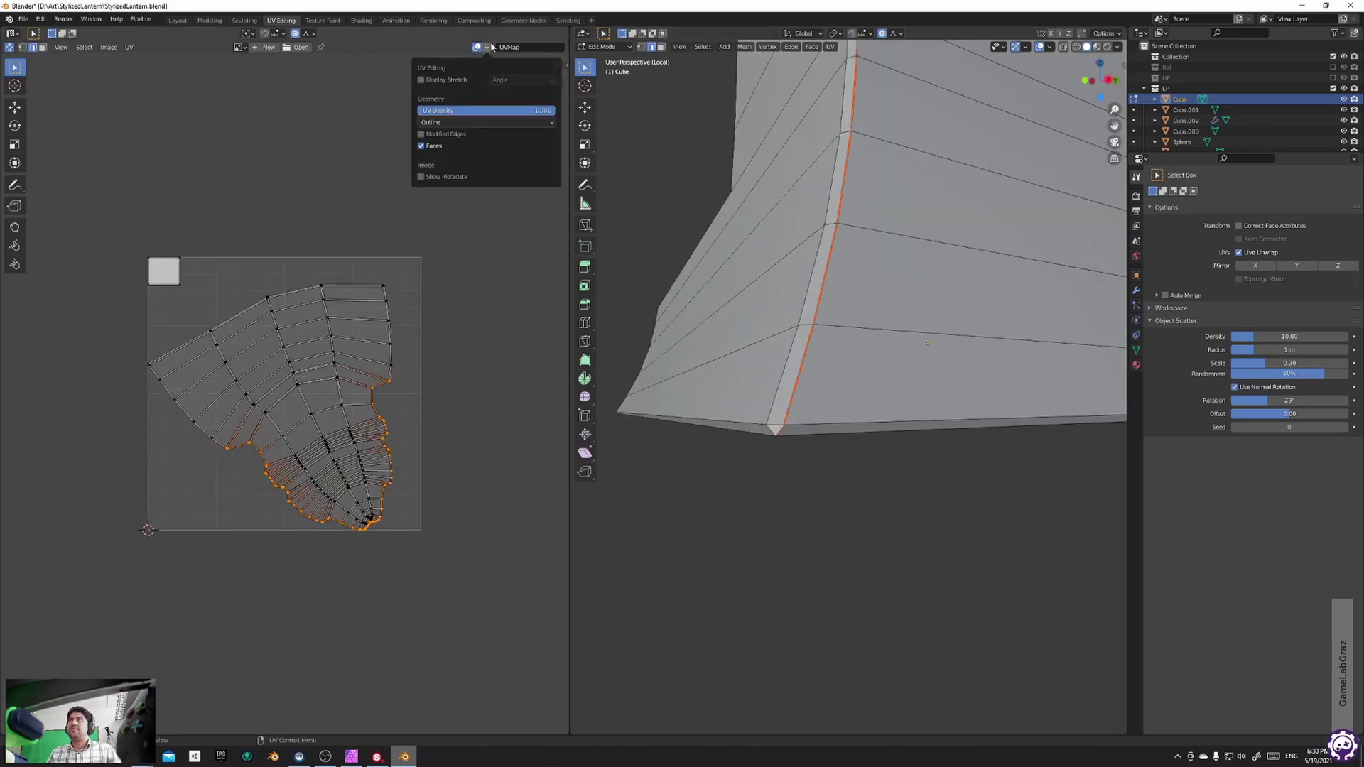
click(480, 79)
click(497, 80)
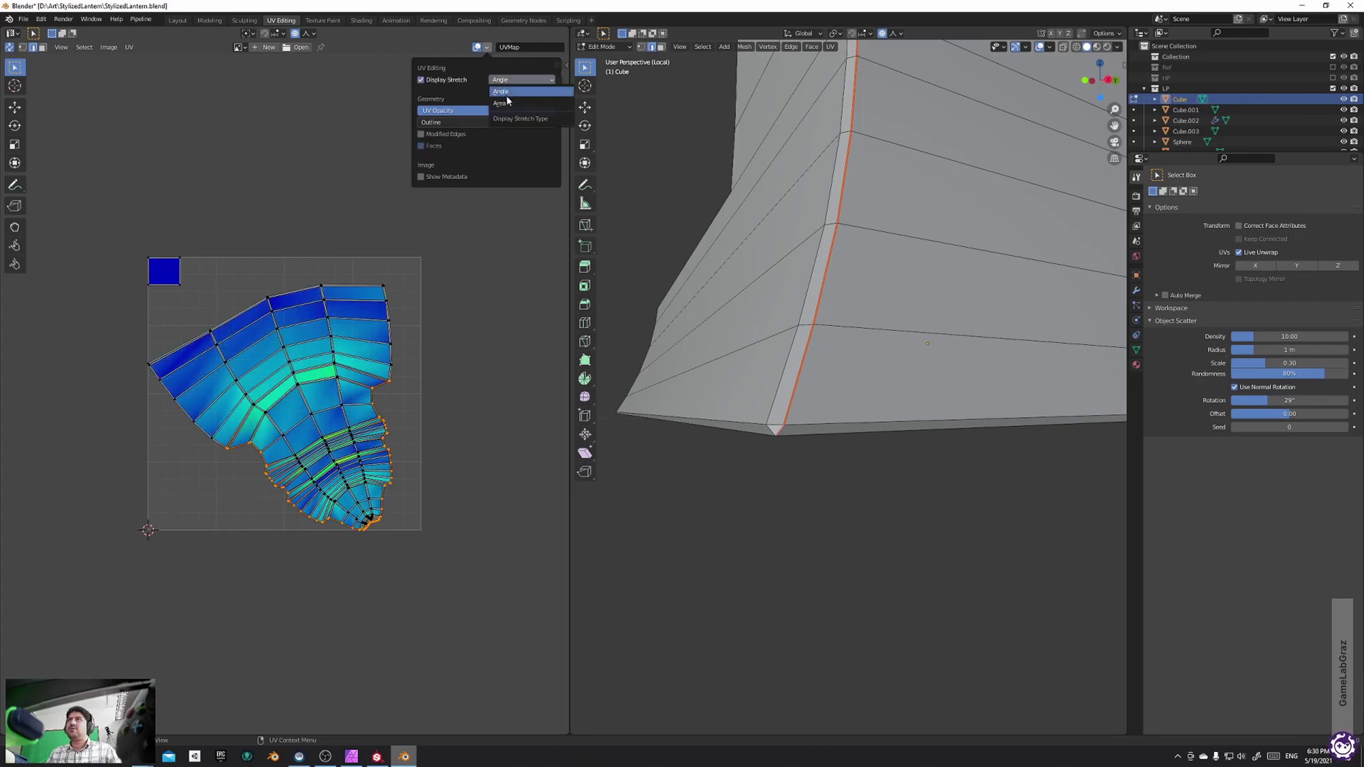
click(501, 99)
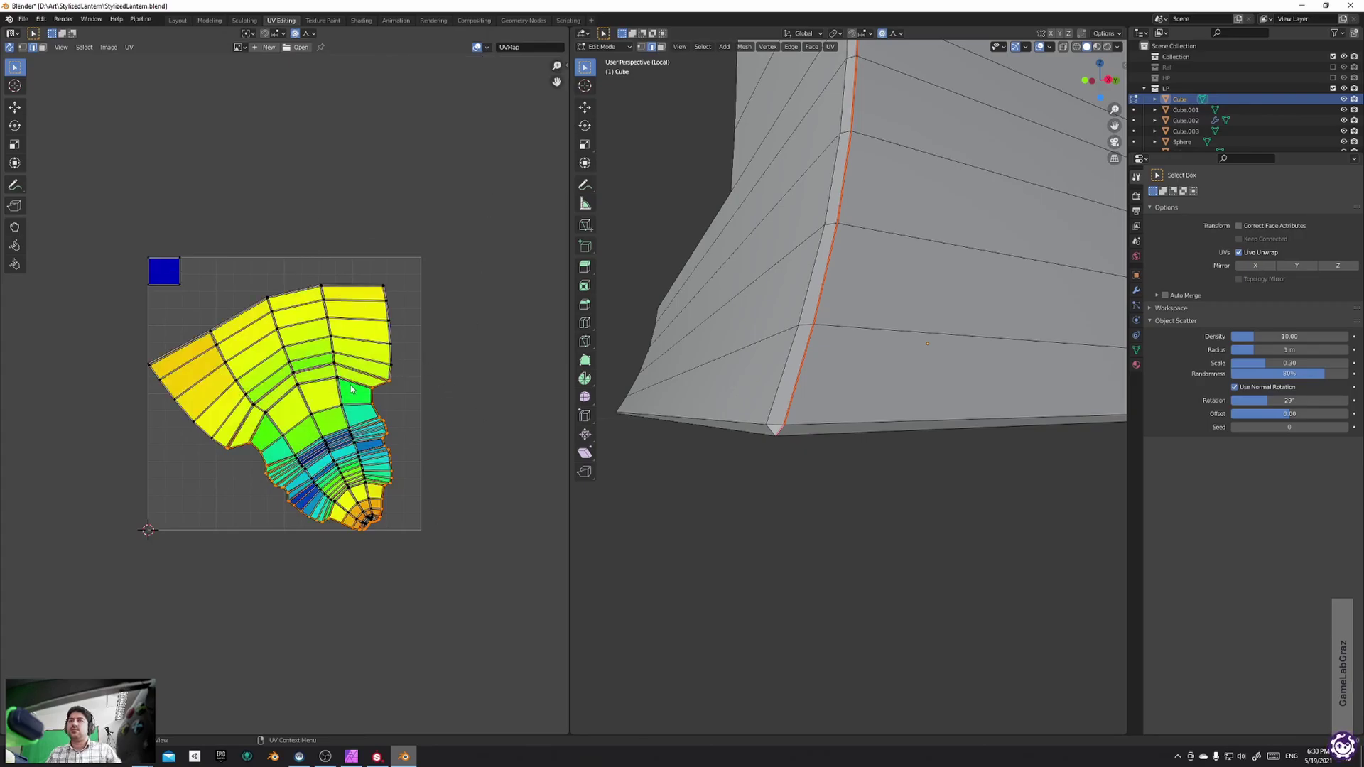
click(487, 47)
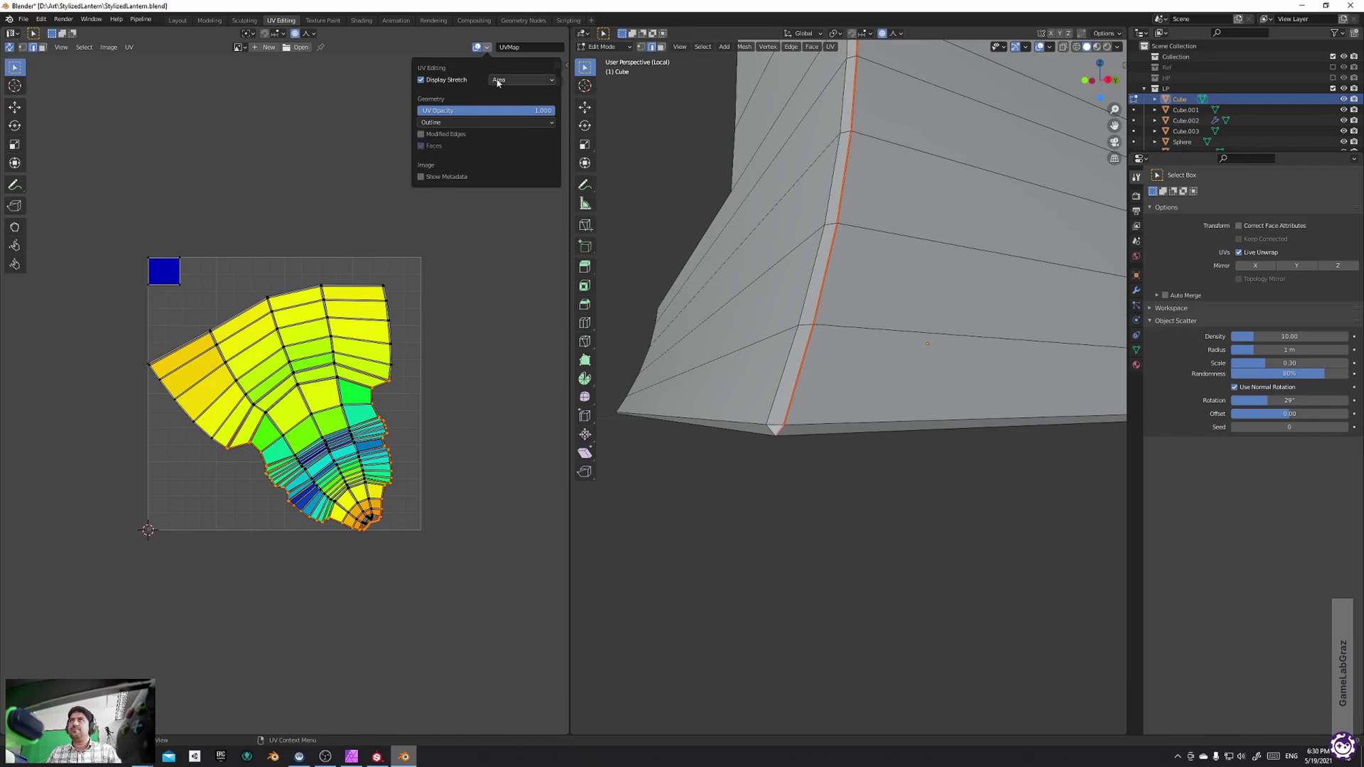
click(505, 81)
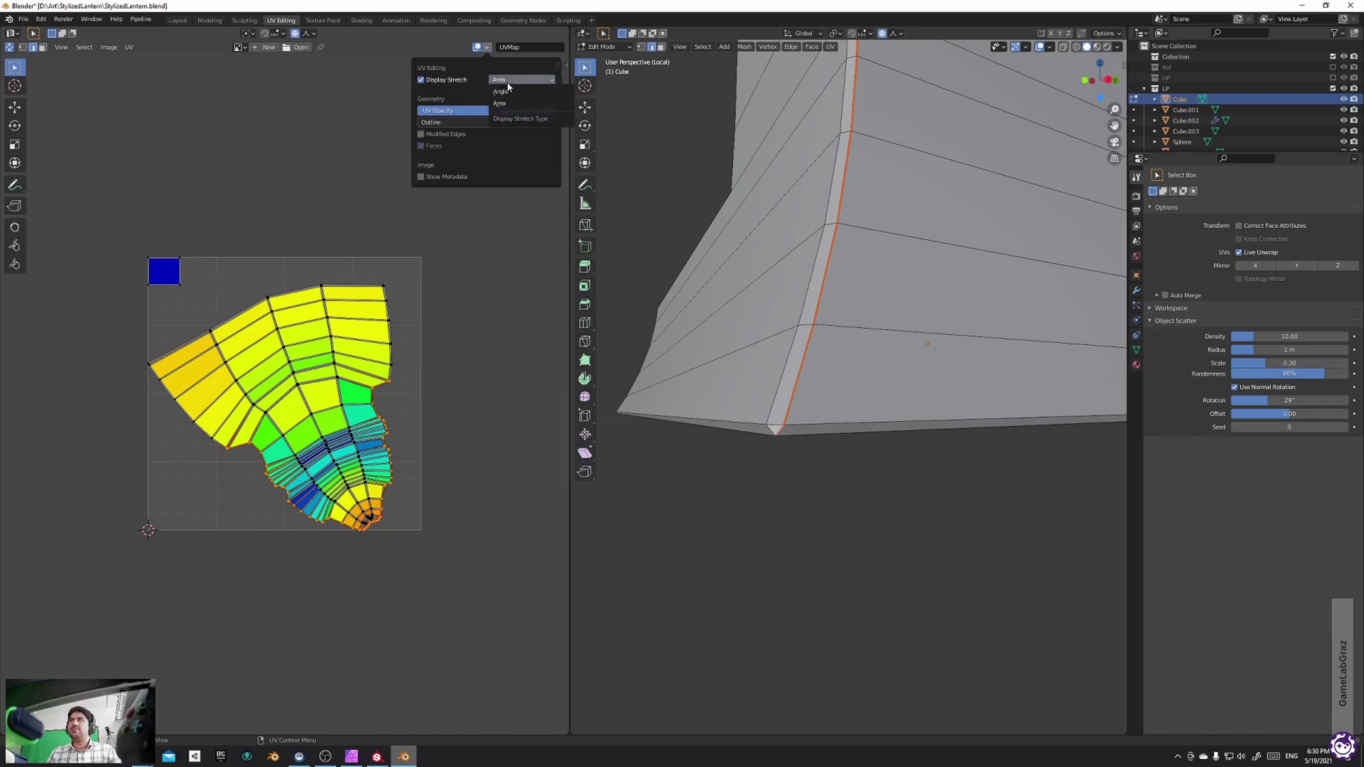
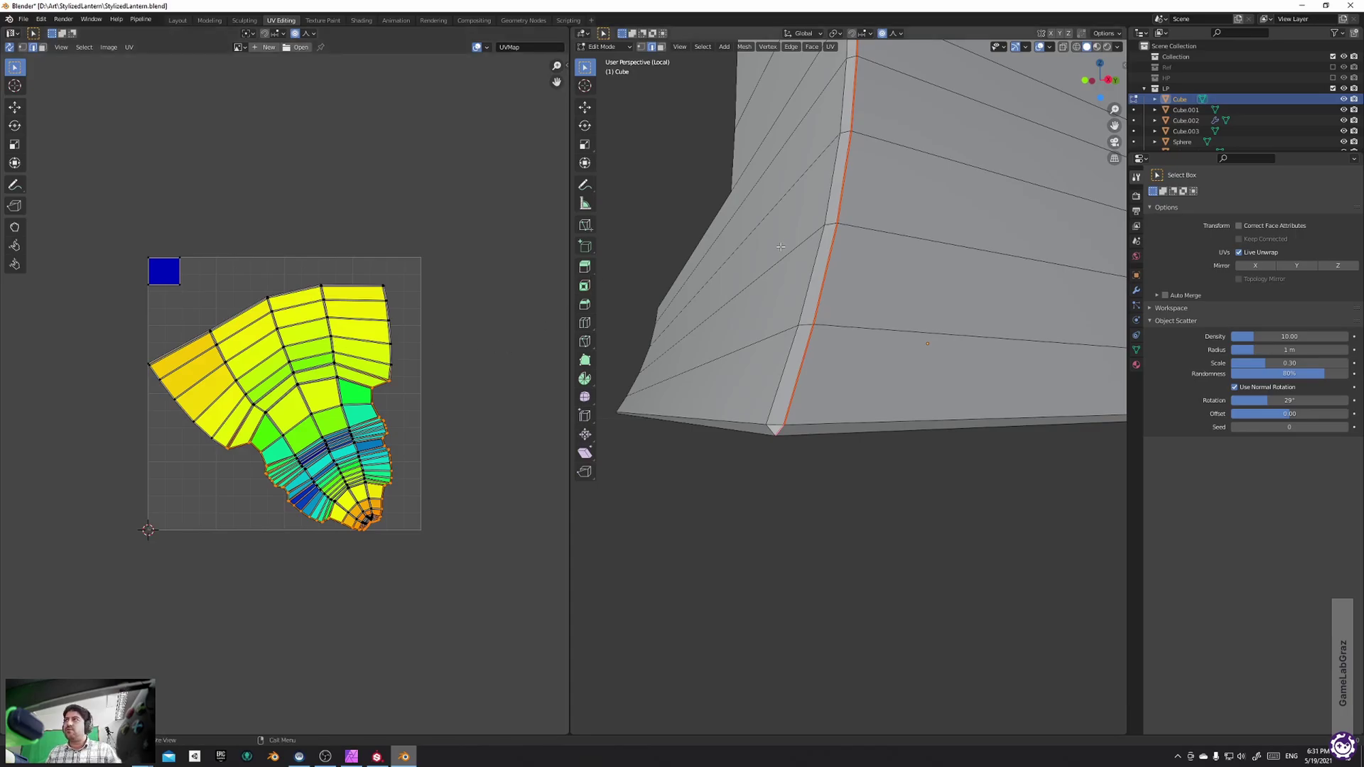
Select the edge loop around the upper rim of the post's middle block and mark it as a seam
scroll(779, 241, down, 8)
middle_drag(779, 241, 896, 392)
scroll(807, 317, up, 5)
alt+click(799, 262)
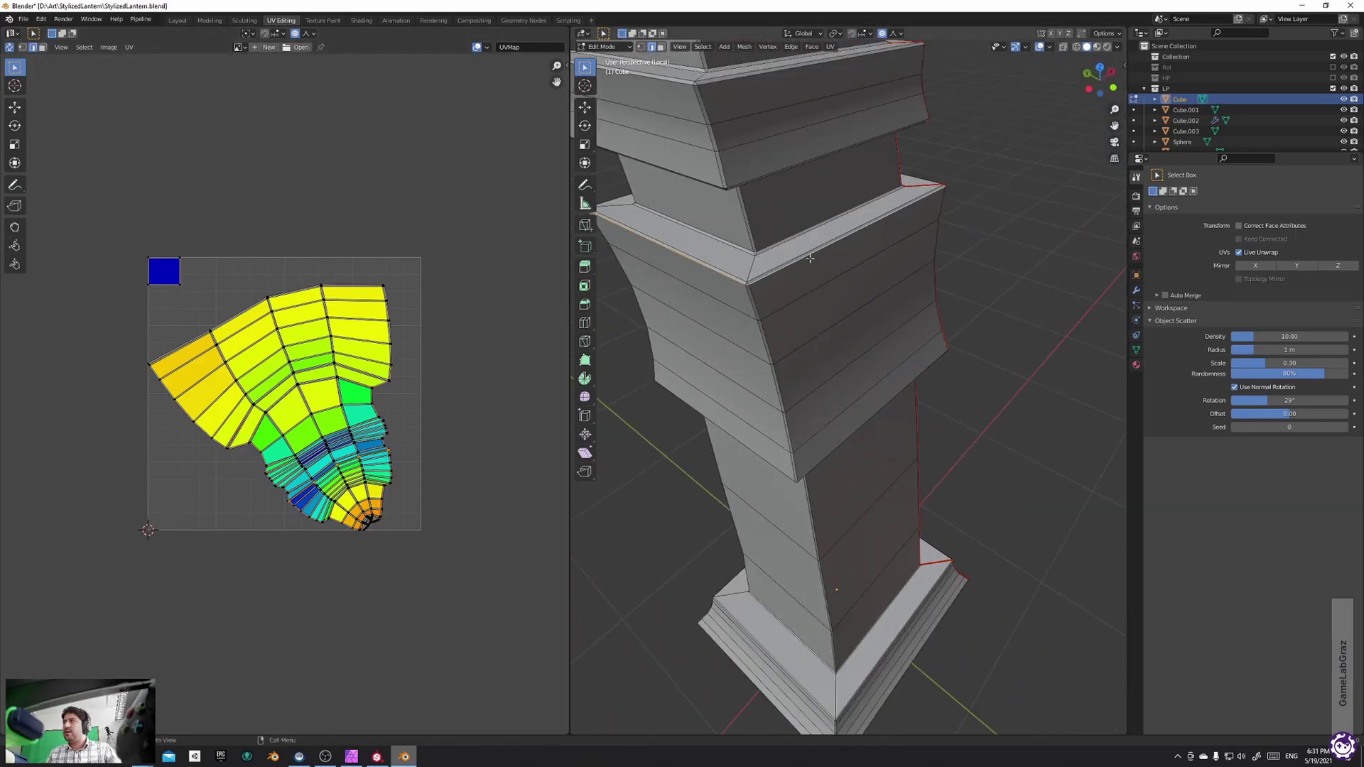
key(q)
click(864, 245)
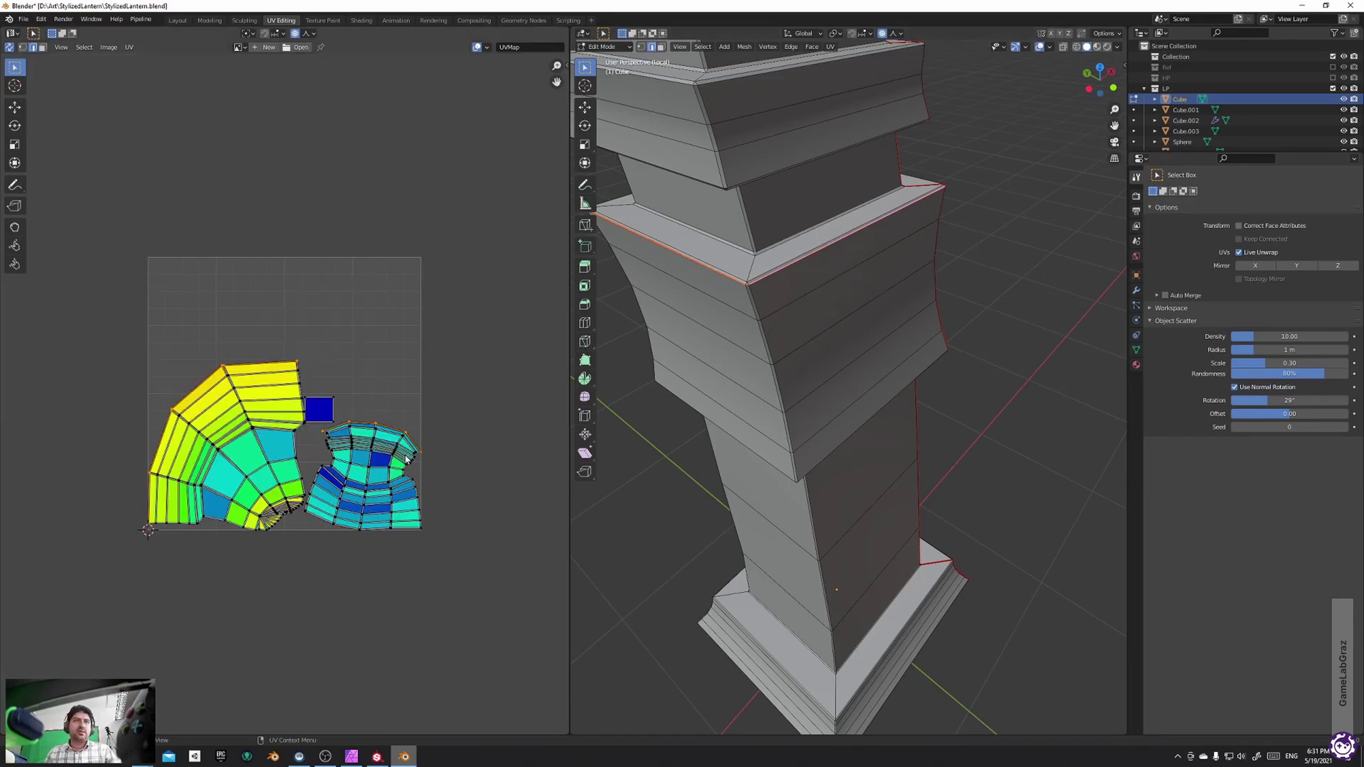
Select the edge loop around the outer upper rim of the post's base and mark it as a seam
scroll(881, 384, down, 4)
scroll(876, 579, up, 6)
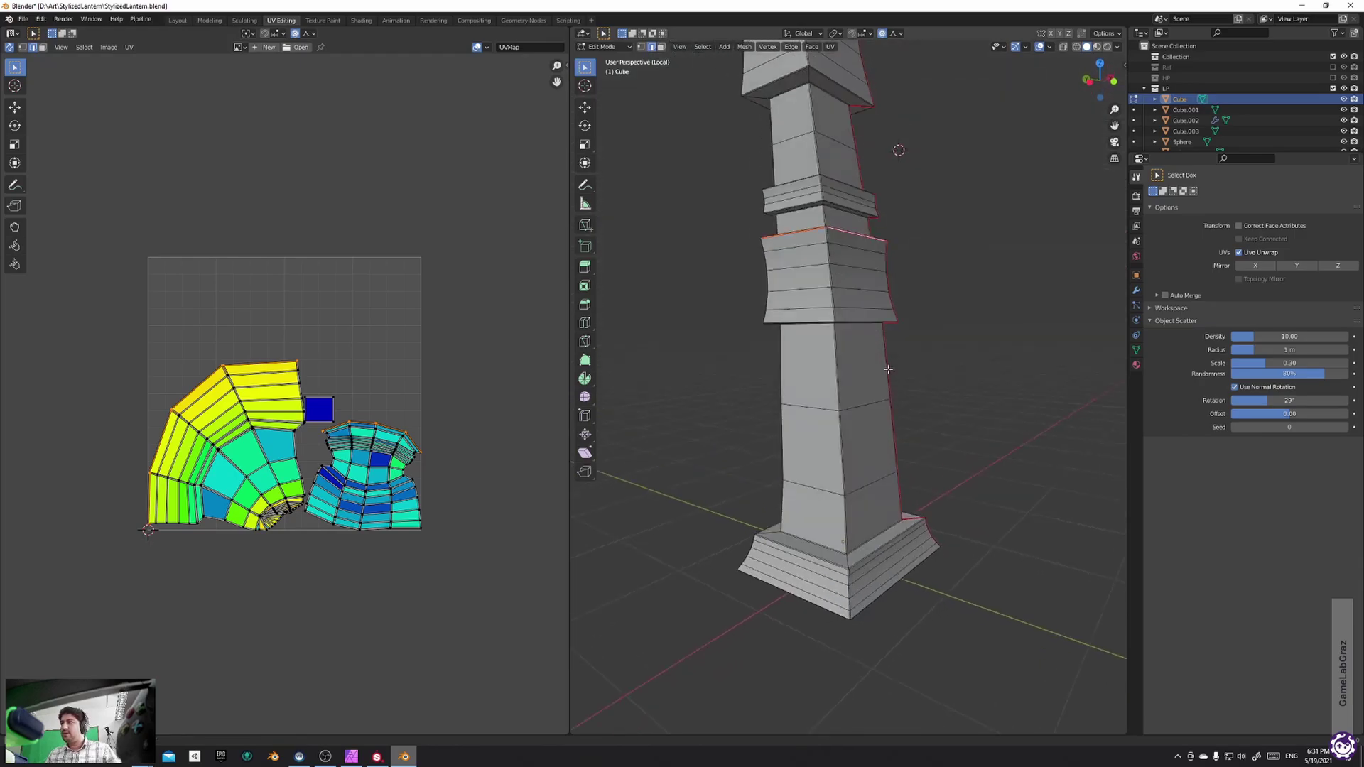
shift+middle_drag(876, 578, 828, 520)
scroll(827, 522, up, 2)
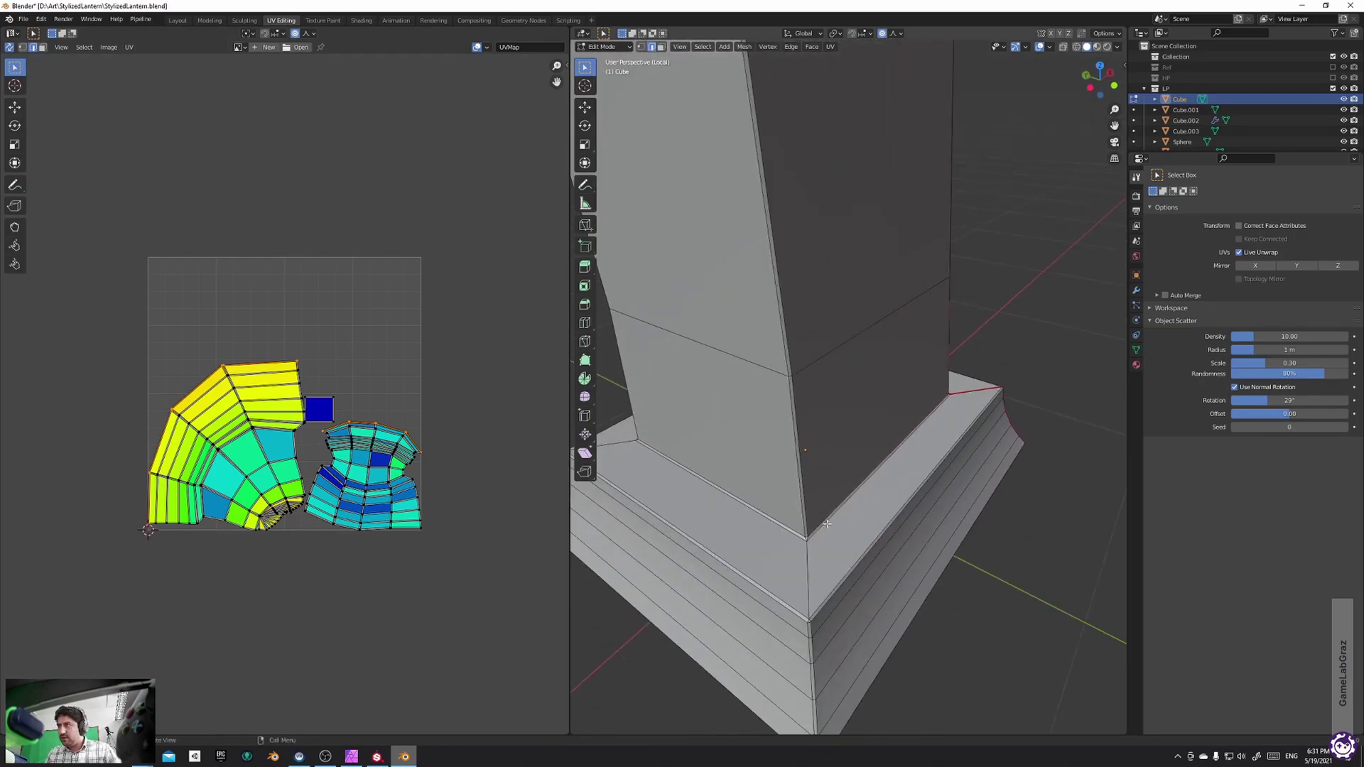
alt+click(853, 576)
key(q)
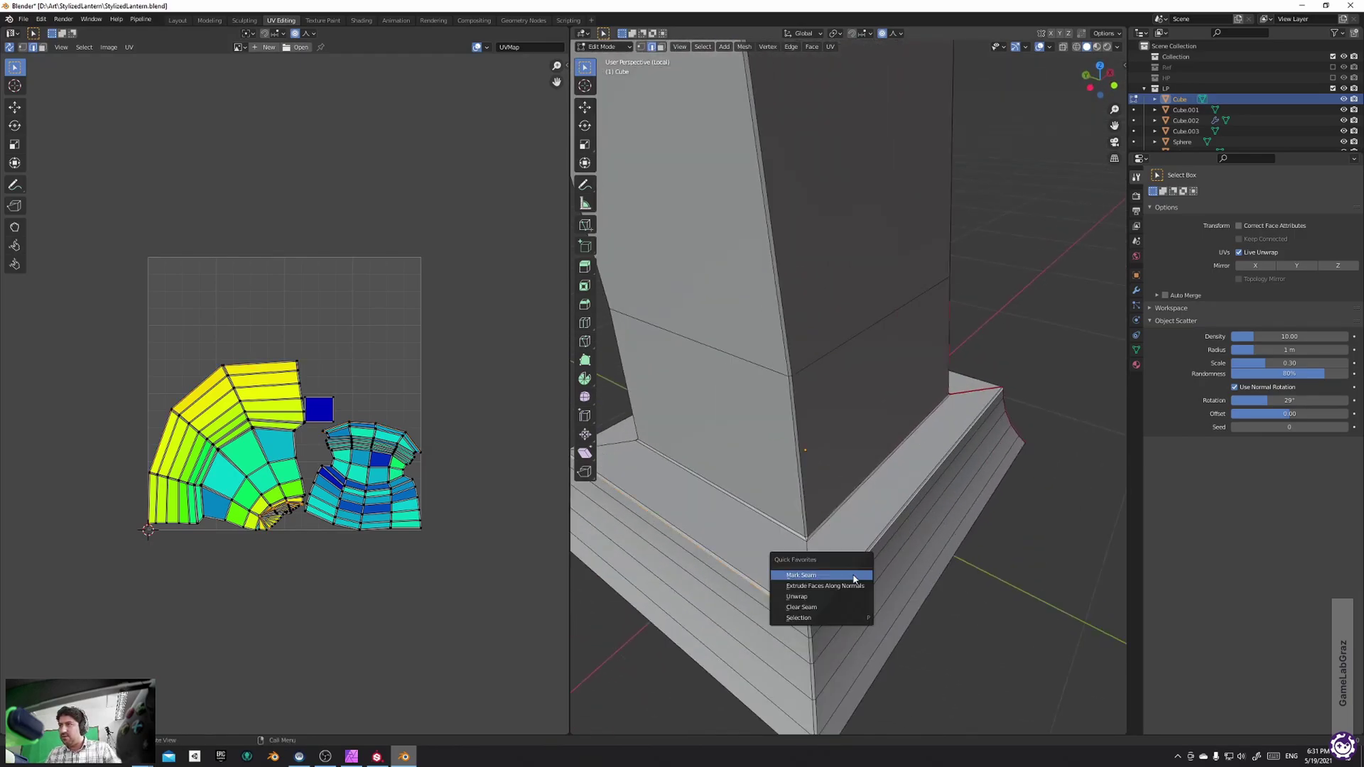
click(853, 577)
scroll(285, 391, up, 2)
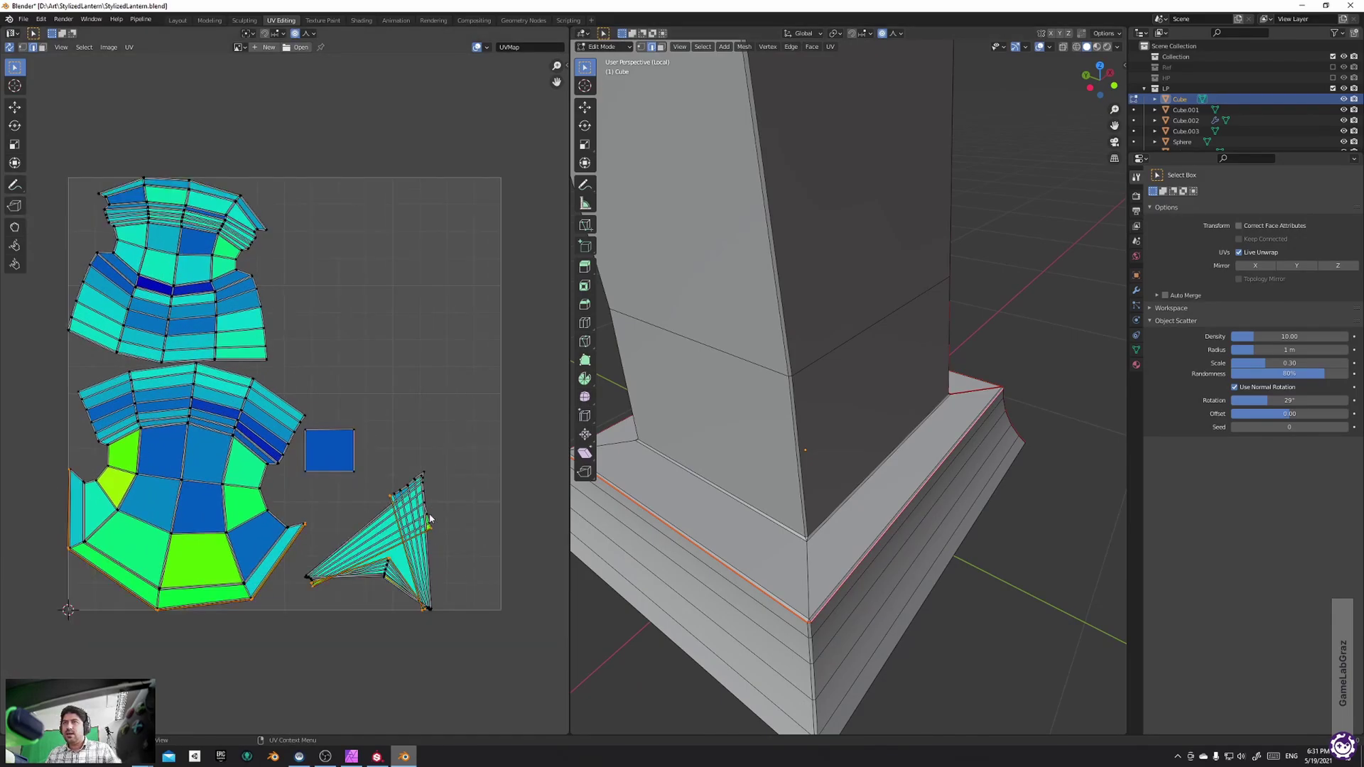
Delete the face on the underside of the post's base
middle_drag(1030, 569, 1023, 476)
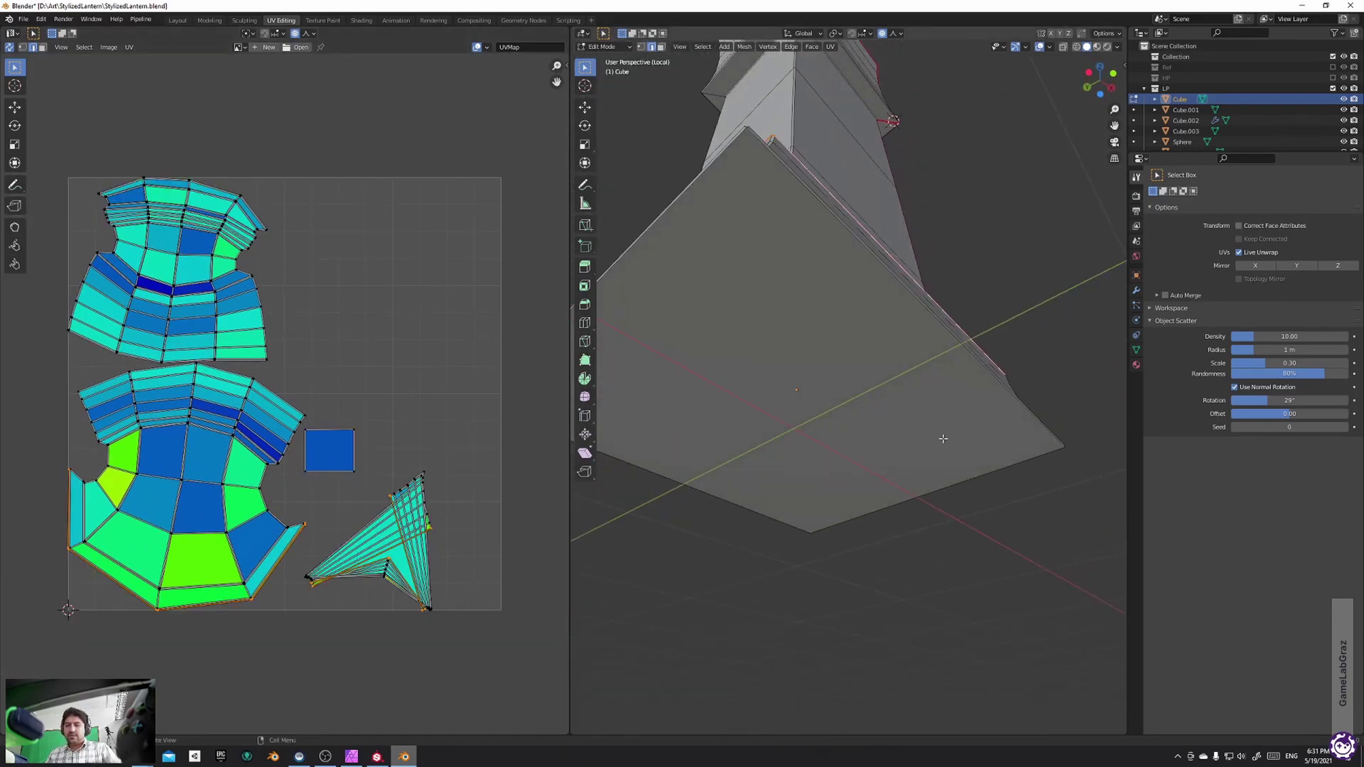
key(3)
click(894, 414)
key(x)
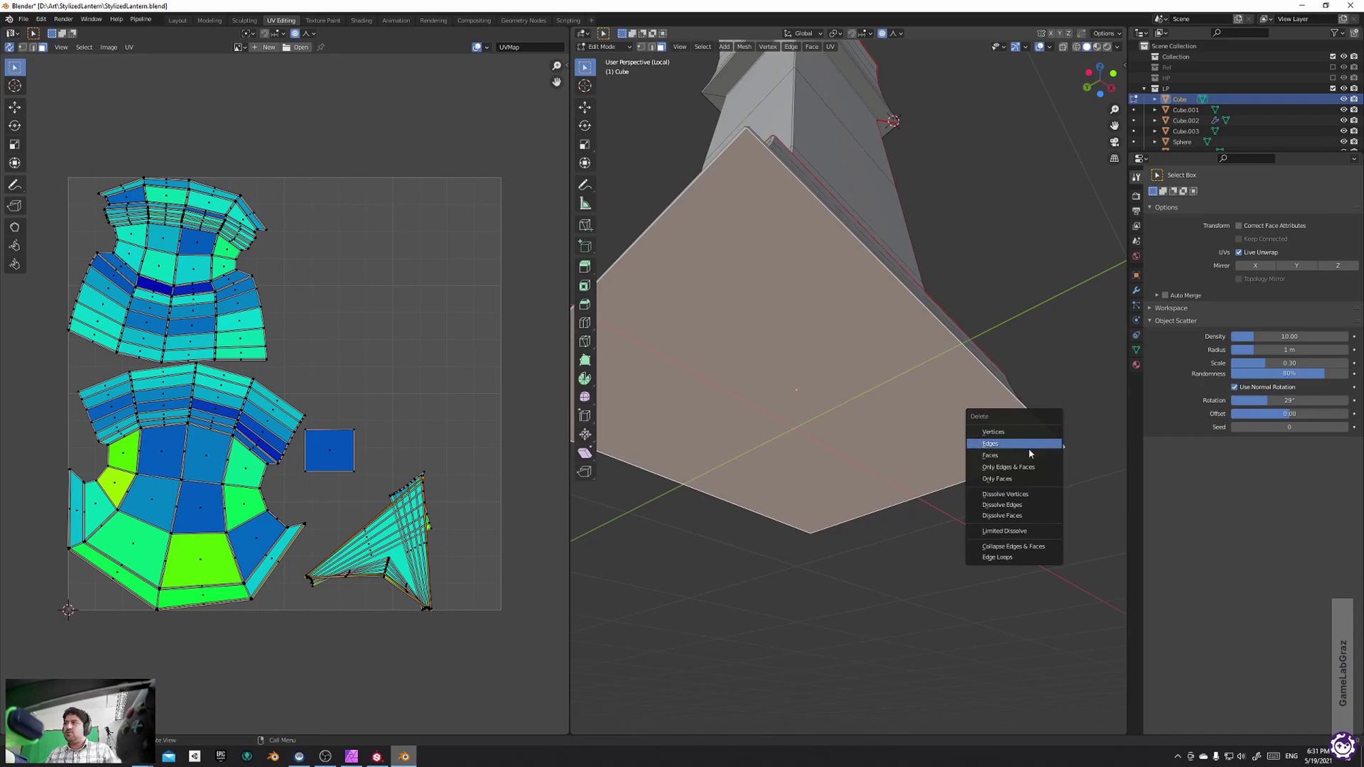
click(1017, 460)
Select the edge loop around the lower rim of the post's middle block and mark it as a seam
middle_drag(948, 399, 860, 325)
key(2)
scroll(860, 325, up, 4)
alt+click(843, 228)
key(q)
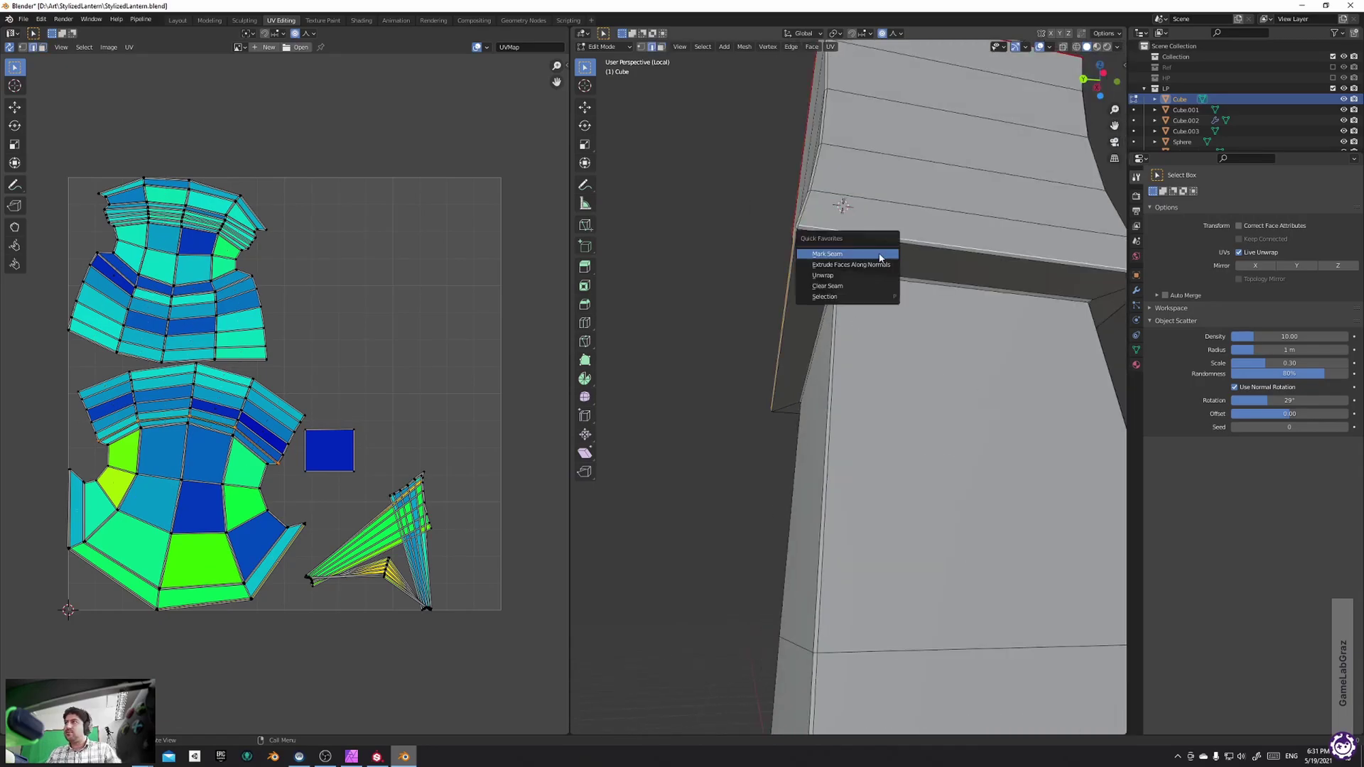
click(879, 255)
scroll(880, 255, down, 4)
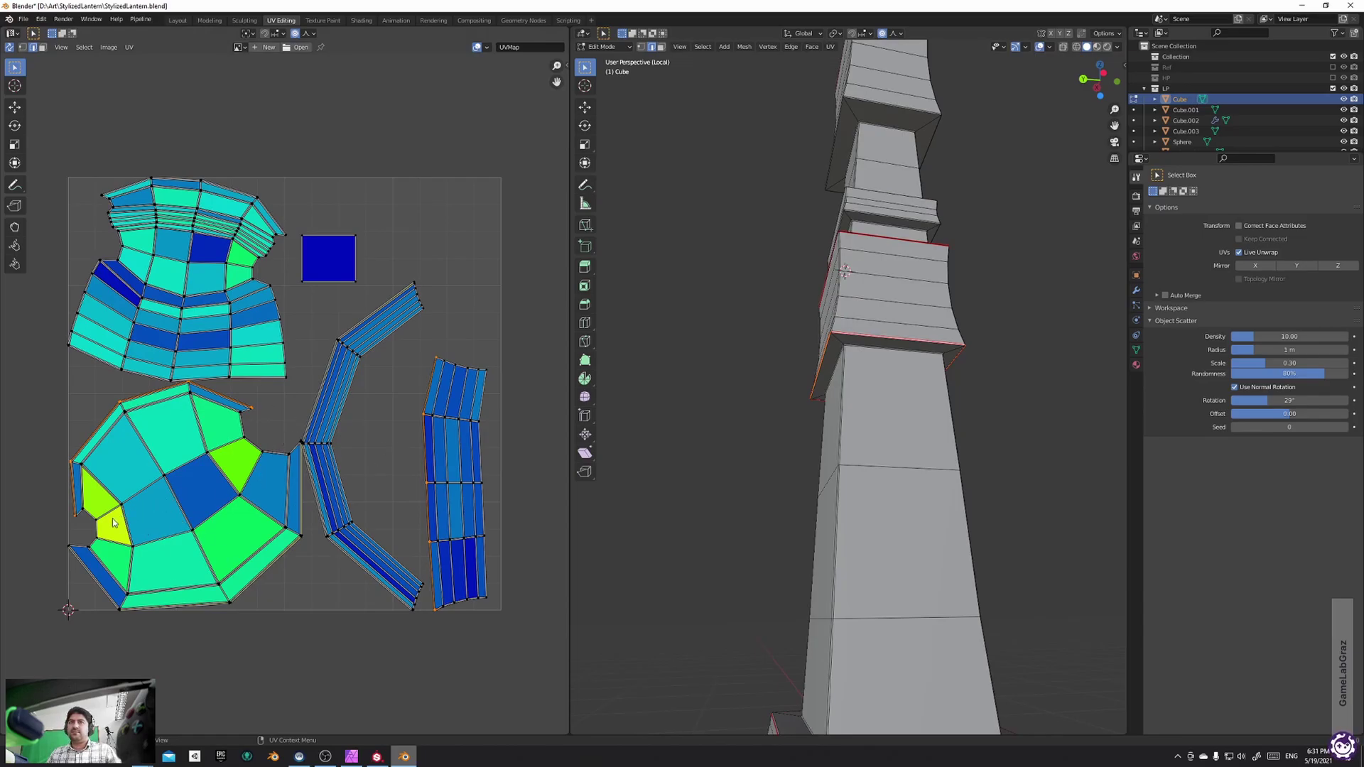
Select the edge loop around the lower rim of the post's top block and mark it as a seam
click(765, 305)
scroll(764, 305, down, 4)
middle_drag(765, 304, 746, 353)
shift+middle_drag(832, 289, 859, 401)
scroll(859, 401, up, 4)
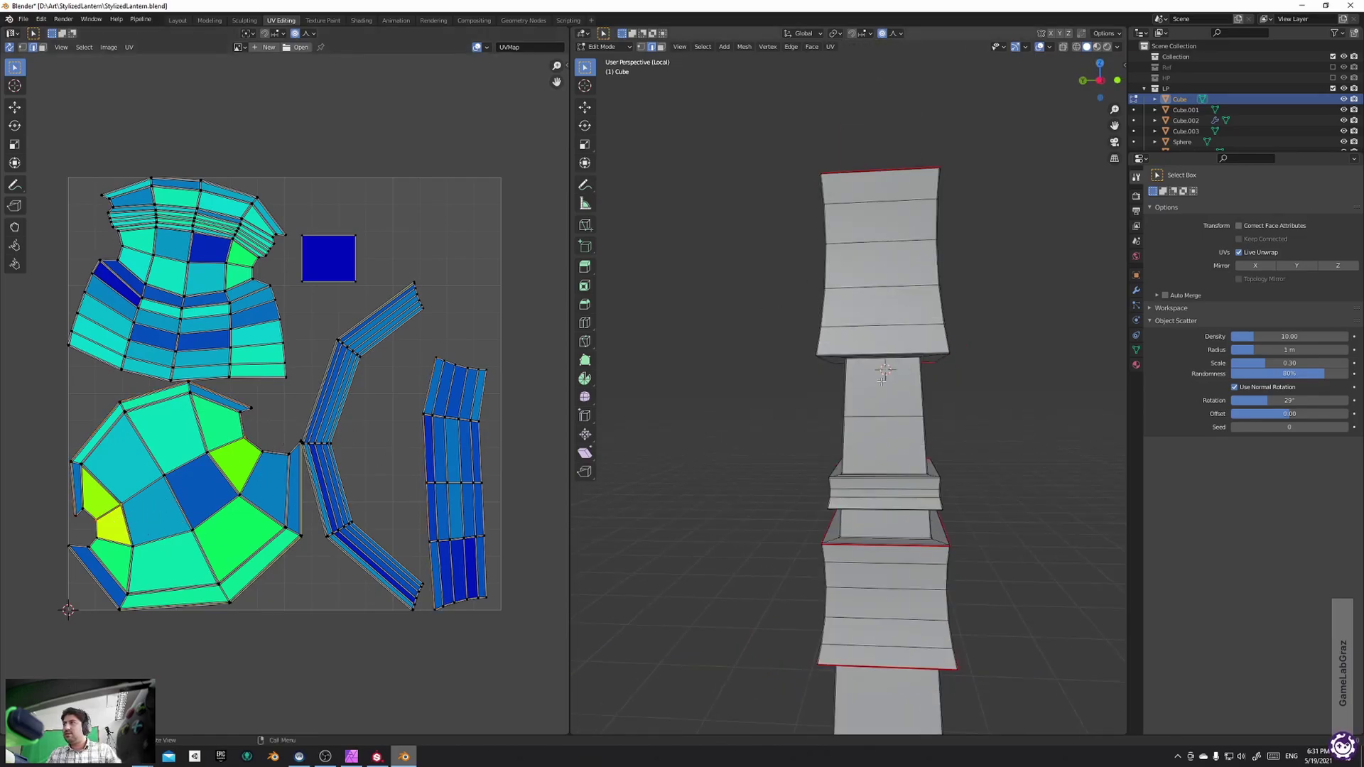
scroll(882, 380, up, 2)
alt+click(881, 335)
right_click(881, 336)
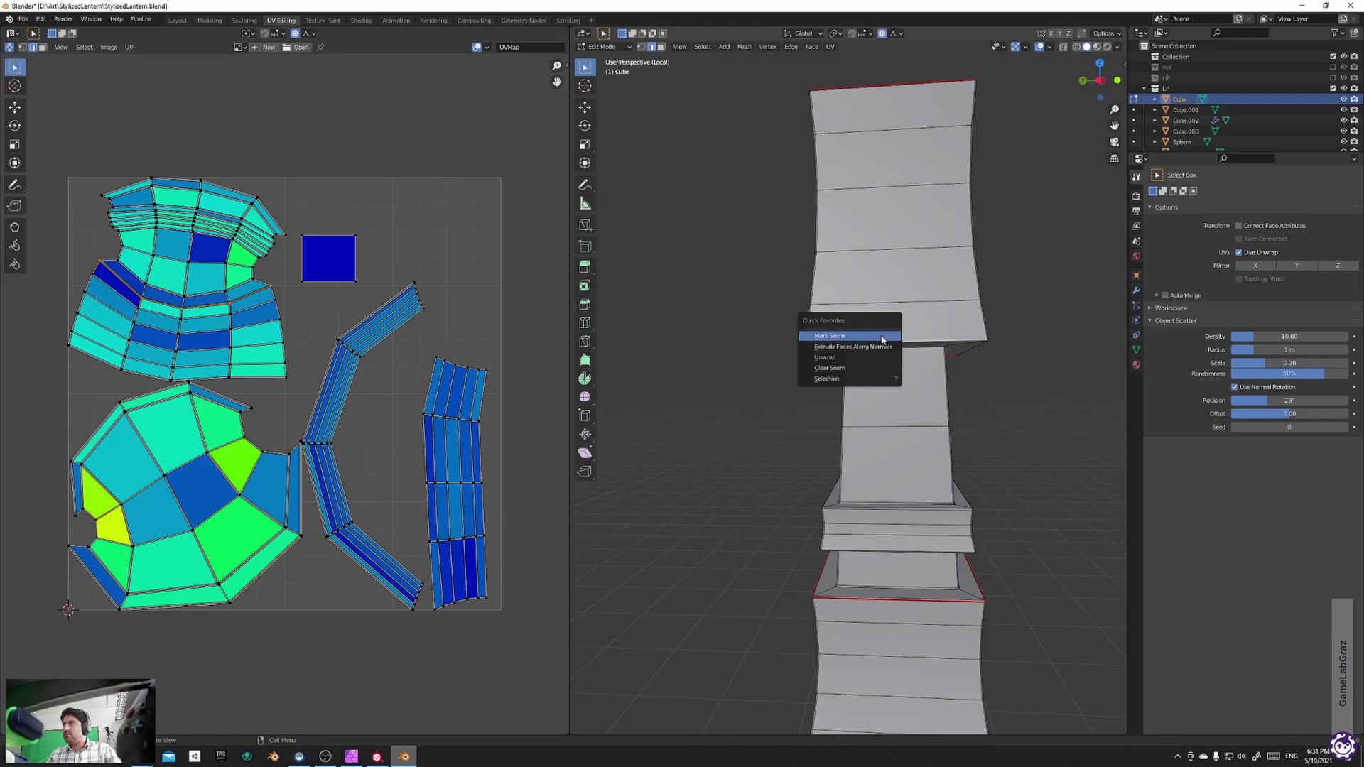
click(881, 336)
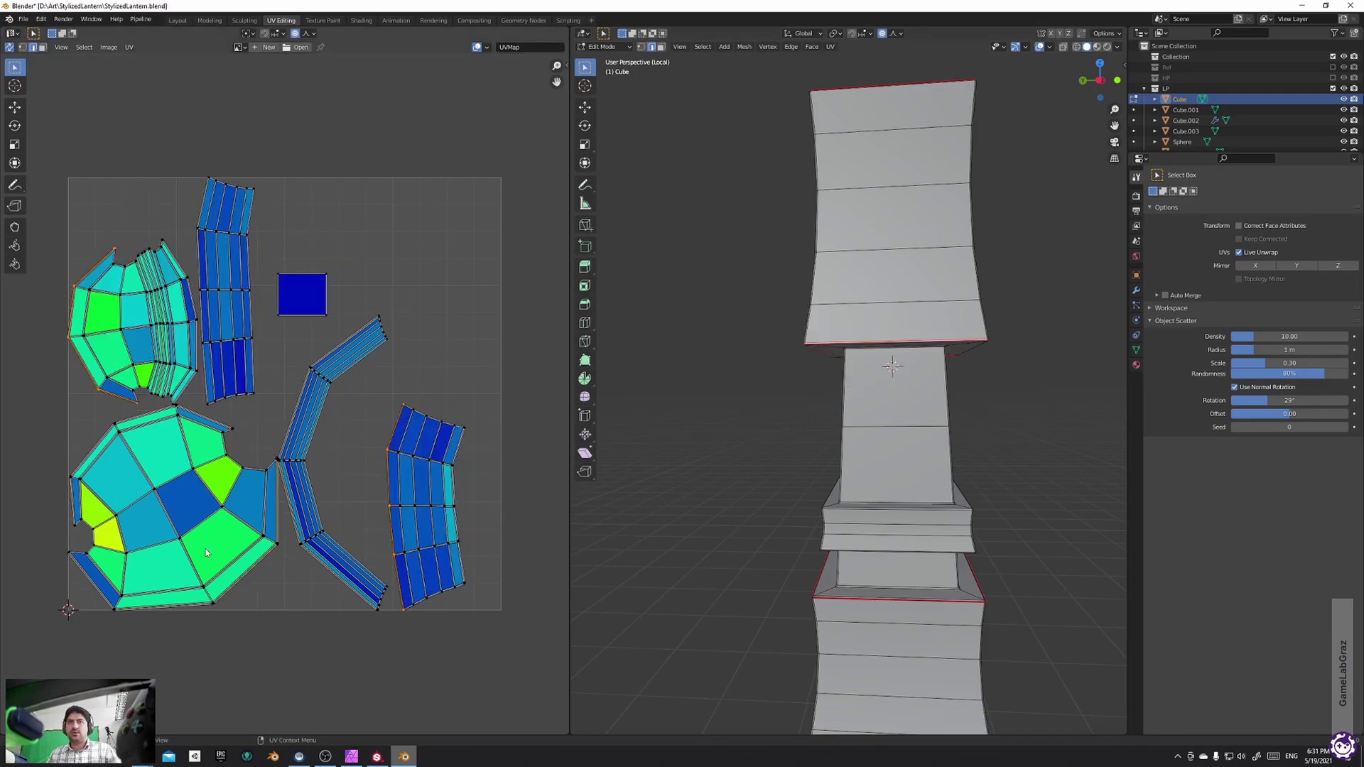
Mark the upper and lower rim edge loops of the thin collar above the middle block as seams
middle_drag(971, 435, 878, 318)
alt+click(839, 583)
right_click(838, 583)
click(838, 583)
alt+click(881, 302)
right_click(881, 302)
click(881, 302)
middle_drag(925, 230, 965, 279)
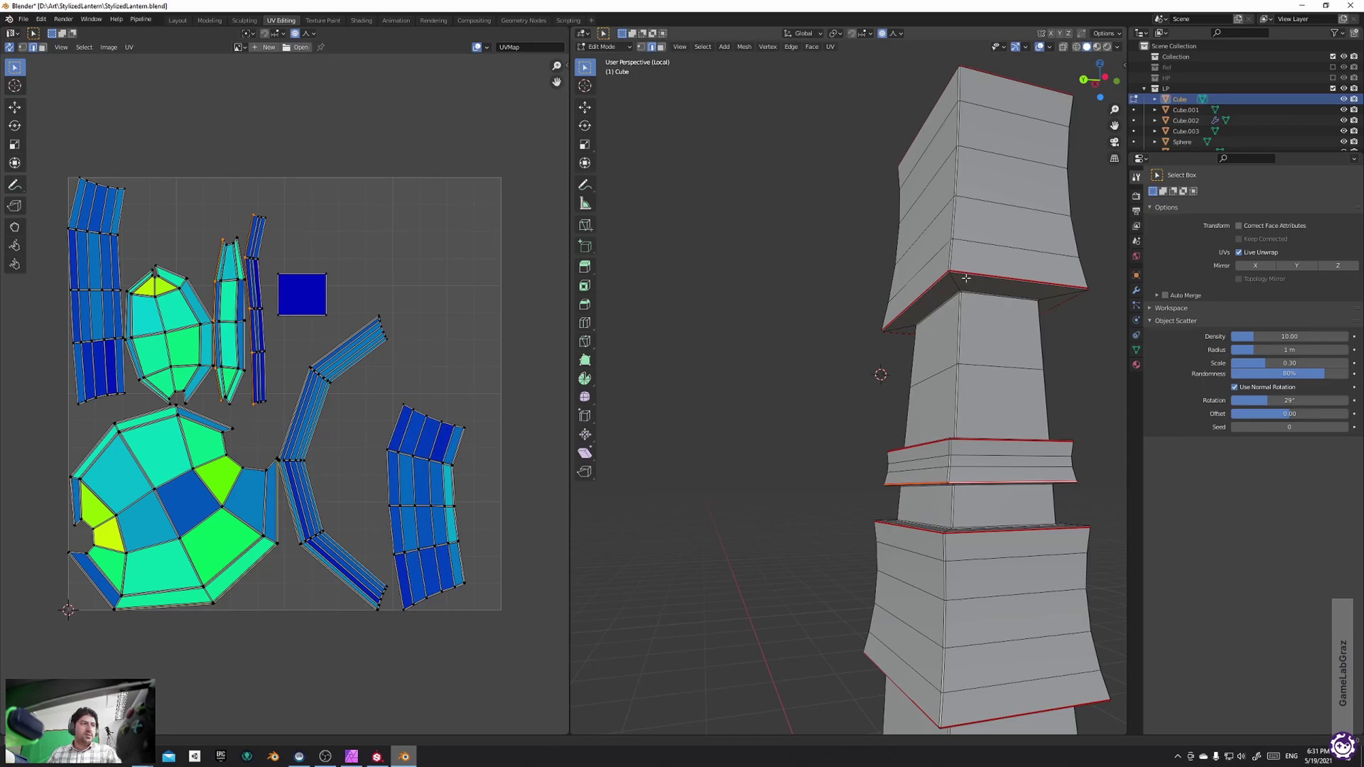
Examine the stretched UV faces against the post's base and switch to face selection
middle_drag(966, 278, 886, 376)
scroll(887, 377, up, 2)
shift+middle_drag(934, 435, 882, 340)
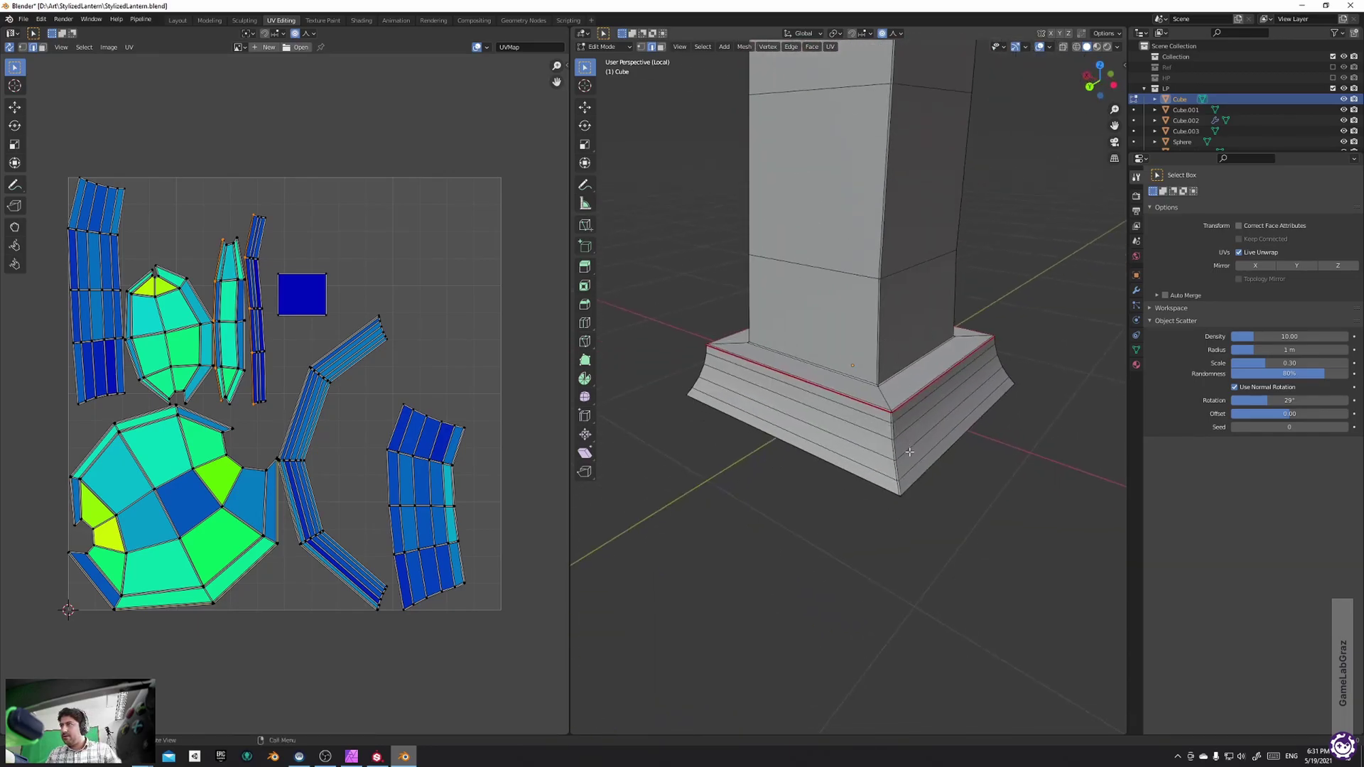
scroll(929, 435, up, 2)
middle_drag(932, 415, 986, 426)
key(3)
click(108, 532)
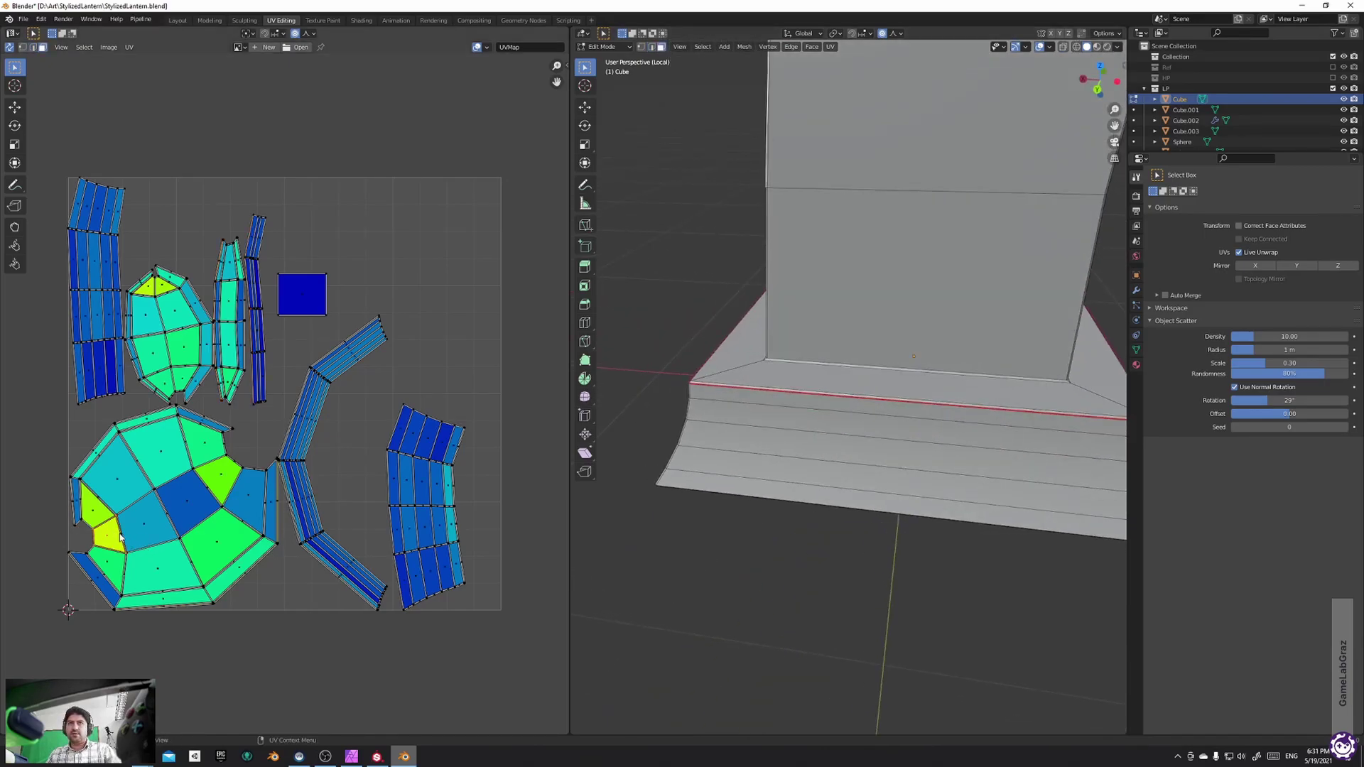
Select the vertical corner edges of the post from the base up to the top rim and mark them as a seam
scroll(679, 253, down, 4)
middle_drag(795, 251, 848, 234)
shift+middle_drag(848, 235, 754, 300)
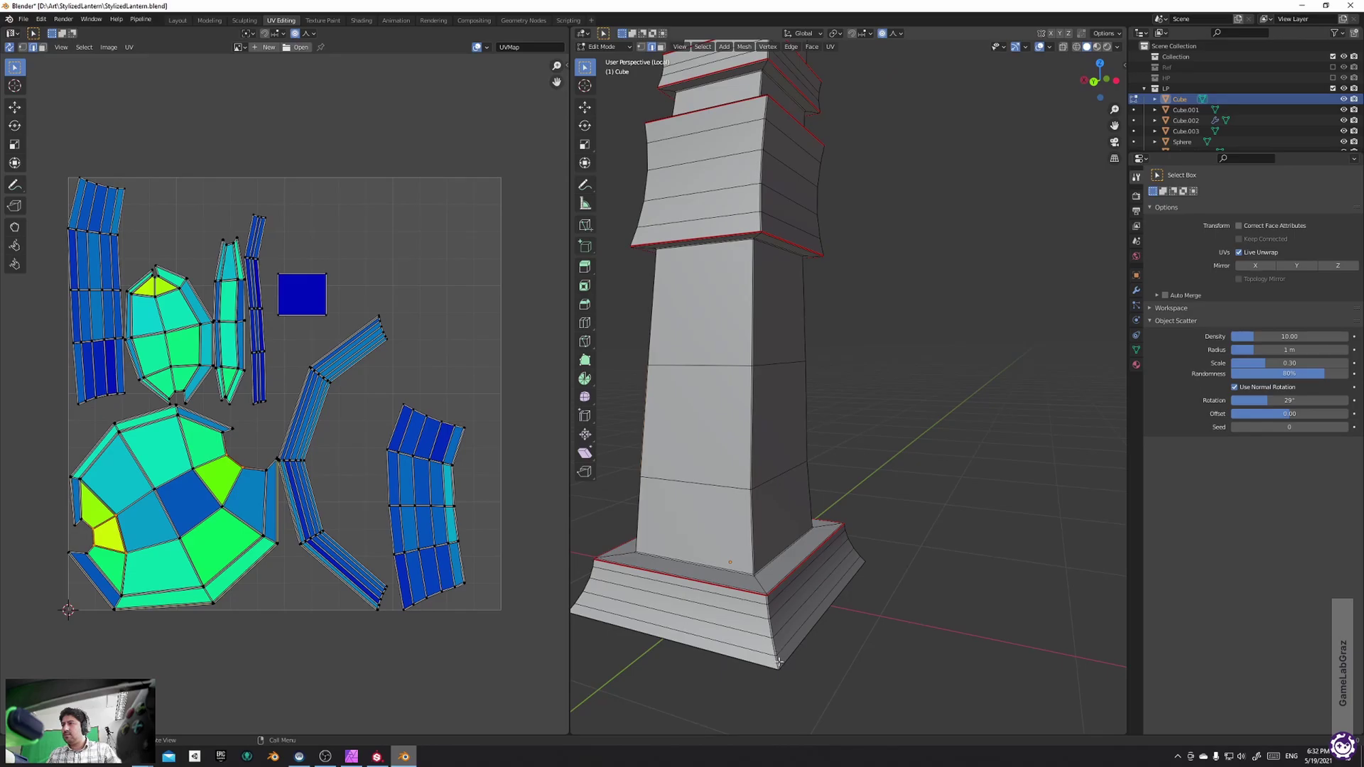
middle_drag(808, 353, 766, 312)
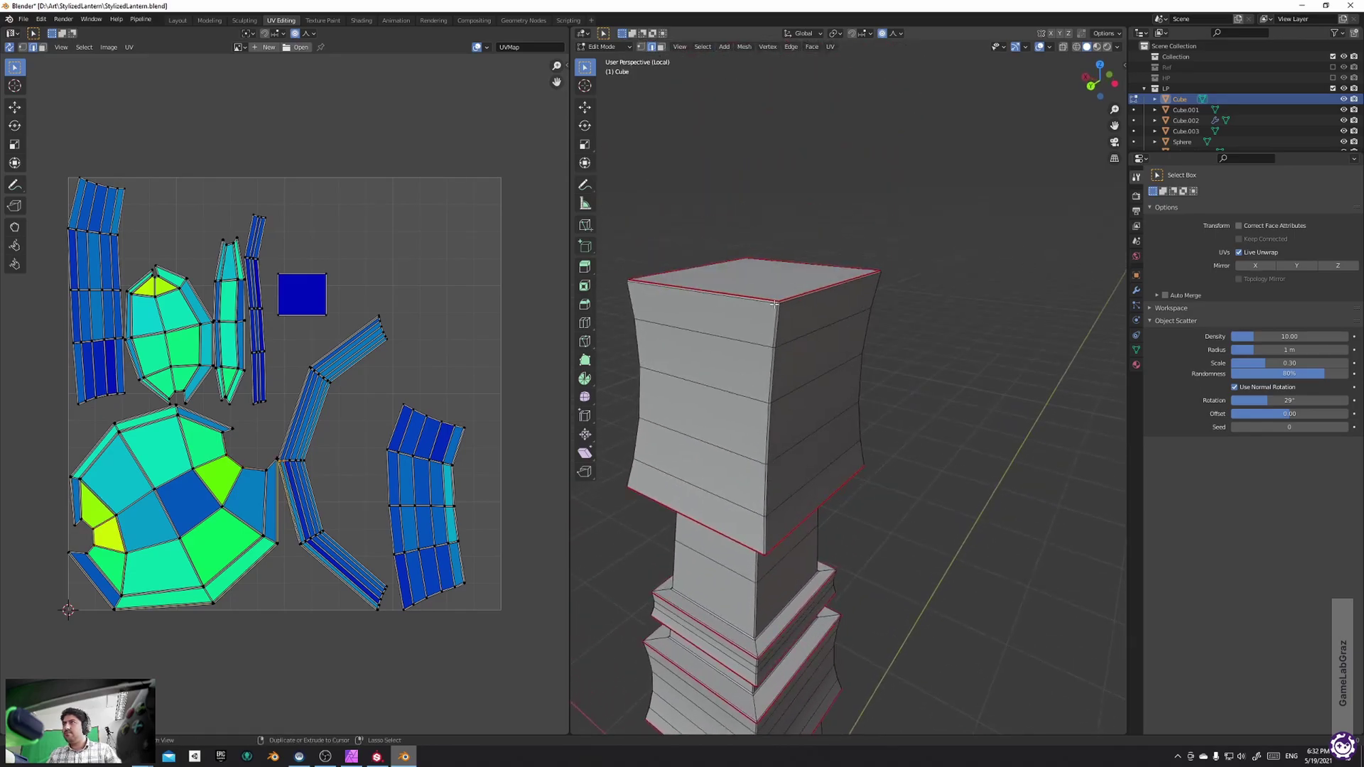
ctrl+click(780, 308)
scroll(782, 284, up, 5)
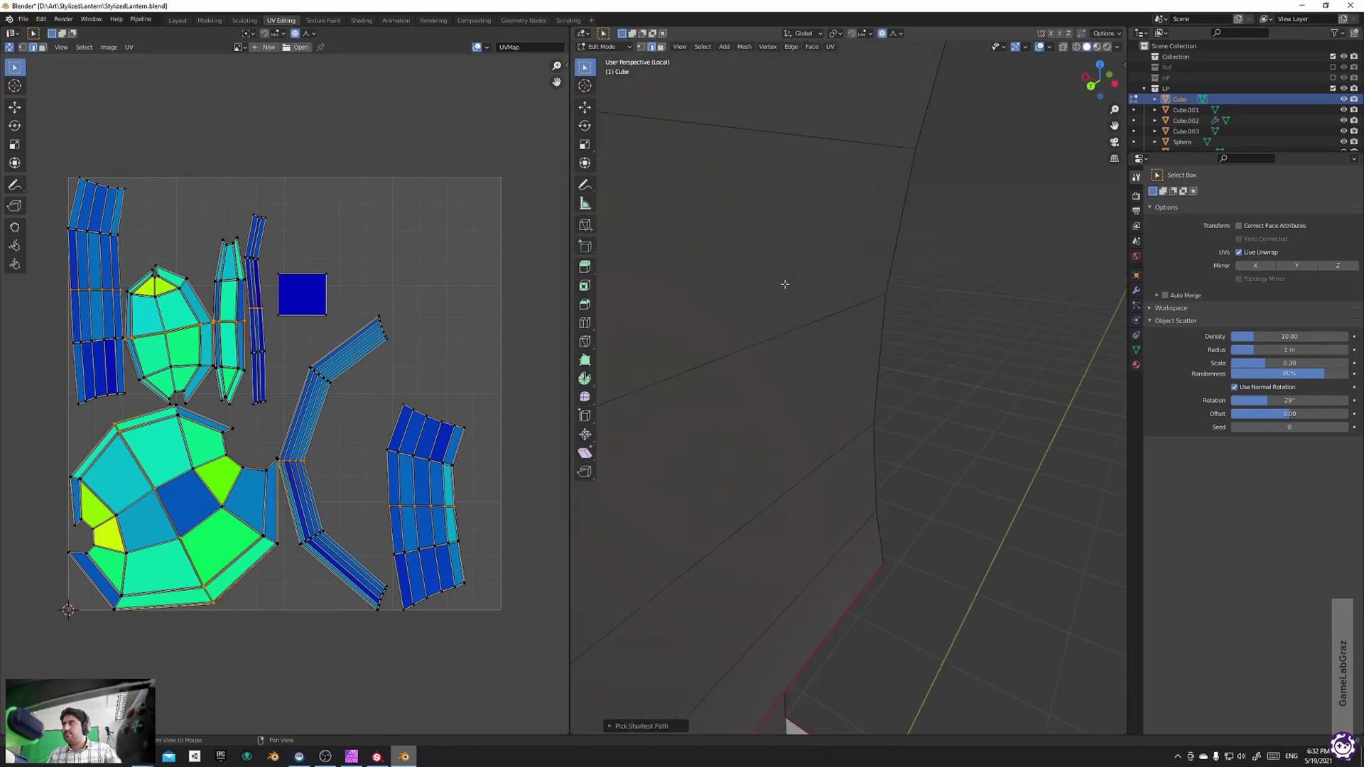
scroll(830, 368, down, 5)
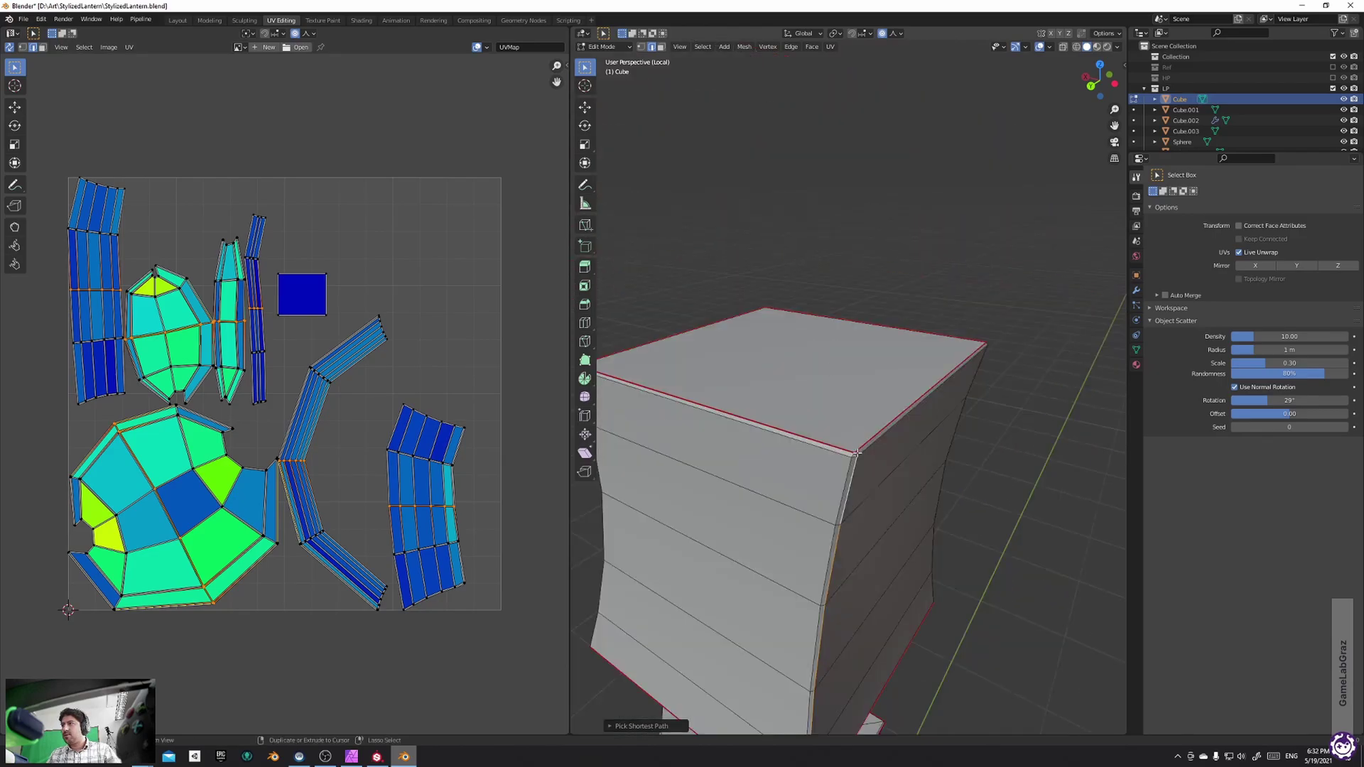
ctrl+click(856, 454)
key(q)
click(904, 432)
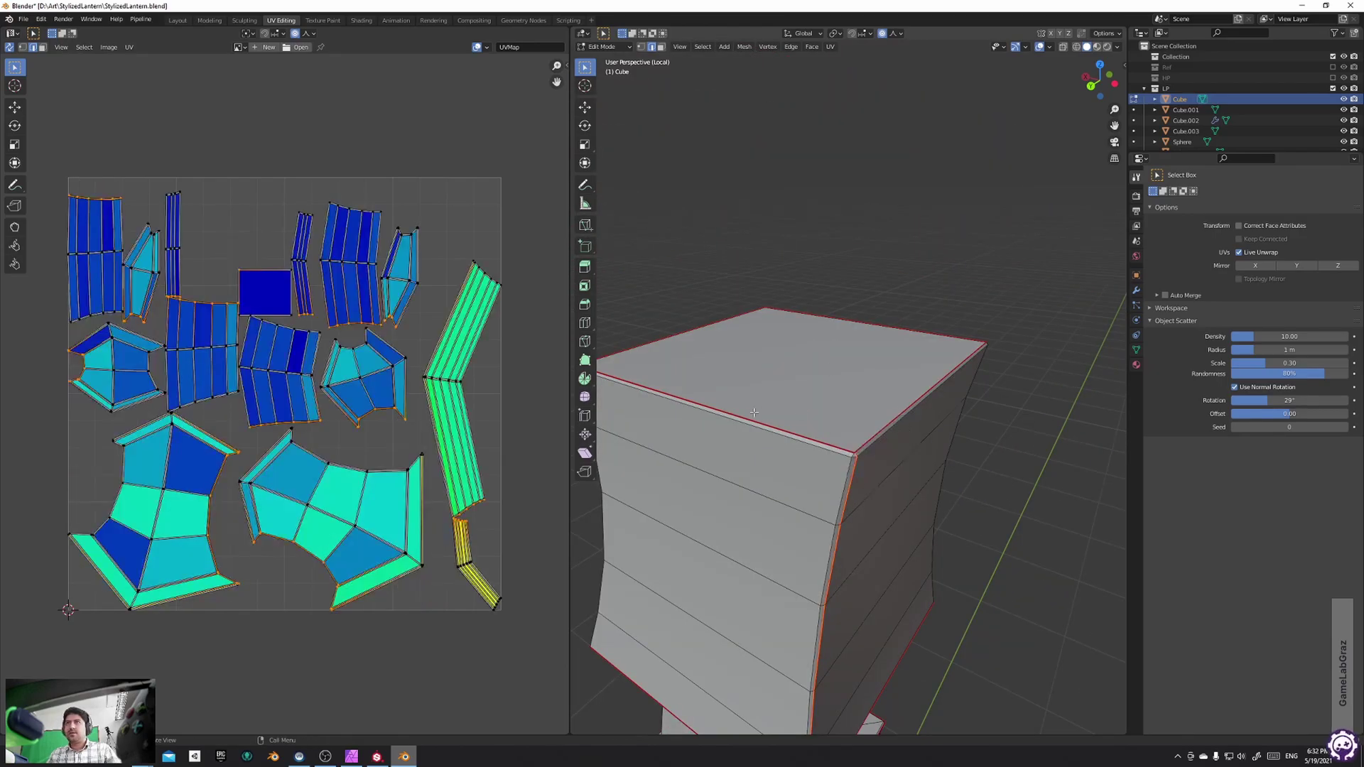
Select the entire post mesh with UV sync selection turned off
scroll(502, 448, down, 2)
key(a)
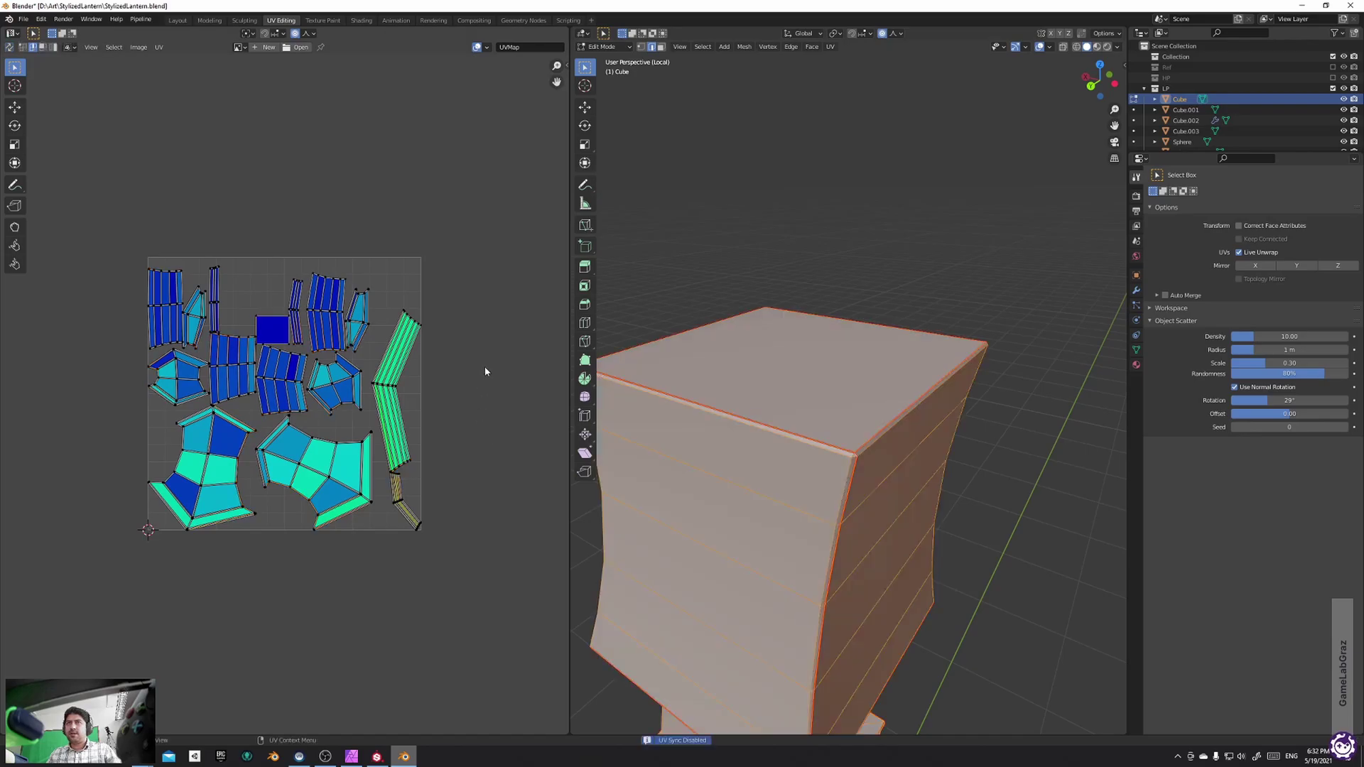
scroll(909, 317, down, 6)
Leave the post's isolated view, then isolate the horizontal beam Cube.001 and open it in Edit Mode
key(KP_Divide)
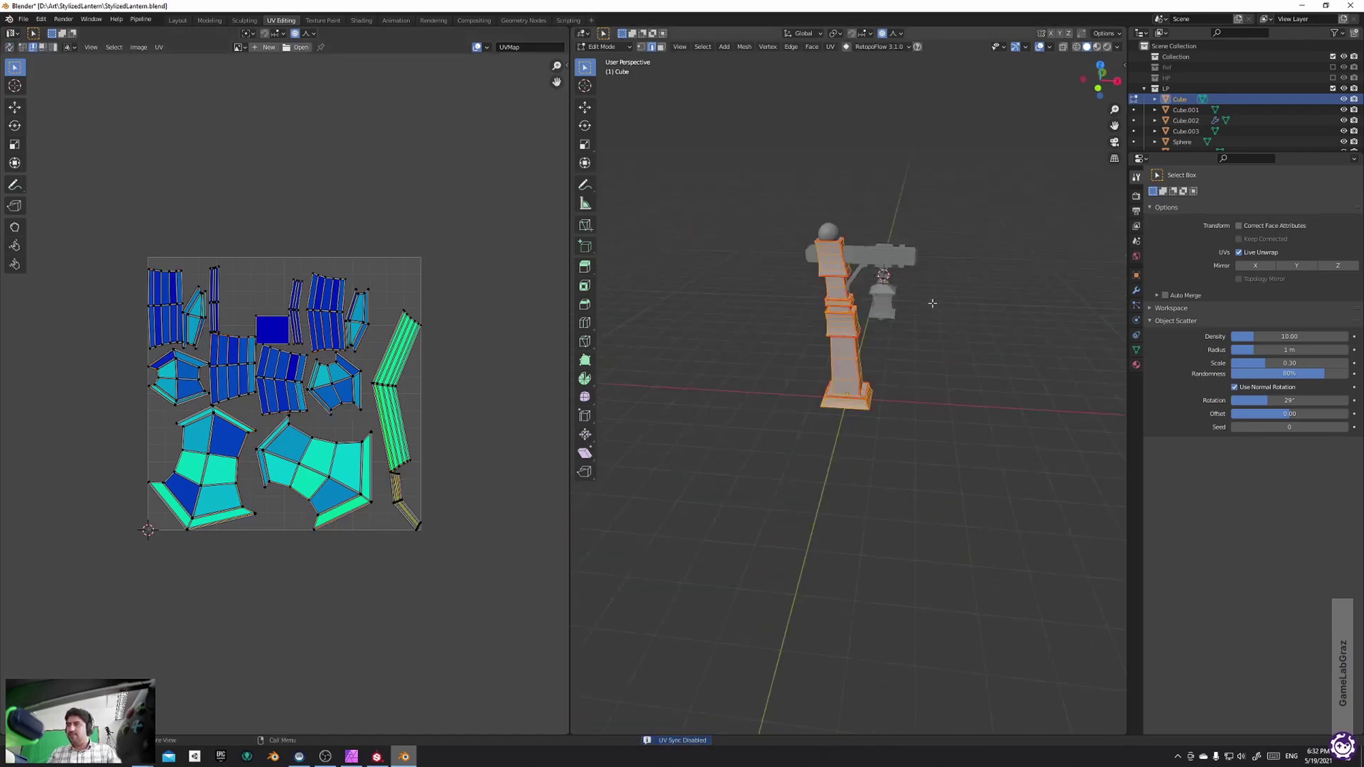
key(Tab)
key(KP_Divide)
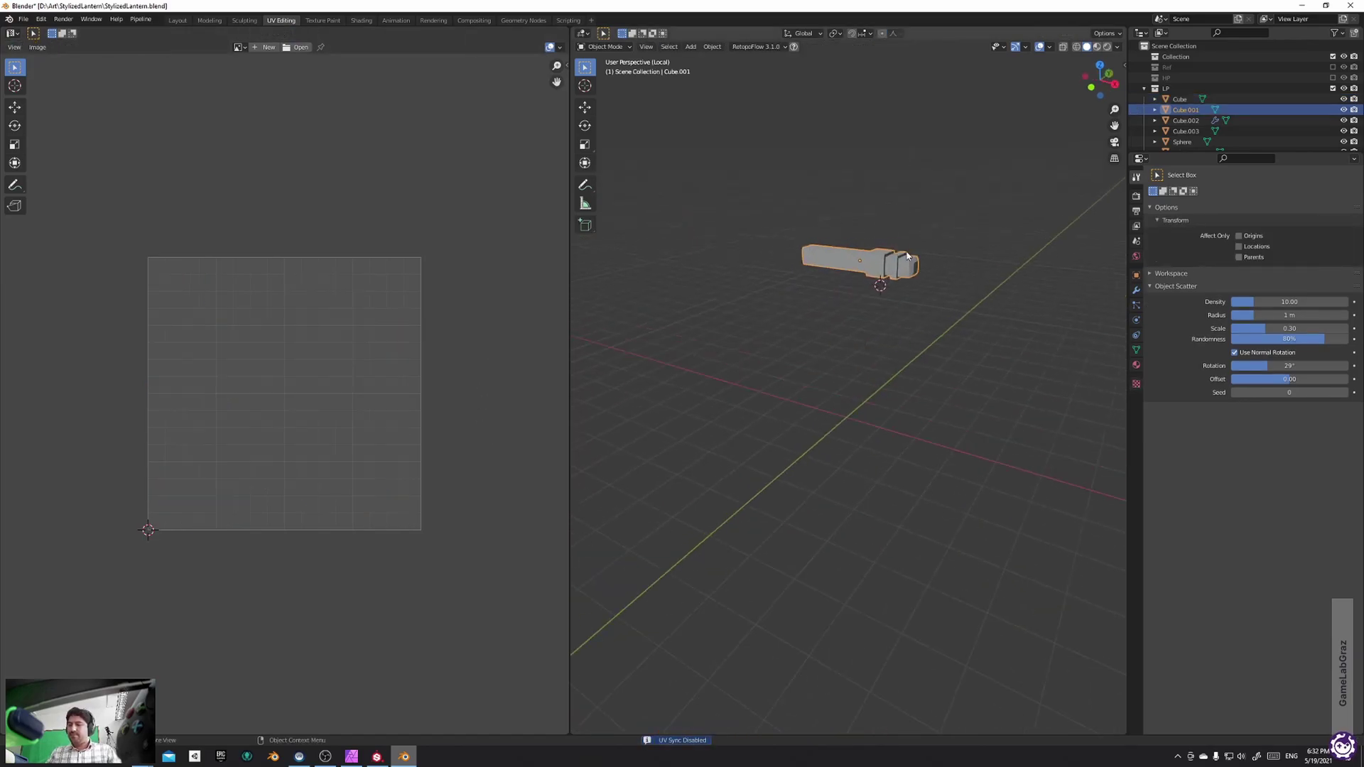
key(Tab)
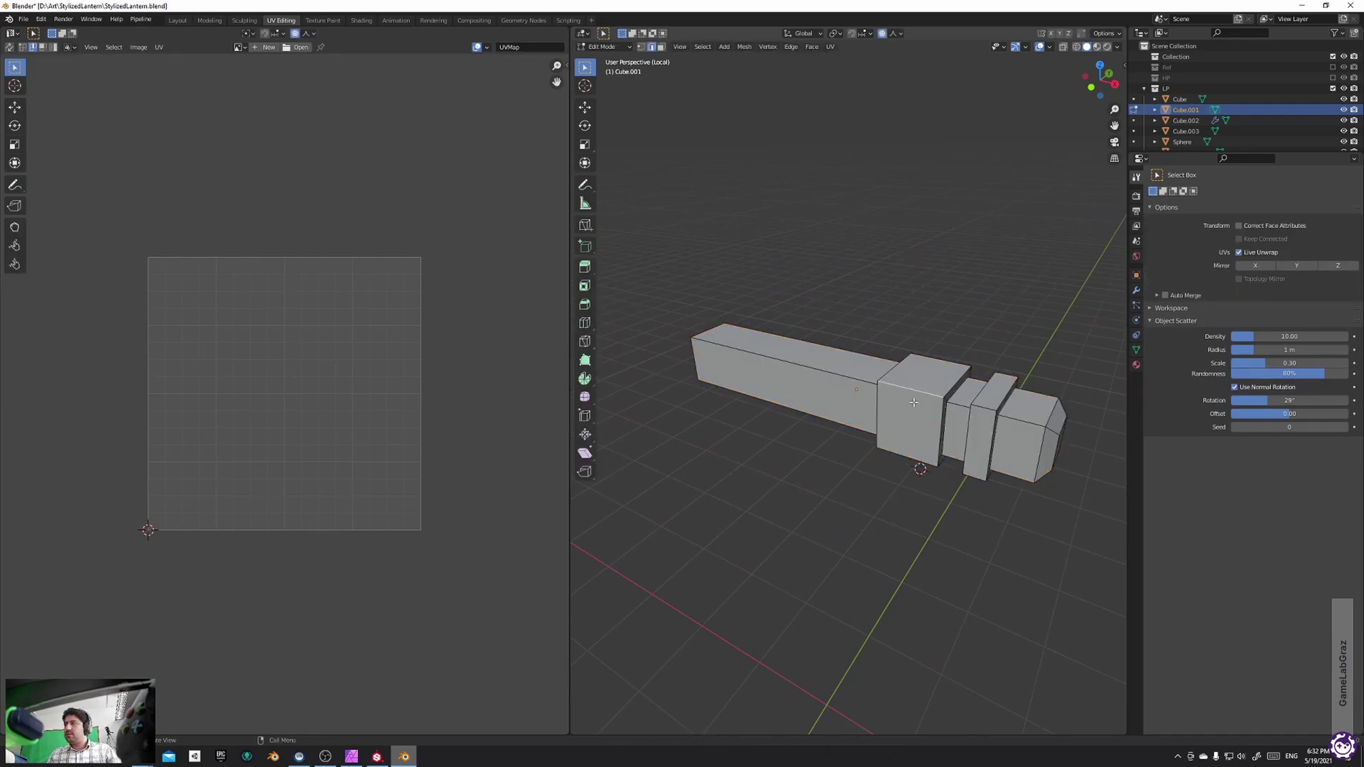
Select the lengthwise corner edge path of the beam, including the bevel at its plain end, and mark it as a seam
ctrl+click(702, 341)
middle_drag(702, 342, 917, 341)
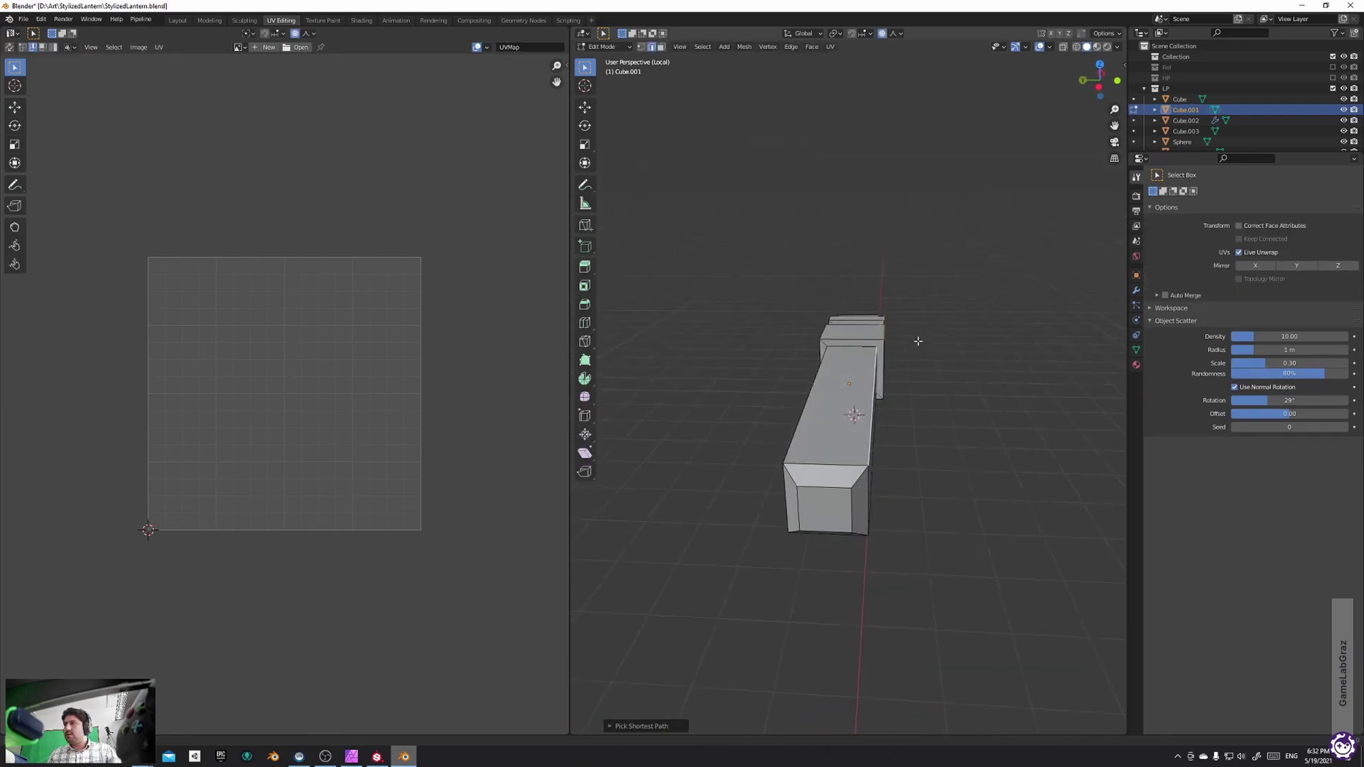
ctrl+click(858, 481)
key(alt+a)
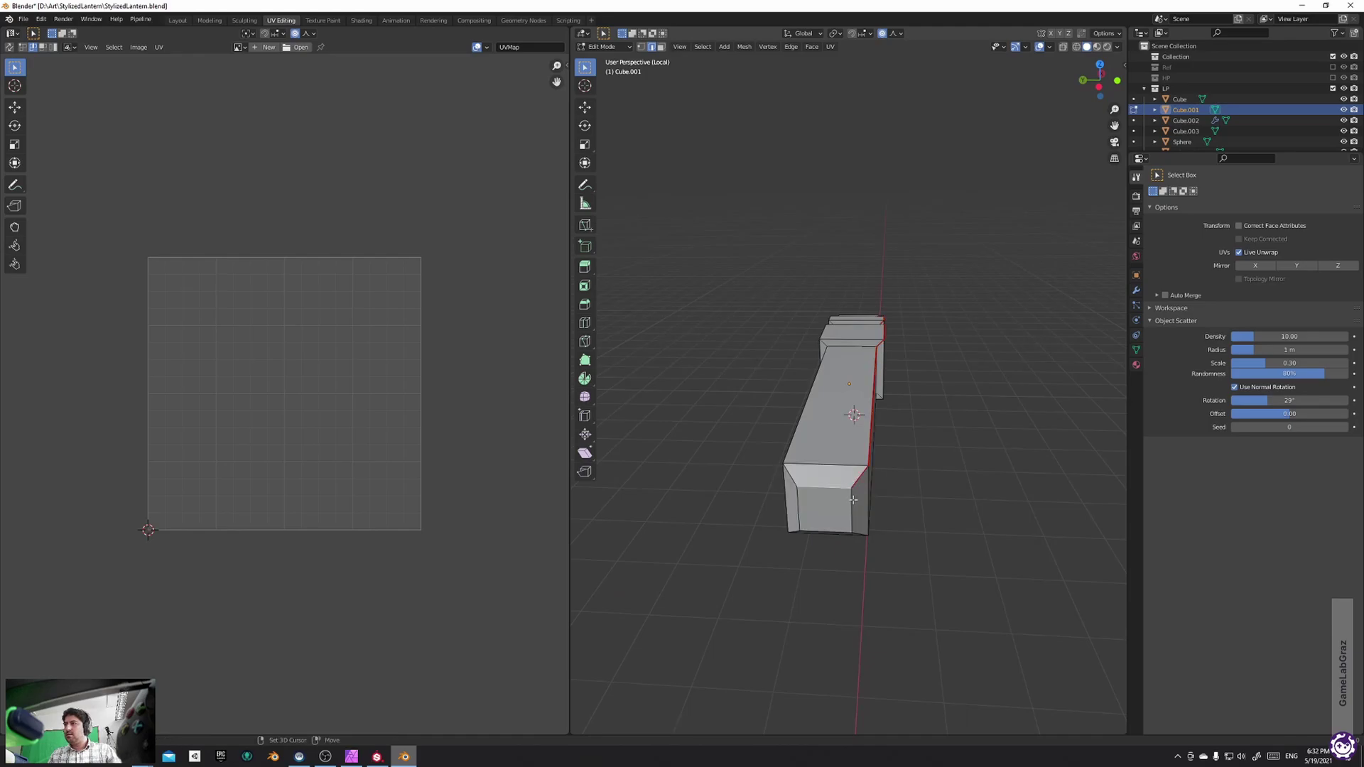
Mark the edge loop around the small end face at the beam's plain end as a seam and enable UV sync selection
middle_drag(801, 506, 817, 483)
click(811, 458)
right_click(801, 472)
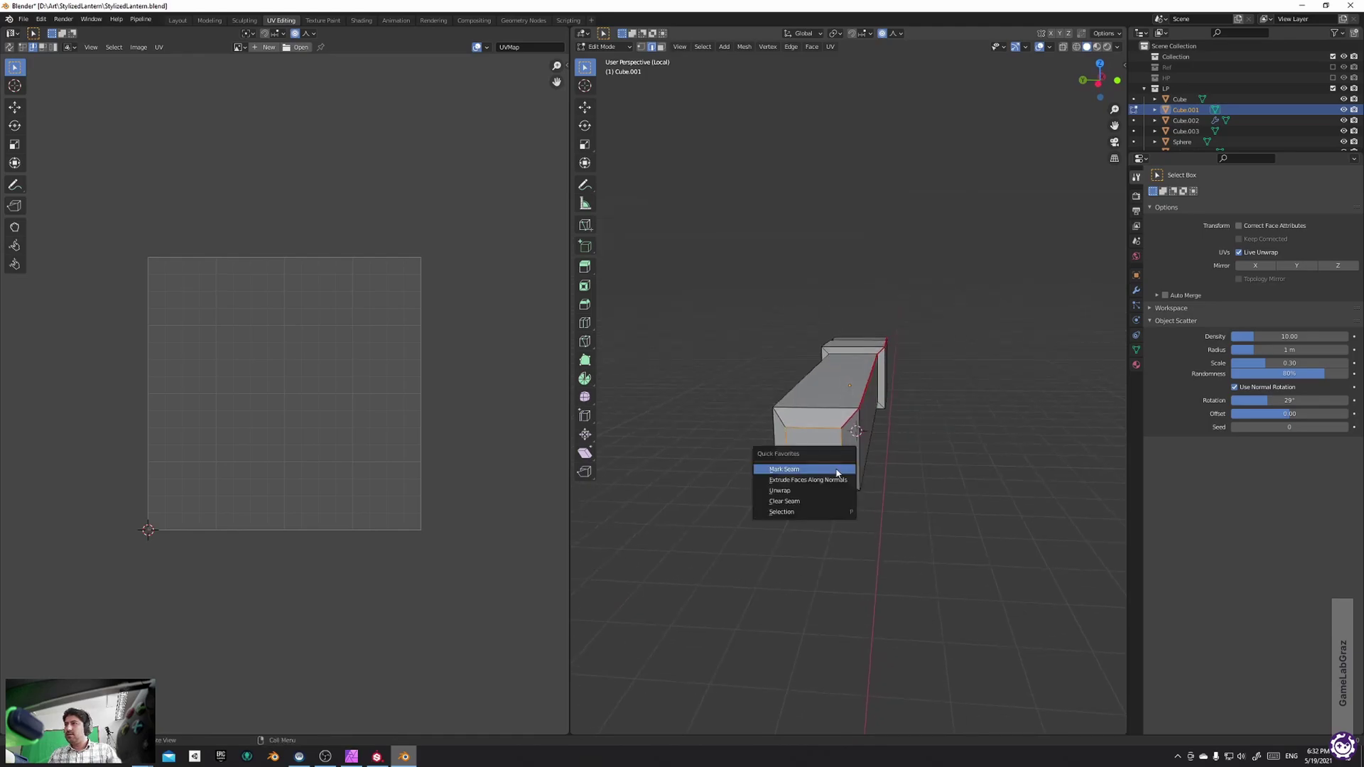
click(9, 46)
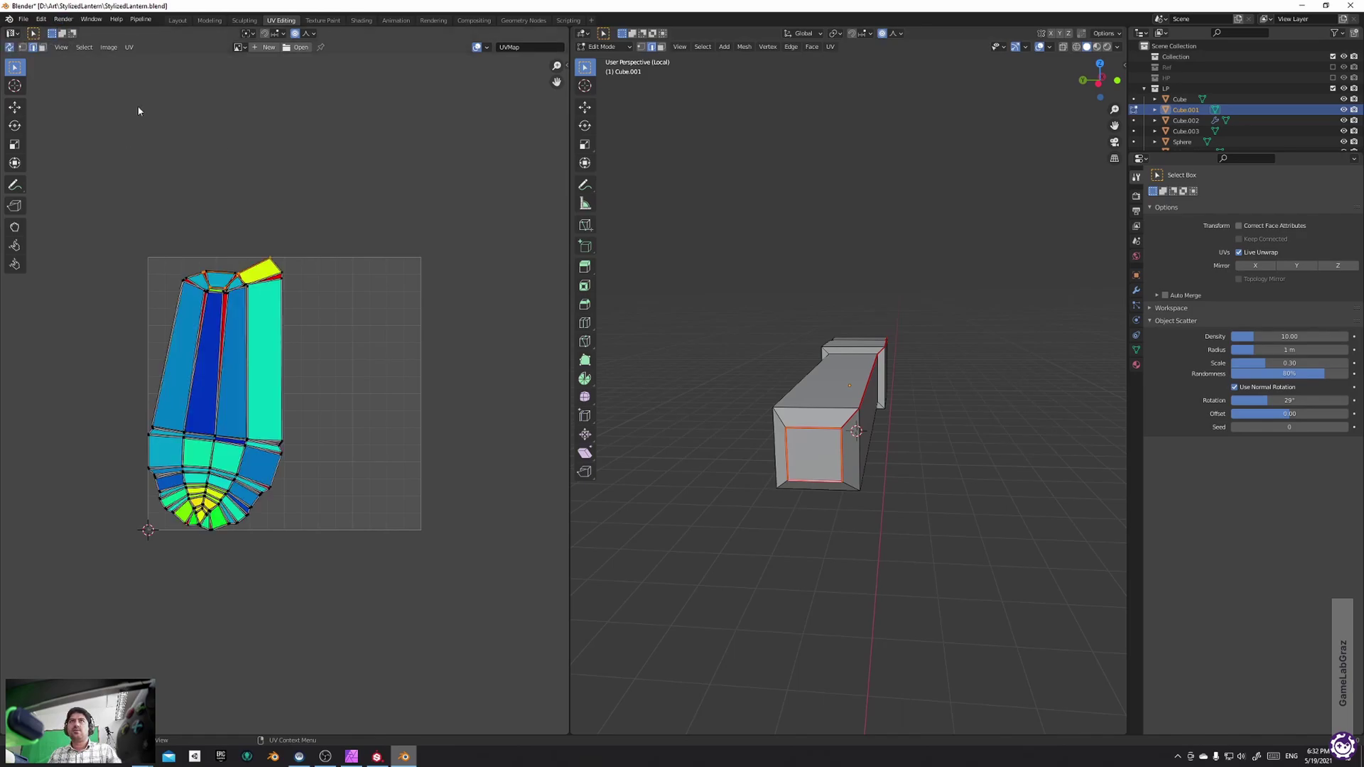
Select the edge loop around the small end face at the beam's collared end and mark it as a seam
middle_drag(931, 365, 900, 398)
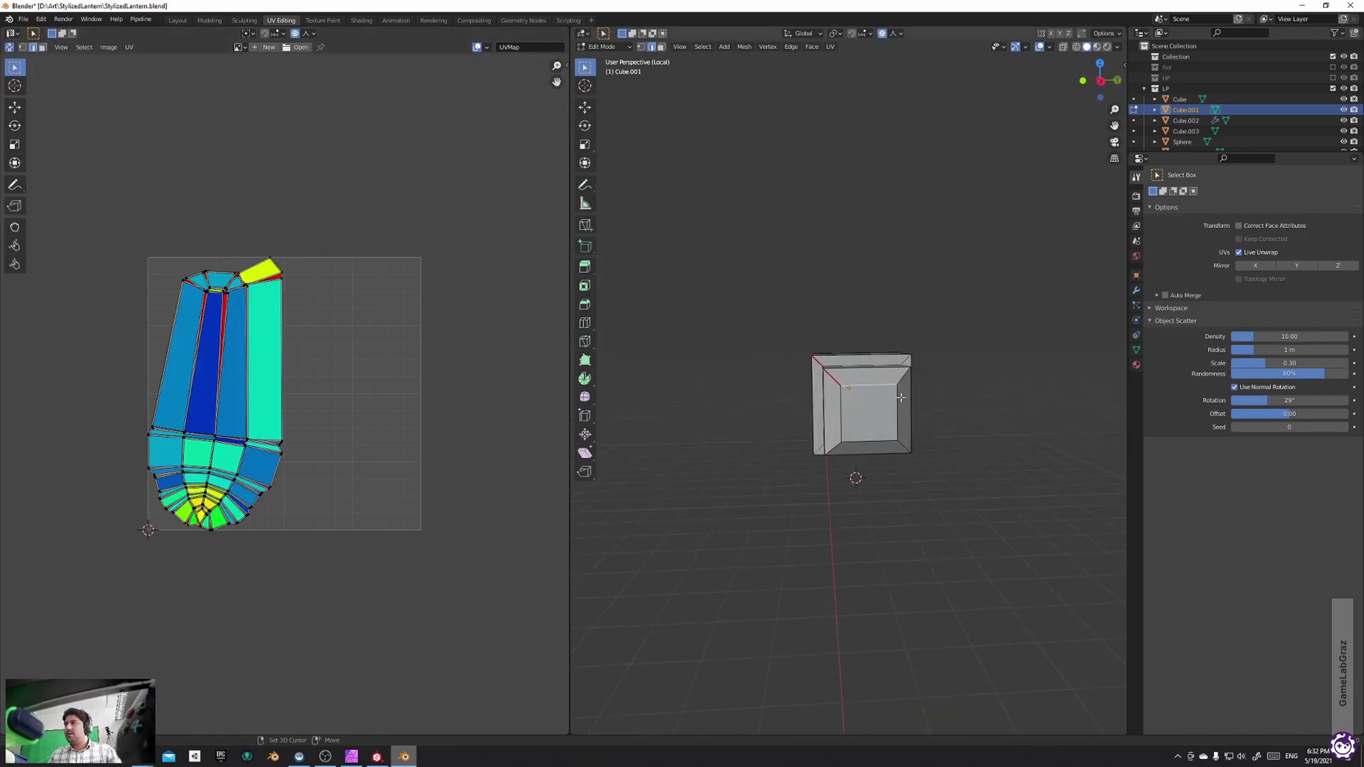
right_click(841, 419)
click(845, 417)
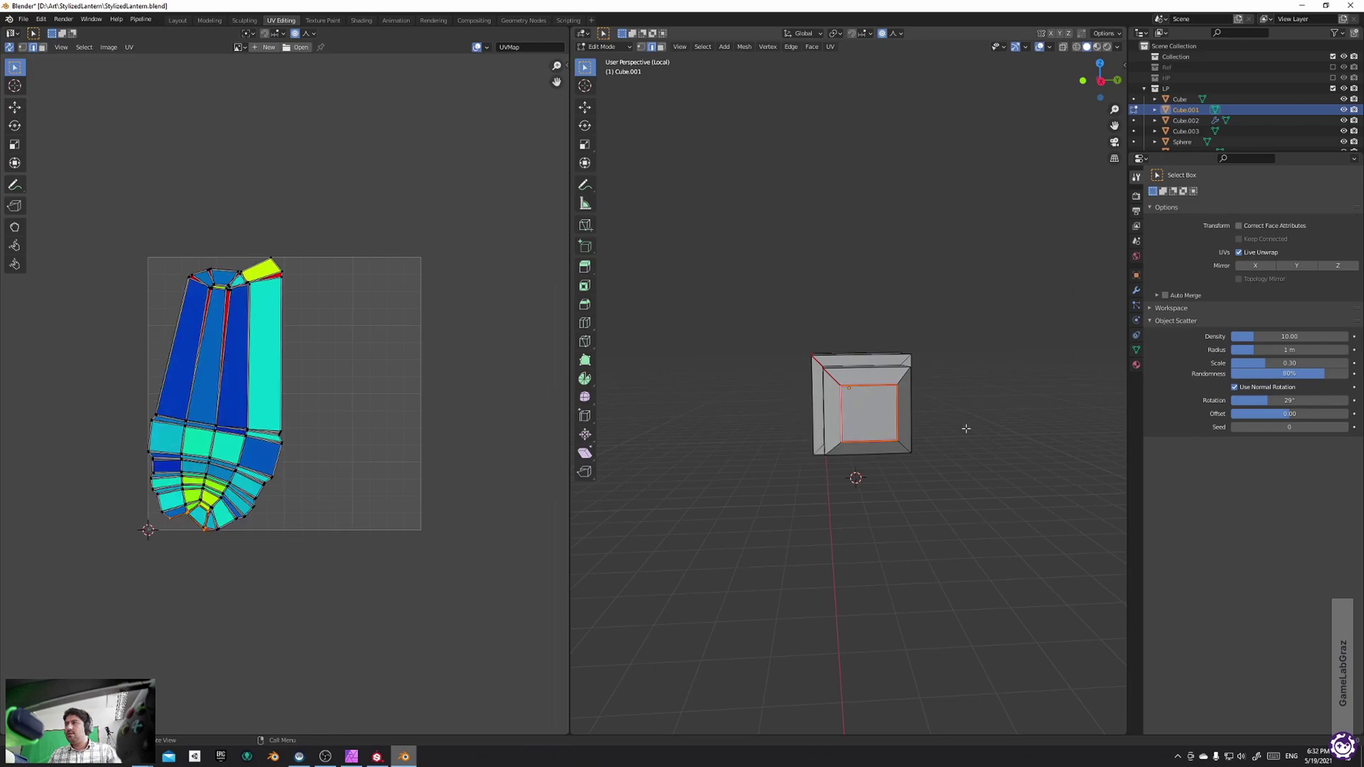
middle_drag(808, 432, 661, 290)
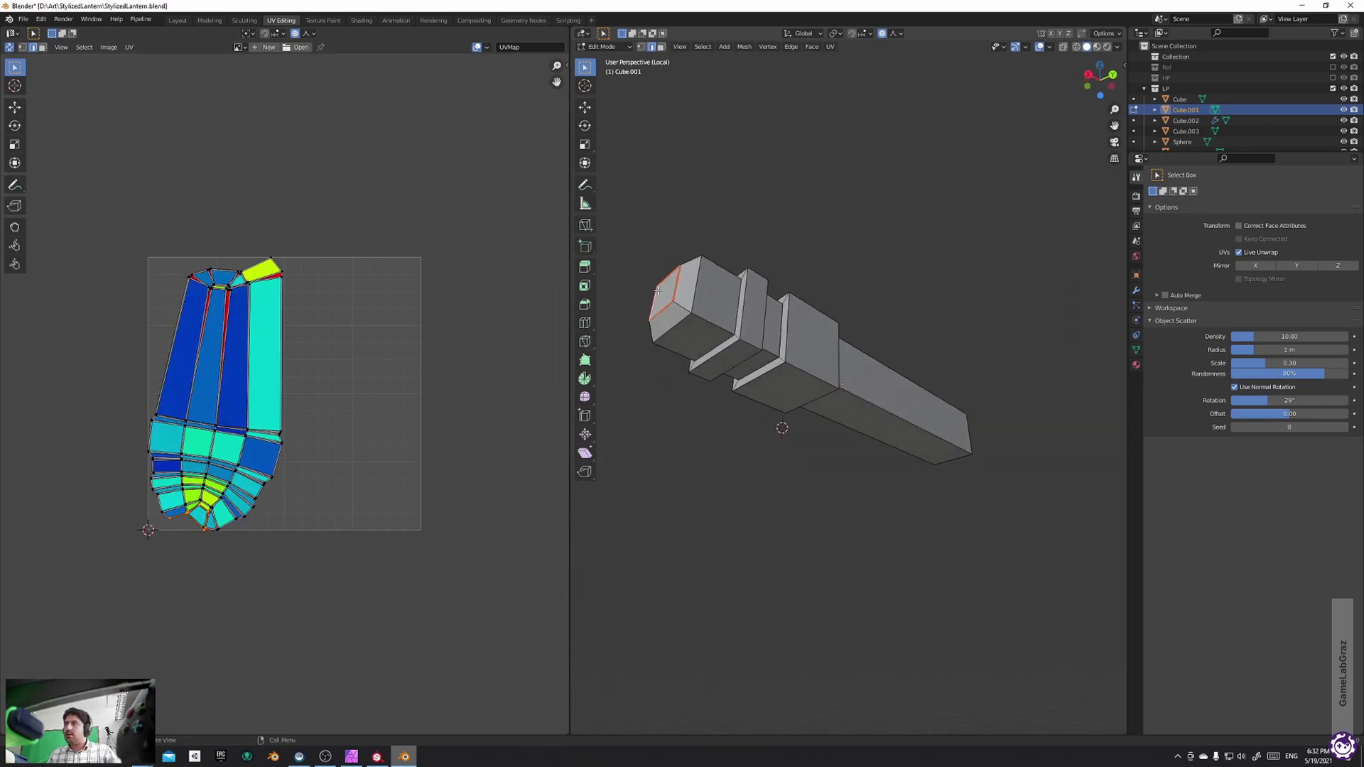
Mark a seam along one lengthwise corner edge of the beam, running through its stepped end
middle_drag(965, 396, 807, 432)
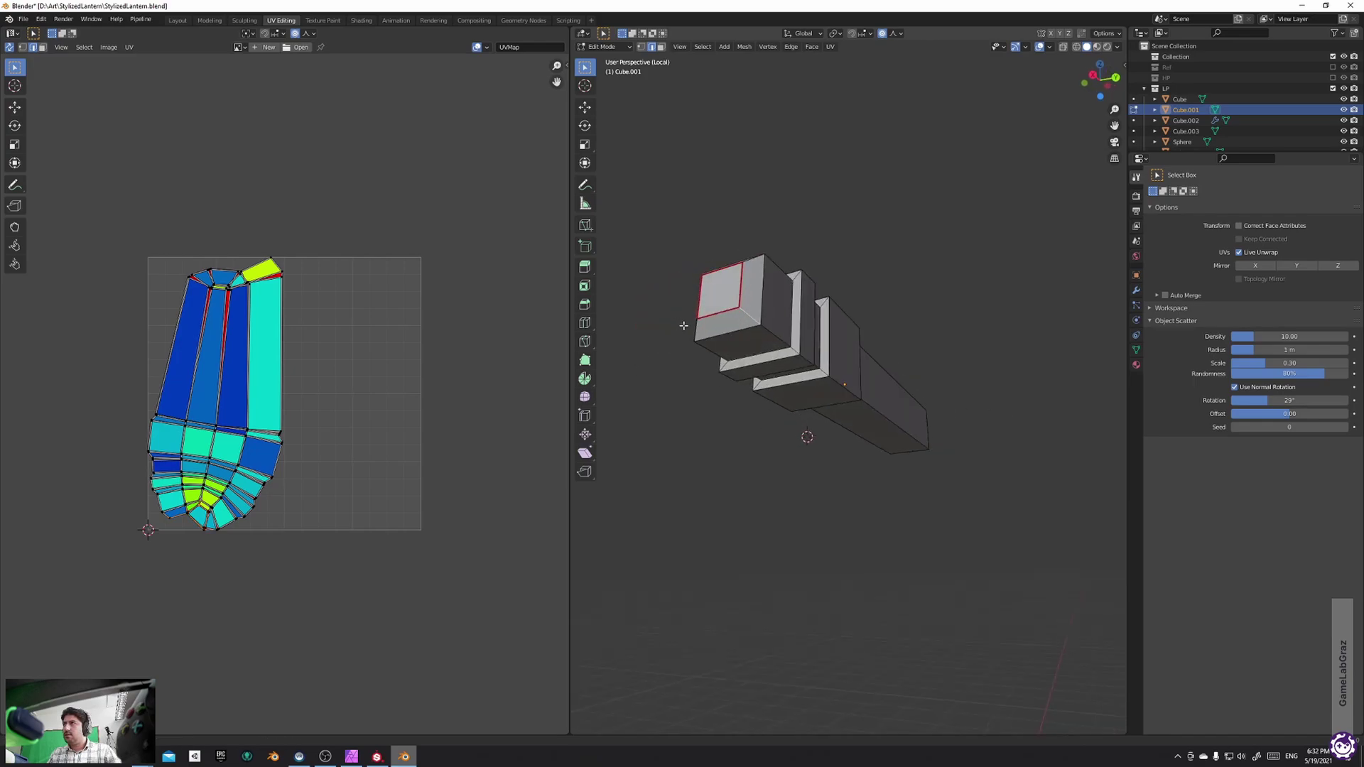
key(KP_Decimal)
scroll(882, 391, up, 4)
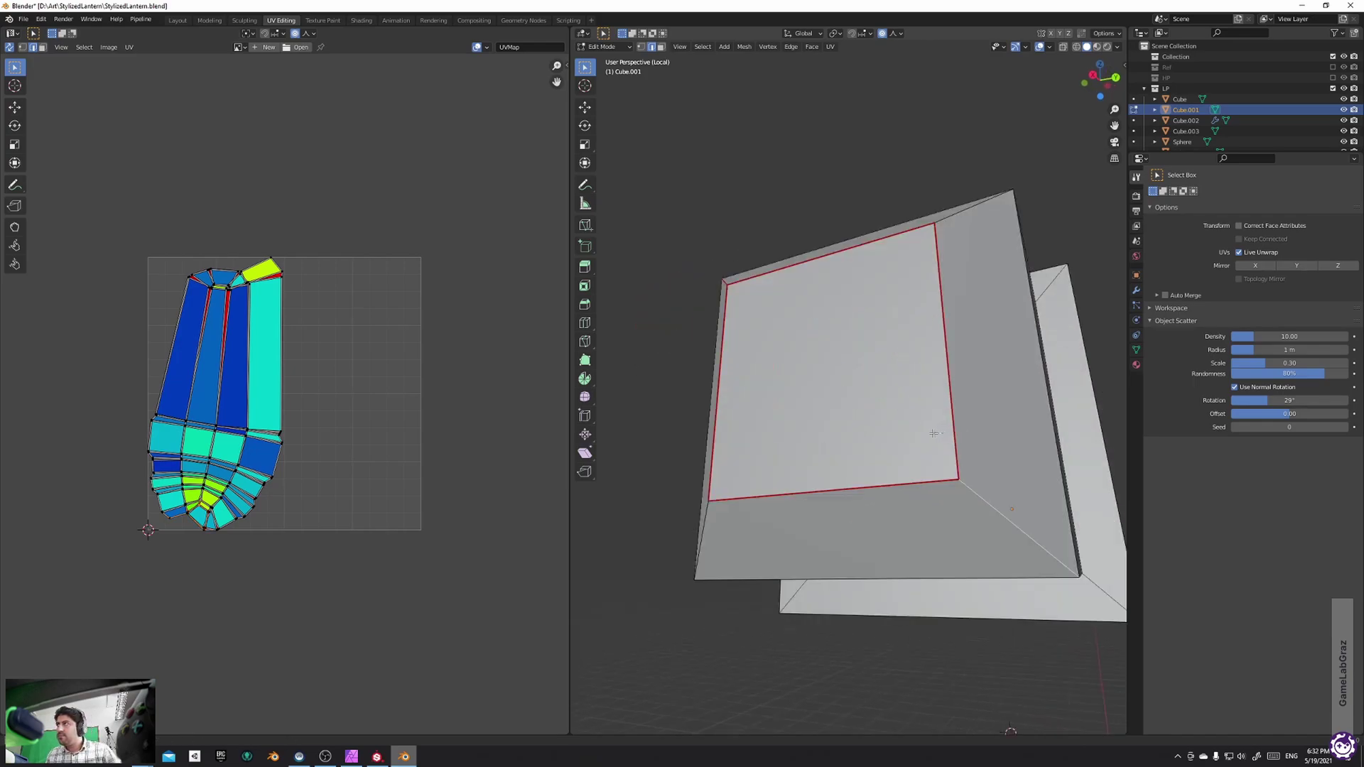
scroll(973, 486, down, 6)
middle_drag(973, 486, 923, 361)
click(923, 361)
key(q)
click(930, 329)
Mark a seam along the edges where the beam's long shaft meets the first thicker block
mouse_move(923, 399)
middle_down()
mouse_move(876, 464)
mouse_move(874, 398)
mouse_move(948, 408)
mouse_move(918, 420)
middle_up()
shift+middle_drag(845, 474, 930, 481)
scroll(930, 480, up, 6)
key(alt+a)
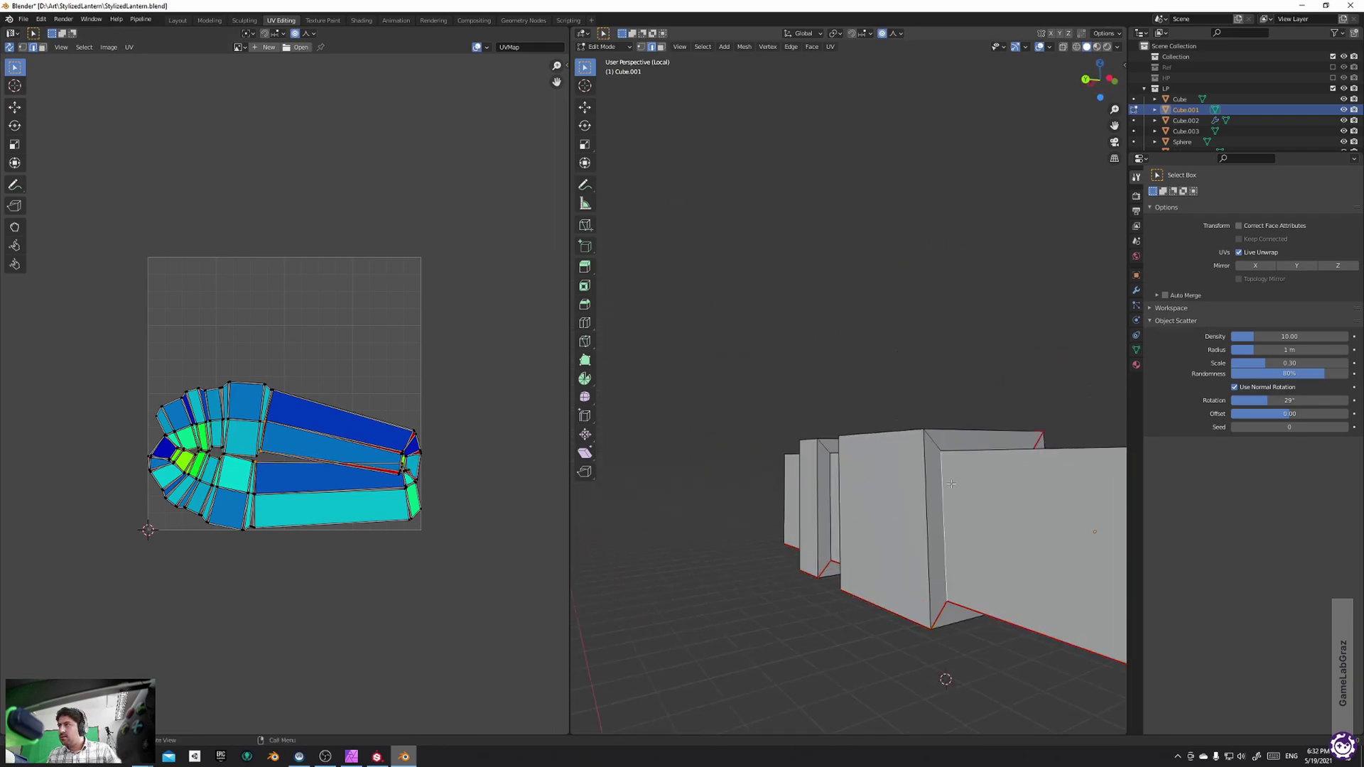
middle_drag(979, 483, 932, 435)
shift+click(900, 501)
shift+click(943, 403)
key(q)
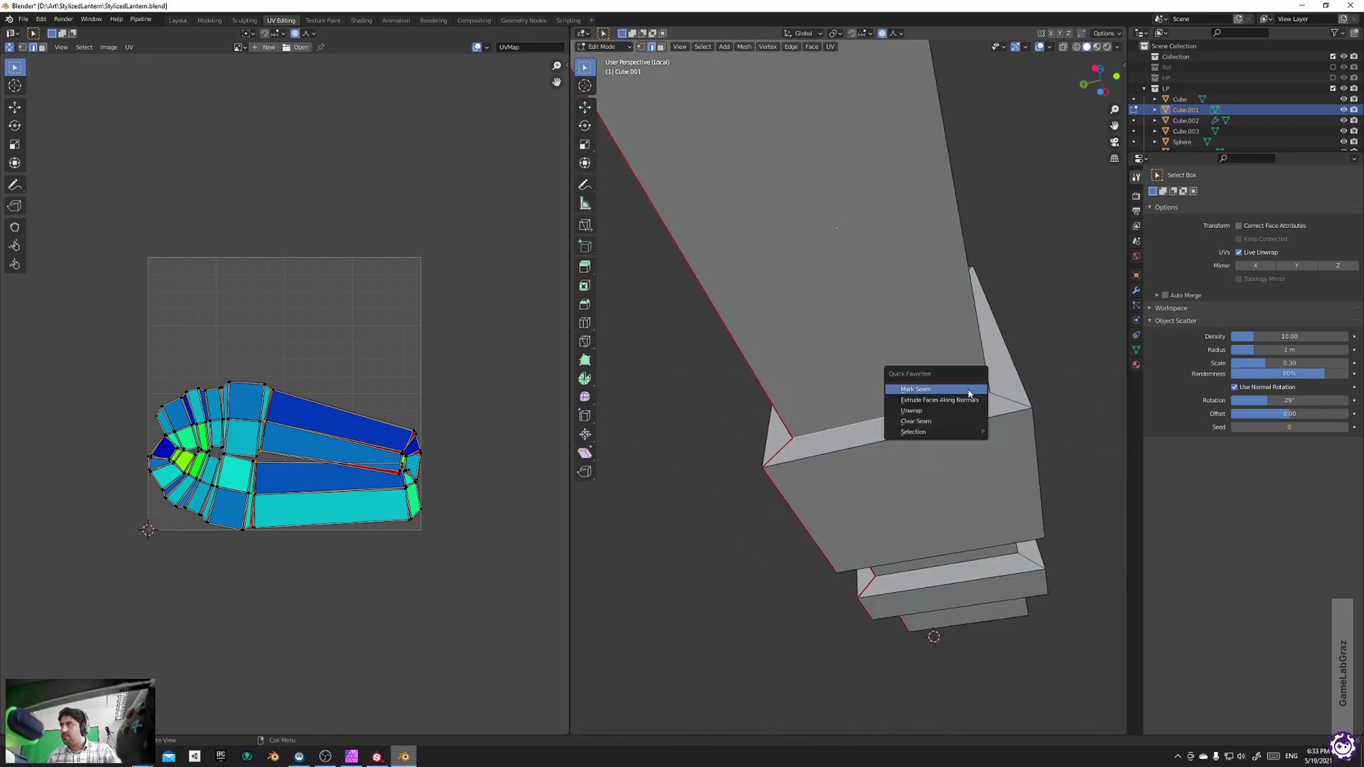
click(971, 391)
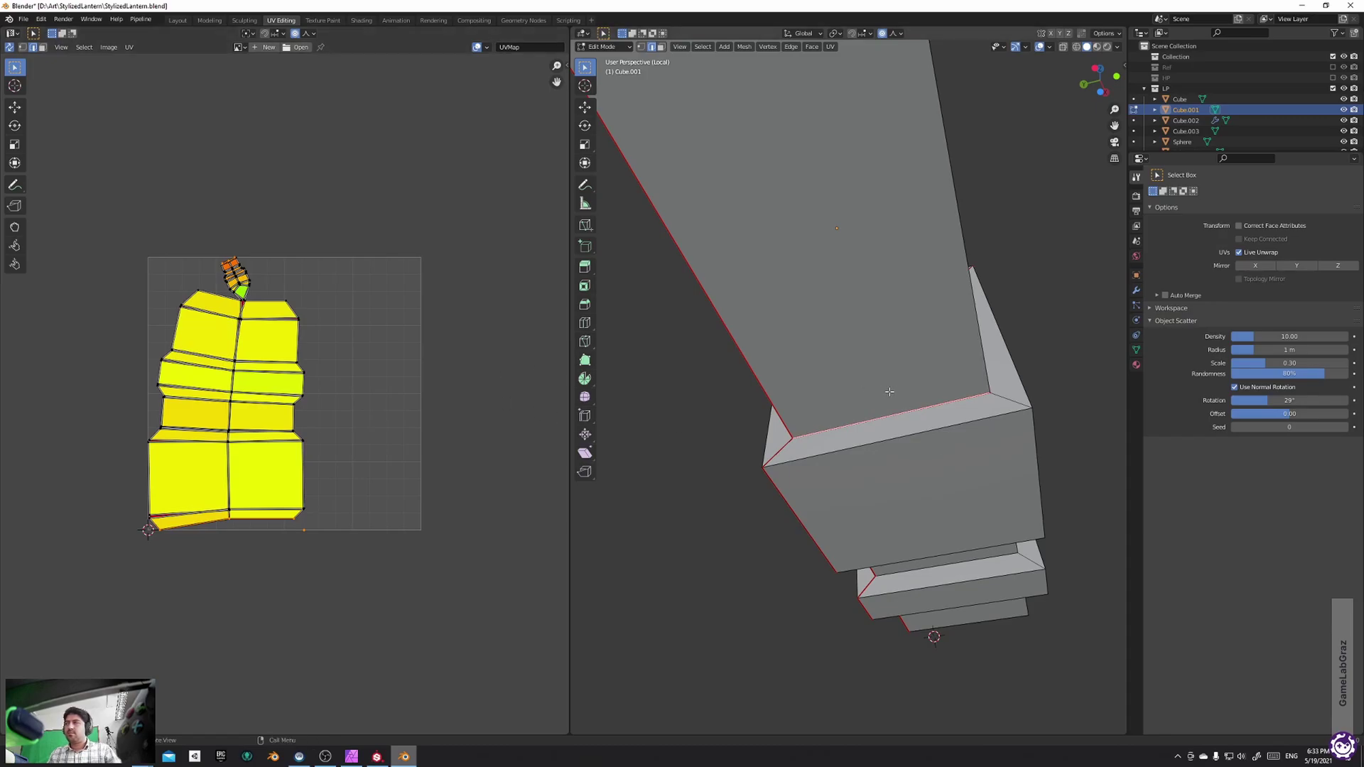
Select the beam's whole mesh and merge its overlapping vertices by distance
key(Tab)
key(Tab)
key(z)
key(Escape)
key(a)
key(m)
click(888, 427)
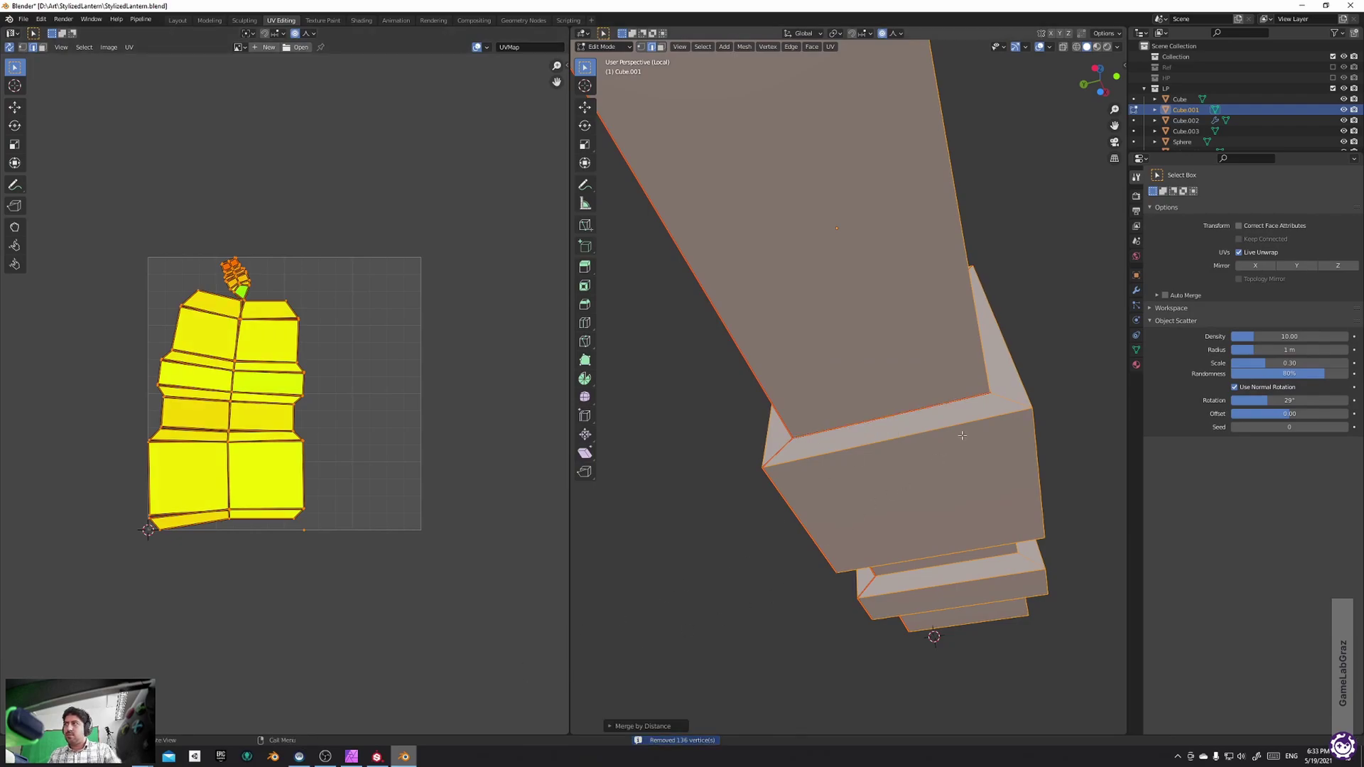
Merge the beam's vertices by distance again in vertex mode, using a merge distance of 0.01 m
key(Tab)
key(Tab)
key(1)
middle_drag(1004, 377, 979, 425)
key(Tab)
key(Tab)
key(m)
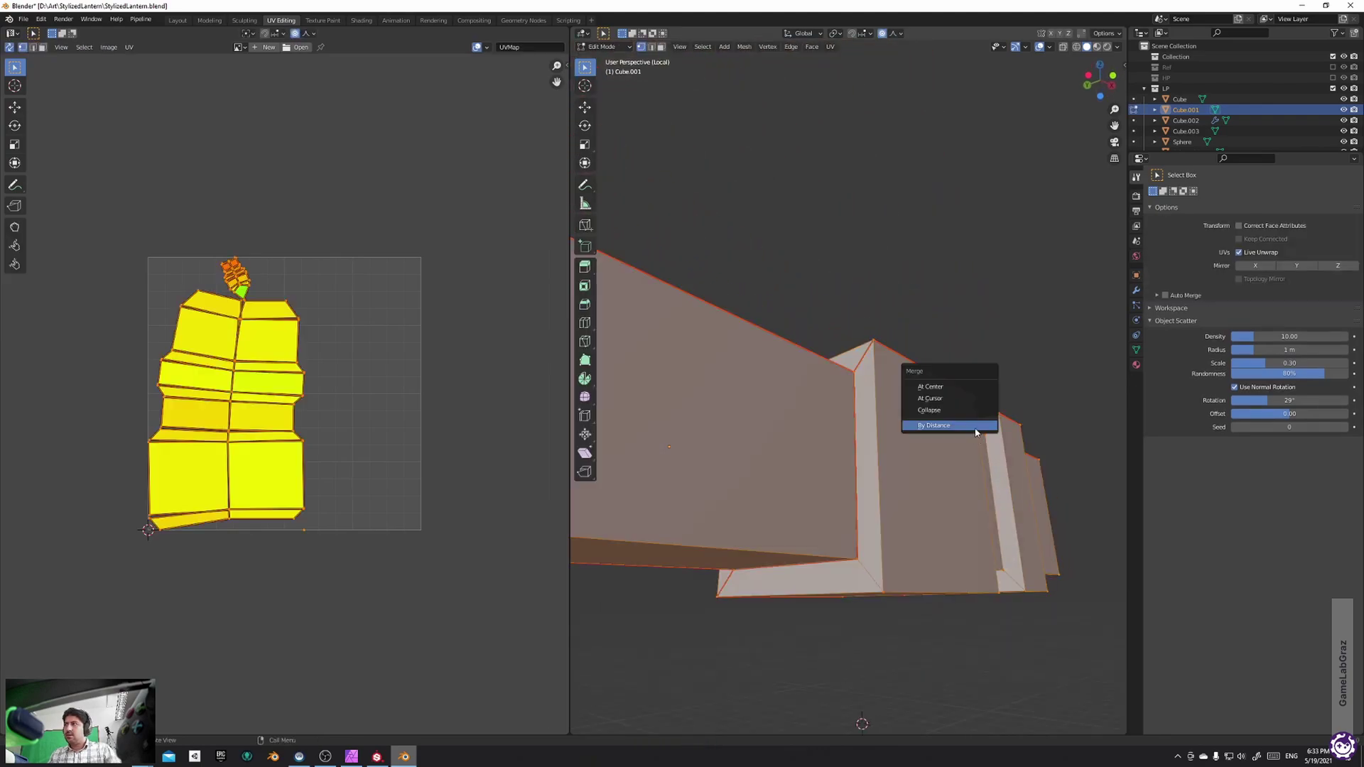
click(975, 424)
click(643, 725)
double_click(682, 699)
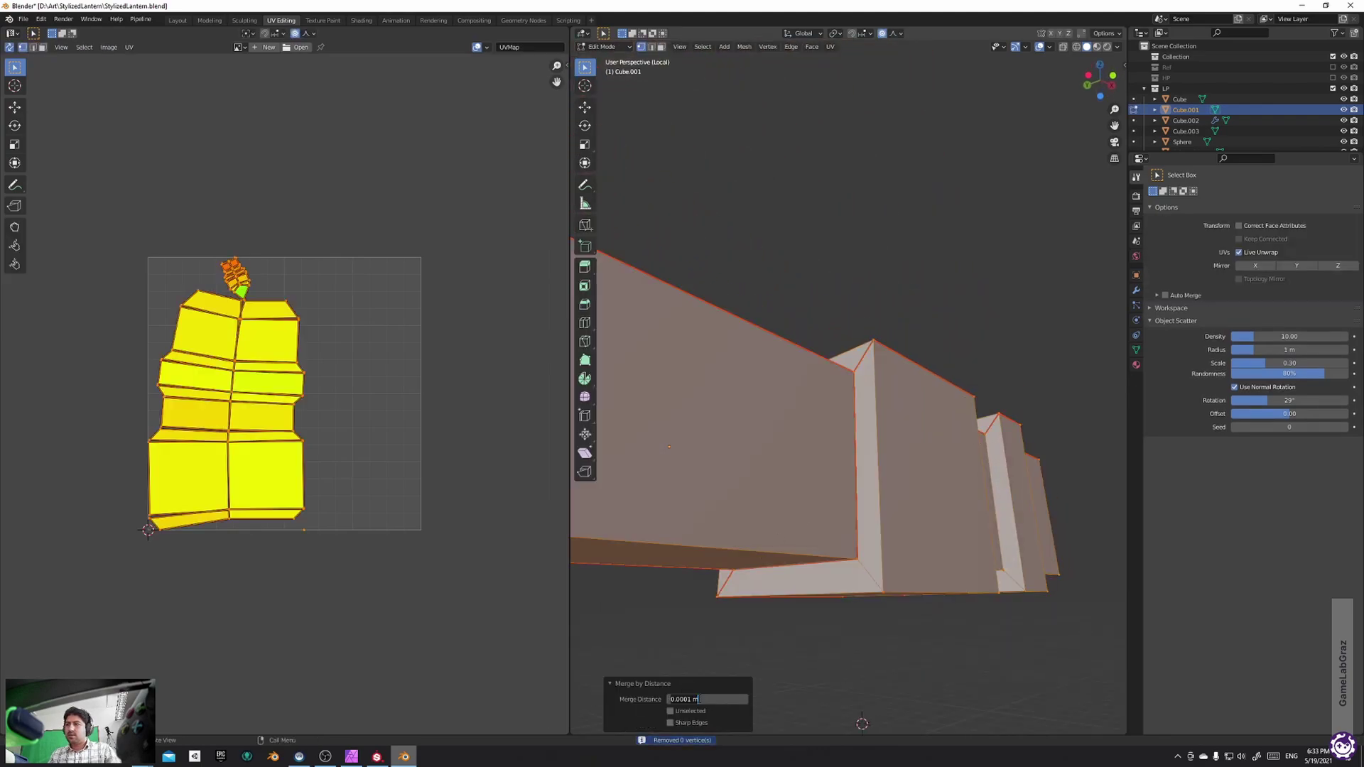
key(Return)
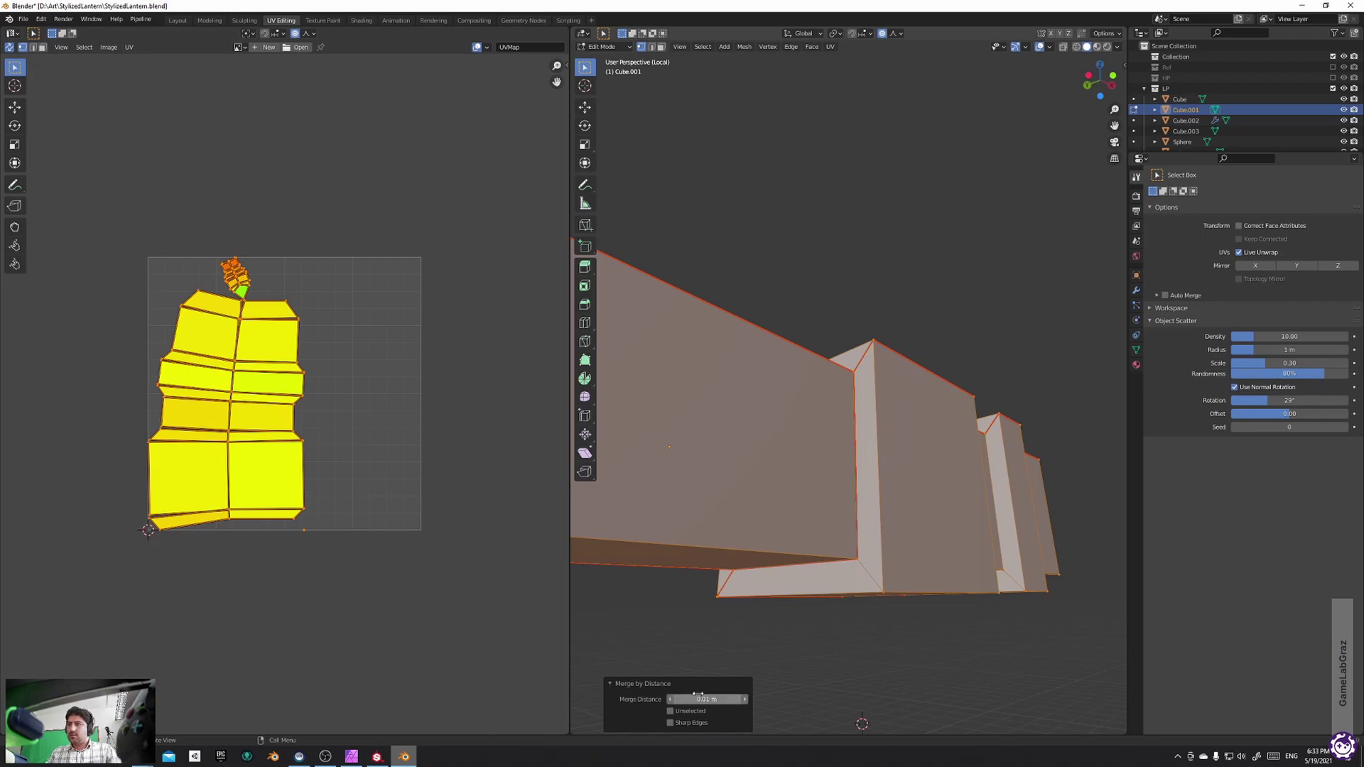
Mark the edge loop along the beam's upper lengthwise corner as a seam
key(Tab)
key(Tab)
middle_drag(952, 479, 752, 519)
alt+click(753, 518)
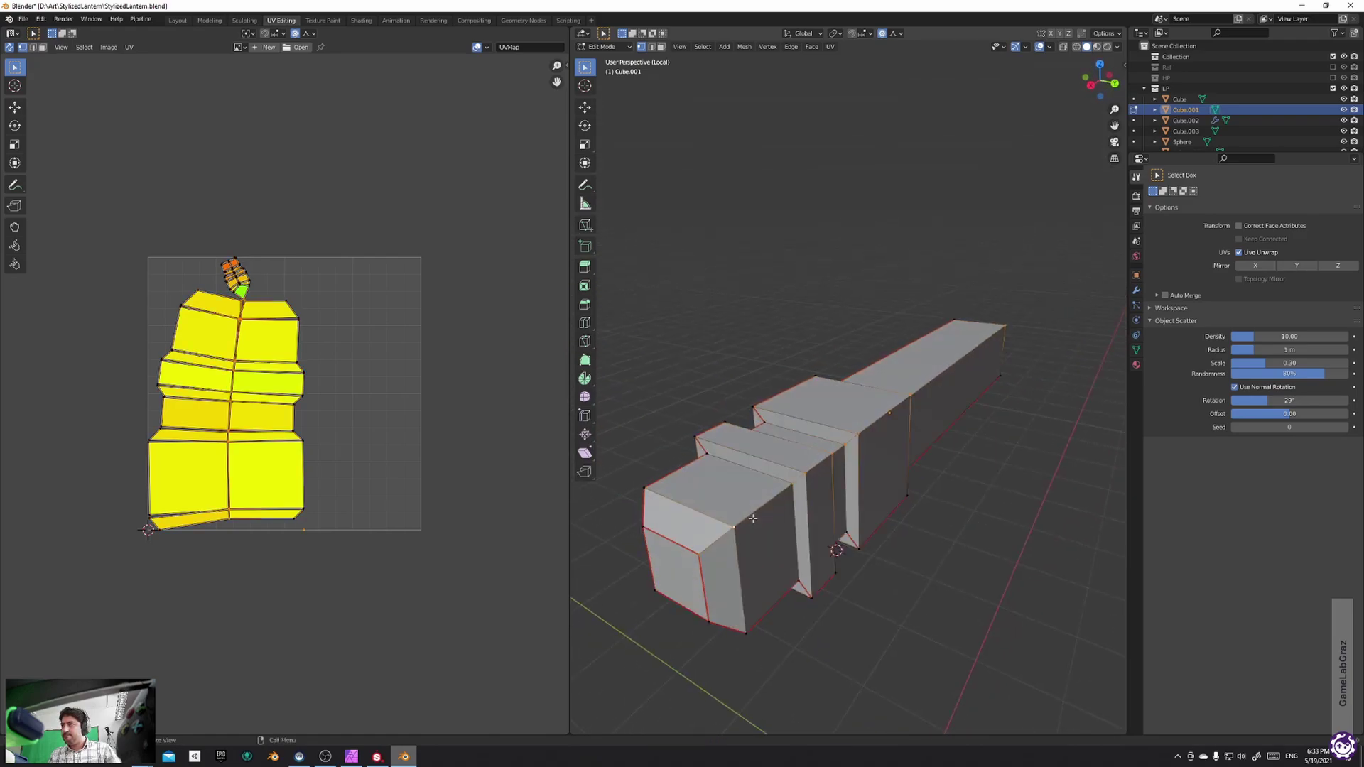
key(u)
click(953, 437)
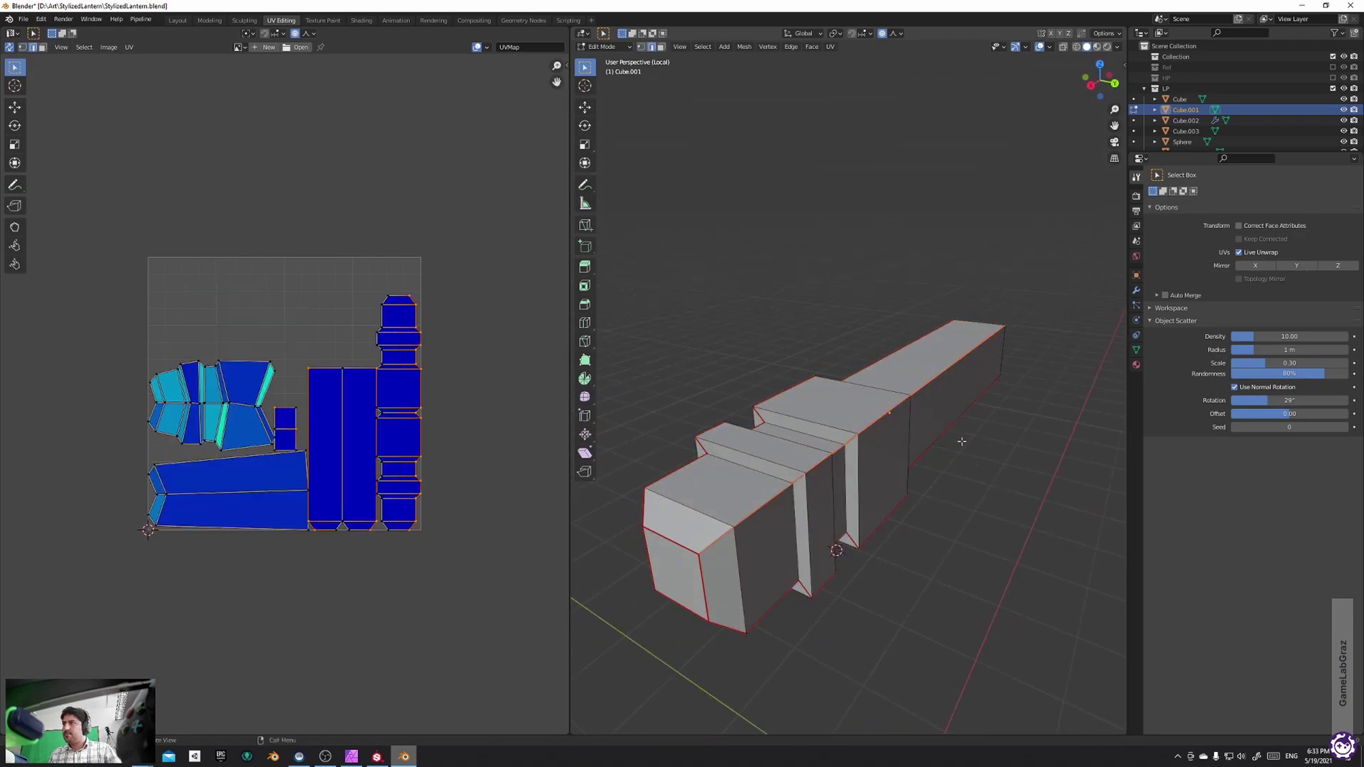
key(Tab)
key(Tab)
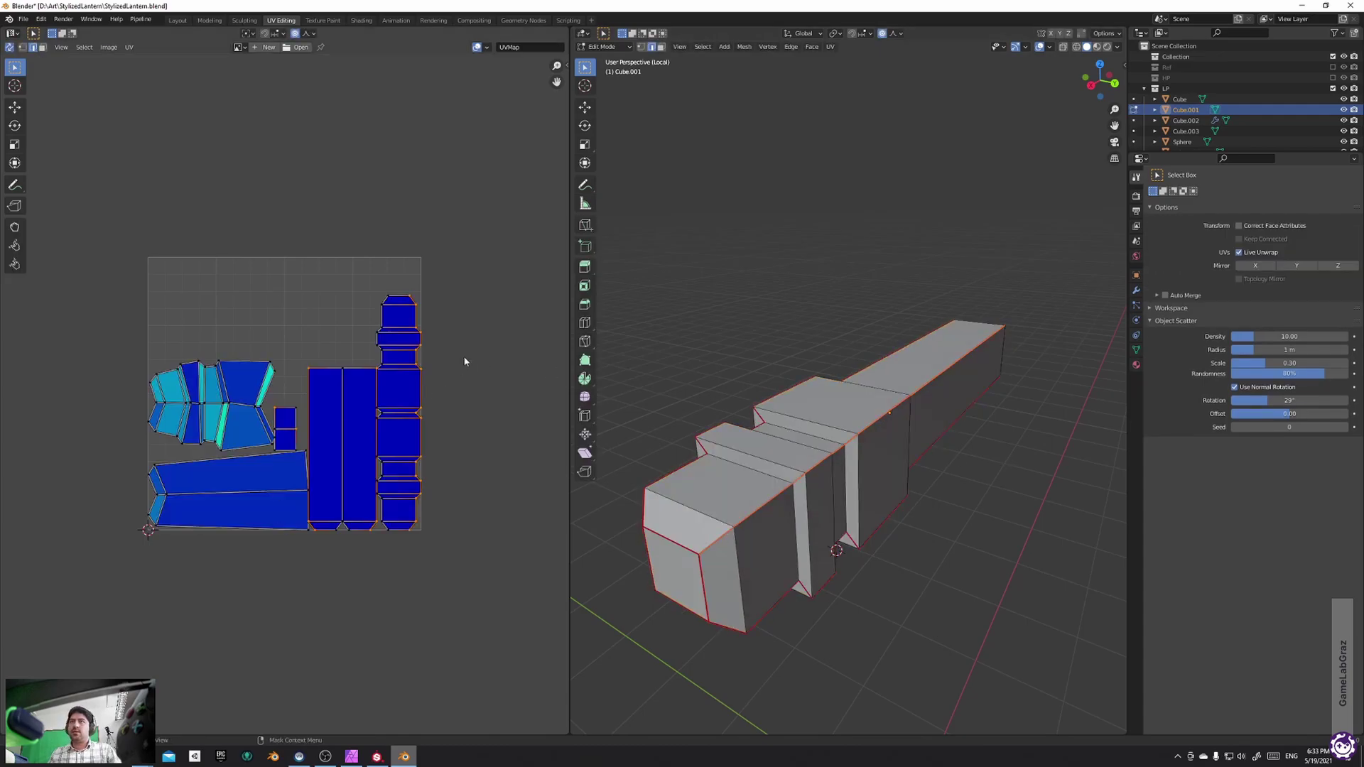
Leave the isolated beam, then isolate the hanging lantern body Cube.002 and open its mesh for editing
key(Tab)
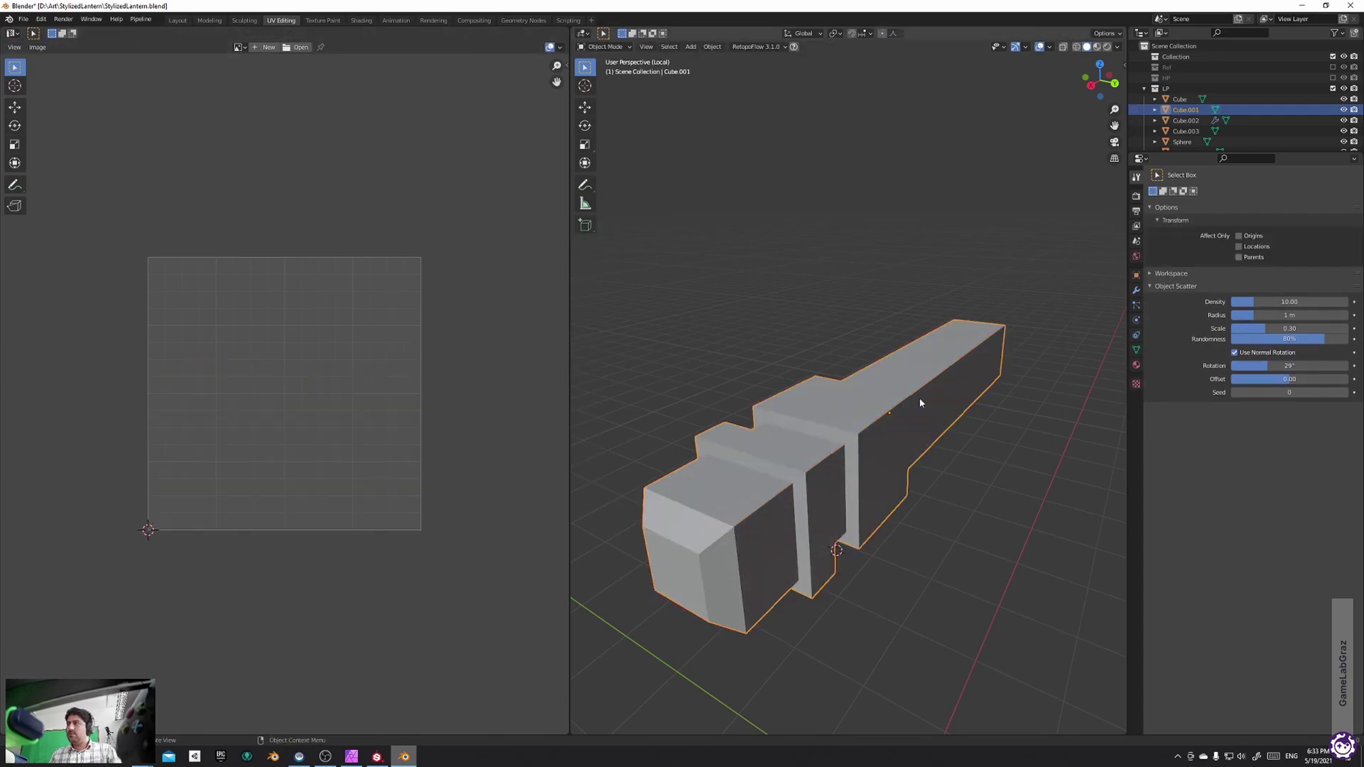
key(KP_Divide)
scroll(893, 283, up, 6)
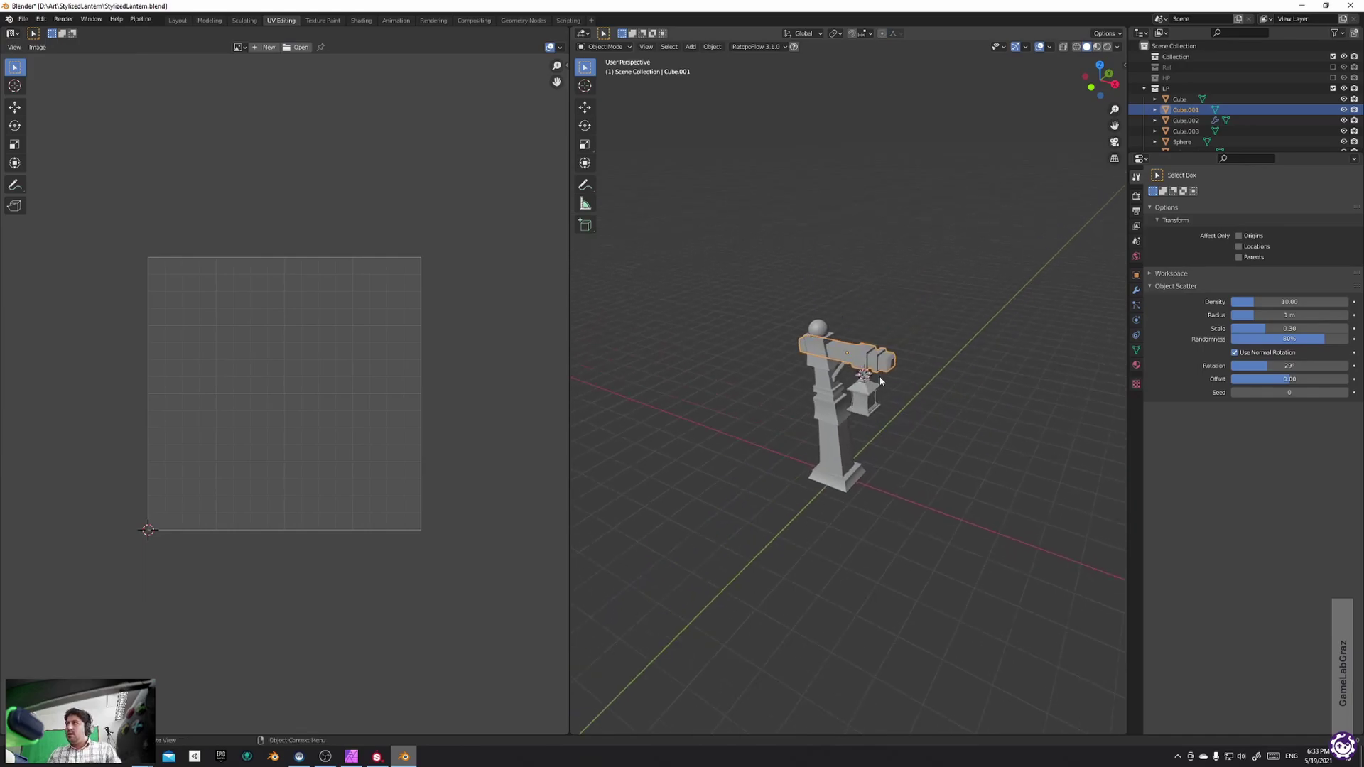
scroll(891, 411, up, 2)
click(895, 415)
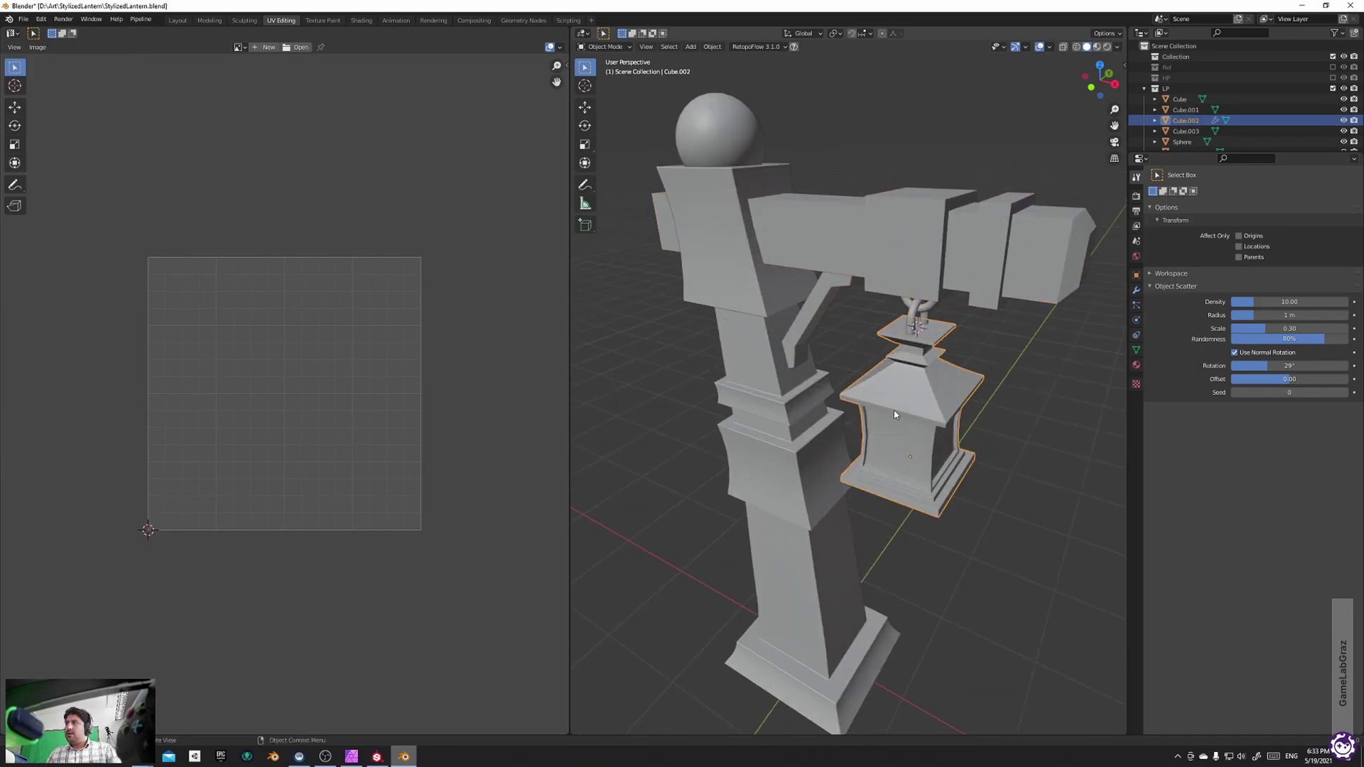
key(KP_Divide)
key(Tab)
Mark the border of the lantern's flat top face as a seam
scroll(872, 341, up, 5)
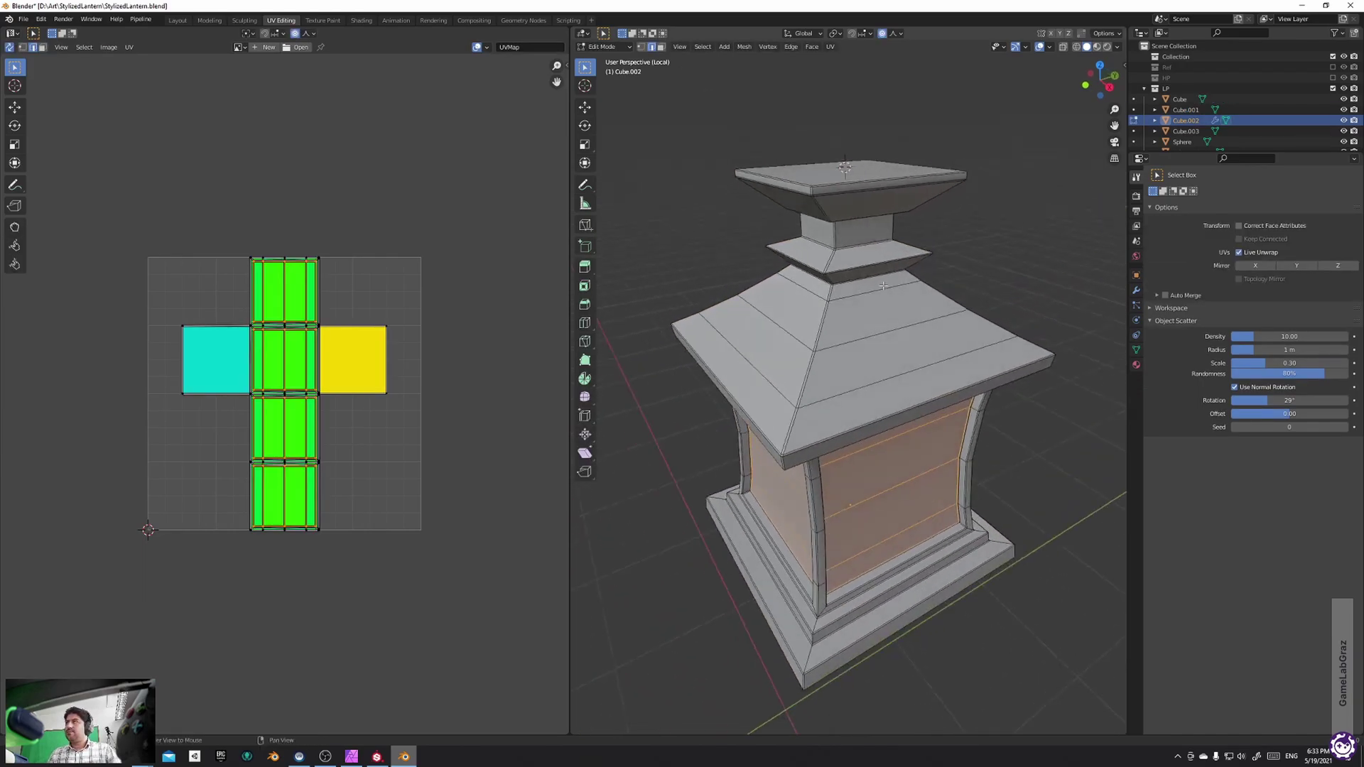
shift+middle_drag(872, 341, 876, 356)
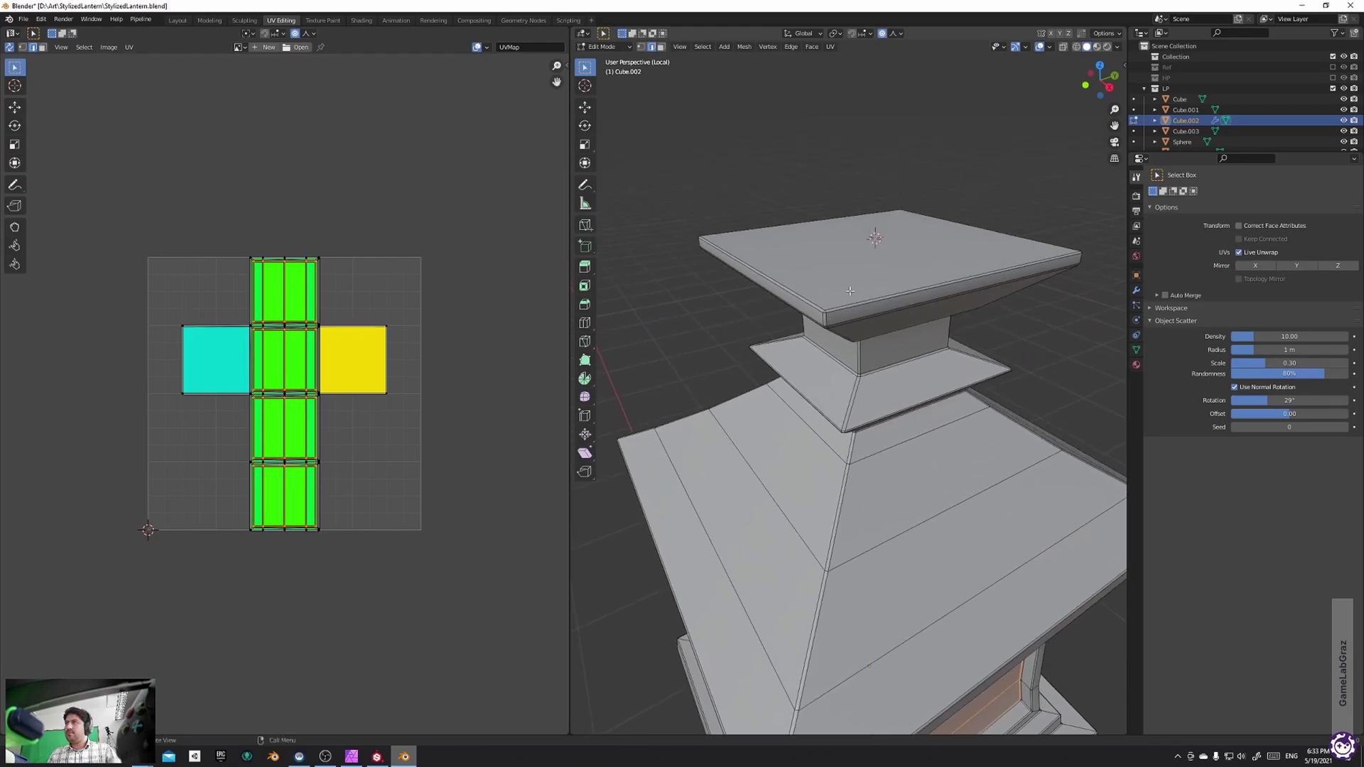
key(3)
click(868, 247)
key(u)
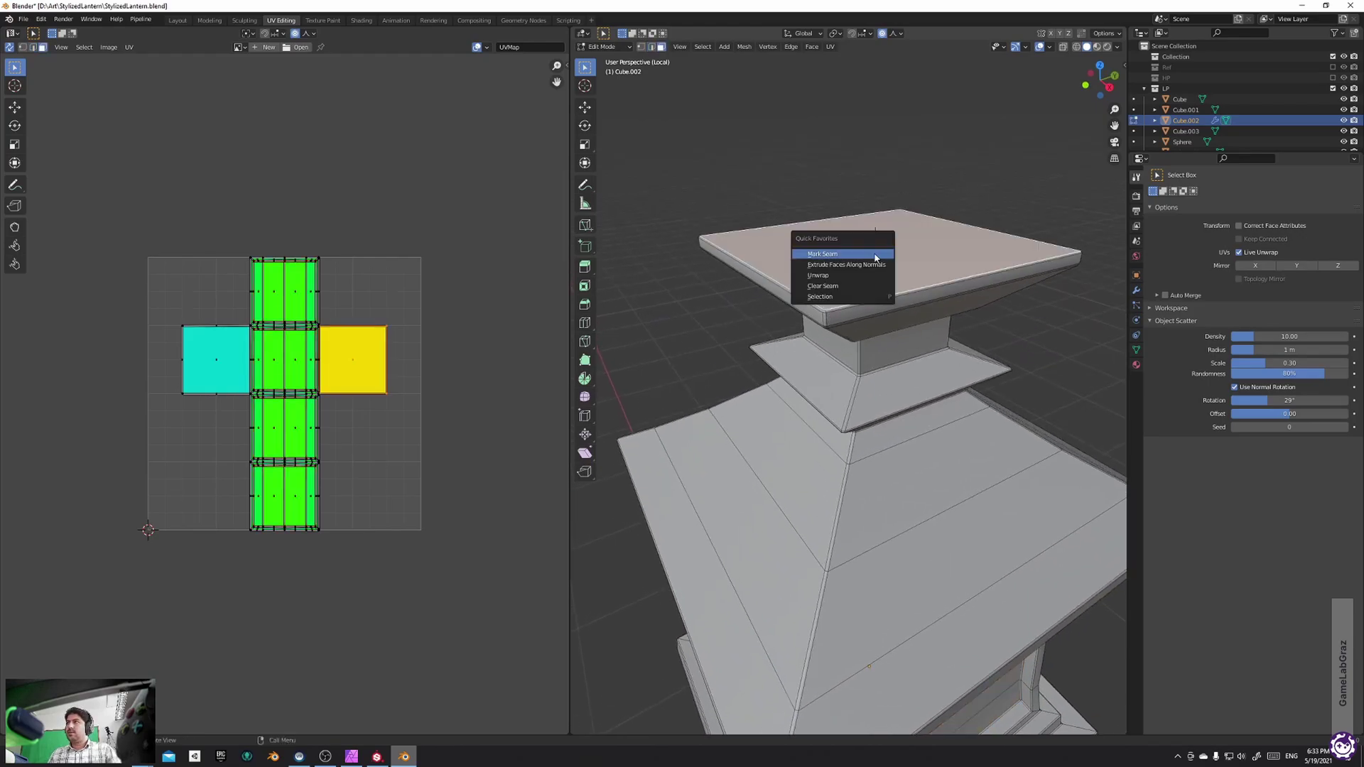
click(873, 250)
Mark the border of the lantern's bottom face as a seam
scroll(894, 405, down, 5)
middle_drag(884, 442, 837, 519)
key(u)
click(889, 324)
Mark a seam down one vertical corner of the lantern, from the top plate to the base
scroll(889, 324, down, 5)
scroll(836, 519, up, 8)
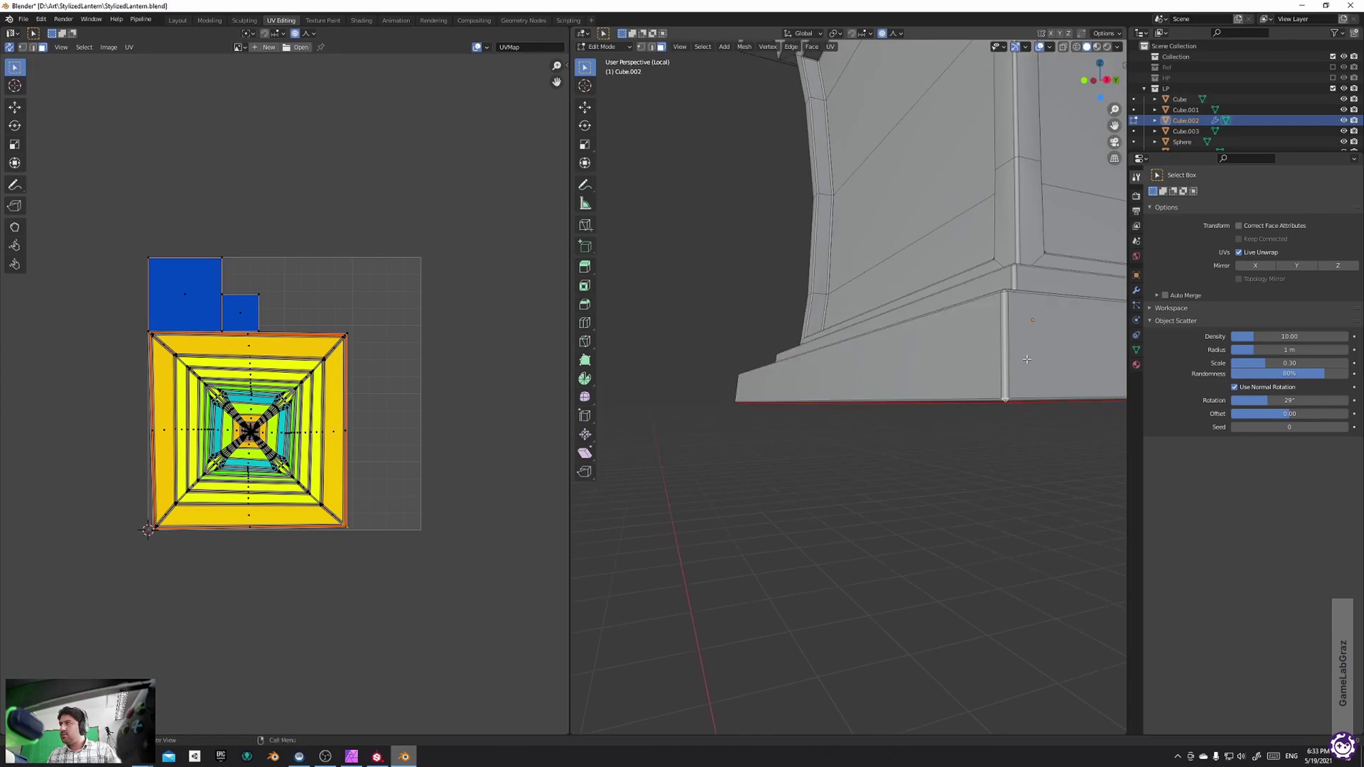
scroll(994, 394, up, 6)
scroll(962, 388, down, 5)
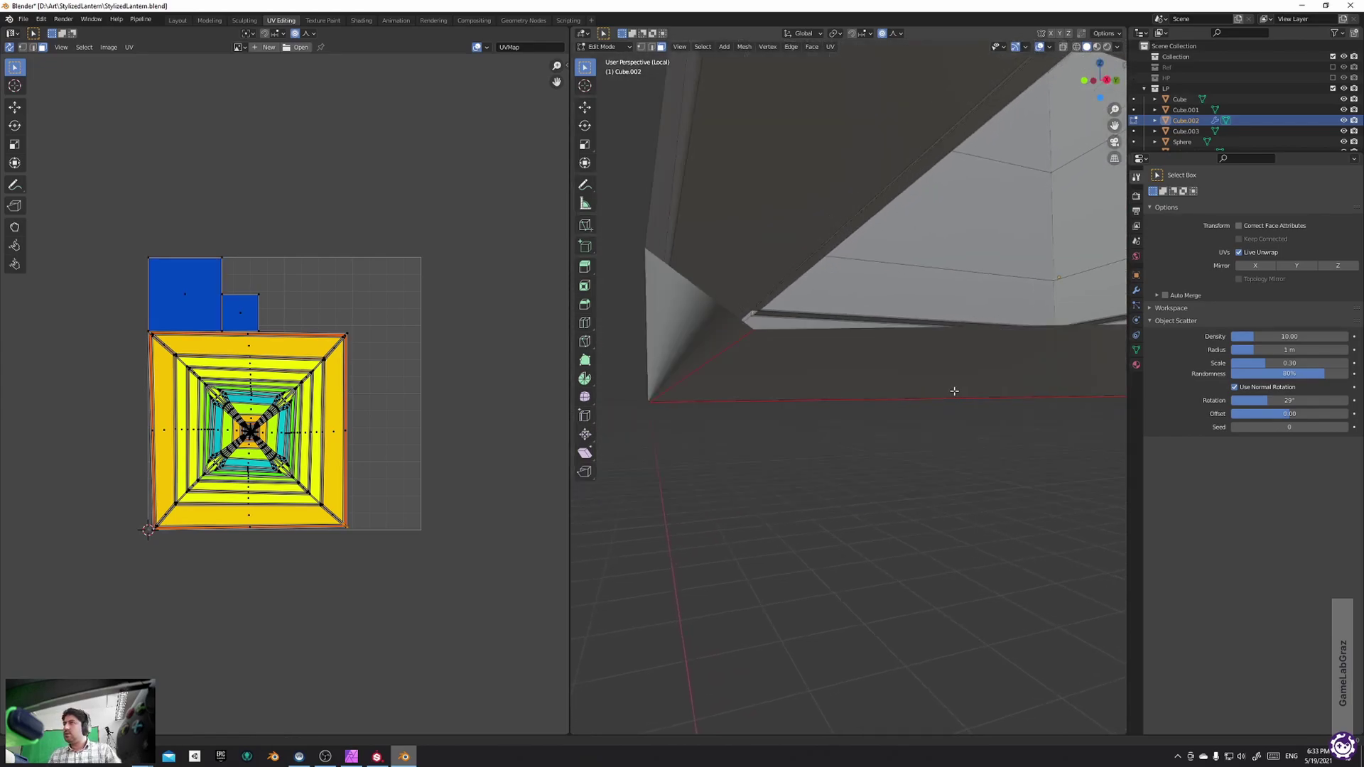
scroll(902, 370, down, 5)
middle_drag(902, 370, 906, 480)
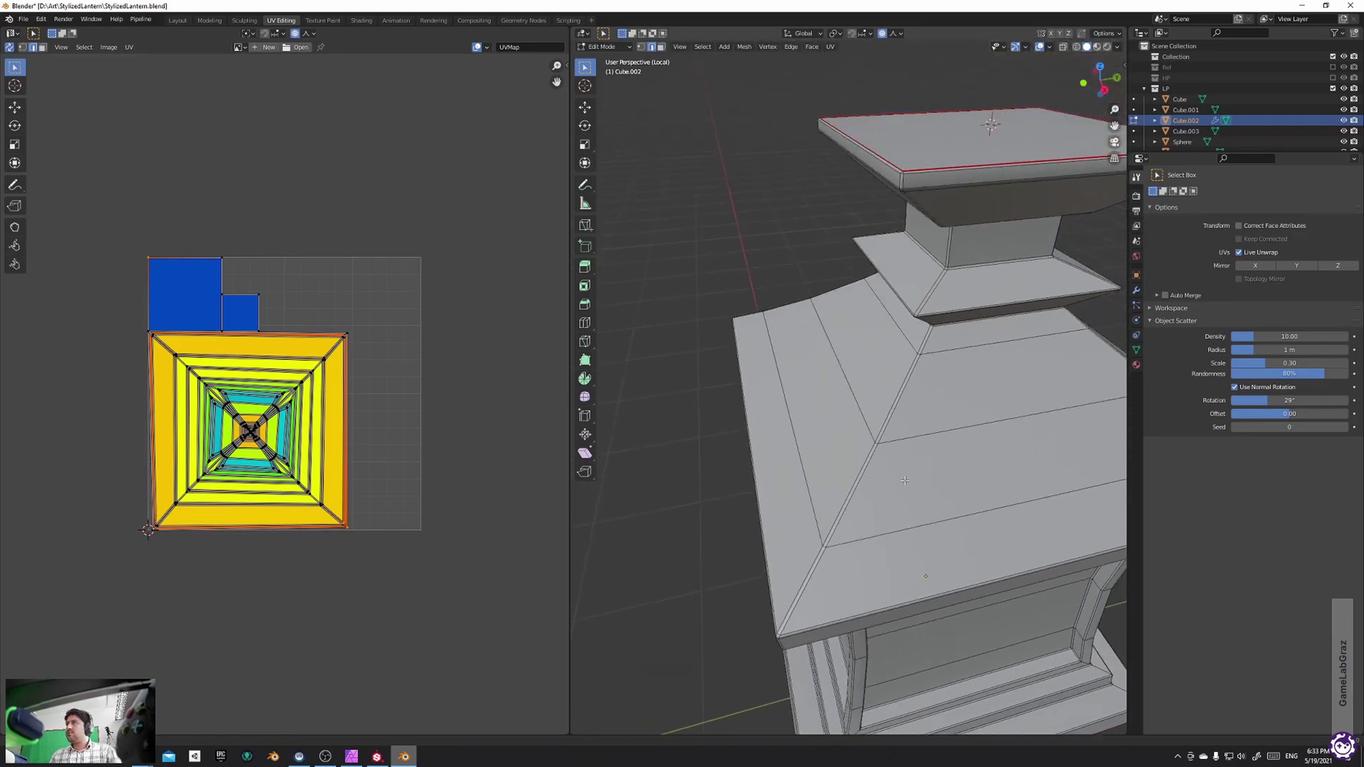
ctrl+click(900, 188)
scroll(898, 267, up, 2)
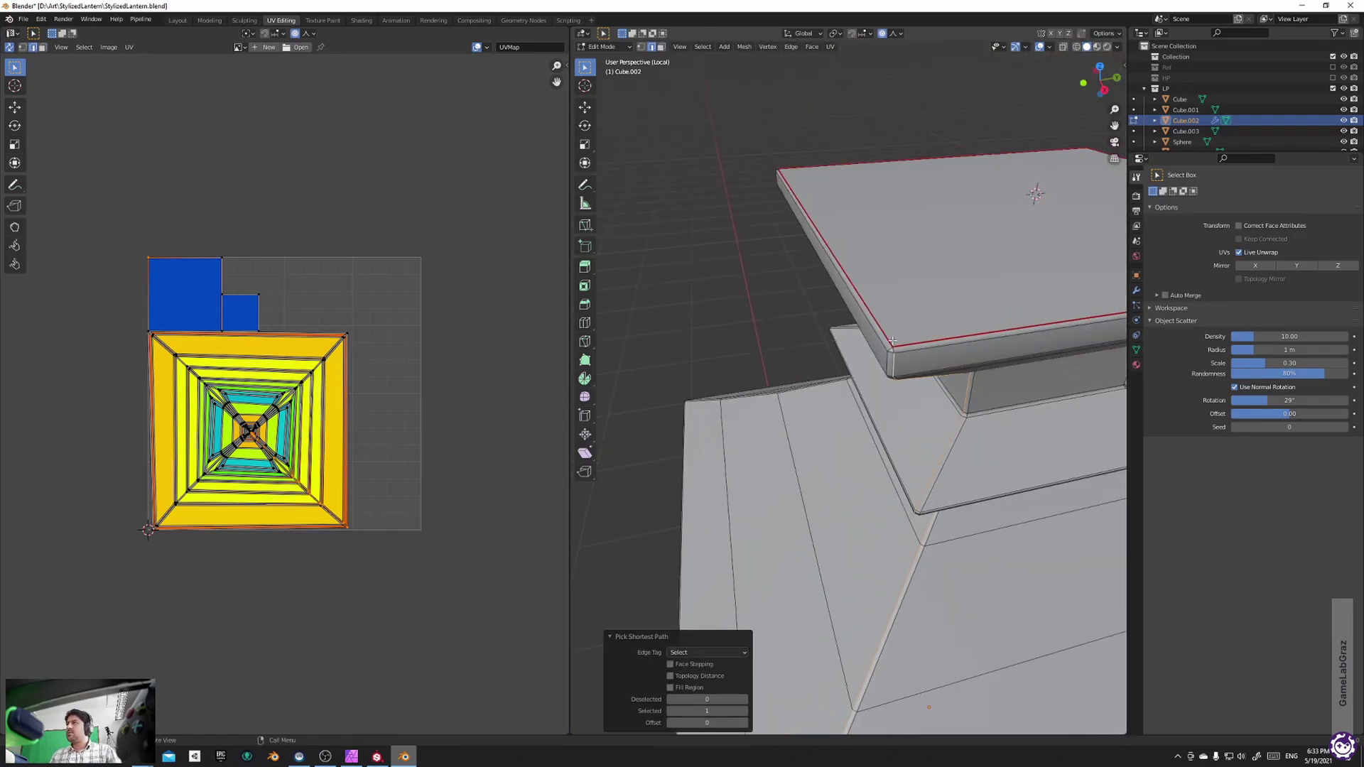
key(u)
click(923, 332)
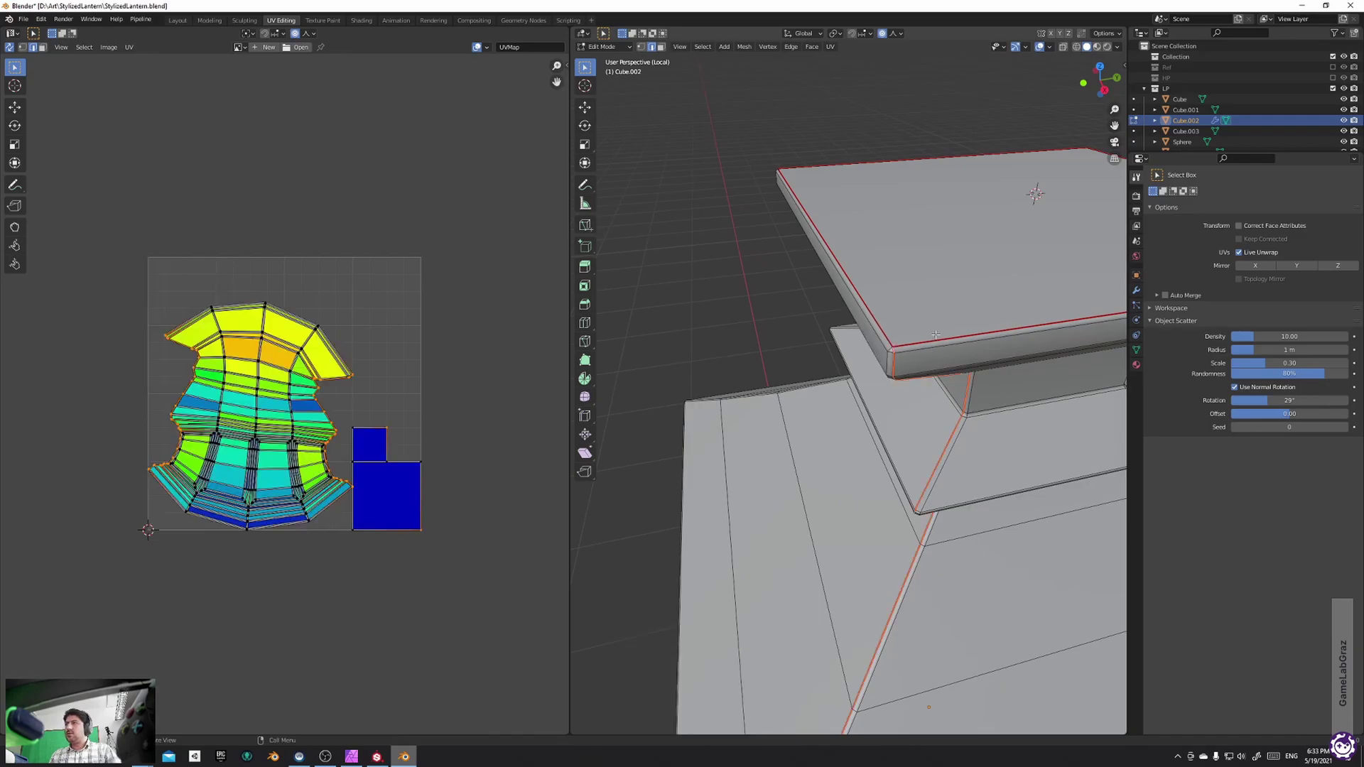
Mark a matching vertical seam down the lantern's opposite corner, from the top plate to the base
scroll(909, 326, down, 5)
middle_drag(910, 327, 867, 443)
alt+drag(823, 407, 725, 389)
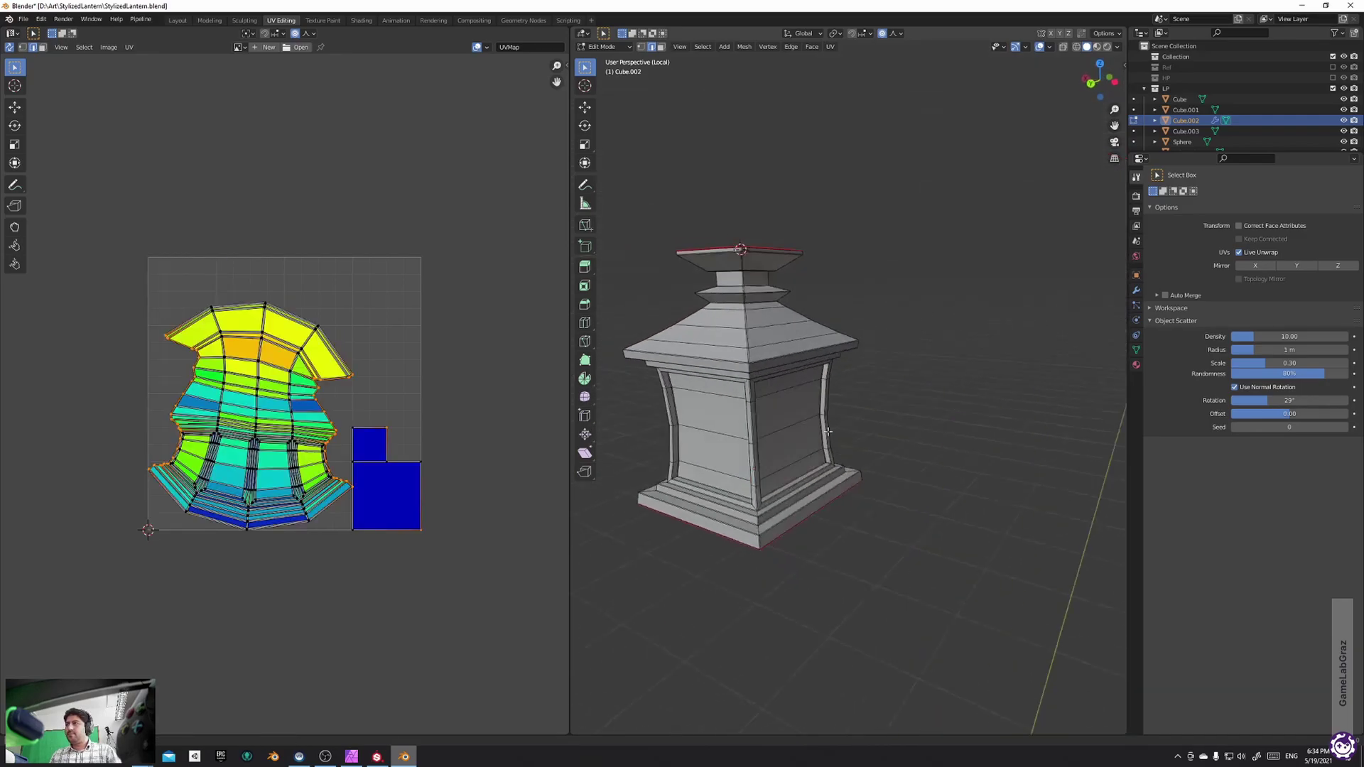
alt+right_drag(806, 458, 837, 360)
scroll(777, 478, up, 3)
alt+drag(762, 464, 772, 409)
scroll(787, 398, up, 4)
middle_drag(771, 409, 790, 455)
click(780, 420)
scroll(813, 377, down, 3)
shift+middle_drag(829, 313, 861, 503)
shift+middle_drag(857, 366, 855, 608)
scroll(828, 387, up, 2)
shift+middle_drag(796, 408, 805, 488)
scroll(805, 489, up, 2)
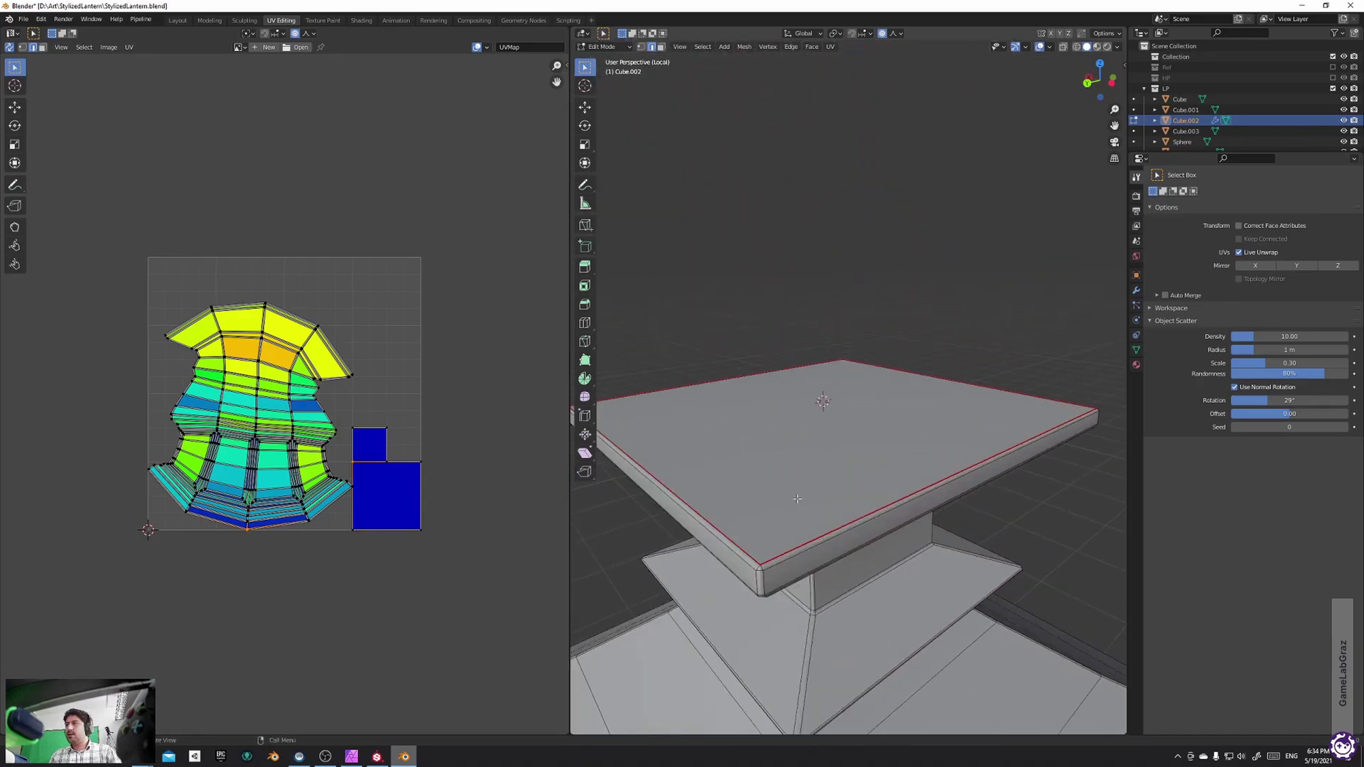
alt+click(761, 572)
key(u)
click(834, 514)
Mark a seam around the lower outer edge of the lantern's roof on all its sides
scroll(835, 513, down, 3)
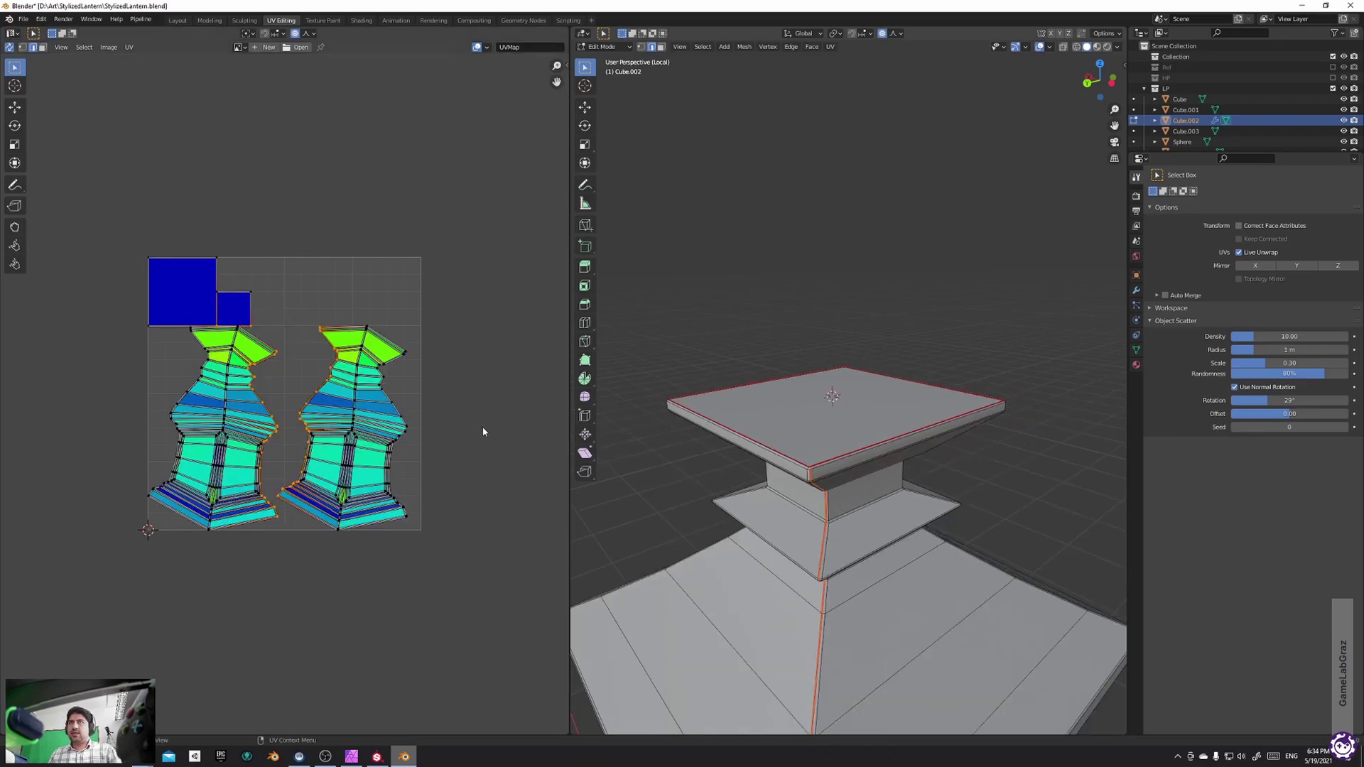
scroll(481, 426, down, 3)
scroll(1093, 588, down, 2)
shift+middle_drag(888, 628, 869, 359)
scroll(869, 359, up, 2)
shift+middle_drag(714, 391, 782, 513)
scroll(782, 513, up, 2)
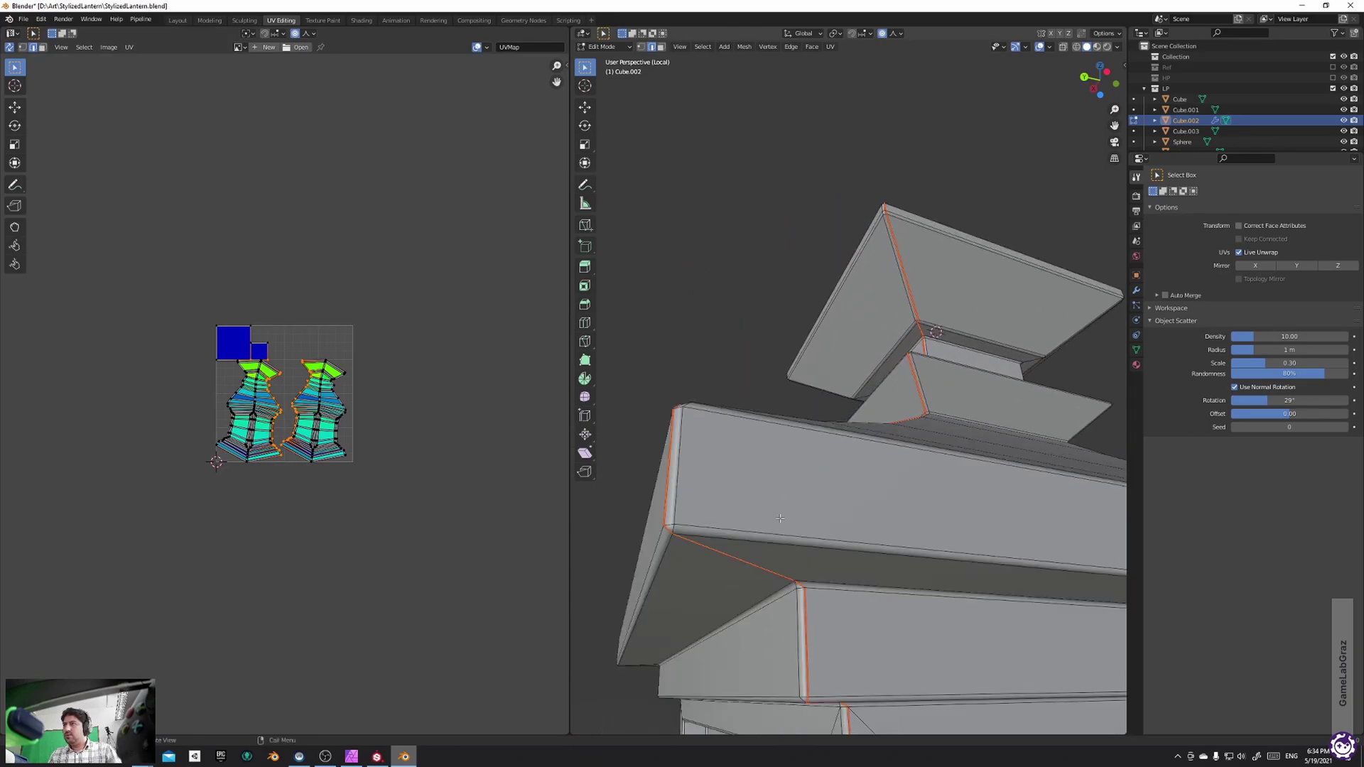
click(768, 543)
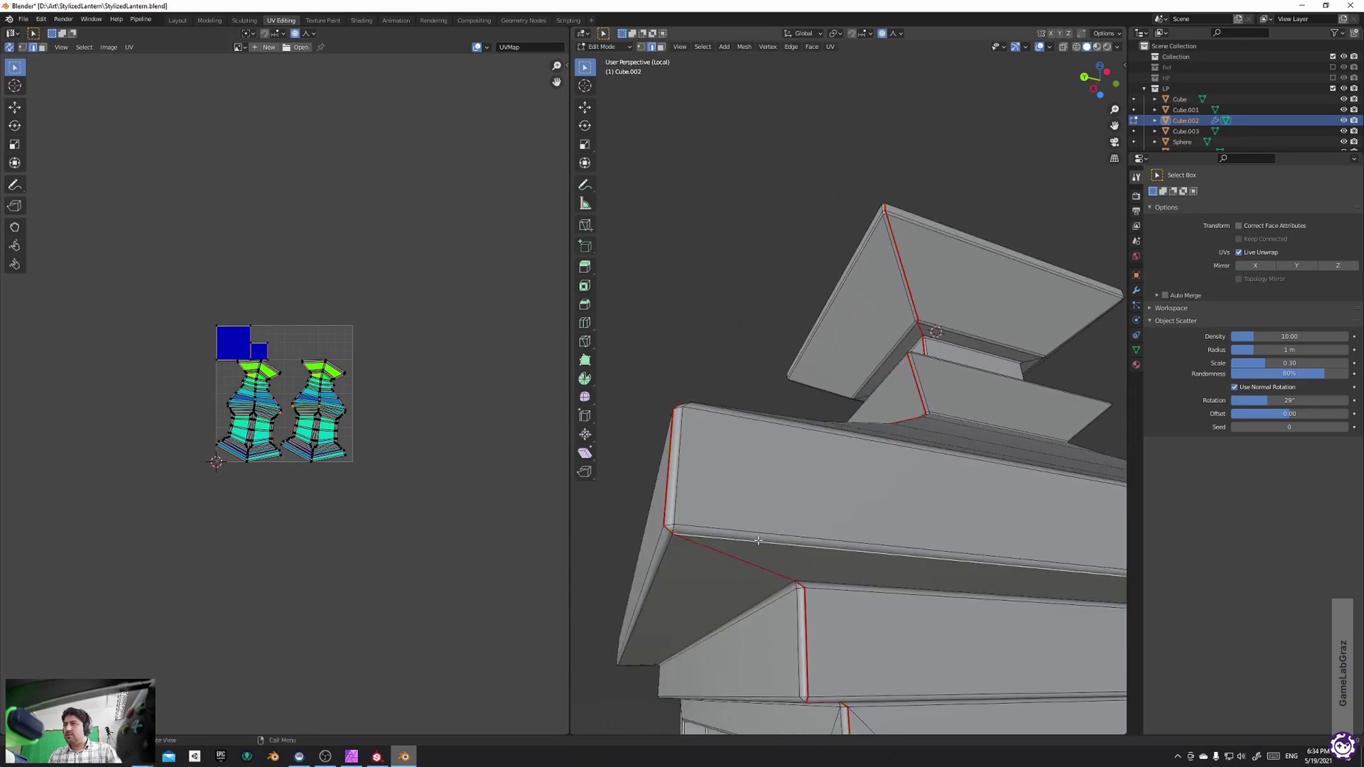
shift+click(662, 564)
alt+drag(665, 564, 801, 573)
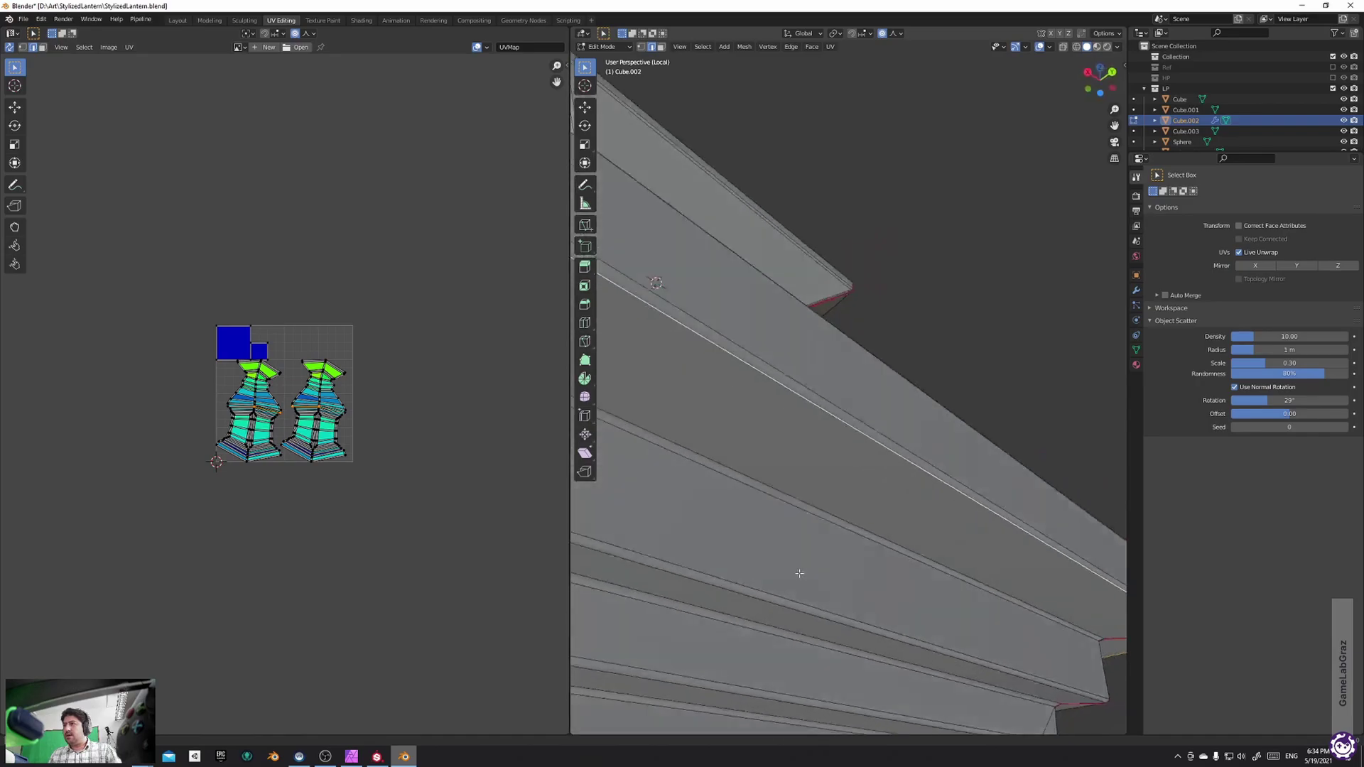
scroll(753, 536, down, 1)
middle_drag(758, 501, 919, 563)
shift+click(888, 497)
scroll(870, 497, down, 3)
middle_drag(756, 493, 929, 521)
shift+click(947, 533)
key(q)
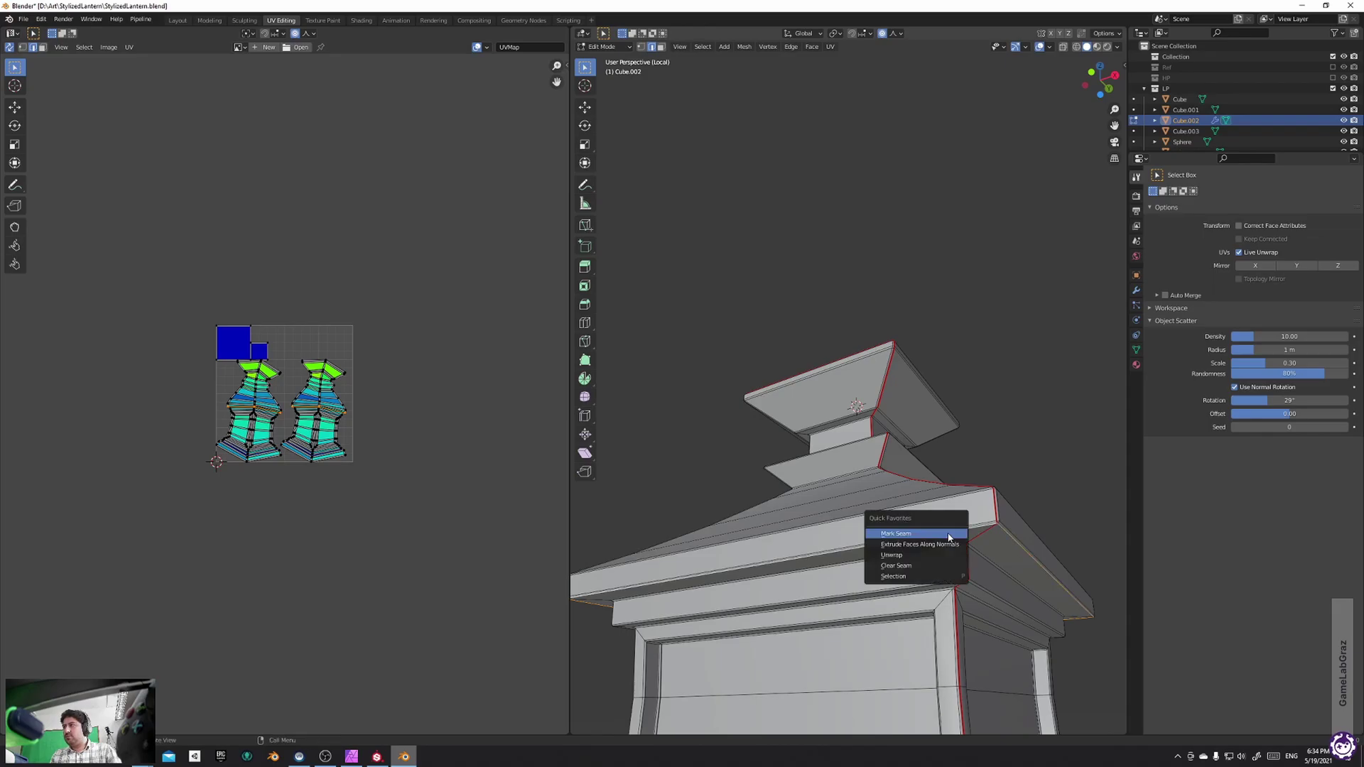
click(949, 536)
scroll(947, 535, down, 2)
scroll(363, 378, up, 4)
scroll(362, 382, up, 2)
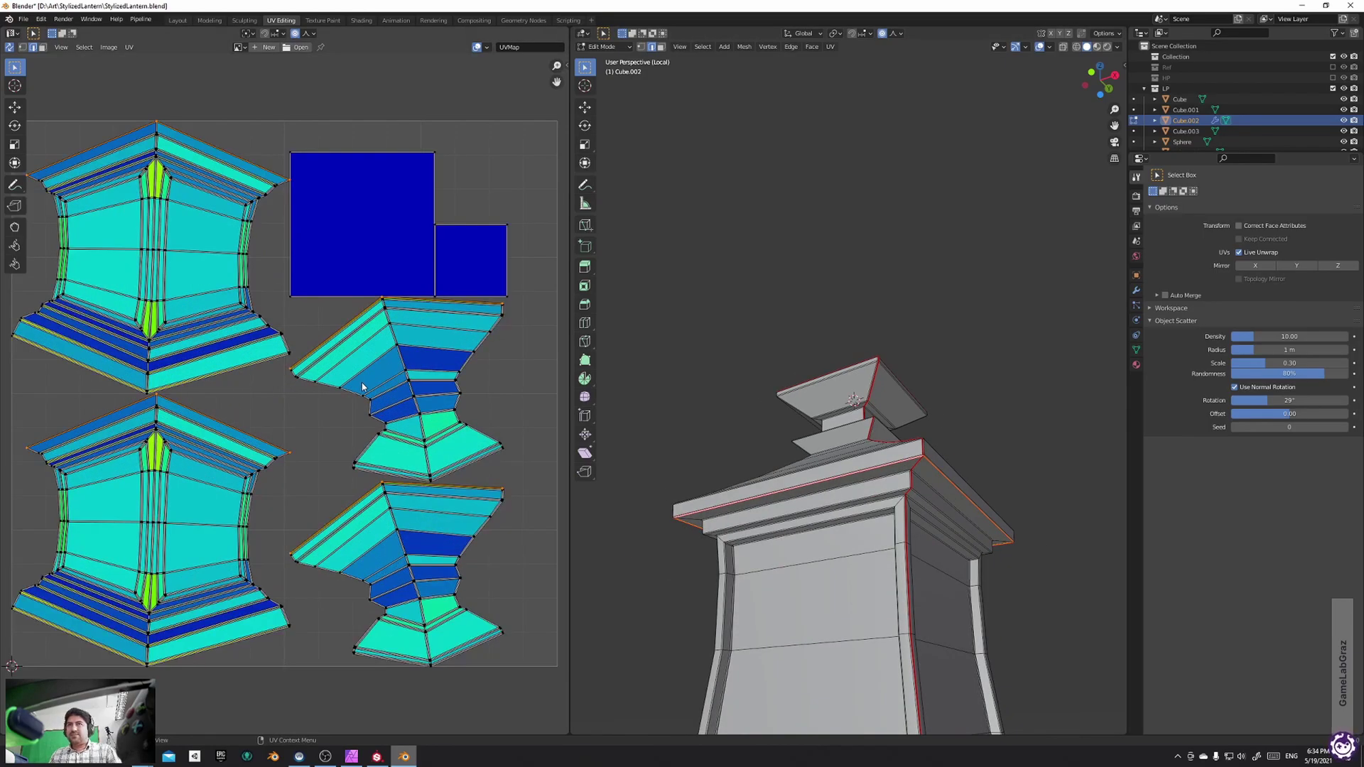
Mark a seam along the edges where the lantern's walls meet the stepped base
scroll(461, 409, down, 3)
middle_drag(980, 380, 833, 429)
scroll(832, 430, up, 3)
scroll(845, 455, up, 2)
mouse_move(896, 572)
middle_down()
mouse_move(975, 514)
mouse_move(987, 609)
mouse_move(896, 599)
middle_up()
shift+click(960, 664)
scroll(962, 661, down, 4)
shift+click(886, 571)
key(q)
click(947, 543)
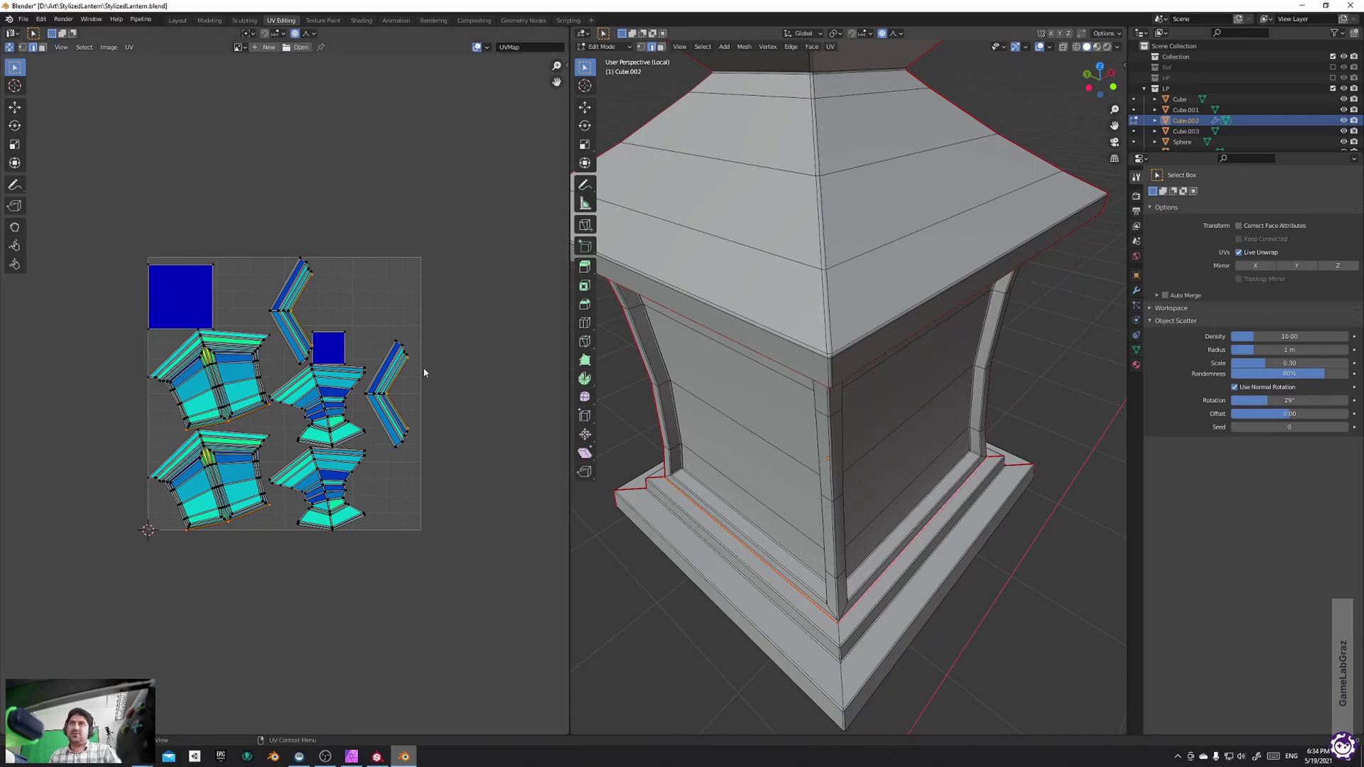
Select the inset panel faces from top to bottom on the first two walls of the lantern
middle_drag(718, 434, 813, 383)
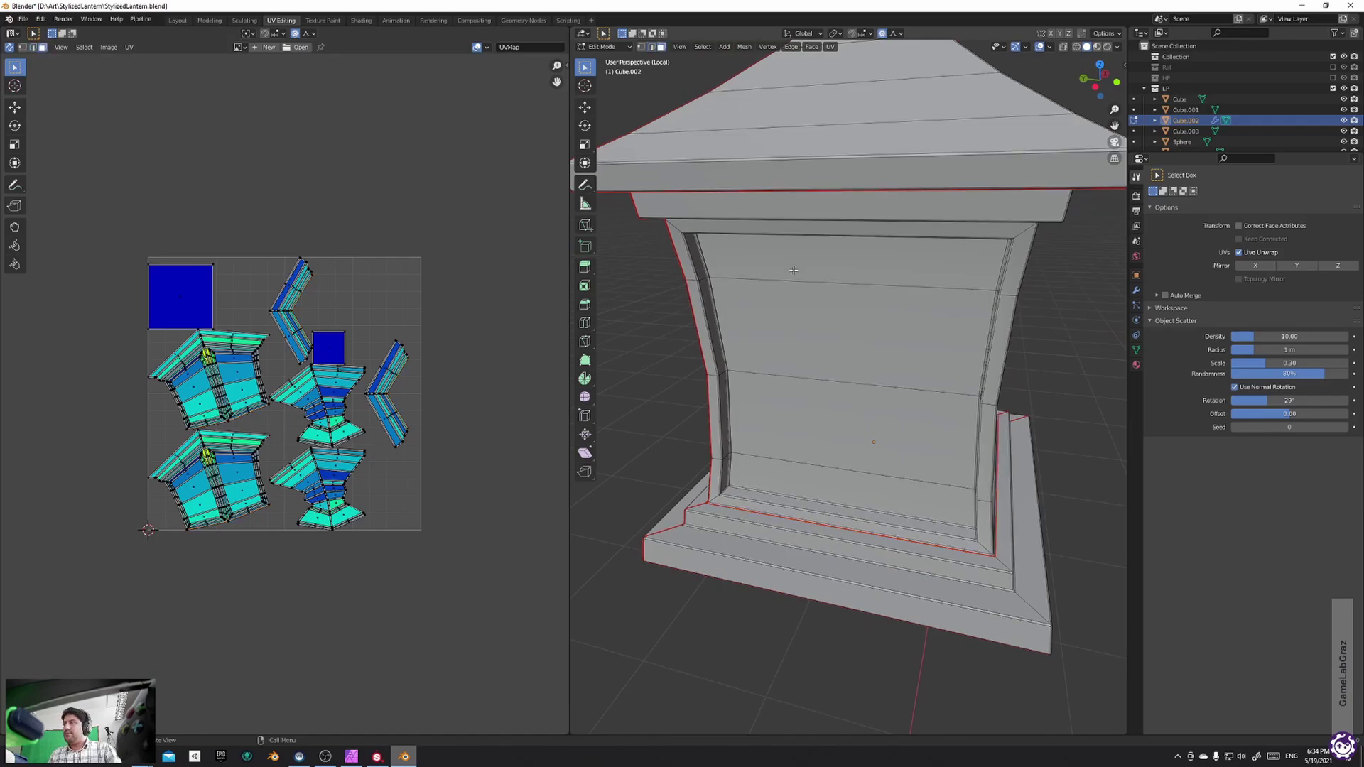
click(747, 283)
shift+click(804, 470)
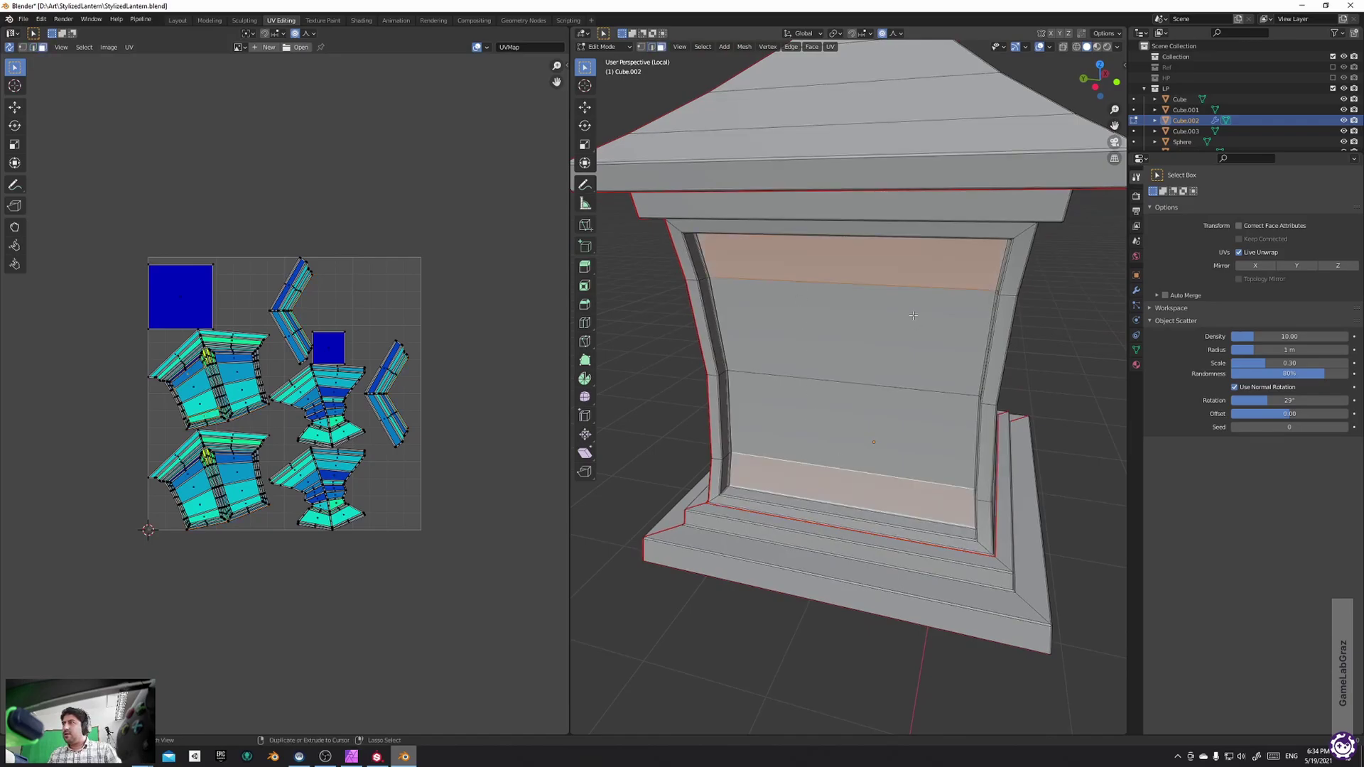
ctrl+click(944, 390)
middle_drag(1016, 388, 912, 381)
ctrl+click(780, 245)
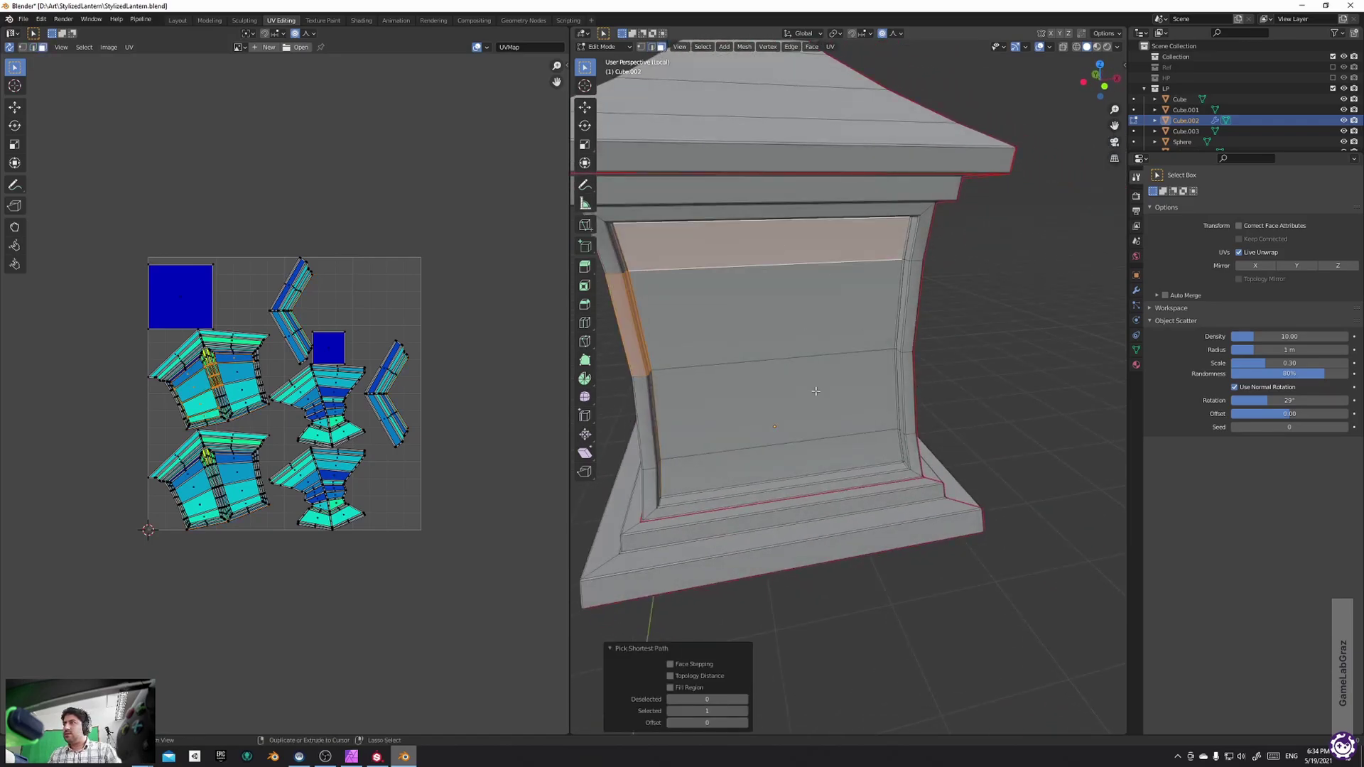
key(ctrl+z)
middle_drag(787, 254, 885, 336)
alt+drag(885, 336, 820, 334)
shift+click(819, 264)
ctrl+click(838, 465)
Add the inset panel faces of the lantern's remaining two walls to the selection
middle_drag(934, 313, 810, 281)
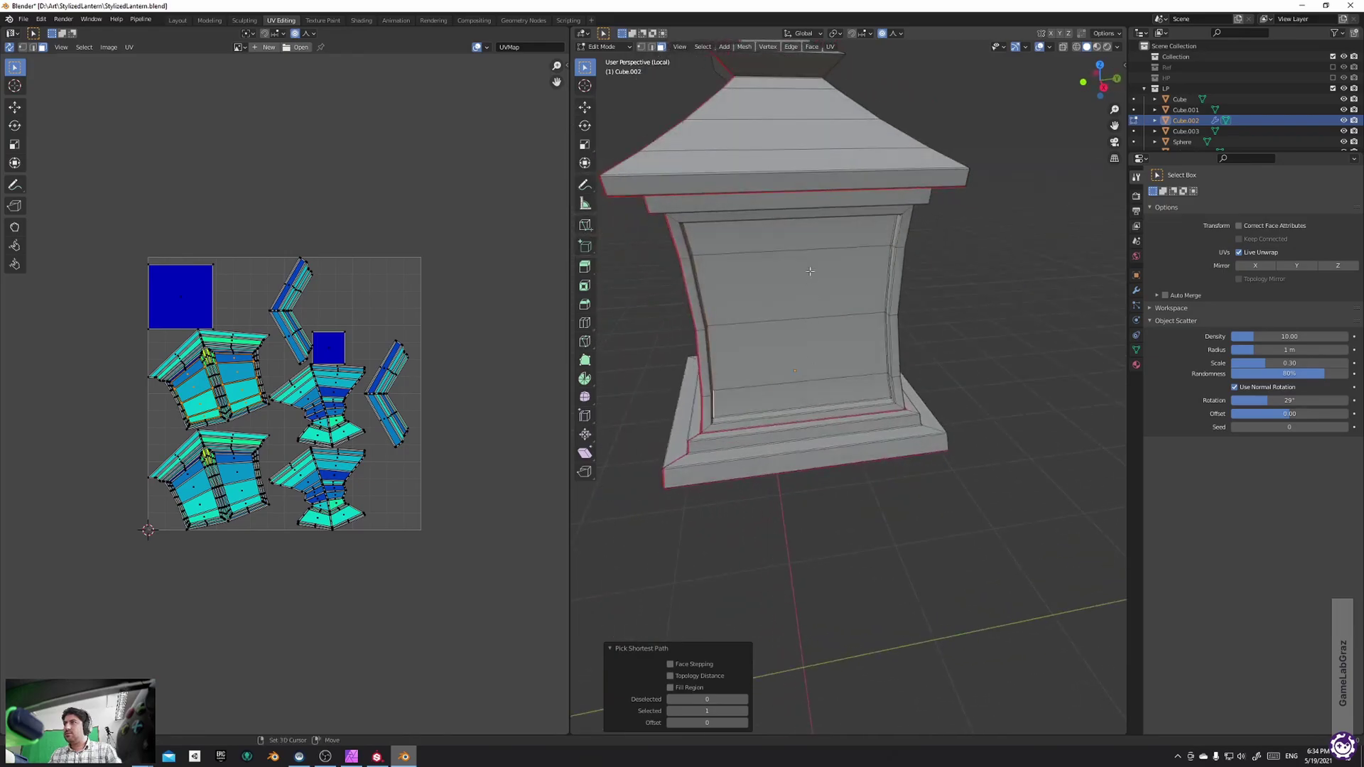
shift+click(807, 238)
ctrl+click(834, 399)
middle_drag(956, 350, 824, 334)
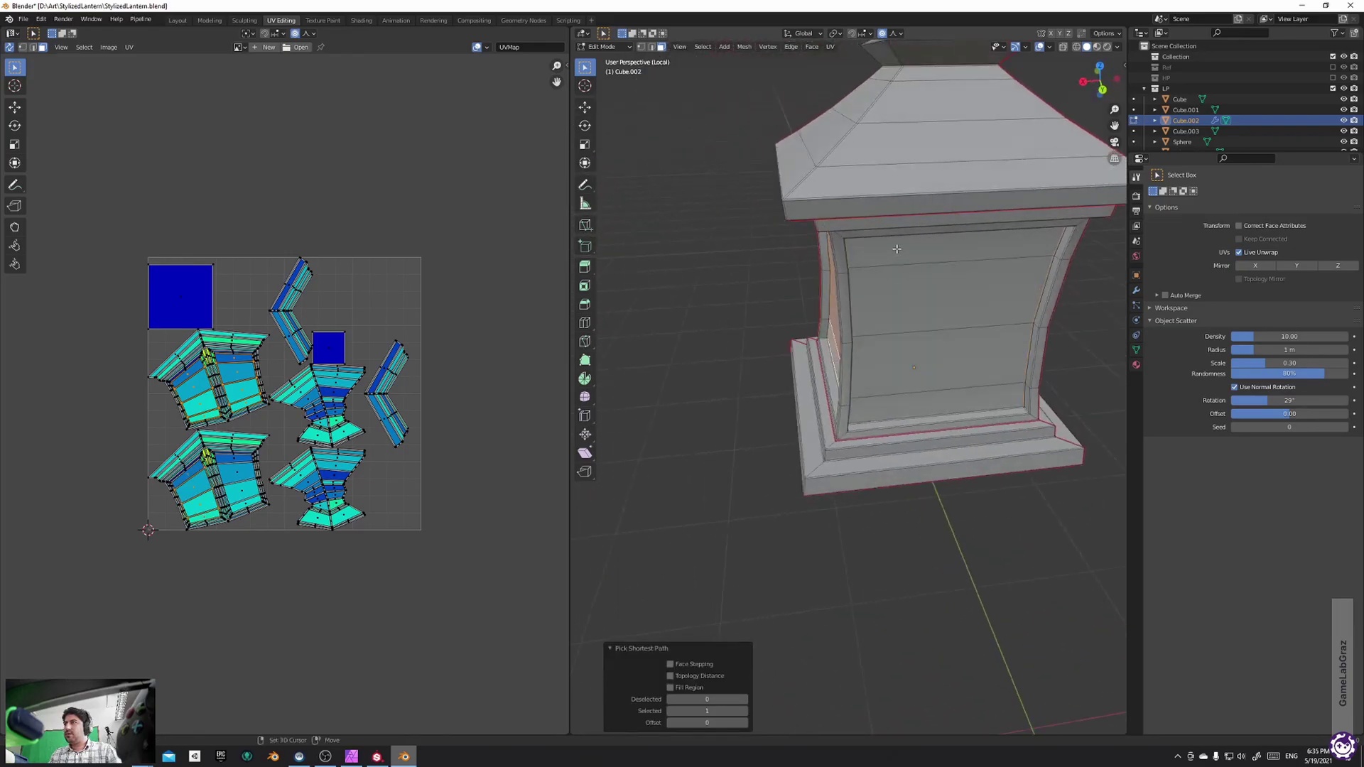
shift+click(894, 252)
shift+click(928, 398)
key(ctrl+z)
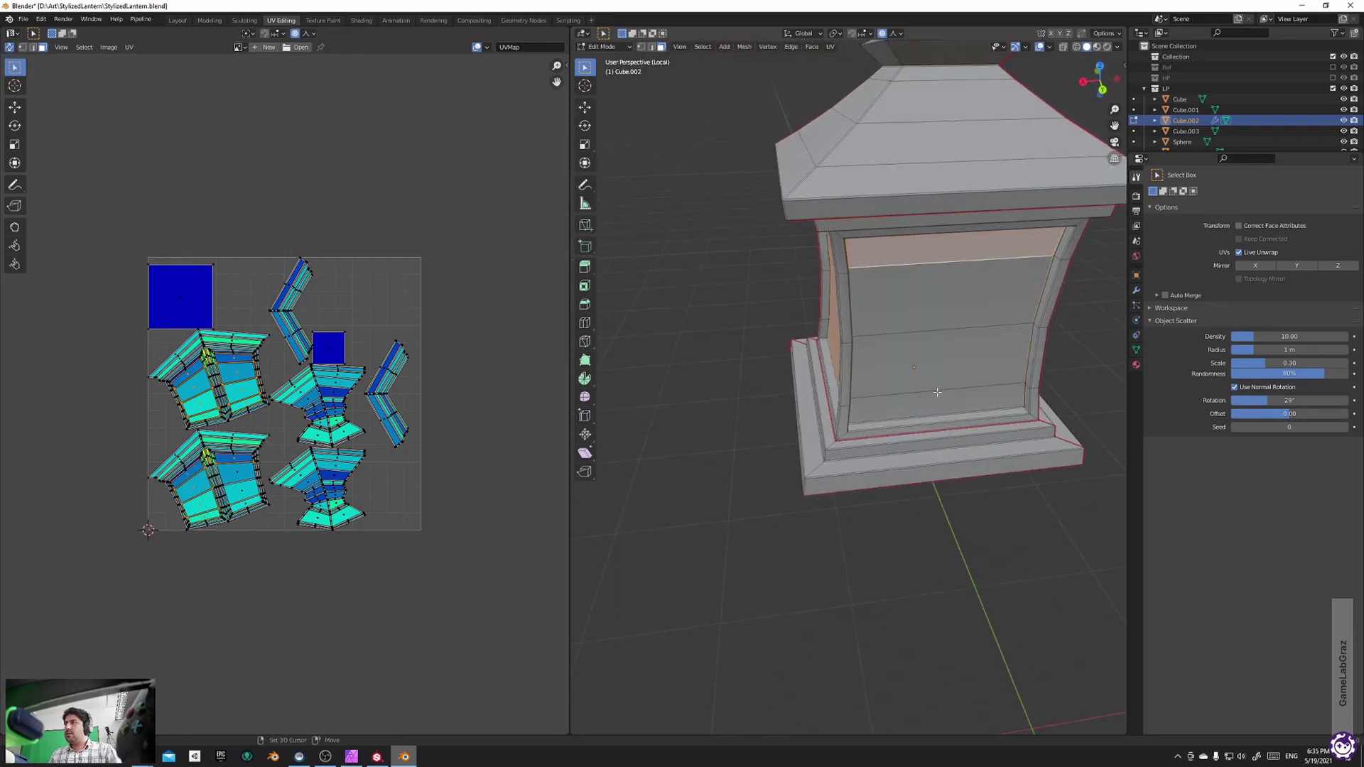
ctrl+click(935, 383)
middle_drag(935, 384, 979, 374)
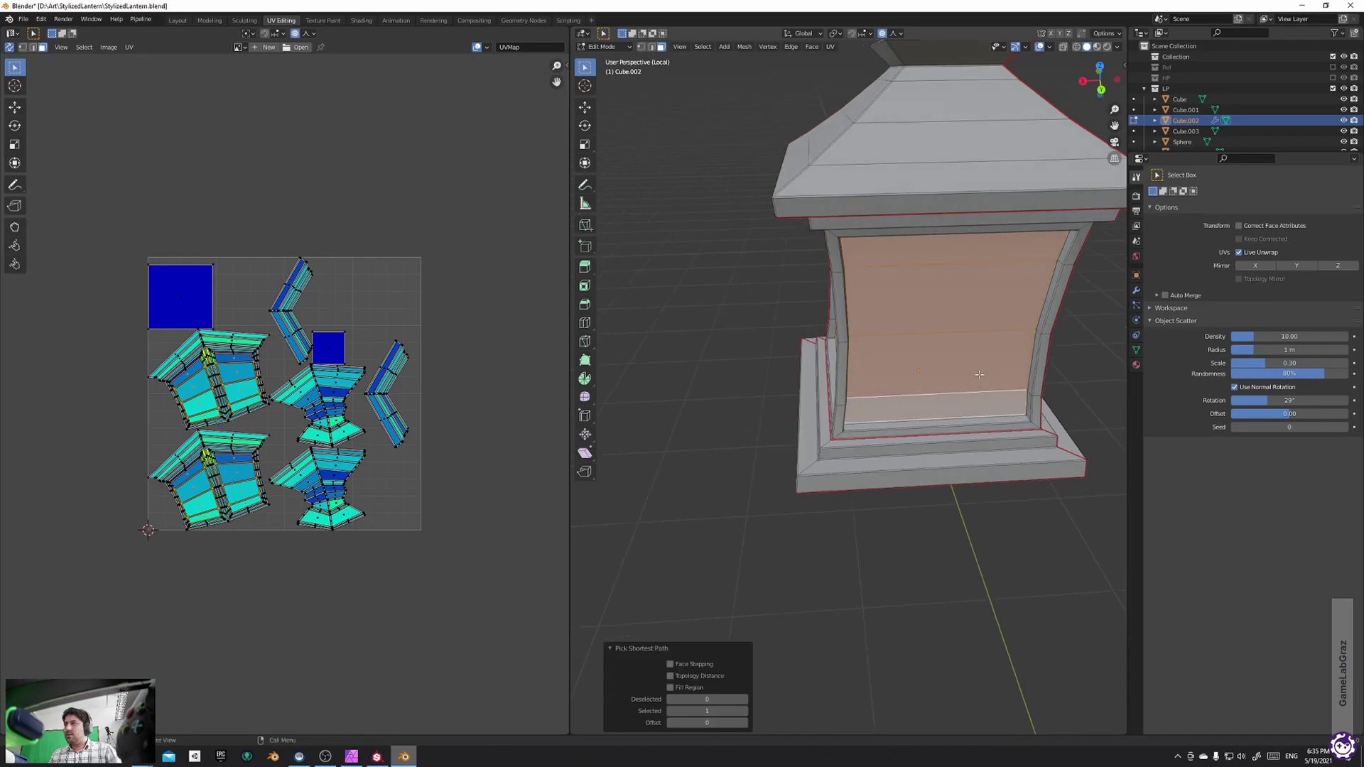
Reduce the selection to the border edges of the inset panels on all four walls and mark them as seams
key(2)
ctrl+drag(960, 261, 927, 405)
middle_drag(1113, 353, 974, 347)
ctrl+drag(981, 284, 927, 474)
middle_drag(1045, 393, 945, 390)
ctrl+drag(793, 245, 744, 452)
middle_drag(942, 396, 821, 392)
ctrl+drag(821, 247, 796, 395)
key(u)
click(931, 289)
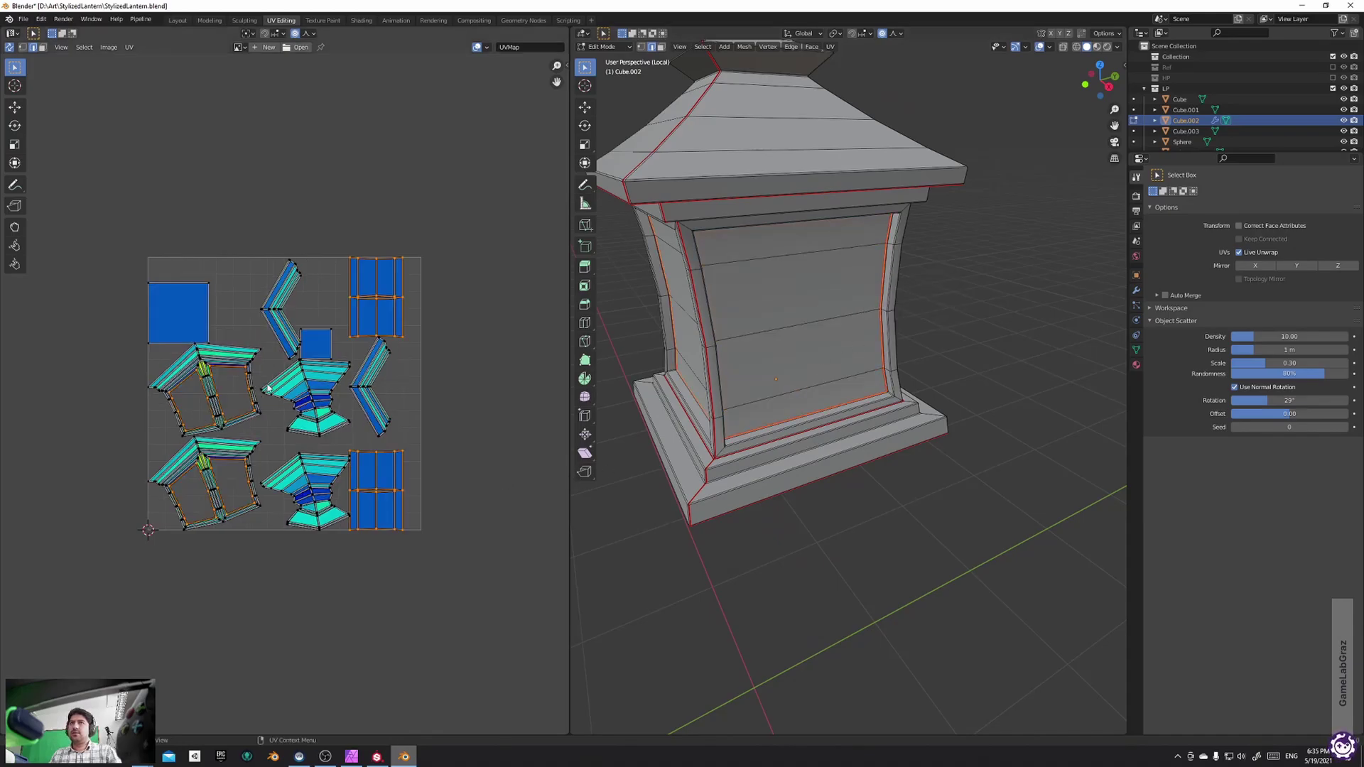
Review the lantern body's new UV islands, finish editing it and show the full lantern post again
scroll(273, 392, up, 4)
middle_drag(839, 320, 881, 266)
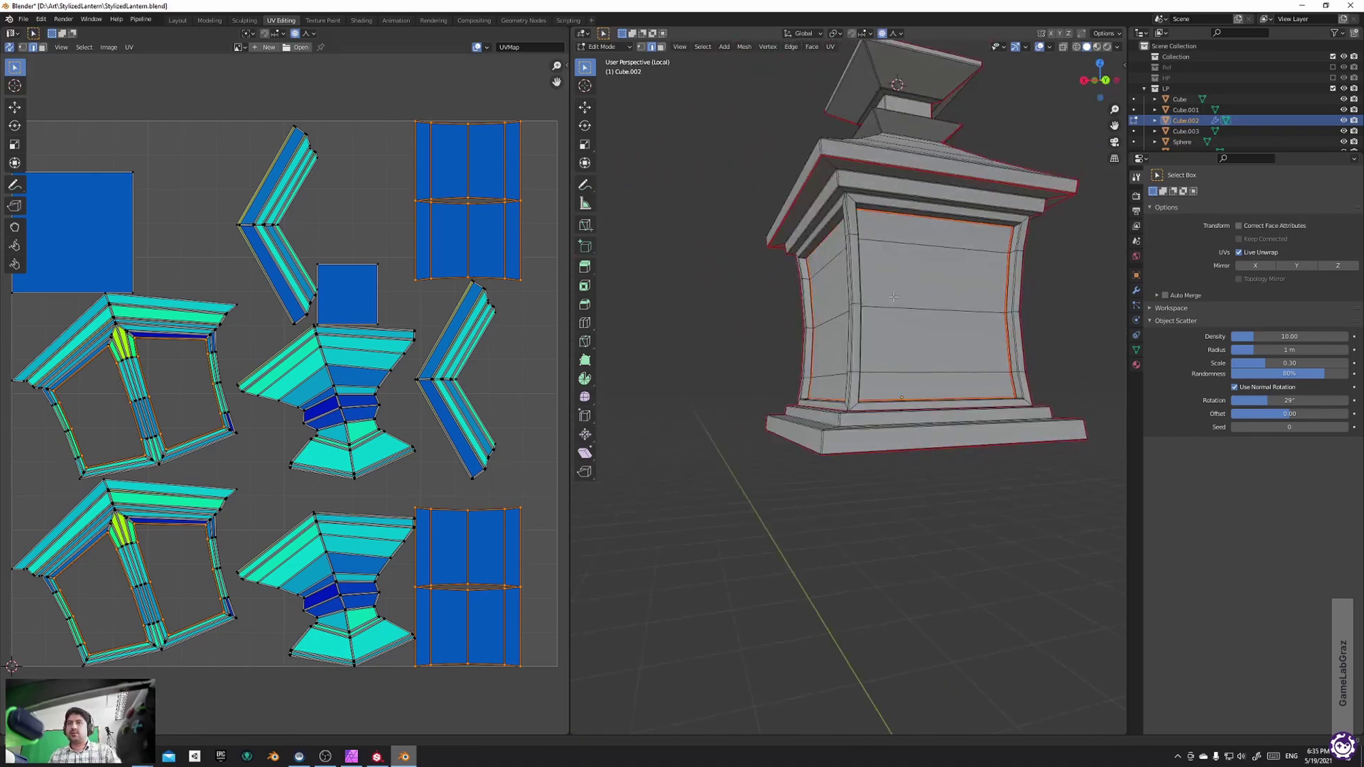
scroll(291, 505, up, 4)
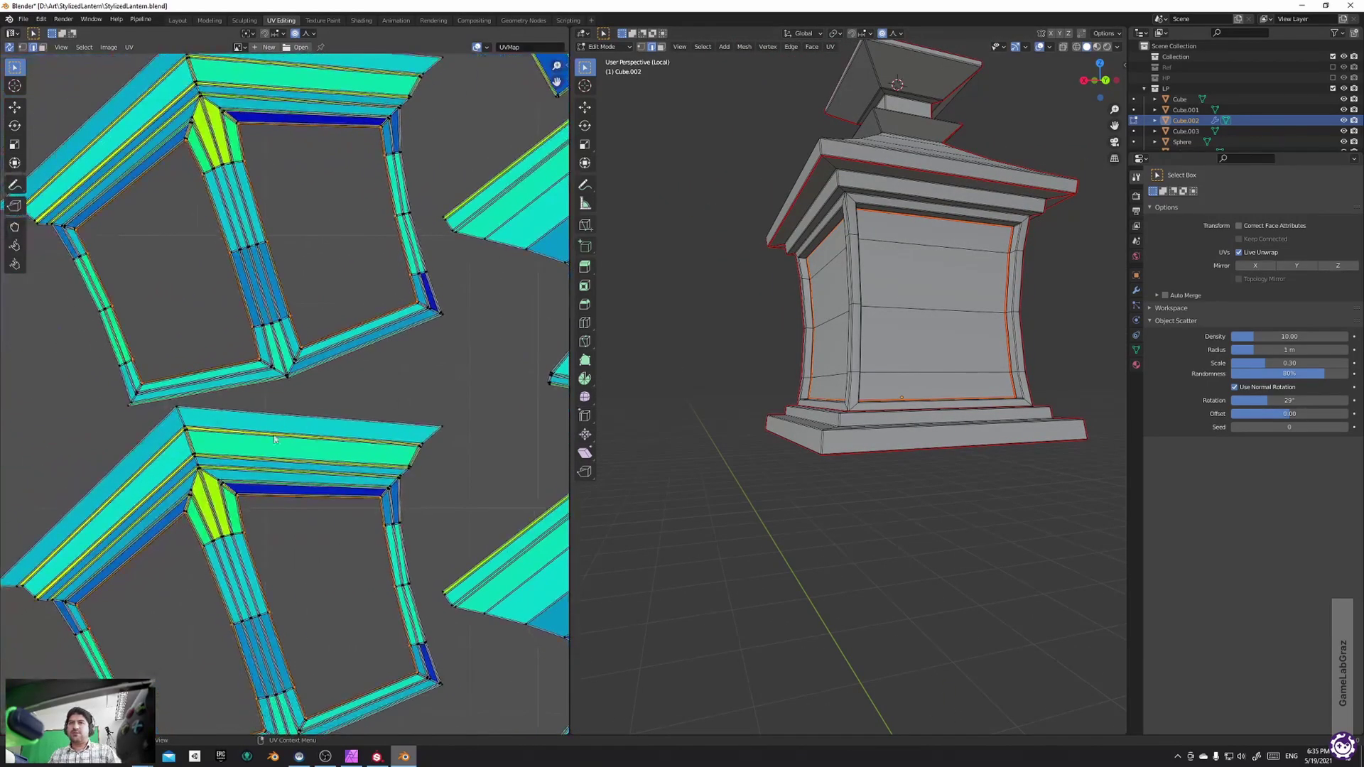
middle_drag(880, 334, 952, 367)
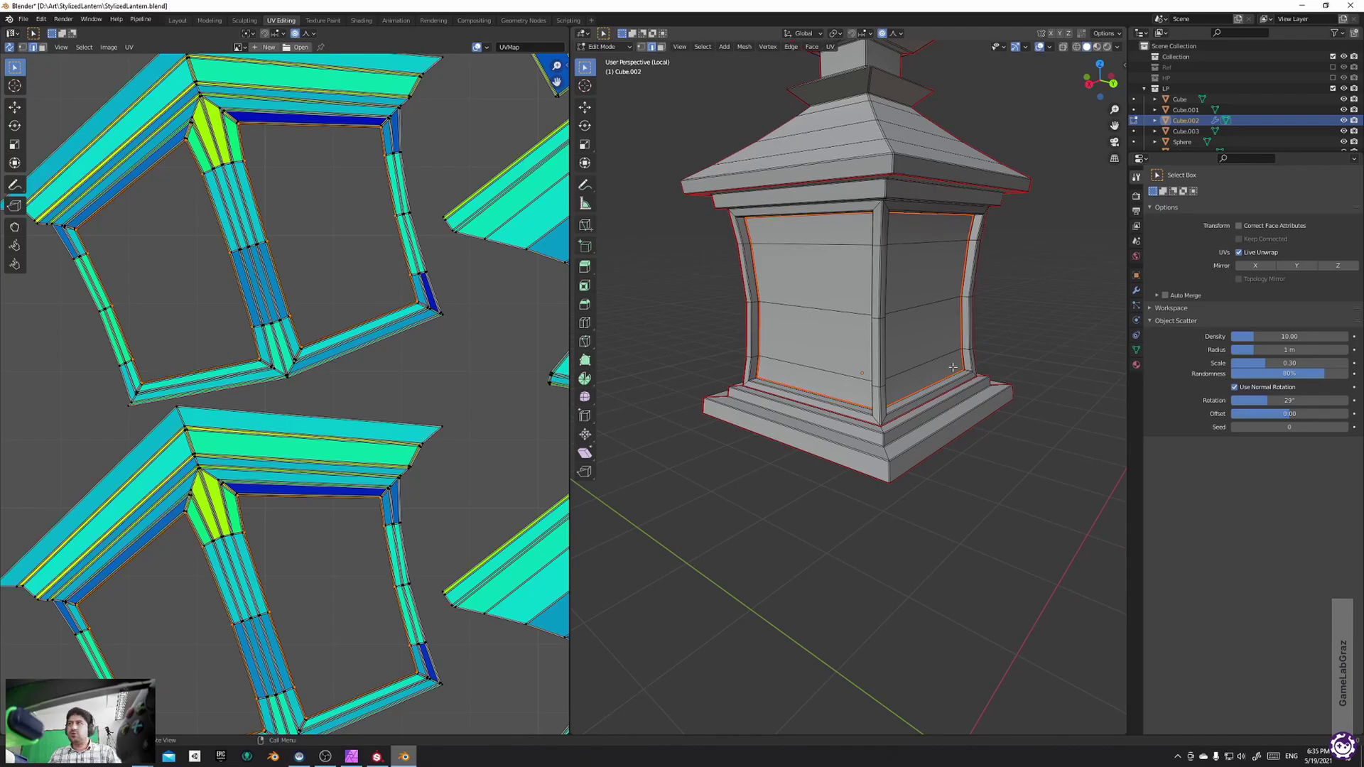
key(Tab)
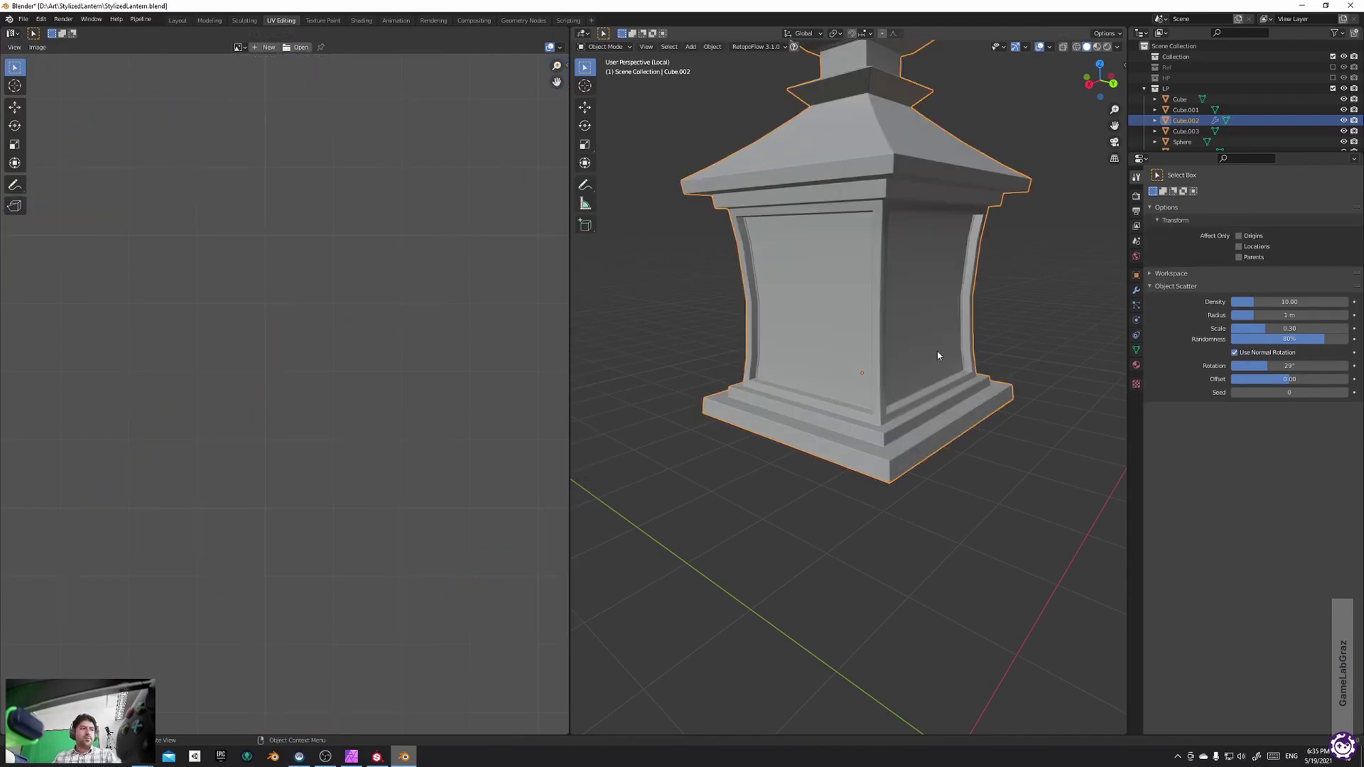
scroll(927, 378, down, 3)
middle_drag(952, 325, 892, 349)
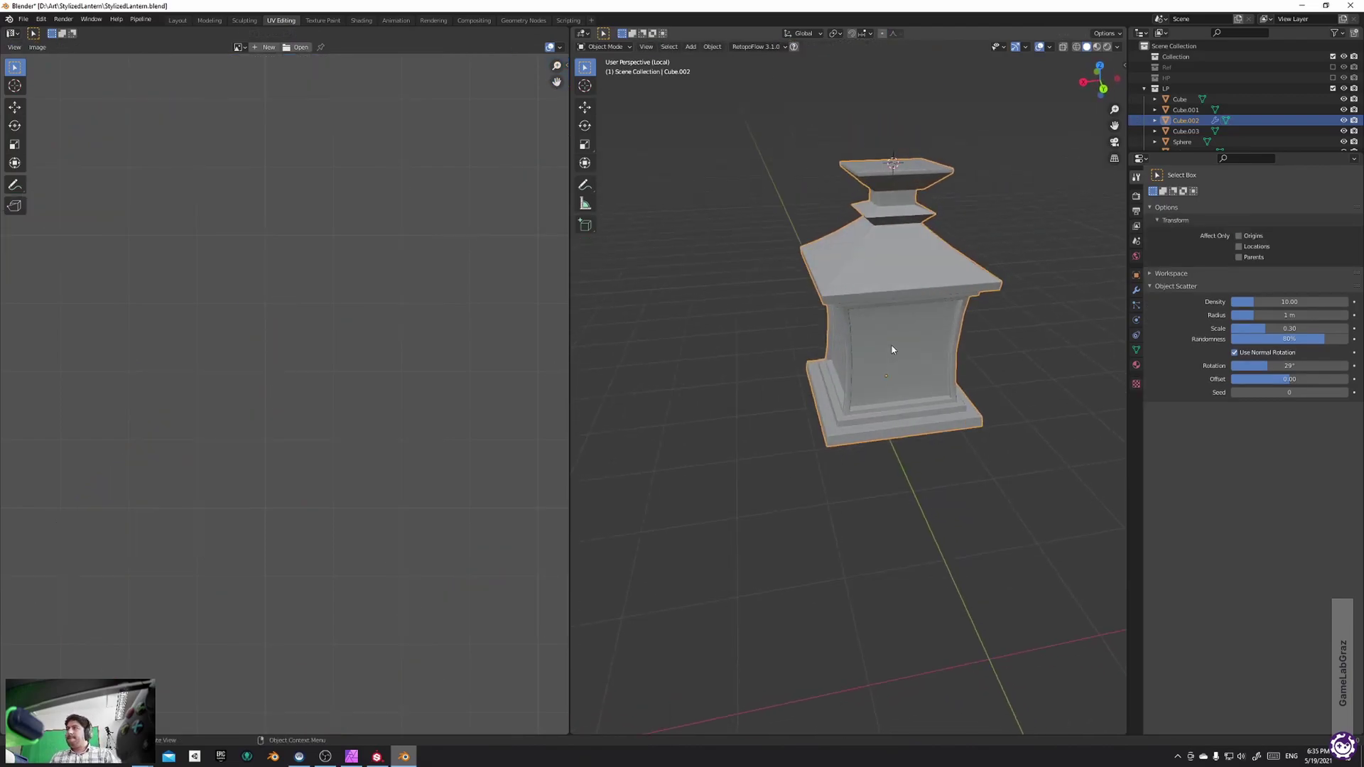
key(KP_Divide)
Unwrap the chain rings above the lantern with Smart UV Project, using a 66° angle limit and zero island margin
click(910, 313)
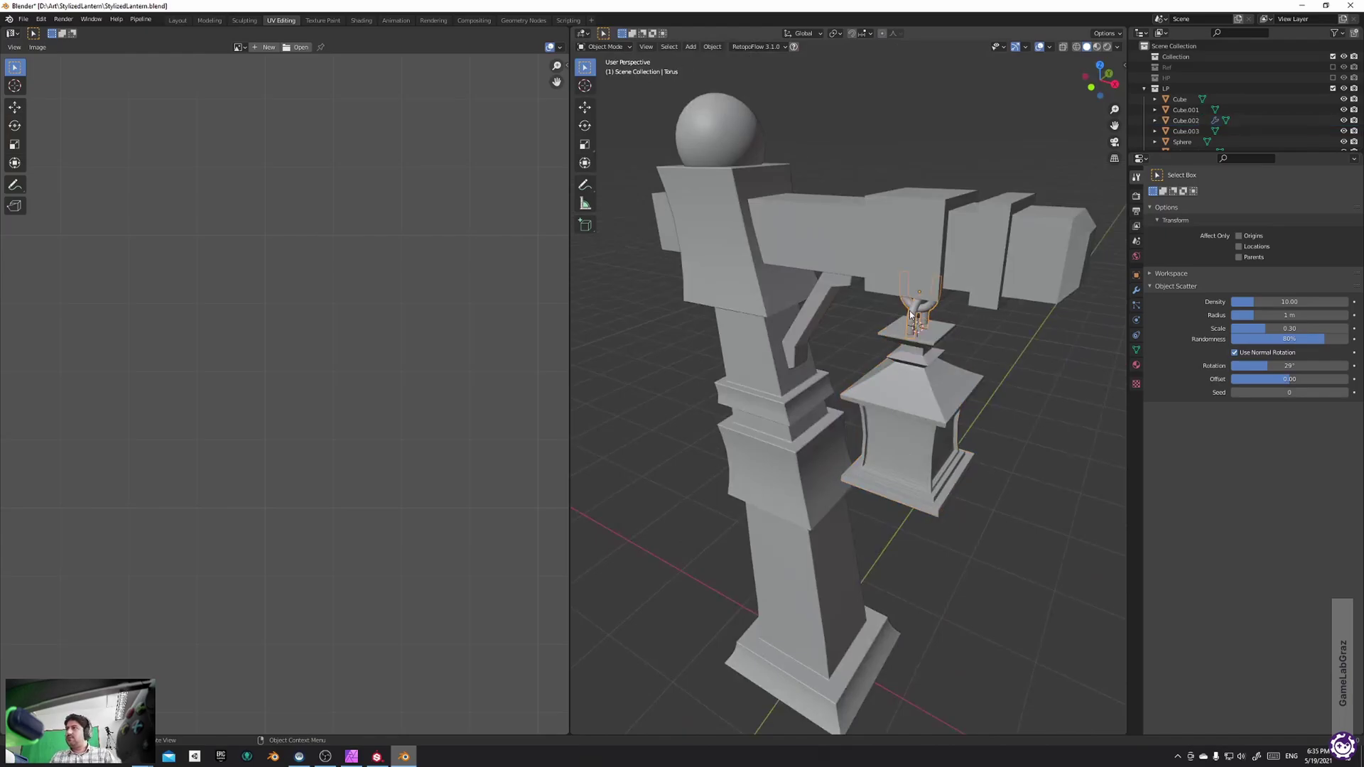
key(Tab)
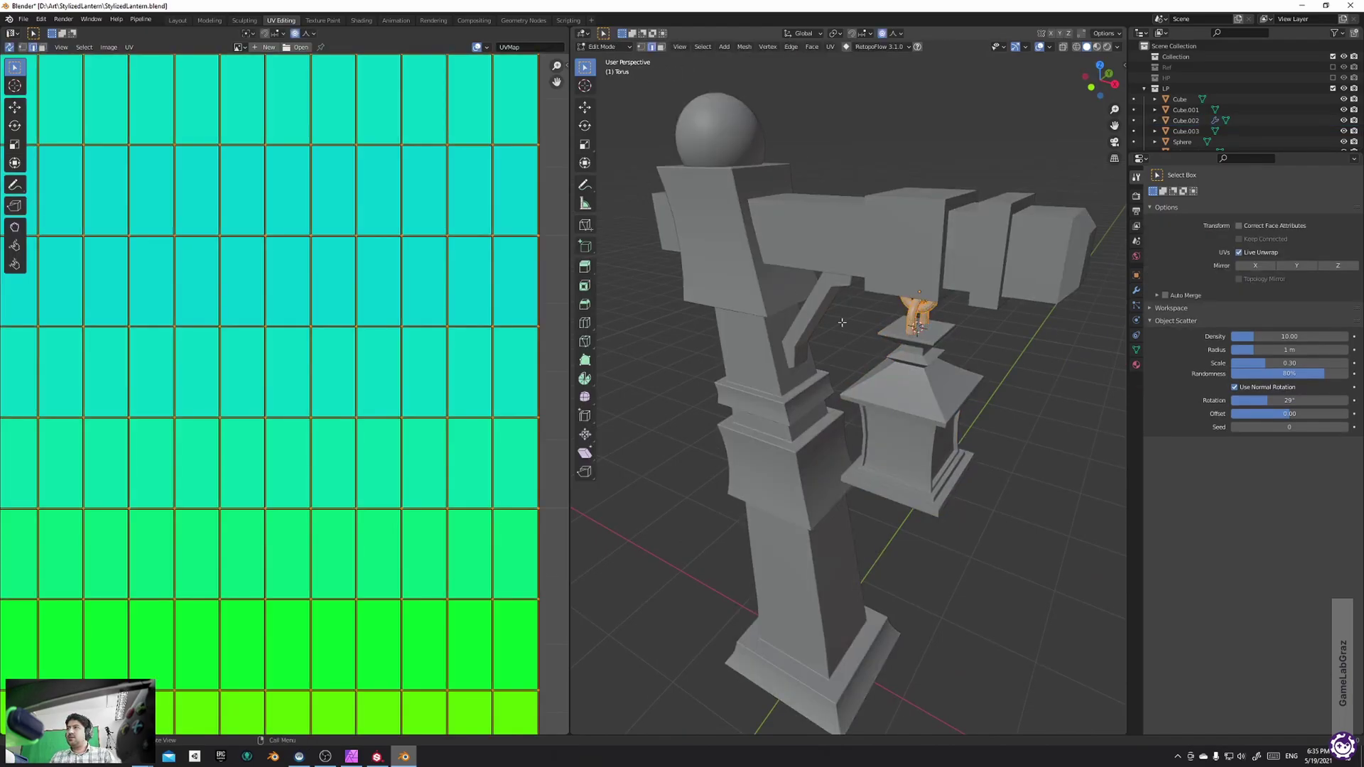
scroll(894, 265, down, 4)
key(u)
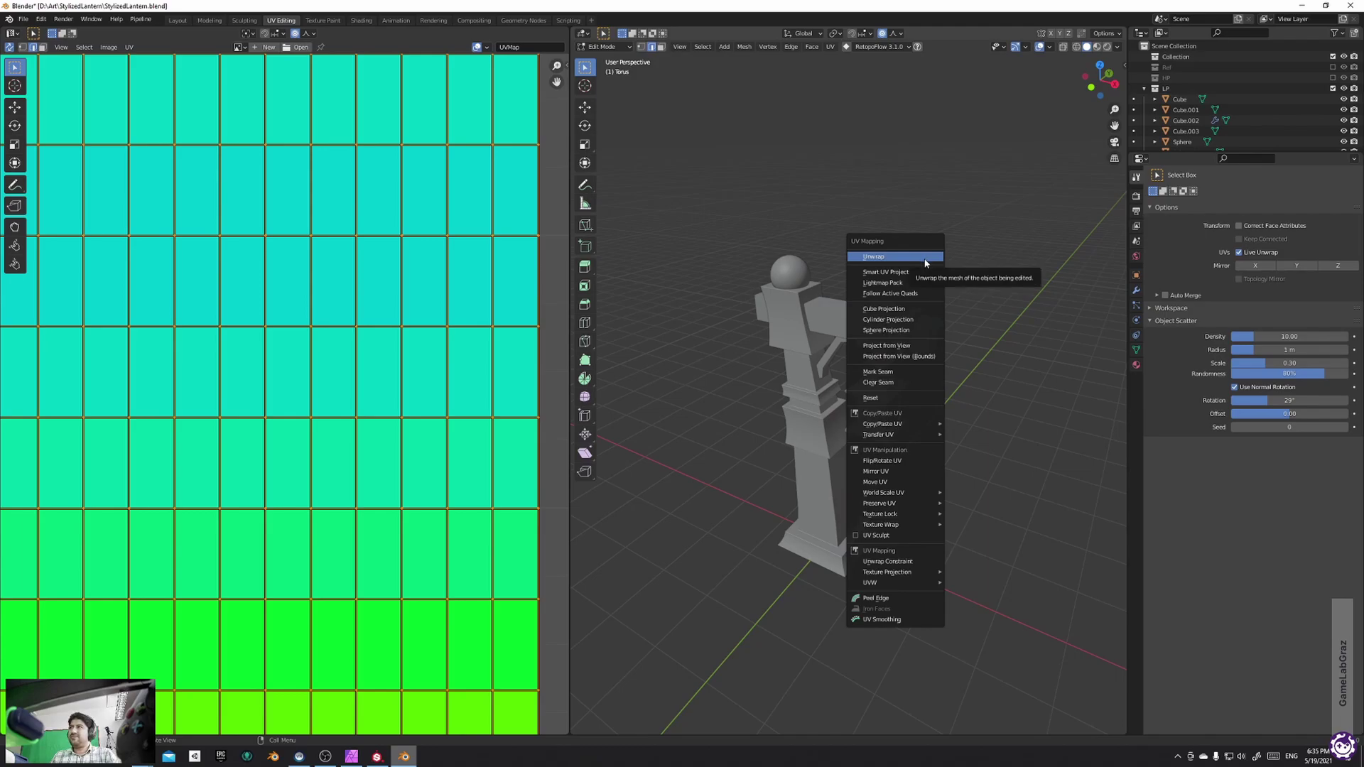
click(885, 272)
click(913, 360)
scroll(426, 380, down, 5)
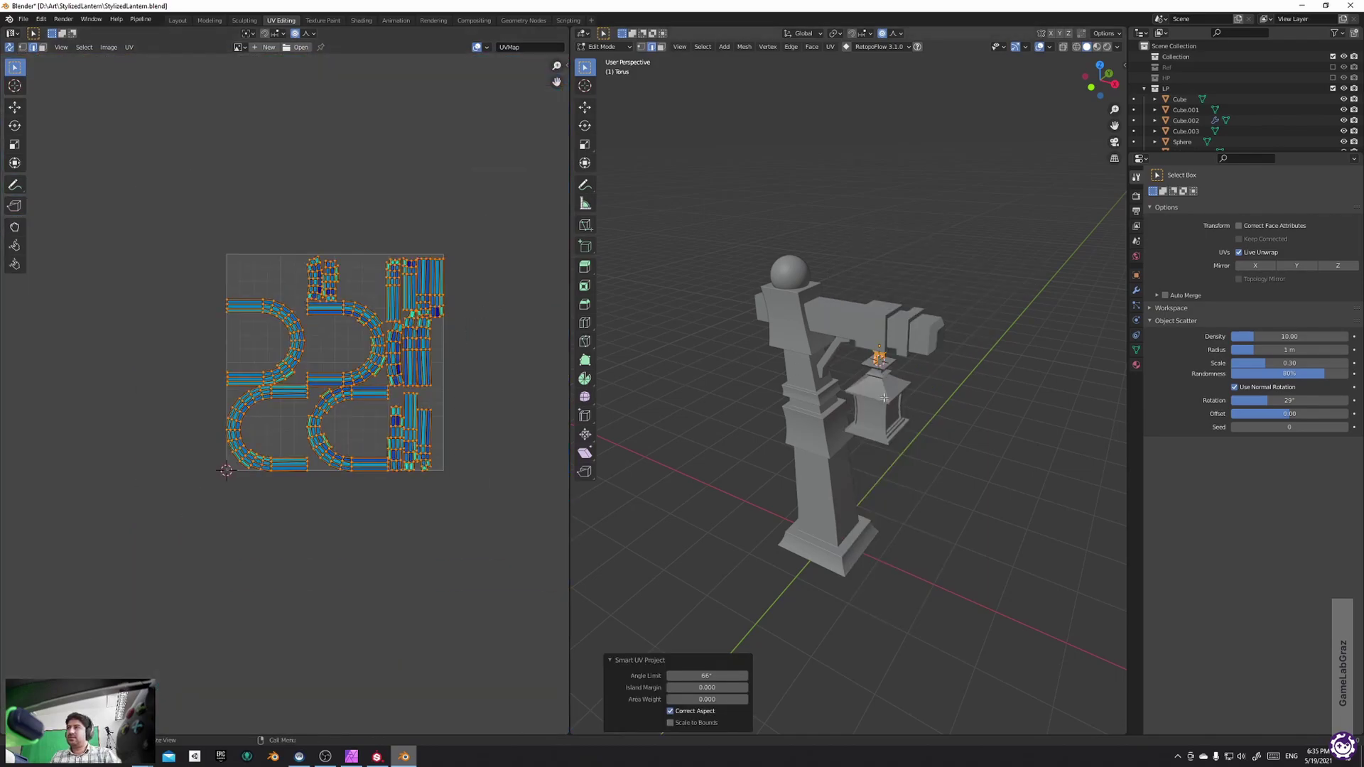
Isolate the diagonal support brace and mark seams around its upper end face and its lower vertical face
click(831, 351)
key(KP_Divide)
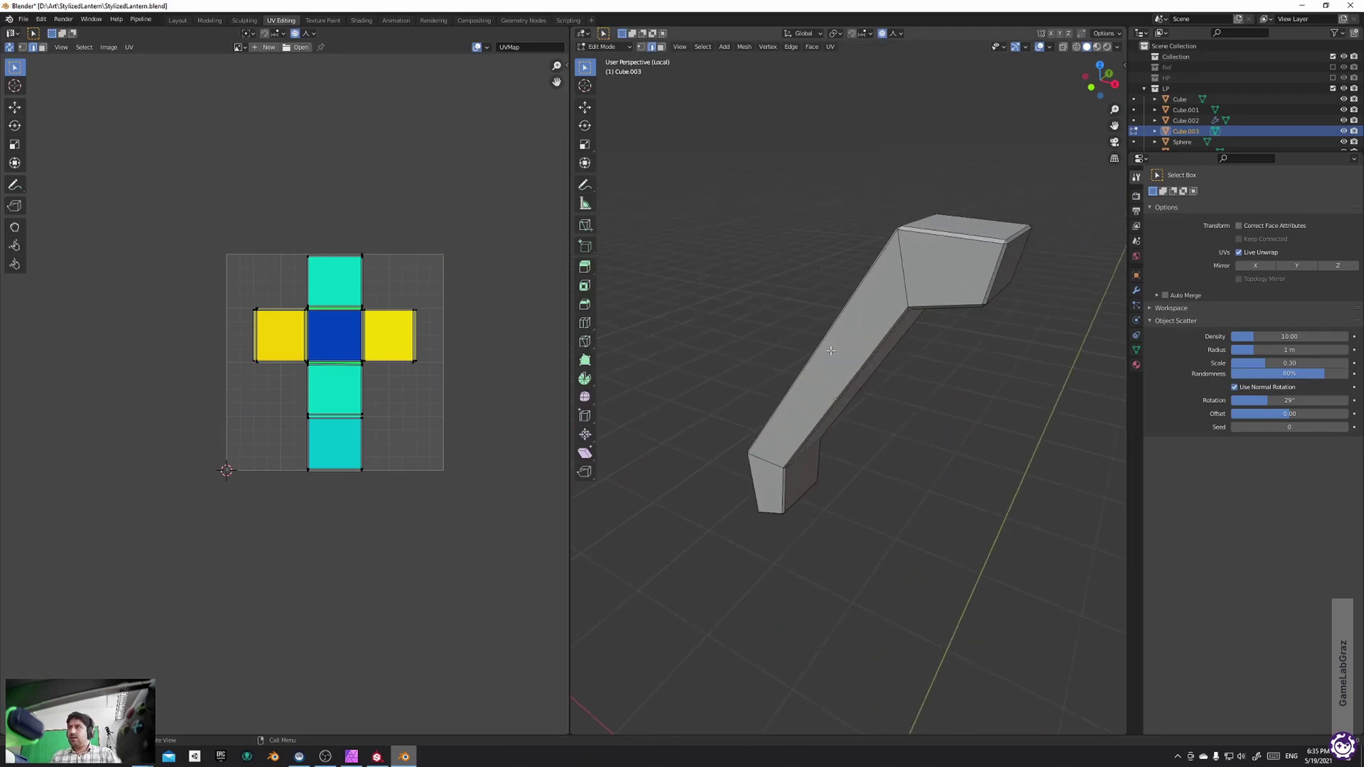
key(3)
click(975, 273)
middle_drag(975, 274, 824, 455)
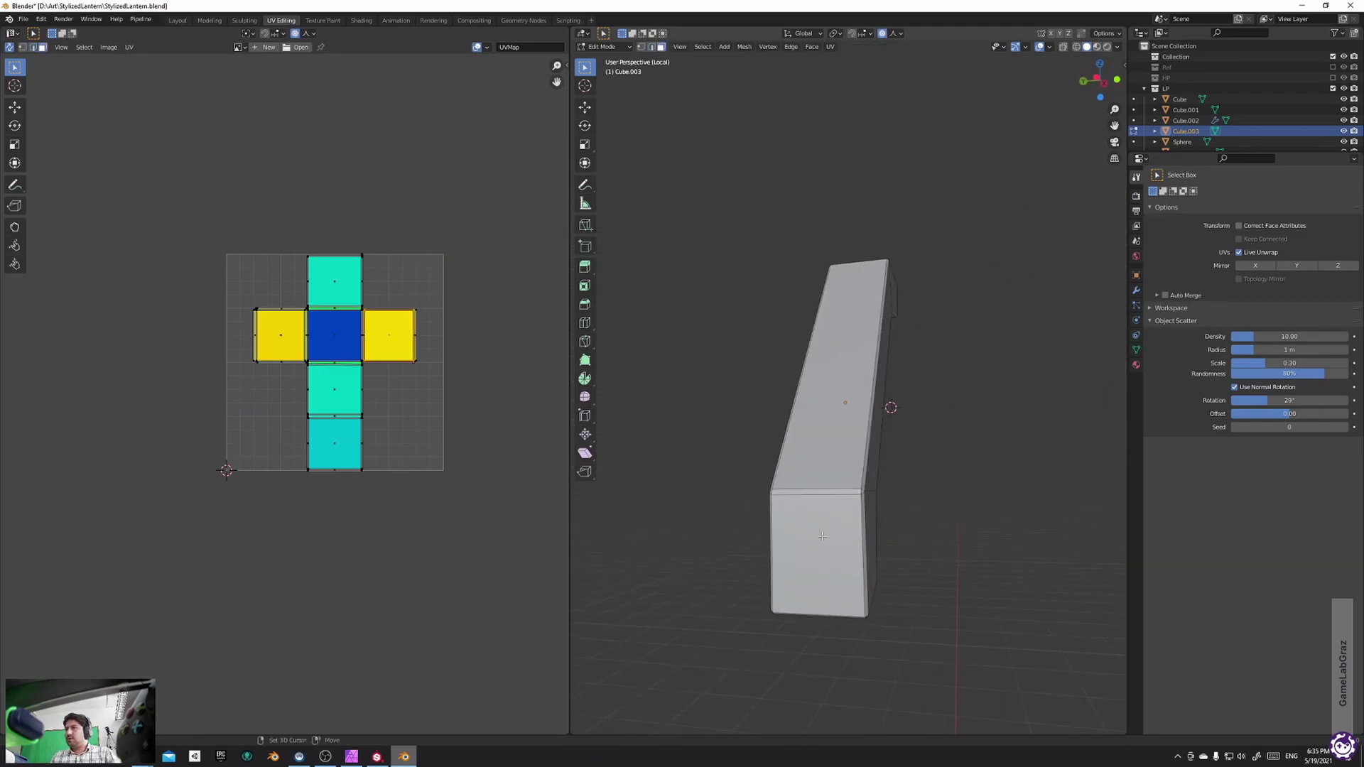
click(817, 554)
key(q)
click(879, 510)
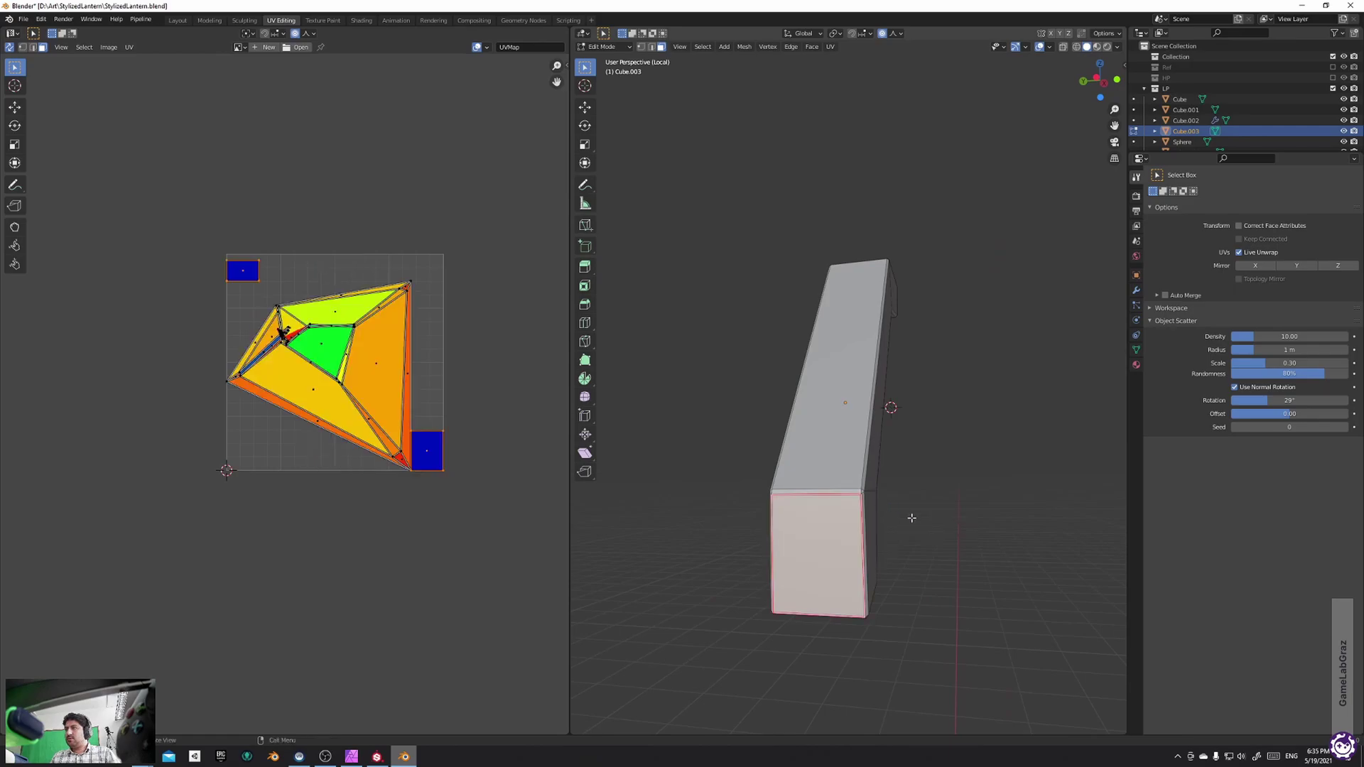
Replace the seam on the brace's lower vertical face with one around its bottom end face
middle_drag(879, 510, 817, 518)
click(707, 543)
key(q)
click(791, 528)
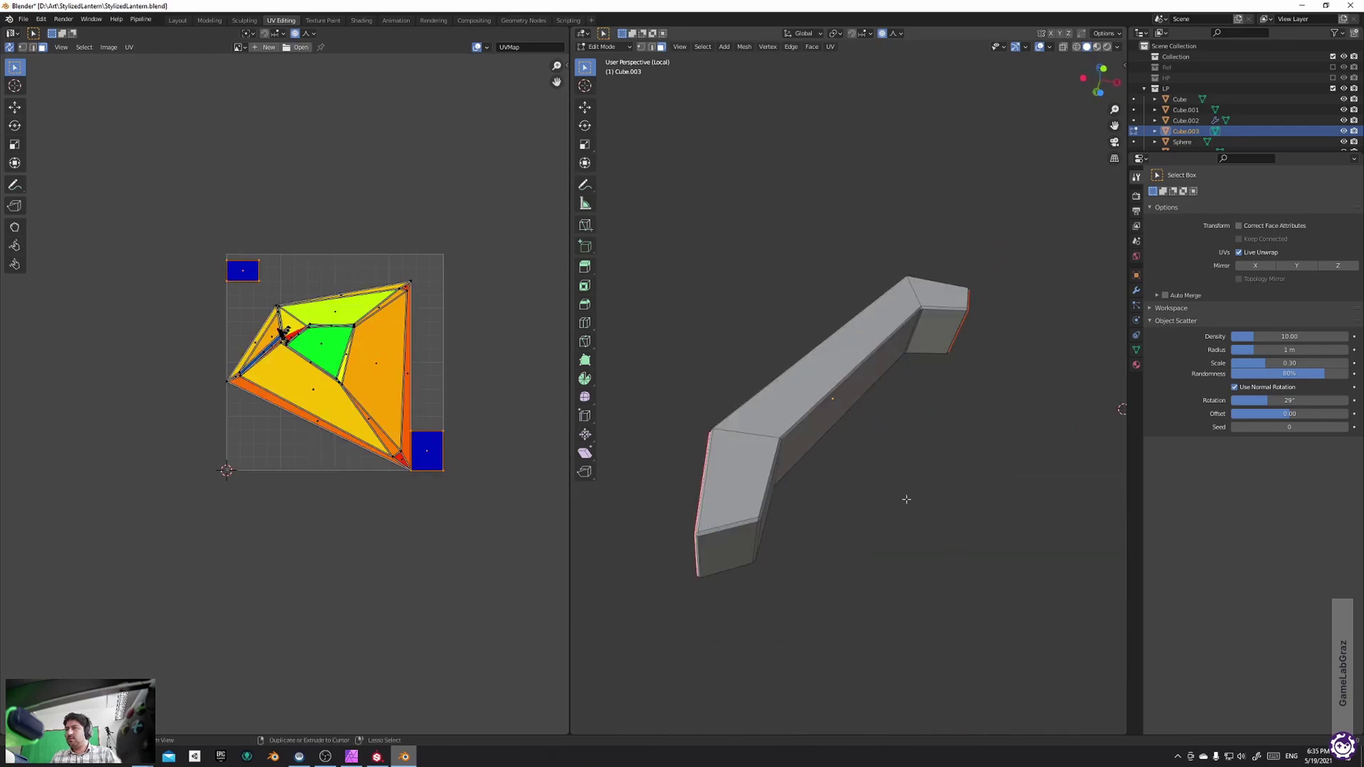
middle_drag(845, 533, 819, 520)
click(752, 524)
key(q)
click(778, 521)
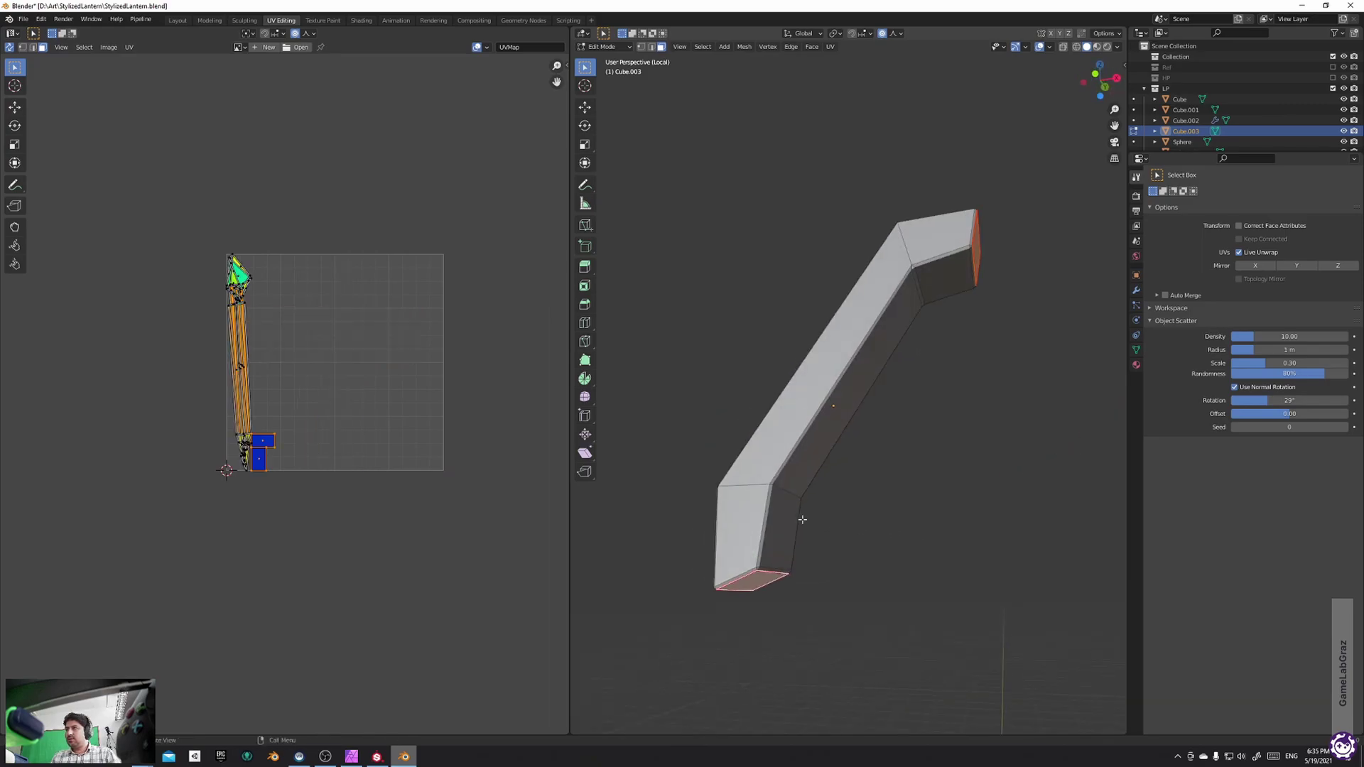
Mark a seam along the brace's lengthwise corner edge between its two ends, and return to the full post
click(761, 569)
scroll(788, 561, up, 2)
shift+middle_drag(779, 567, 901, 381)
scroll(845, 497, up, 2)
key(alt+a)
scroll(852, 474, down, 3)
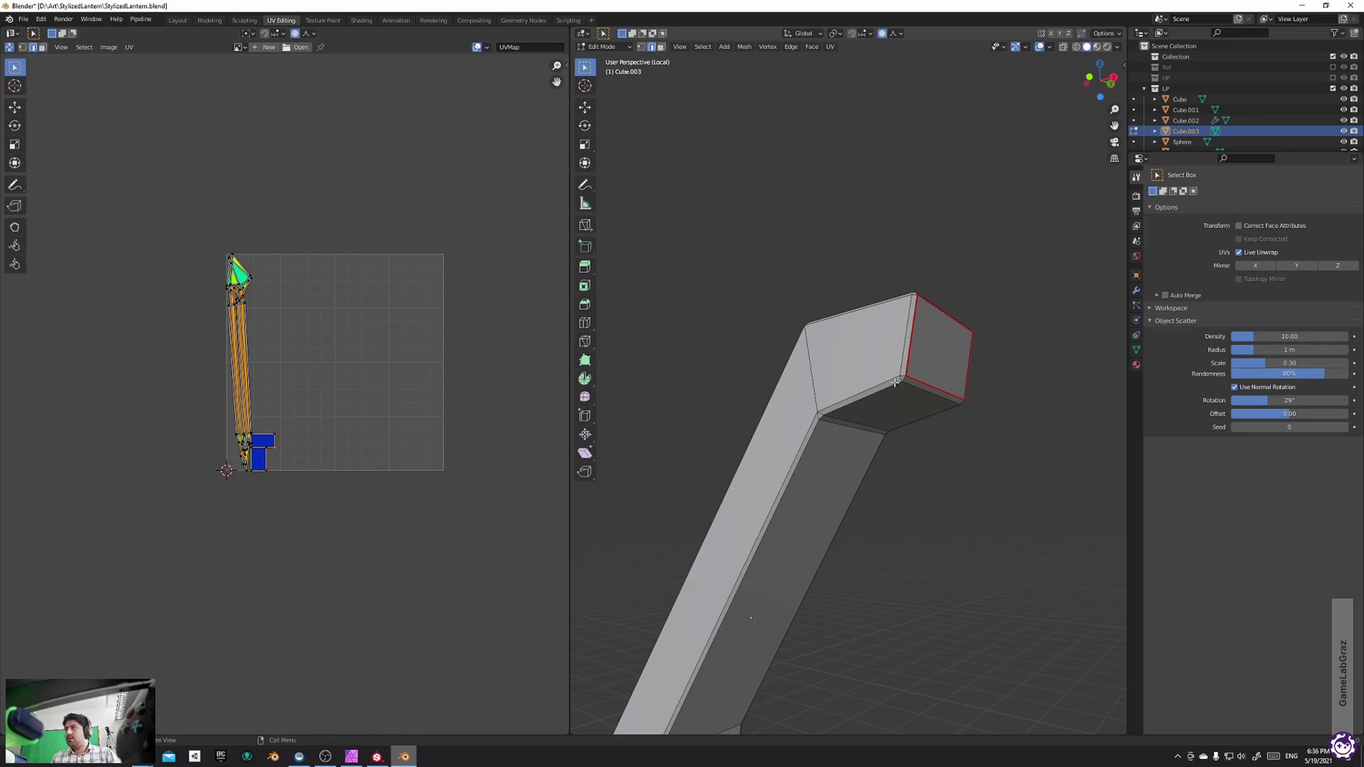
ctrl+click(903, 380)
key(q)
click(918, 373)
middle_drag(918, 375, 725, 427)
key(Tab)
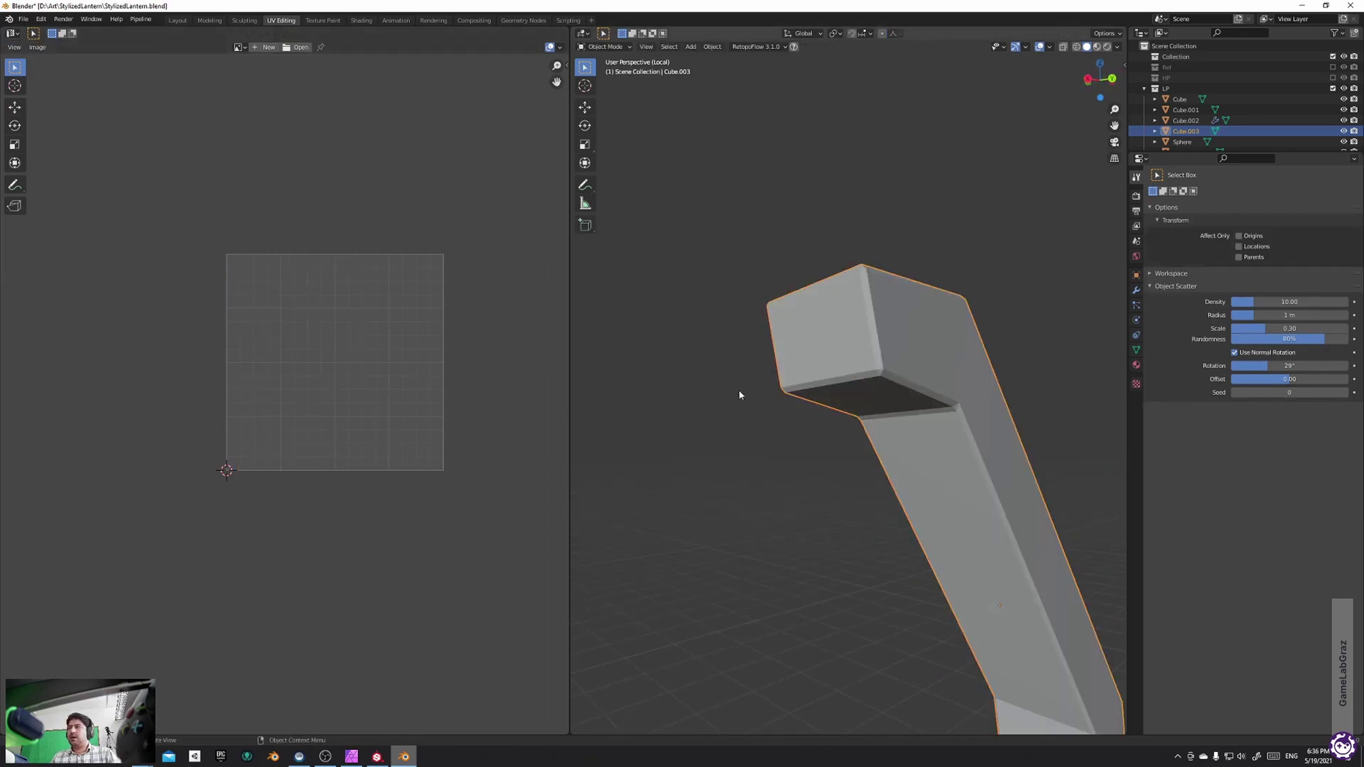
scroll(739, 393, down, 6)
key(KP_Divide)
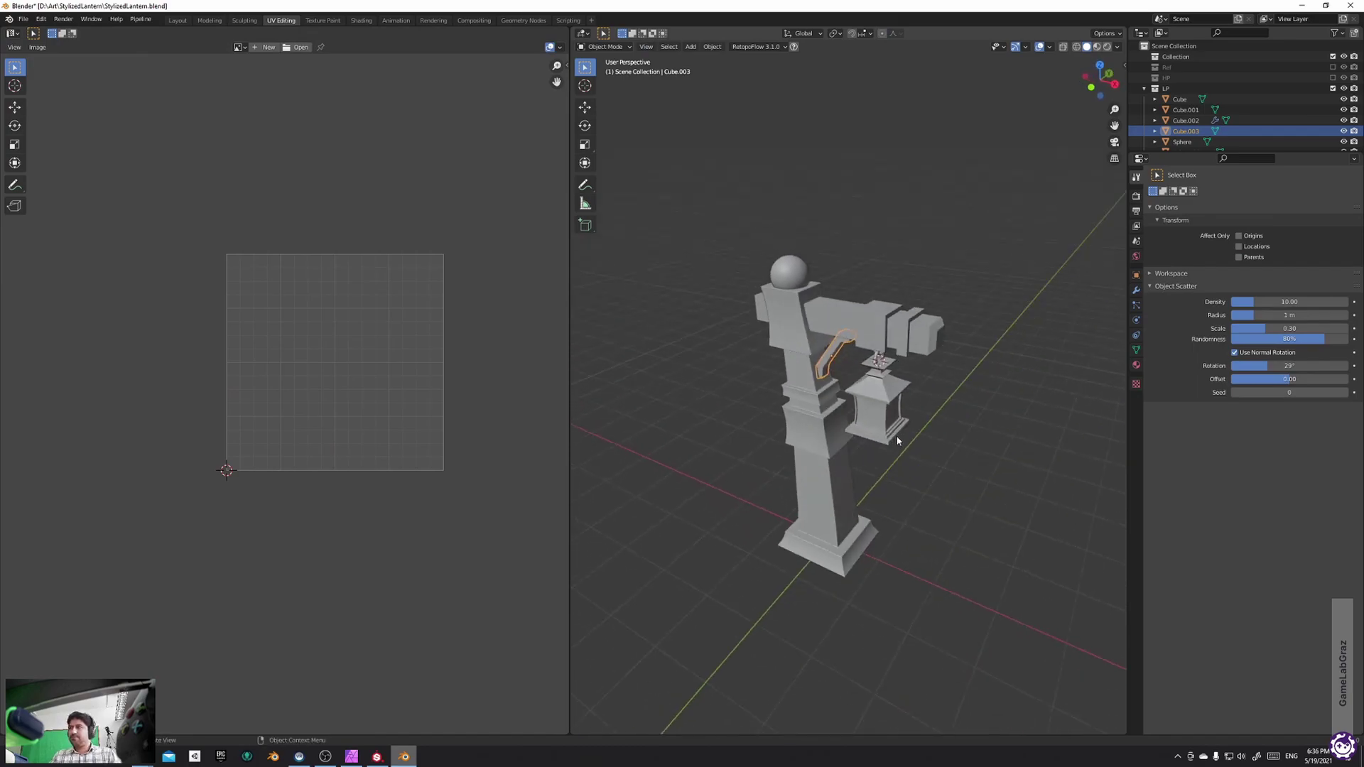
Check the UV layouts of the ball on top of the post and the small sphere inside the lantern
click(803, 275)
key(Tab)
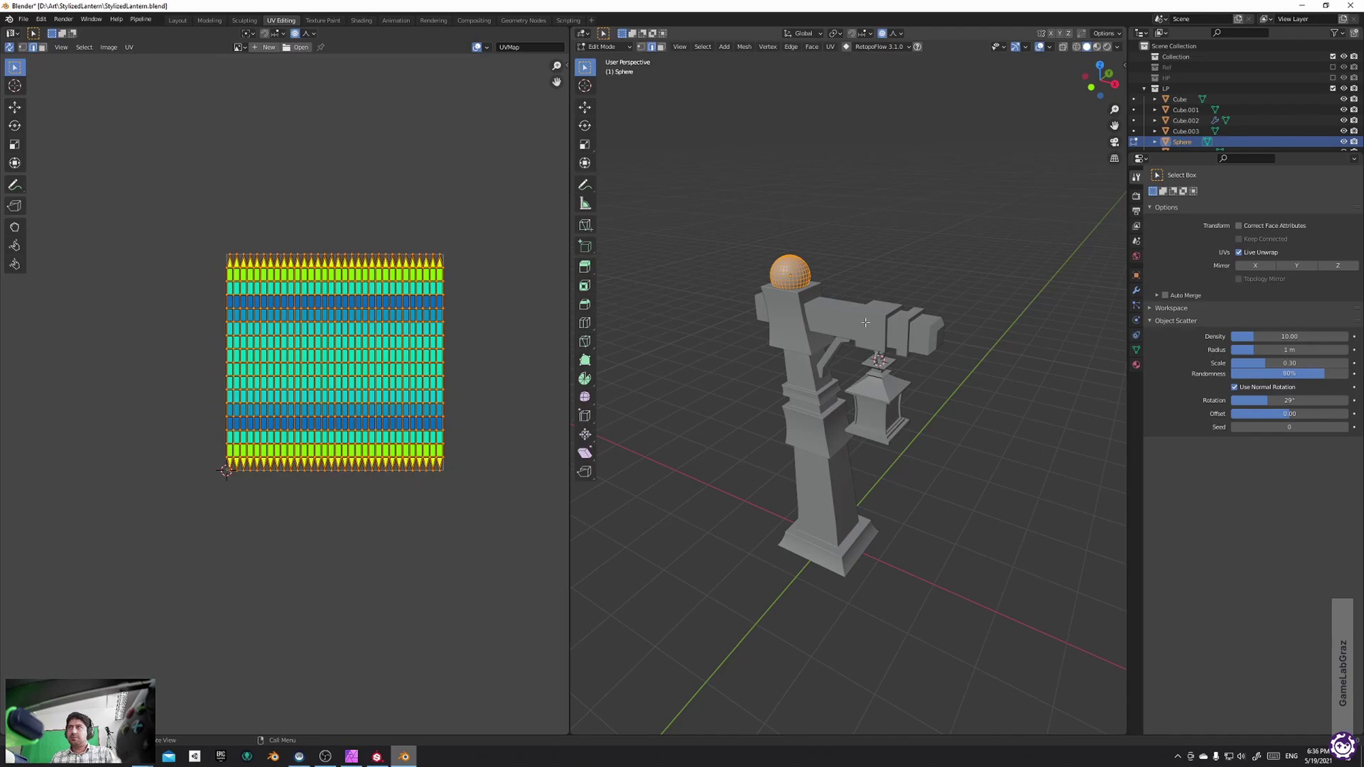
middle_drag(932, 362, 966, 401)
key(Tab)
click(835, 300)
key(Tab)
key(Tab)
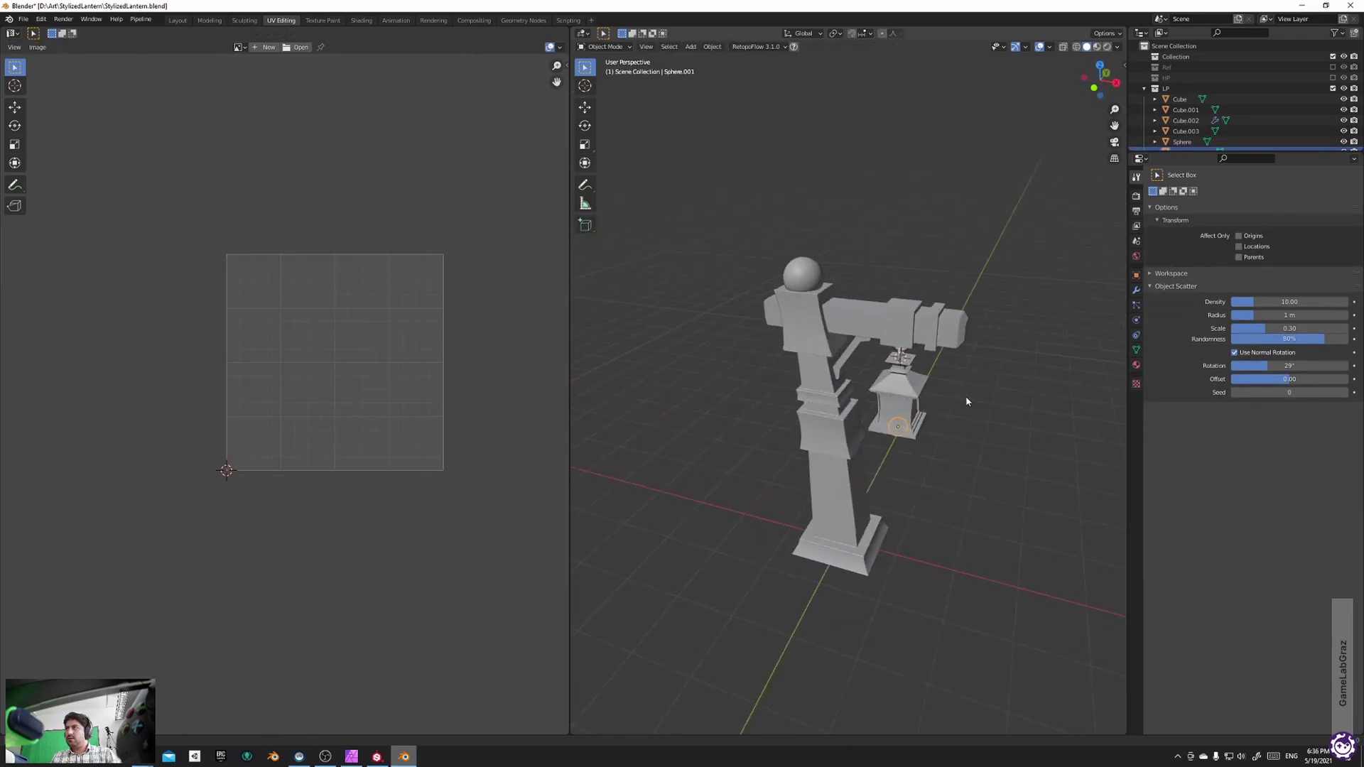
Edit all lantern post parts together and average the scale of all their UV islands
drag(1005, 159, 731, 669)
key(Tab)
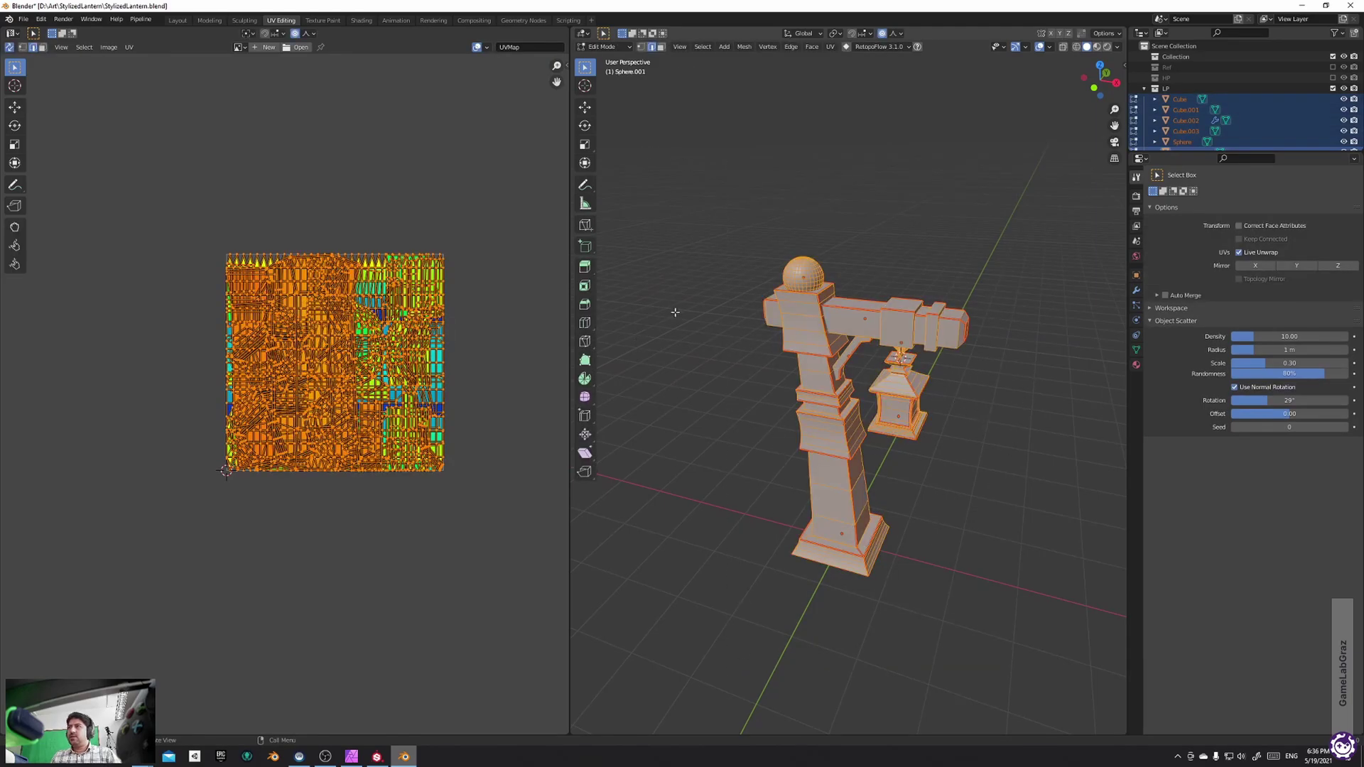
click(129, 48)
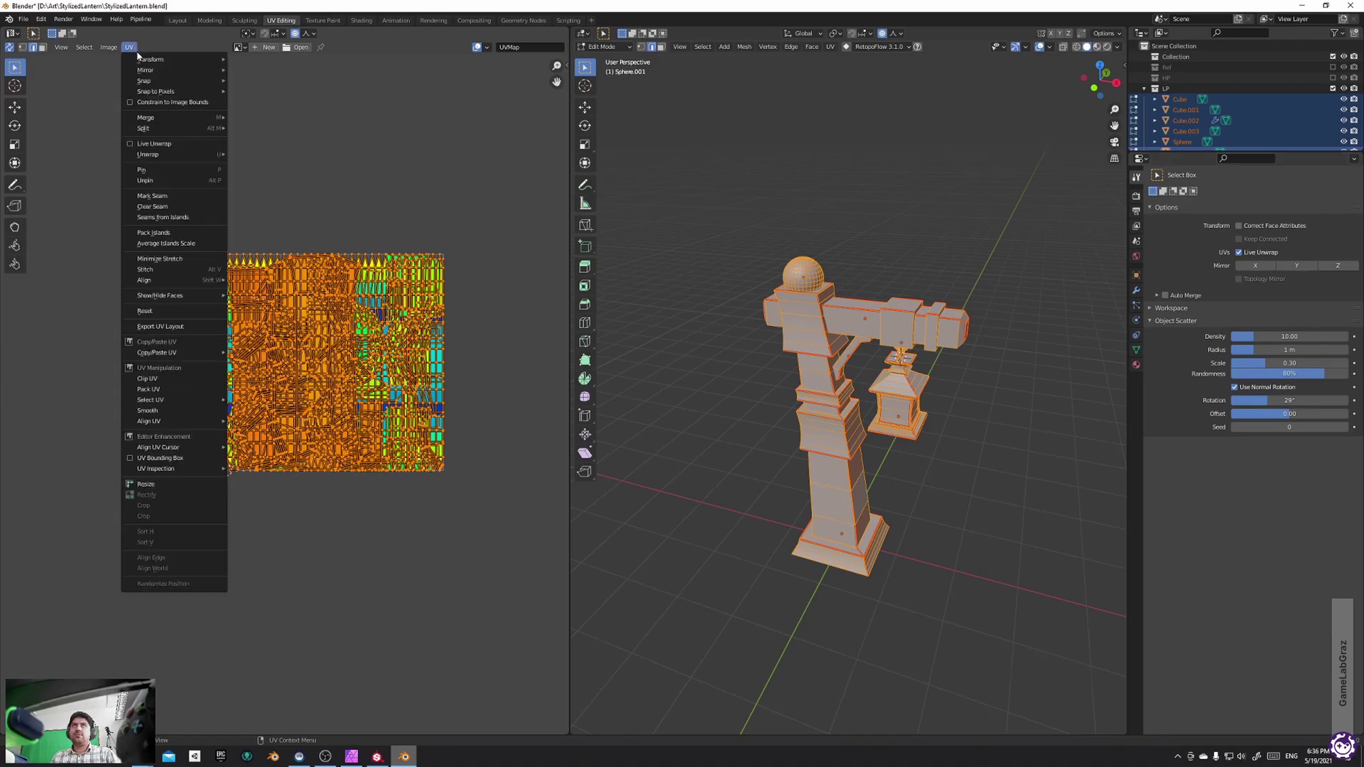
click(170, 245)
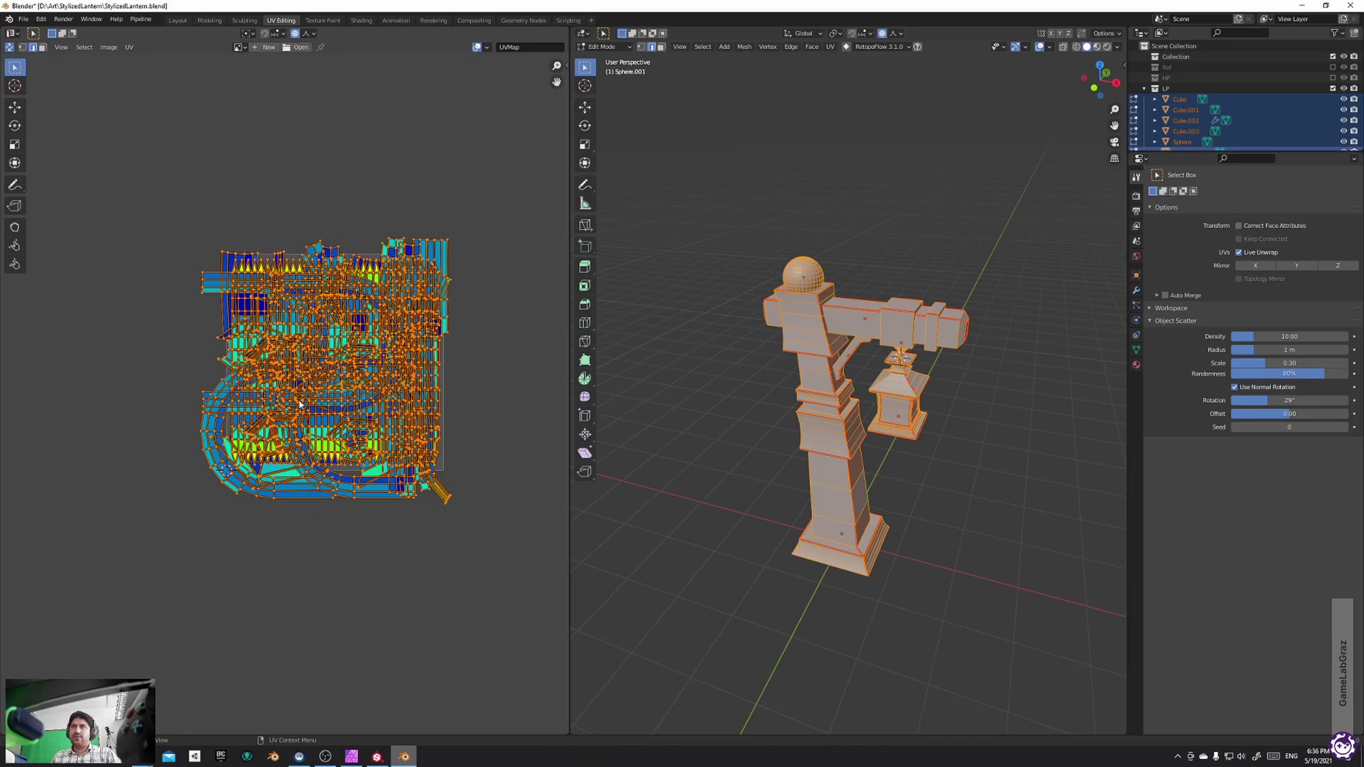
key(alt+a)
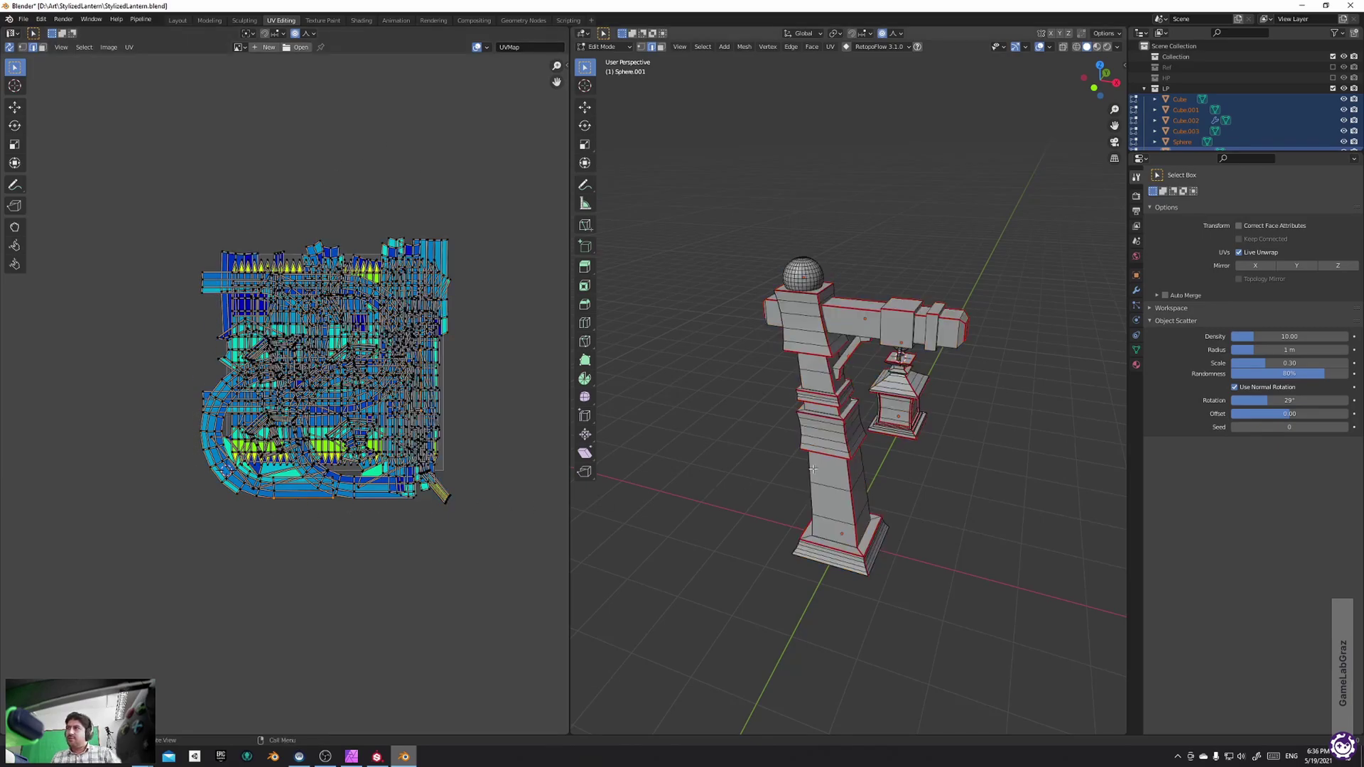
Select the upper chain ring's mesh and try to move its UV islands clear of the overlapping layout
scroll(881, 389, up, 5)
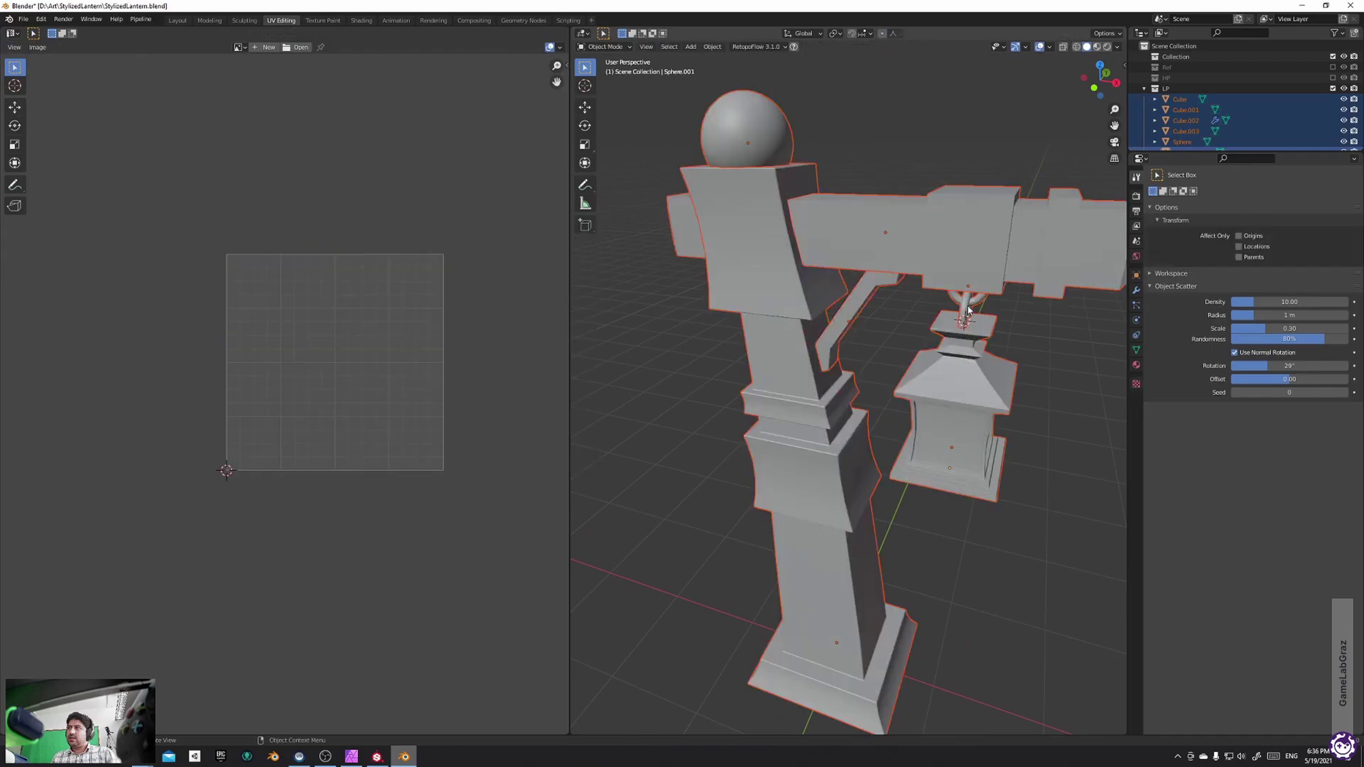
key(l)
key(g)
right_click(239, 602)
key(o)
key(g)
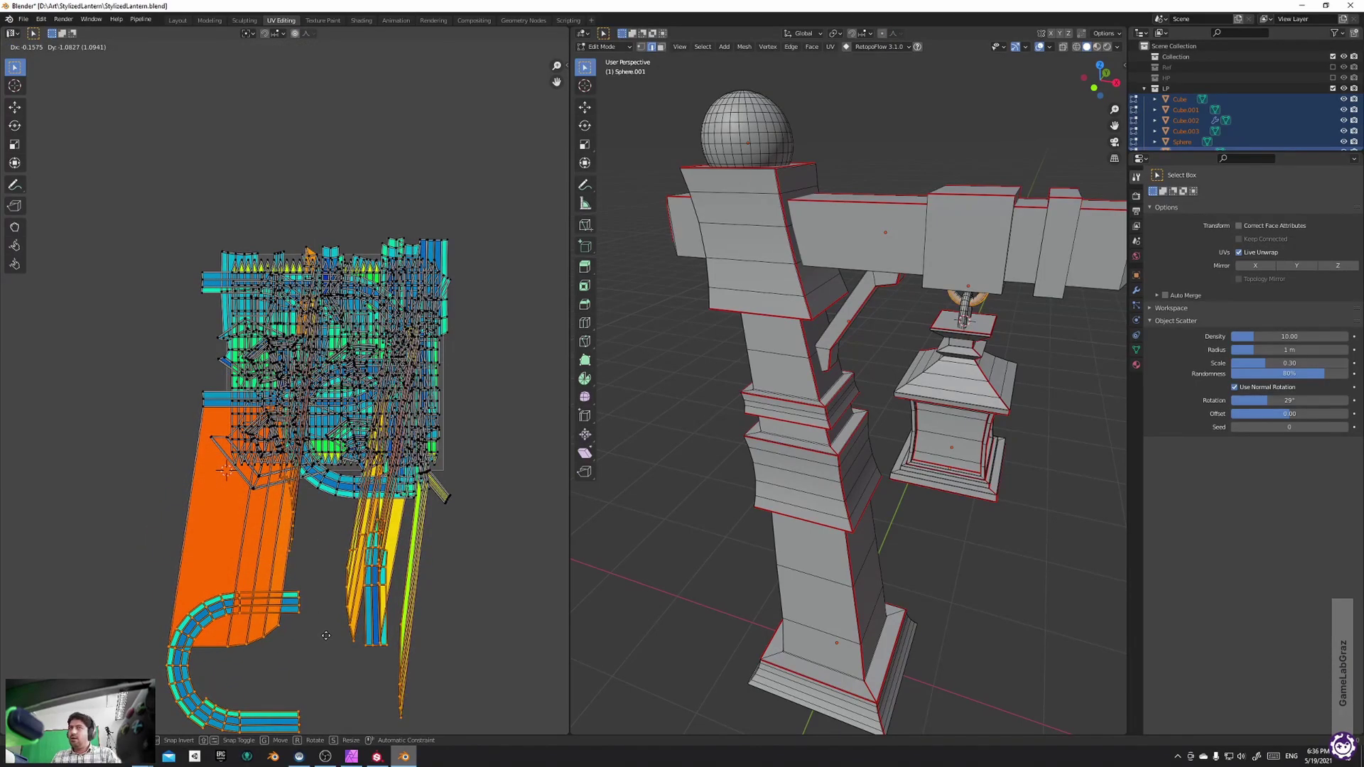
right_click(424, 433)
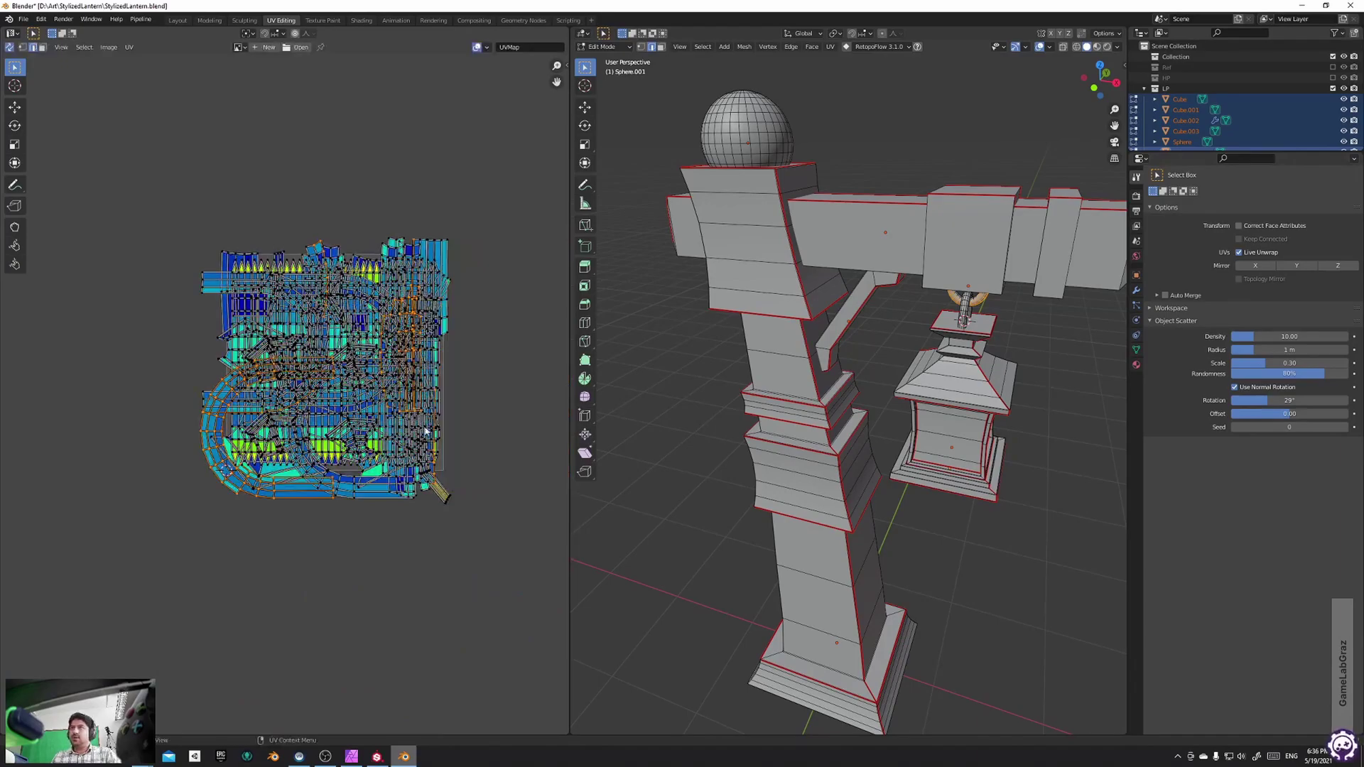
middle_drag(1003, 307, 959, 268)
shift+middle_drag(877, 245, 909, 311)
scroll(910, 311, up, 5)
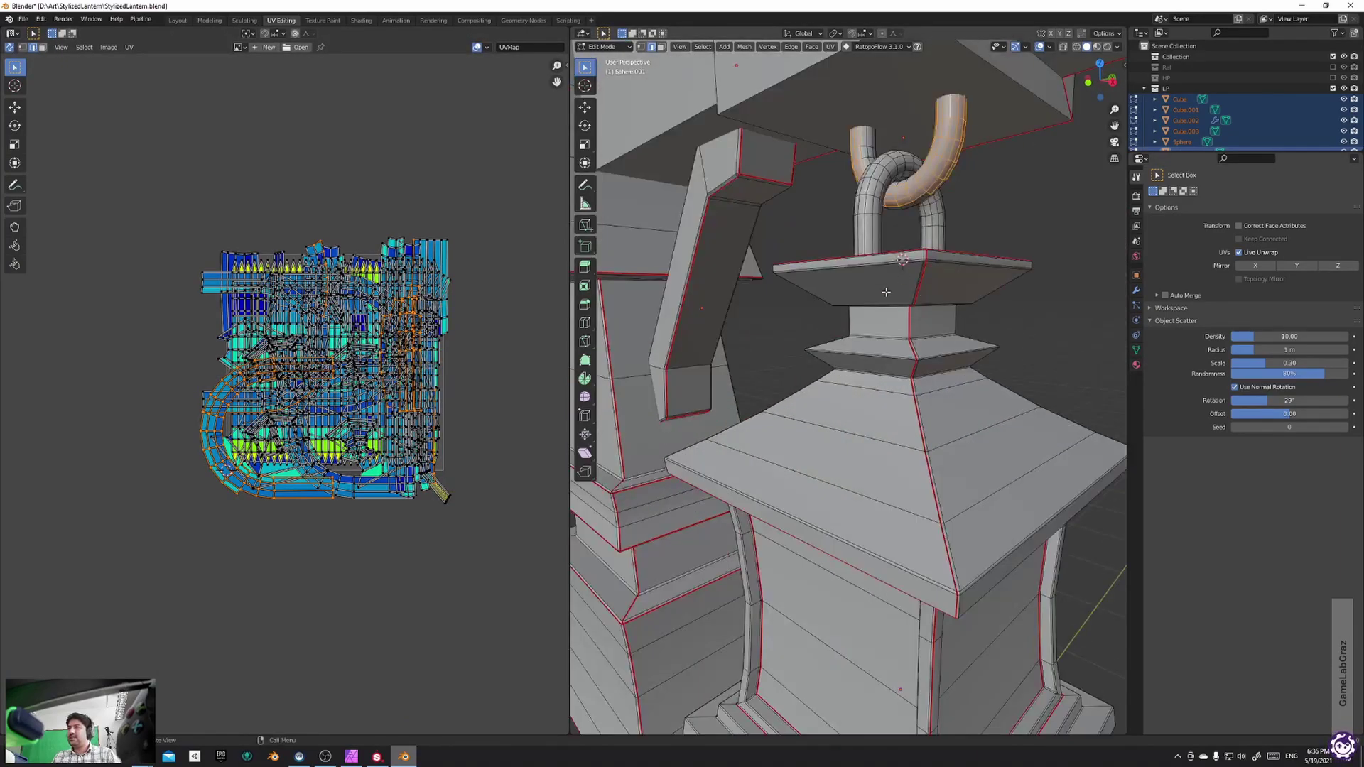
Leave mesh editing and apply the scale transform to all selected lantern post parts
scroll(892, 238, down, 7)
middle_drag(893, 233, 902, 260)
scroll(902, 260, down, 1)
key(Tab)
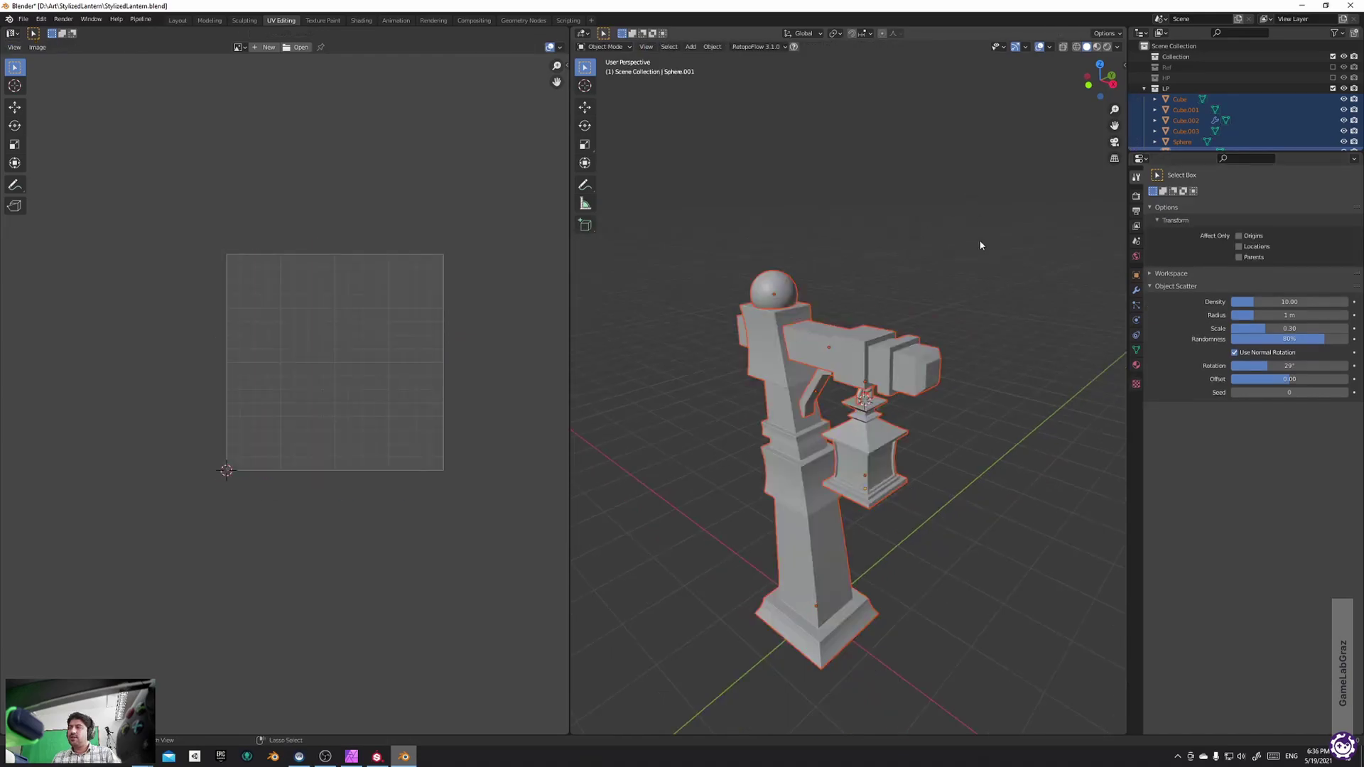
key(ctrl+a)
click(939, 278)
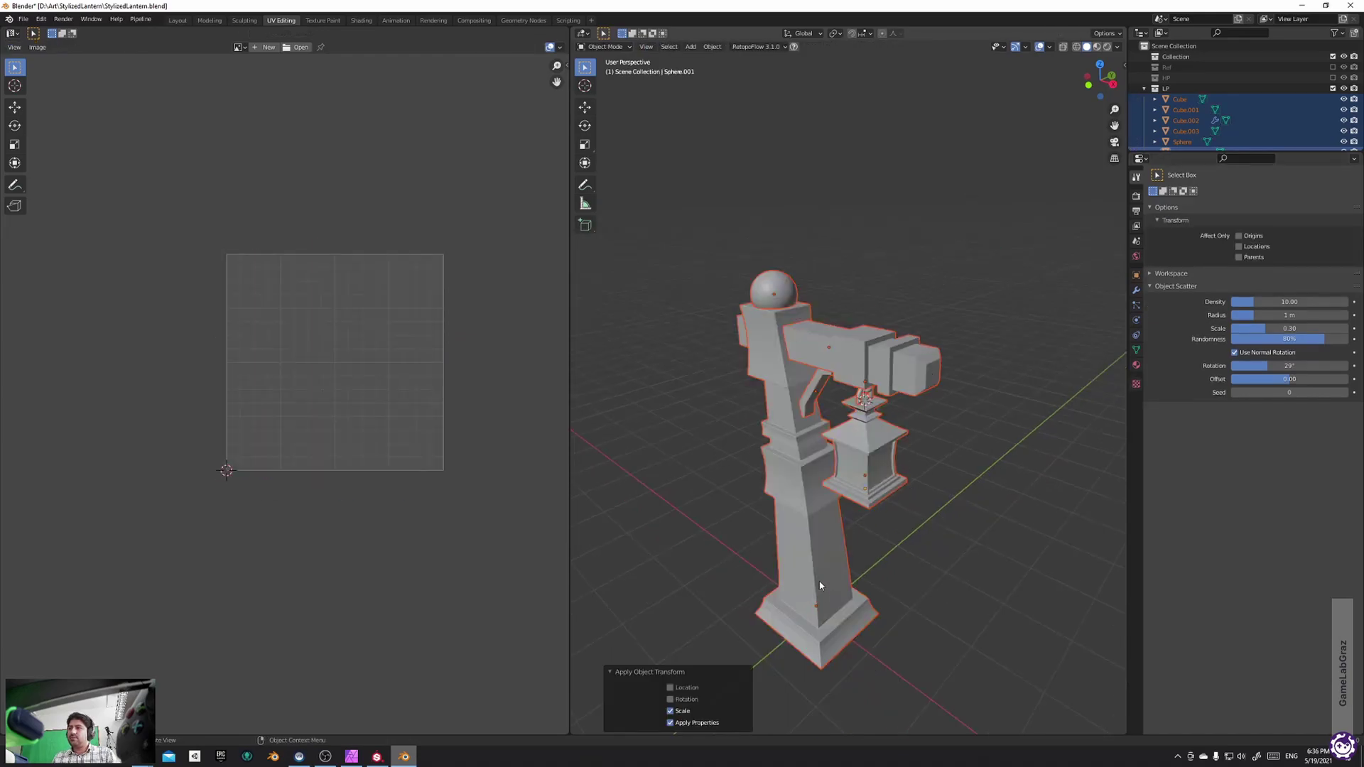
Average the scale of all the parts' UV islands again and pack them into the UV square
key(Tab)
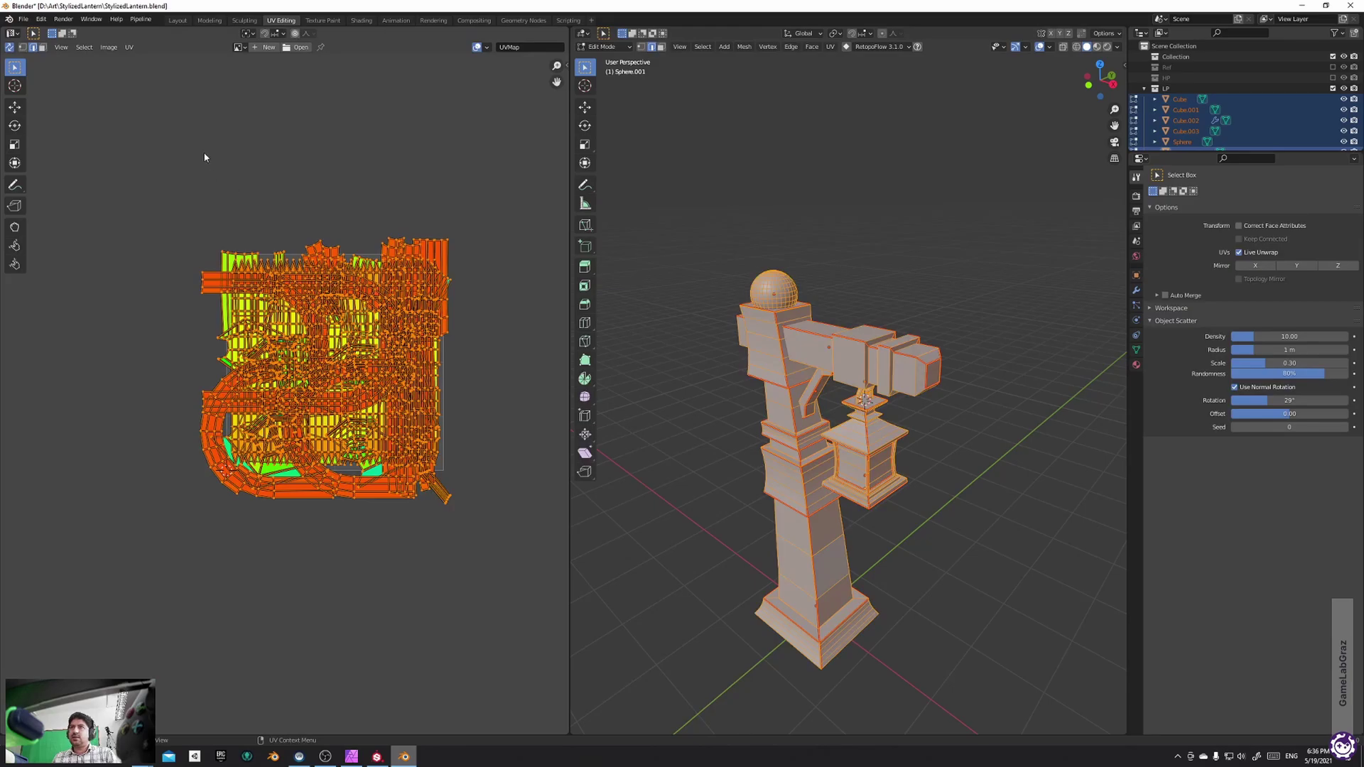
click(129, 46)
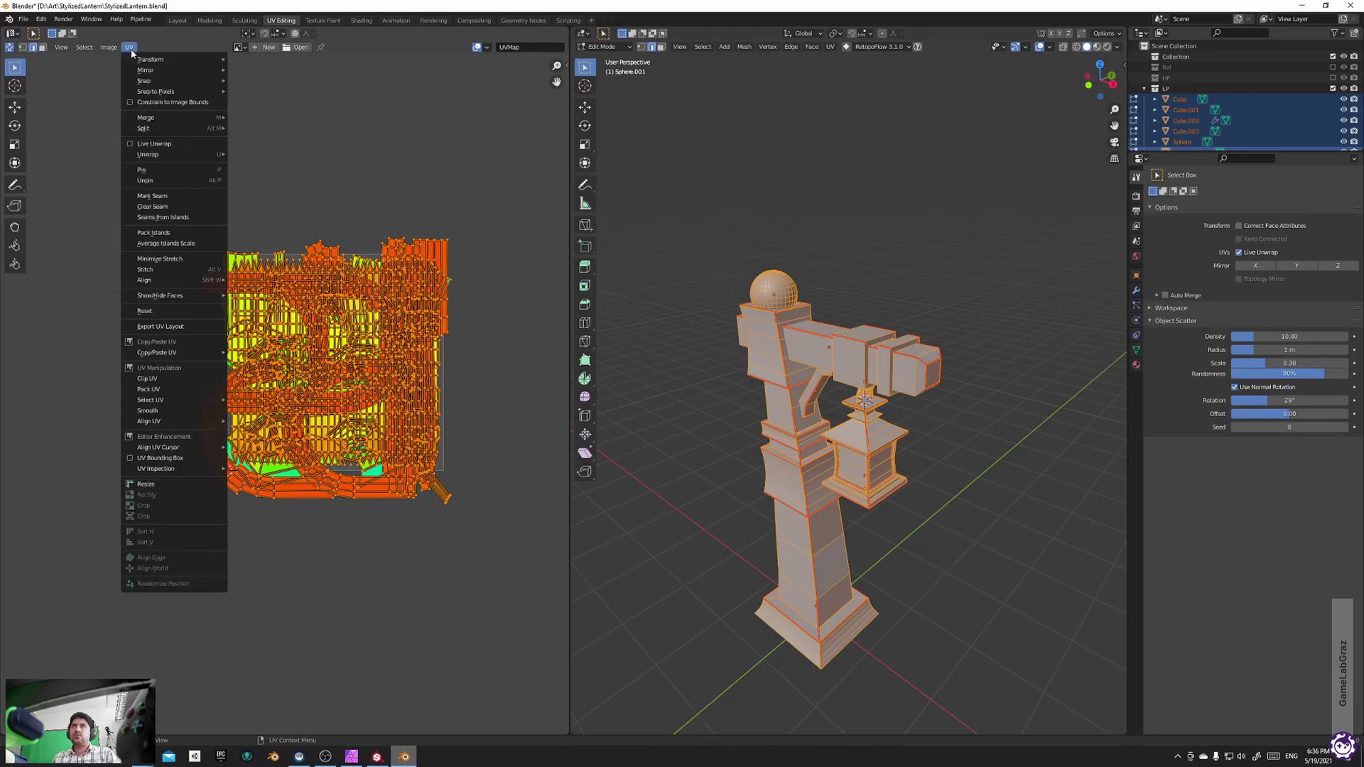
click(165, 243)
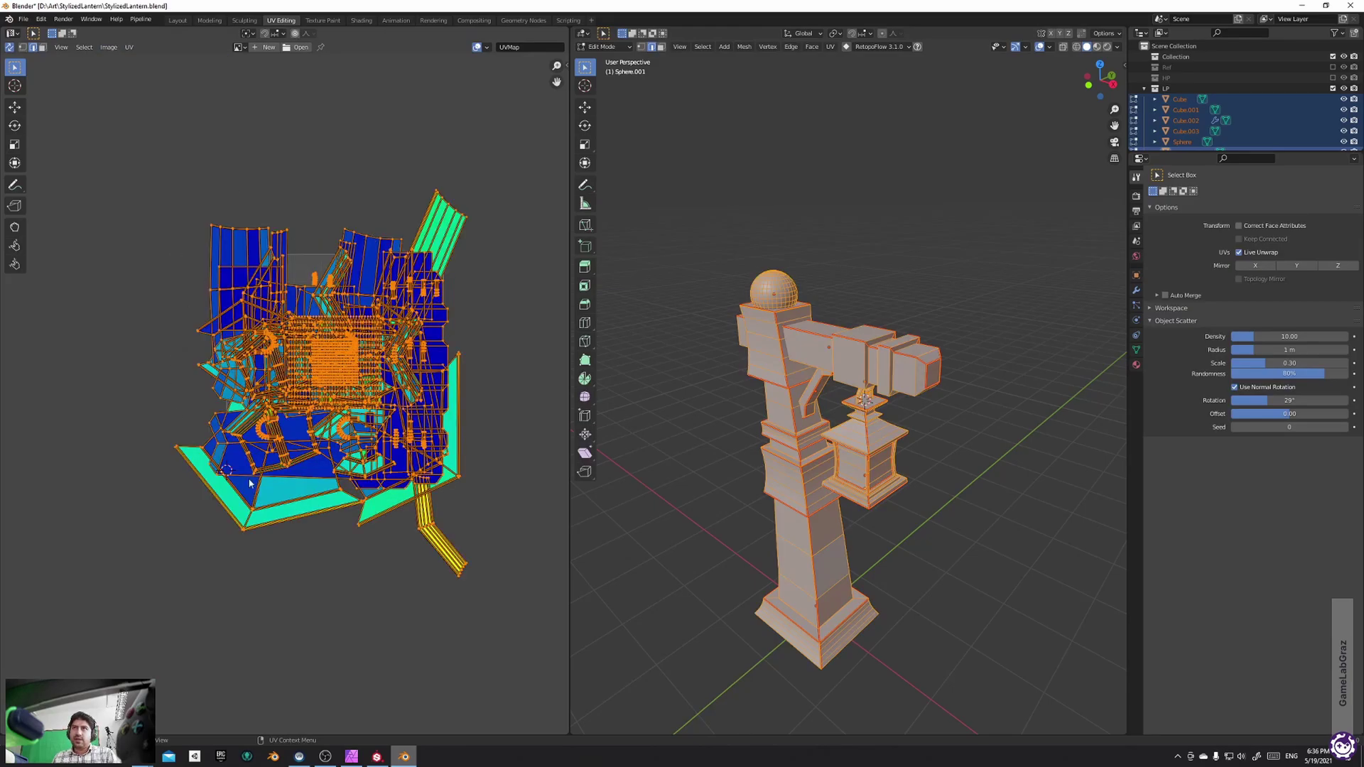
click(134, 48)
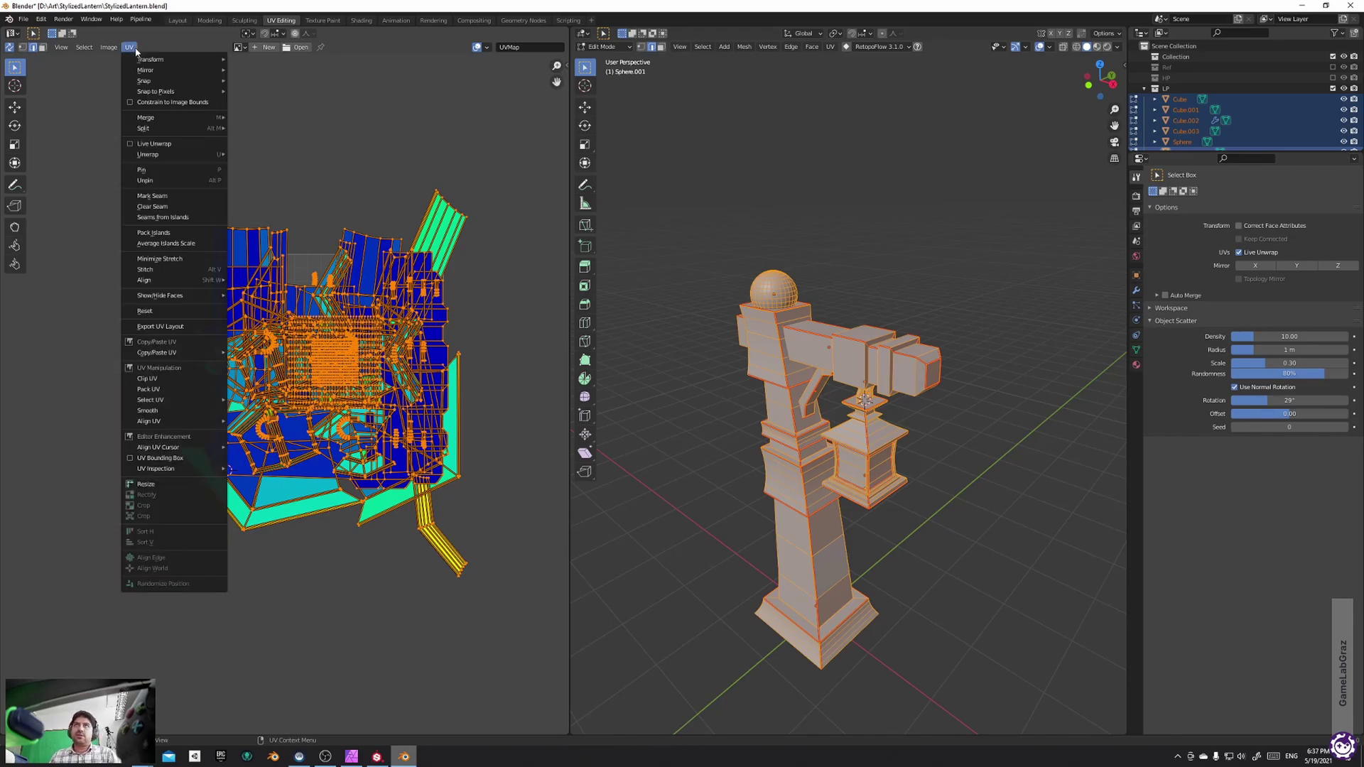
click(164, 233)
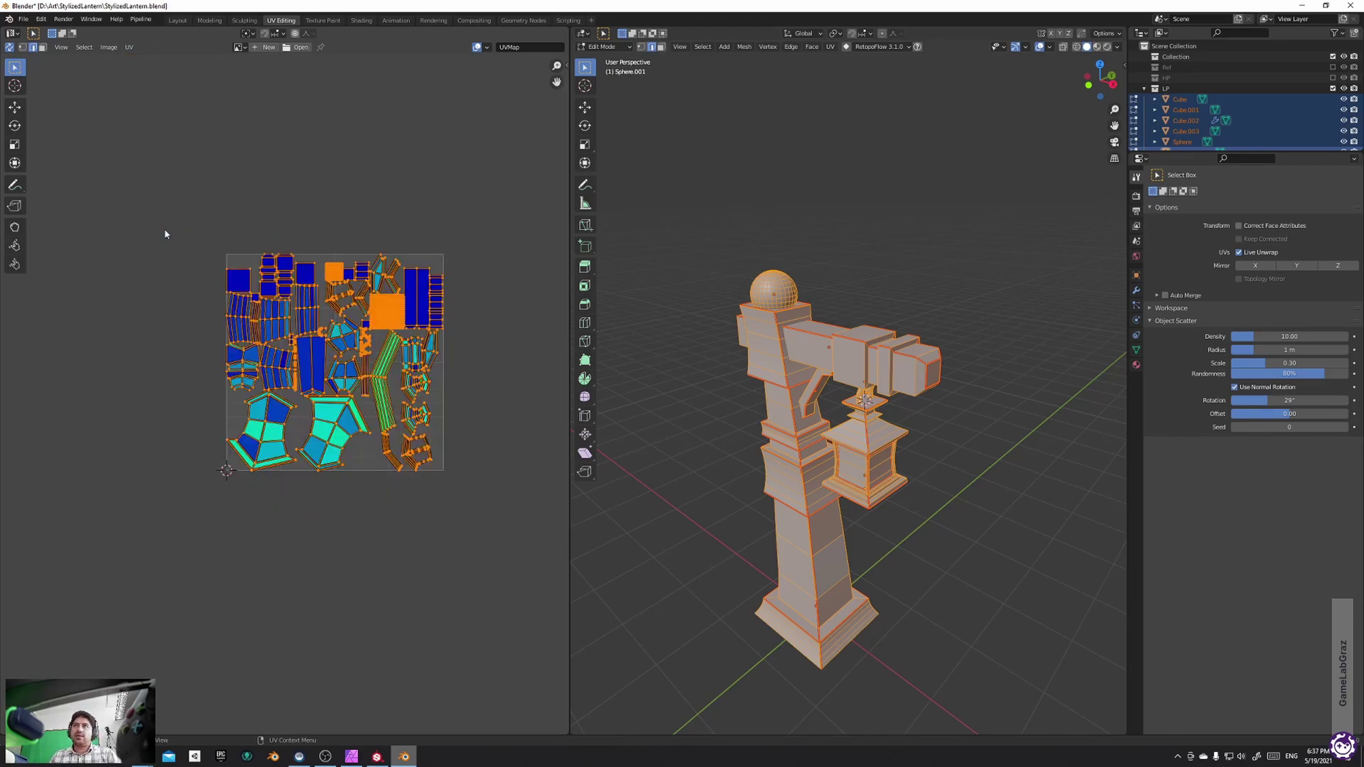
scroll(376, 337, up, 4)
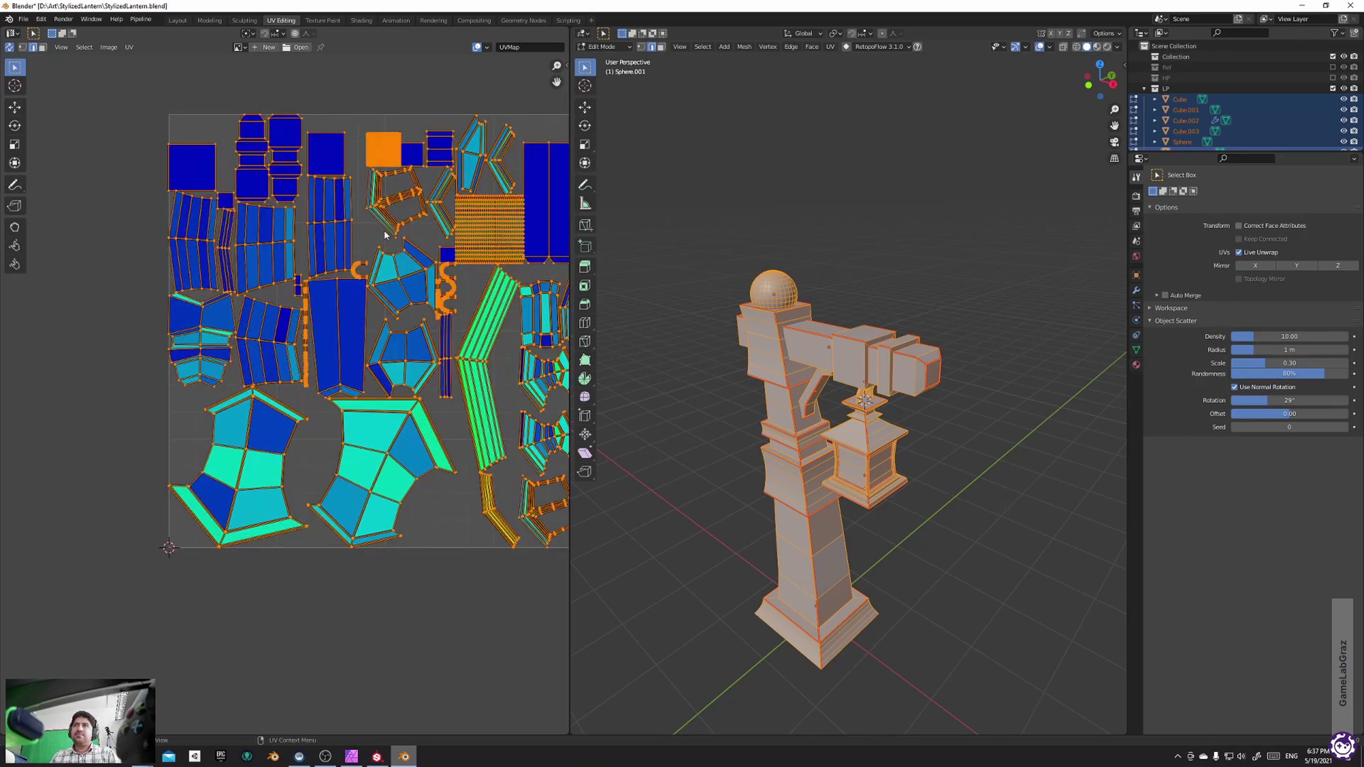
scroll(386, 208, down, 2)
middle_drag(408, 159, 326, 199)
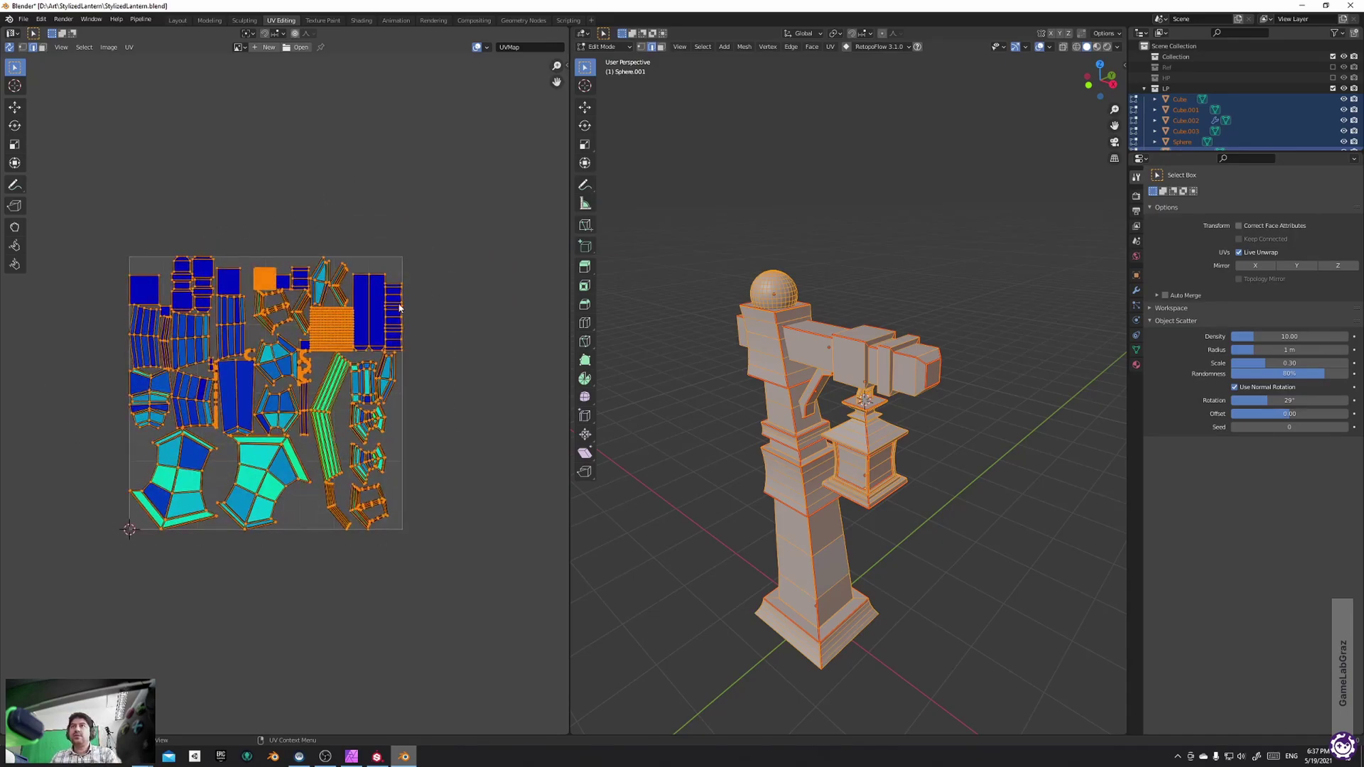
Repack all UV islands with UV-Packer using the High Quality type and the additional Ø rotation option, repeating the pack for a tighter layout
key(n)
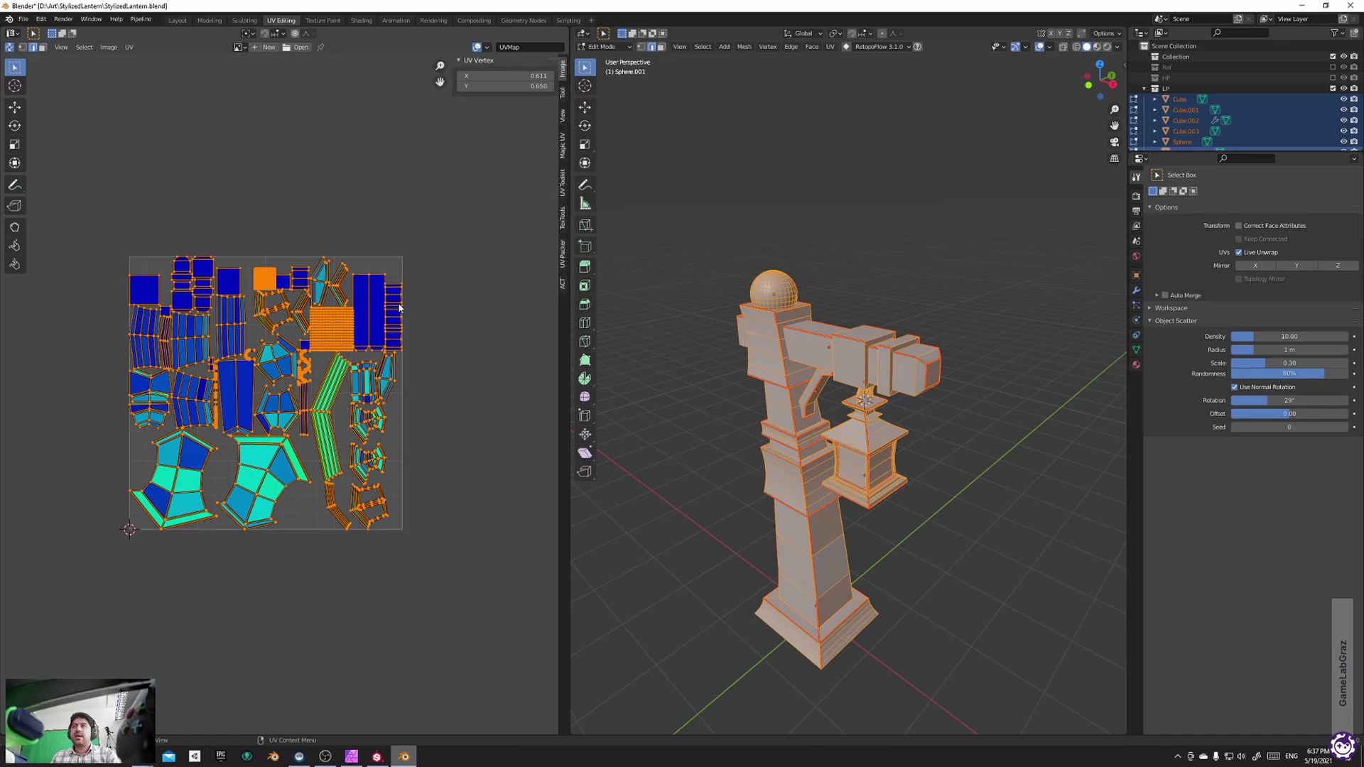
click(562, 253)
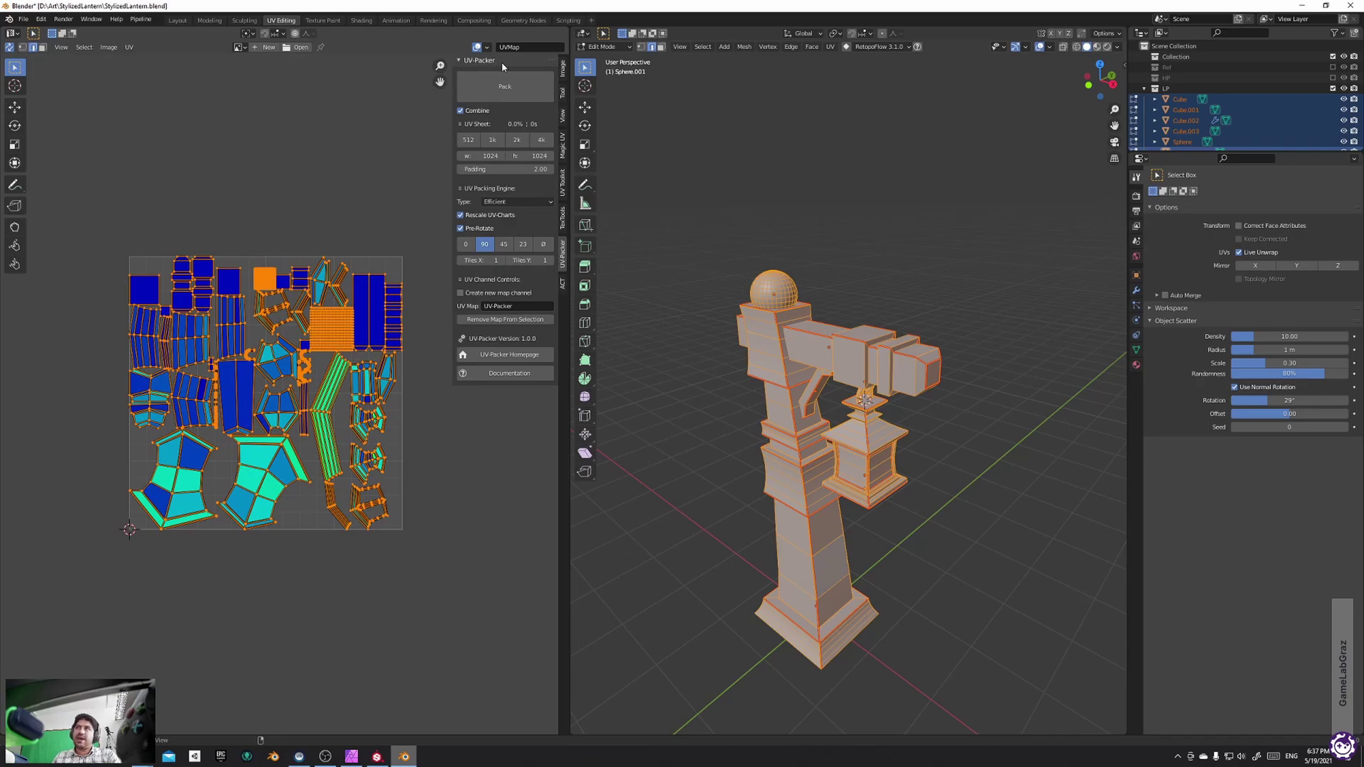
click(544, 244)
click(518, 201)
click(517, 217)
click(503, 90)
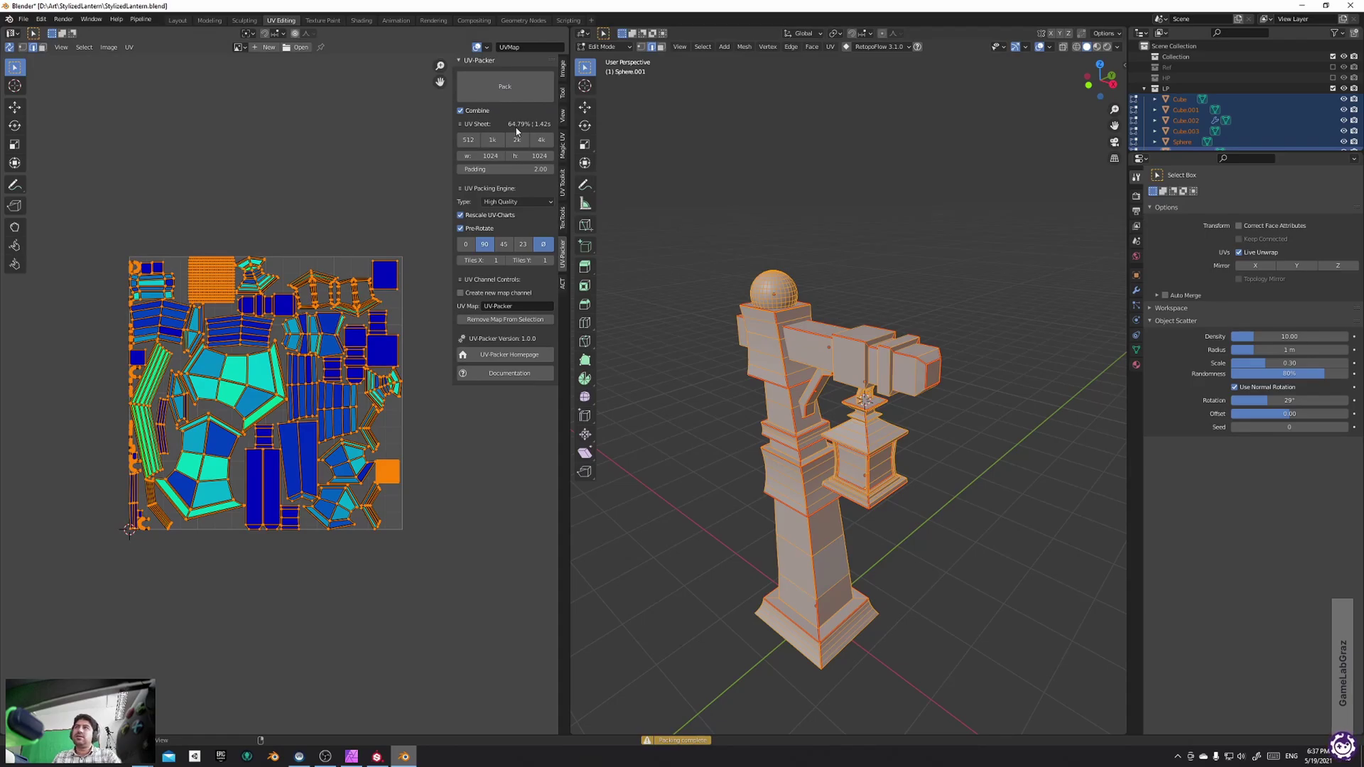
click(522, 98)
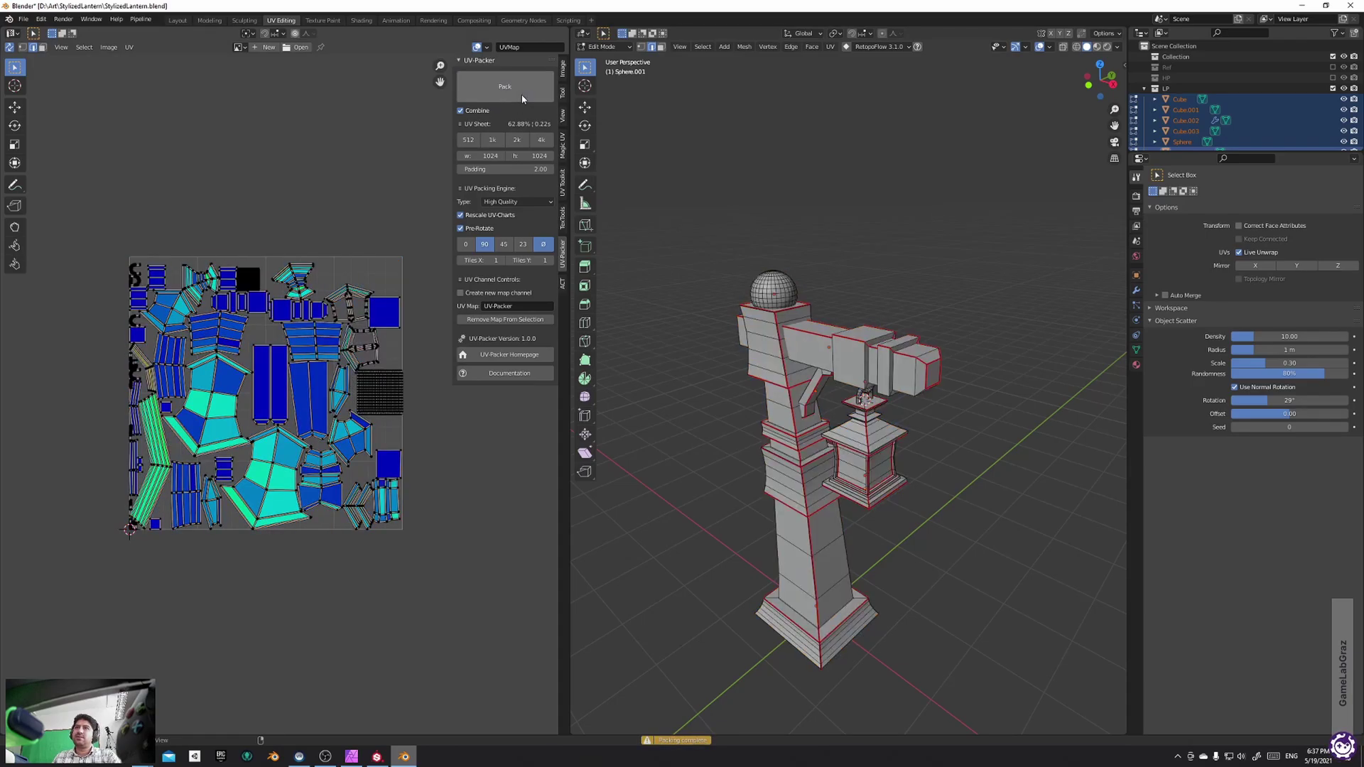
click(522, 98)
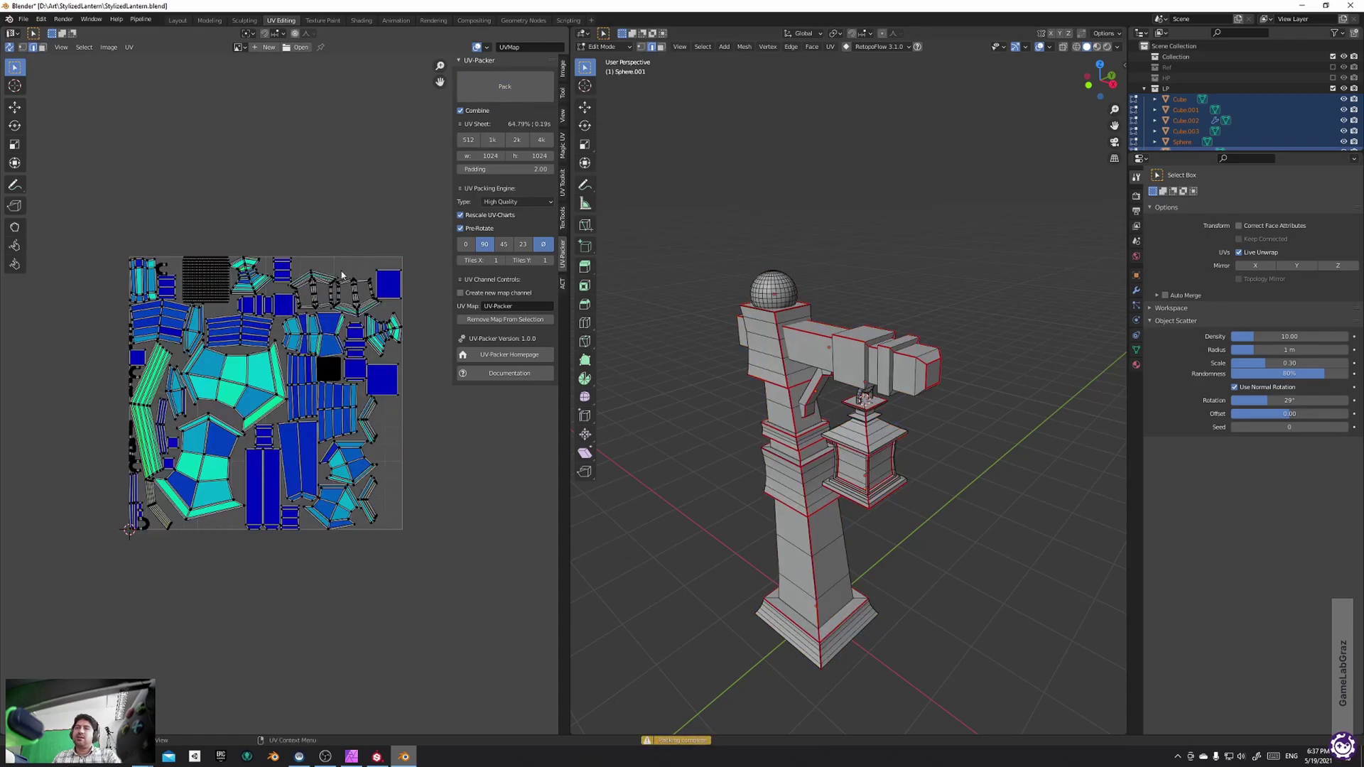
scroll(291, 312, down, 2)
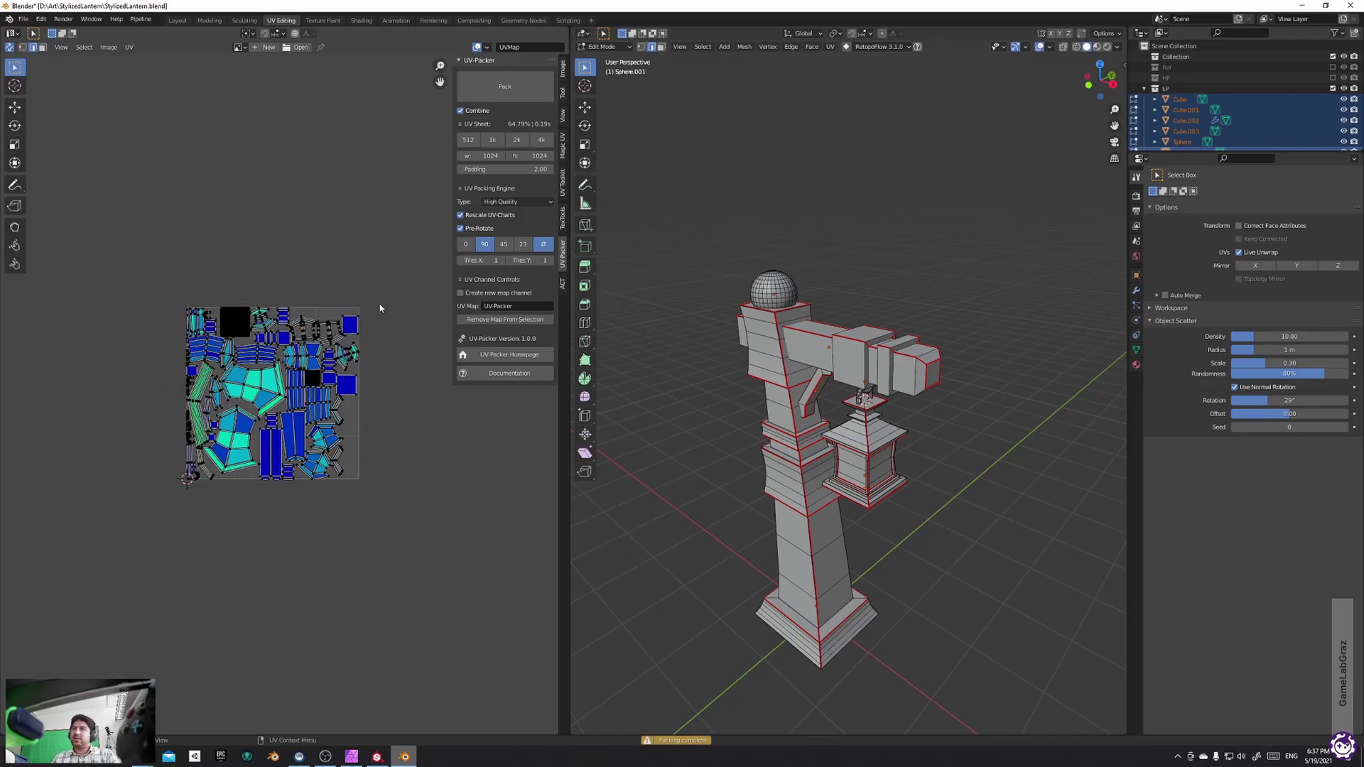
Select all lantern post parts and export them as FBX over StylizedLantern_LP.fbx
key(Tab)
drag(983, 184, 632, 687)
shift+click(831, 500)
key(q)
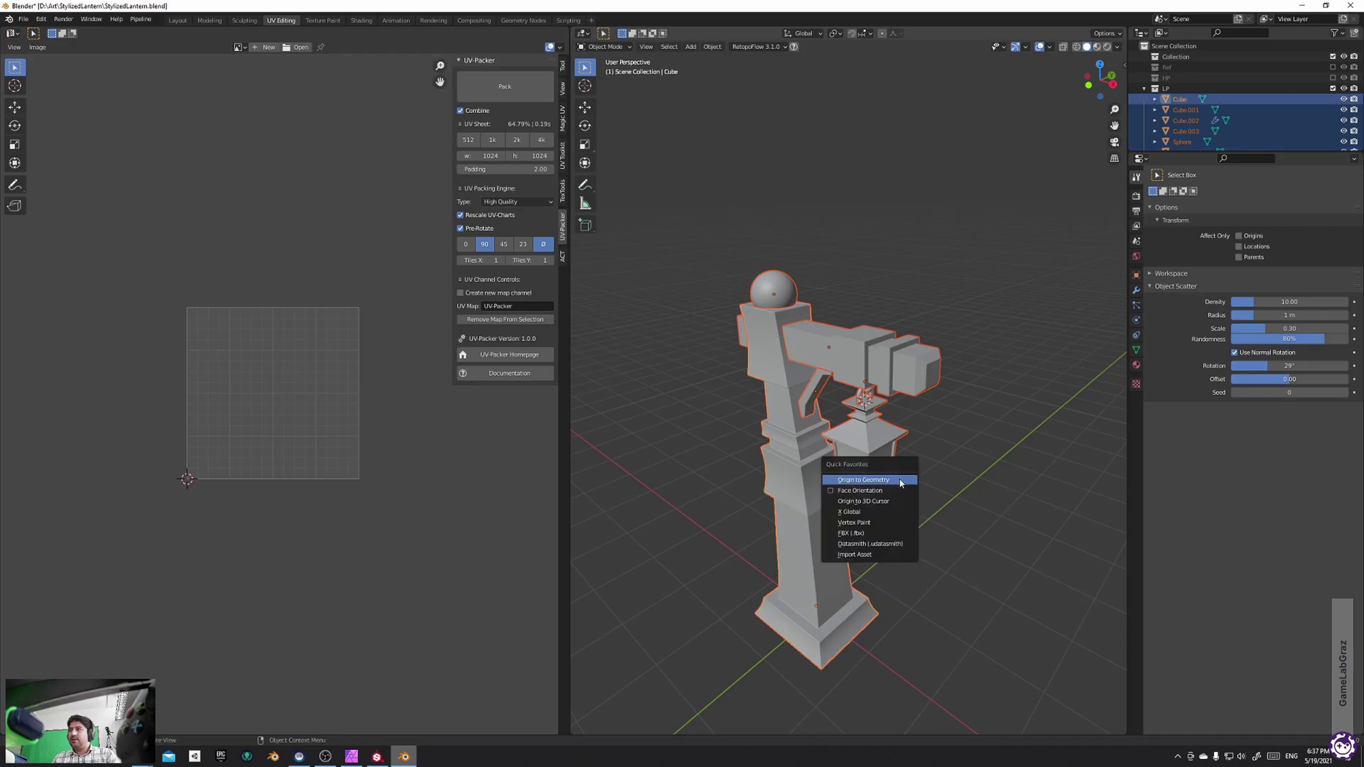
click(878, 532)
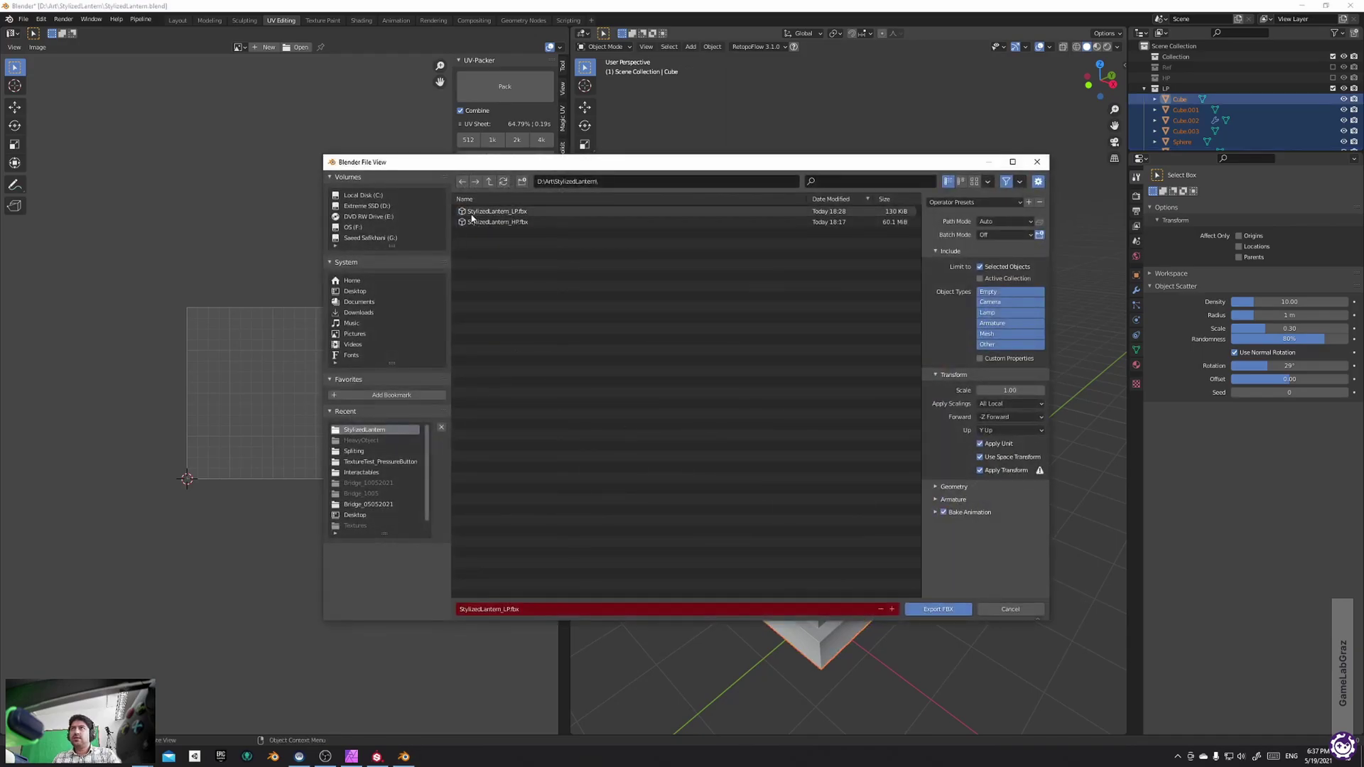
key(Return)
Switch to Substance Painter and reload the project mesh from StylizedLantern_LP.fbx with auto-unwrap disabled
click(377, 756)
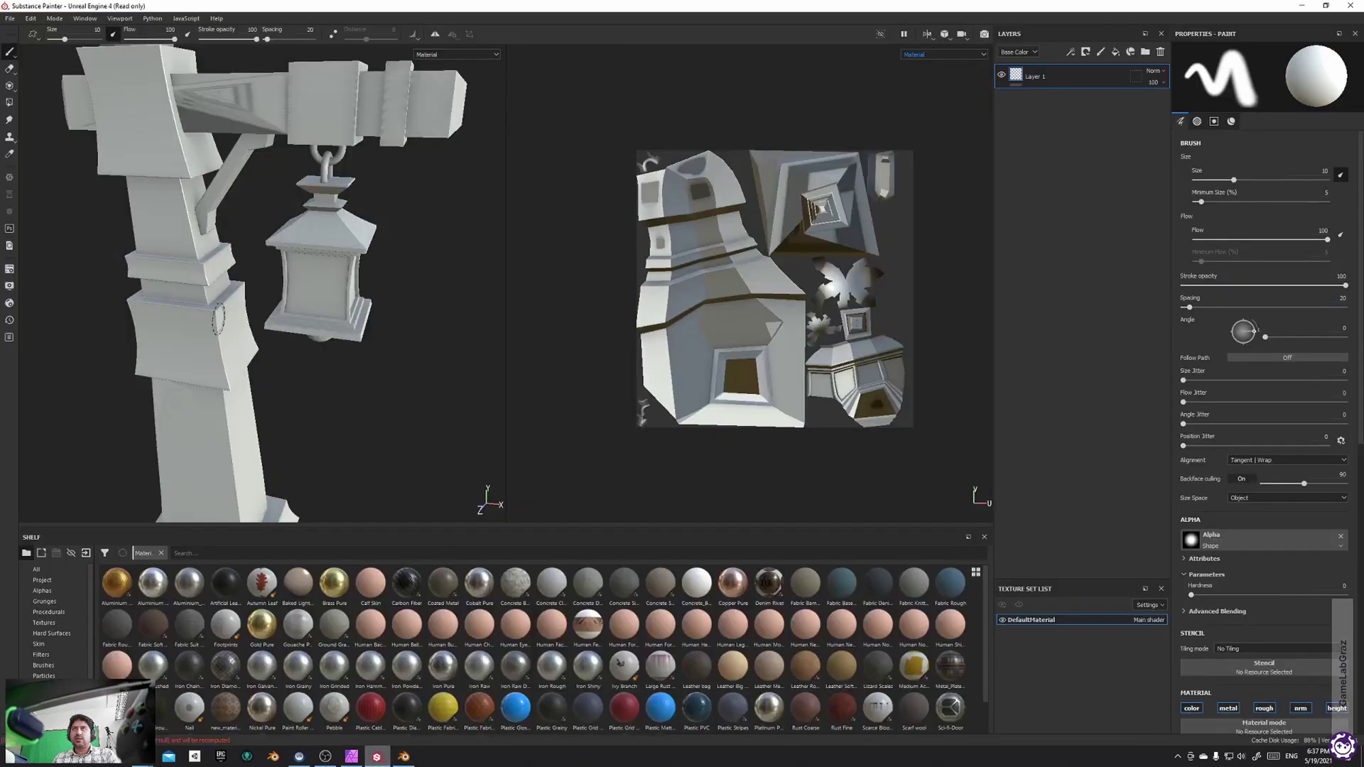
click(31, 18)
click(53, 53)
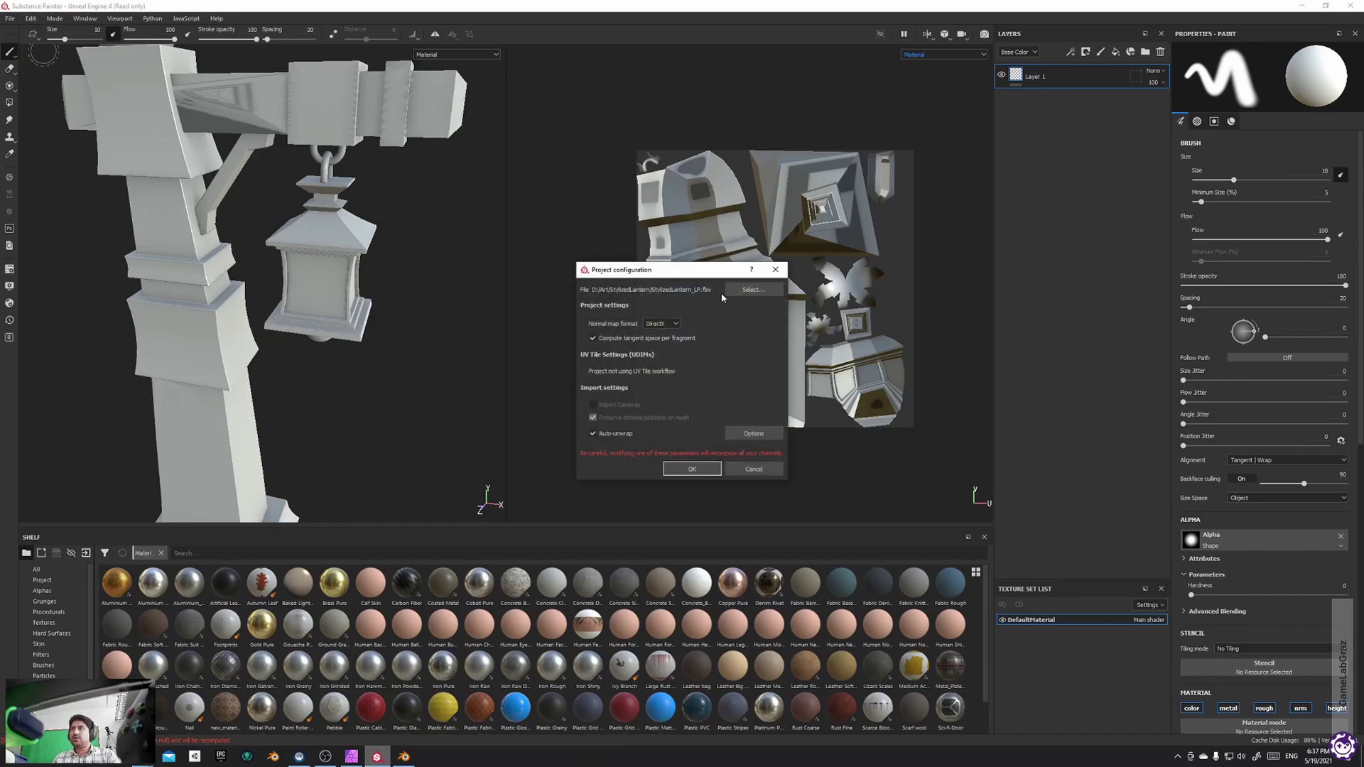
click(753, 289)
click(766, 369)
click(914, 677)
click(594, 435)
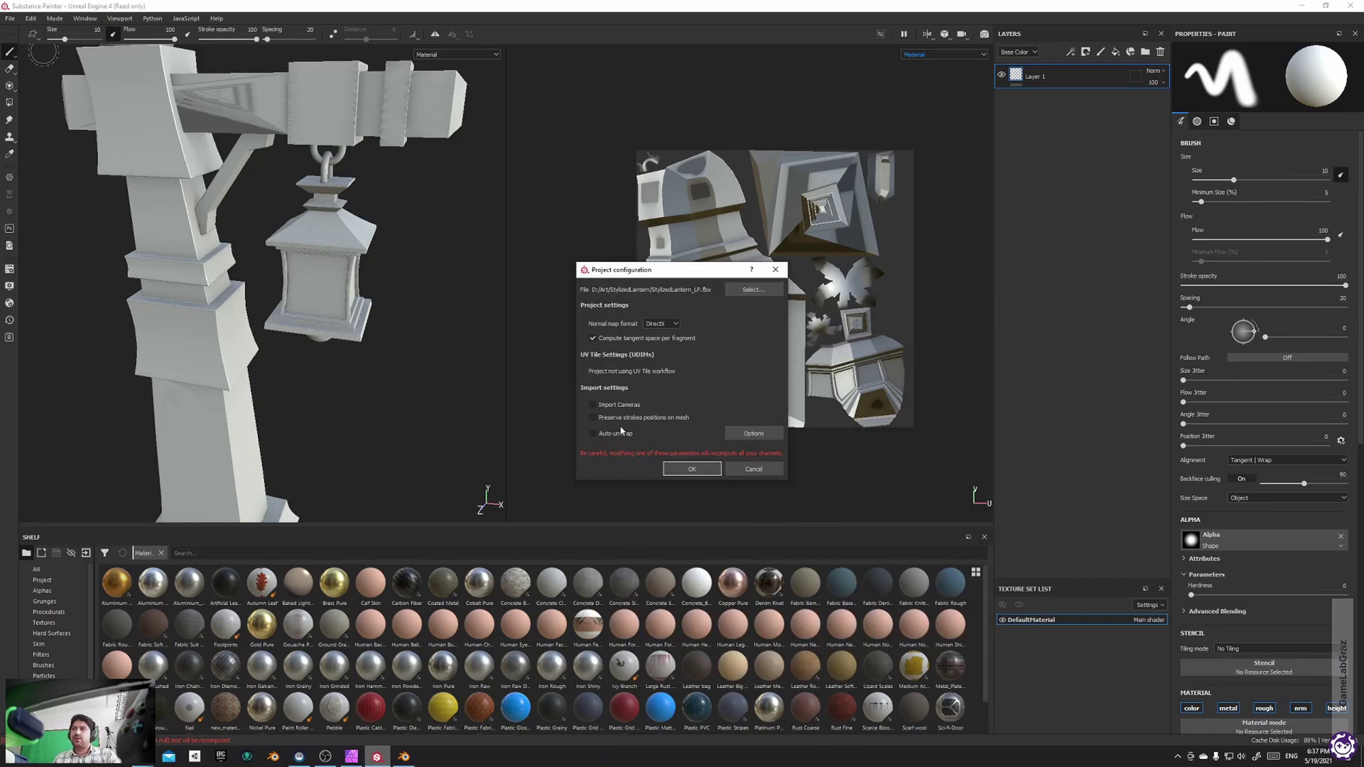
click(692, 468)
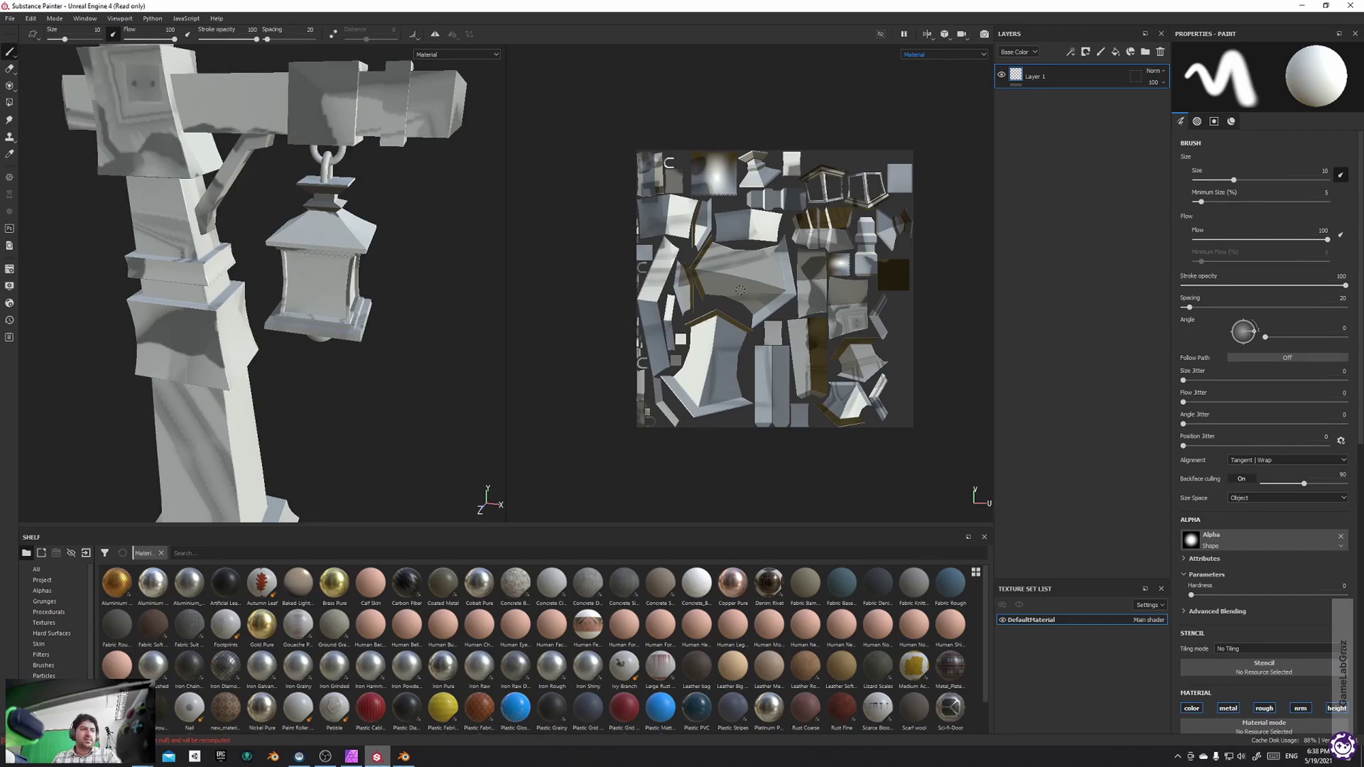
Bake all mesh maps except thickness for the reloaded low-poly lantern at output size 512
scroll(387, 216, down, 5)
alt+drag(388, 215, 372, 245)
key(ctrl+shift+b)
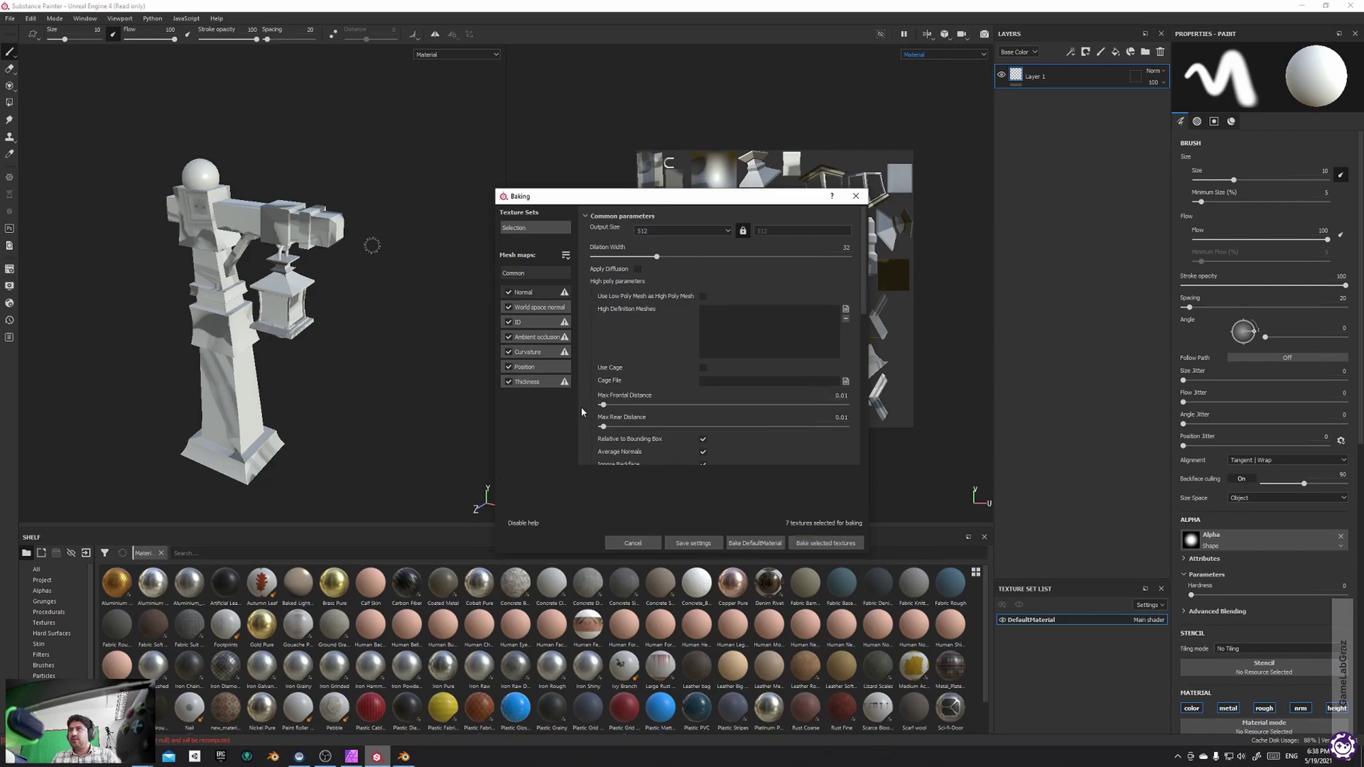
click(508, 382)
click(826, 543)
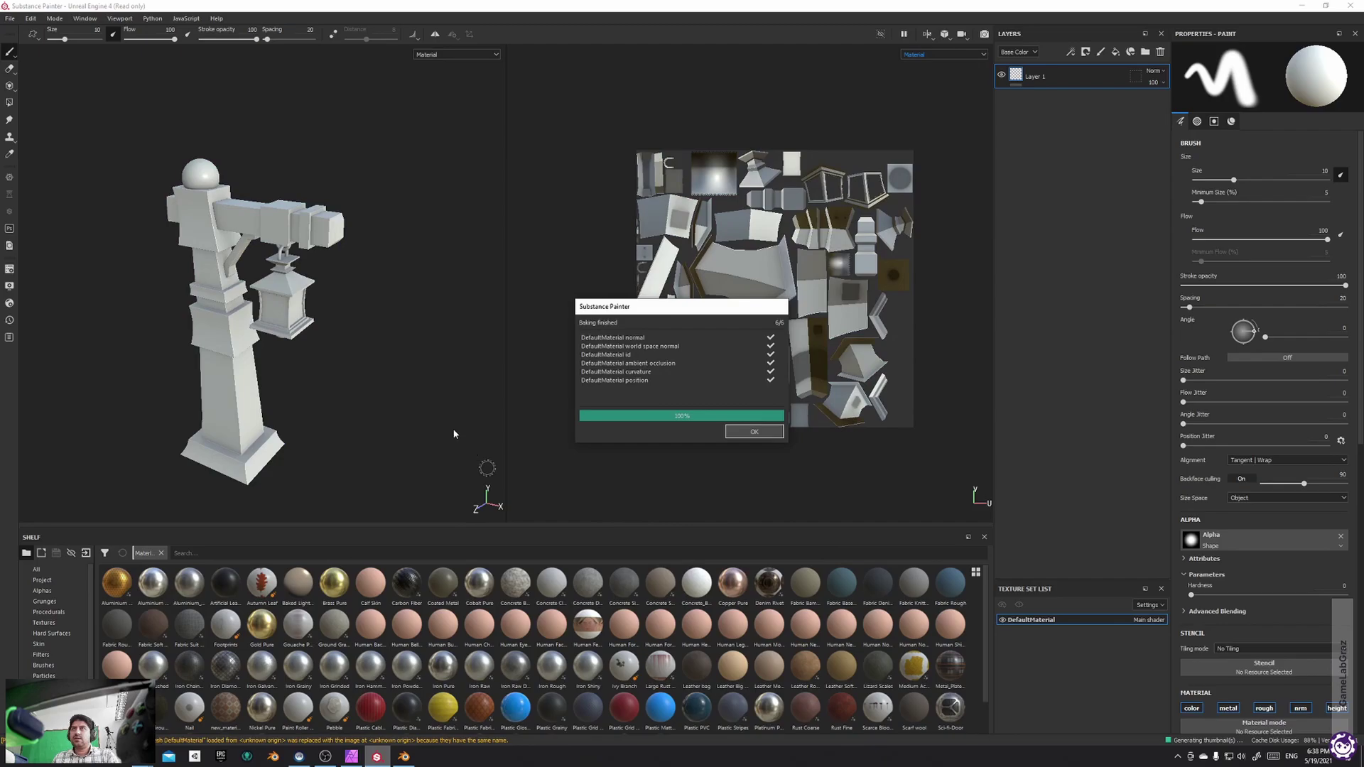
click(774, 431)
Set the mesh map baking output size to 4096 and antialiasing to Subsampling 4x4
alt+drag(320, 334, 197, 335)
alt+drag(333, 341, 441, 292)
key(ctrl+shift+b)
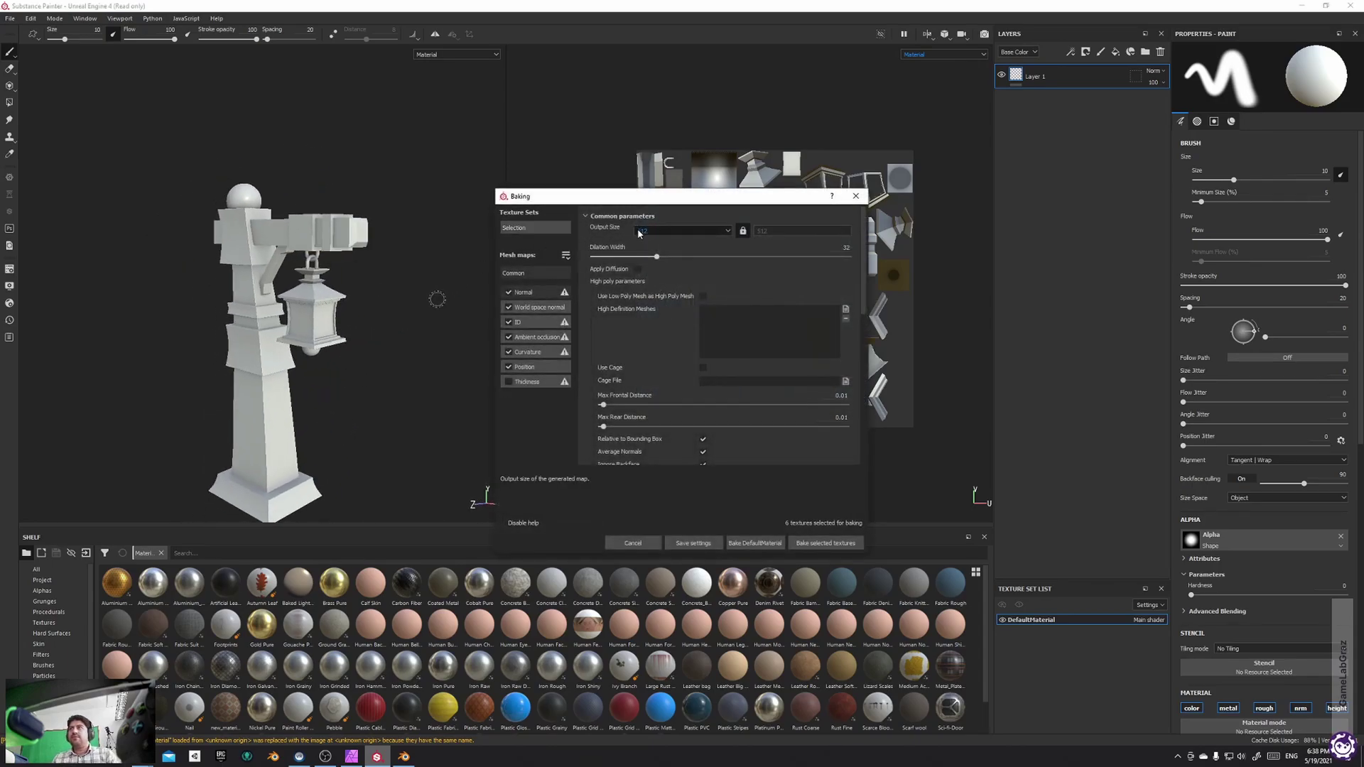
click(681, 231)
click(644, 288)
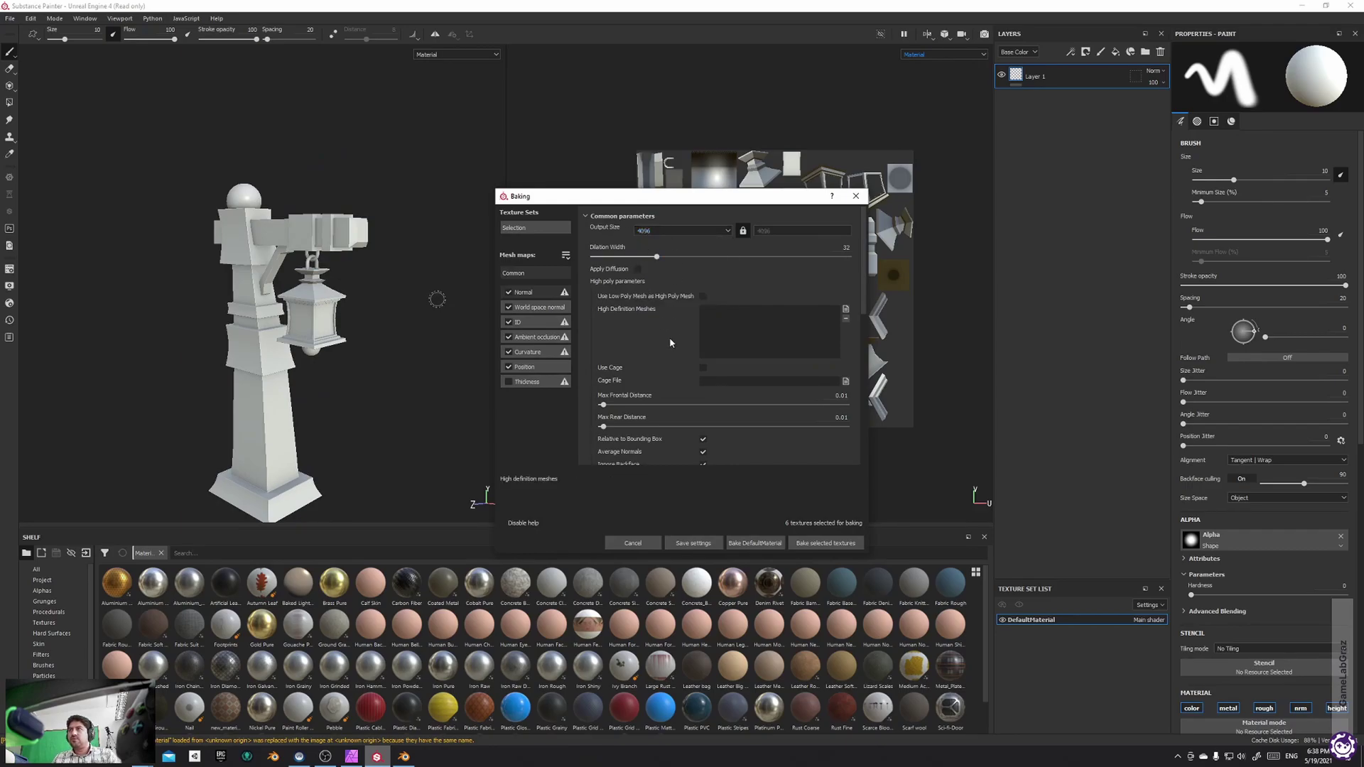
scroll(671, 335, down, 3)
click(727, 351)
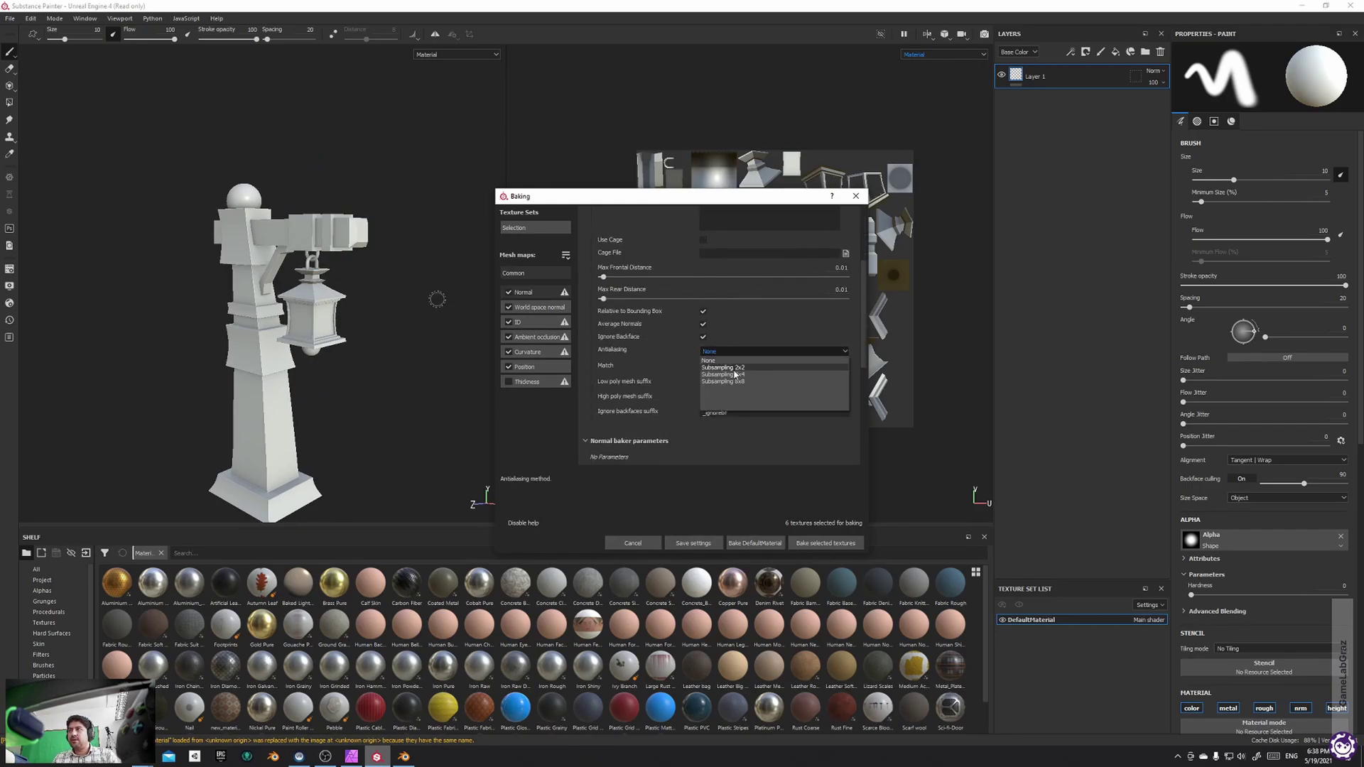
click(720, 378)
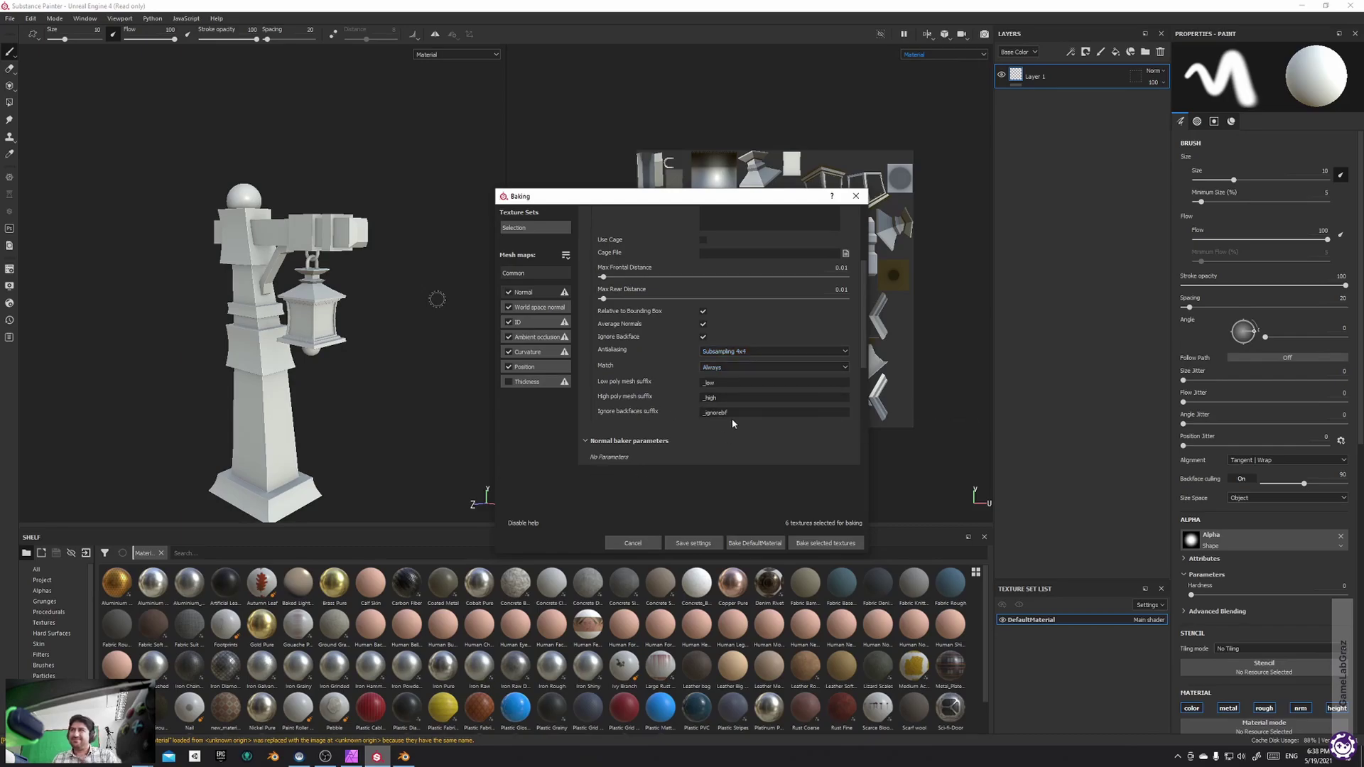
Load StylizedLantern_HP.fbx as the high definition mesh for baking
scroll(757, 376, up, 3)
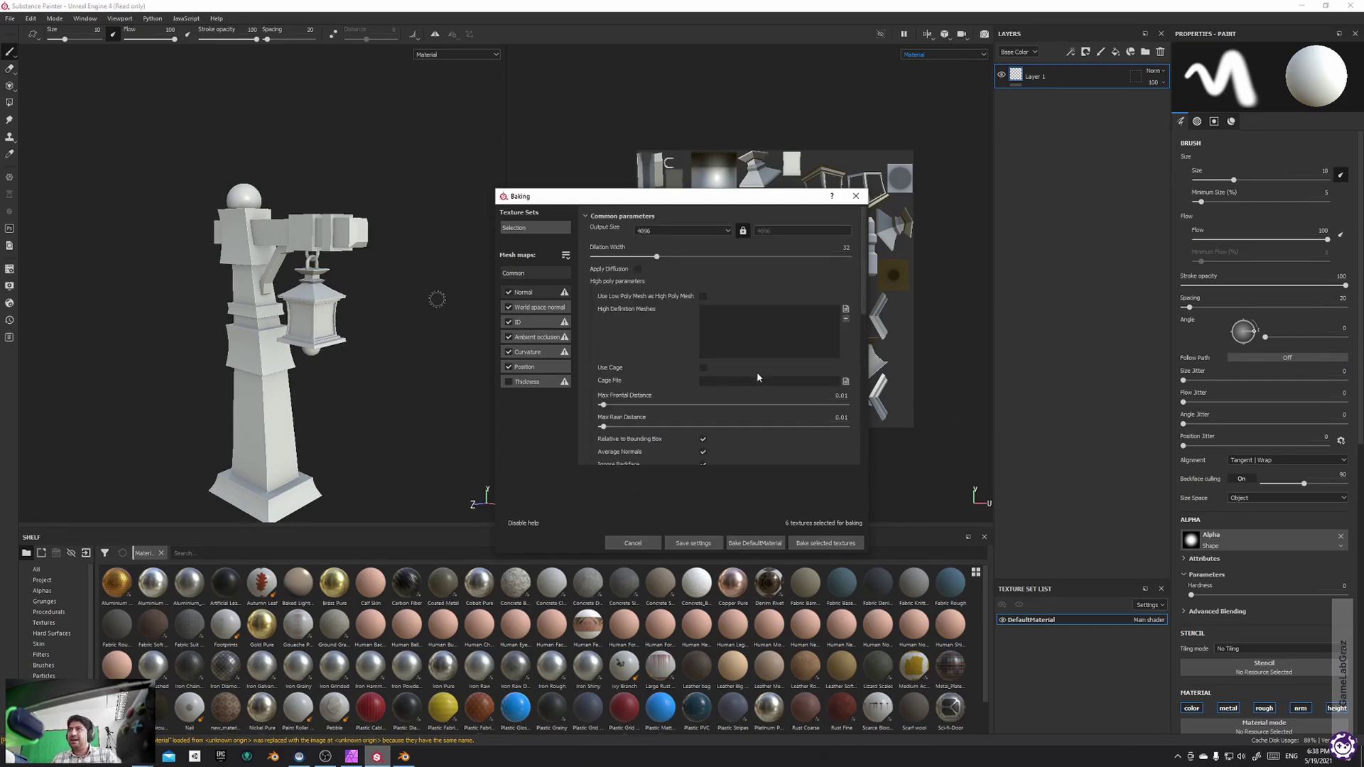
scroll(756, 372, down, 3)
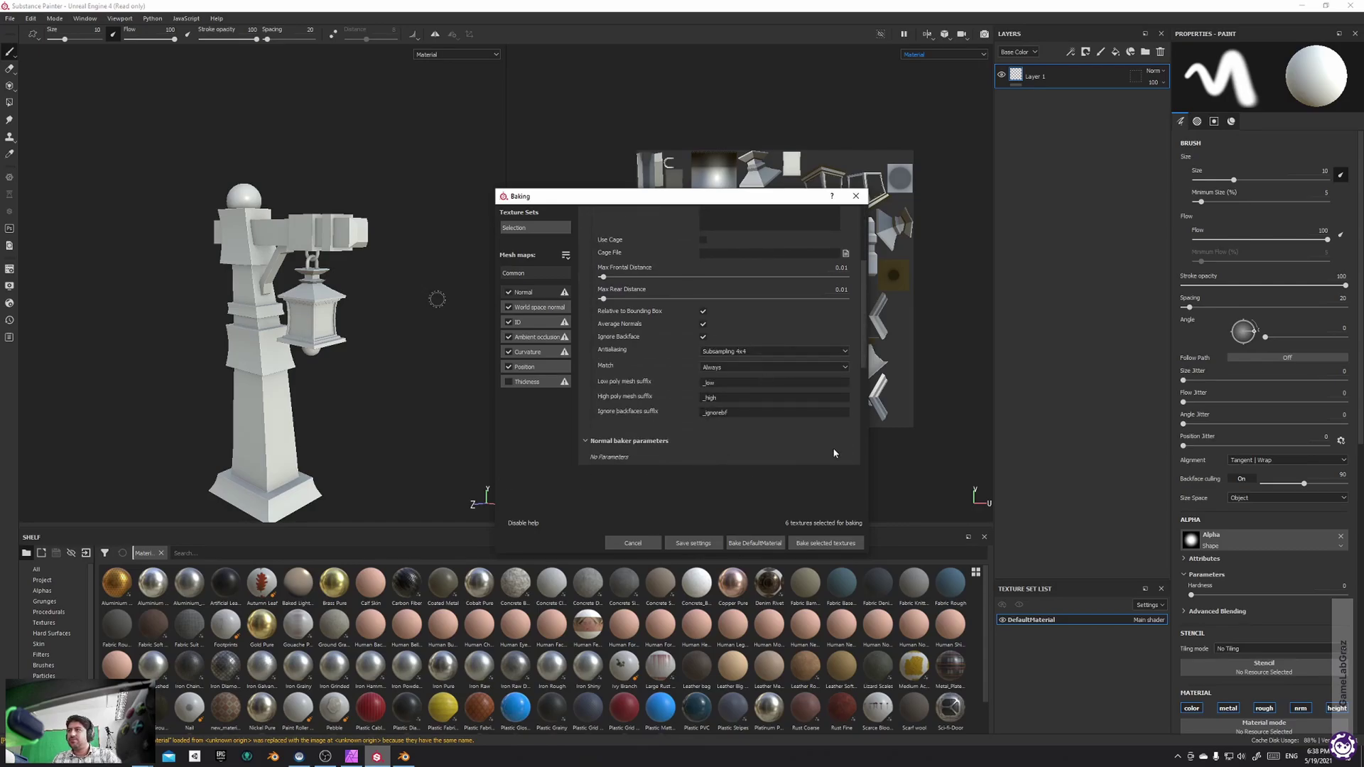
scroll(739, 347, up, 3)
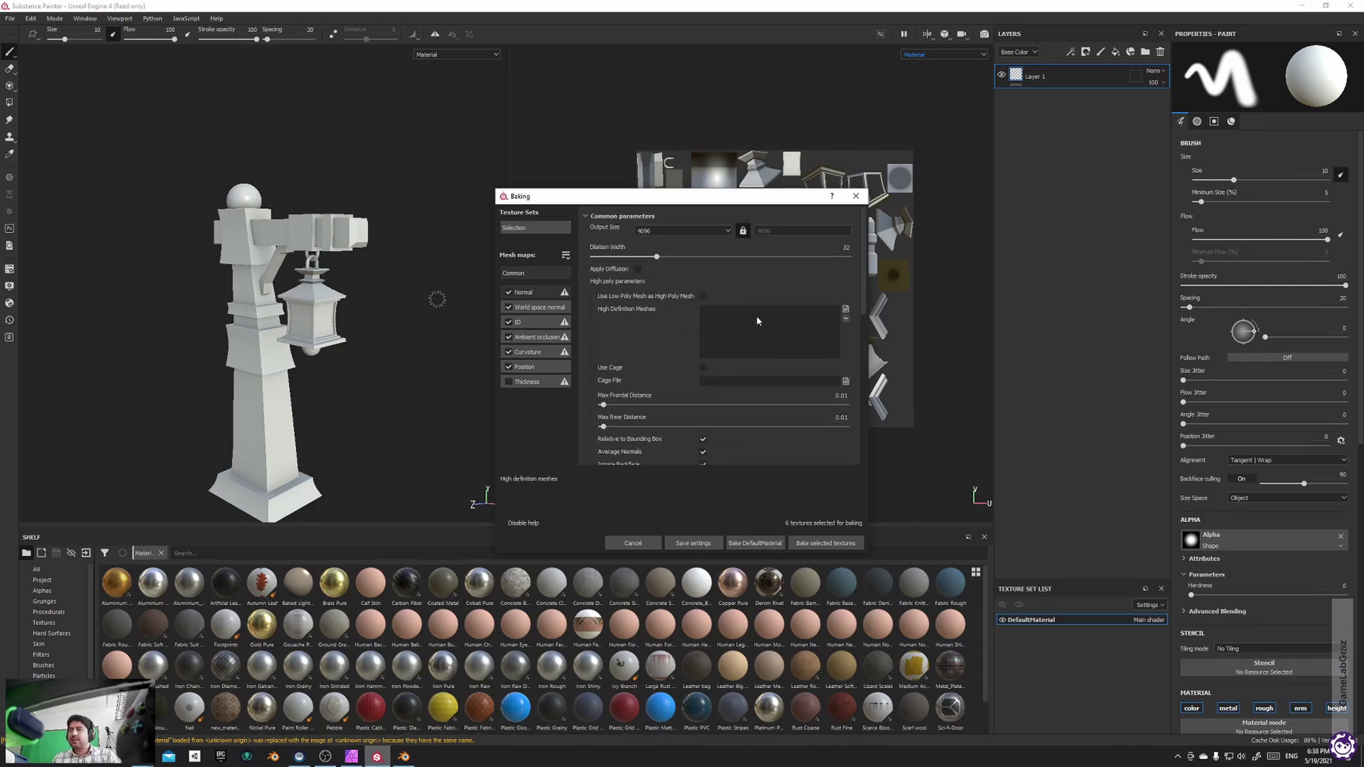
click(845, 310)
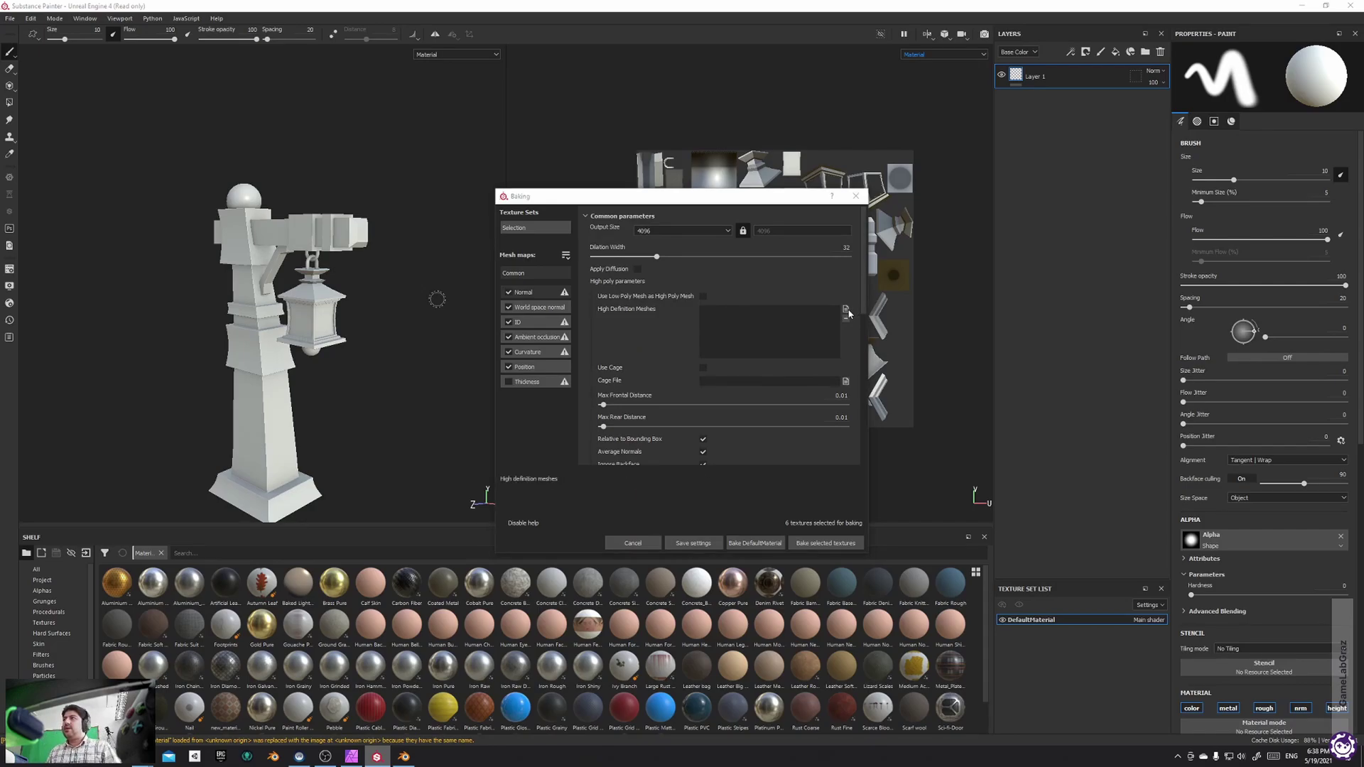
double_click(620, 291)
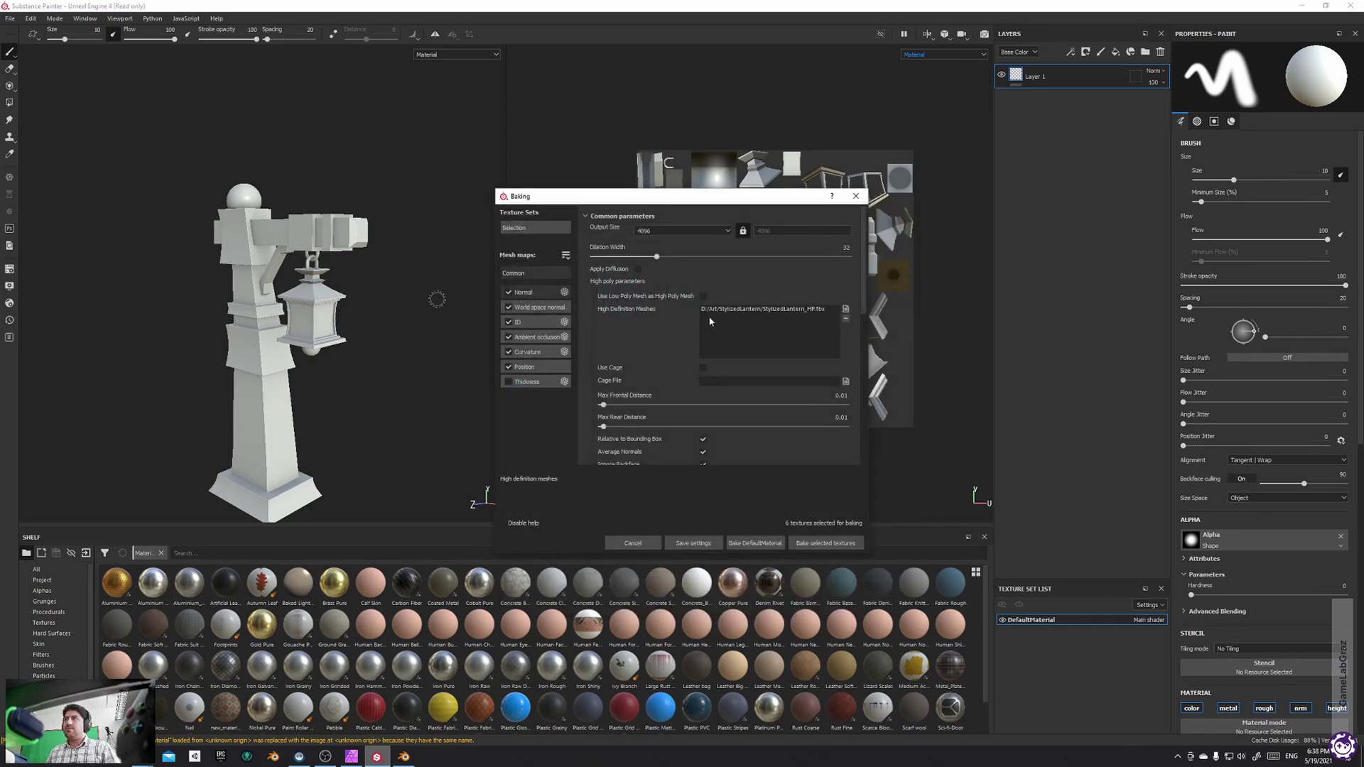
Exclude the ID map and bake the remaining selected mesh maps from the high-poly lantern
scroll(788, 330, down, 8)
scroll(764, 338, up, 3)
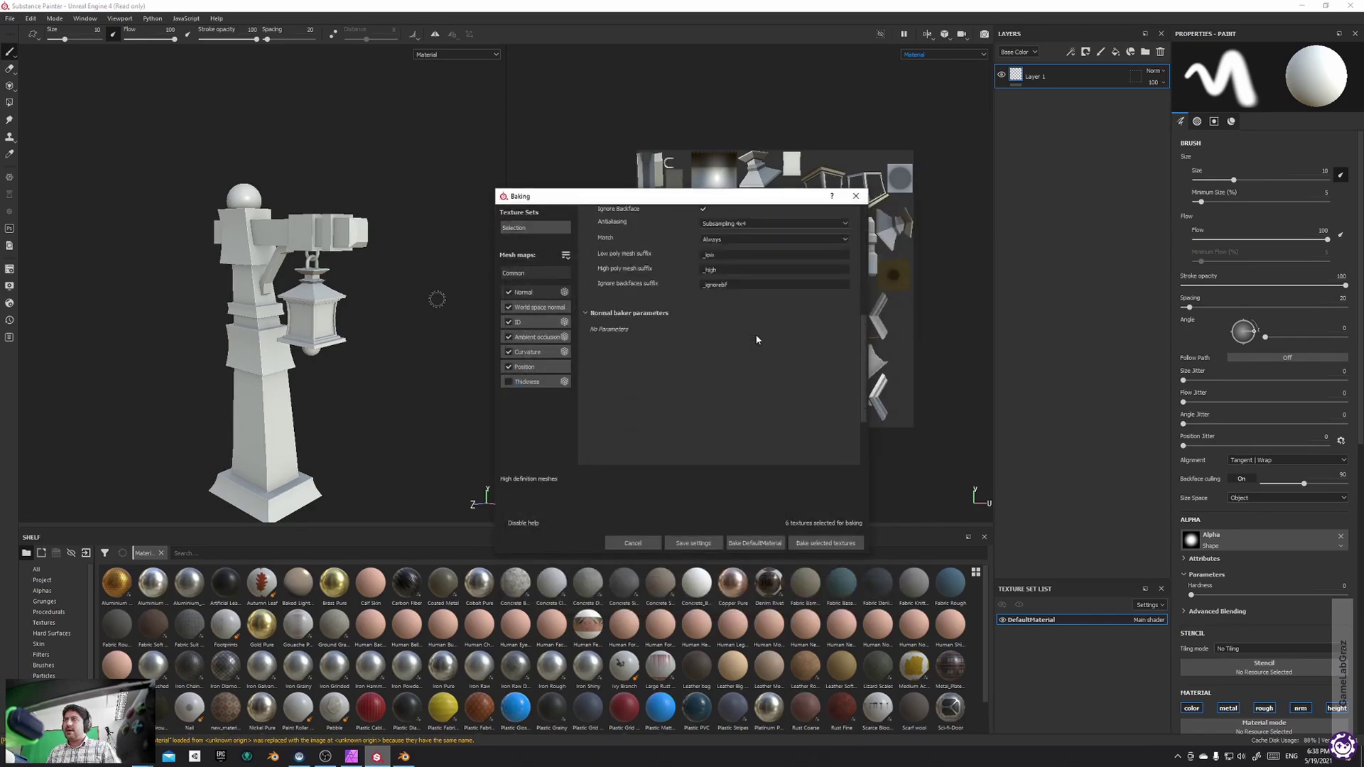
scroll(757, 339, up, 3)
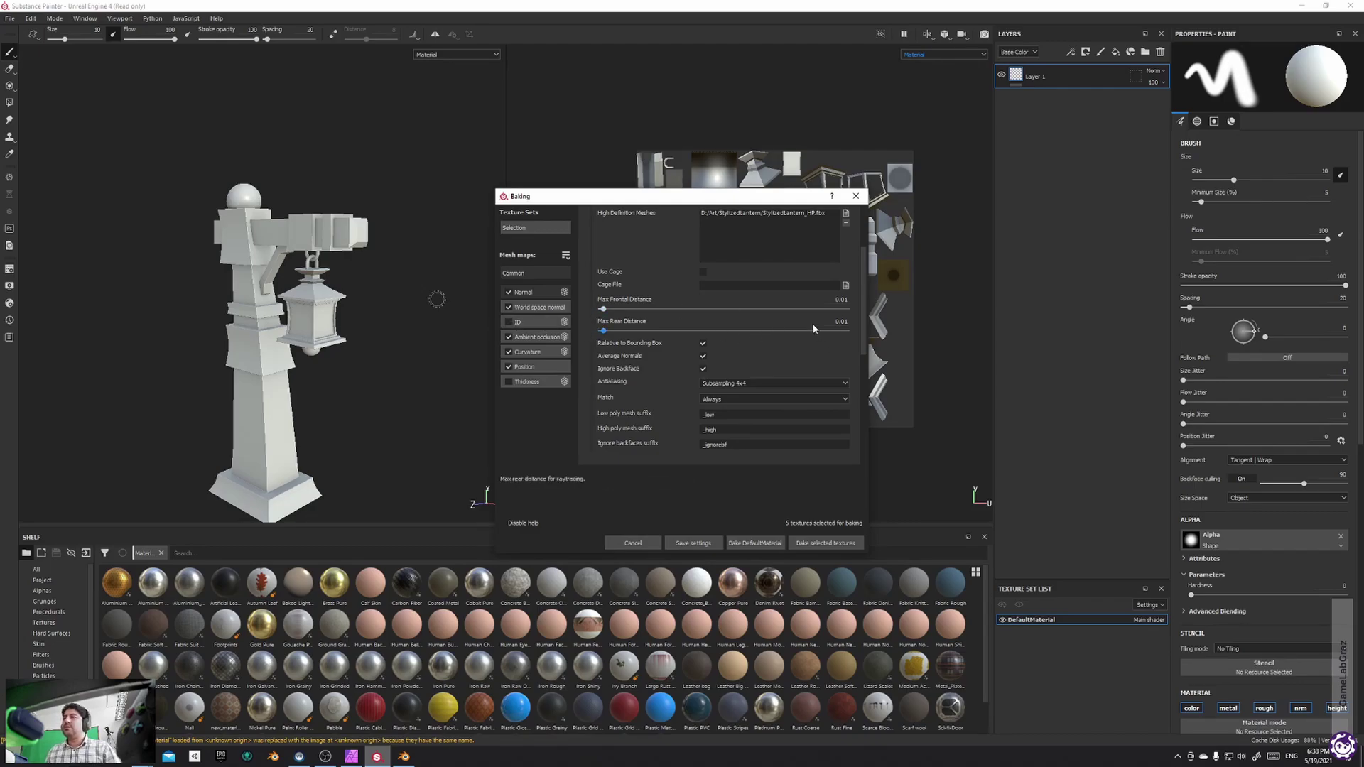
scroll(739, 319, down, 5)
click(817, 543)
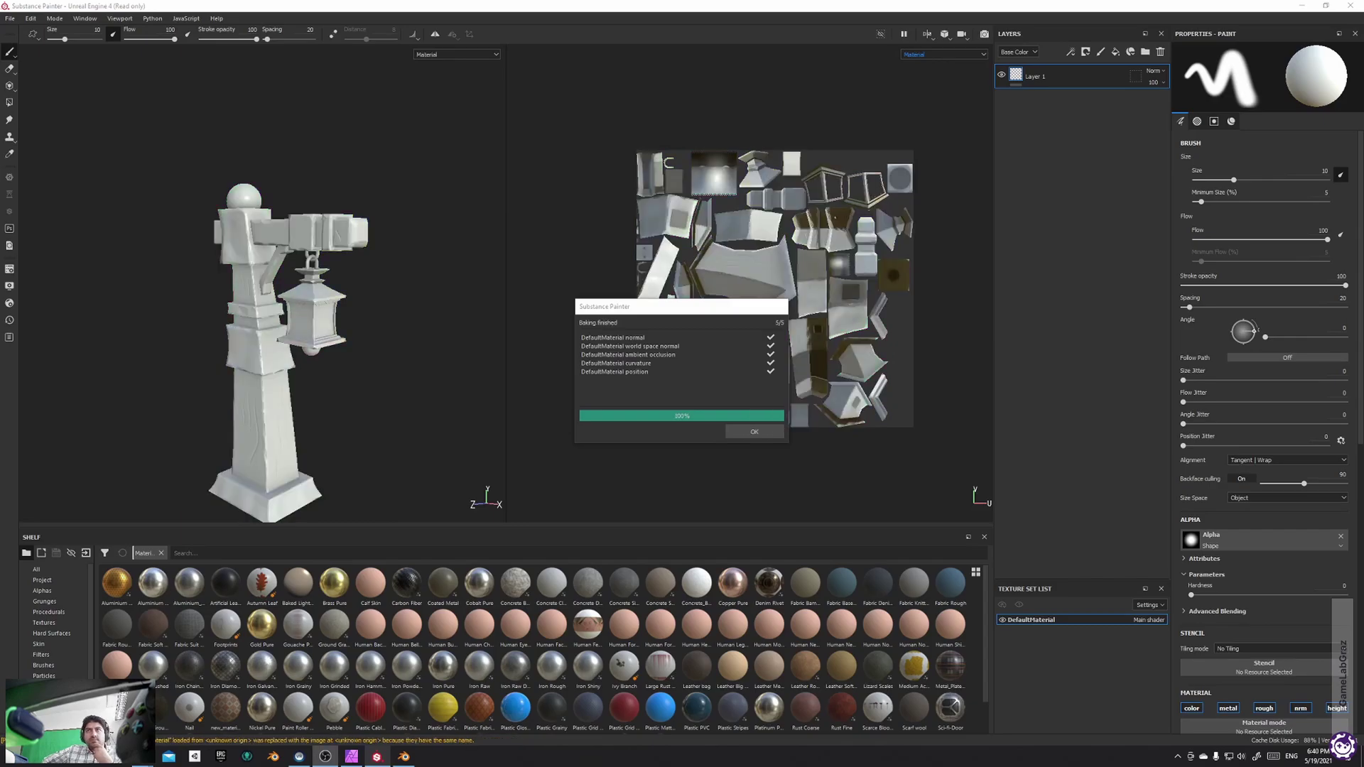
Reopen the mesh map baking settings and limit the selection to the ID map only
click(760, 432)
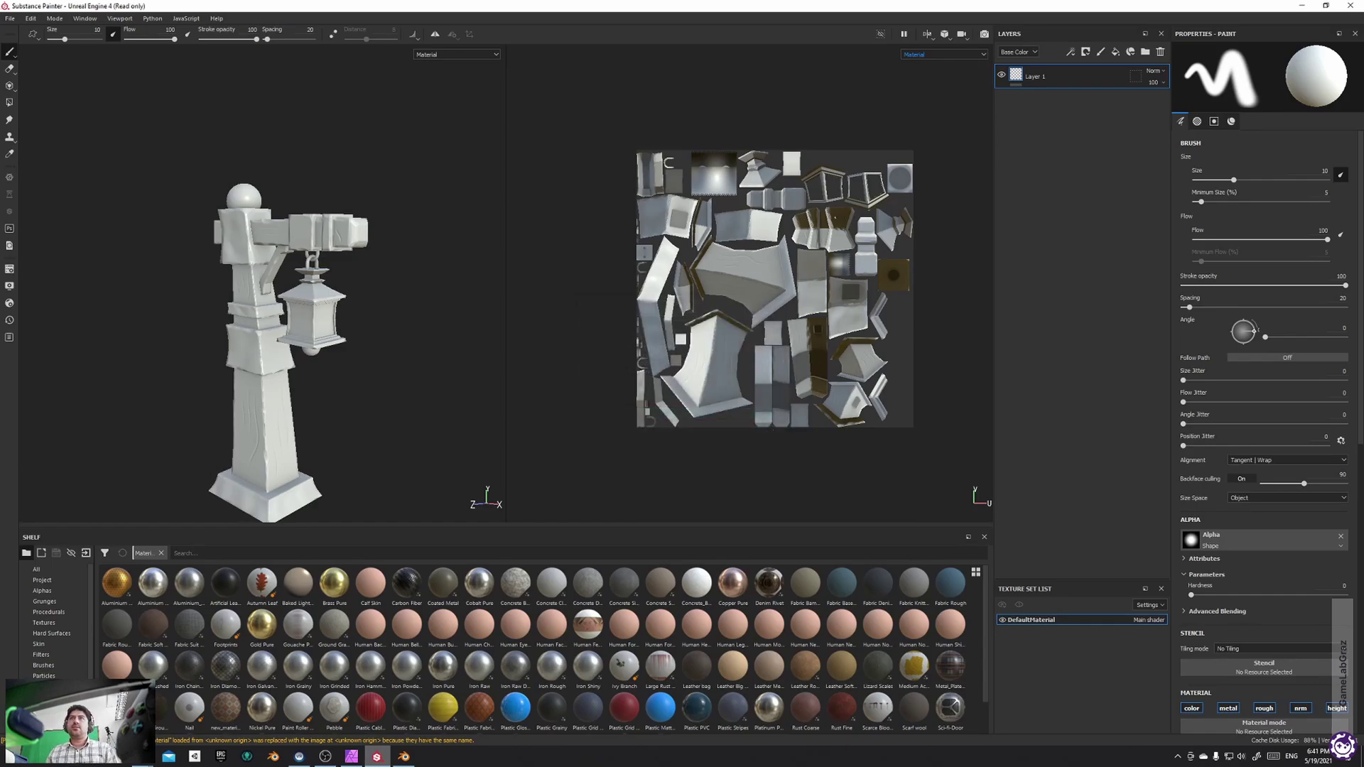
scroll(253, 202, down, 3)
mouse_move(284, 212)
alt+mouse_down()
mouse_move(452, 224)
mouse_move(459, 201)
mouse_move(335, 204)
mouse_move(265, 224)
alt+mouse_up()
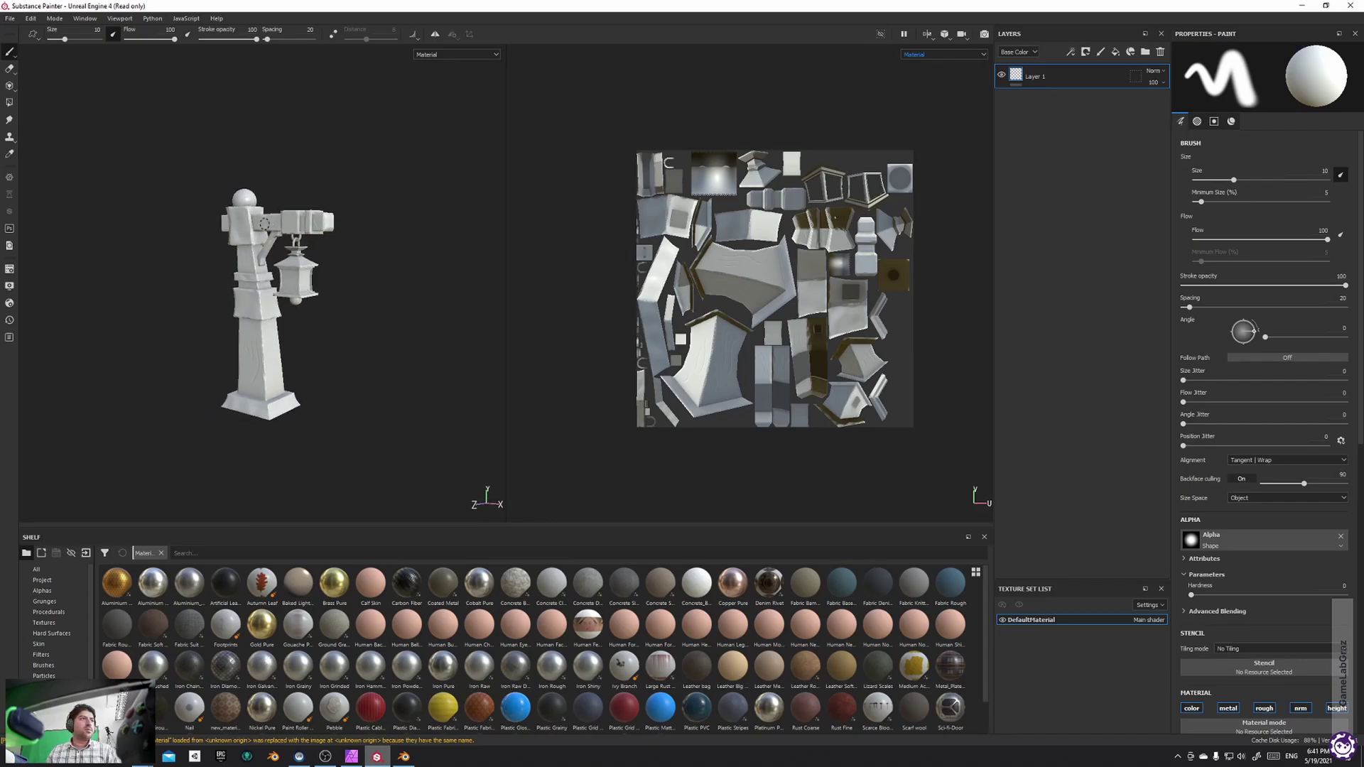
click(30, 18)
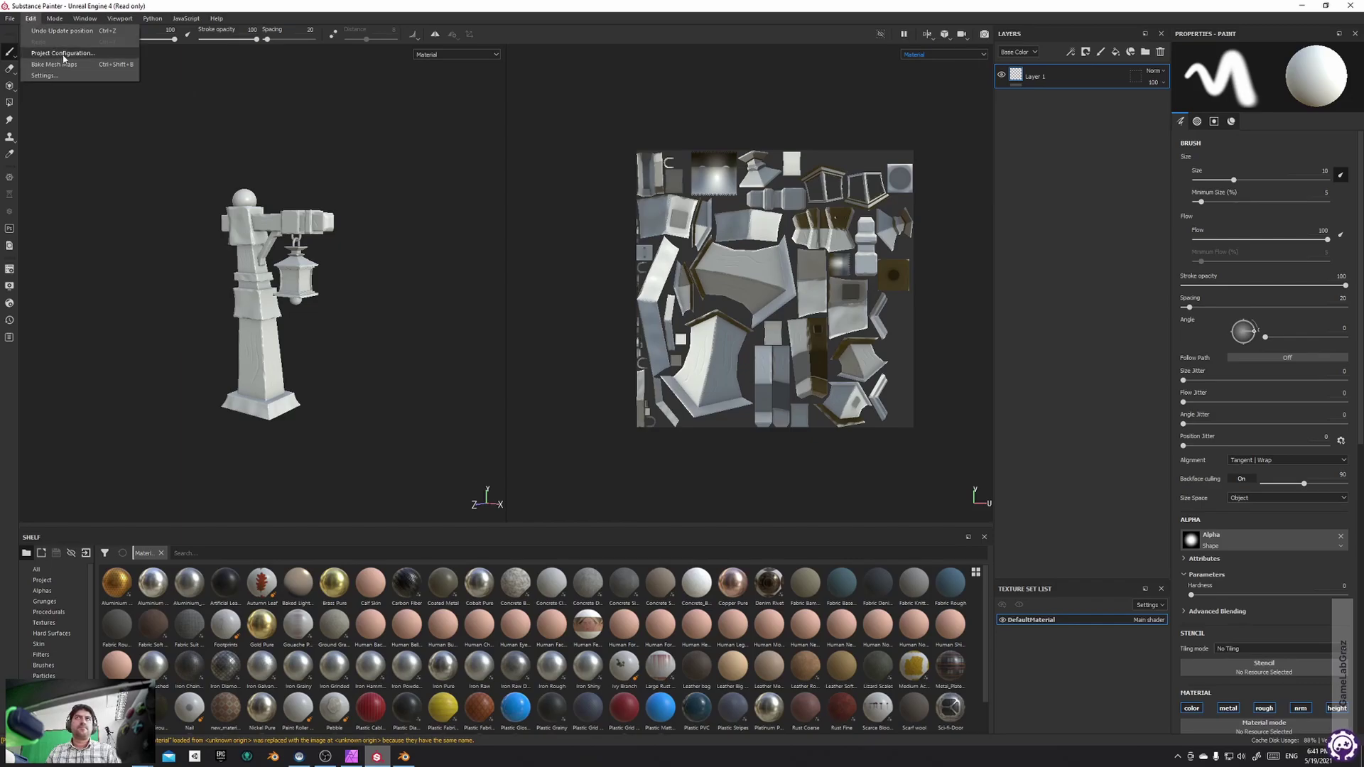
click(69, 66)
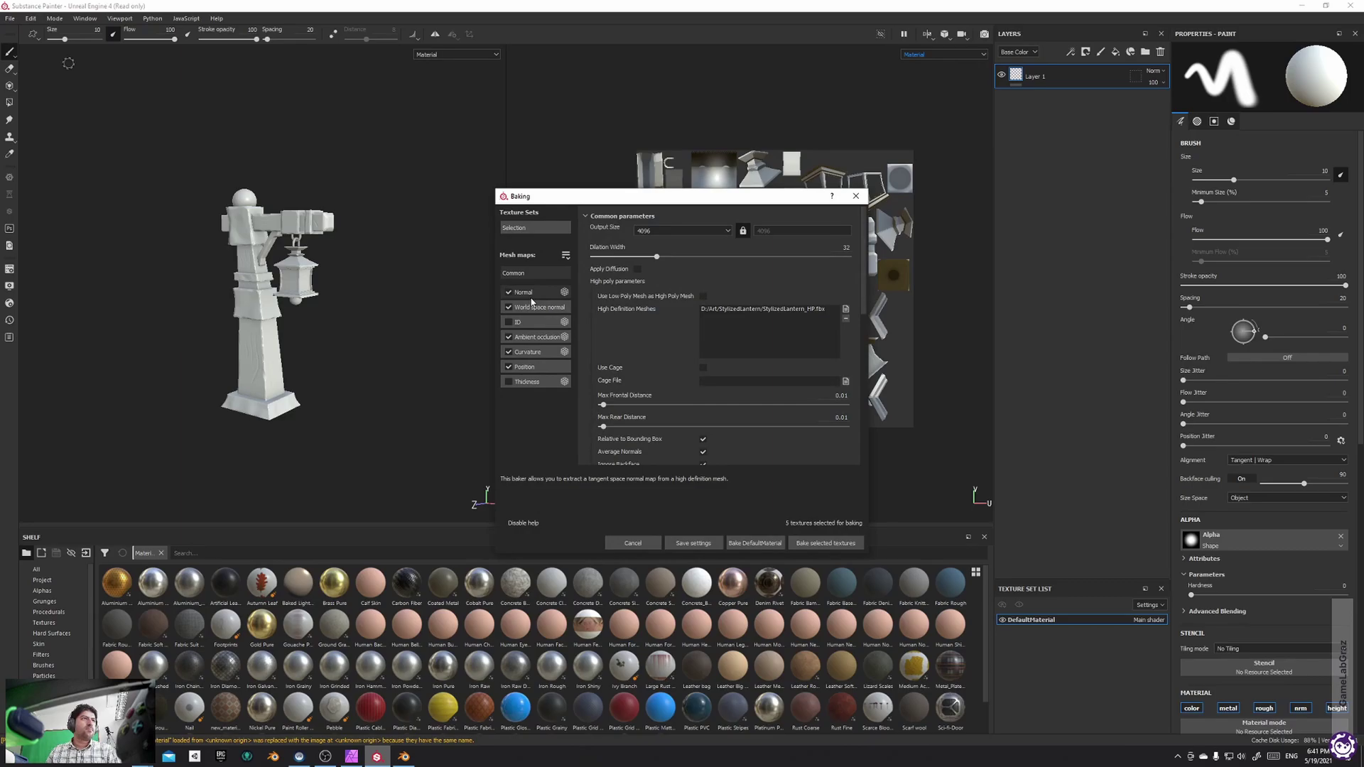
click(508, 292)
click(508, 307)
click(508, 337)
click(508, 352)
click(509, 367)
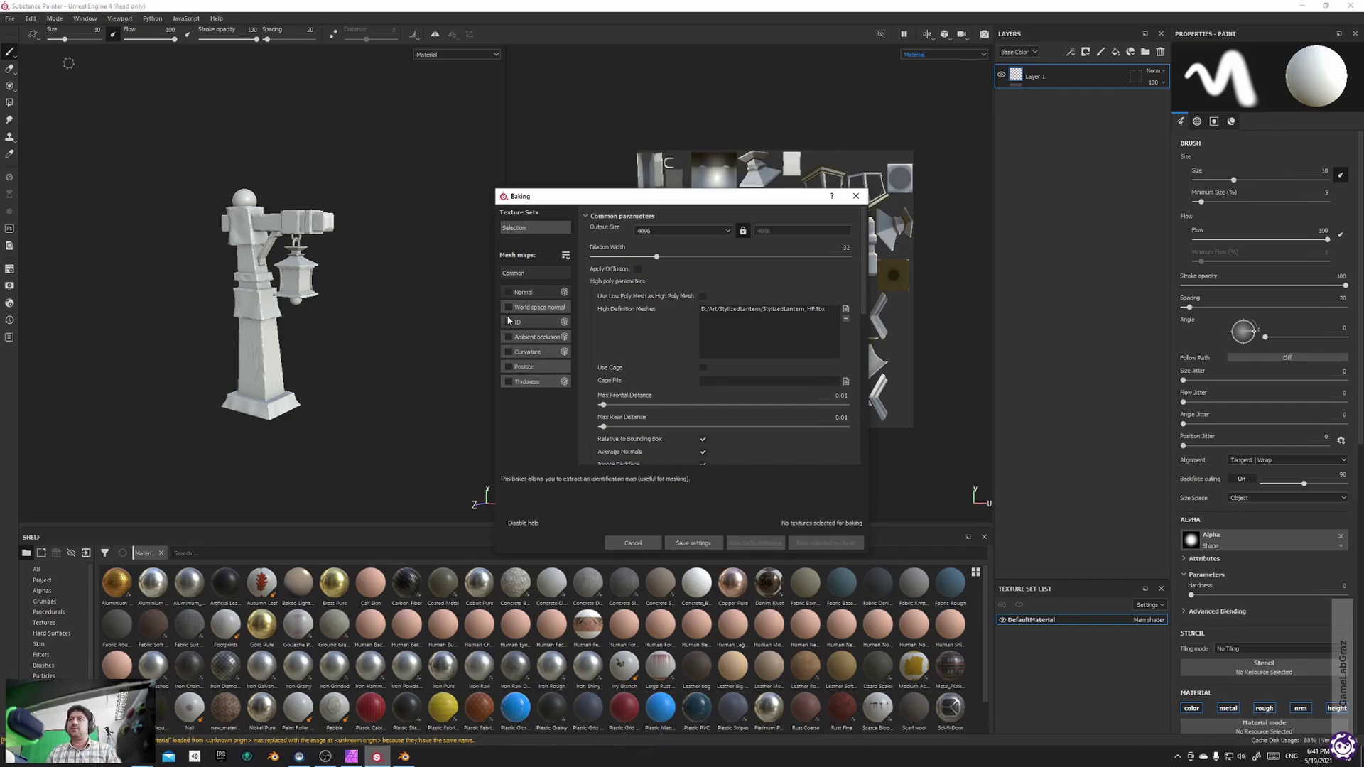
click(508, 322)
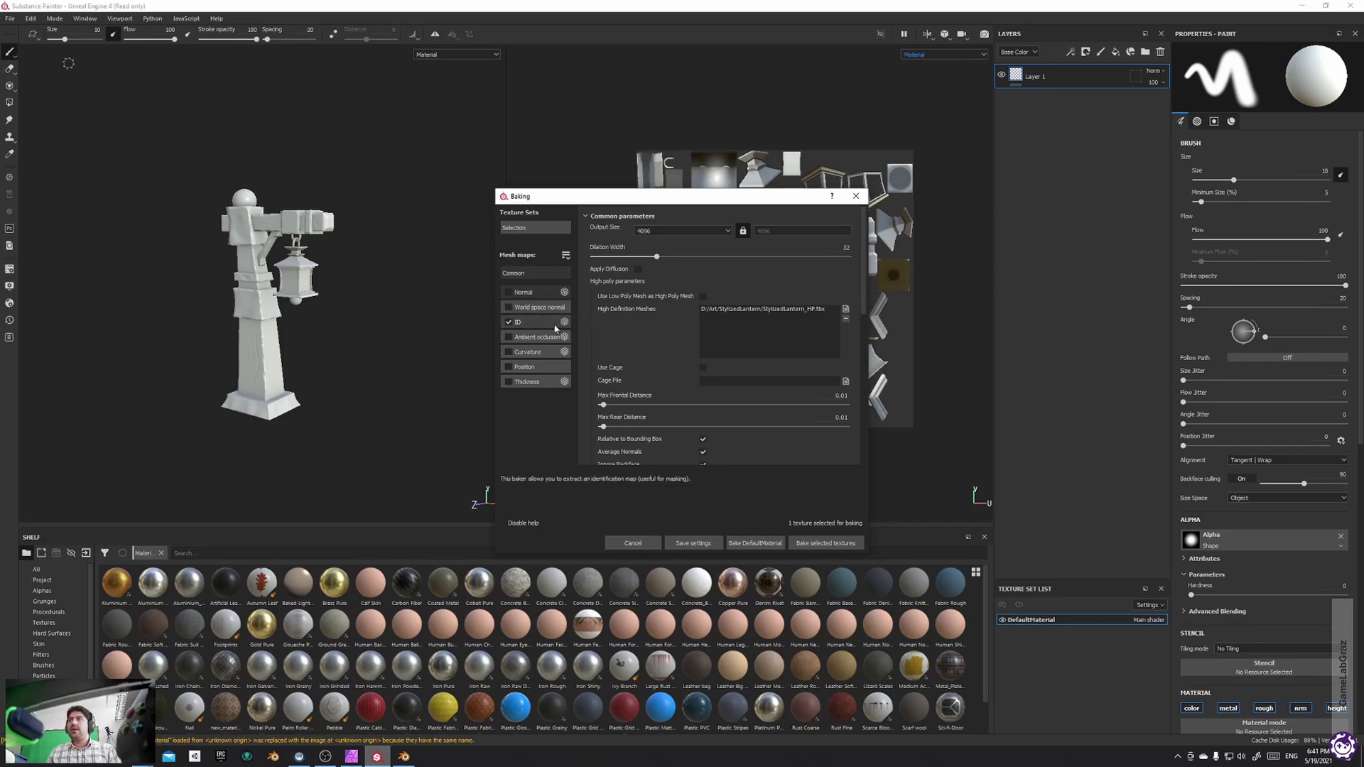
Enable Use Low Poly Mesh as High Poly Mesh for baking and bake the ID map
click(529, 325)
scroll(600, 307, up, 5)
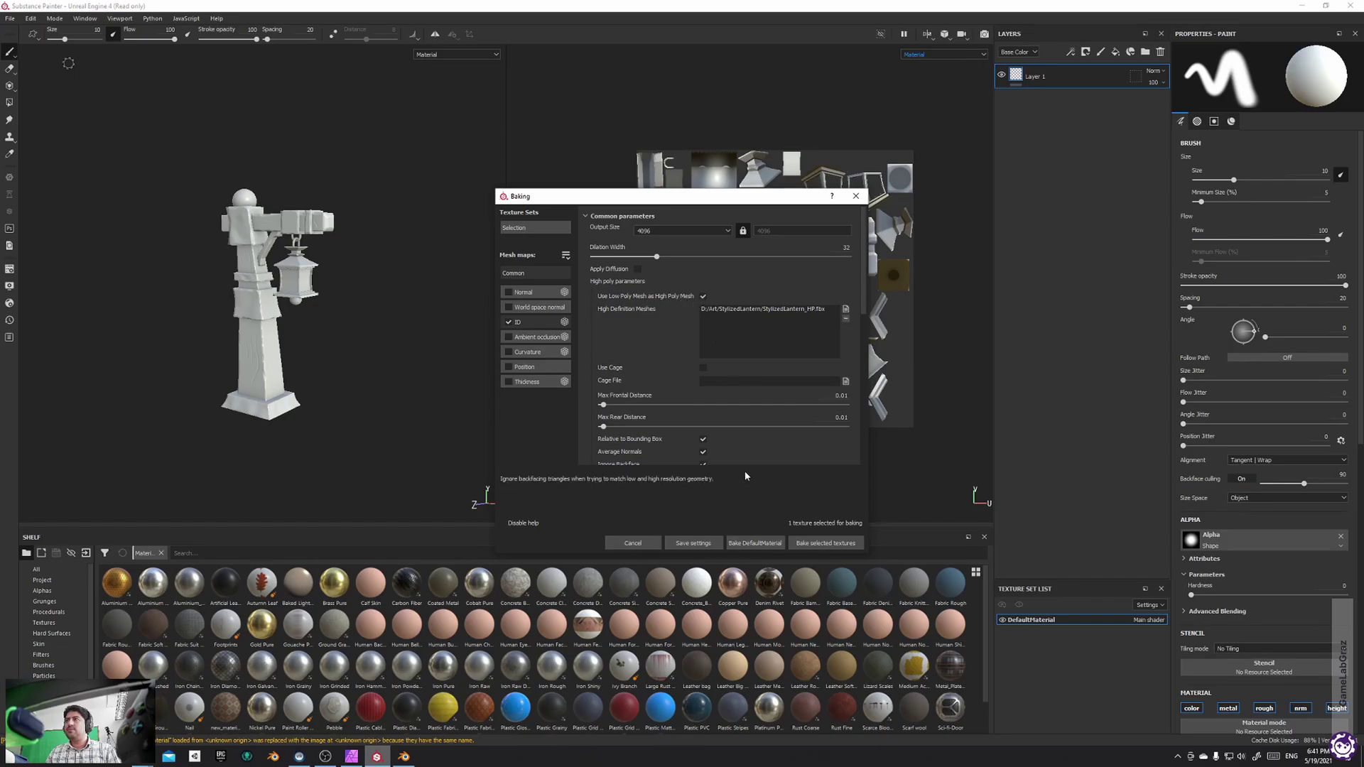
click(806, 544)
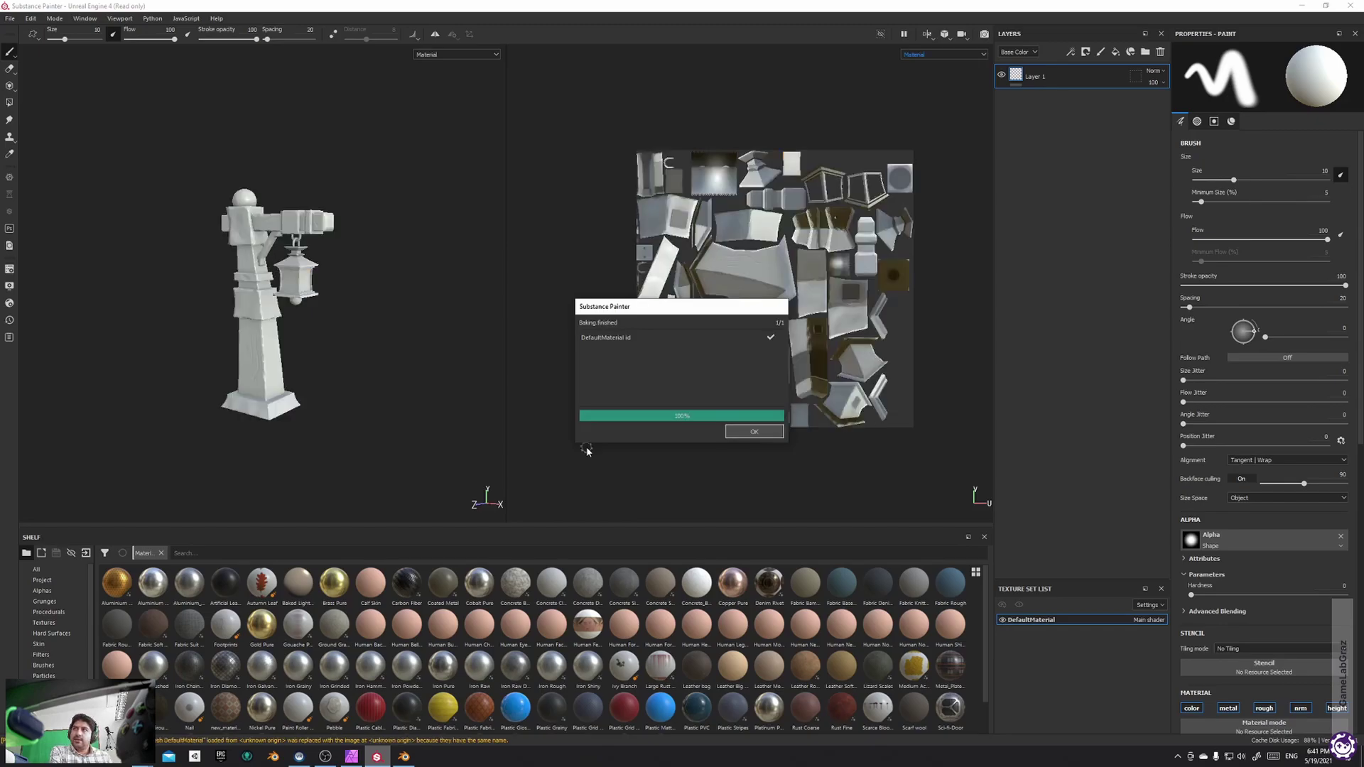
click(730, 433)
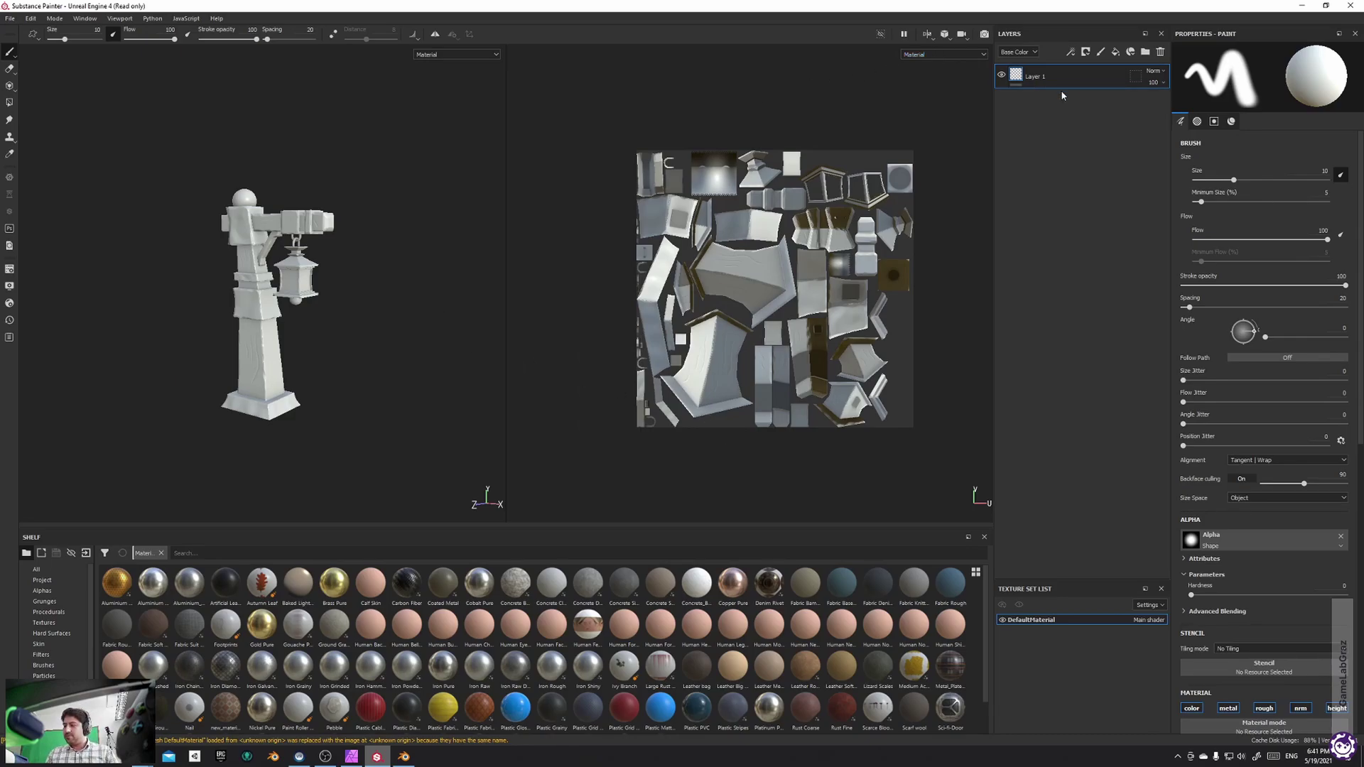
Delete Layer 1 and switch to a 3D-only view framed on the lantern post
key(Delete)
alt+drag(387, 269, 382, 282)
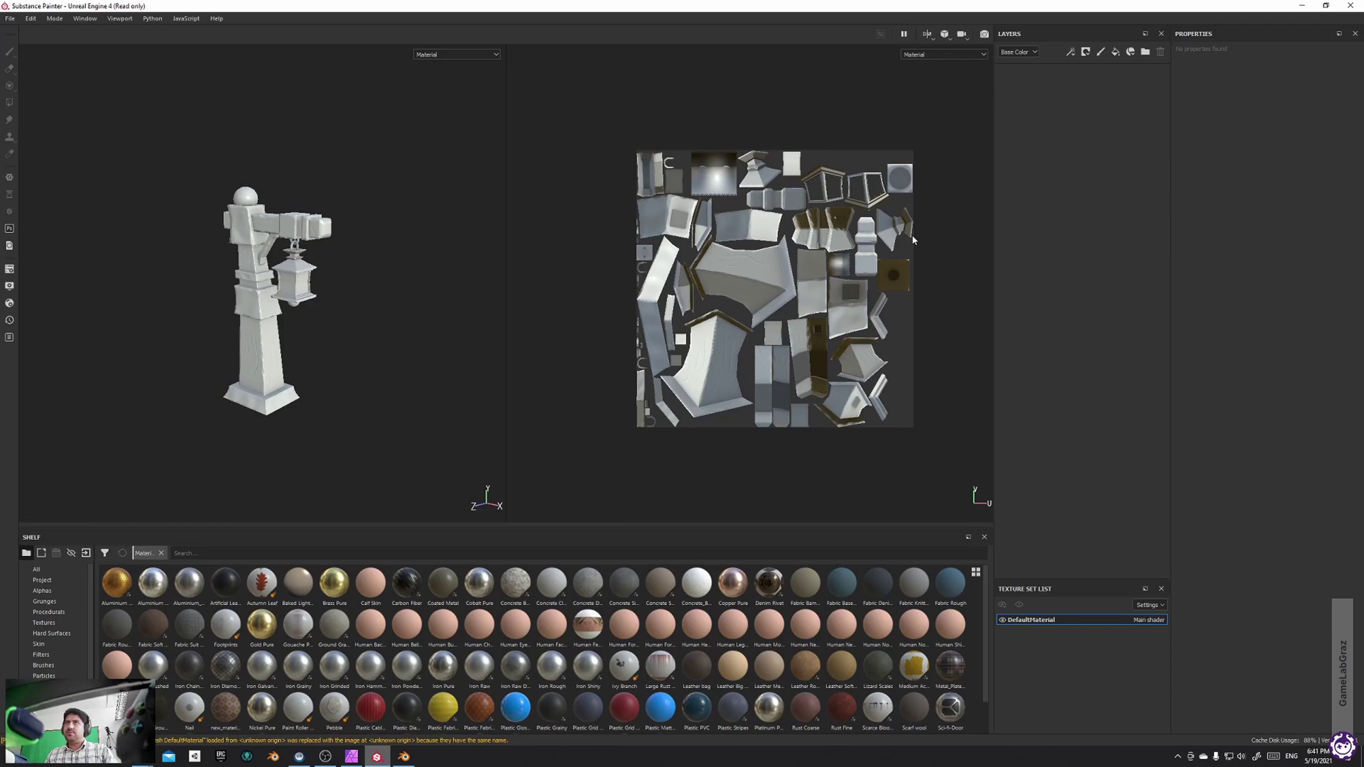
click(928, 35)
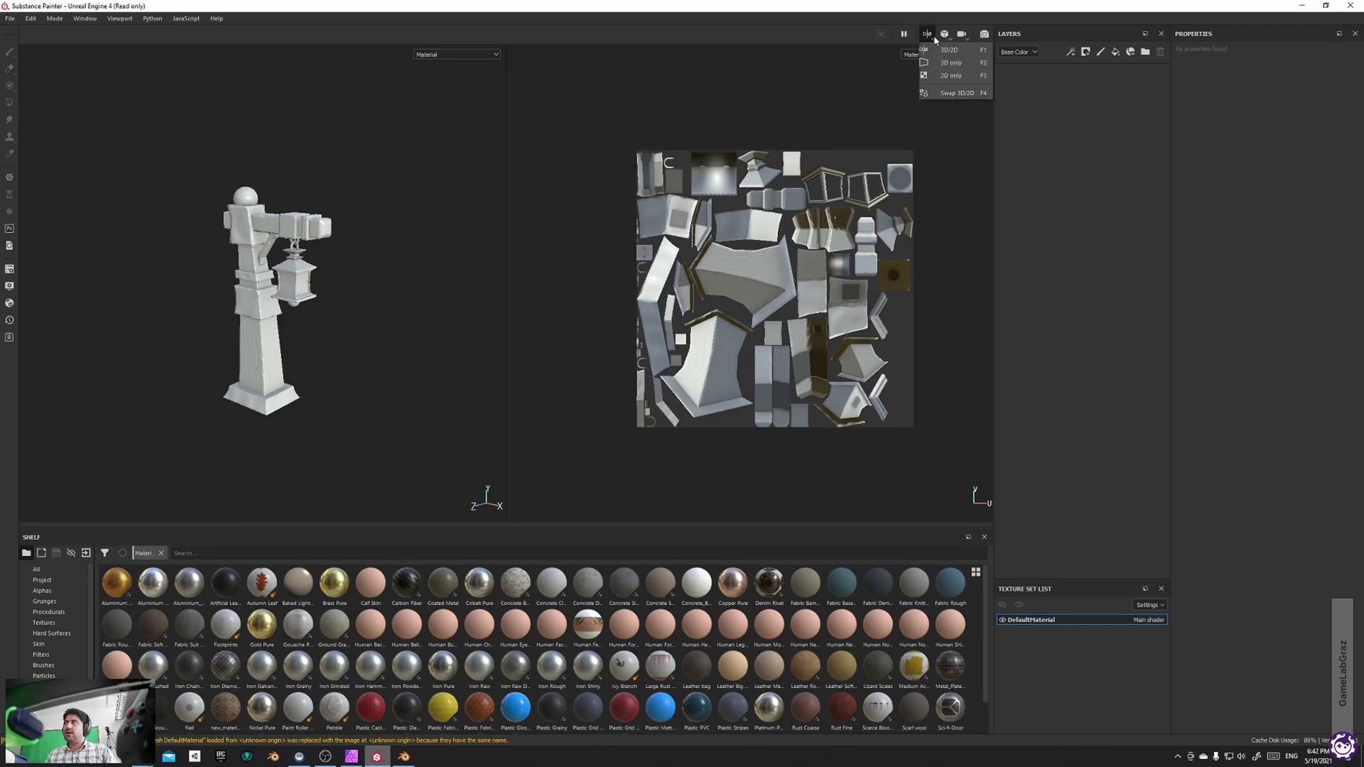
click(426, 183)
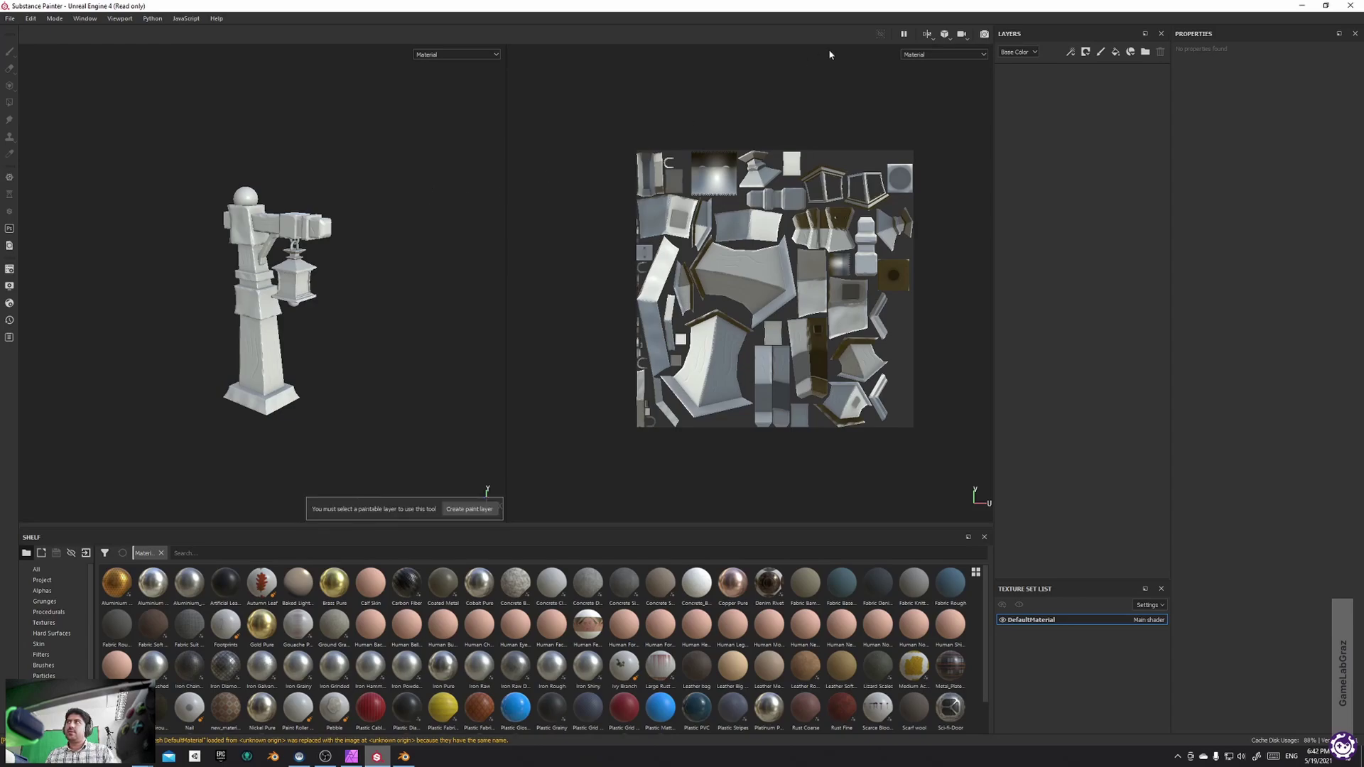
click(928, 35)
click(511, 207)
key(F2)
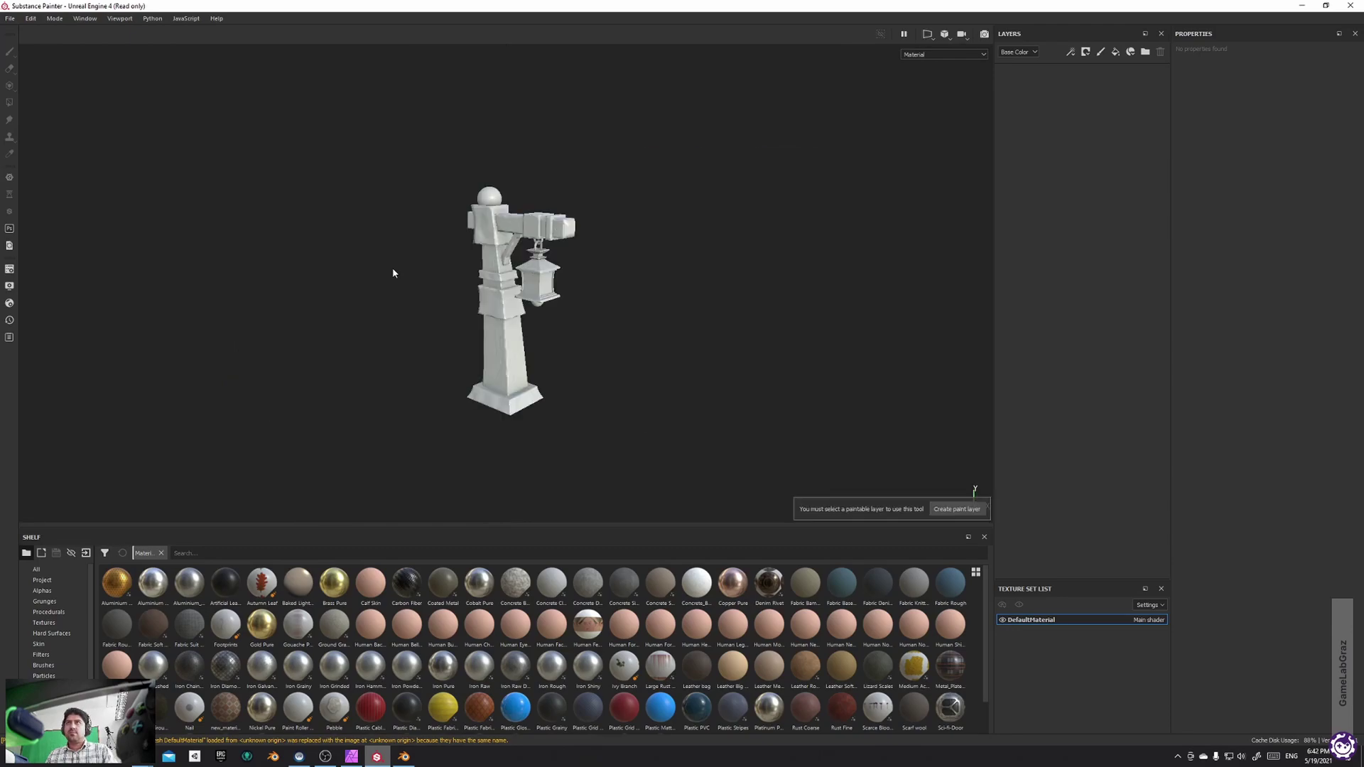
key(f)
alt+drag(542, 277, 564, 221)
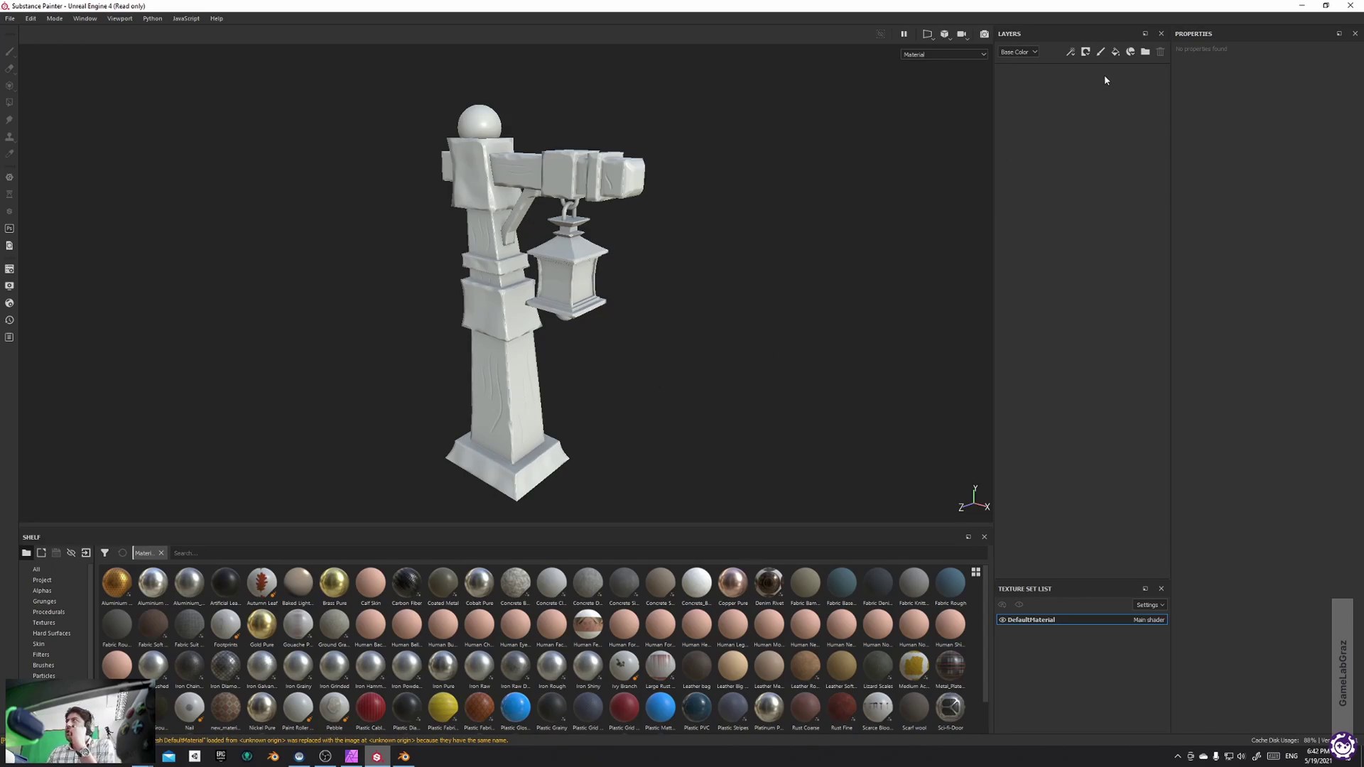
Add a folder to the layer stack and name it Wood
click(1145, 52)
double_click(1053, 76)
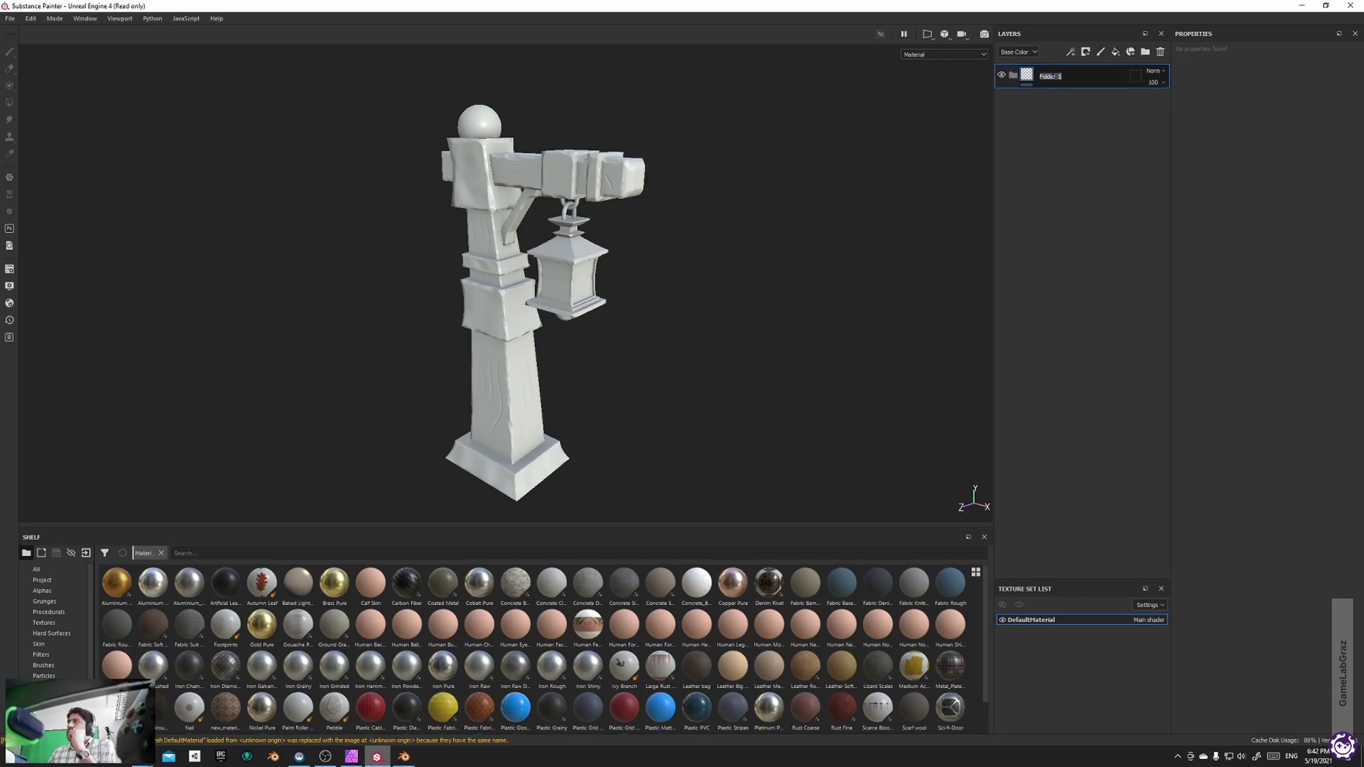
text(Wood)
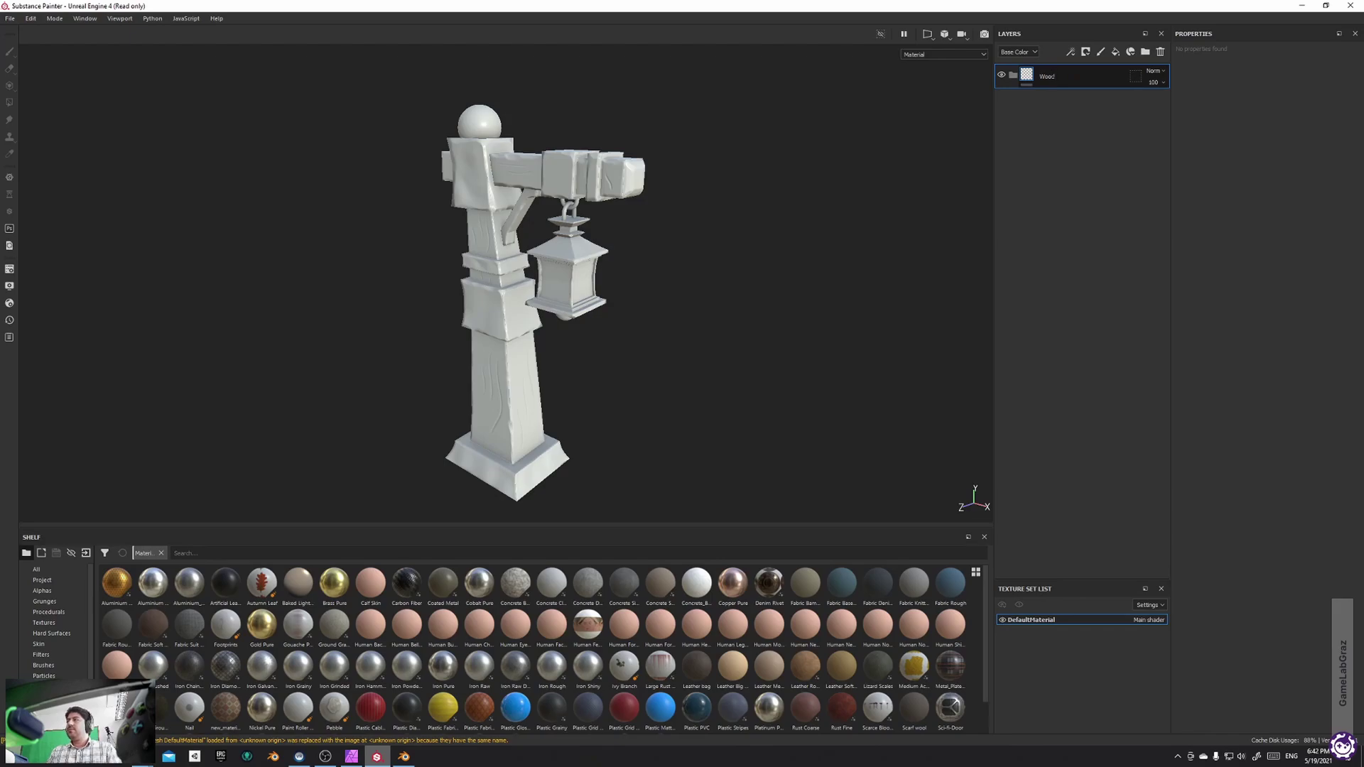
key(Return)
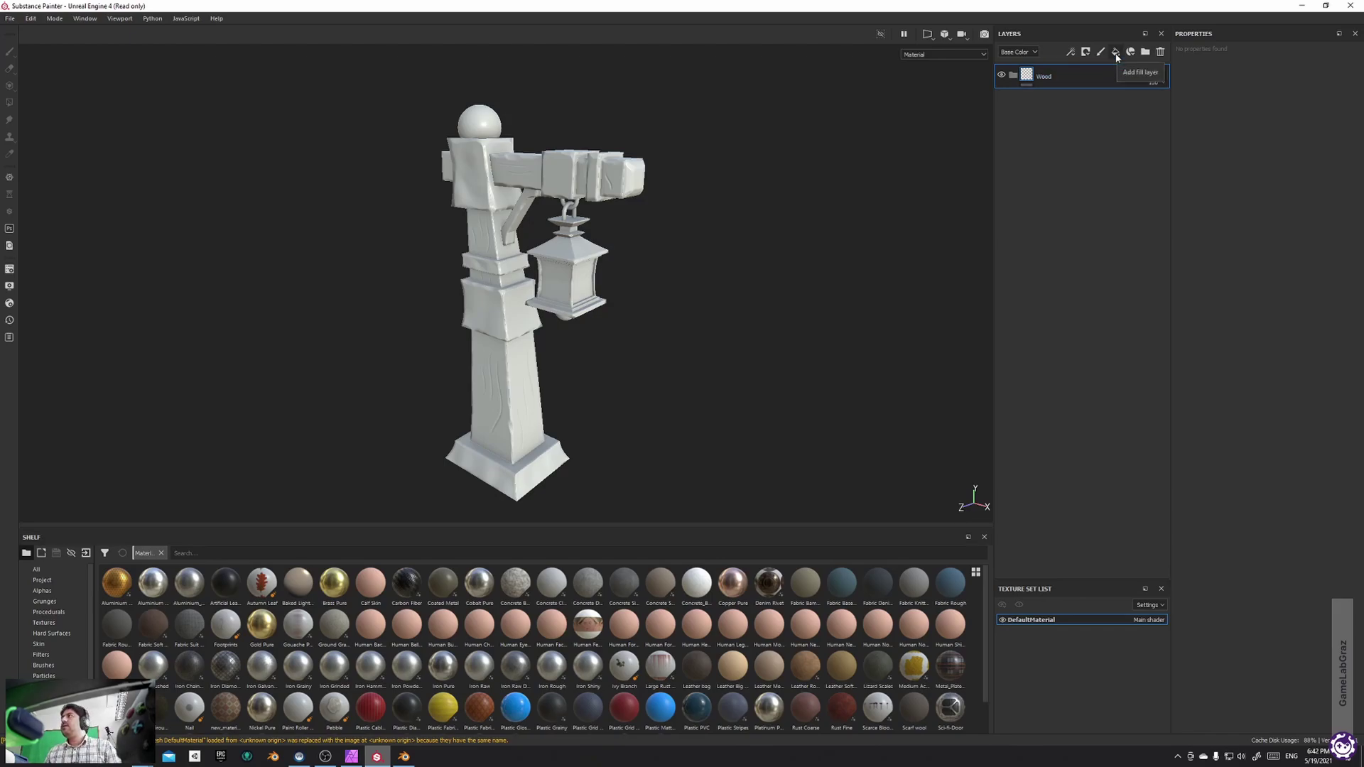
Add a fill layer inside the Wood folder and name it Main Color
click(1115, 53)
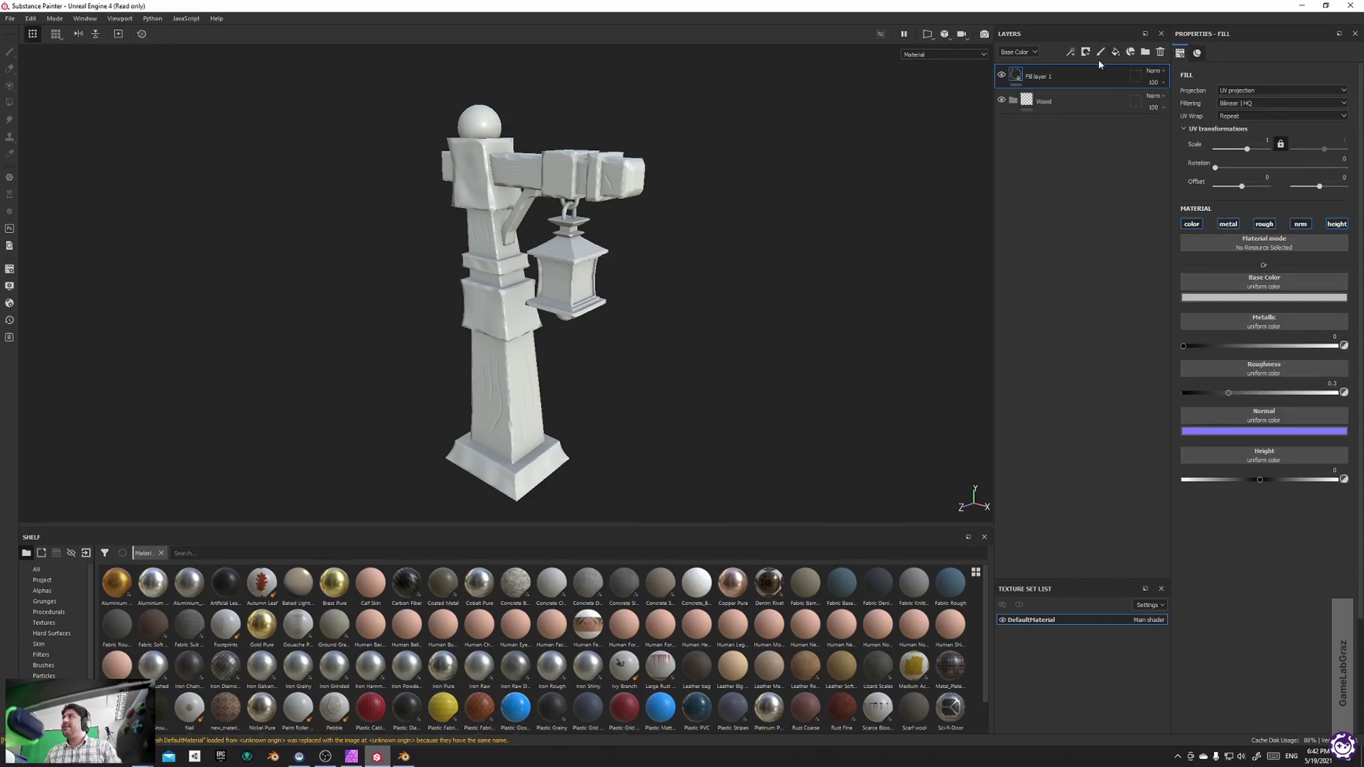
drag(1072, 95, 1067, 99)
double_click(1053, 101)
text(M)
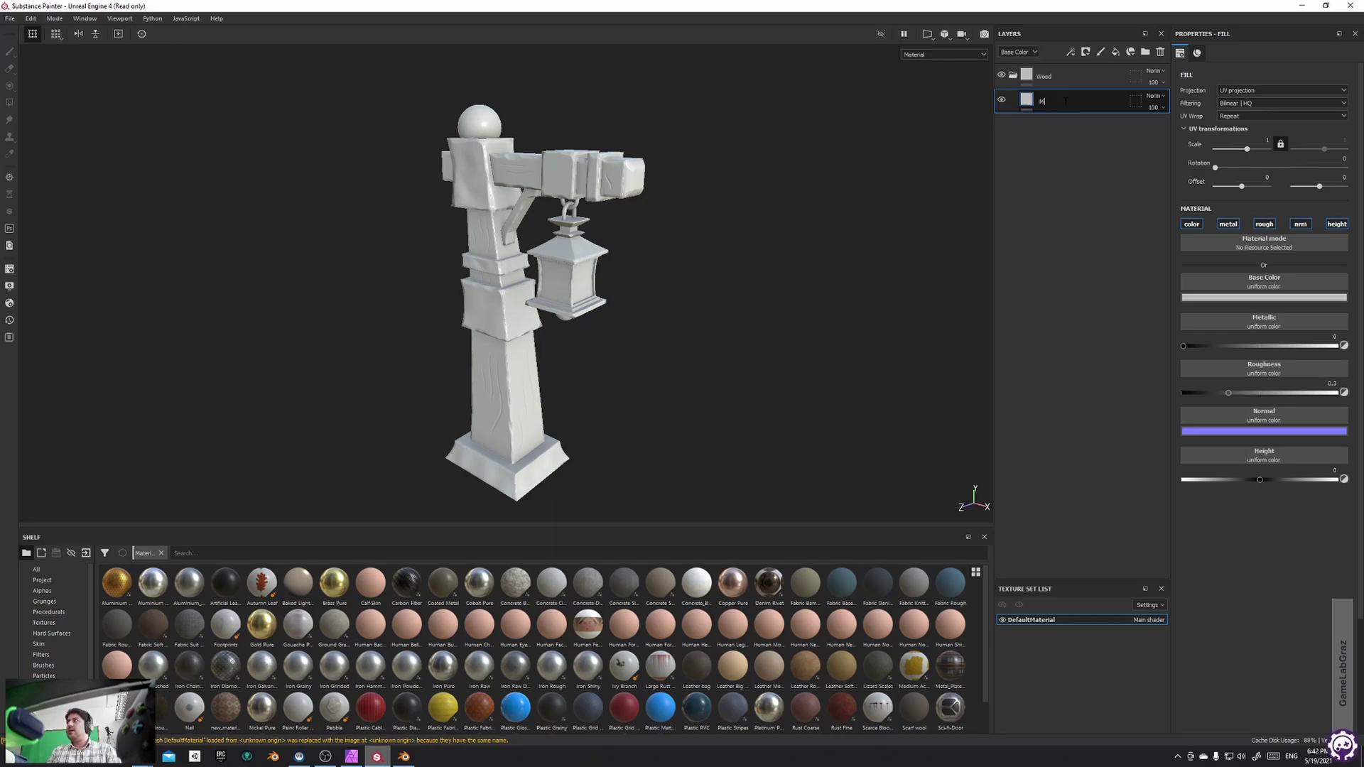
text(ain Color)
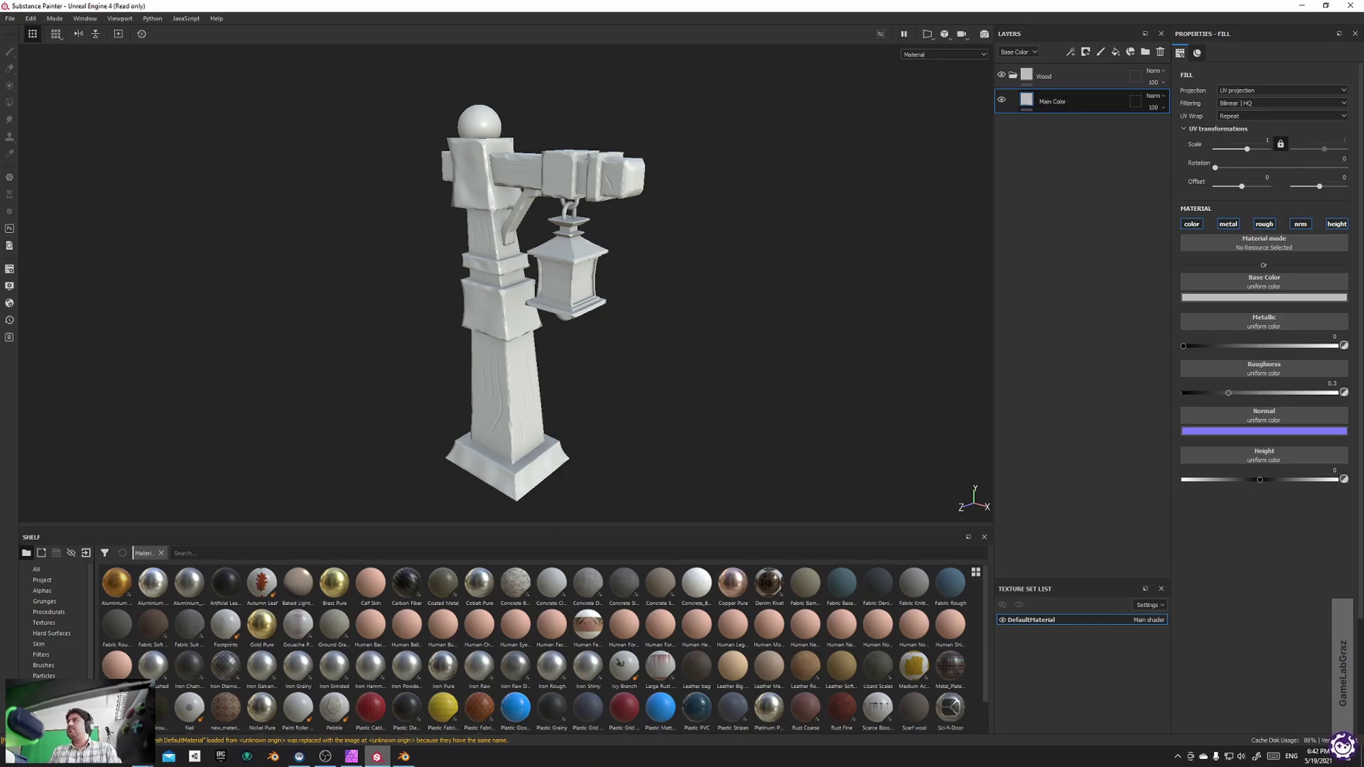
key(Return)
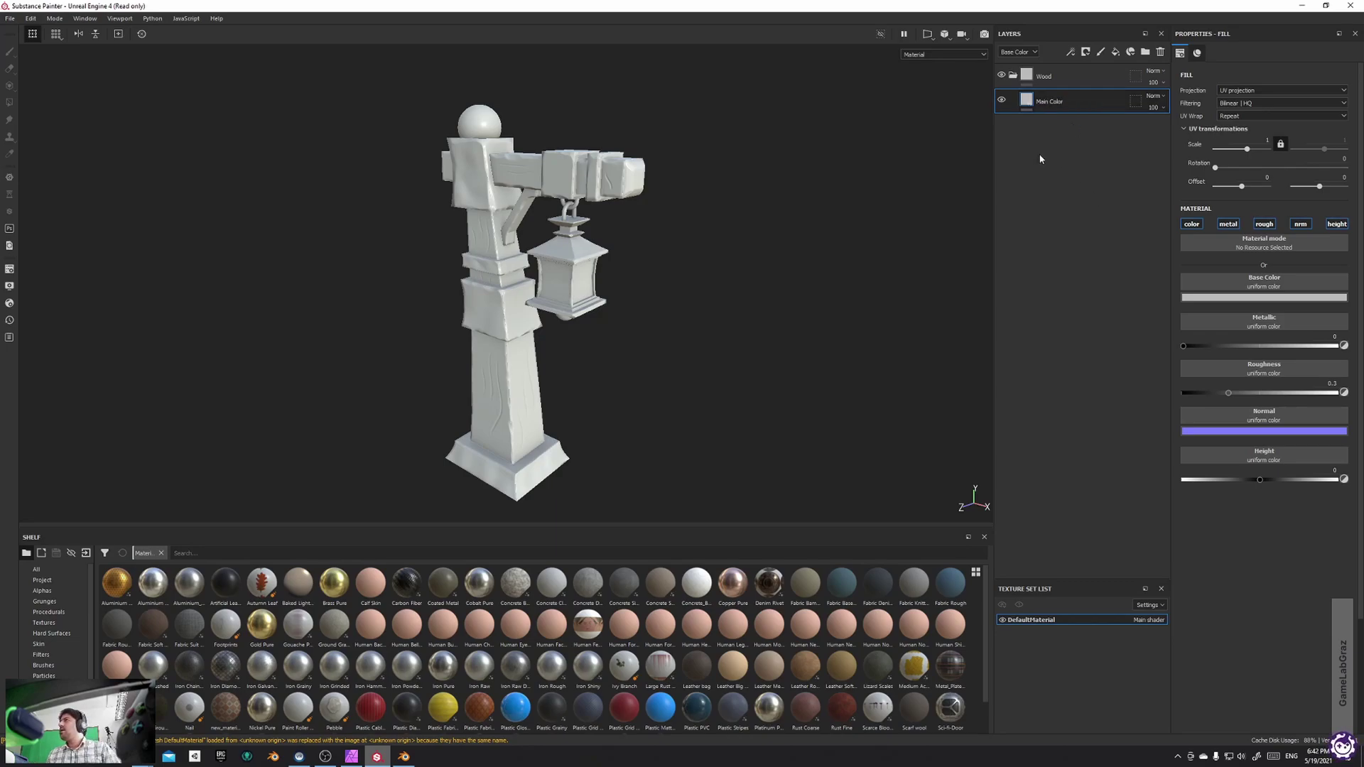
double_click(1056, 104)
drag(1067, 102, 1055, 102)
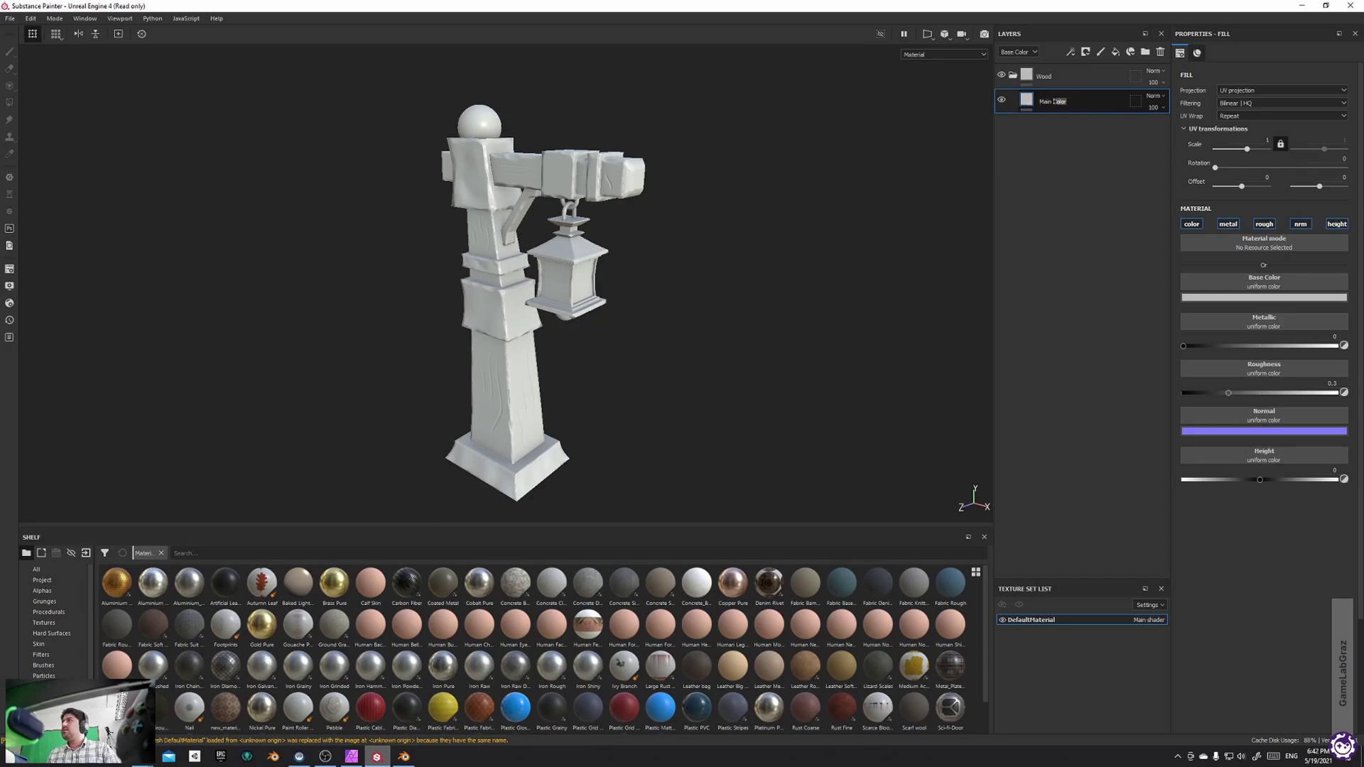
text(Color)
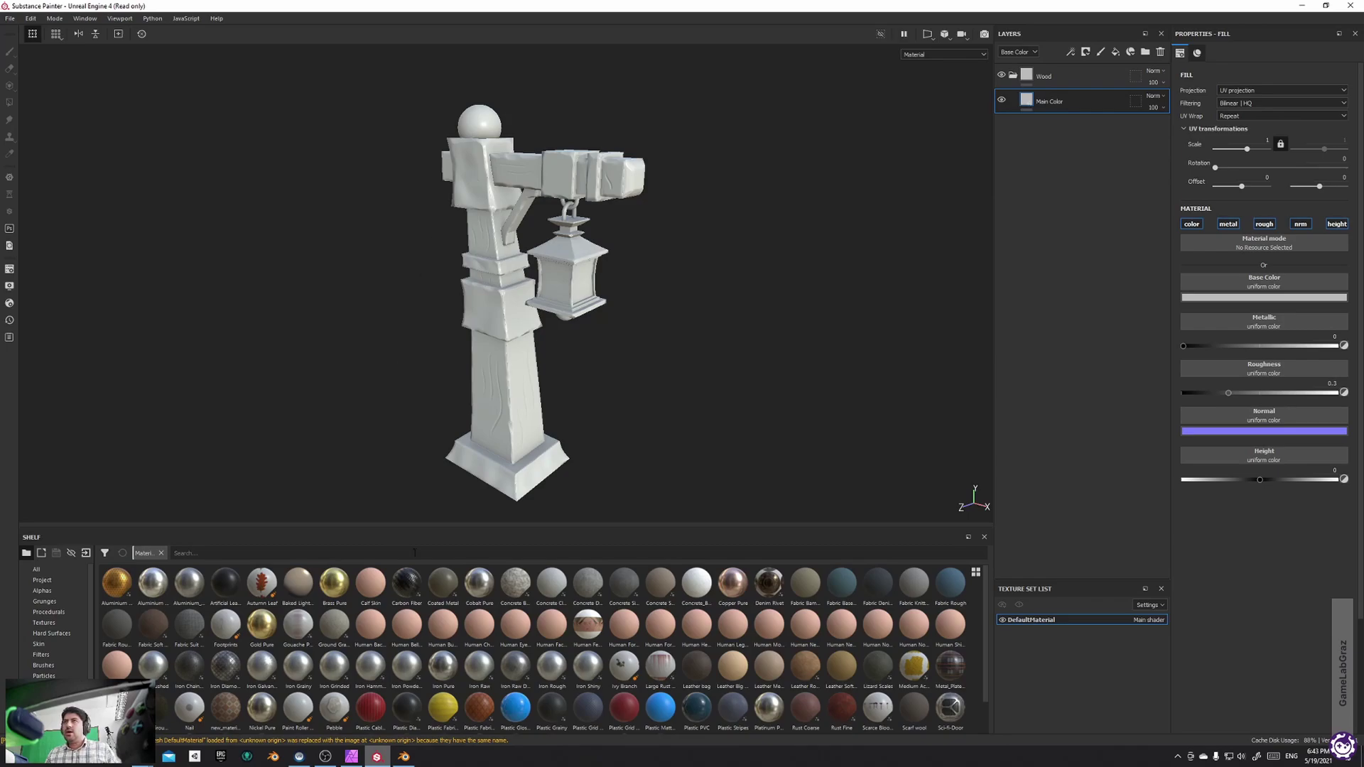
Set the Main Color layer's base color to a warm, saturated brown, hex 5d4121
alt+drag(671, 323, 620, 355)
click(1236, 298)
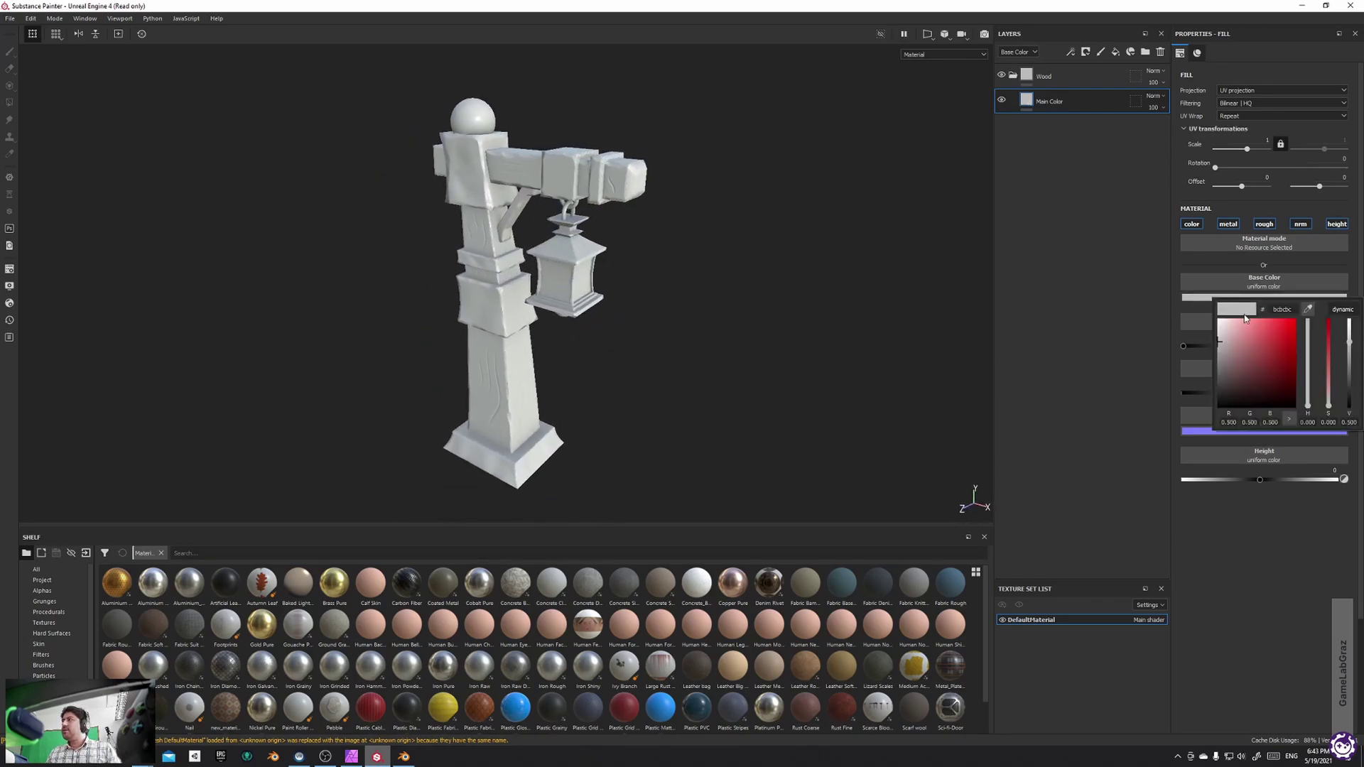
mouse_move(1328, 396)
mouse_down()
mouse_move(1328, 337)
mouse_move(1309, 401)
mouse_move(1249, 351)
mouse_move(1273, 371)
mouse_move(1254, 365)
mouse_move(1330, 346)
mouse_move(1347, 384)
mouse_move(1248, 375)
mouse_up()
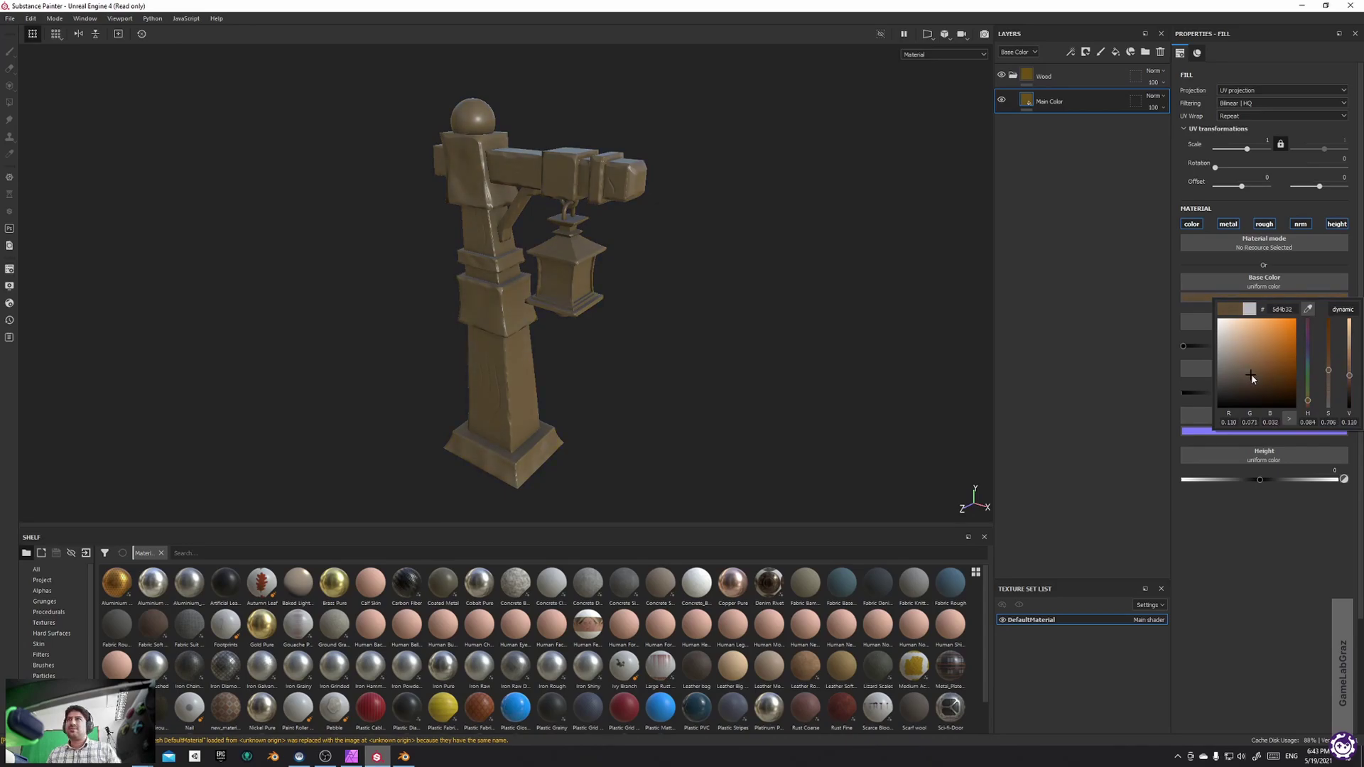
alt+drag(650, 380, 691, 340)
alt+middle_drag(601, 322, 775, 171)
alt+drag(775, 171, 630, 280)
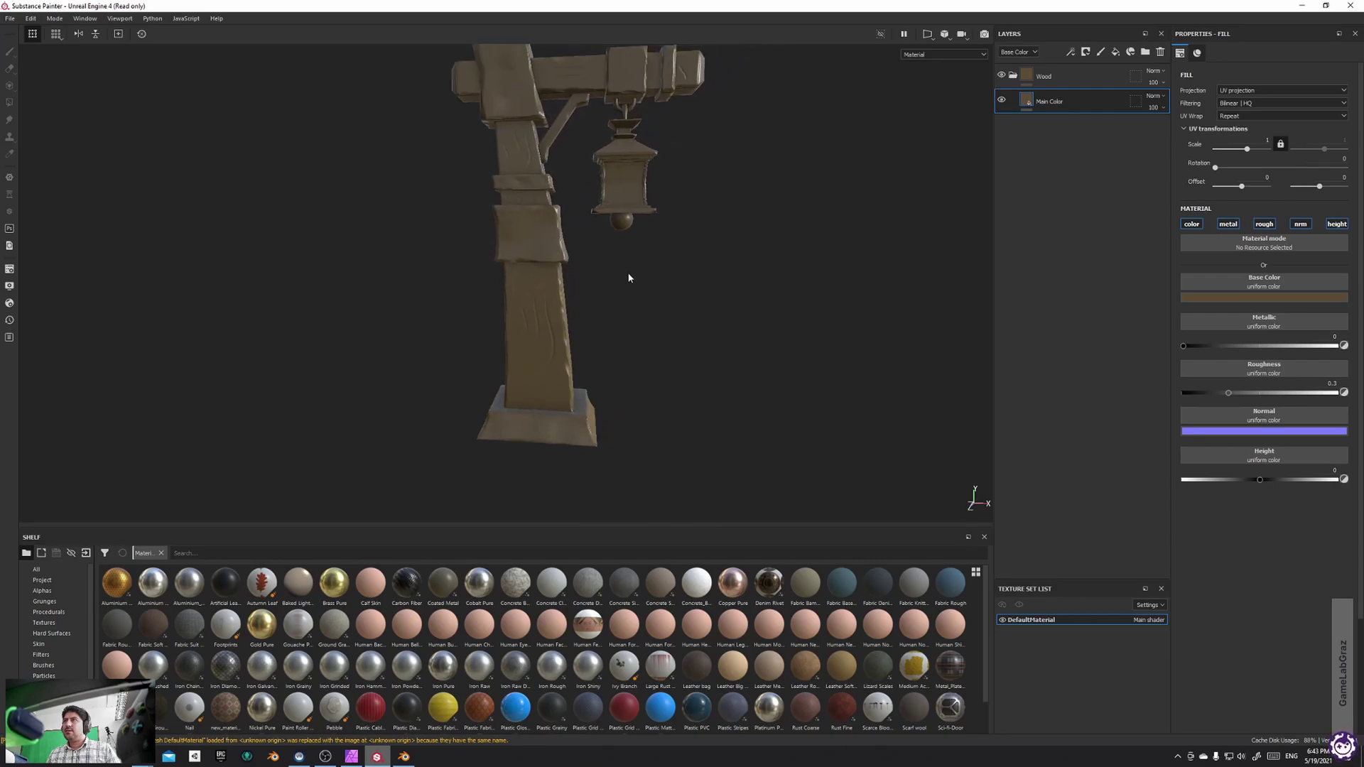
alt+drag(737, 216, 650, 399)
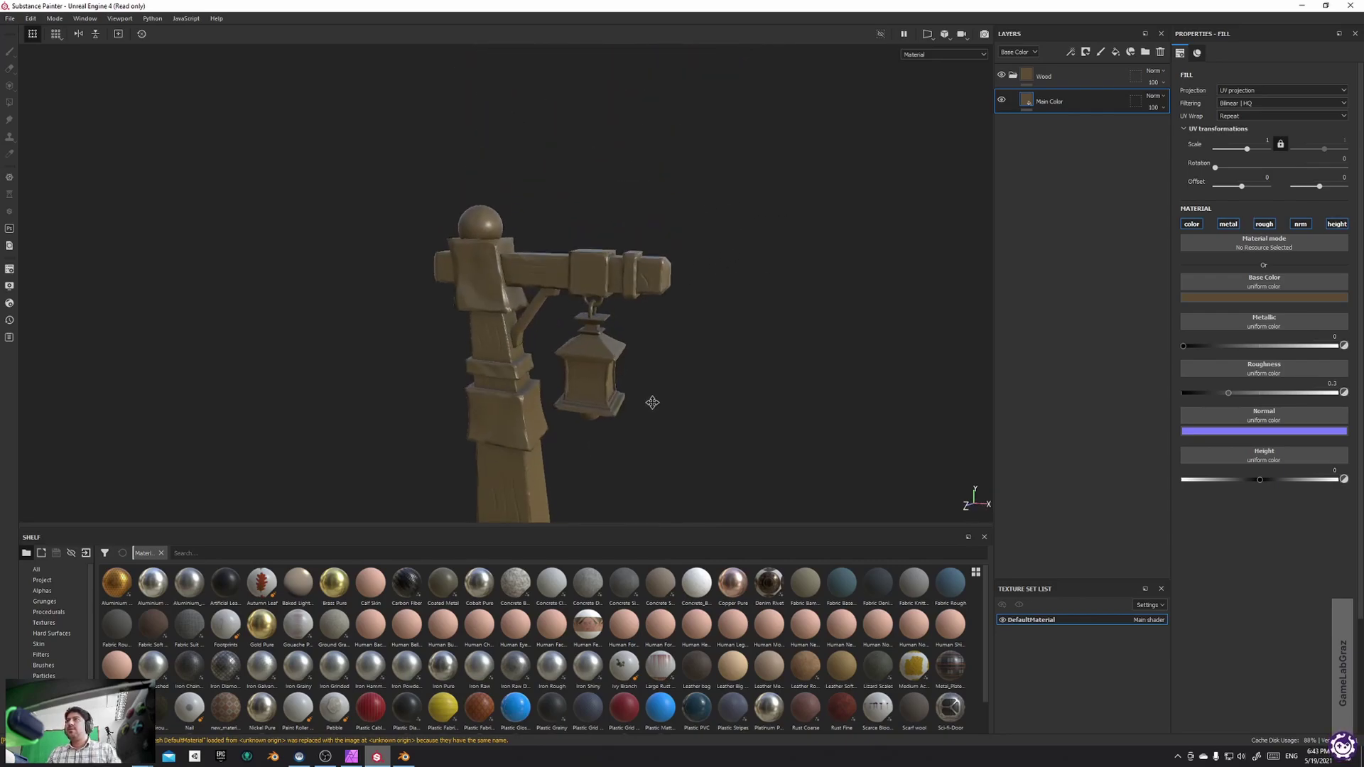
click(1264, 297)
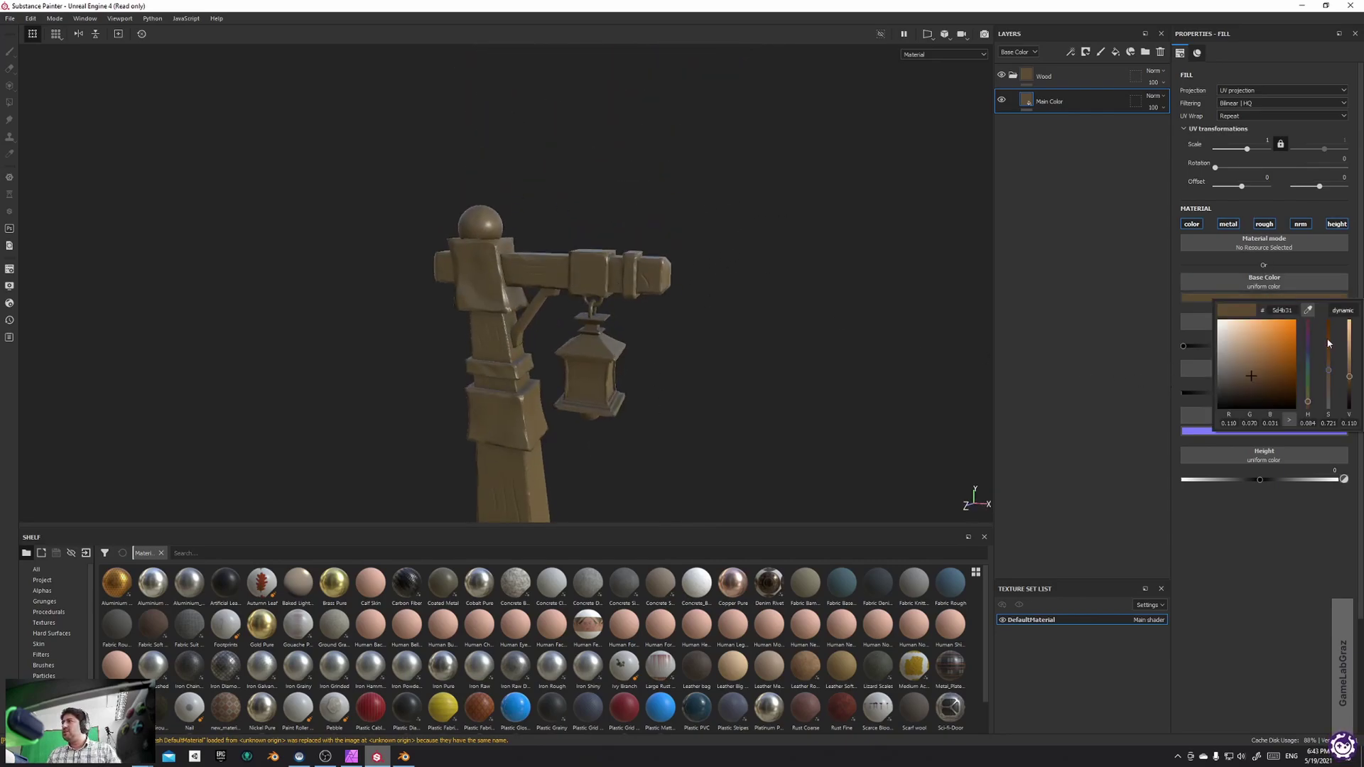
drag(1331, 365, 1306, 407)
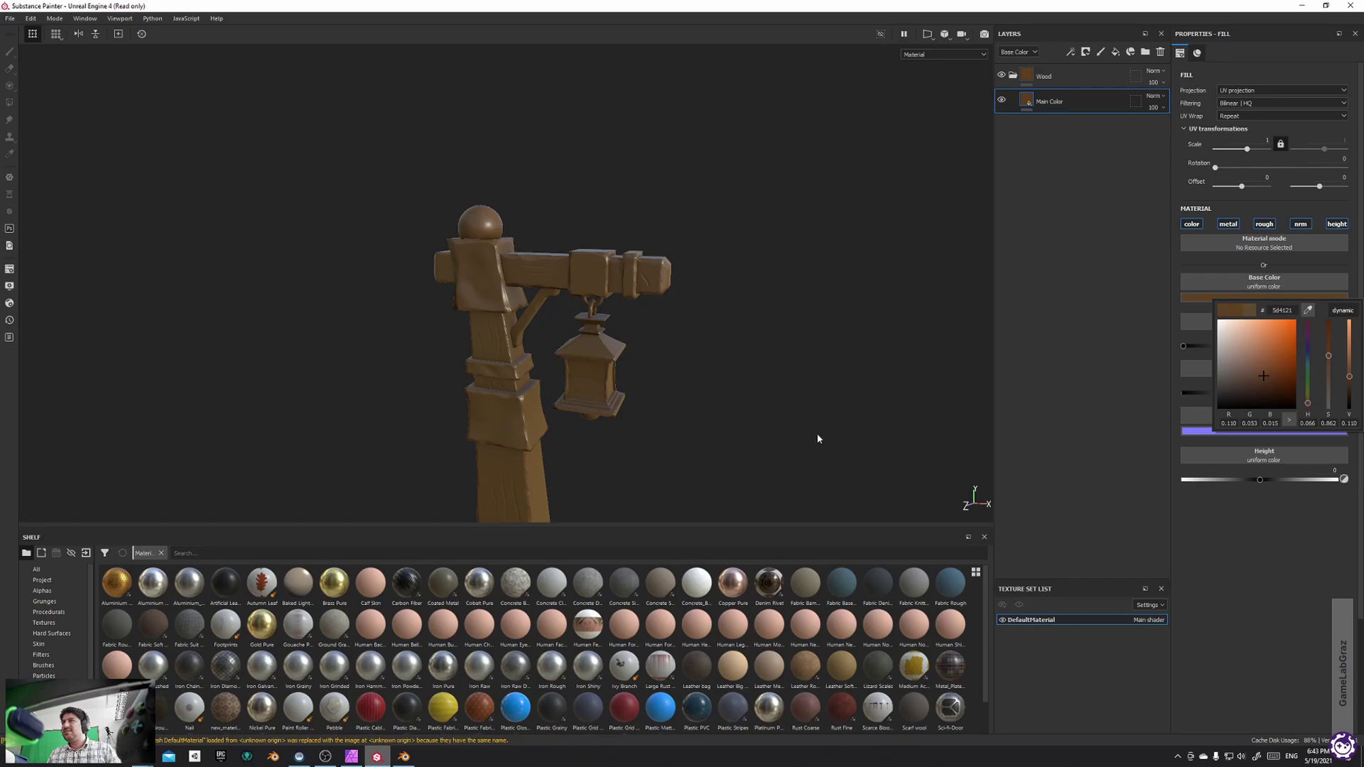
click(718, 417)
Examine the brown base color on the post, crossbeam and hanging lantern from several angles
scroll(711, 343, down, 3)
scroll(710, 344, down, 2)
alt+middle_drag(703, 318, 702, 218)
scroll(599, 320, up, 6)
alt+drag(599, 327, 603, 347)
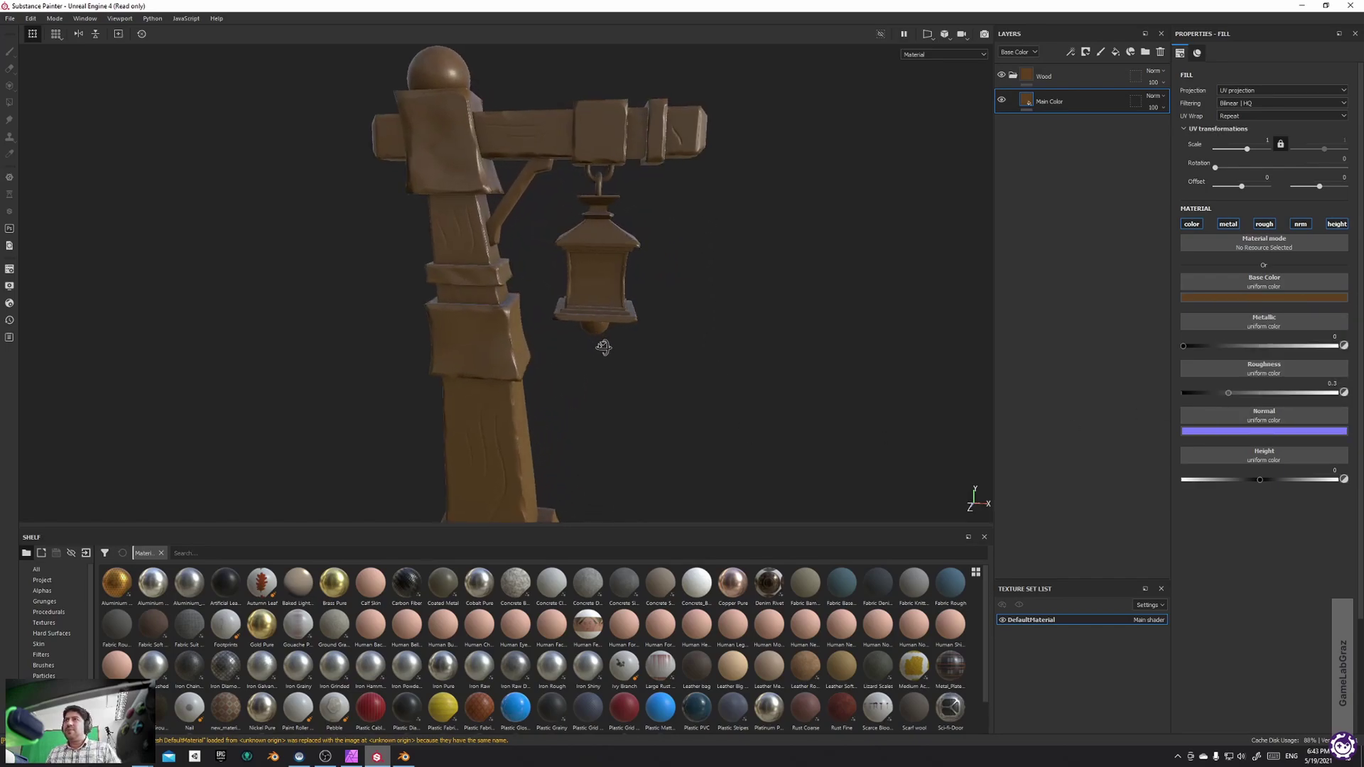
alt+middle_drag(603, 294, 655, 245)
scroll(606, 216, down, 3)
alt+drag(596, 215, 571, 190)
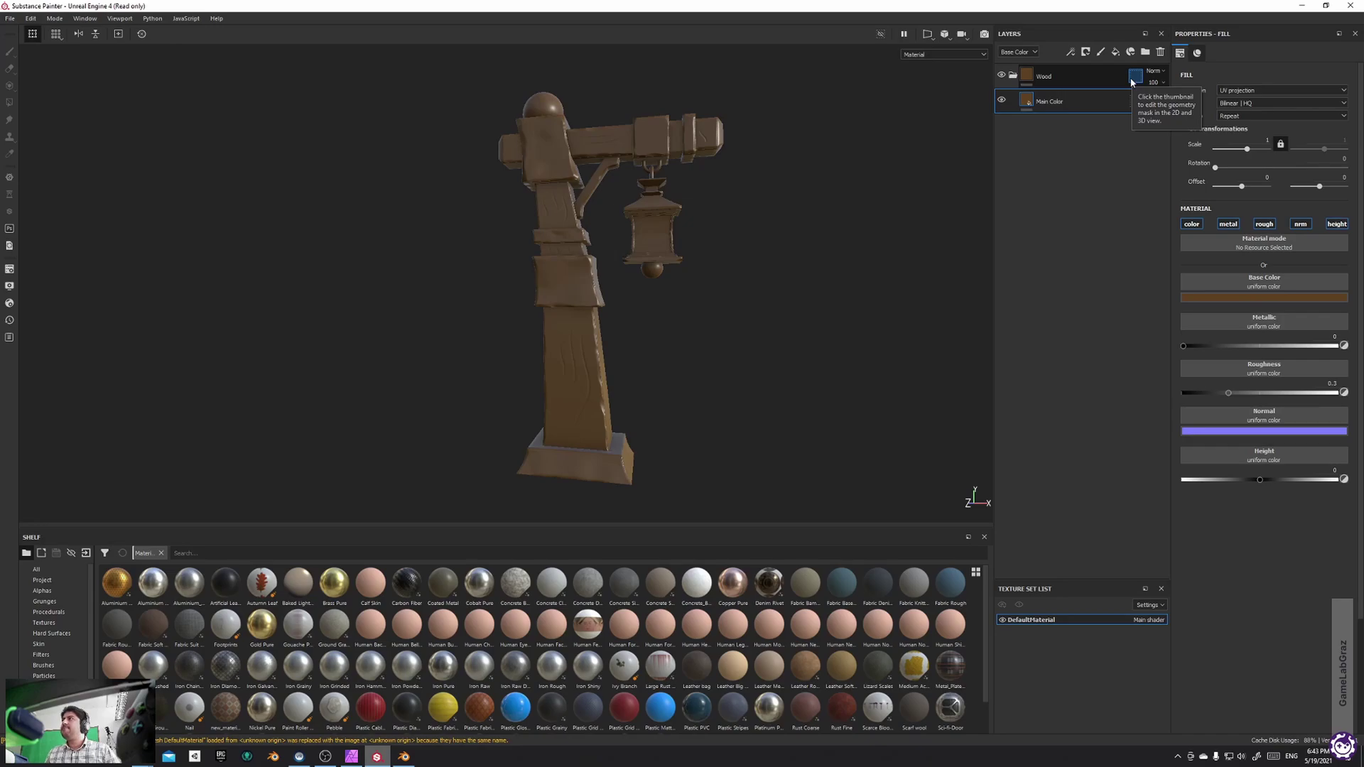
Collapse the Wood folder and invert its geometry mask to exclude every mesh part
click(1013, 76)
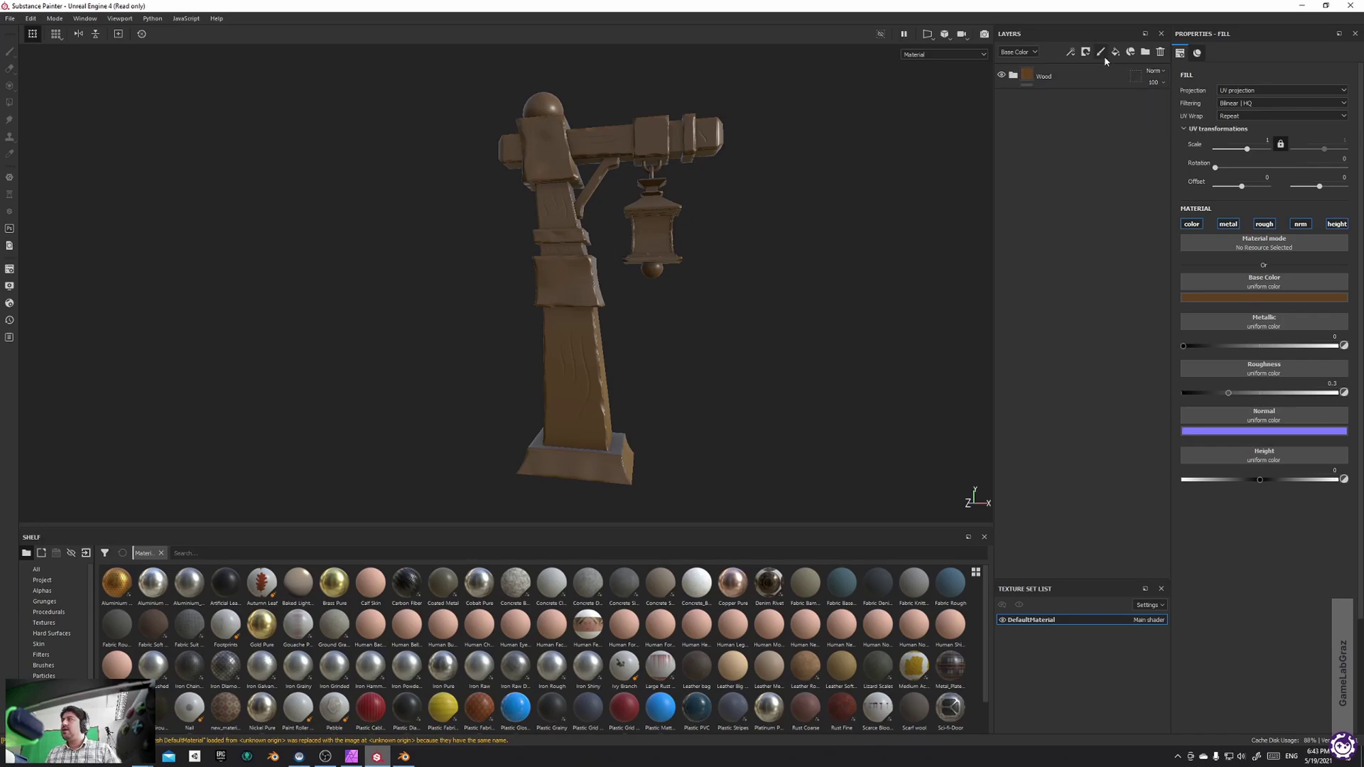
click(1105, 77)
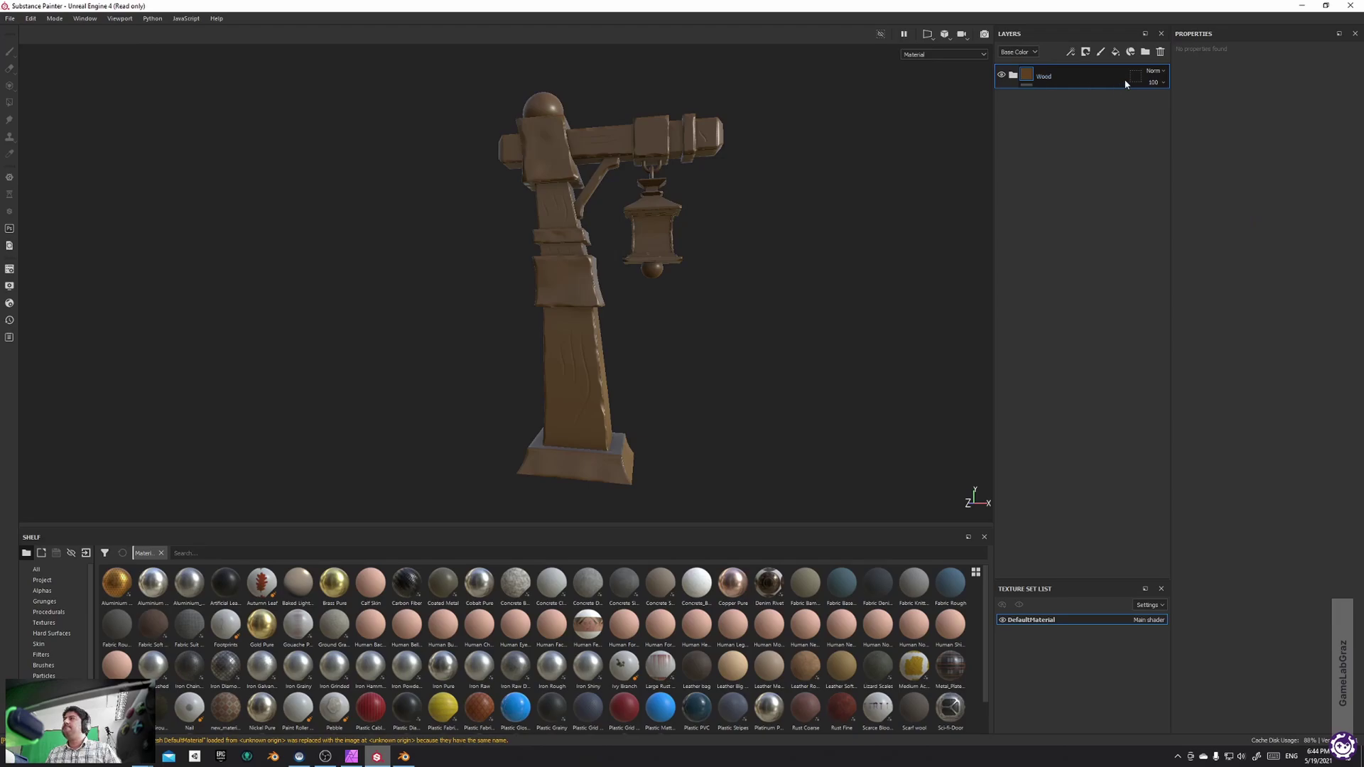
click(1135, 76)
click(1353, 66)
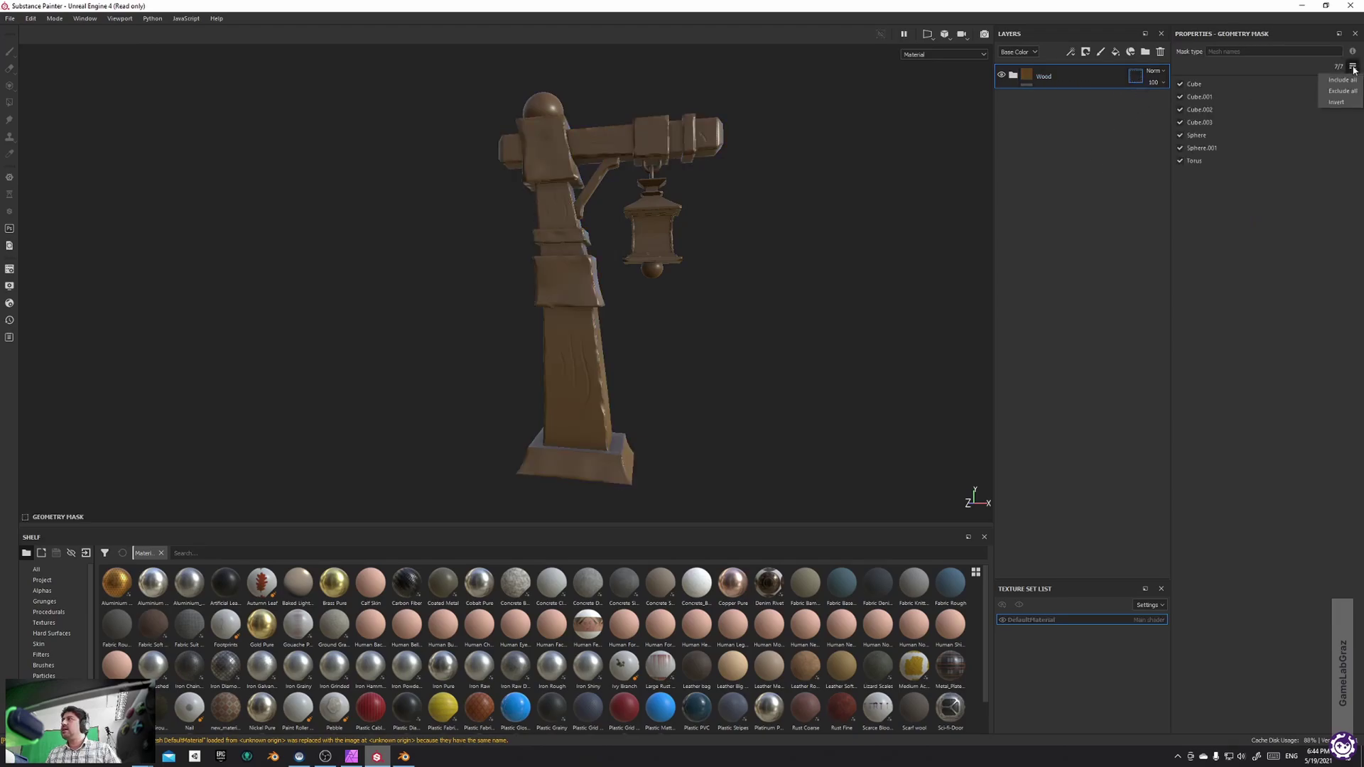
click(1336, 102)
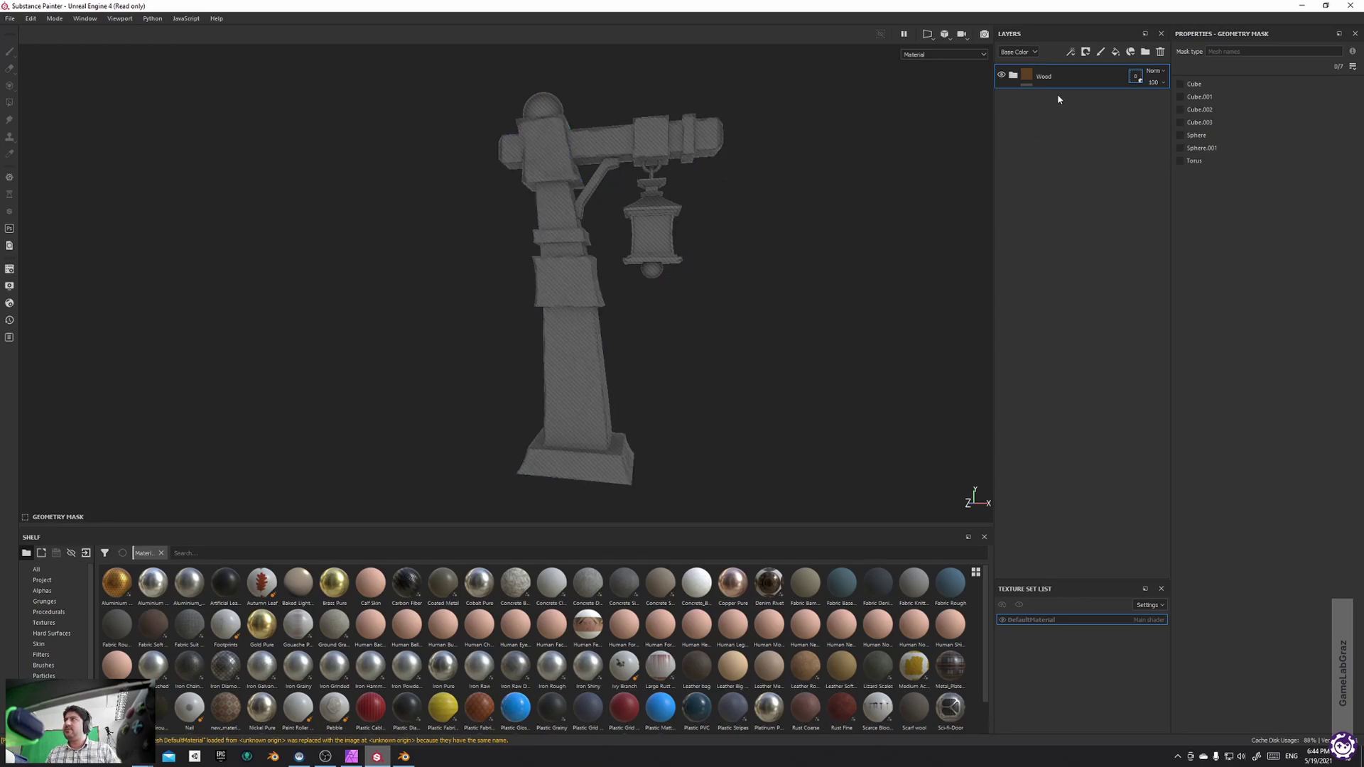
Include the post, crossbeam and diagonal brace meshes (Cube, Cube.001 and Cube.003) in the Wood folder's geometry mask
click(587, 347)
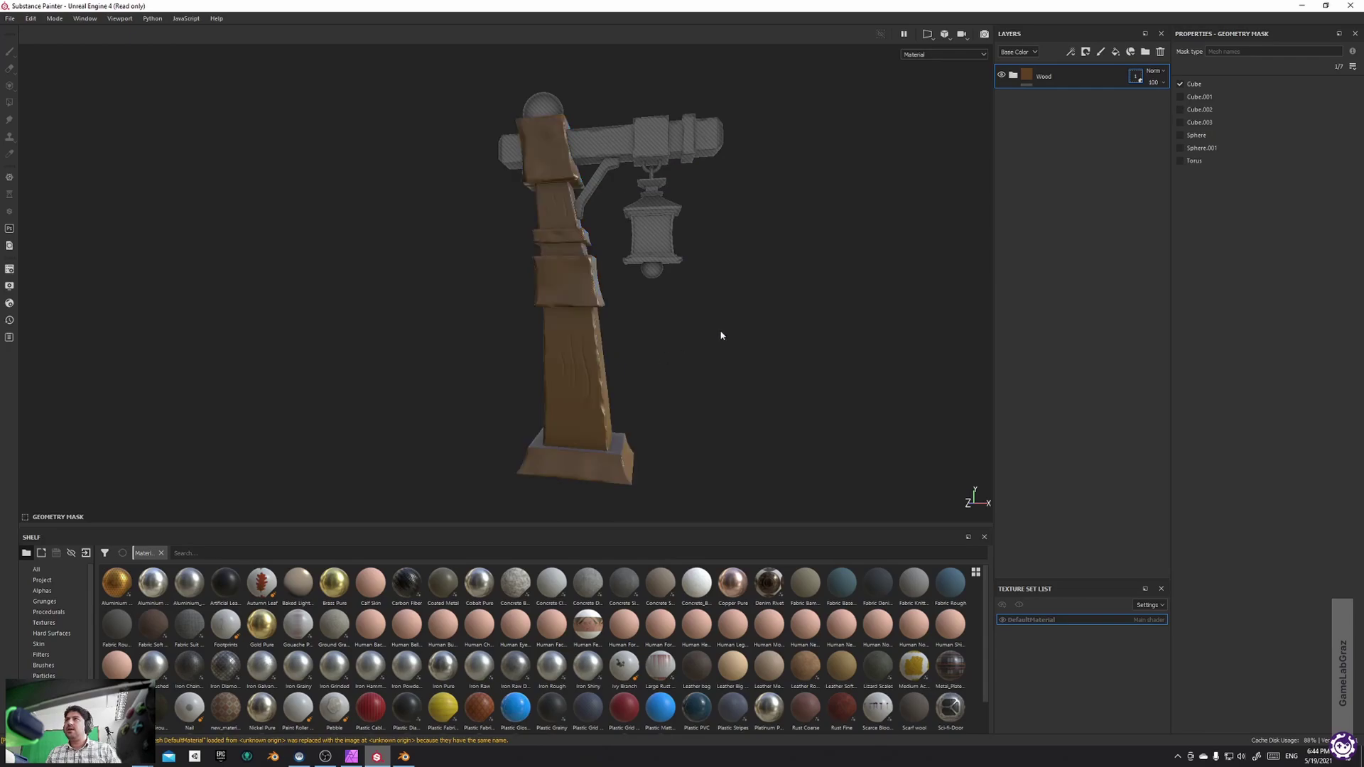
click(622, 152)
click(596, 188)
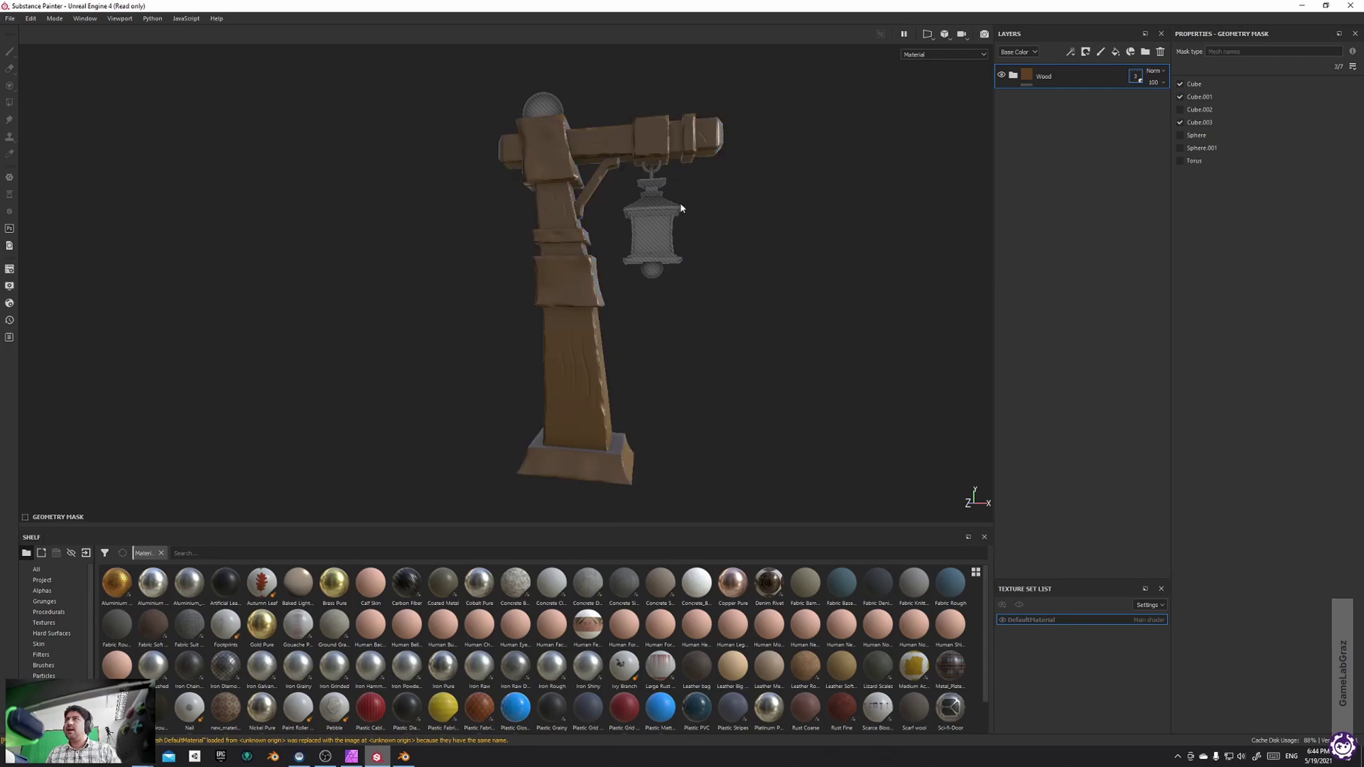
click(1027, 76)
mouse_move(778, 298)
alt+mouse_down()
mouse_move(732, 295)
mouse_move(792, 268)
mouse_move(772, 291)
alt+mouse_up()
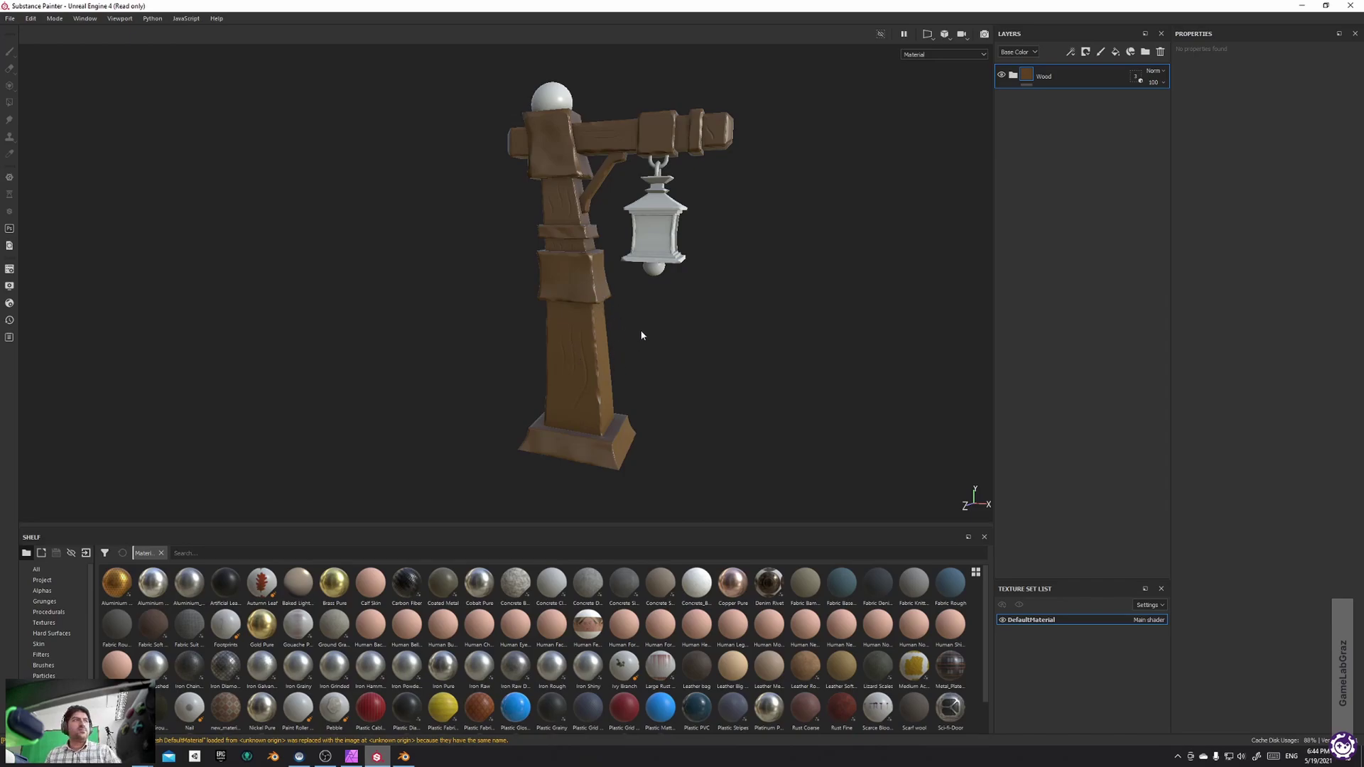
alt+drag(639, 321, 697, 223)
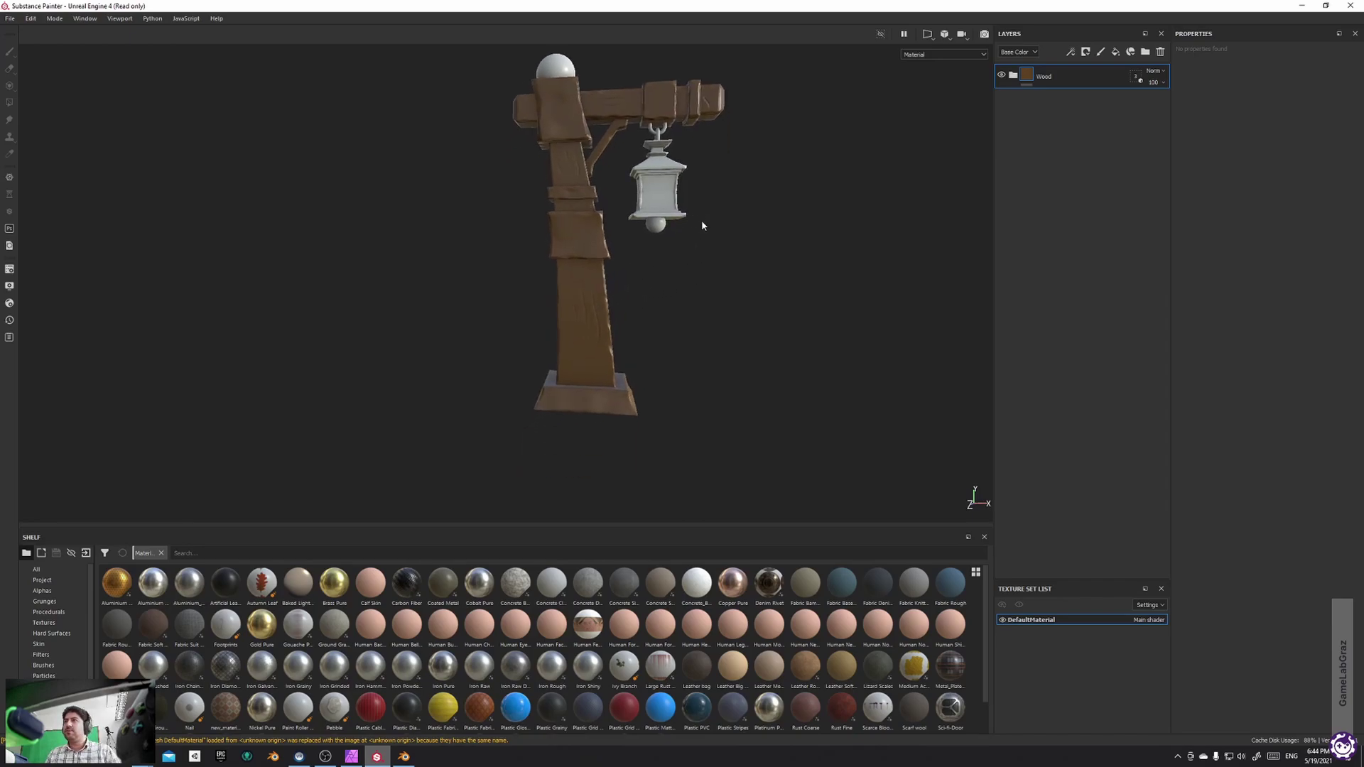
Add a black mask to the Wood folder
click(1012, 76)
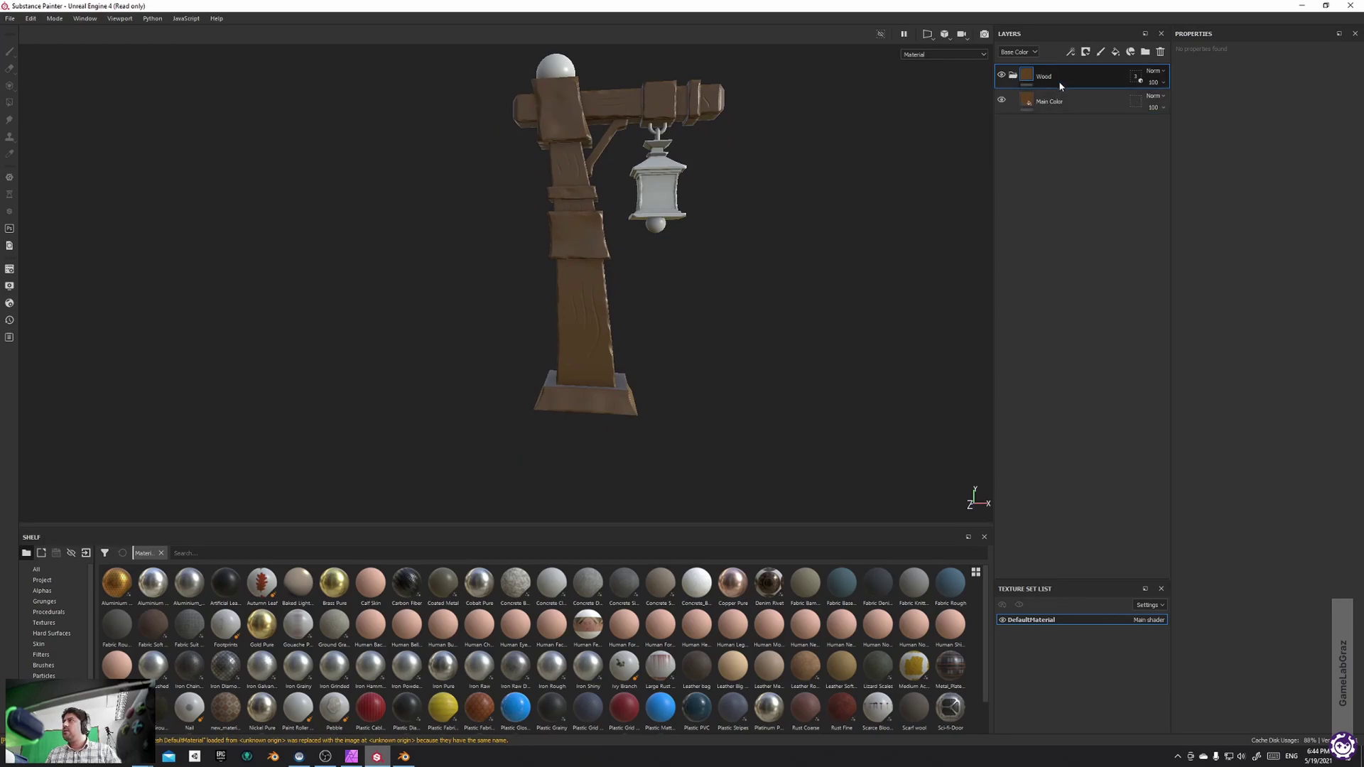
right_click(1054, 80)
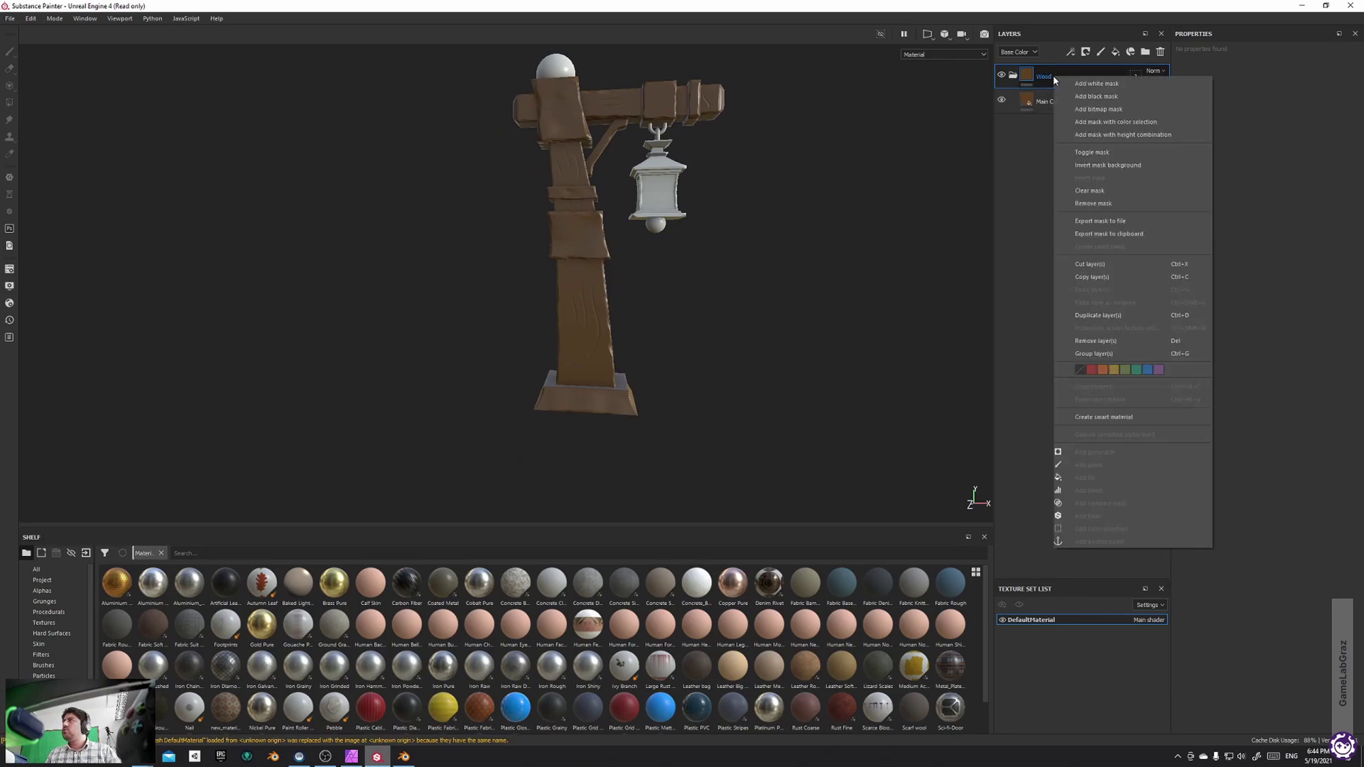
click(1016, 78)
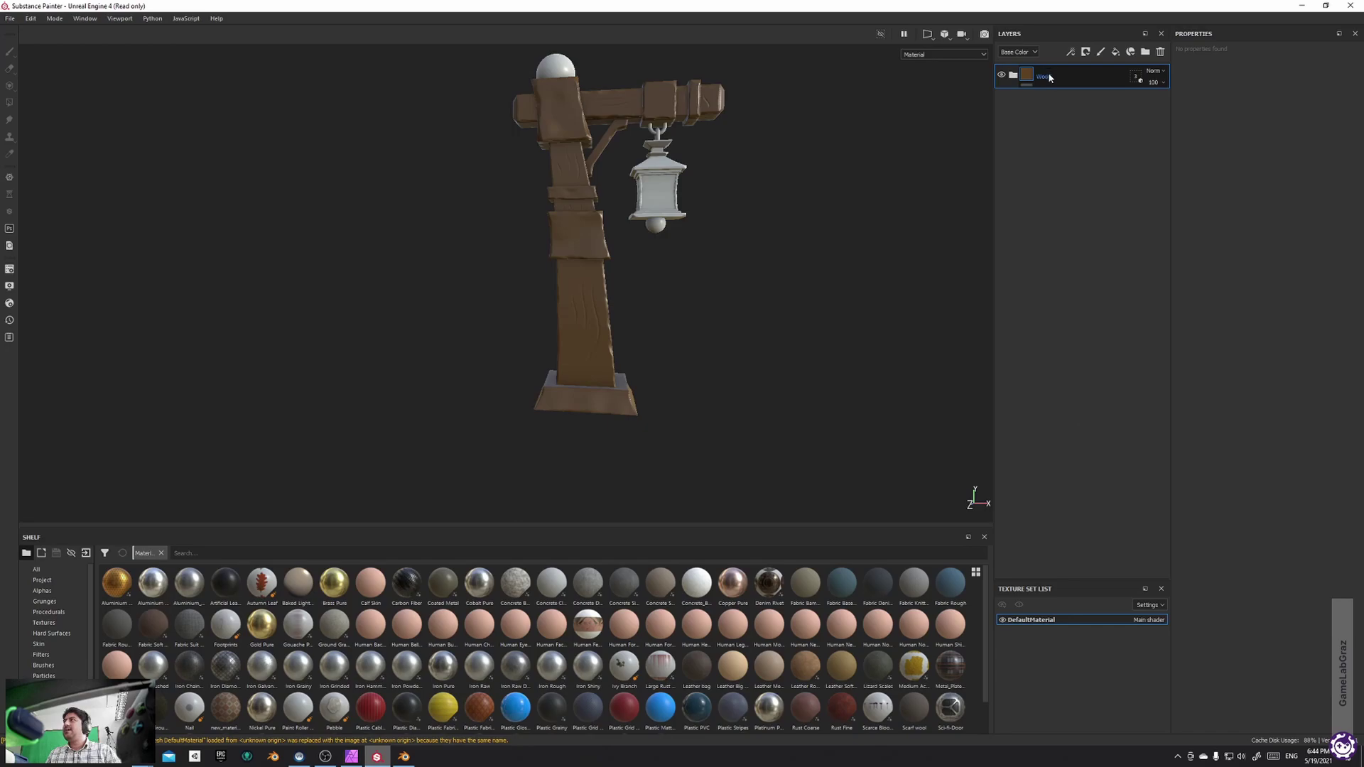
click(1085, 53)
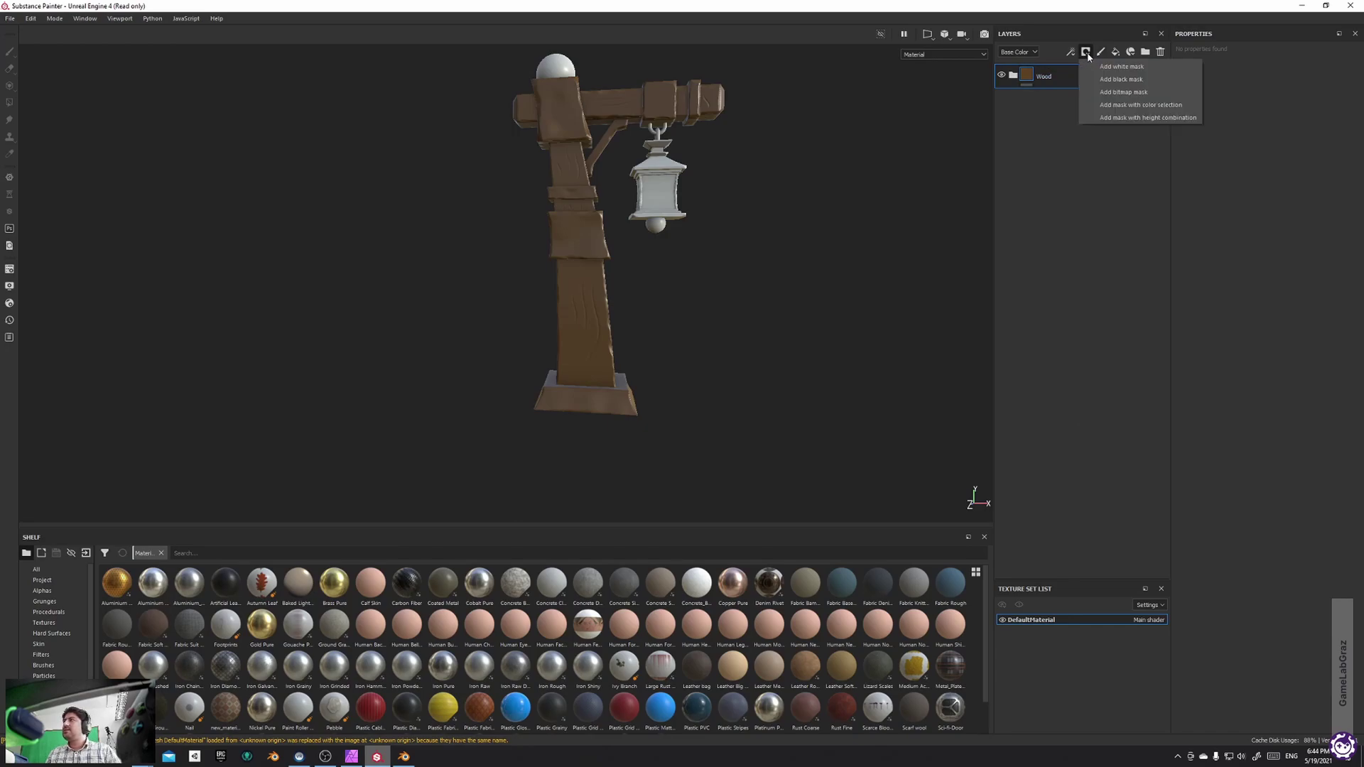
click(1121, 79)
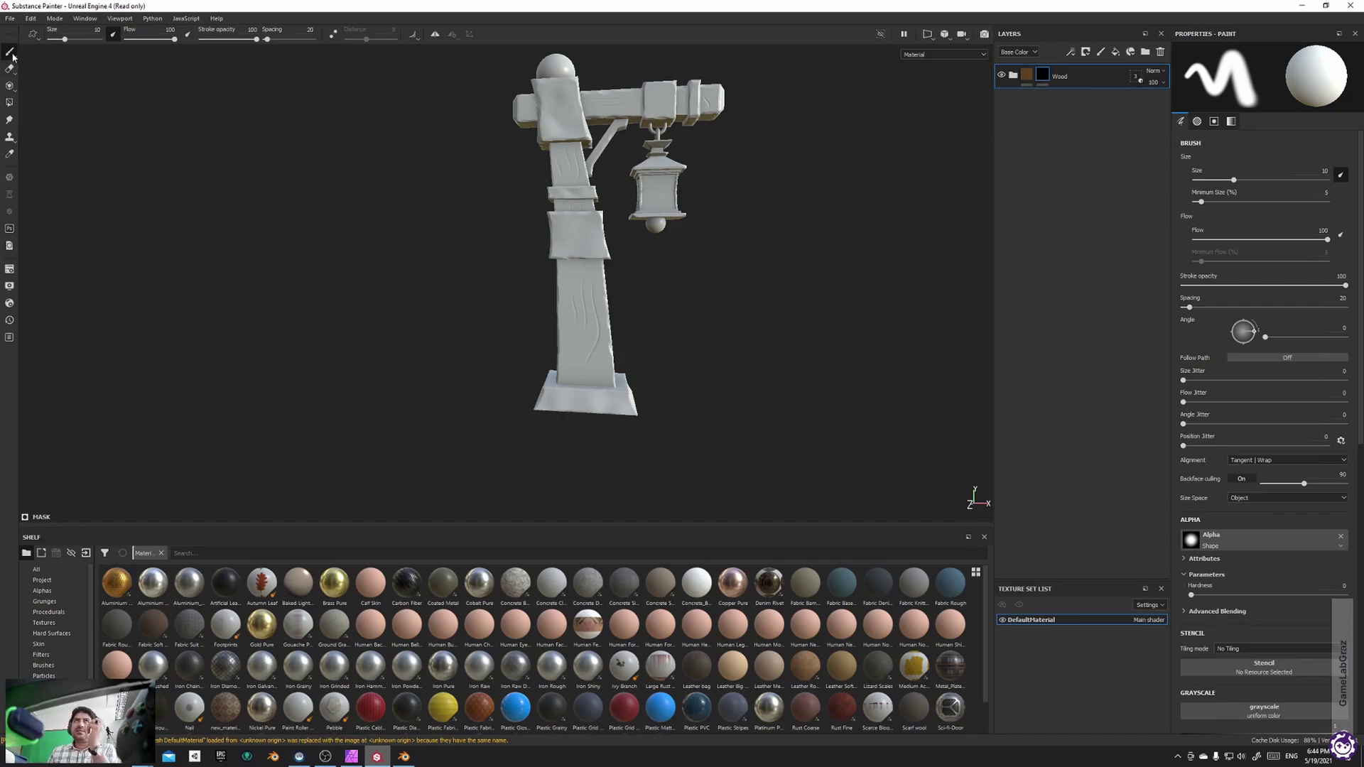
Try a brush stroke on the post's block in the Wood mask, and undo it
mouse_move(575, 226)
mouse_down()
mouse_move(571, 292)
mouse_move(592, 351)
mouse_move(596, 238)
mouse_up()
mouse_move(659, 287)
alt+mouse_down()
mouse_move(552, 307)
mouse_move(423, 259)
mouse_move(846, 256)
mouse_move(606, 295)
alt+mouse_up()
key(ctrl+z)
mouse_move(696, 322)
alt+mouse_down()
mouse_move(770, 316)
mouse_move(731, 284)
mouse_move(746, 274)
alt+mouse_up()
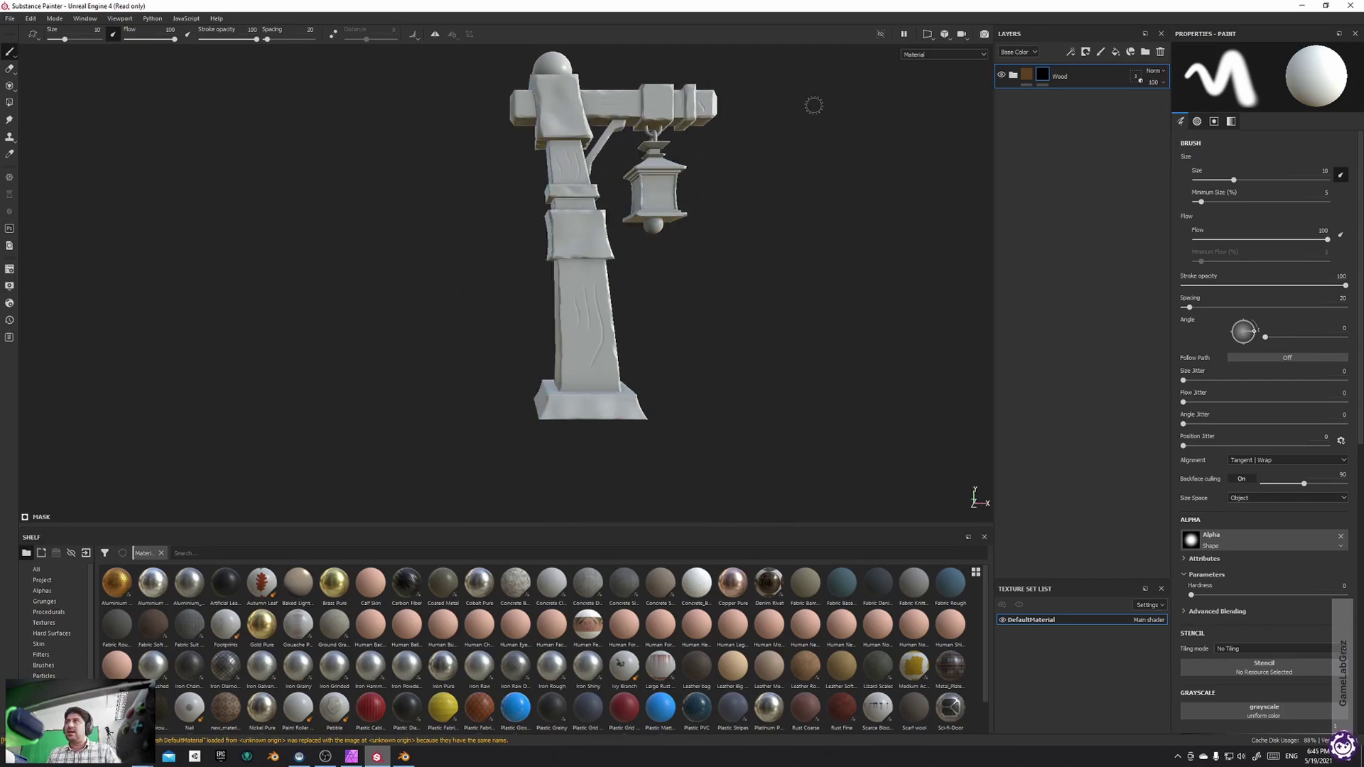
key(f)
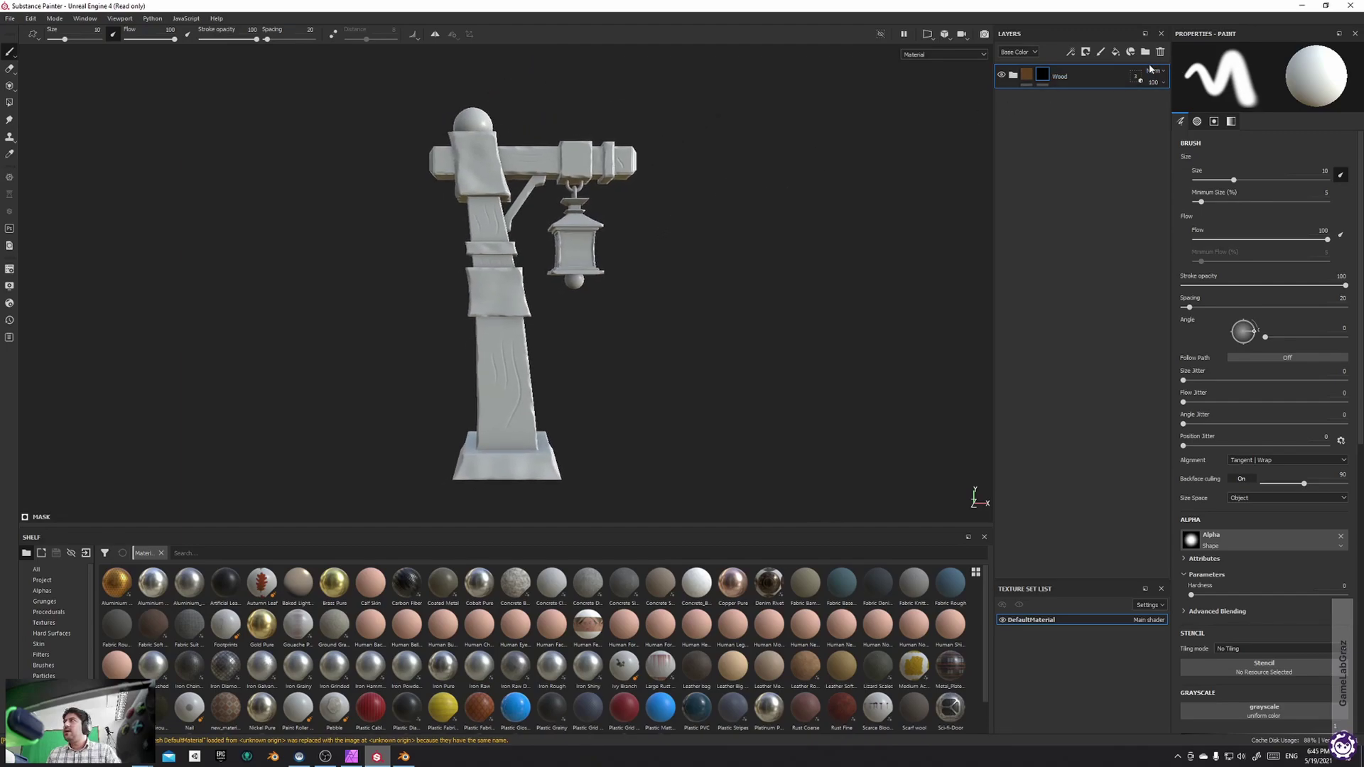
Add a paint effect to the Wood folder's black mask
right_click(1047, 75)
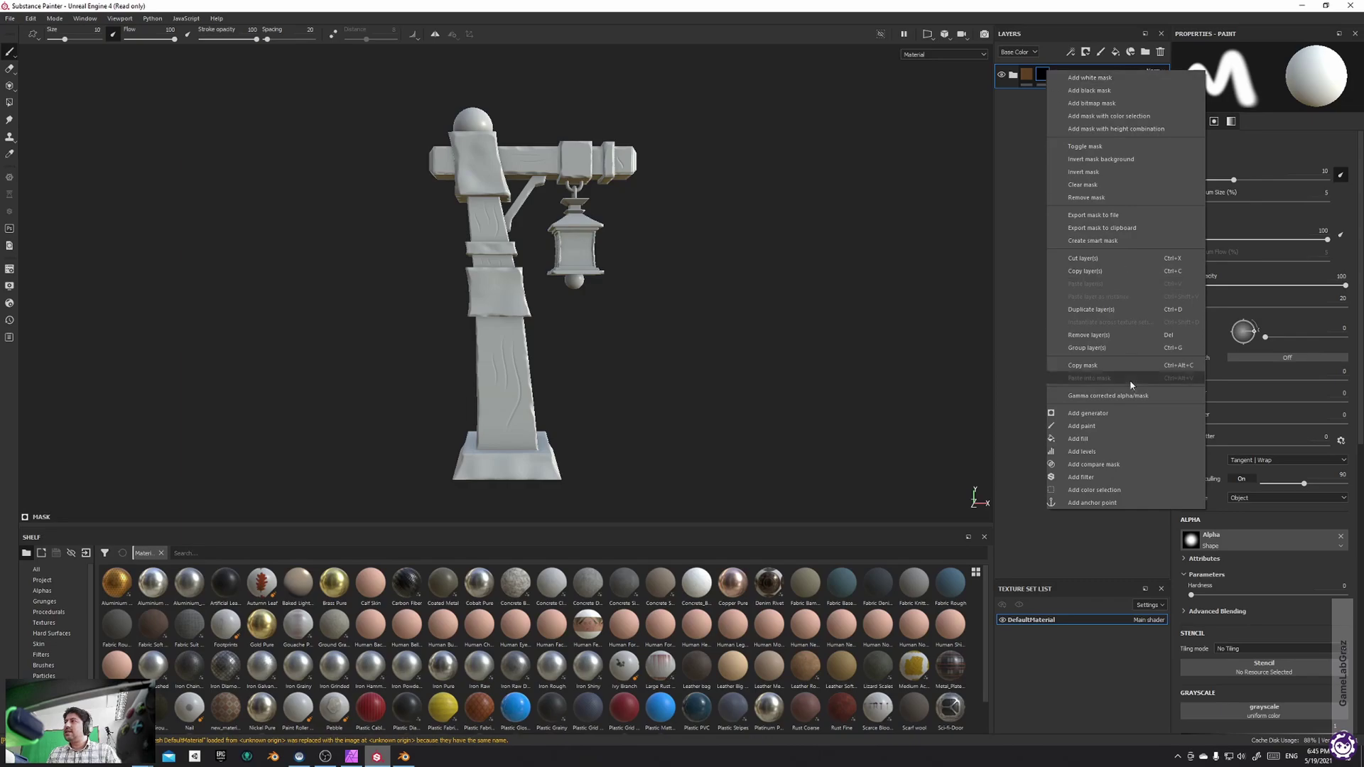
click(1002, 214)
click(1071, 54)
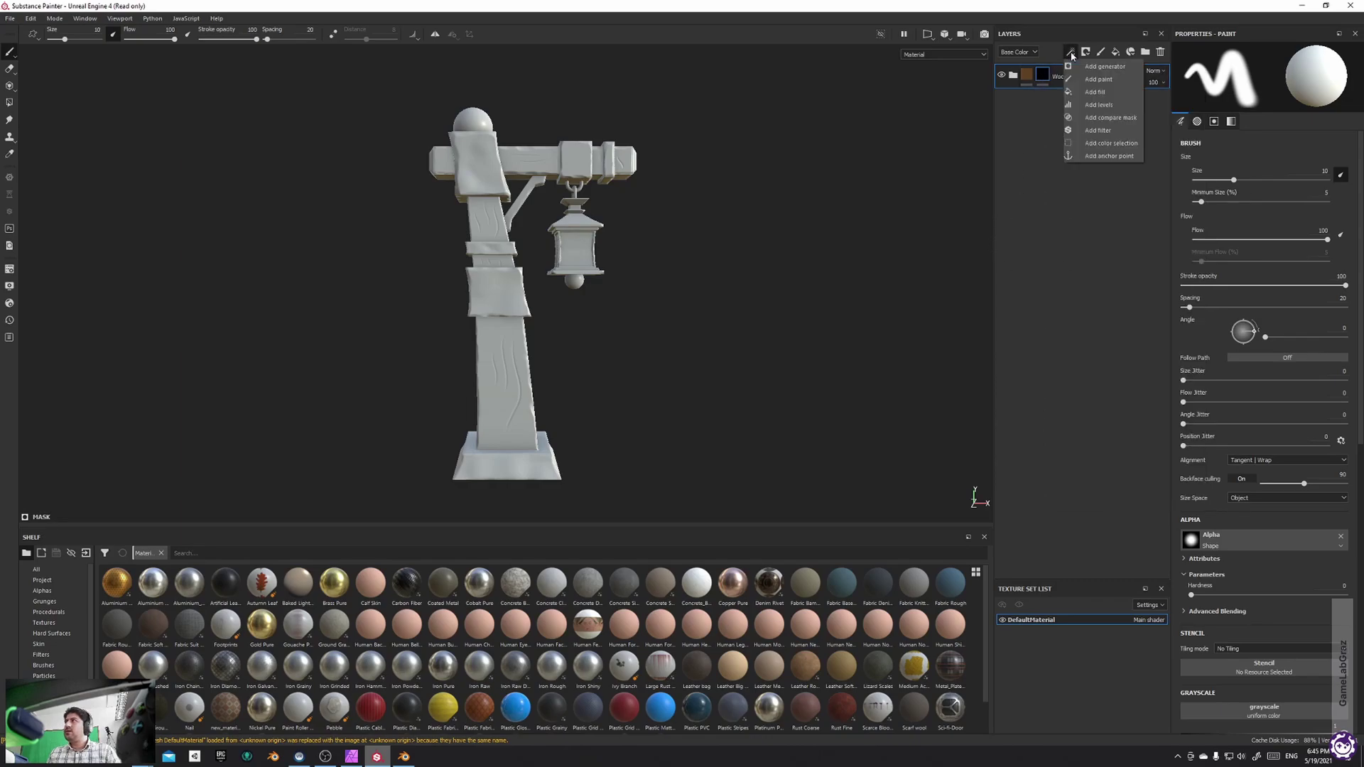
click(1098, 80)
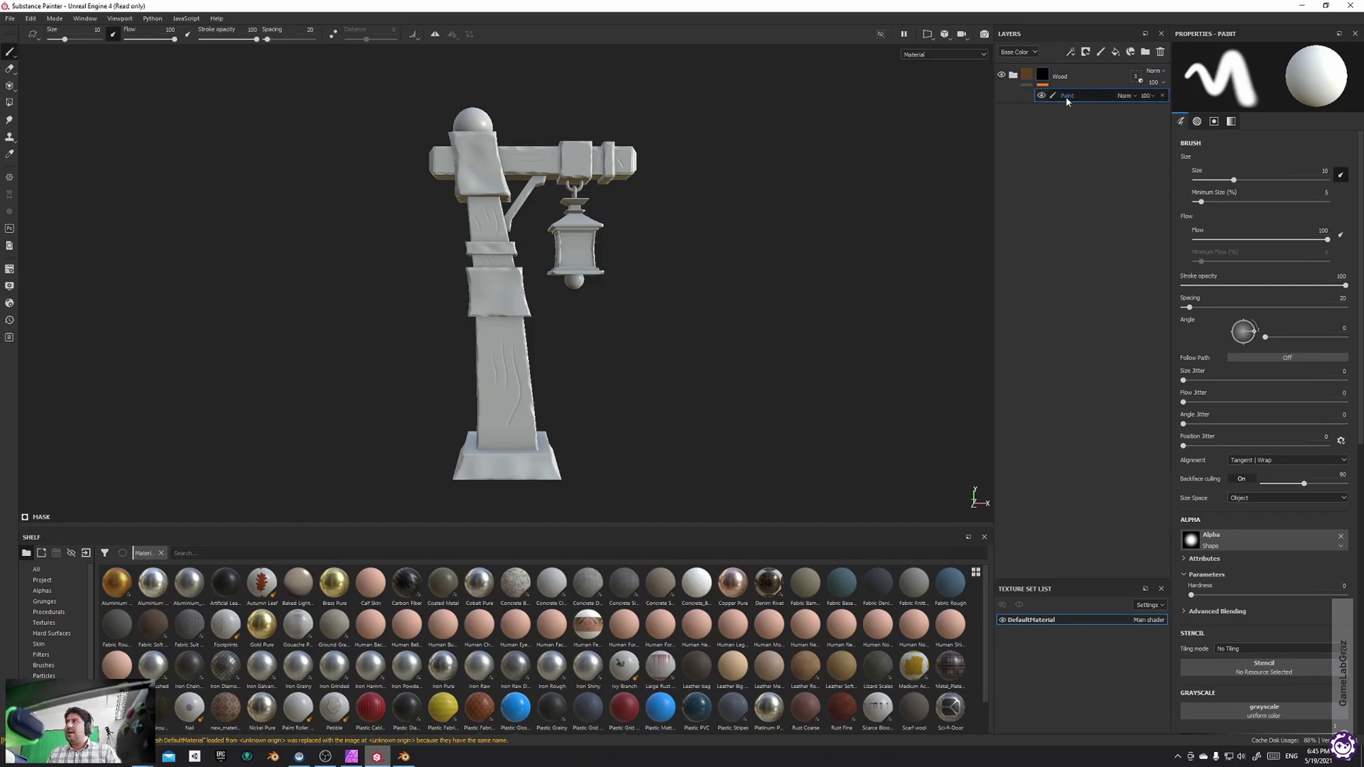
click(1043, 75)
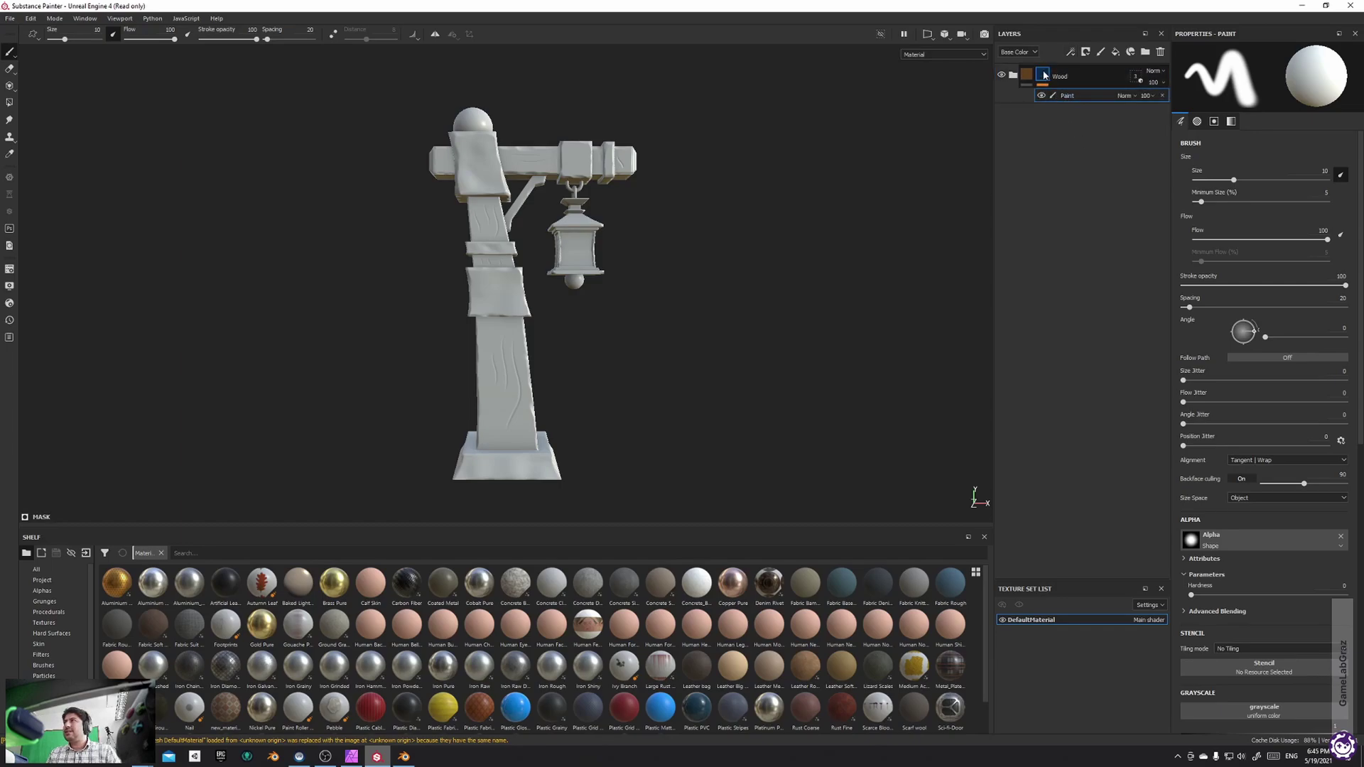
click(1013, 76)
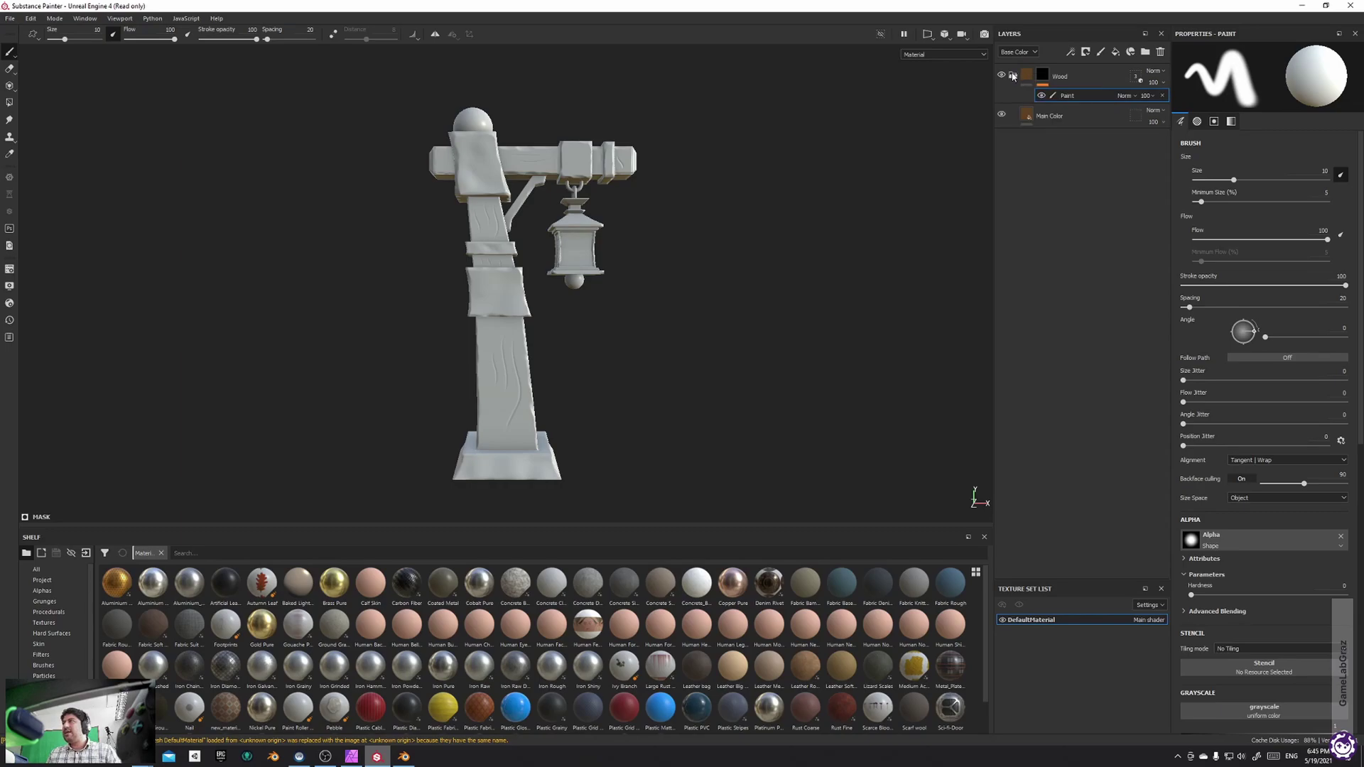
drag(1022, 121, 1023, 77)
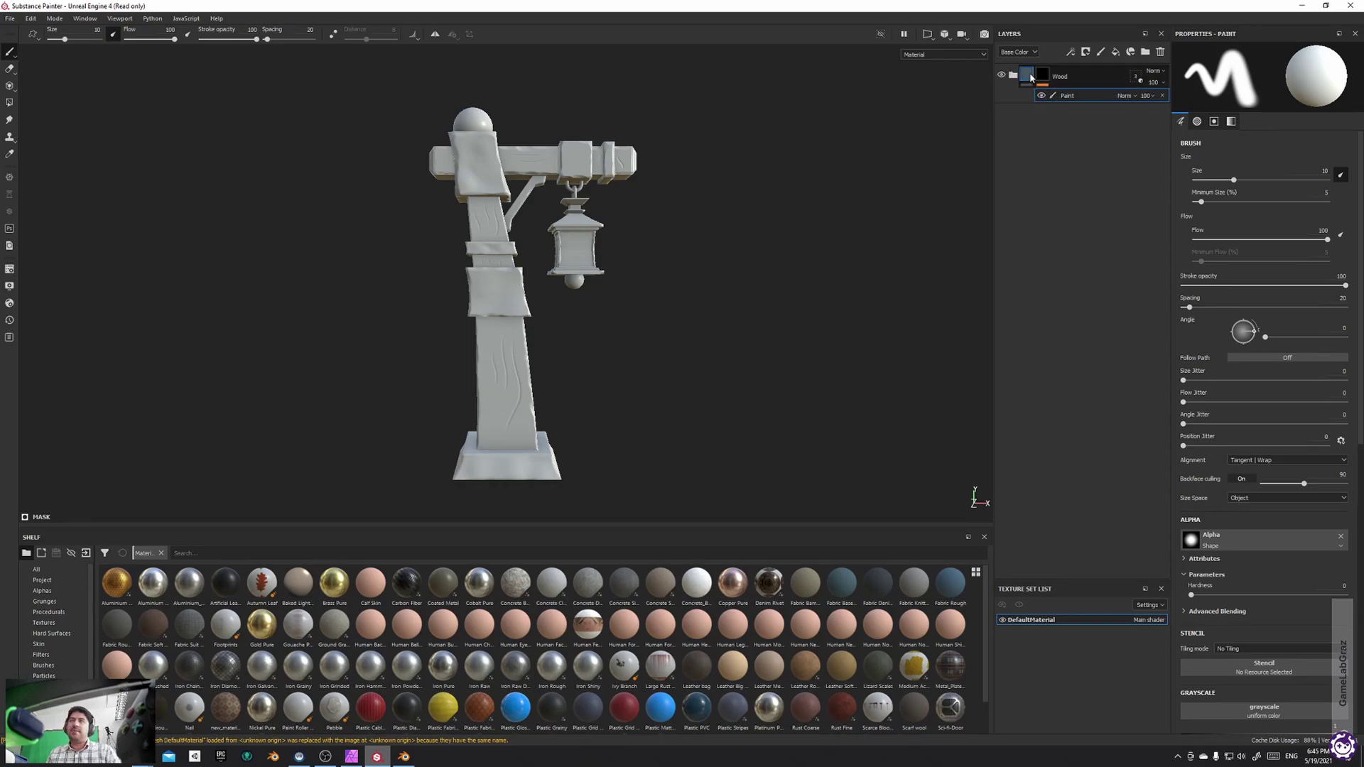
mouse_move(1031, 79)
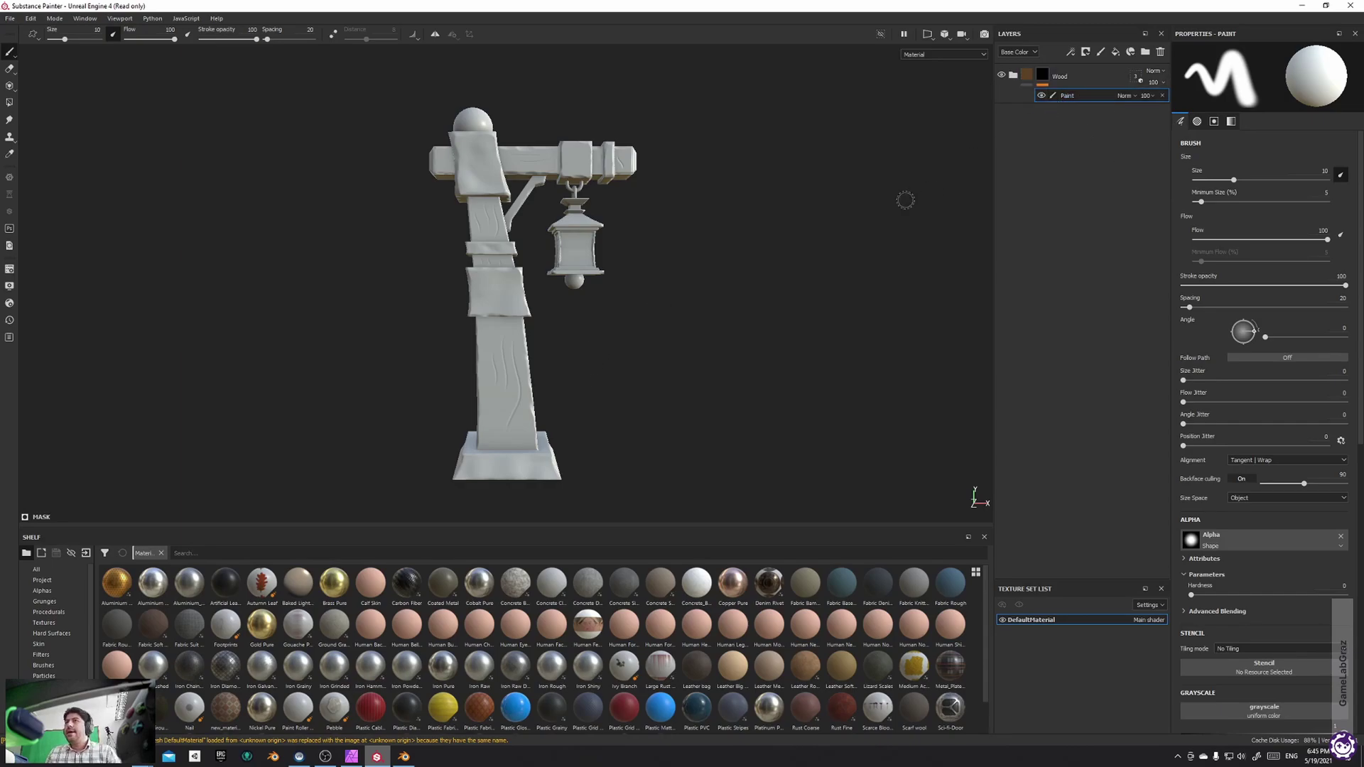
Use Polygon Fill to reveal the wood on the post's tall lower shaft in the mask
click(14, 104)
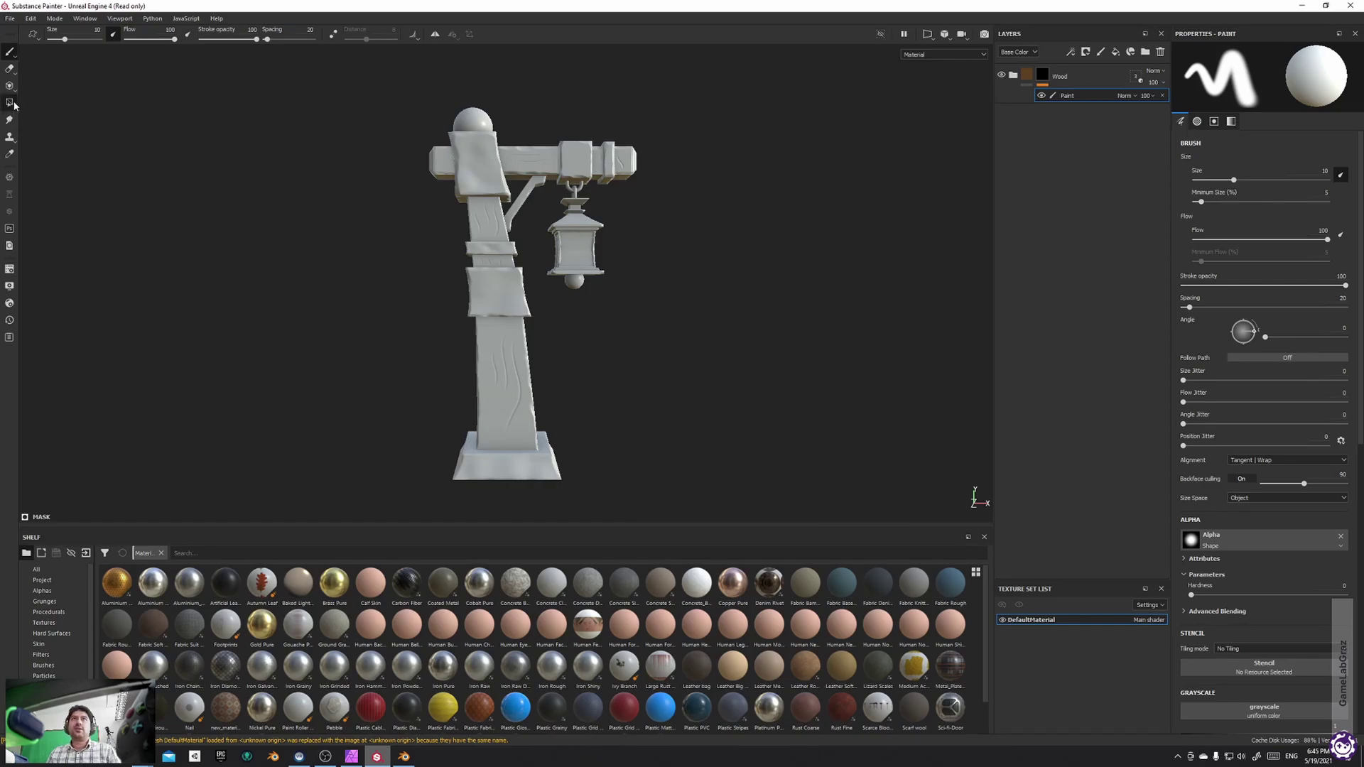
mouse_move(575, 352)
alt+mouse_down()
mouse_move(606, 301)
mouse_move(822, 301)
mouse_move(638, 323)
mouse_move(320, 317)
mouse_move(621, 299)
mouse_move(572, 348)
mouse_move(547, 350)
mouse_move(560, 346)
alt+mouse_up()
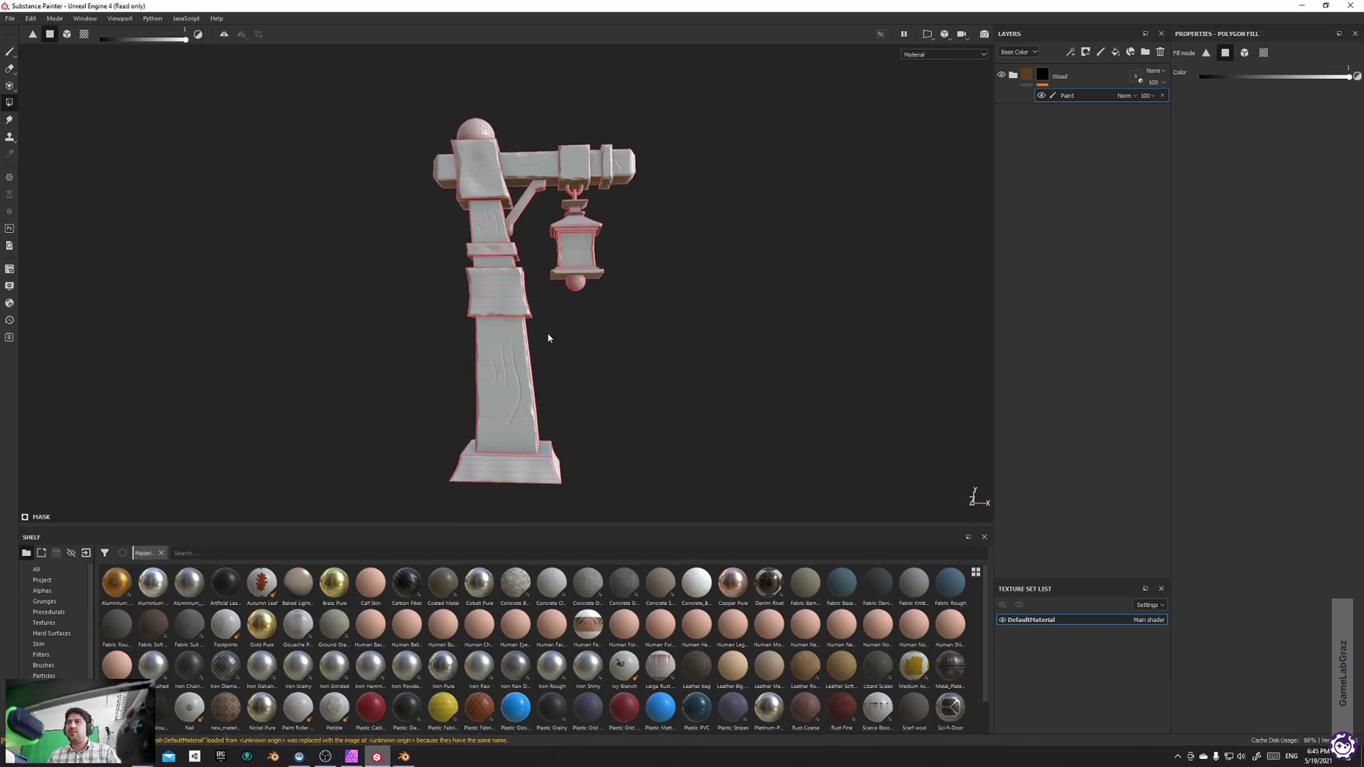
middle_drag(548, 334, 586, 263)
drag(618, 262, 469, 359)
alt+middle_drag(469, 359, 571, 392)
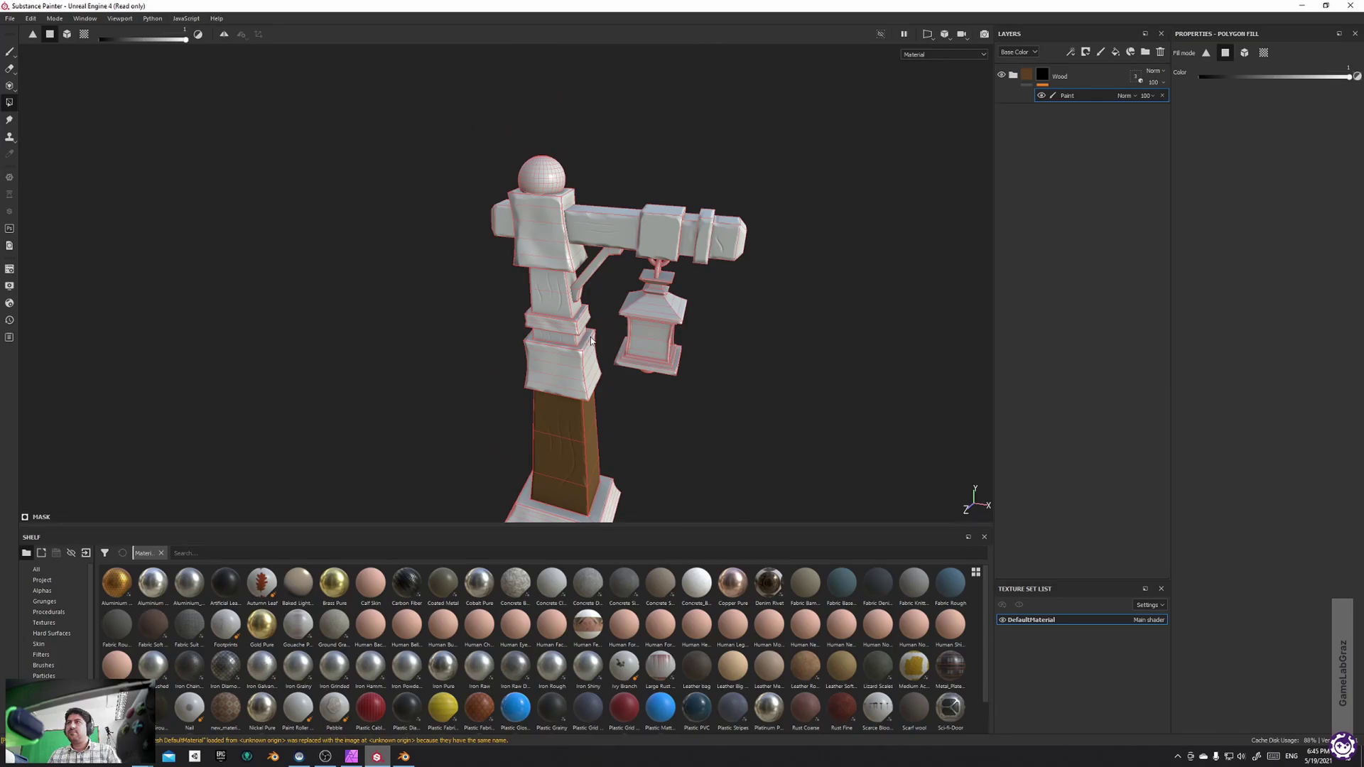
Fill the narrow post section between the two collars and the upper shaft above it into the Wood mask
scroll(590, 339, up, 5)
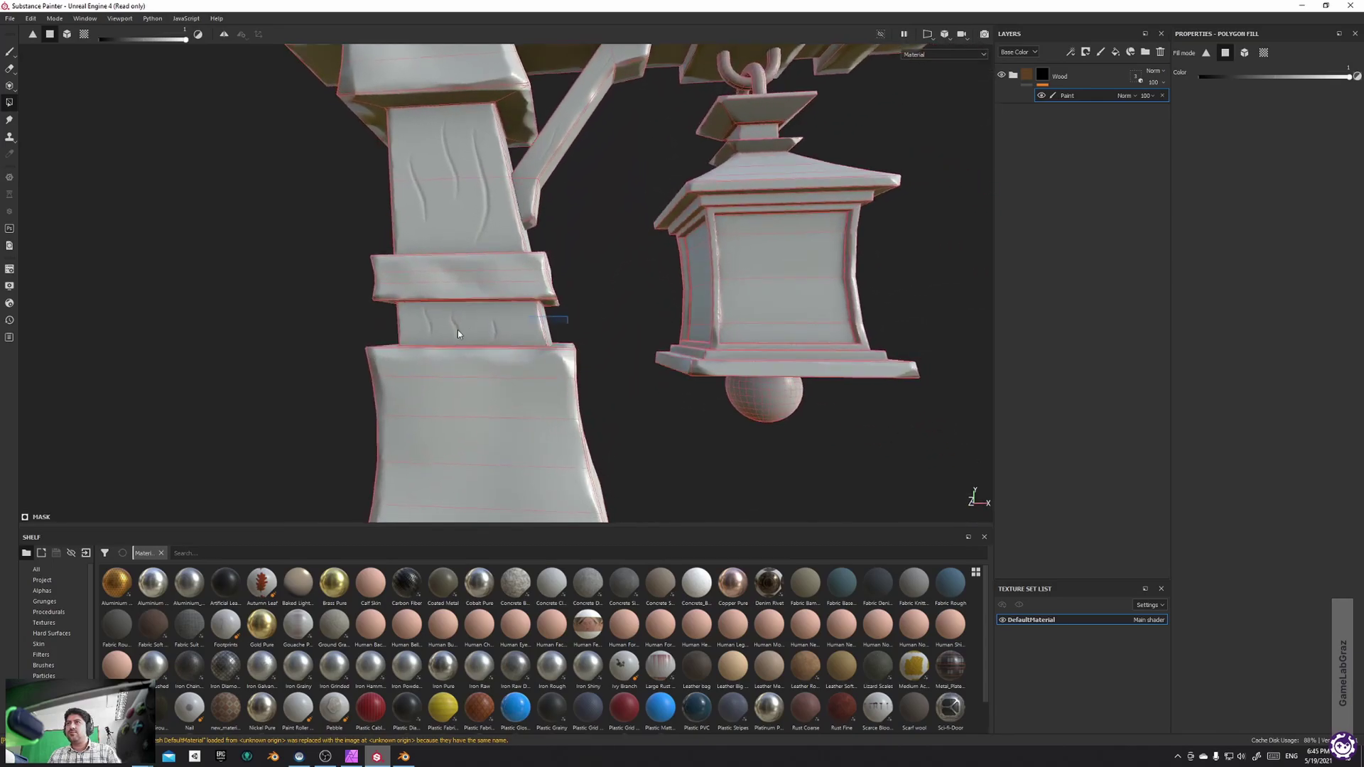
click(470, 333)
alt+drag(540, 301, 563, 361)
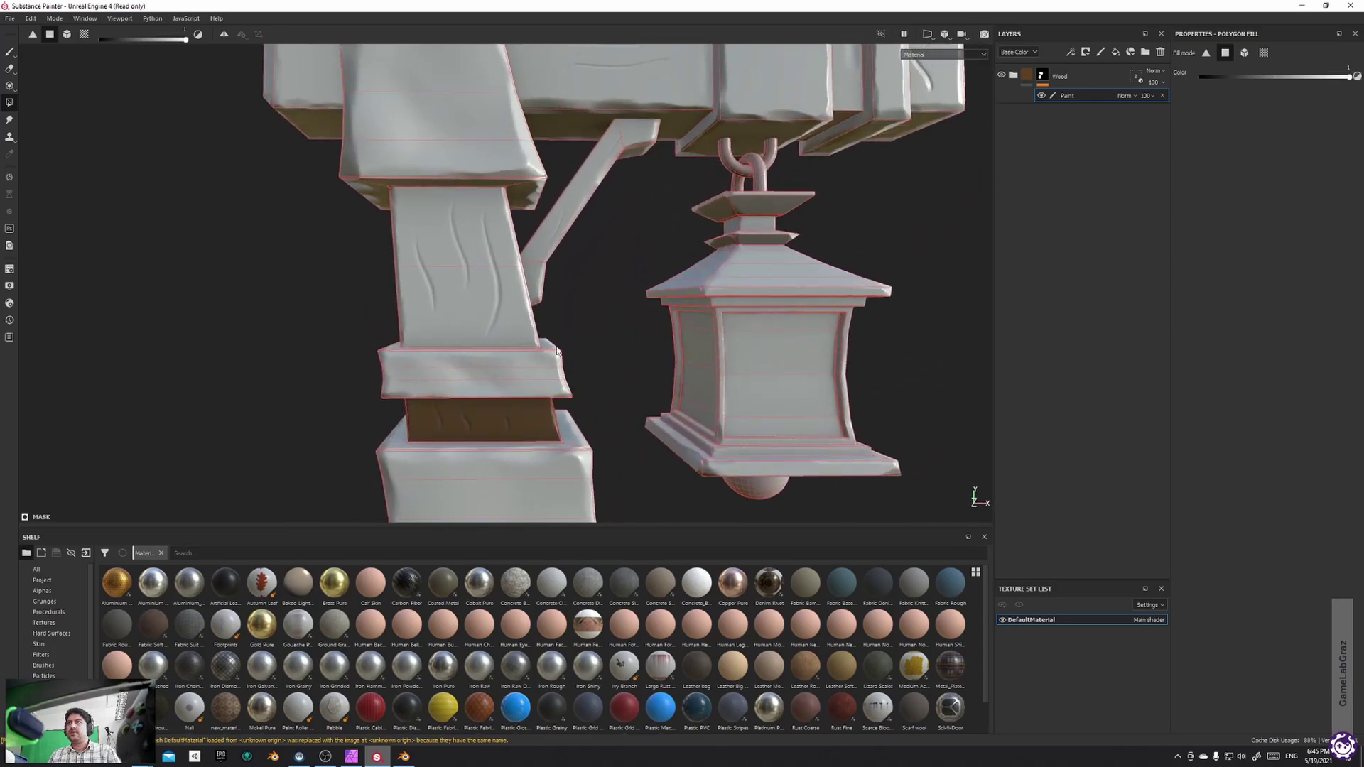
drag(551, 311, 334, 328)
alt+middle_drag(457, 265, 478, 306)
Fill the diagonal brace and the crossbeam sections beside the top block into the Wood mask
drag(591, 264, 587, 228)
alt+right_drag(588, 228, 538, 232)
alt+drag(538, 231, 551, 231)
drag(509, 108, 469, 319)
scroll(512, 258, down, 3)
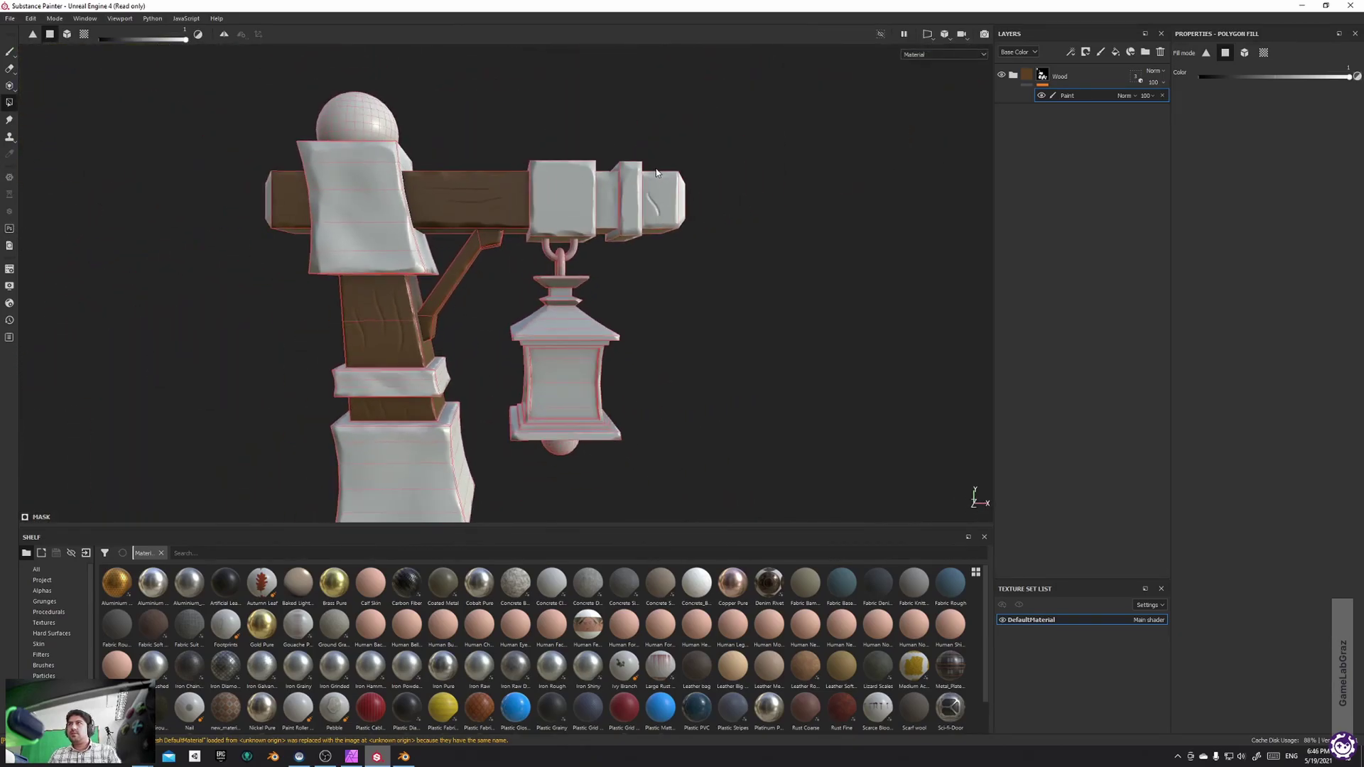
Fill the crossbeam section between the two bands and both beam ends into the Wood mask
alt+drag(667, 238, 630, 262)
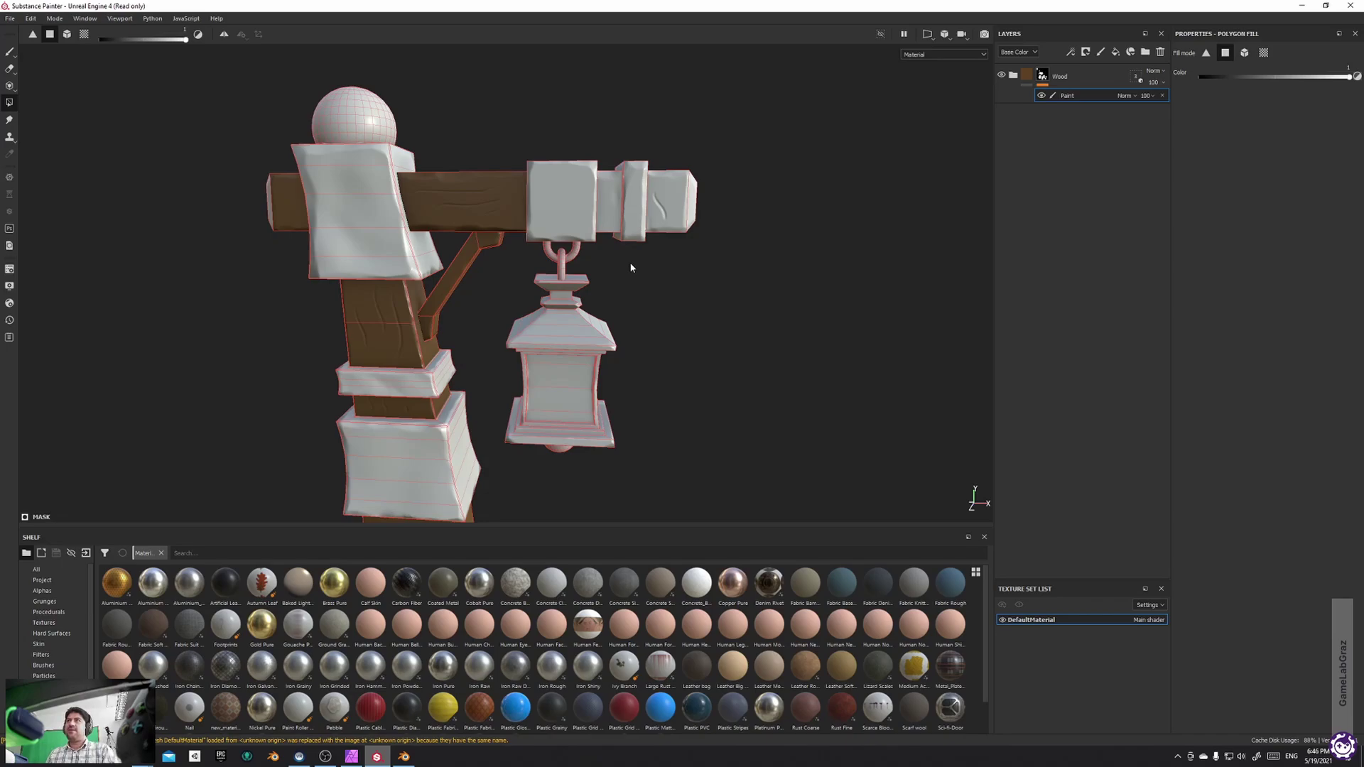
scroll(631, 268, down, 2)
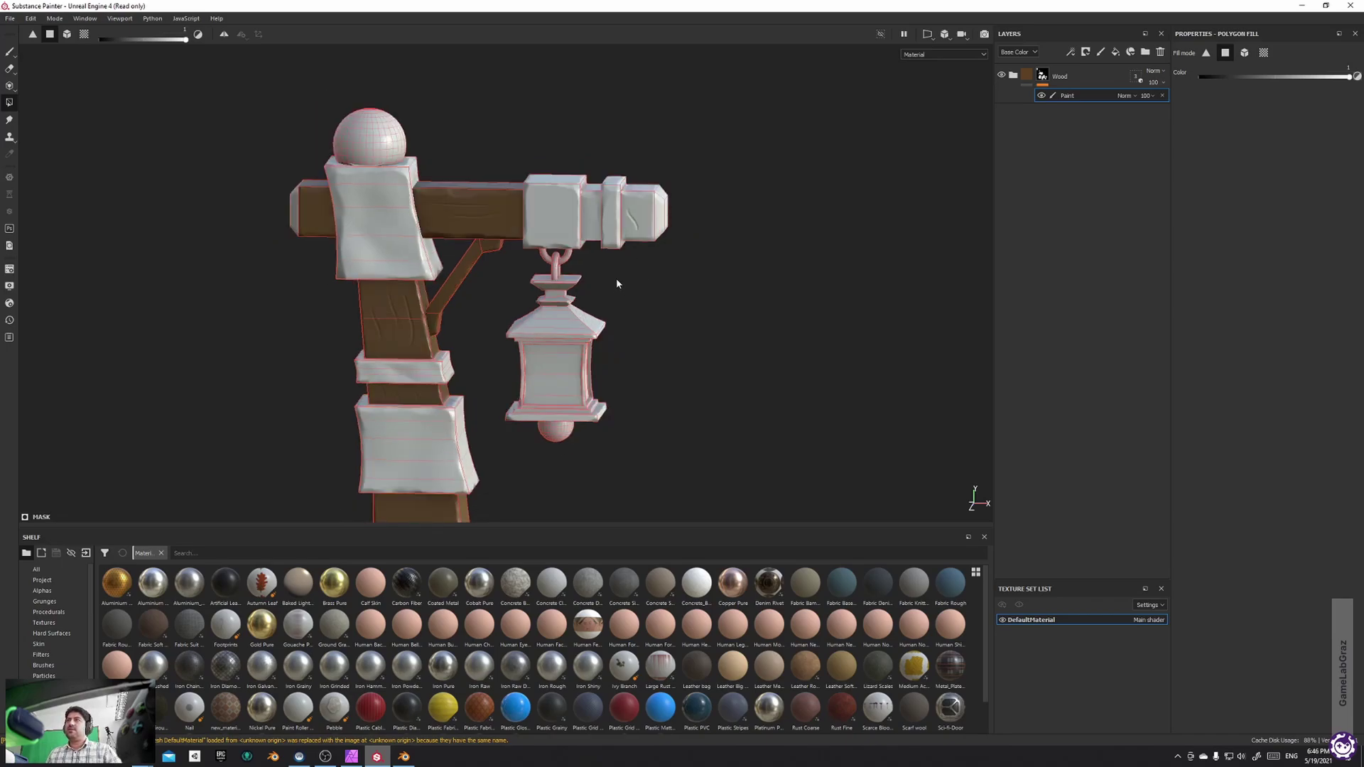
alt+drag(618, 280, 651, 271)
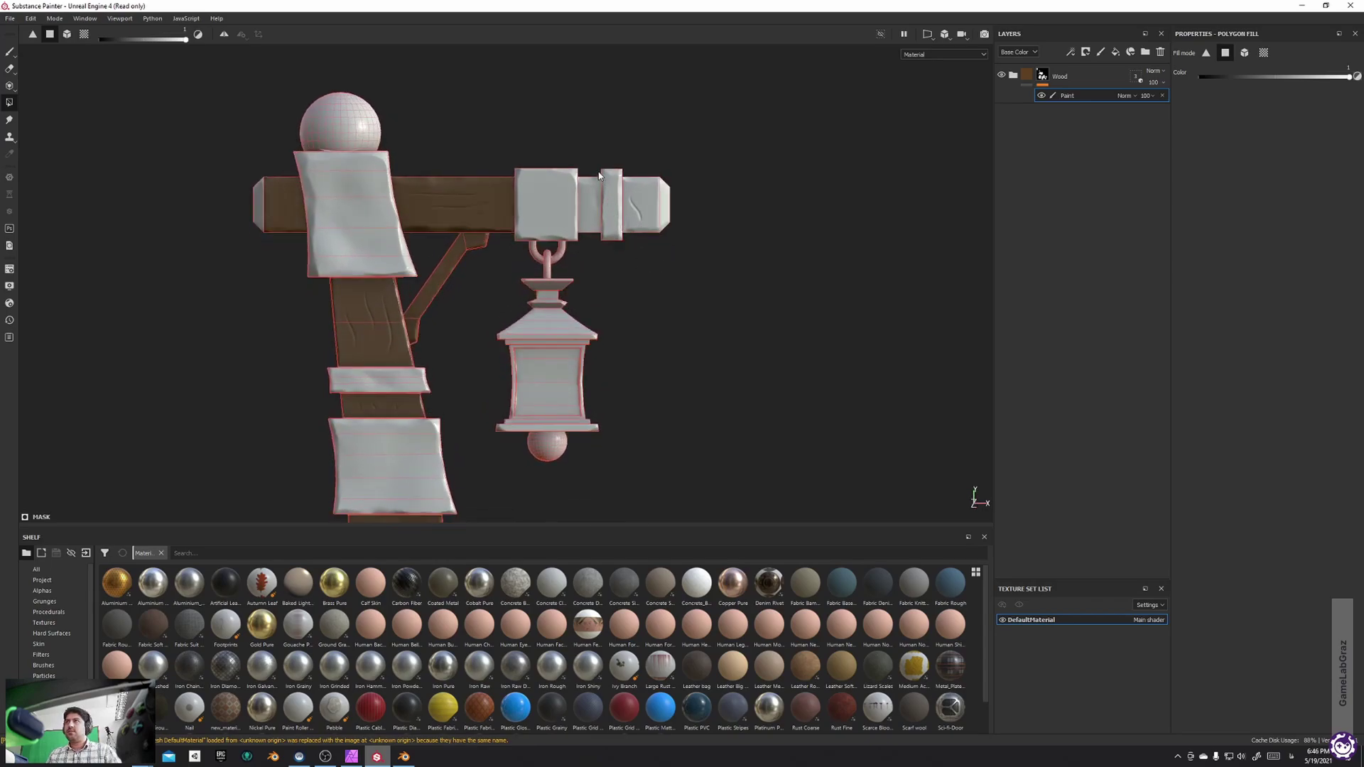
drag(595, 166, 589, 230)
drag(684, 148, 647, 275)
drag(270, 164, 229, 343)
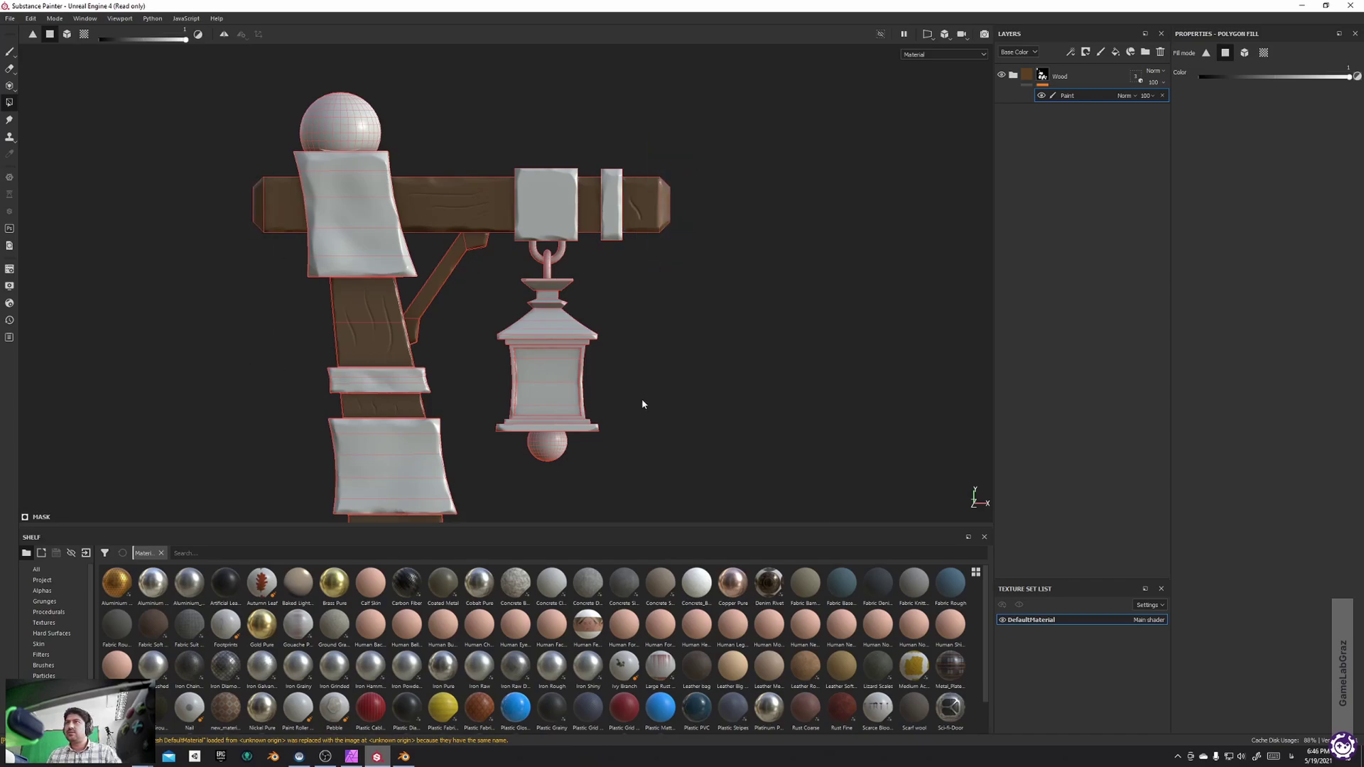
Examine the masked wood areas on the whole lantern post from several angles
scroll(641, 384, down, 5)
alt+drag(649, 368, 607, 393)
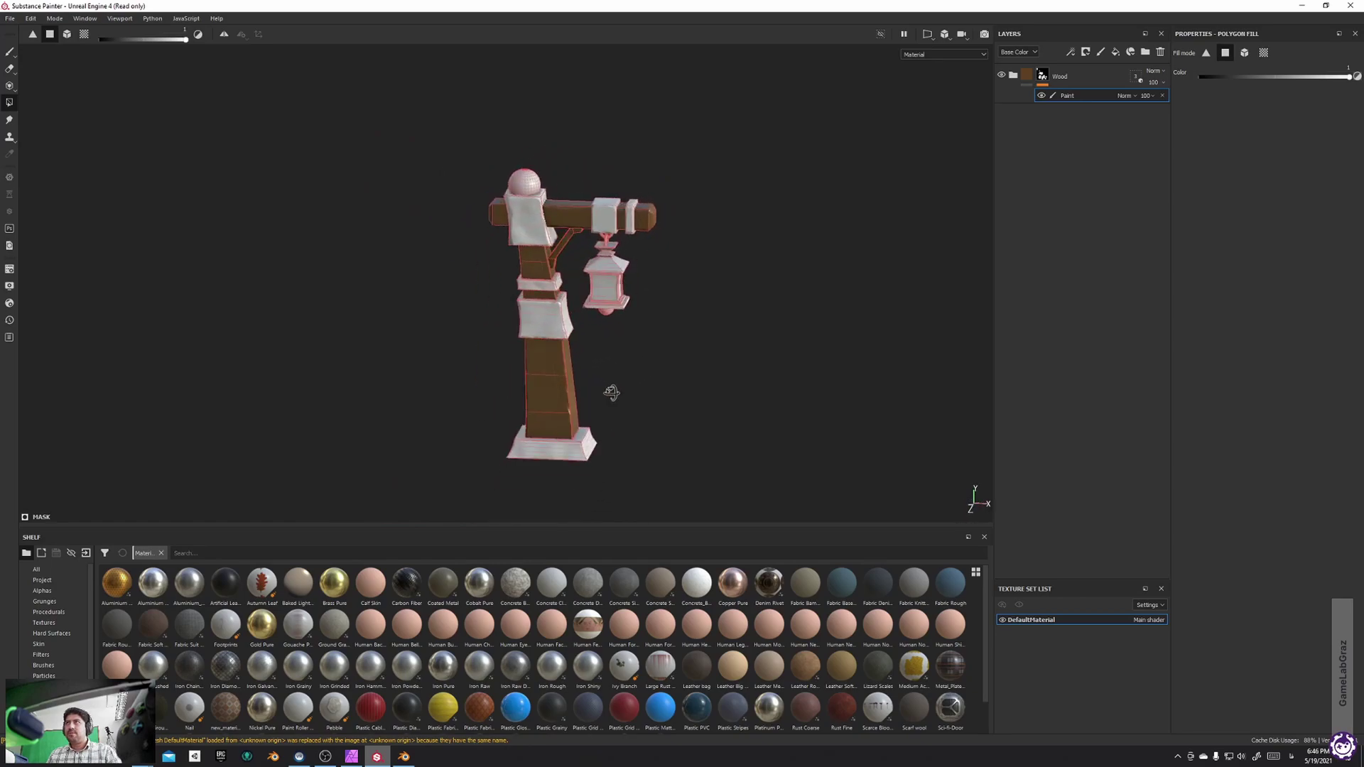
alt+drag(909, 153, 887, 188)
alt+drag(794, 247, 695, 322)
scroll(589, 402, up, 5)
scroll(694, 322, down, 5)
alt+middle_drag(624, 355, 708, 270)
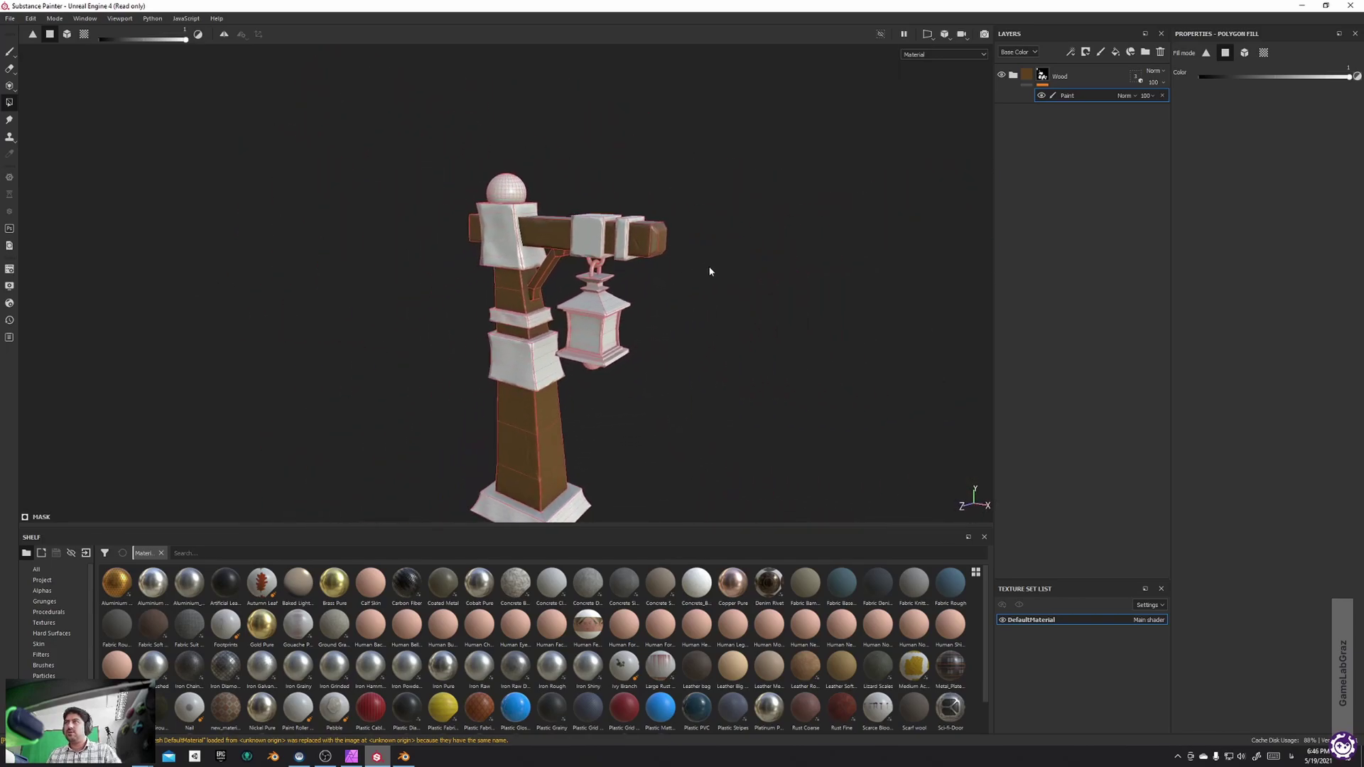
Expand the Wood folder and shift the Main Color layer's base color to a more reddish brown, hex 5d3521
click(1026, 76)
click(1014, 76)
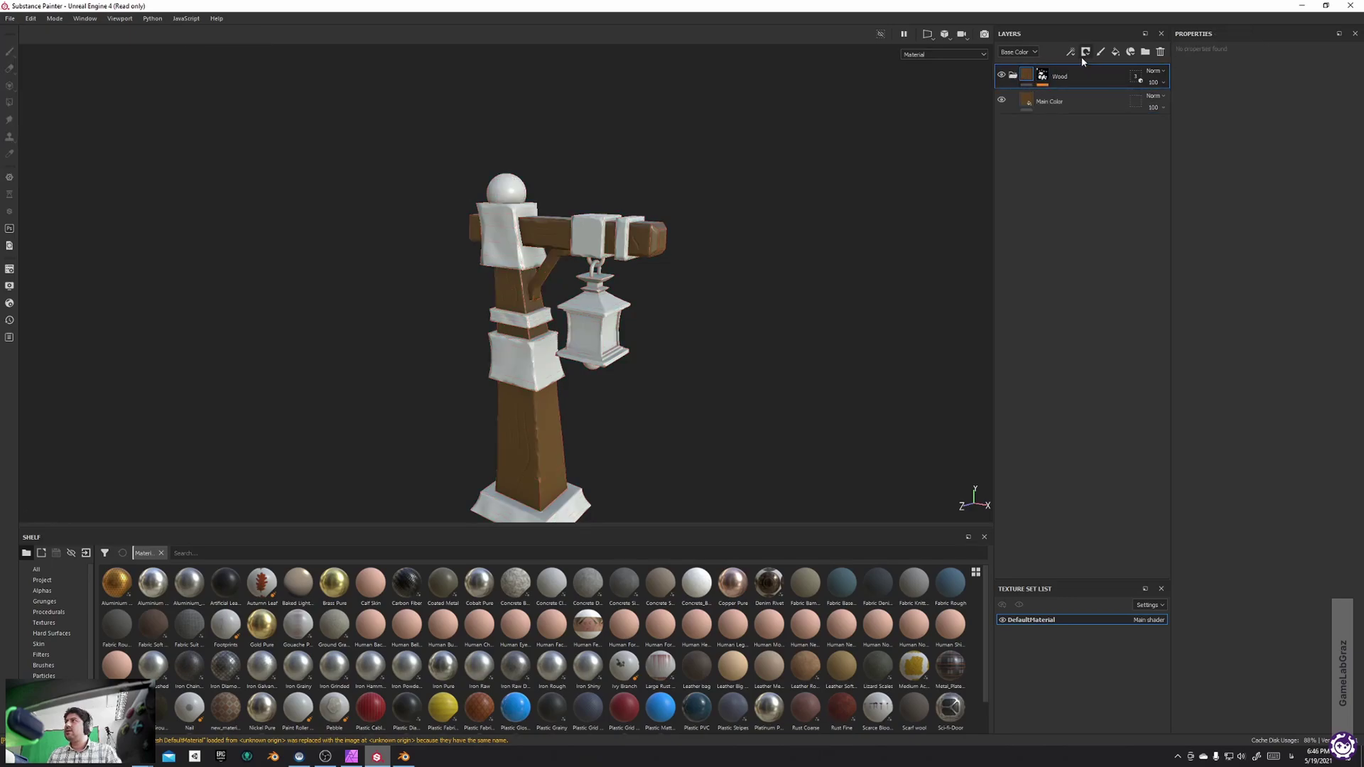
scroll(594, 341, down, 3)
alt+drag(580, 365, 602, 390)
alt+middle_drag(602, 389, 607, 210)
scroll(624, 309, up, 5)
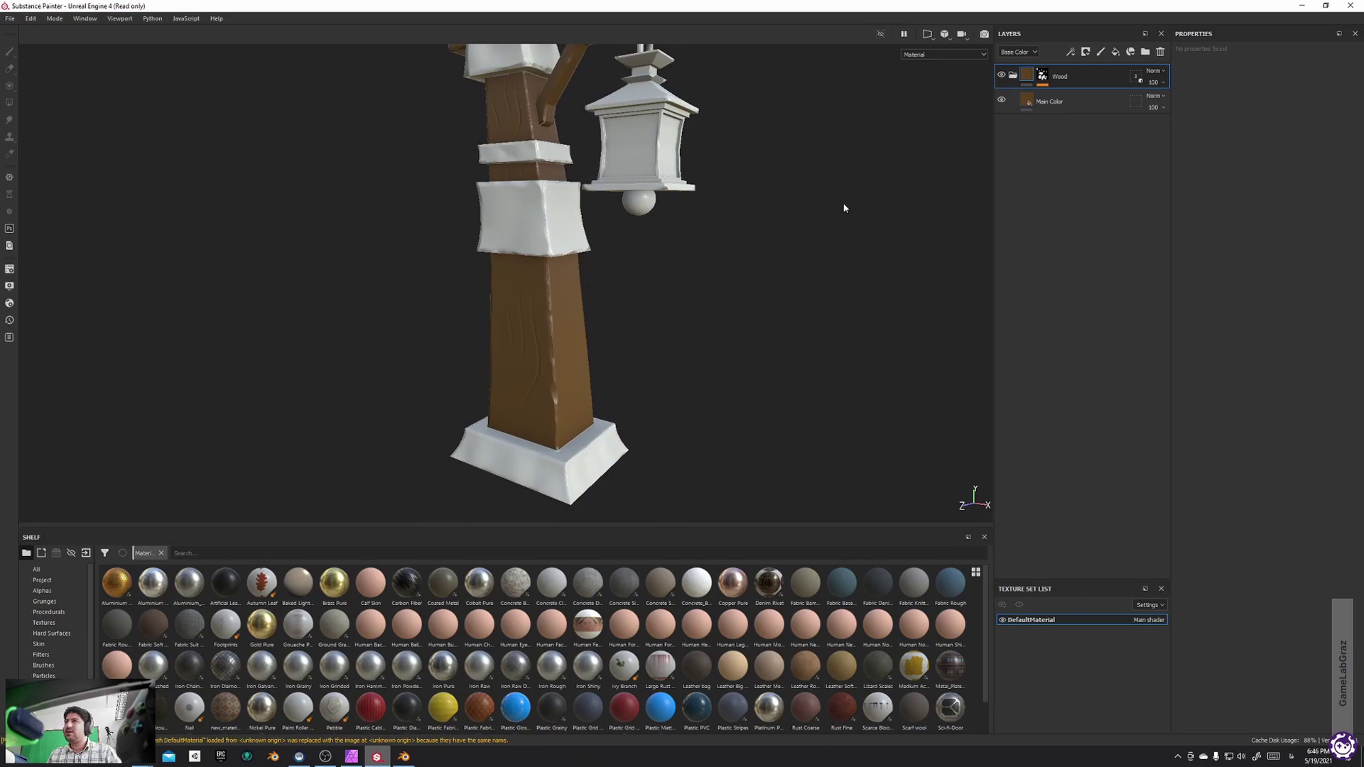
click(1051, 100)
click(1264, 297)
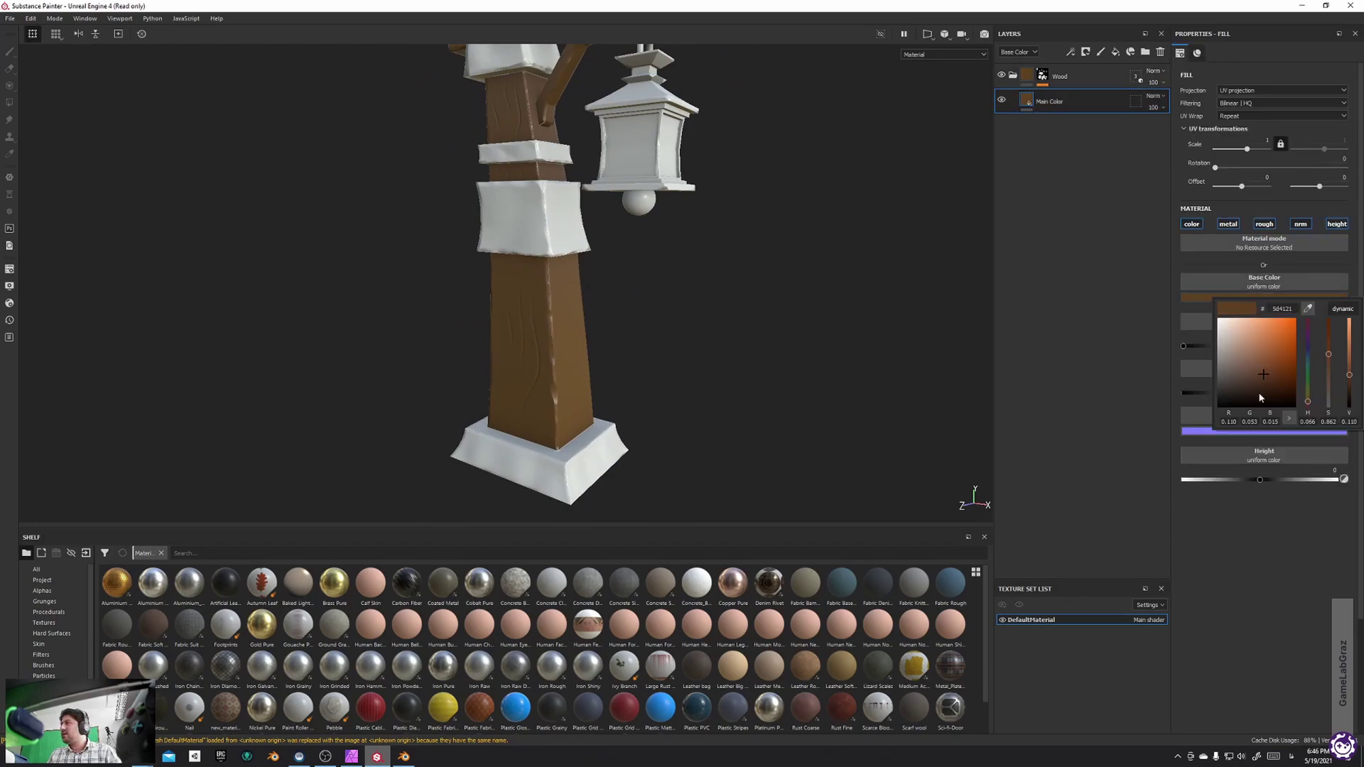
drag(1309, 400, 1306, 409)
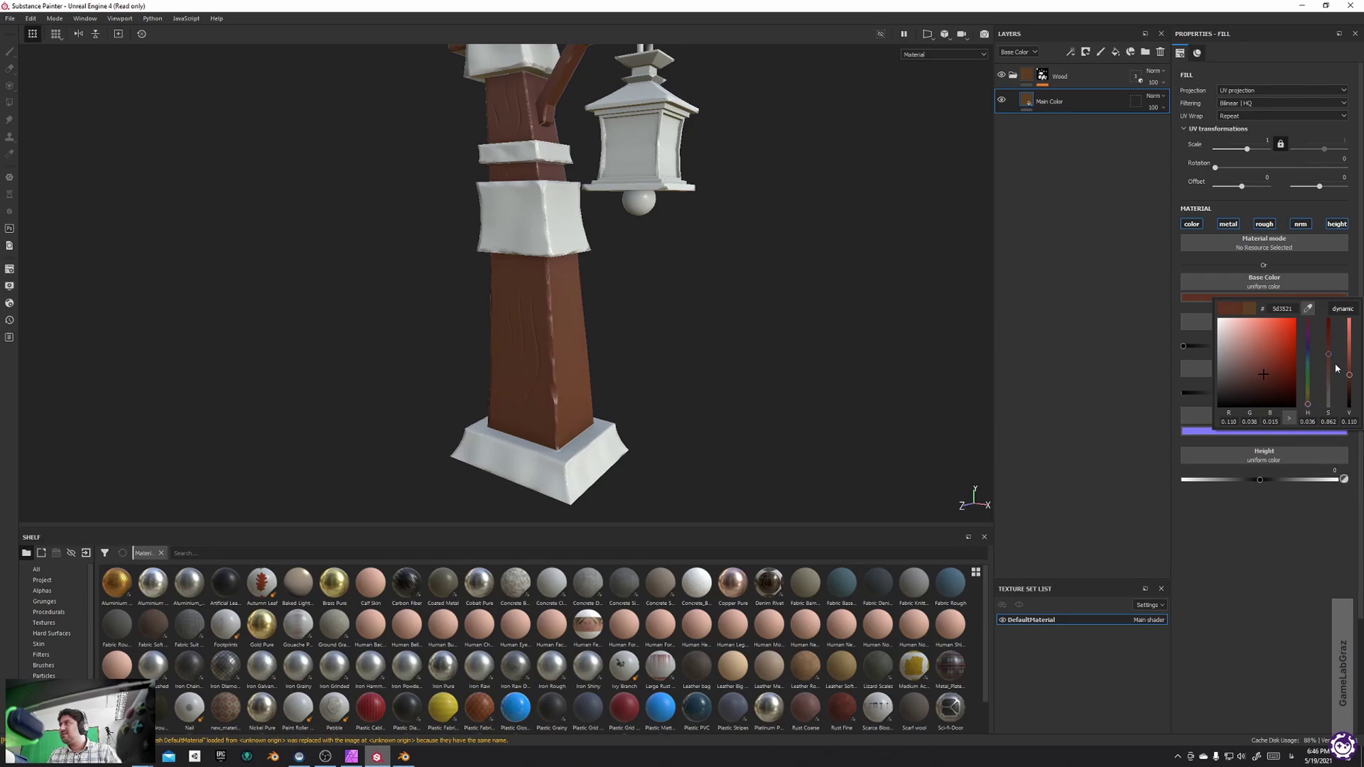
click(715, 321)
alt+drag(715, 307, 707, 344)
alt+middle_drag(707, 343, 709, 359)
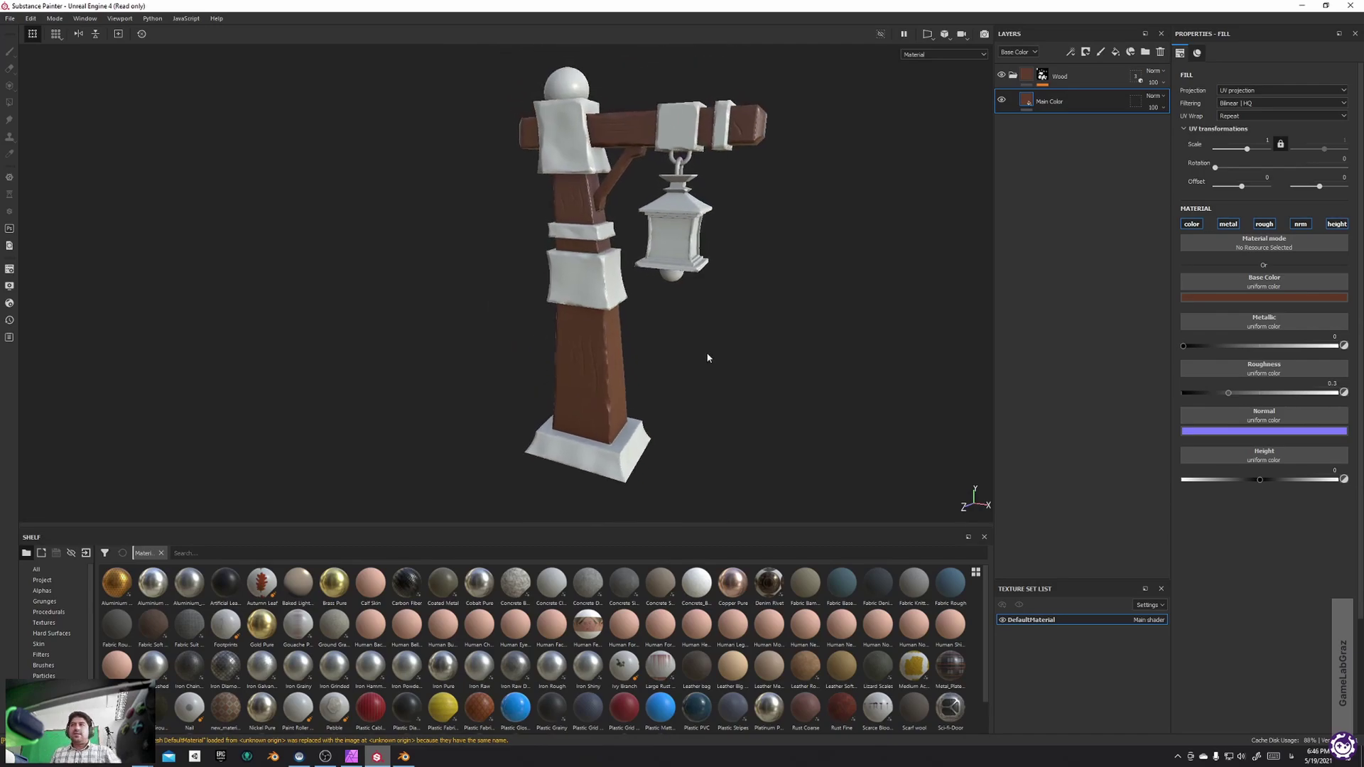
Duplicate the Main Color layer inside the Wood folder and rename the upper copy AO
alt+drag(658, 190, 583, 223)
scroll(582, 223, up, 3)
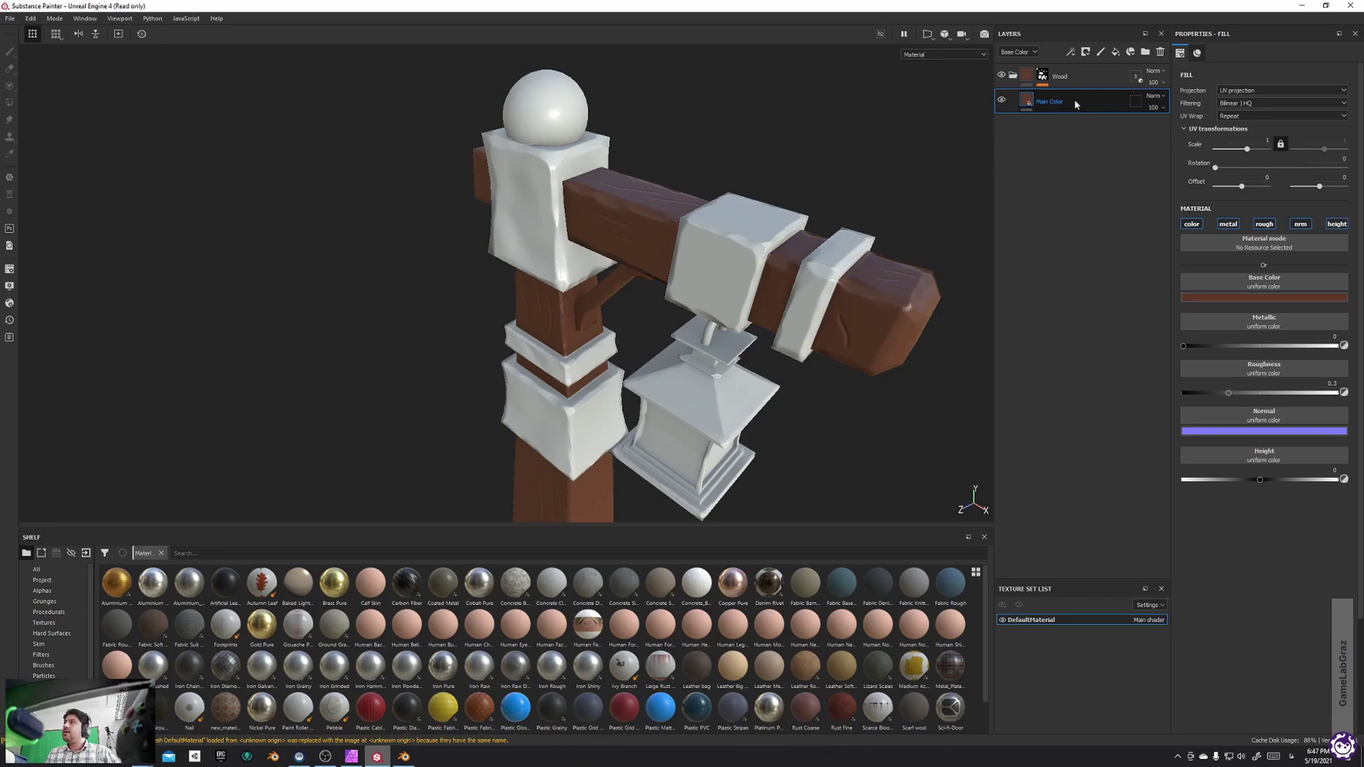
key(ctrl+d)
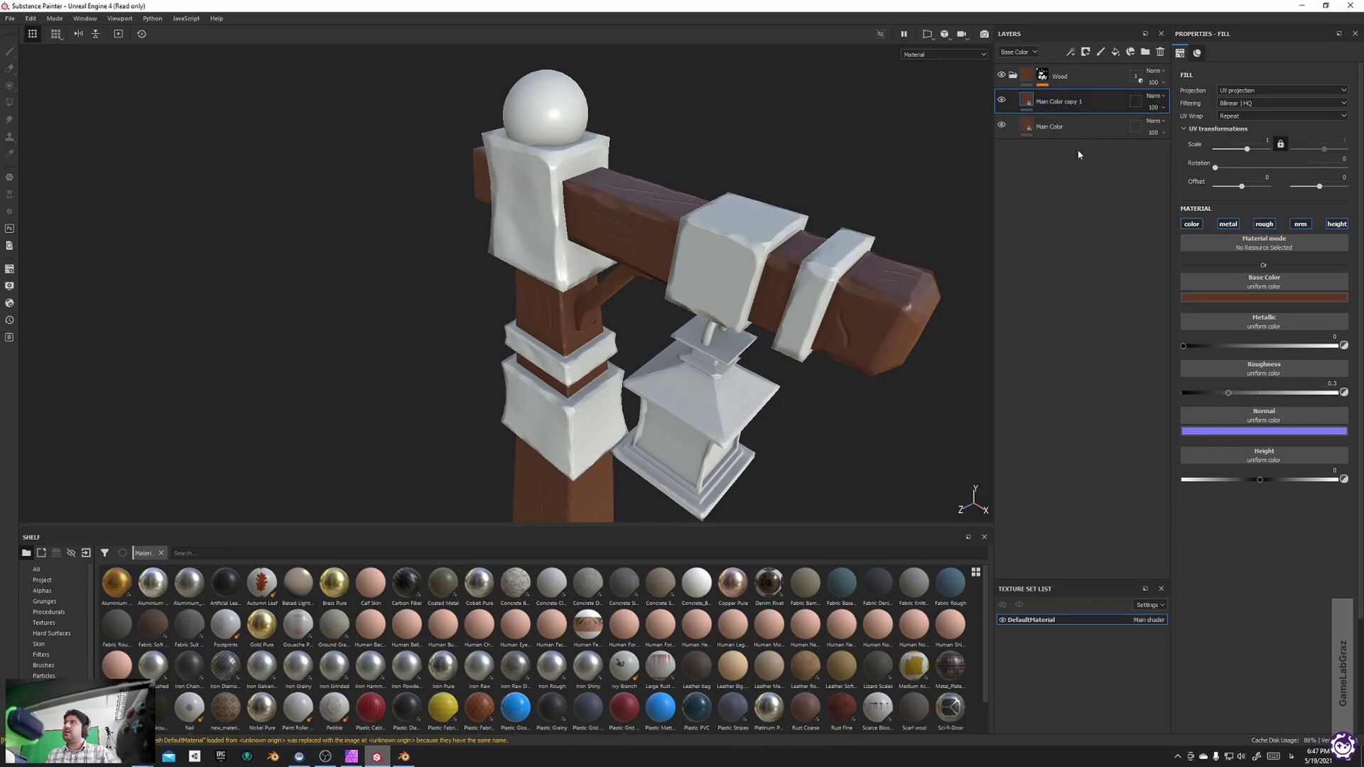
double_click(1065, 107)
click(1094, 102)
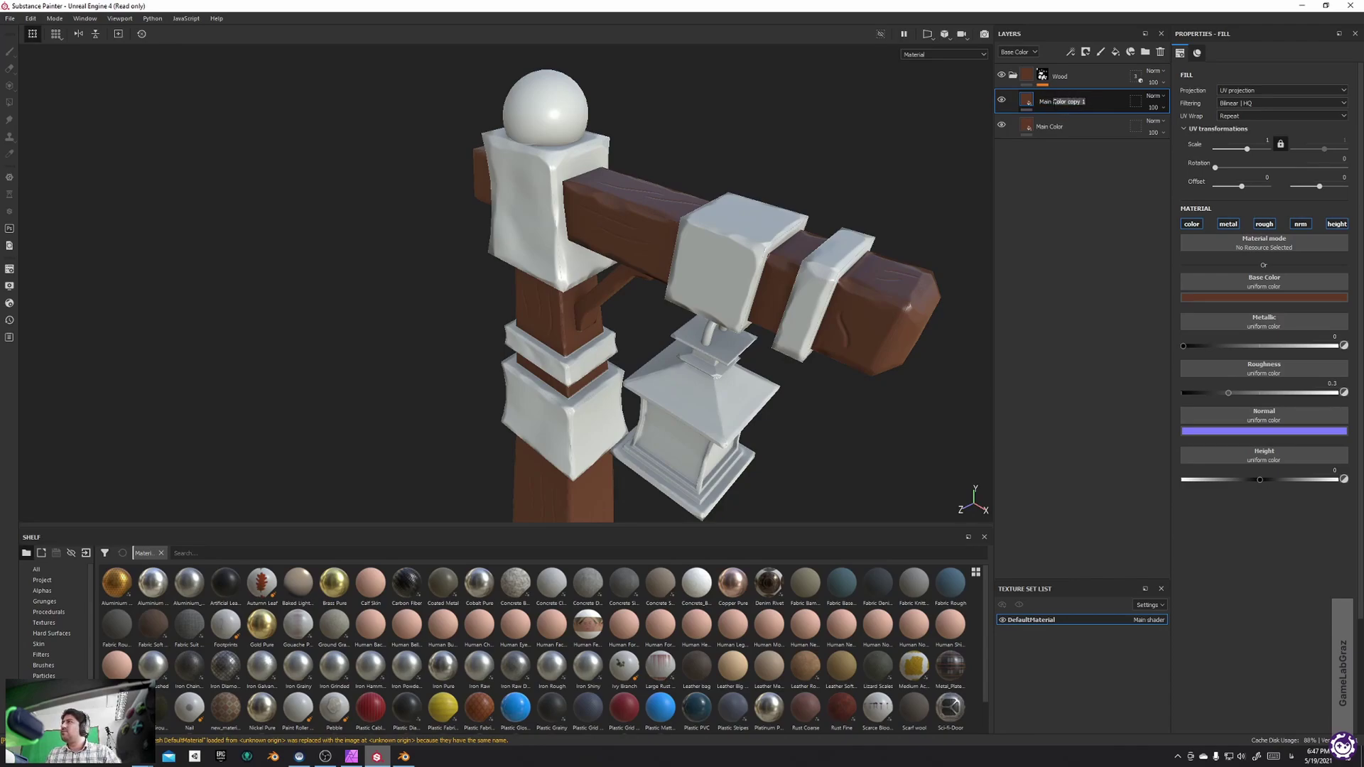
text(آ)
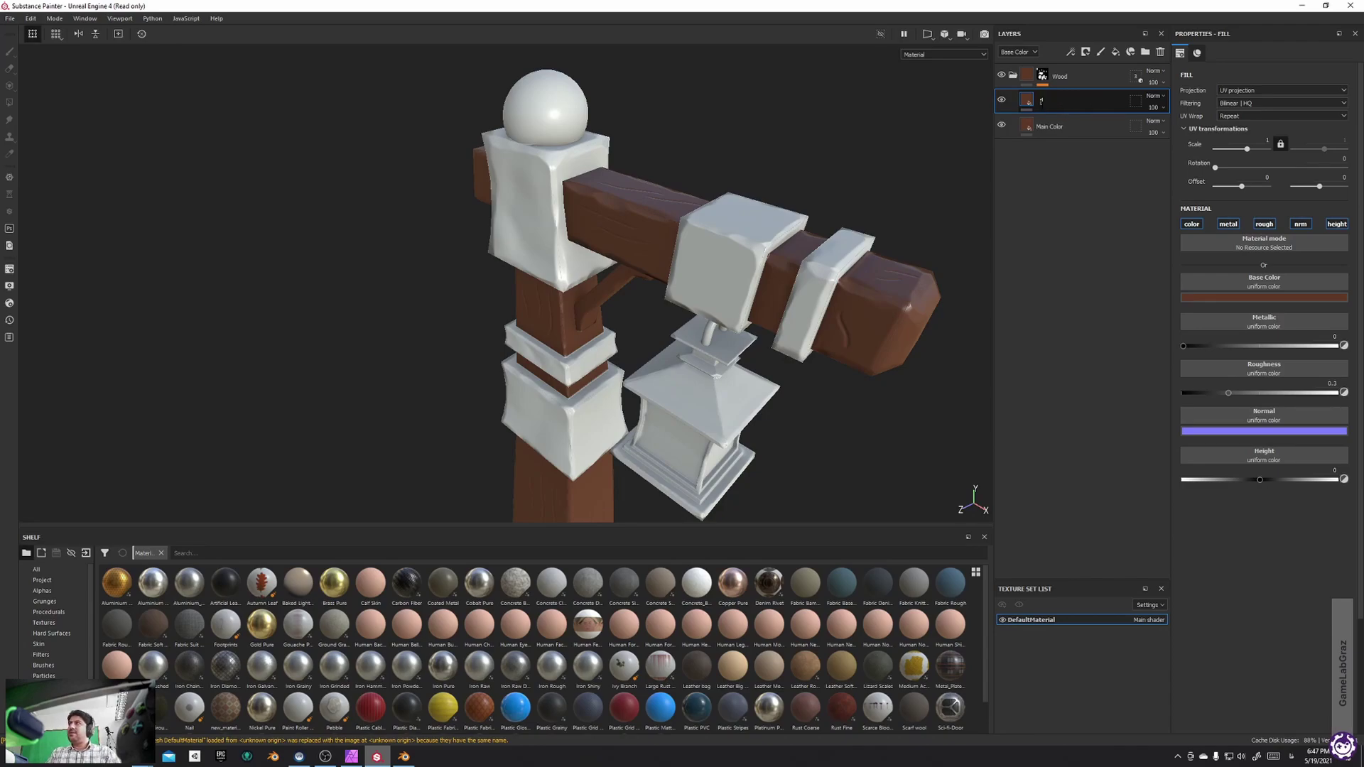
key(alt+shift)
text(AO)
key(Return)
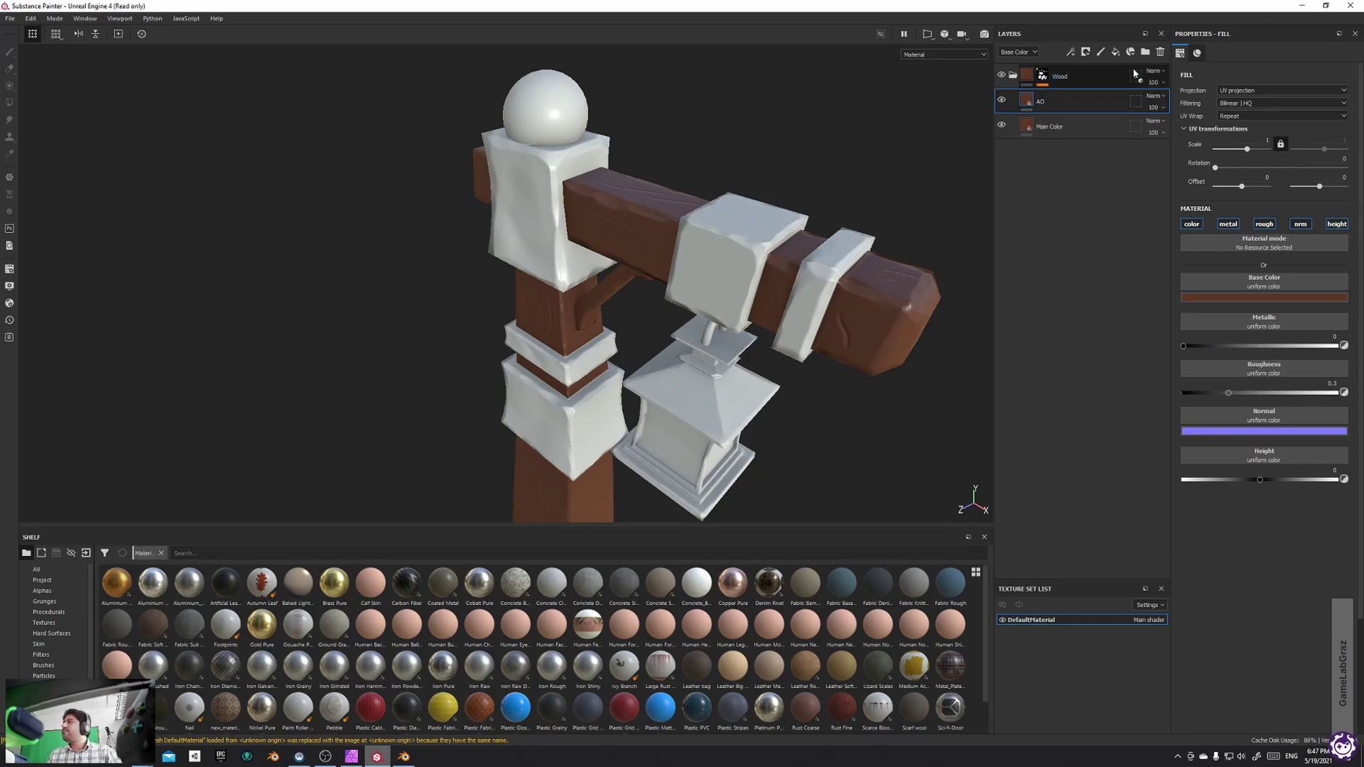
Darken the AO layer's base color to a deep brown, hex 352118
click(1236, 298)
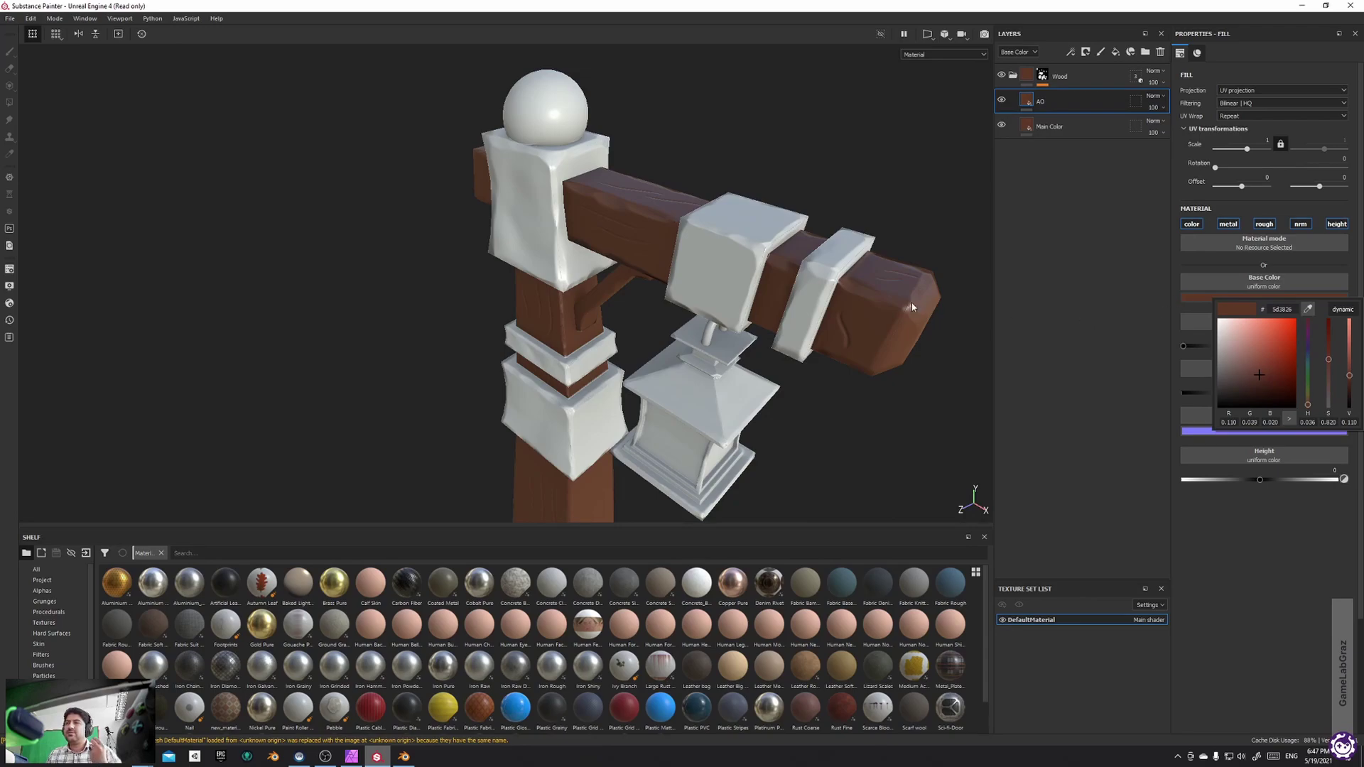
drag(1350, 384, 1328, 368)
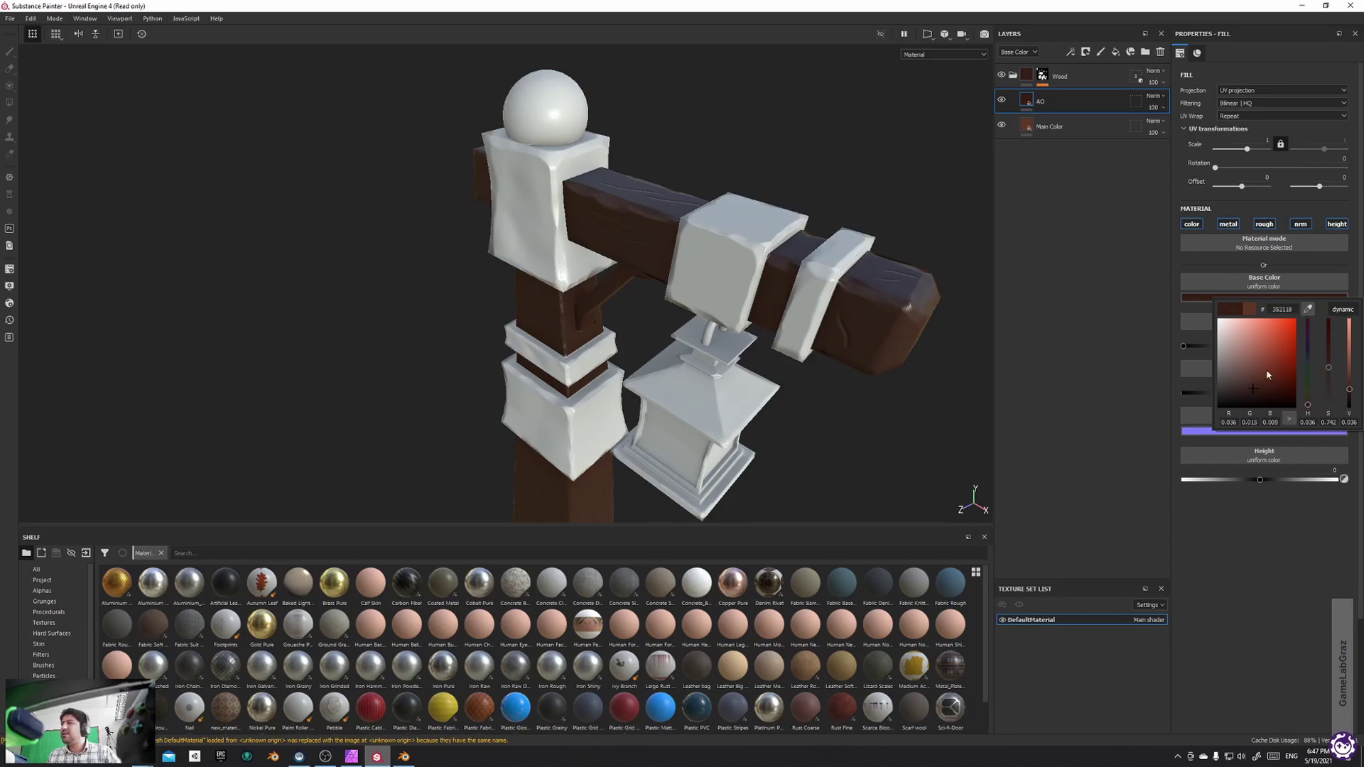
alt+drag(638, 274, 602, 242)
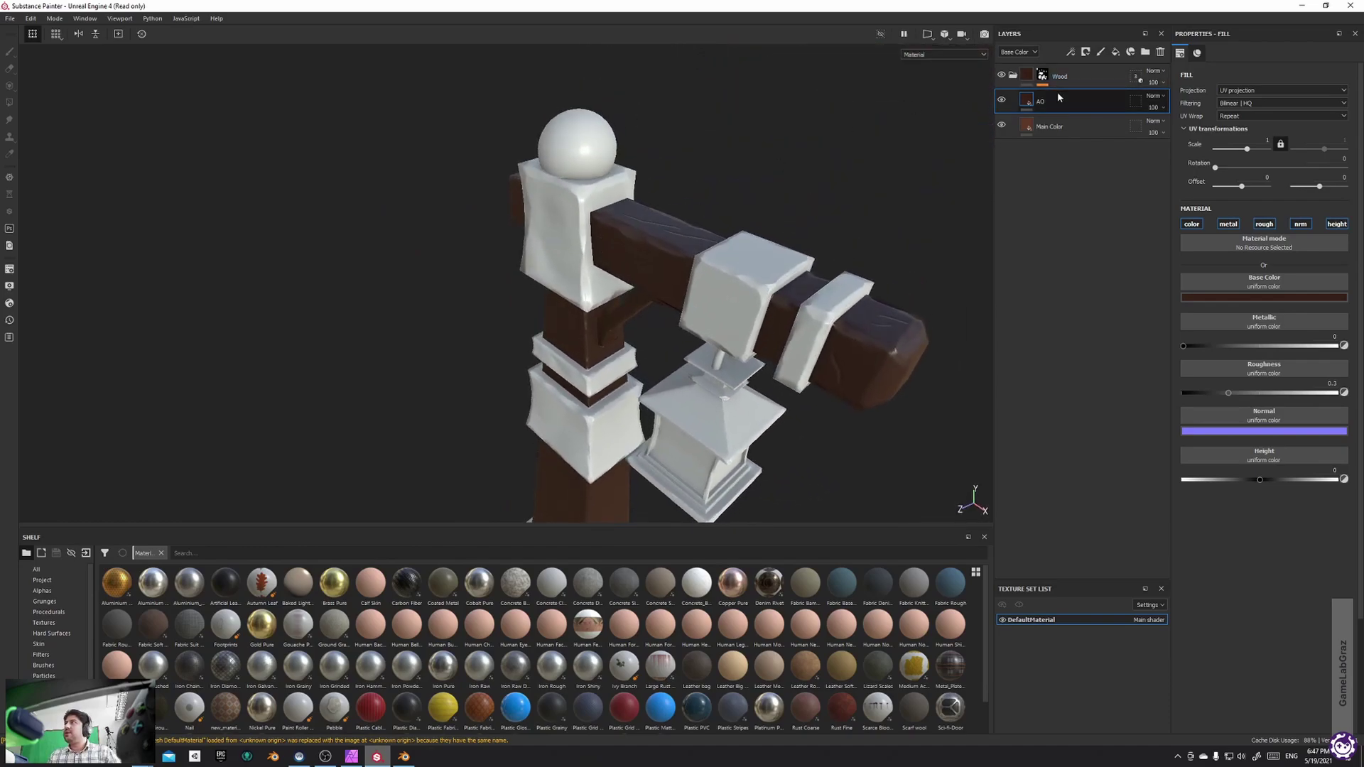
Add a black mask to the AO layer and assign an Ambient Occlusion generator to that mask
right_click(1054, 100)
click(1104, 118)
key(4)
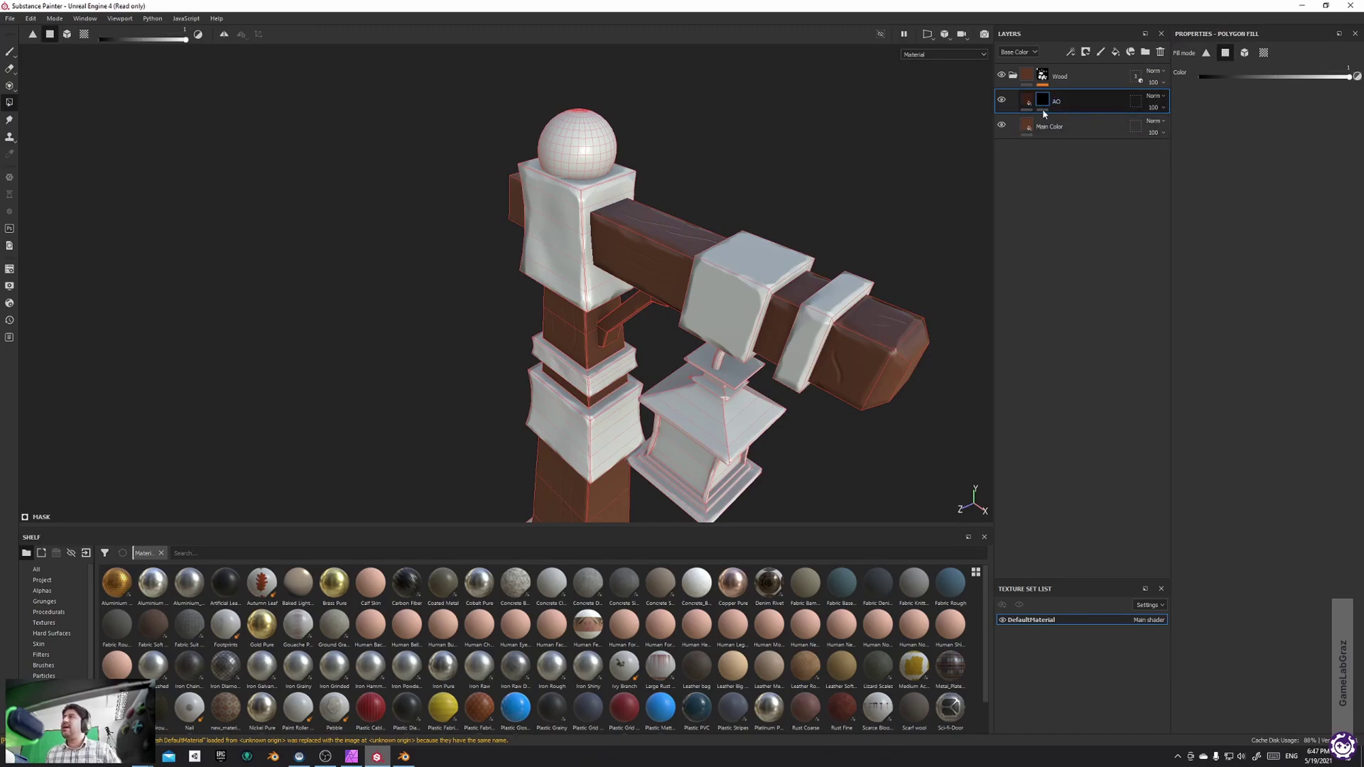
click(1070, 52)
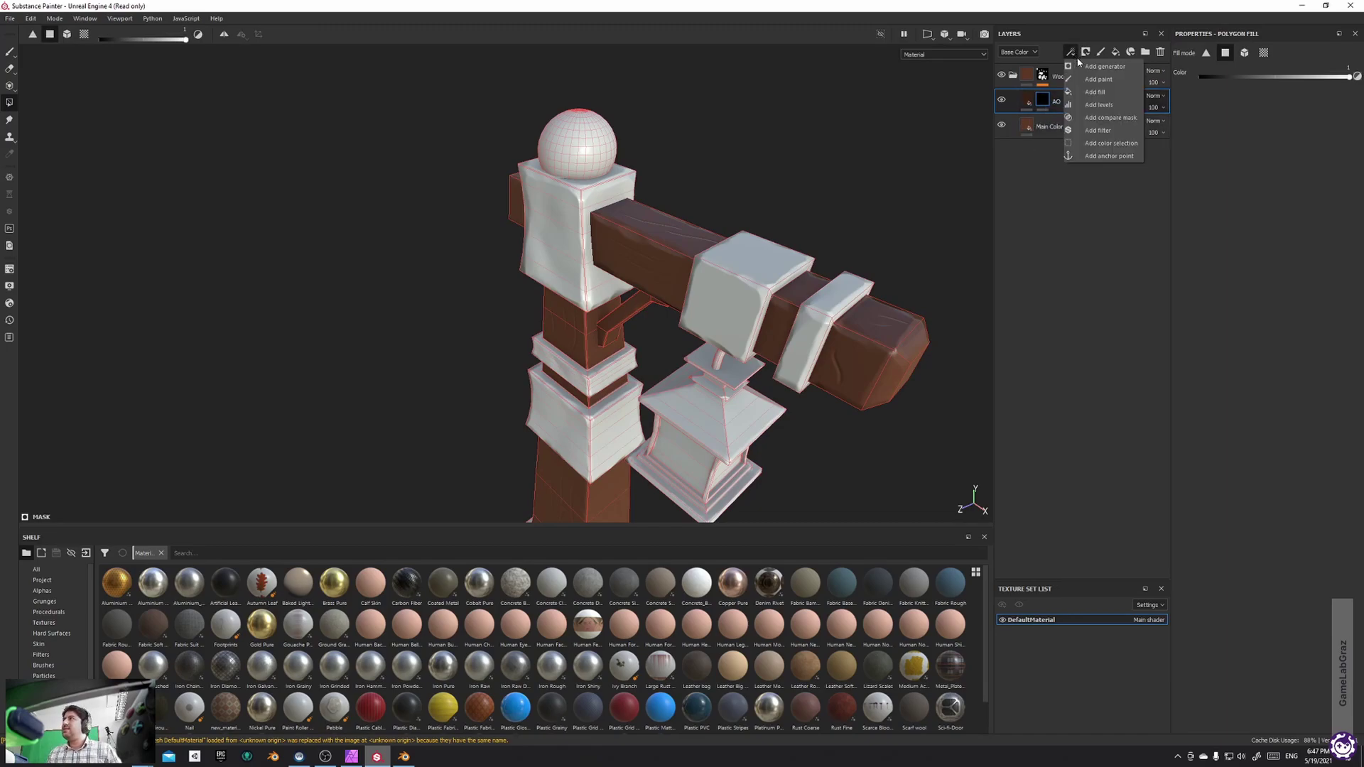
click(1100, 69)
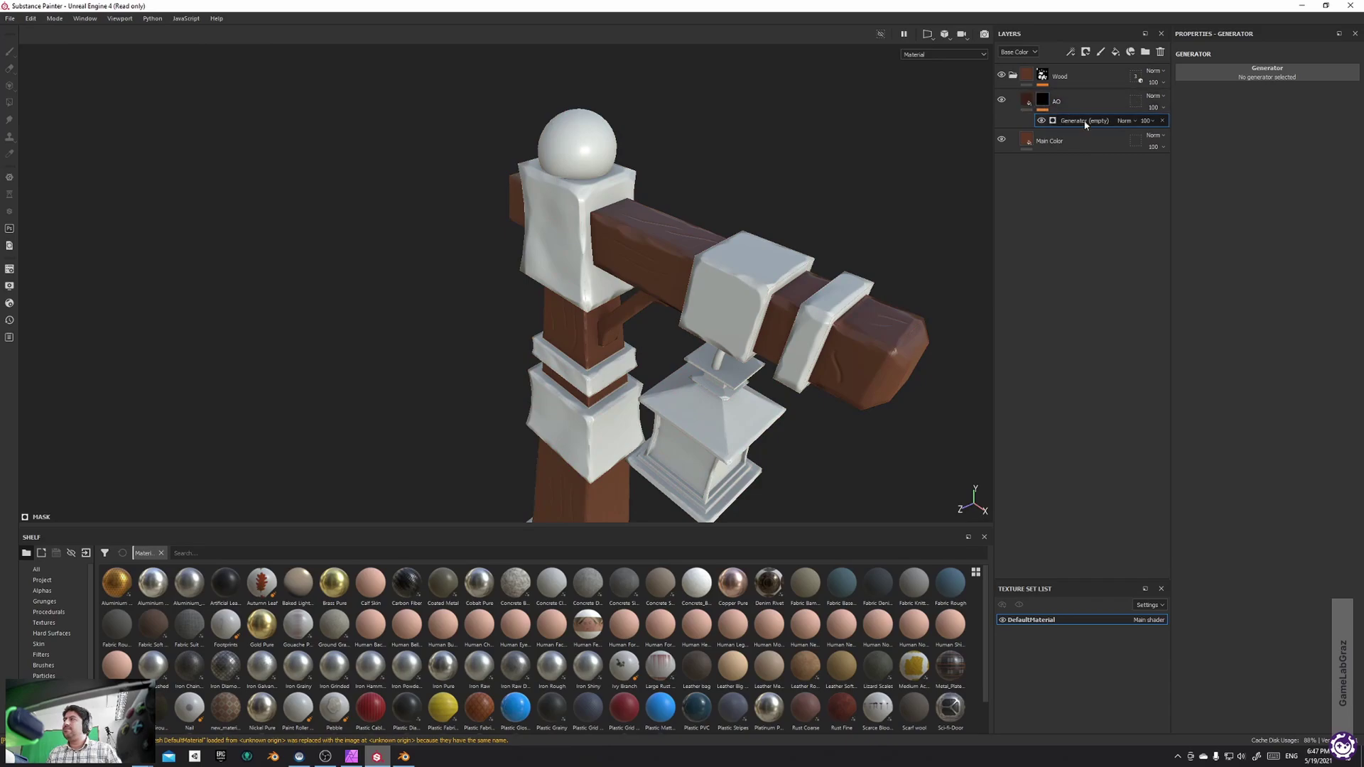
click(1257, 74)
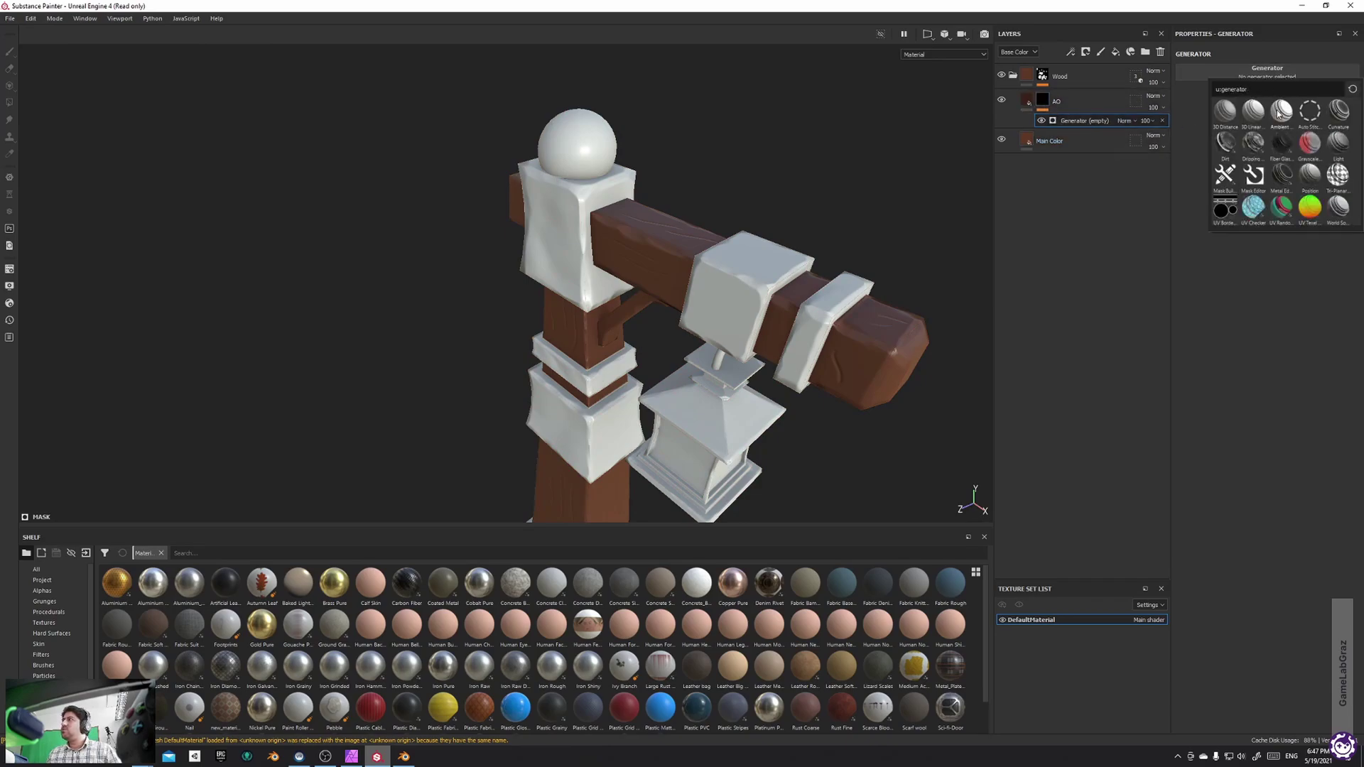
click(1279, 112)
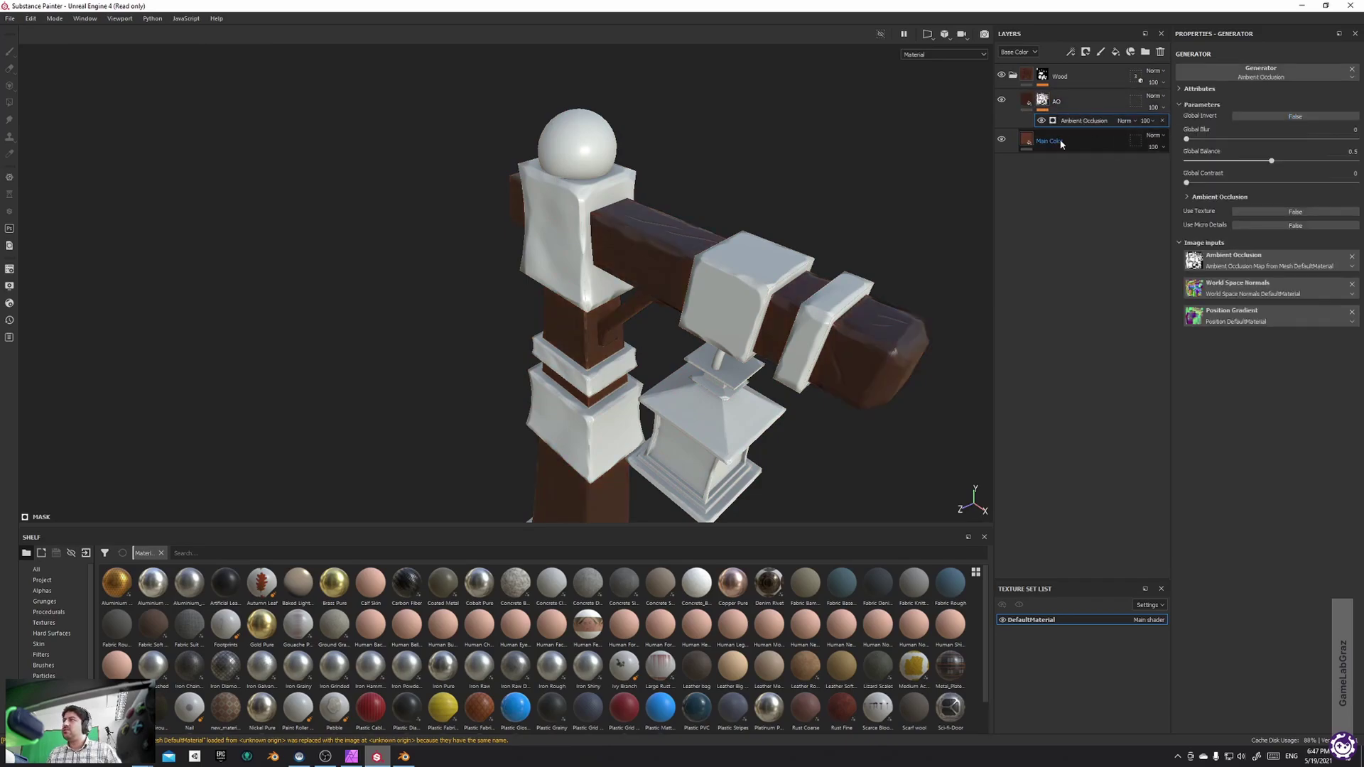
Show only the Mask channel in the viewport and examine the AO mask on the beam, brace and whole lantern post
click(936, 54)
click(933, 54)
scroll(946, 101, down, 1)
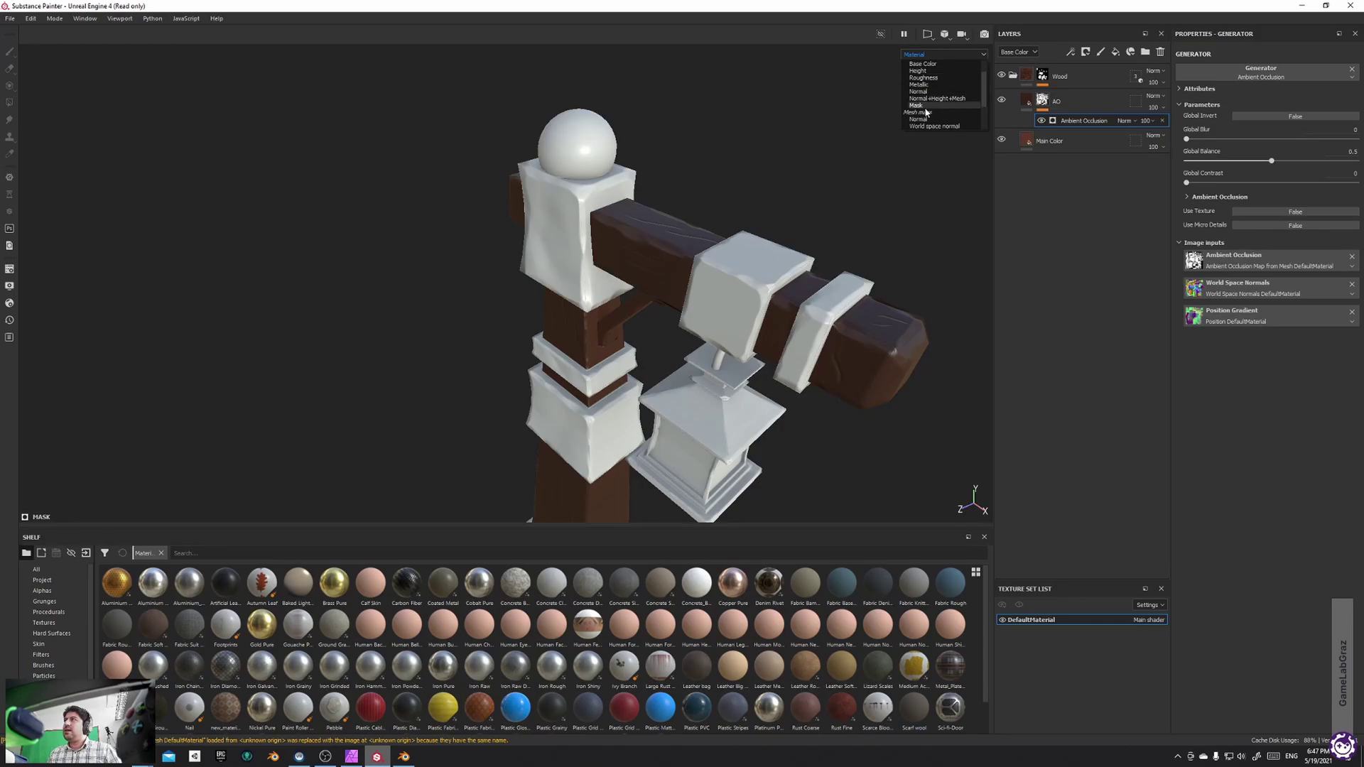
click(924, 106)
mouse_move(693, 194)
alt+mouse_down()
mouse_move(390, 213)
mouse_move(471, 213)
mouse_move(671, 168)
mouse_move(680, 211)
alt+mouse_up()
alt+middle_drag(681, 211, 631, 254)
alt+right_drag(520, 253, 554, 250)
alt+drag(554, 250, 592, 289)
alt+middle_drag(595, 287, 584, 214)
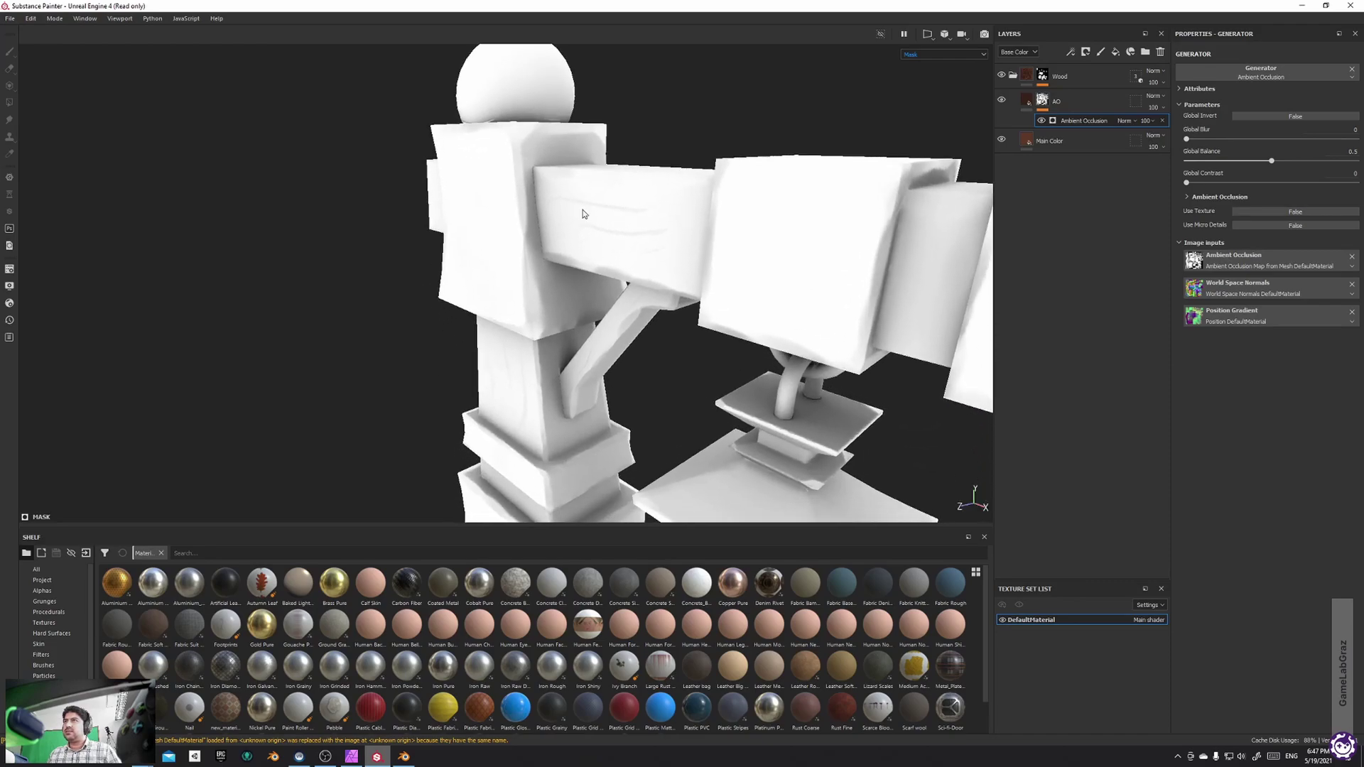
scroll(584, 214, down, 6)
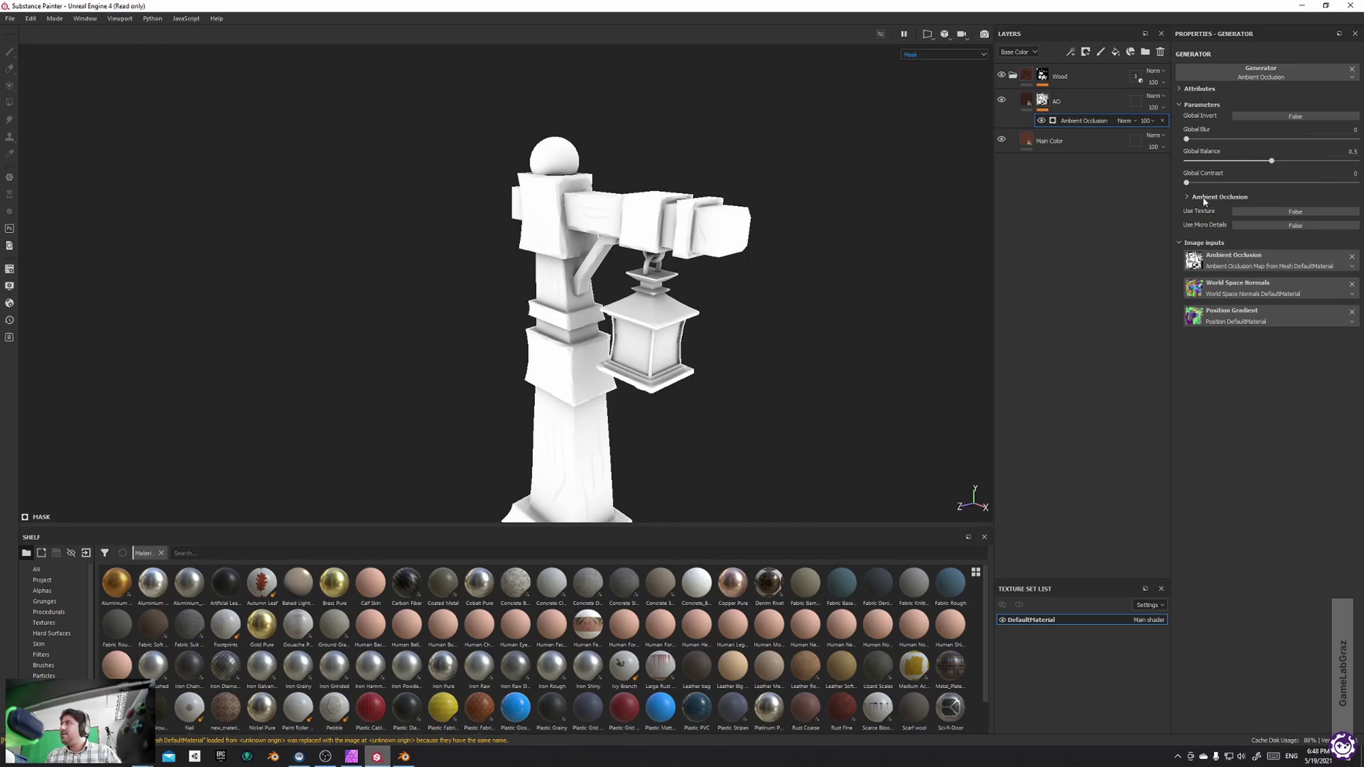
Set the generator's Ambient Occlusion parameters to Balance 0.29, Contrast 0.18 and Blur 1.53
click(1205, 198)
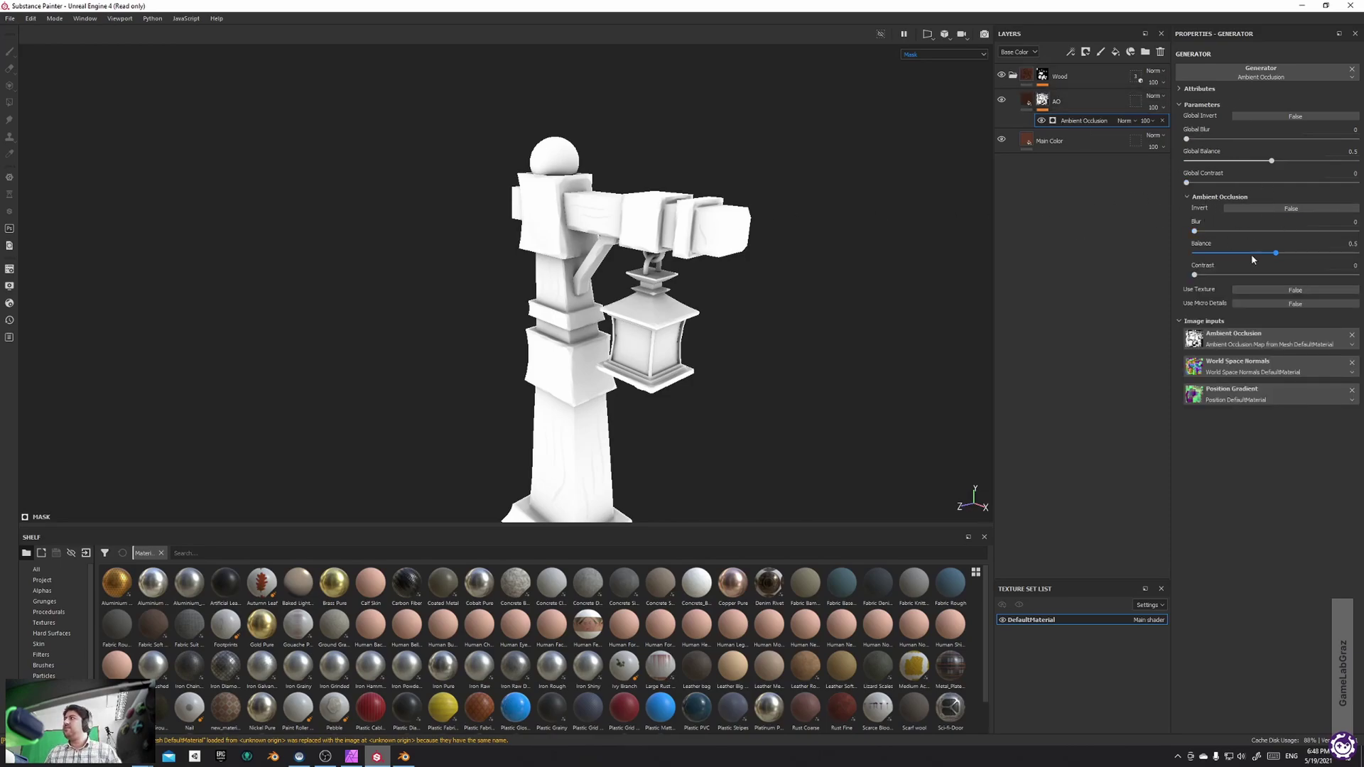
drag(1276, 254, 1244, 257)
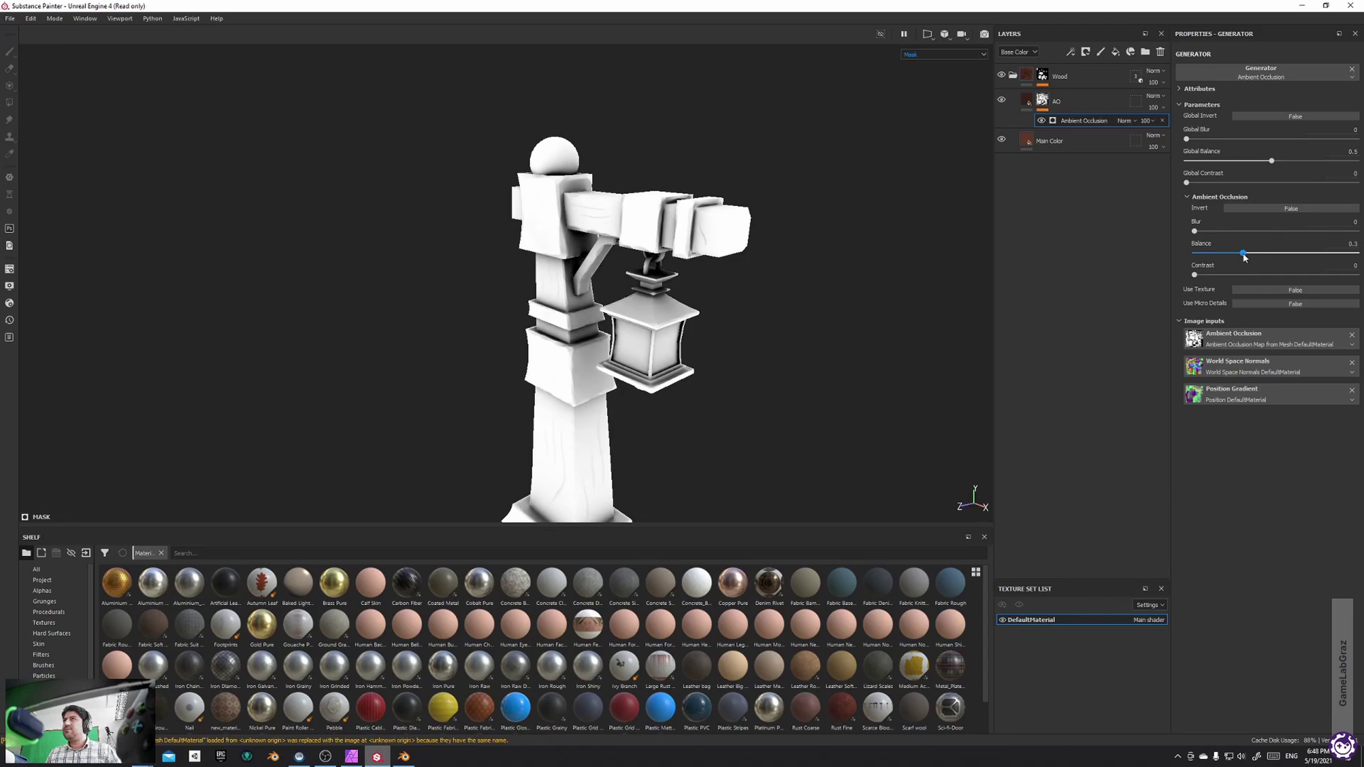
alt+drag(883, 265, 838, 300)
mouse_move(1197, 275)
mouse_down()
mouse_move(1272, 274)
mouse_move(1223, 275)
mouse_up()
mouse_move(767, 235)
alt+mouse_down()
mouse_move(746, 272)
mouse_move(822, 211)
mouse_move(760, 265)
mouse_move(733, 350)
mouse_move(346, 353)
mouse_move(782, 334)
mouse_move(959, 285)
alt+mouse_up()
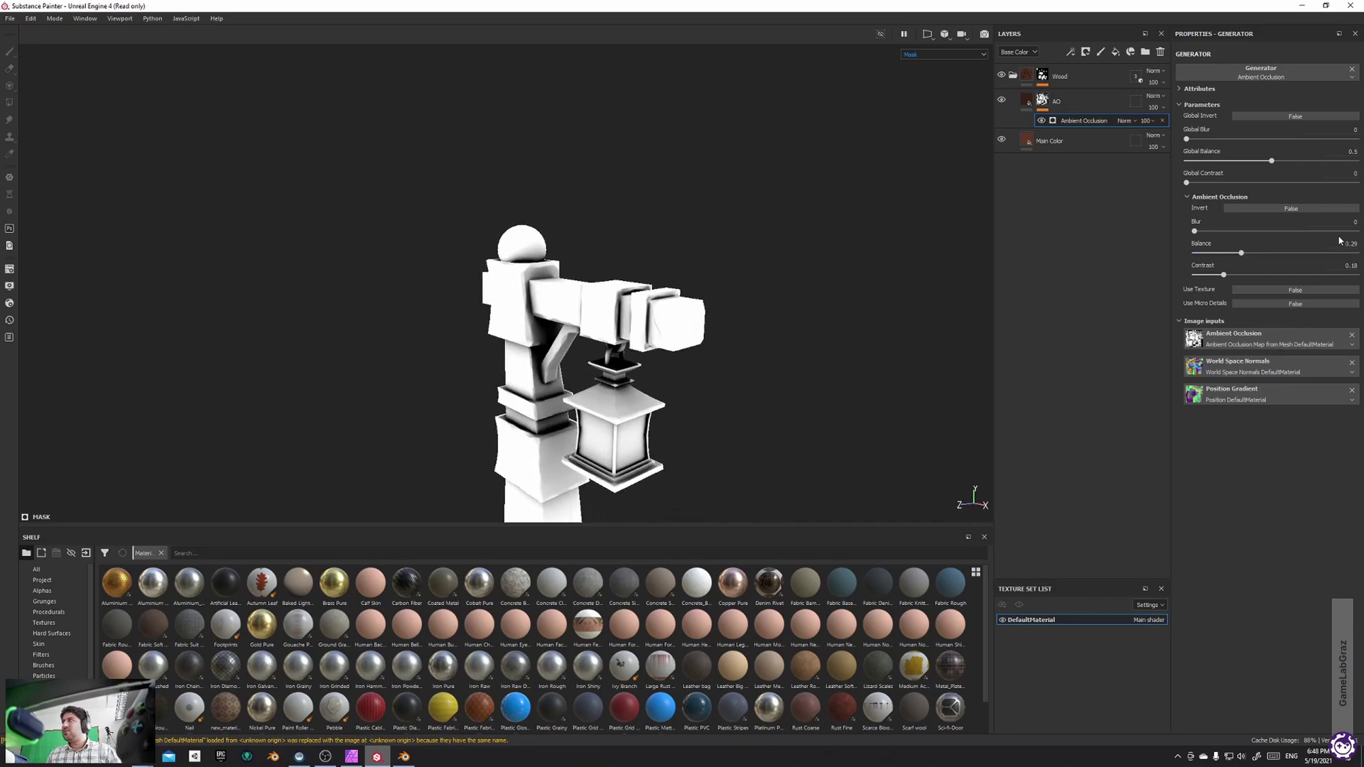
drag(1197, 232, 1212, 232)
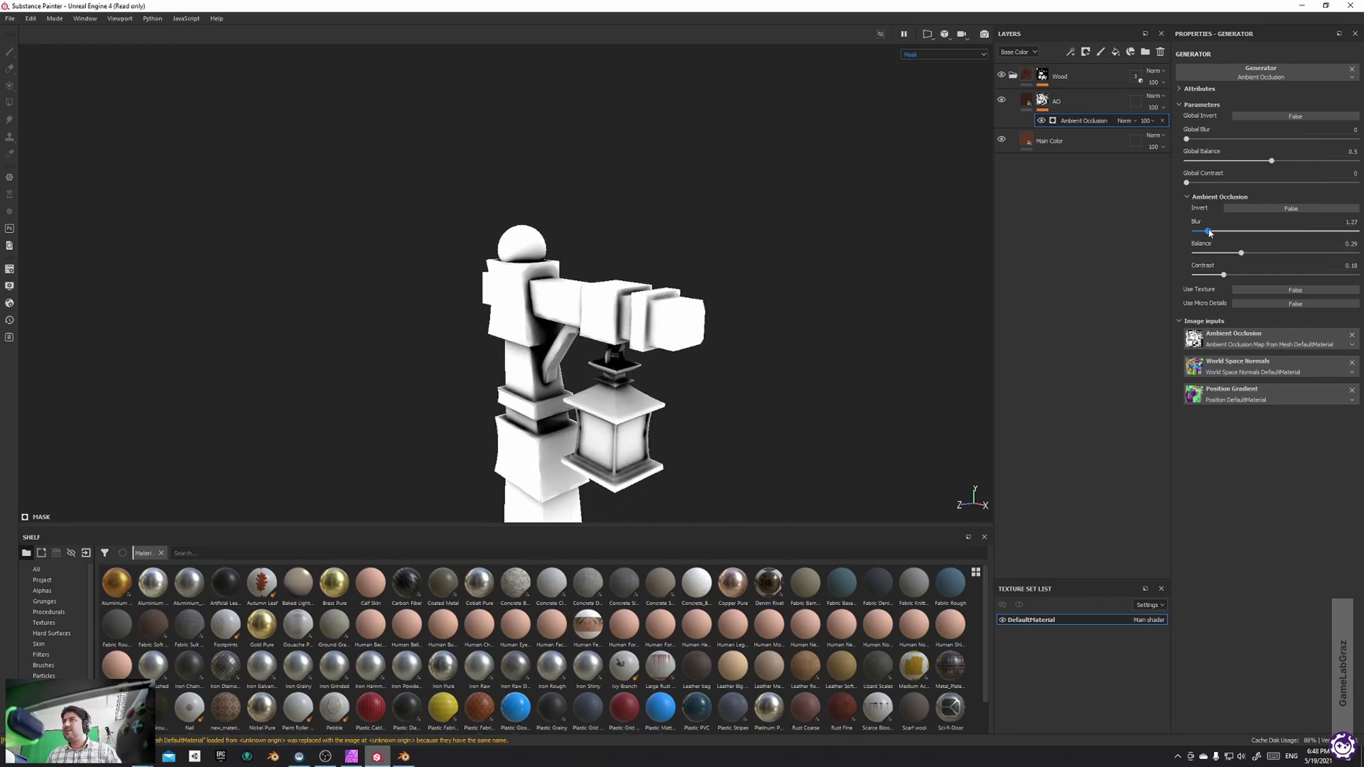
alt+drag(889, 295, 728, 287)
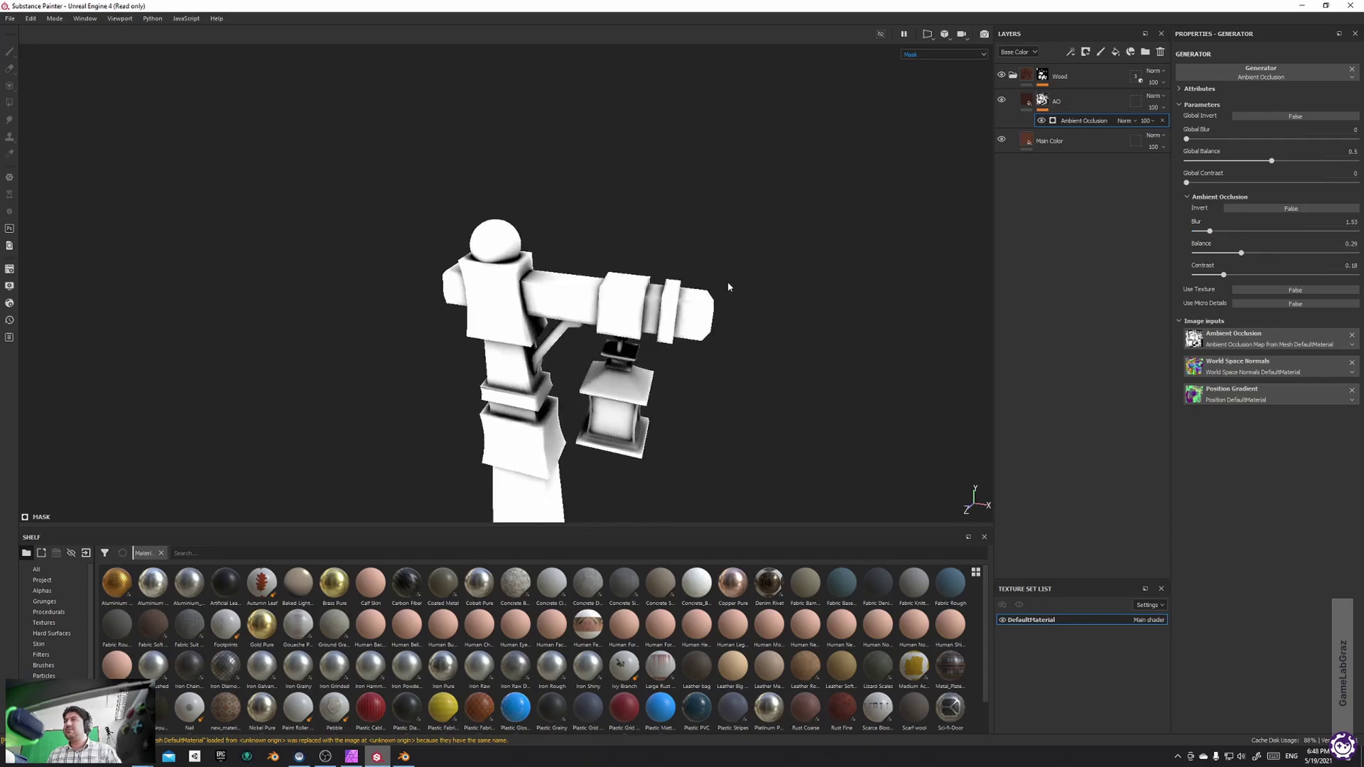
Return the viewport to the Material view and inspect the AO shading on the whole lantern post
click(1024, 101)
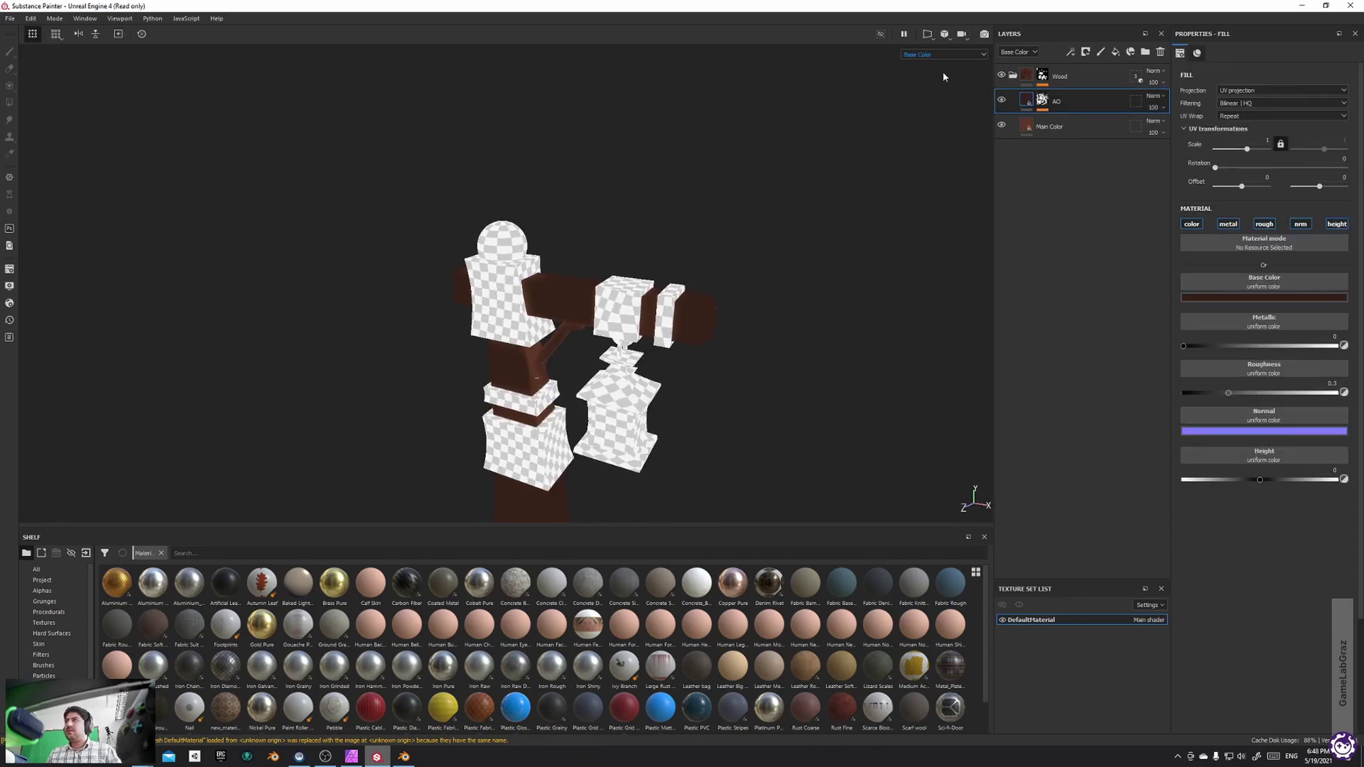
click(946, 56)
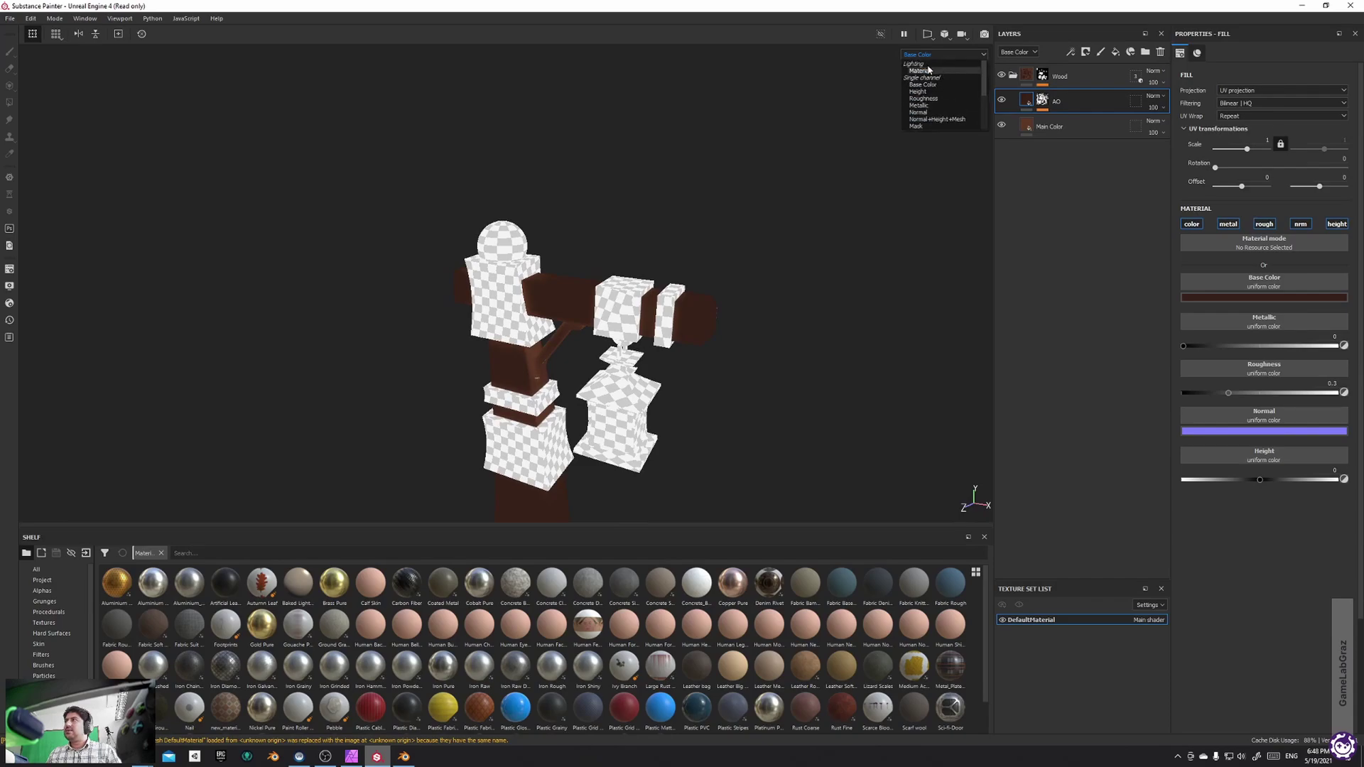
click(921, 70)
mouse_move(928, 66)
alt+mouse_down()
mouse_move(587, 254)
mouse_move(724, 215)
mouse_move(904, 265)
mouse_move(753, 305)
mouse_move(627, 304)
mouse_move(779, 283)
mouse_move(740, 265)
alt+mouse_up()
alt+middle_drag(635, 392, 714, 270)
alt+drag(713, 270, 641, 296)
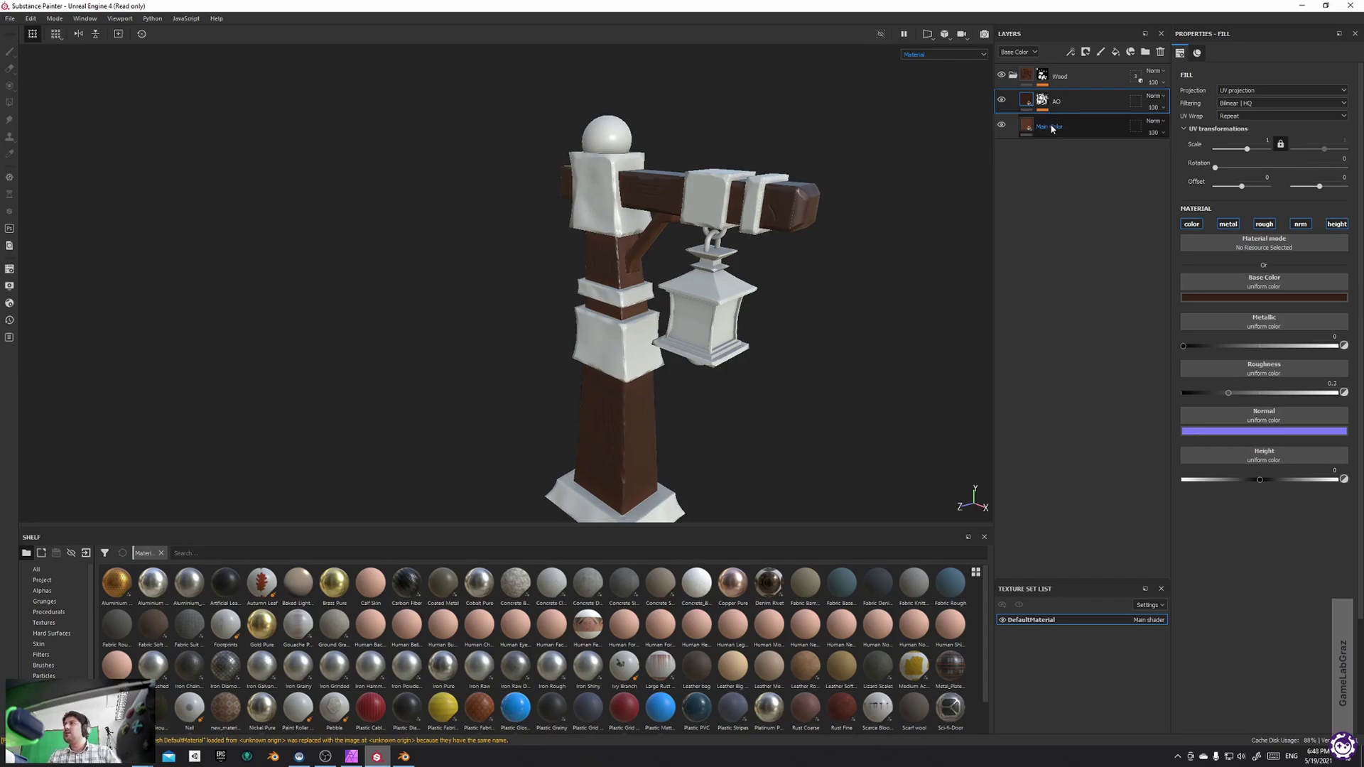
Set Global Invert to True on the AO mask's Ambient Occlusion generator
click(1042, 100)
click(1087, 121)
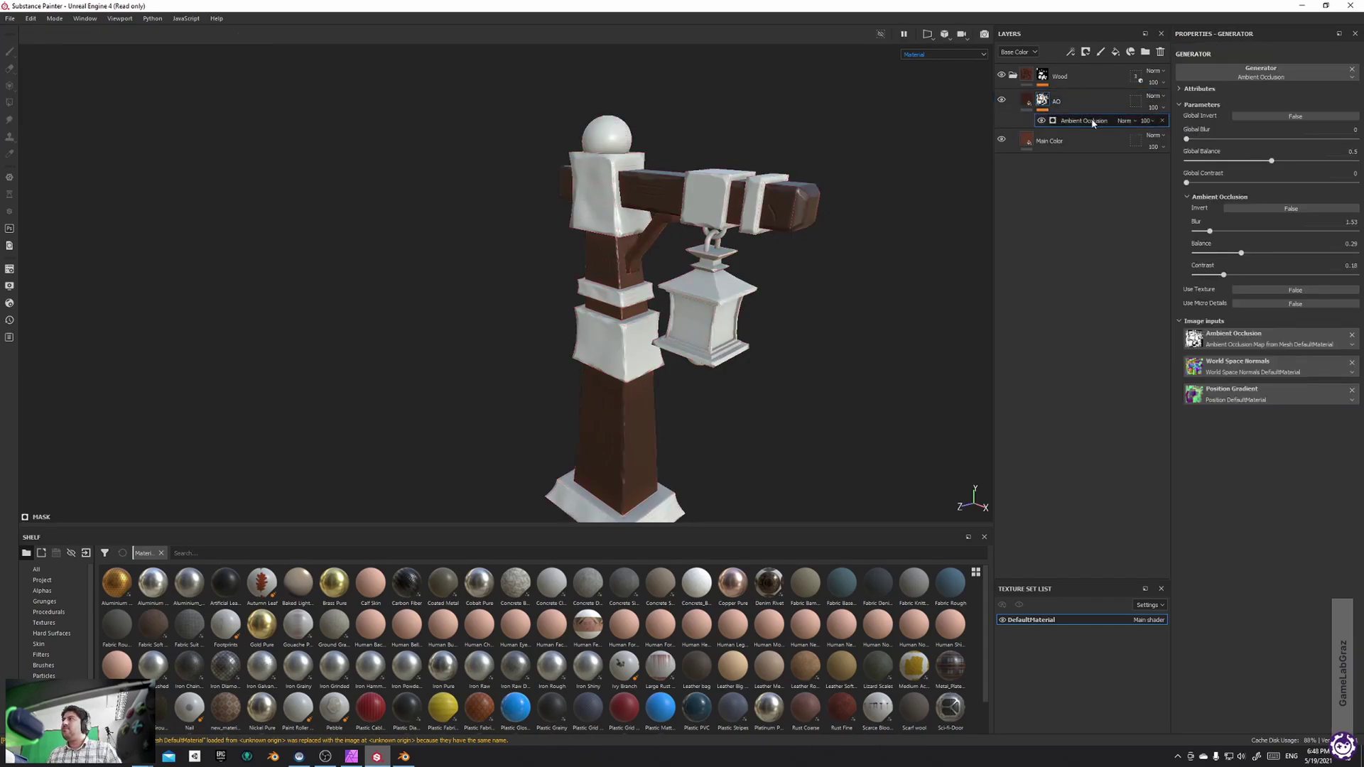
click(1272, 116)
alt+drag(856, 258, 815, 166)
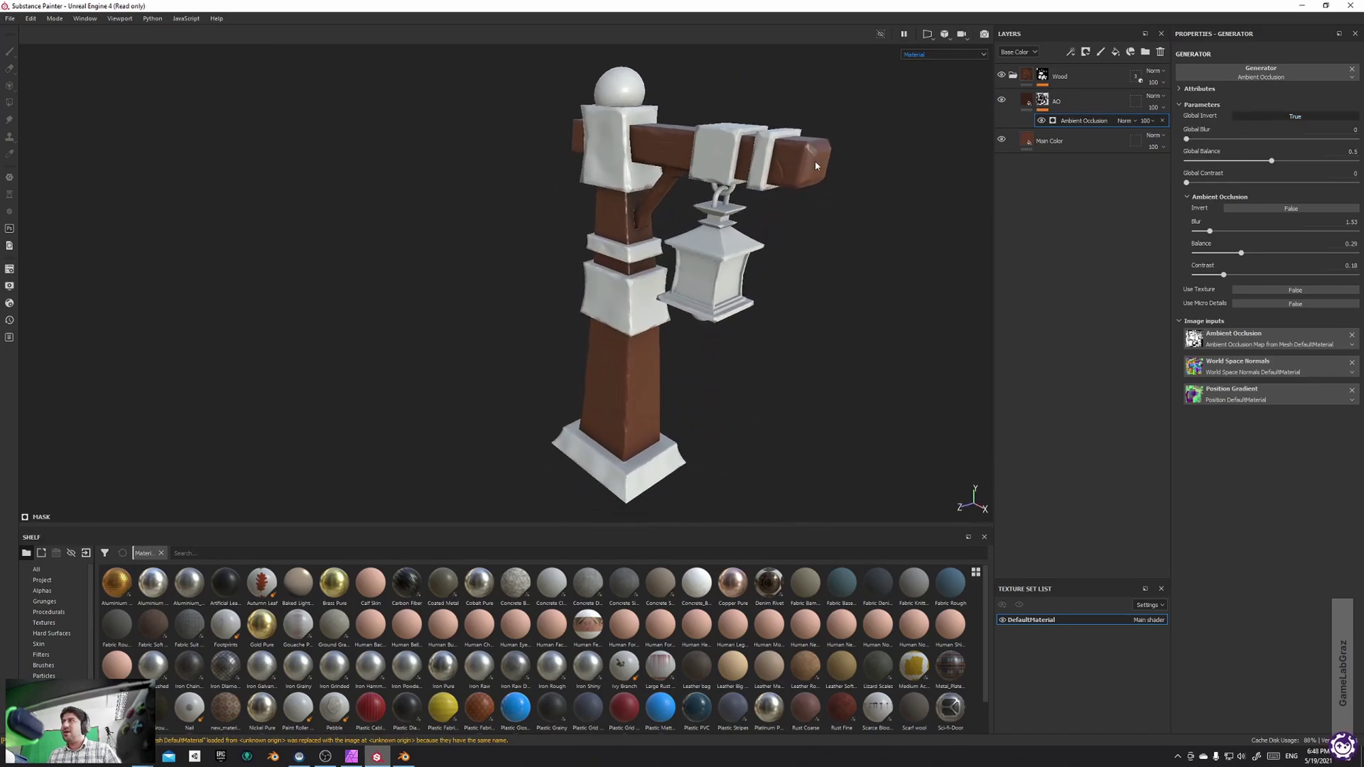
Compare the wood with the AO layer hidden and shown, and examine the darkened crevices up close from several angles
click(1003, 98)
click(1002, 98)
mouse_move(802, 252)
alt+mouse_down()
mouse_move(705, 179)
mouse_move(642, 317)
mouse_move(773, 255)
mouse_move(560, 284)
mouse_move(656, 292)
mouse_move(700, 326)
alt+mouse_up()
scroll(649, 320, up, 5)
scroll(643, 309, down, 5)
alt+drag(713, 279, 660, 213)
alt+middle_drag(661, 213, 663, 347)
scroll(655, 364, up, 3)
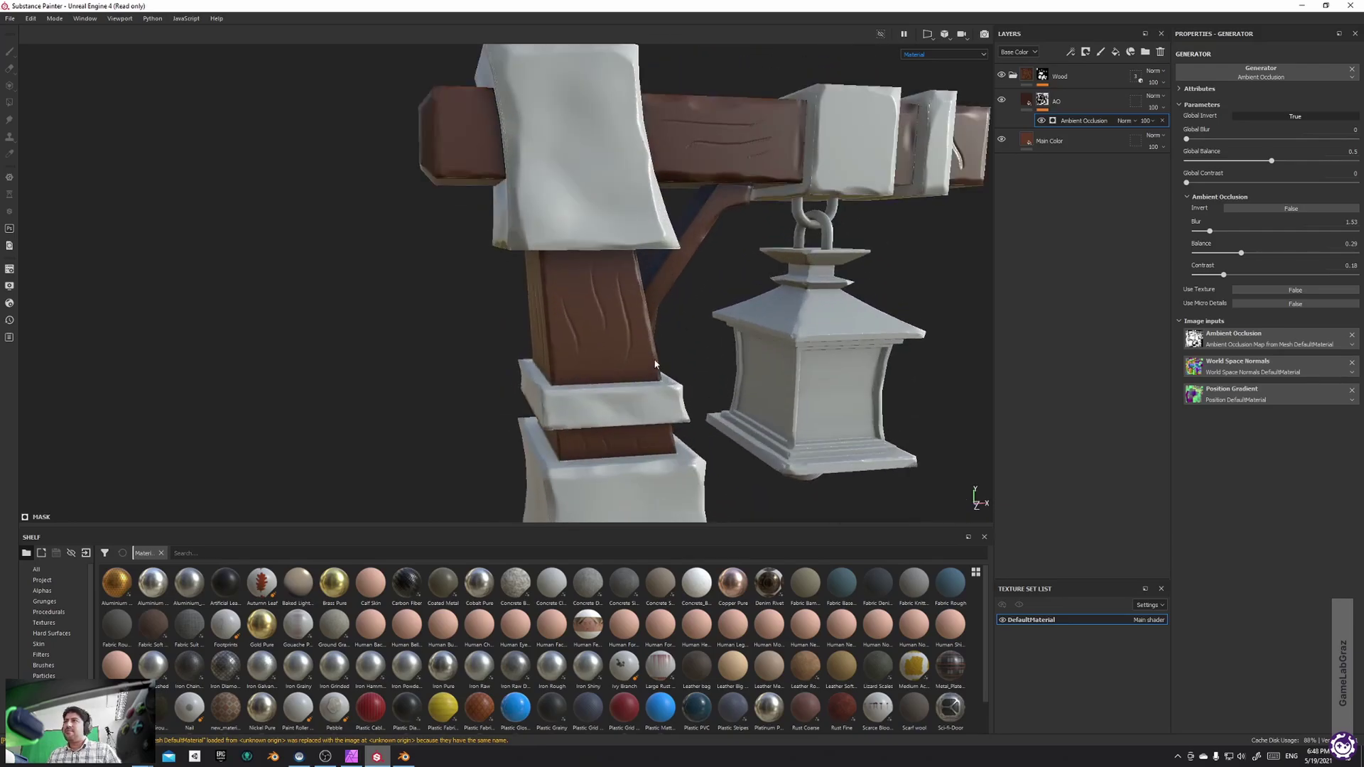
scroll(623, 255, up, 2)
scroll(620, 362, down, 8)
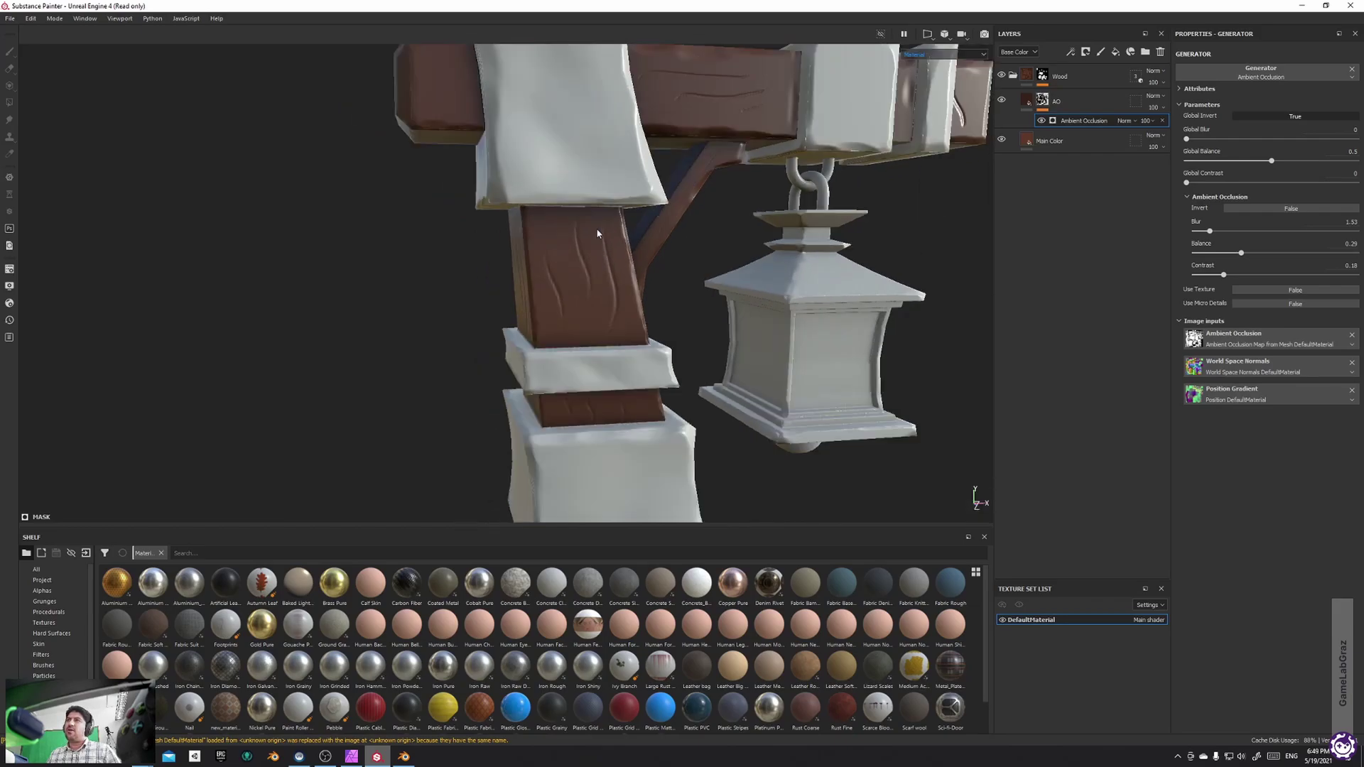
mouse_move(595, 253)
alt+mouse_down()
mouse_move(783, 268)
mouse_move(855, 222)
alt+mouse_up()
click(1042, 99)
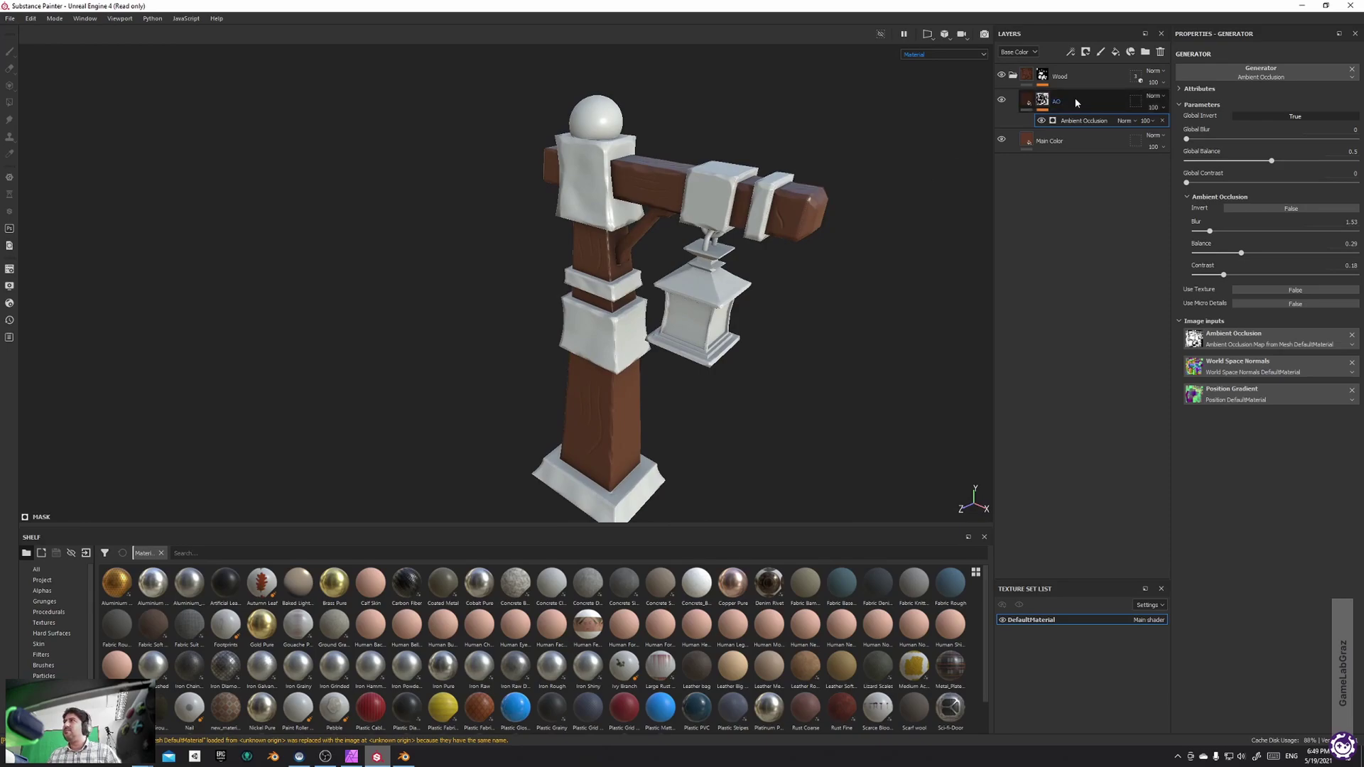
key(4)
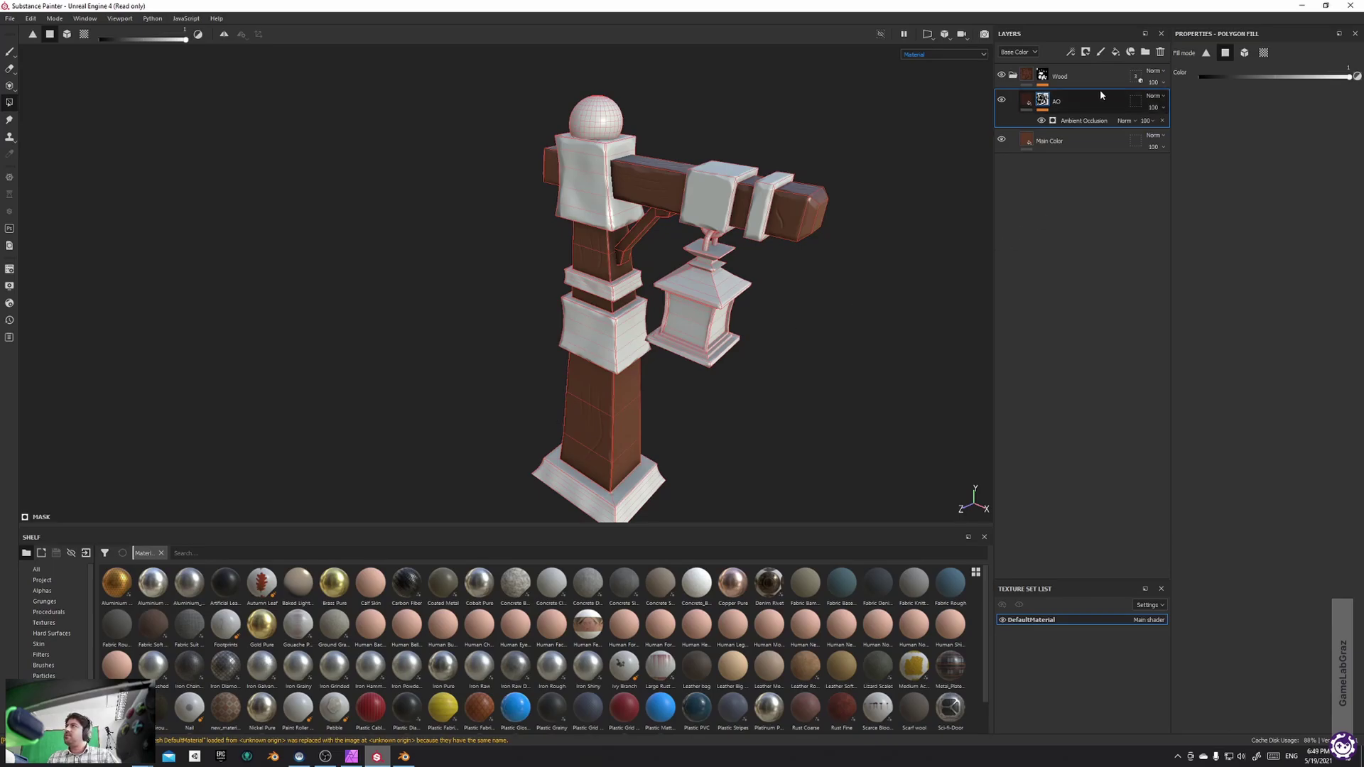
Duplicate the Main Color layer, place the copy above the AO layer in the Wood folder and rename it Edge
click(1071, 139)
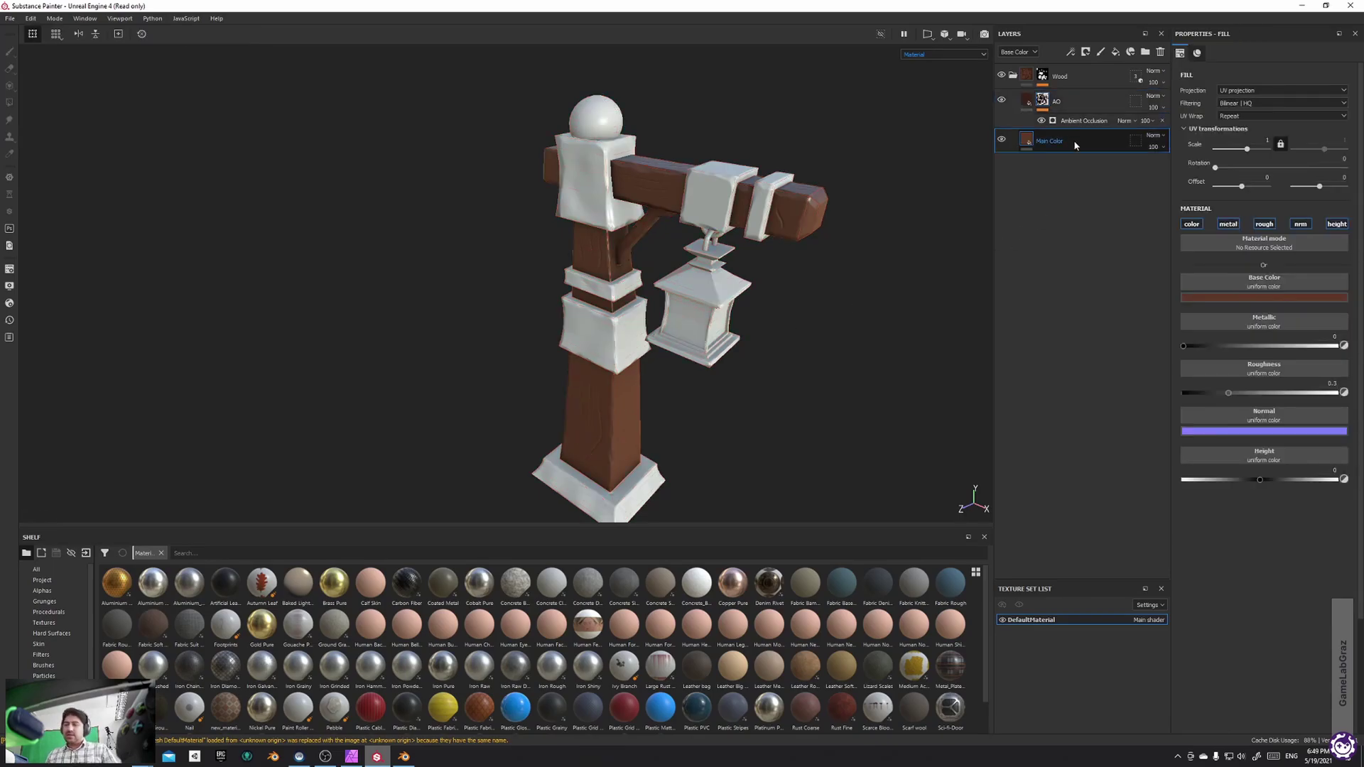
key(ctrl+d)
drag(1075, 145, 1045, 99)
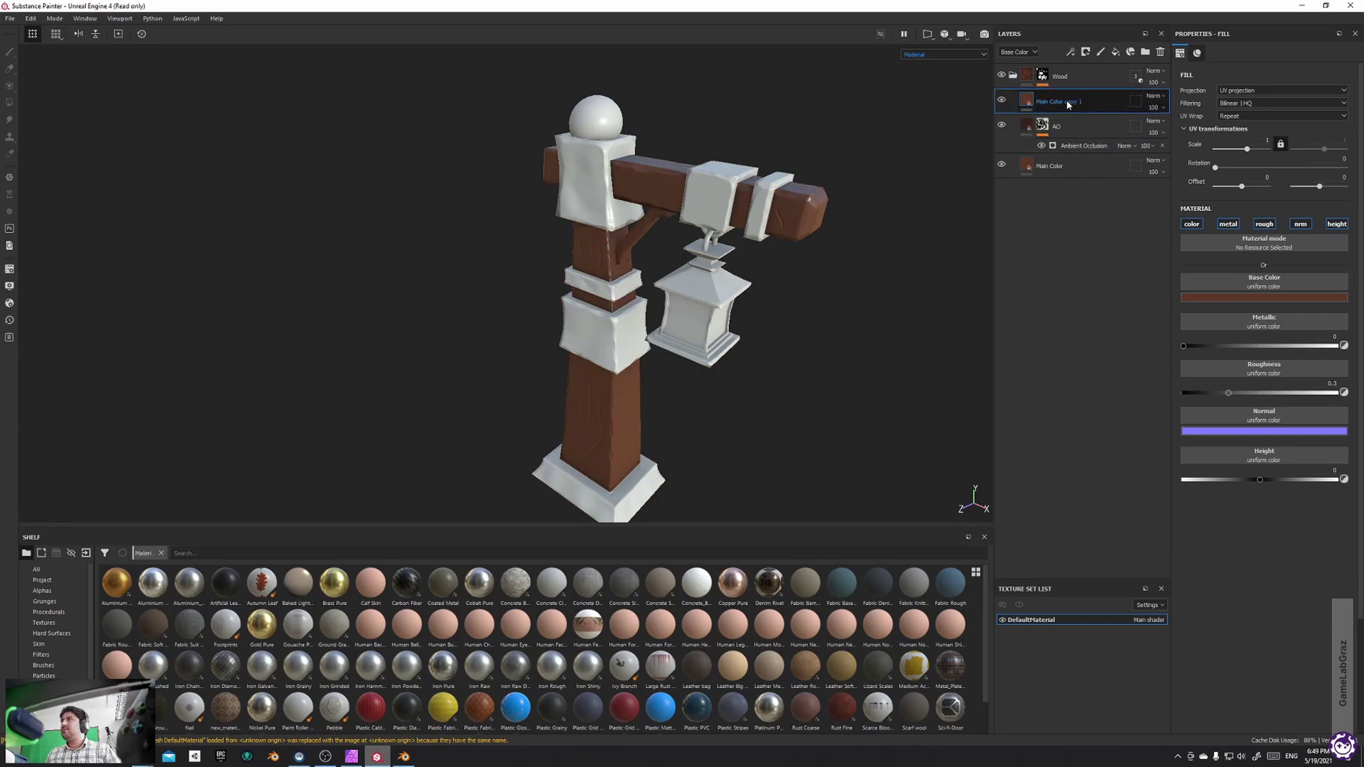
double_click(1048, 101)
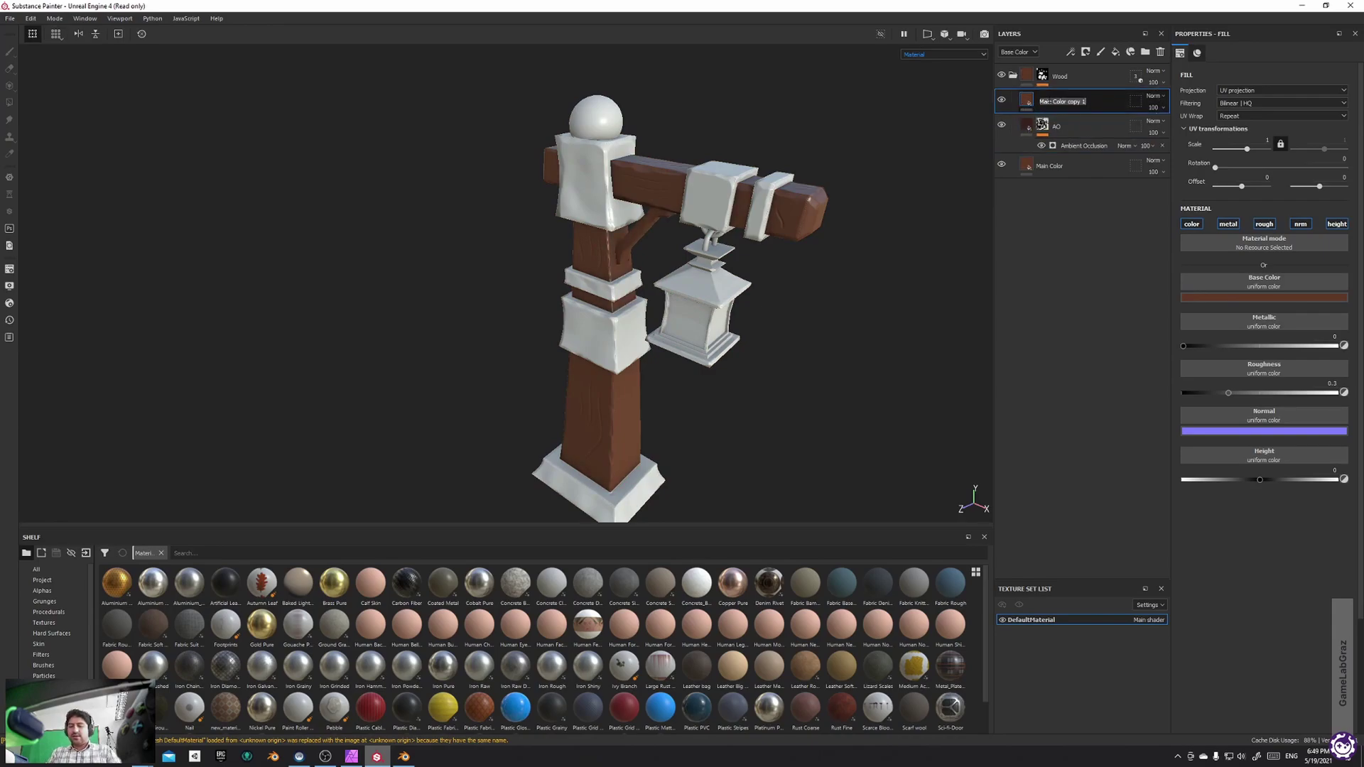
text(Curvat)
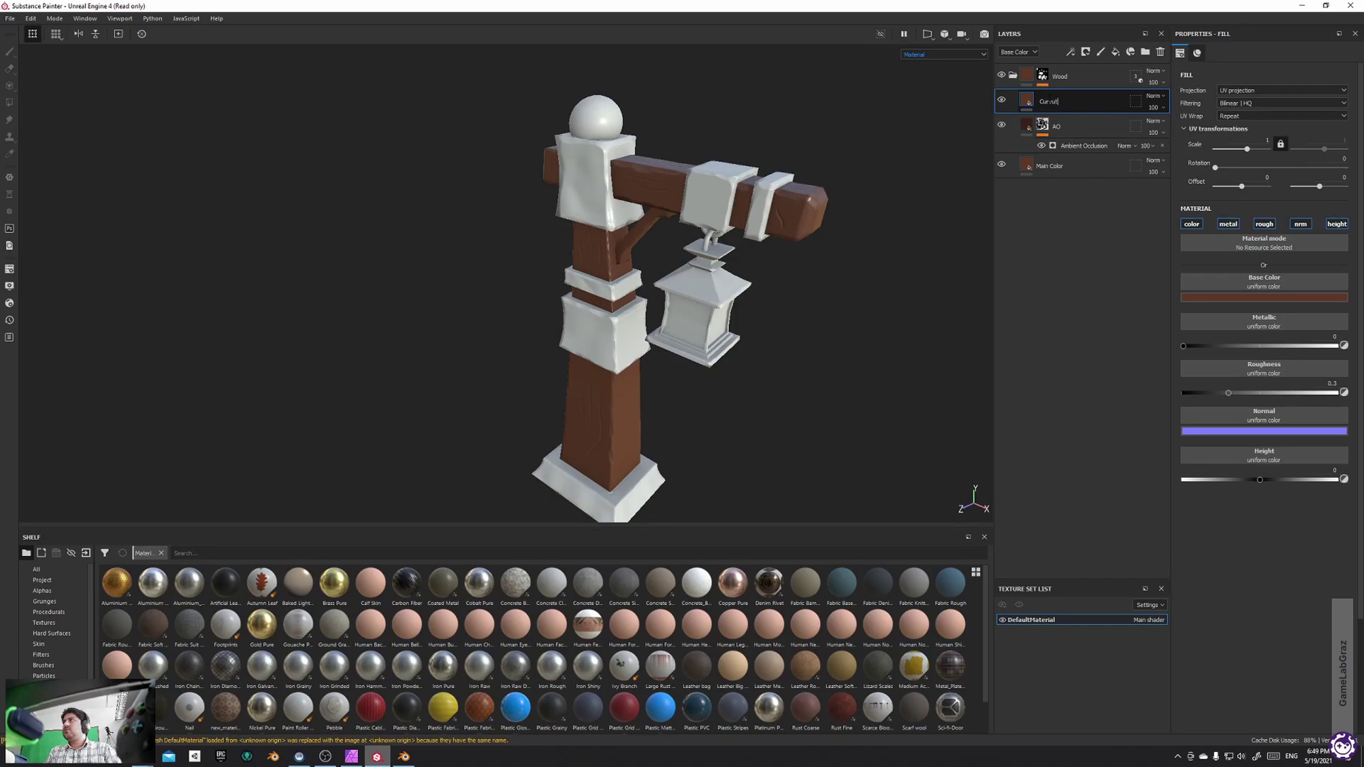
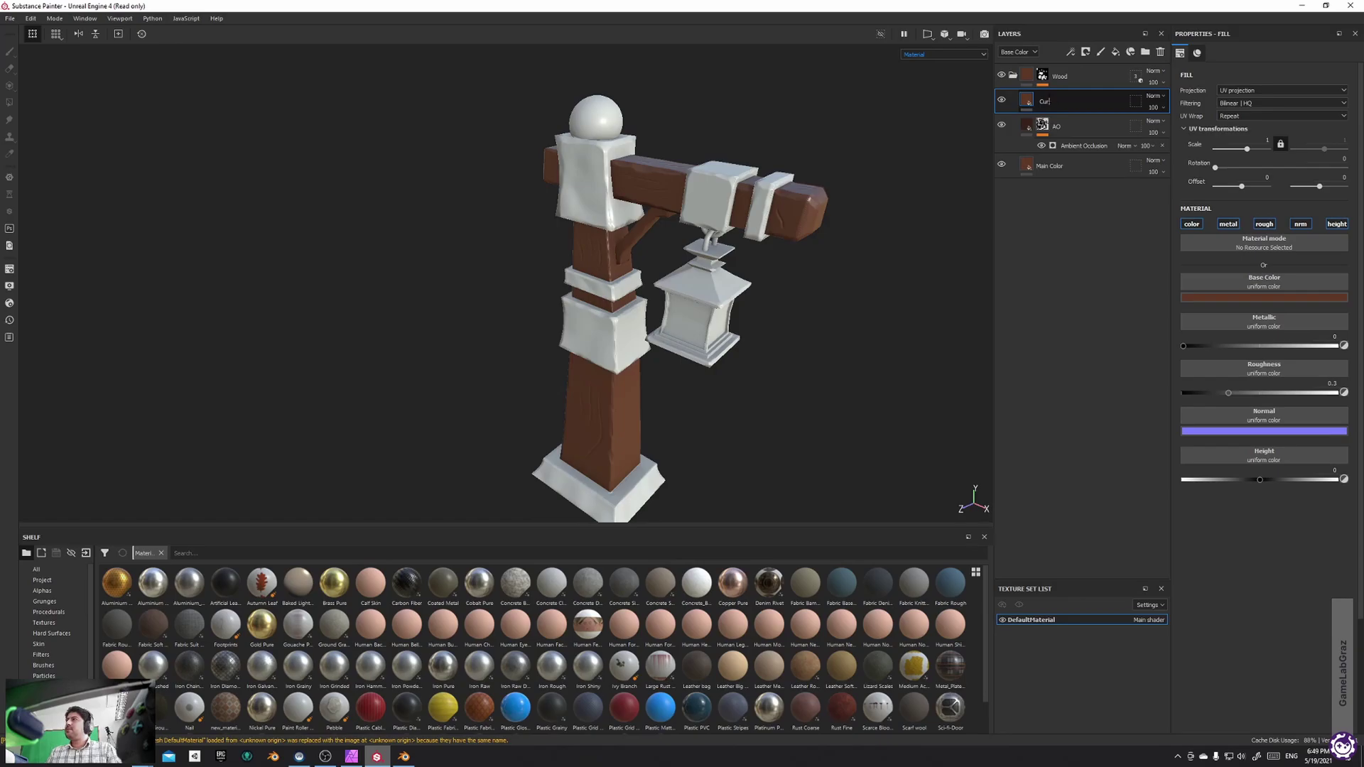
right_click(1050, 102)
click(1072, 112)
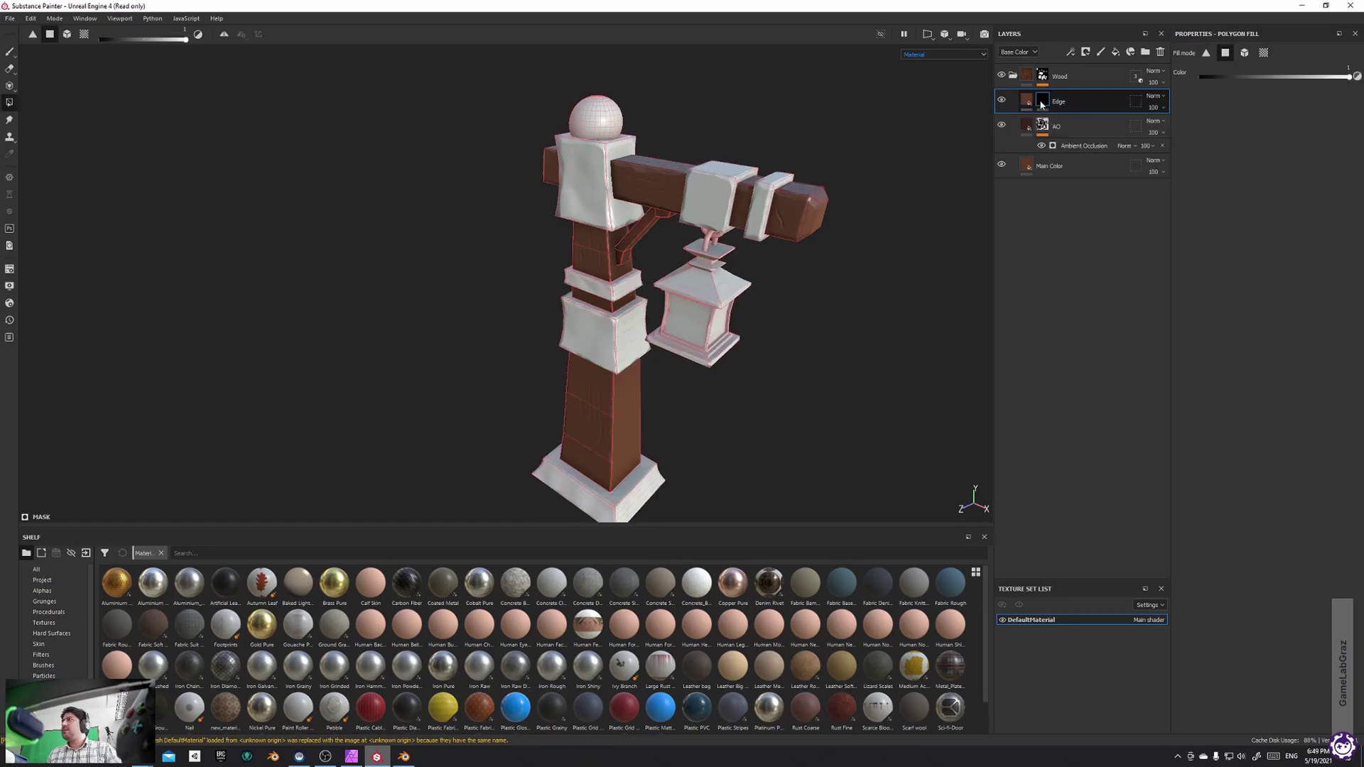
click(1027, 100)
click(1042, 102)
click(1041, 103)
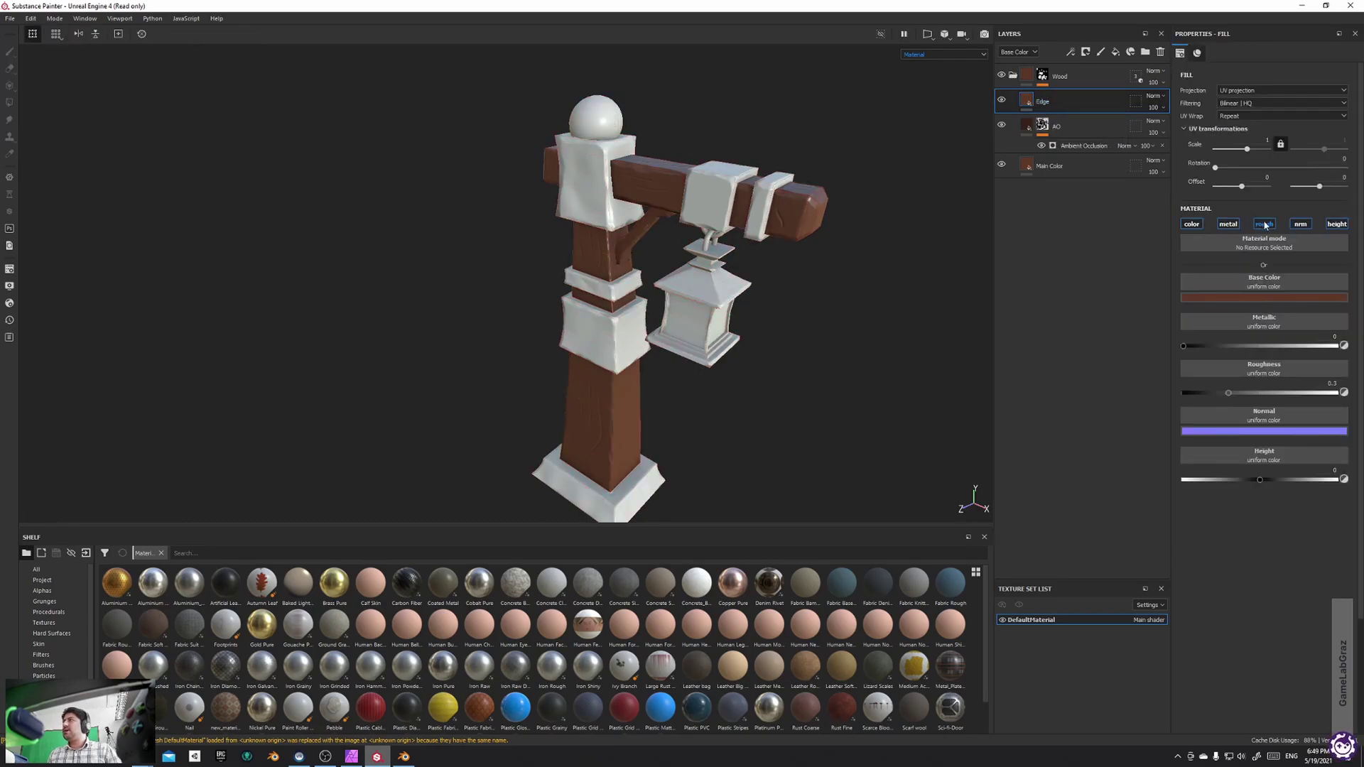
Change the Edge layer's base color to a lighter, more yellowish brown, 6f503b
click(1236, 297)
mouse_move(1332, 363)
mouse_down()
mouse_move(1327, 384)
mouse_move(1352, 367)
mouse_move(1315, 375)
mouse_up()
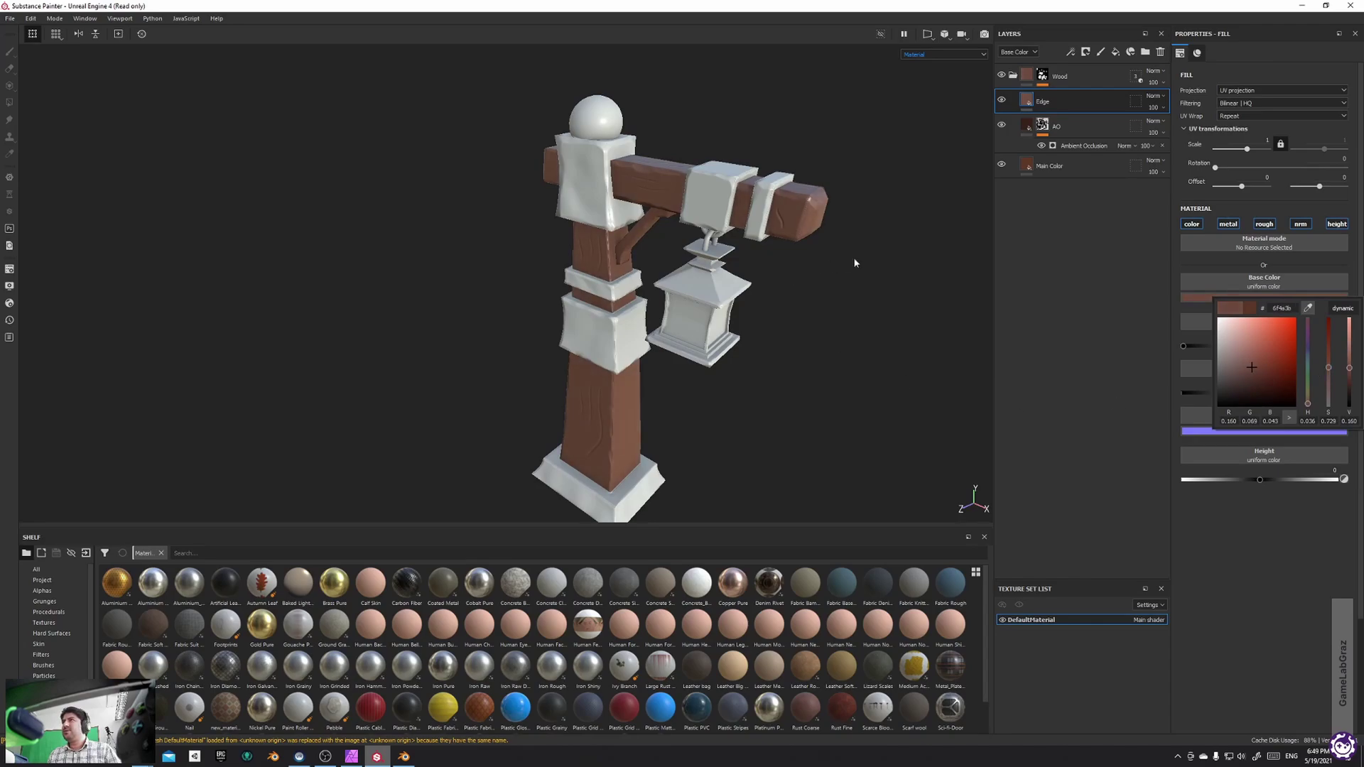
alt+drag(845, 264, 806, 272)
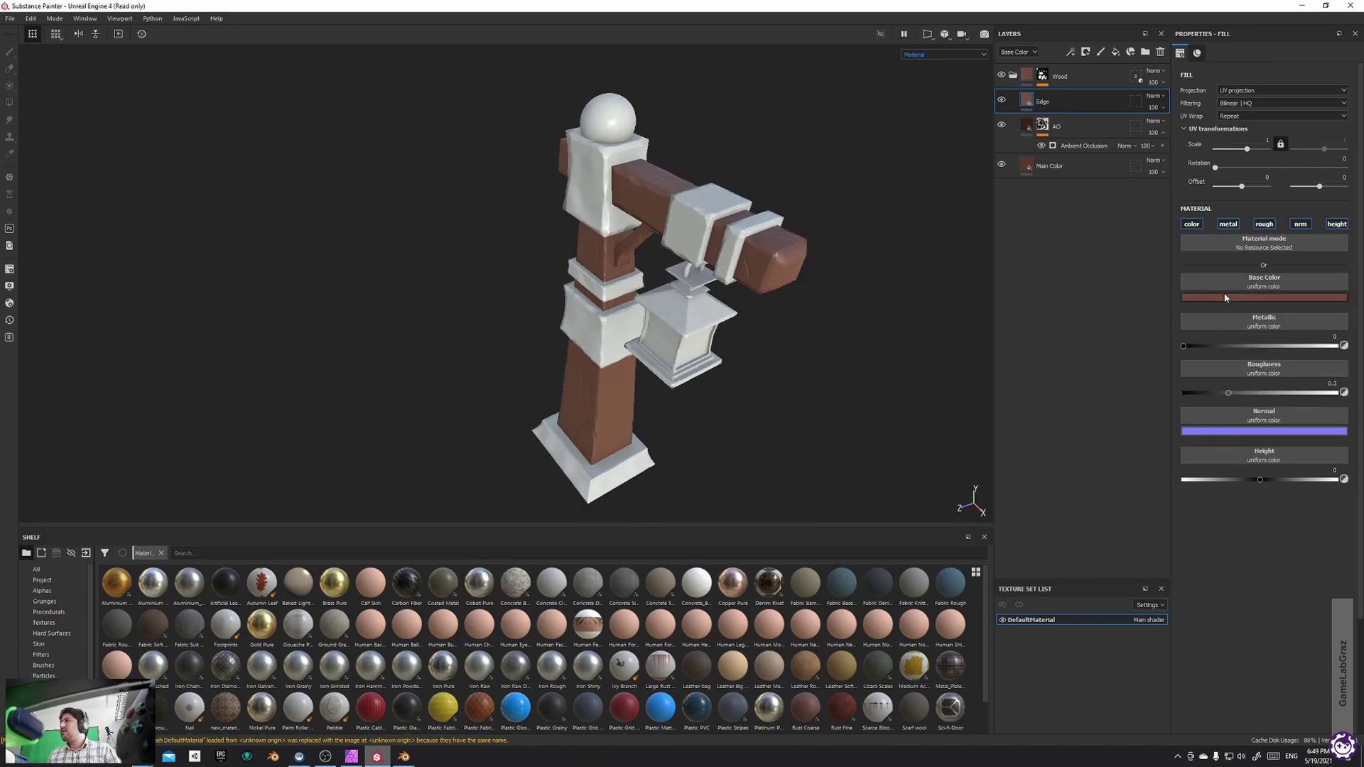
click(1264, 297)
drag(1307, 402, 1305, 404)
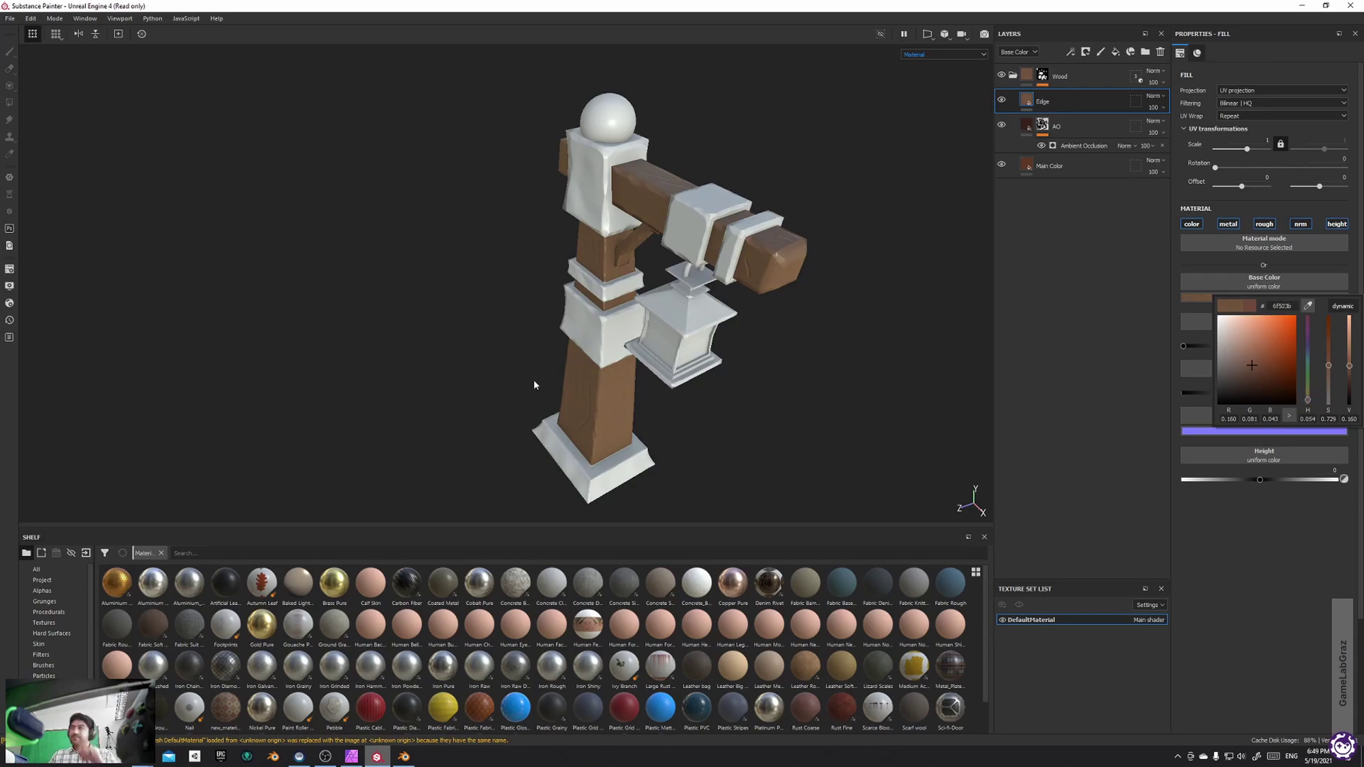
Add a black mask to the Edge layer and apply a Curvature generator to that mask
right_click(1059, 102)
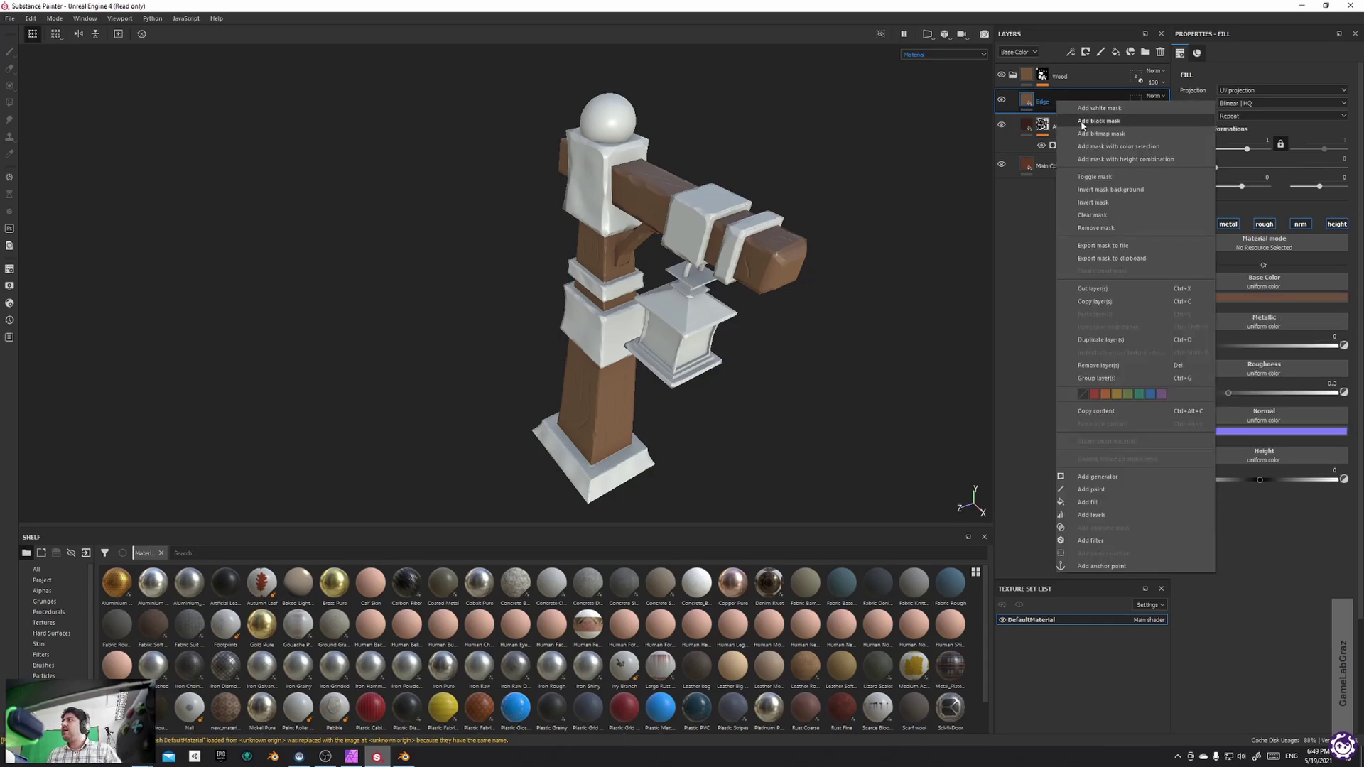
click(1082, 122)
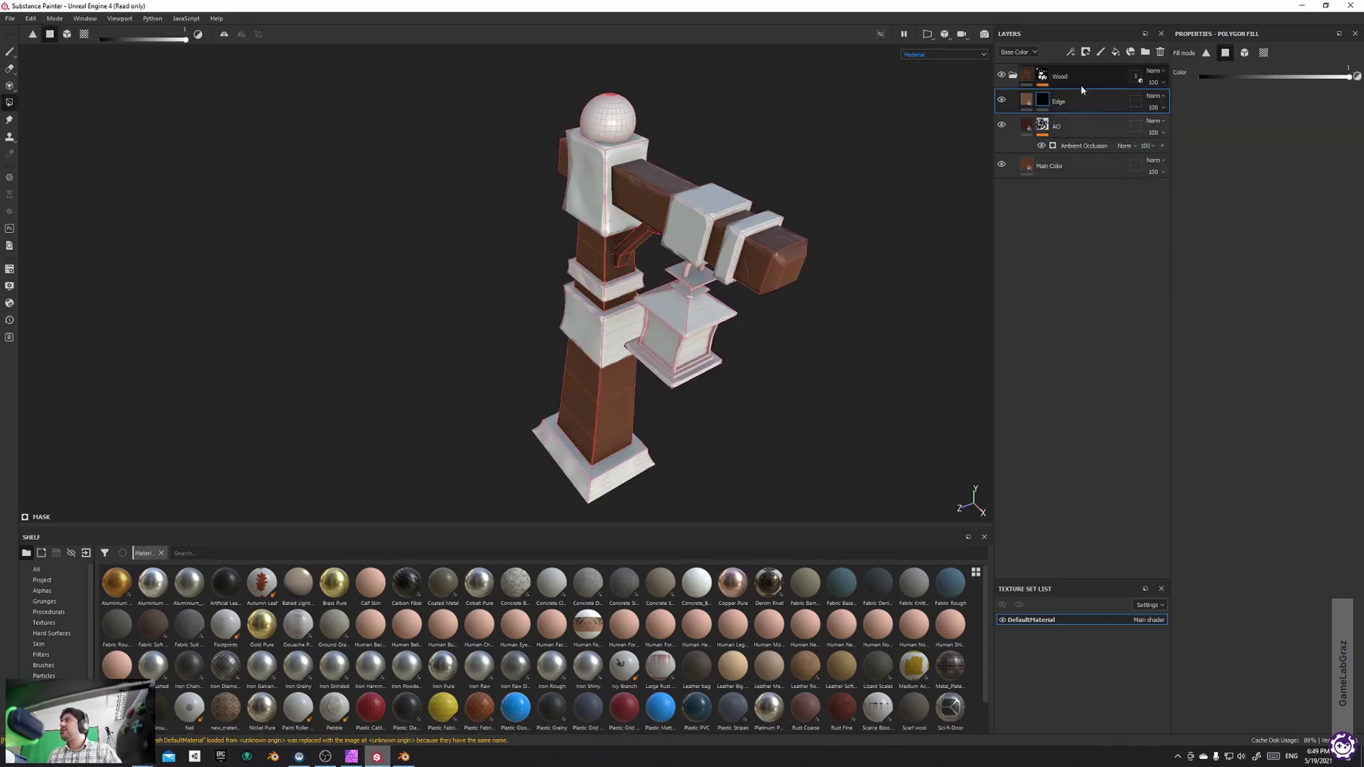
right_click(1047, 102)
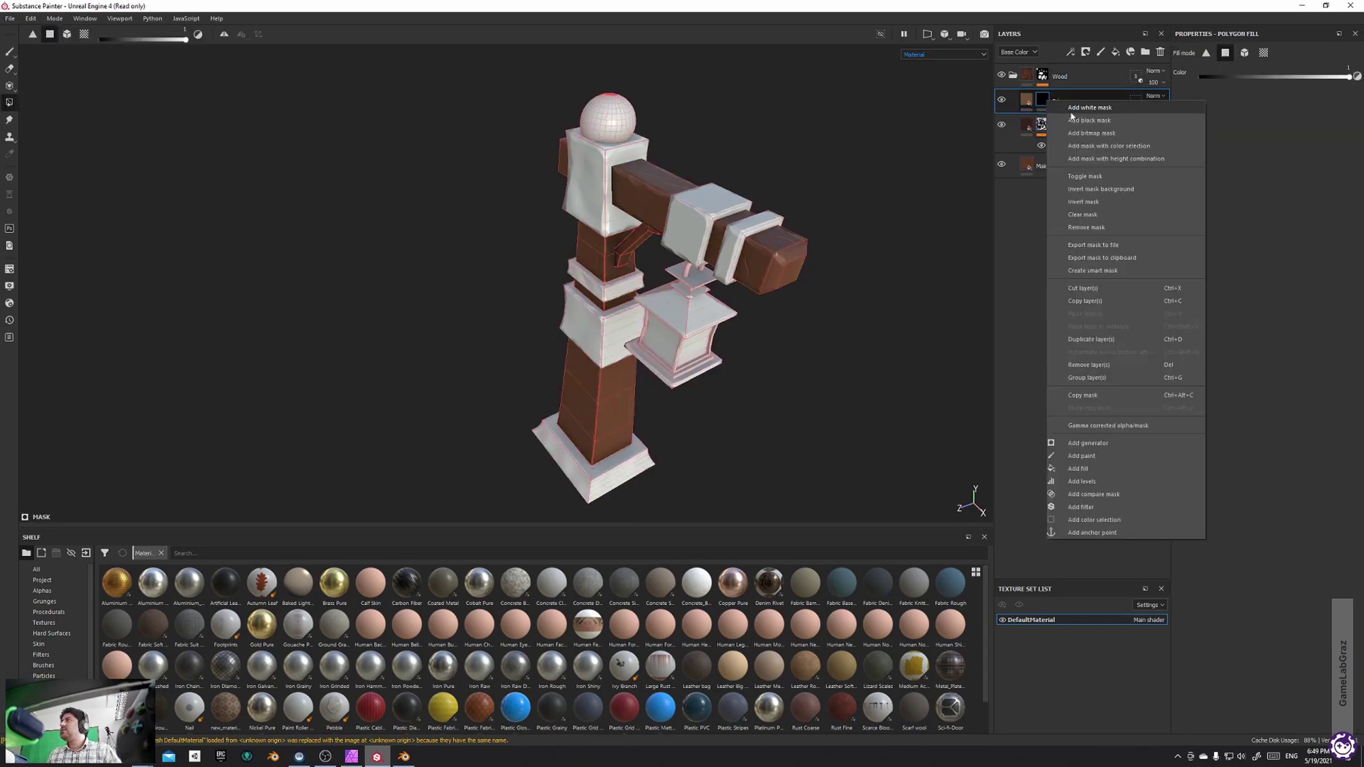
click(1118, 437)
click(1308, 72)
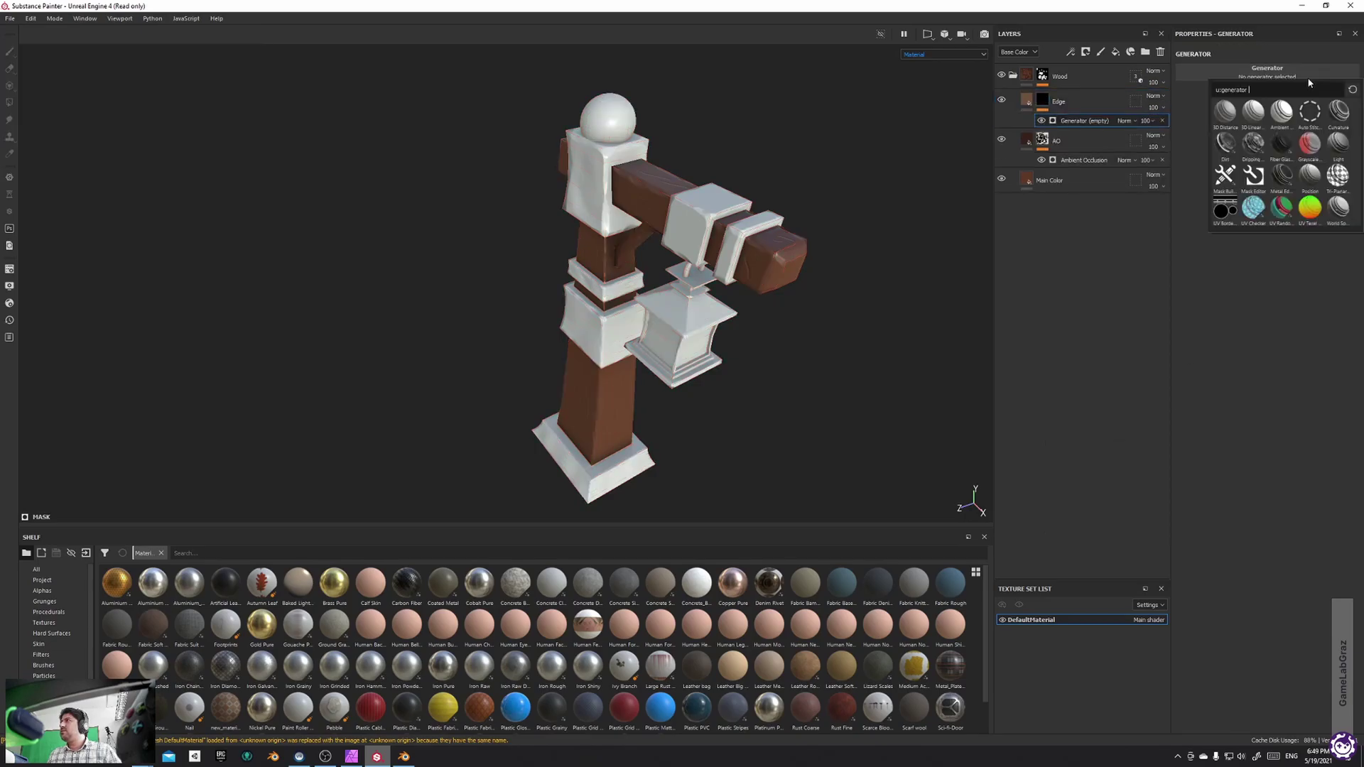
click(1339, 110)
Switch the viewport to the Mask view and examine the curvature mask on the beam and upper post
click(936, 52)
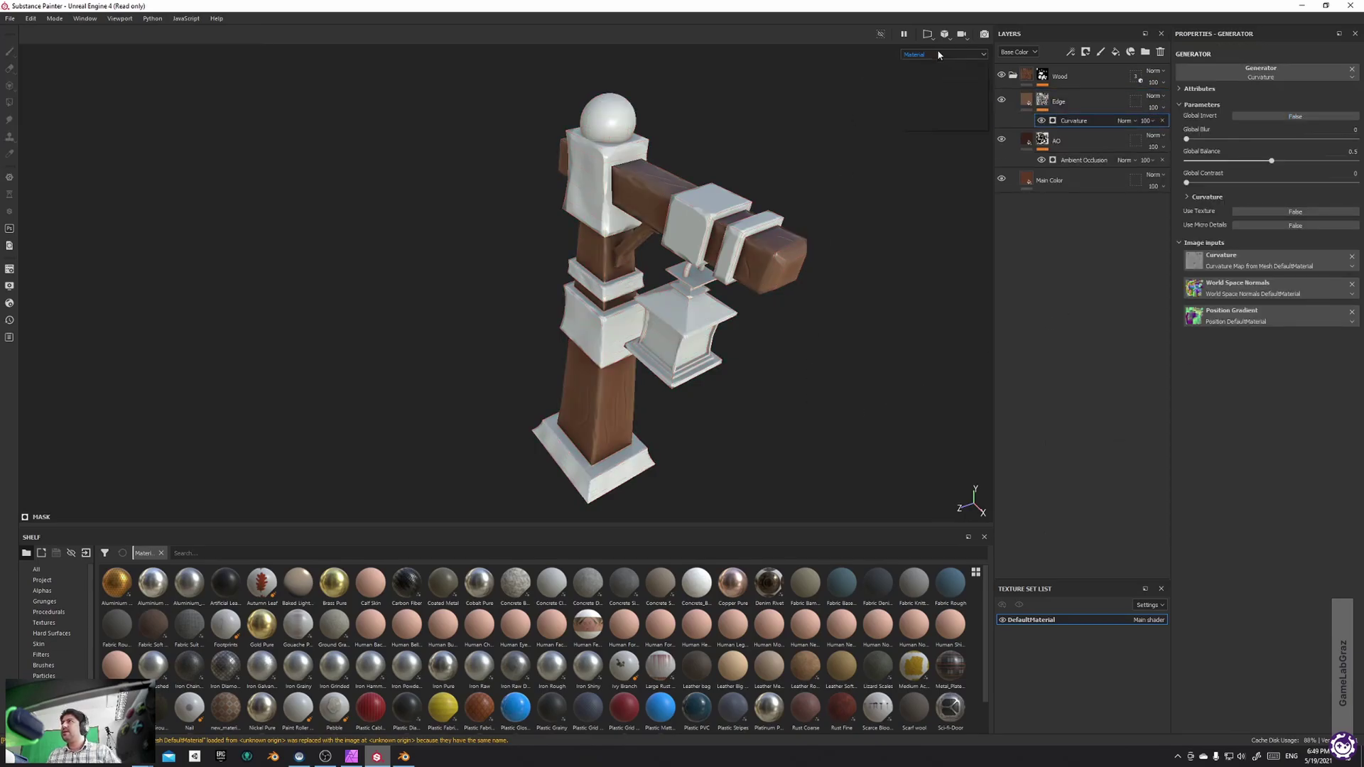
click(934, 126)
alt+drag(789, 176, 909, 152)
alt+middle_drag(877, 163, 803, 204)
scroll(803, 204, up, 6)
alt+drag(779, 188, 694, 309)
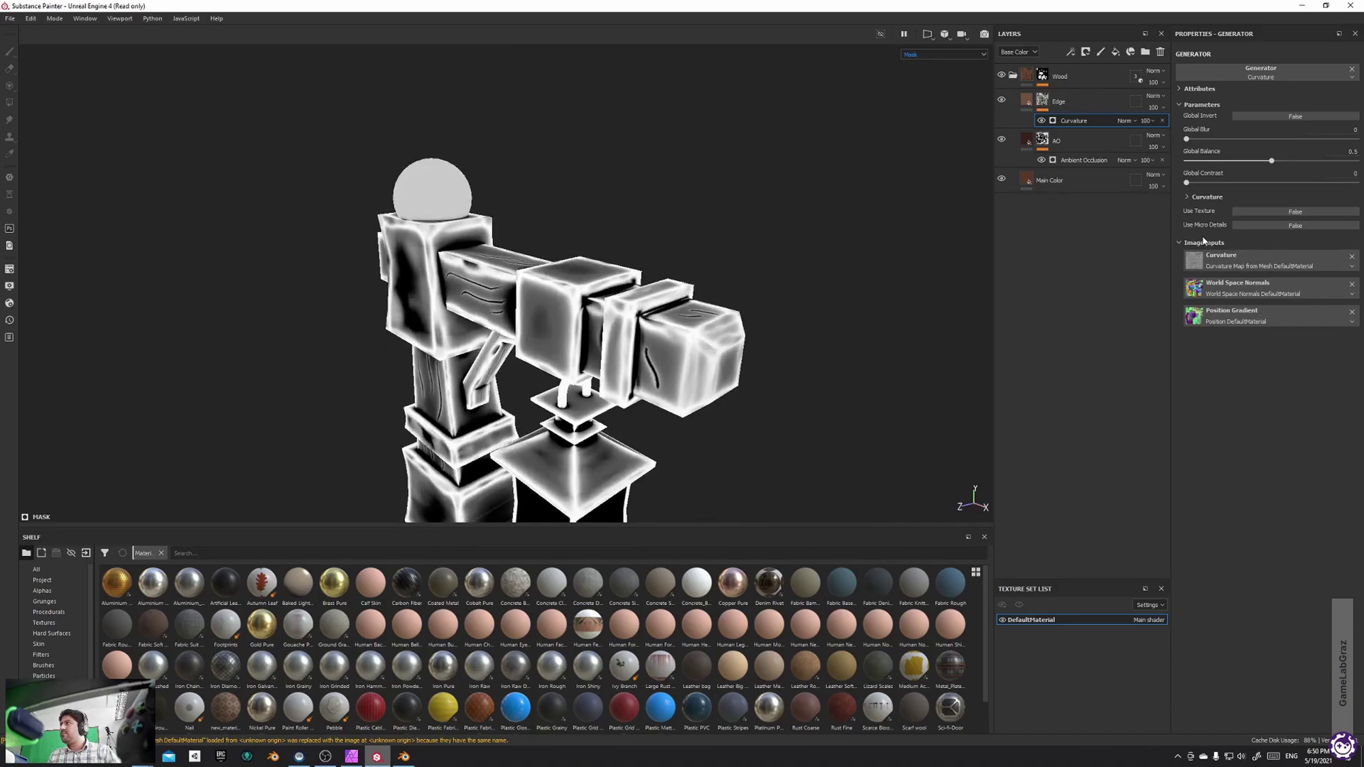
Set the Curvature generator's Sharp, Fine, Soft, Medium, Large, Big and Huge values to 0
click(1198, 199)
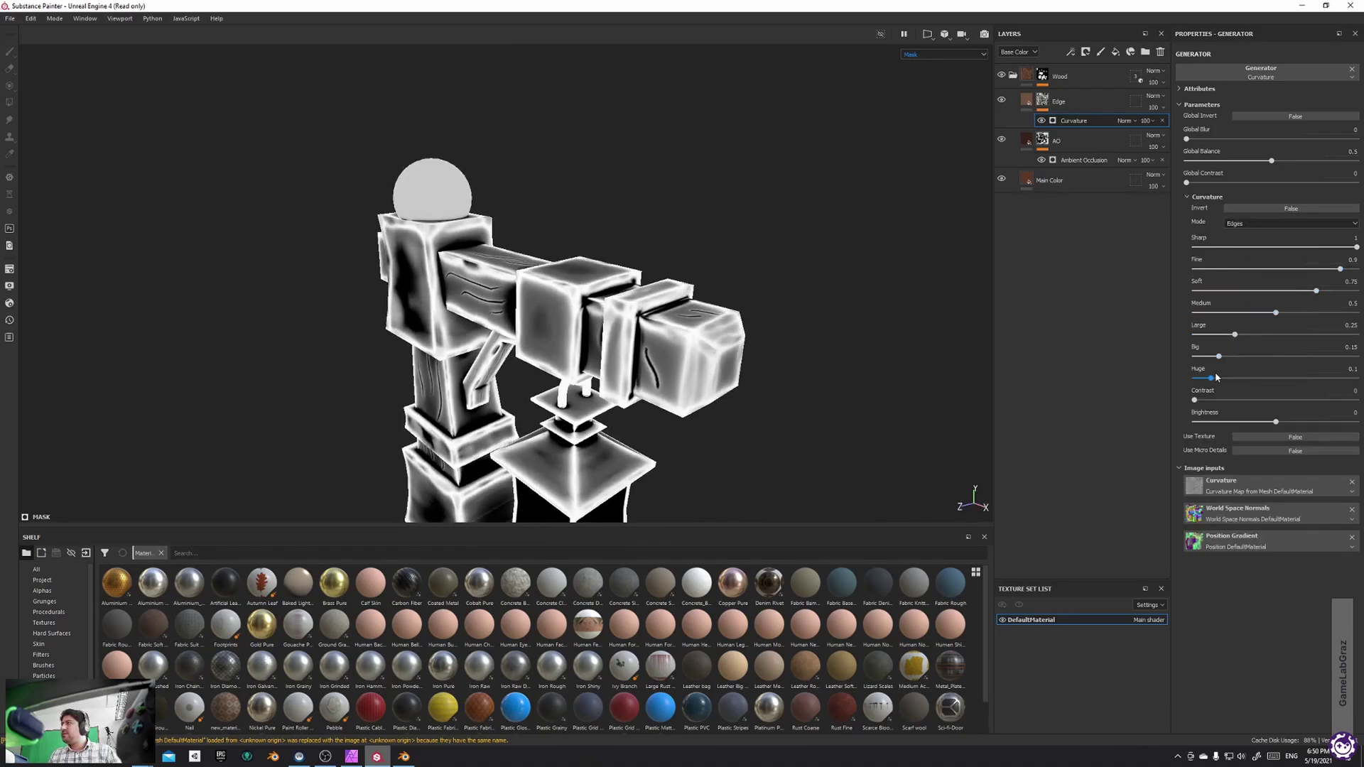
drag(1218, 356, 1138, 351)
drag(1234, 334, 1165, 332)
drag(1276, 312, 1172, 309)
drag(1286, 283, 999, 282)
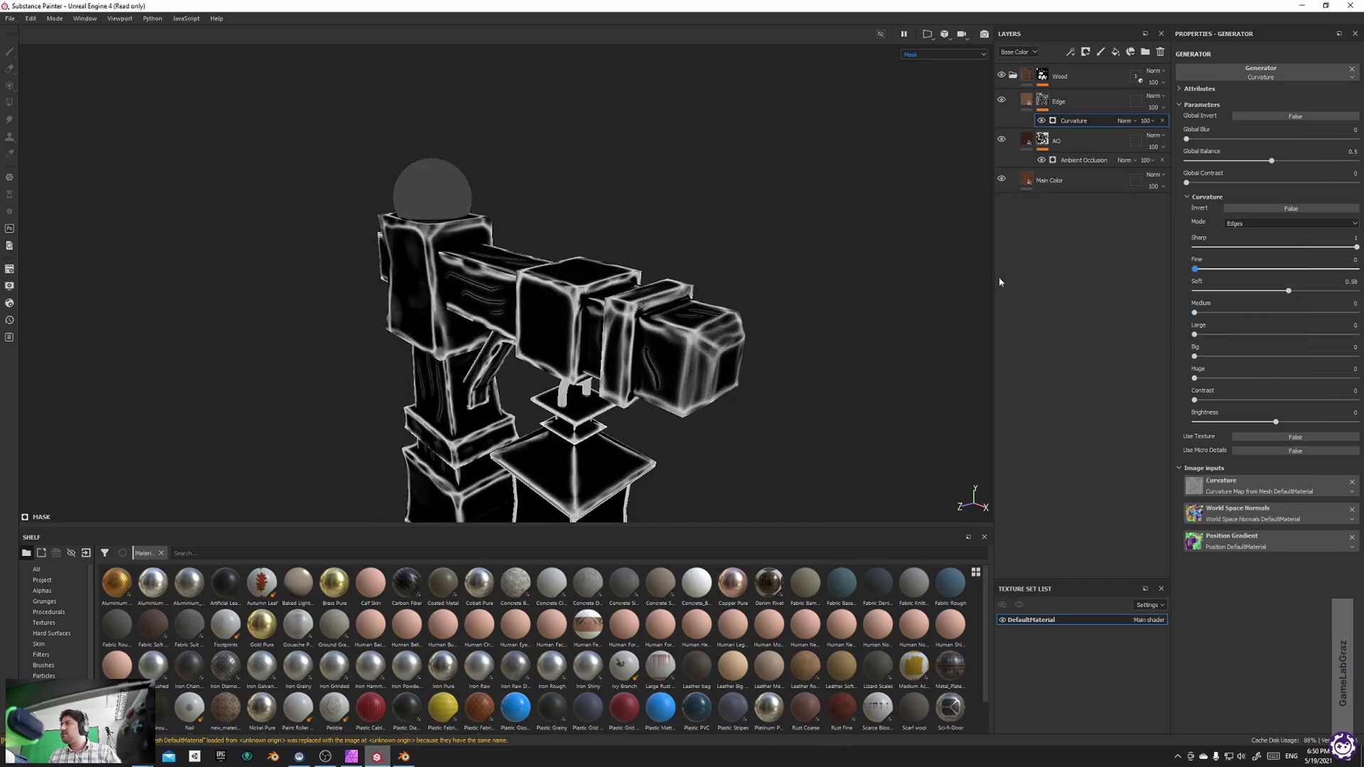
drag(1240, 293, 1165, 291)
drag(1274, 249, 1122, 259)
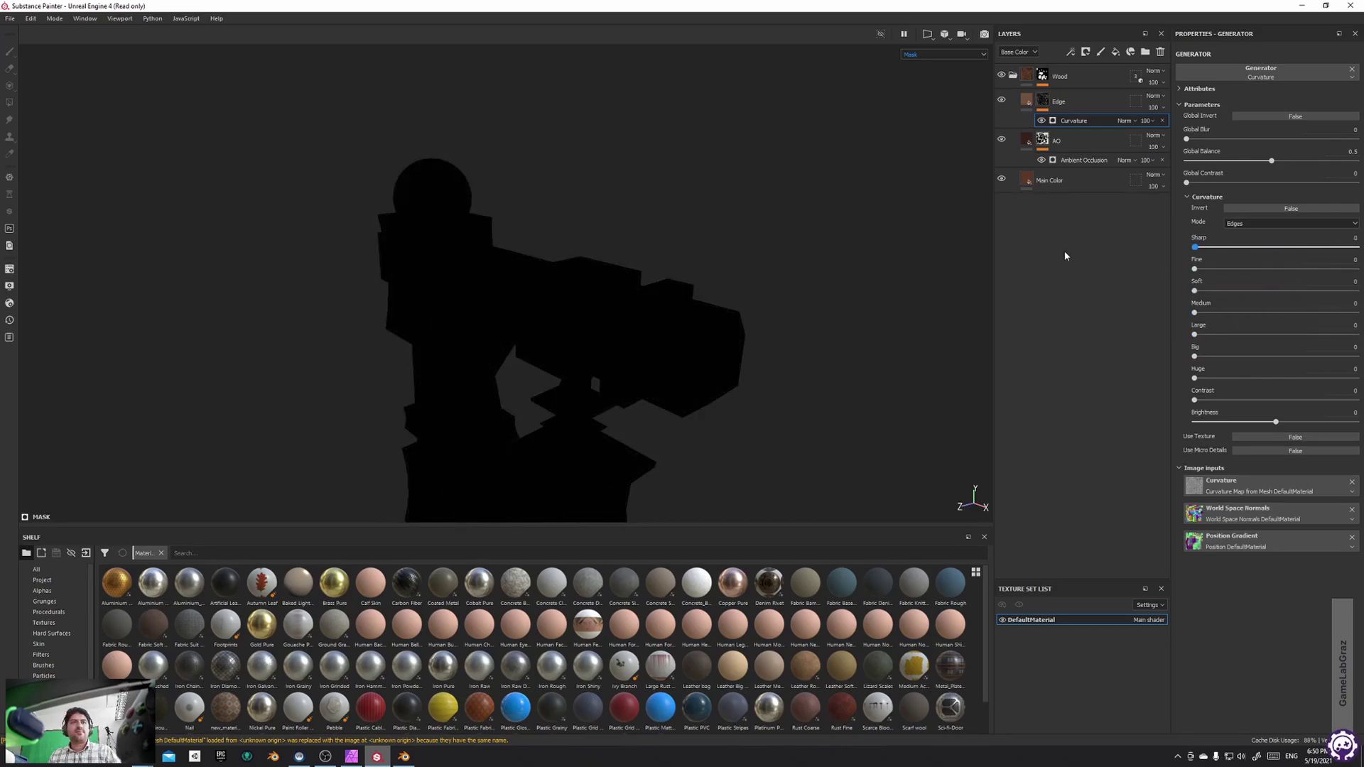
Set the Curvature generator's Sharp value to 0.58 and check the edge lines on the lower post
alt+drag(874, 316, 682, 213)
drag(1194, 247, 1216, 248)
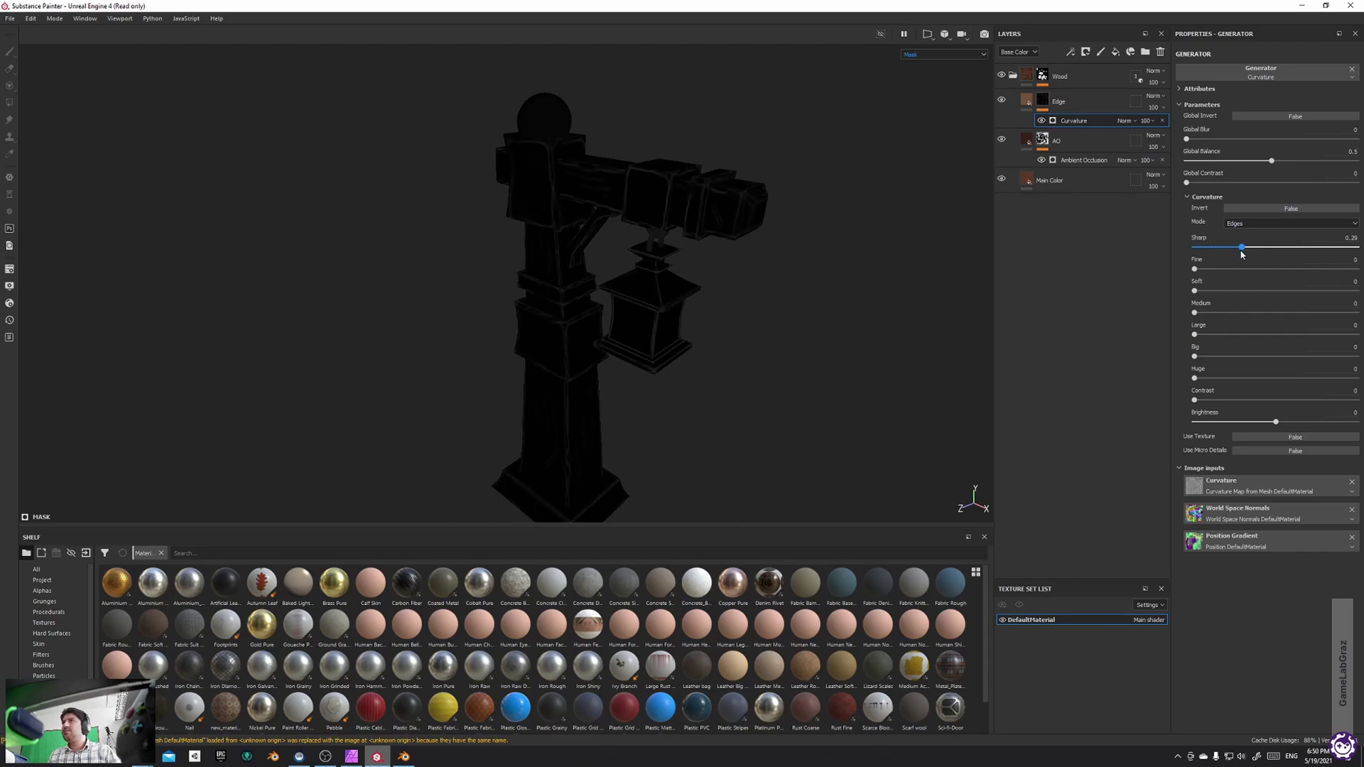
alt+drag(683, 334, 672, 265)
alt+middle_drag(616, 239, 635, 14)
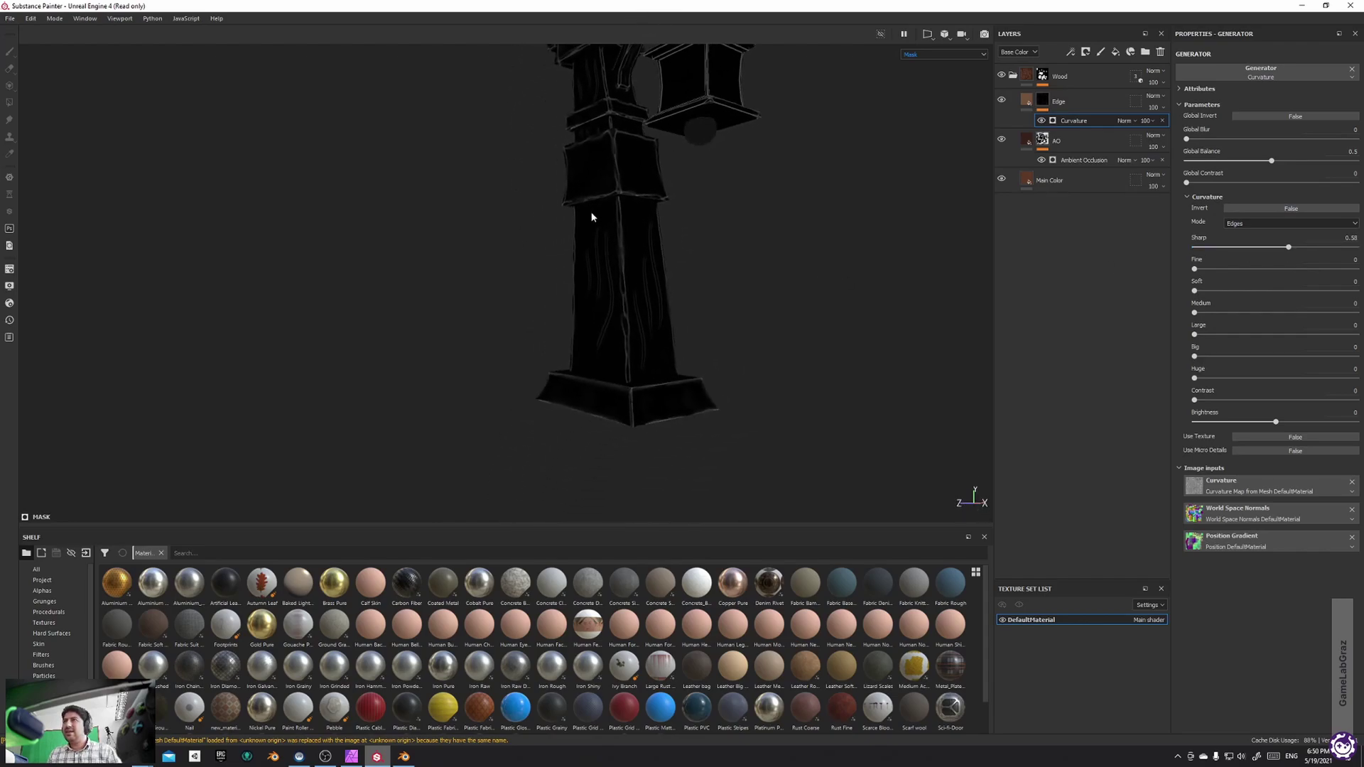
scroll(593, 277, up, 5)
alt+drag(595, 278, 561, 326)
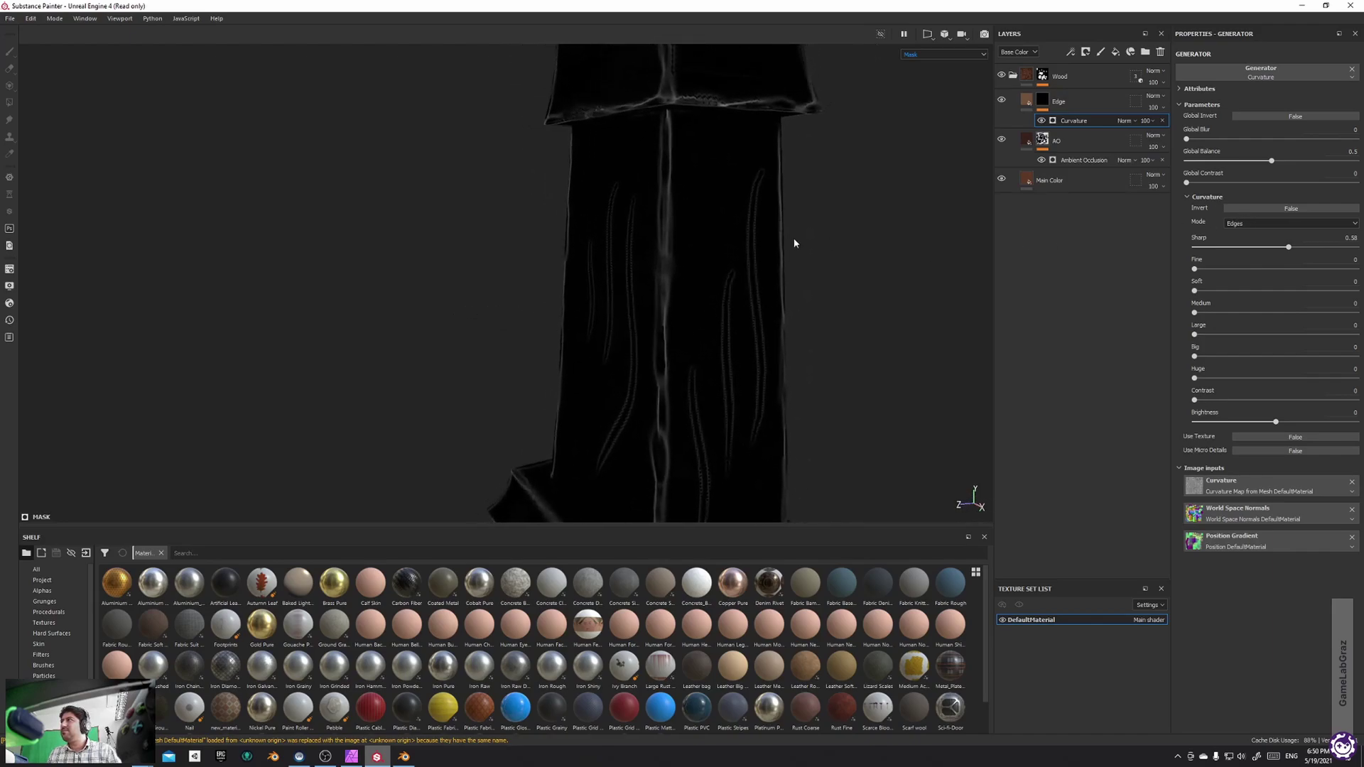
alt+drag(572, 257, 657, 262)
Try the Cavities curvature mode on the Edge mask, then restore the Edges mode
click(1264, 225)
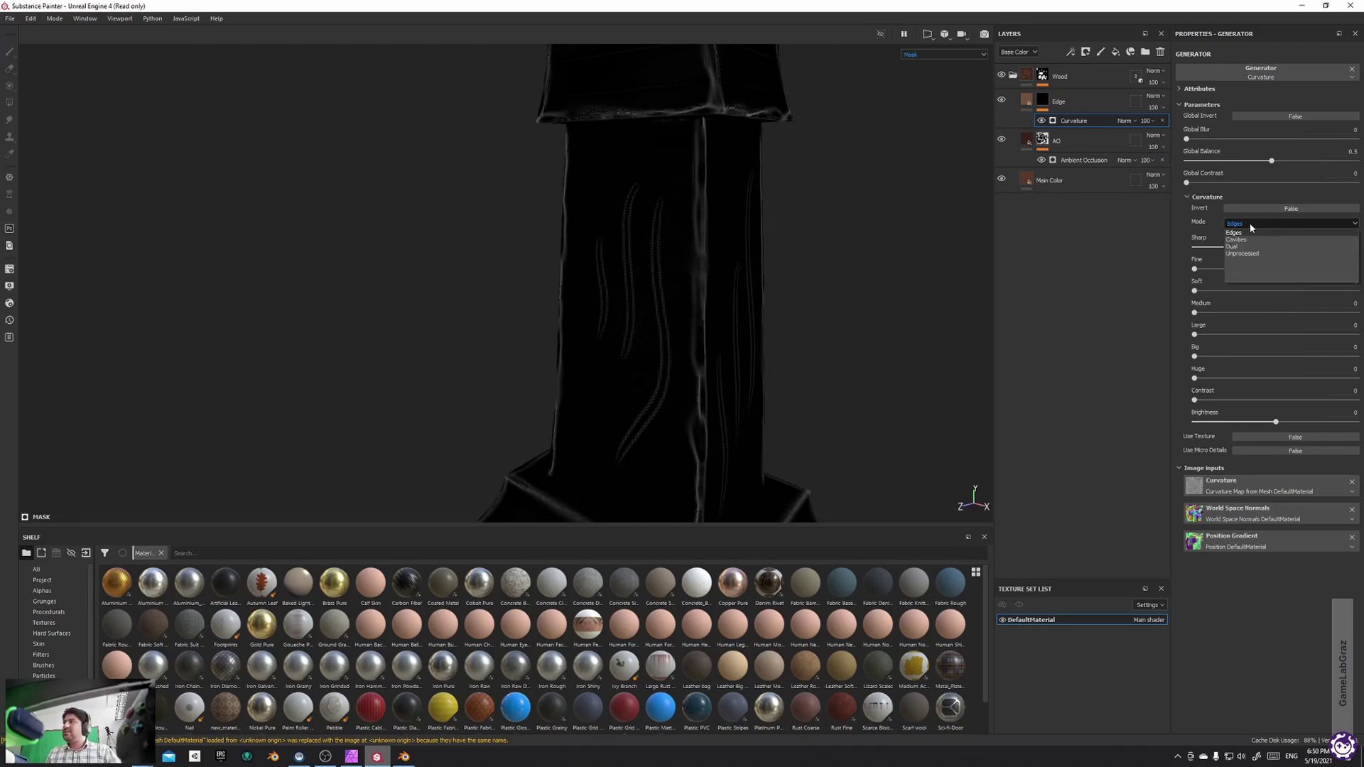
click(1239, 239)
alt+drag(682, 308, 634, 208)
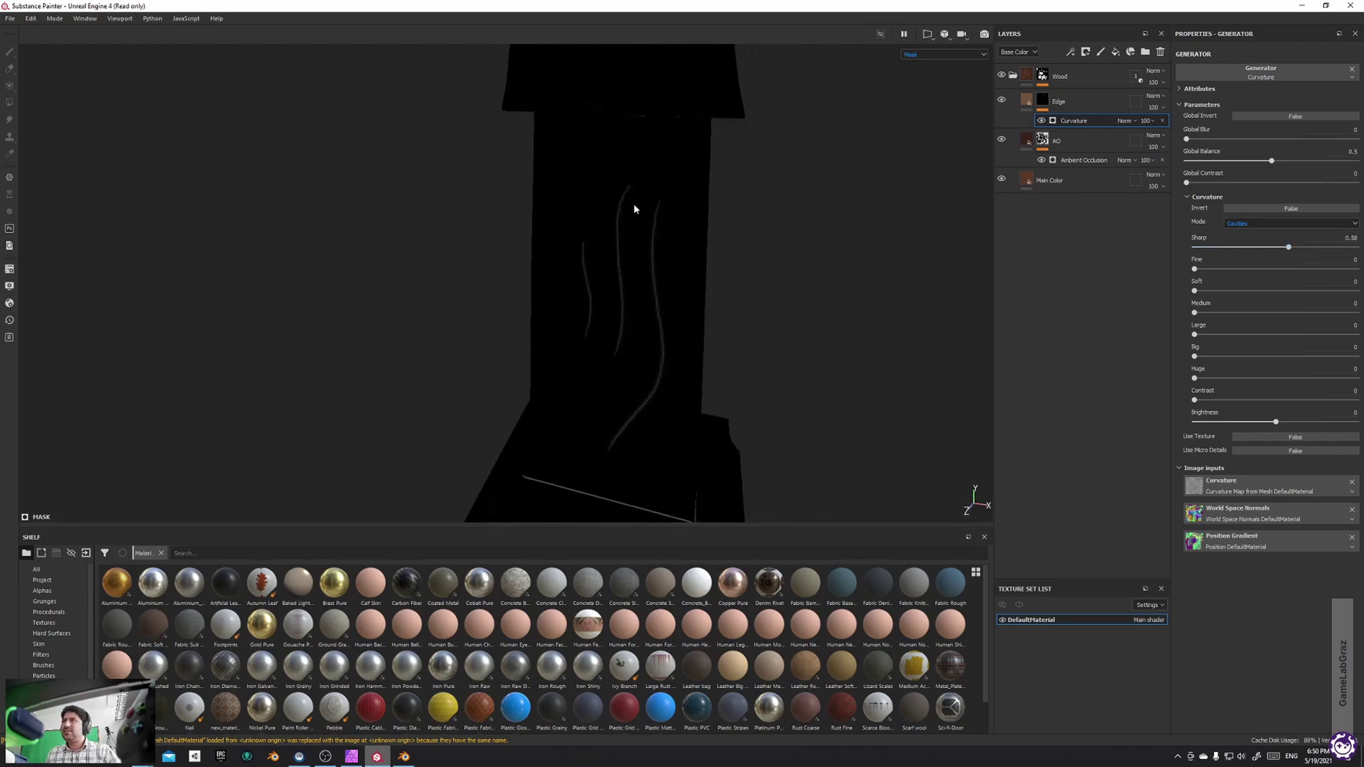
click(1264, 225)
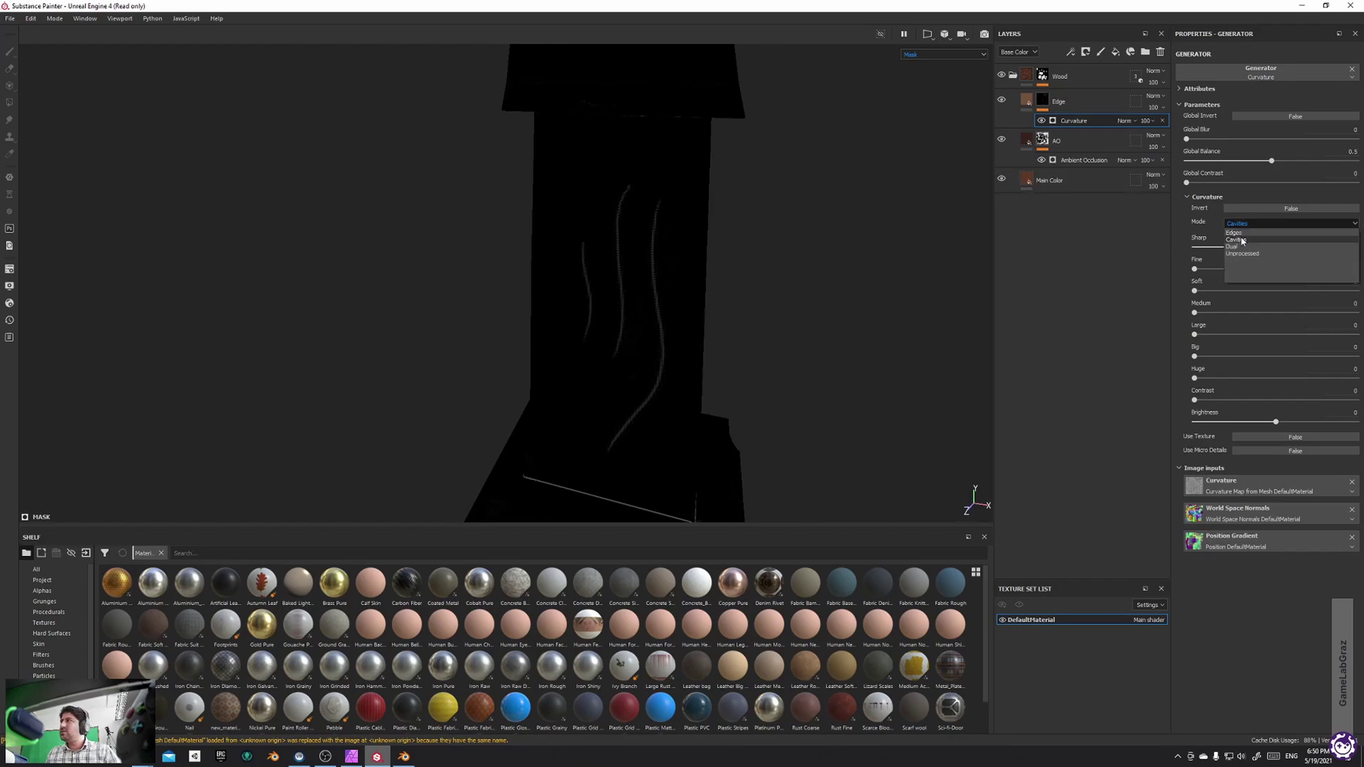
click(1240, 231)
Set the Curvature generator's Fine value to 0.23 and its Soft value to 0.03
alt+drag(888, 241, 610, 256)
scroll(673, 193, down, 6)
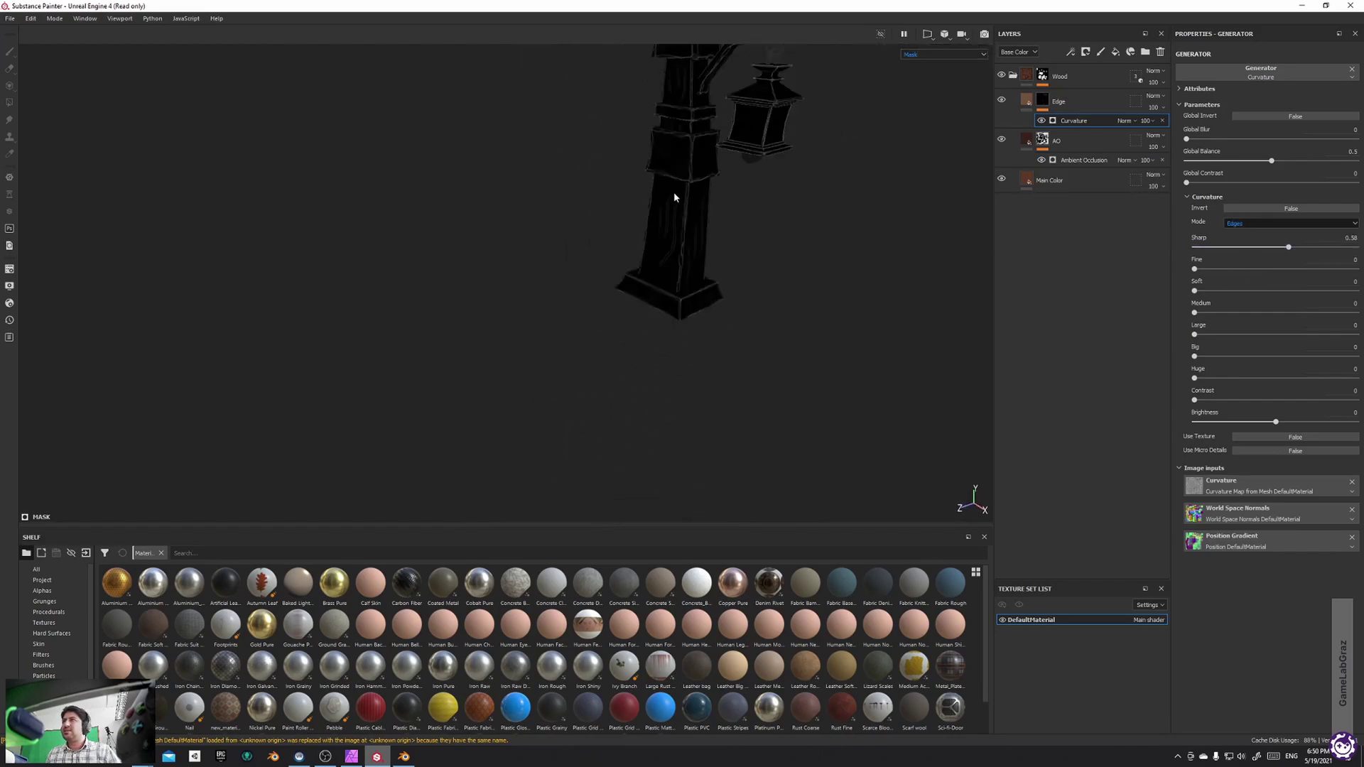
alt+middle_drag(673, 193, 609, 363)
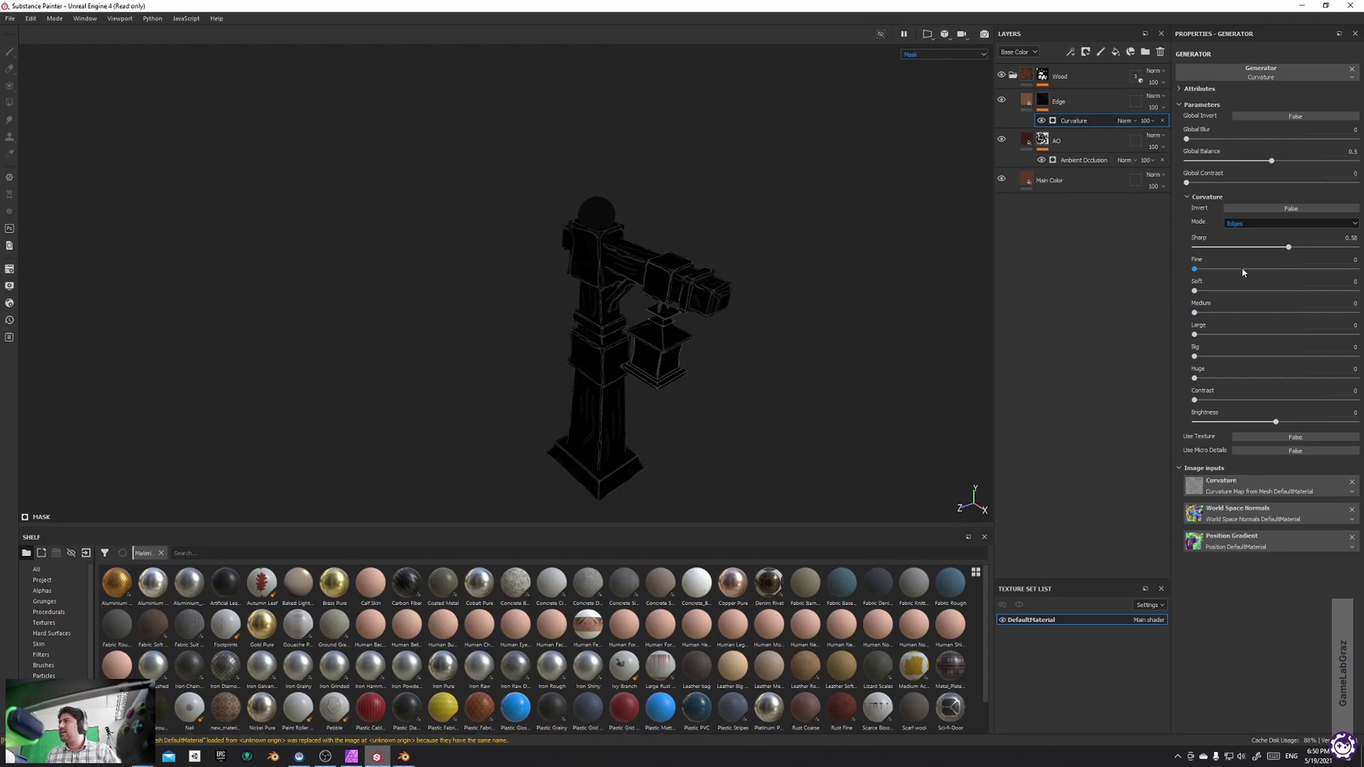
mouse_move(1197, 270)
mouse_down()
mouse_move(1209, 271)
mouse_move(1199, 291)
mouse_up()
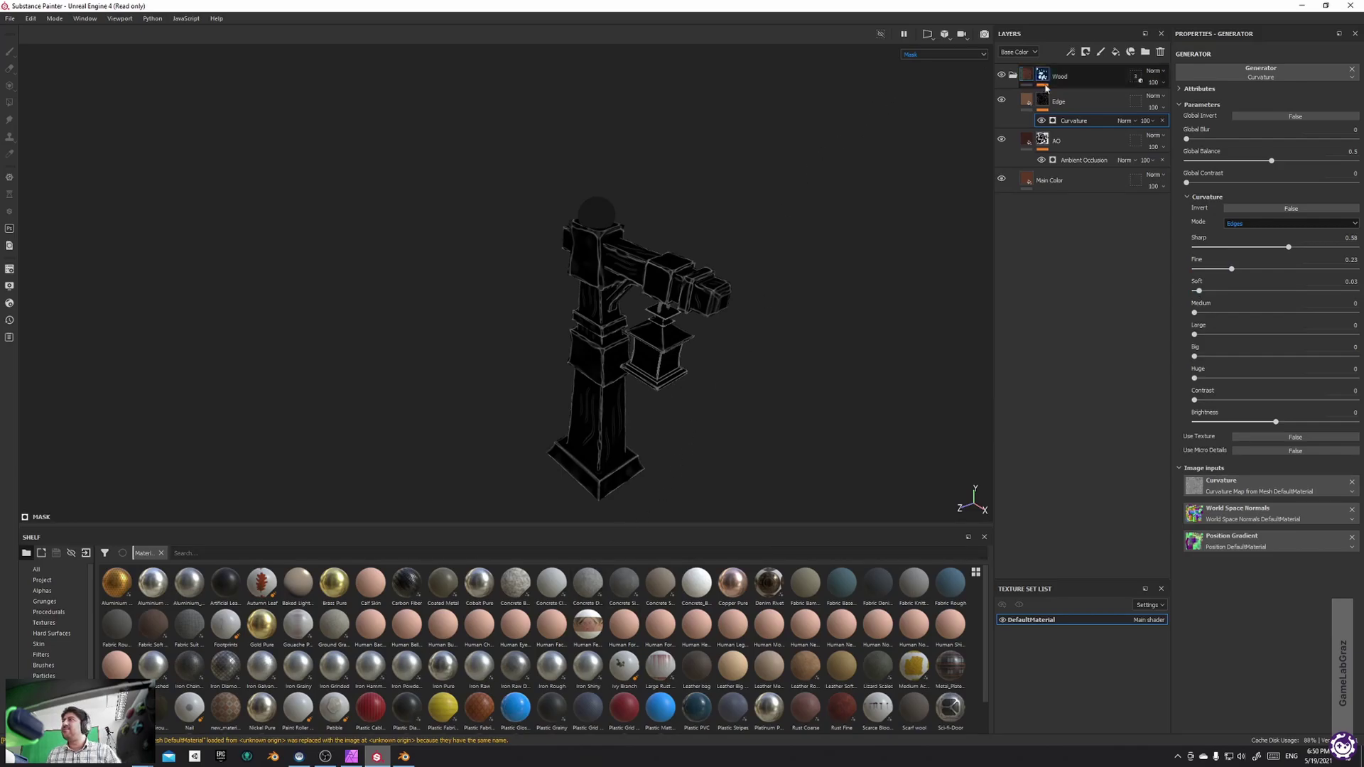
Return the viewport to the Material view with the Edge layer's fill content selected
click(1025, 100)
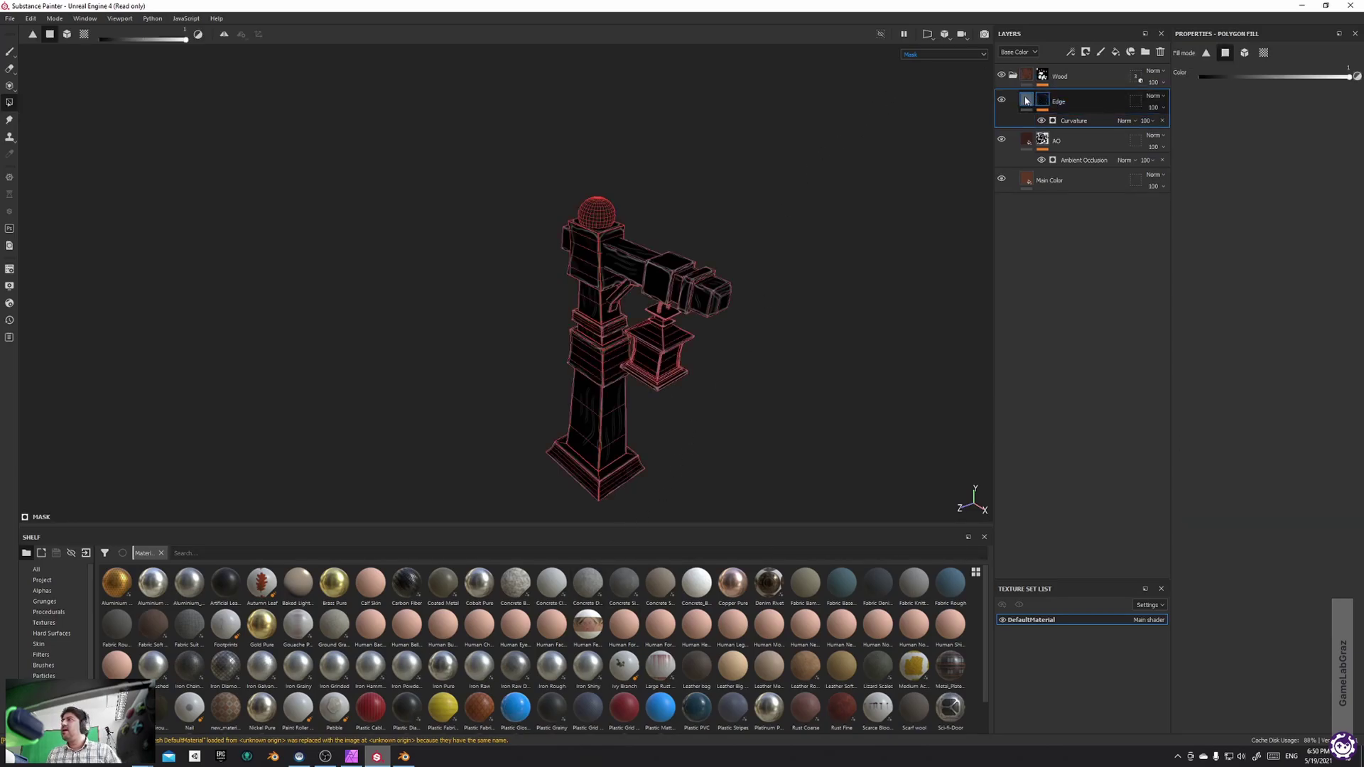
click(1026, 100)
click(942, 55)
click(932, 73)
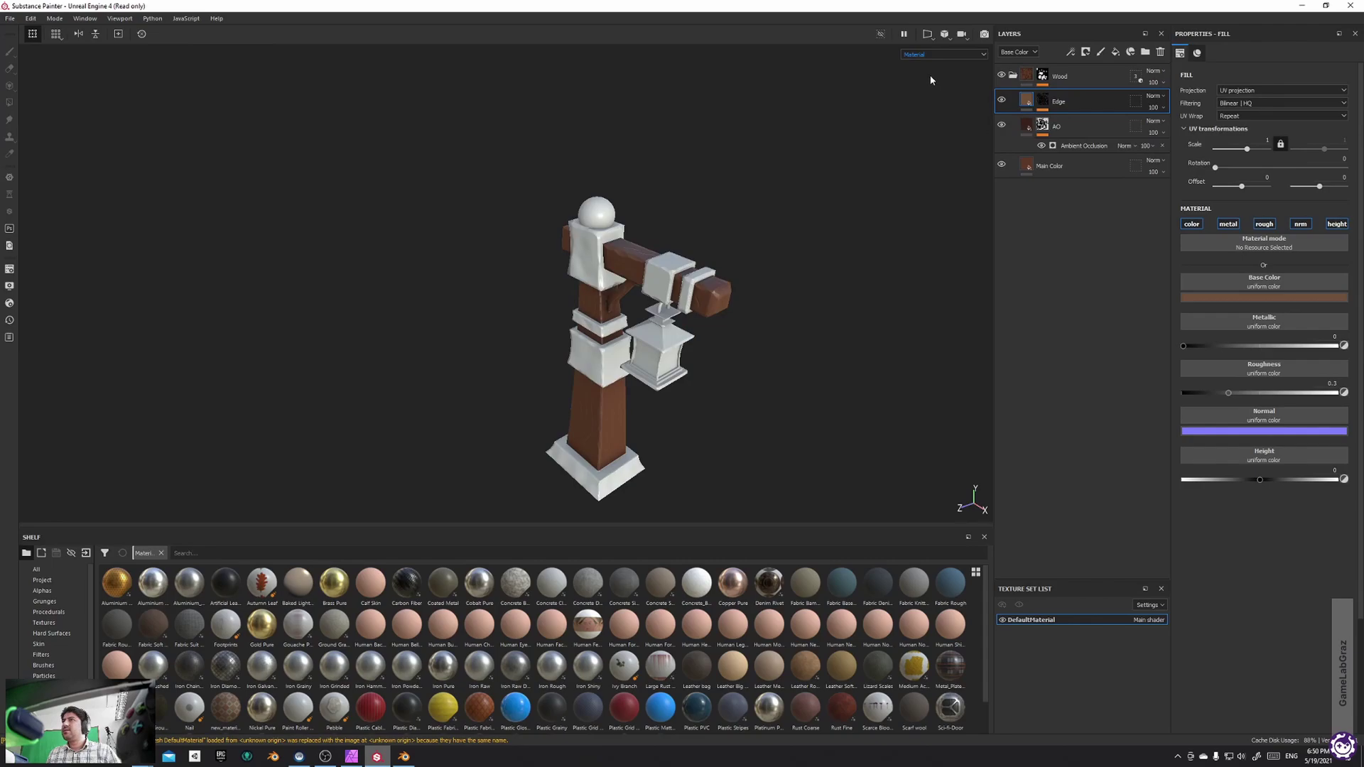
click(1043, 101)
click(1025, 101)
Examine the edge highlights on the wooden post up close and from a distance
scroll(585, 316, up, 5)
alt+drag(586, 316, 635, 278)
alt+middle_drag(605, 267, 634, 151)
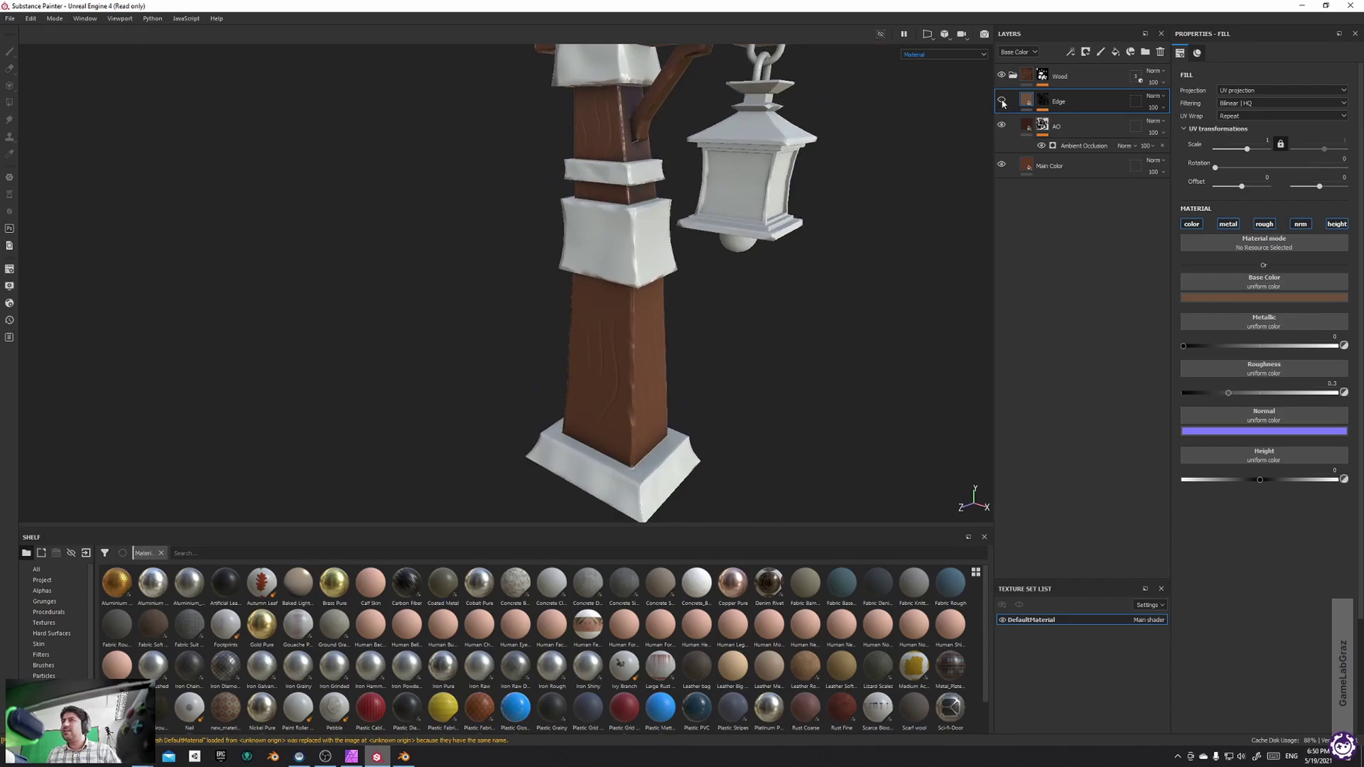
scroll(676, 307, down, 3)
alt+drag(676, 308, 606, 294)
alt+middle_drag(606, 294, 570, 330)
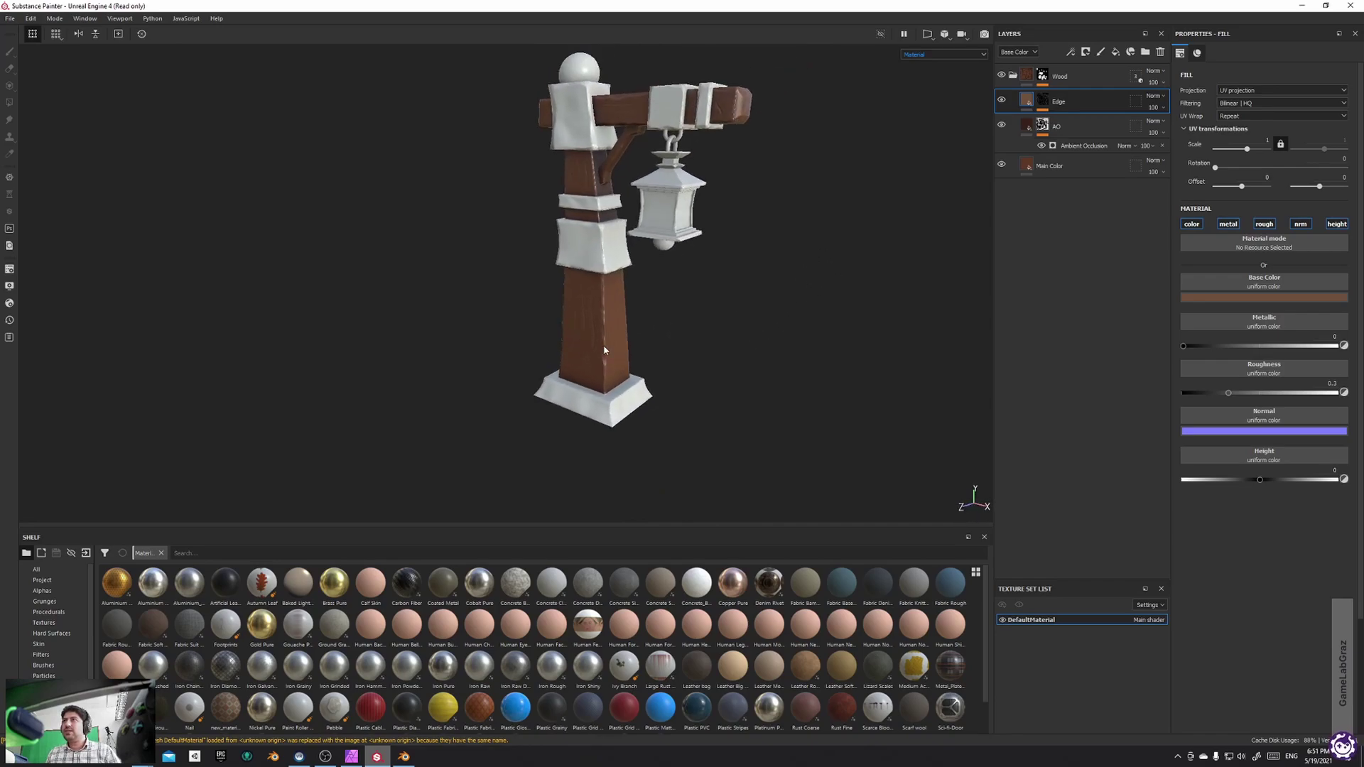
scroll(605, 350, up, 3)
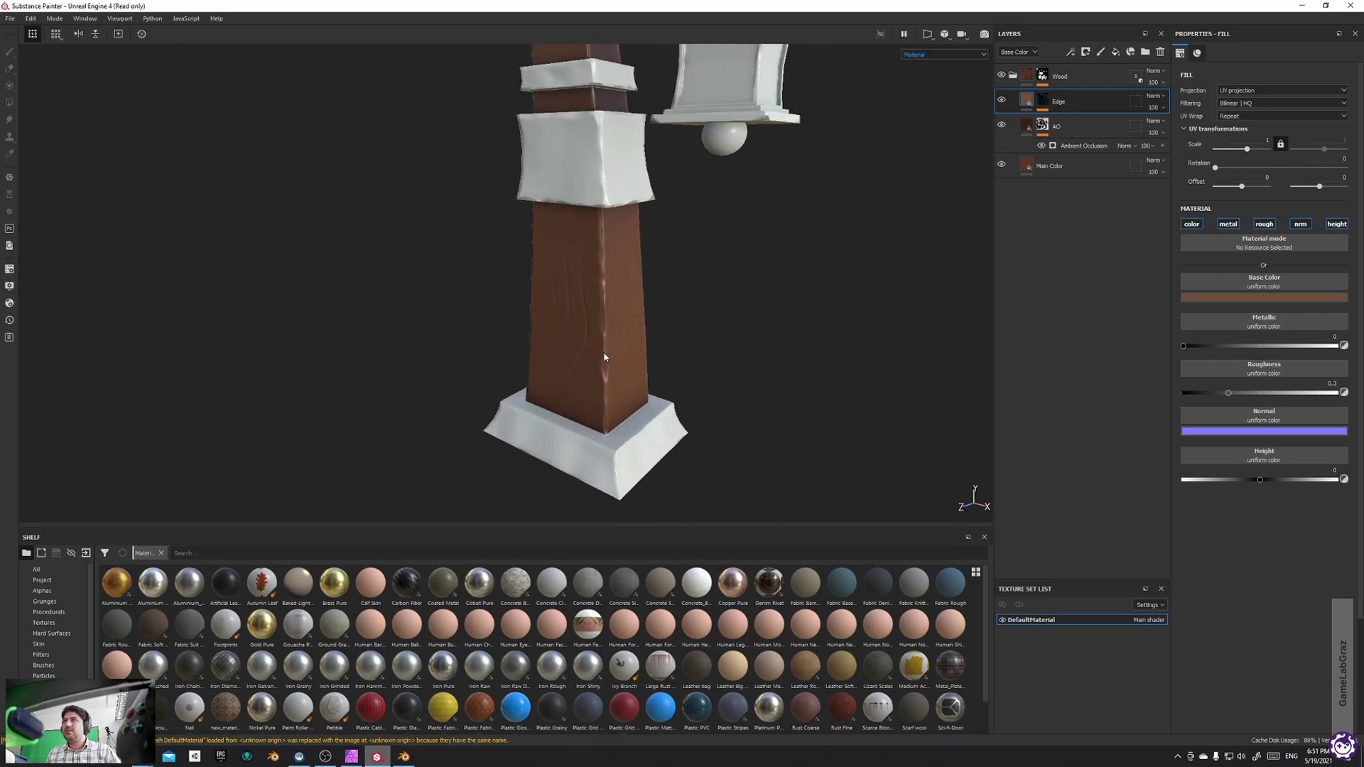
Set the DefaultMaterial texture set's size to 4096
click(9, 269)
click(100, 376)
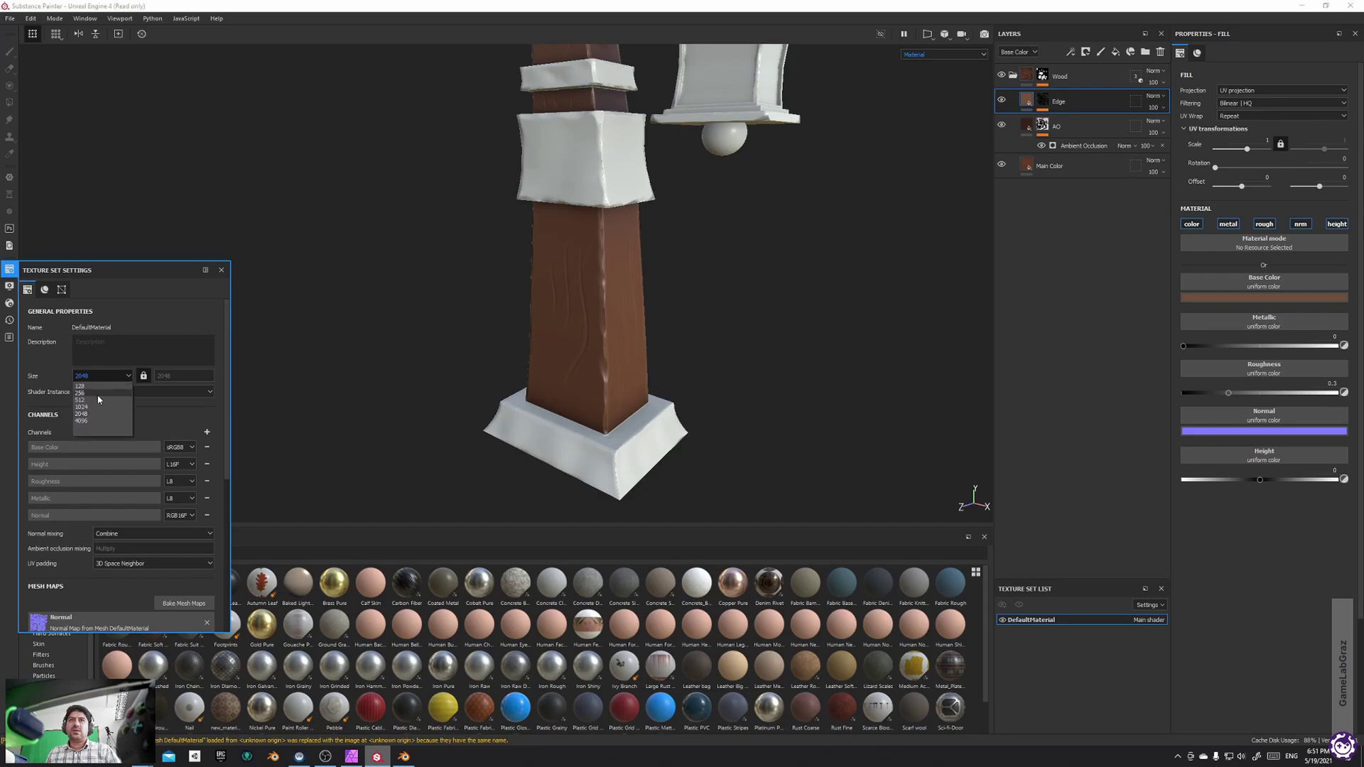
click(89, 421)
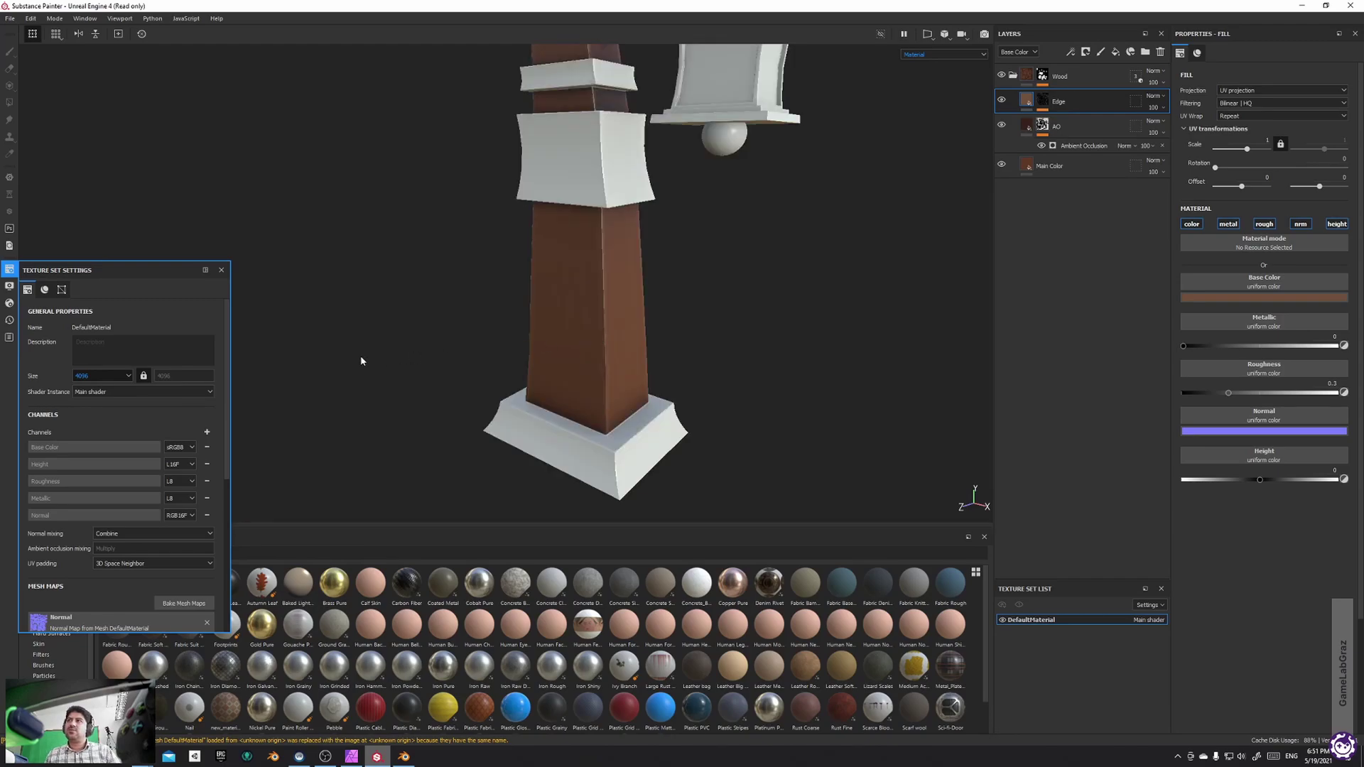
Set the DefaultMaterial texture set's size to 2048 and close the texture set settings
click(122, 375)
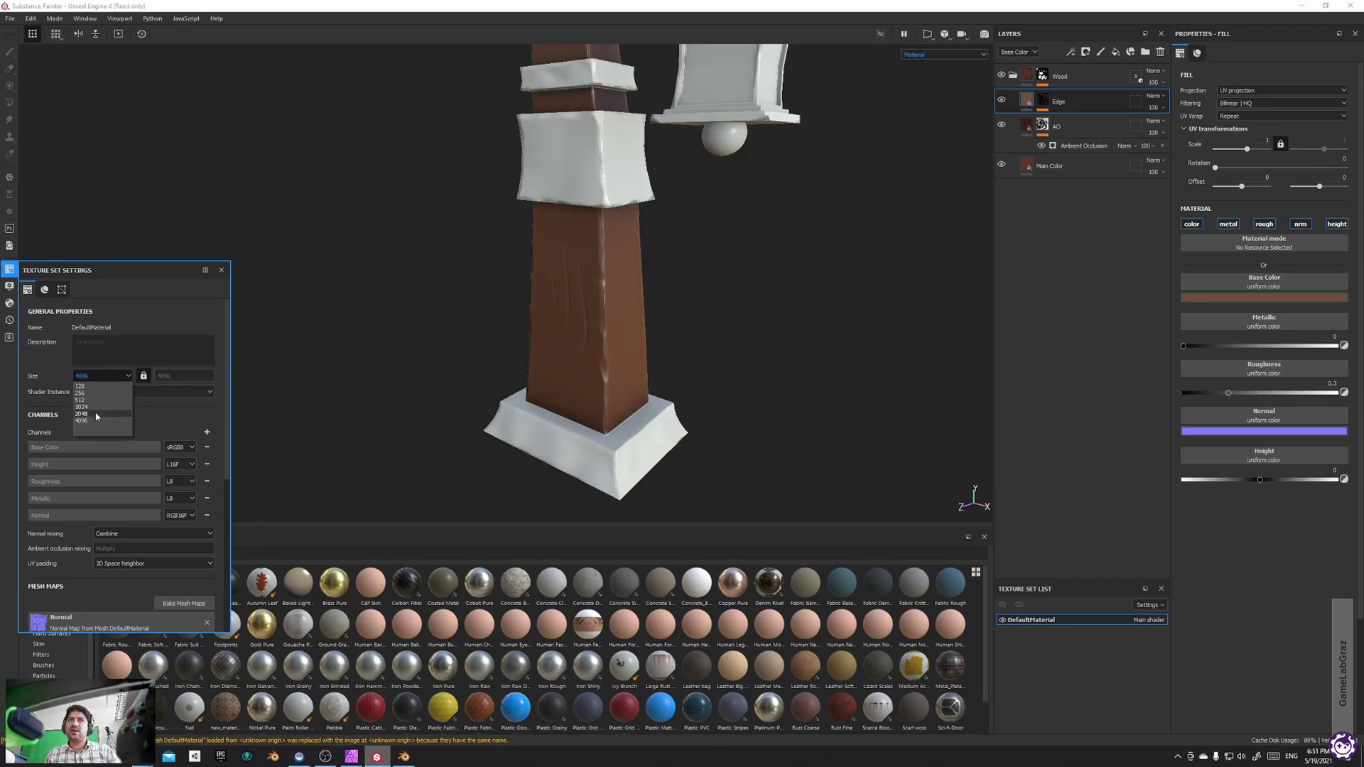
click(97, 414)
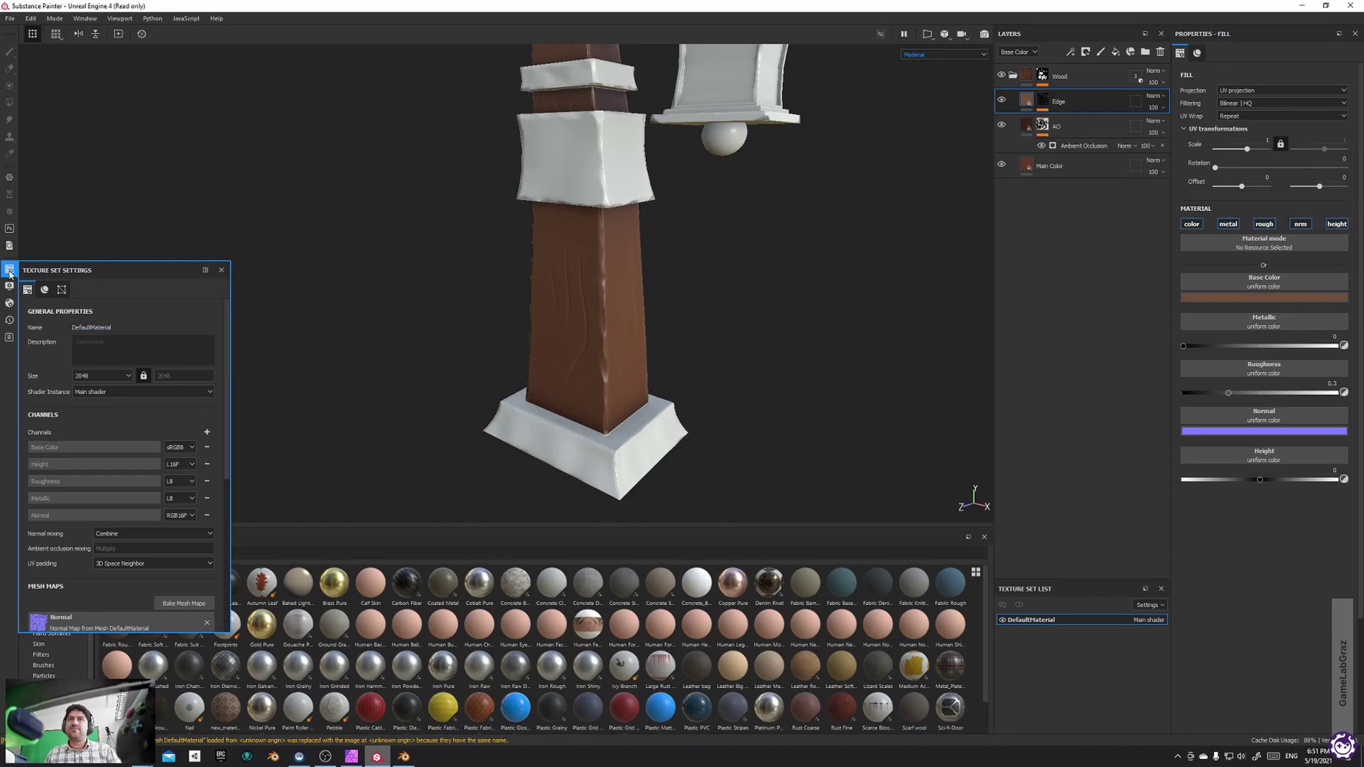
click(221, 269)
alt+drag(426, 285, 597, 214)
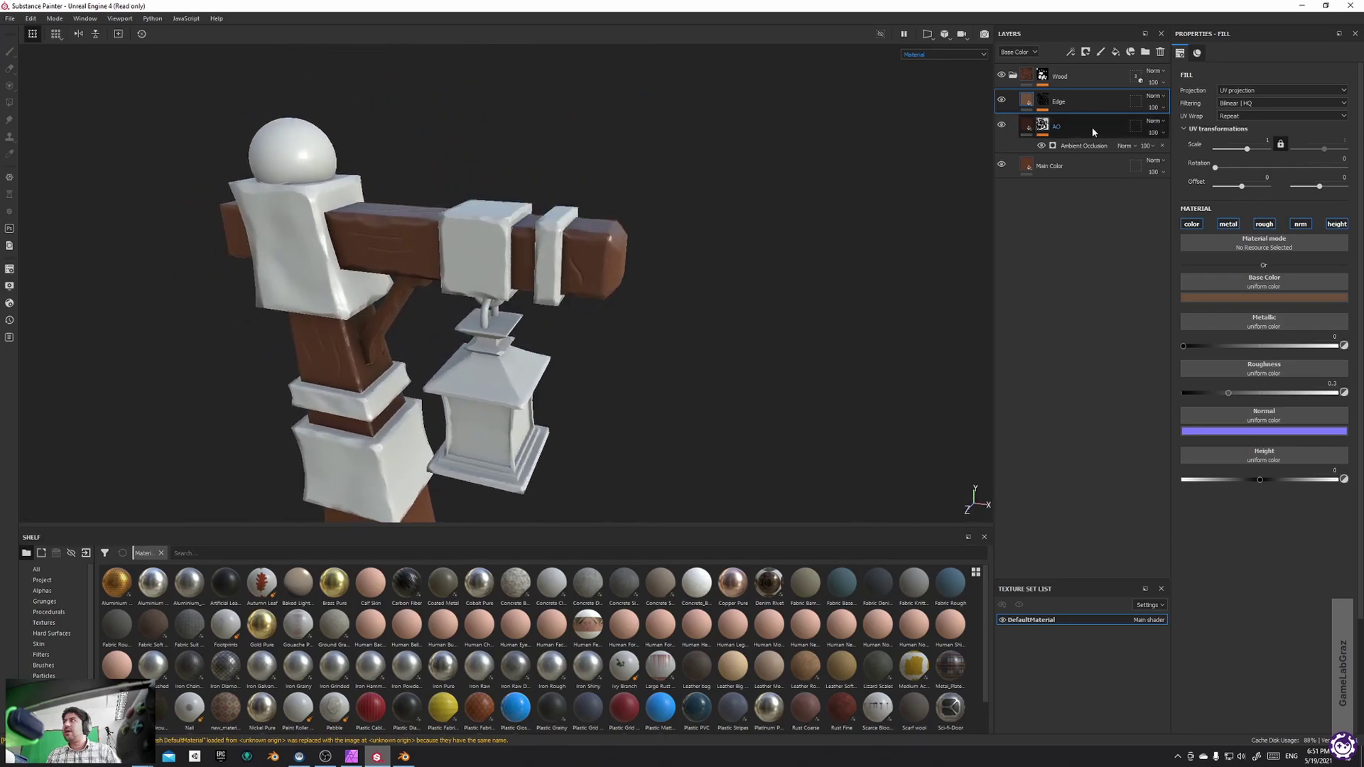
Duplicate the Edge layer in the Wood folder and rename the copy as Cavity
key(ctrl+d)
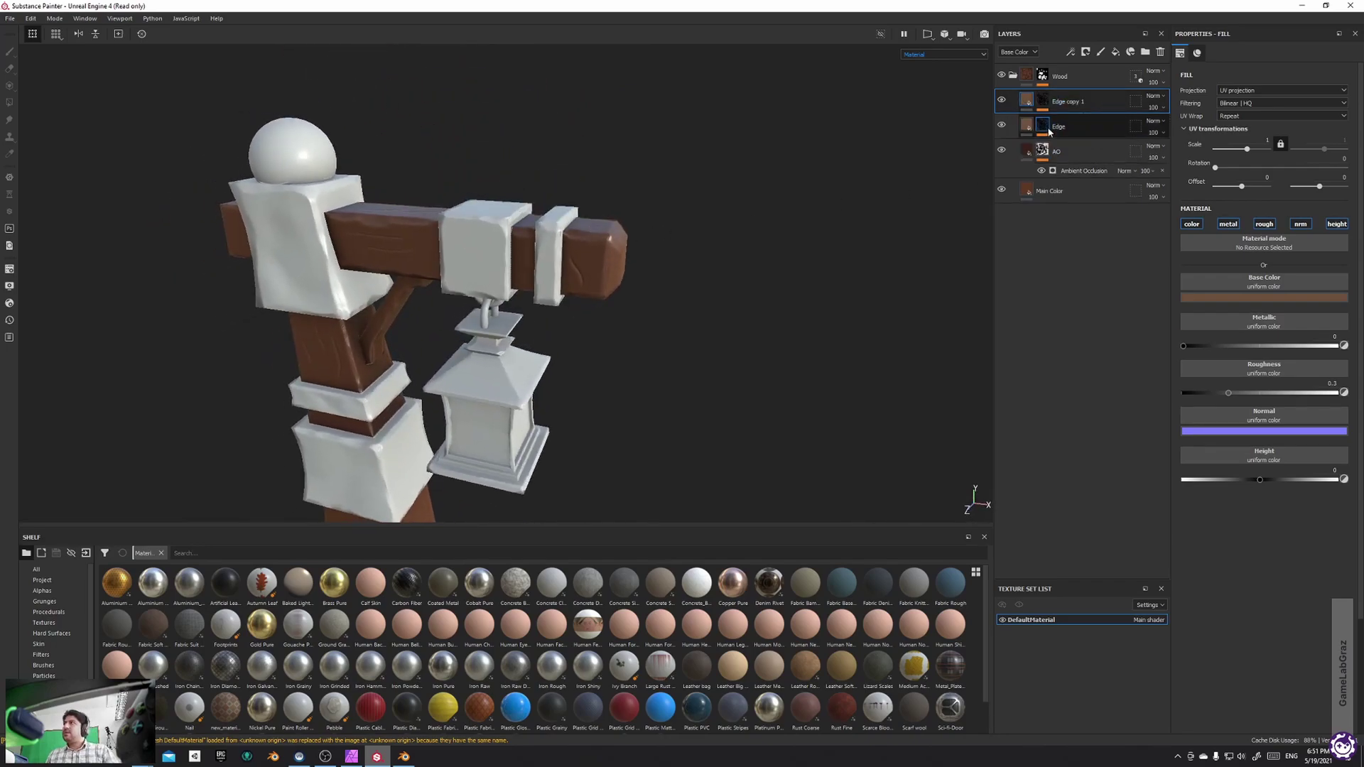
double_click(1071, 102)
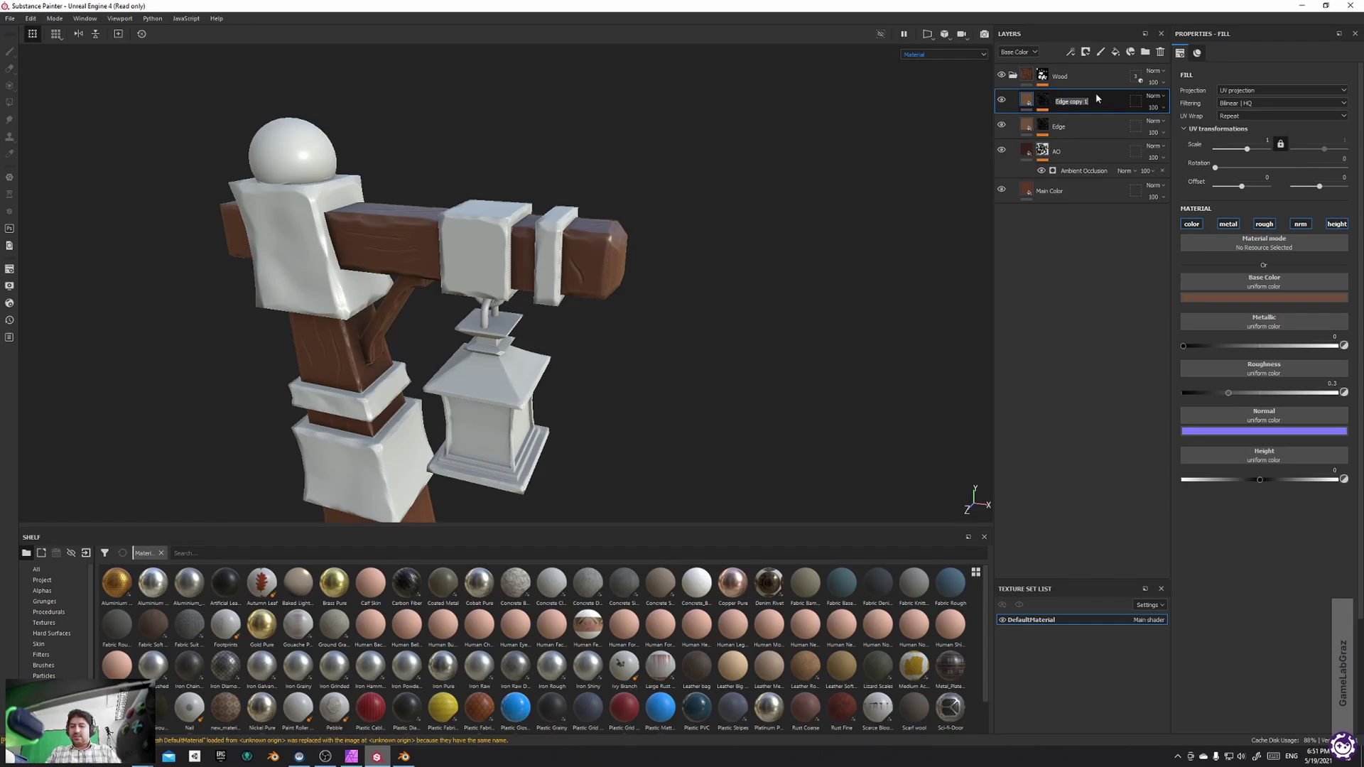
text(Cavity)
key(Return)
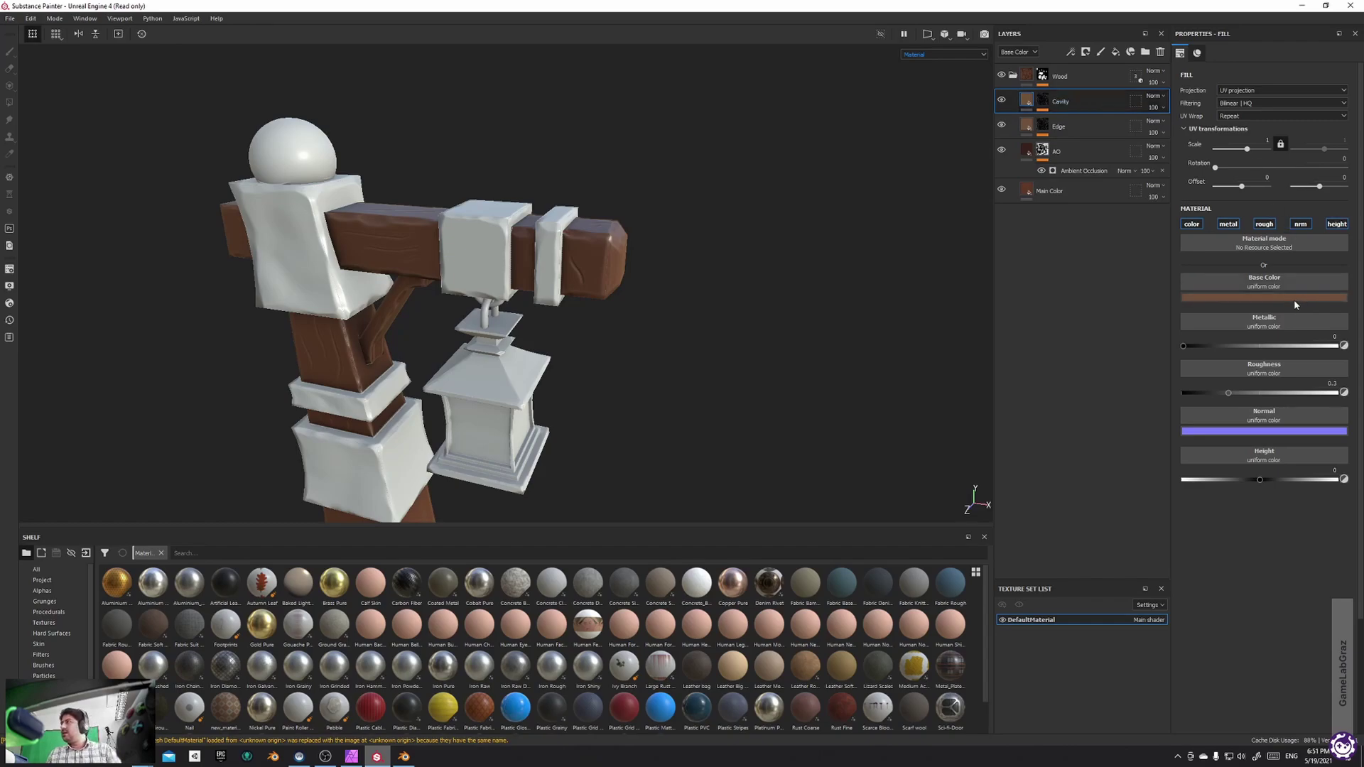
Change the Cavity layer's base color to a light orange-tan
click(1263, 297)
drag(1311, 406, 1323, 367)
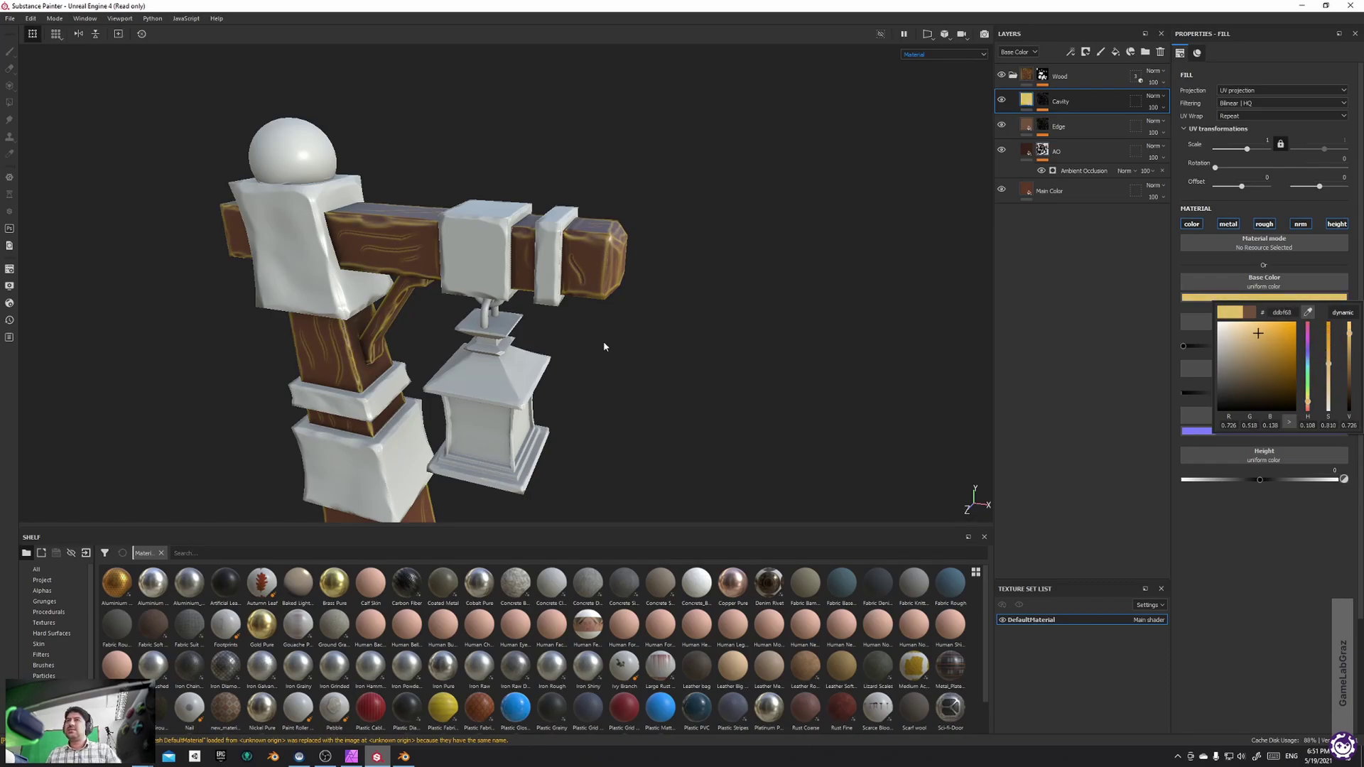
click(666, 335)
alt+right_drag(668, 330, 565, 339)
alt+middle_drag(566, 339, 706, 193)
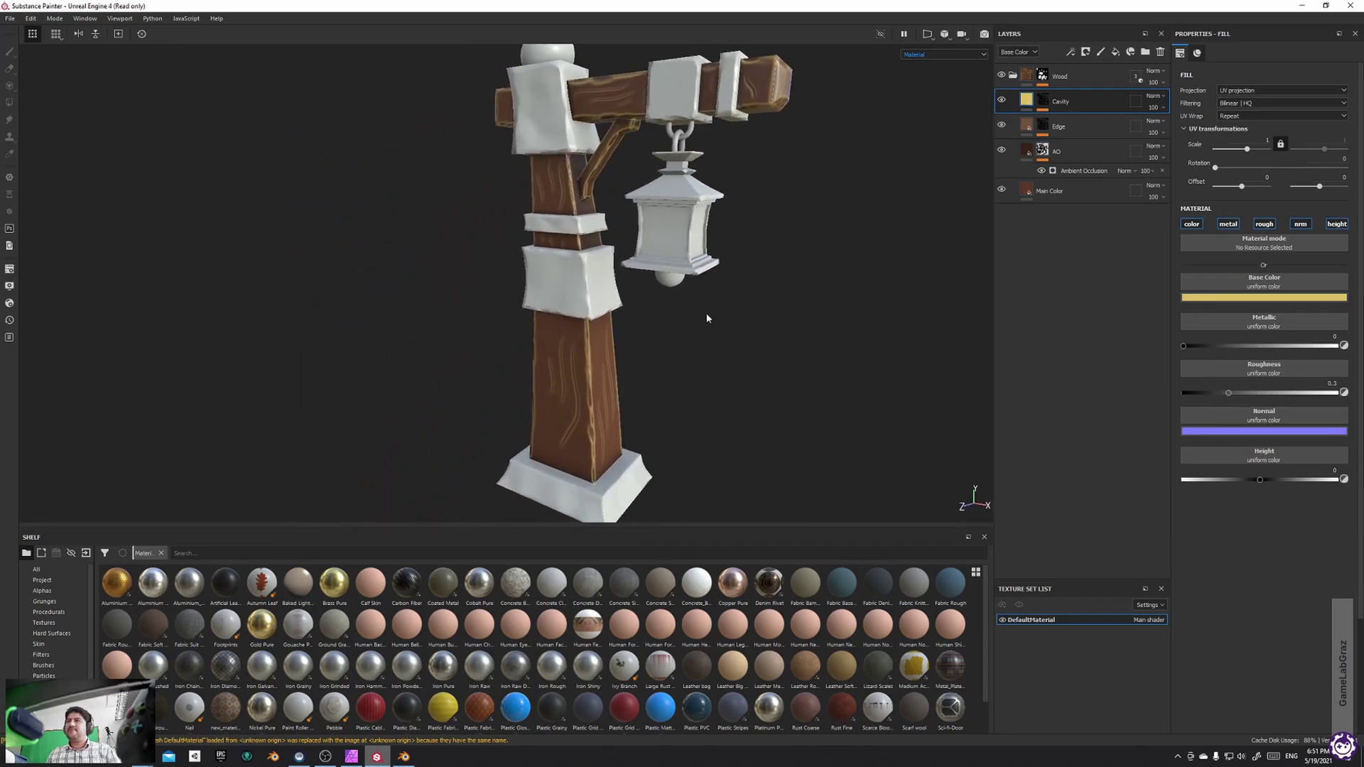
click(1196, 298)
drag(1287, 397, 1287, 406)
click(1020, 328)
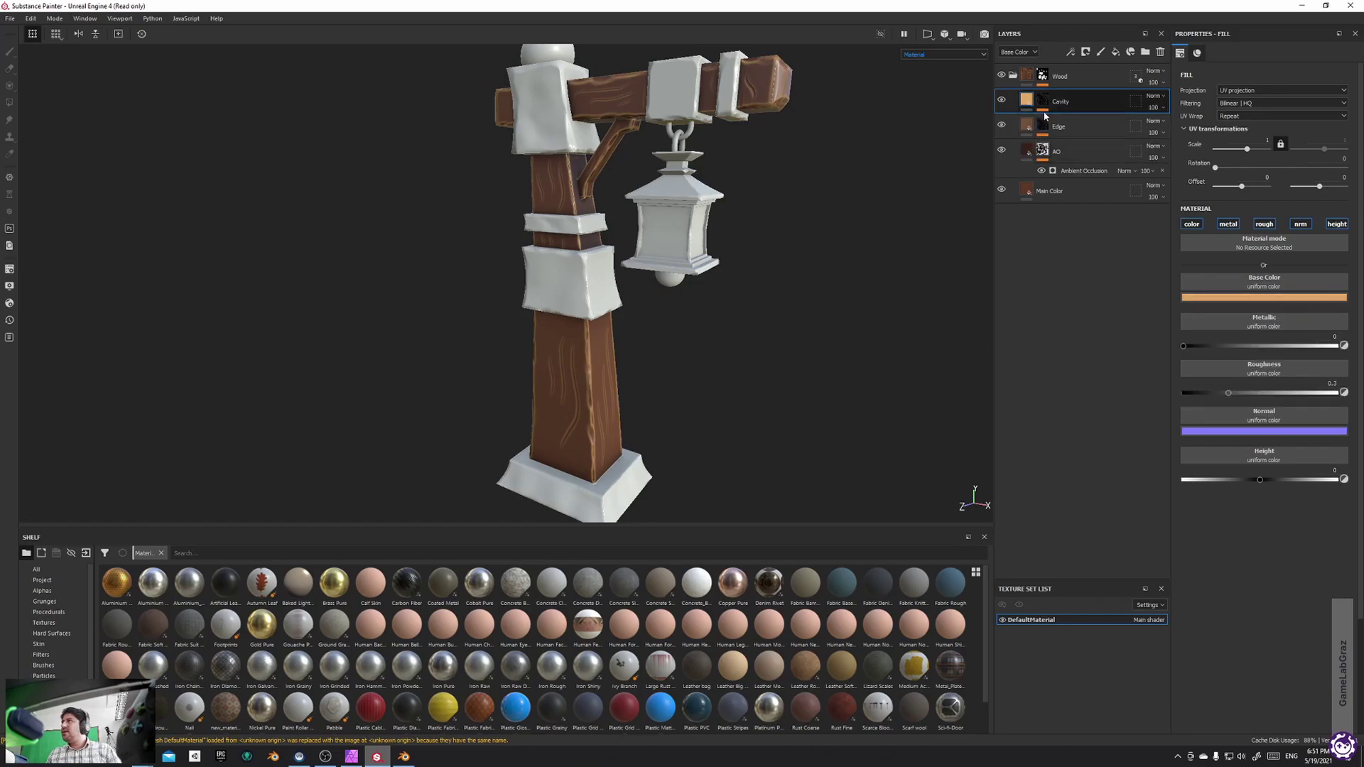
Display the Cavity layer's mask in the viewport and select its Curvature generator
click(1042, 101)
click(1042, 111)
click(946, 55)
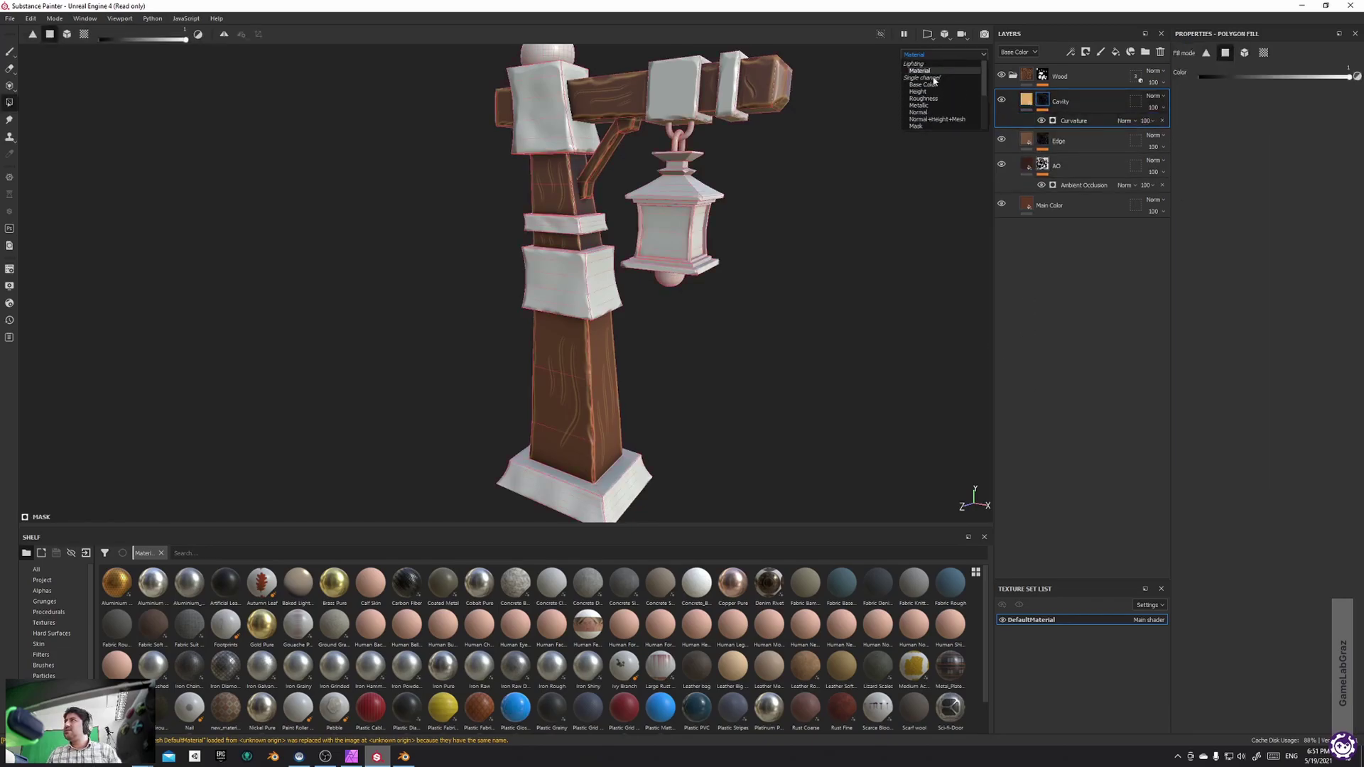
click(917, 126)
key(1)
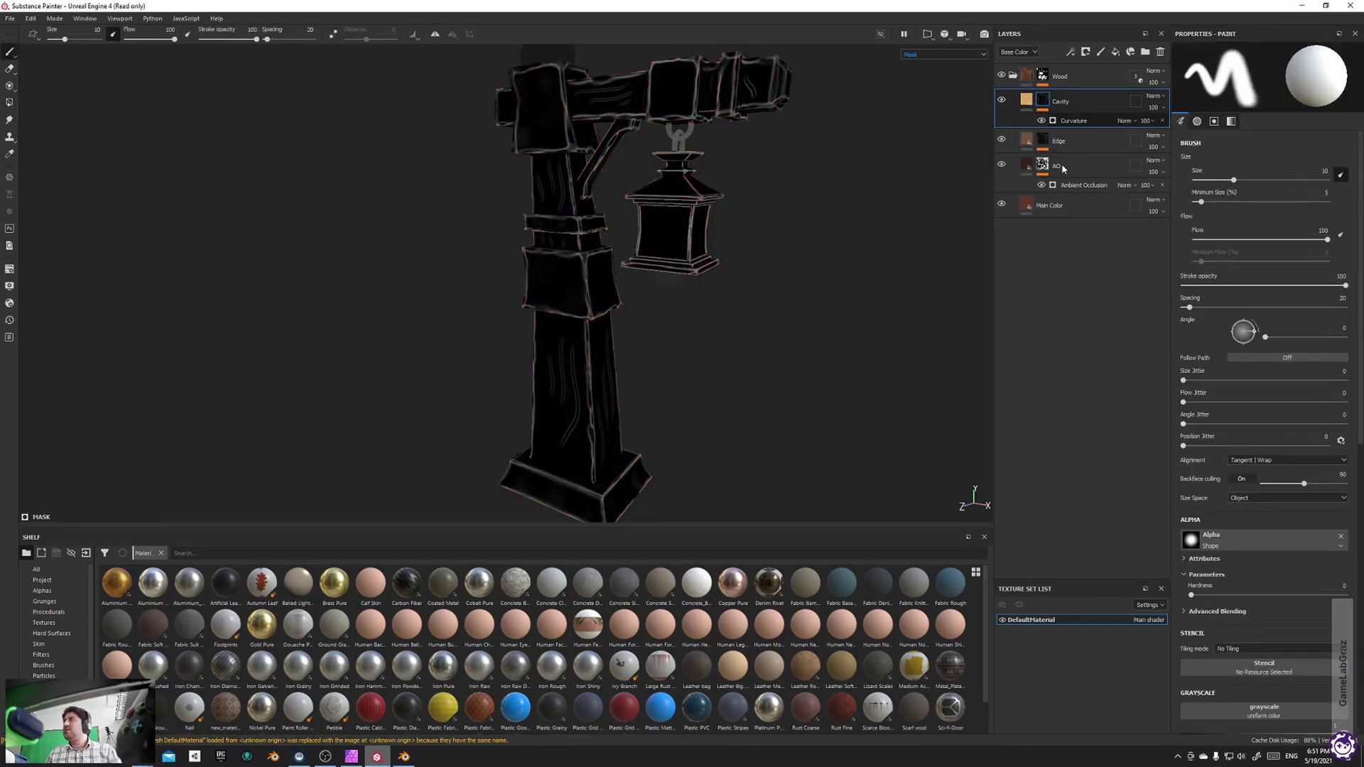
click(1073, 120)
Set the Curvature generator's mode to Cavities and inspect the carved grooves on the post
alt+middle_drag(734, 326, 733, 260)
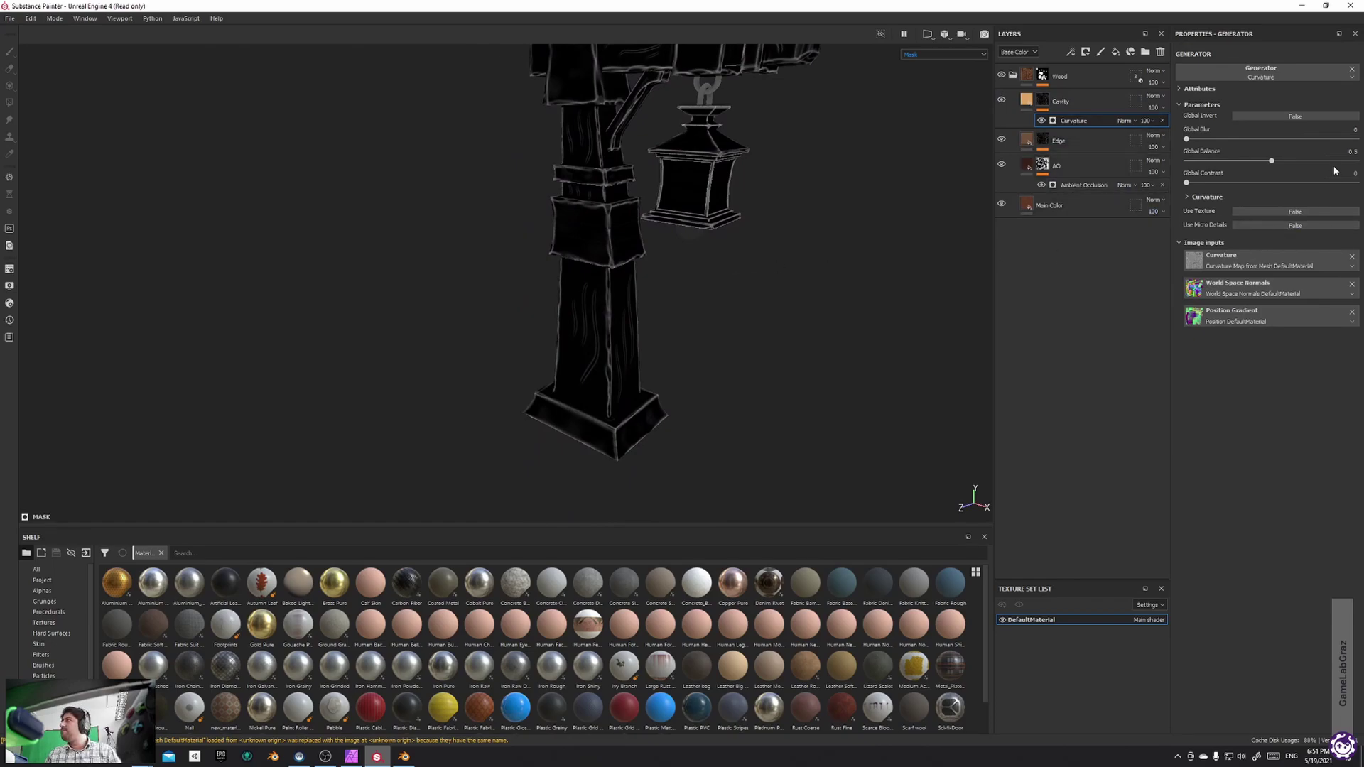
click(1206, 201)
click(1264, 220)
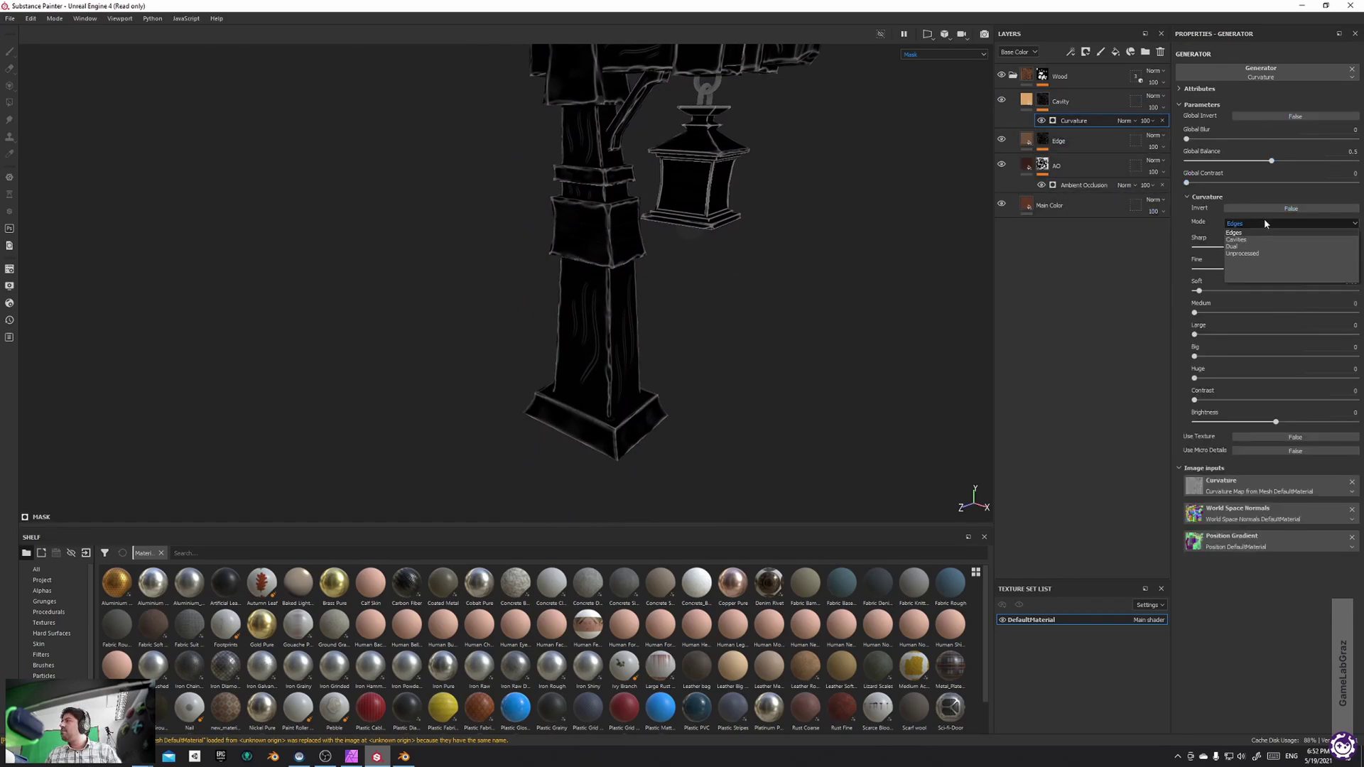
click(1256, 246)
scroll(722, 426, up, 4)
alt+middle_drag(795, 263, 903, 34)
scroll(741, 299, up, 1)
alt+middle_drag(741, 299, 767, 250)
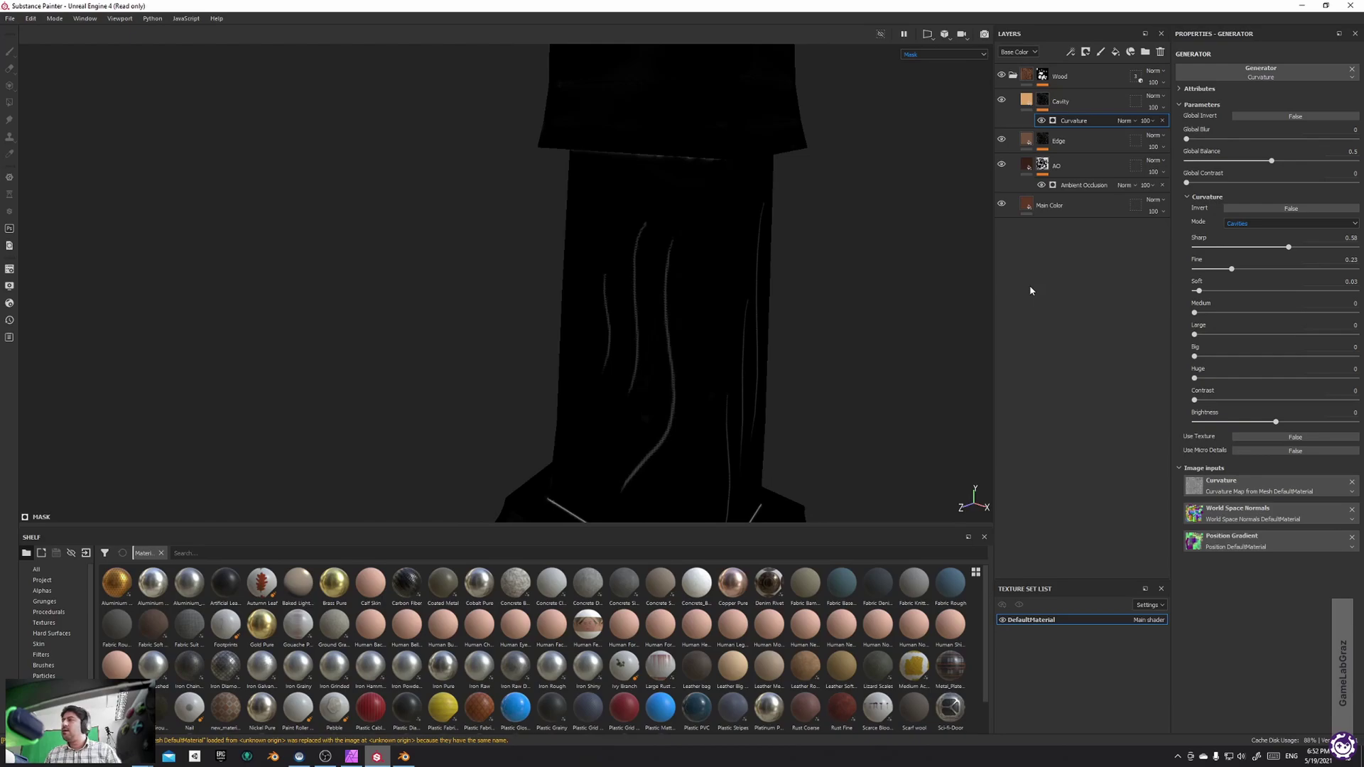
Set the Curvature generator's Sharp value to 1 and its Fine and Soft values to 0
drag(1200, 292, 1115, 334)
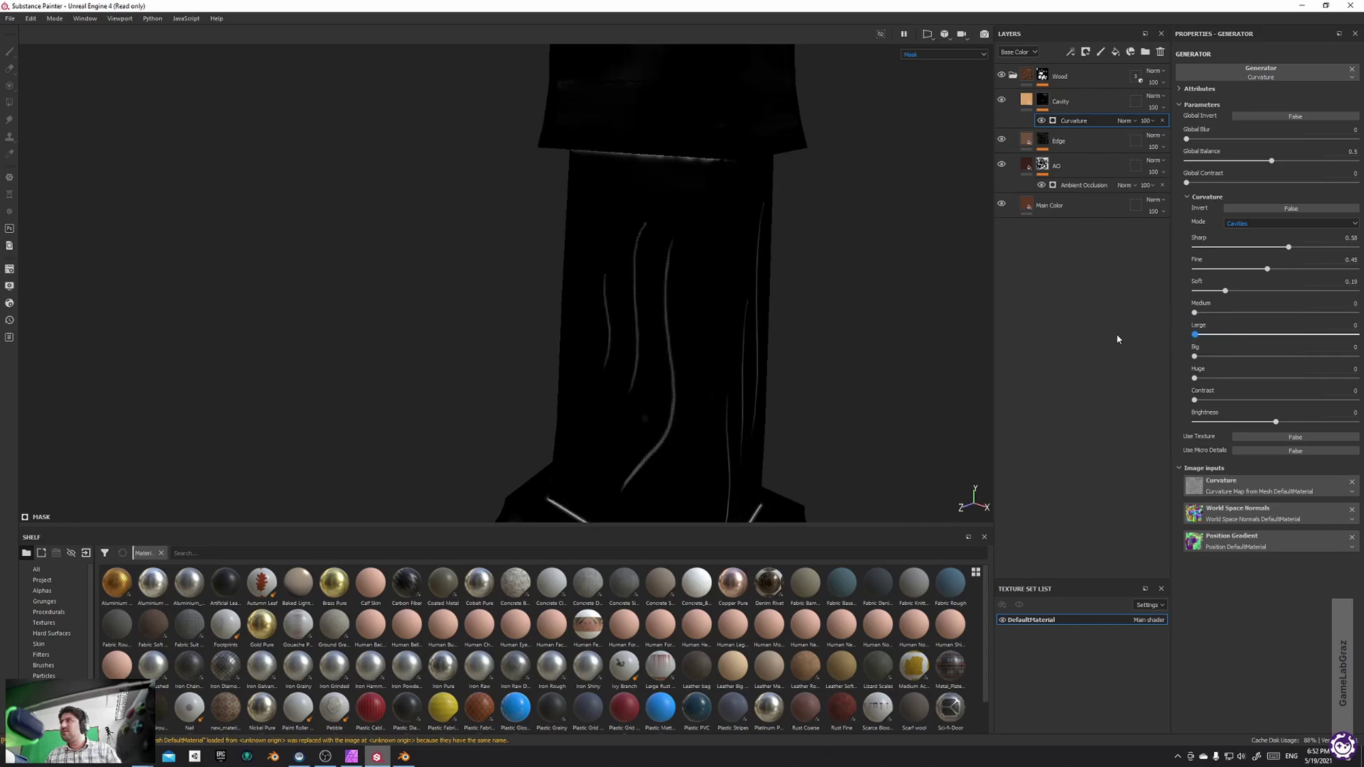
drag(1225, 291, 1117, 291)
drag(1268, 268, 1210, 269)
drag(1288, 247, 1357, 246)
alt+drag(711, 346, 709, 274)
drag(1208, 273, 1168, 272)
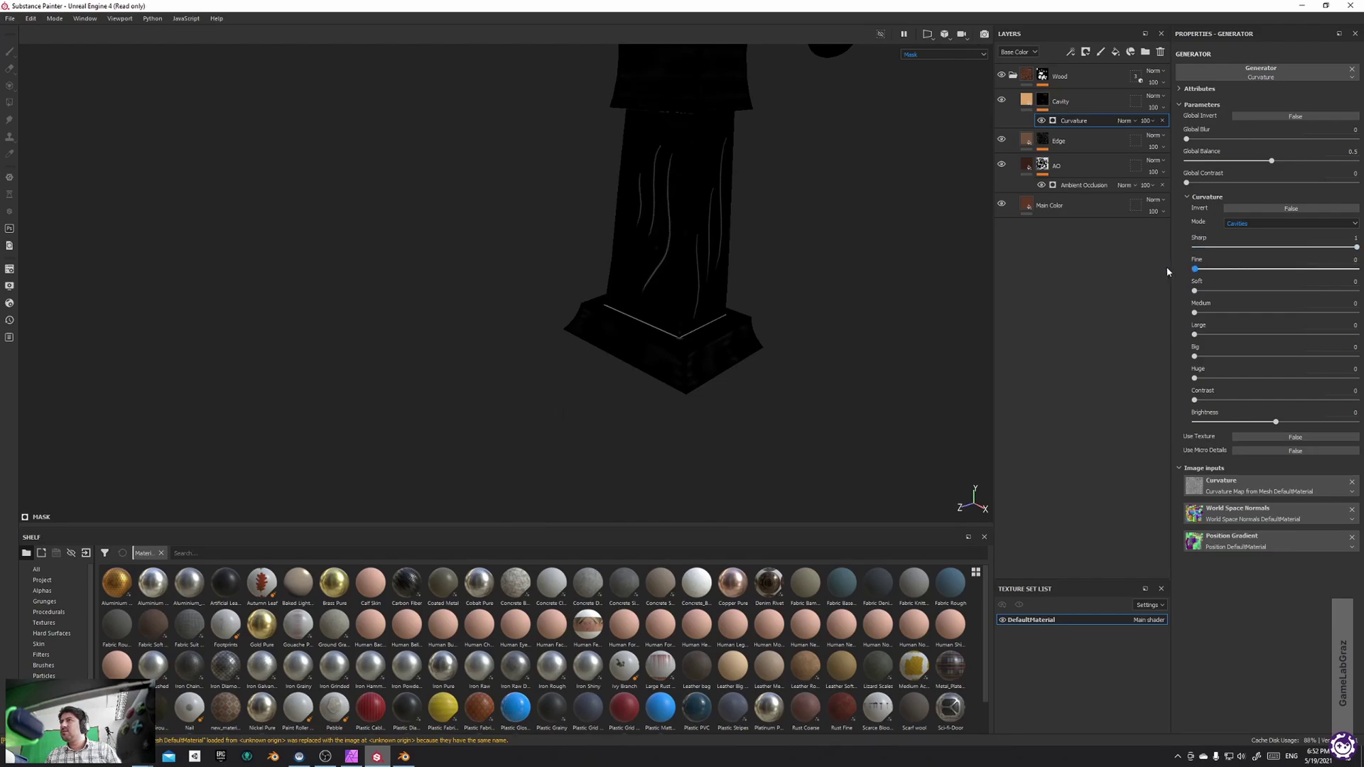
Set the Curvature generator's Global Balance to 0.81 and its Global Blur to 0.5
drag(1186, 139, 1182, 140)
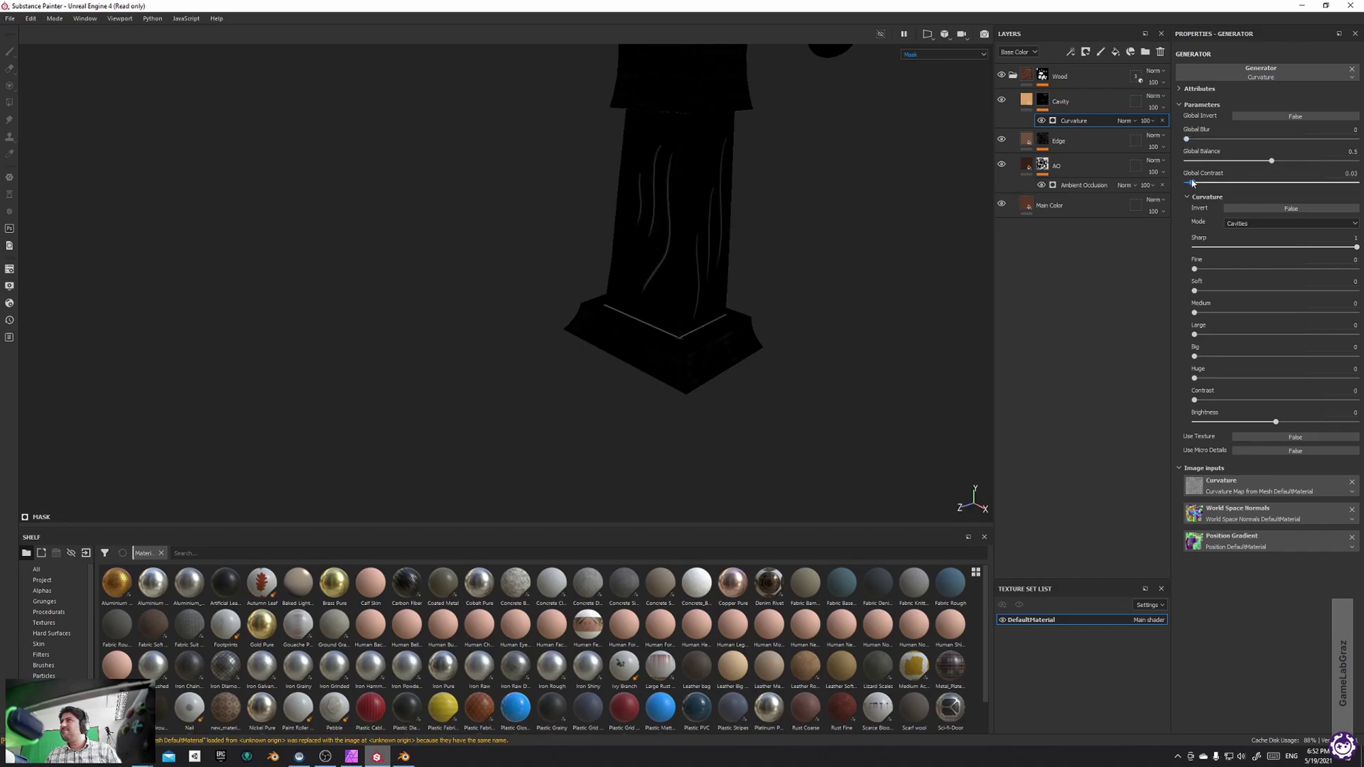
drag(1270, 161, 1323, 164)
drag(1186, 140, 1192, 140)
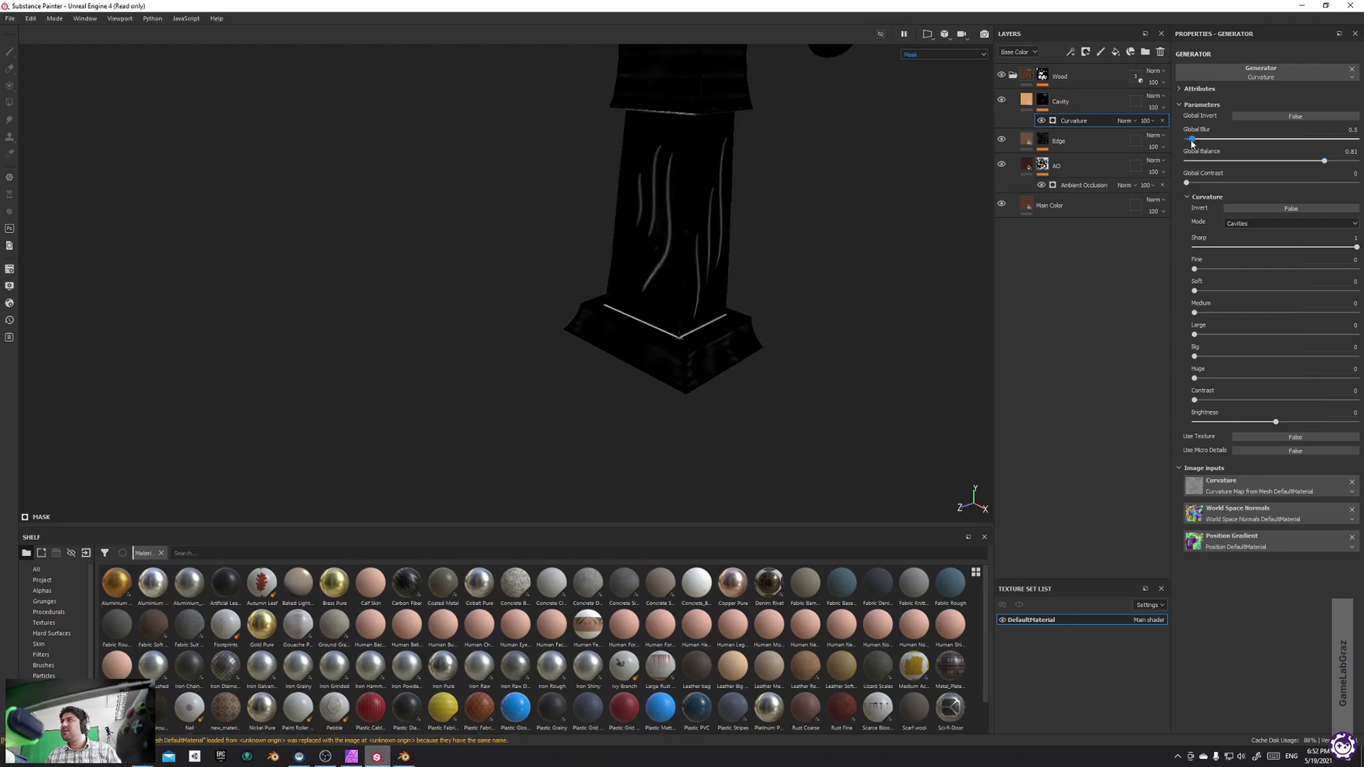
Return the viewport to the Material view and check the cavity color on the wooden post
scroll(786, 200, down, 5)
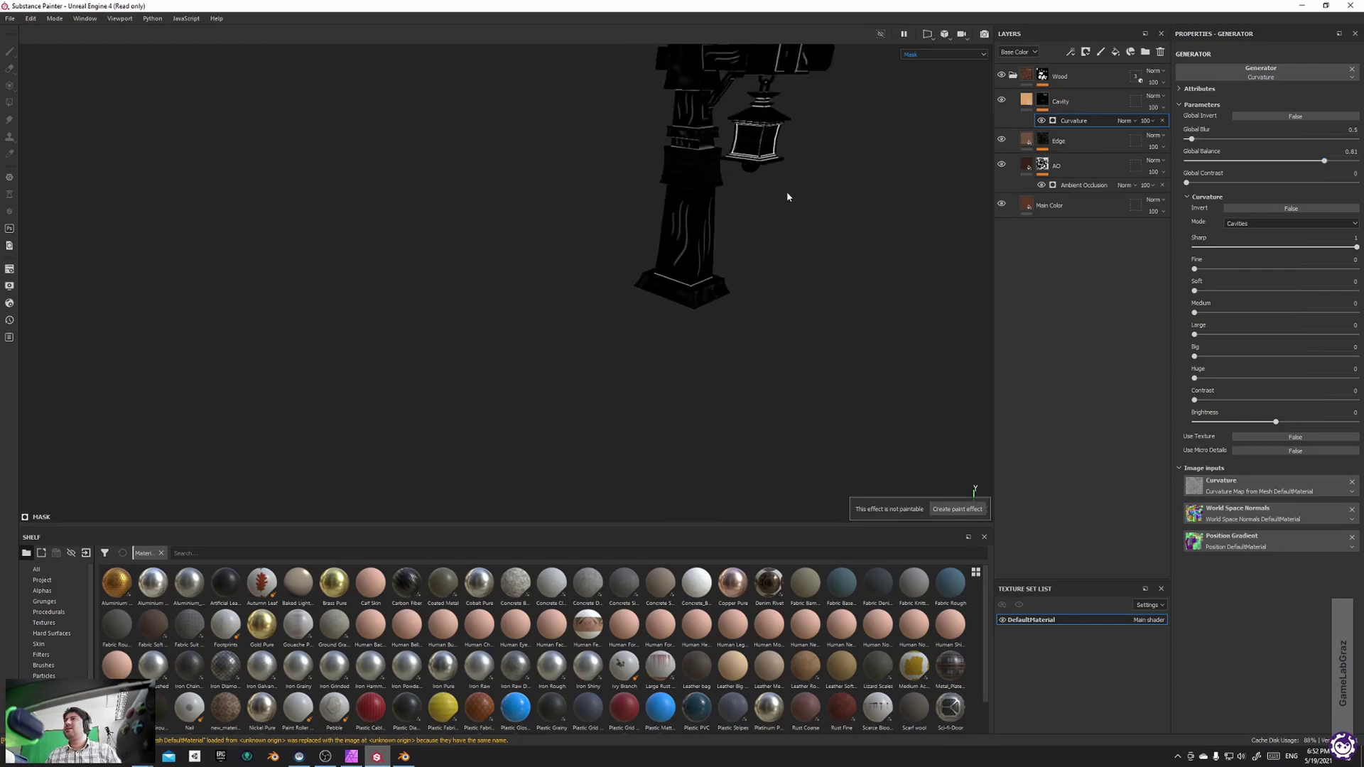
alt+middle_drag(789, 198, 799, 238)
alt+drag(800, 237, 805, 275)
click(943, 54)
click(934, 64)
alt+middle_drag(804, 275, 705, 297)
scroll(672, 320, up, 5)
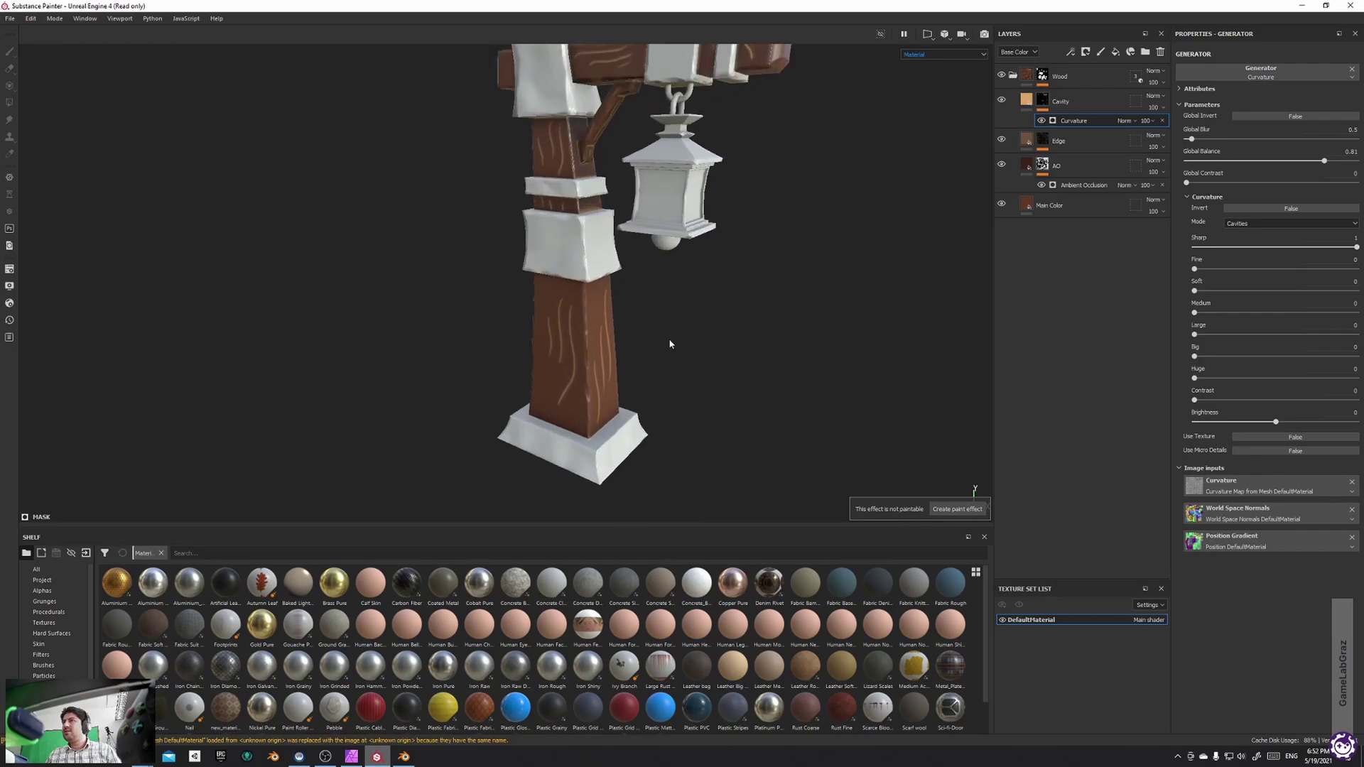
Try the Overlay blend mode on the Cavity layer and set it back to Normal
click(1154, 95)
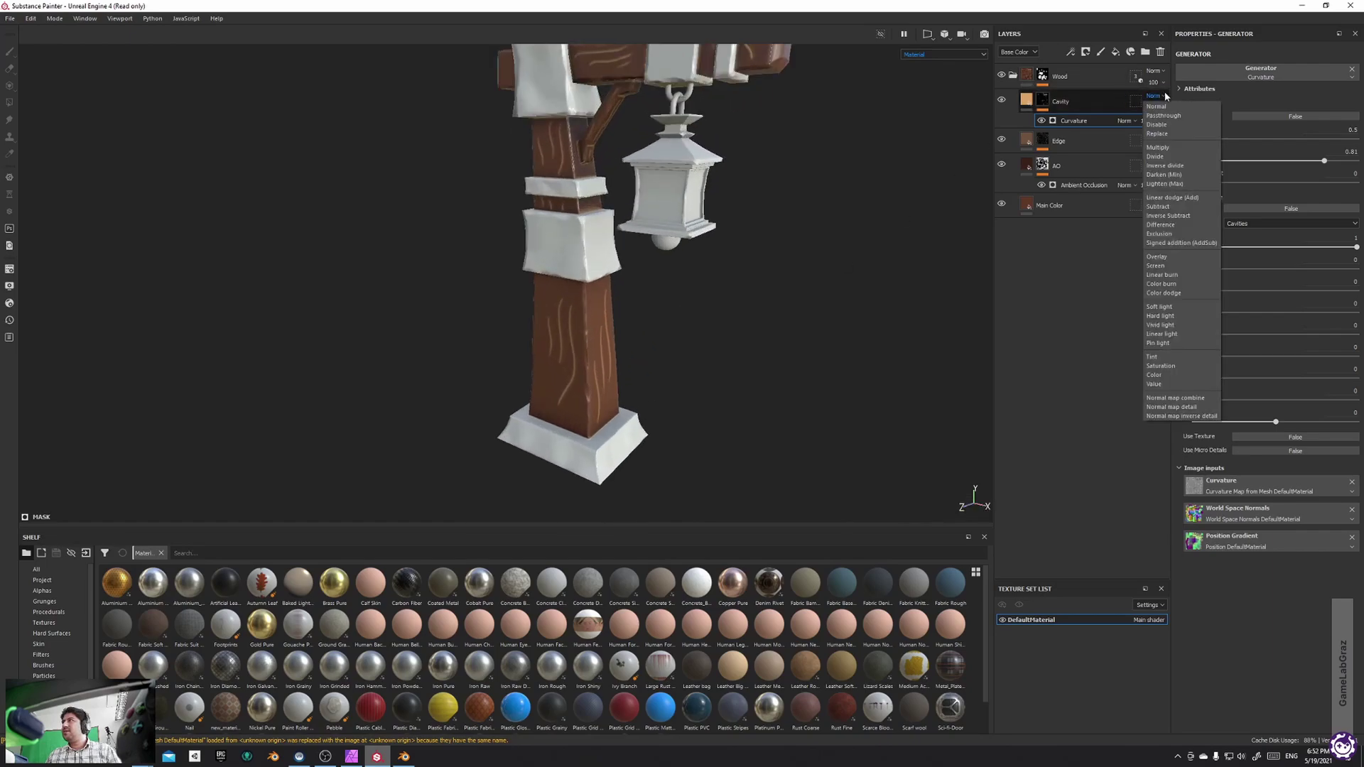
click(1158, 256)
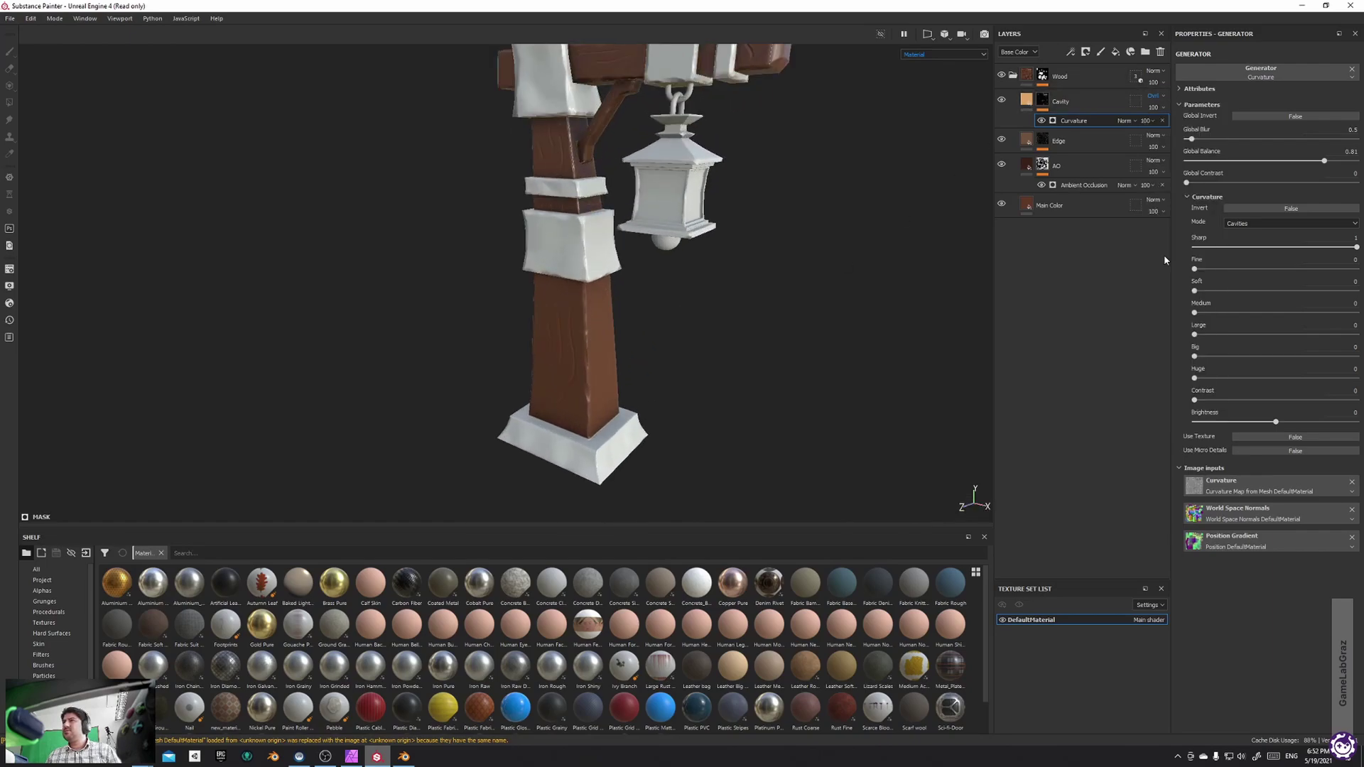
click(1160, 96)
click(1169, 108)
Lower the Cavity layer's opacity to 50
click(1163, 108)
drag(1194, 128, 1174, 130)
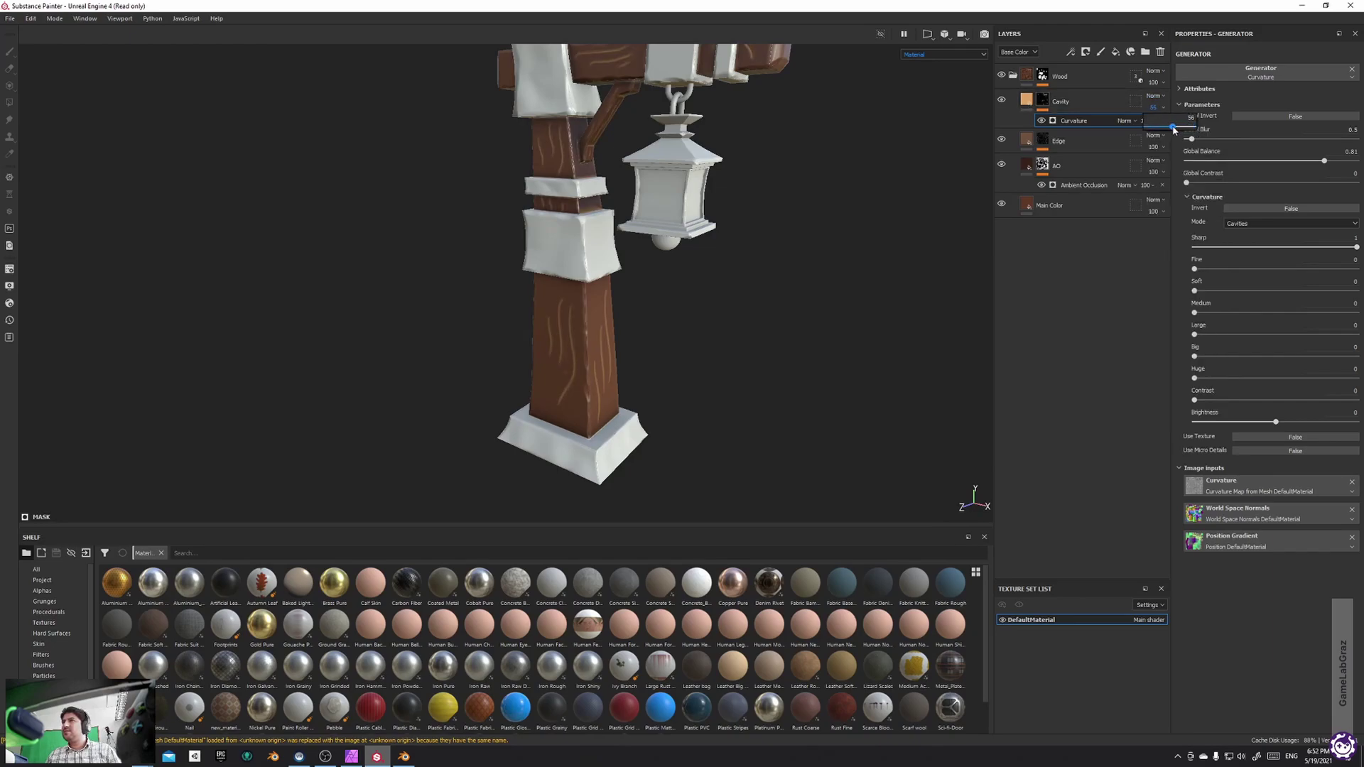
alt+drag(732, 340, 649, 350)
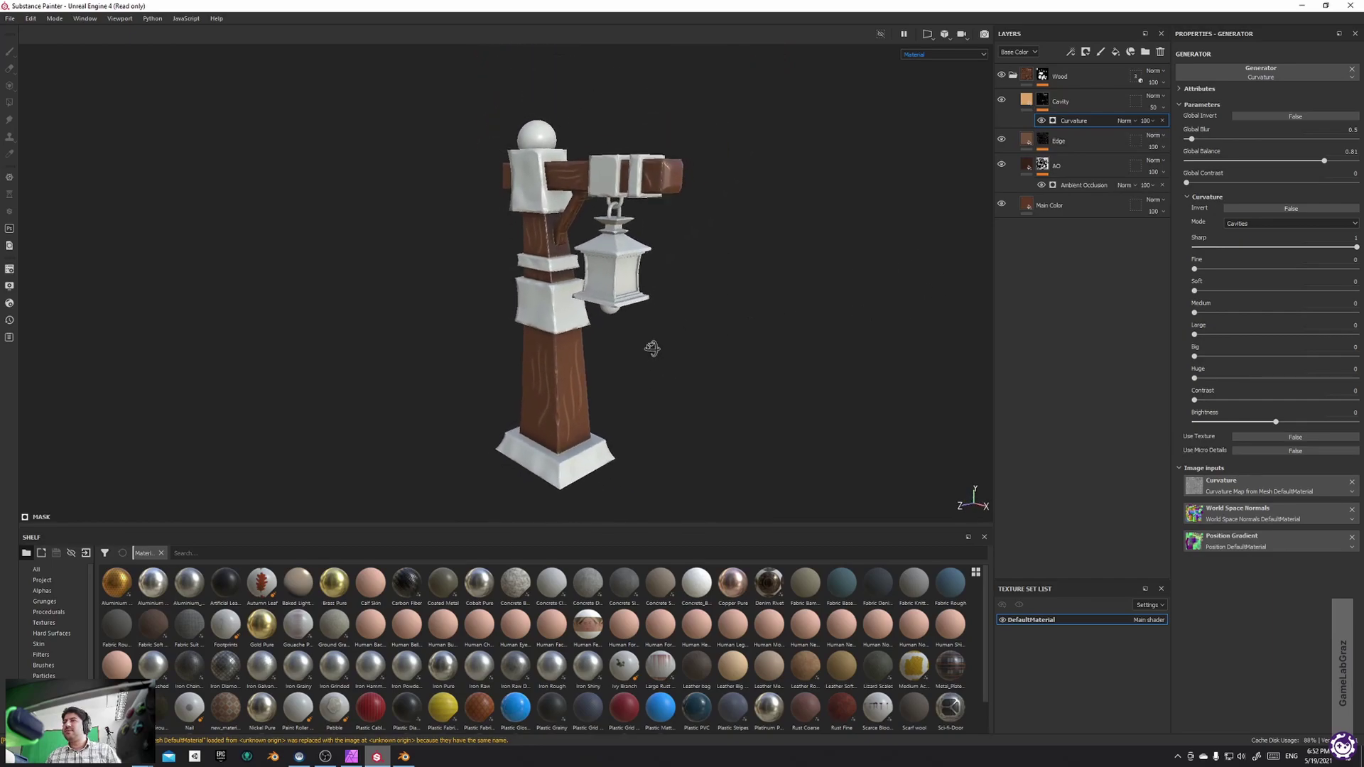
Make the Cavity layer's base color a strongly saturated orange, dd9316
click(1069, 103)
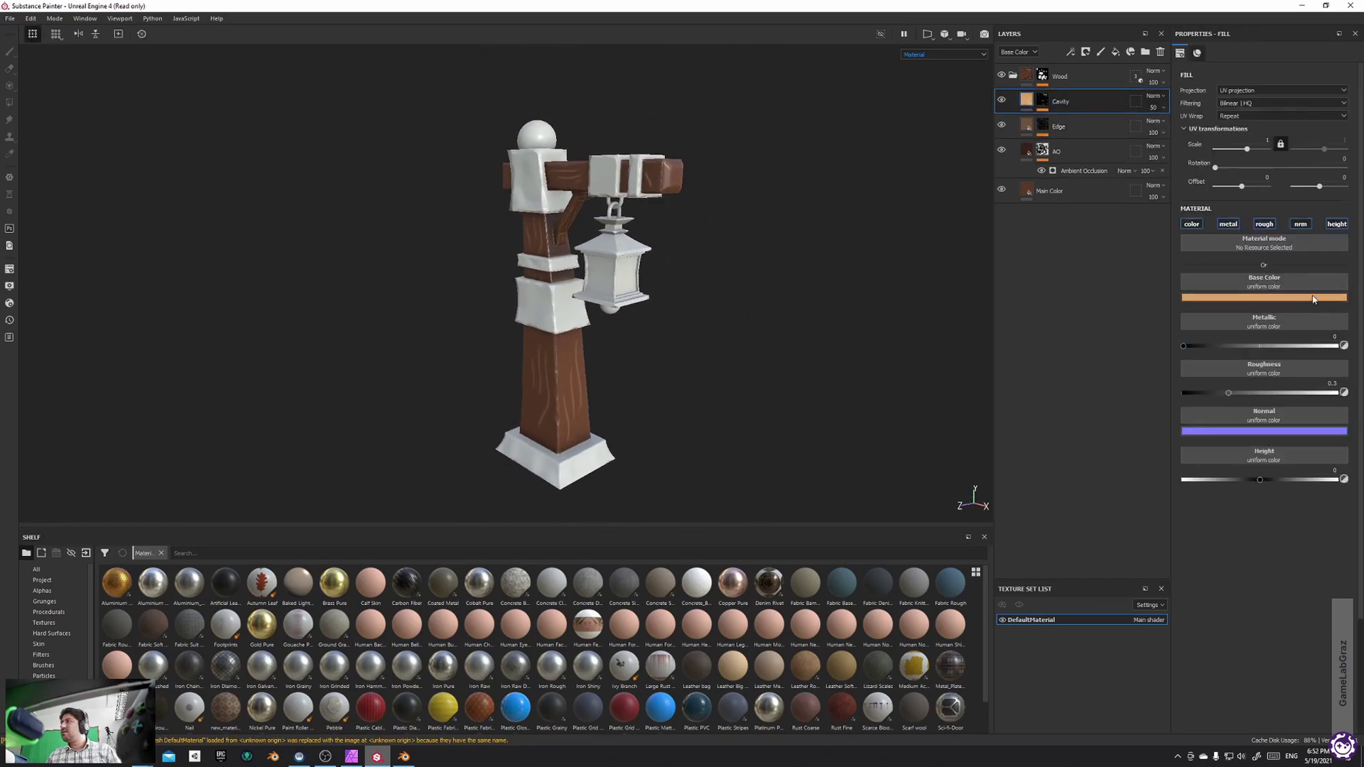
click(1258, 298)
drag(1332, 353, 1328, 328)
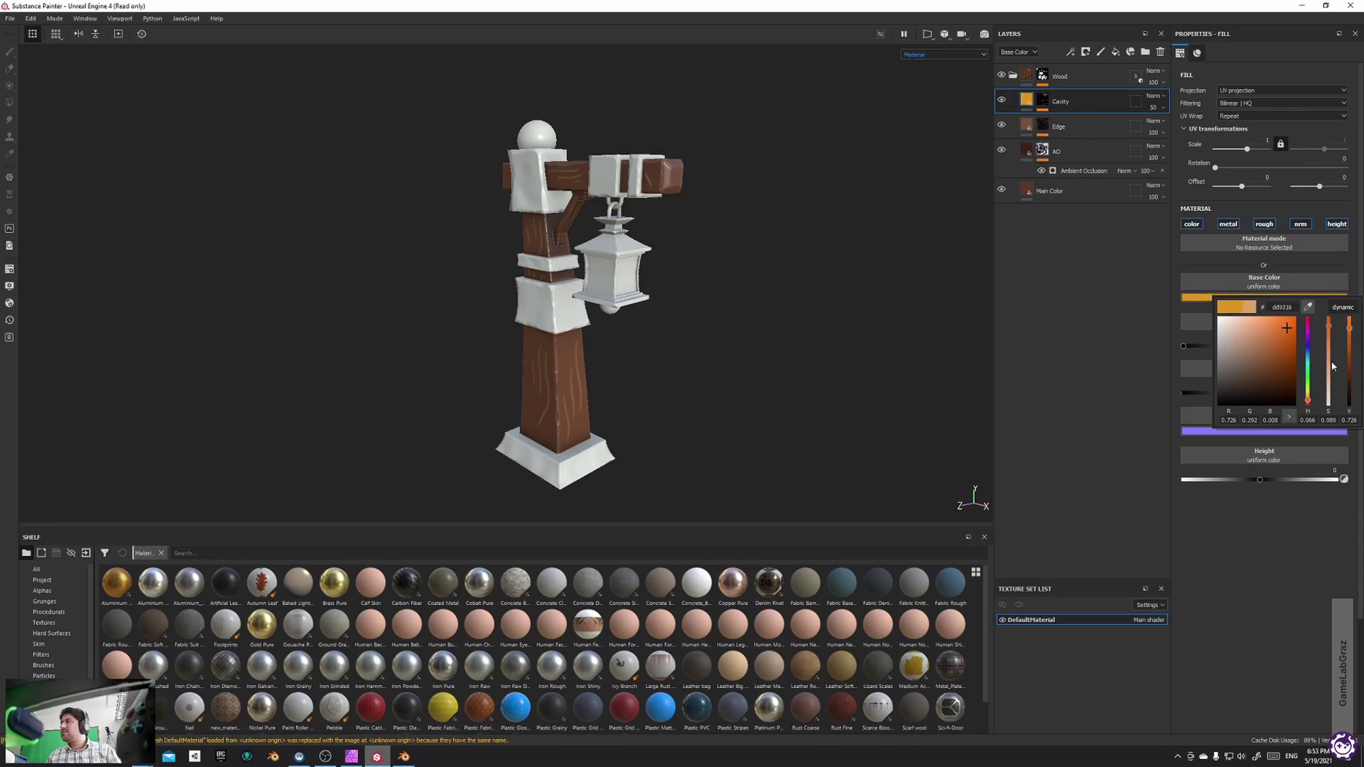
drag(1312, 404, 1304, 402)
alt+drag(676, 363, 642, 363)
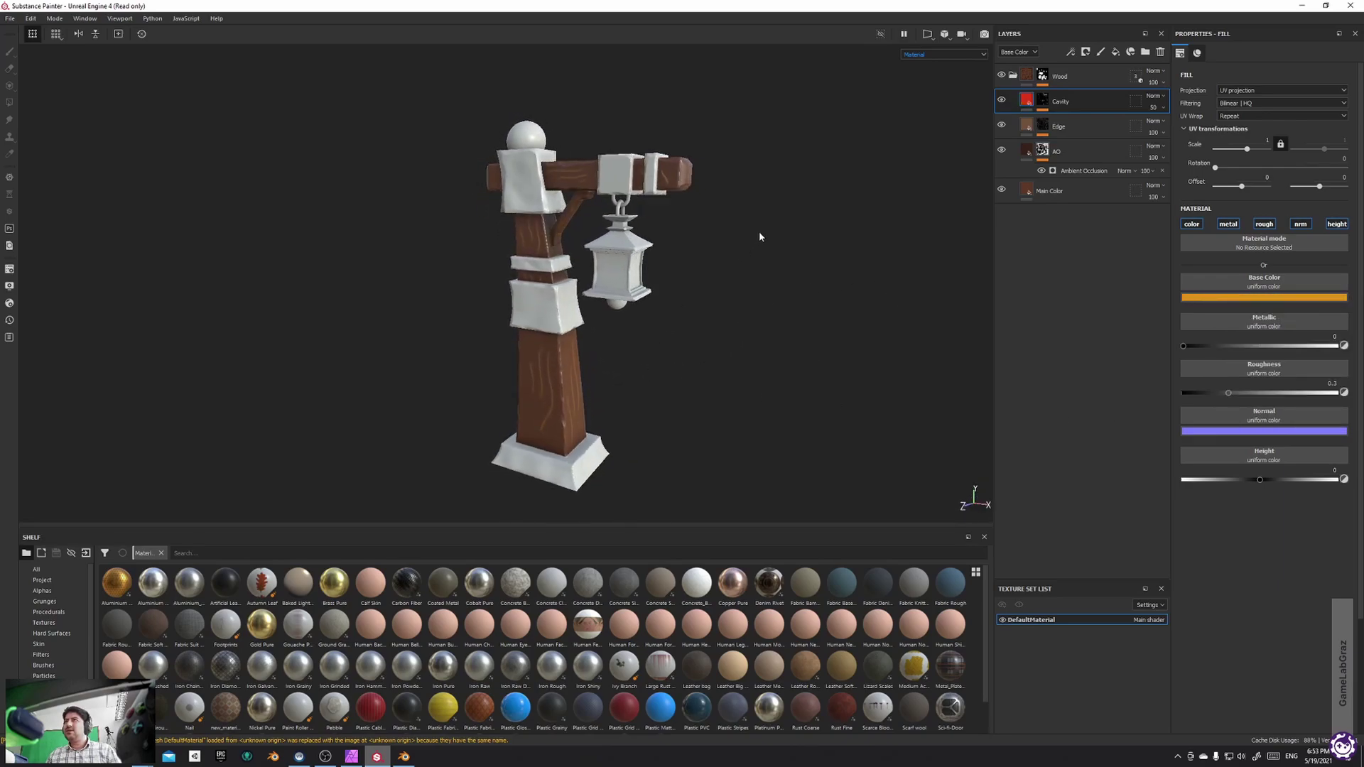
Check the grooves from a distance and shift the Cavity layer's base color to the yellower orange dda416
scroll(758, 198, down, 3)
alt+drag(682, 306, 618, 277)
alt+middle_drag(556, 370, 590, 329)
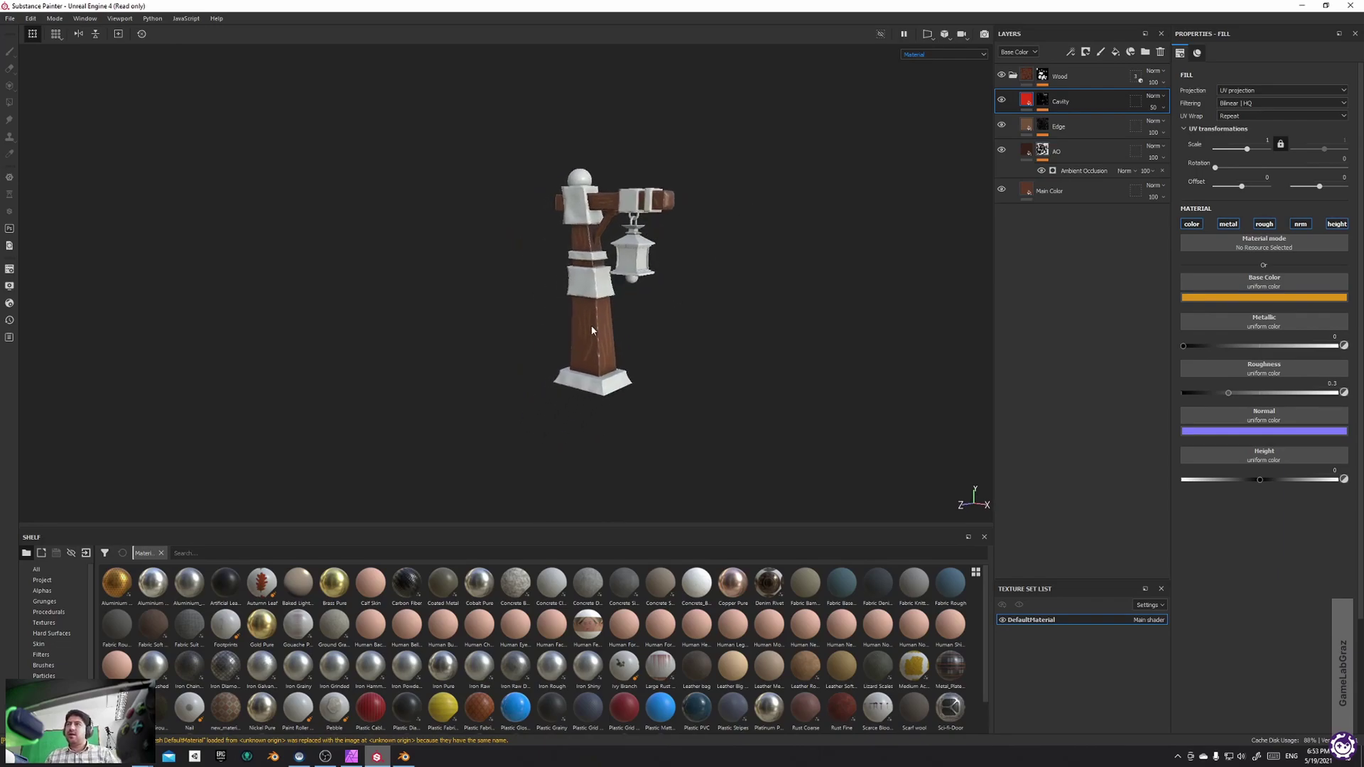
scroll(594, 331, up, 5)
alt+drag(595, 332, 710, 247)
click(1264, 297)
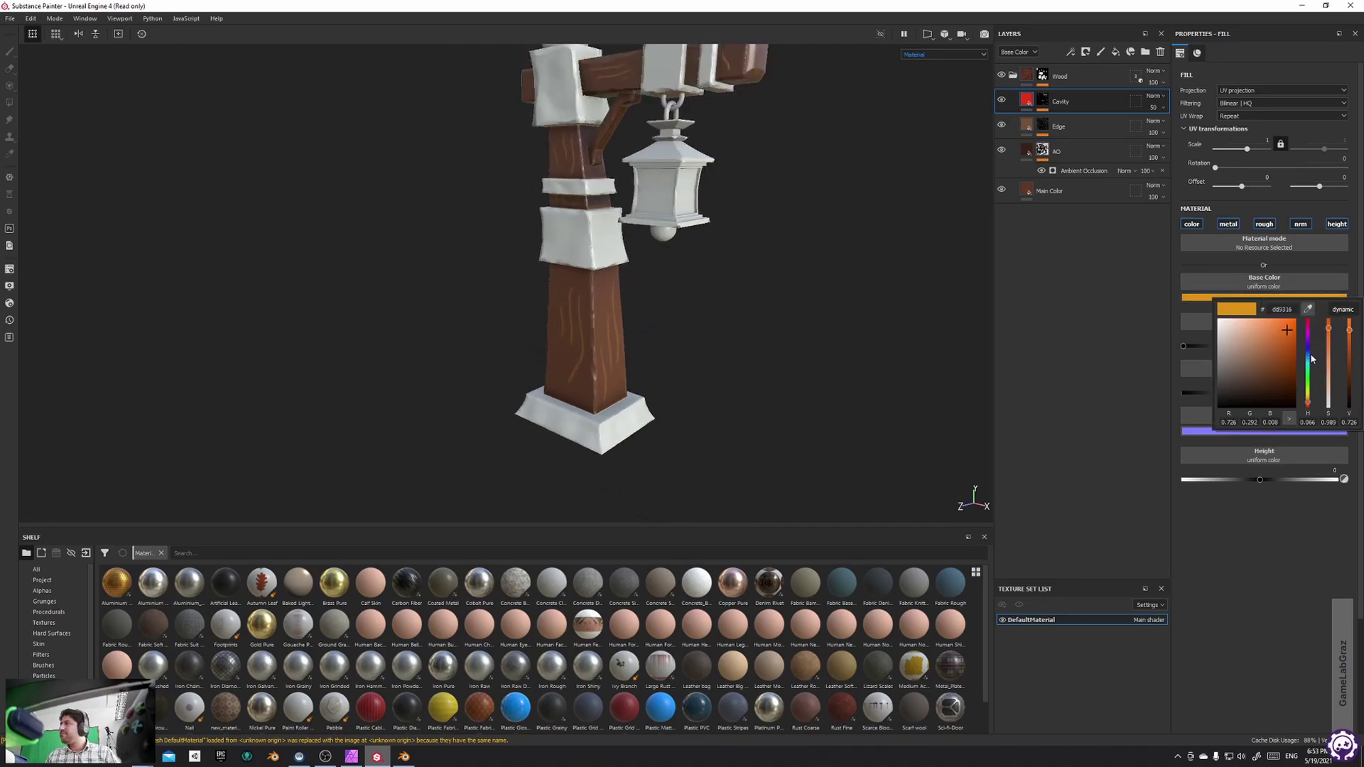
drag(1309, 403, 1307, 403)
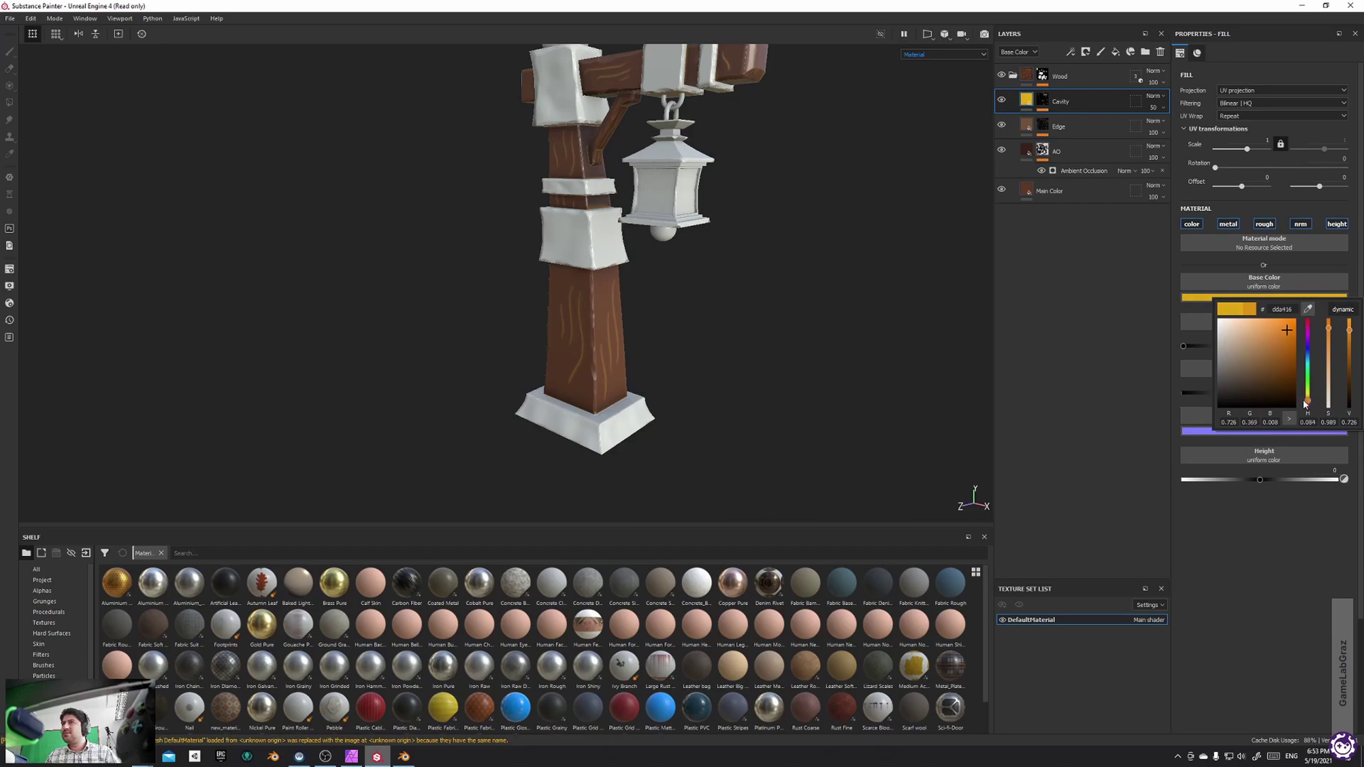
Lower the Cavity layer's opacity to 25 and check the wood grooves from several angles
click(1162, 108)
drag(1171, 128, 1162, 129)
scroll(730, 267, down, 3)
alt+drag(730, 268, 684, 267)
alt+middle_drag(684, 266, 626, 293)
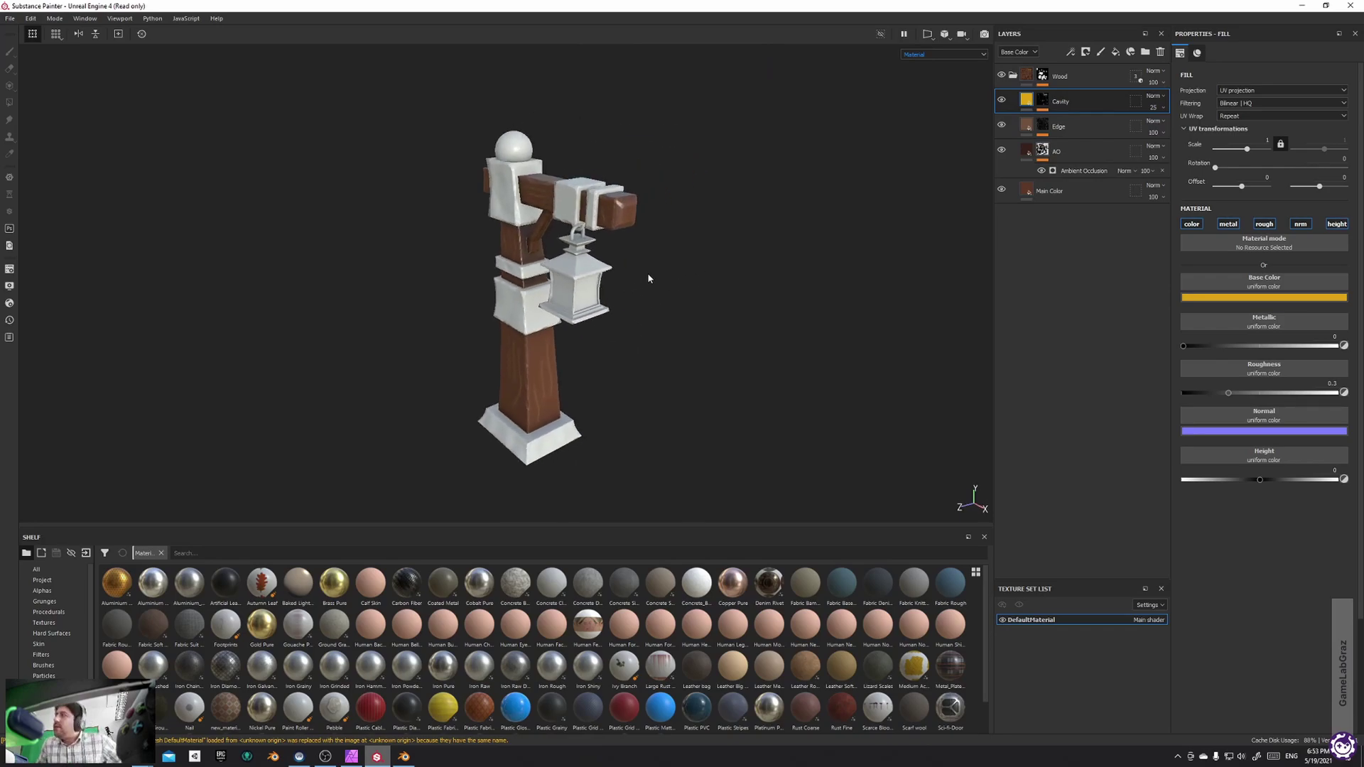
alt+drag(679, 279, 625, 343)
alt+middle_drag(626, 342, 664, 289)
scroll(618, 359, up, 6)
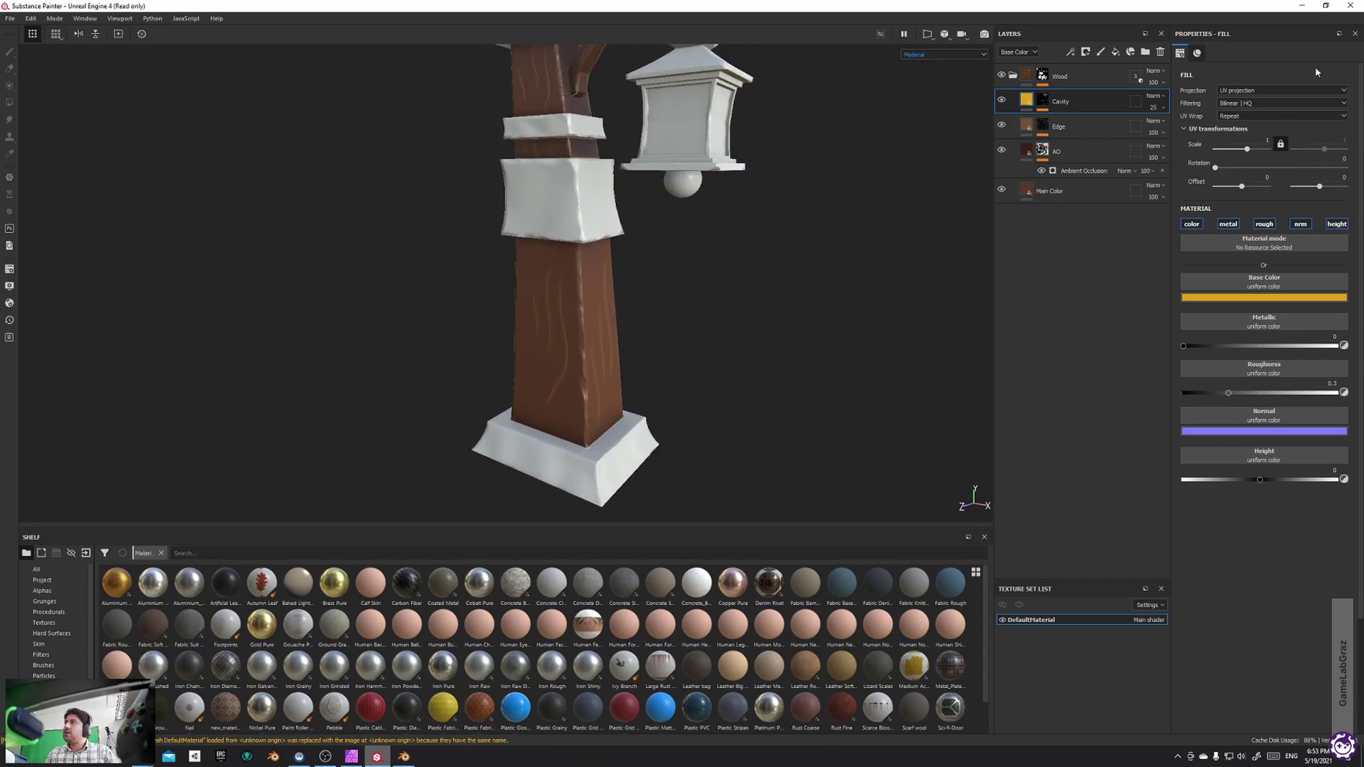
Duplicate the AO layer and move the copy above the Cavity layer in the Wood folder
click(1088, 151)
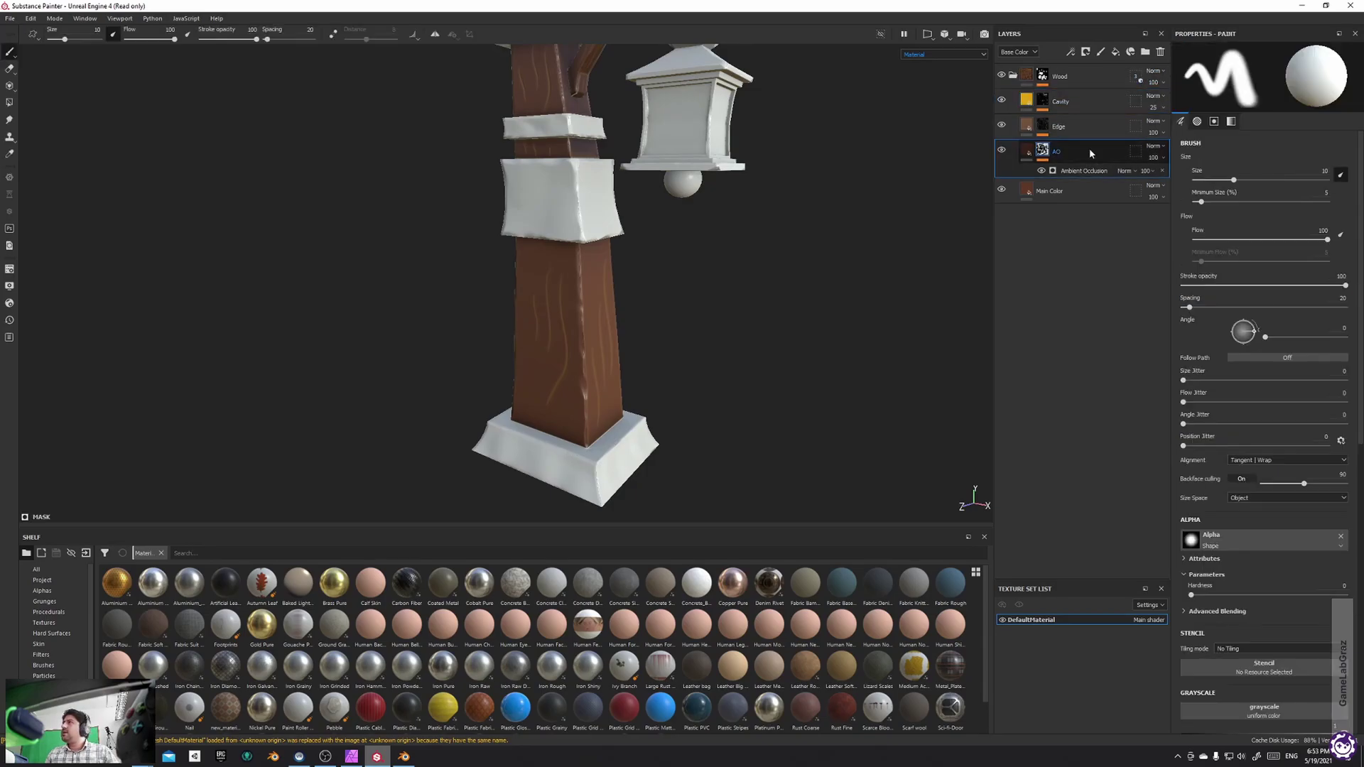
key(ctrl+d)
drag(1089, 151, 1092, 99)
Lighten the base color of the AO copy 1 layer to a muted reddish brown, 6c4b3f
click(1026, 99)
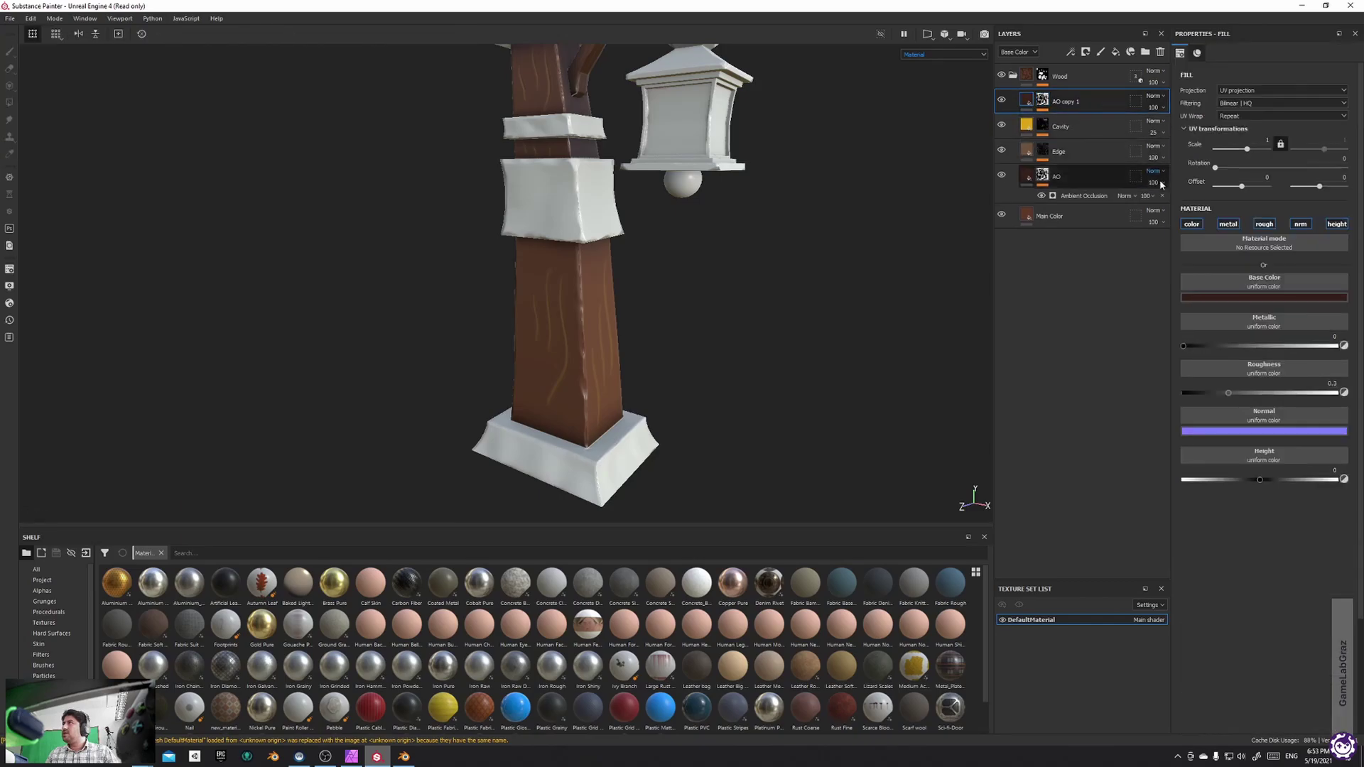
click(1290, 296)
drag(1327, 372, 1329, 390)
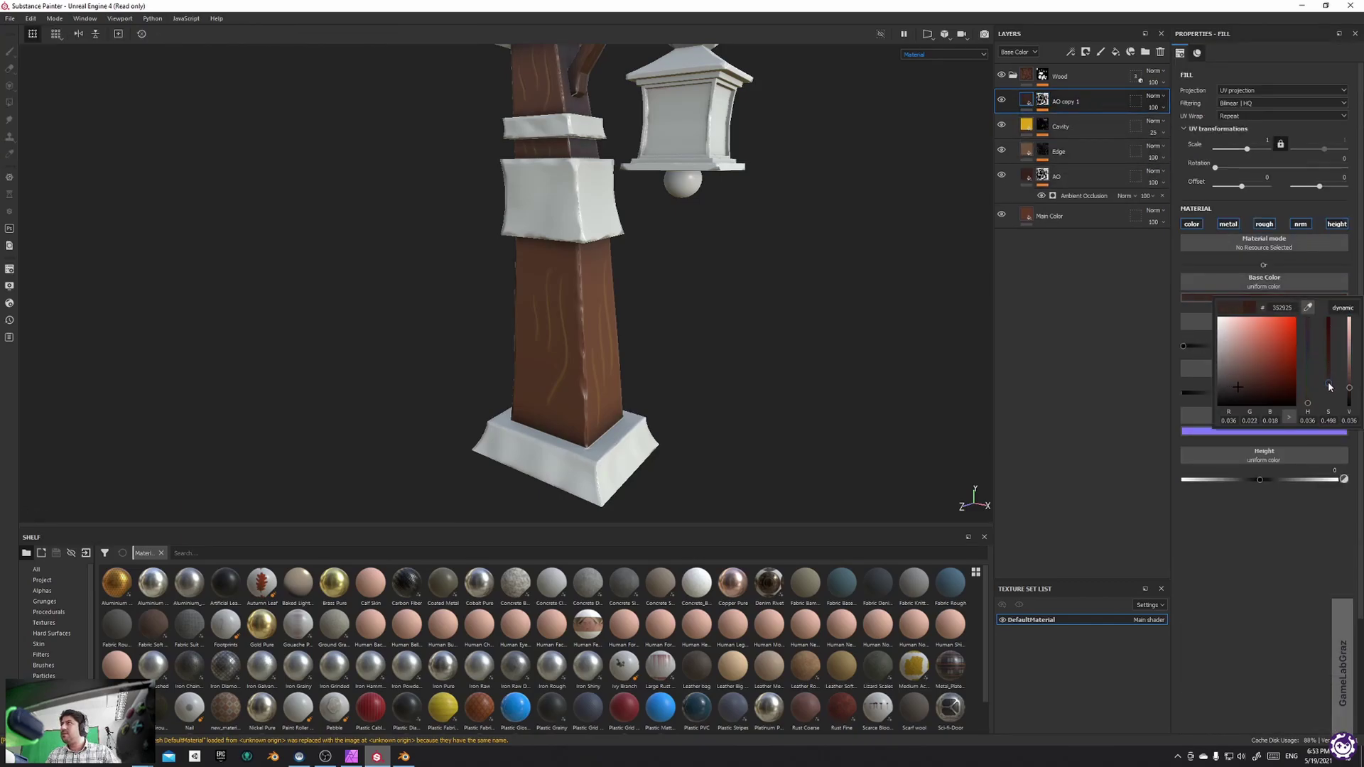
drag(1352, 388, 1331, 368)
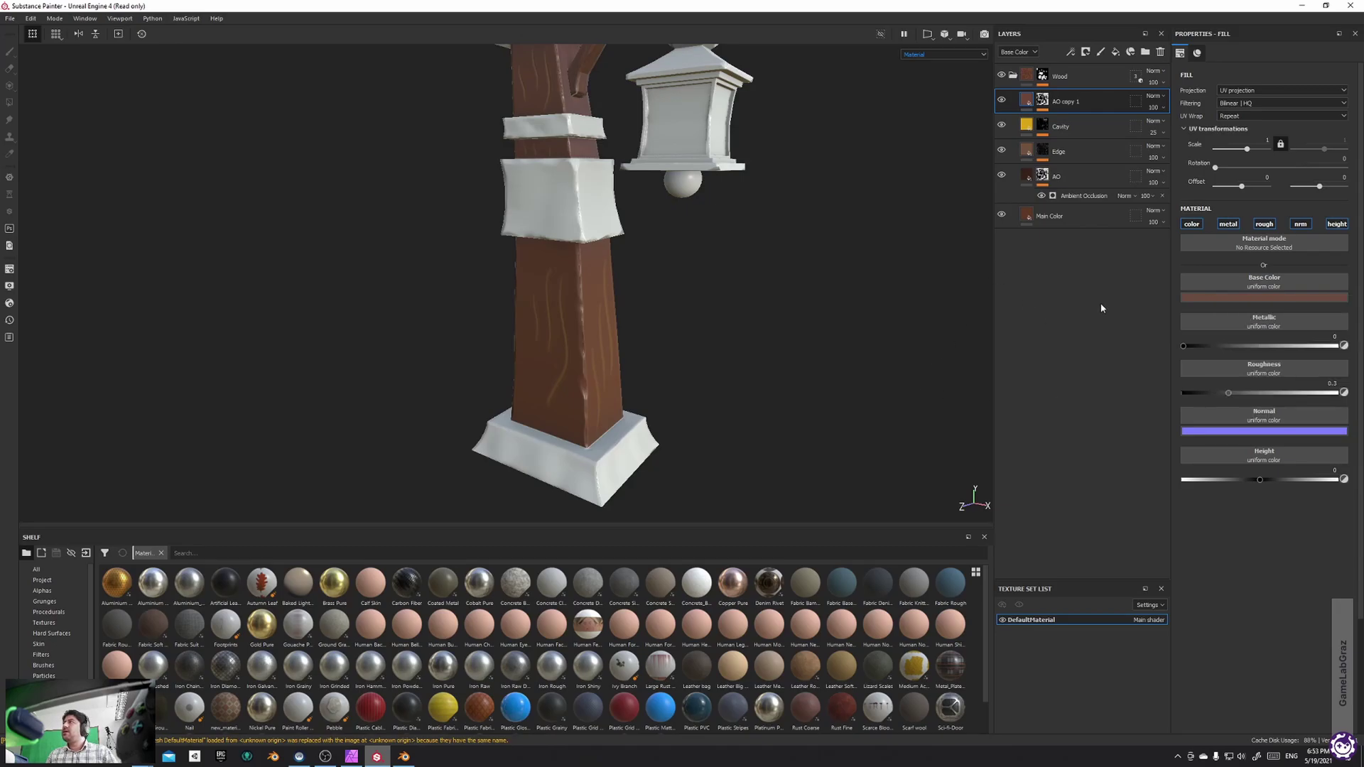
Replace the Ambient Occlusion generator on the AO copy 1 layer's mask with a Position generator
click(1042, 100)
click(1074, 124)
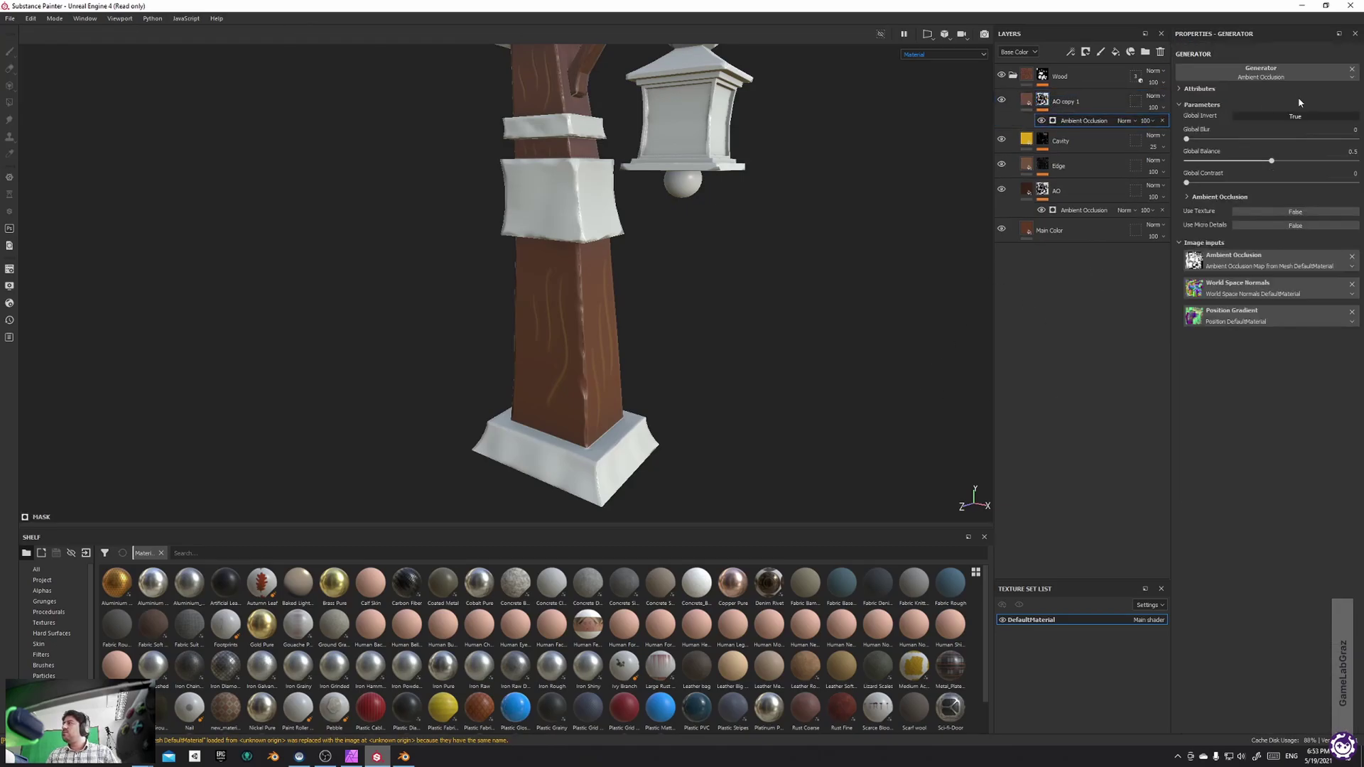
click(1352, 71)
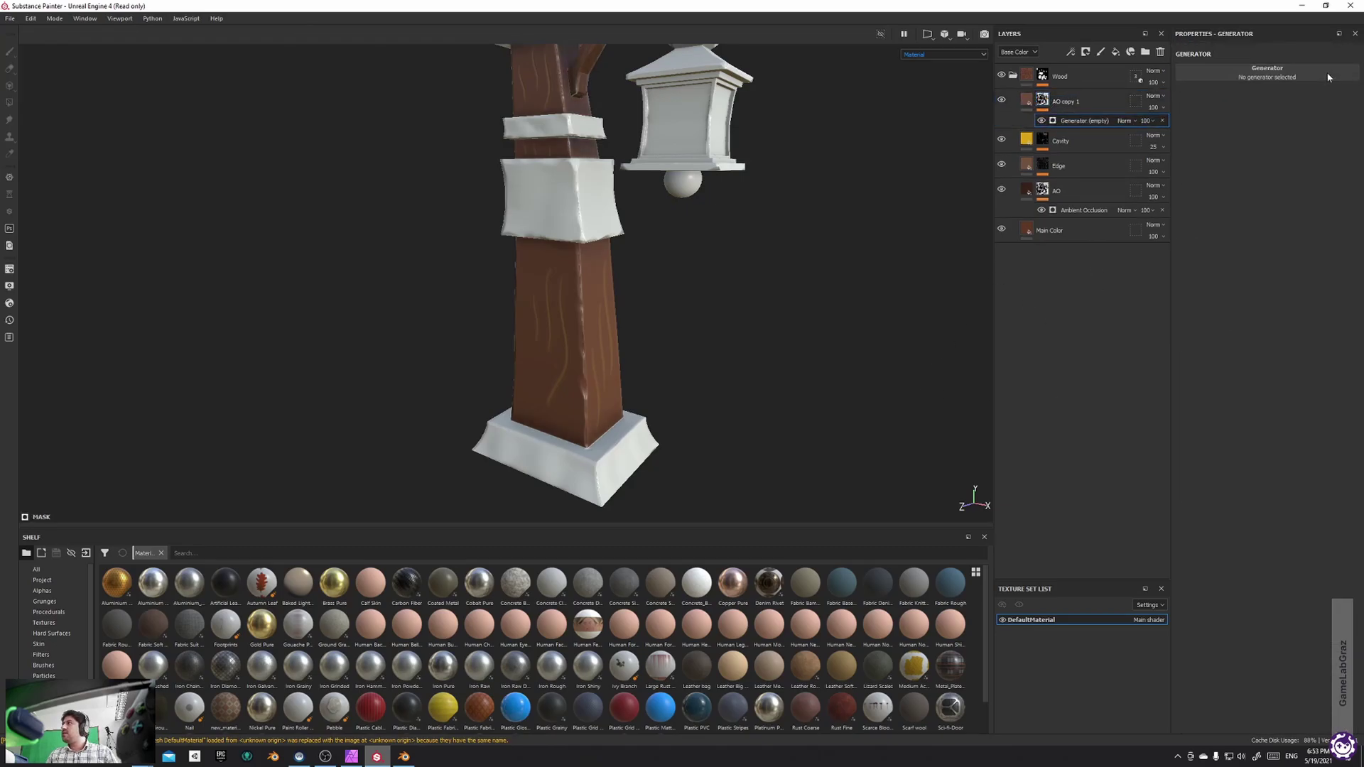
click(1162, 121)
right_click(1038, 101)
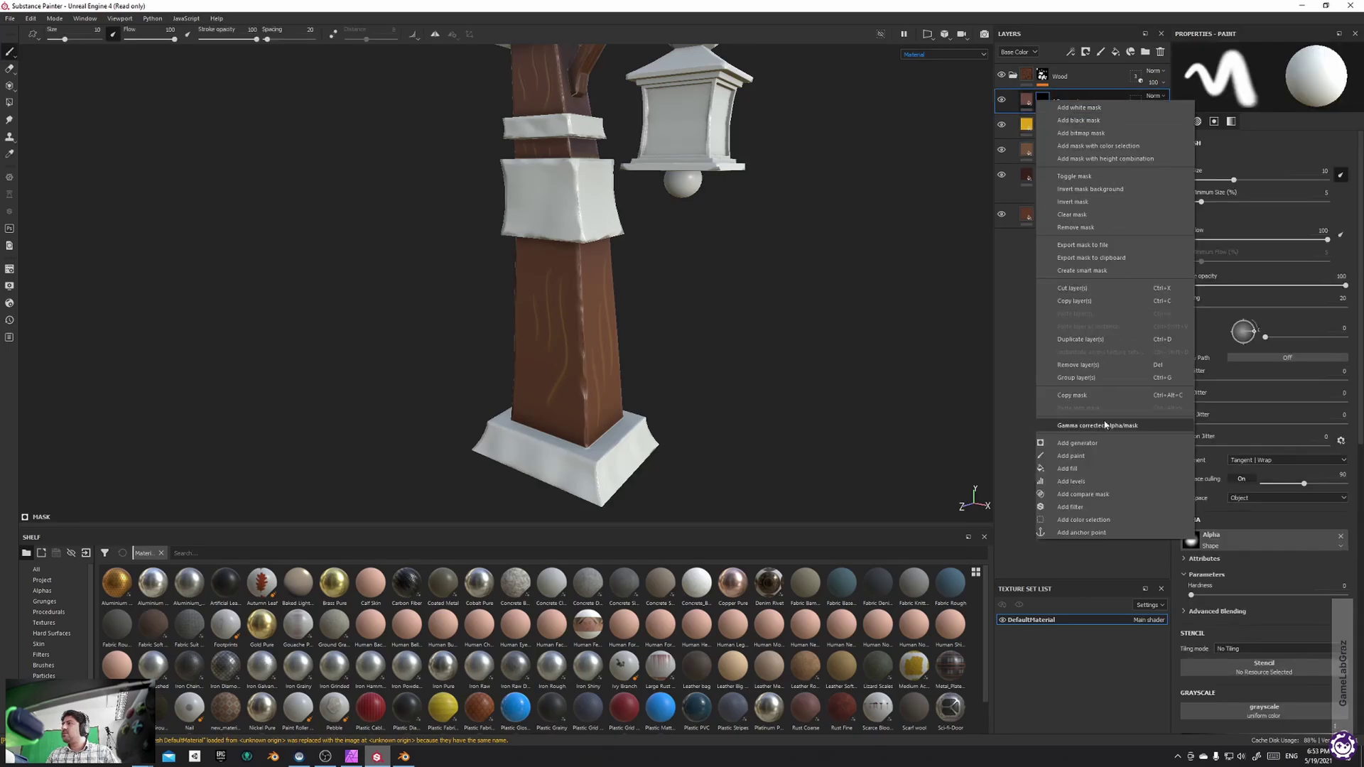
click(1076, 443)
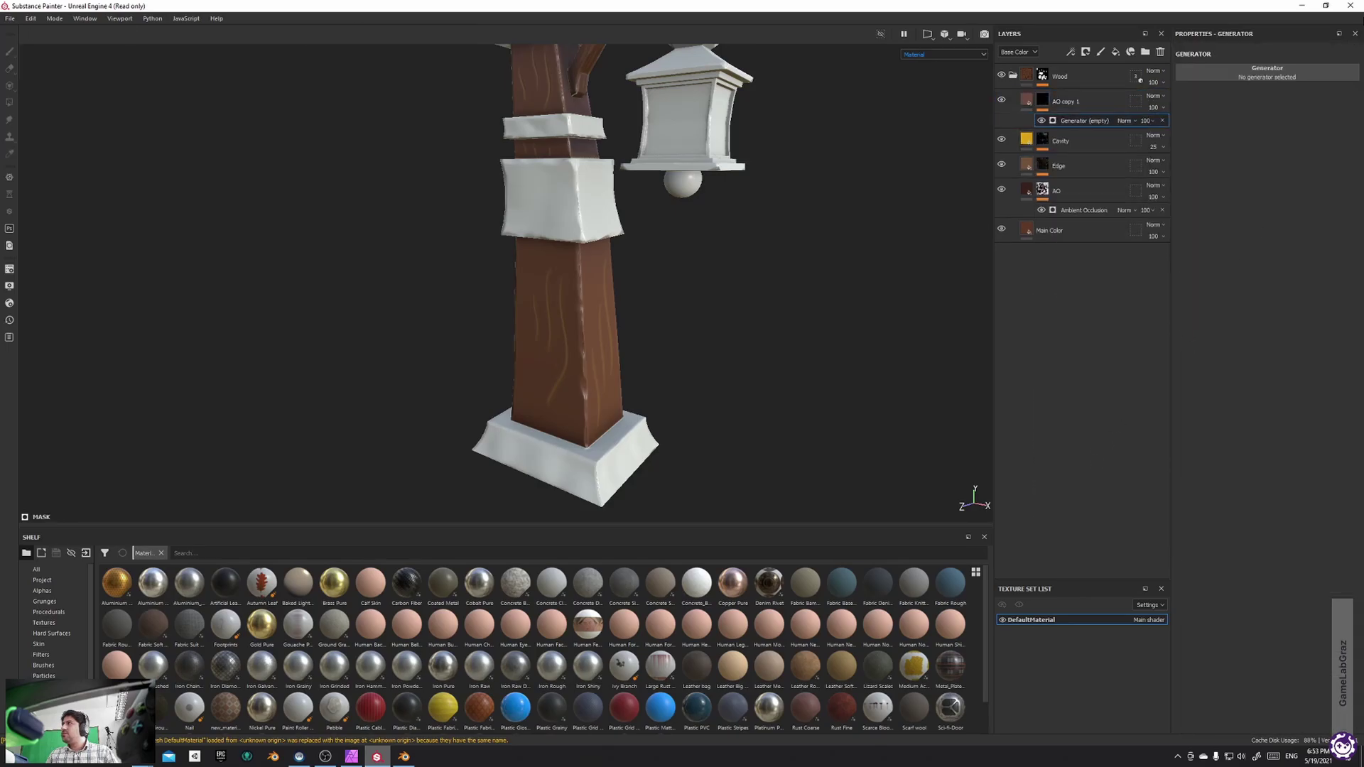
click(1293, 70)
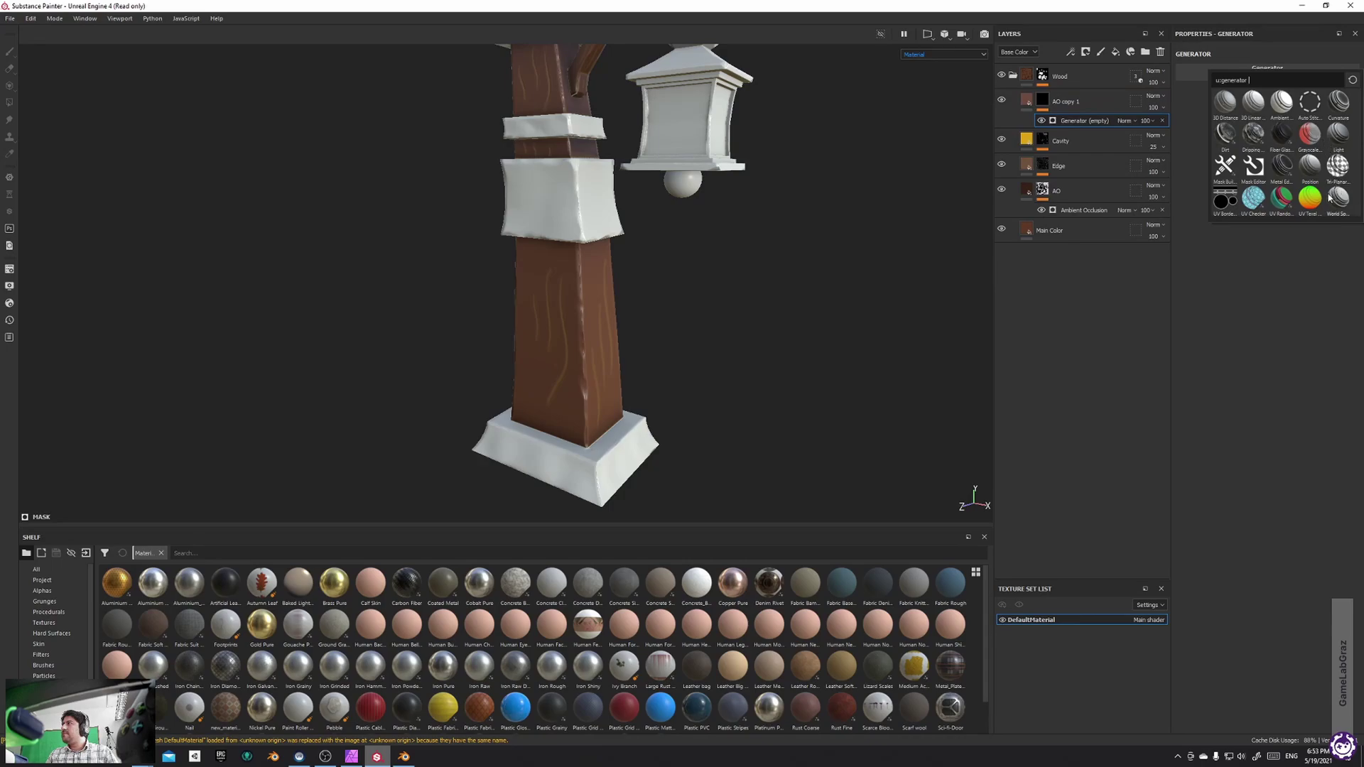
click(1309, 167)
Frame the whole lantern post and change the AO copy 1 layer's base color to the dark green 455a23
alt+drag(797, 427, 712, 328)
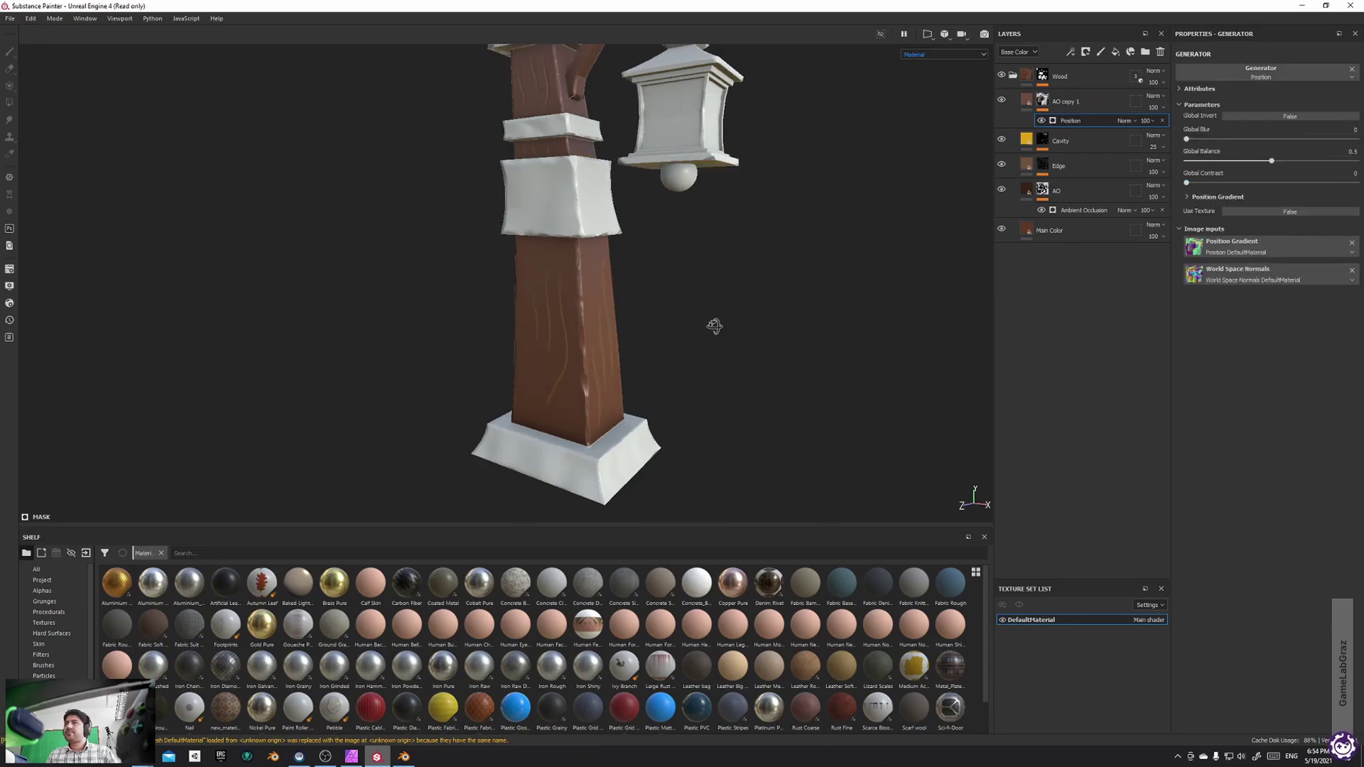
key(f)
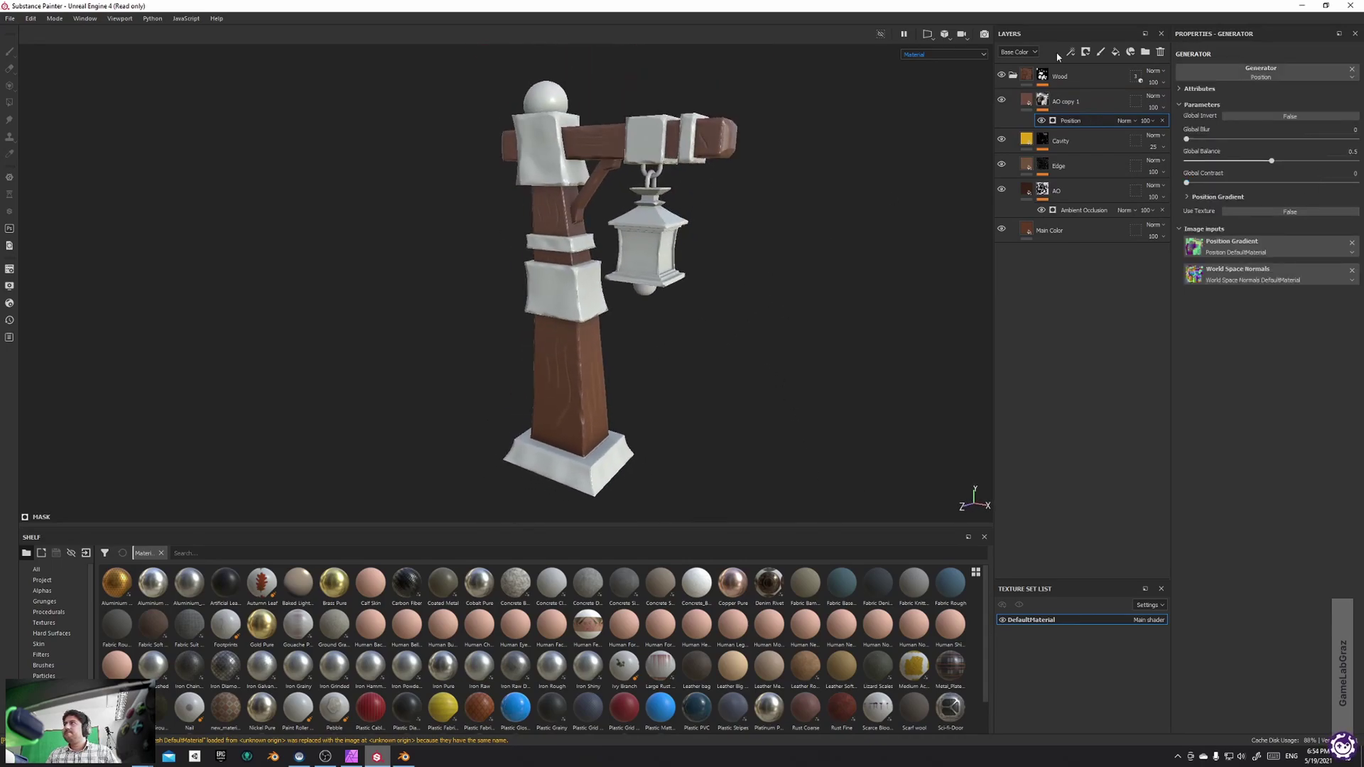
click(1027, 100)
click(1275, 298)
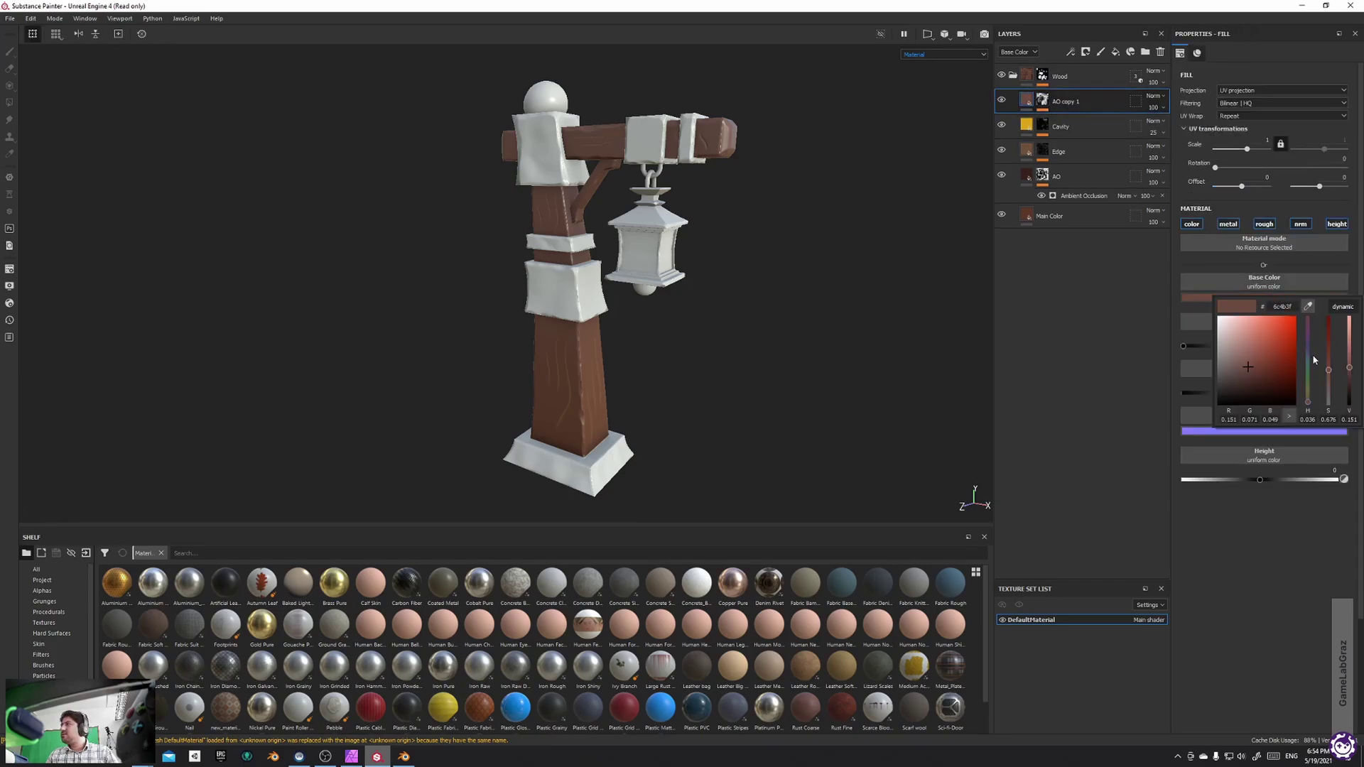
drag(1313, 381, 1263, 377)
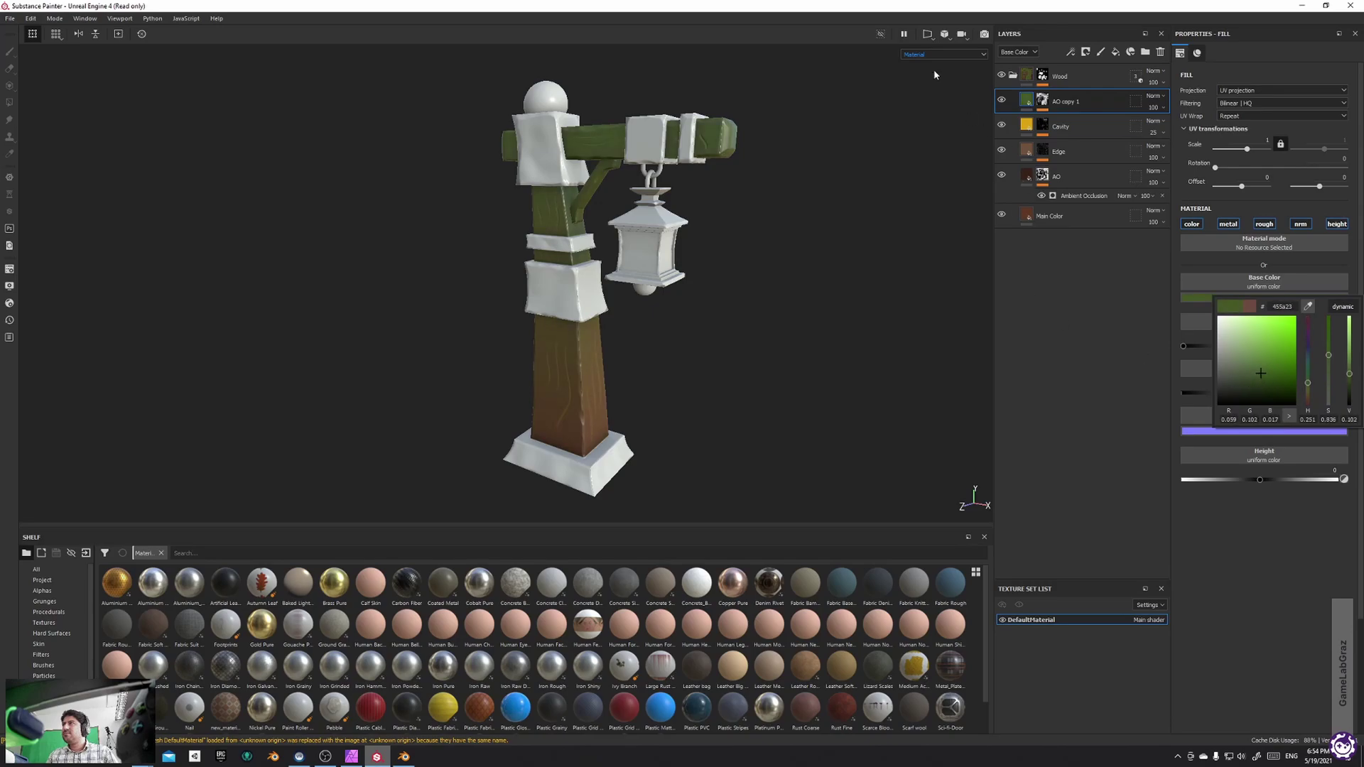
Show the AO copy 1 layer's mask on the model and open the parameters of its Position generator
click(943, 55)
click(918, 111)
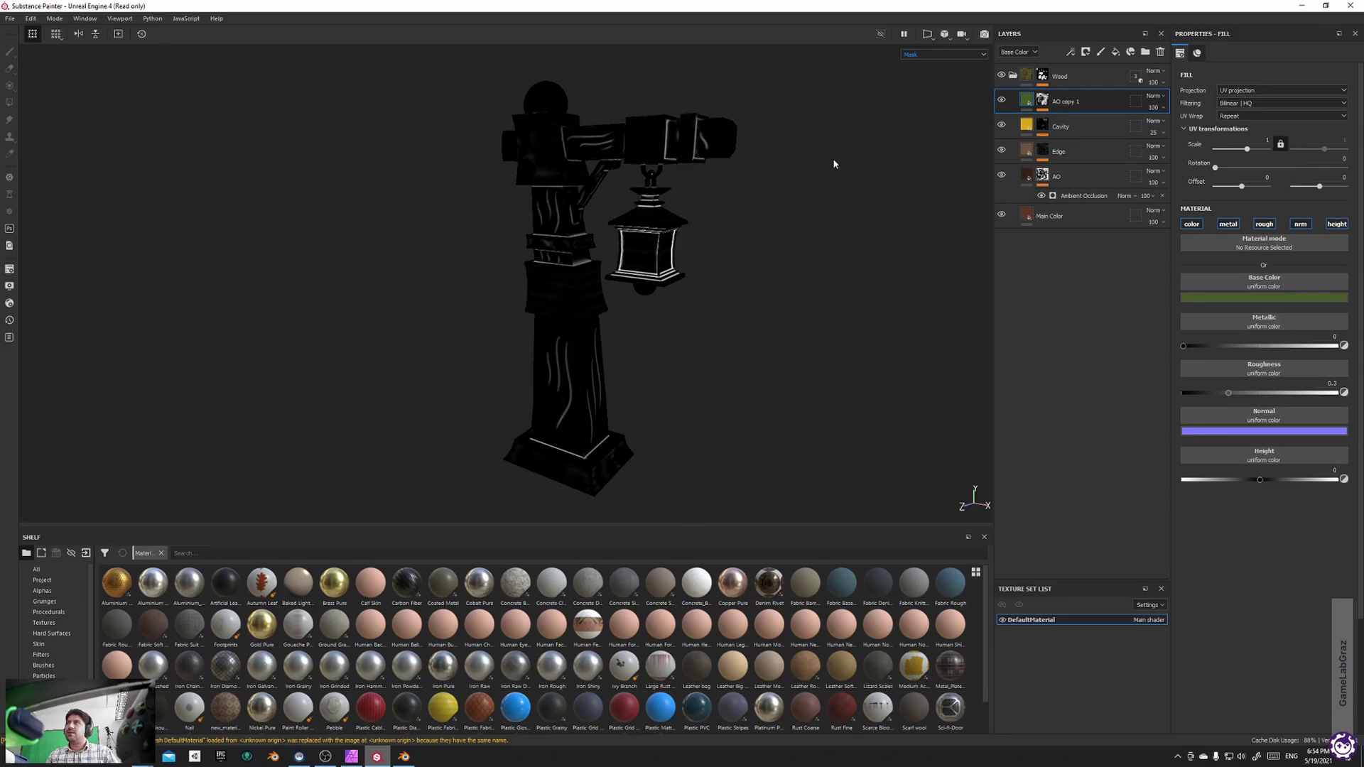
click(1042, 101)
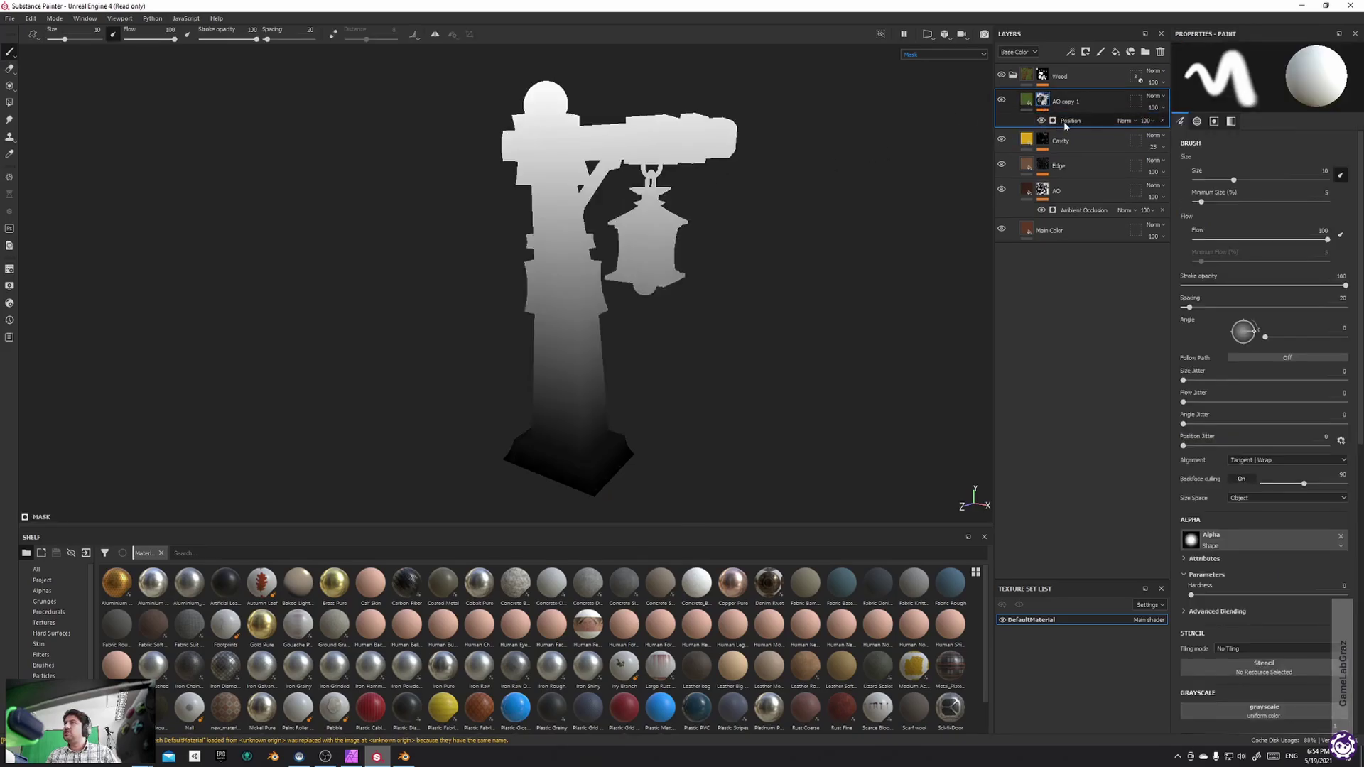
click(1065, 123)
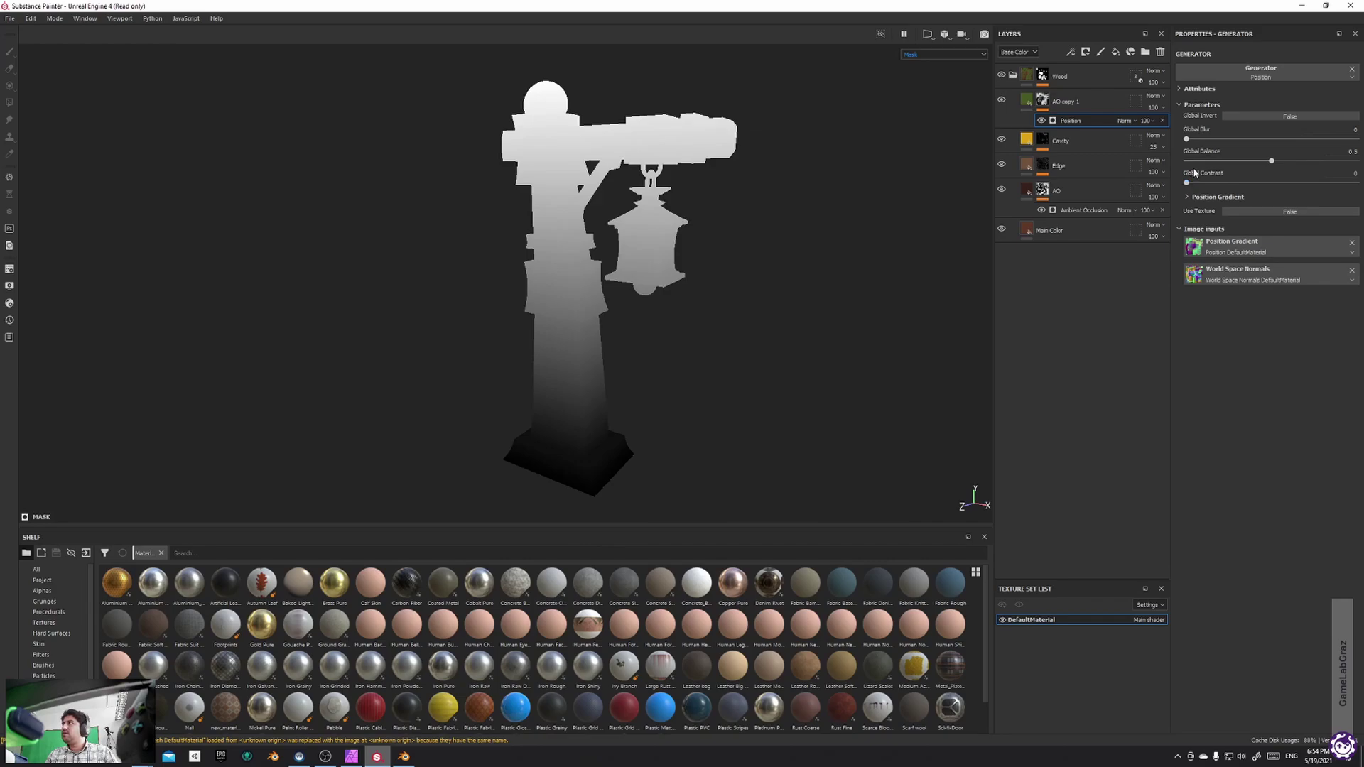
Globally invert the Position generator on the AO copy 1 mask and set its Global Balance to 0.92
click(1187, 196)
click(1201, 327)
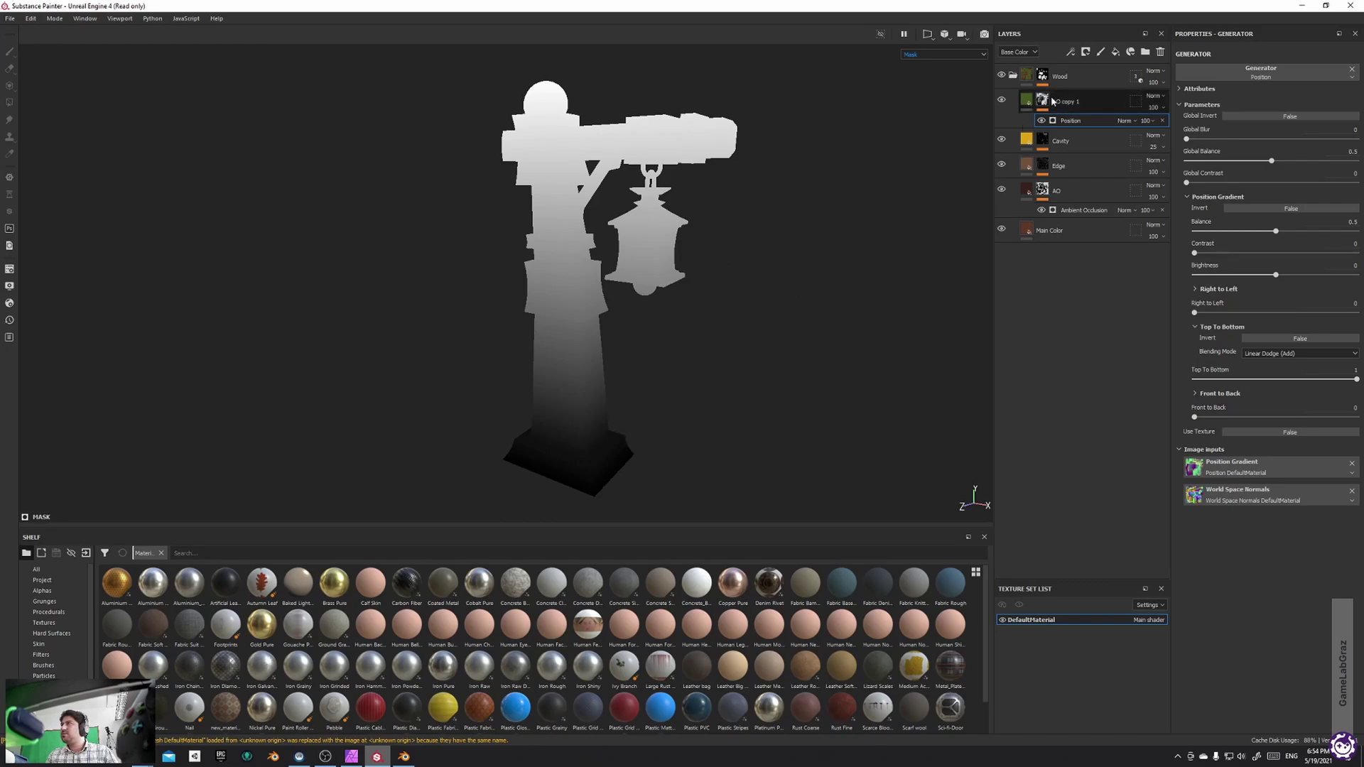
click(1290, 116)
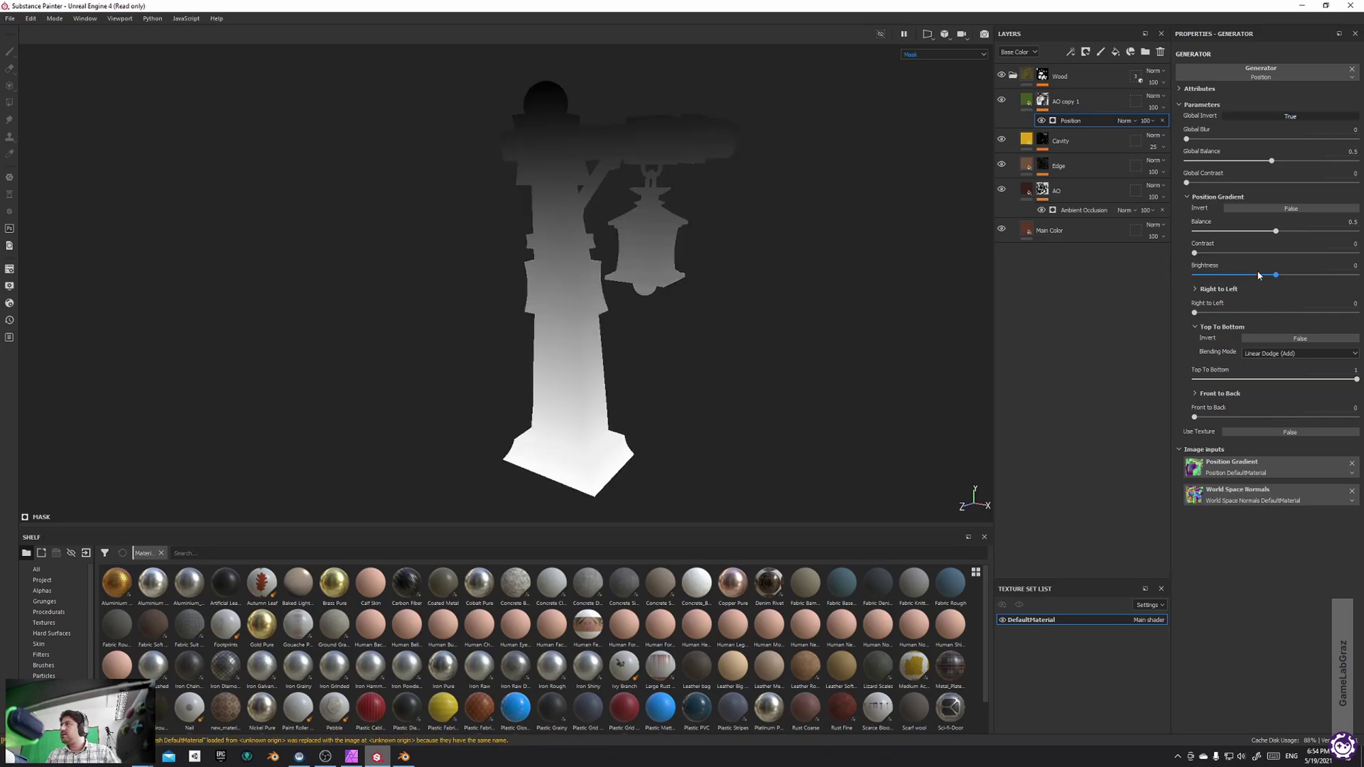
drag(1271, 161, 1343, 171)
drag(1186, 141, 1162, 158)
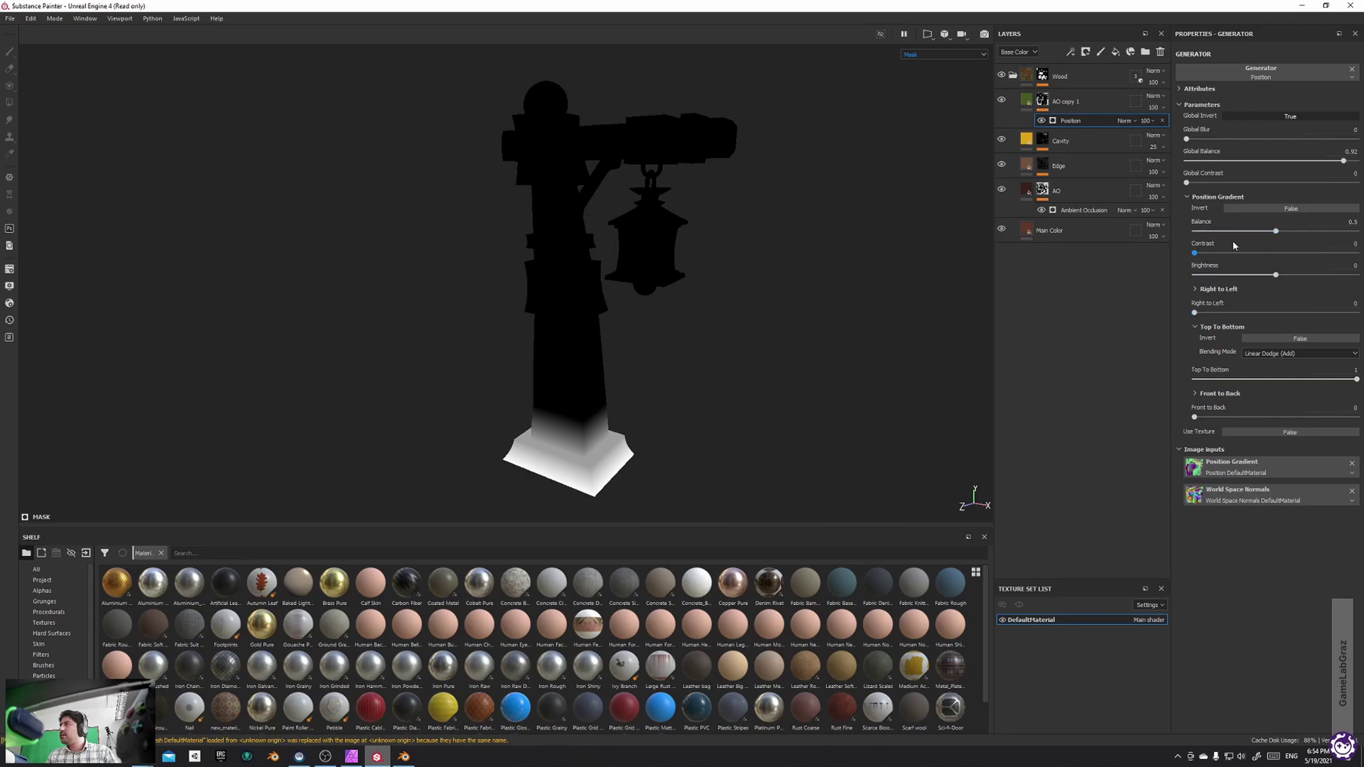
Set the position gradient's Top To Bottom amount to 0.51 and its Balance to 0.48
drag(1275, 231, 1275, 234)
drag(1356, 380, 1277, 382)
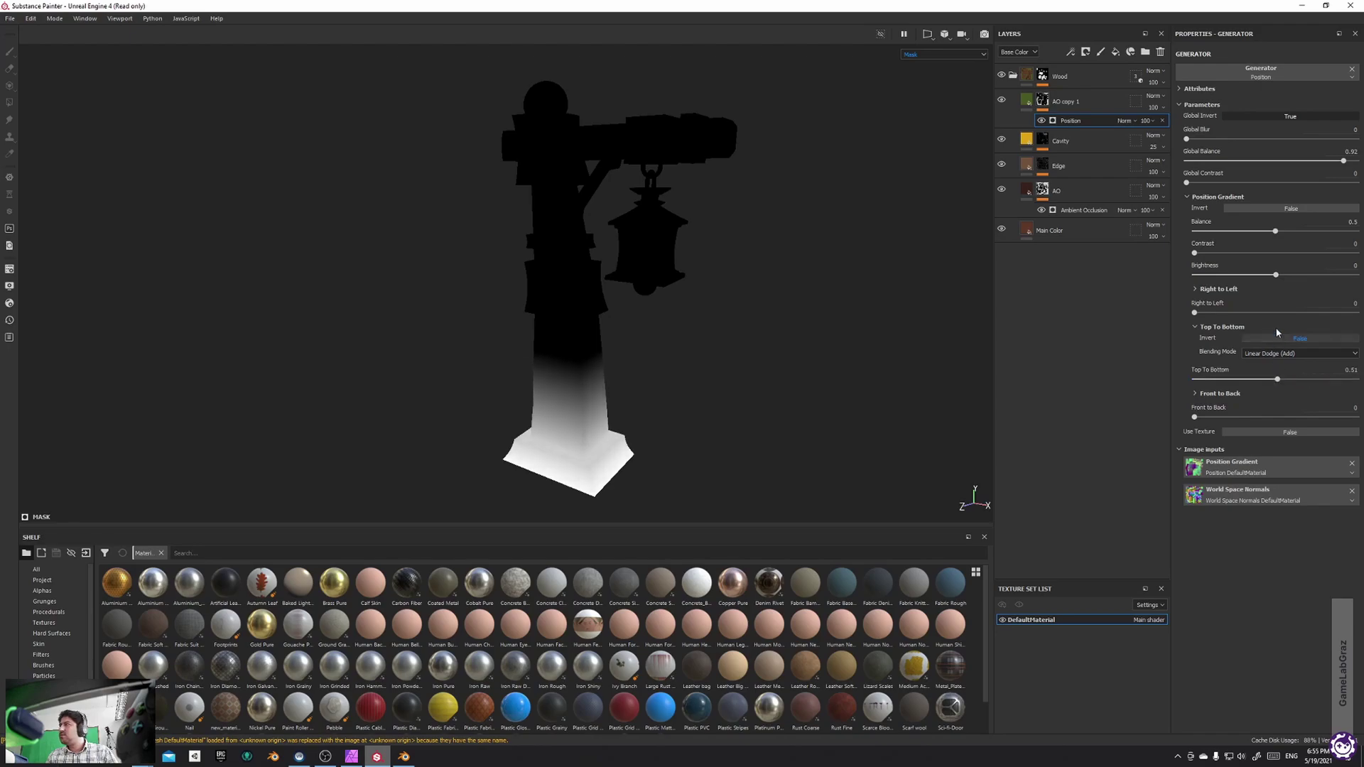
drag(1276, 233, 1272, 238)
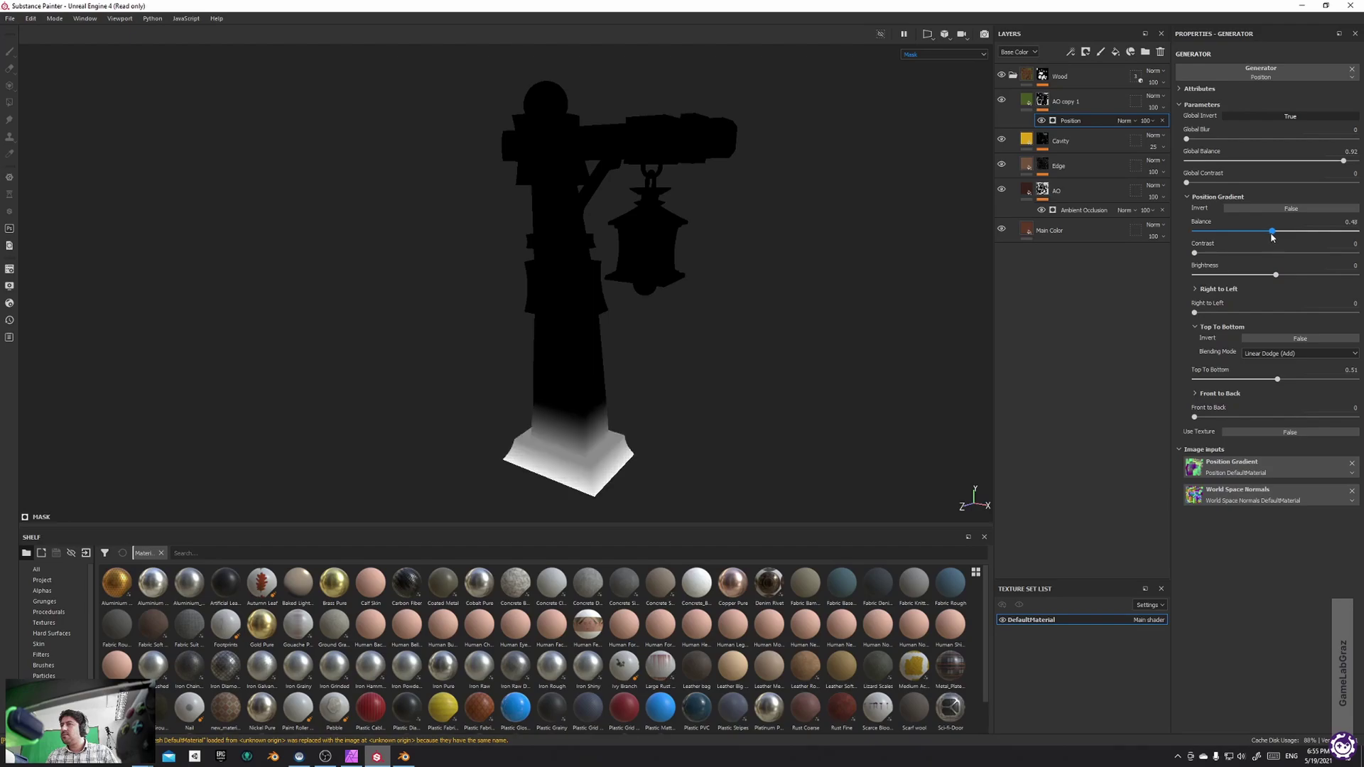
Switch the viewport to the Material view and inspect the green gradient at the foot of the wooden post
click(943, 54)
click(931, 70)
alt+drag(716, 279, 584, 328)
alt+middle_drag(633, 329, 667, 229)
scroll(581, 325, up, 3)
scroll(580, 325, up, 2)
alt+drag(580, 325, 673, 377)
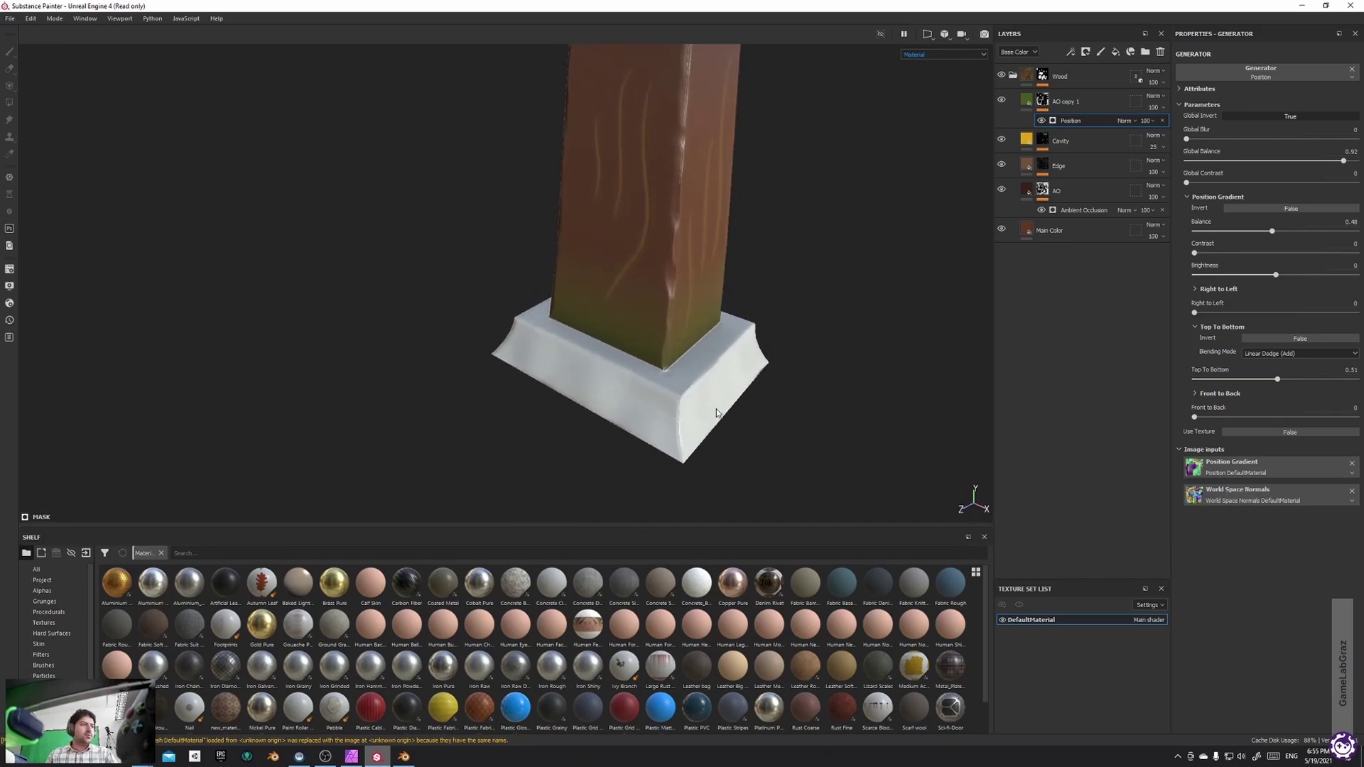
scroll(734, 317, down, 5)
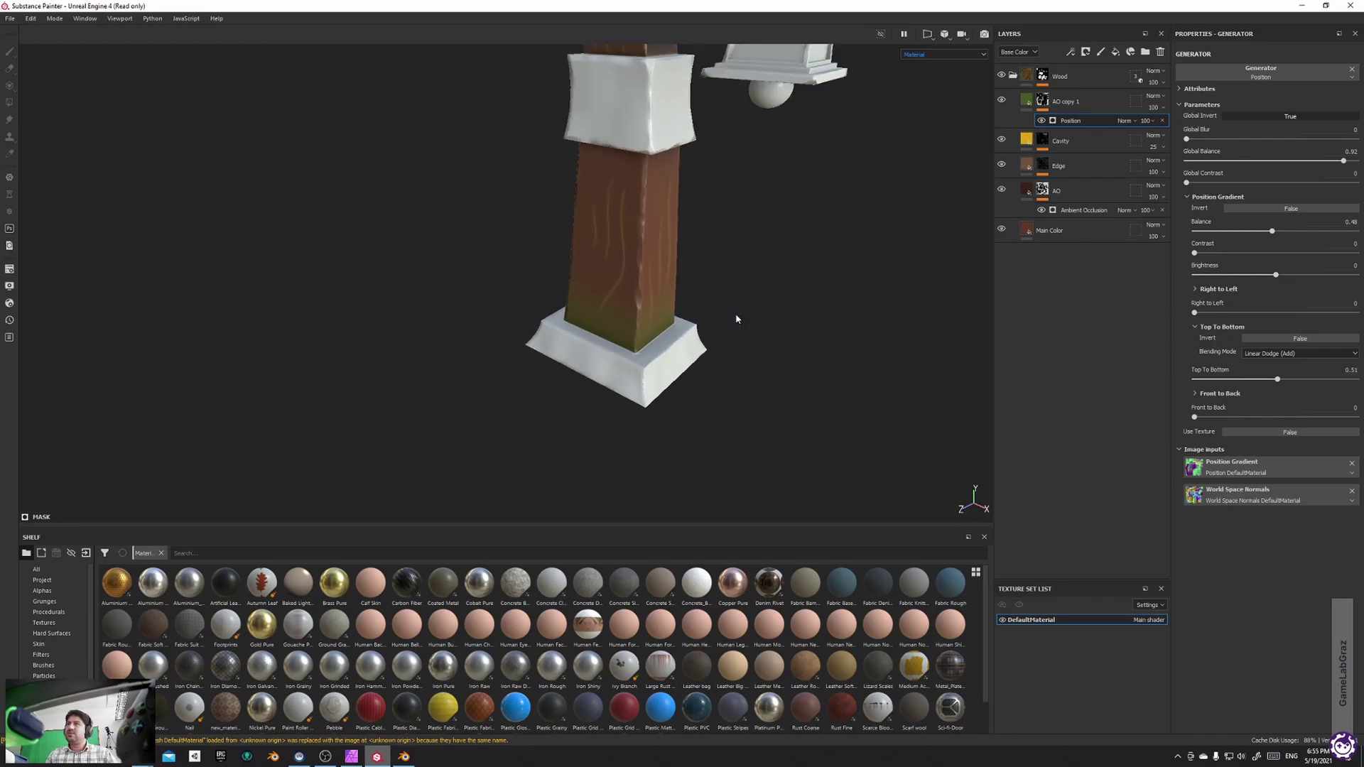
alt+drag(733, 319, 606, 402)
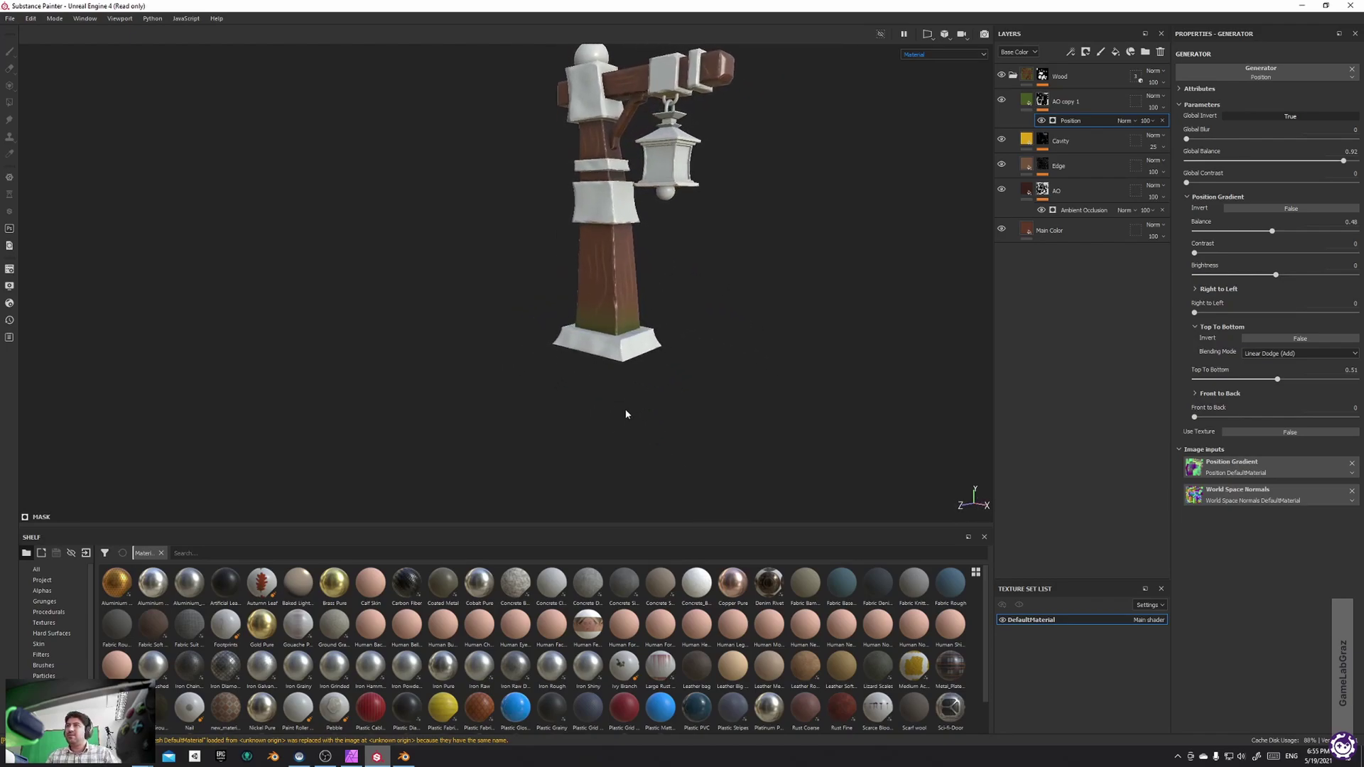
Duplicate the AO copy 1 layer and set the duplicate's base color to a lighter olive green, 77793e
click(1053, 100)
key(ctrl+d)
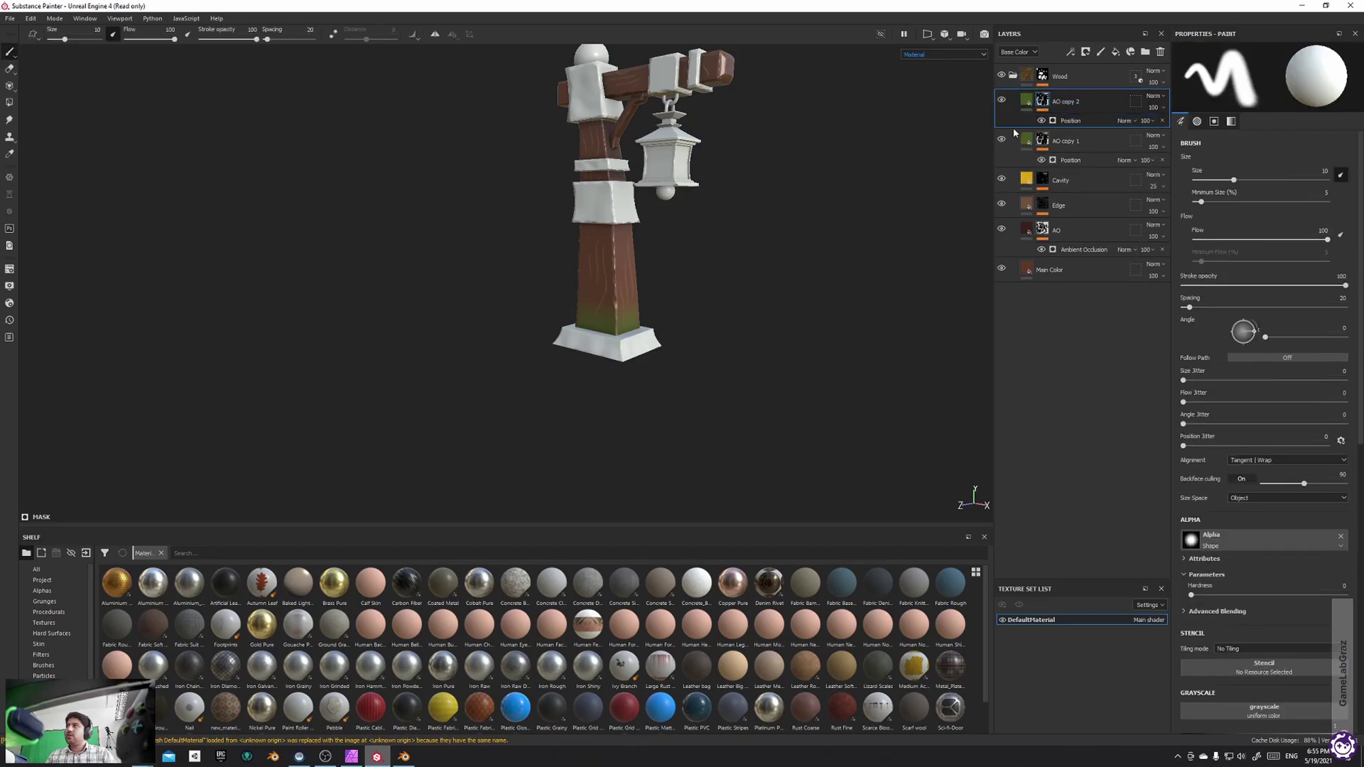
click(1026, 99)
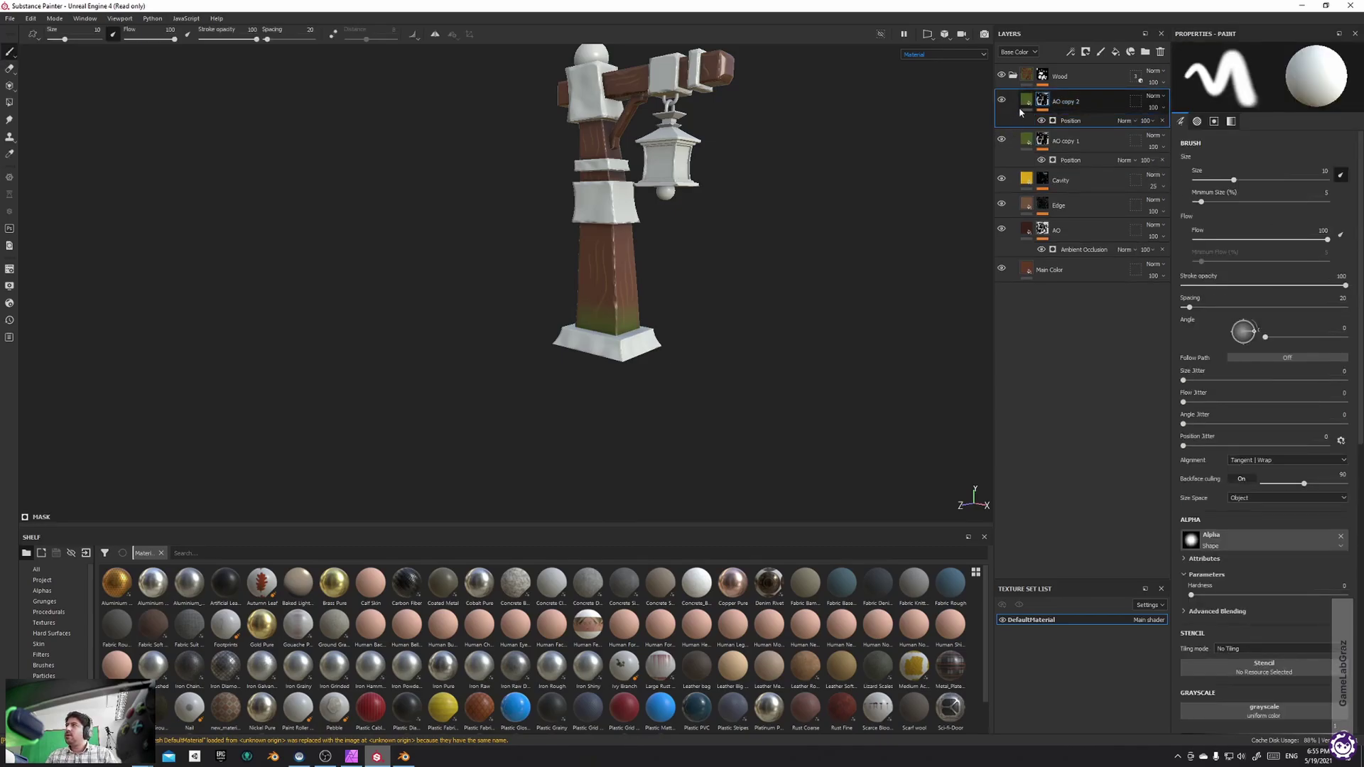
click(1241, 299)
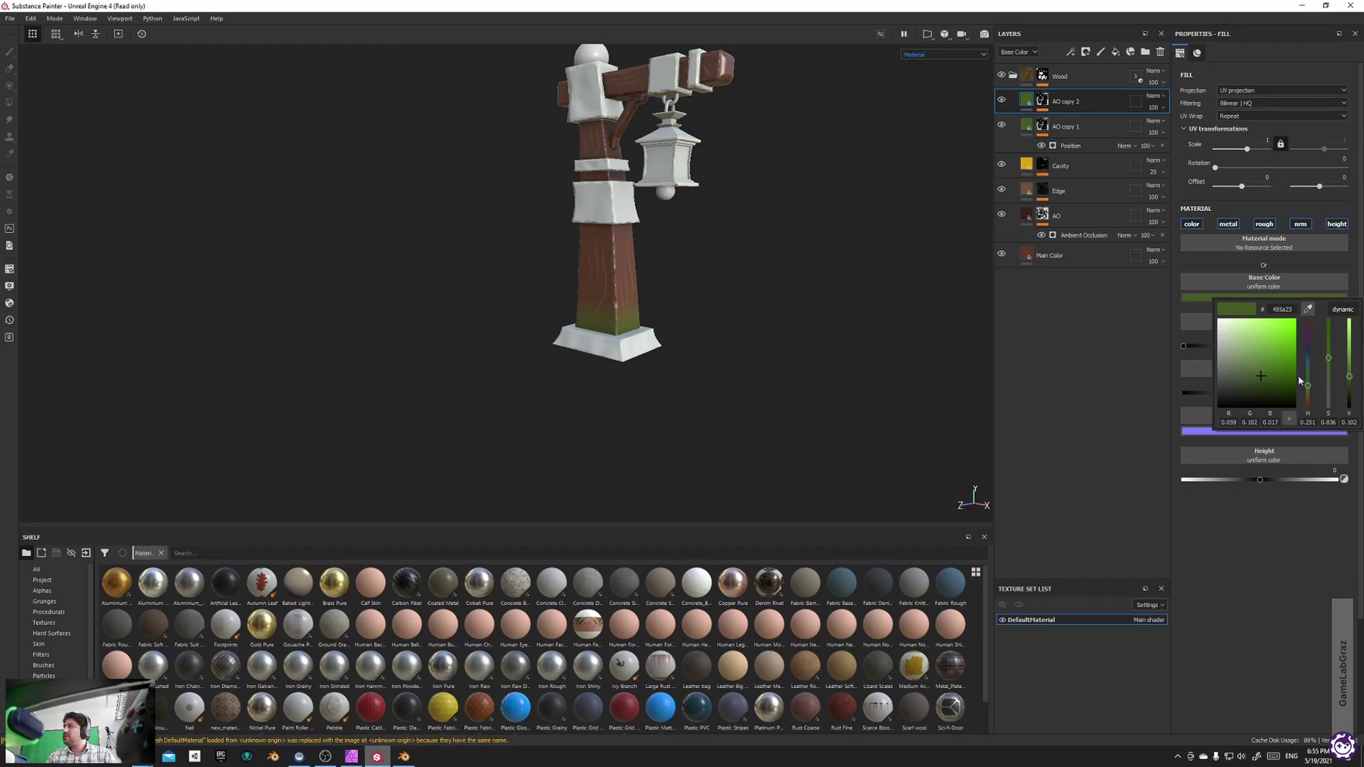
drag(1309, 390, 1307, 395)
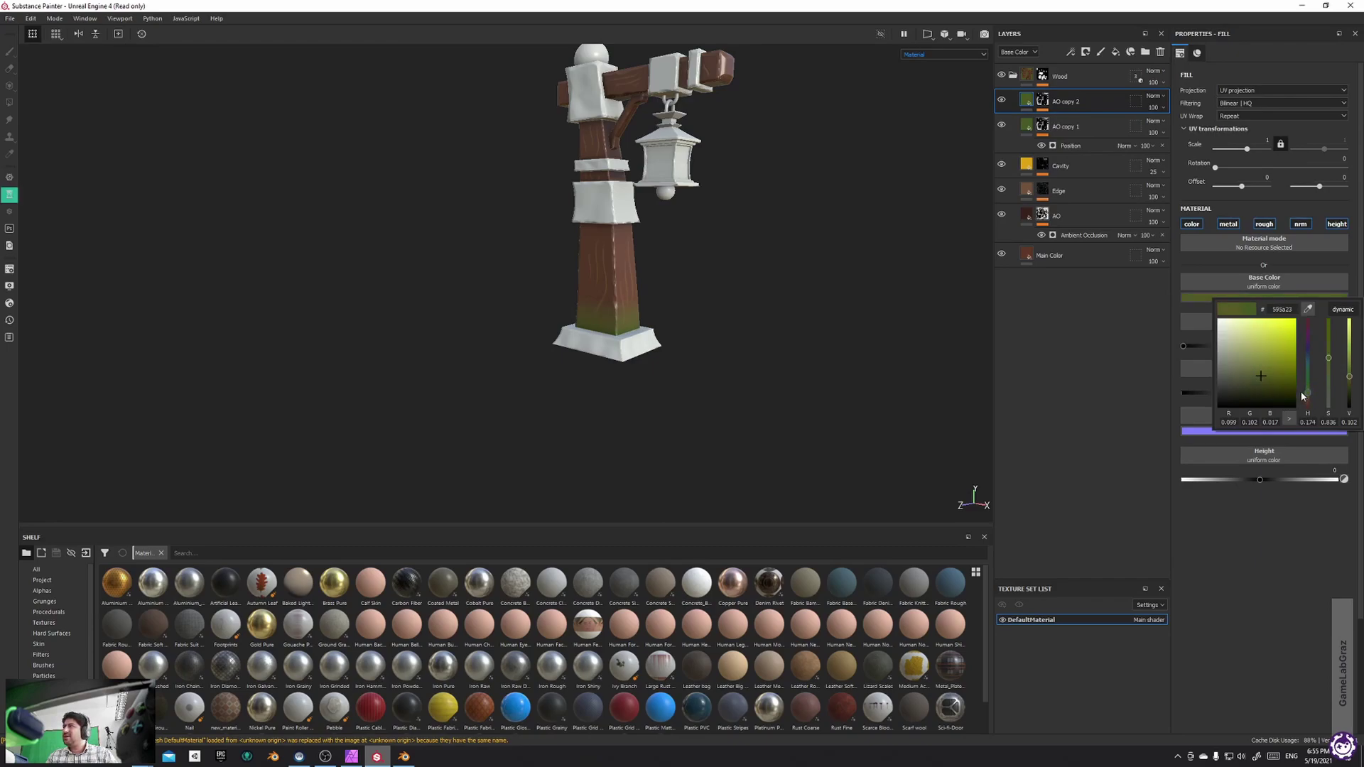
drag(1262, 374, 1254, 367)
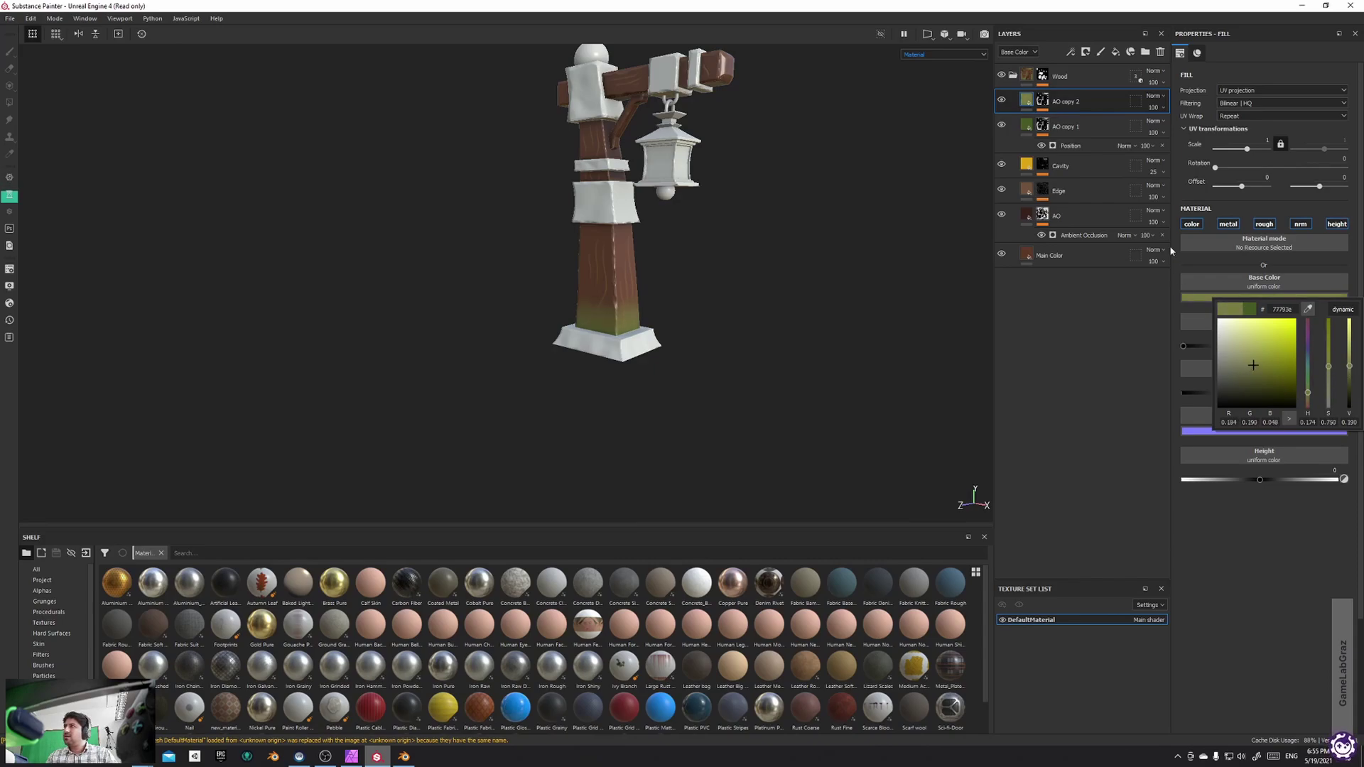
Hide the AO copy 1 layer and remove the Position generator from the AO copy 2 mask
click(1003, 125)
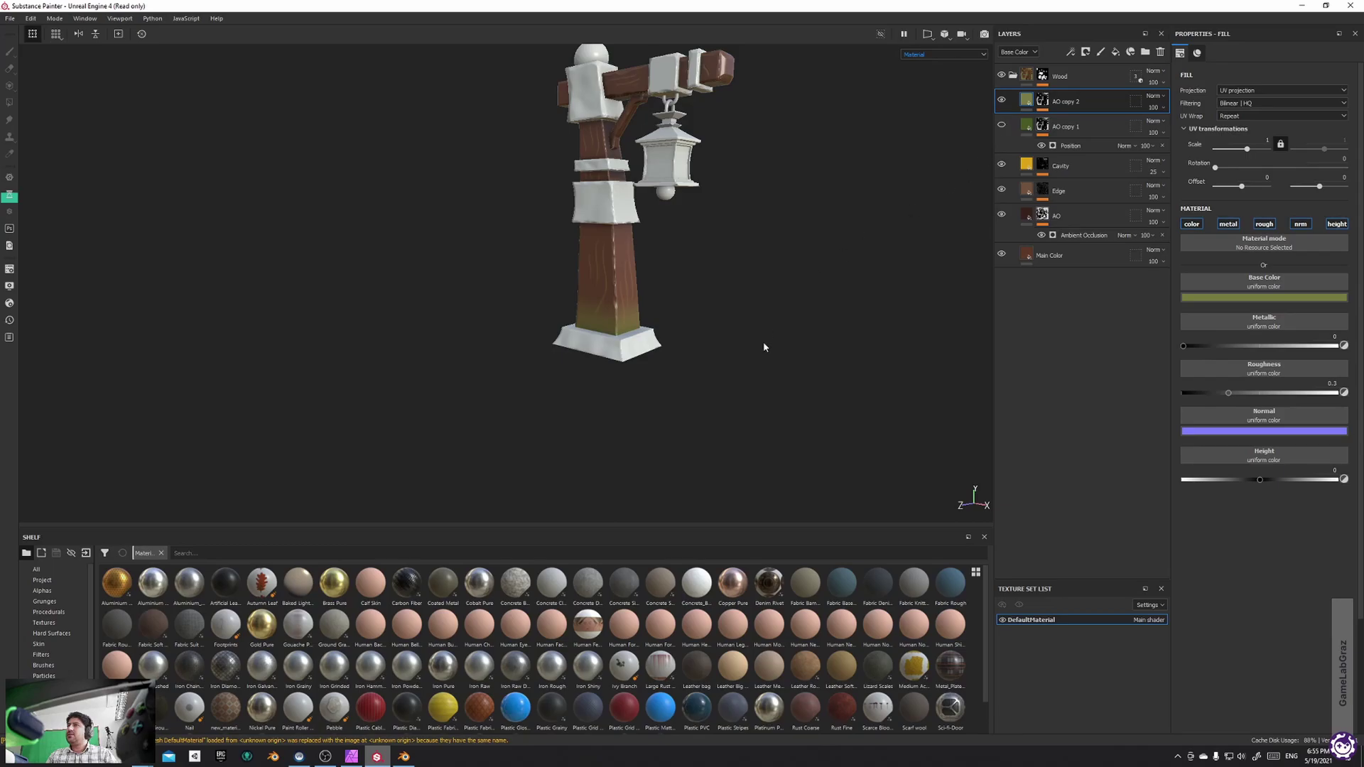
click(1042, 102)
click(1161, 121)
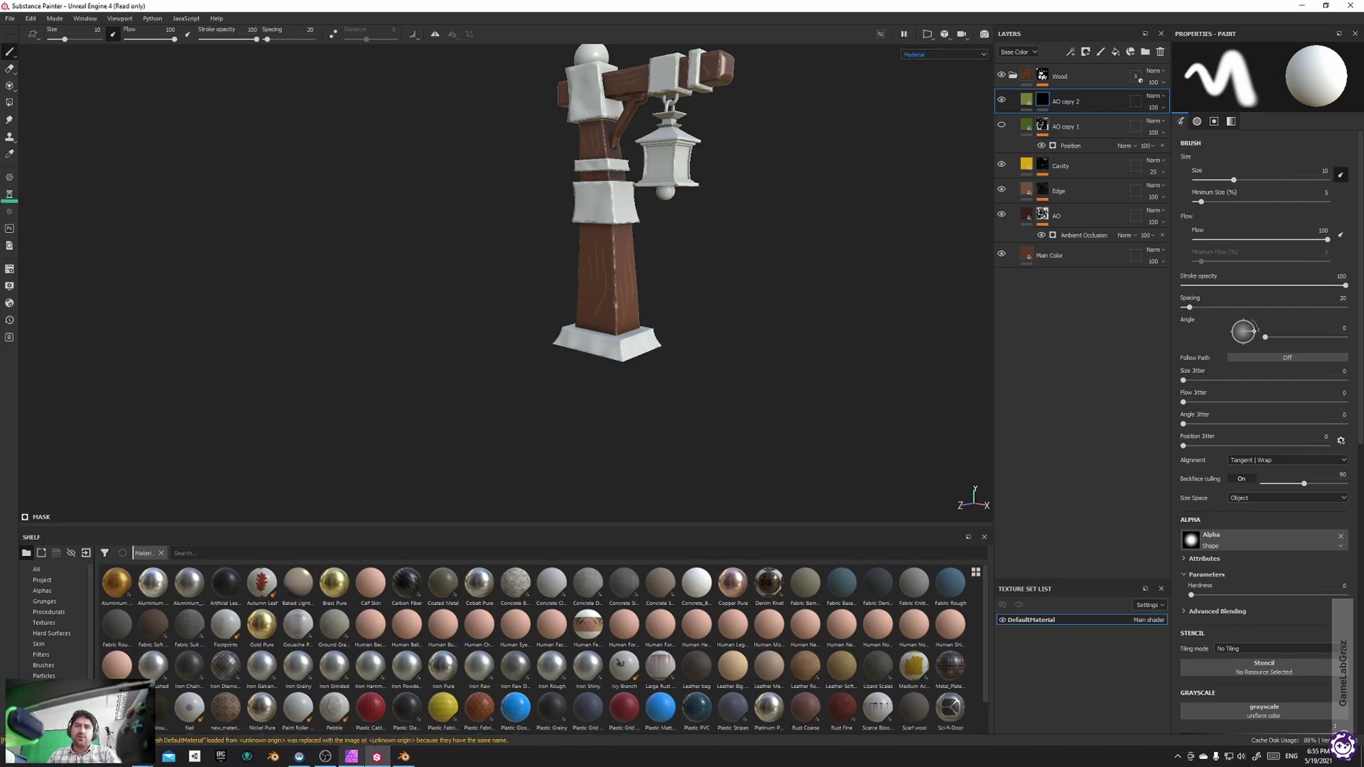
Apply the Dirt Ground smart mask to the AO copy 2 layer and check the result on the lamp post
click(48, 718)
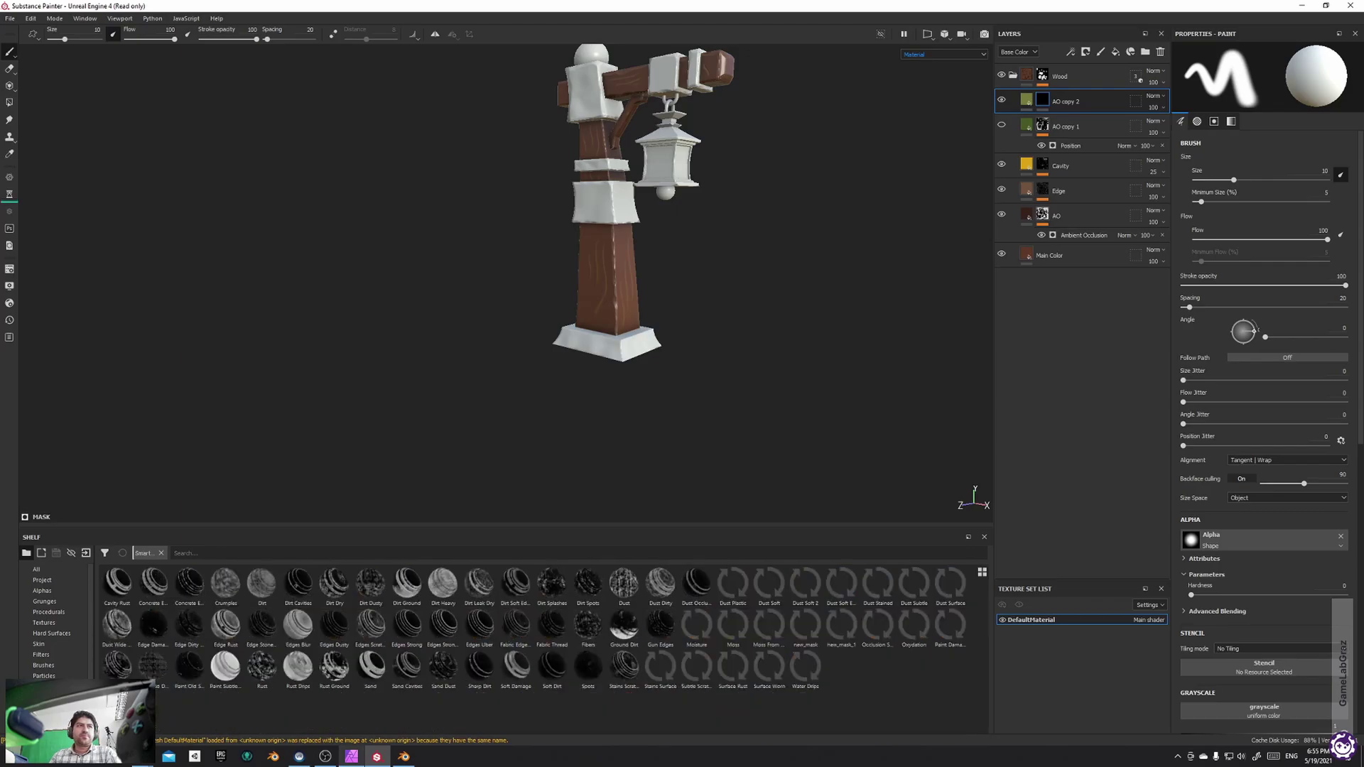
key(ctrl+s)
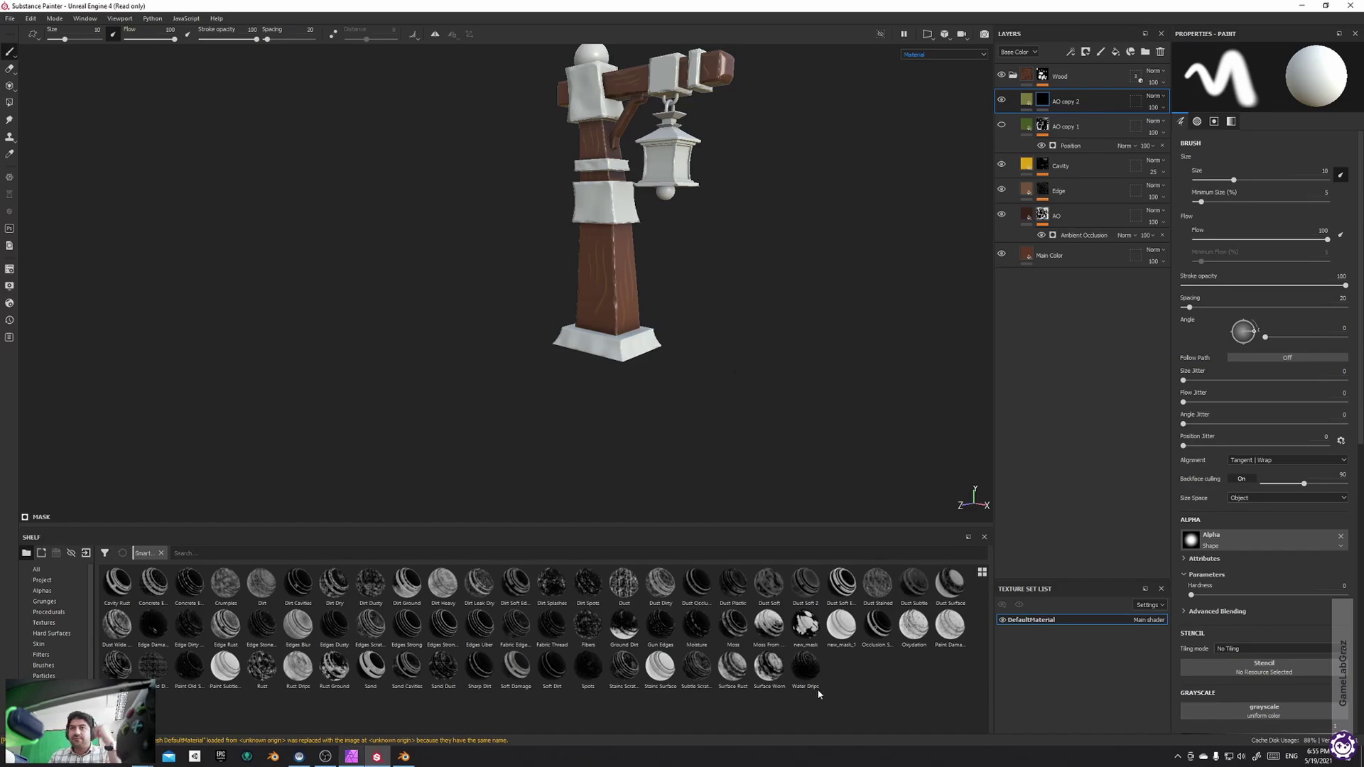
drag(406, 584, 1044, 102)
alt+drag(849, 249, 760, 263)
alt+middle_drag(759, 263, 727, 298)
scroll(586, 365, up, 5)
alt+drag(558, 346, 483, 316)
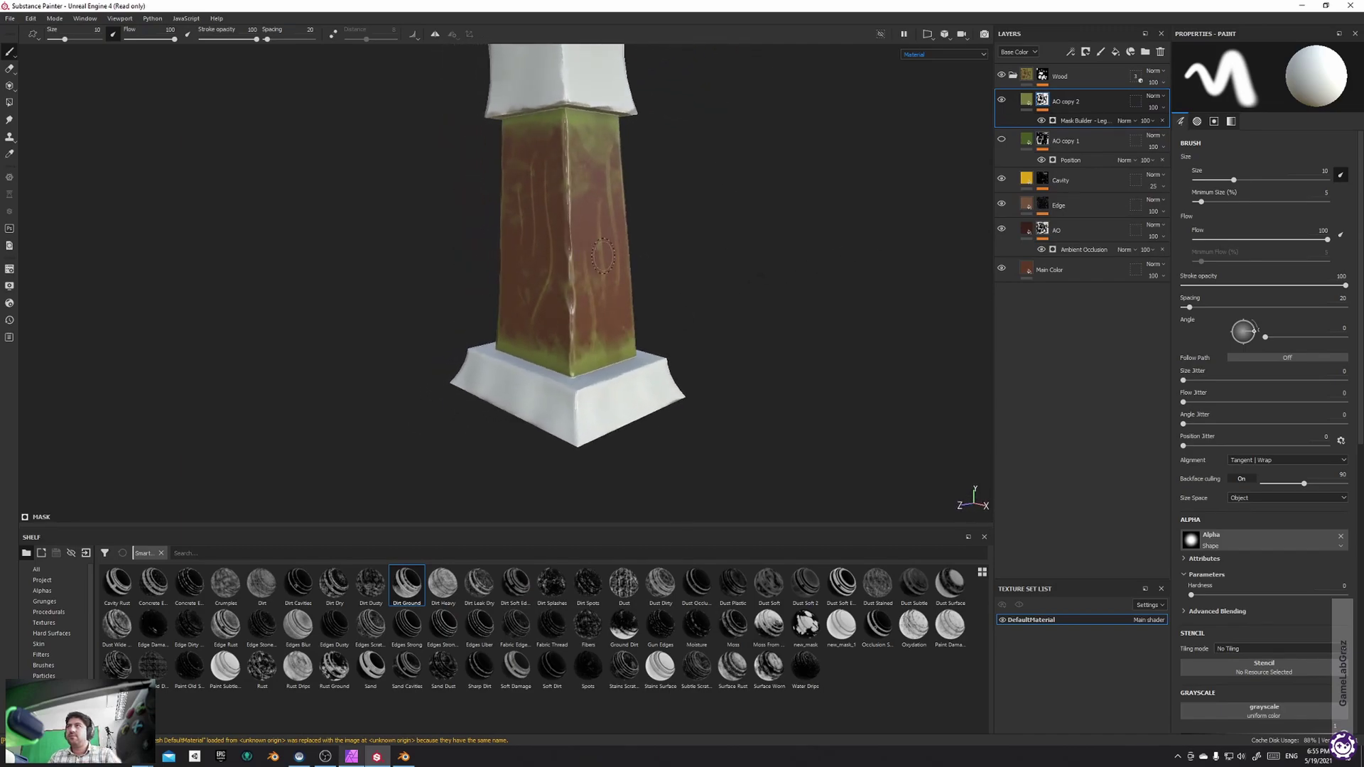
scroll(608, 256, down, 4)
alt+middle_drag(629, 174, 654, 297)
alt+drag(605, 248, 658, 245)
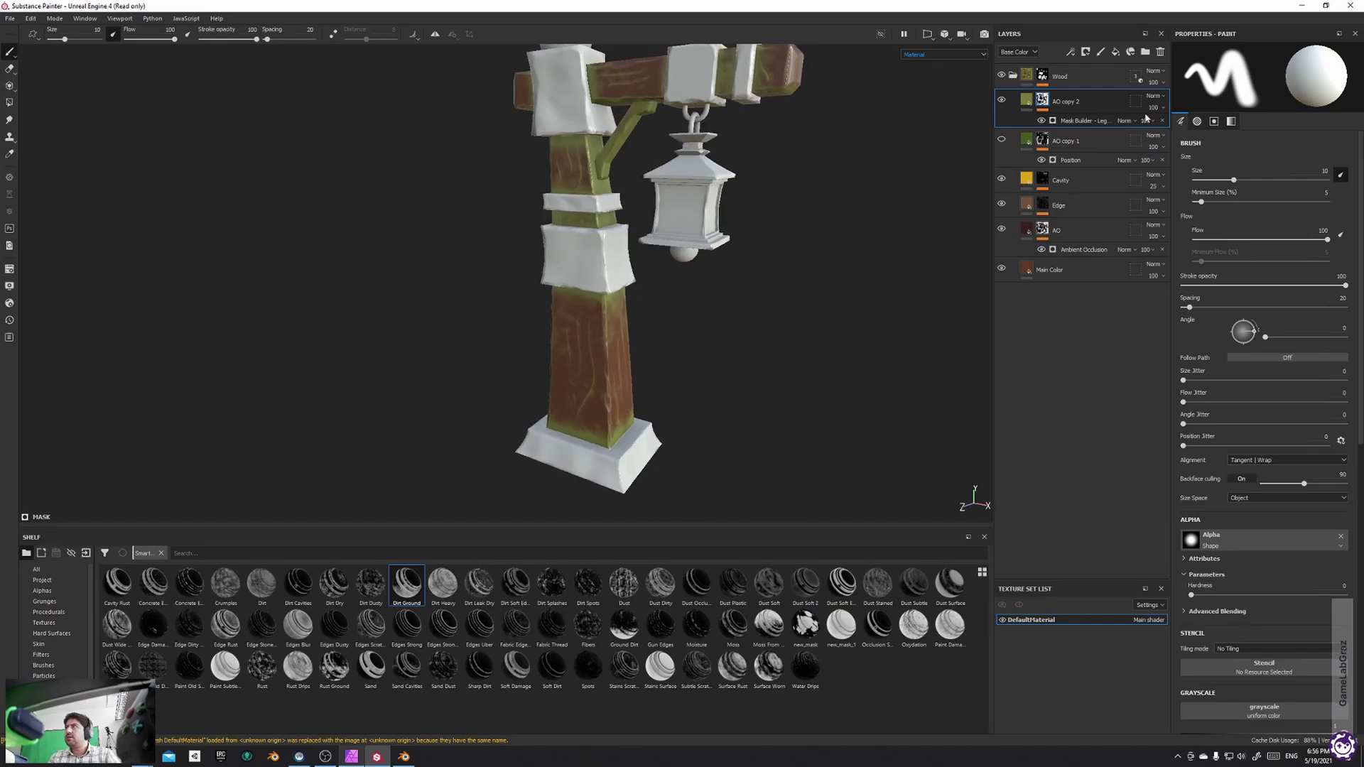
Add a Blur filter to the AO copy 2 mask and raise its intensity to about 4.9
right_click(1041, 98)
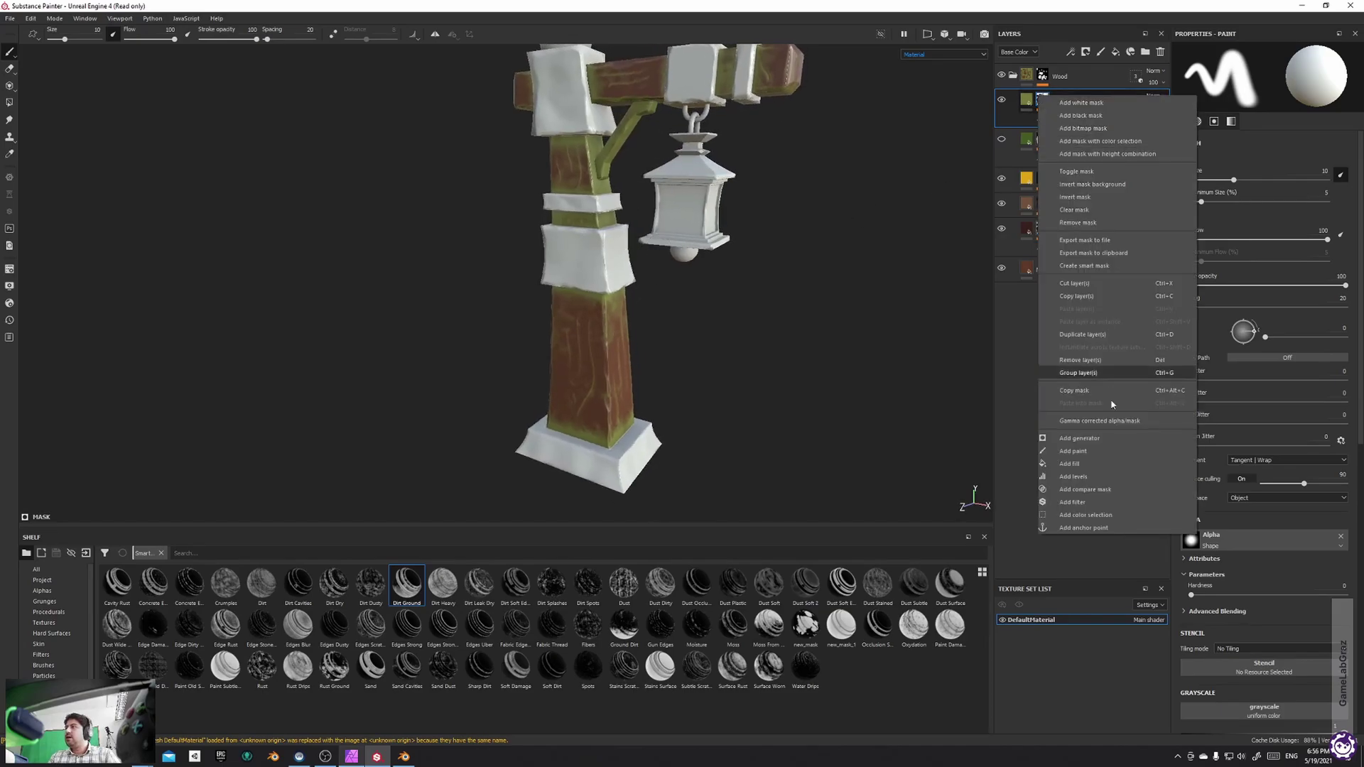
click(1094, 502)
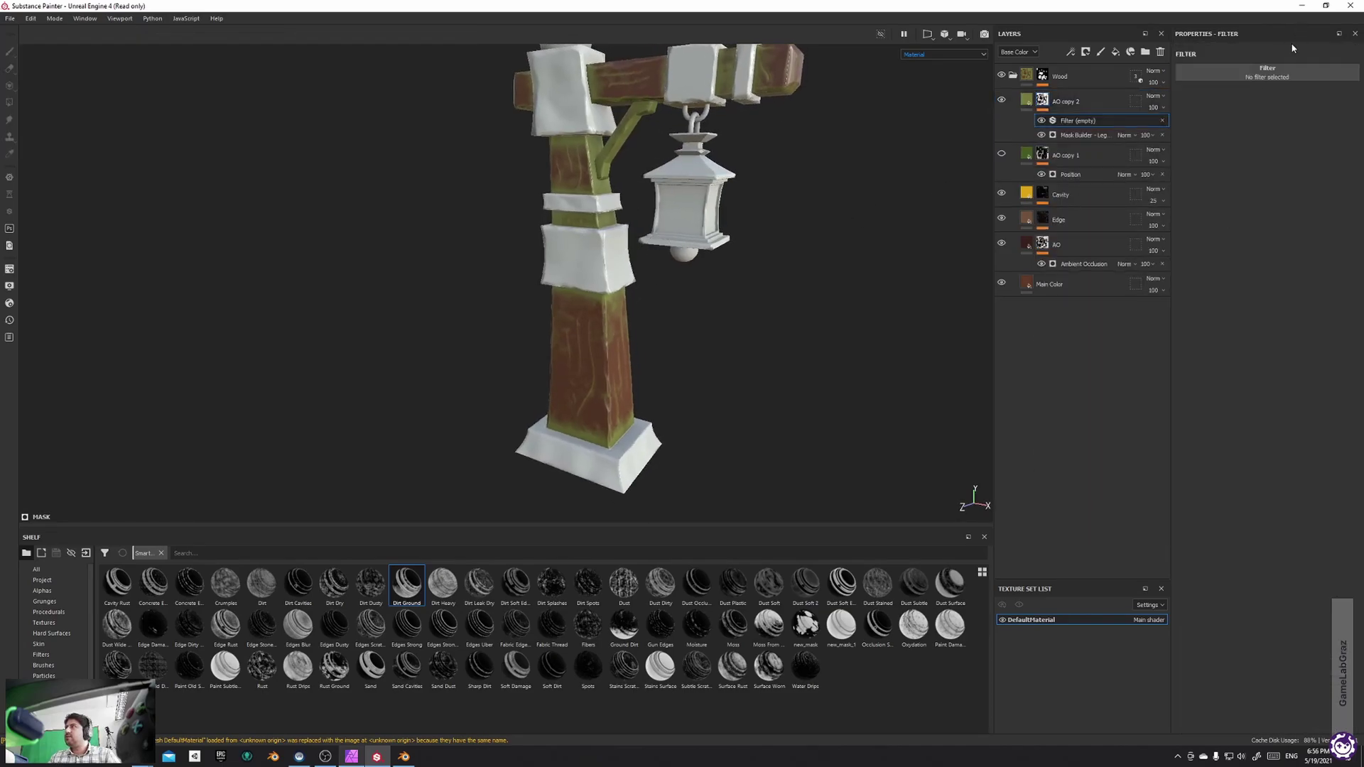
click(1310, 104)
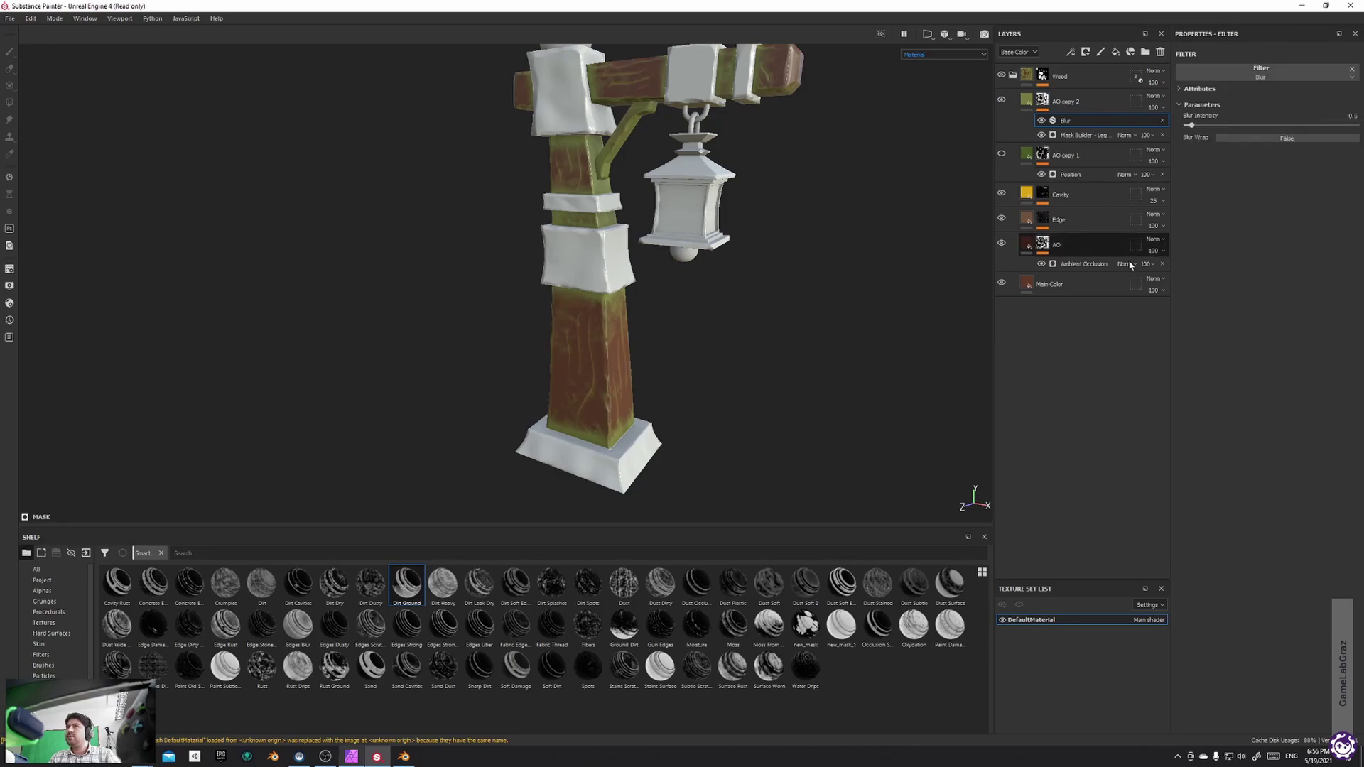
drag(1202, 124, 1236, 125)
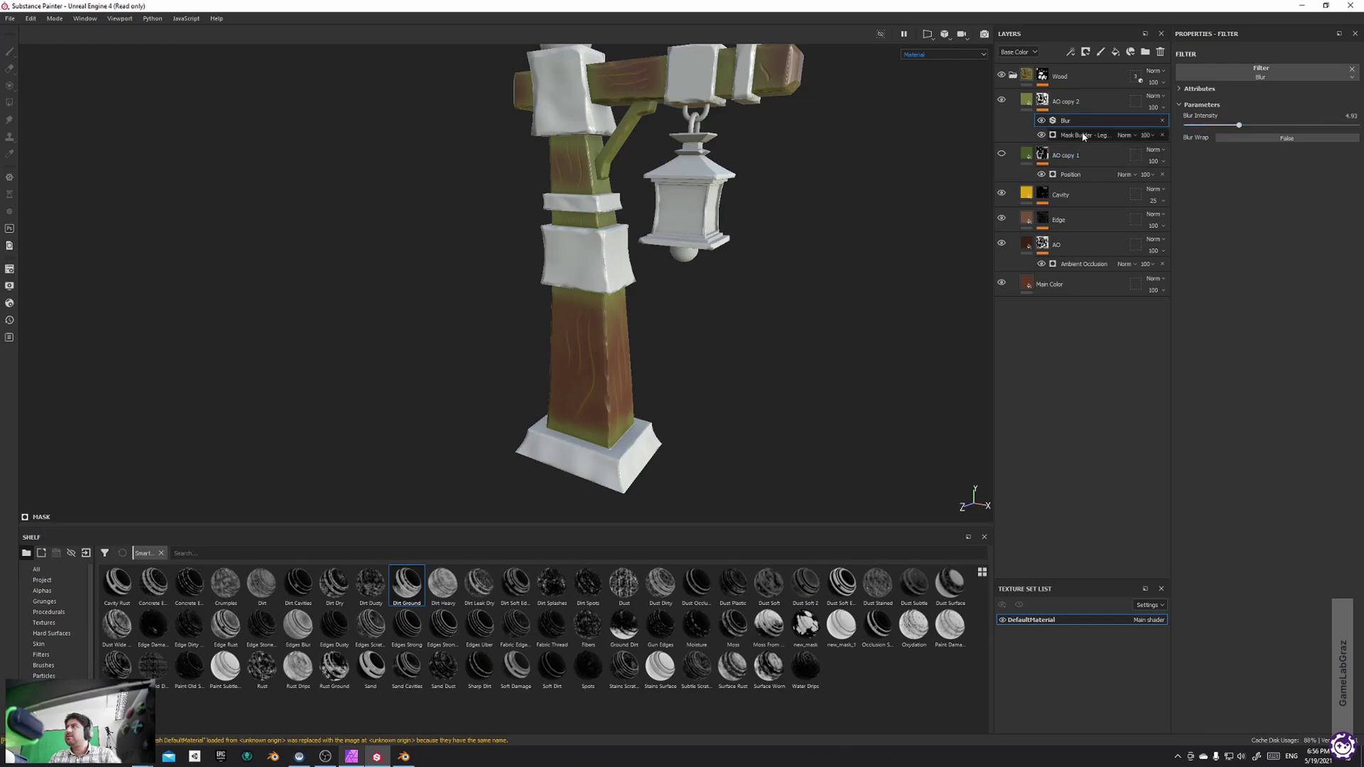
Lower the AO copy 2 layer's opacity to 22 and make the AO copy 1 layer visible again
click(1164, 108)
drag(1192, 128, 1158, 131)
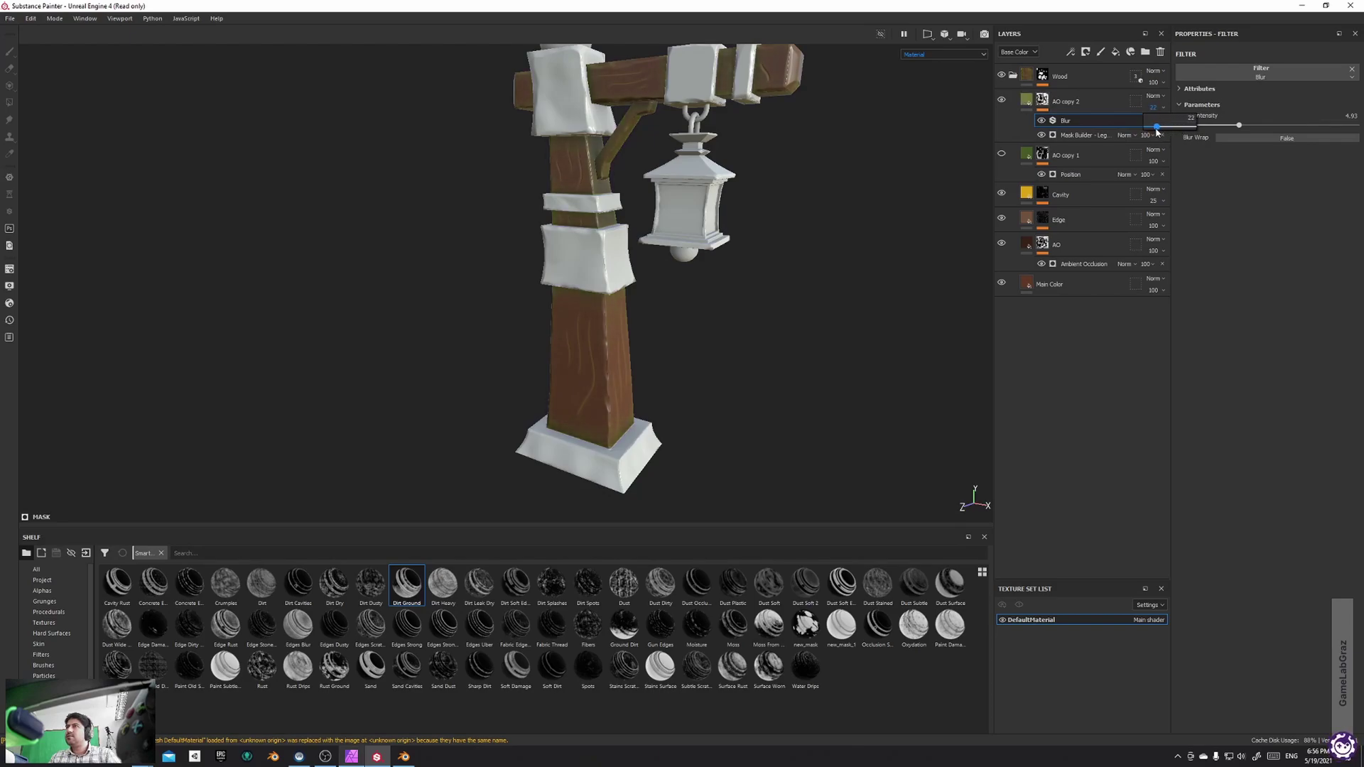
alt+drag(881, 199, 800, 185)
alt+middle_drag(801, 185, 820, 220)
click(1002, 154)
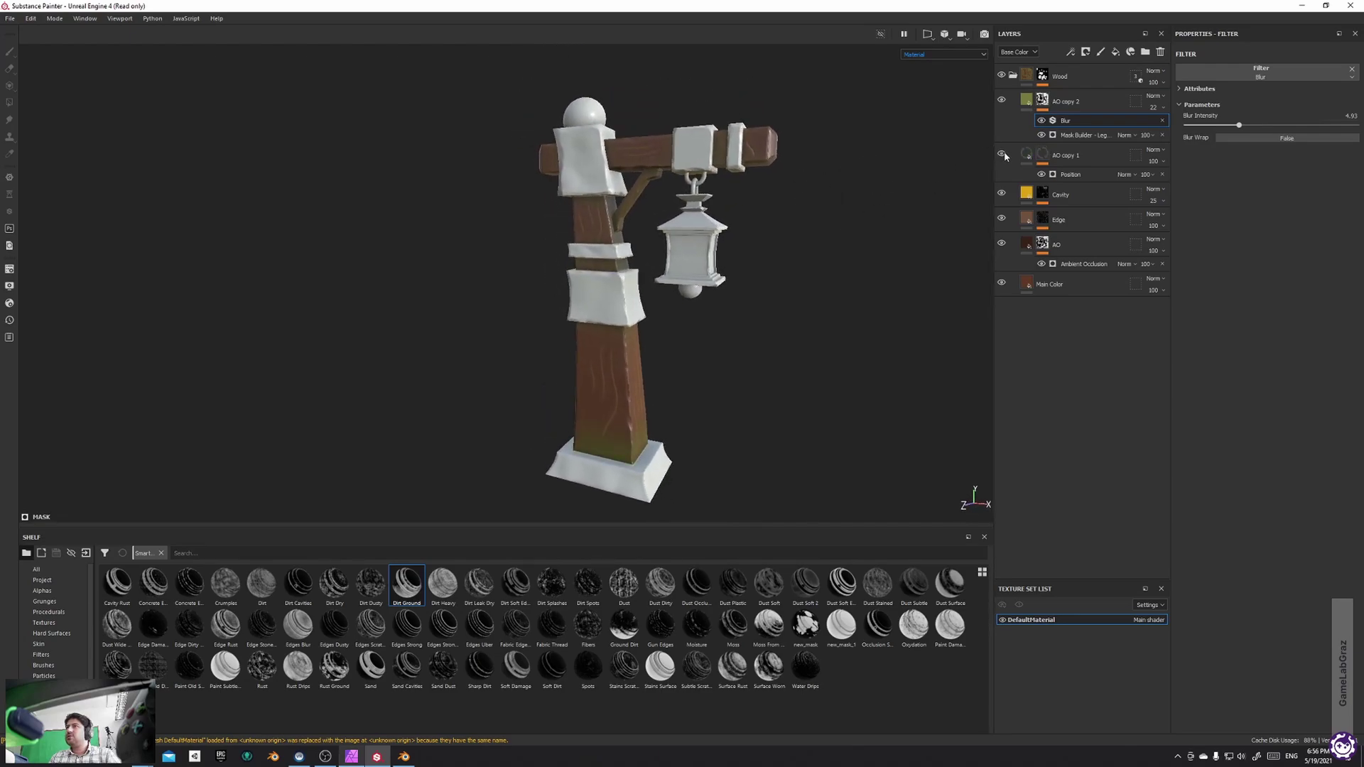
alt+drag(776, 271, 760, 319)
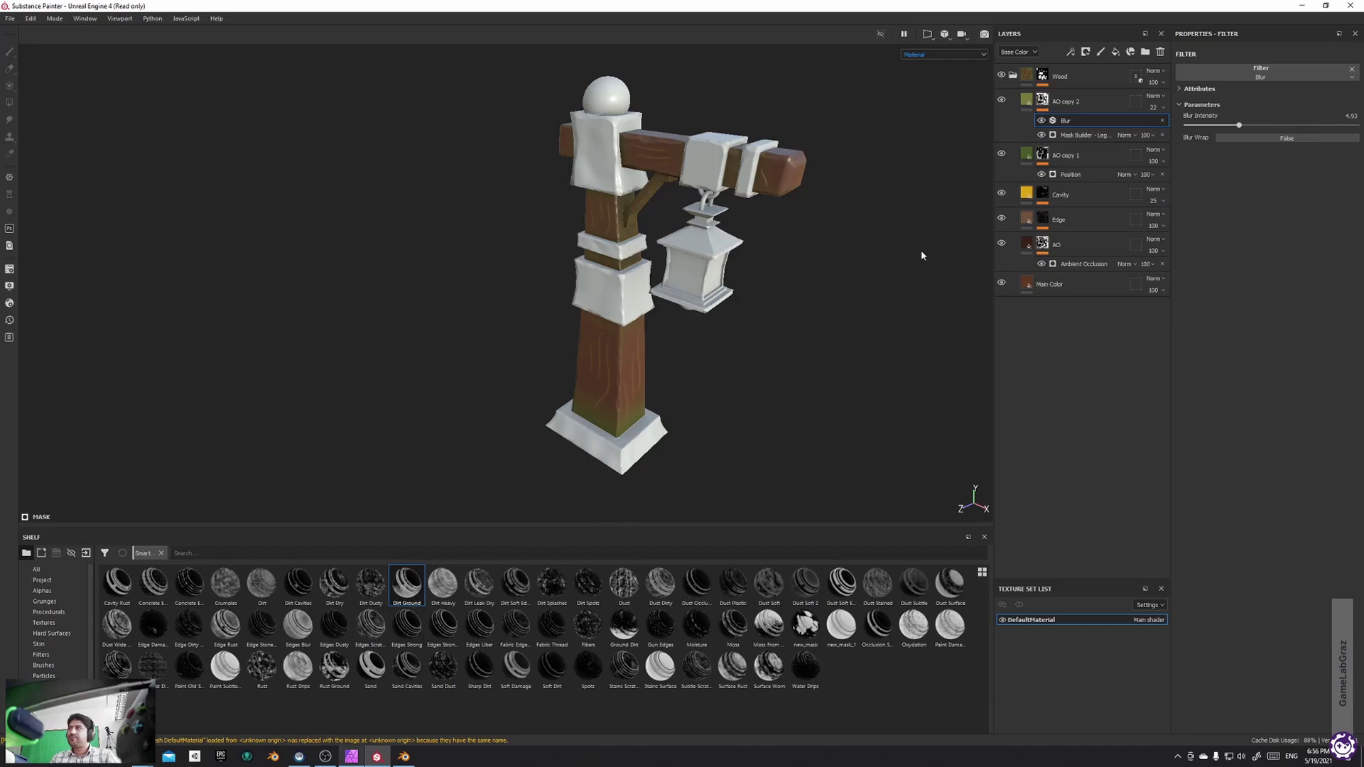
Collapse the Wood folder in the layer stack
click(1011, 76)
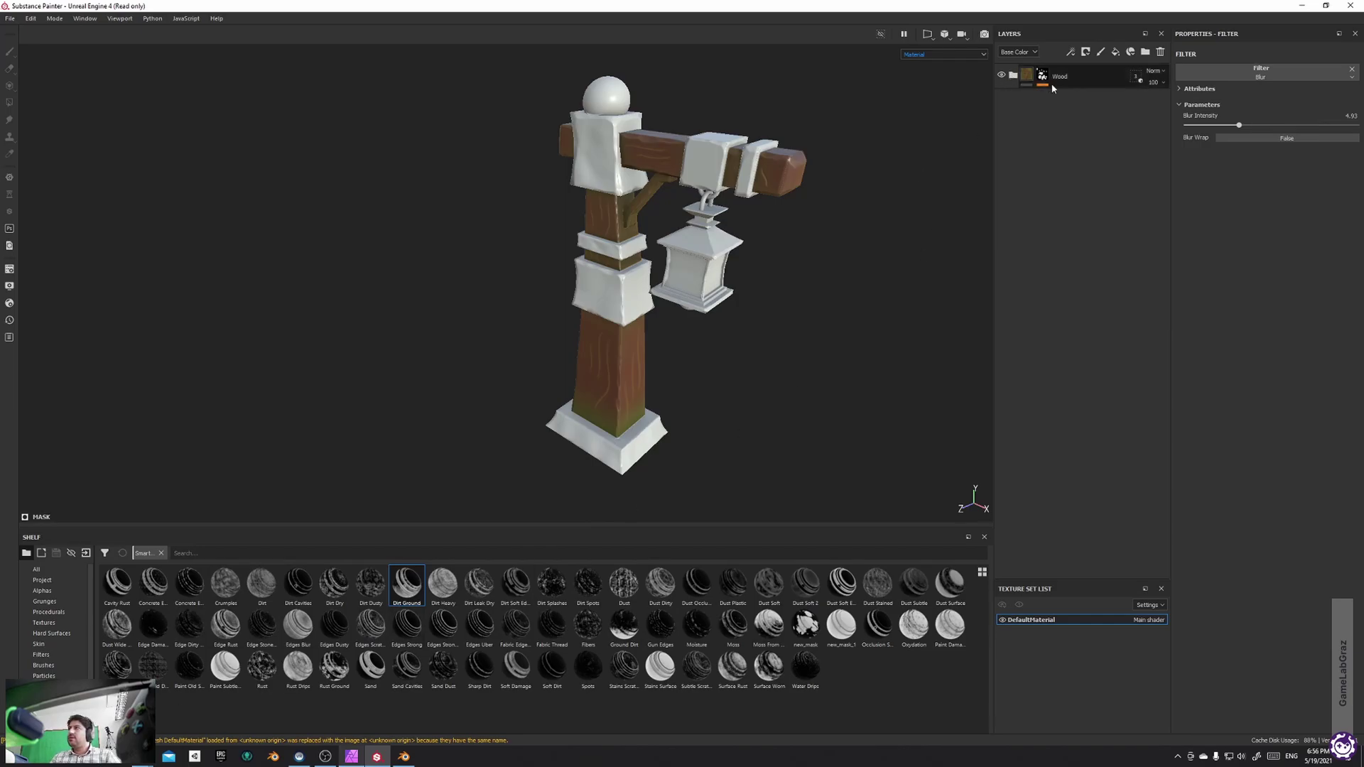
click(1013, 78)
click(1013, 77)
click(1042, 77)
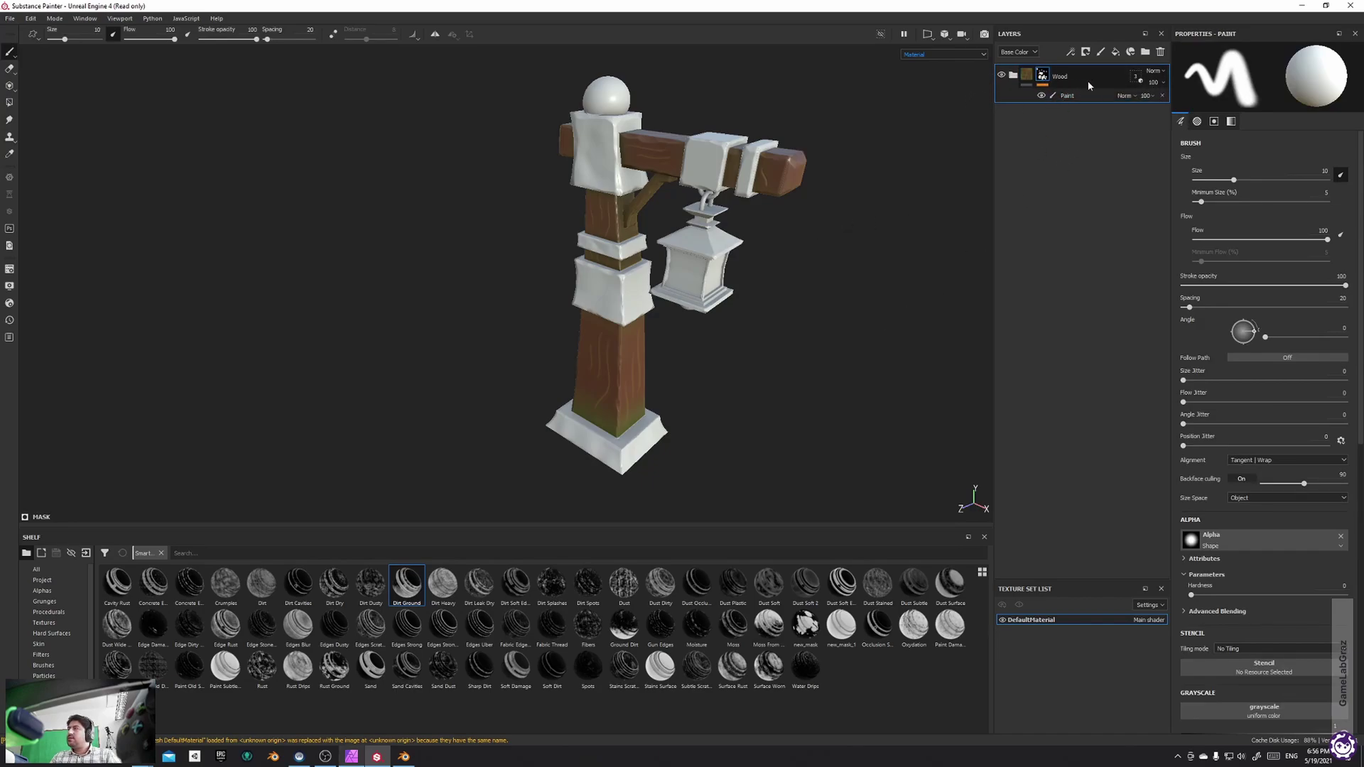
key(ctrl+d)
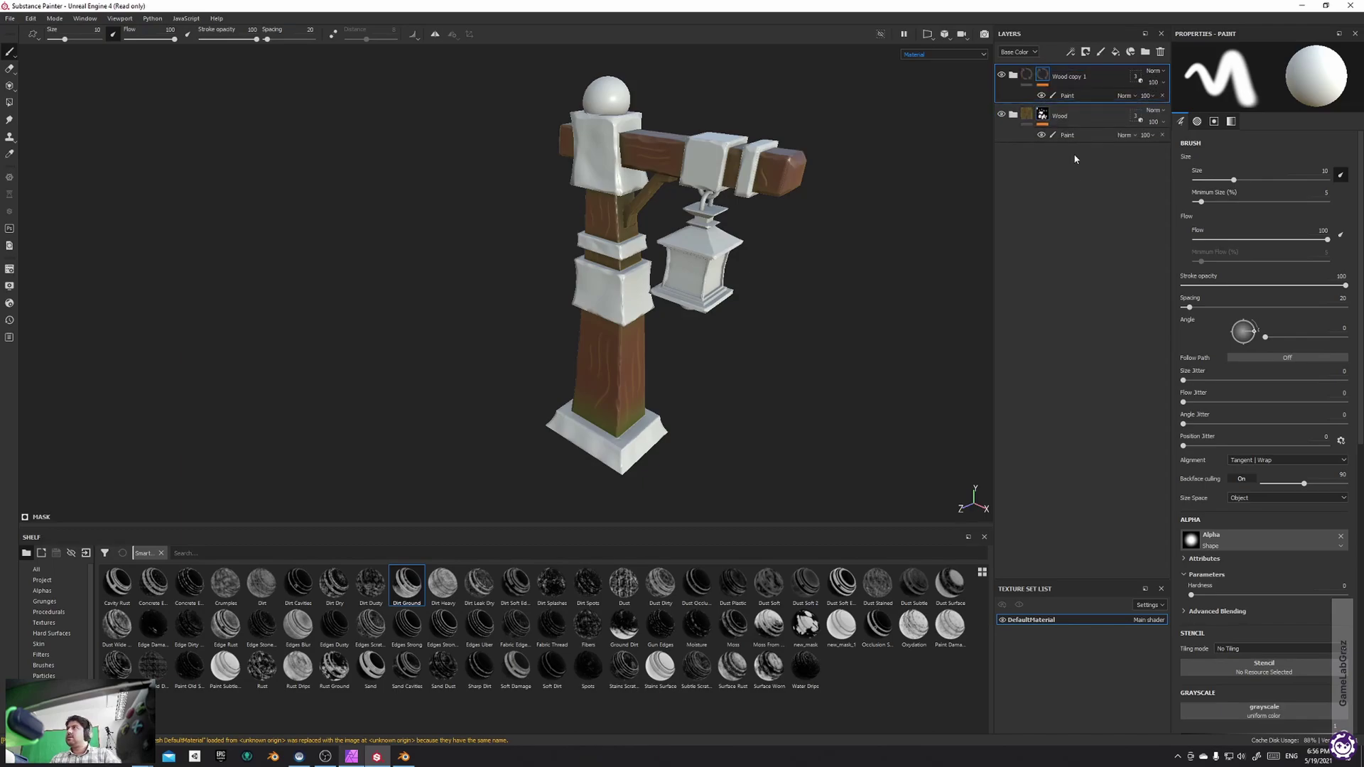
key(Delete)
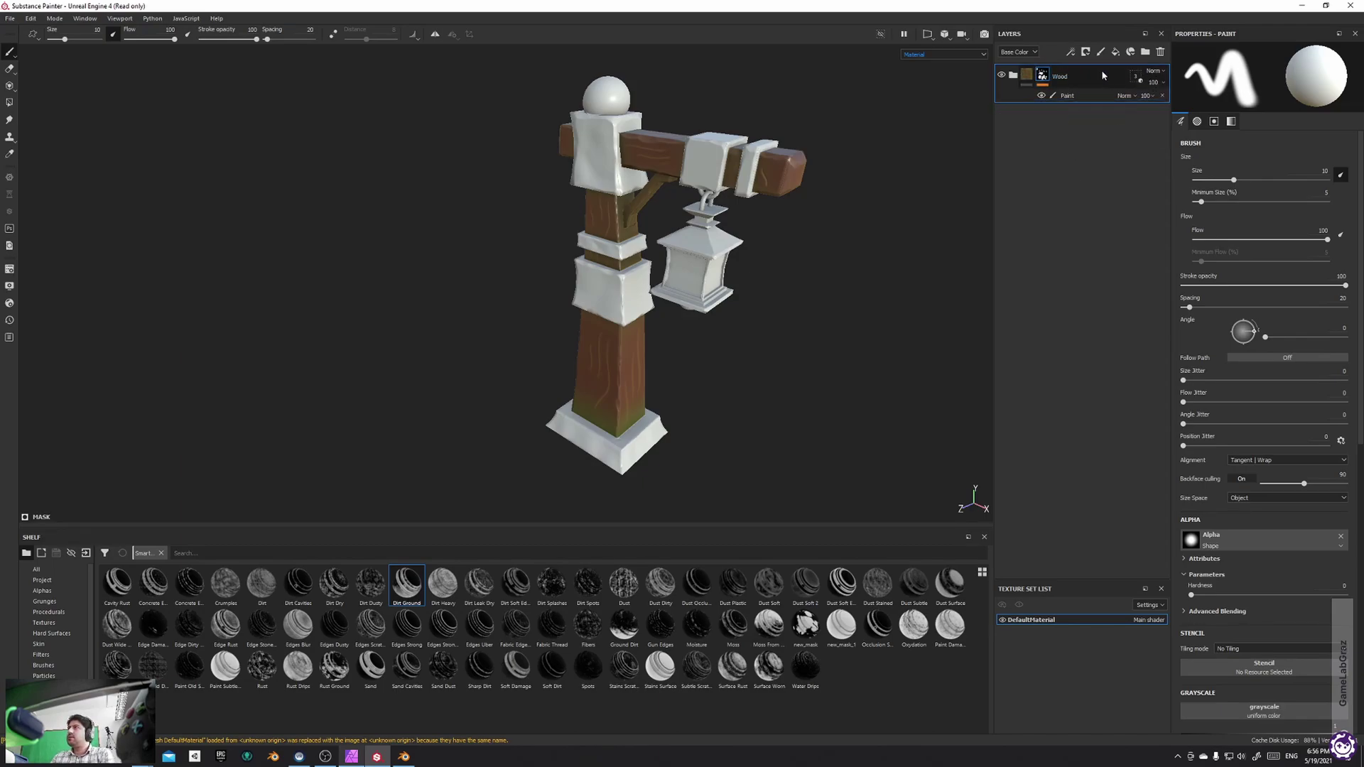
Create a new folder named Metal above the Wood folder
click(1145, 52)
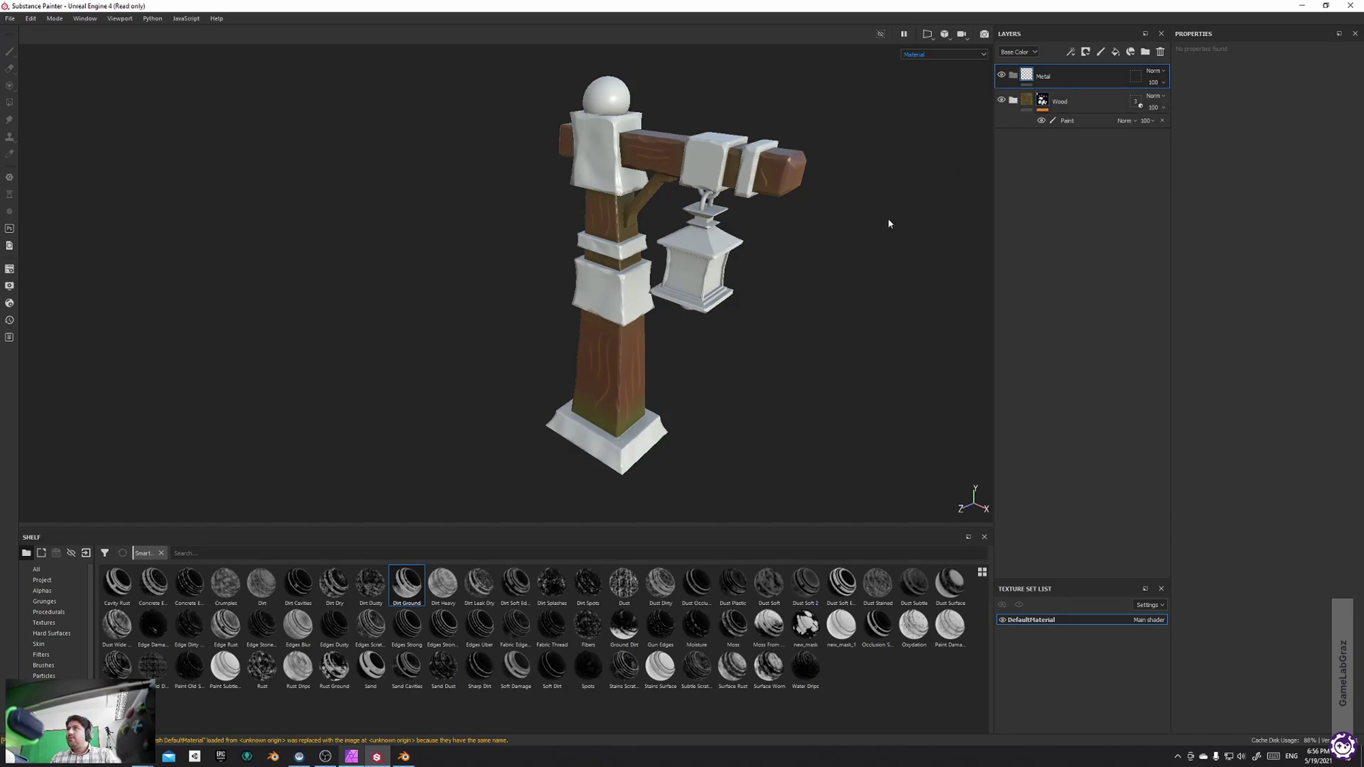
alt+drag(807, 320, 924, 289)
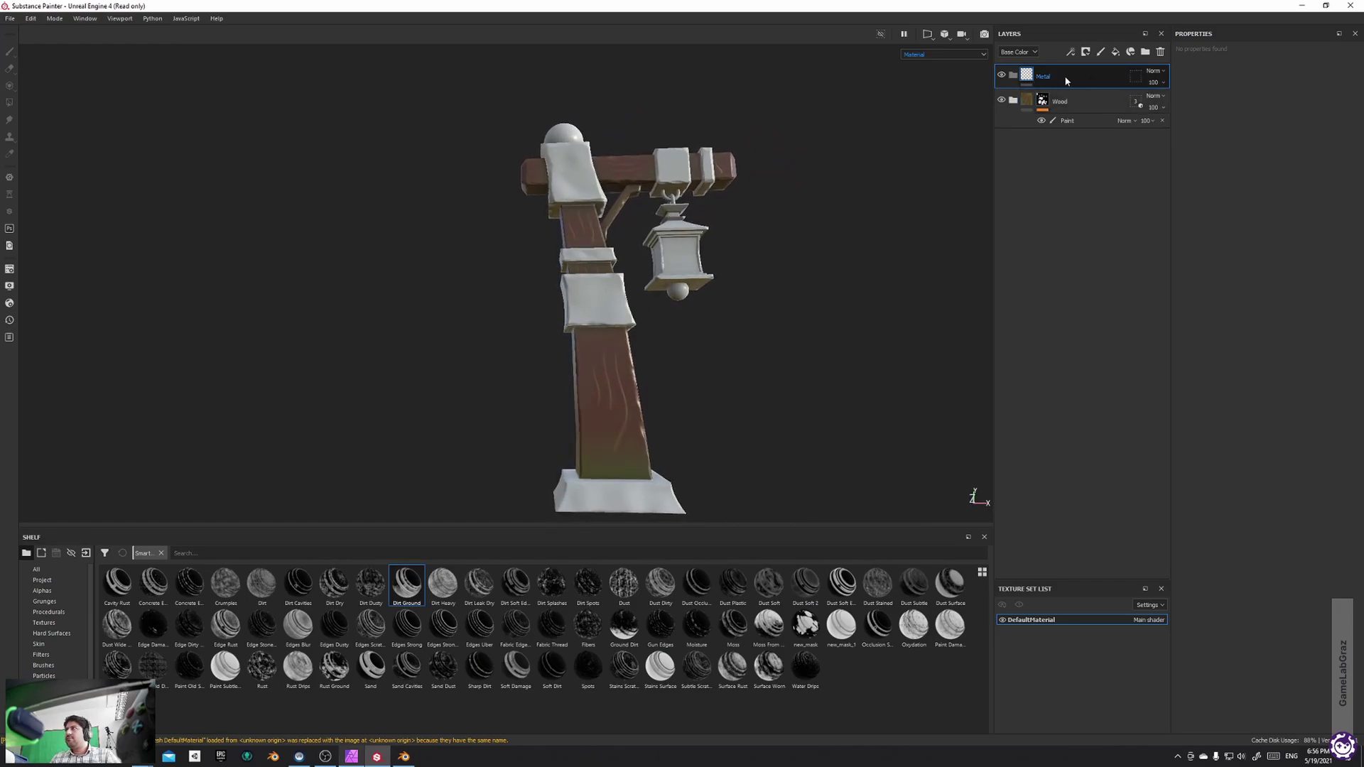
Add a fill layer inside the Metal folder and set its base color to pure red, ff0000
click(1124, 49)
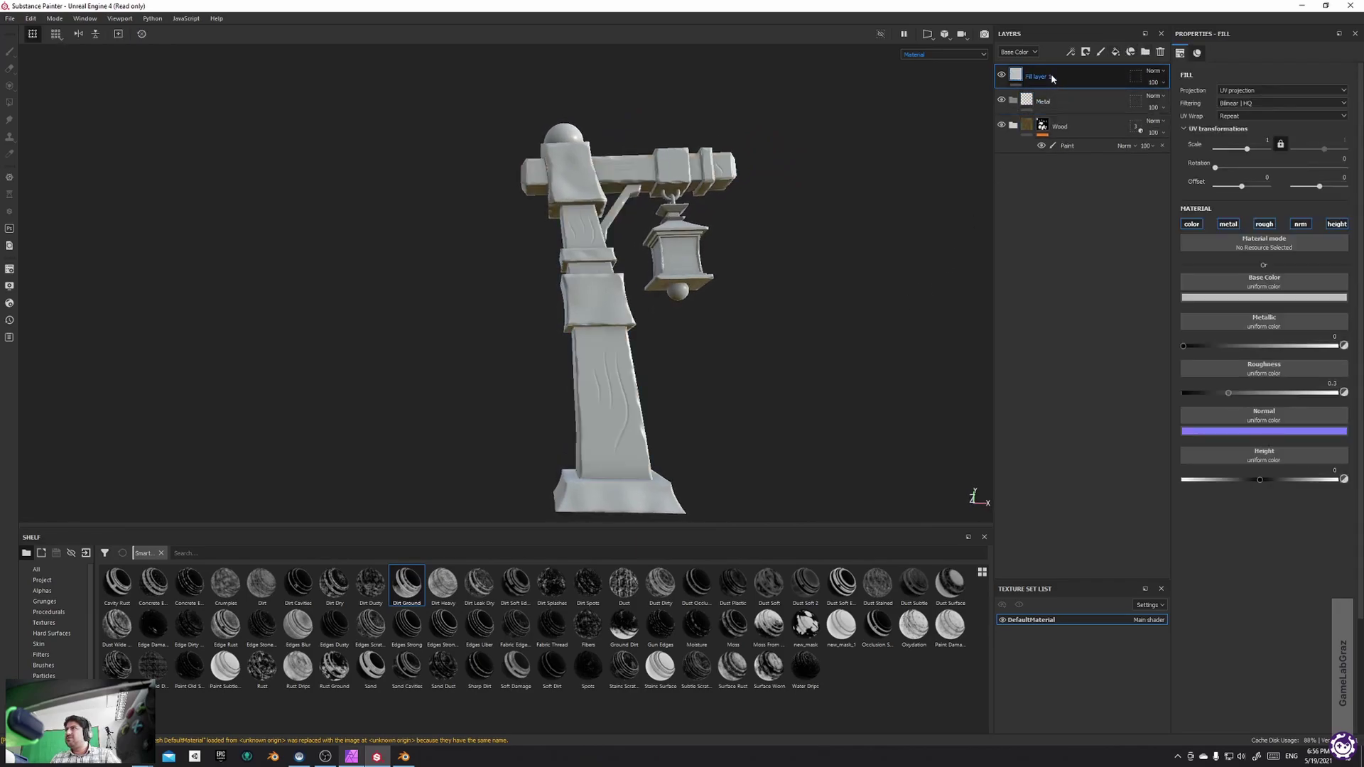
click(1308, 298)
drag(1272, 341, 1297, 318)
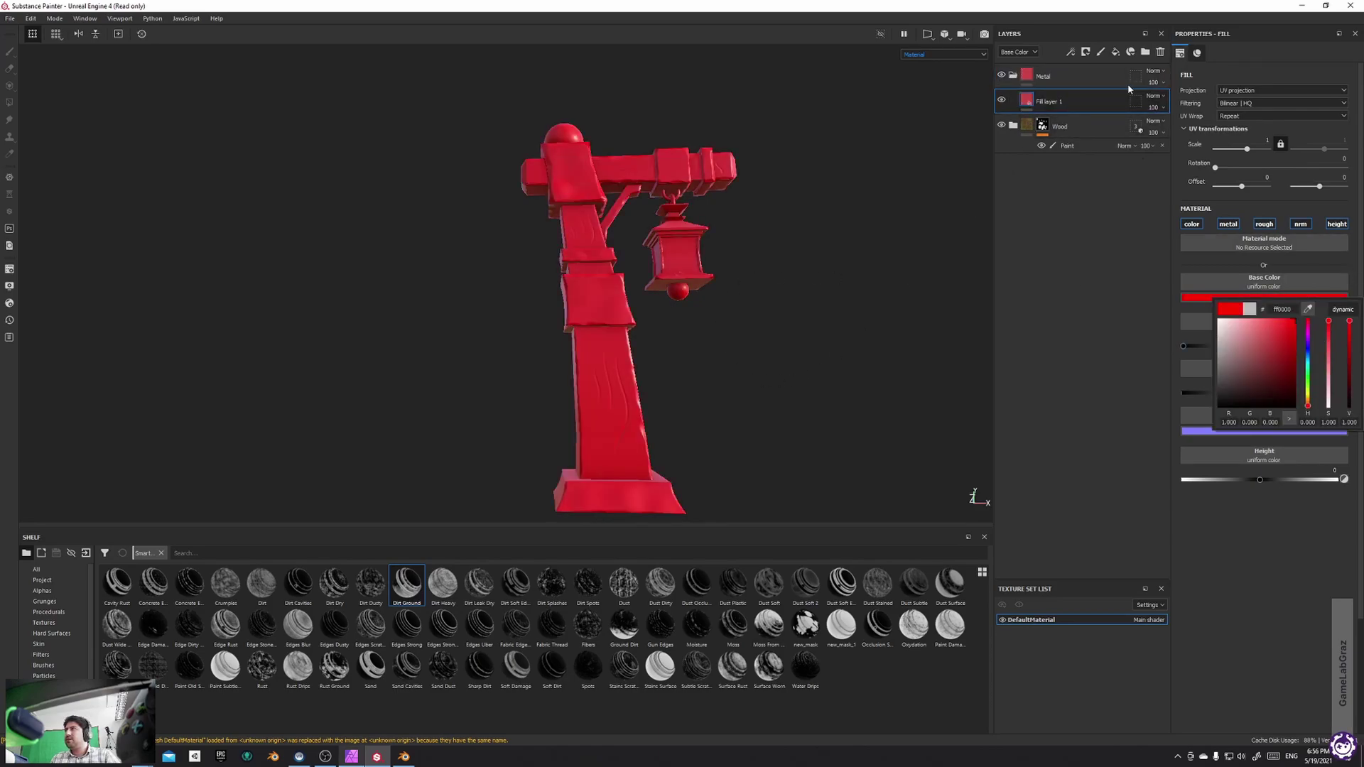
alt+drag(753, 312, 632, 238)
alt+middle_drag(630, 244, 617, 204)
scroll(638, 277, up, 3)
alt+middle_drag(628, 302, 670, 362)
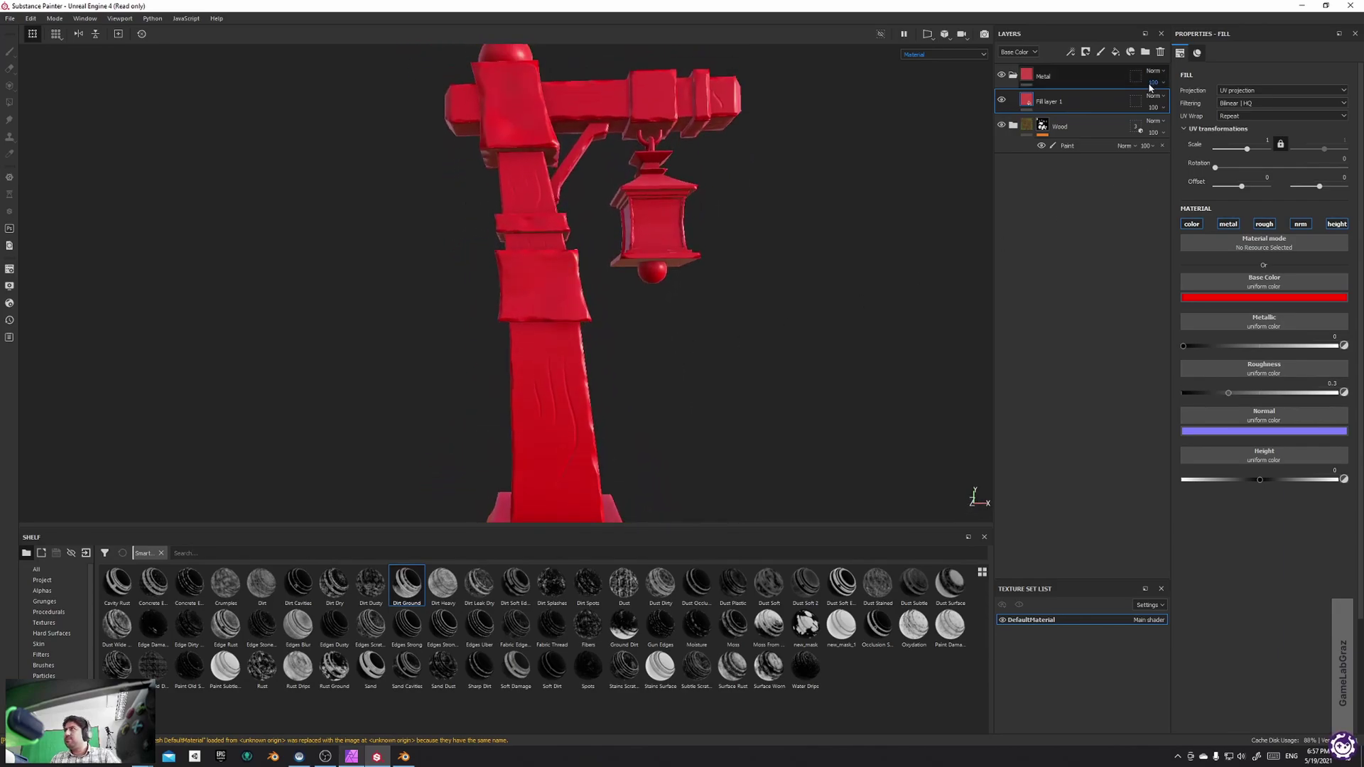
Restrict the Metal folder's geometry mask to Cube, Cube.001, Sphere and Sphere.001, excluding the lantern body, brace and chain ring
click(1136, 77)
click(648, 116)
alt+drag(699, 152, 662, 178)
alt+middle_drag(660, 176, 657, 328)
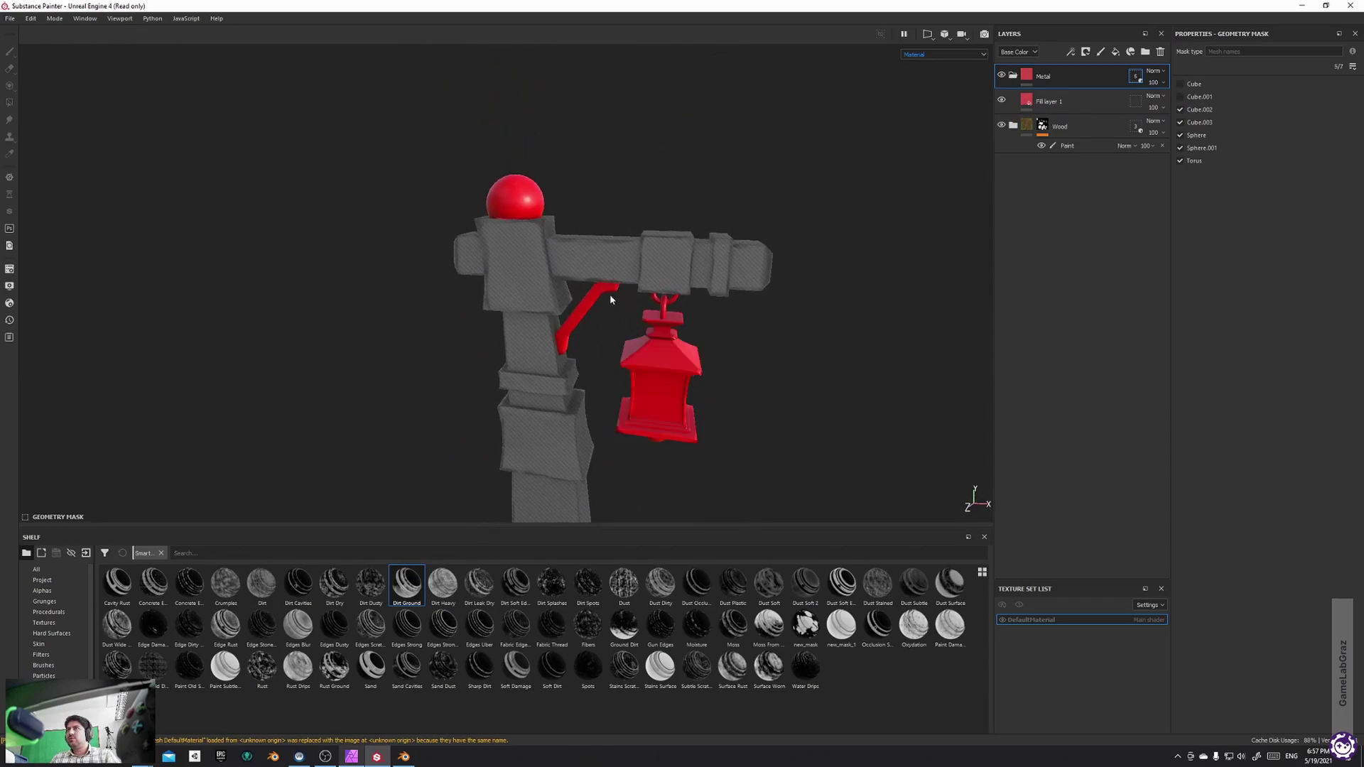
click(530, 189)
alt+drag(549, 204, 718, 296)
click(654, 418)
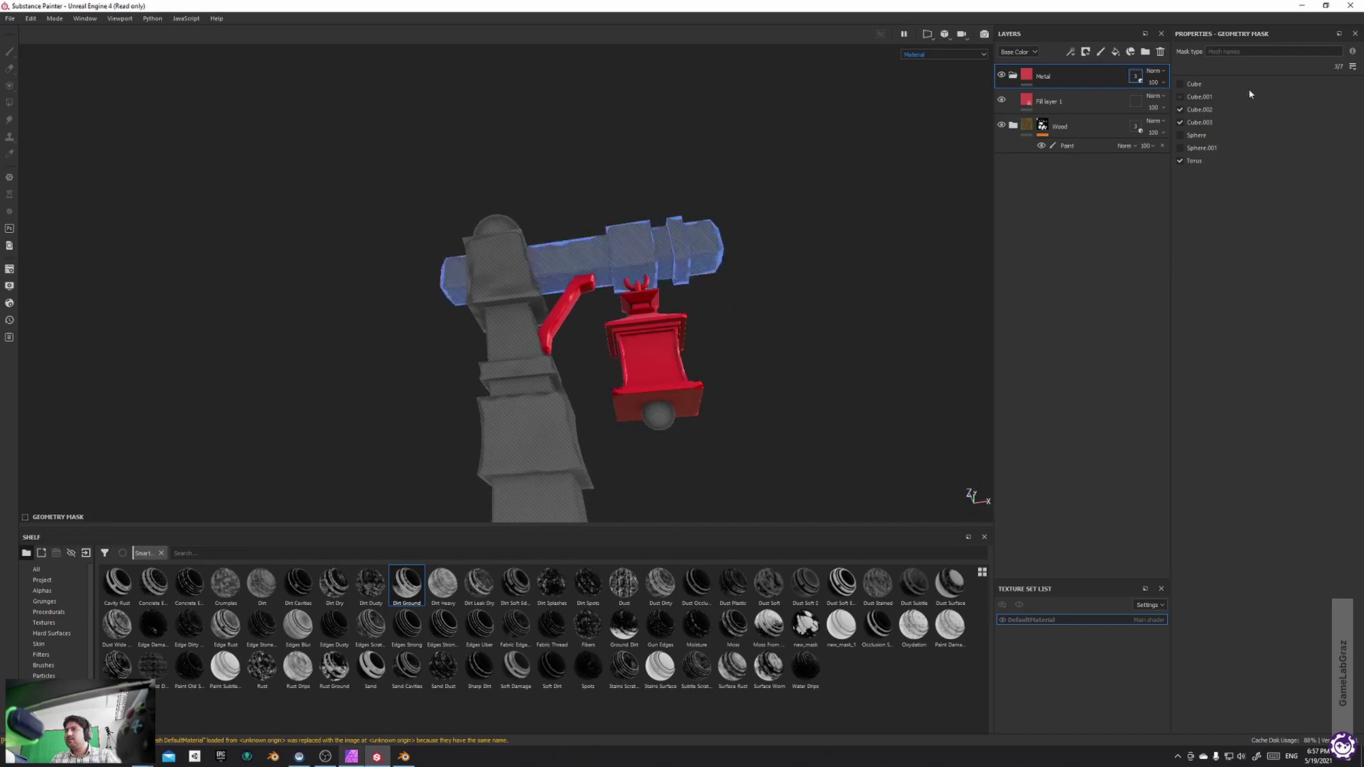
click(1353, 67)
click(1338, 102)
alt+drag(652, 307, 633, 374)
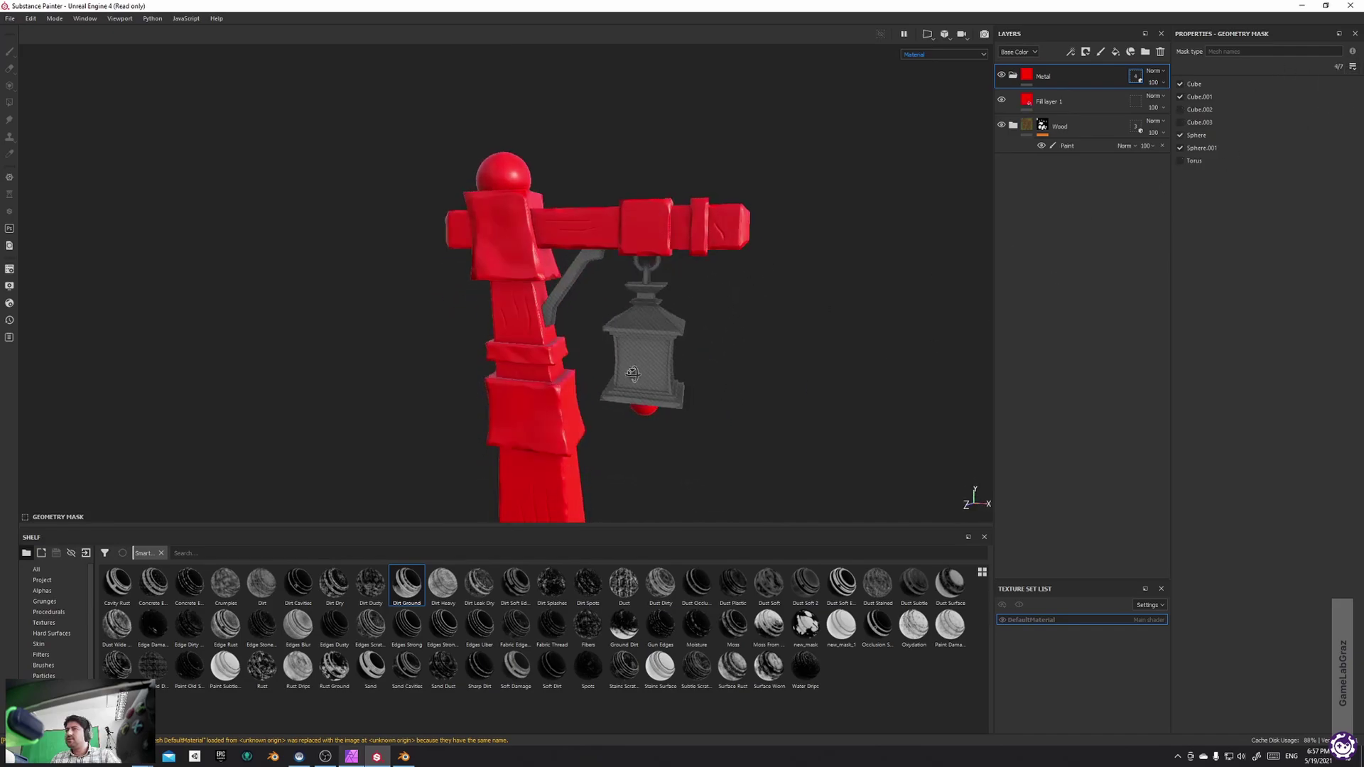
alt+middle_drag(633, 373, 742, 145)
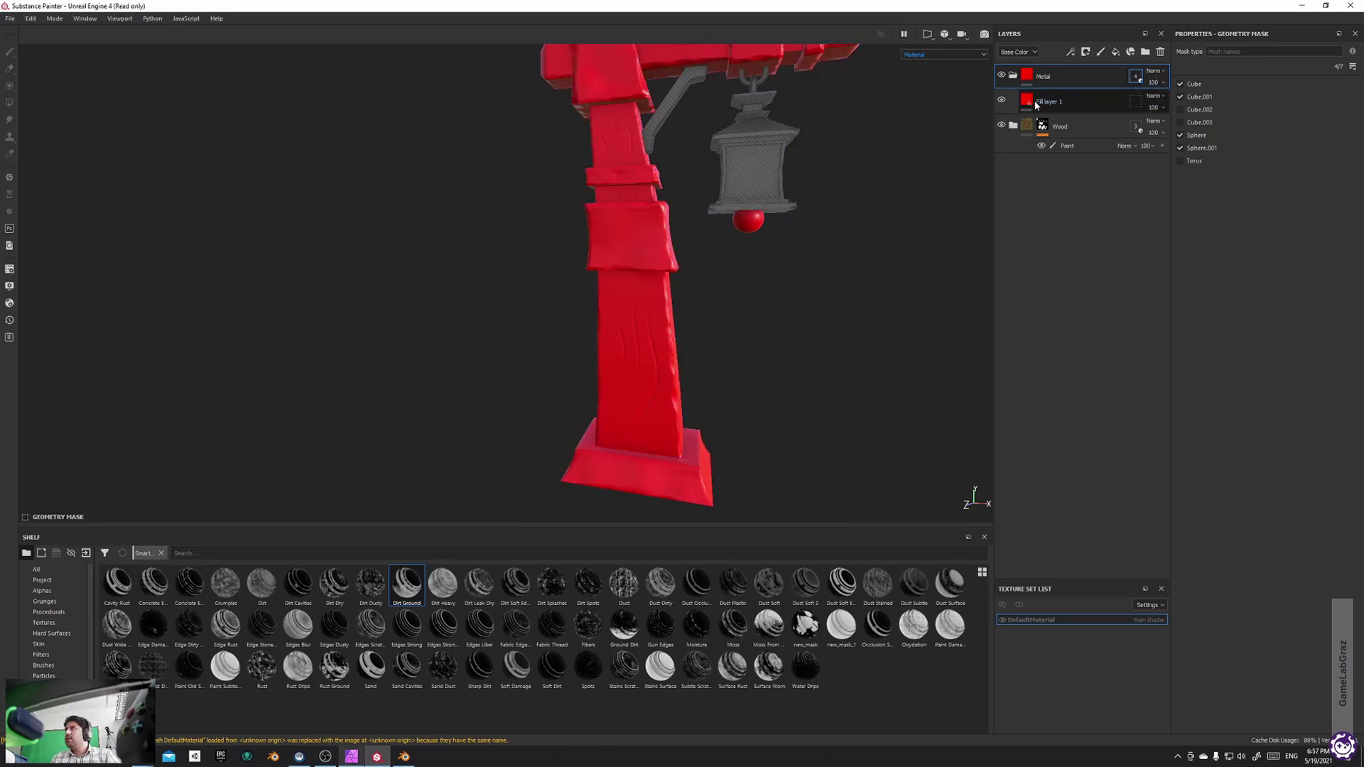
Add a black mask to the Metal folder and put a Paint effect on that mask
click(1036, 104)
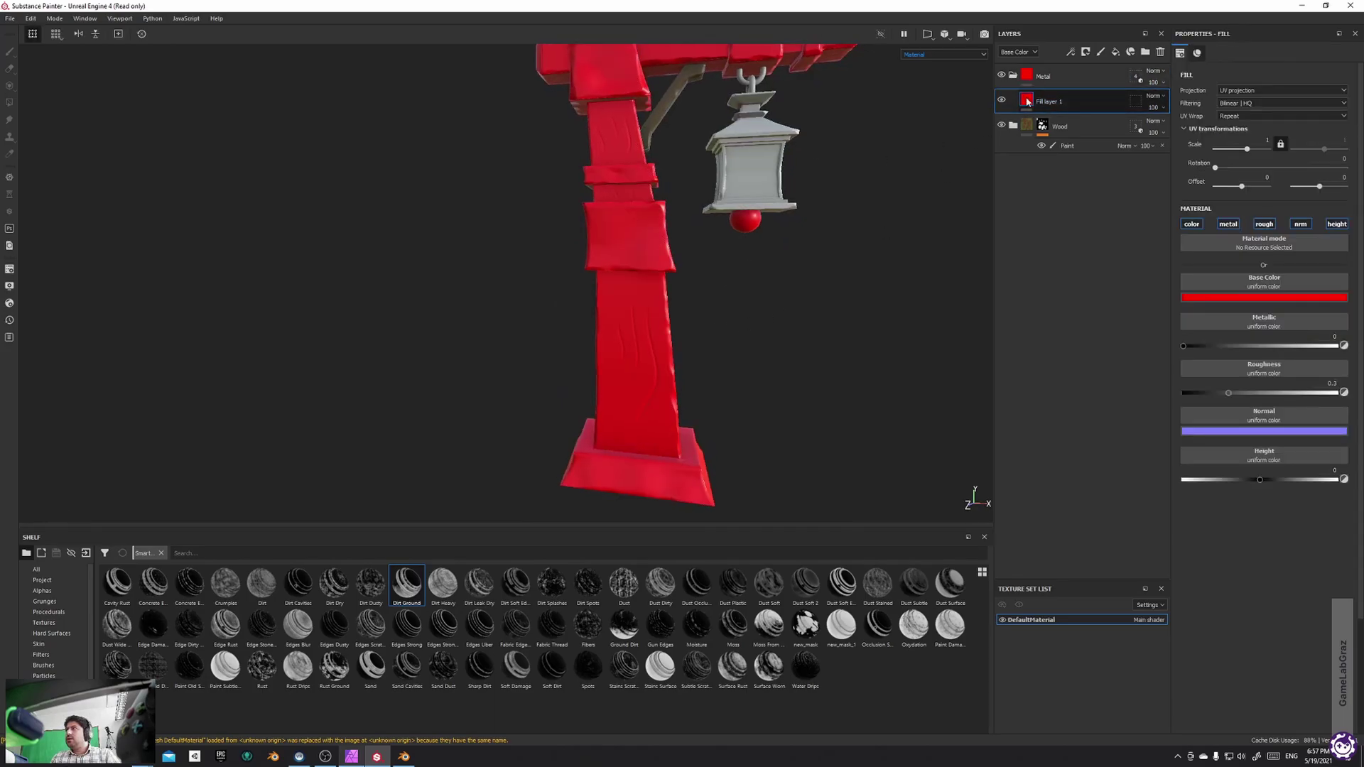
right_click(1048, 76)
click(1106, 97)
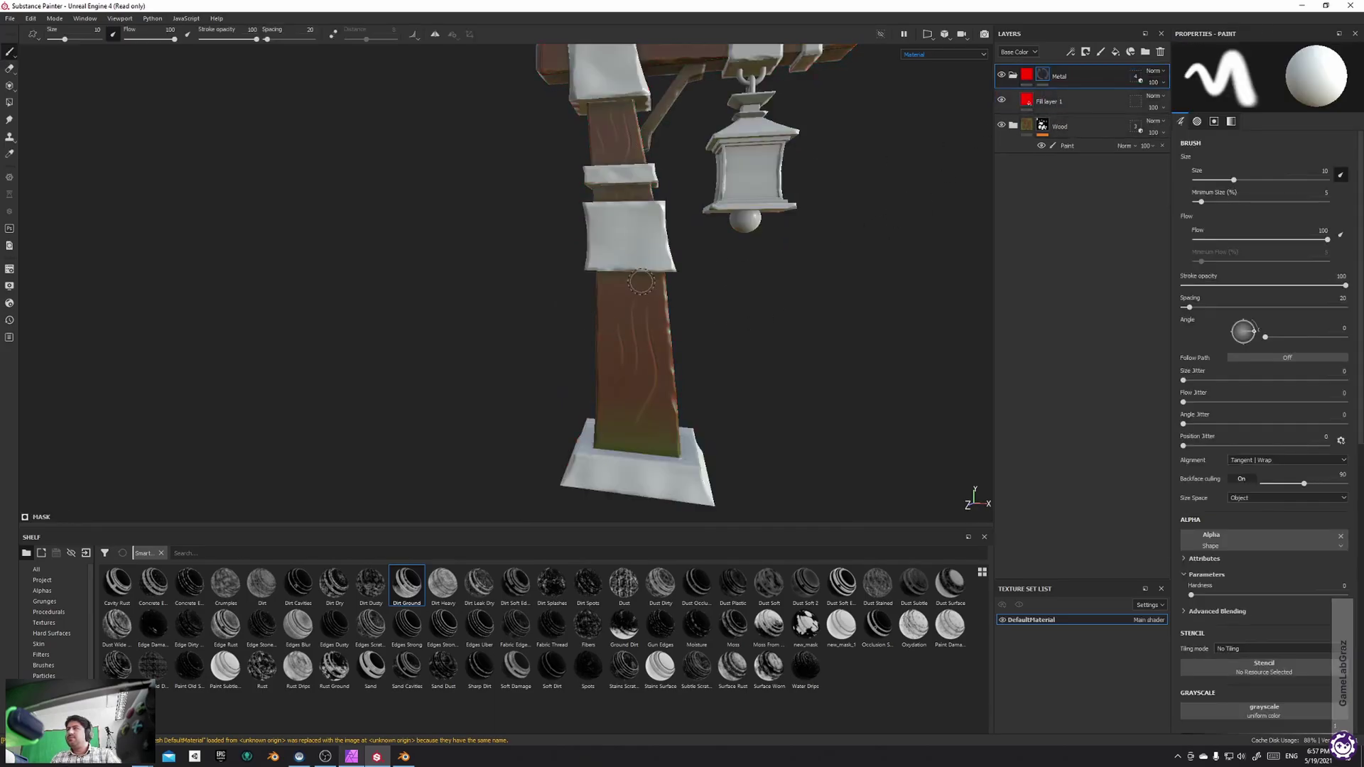
alt+drag(687, 265, 736, 200)
alt+middle_drag(736, 200, 731, 169)
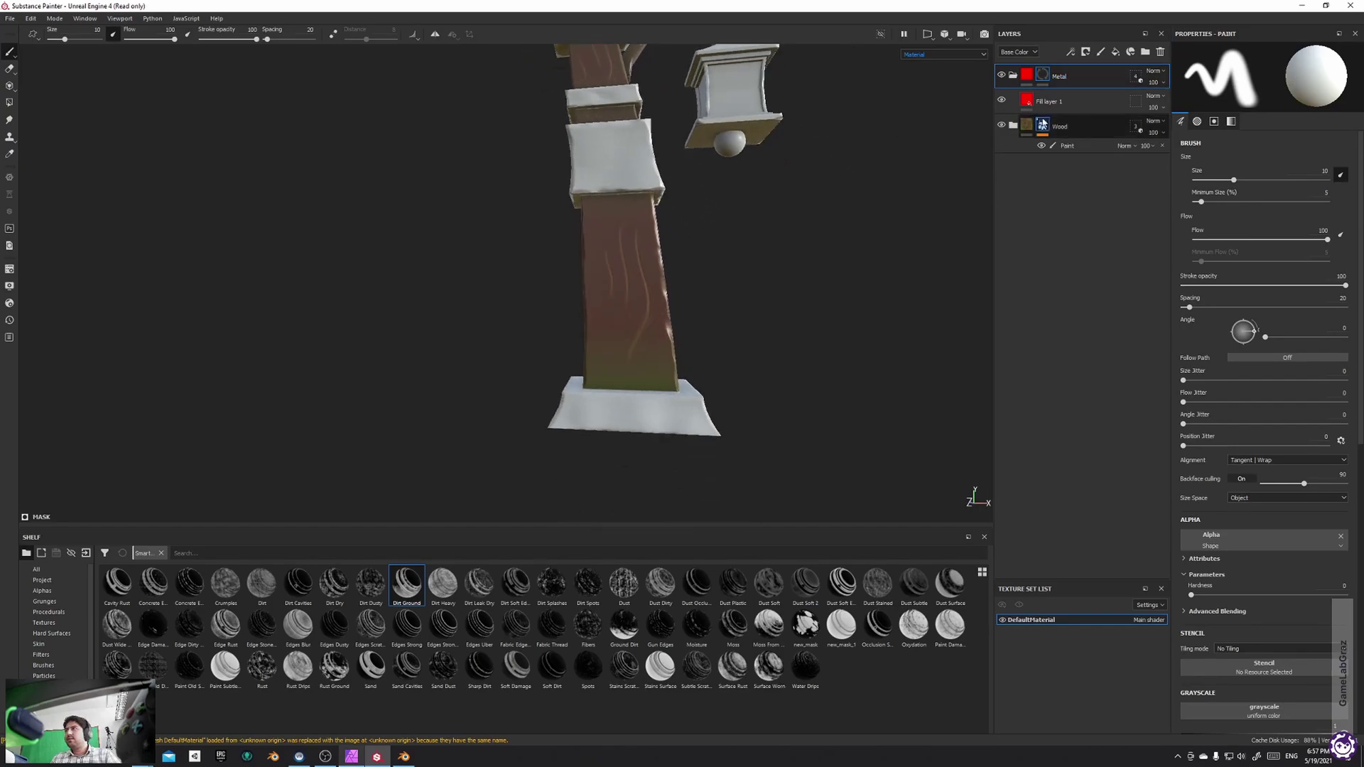
right_click(1042, 75)
click(1080, 440)
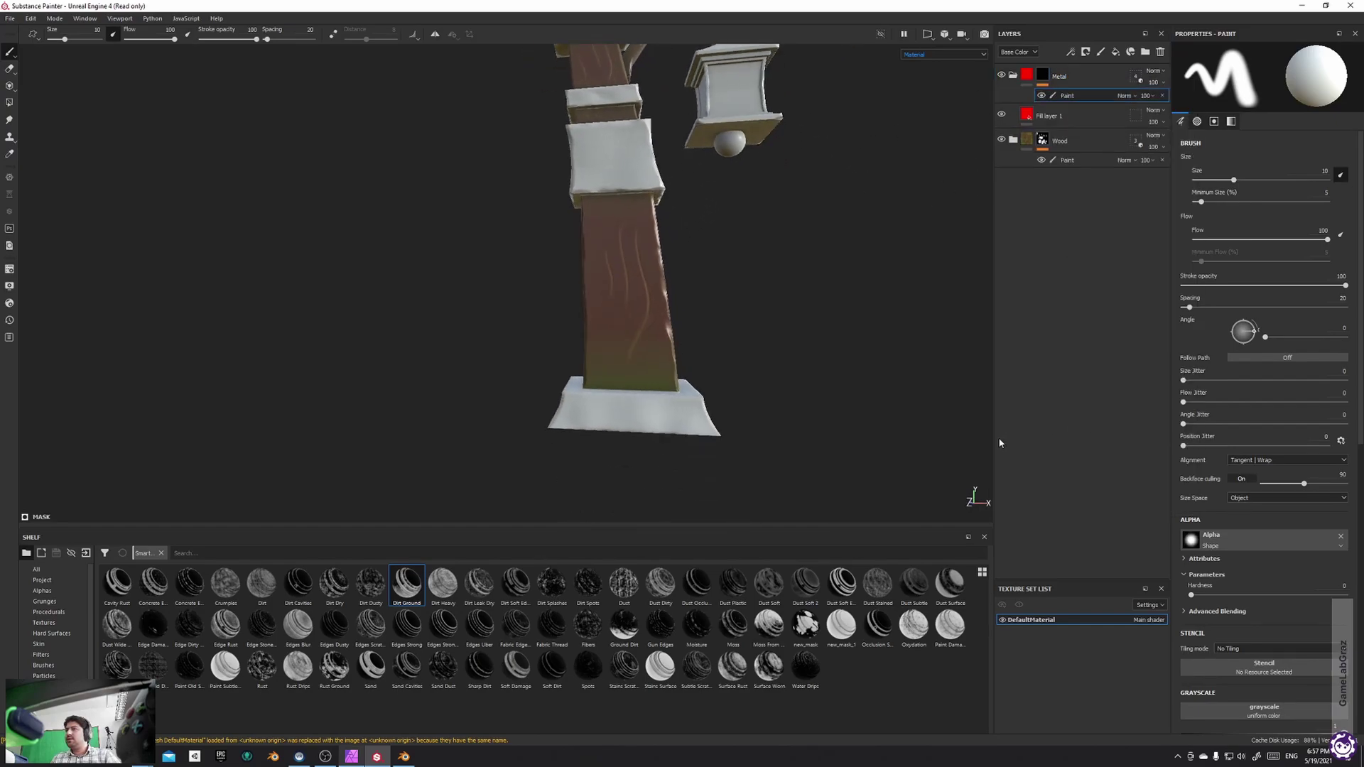
Use Polygon Fill on the Metal mask to reveal the ball on top of the post and the upper post cap
alt+drag(629, 240, 621, 229)
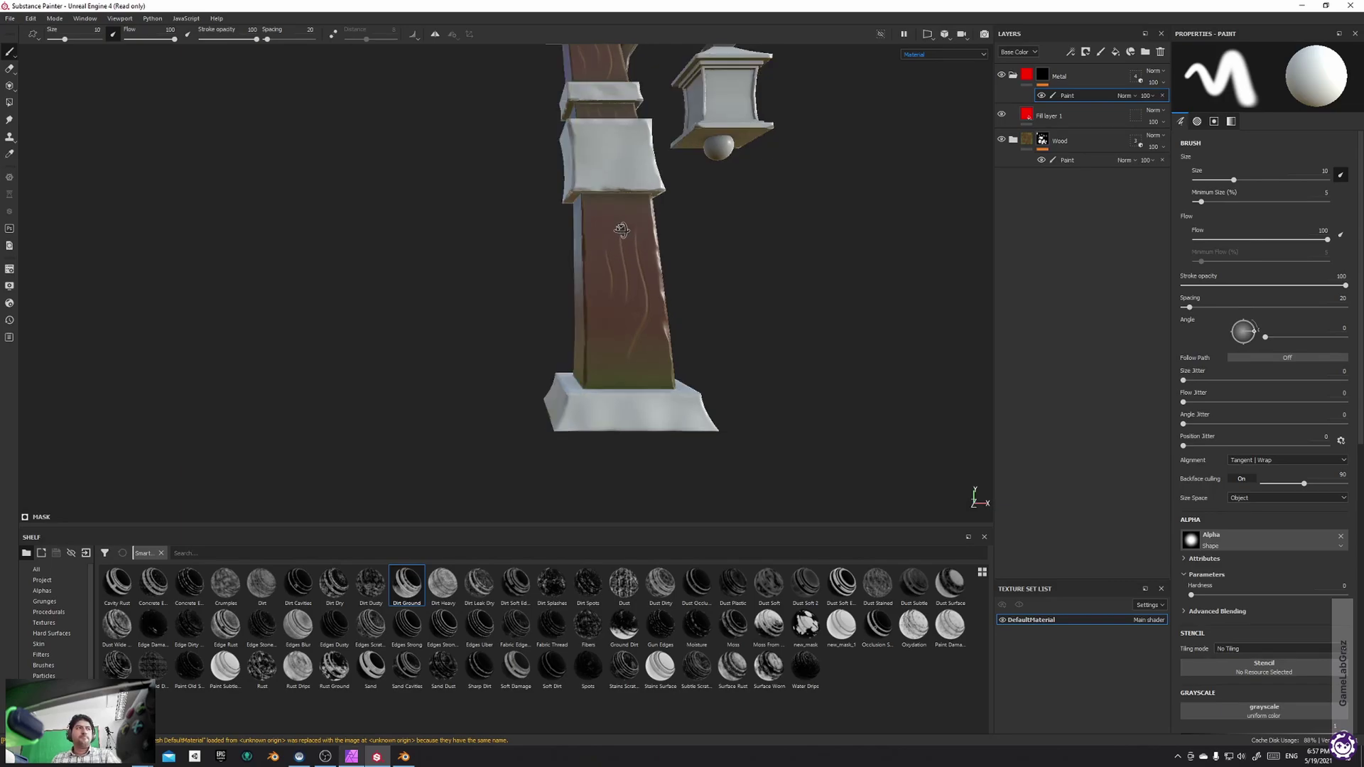
alt+shift+drag(623, 230, 628, 231)
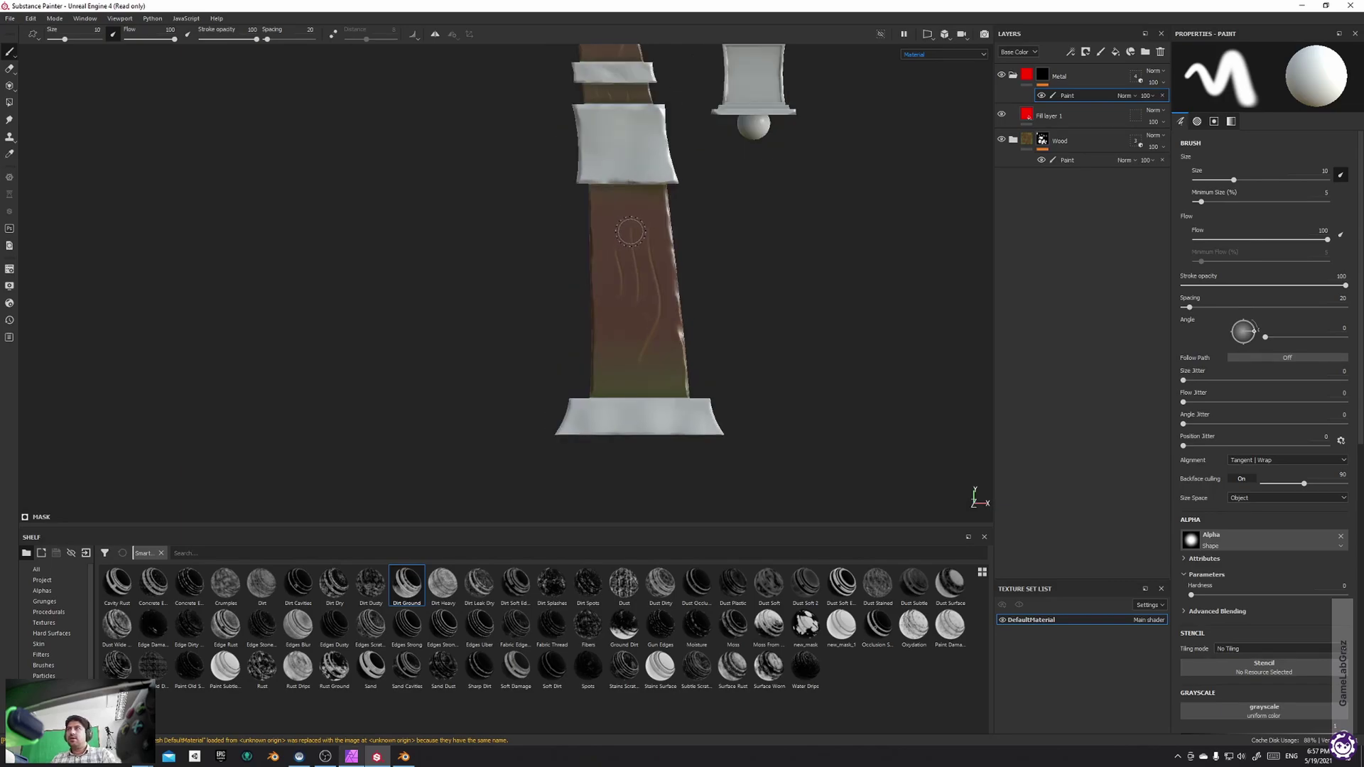
scroll(652, 224, down, 3)
alt+middle_drag(653, 222, 612, 315)
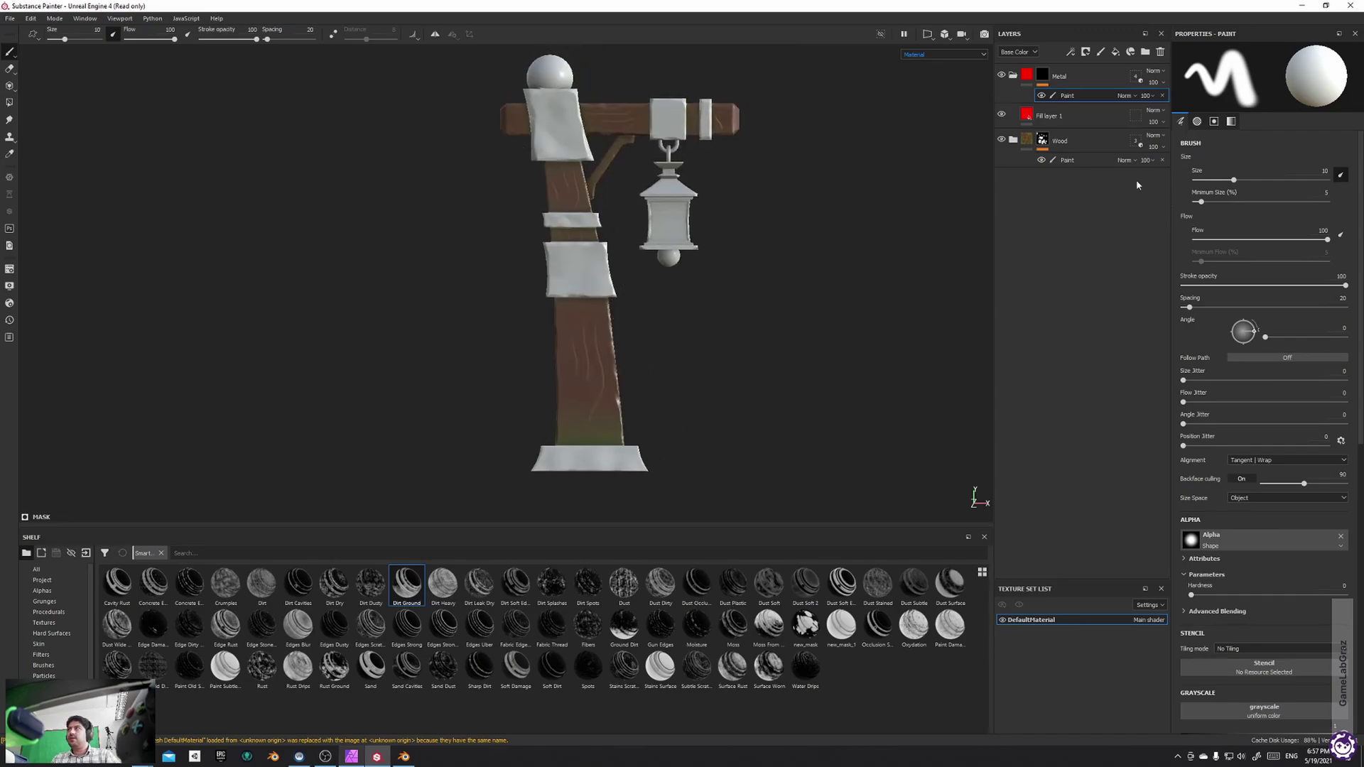
click(9, 102)
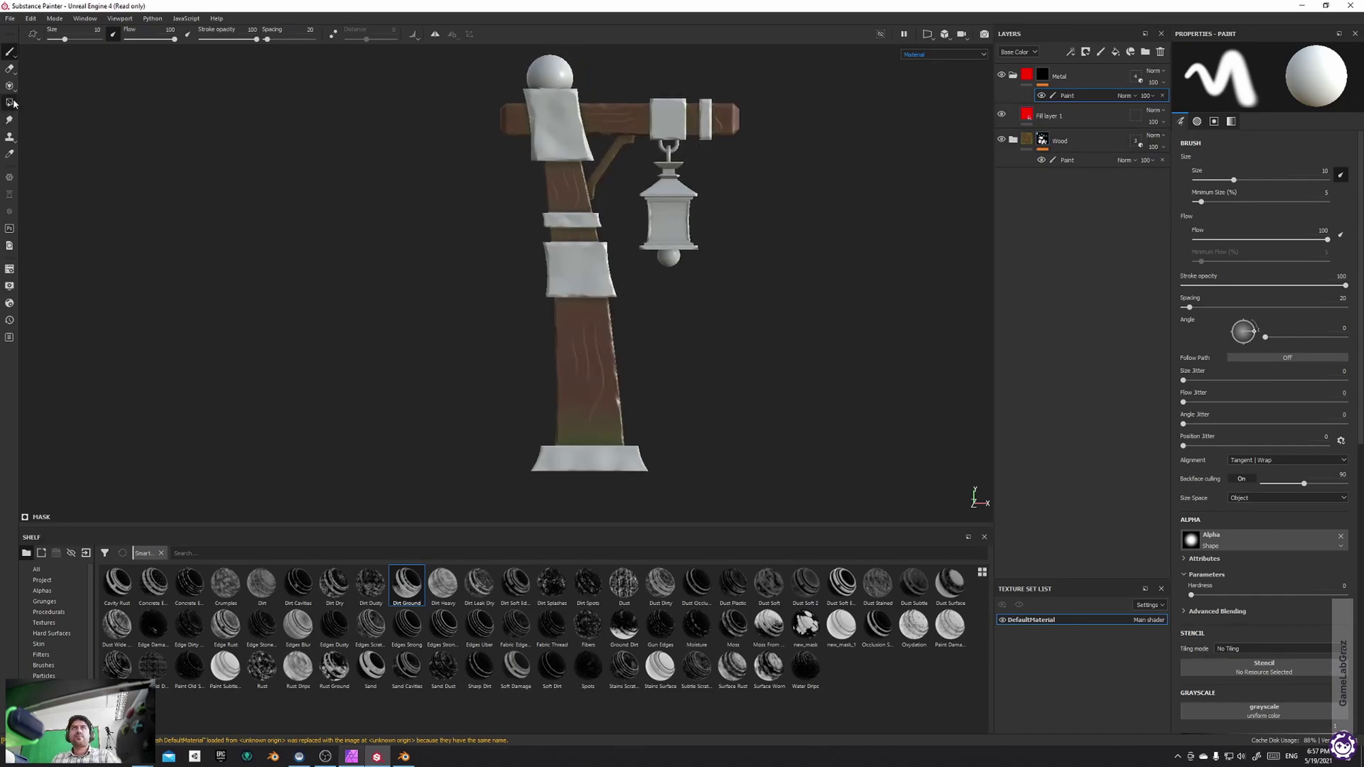
drag(604, 50, 513, 92)
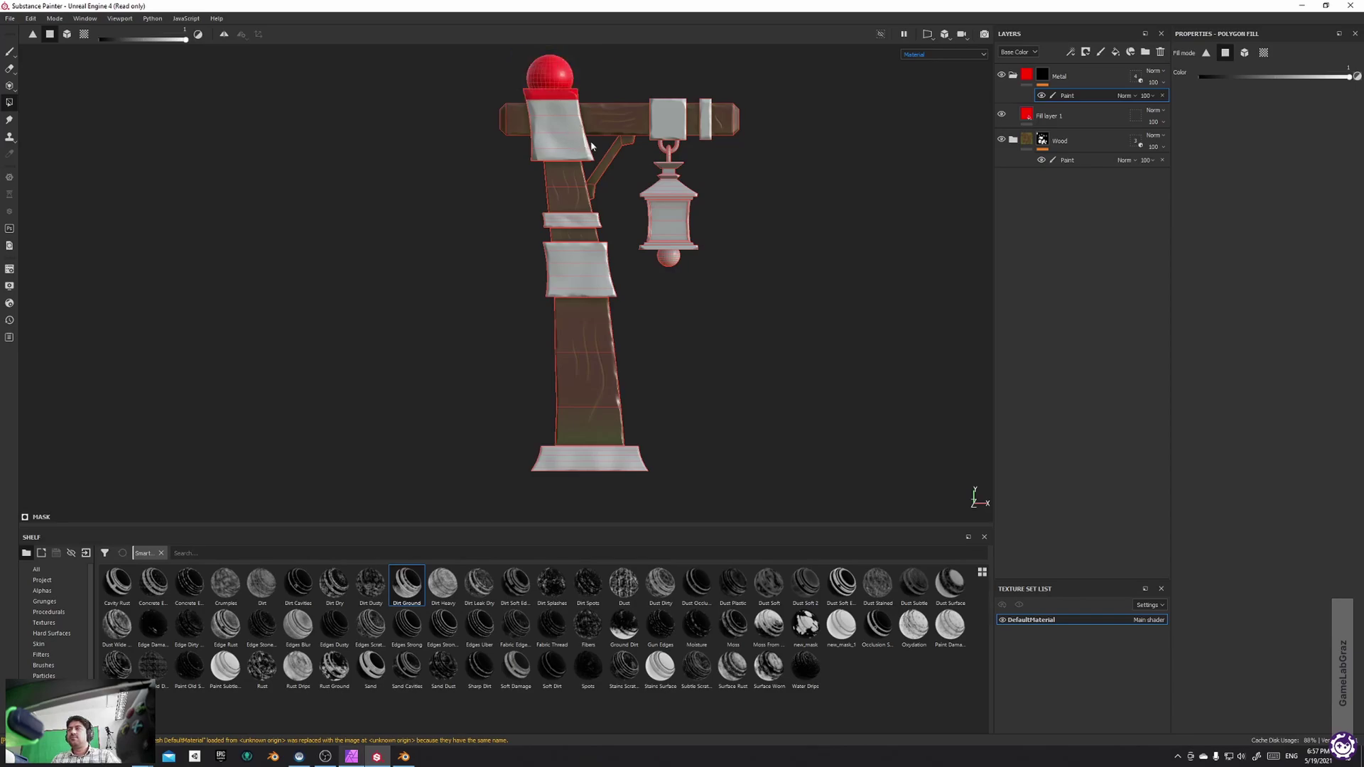
drag(588, 153, 586, 159)
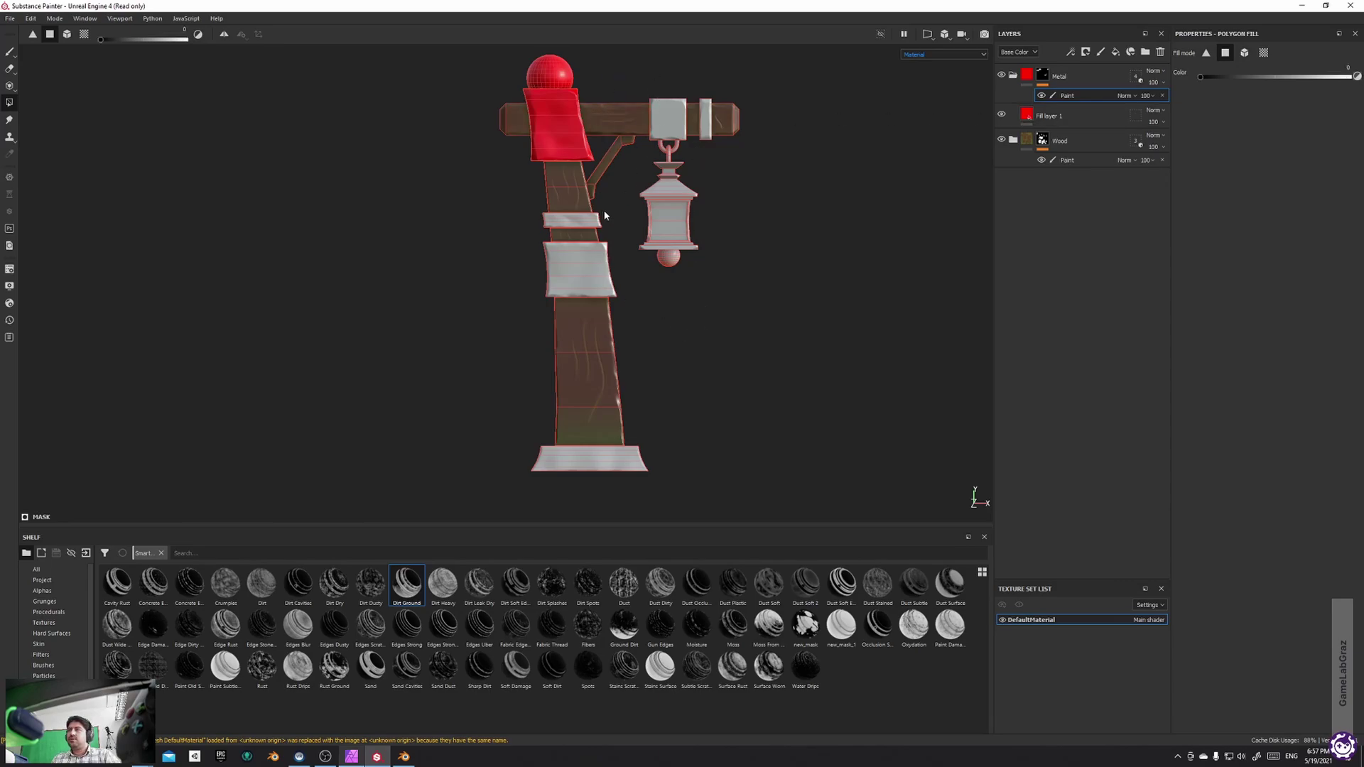
Reveal the post's two middle bands and its base in the Metal mask, clearing the spill from the wooden shaft
click(582, 223)
click(579, 270)
click(579, 323)
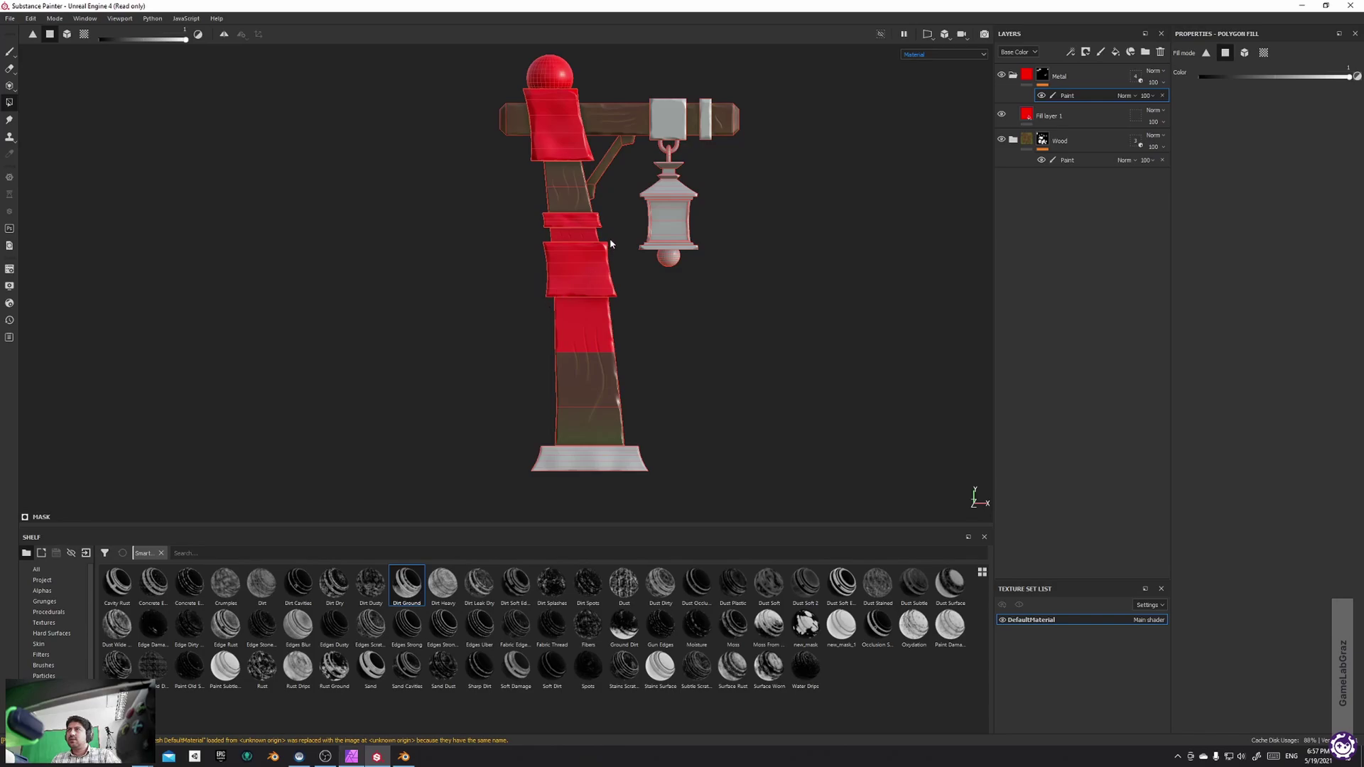
drag(535, 237, 527, 237)
drag(652, 303, 523, 322)
drag(664, 447, 503, 474)
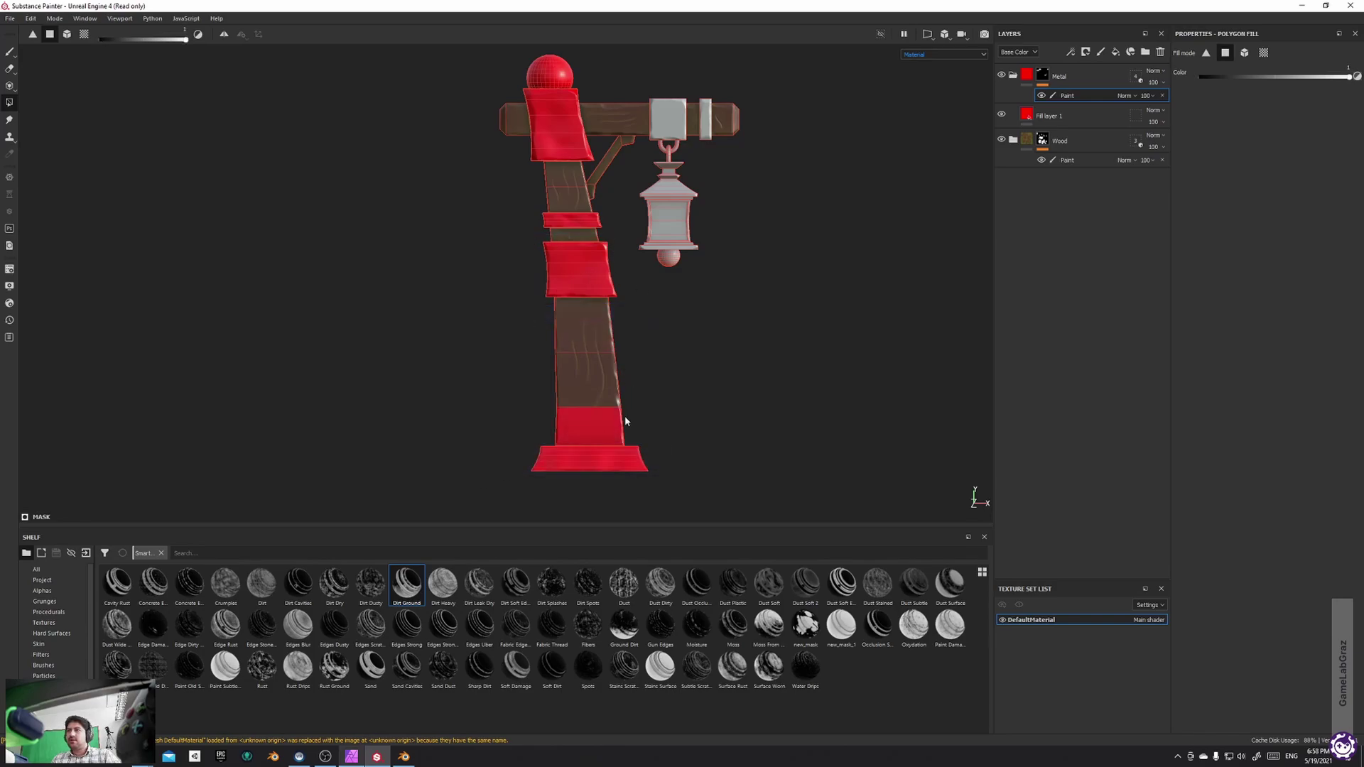
drag(507, 414, 506, 414)
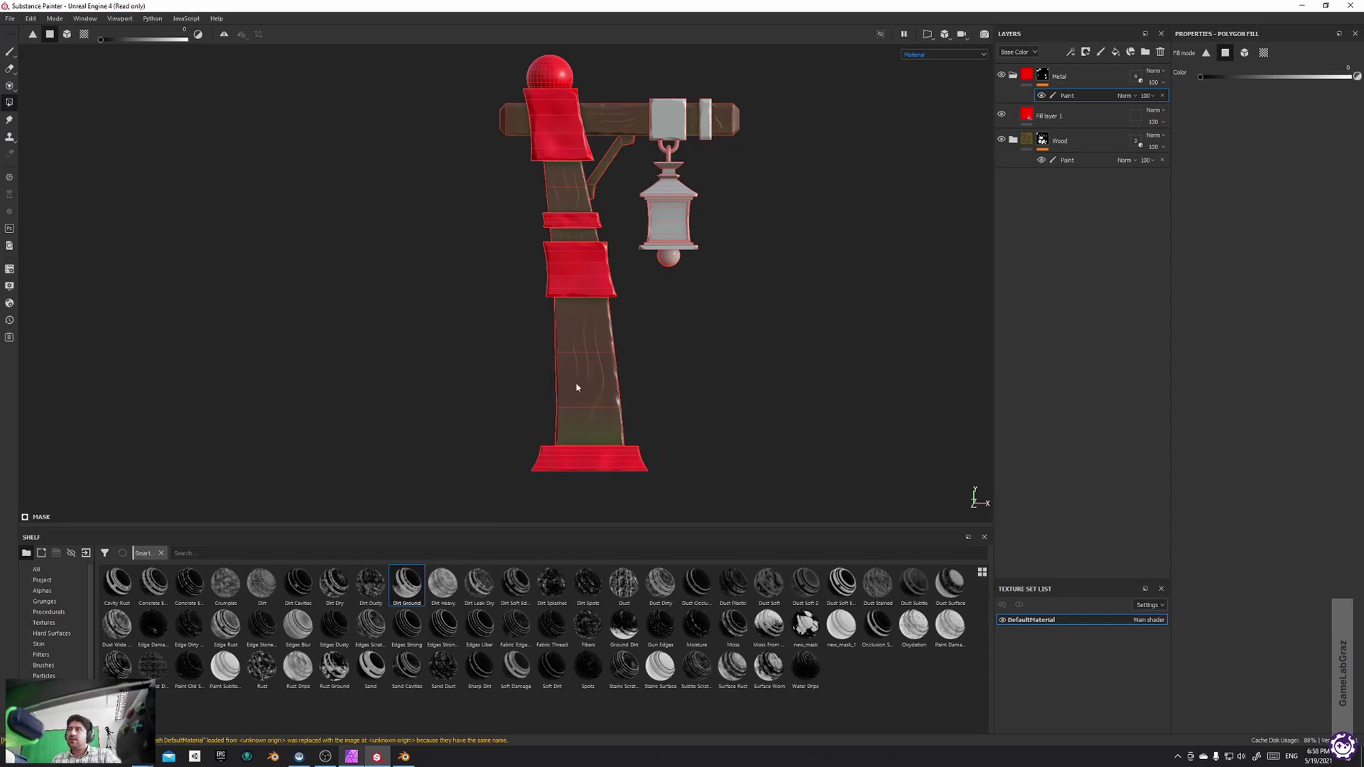
Reveal the ball under the lantern and the beam's two bands in the Metal mask, clearing the spill from the wooden beam
scroll(703, 254, up, 5)
mouse_move(616, 315)
mouse_down()
mouse_move(708, 239)
mouse_move(608, 342)
mouse_up()
key(x)
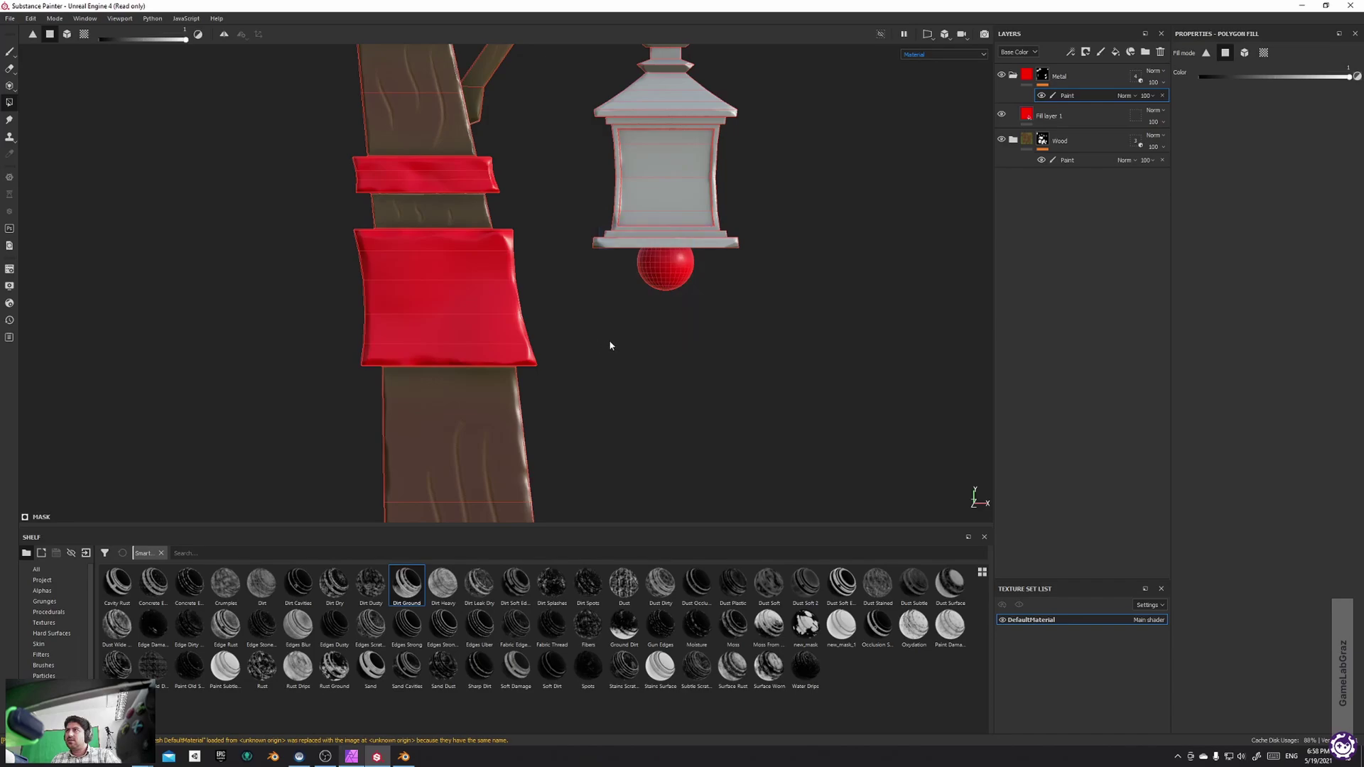
scroll(689, 211, down, 5)
scroll(675, 195, down, 2)
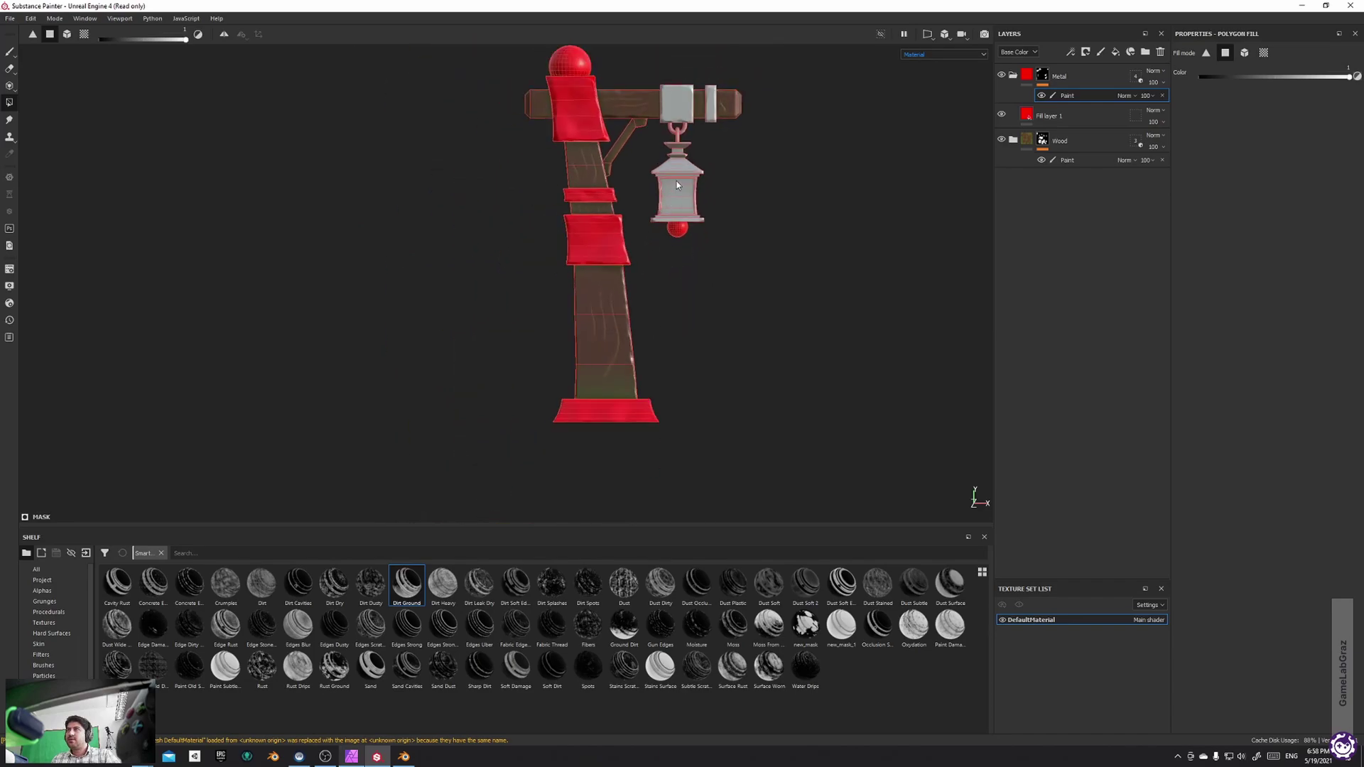
drag(722, 69, 660, 130)
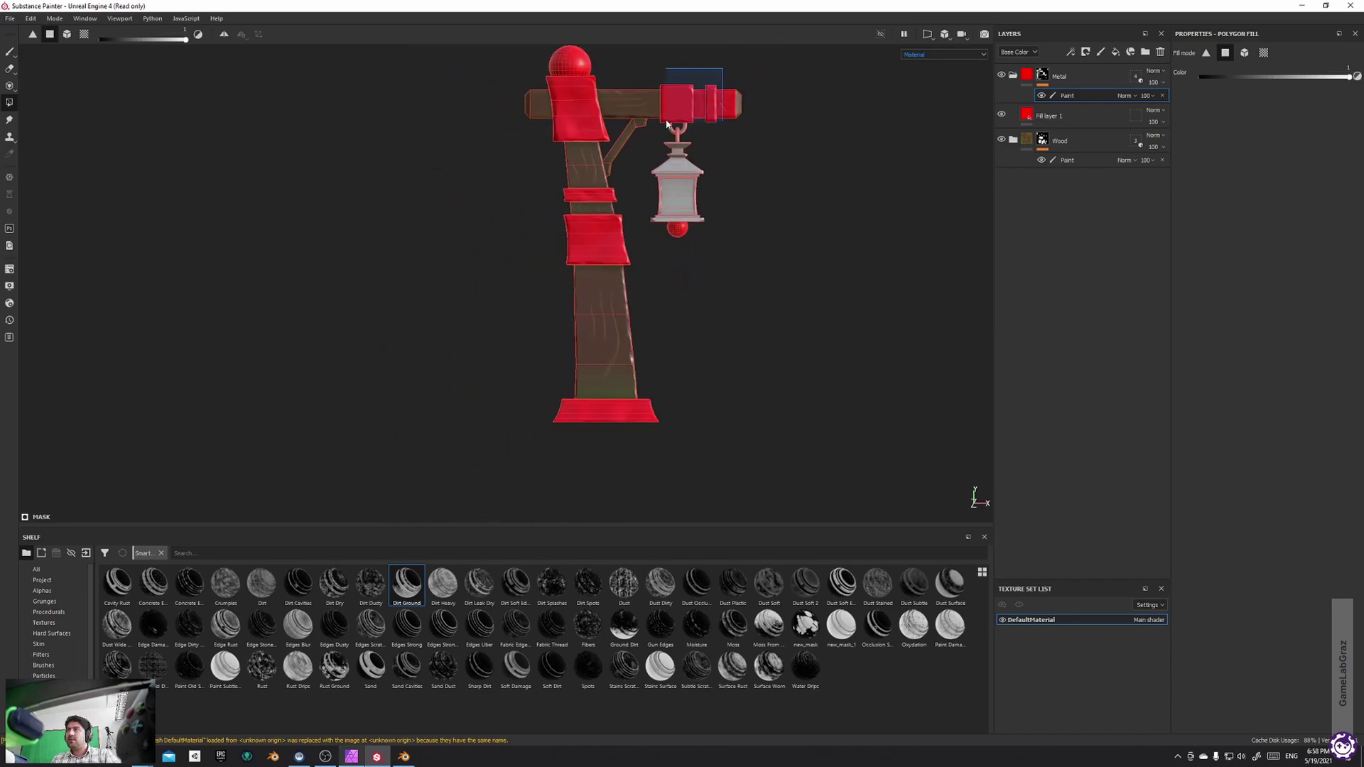
drag(724, 152, 722, 152)
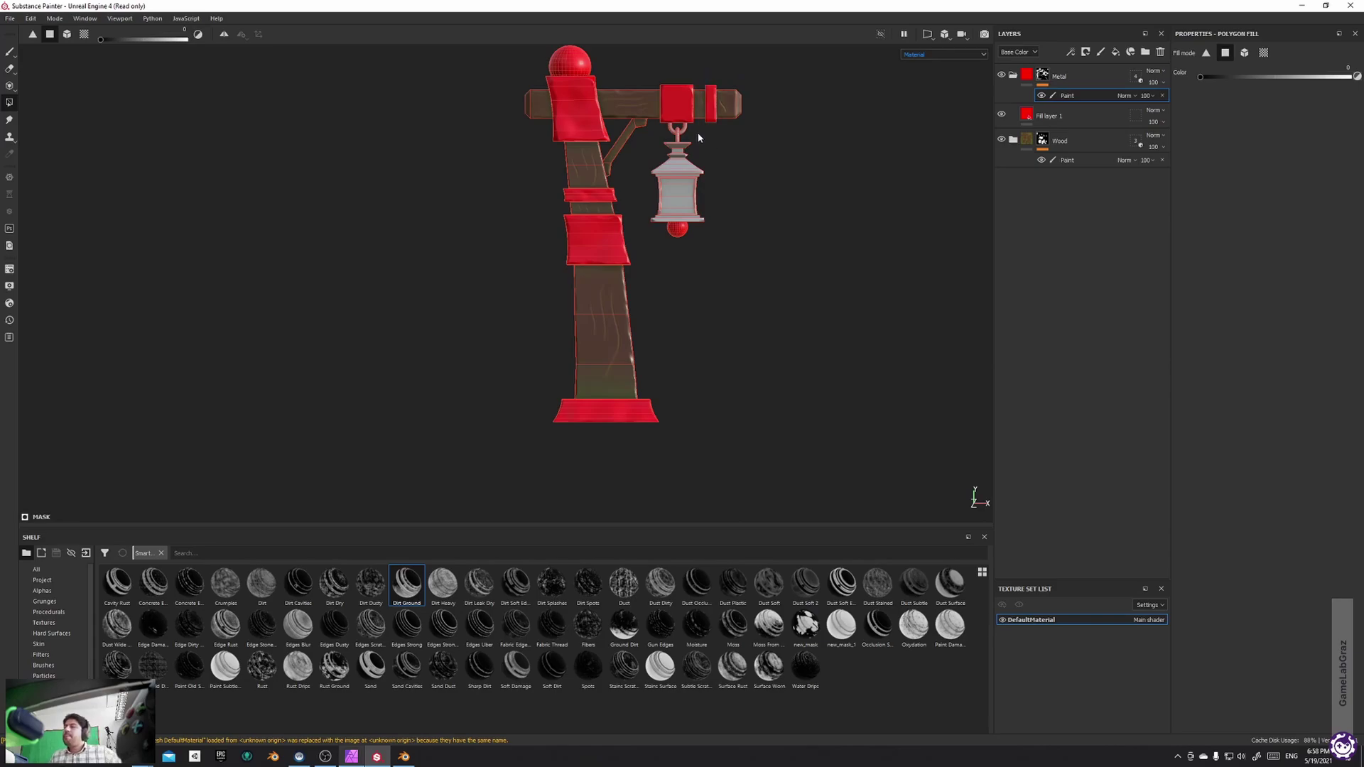
Include the Torus chain link in the Metal folder's geometry mask and reveal the chain with Polygon Fill
click(1135, 76)
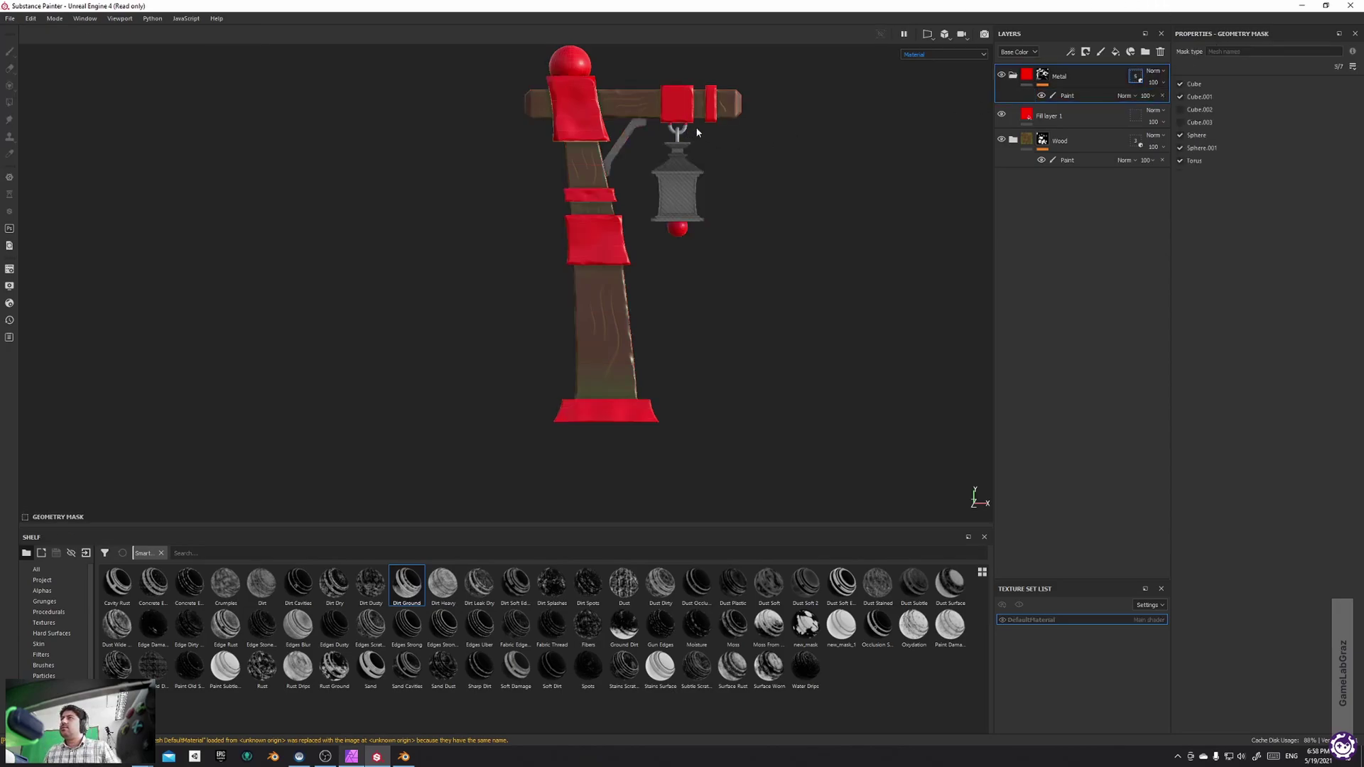
scroll(676, 314, up, 6)
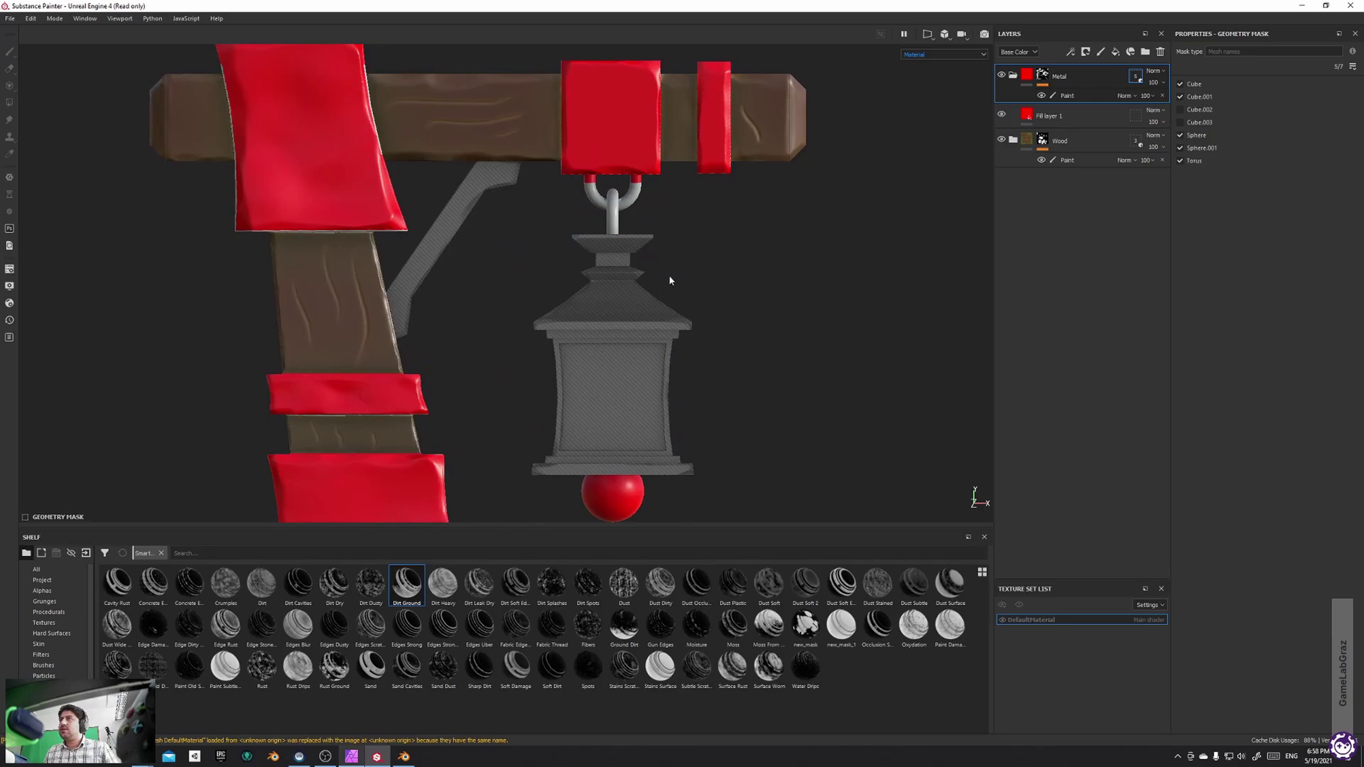
click(1043, 73)
click(618, 199)
Examine the metal mask coverage on the post, base, beam and chain from several sides
alt+drag(563, 297, 599, 113)
scroll(522, 276, down, 5)
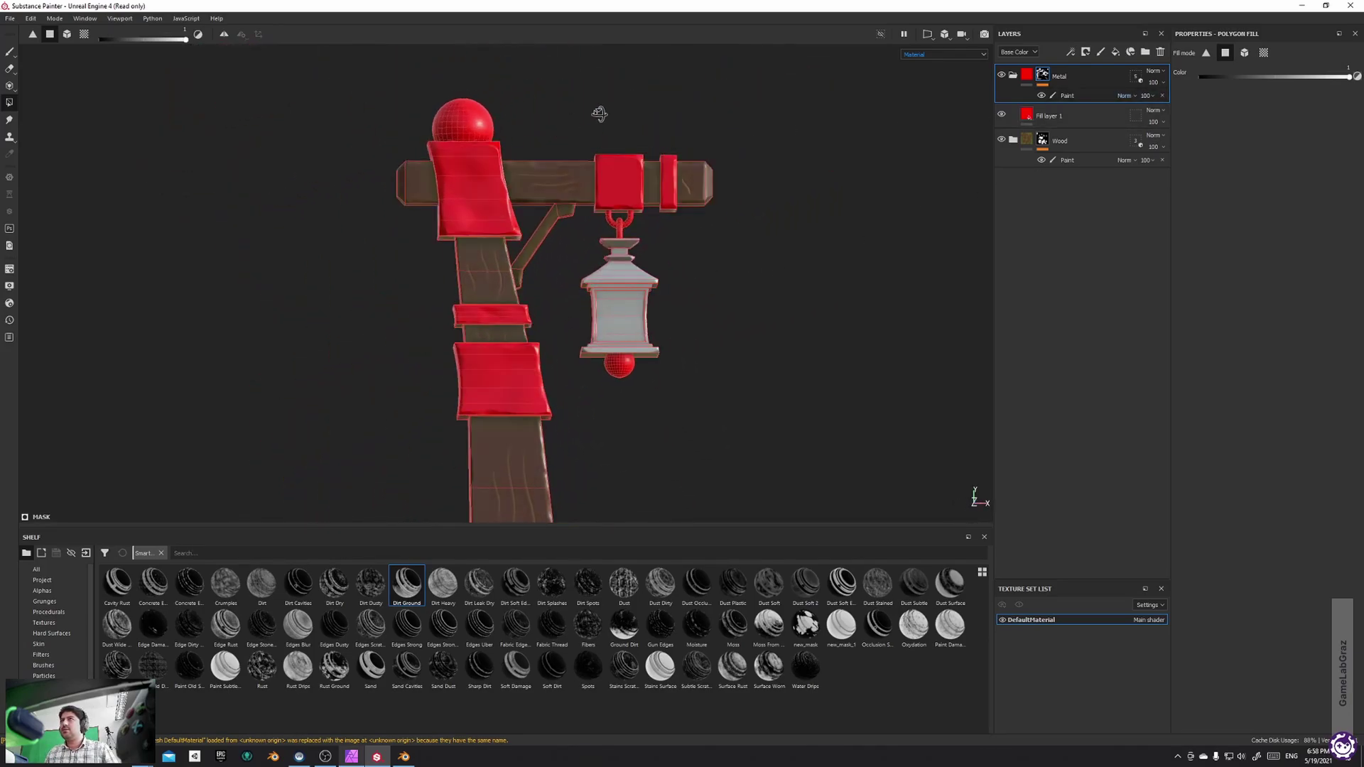
alt+drag(465, 210, 597, 136)
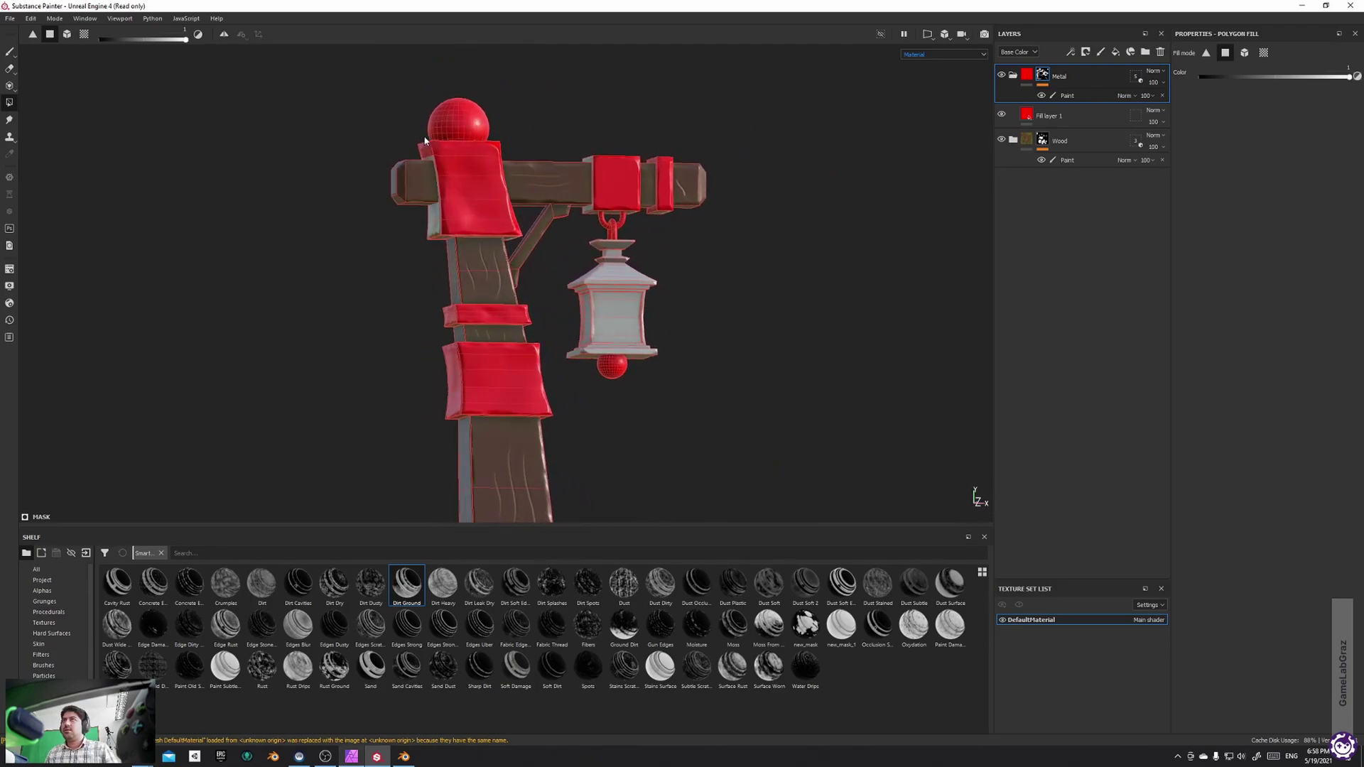
alt+drag(424, 236, 500, 310)
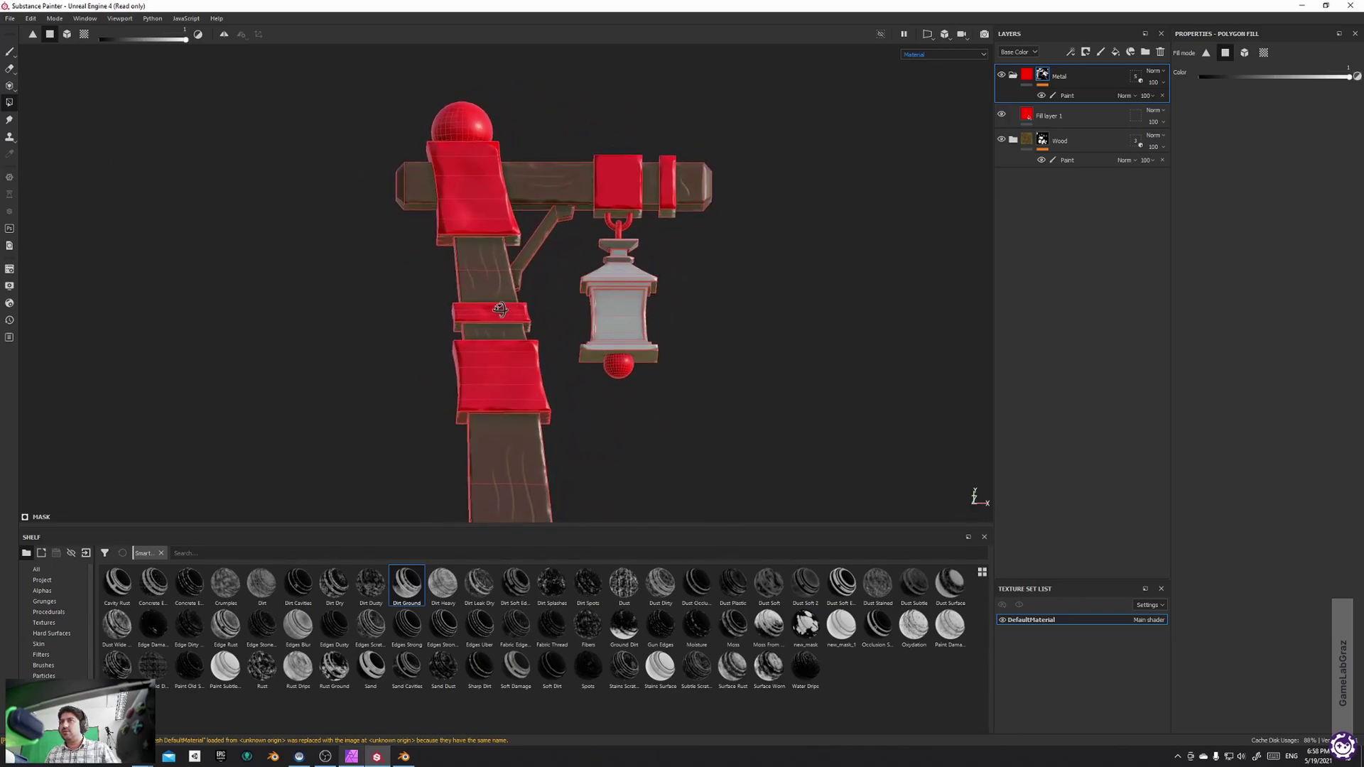
alt+drag(409, 338, 324, 169)
alt+drag(679, 156, 652, 137)
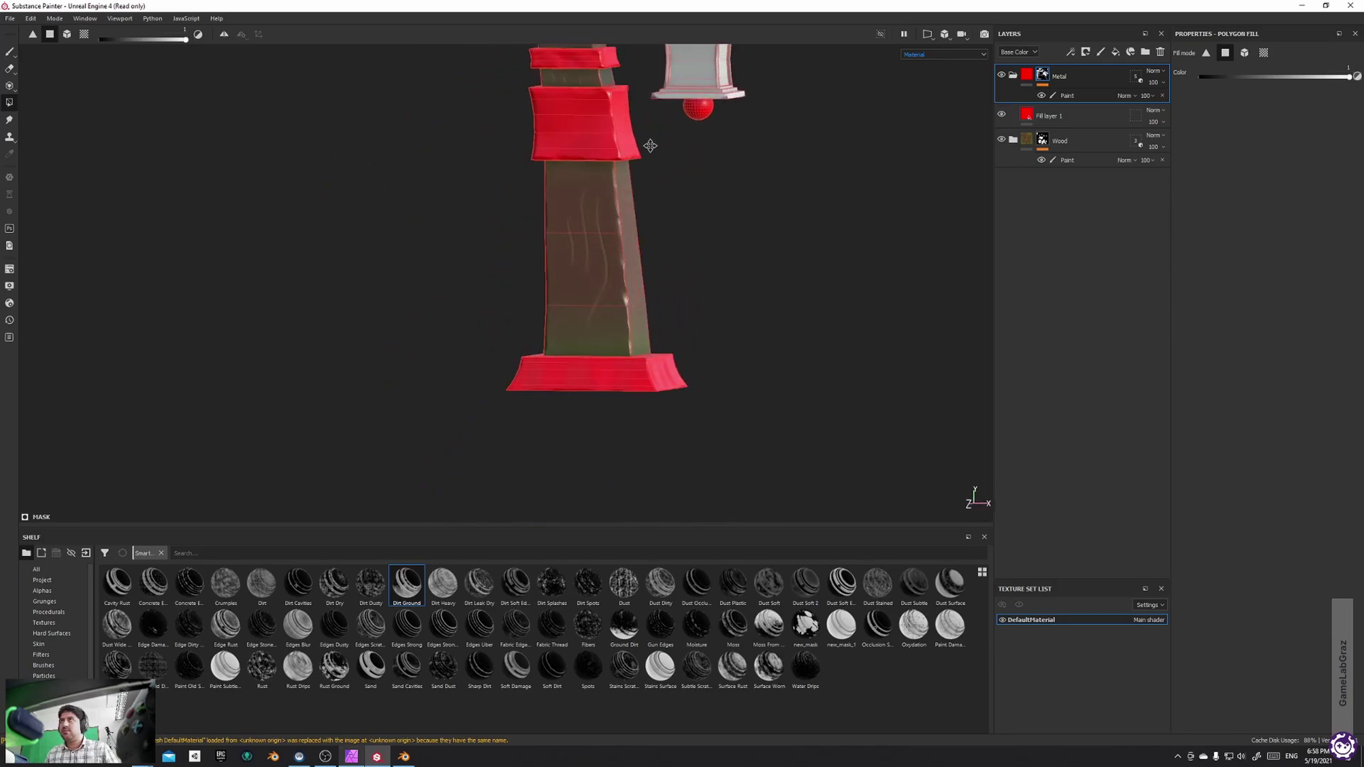
alt+middle_drag(651, 138, 586, 312)
alt+drag(586, 313, 603, 206)
alt+middle_drag(604, 206, 599, 318)
scroll(599, 319, up, 2)
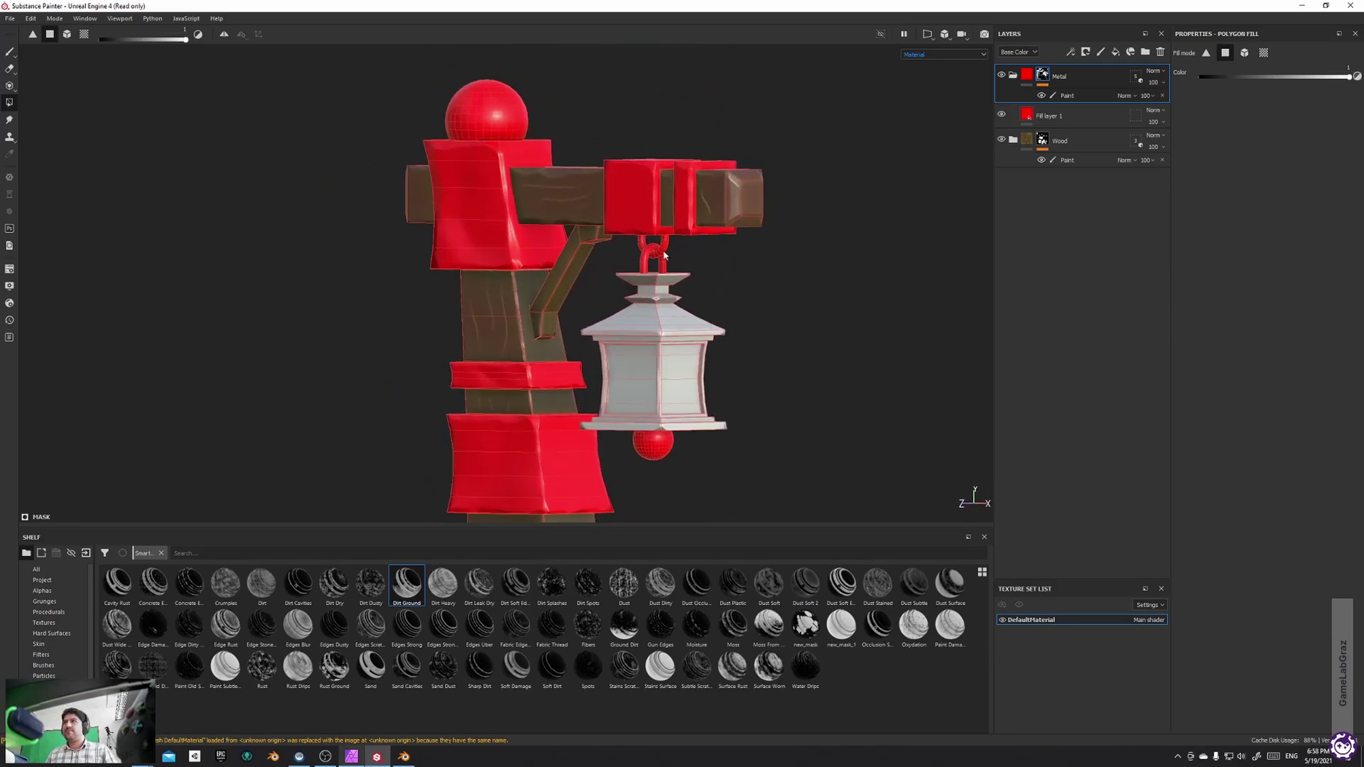
Rename the Metal folder's fill layer as Main Metal and set its base color to bluish grey, 7e8186
double_click(1039, 115)
text(Main Metal)
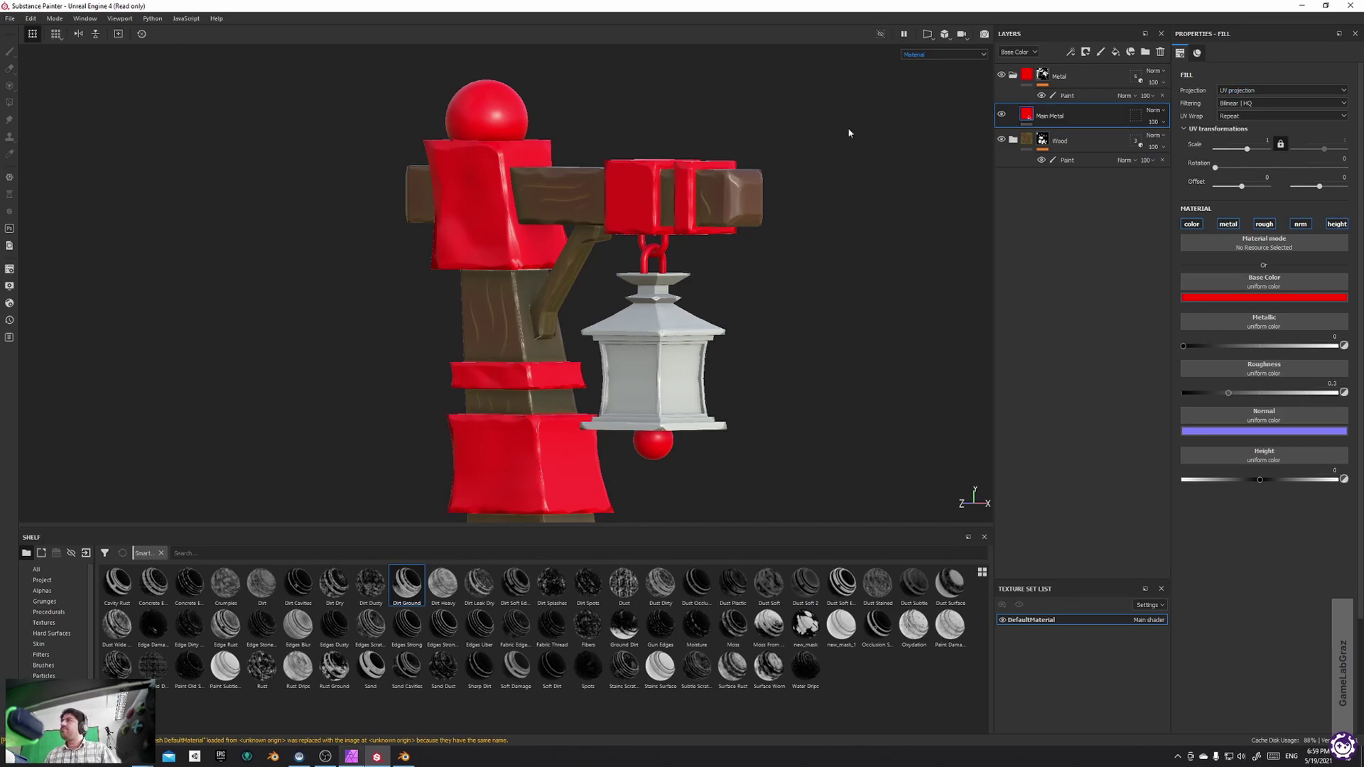
click(1302, 296)
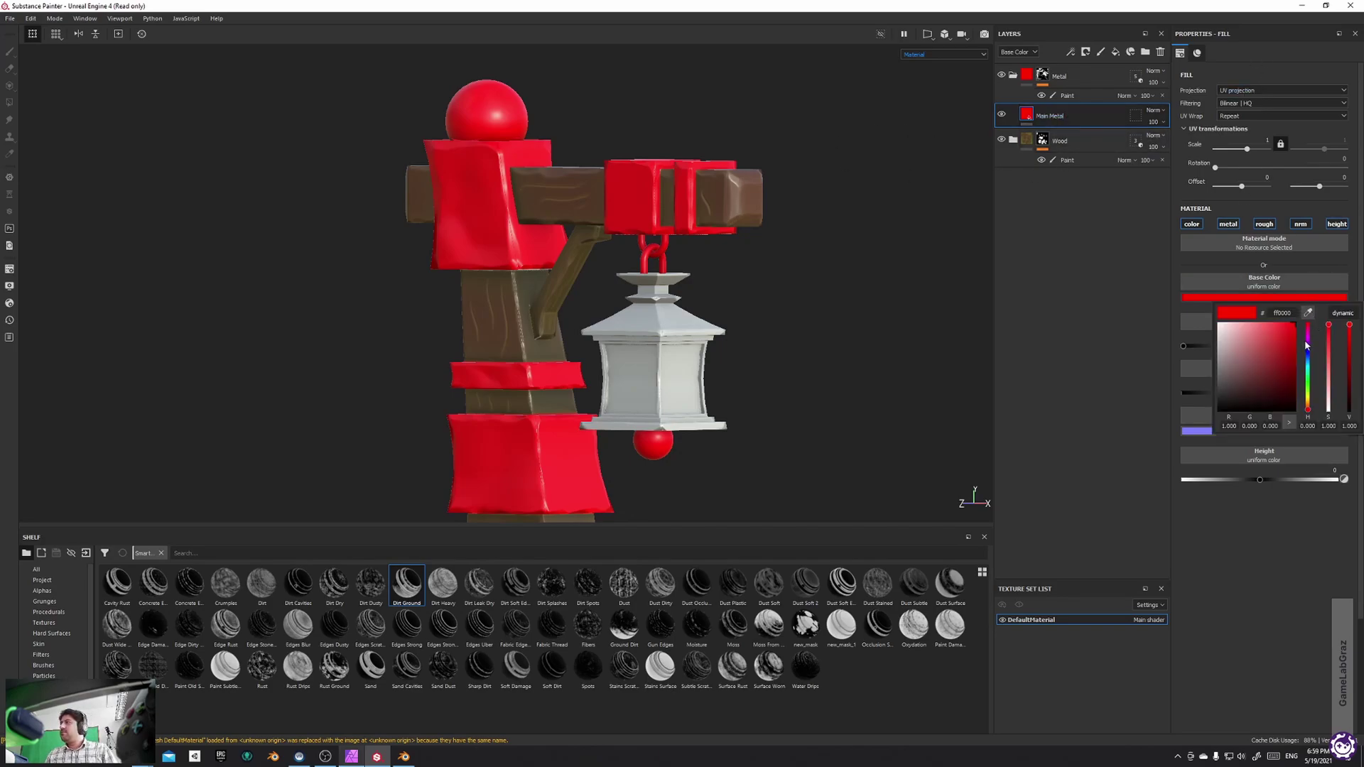
drag(1279, 336, 1216, 365)
mouse_move(1329, 410)
mouse_down()
mouse_move(1328, 360)
mouse_move(1298, 360)
mouse_move(1325, 385)
mouse_move(1322, 410)
mouse_up()
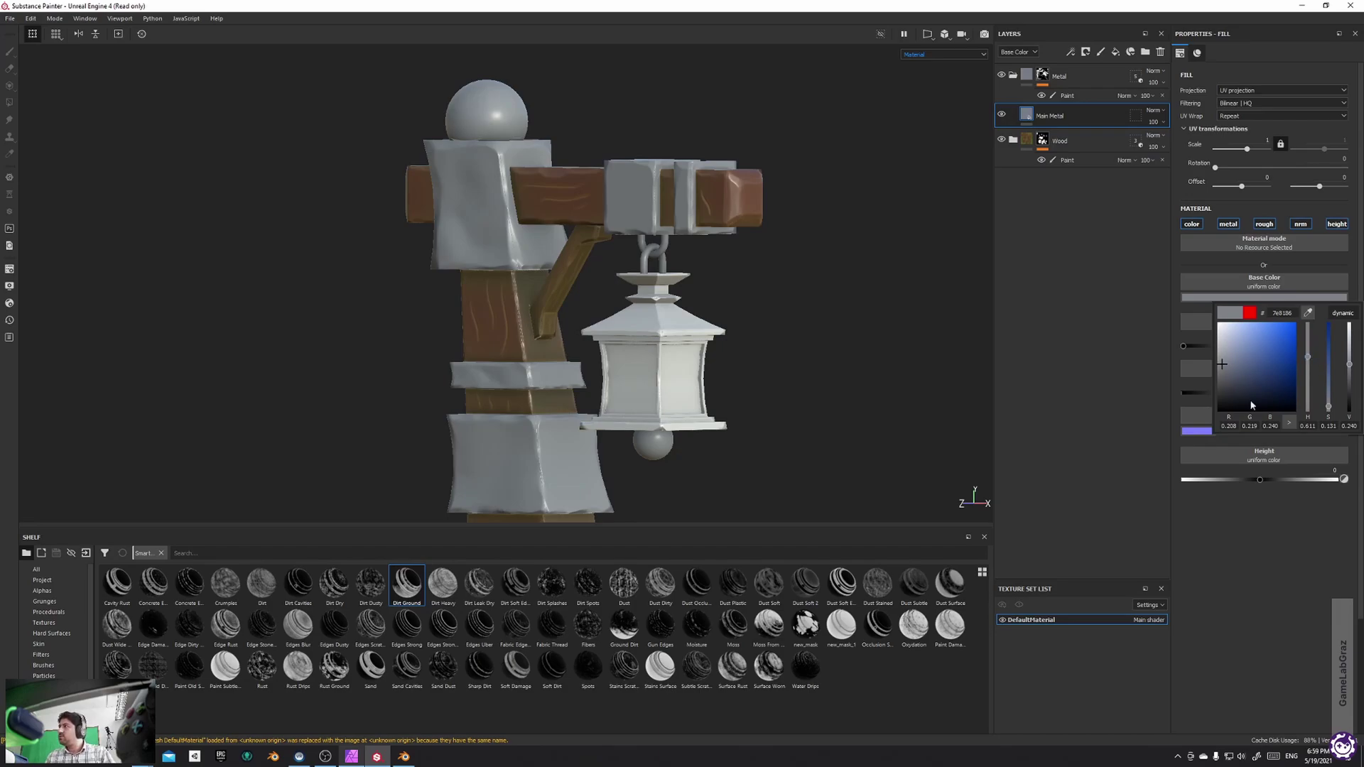
click(1055, 298)
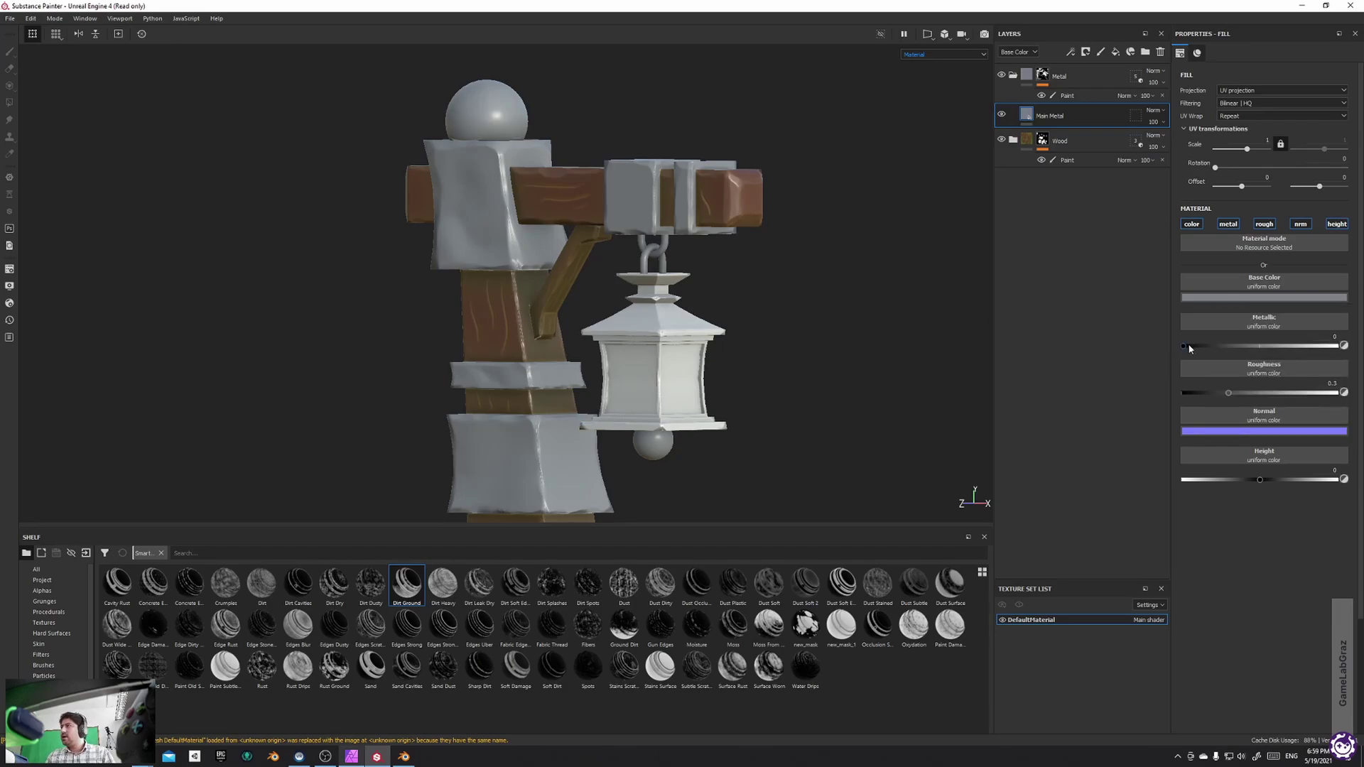
Set the Main Metal layer's metallic to about 0.93 and its roughness to about 0.45
drag(1190, 347, 1337, 347)
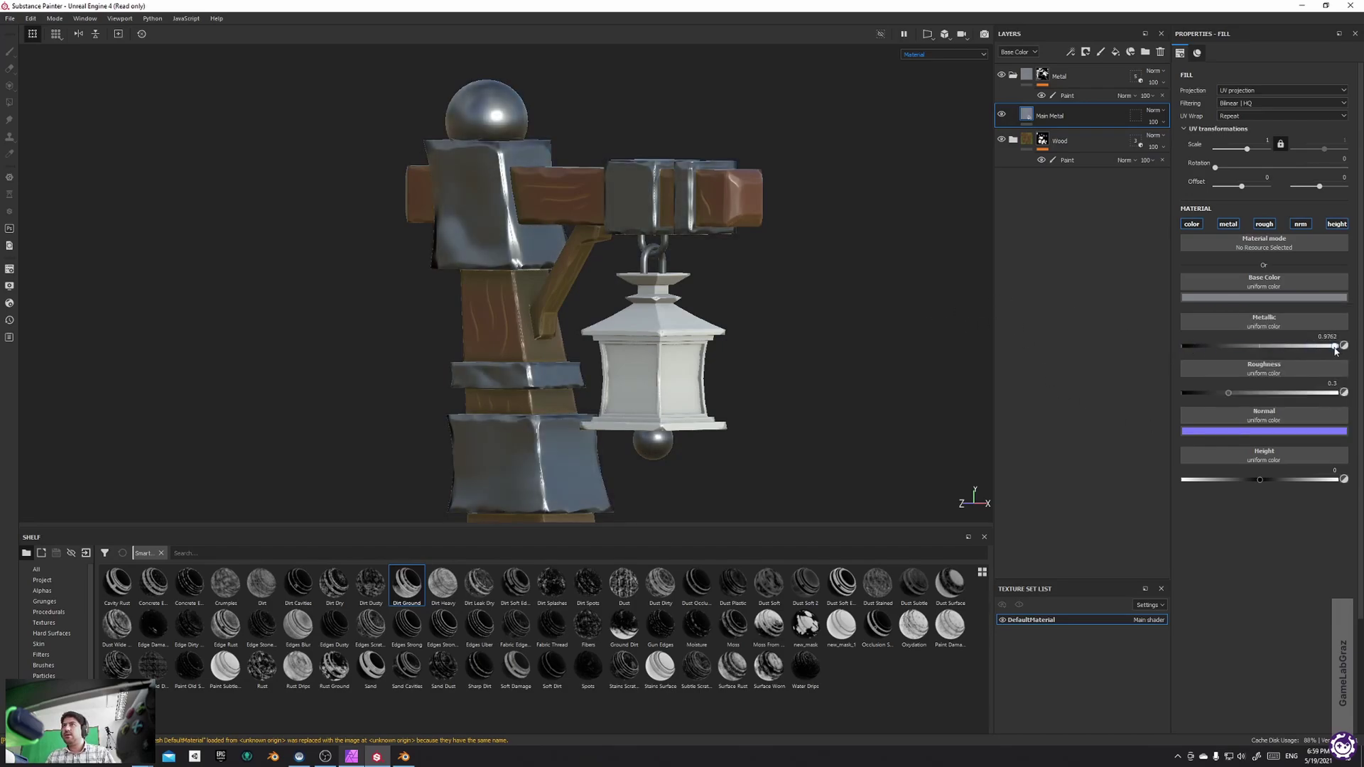
alt+drag(756, 332, 871, 235)
key(f)
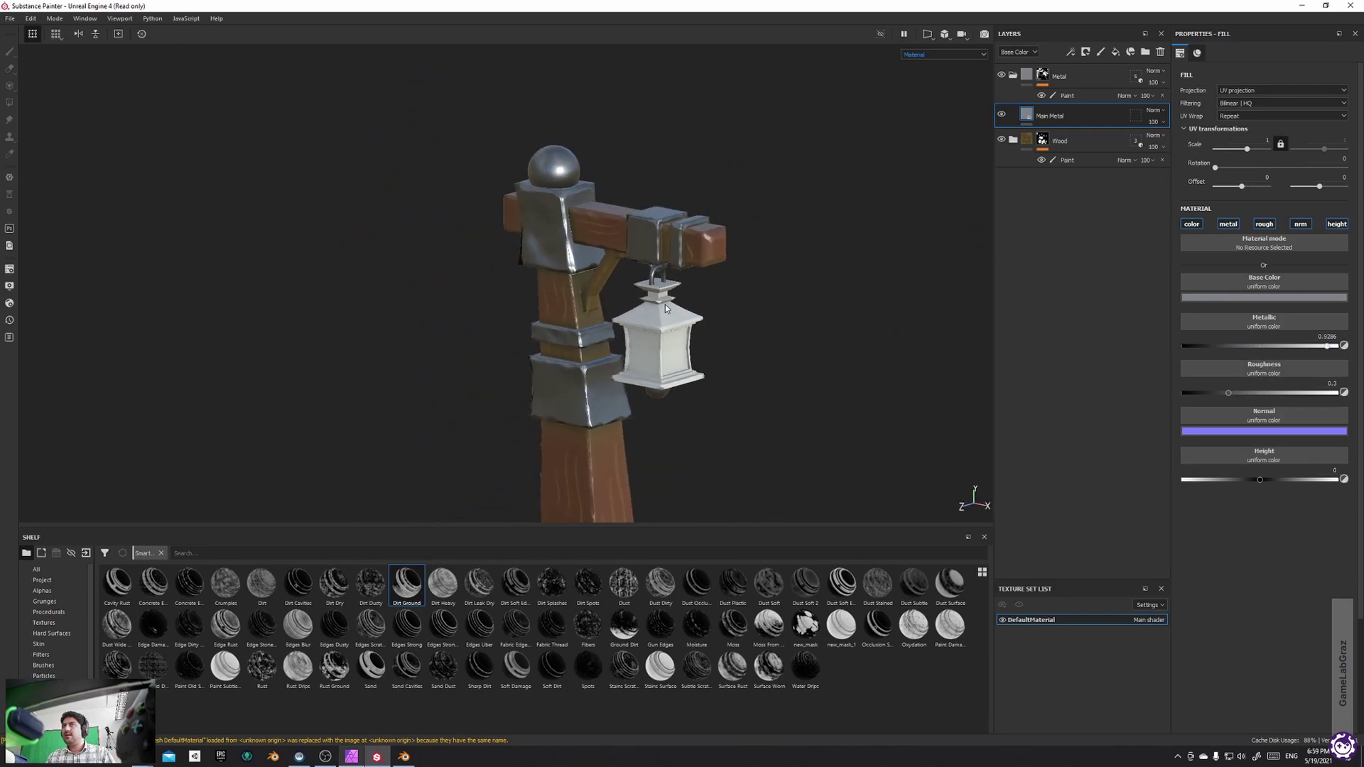
drag(1221, 397, 1240, 396)
alt+drag(706, 371, 809, 350)
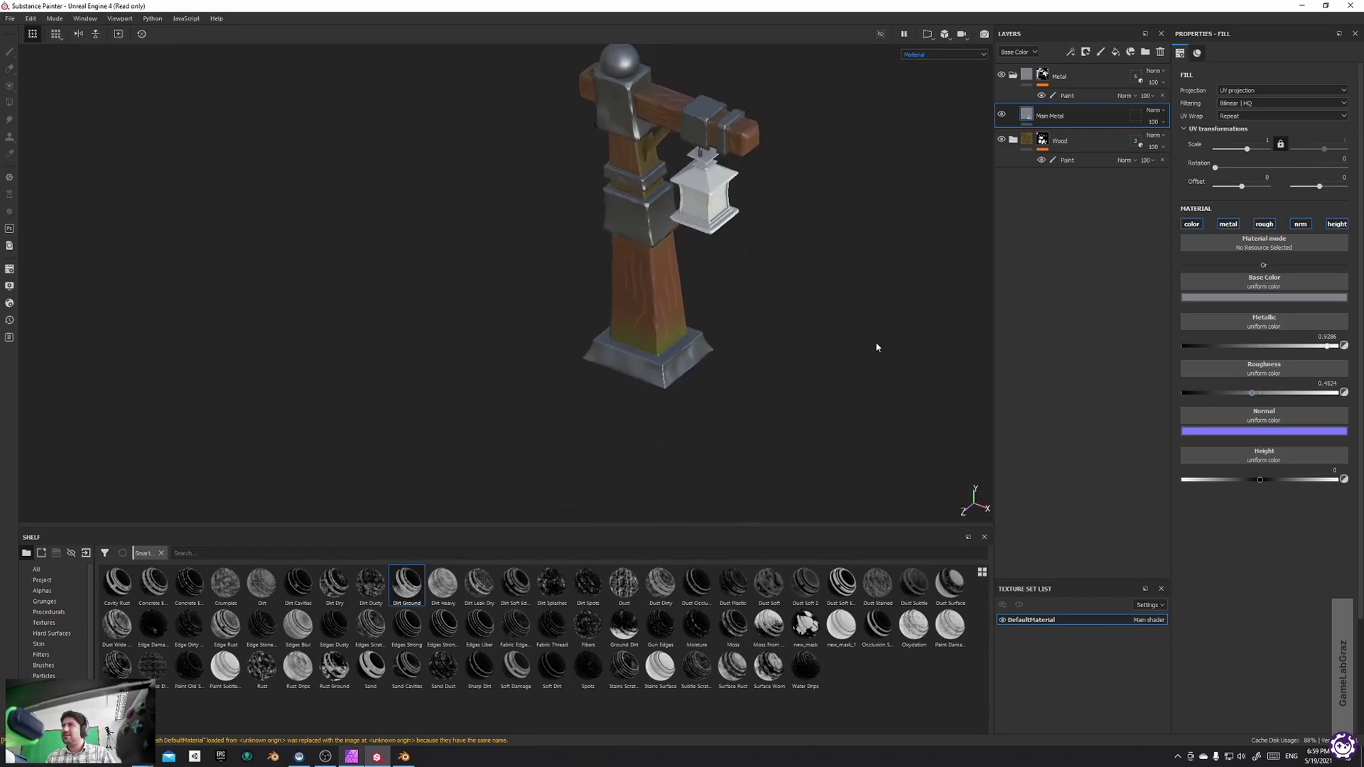
Expand the Wood folder and open the Main Color layer's roughness value for editing
alt+drag(900, 389, 821, 307)
alt+right_drag(563, 147, 684, 204)
mouse_move(685, 204)
alt+mouse_down()
mouse_move(985, 228)
mouse_move(992, 181)
mouse_move(828, 149)
mouse_move(779, 232)
alt+mouse_up()
shift+right_drag(780, 232, 810, 202)
click(1012, 142)
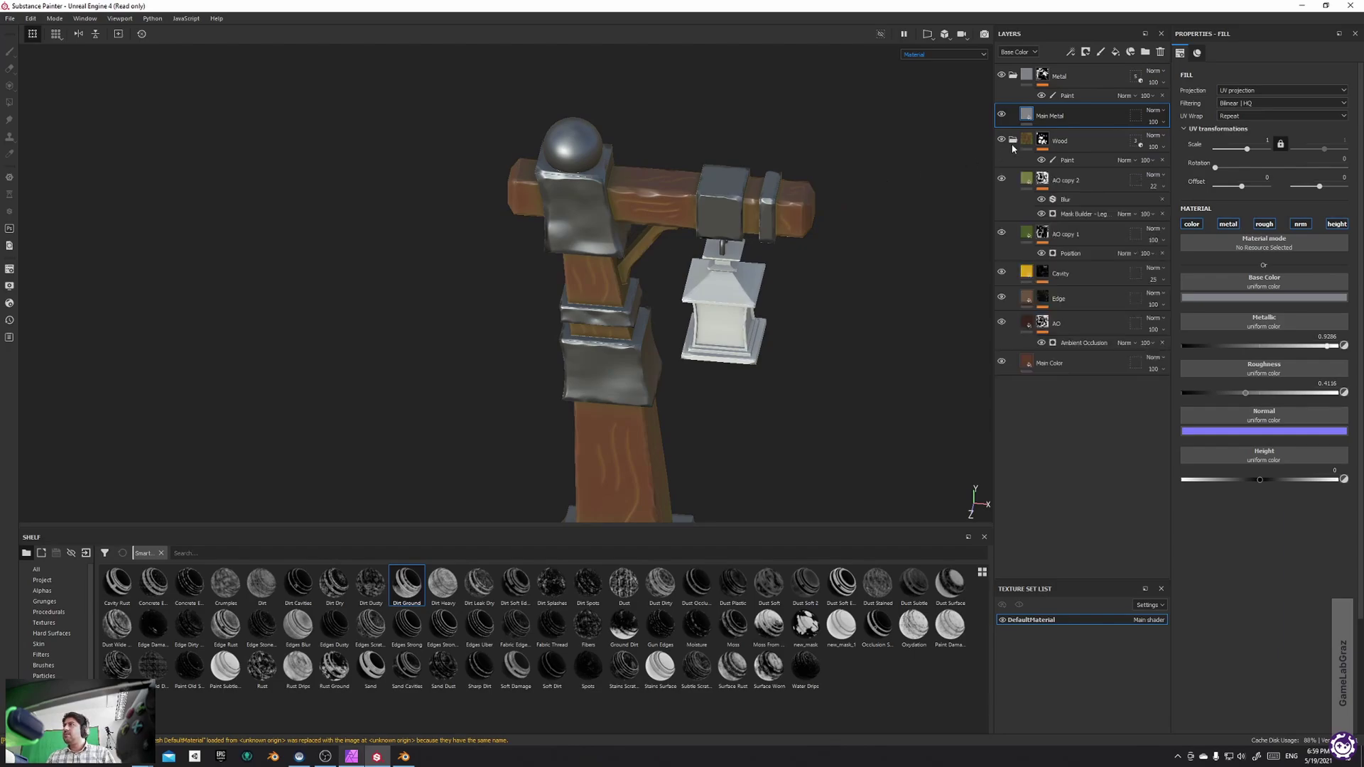
click(1079, 364)
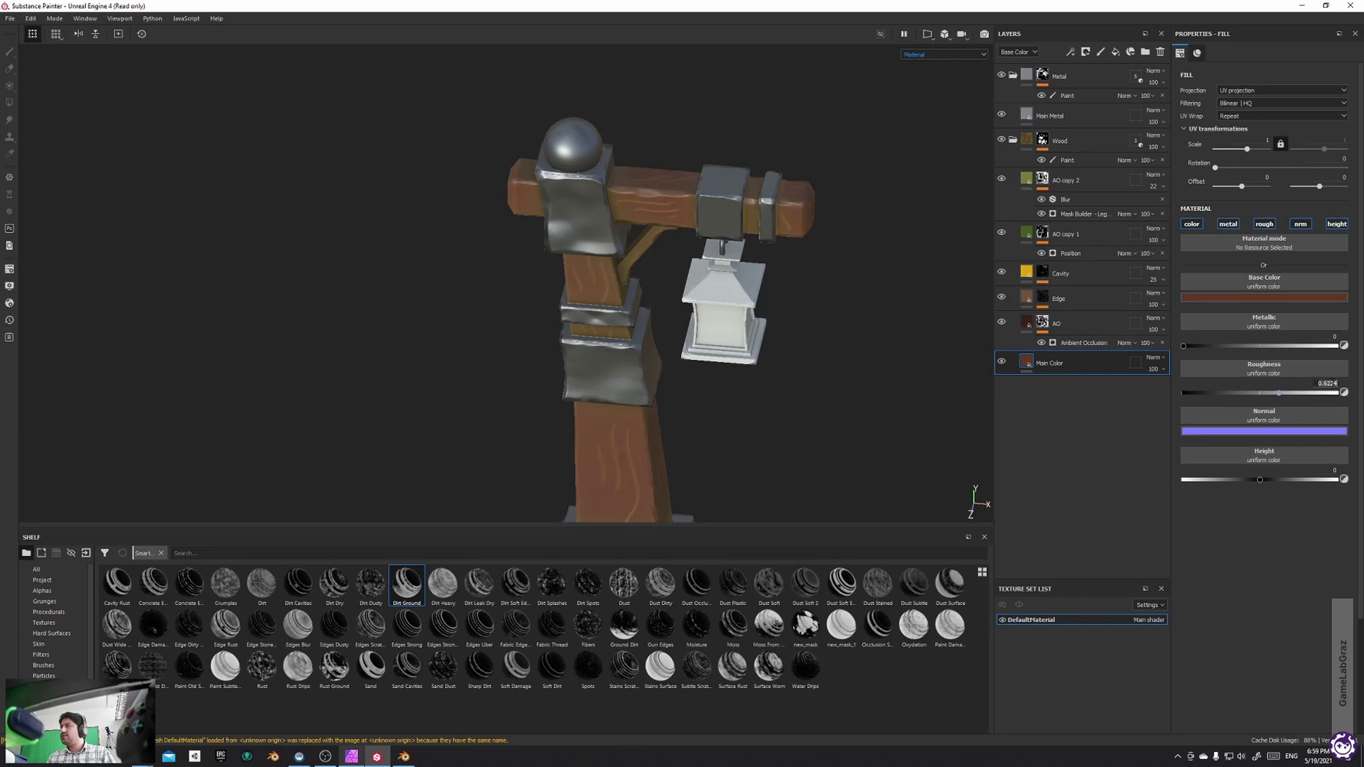
Set the roughness of the Wood folder's AO, Edge and Cavity layers to 0.6
click(1041, 321)
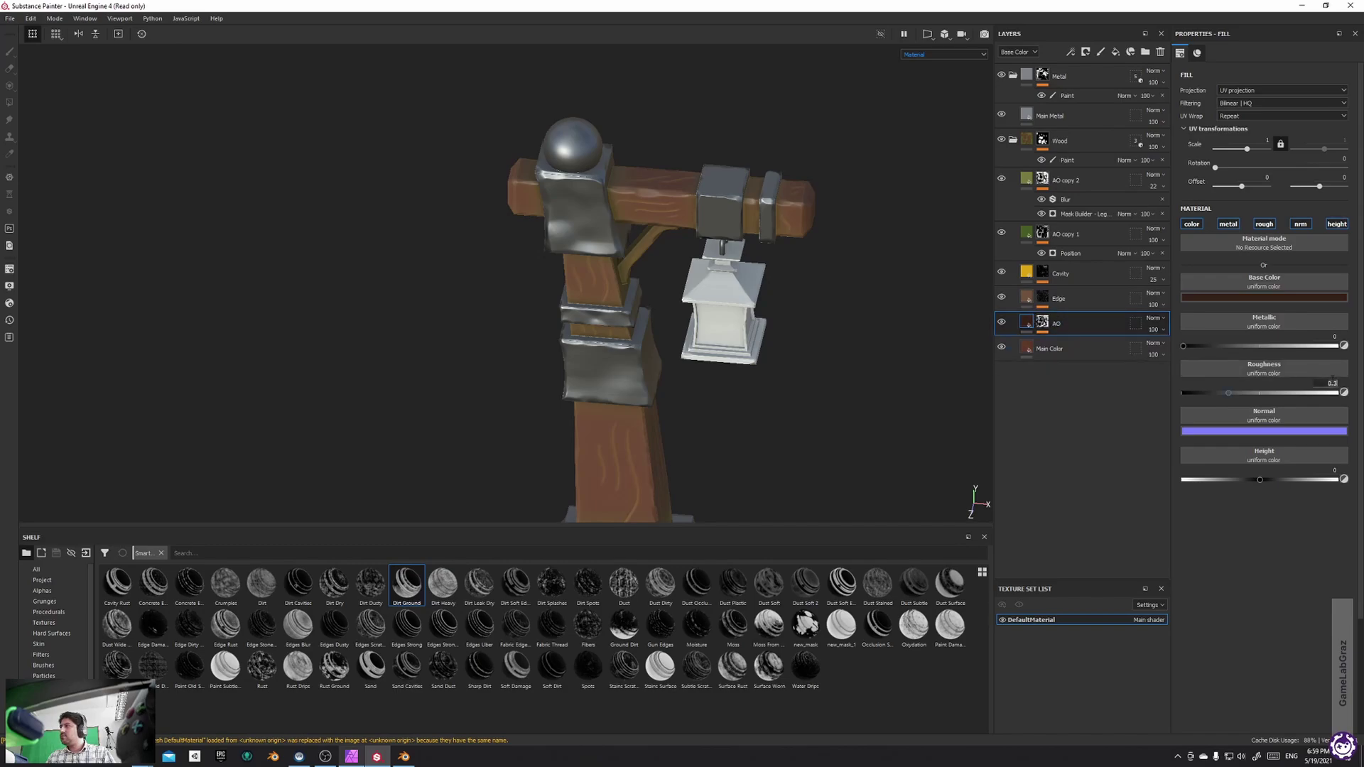
text(0.6)
key(Return)
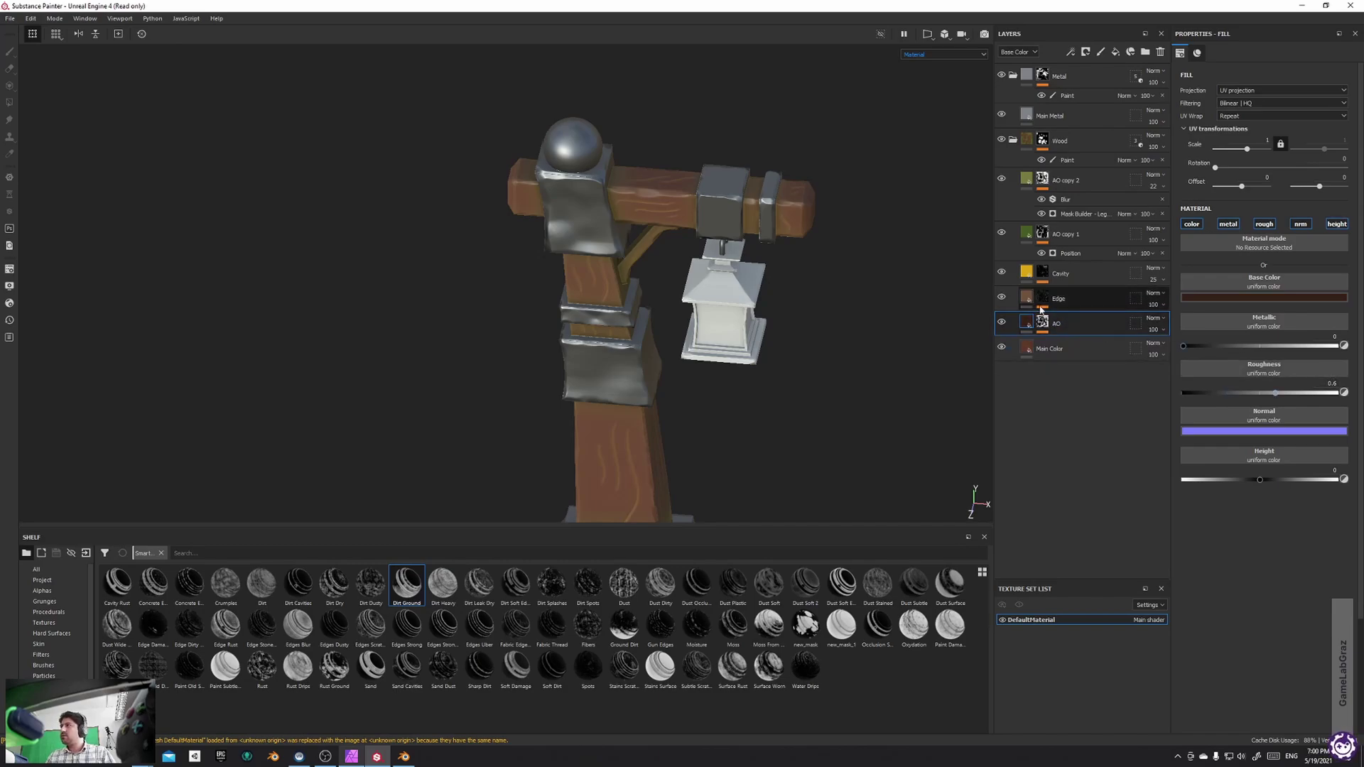
click(1028, 304)
text(0.6)
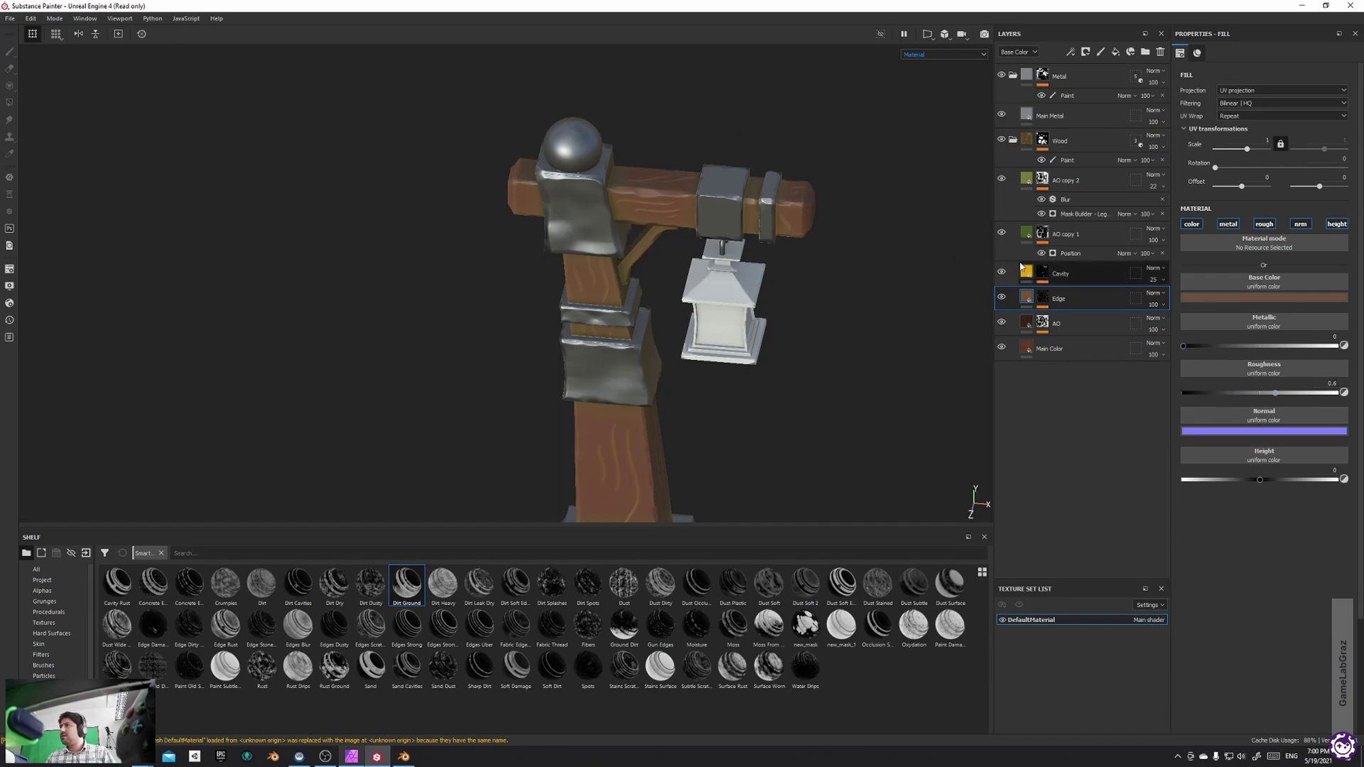
click(1025, 270)
text(0.6)
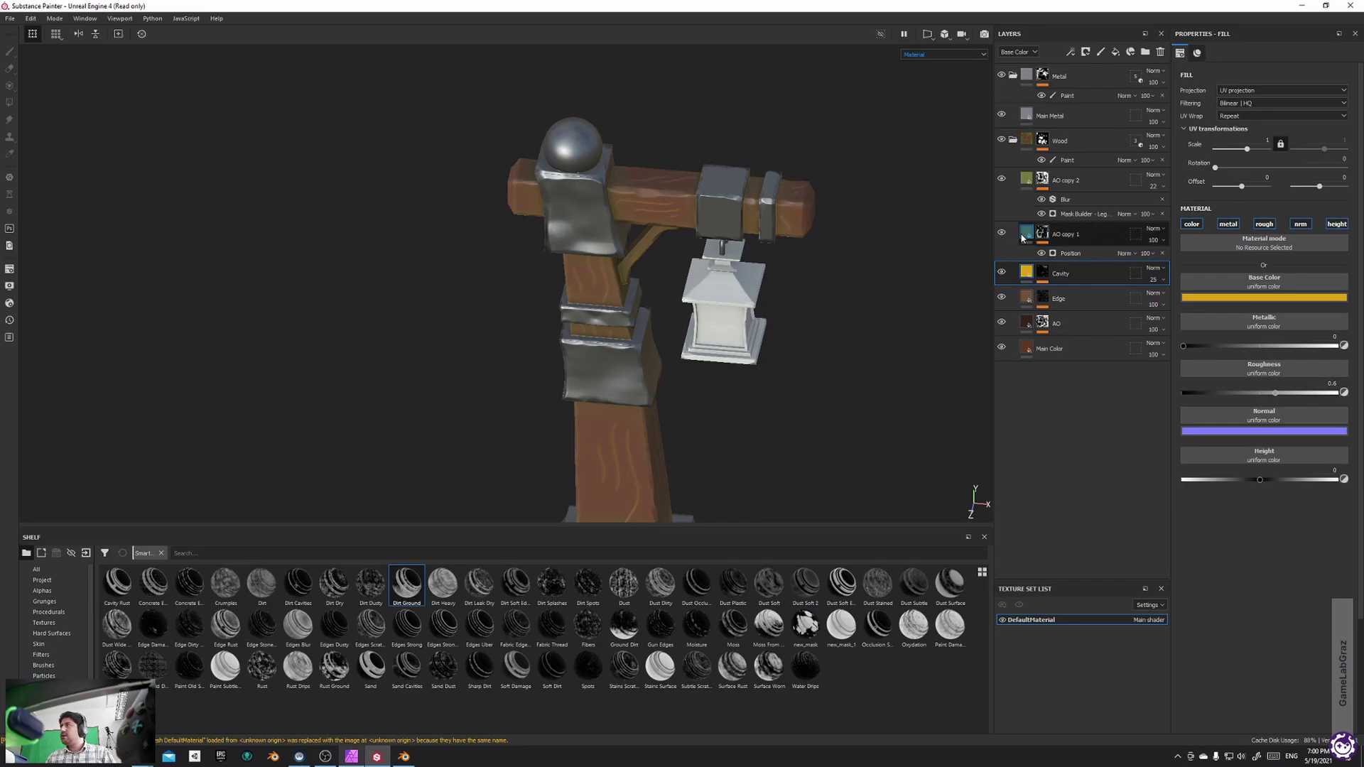
Vary the wood layers' roughness: AO copy 1 about 0.56, Cavity 0.87, Edge 0.37, AO 0.96 and AO copy 2 0.48
click(1065, 234)
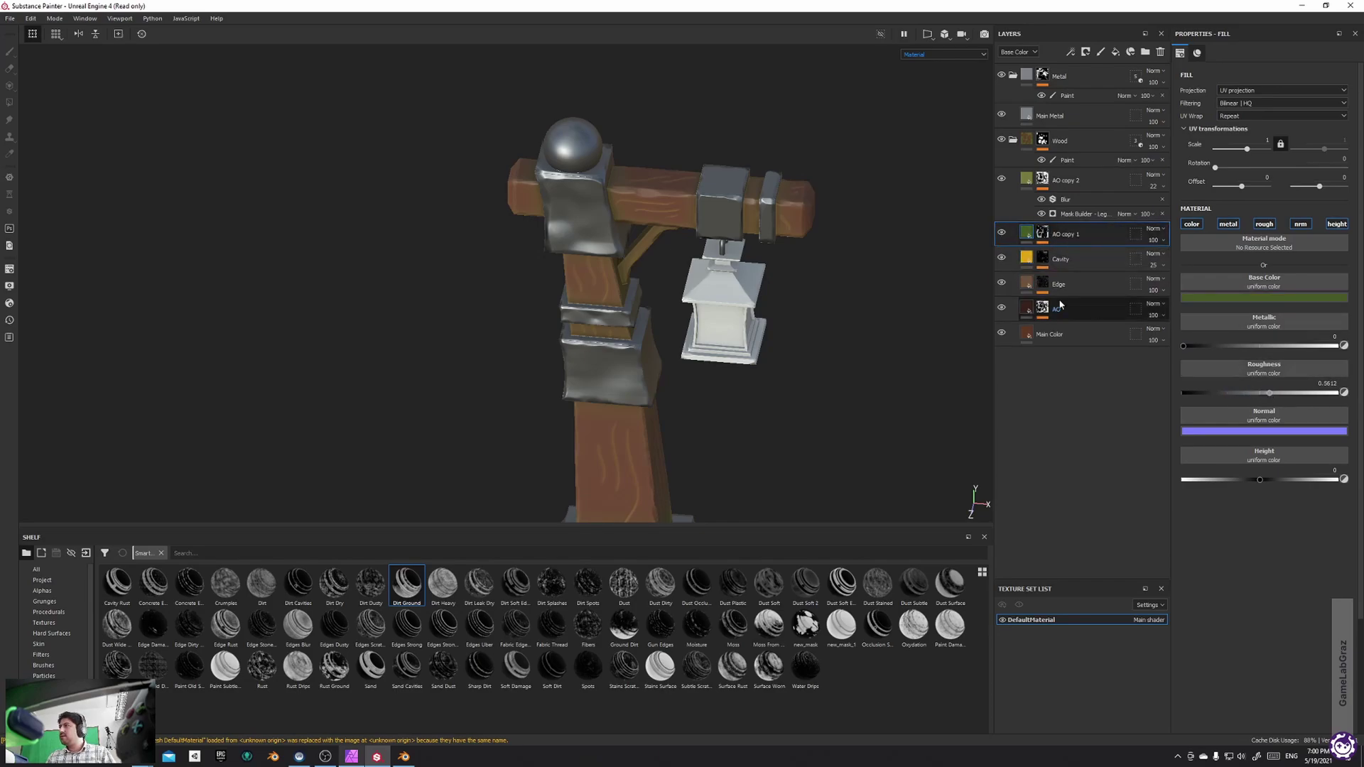
click(1030, 261)
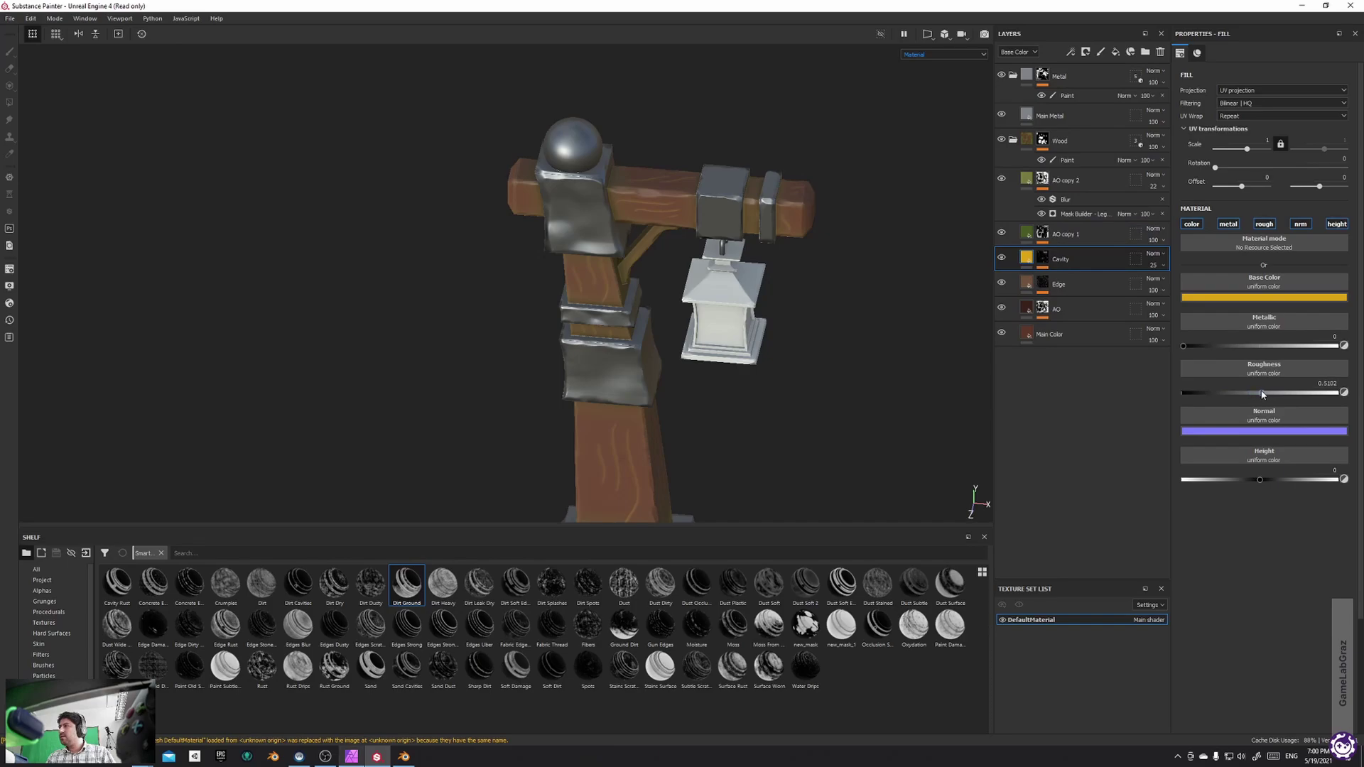
click(1066, 284)
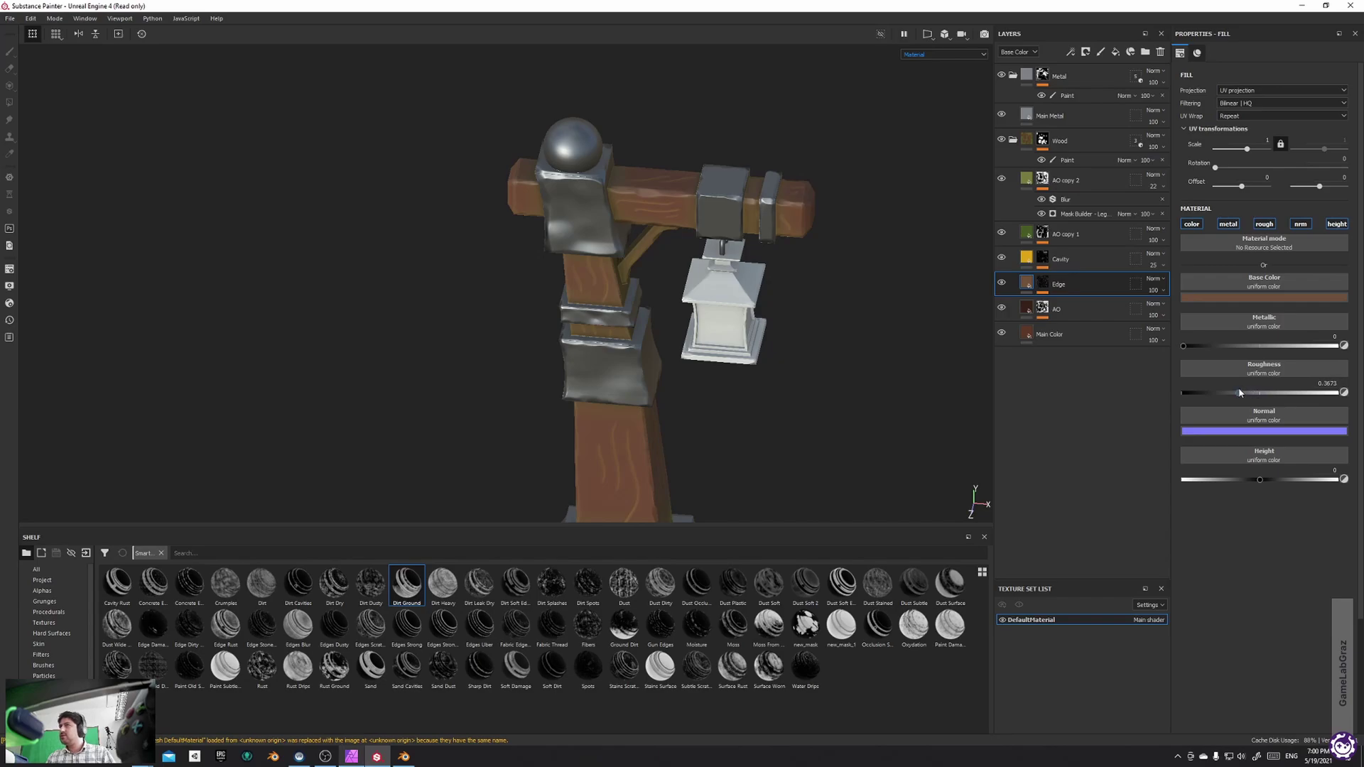
click(1065, 309)
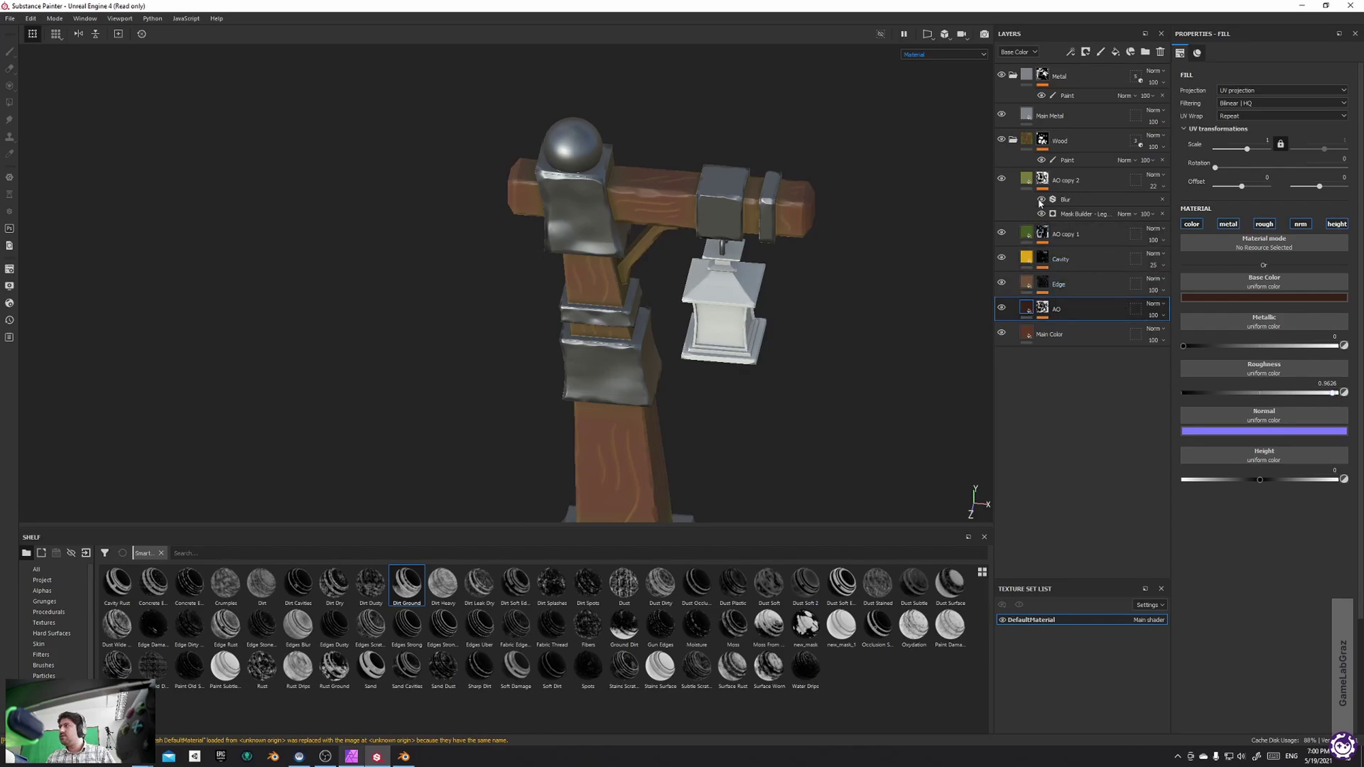
click(1079, 181)
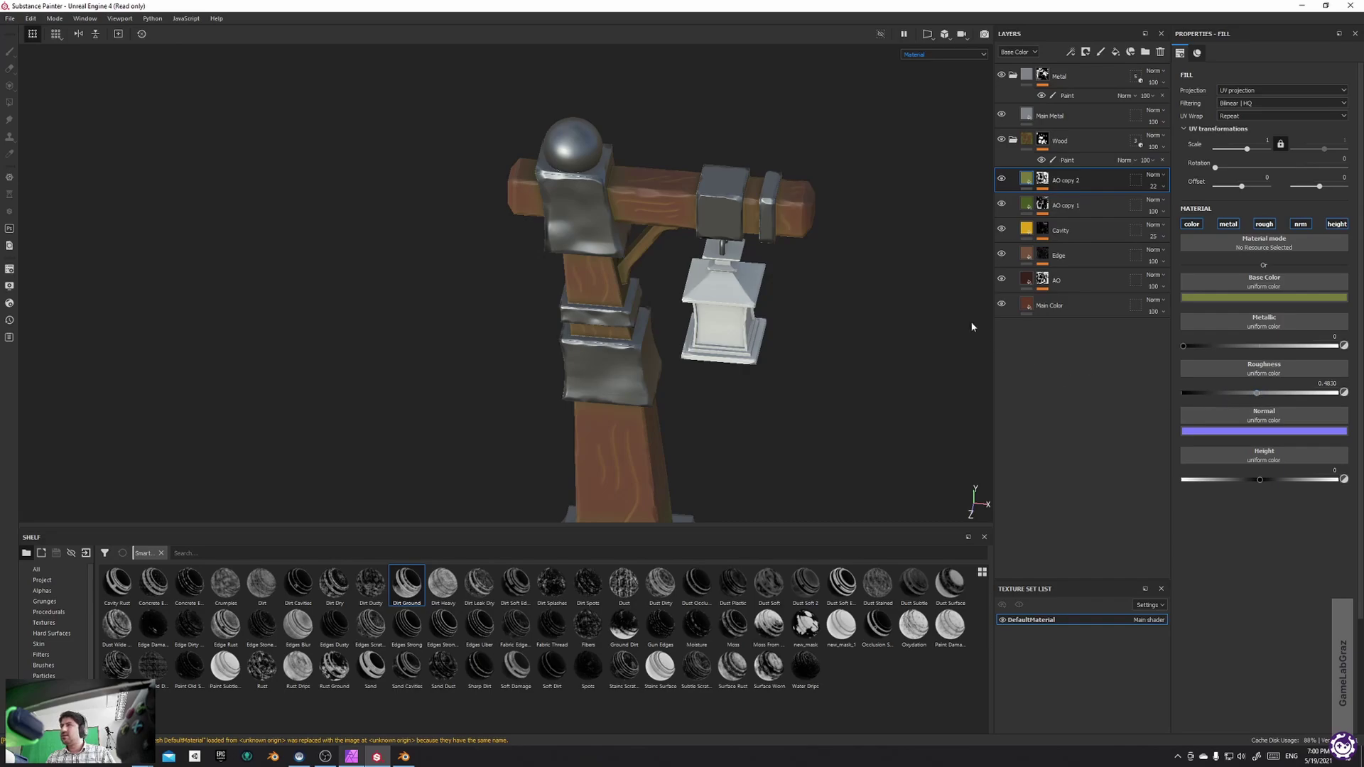
Set the wood Main Color layer's roughness to about 0.40 and check its shine on the post
scroll(923, 317, down, 3)
click(917, 320)
mouse_move(901, 341)
alt+mouse_down()
mouse_move(810, 282)
mouse_move(717, 298)
mouse_move(758, 308)
mouse_move(923, 277)
mouse_move(955, 285)
mouse_move(901, 293)
alt+mouse_up()
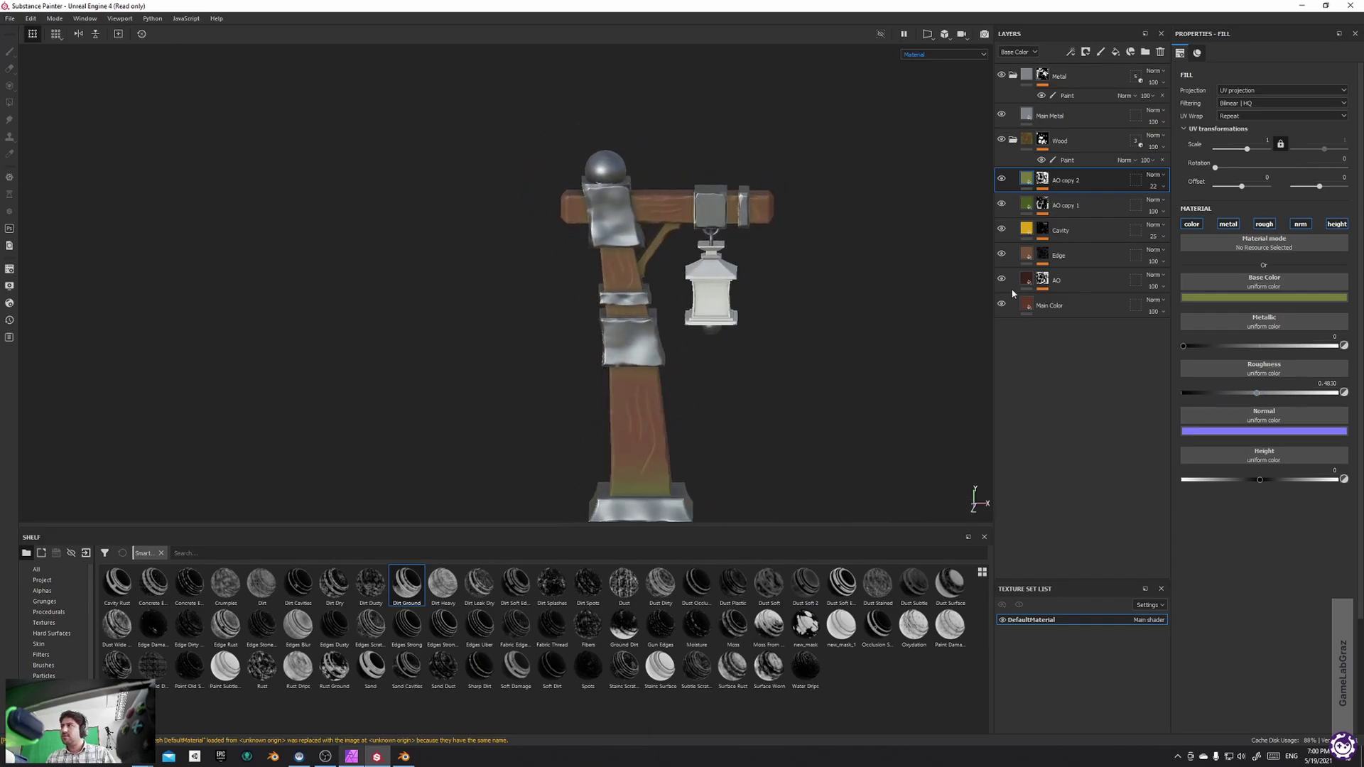
click(1052, 306)
drag(1275, 393, 1265, 395)
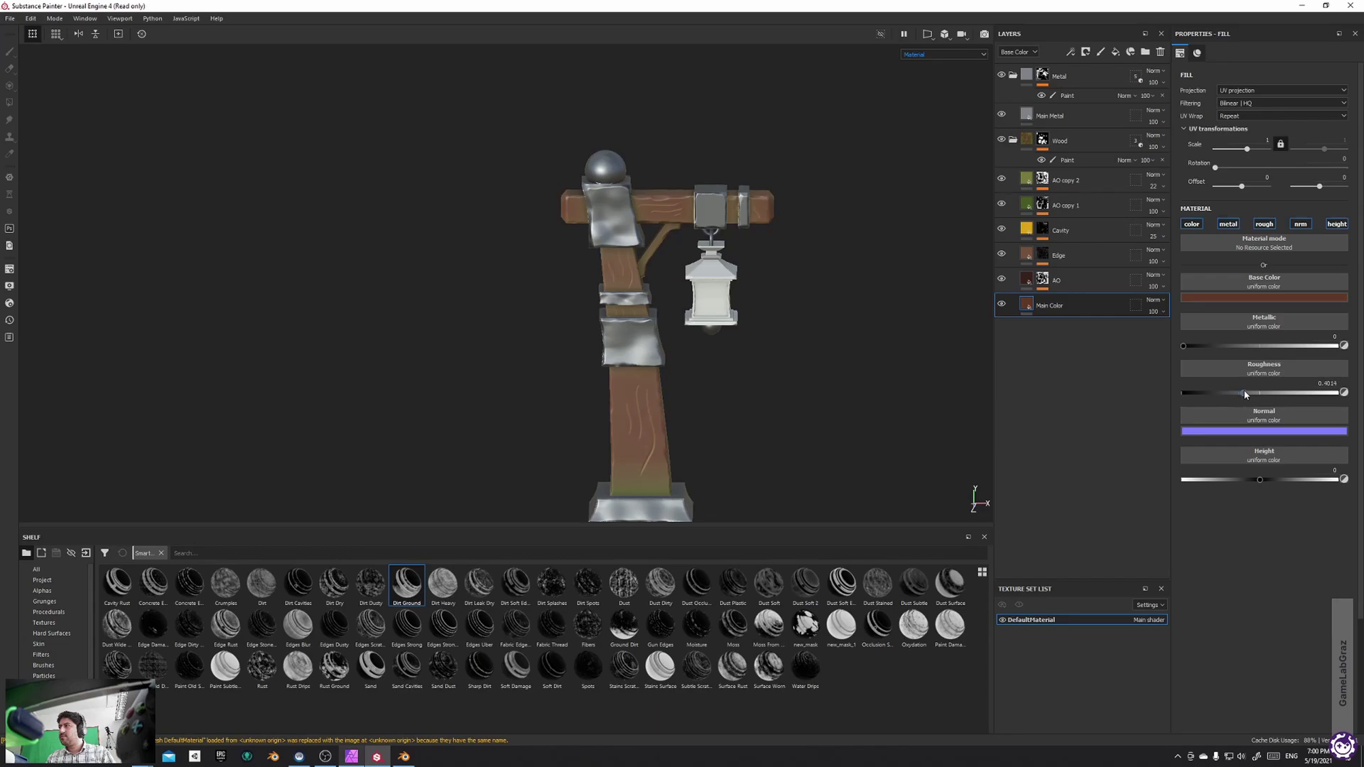
shift+right_drag(807, 344, 733, 345)
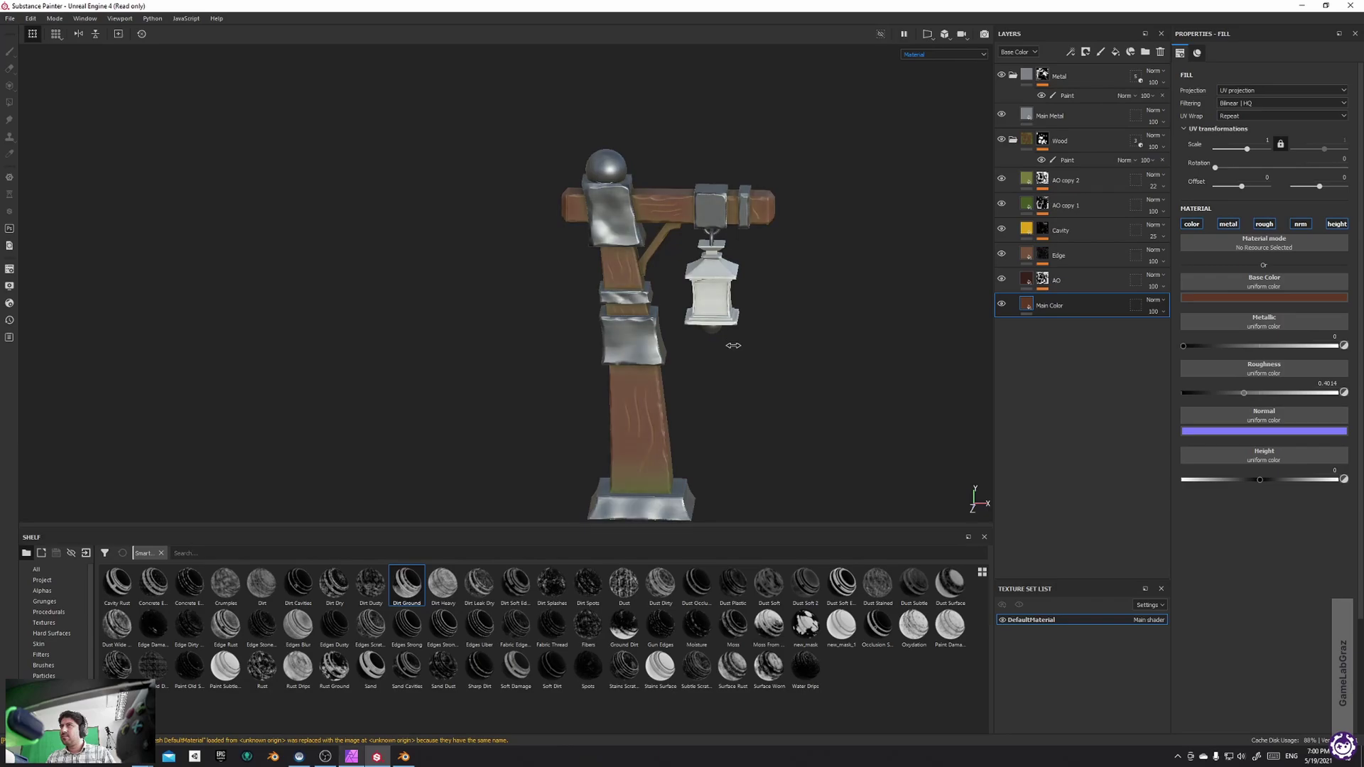
Compare the wood with AO copy 2 hidden and shown, and move that layer directly above Main Color
click(1001, 181)
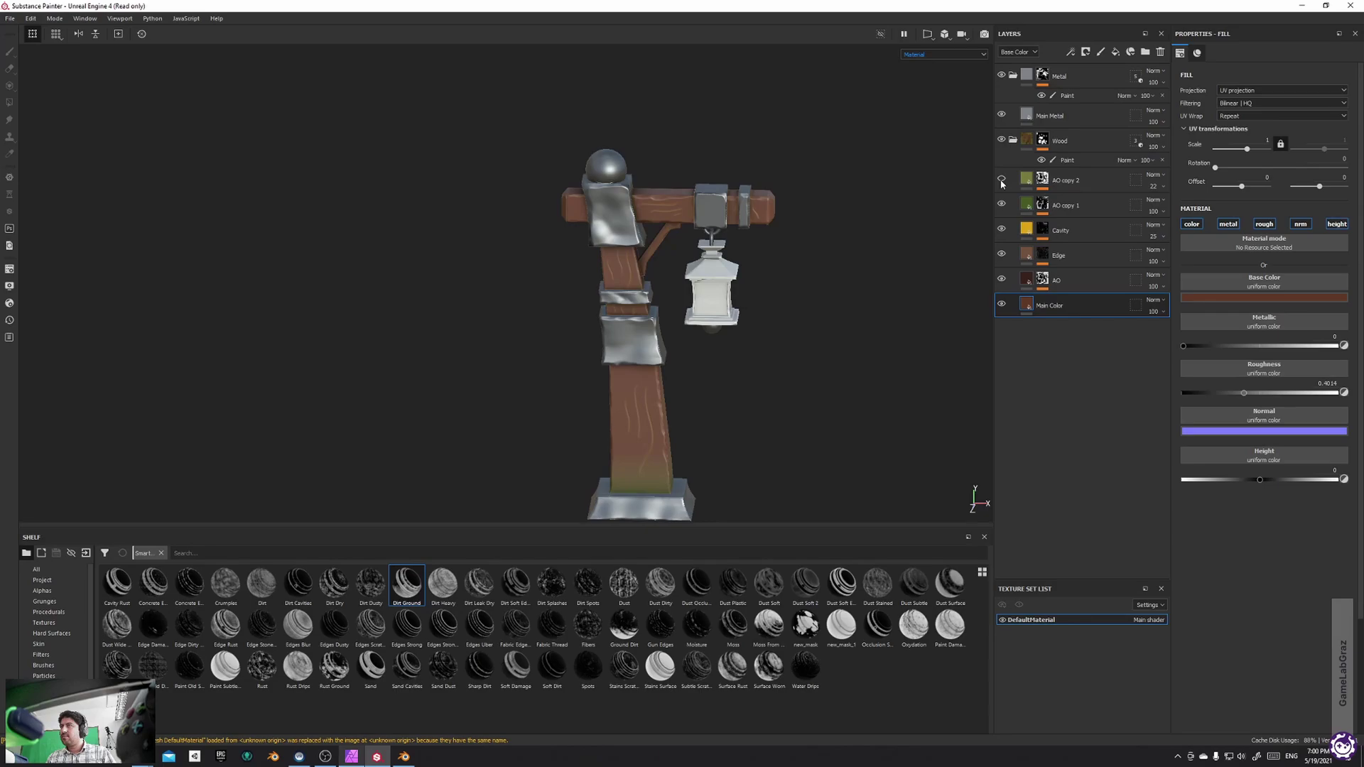
click(1000, 180)
drag(1062, 182, 1070, 293)
alt+drag(850, 344, 760, 347)
Rename AO copy 1 as Grass and AO copy 2 as Random Detail
click(1078, 182)
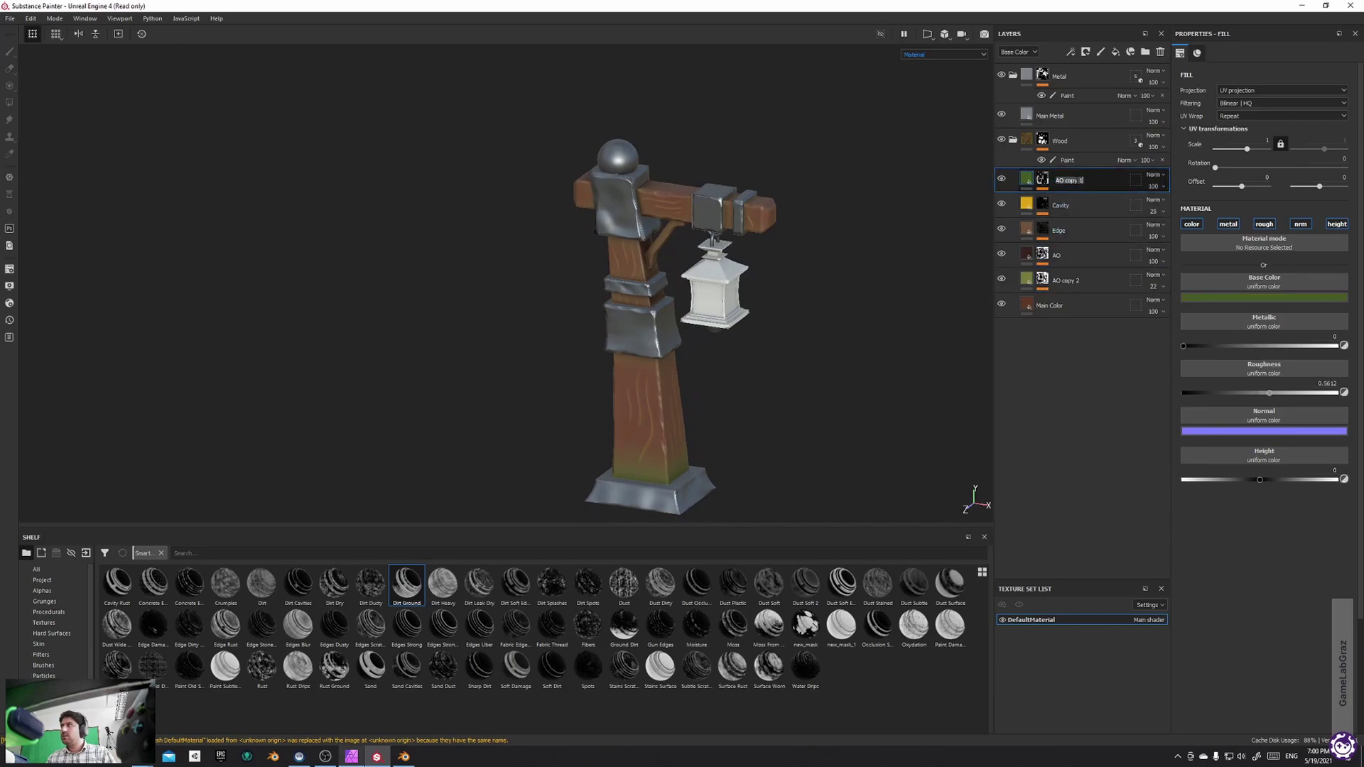
text(Grass)
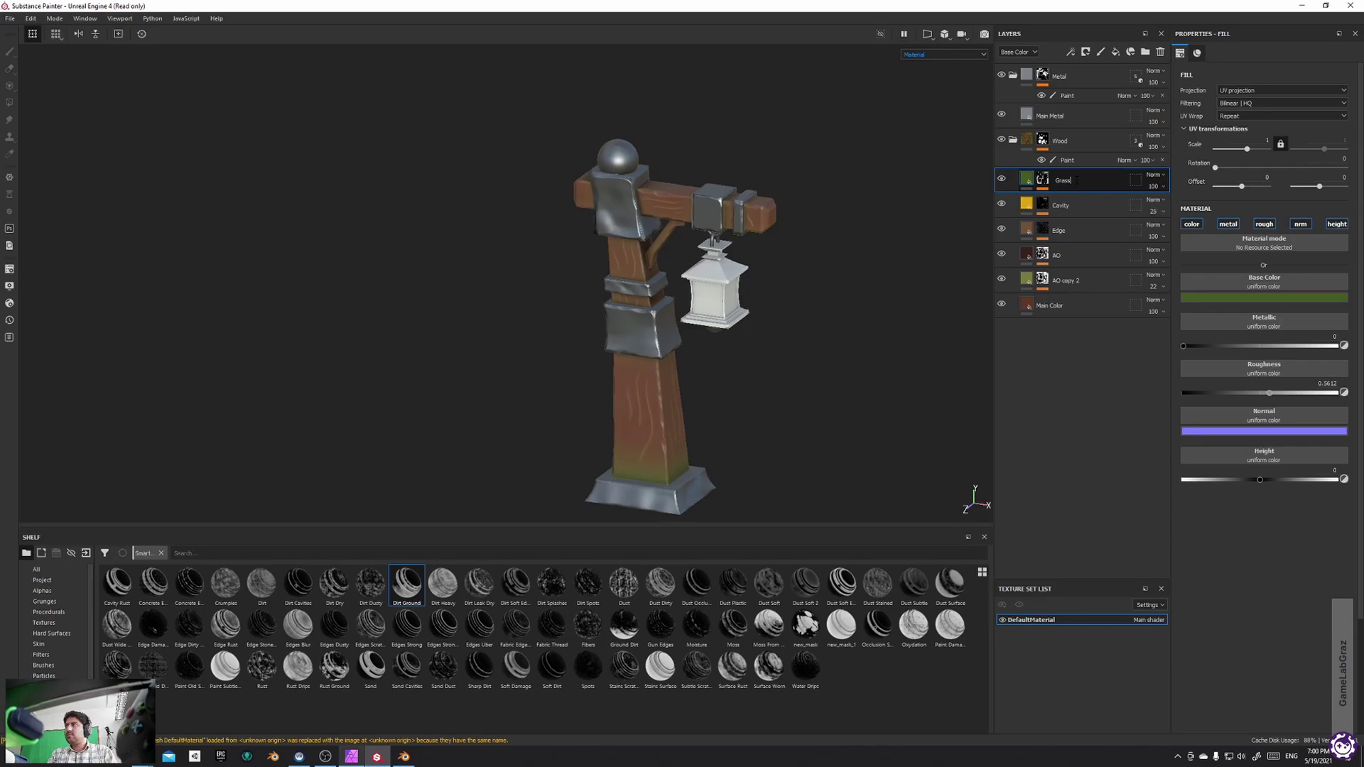
key(Return)
double_click(1069, 281)
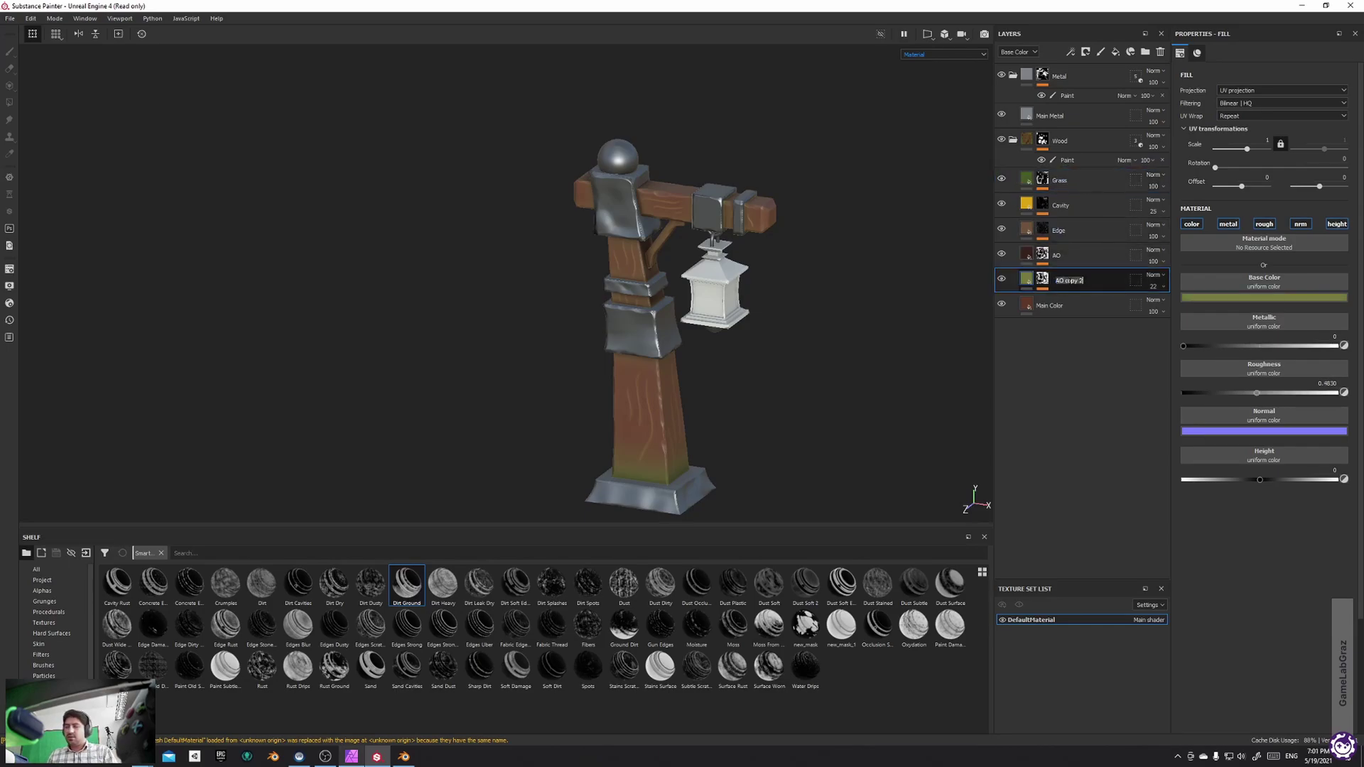
text(Random Detail)
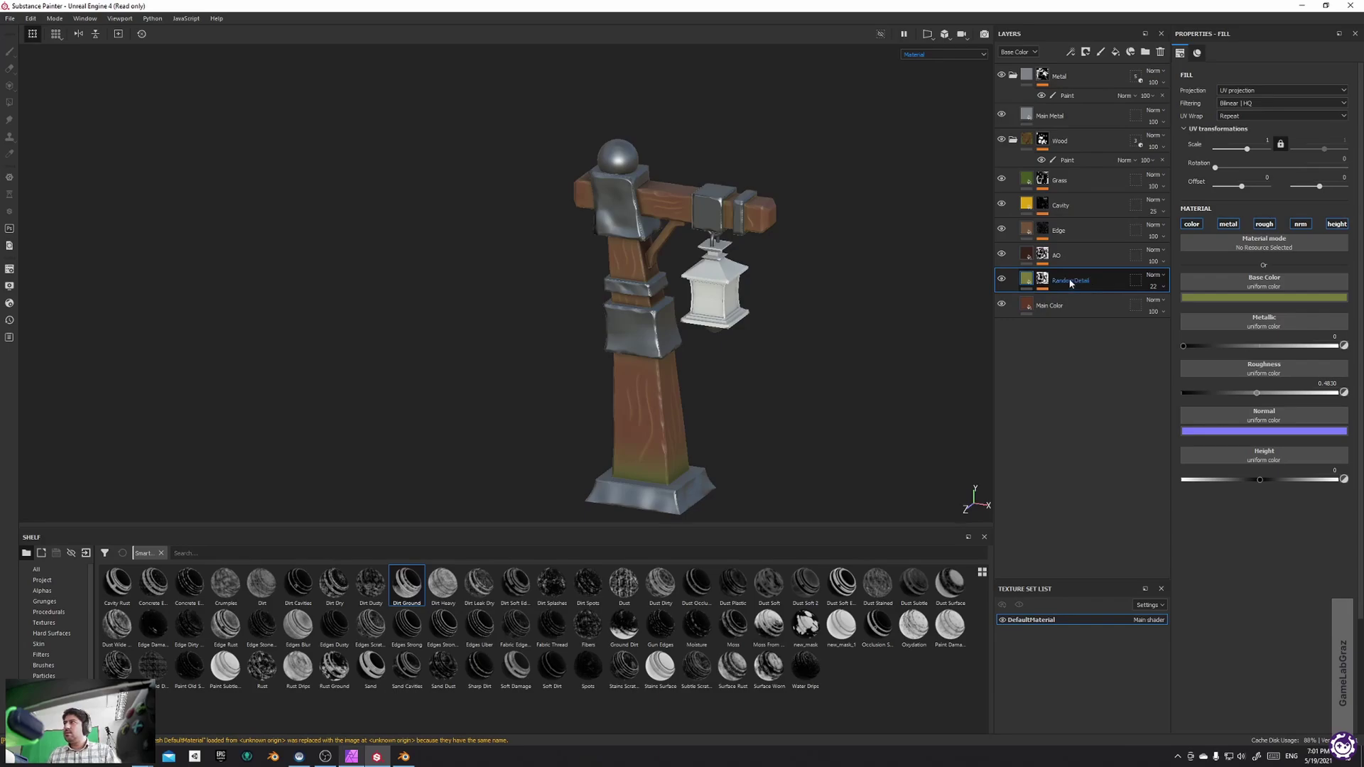
Reorder the Wood folder's layers from top down as AO, Cavity, Edge, Grass, with Grass directly above Random Detail
drag(1060, 180, 1072, 261)
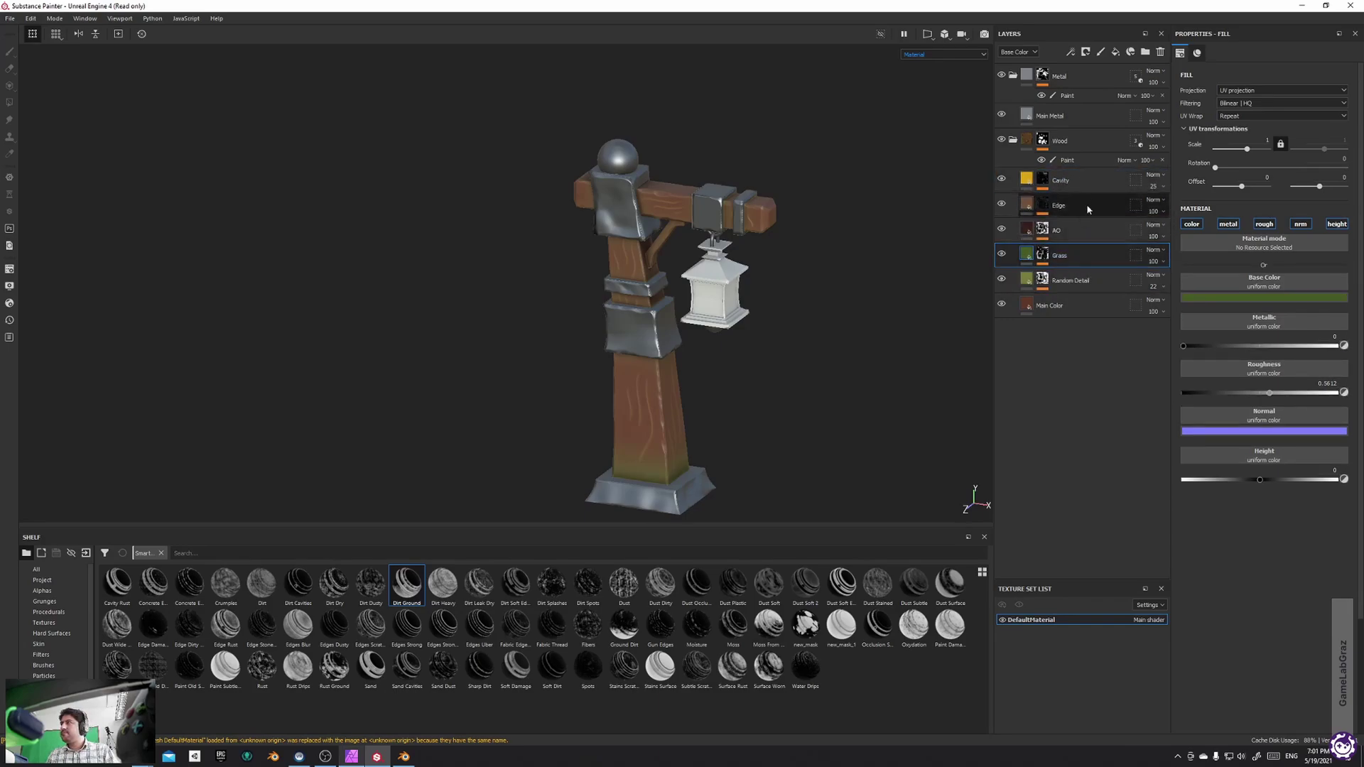
drag(1082, 182, 1079, 217)
alt+drag(898, 334, 685, 346)
alt+drag(803, 278, 795, 265)
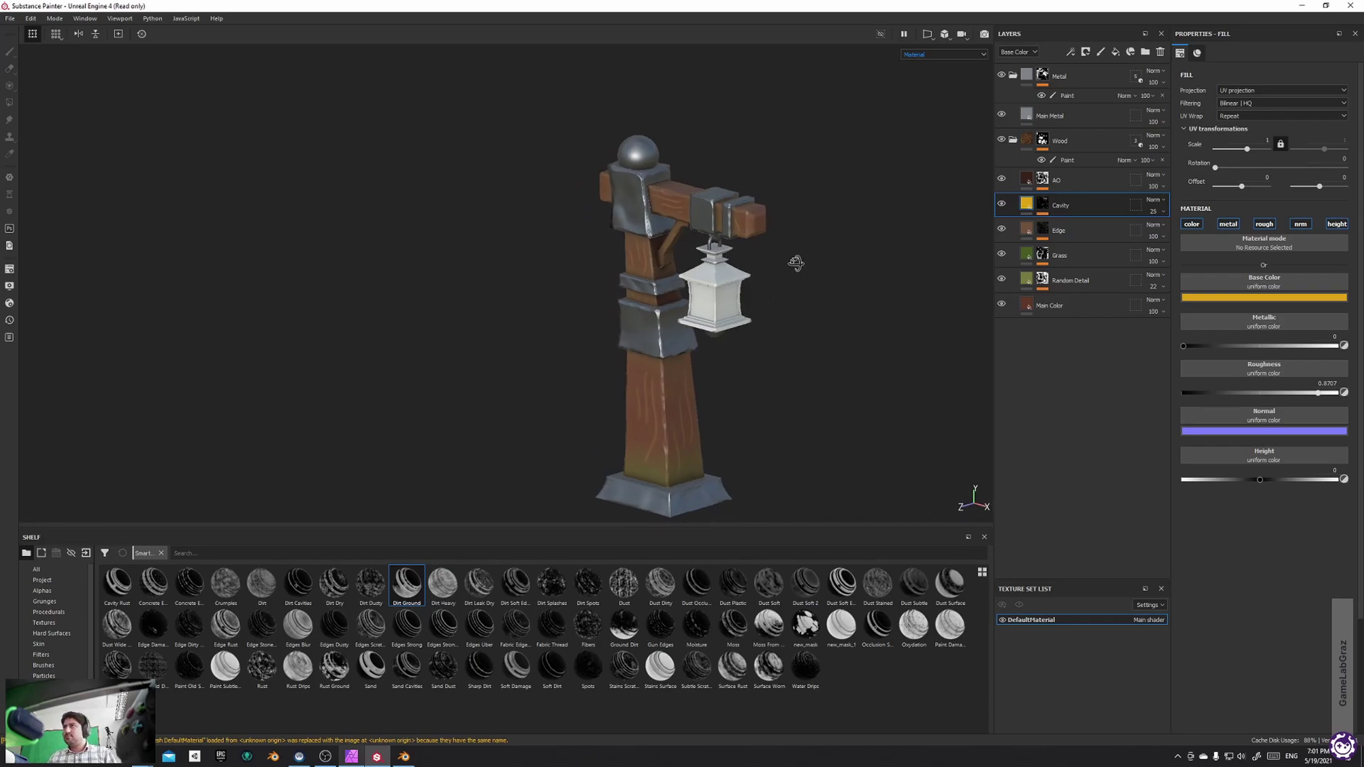
Try the Overlay and Multiply blend modes on the wood AO layer and restore Normal
click(1093, 178)
click(1154, 175)
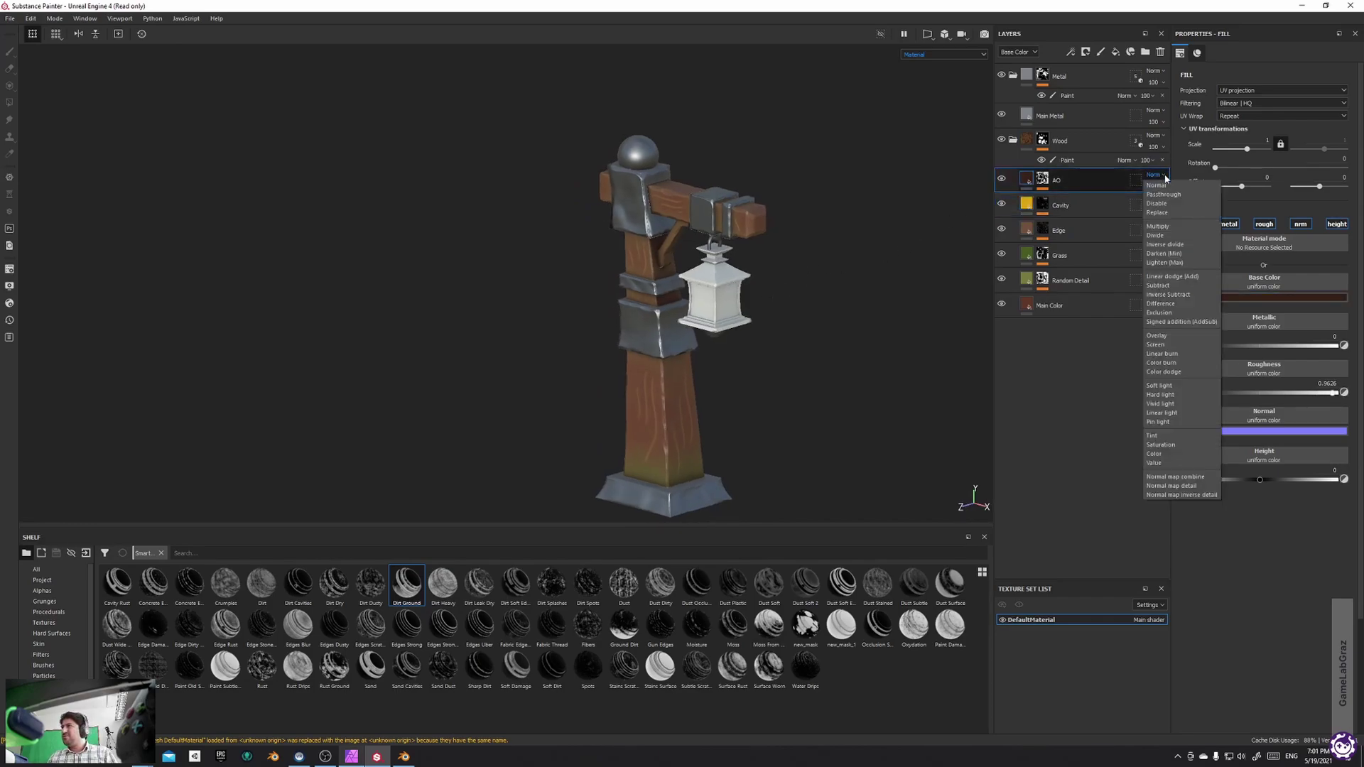
click(1165, 340)
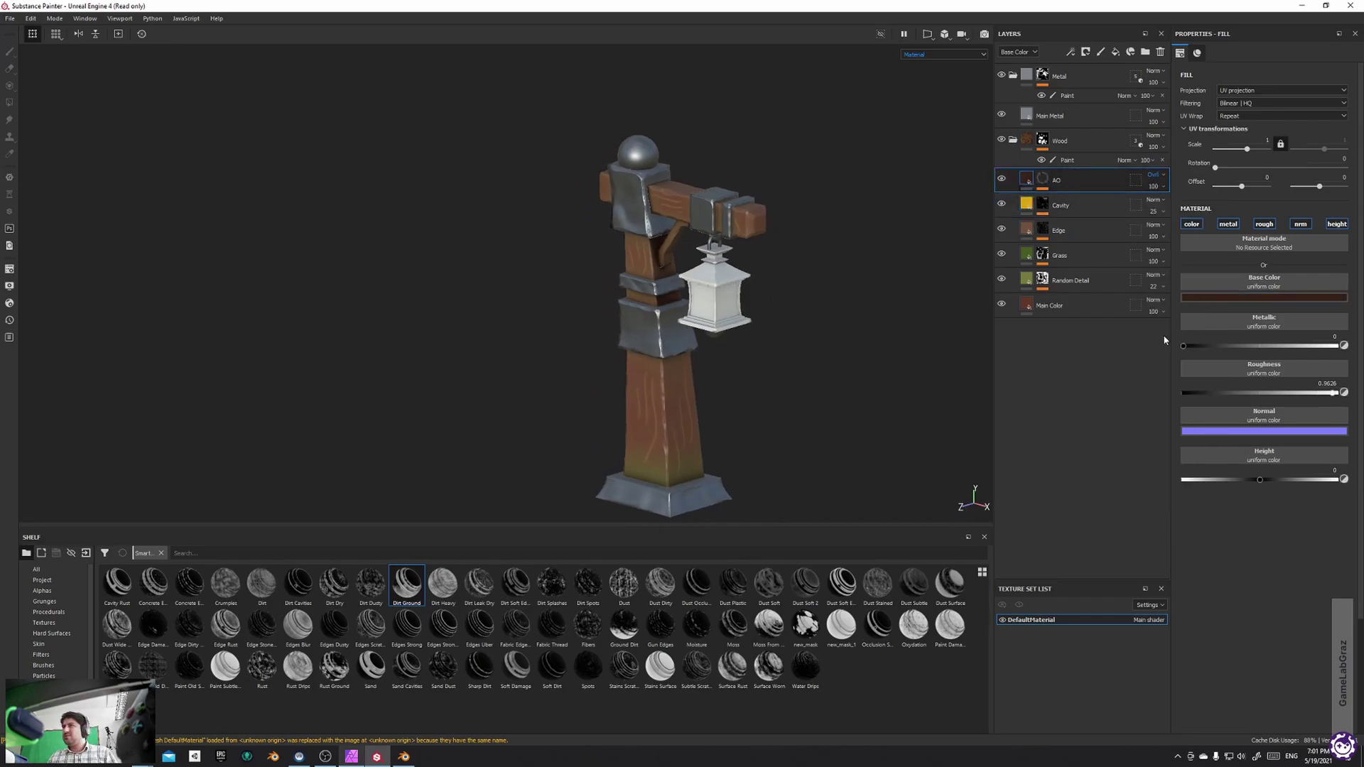
click(1154, 175)
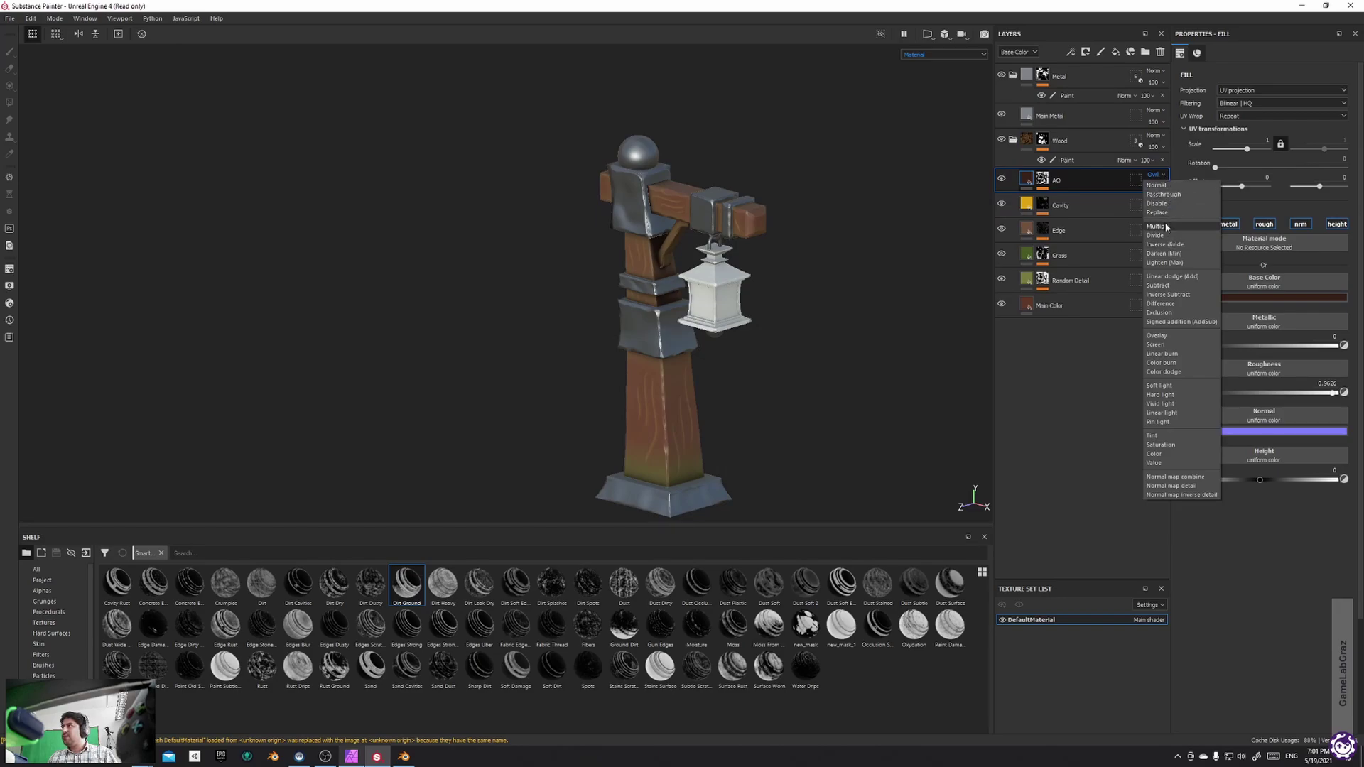
click(1166, 226)
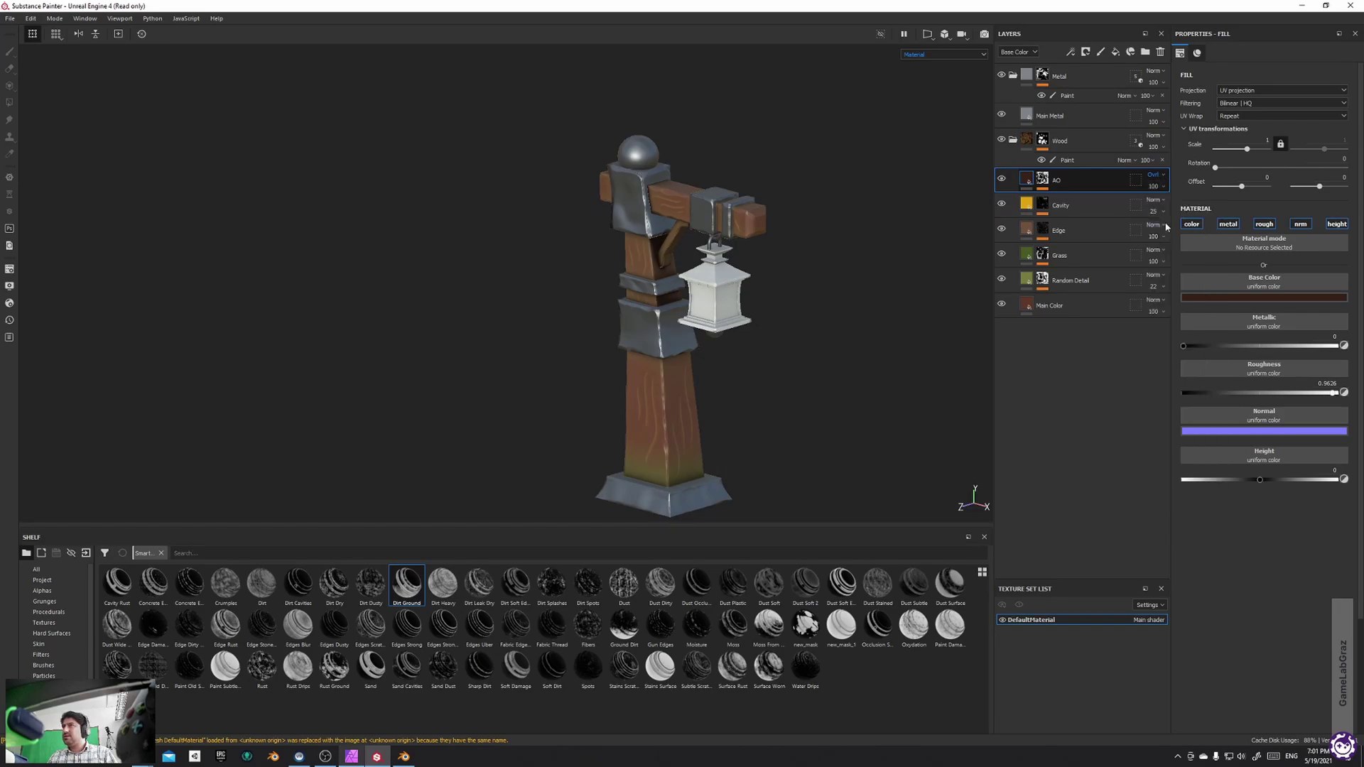
click(1162, 176)
click(1172, 186)
Duplicate the Main Metal layer and rename the copy as AO
alt+drag(838, 307, 886, 305)
alt+middle_drag(821, 246, 860, 325)
scroll(791, 304, up, 3)
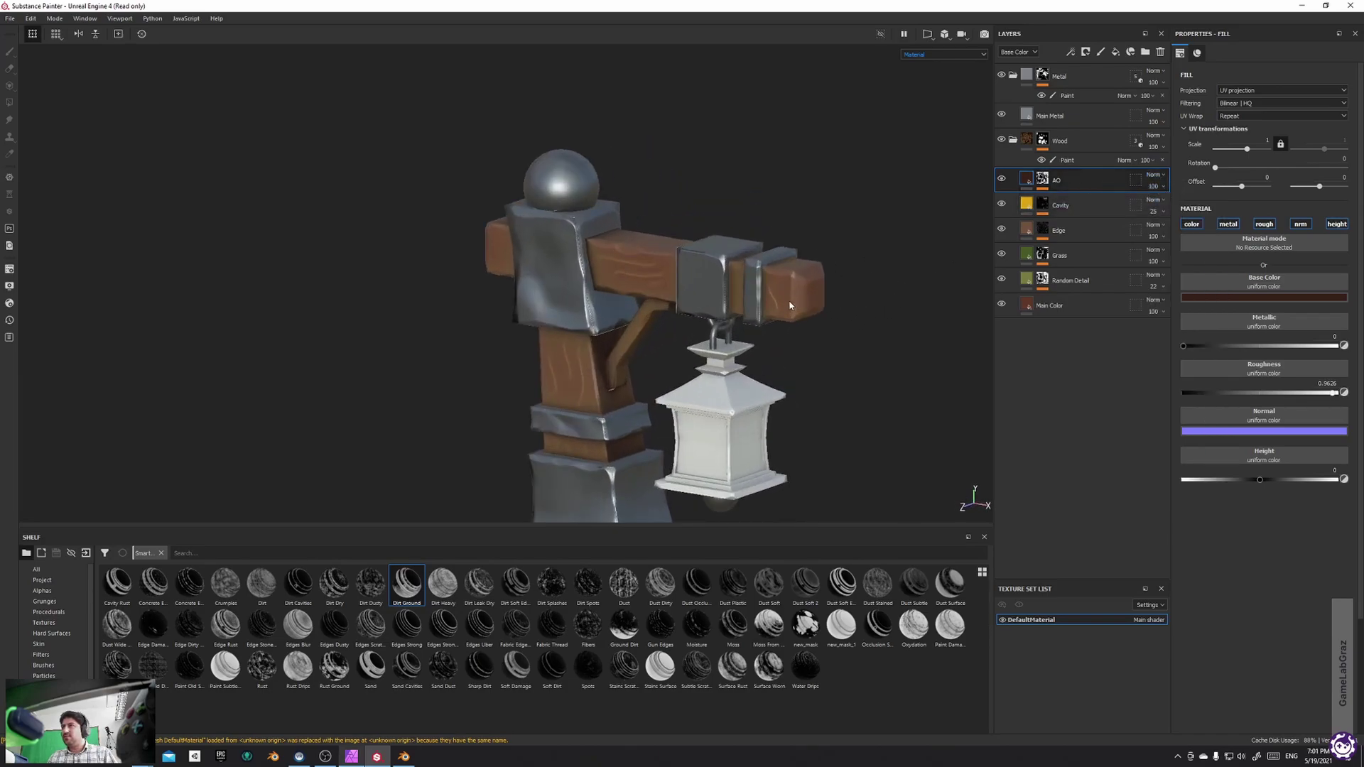
scroll(790, 304, up, 5)
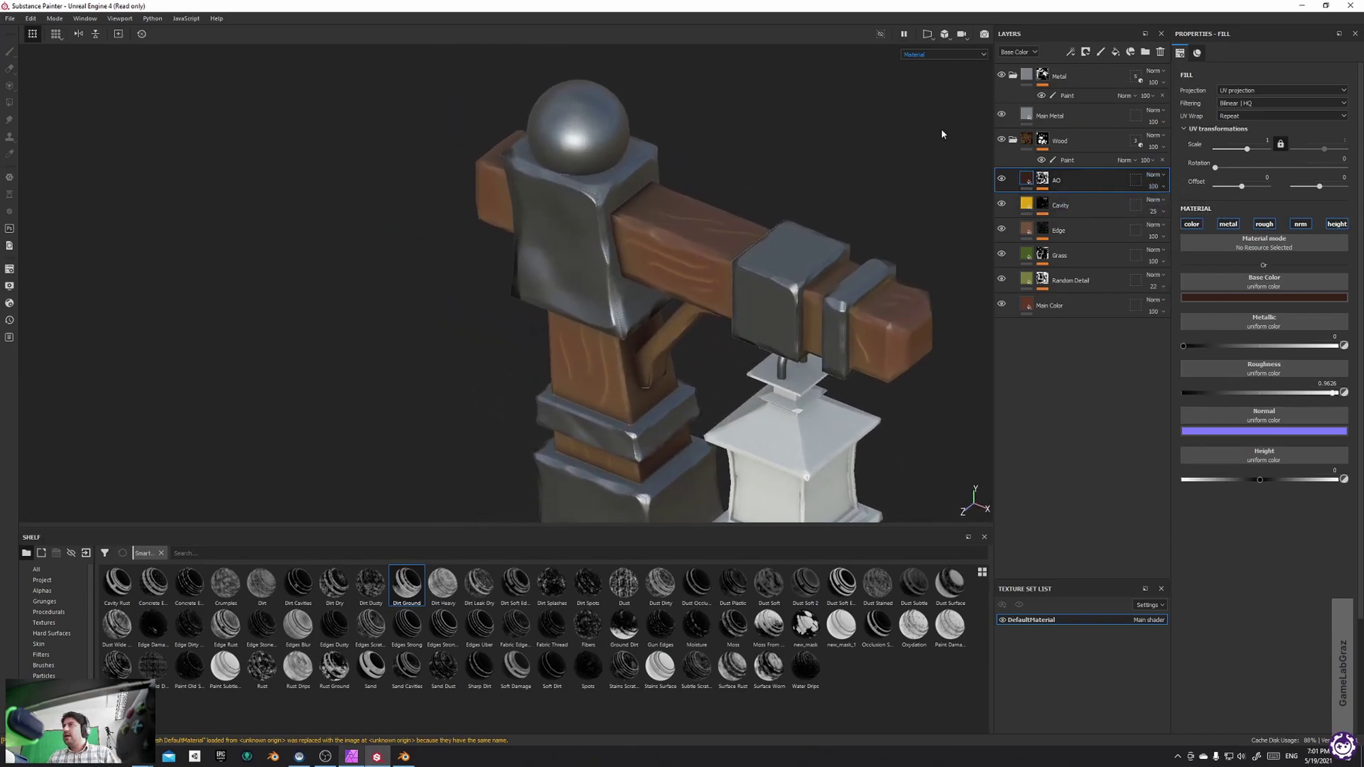
click(1065, 115)
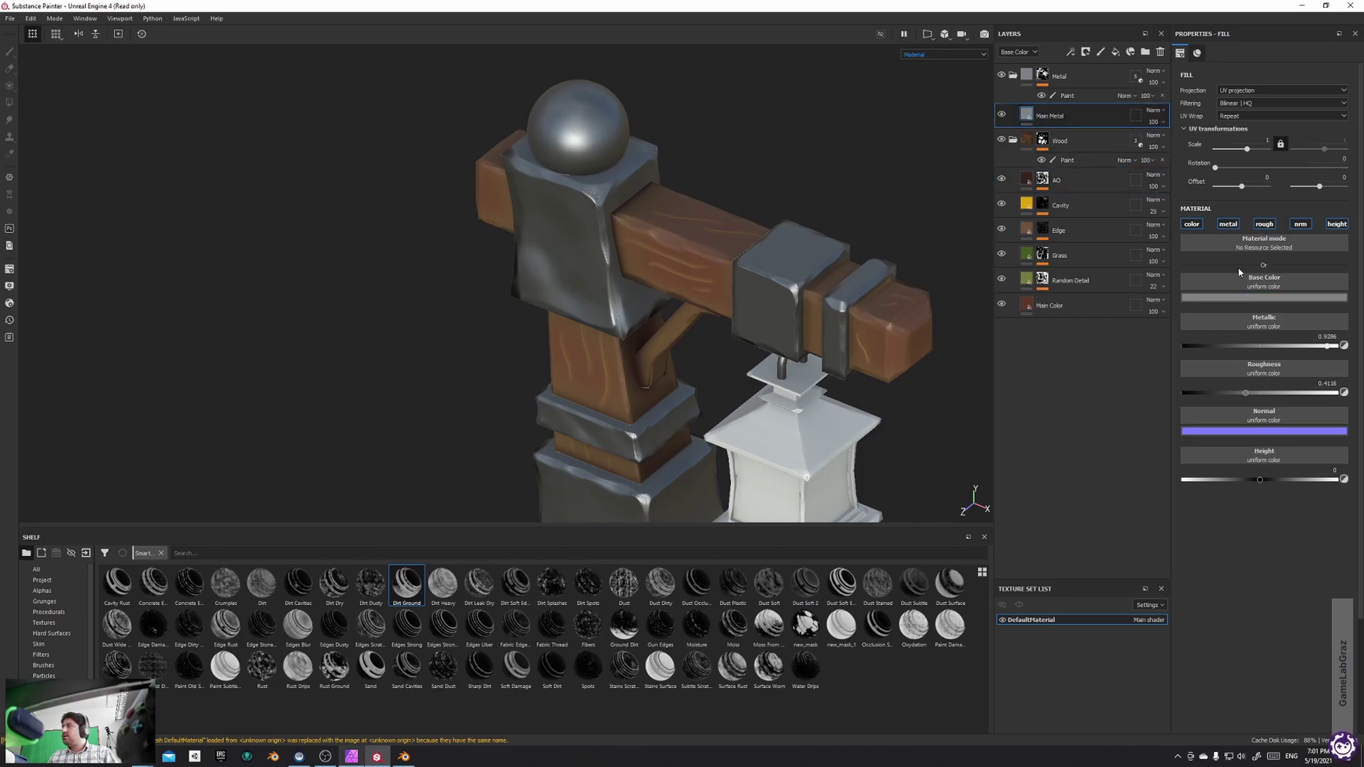
key(ctrl+d)
double_click(1076, 115)
text(AO)
key(Return)
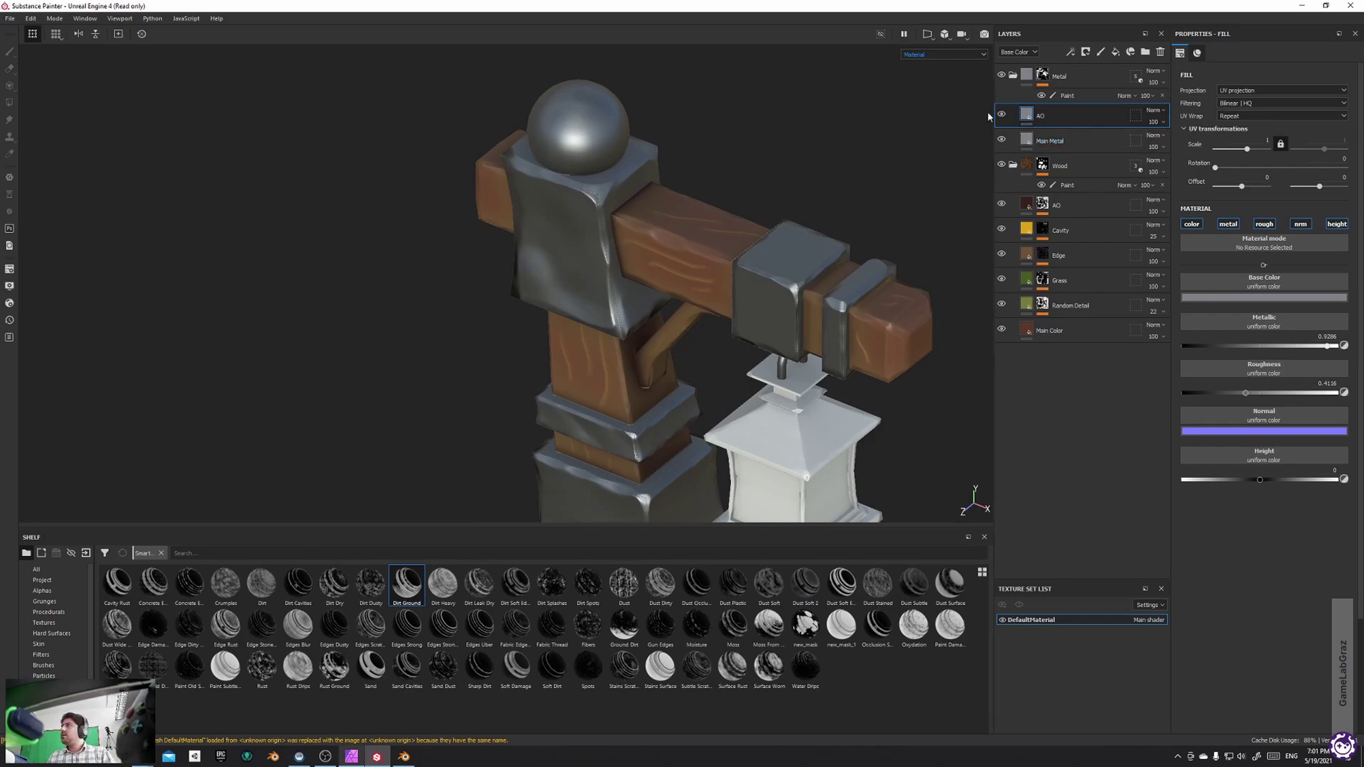
Set the metal AO layer's base color to a darker, more saturated bluish grey, 515760
click(1246, 297)
drag(1332, 396, 1330, 399)
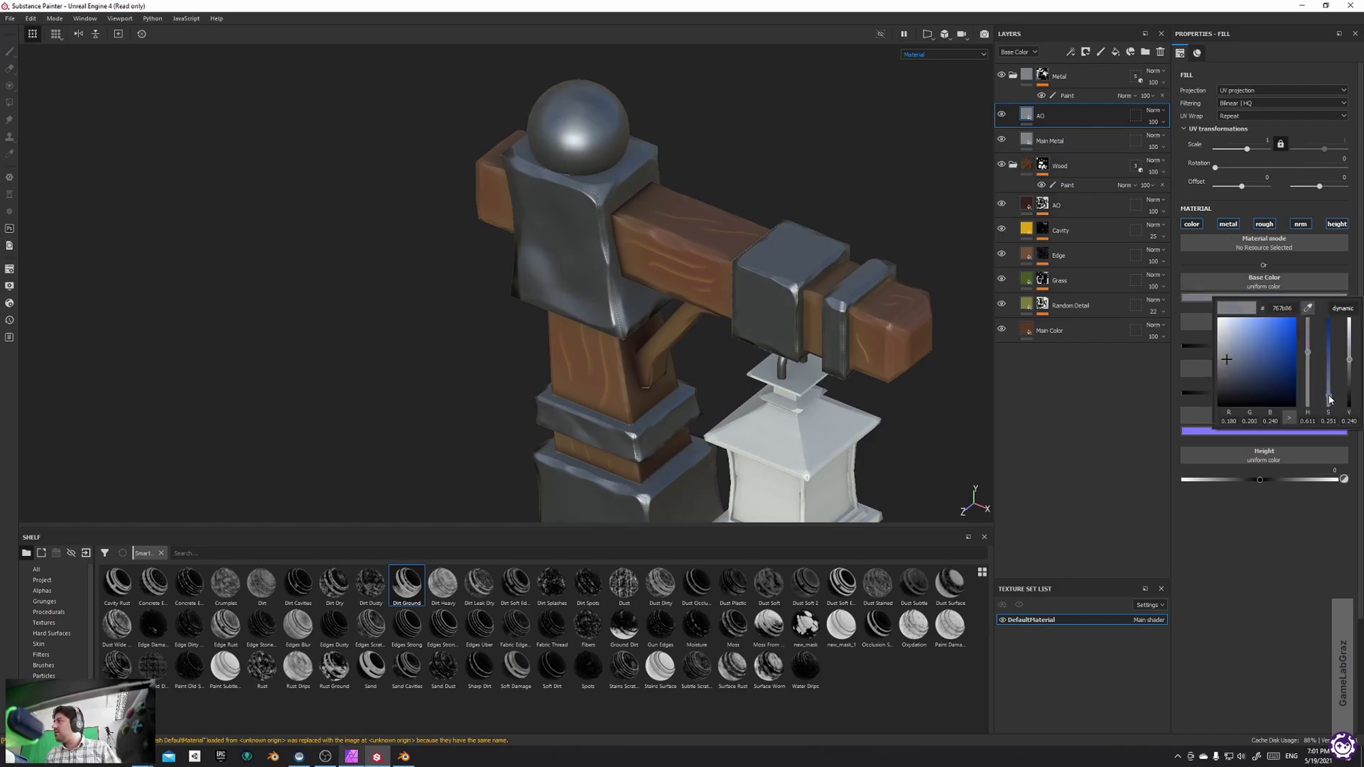
click(1351, 374)
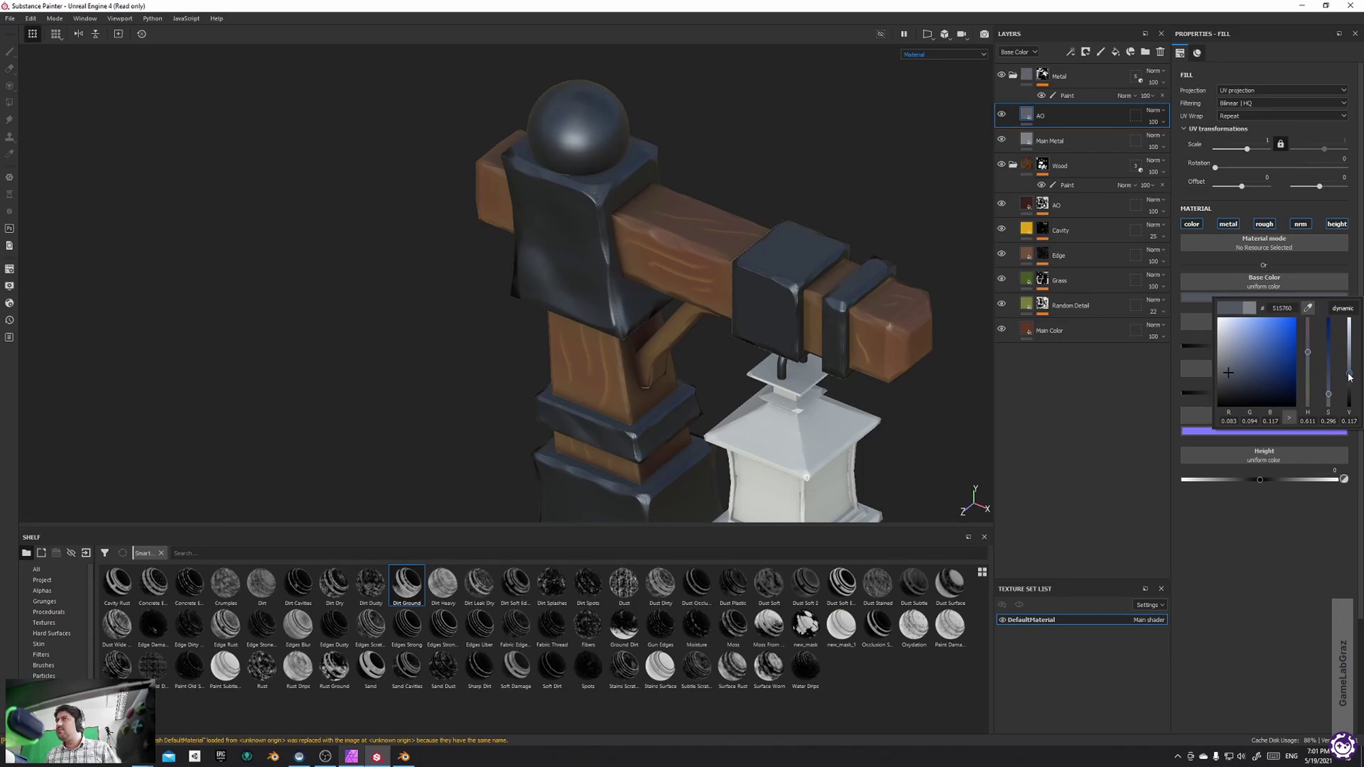
Give the metal AO layer a black mask driven by an Ambient Occlusion generator
right_click(1044, 114)
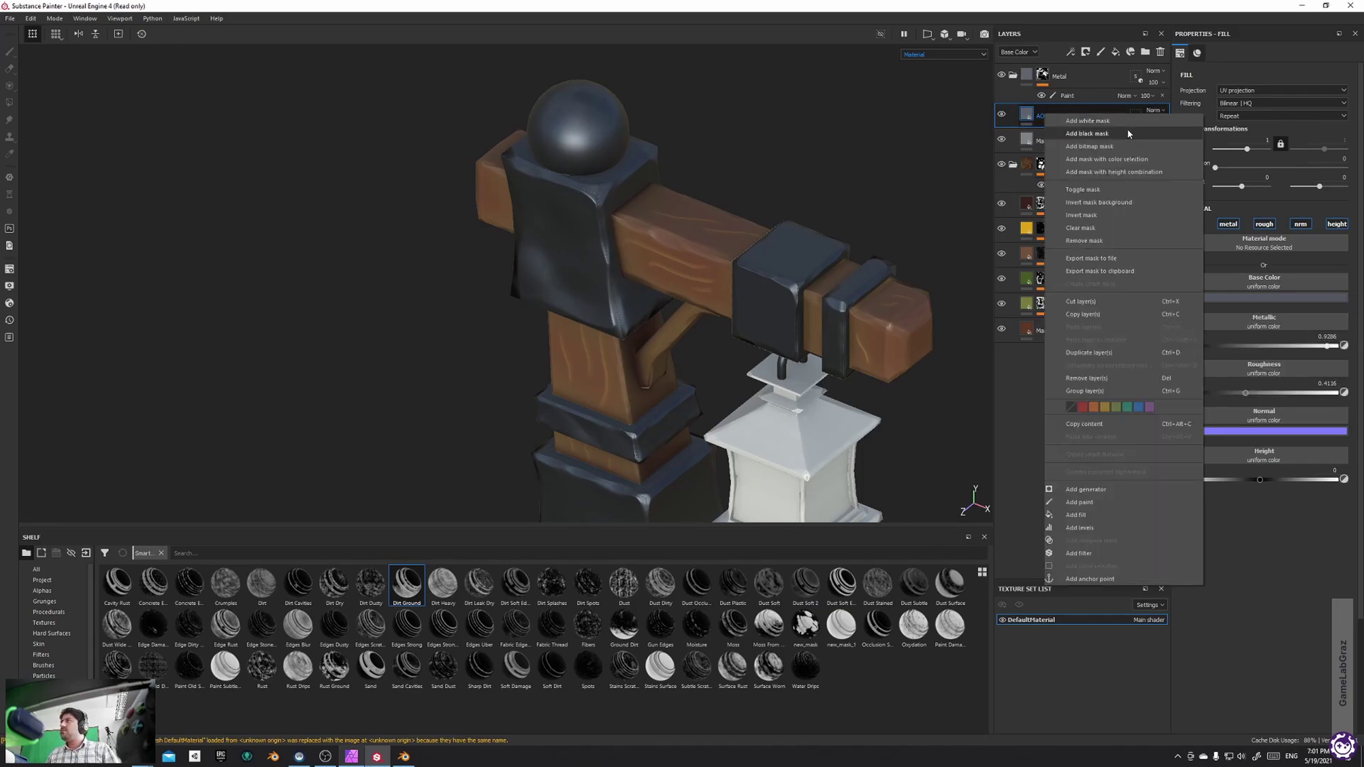
click(1051, 121)
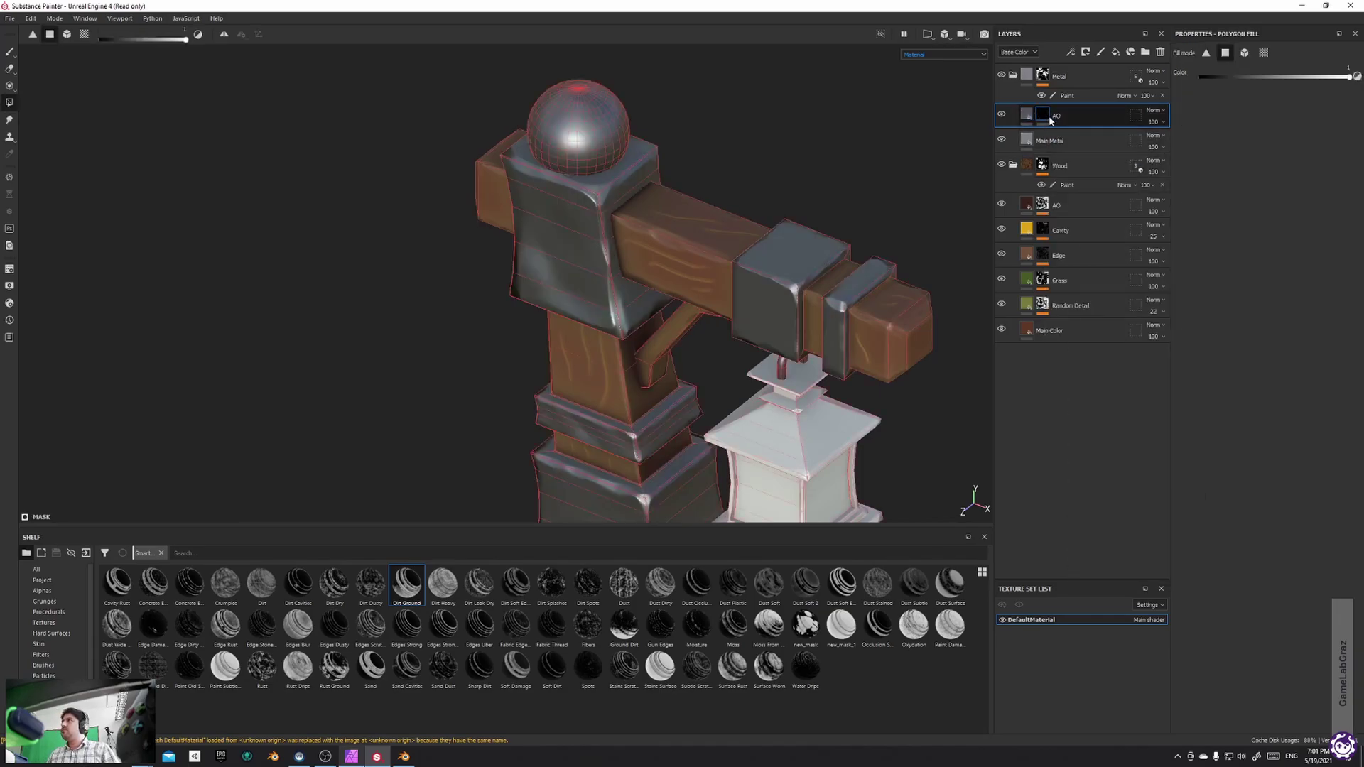
click(1085, 52)
click(1070, 52)
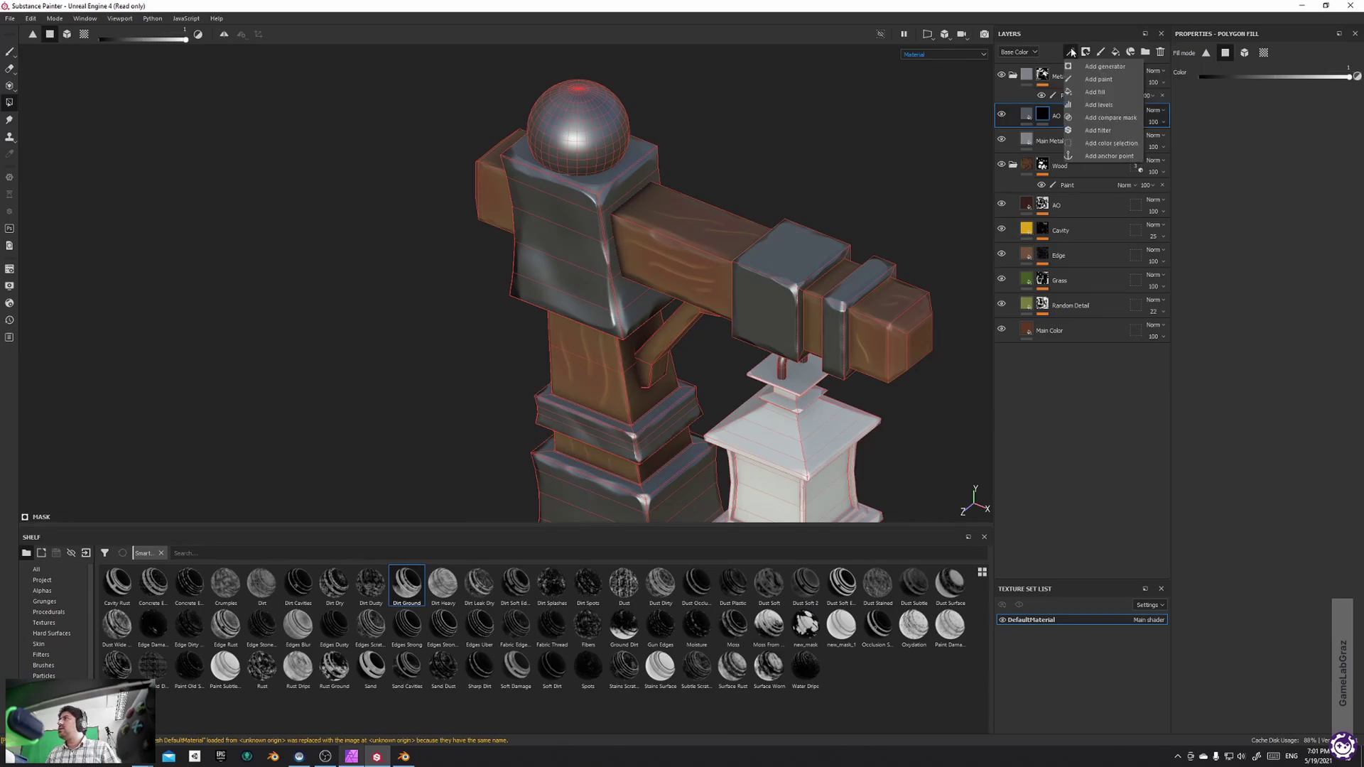
click(1115, 67)
click(1264, 70)
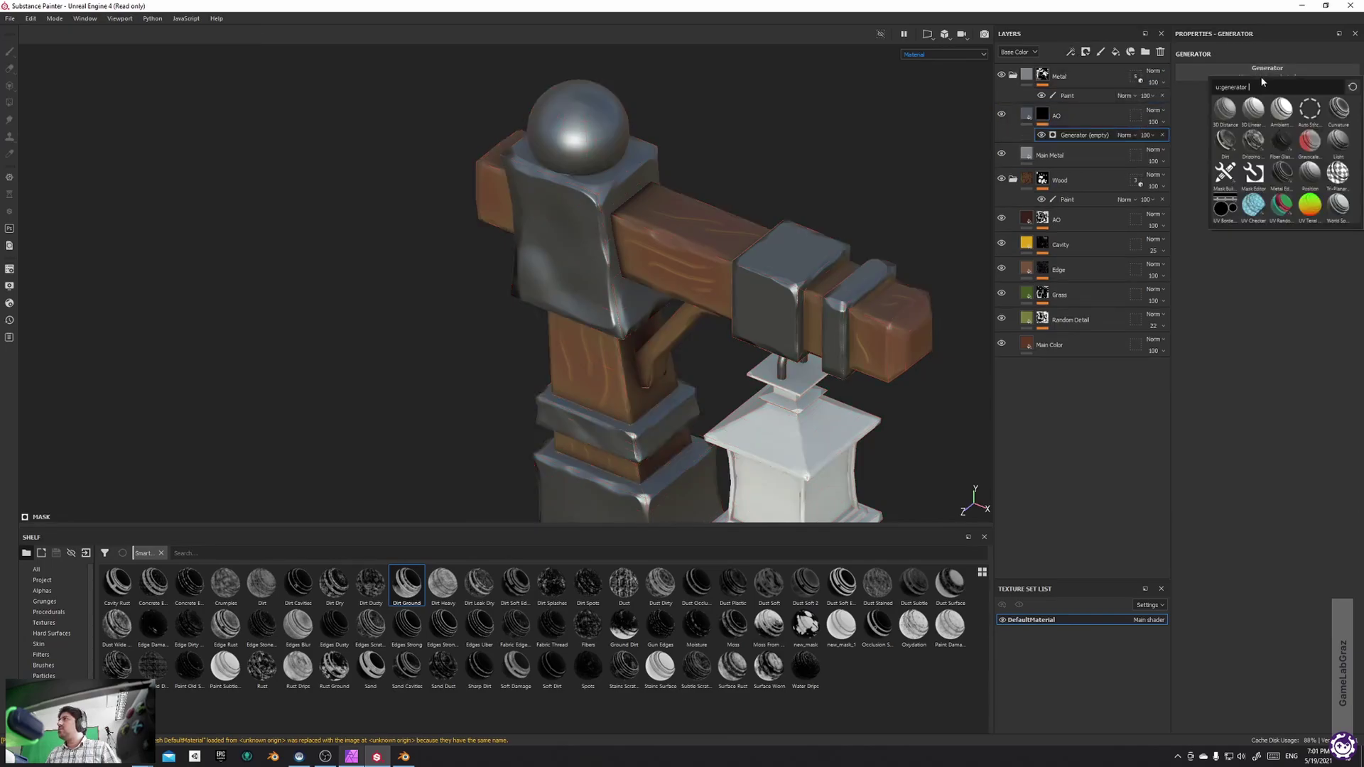
click(1281, 110)
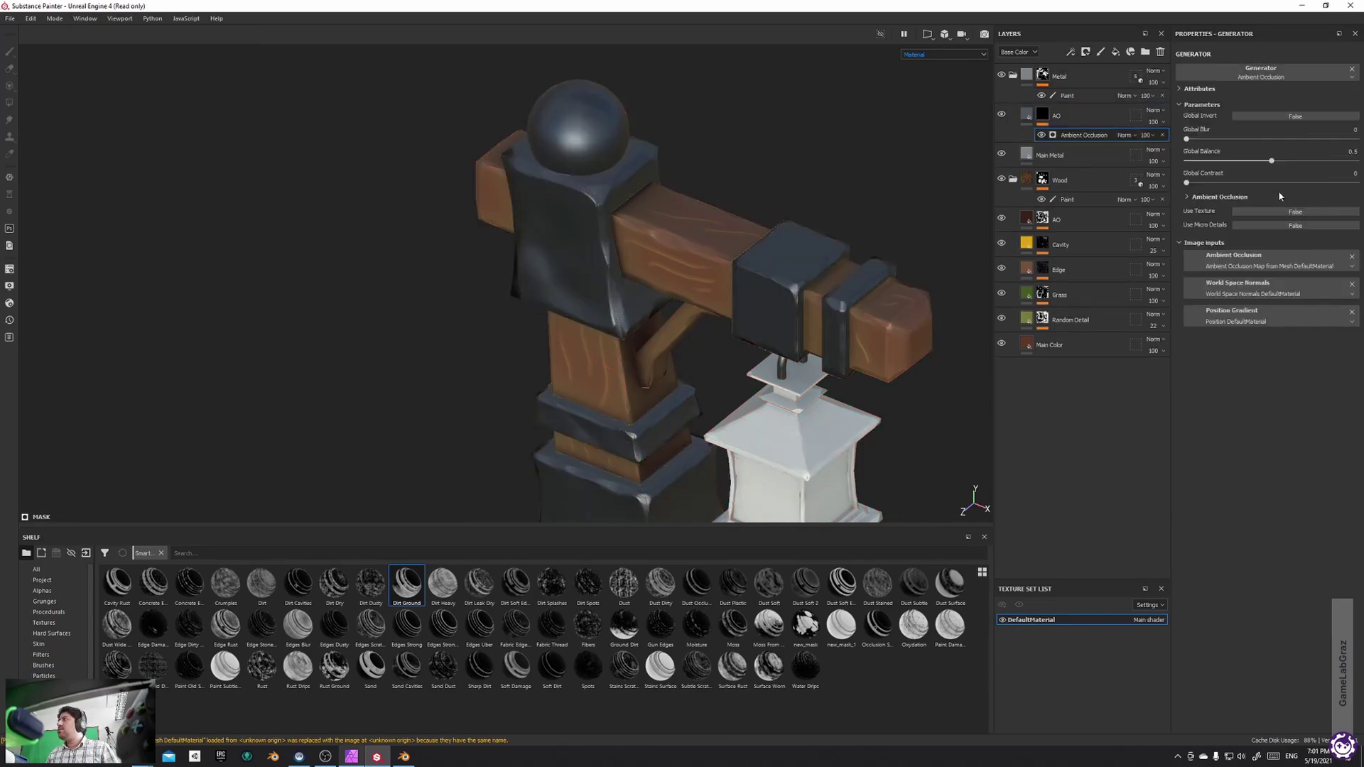
Enable the generator's global invert and set its Ambient Occlusion balance to 0.24 and contrast to 0.3
click(1207, 199)
drag(1267, 253, 1207, 277)
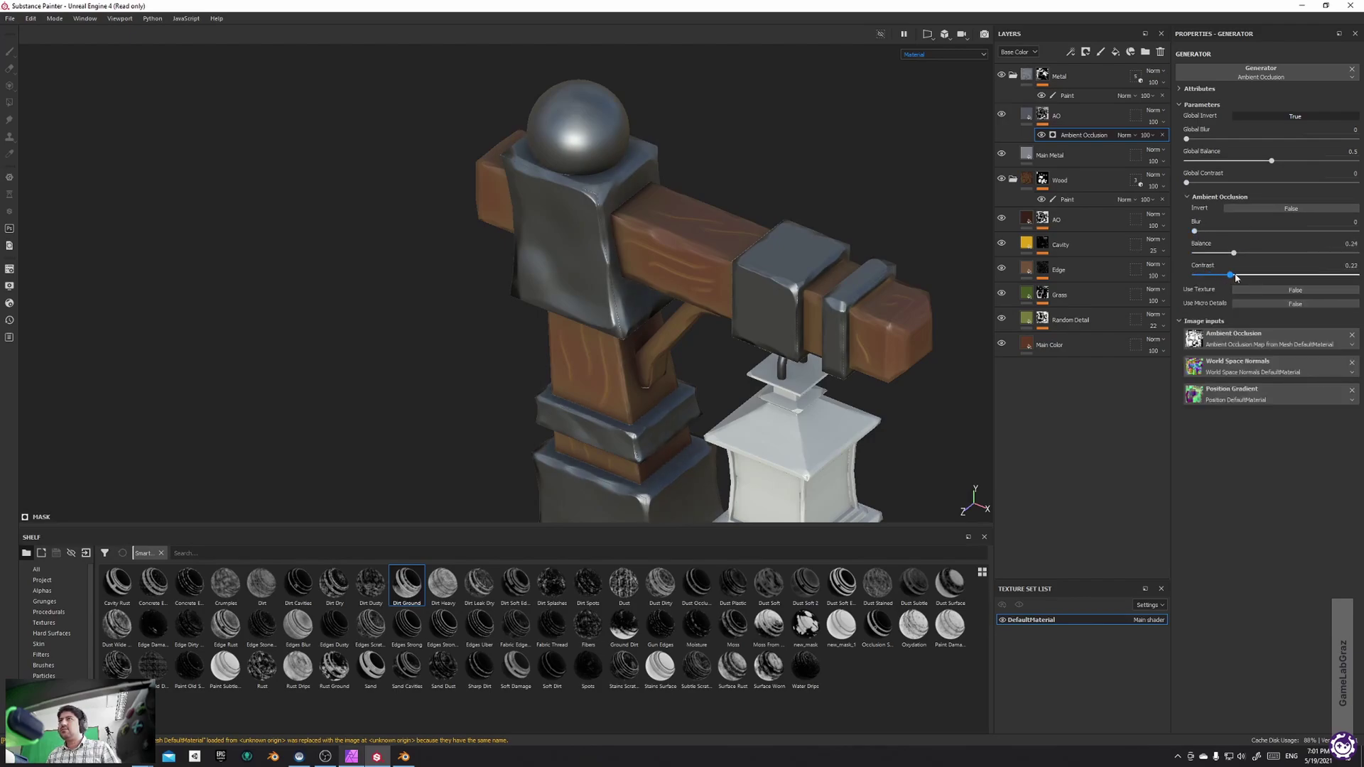
alt+drag(938, 163, 724, 343)
scroll(781, 219, up, 5)
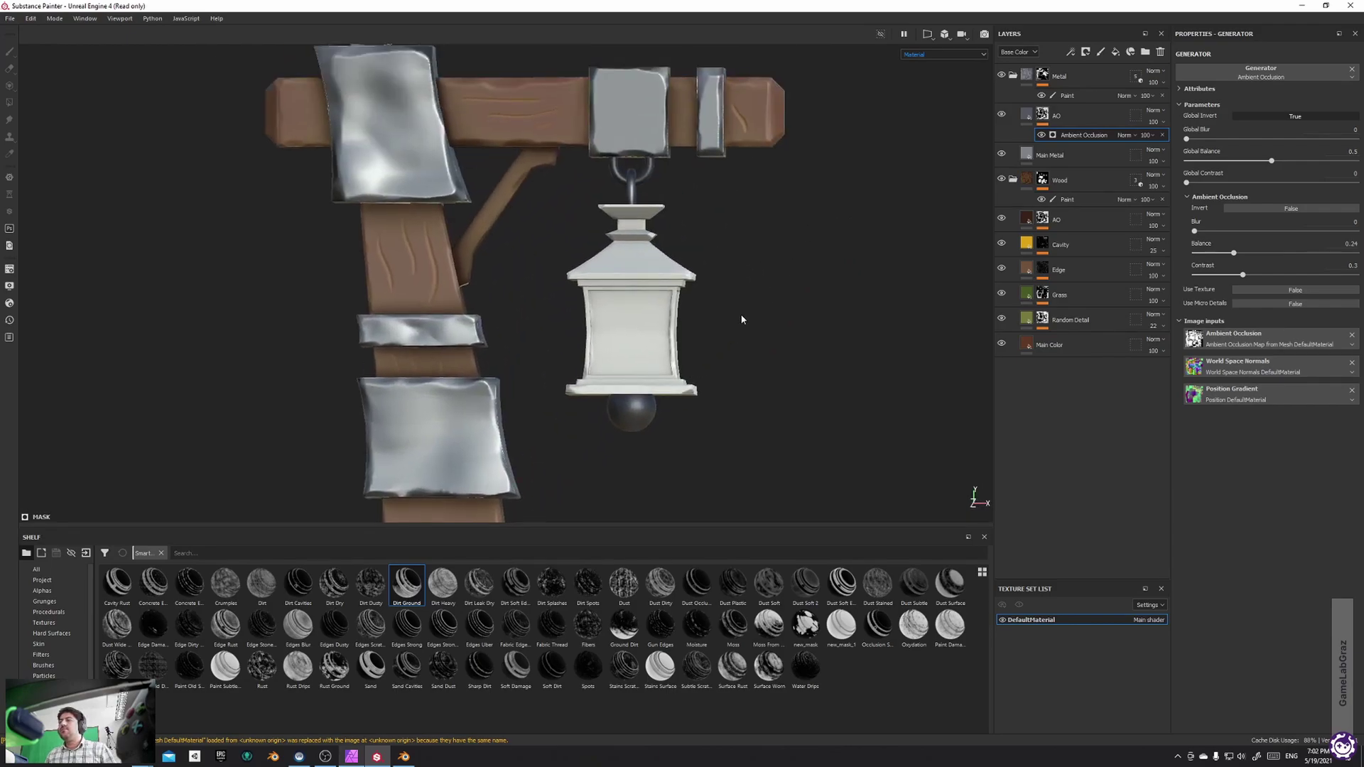
Duplicate the Metal folder and remove the mask from the copy
click(1013, 75)
click(1078, 71)
key(ctrl+d)
double_click(1073, 76)
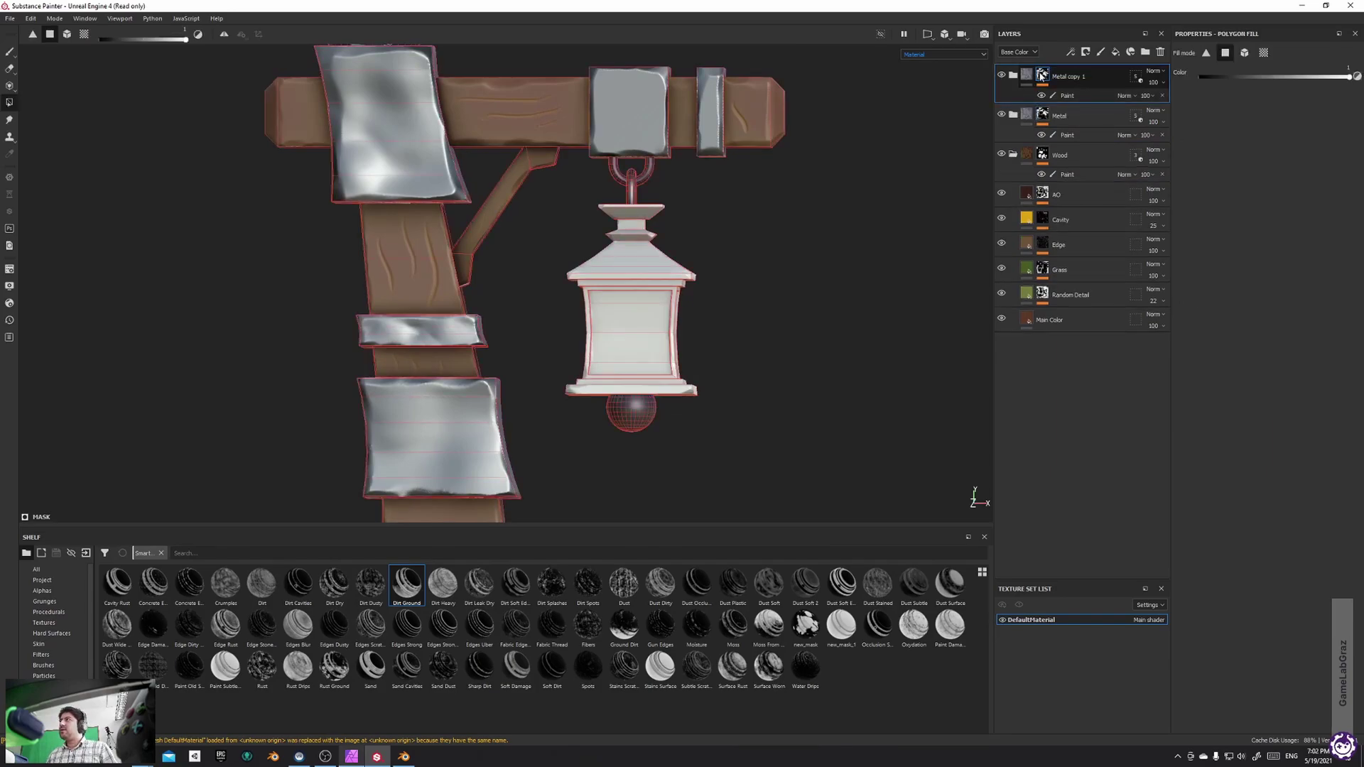
right_click(1039, 74)
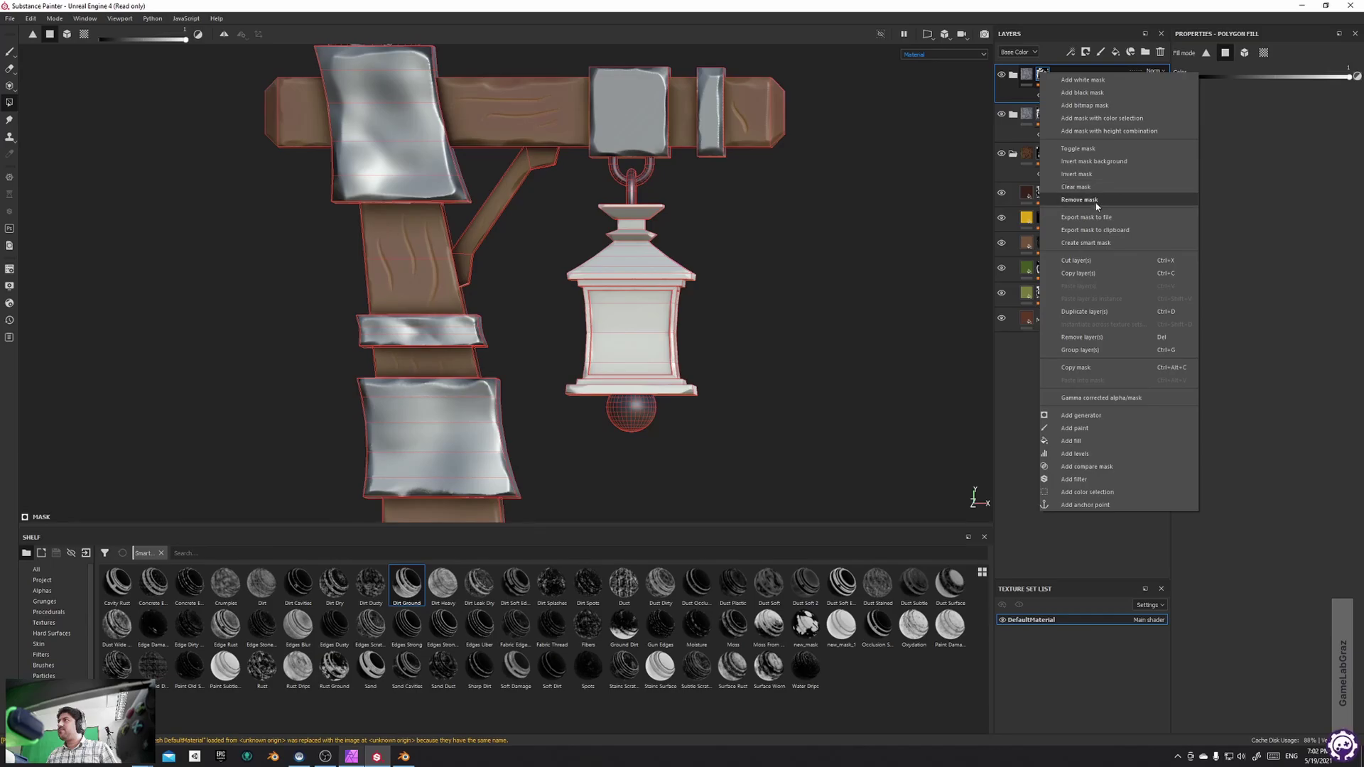
click(1093, 199)
Restrict the copied folder's geometry mask to the lantern mesh Cube.002 and rename the folder Gold
click(1135, 76)
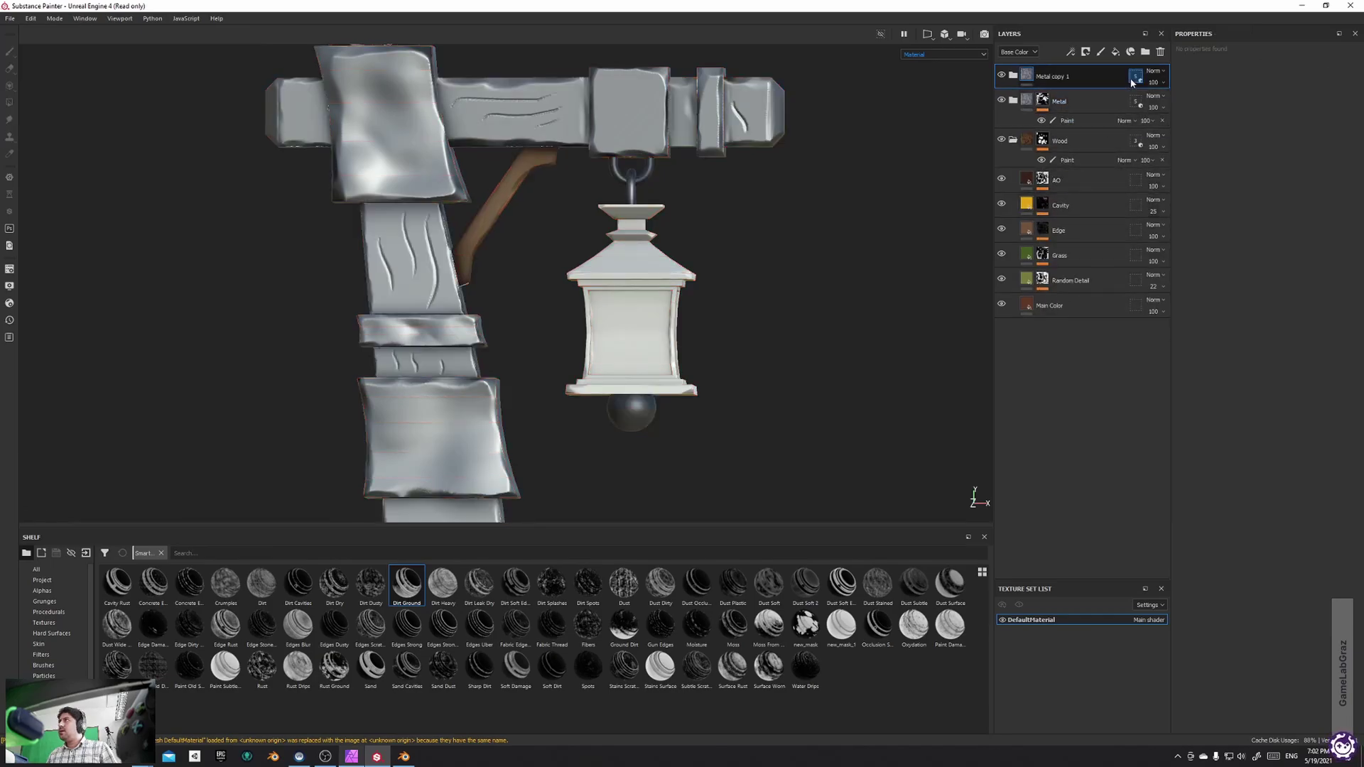
click(1351, 66)
click(1341, 91)
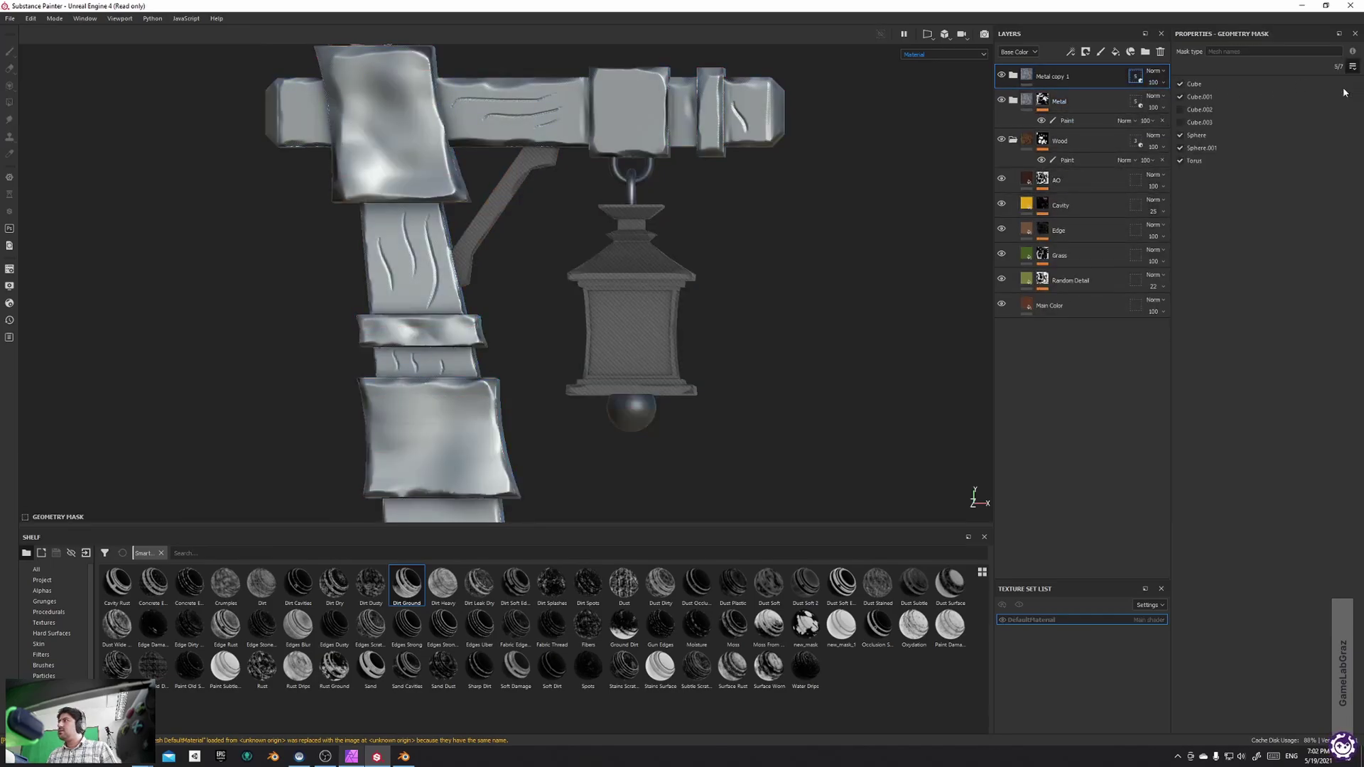
click(671, 272)
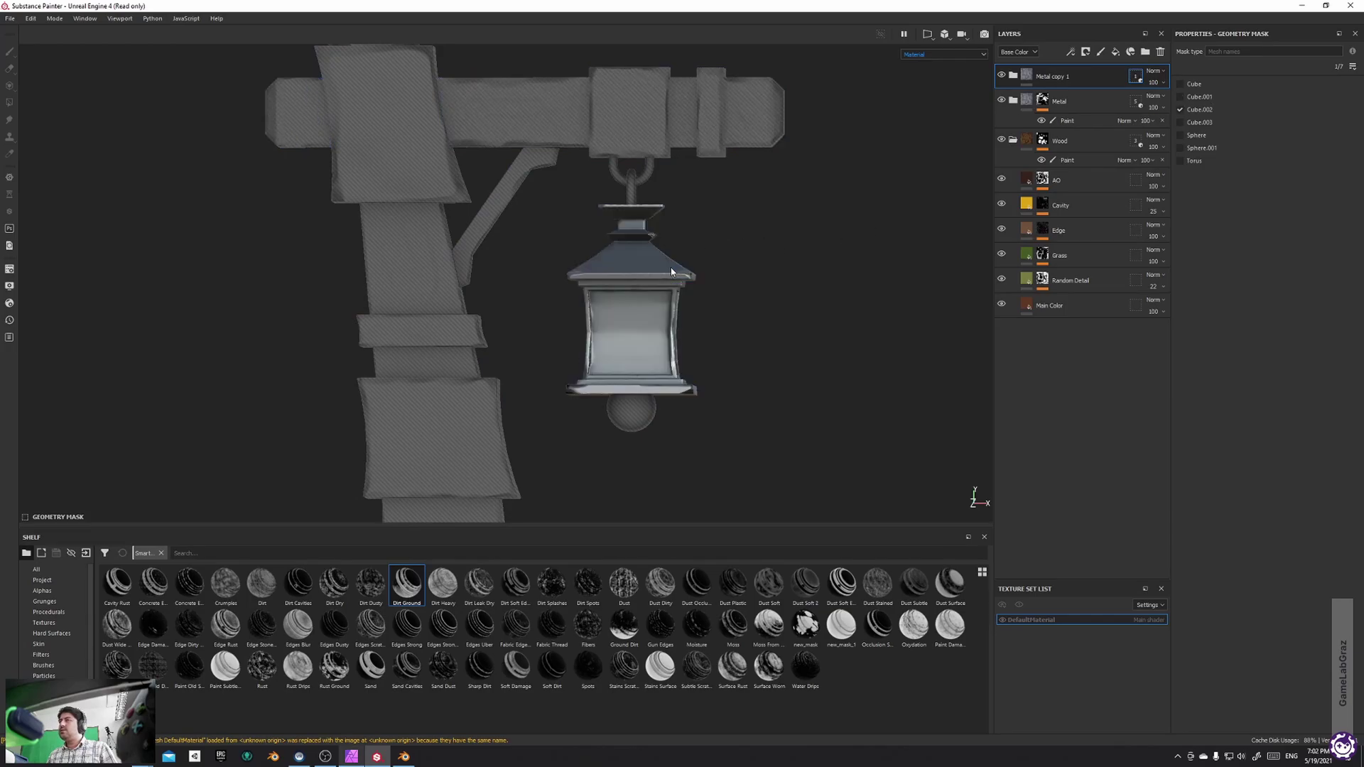
double_click(1053, 76)
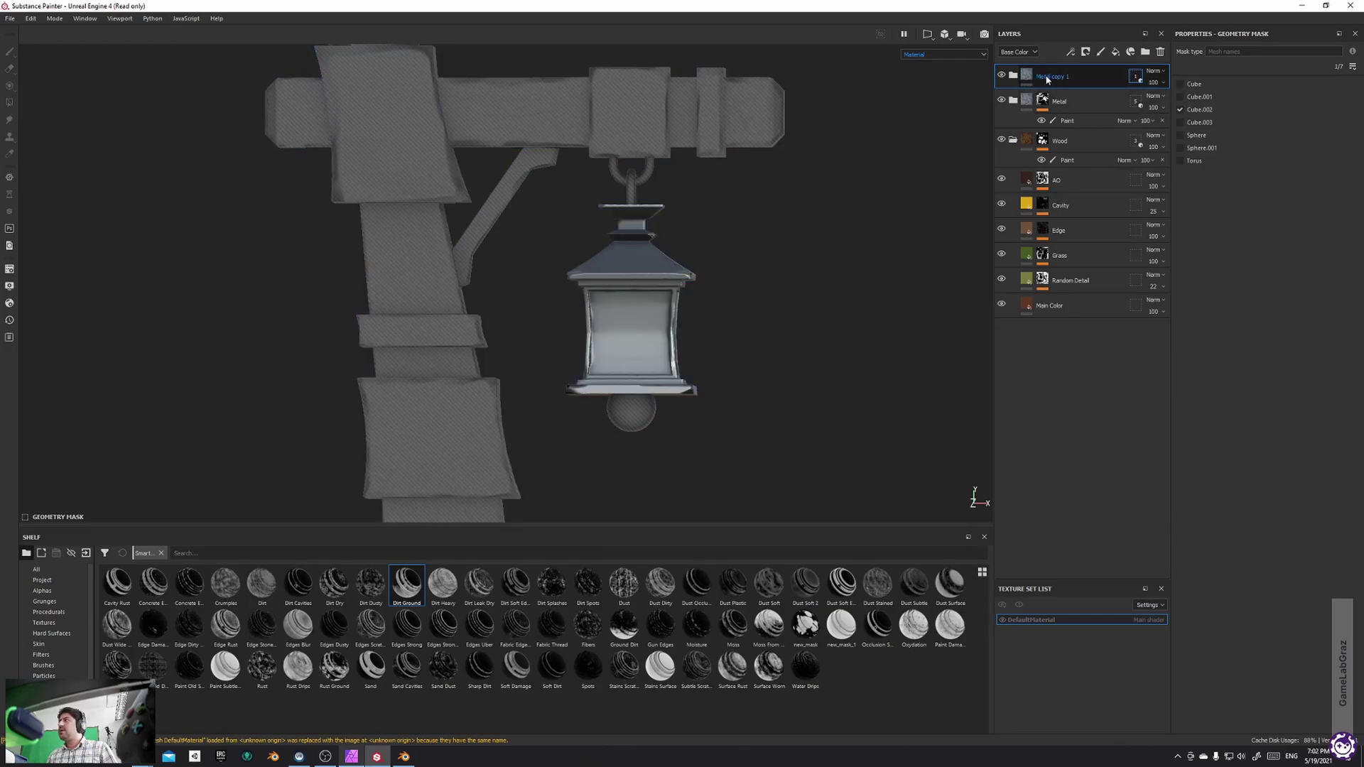
text(Gold)
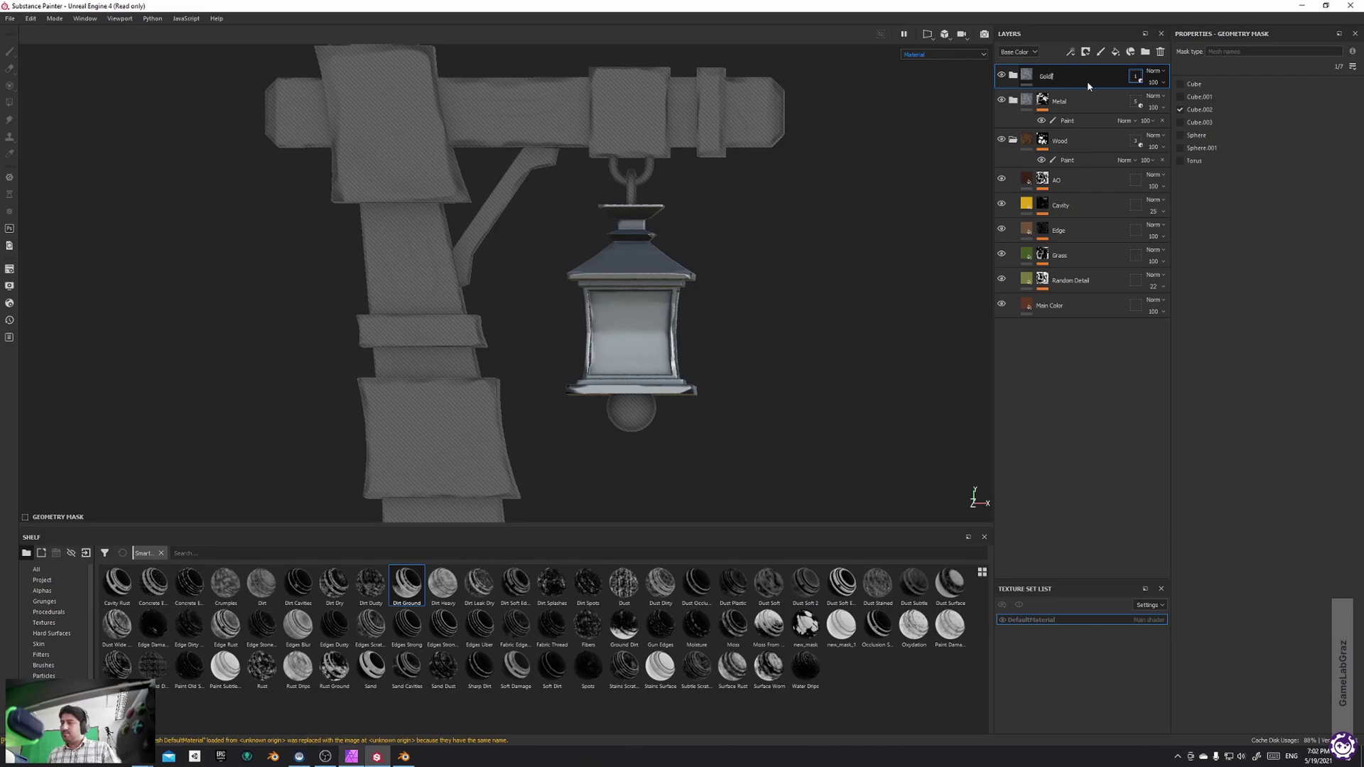
Set the Gold folder's Main Metal layer to a golden yellow base color and lower its roughness to about 0.2
click(1013, 76)
click(1044, 127)
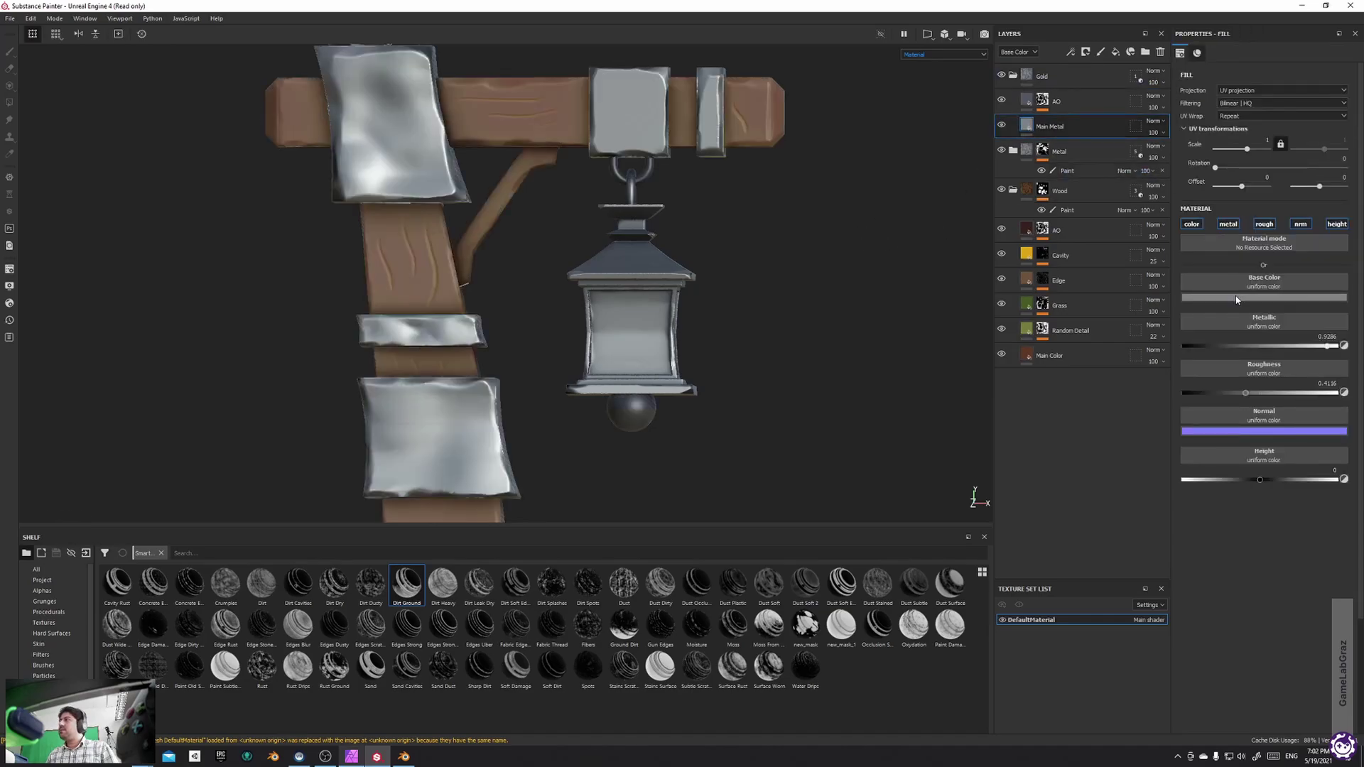
click(1238, 298)
drag(1325, 357, 1309, 402)
click(1289, 358)
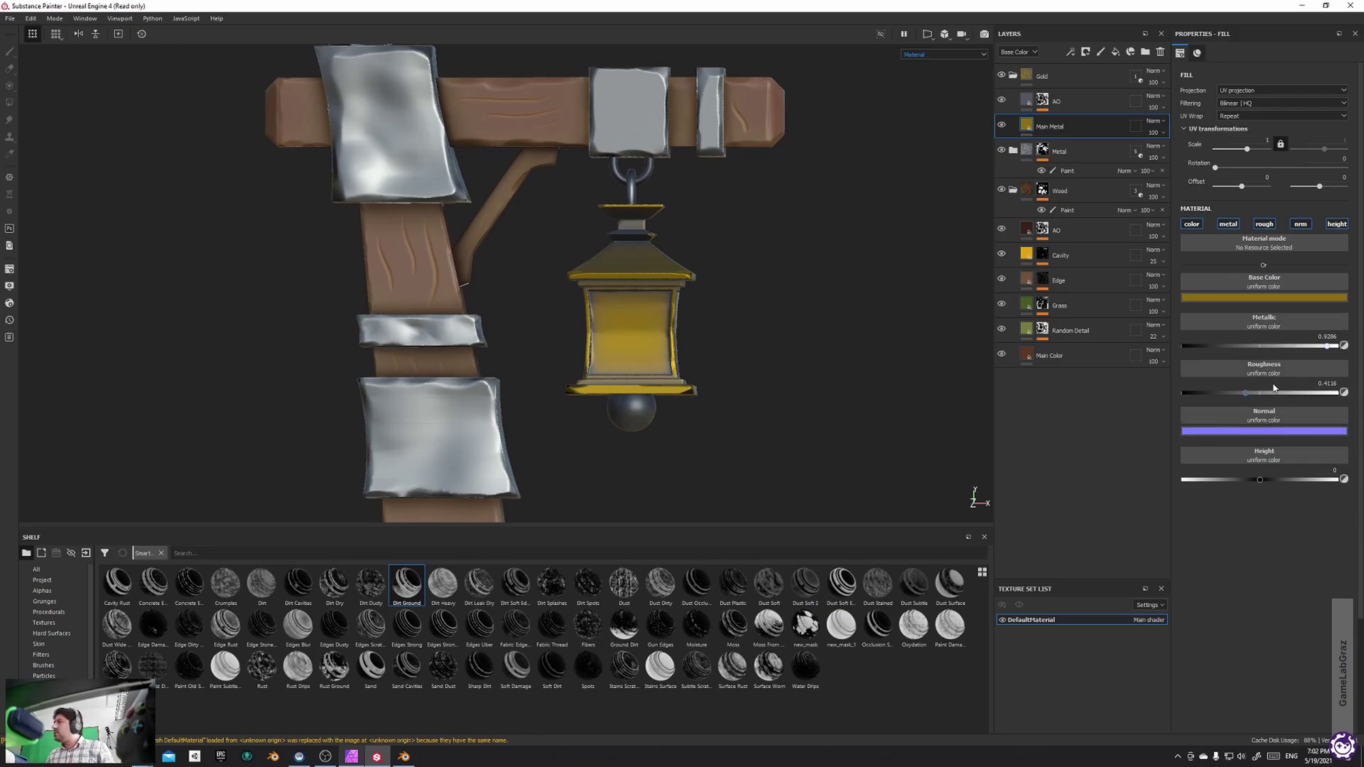
drag(1232, 396, 1219, 397)
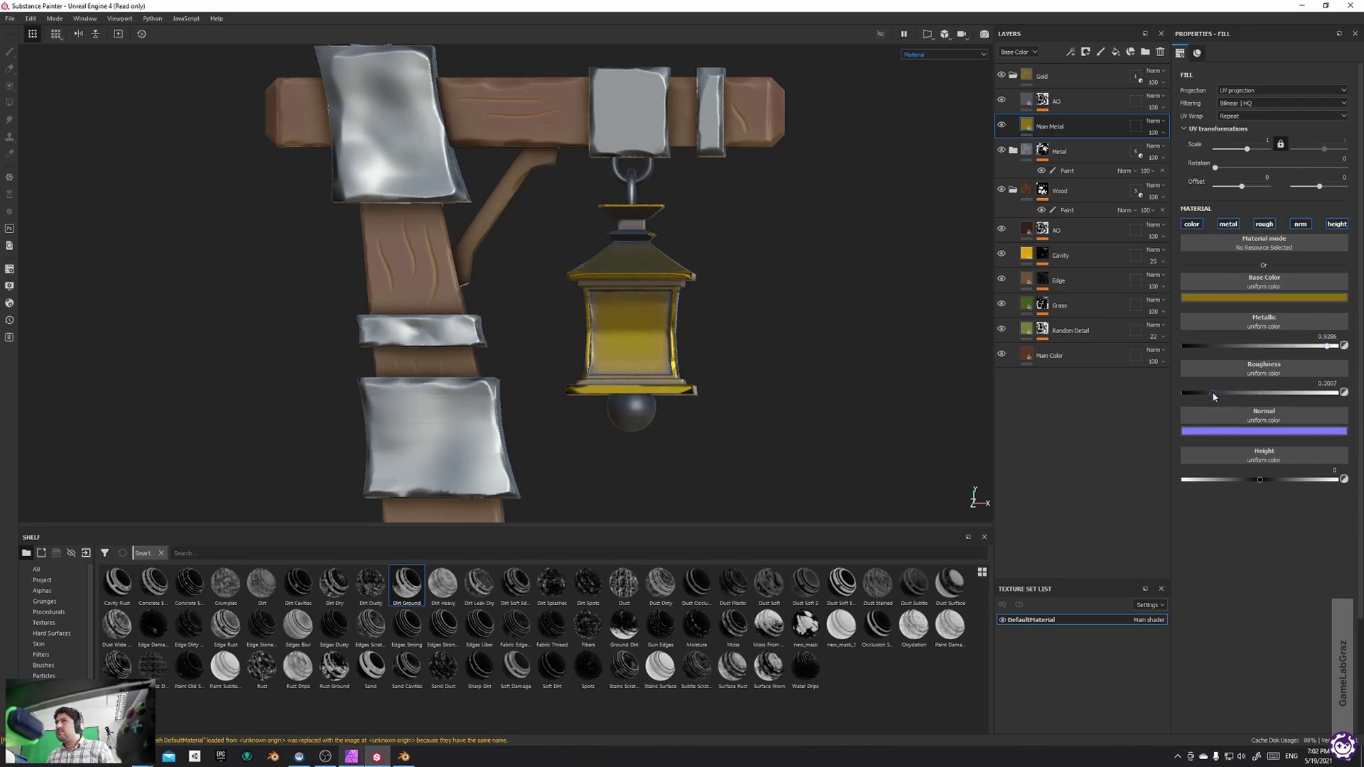
alt+drag(909, 364, 774, 348)
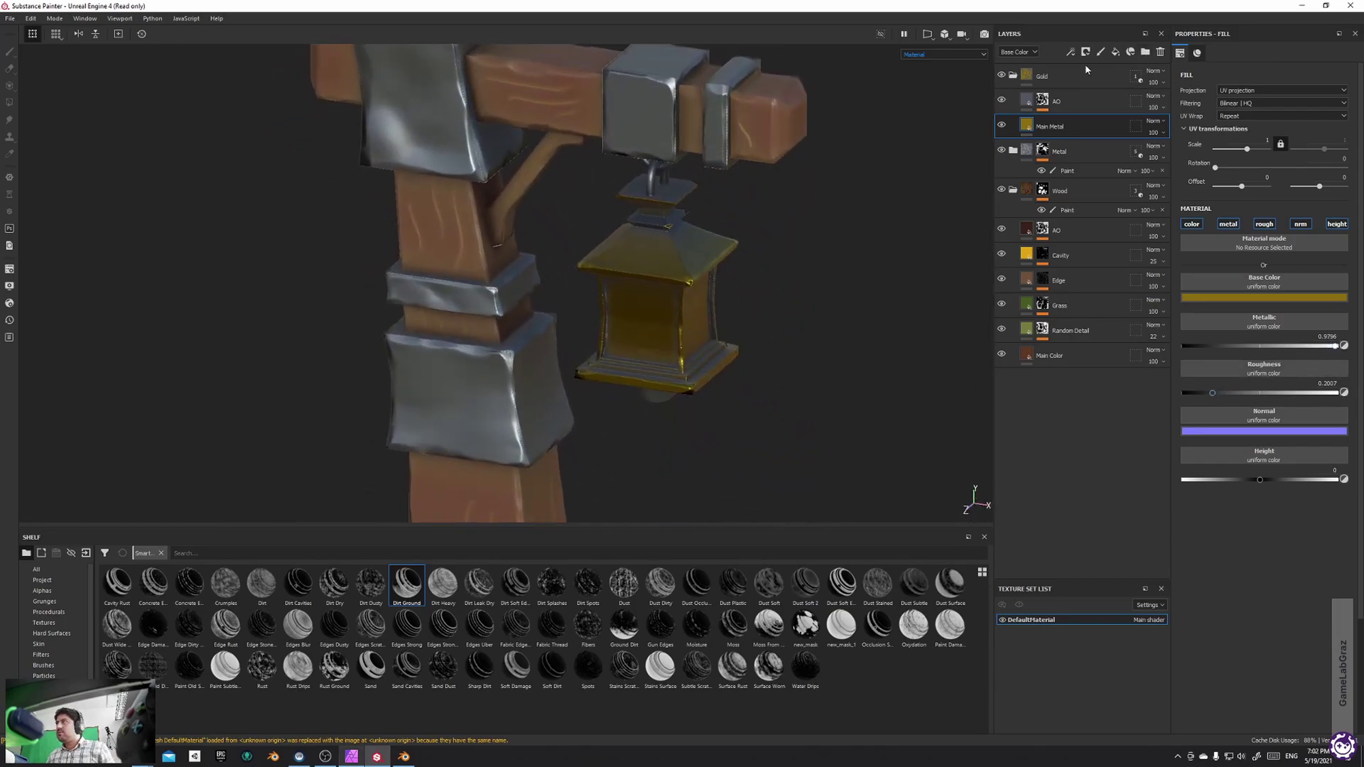
Sample the gold Main Metal color as the Gold AO layer's base color and darken it to a deep golden brown
click(1094, 101)
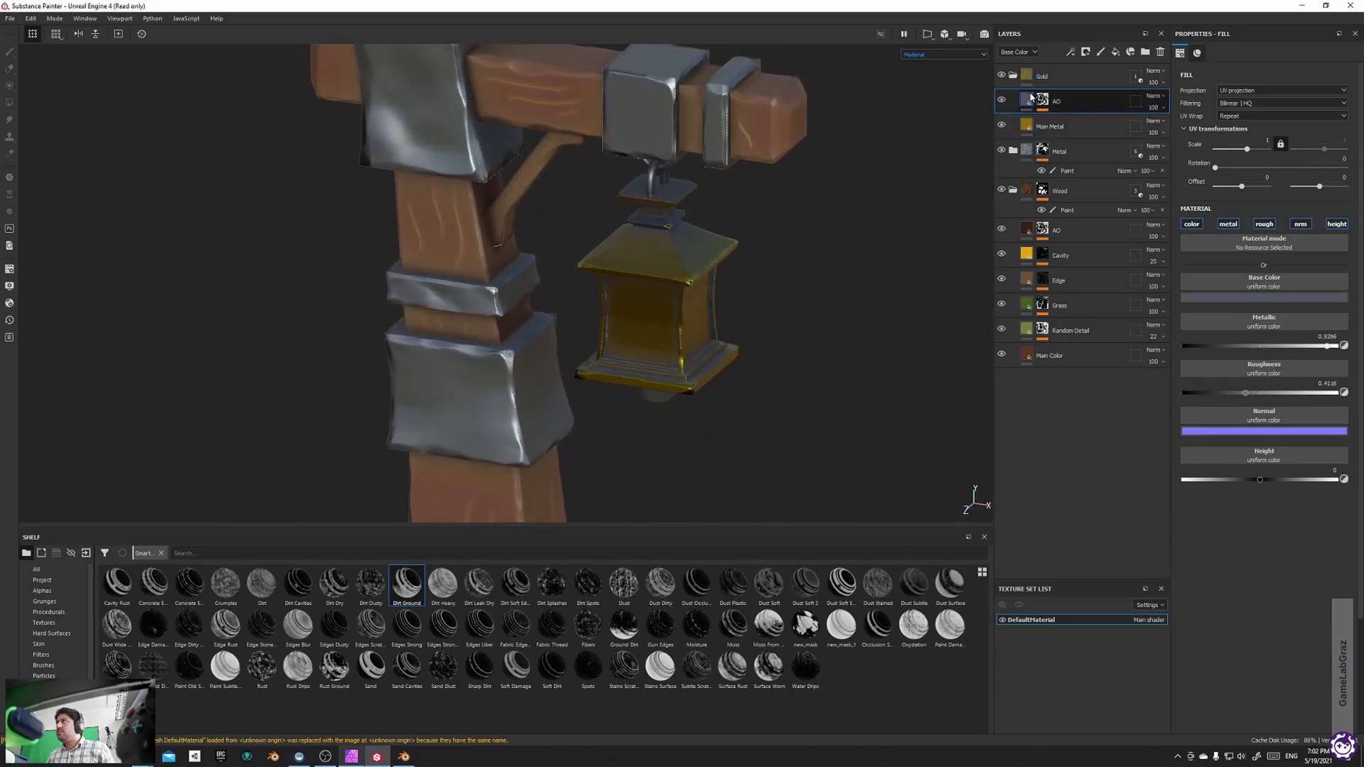
click(1290, 298)
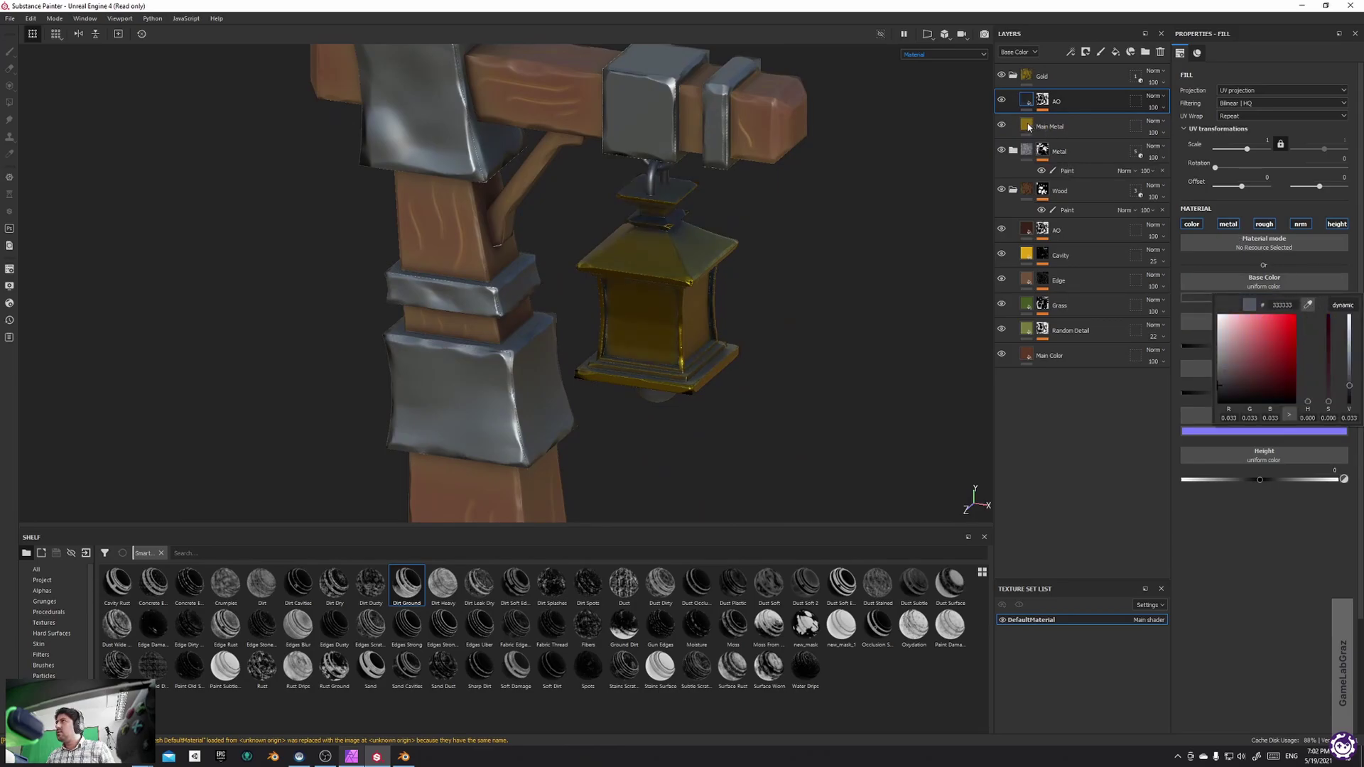
click(1029, 126)
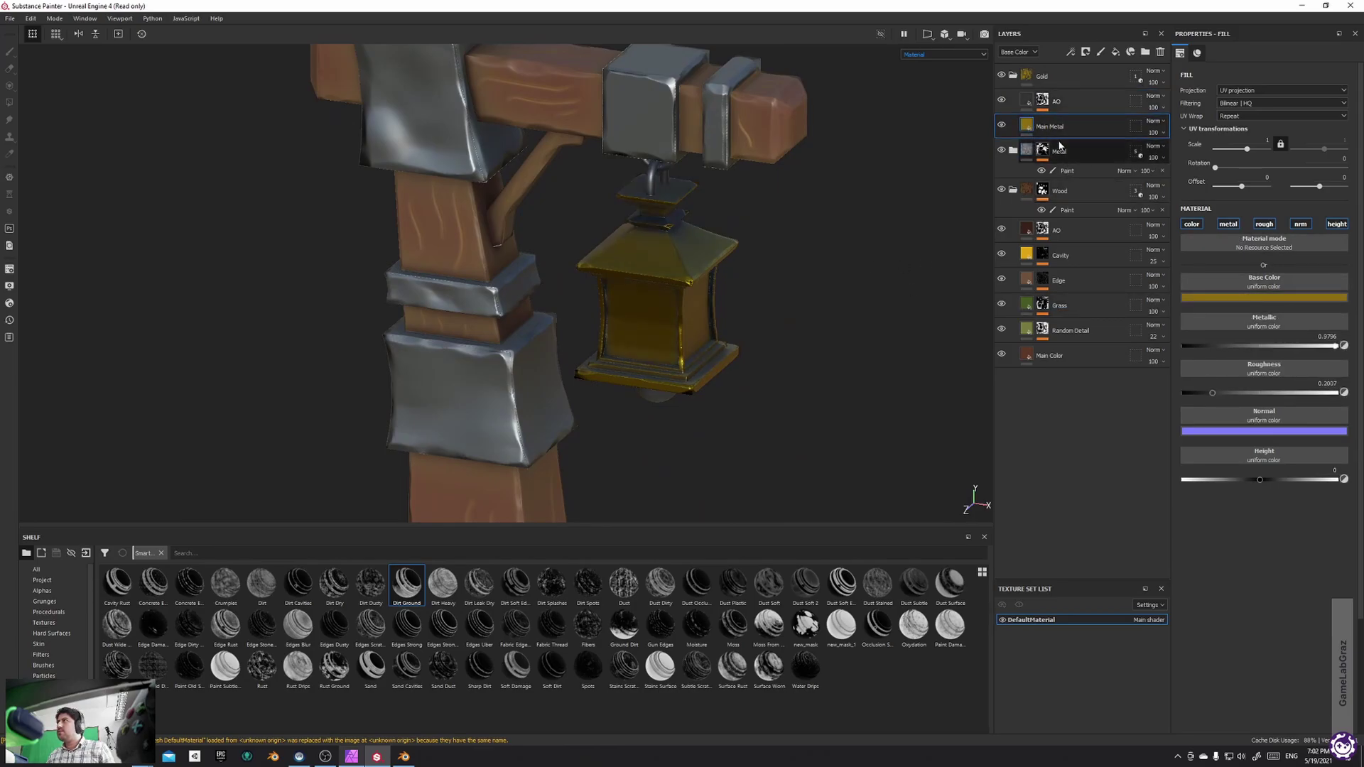
click(1027, 101)
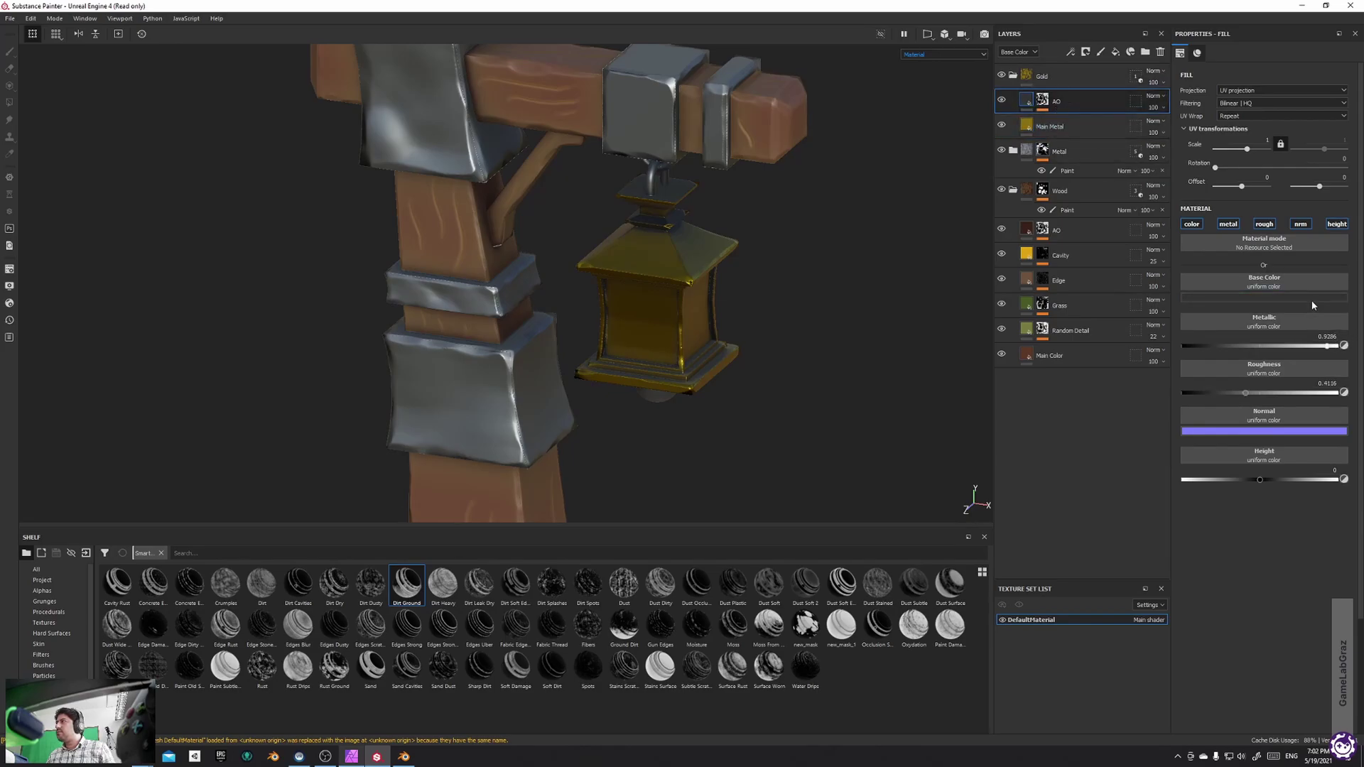
click(1312, 299)
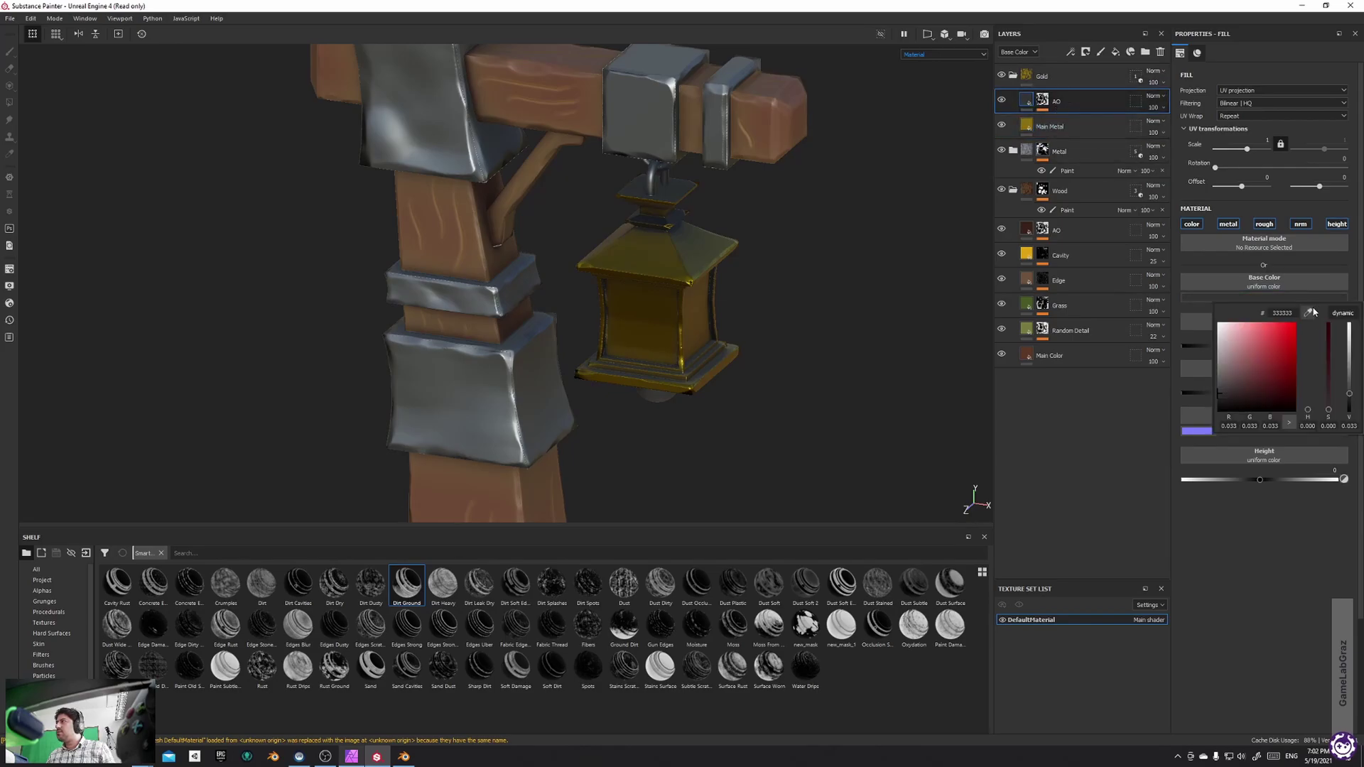
click(1050, 125)
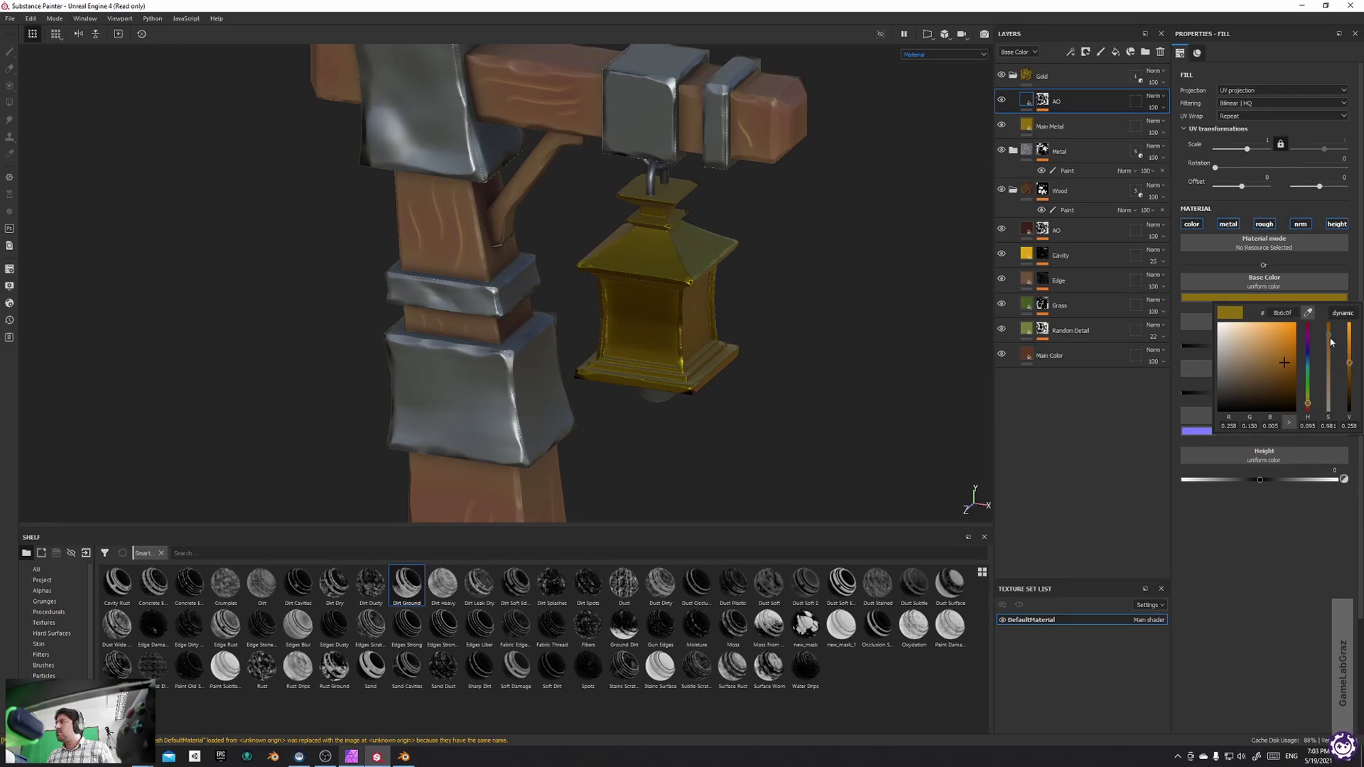
drag(1349, 363, 1349, 384)
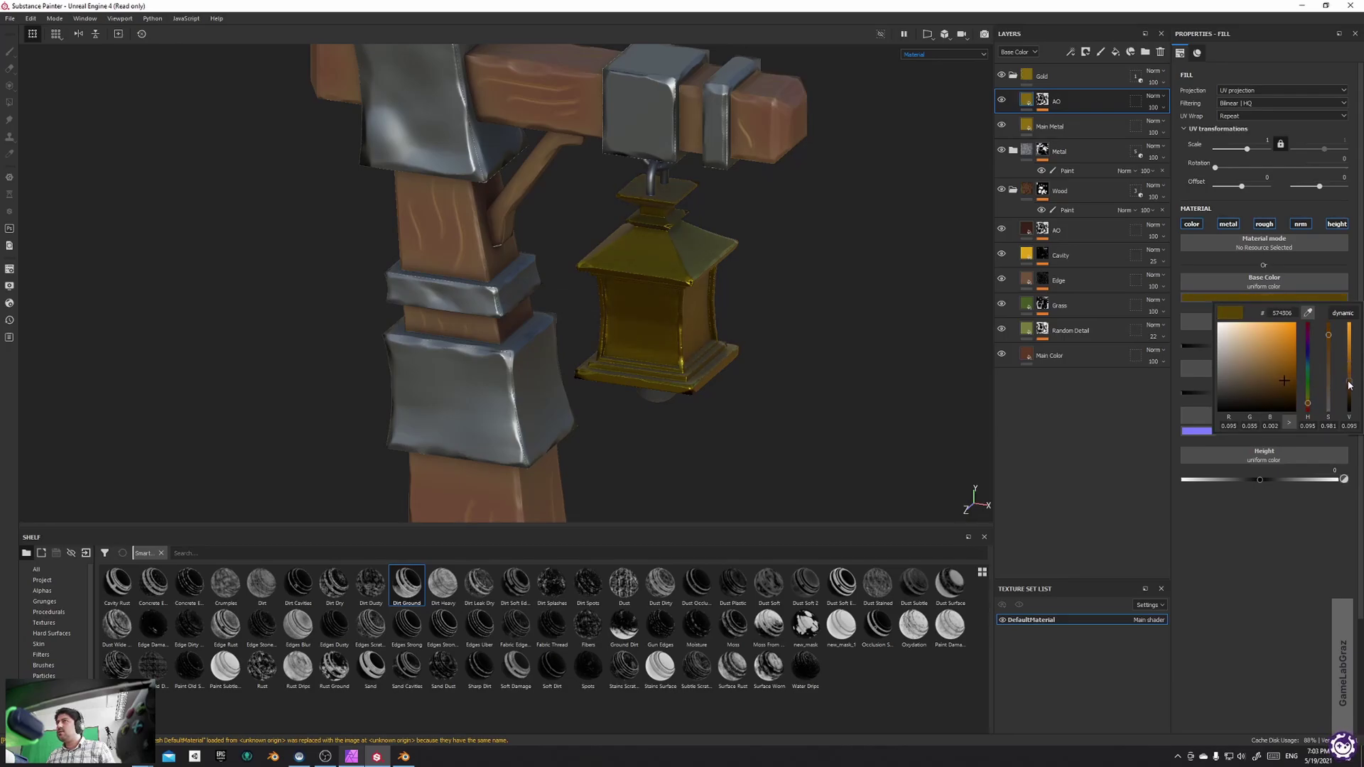
click(948, 290)
Inspect the whole lantern post from a distance and the gold lantern up close
scroll(912, 233, down, 3)
alt+drag(910, 233, 875, 297)
scroll(818, 279, down, 3)
scroll(817, 280, down, 2)
alt+middle_drag(817, 279, 790, 242)
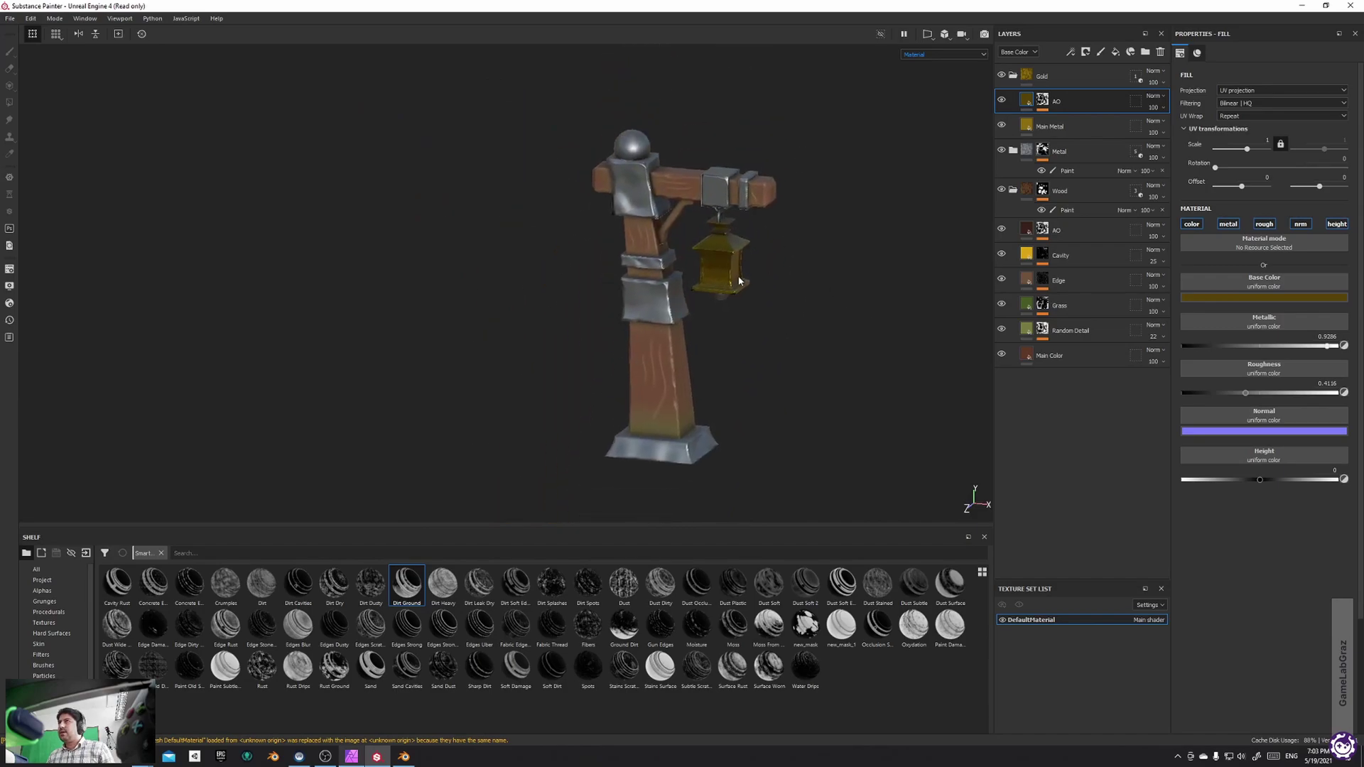
scroll(736, 284, up, 4)
alt+drag(736, 284, 807, 243)
scroll(716, 294, up, 5)
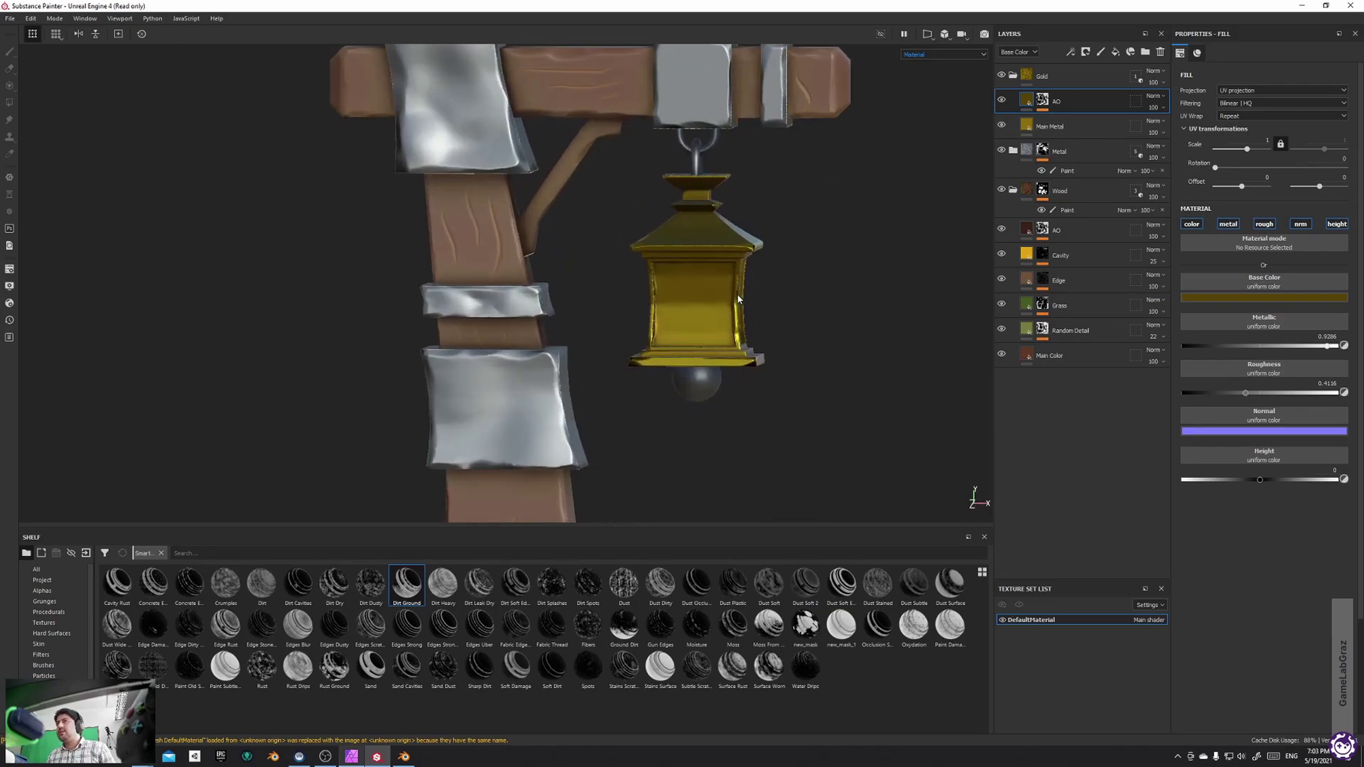
Collapse the Gold and Wood folders and add a black mask to the Gold folder
click(1013, 77)
click(1013, 146)
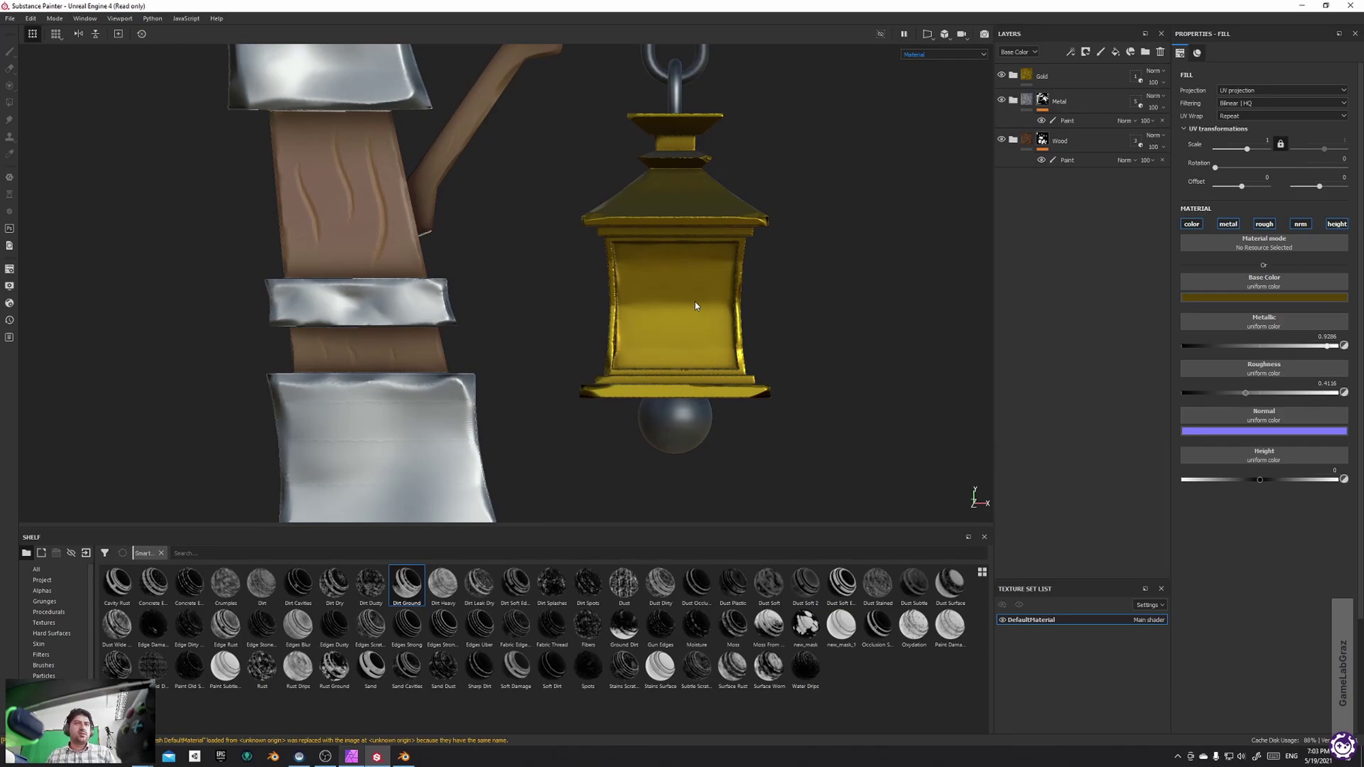
right_click(1056, 74)
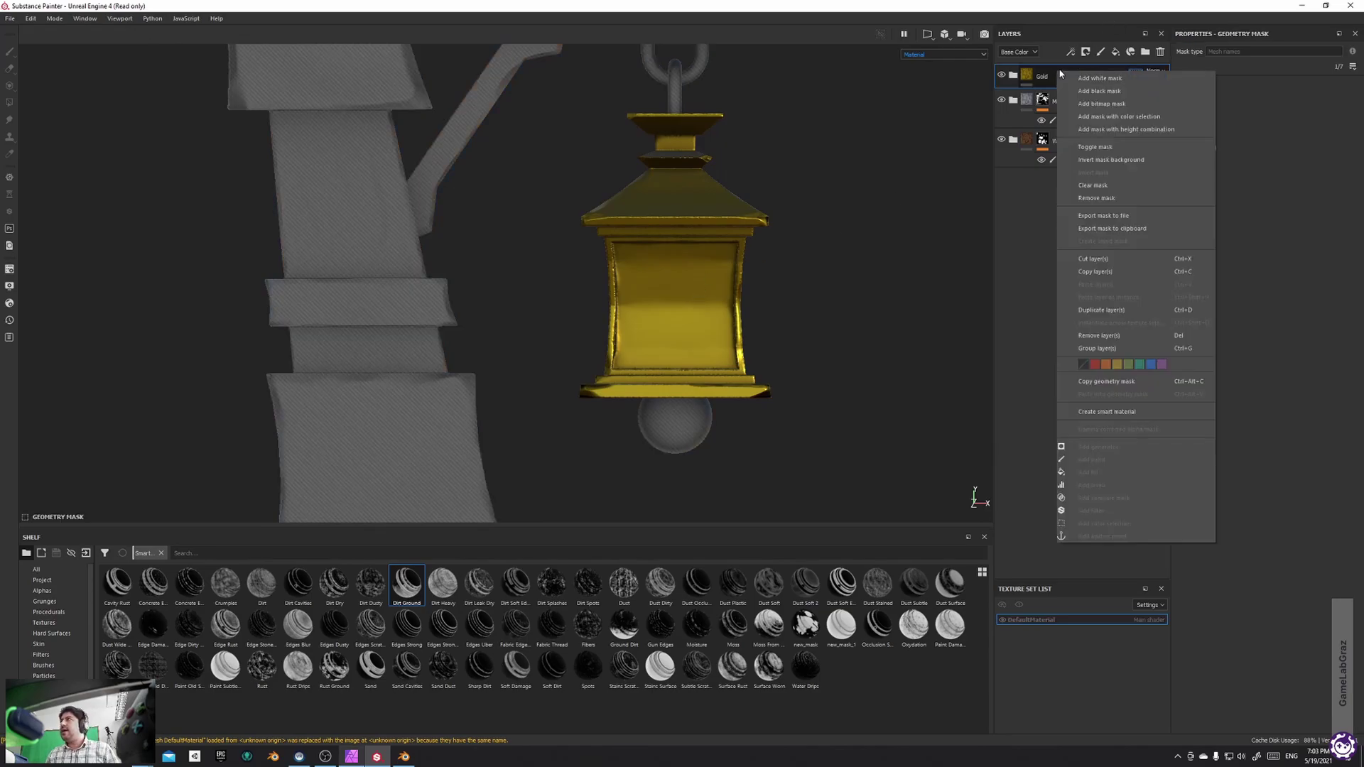
click(1108, 91)
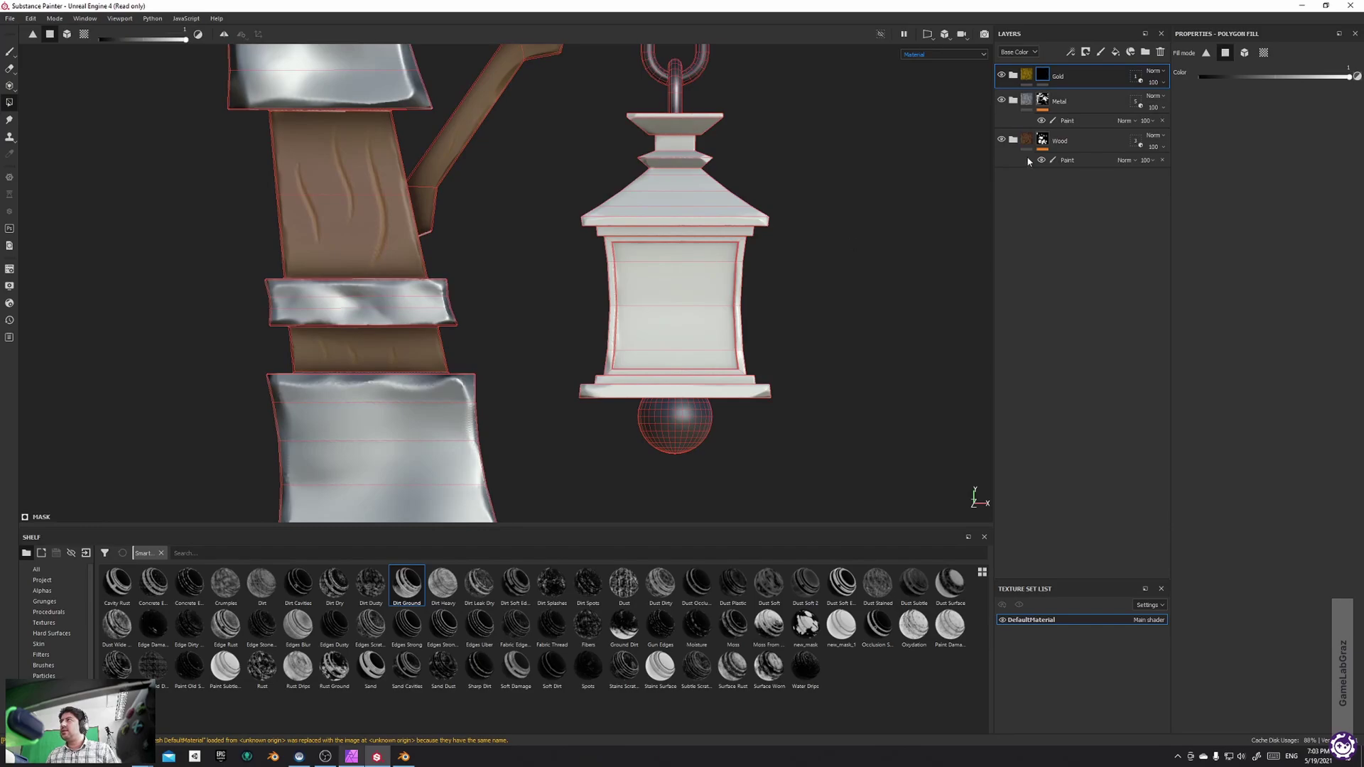
Add a color selection to the Gold folder's mask and pick the lantern frame's white ID color
right_click(1043, 73)
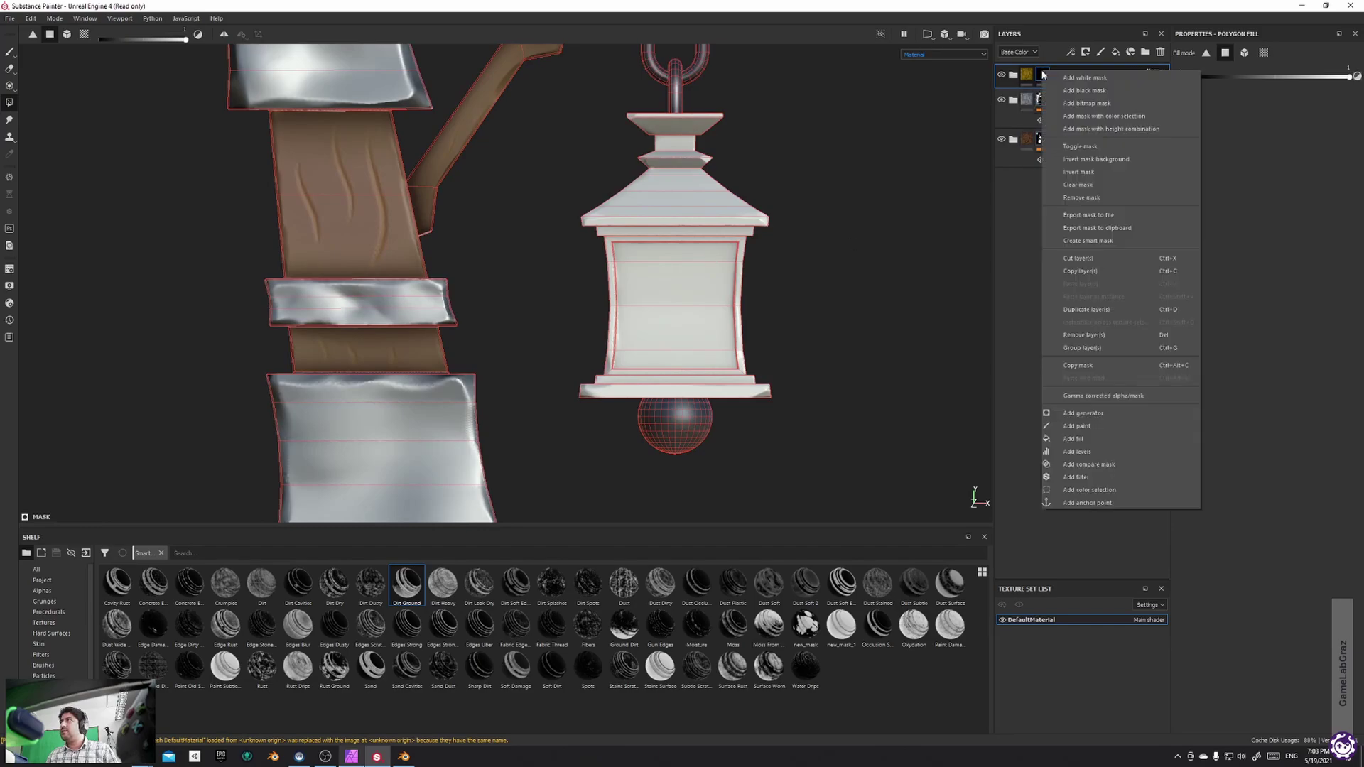
click(1086, 490)
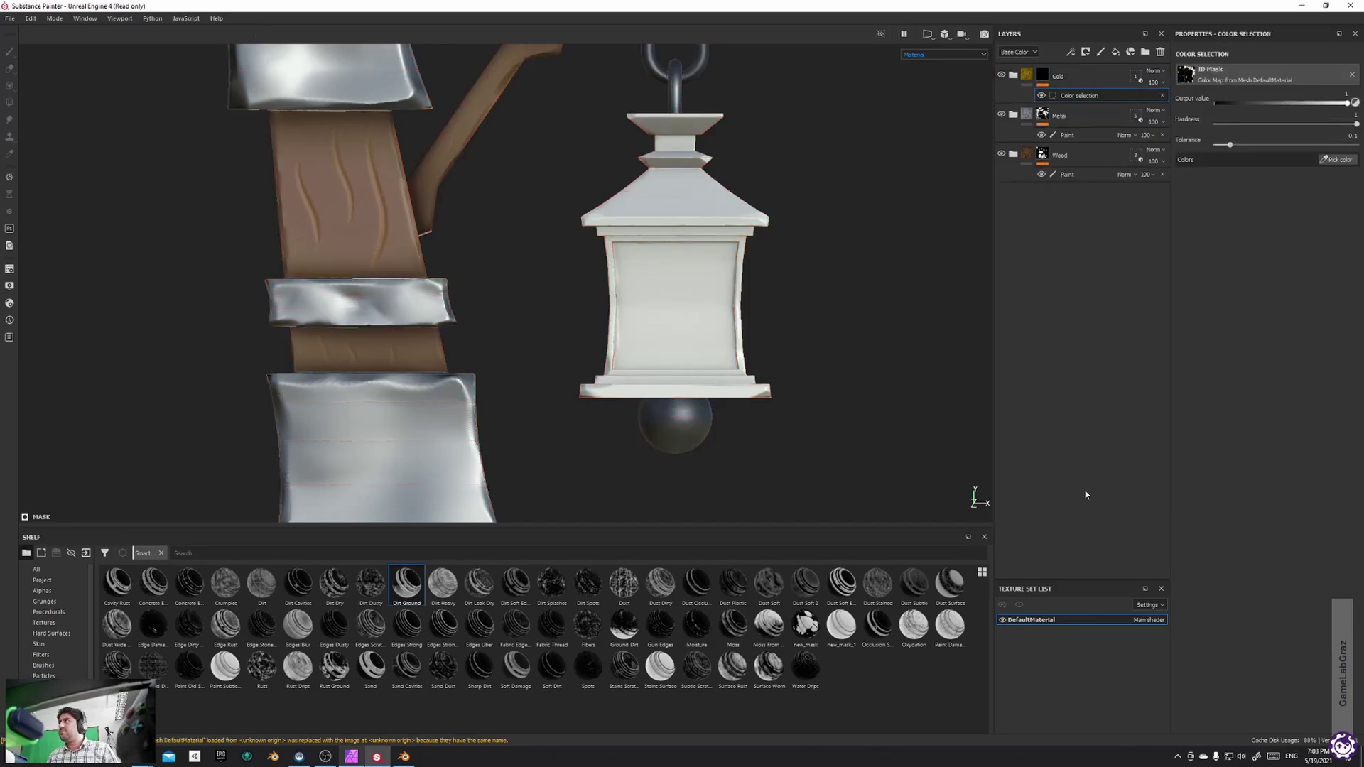
click(1336, 159)
click(722, 219)
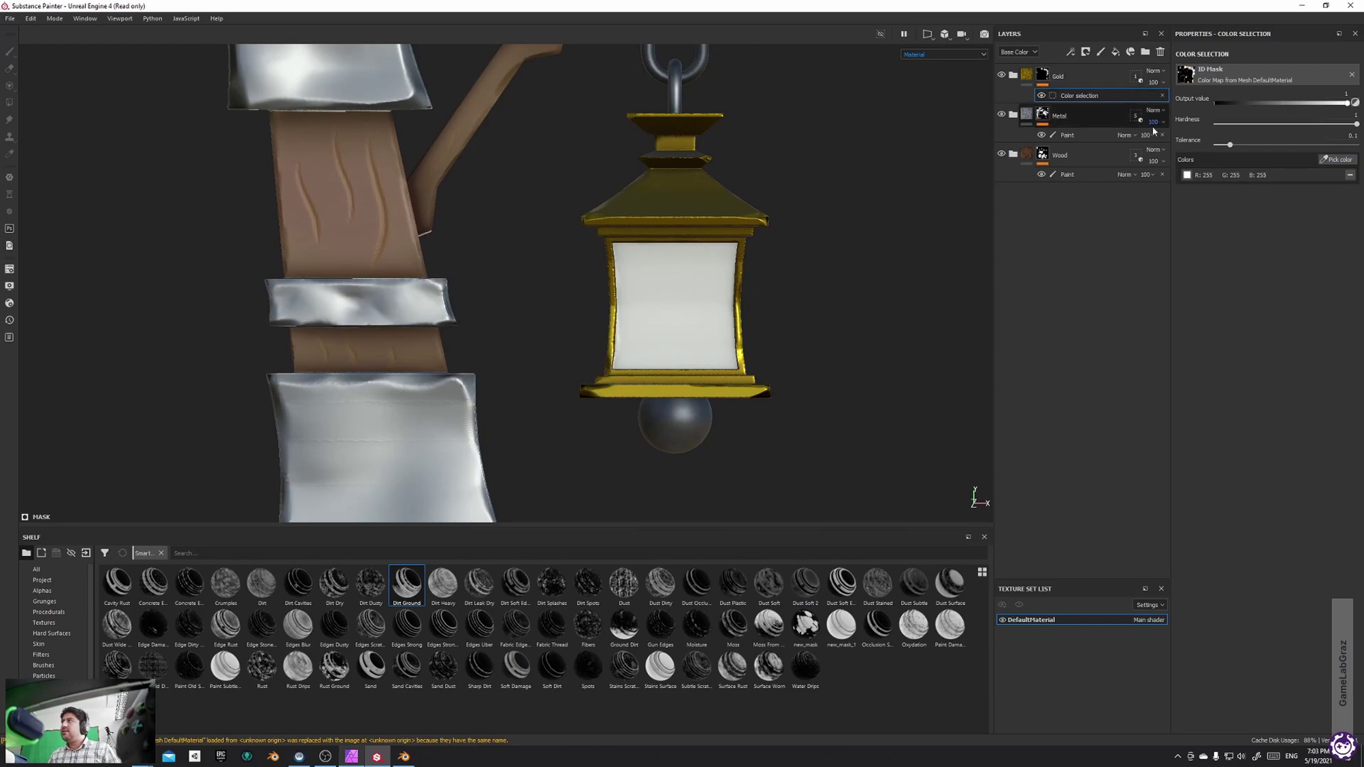
alt+drag(846, 286, 635, 311)
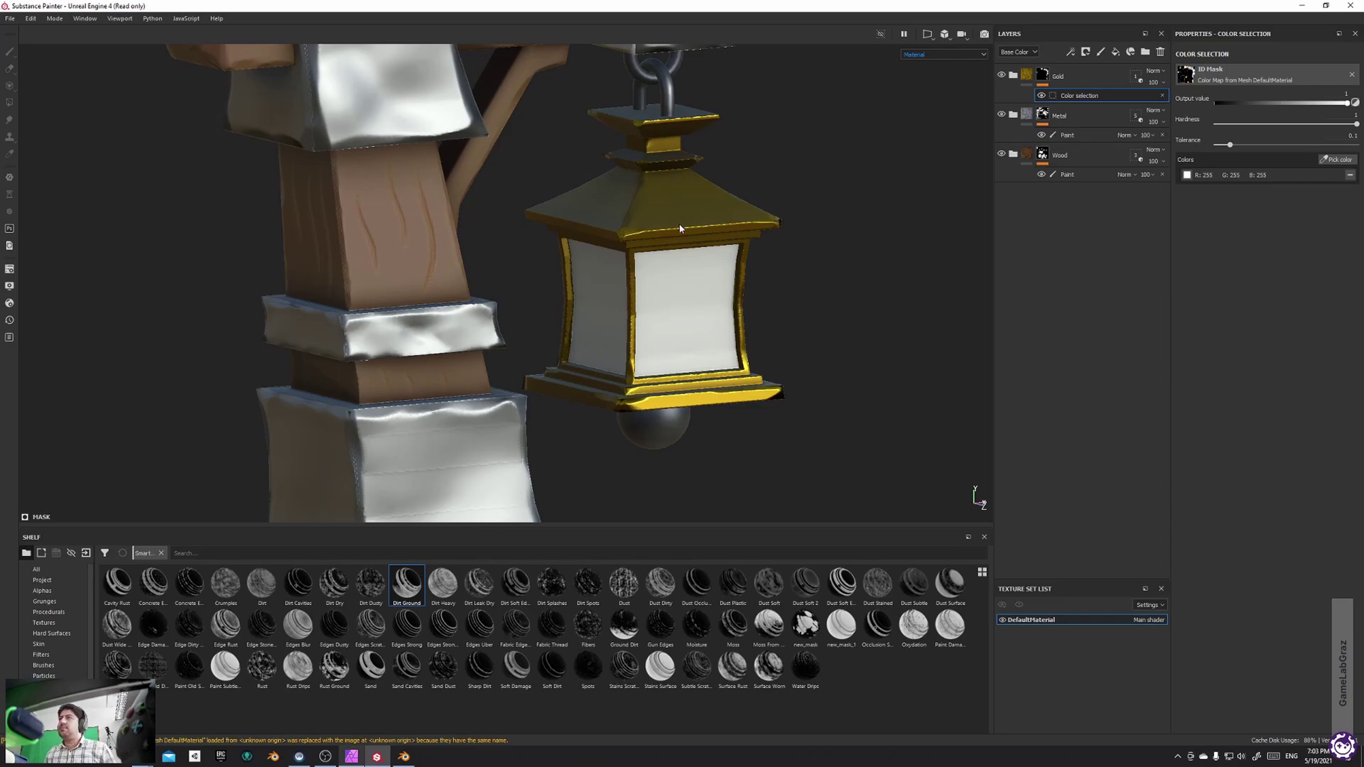
click(1087, 67)
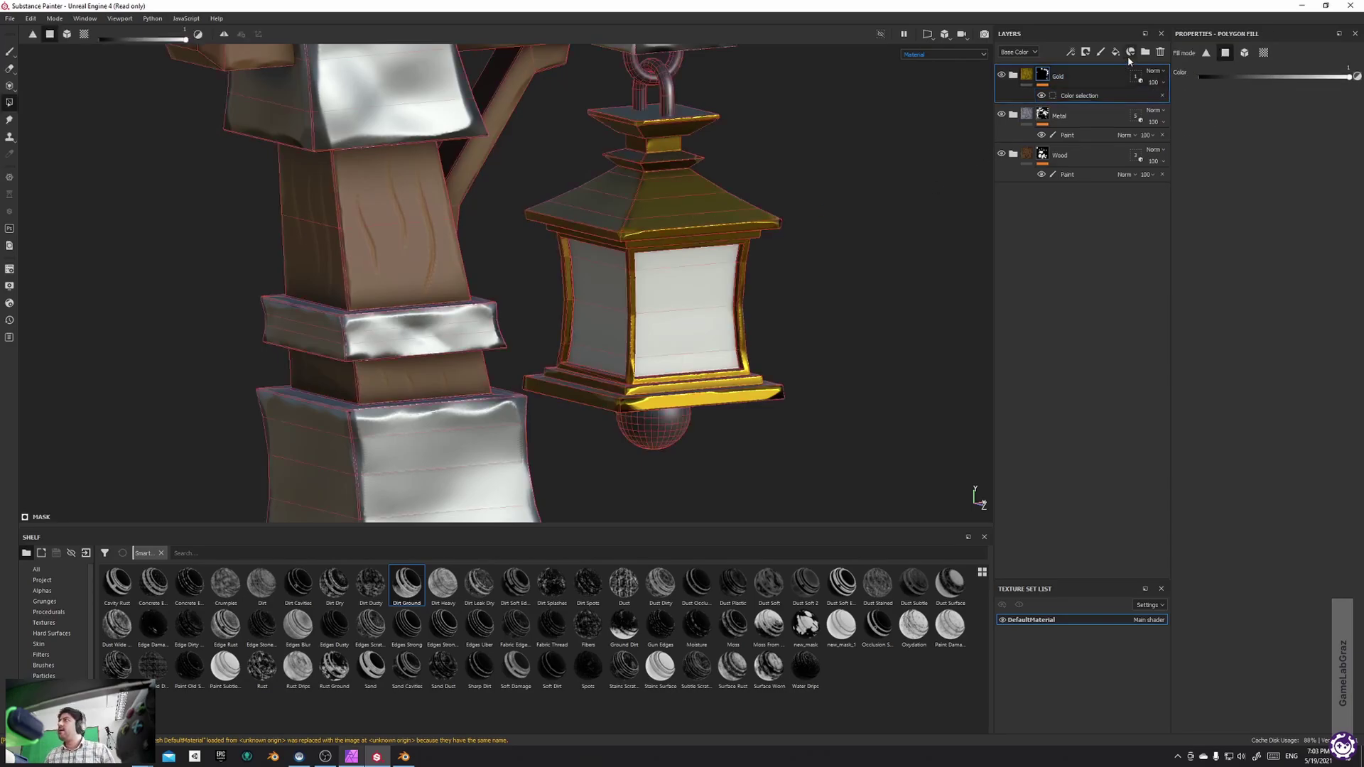
Create a folder named Emissive above the Gold folder and place a new fill layer named Emission inside it
click(1145, 52)
double_click(1048, 76)
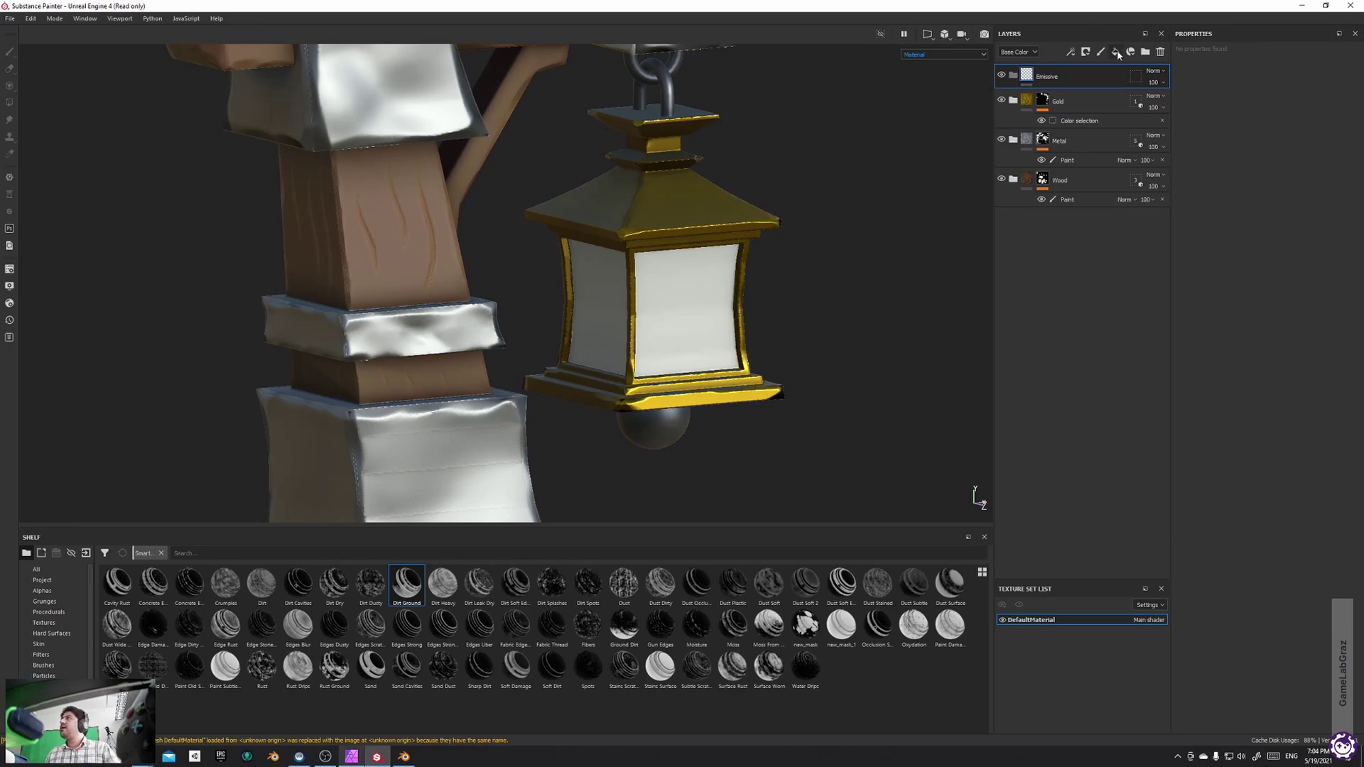
click(1115, 52)
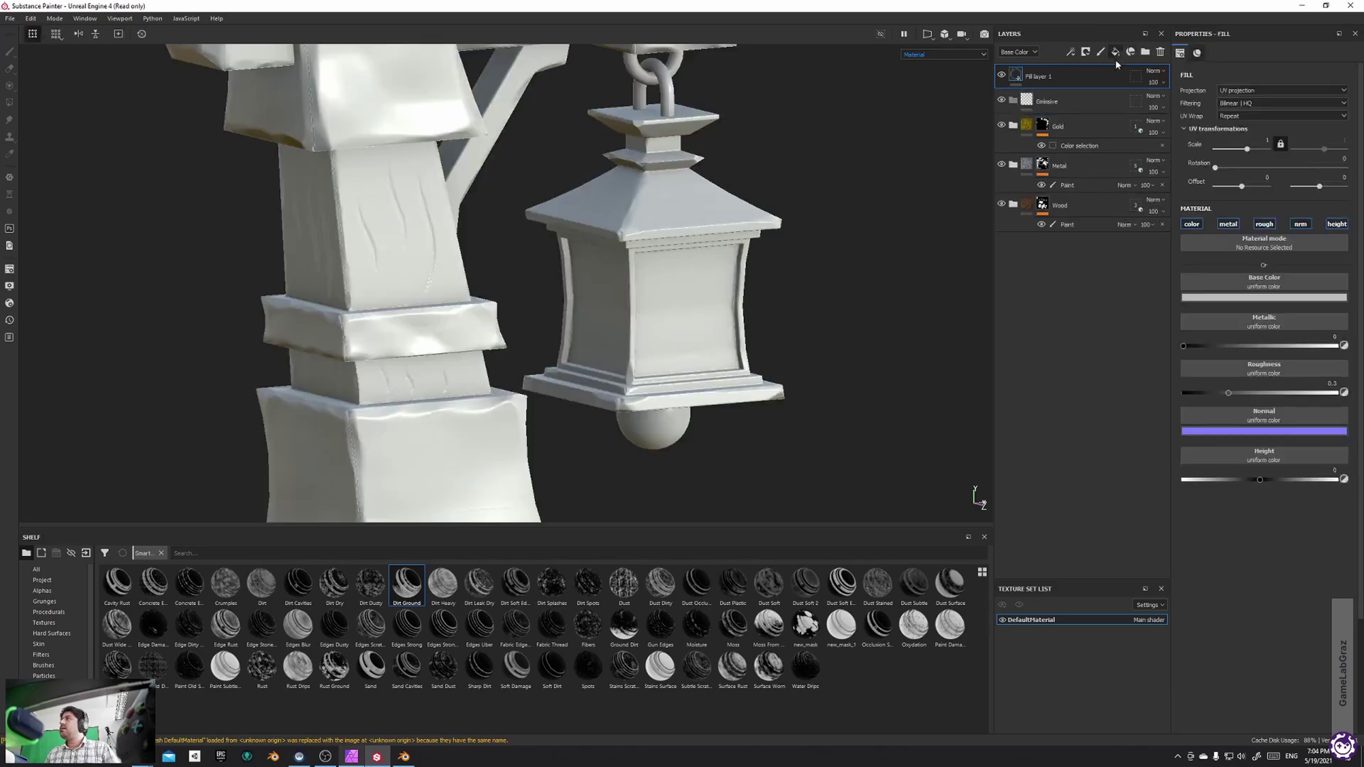
drag(1073, 107, 1058, 77)
double_click(1058, 99)
text(Emissi)
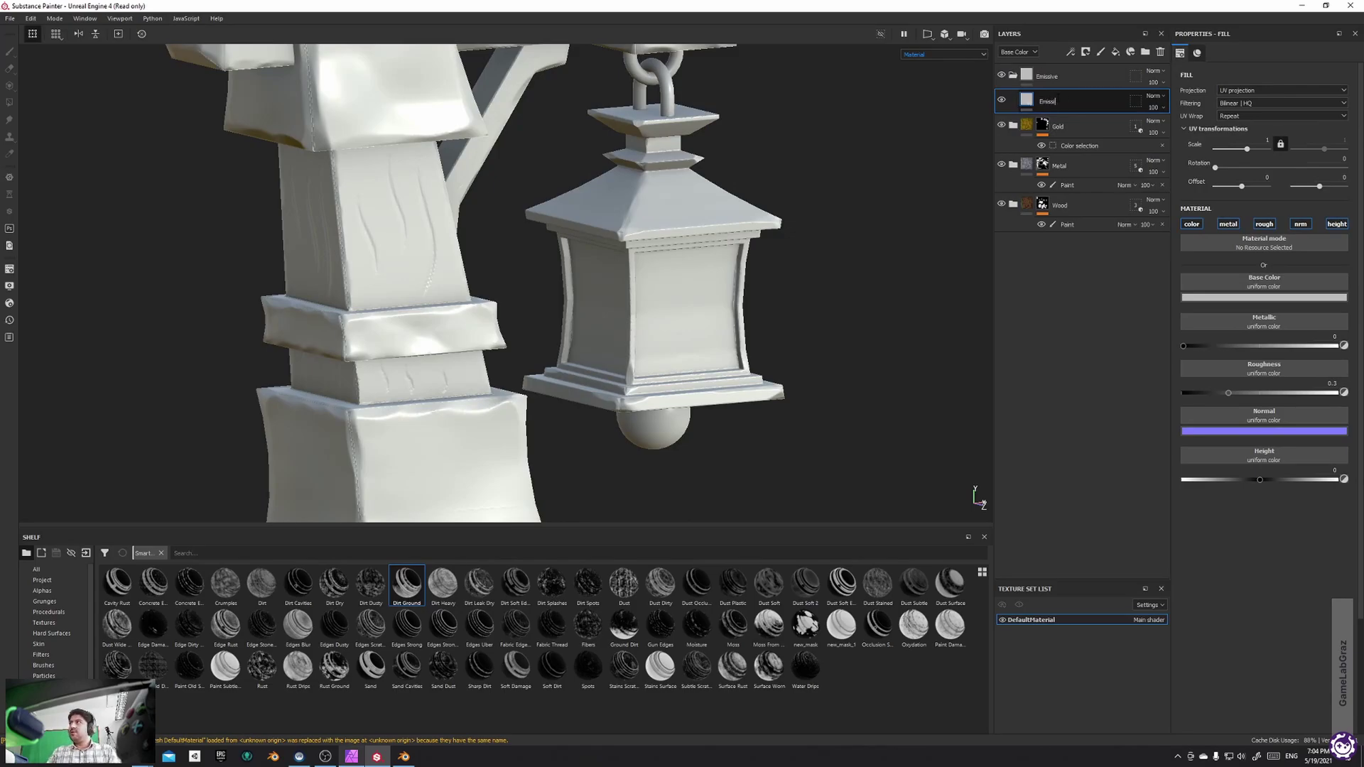
key(Return)
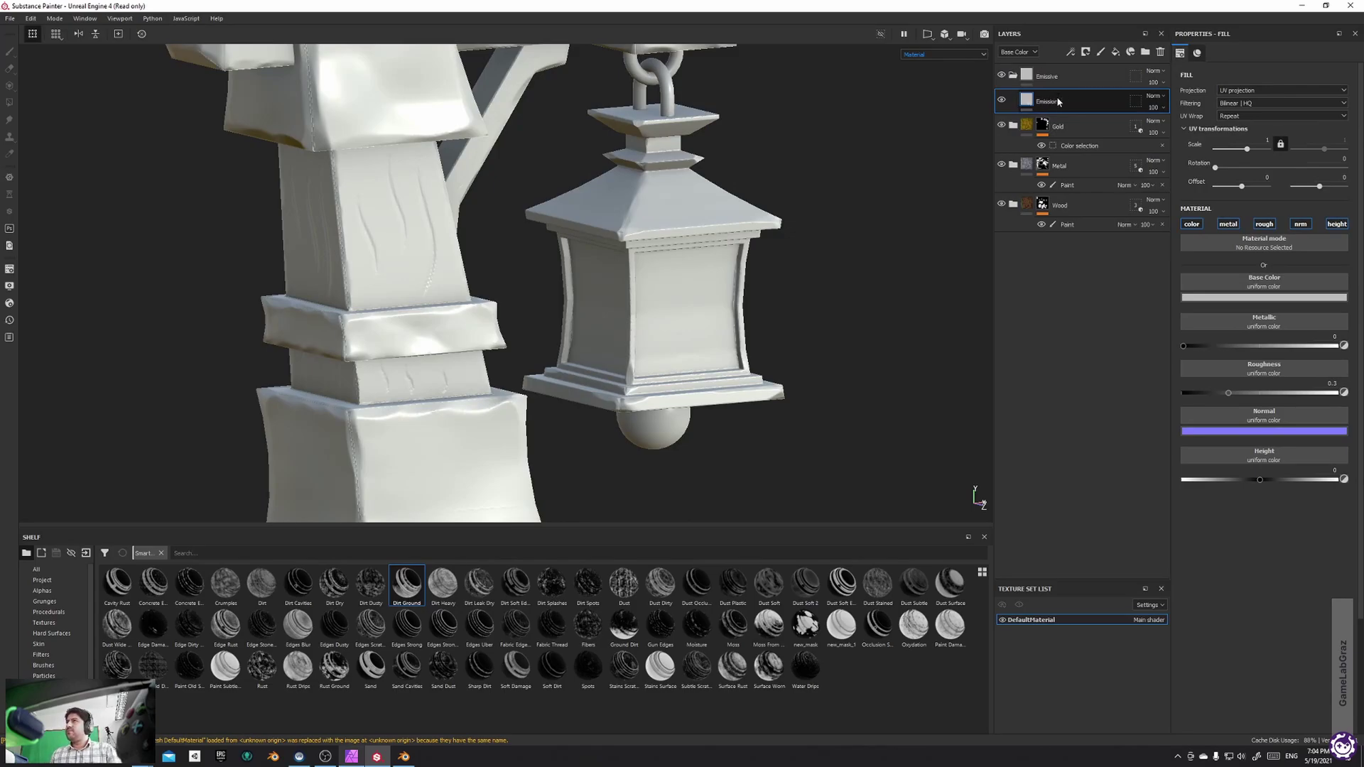
Restrict the Emissive folder's geometry mask to the lantern mesh, Cube.002
click(1135, 76)
click(678, 196)
click(1351, 67)
click(1339, 102)
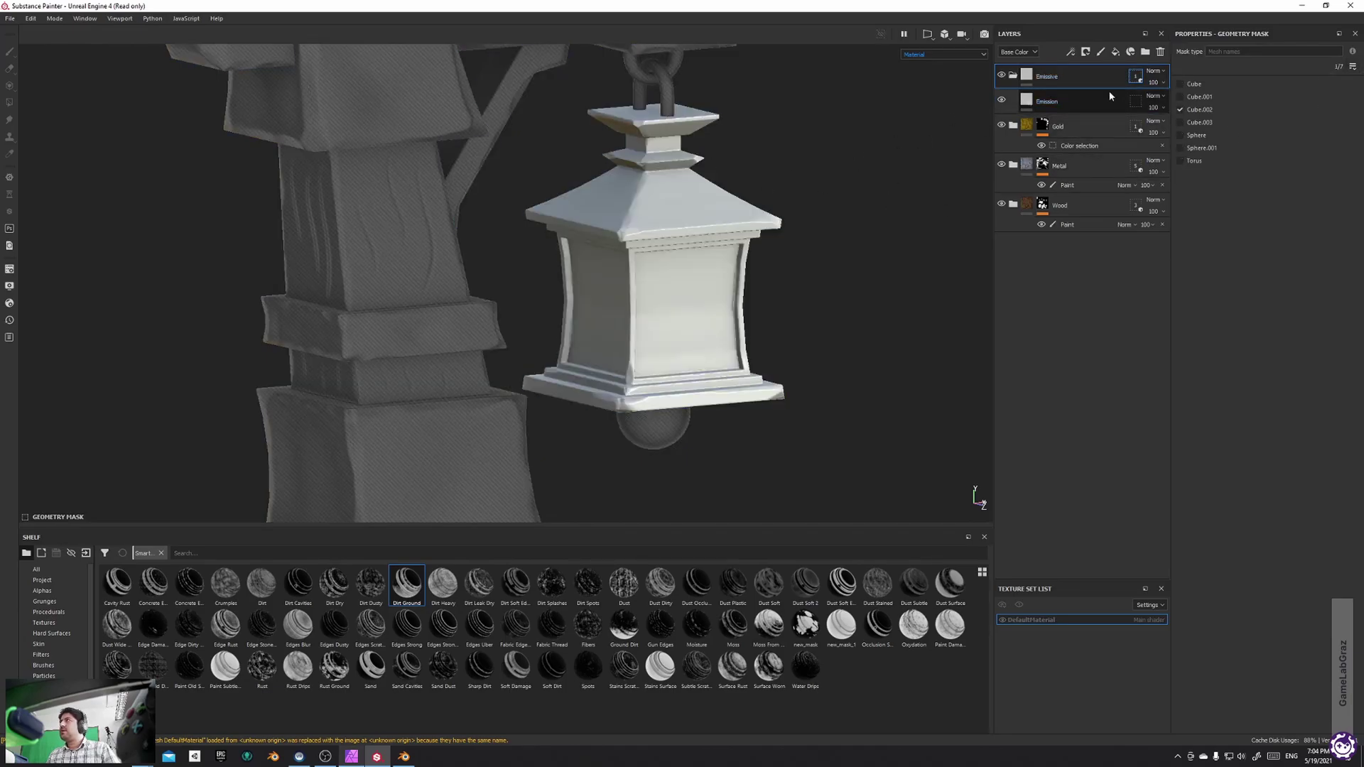
Add a black mask with a color selection to the Emissive folder and pick the lantern panes' orange ID color
right_click(1041, 73)
click(1017, 272)
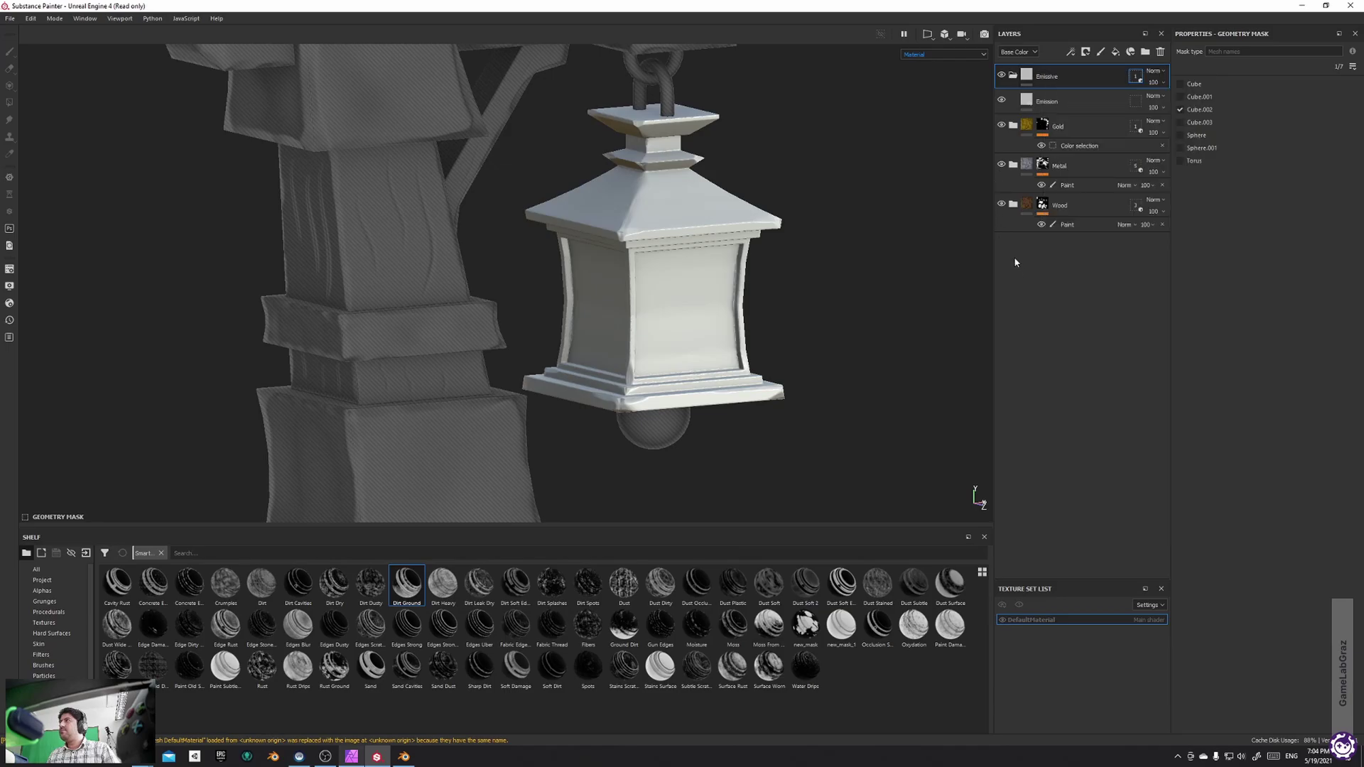
right_click(1026, 74)
click(1041, 74)
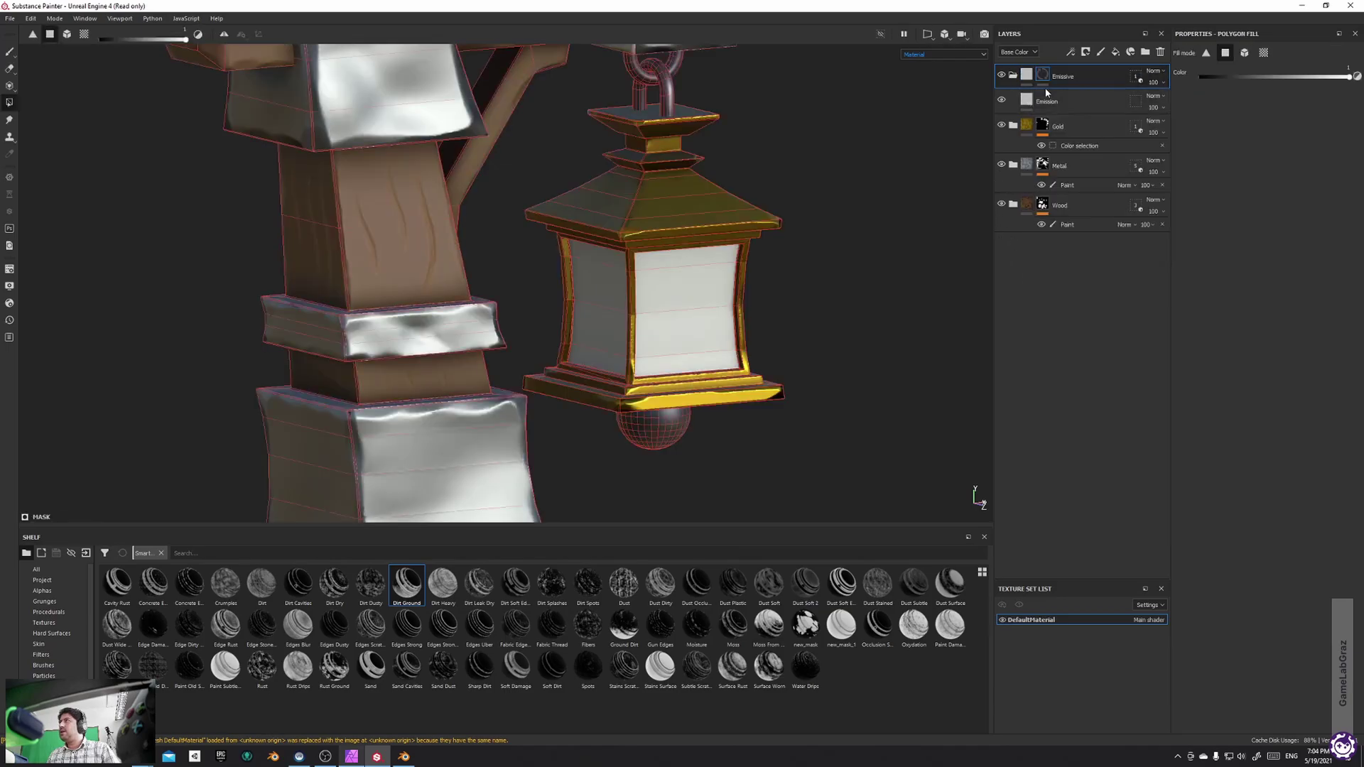
right_click(1041, 74)
click(1108, 496)
click(1335, 160)
click(707, 294)
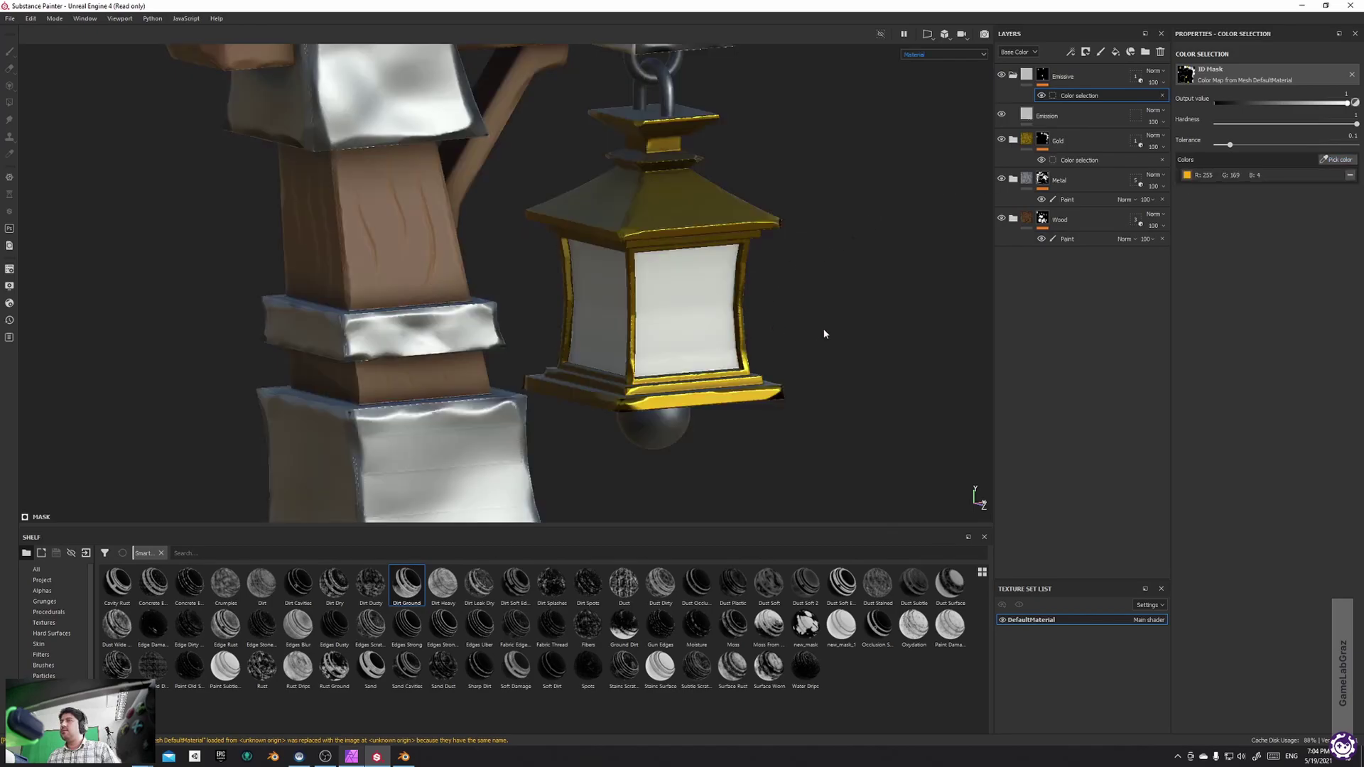
Set the Emission layer's base color to white and its roughness to 1
click(1065, 119)
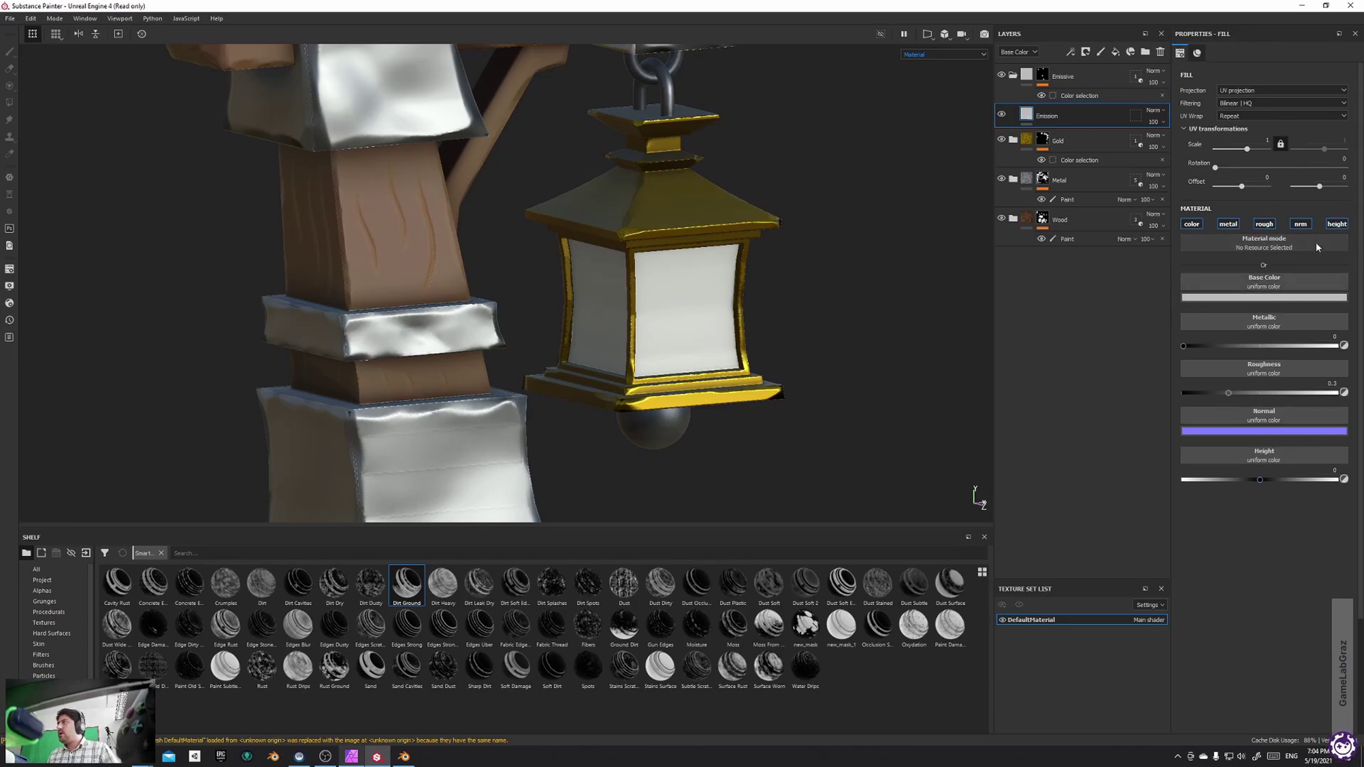
click(1265, 297)
click(1245, 331)
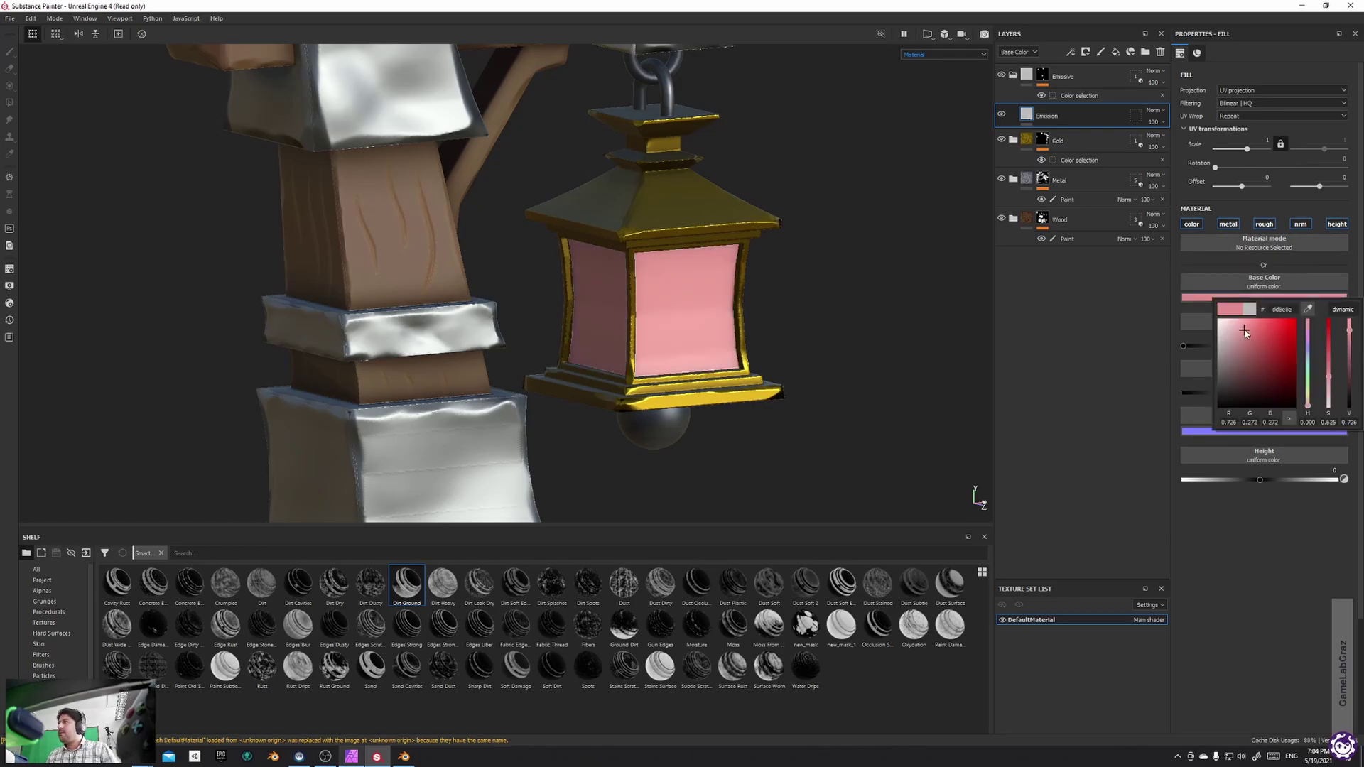
drag(1244, 331, 1024, 266)
click(1220, 545)
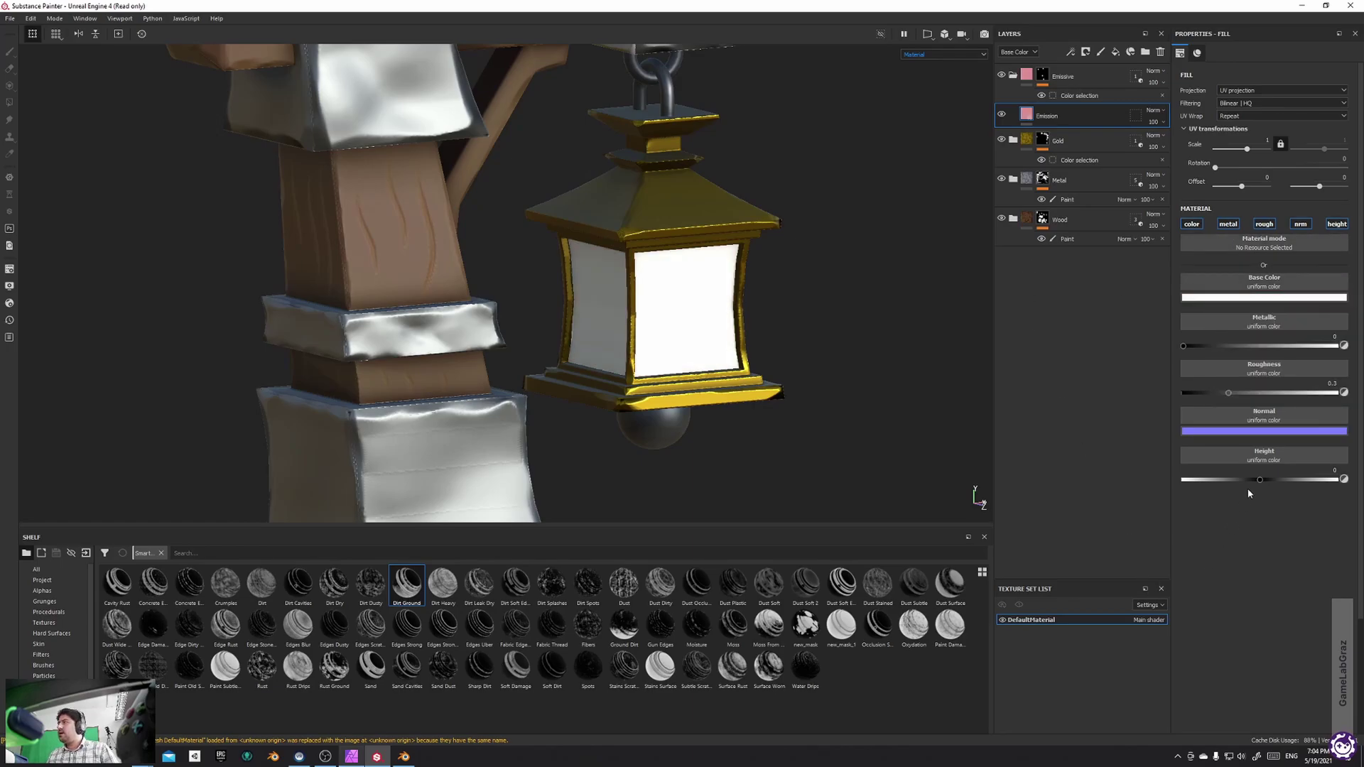
drag(1228, 393, 1238, 395)
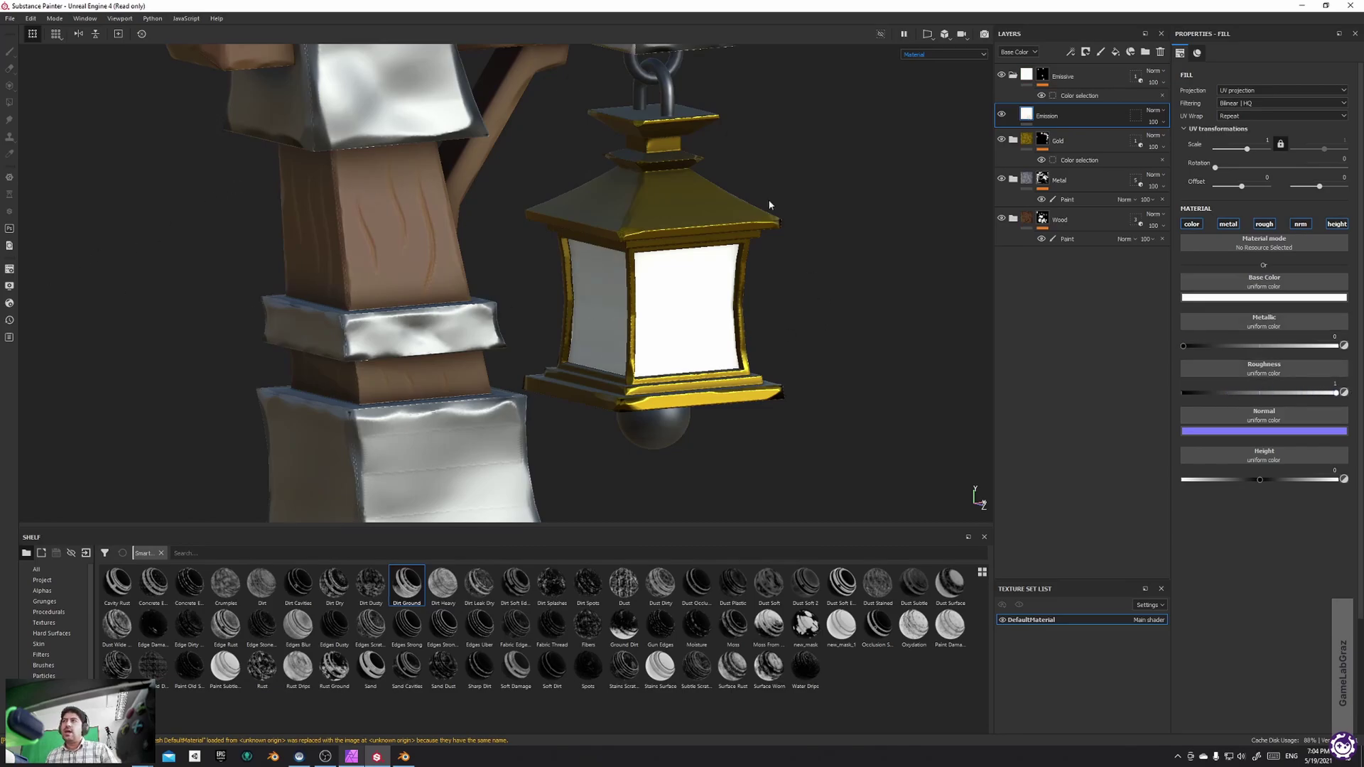
Add an Emissive channel to the DefaultMaterial texture set and enable it on the Emission layer
click(10, 269)
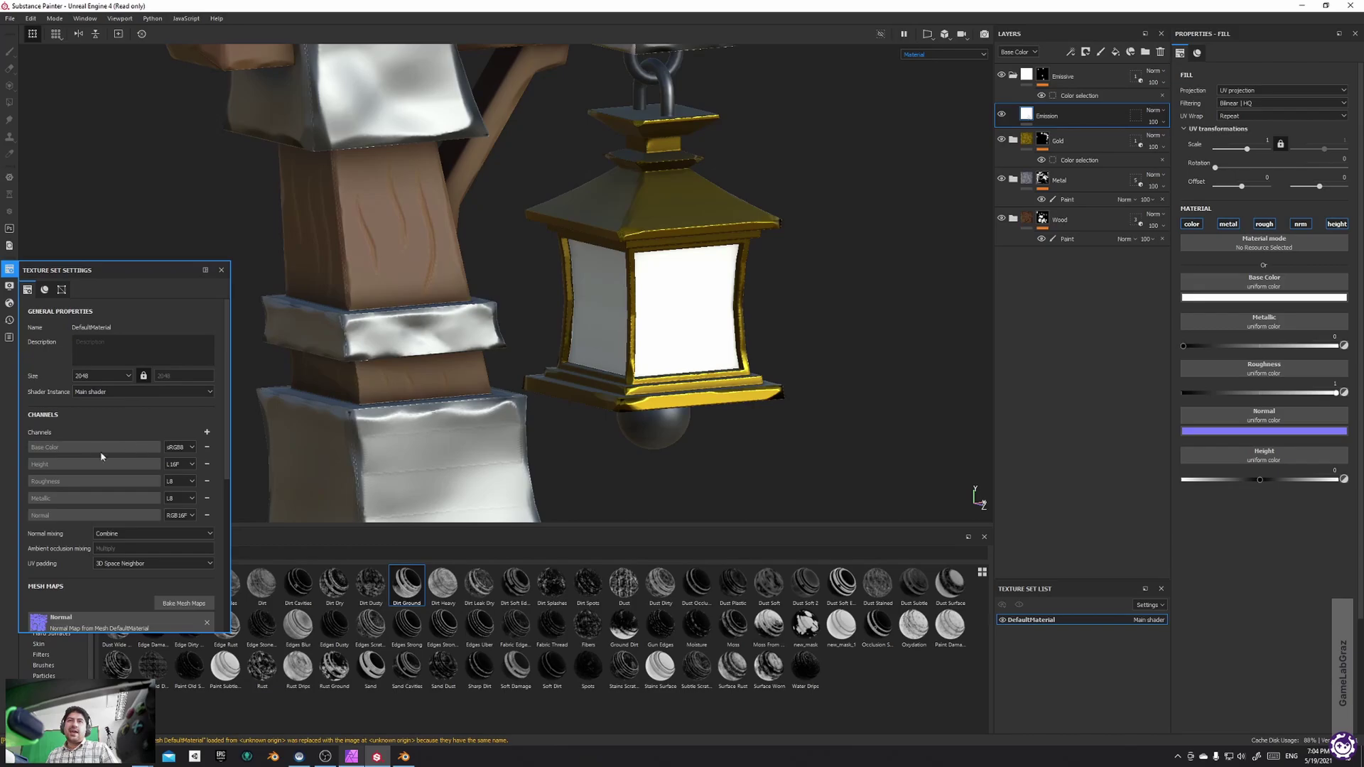
click(207, 431)
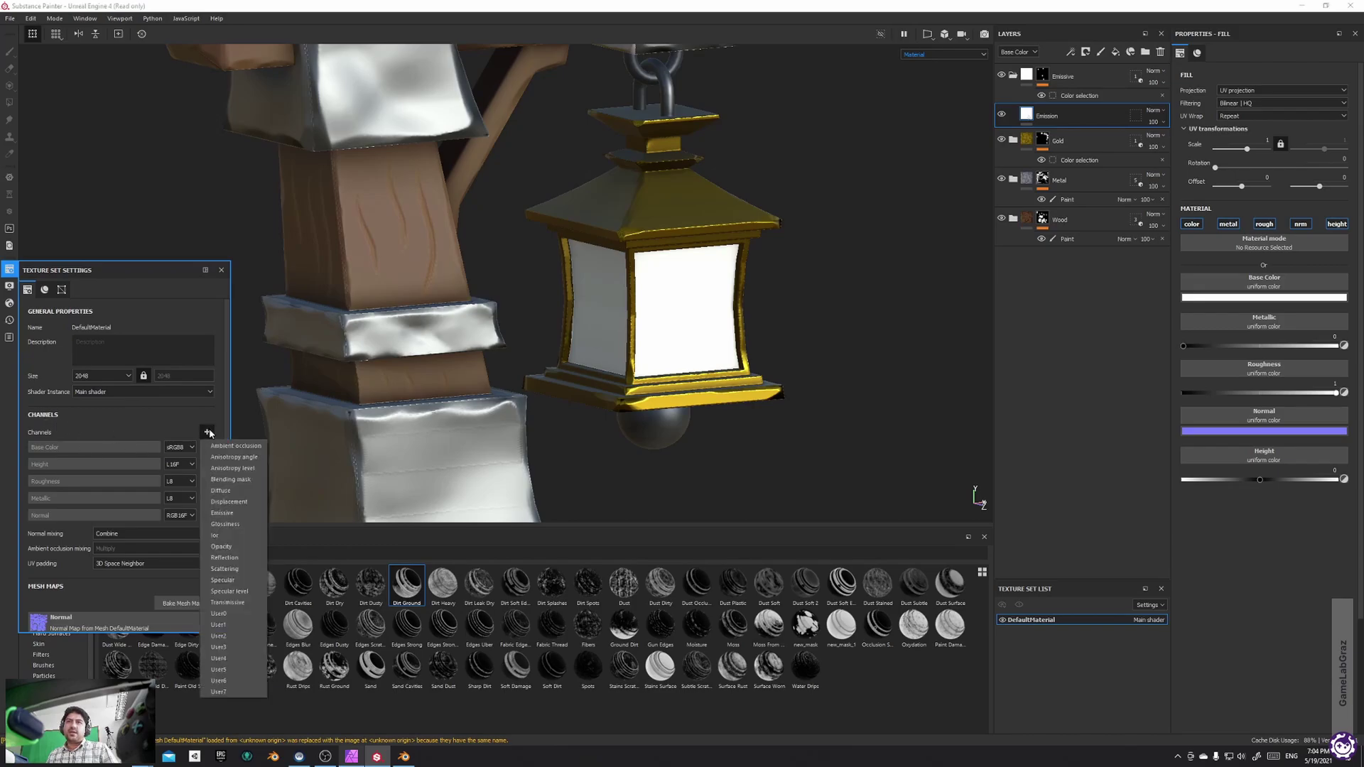
click(223, 513)
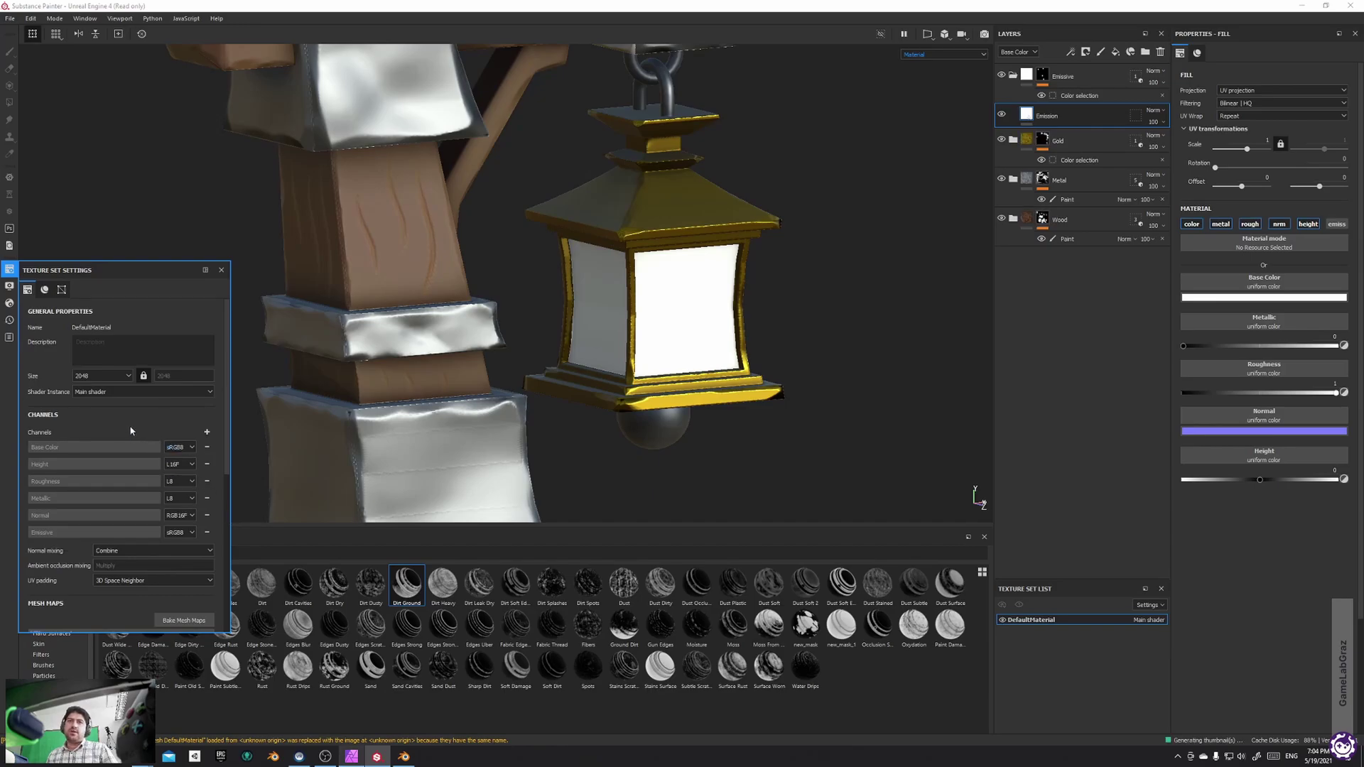
click(13, 274)
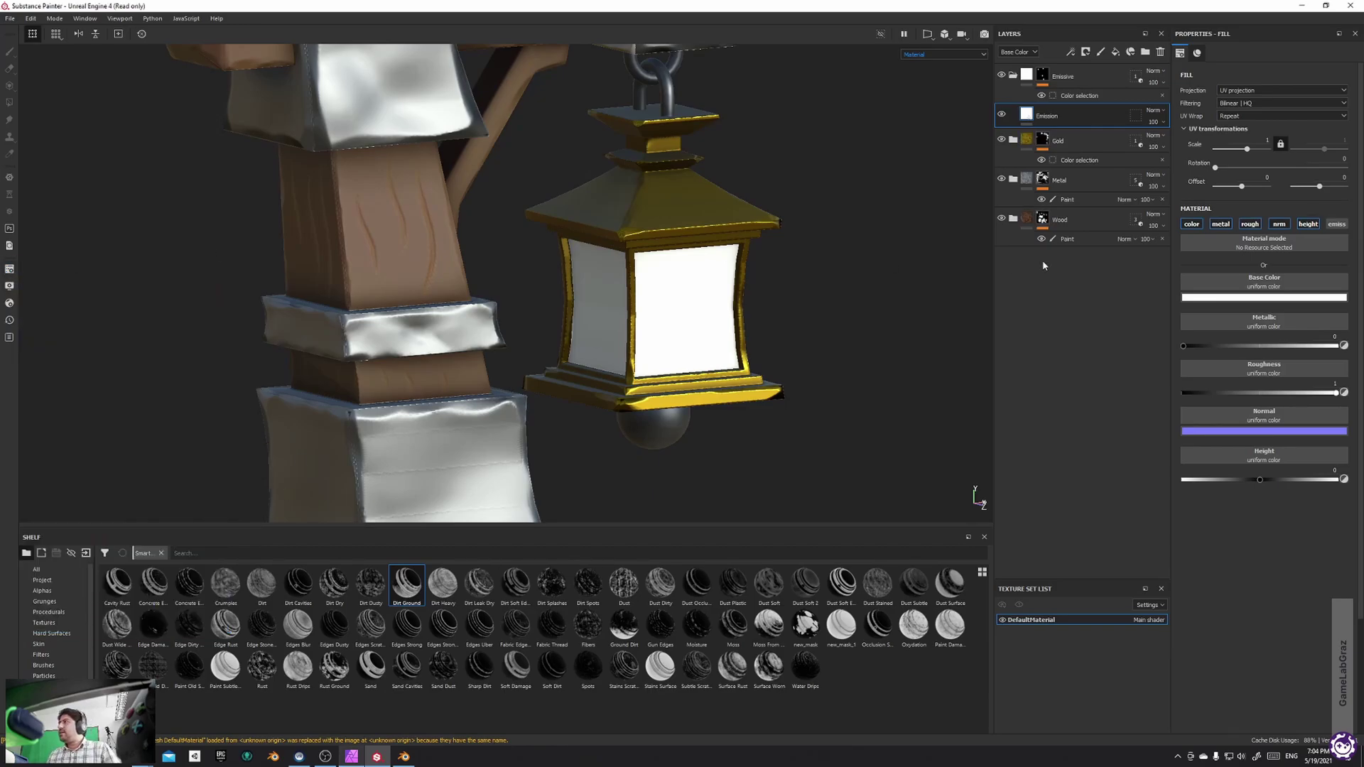
click(1338, 224)
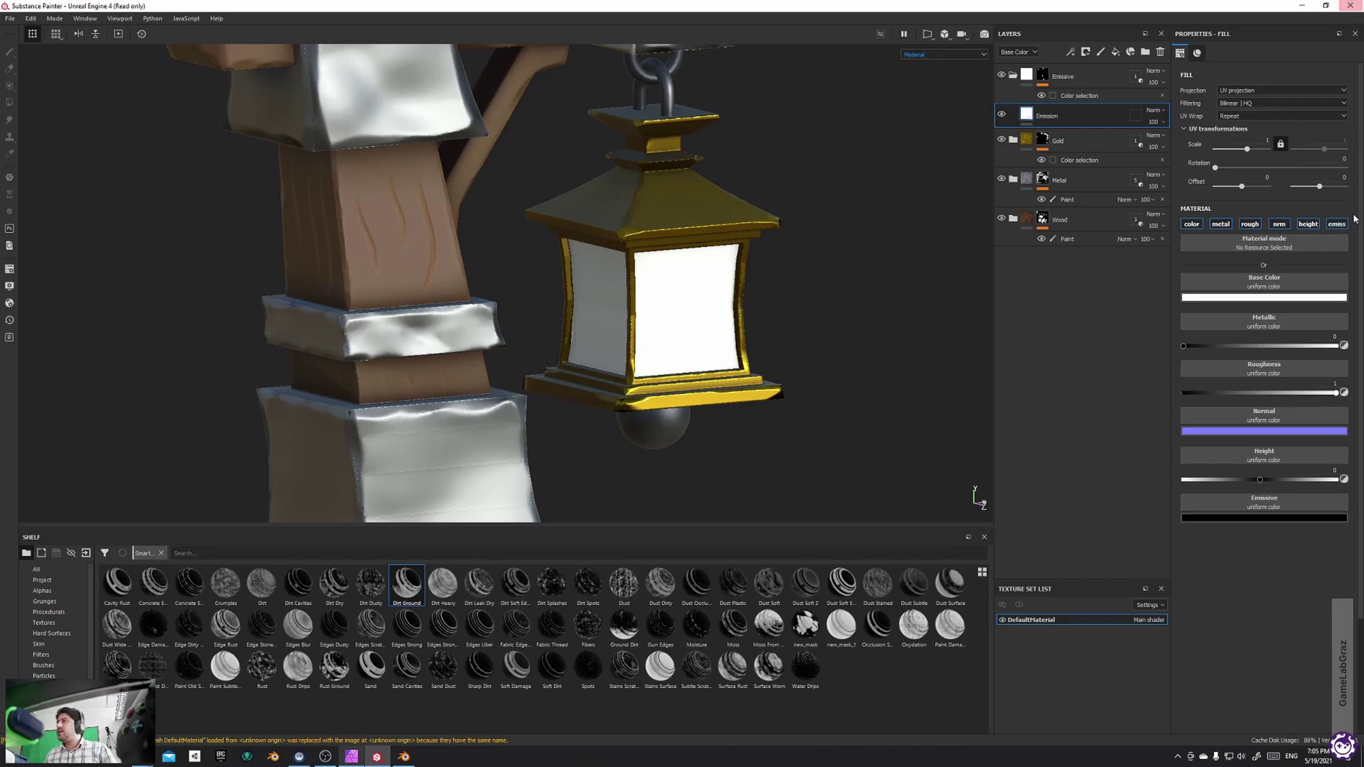
Try red as the Emission layer's emissive color and settle on pure white
click(1304, 521)
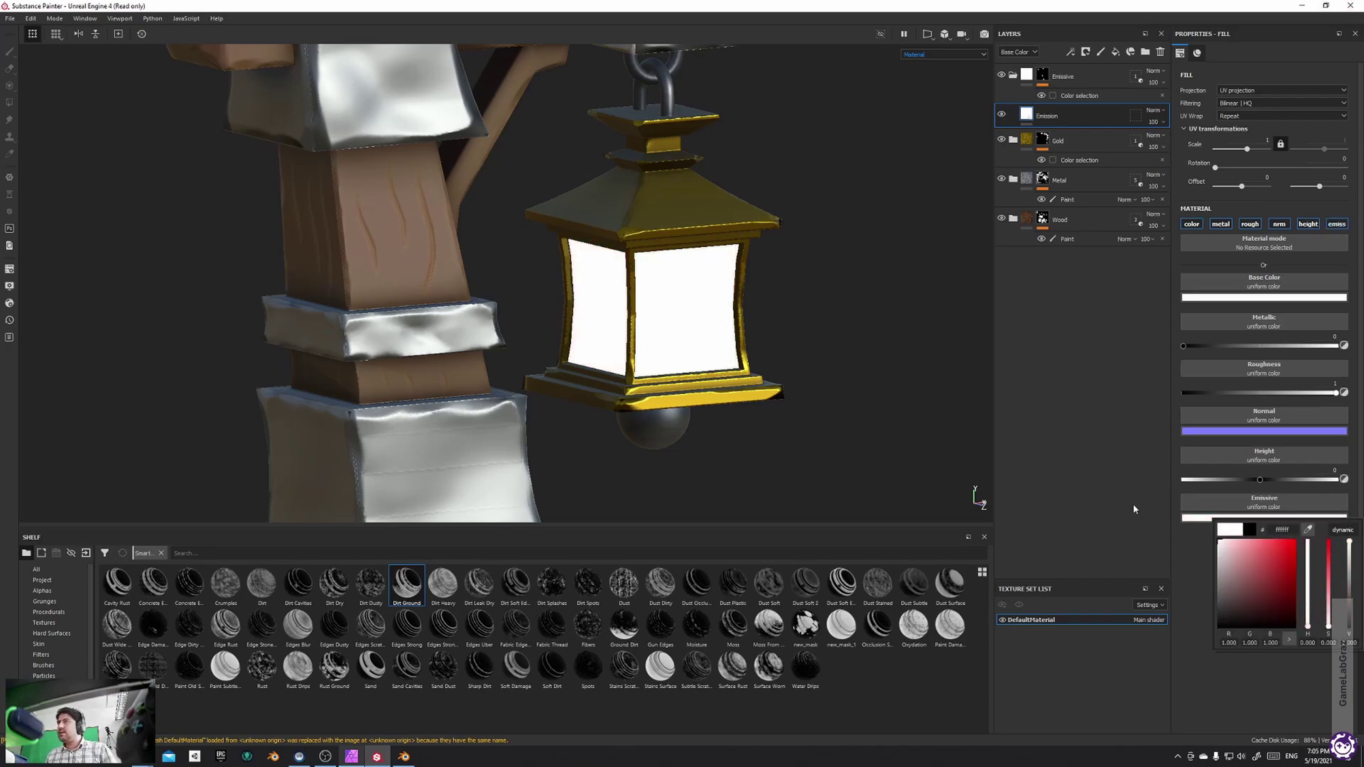
drag(1123, 497, 1305, 534)
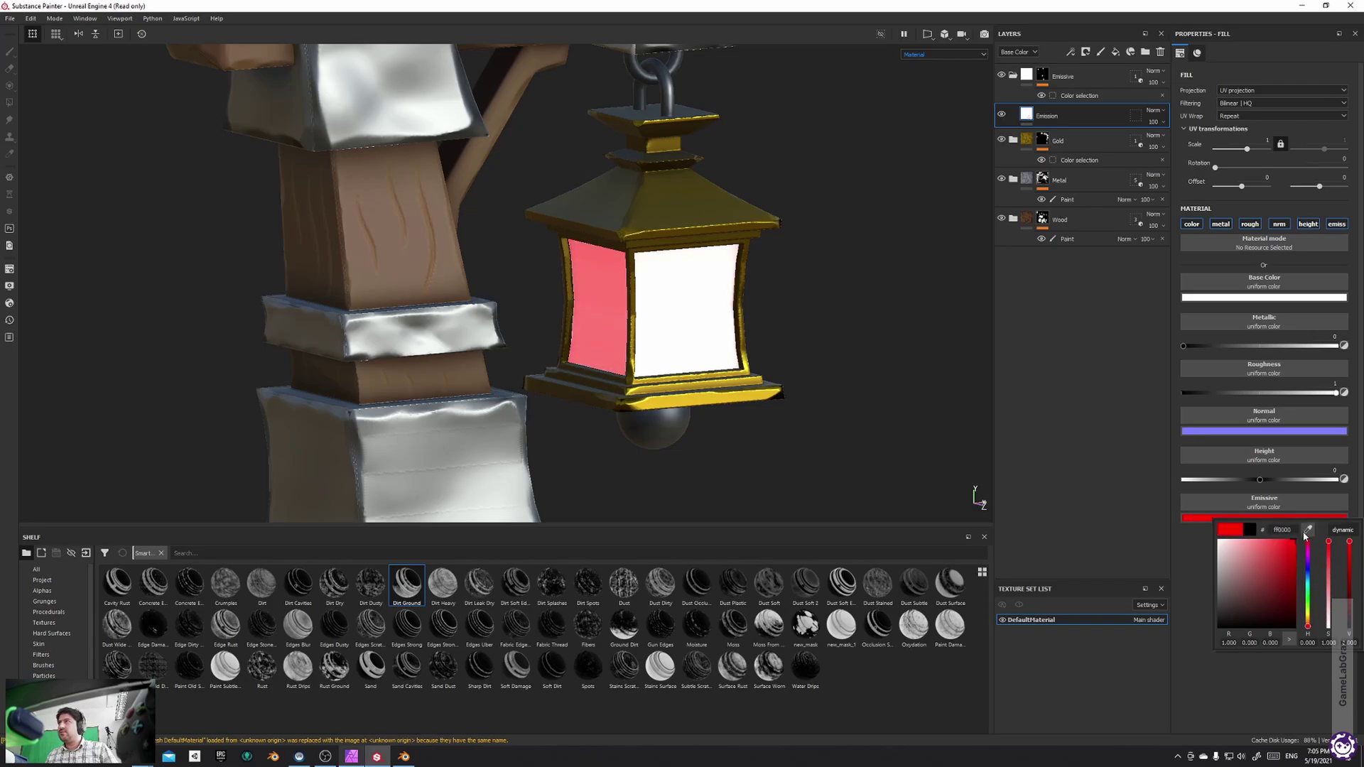
alt+drag(817, 330, 771, 330)
click(1242, 518)
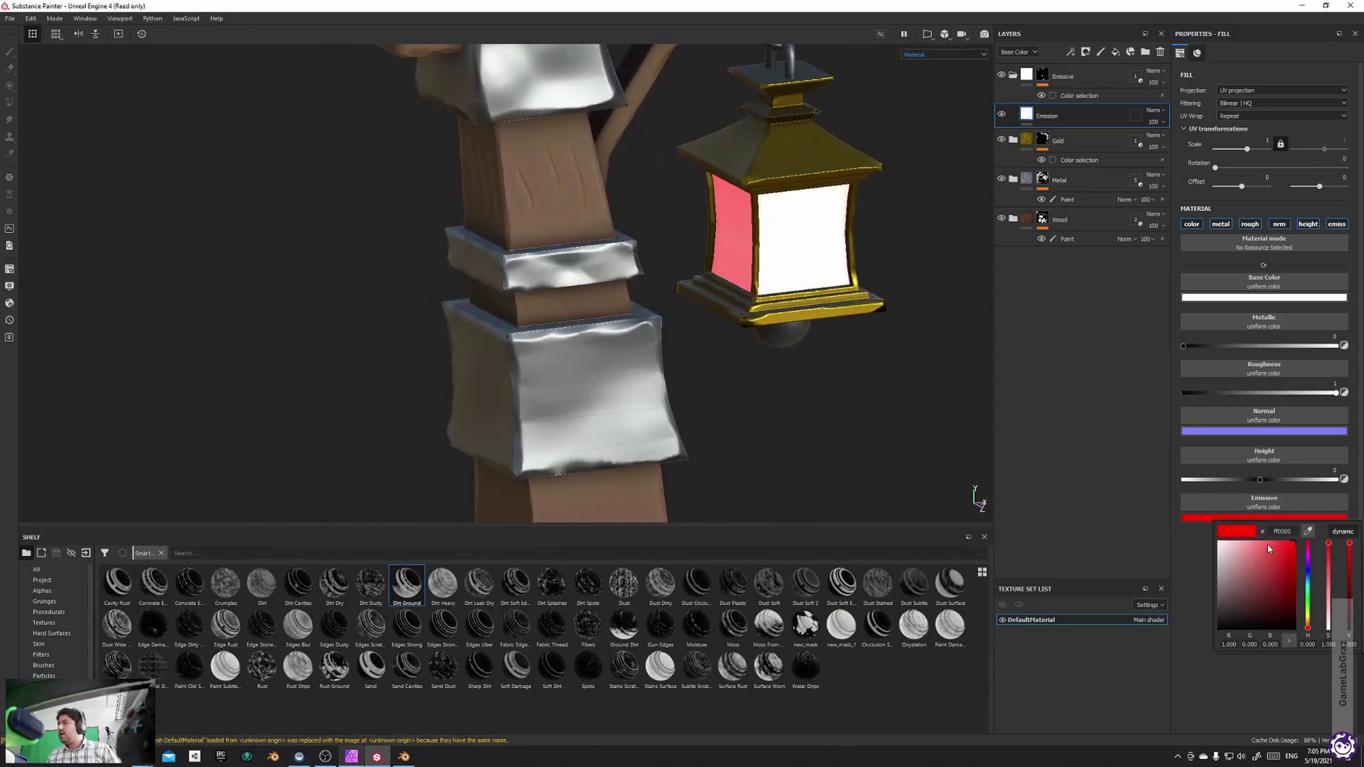
drag(1269, 546, 1152, 512)
click(951, 276)
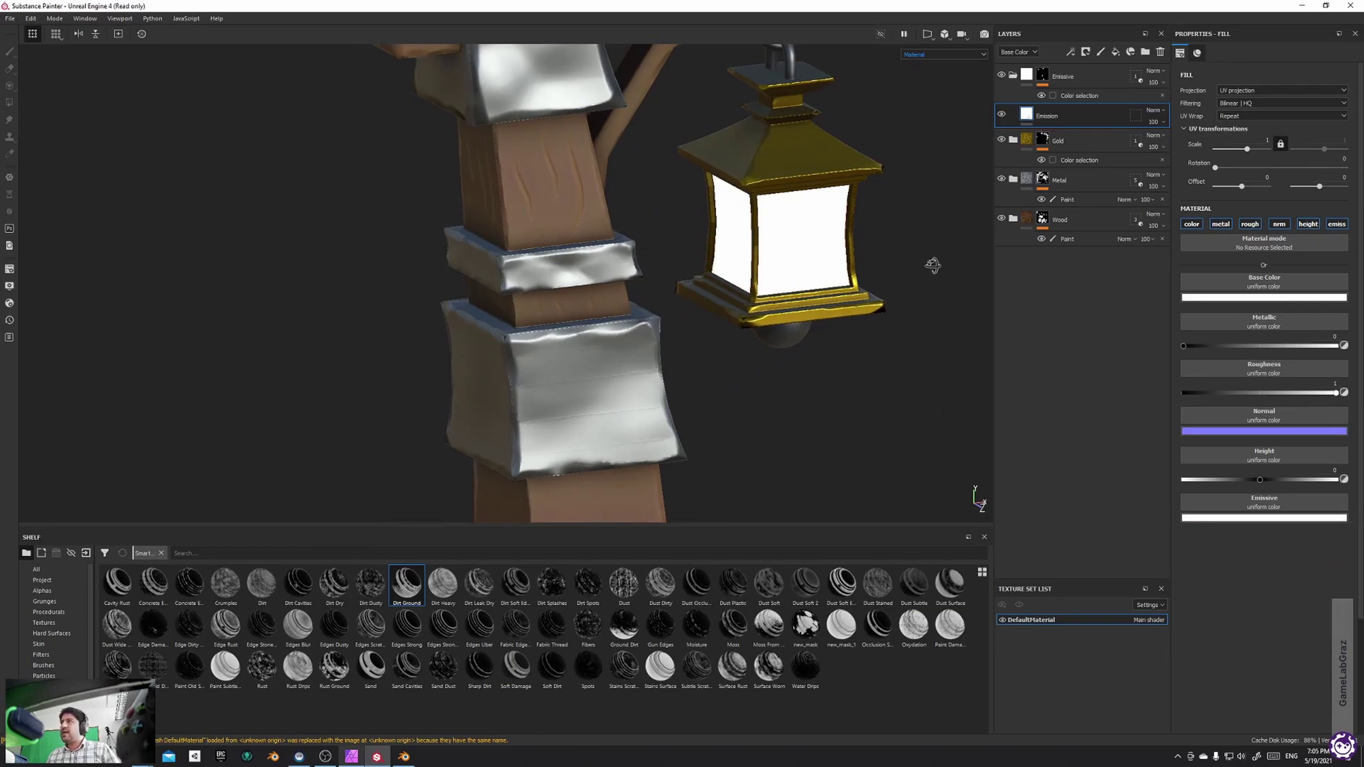
Inspect the glowing lantern and the whole post from several angles and distances, collapsing the Emissive folder
alt+drag(932, 262, 749, 284)
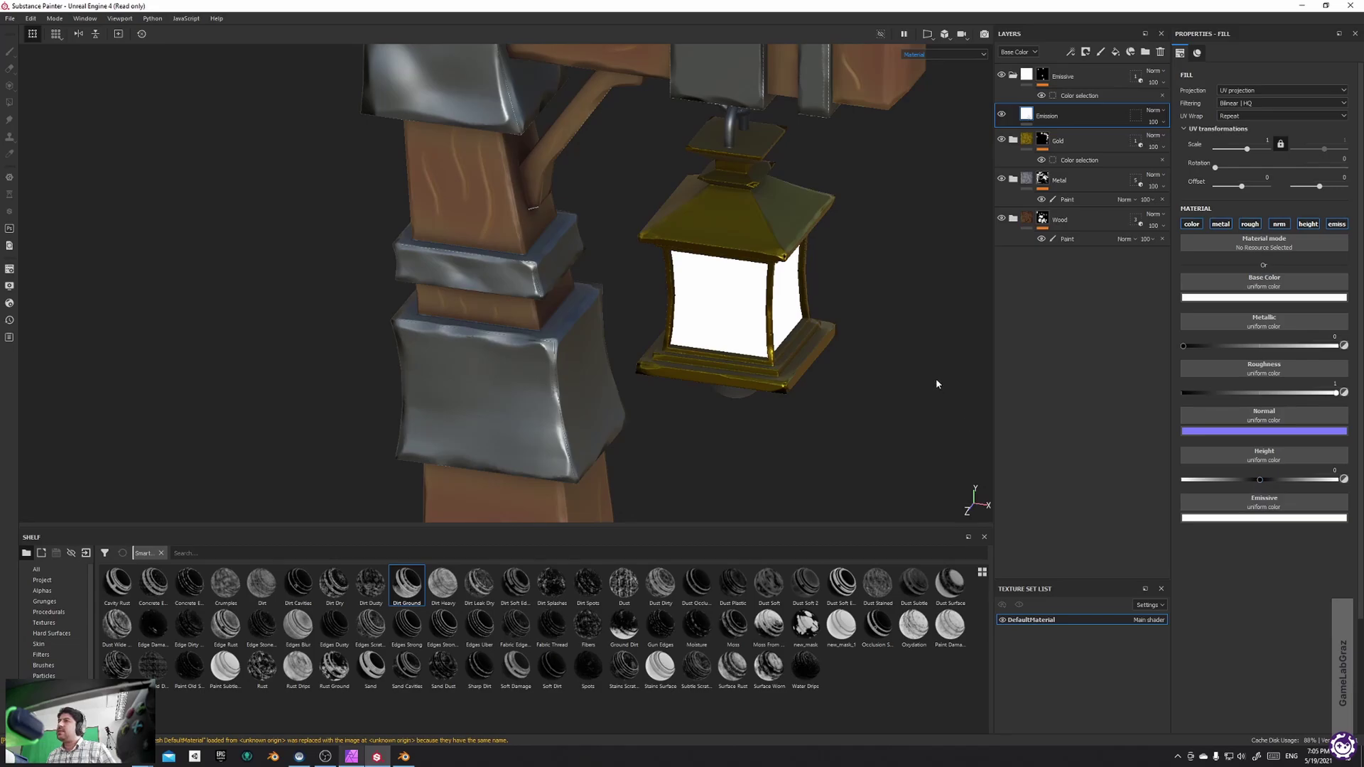
scroll(948, 366, down, 3)
alt+drag(887, 358, 923, 321)
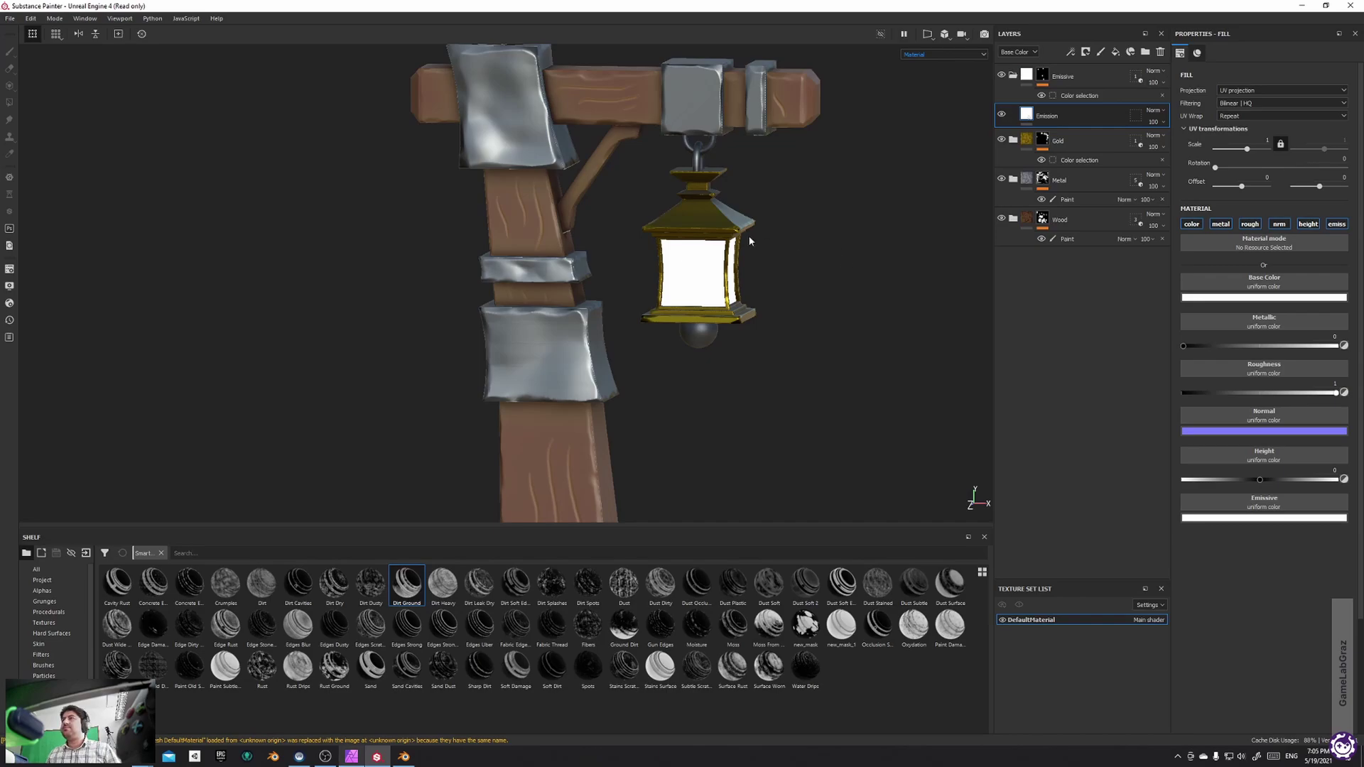
alt+middle_drag(797, 276, 696, 338)
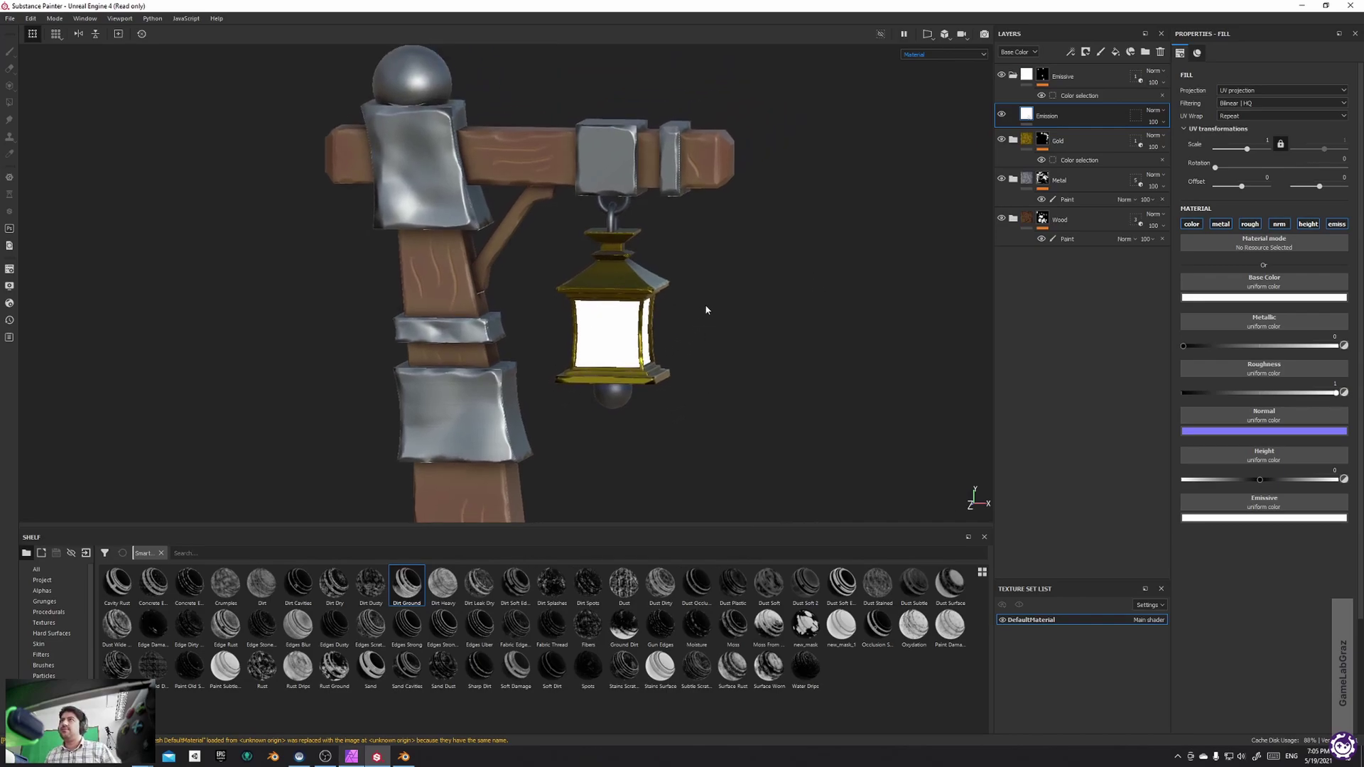
scroll(731, 283, down, 2)
alt+drag(731, 283, 803, 284)
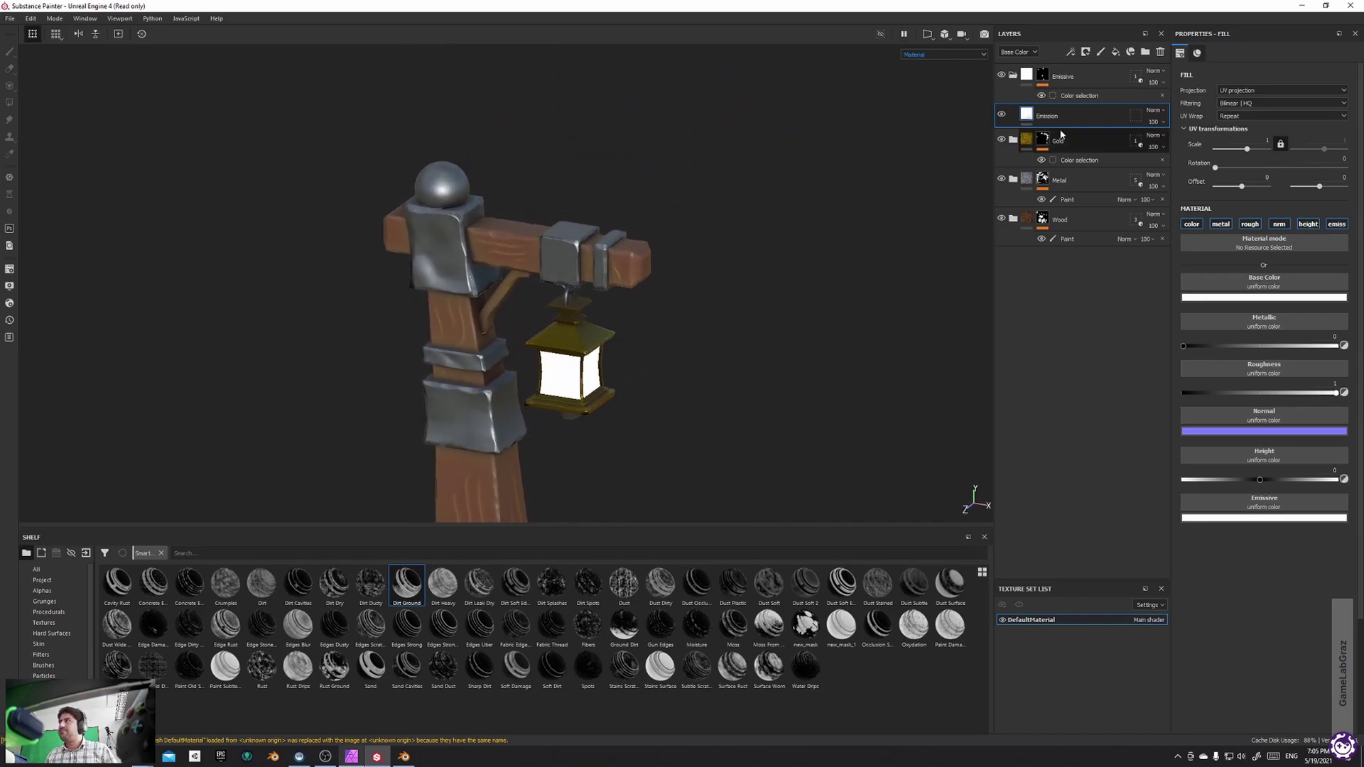
drag(1016, 72, 1016, 73)
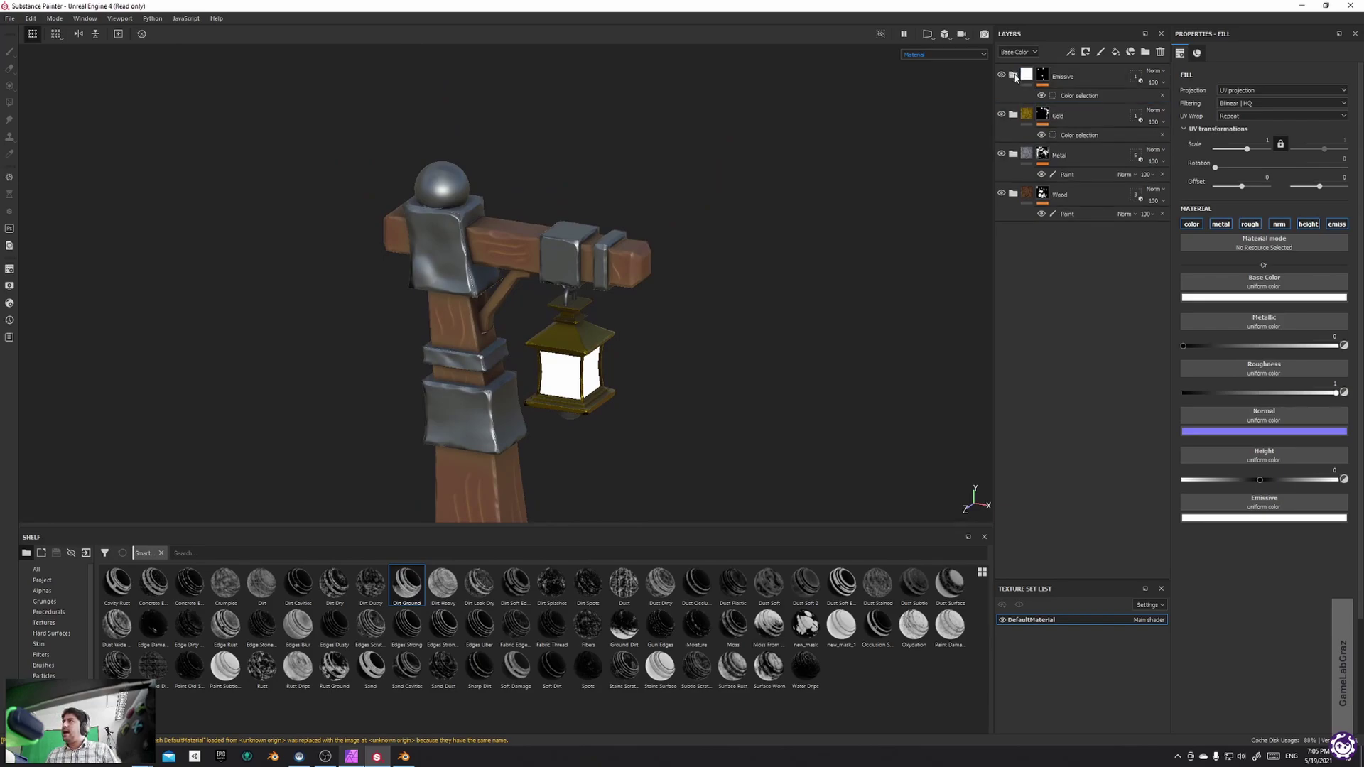
alt+right_drag(529, 410, 316, 412)
alt+middle_drag(551, 436, 579, 345)
scroll(580, 344, up, 2)
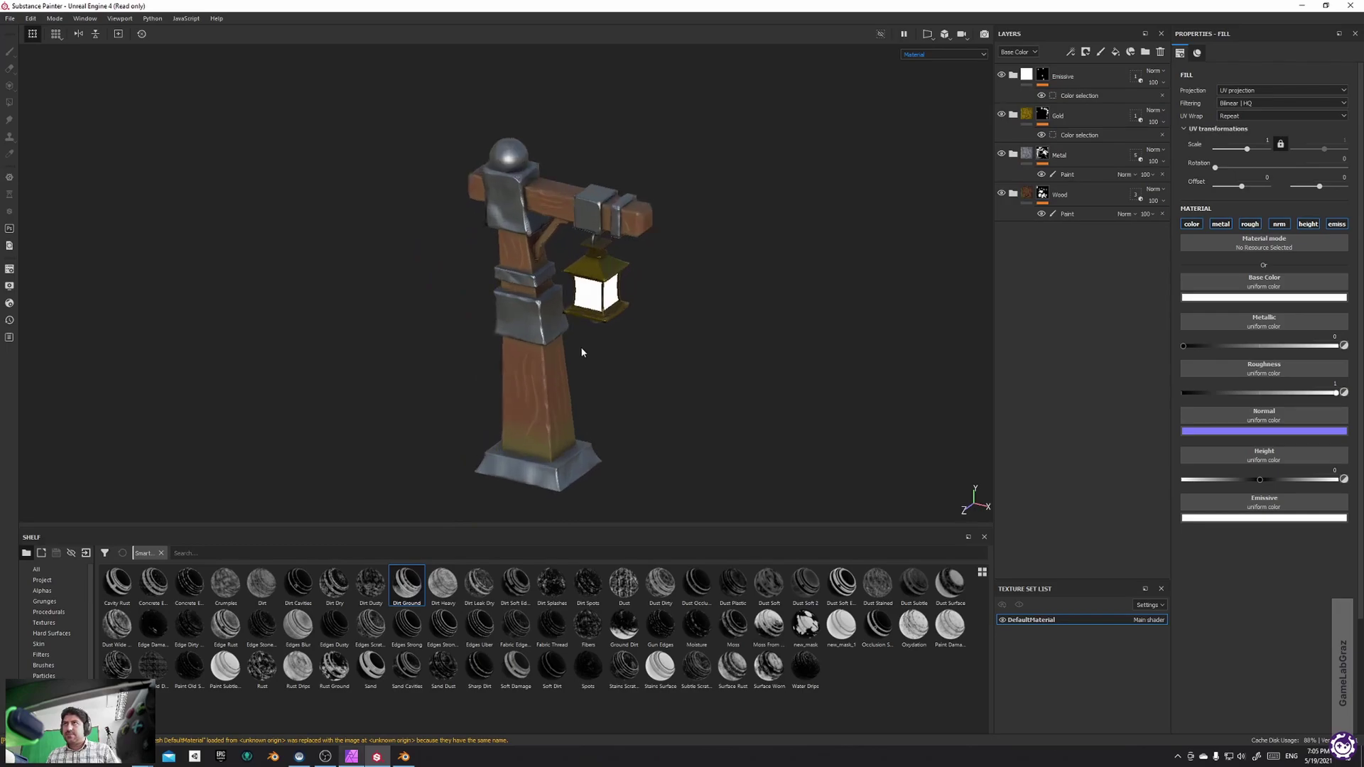
scroll(579, 344, down, 5)
scroll(583, 348, up, 5)
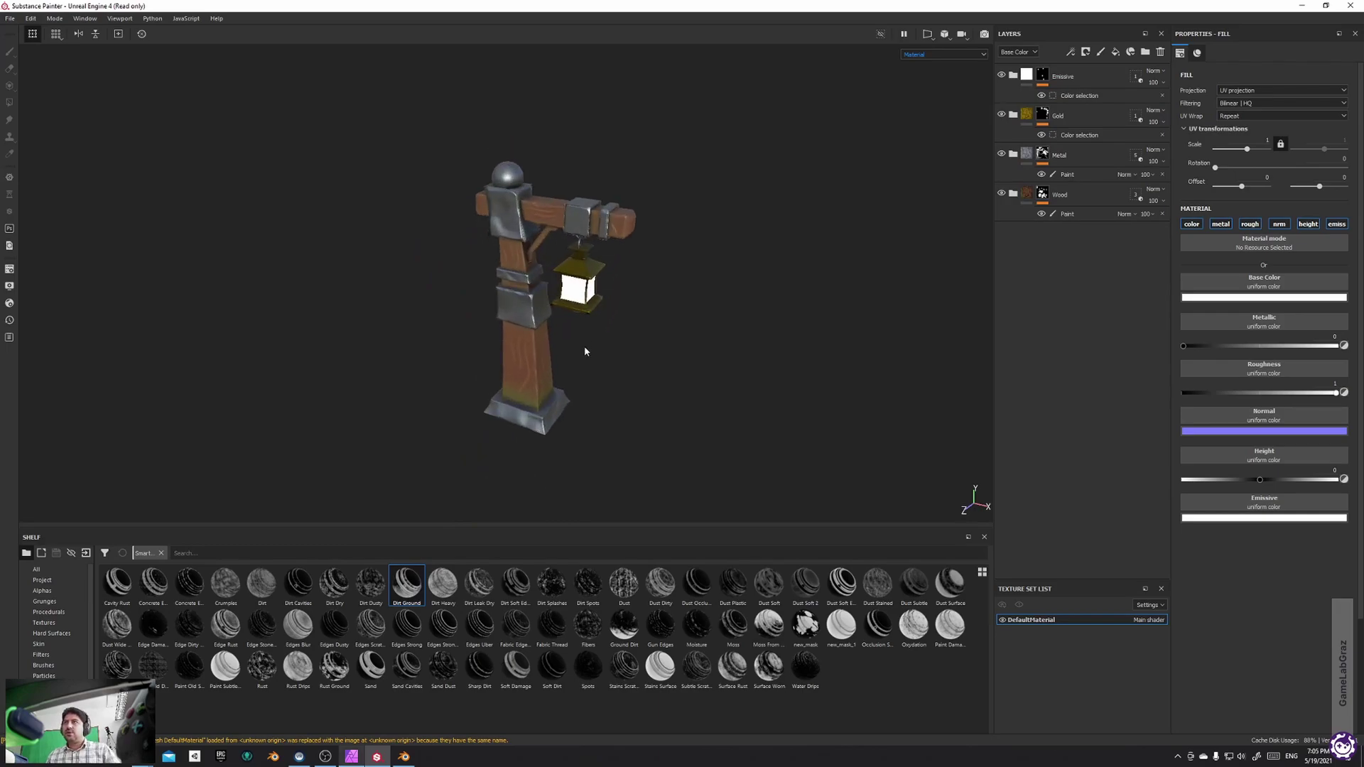
scroll(584, 350, up, 3)
alt+drag(585, 351, 647, 324)
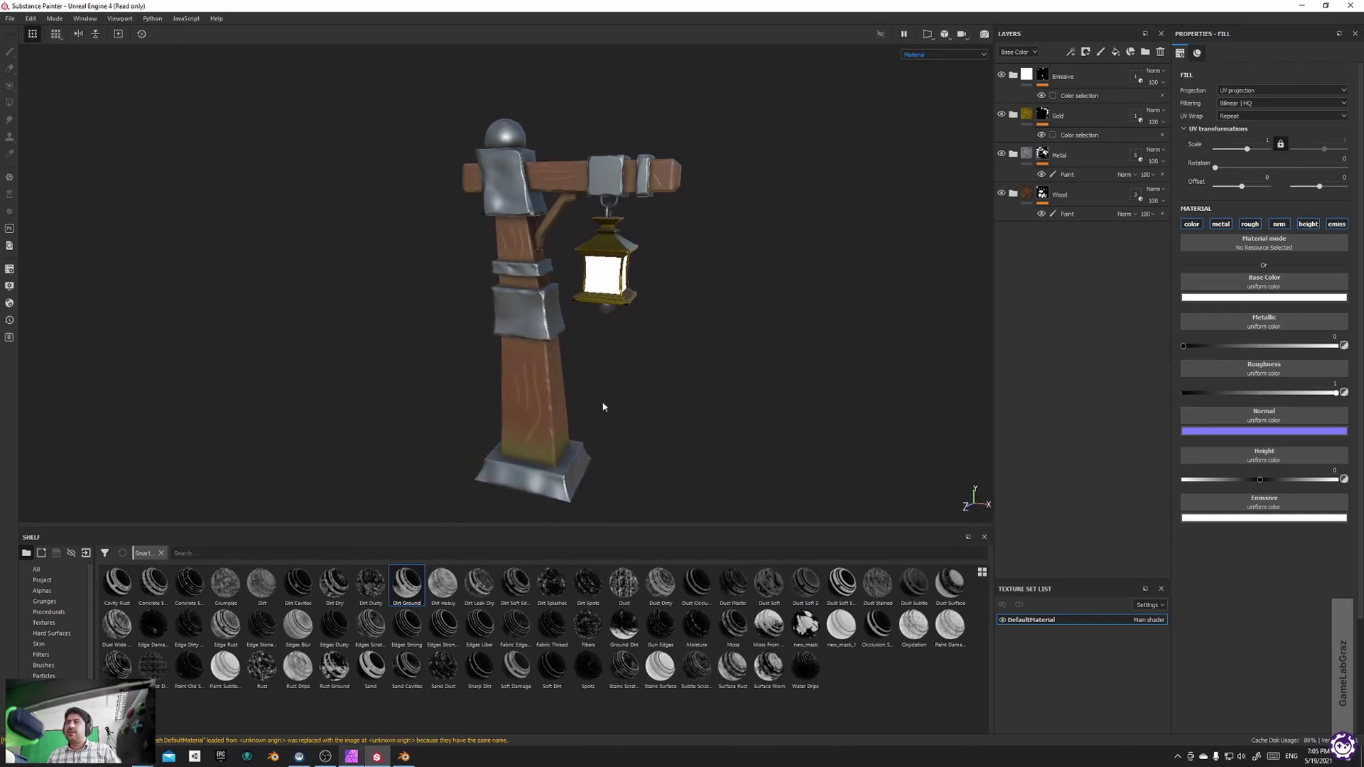
Show the brush presets in the shelf and choose the Dirt 1 brush
click(62, 674)
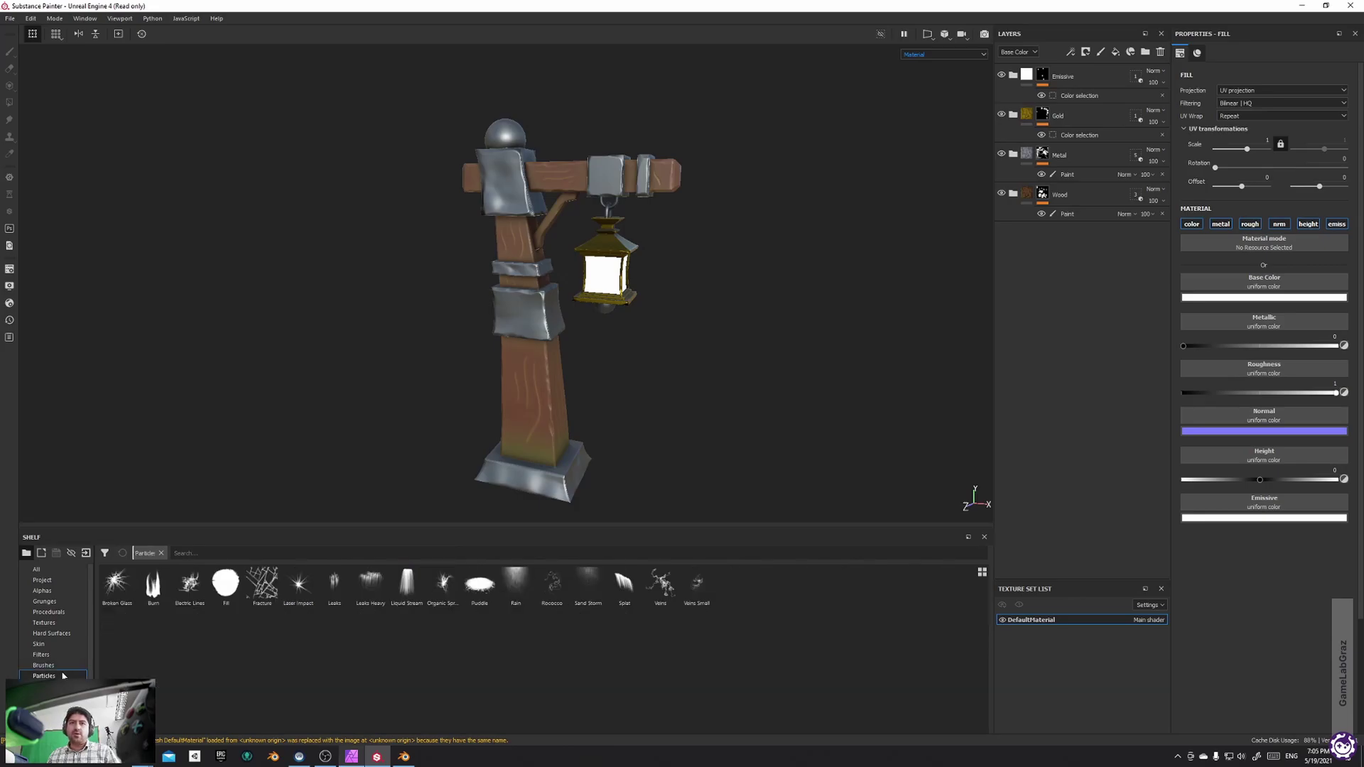
click(43, 665)
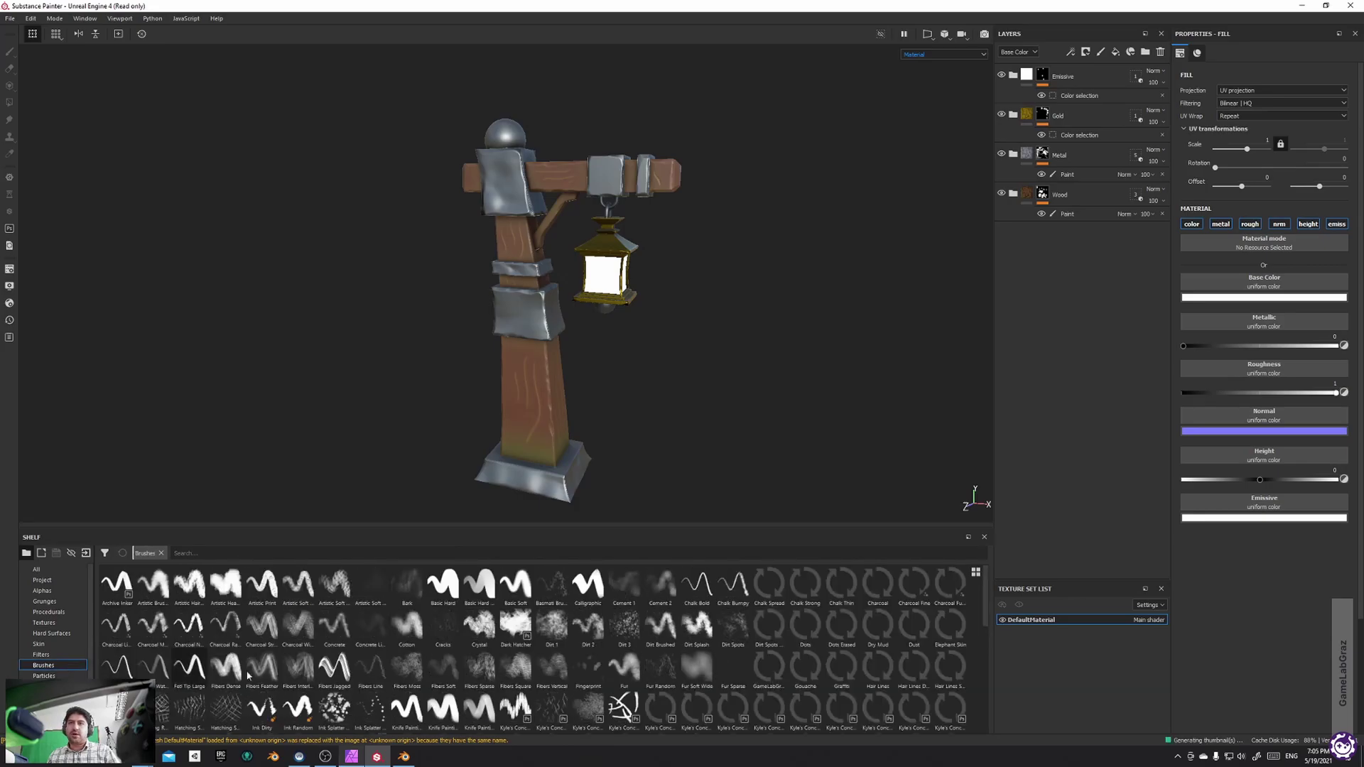
middle_drag(613, 438, 609, 339)
Expand the Wood folder and add a paint effect to the Edge layer's mask
click(1011, 196)
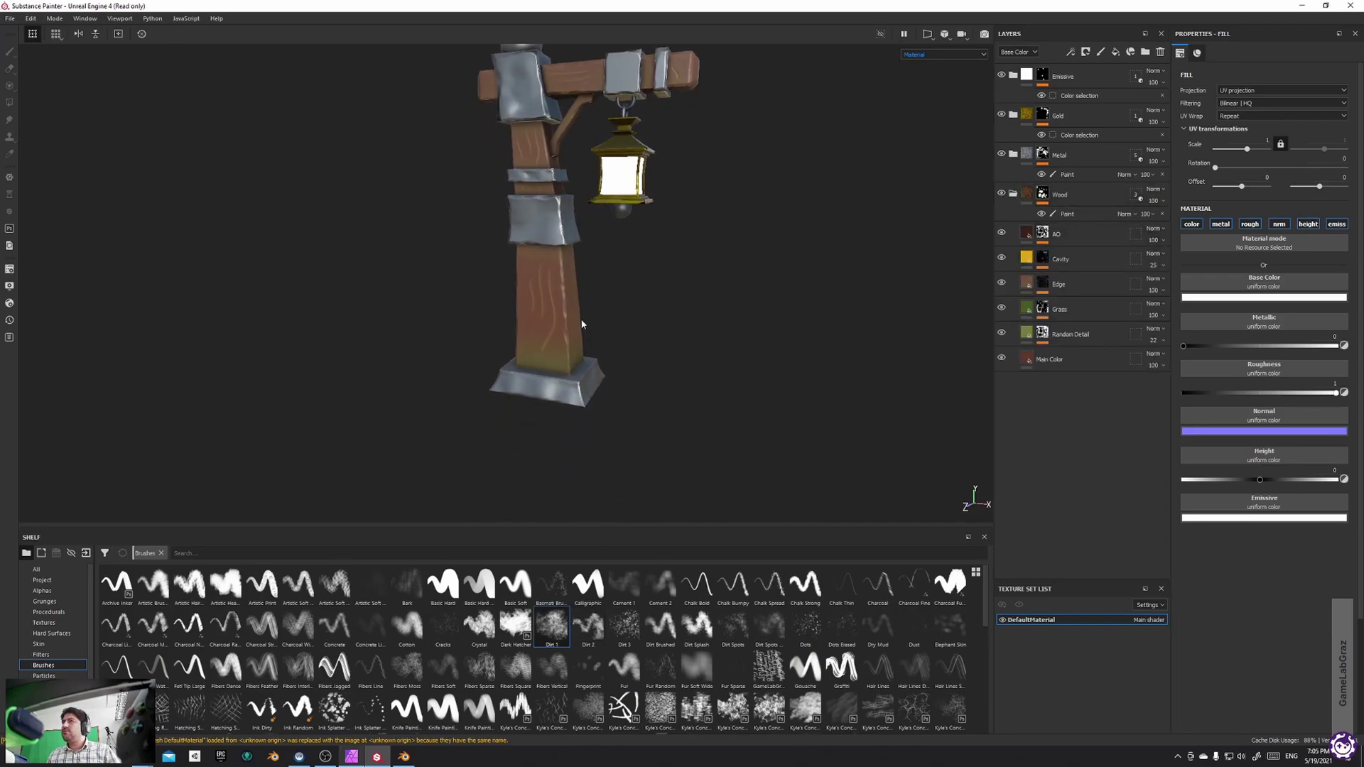
click(1044, 259)
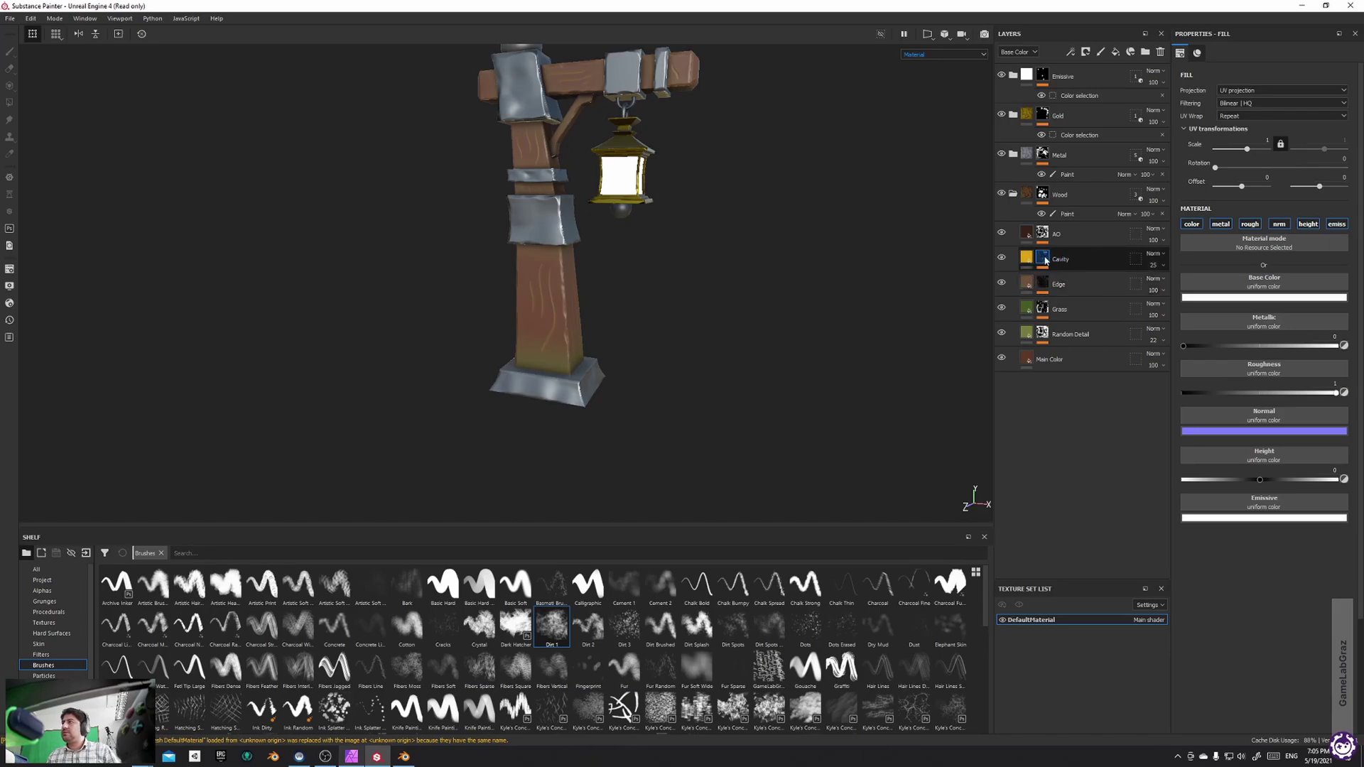
click(1047, 283)
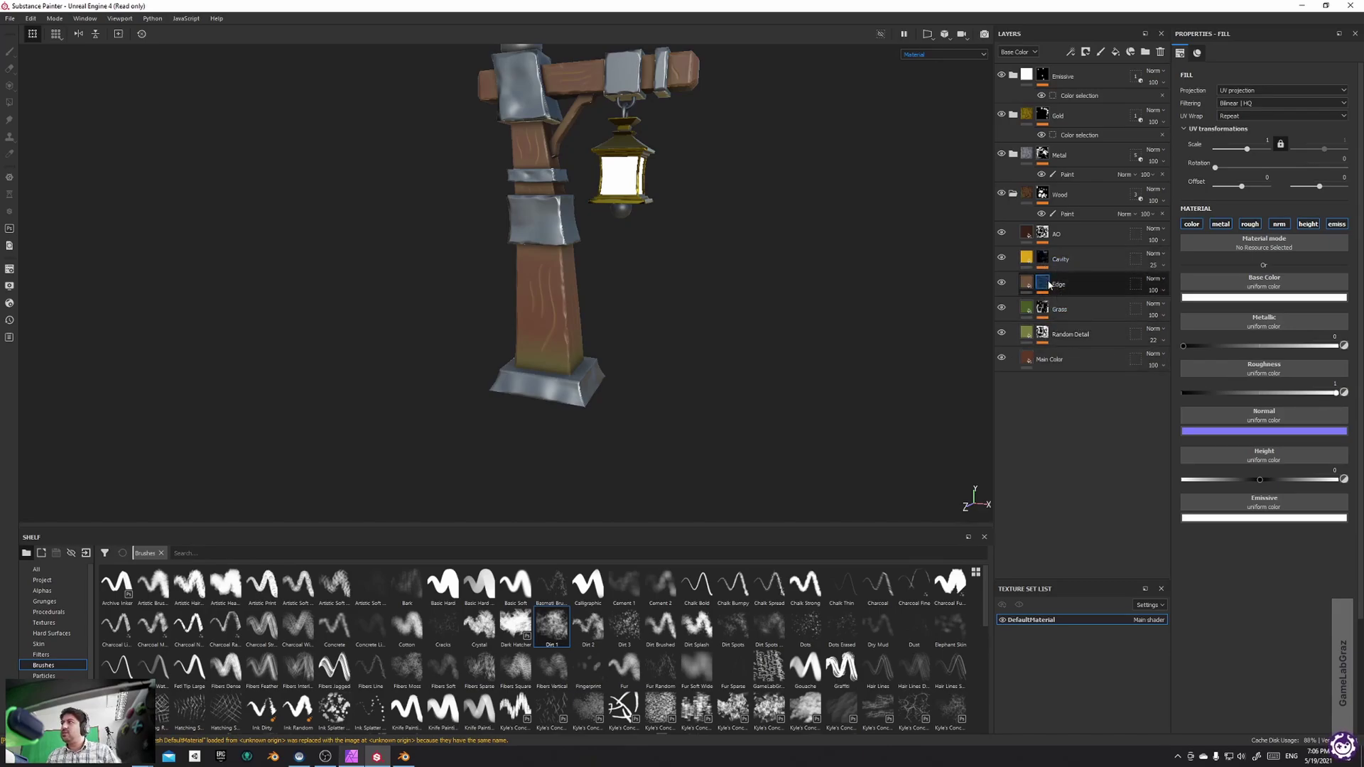
right_click(1050, 284)
click(1106, 637)
scroll(617, 412, up, 5)
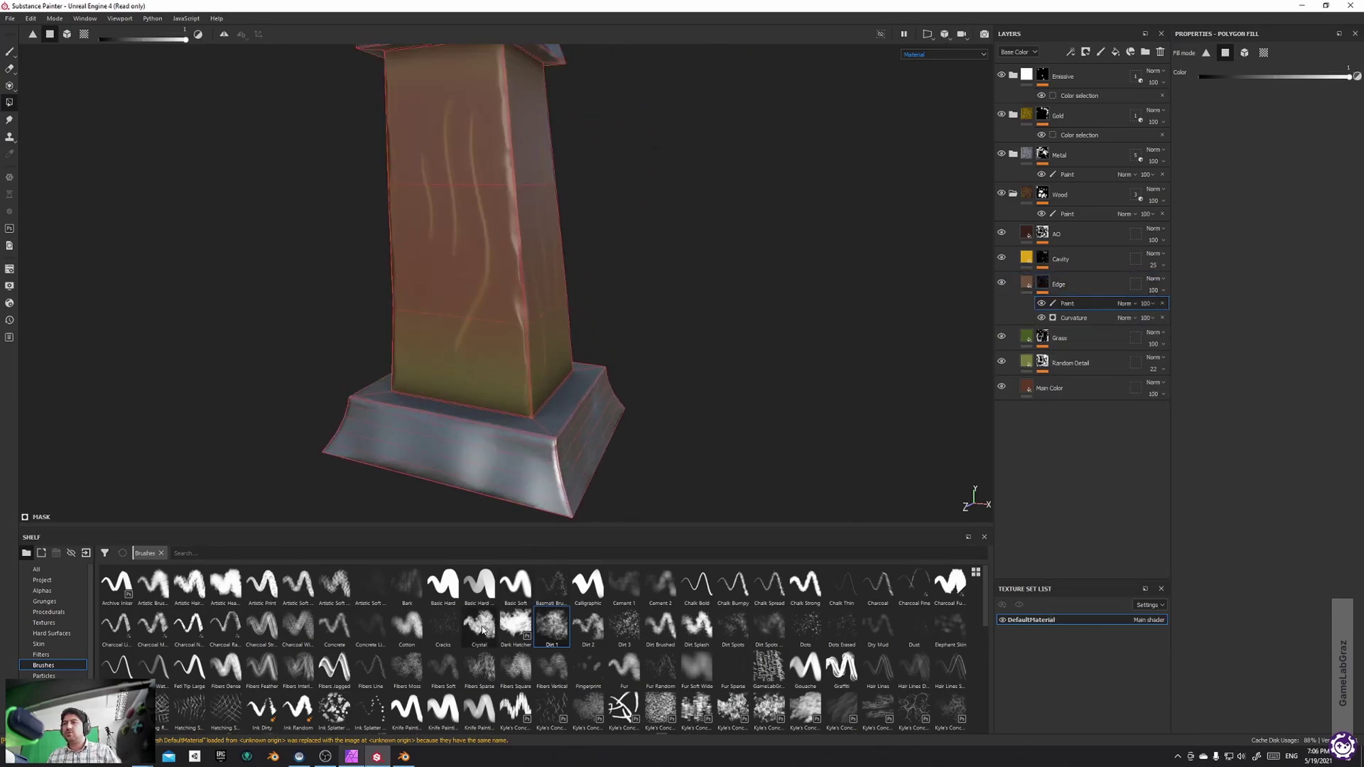
Try painting along the lower wooden post's corner in the Edge layer's mask with a size 2.44 brush, choosing Dirt 2 in the shelf
click(585, 635)
alt+drag(533, 310, 497, 310)
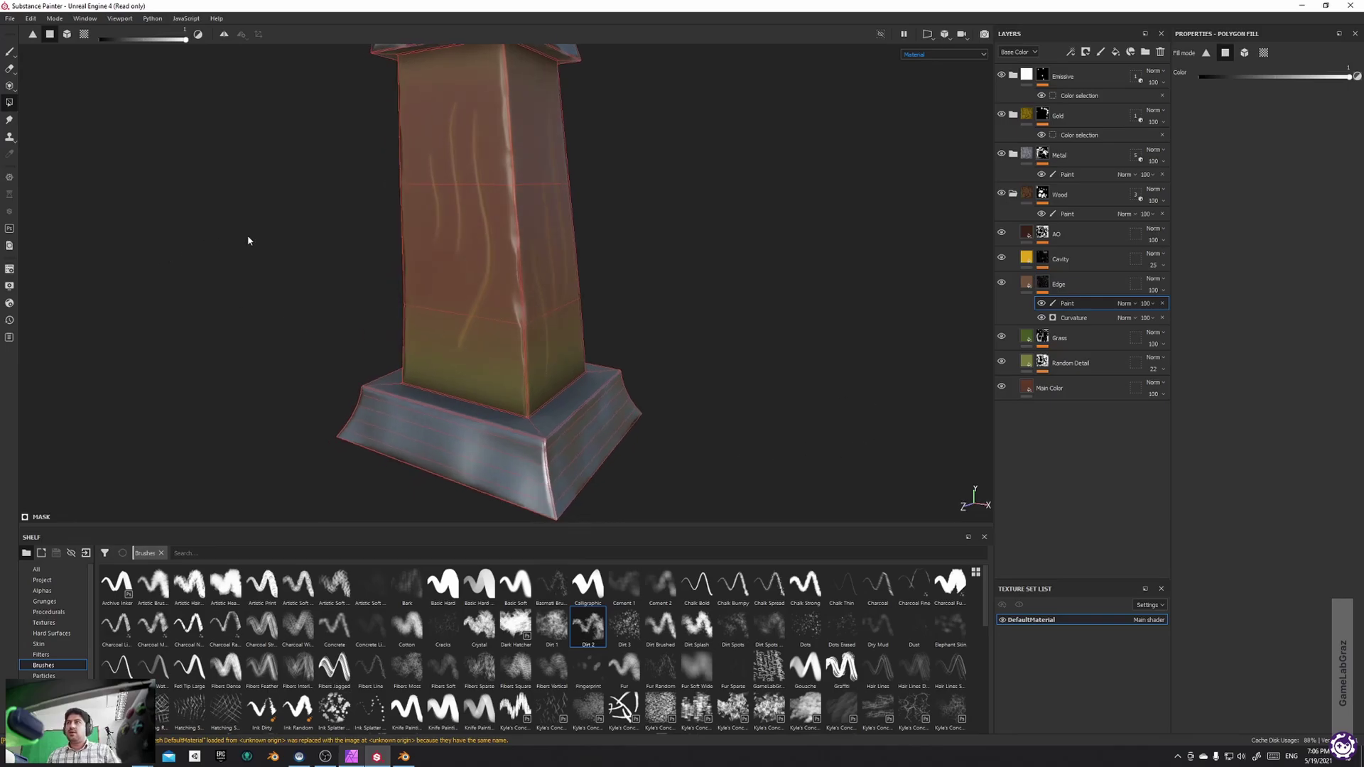
click(9, 51)
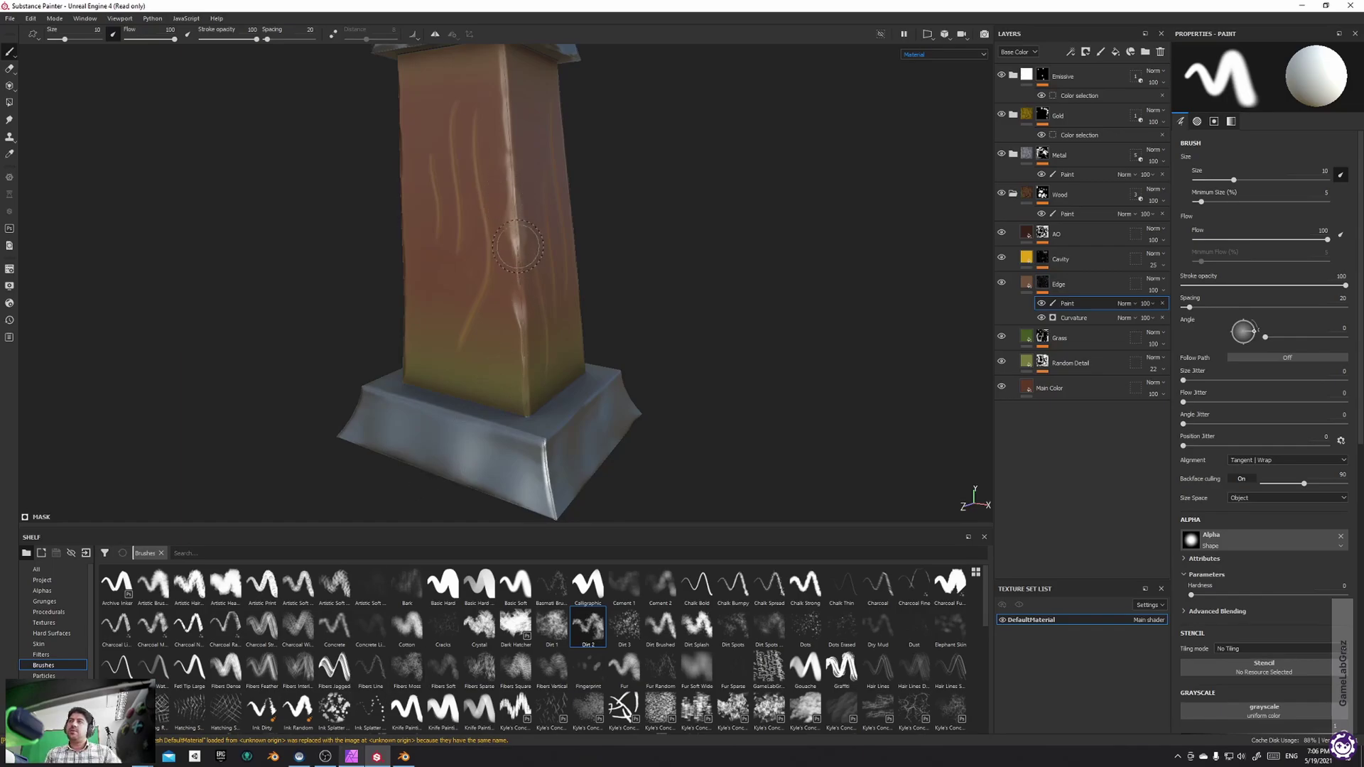
key(f)
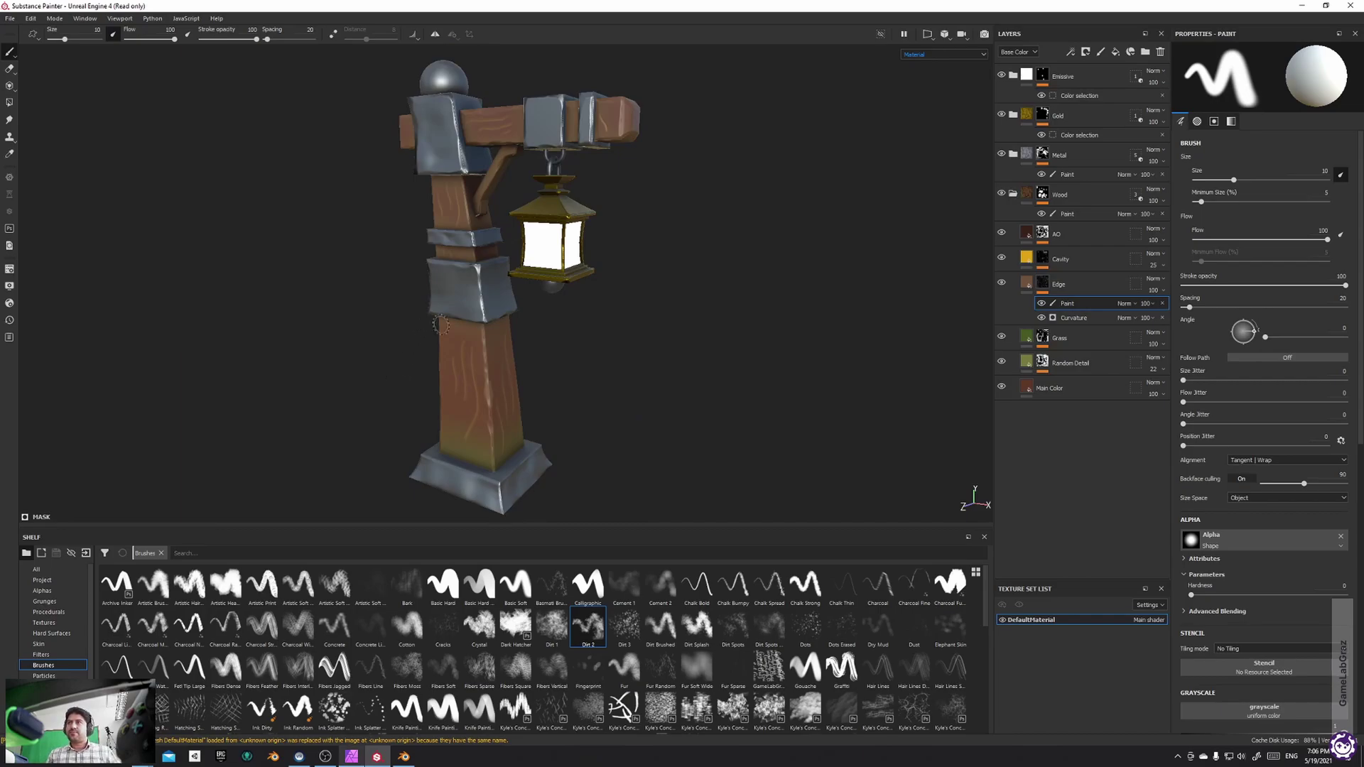
scroll(501, 375, up, 3)
scroll(497, 387, down, 3)
scroll(493, 404, up, 4)
scroll(493, 404, up, 5)
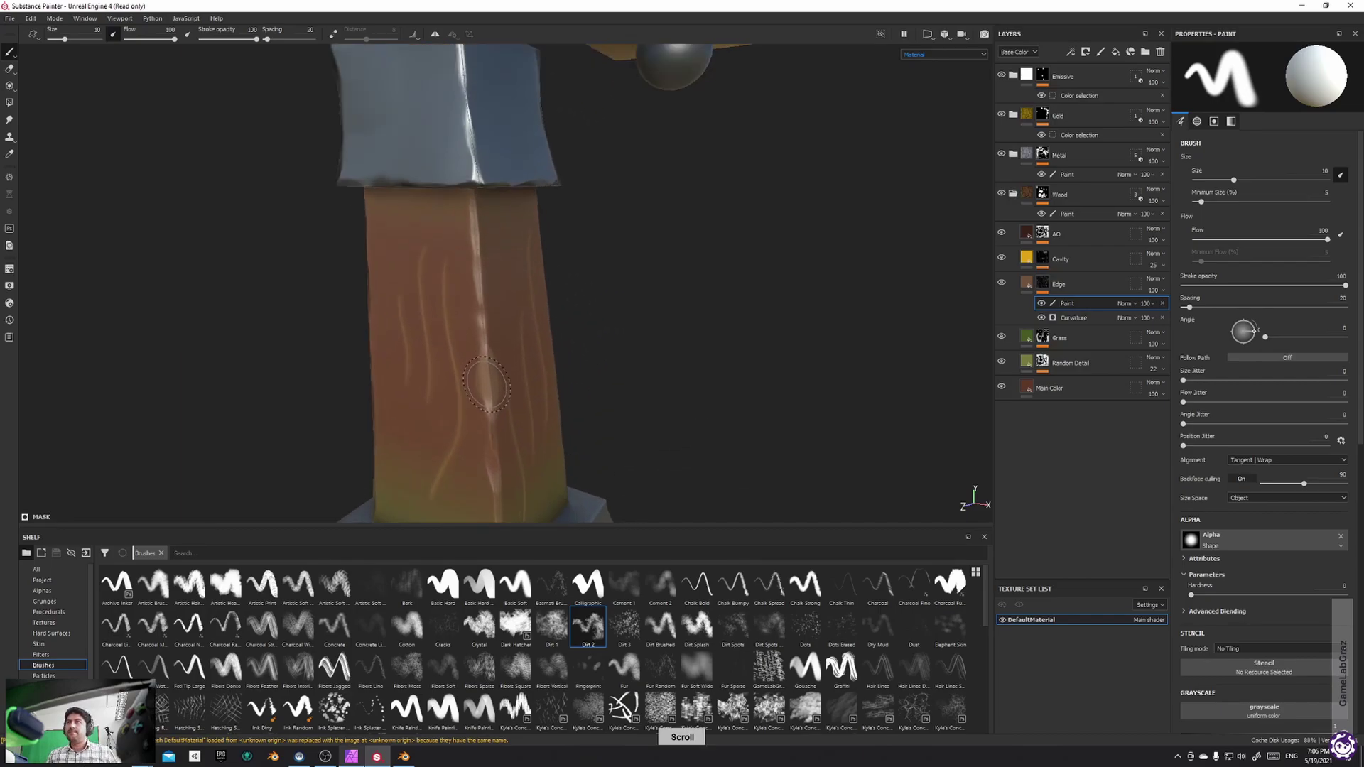
mouse_move(495, 393)
ctrl+right_down()
mouse_move(497, 343)
mouse_move(481, 323)
ctrl+right_up()
drag(480, 310, 462, 142)
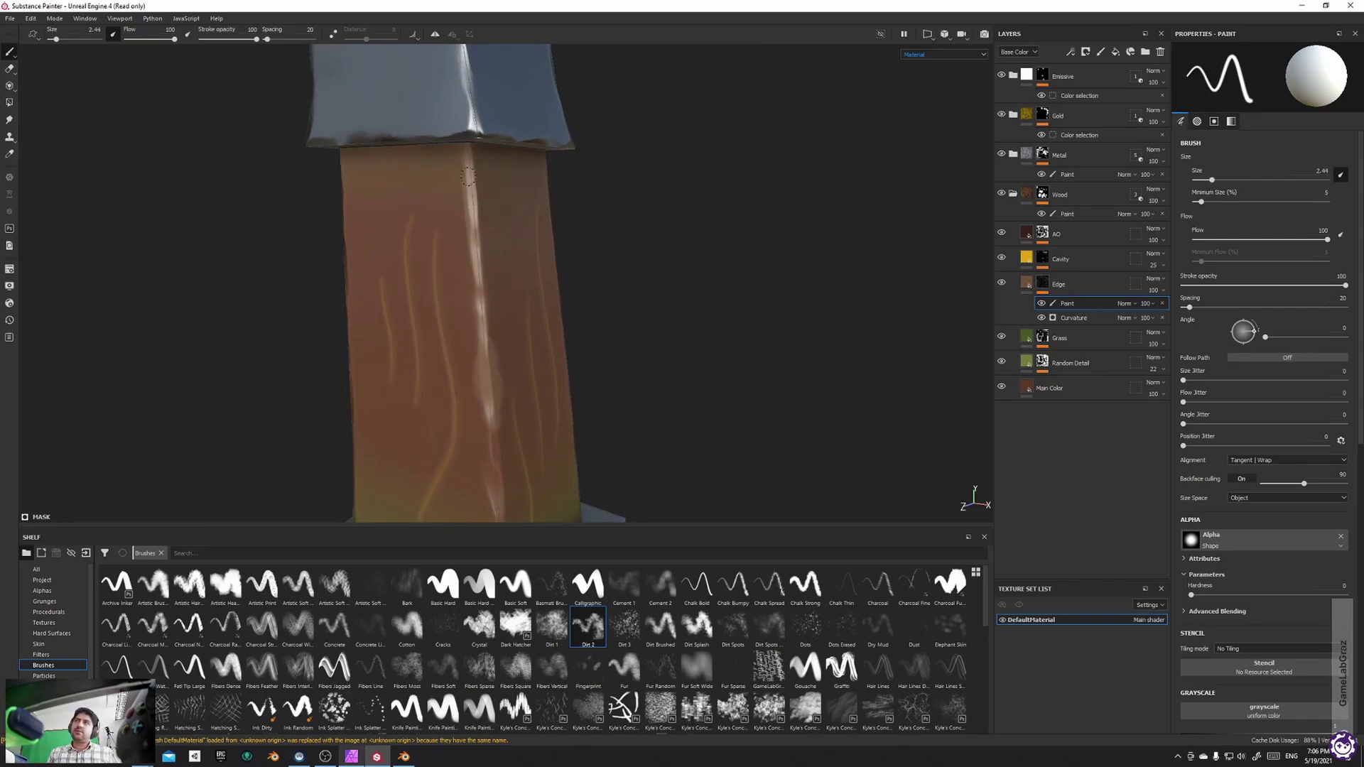
alt+drag(475, 213, 447, 347)
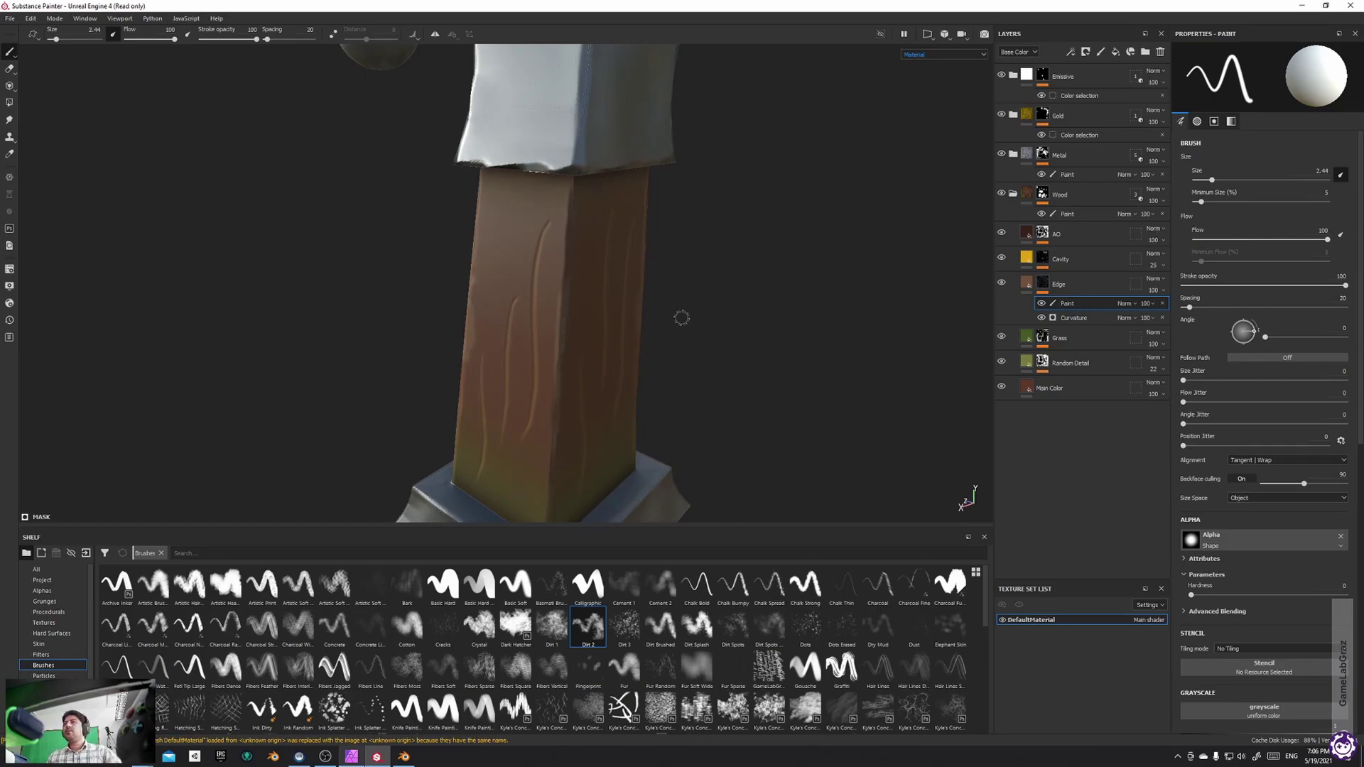
scroll(696, 254, down, 3)
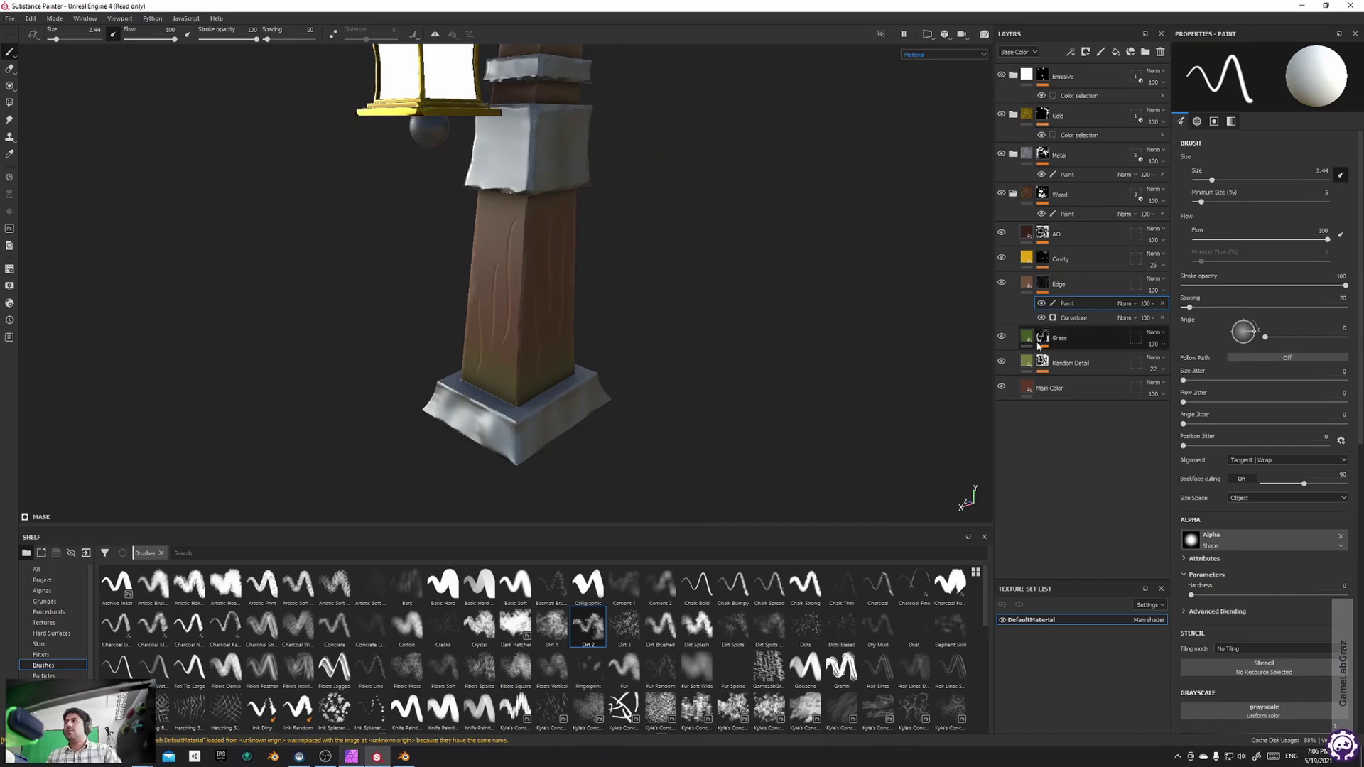
Delete the paint effect from the Edge layer's mask and collapse the Wood folder
click(1163, 304)
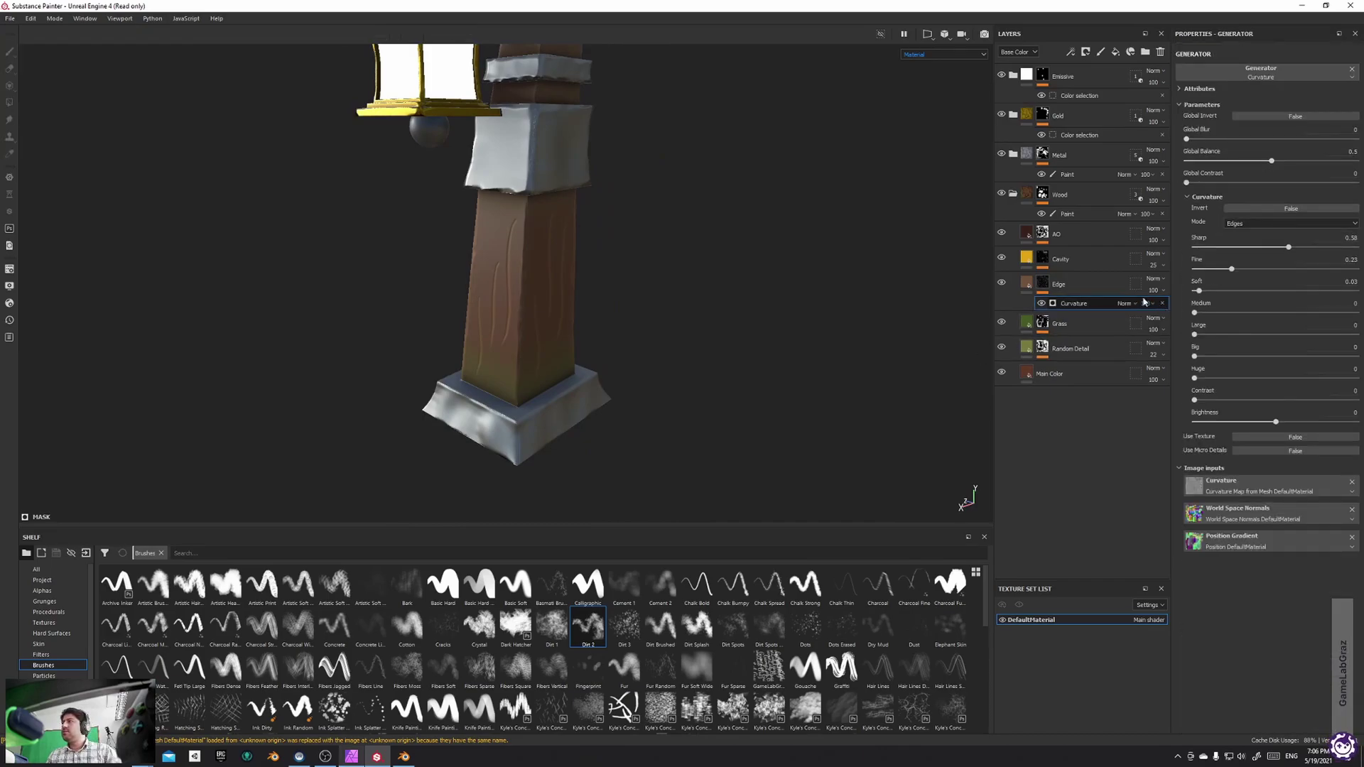
click(1013, 196)
scroll(549, 270, down, 5)
alt+drag(549, 269, 849, 275)
scroll(600, 295, up, 5)
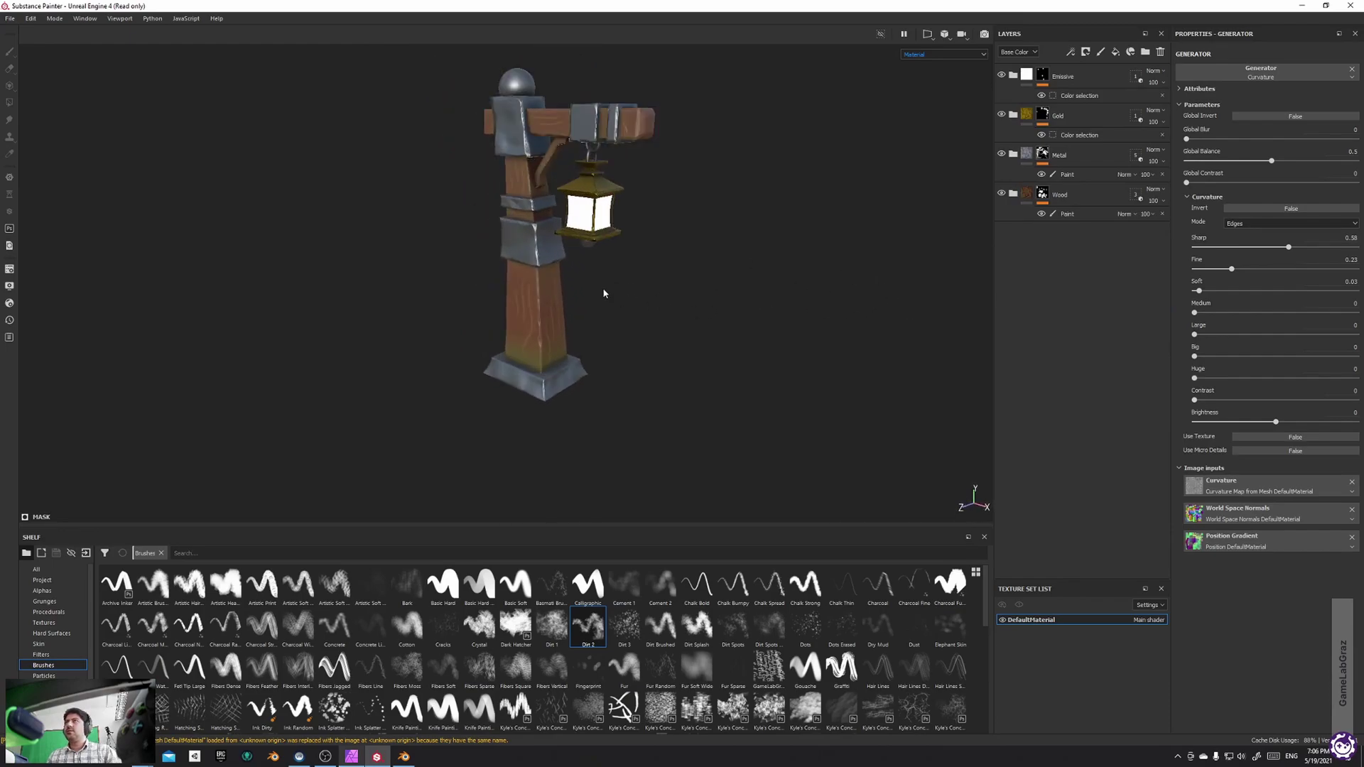
alt+drag(615, 326, 621, 221)
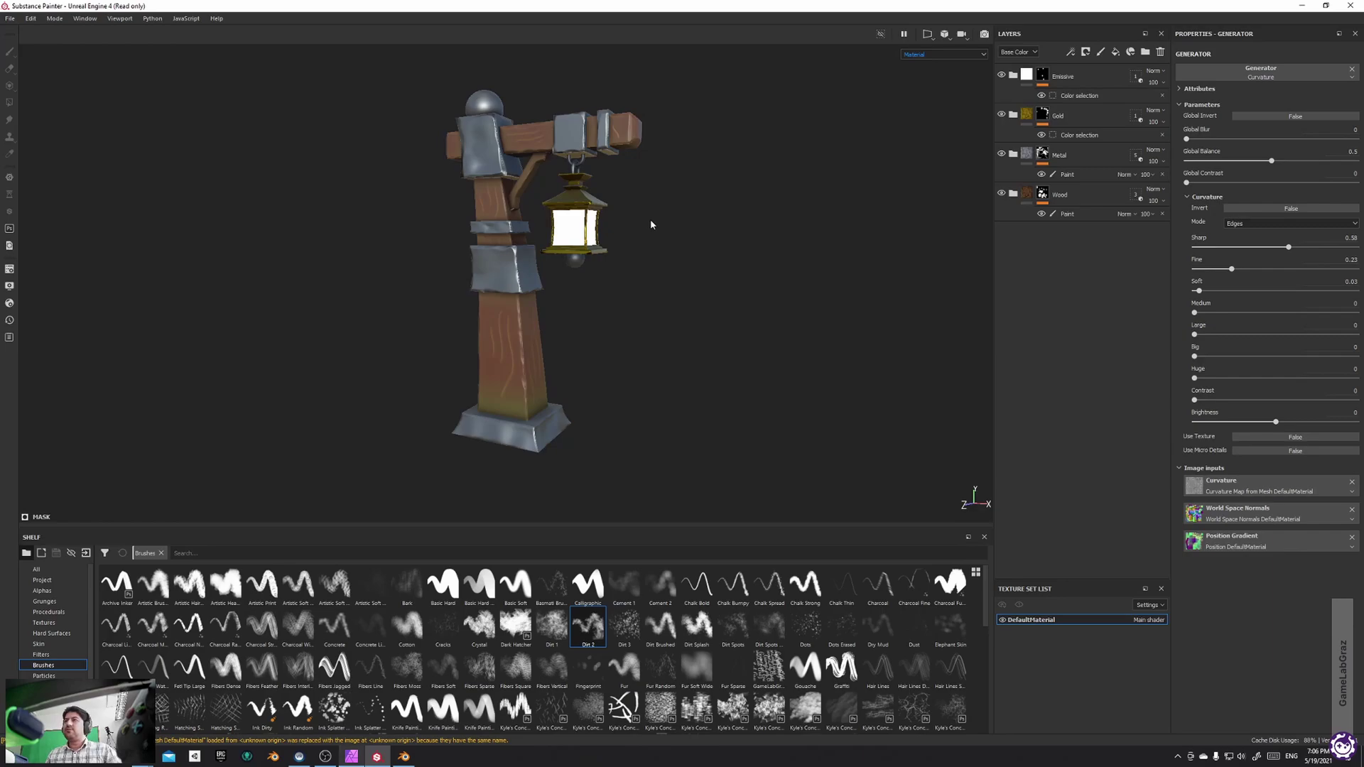
alt+drag(651, 221, 606, 244)
alt+middle_drag(606, 244, 589, 261)
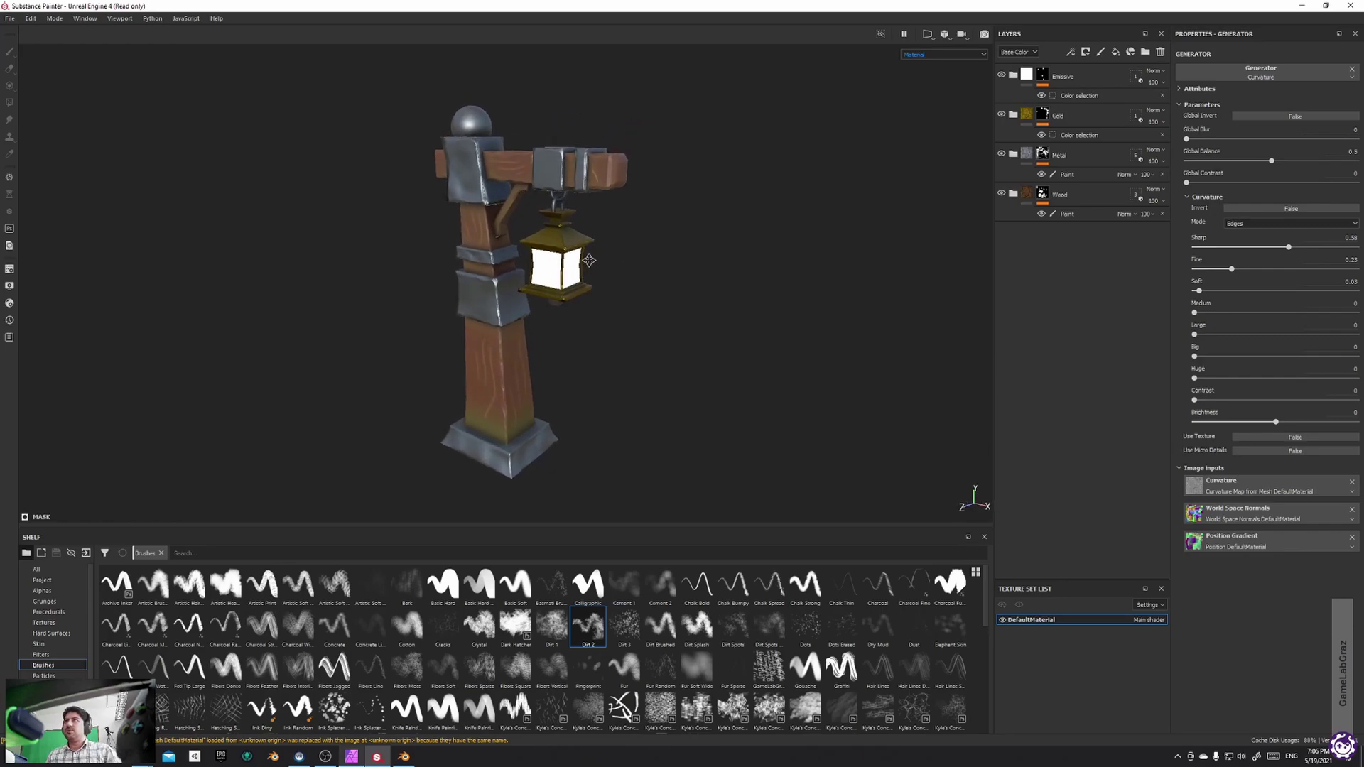
Export the mesh without displacement and with triangulation as the FBX file StylizedLantern_ToUE4 in the StylizedLantern folder
click(10, 18)
click(26, 196)
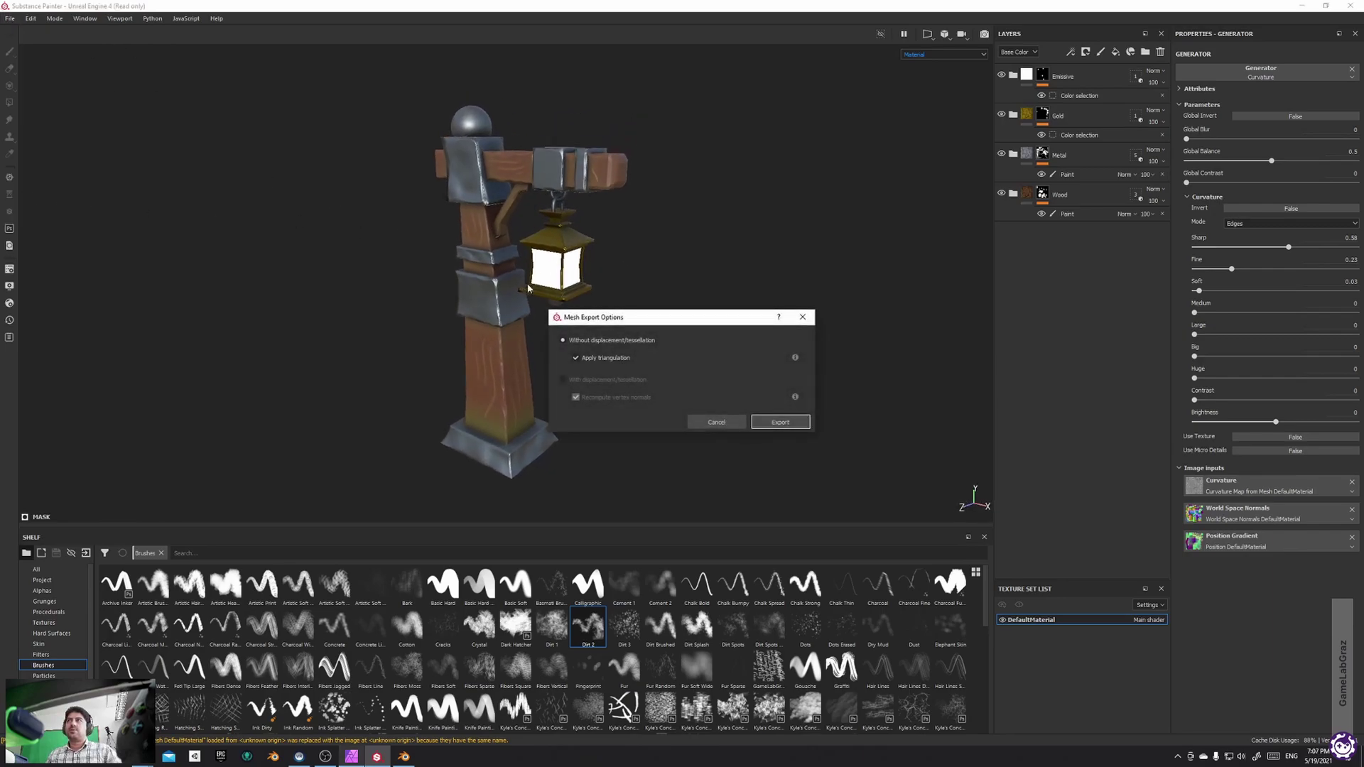
click(760, 420)
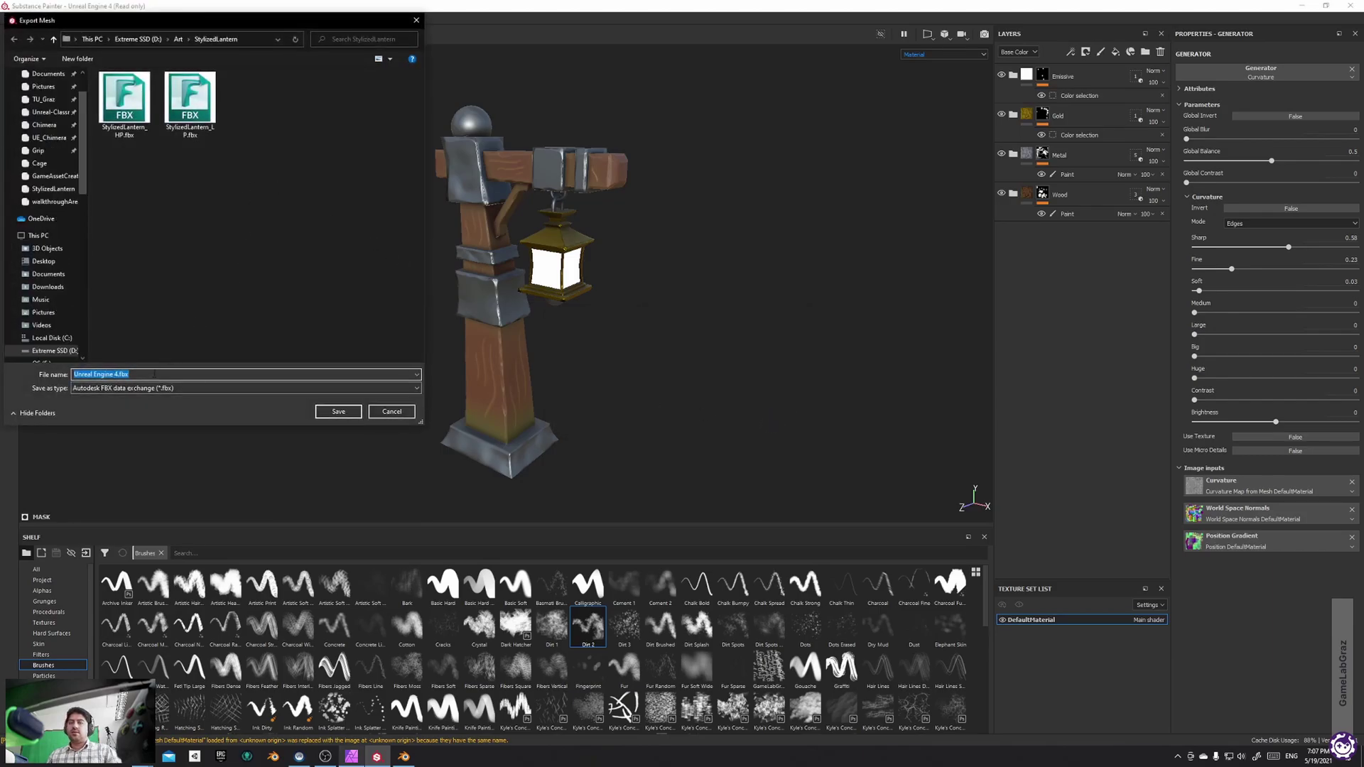
text(StylizedLanter)
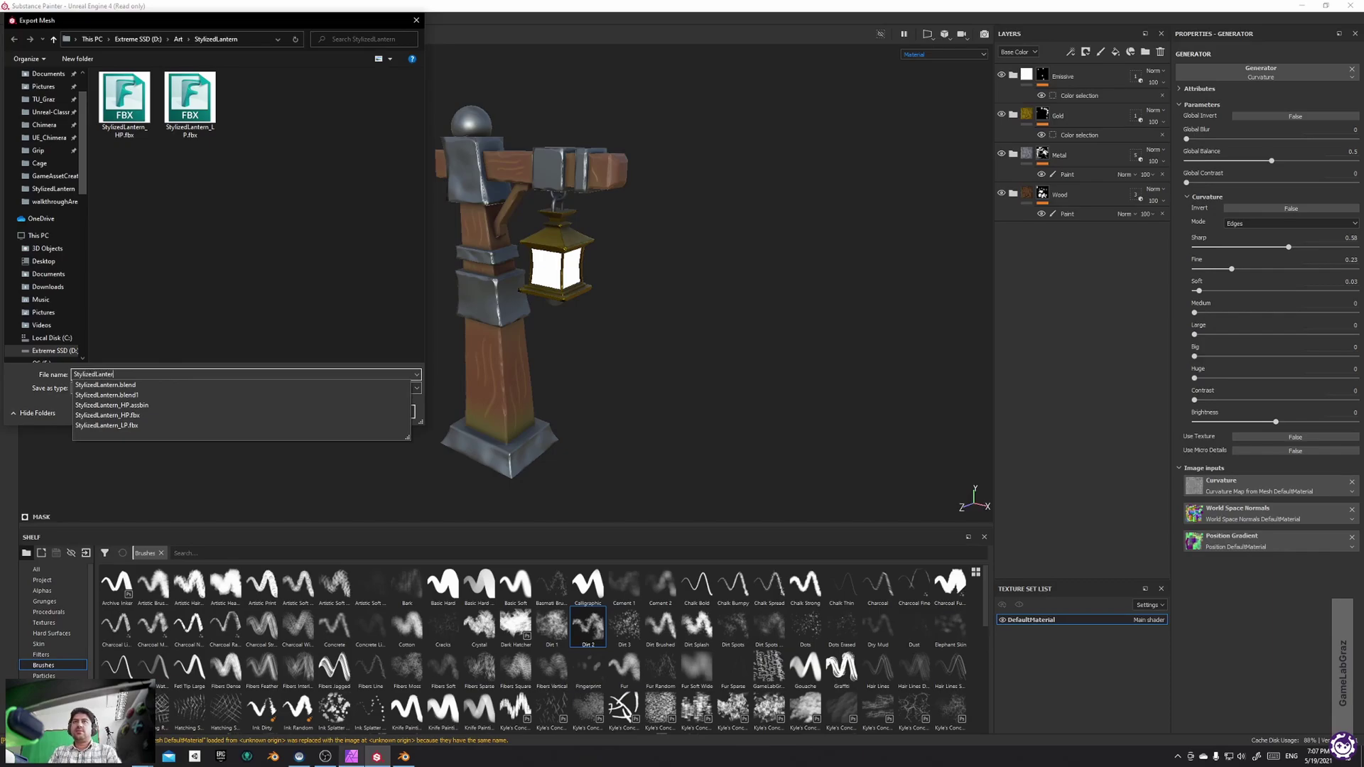
text(n_ToUE4)
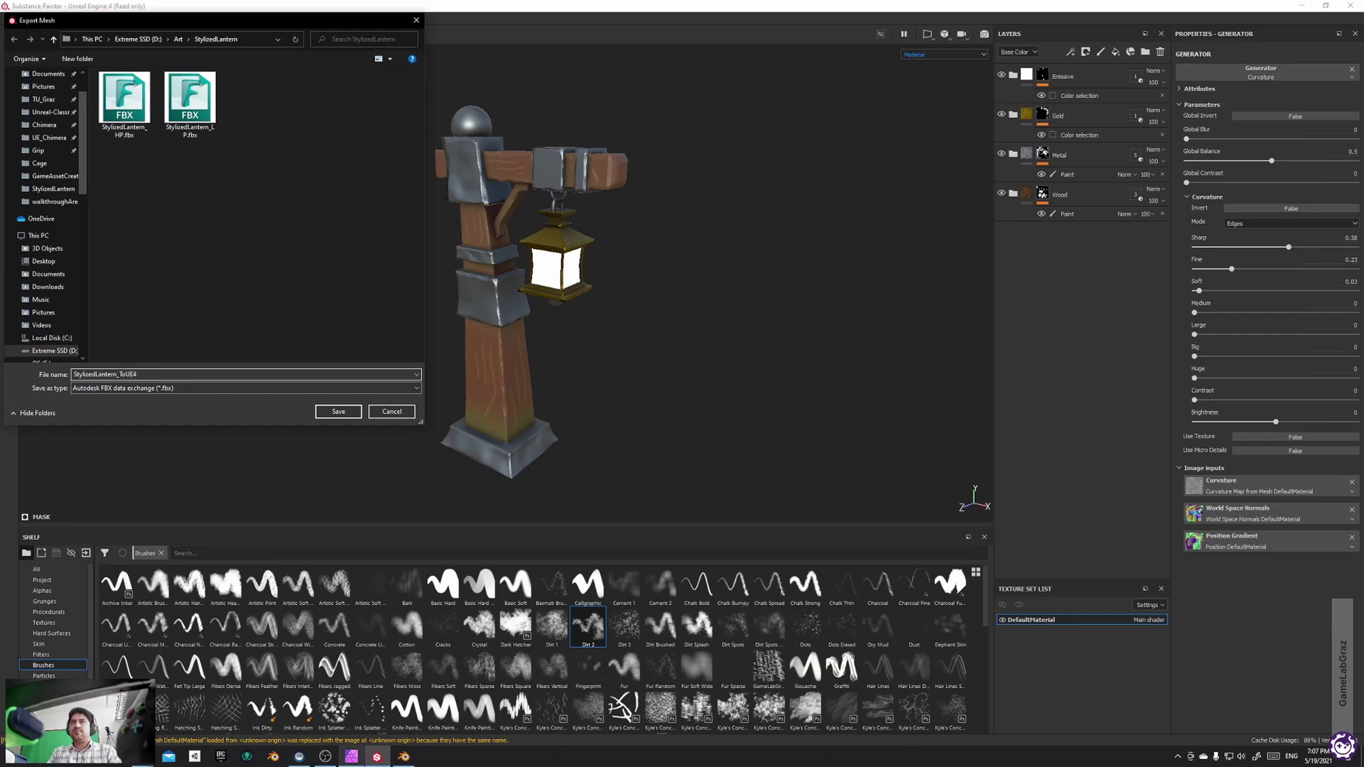
key(Return)
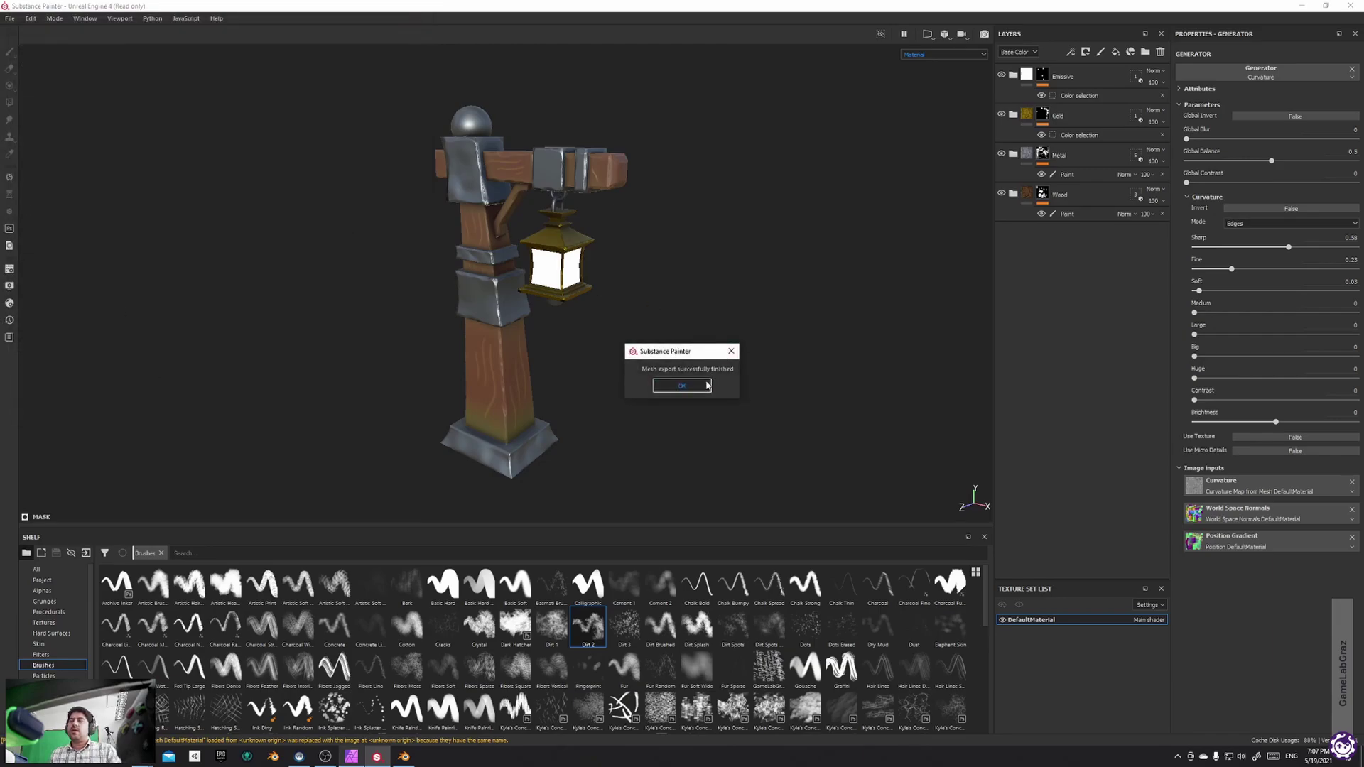
click(699, 385)
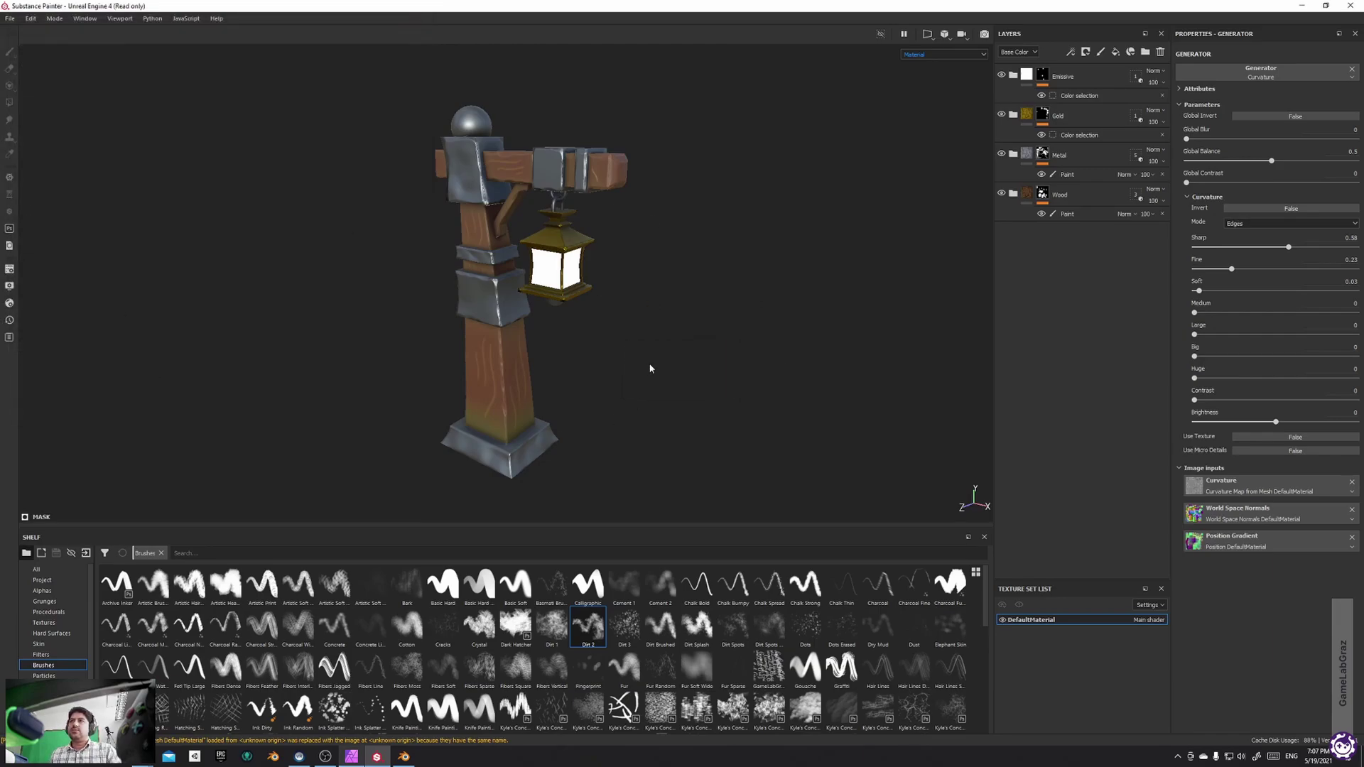
Open the texture export settings and choose the Unreal Engine 4 (Packed) output template
click(10, 18)
click(10, 19)
click(11, 18)
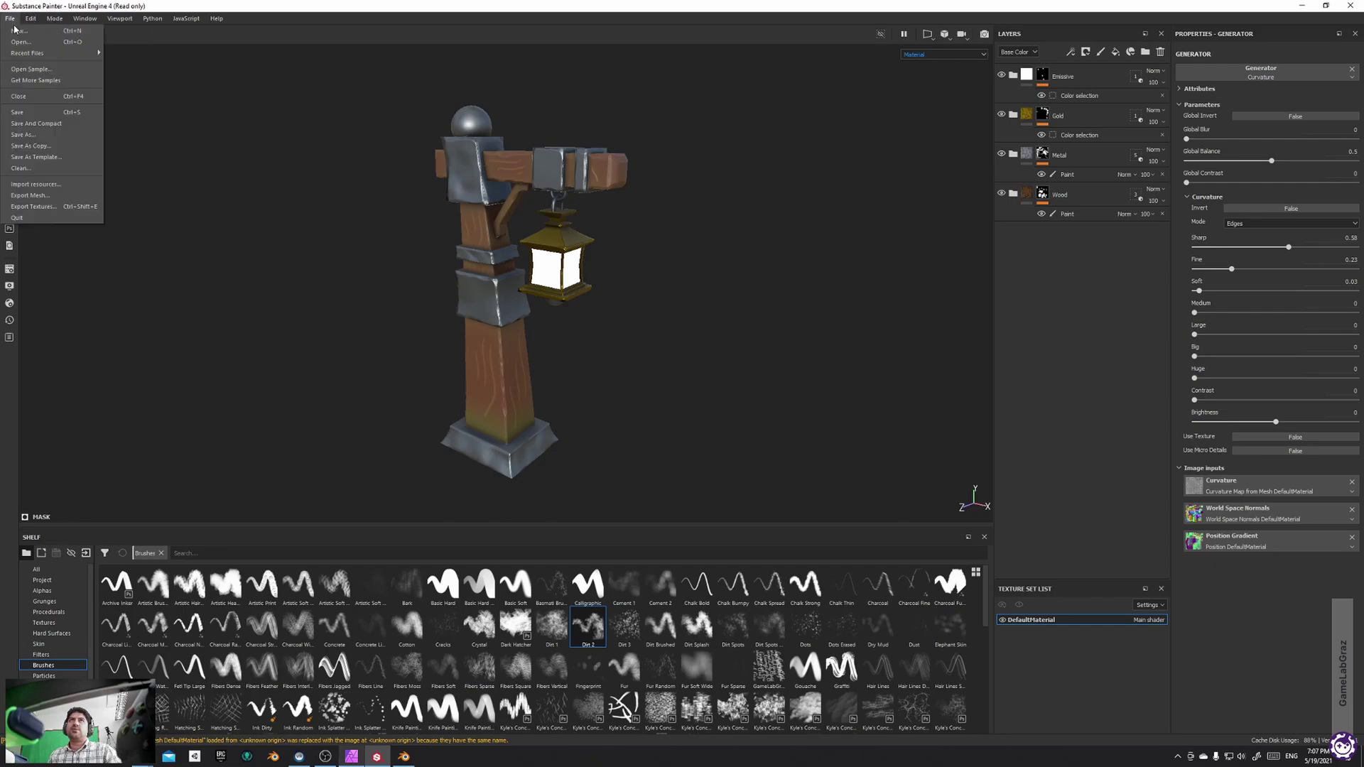
click(42, 207)
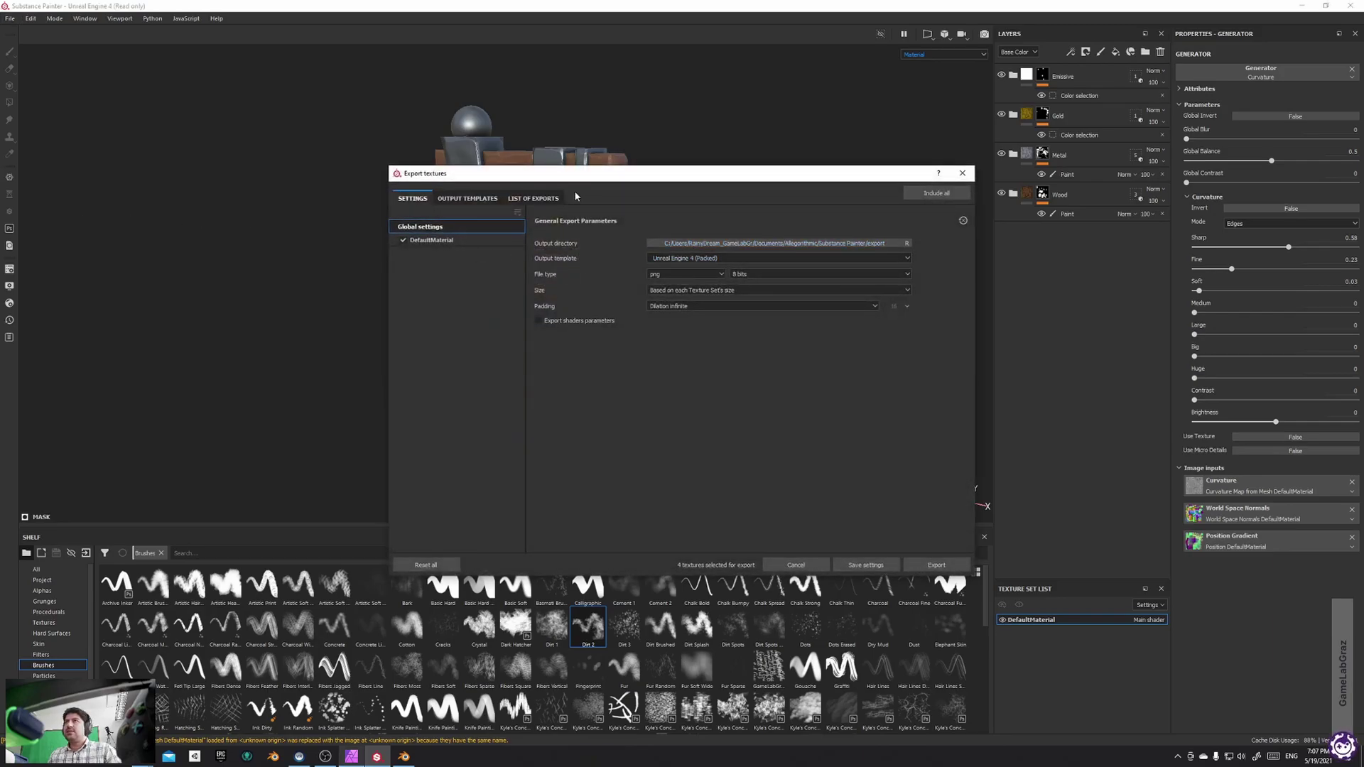
drag(581, 175, 529, 151)
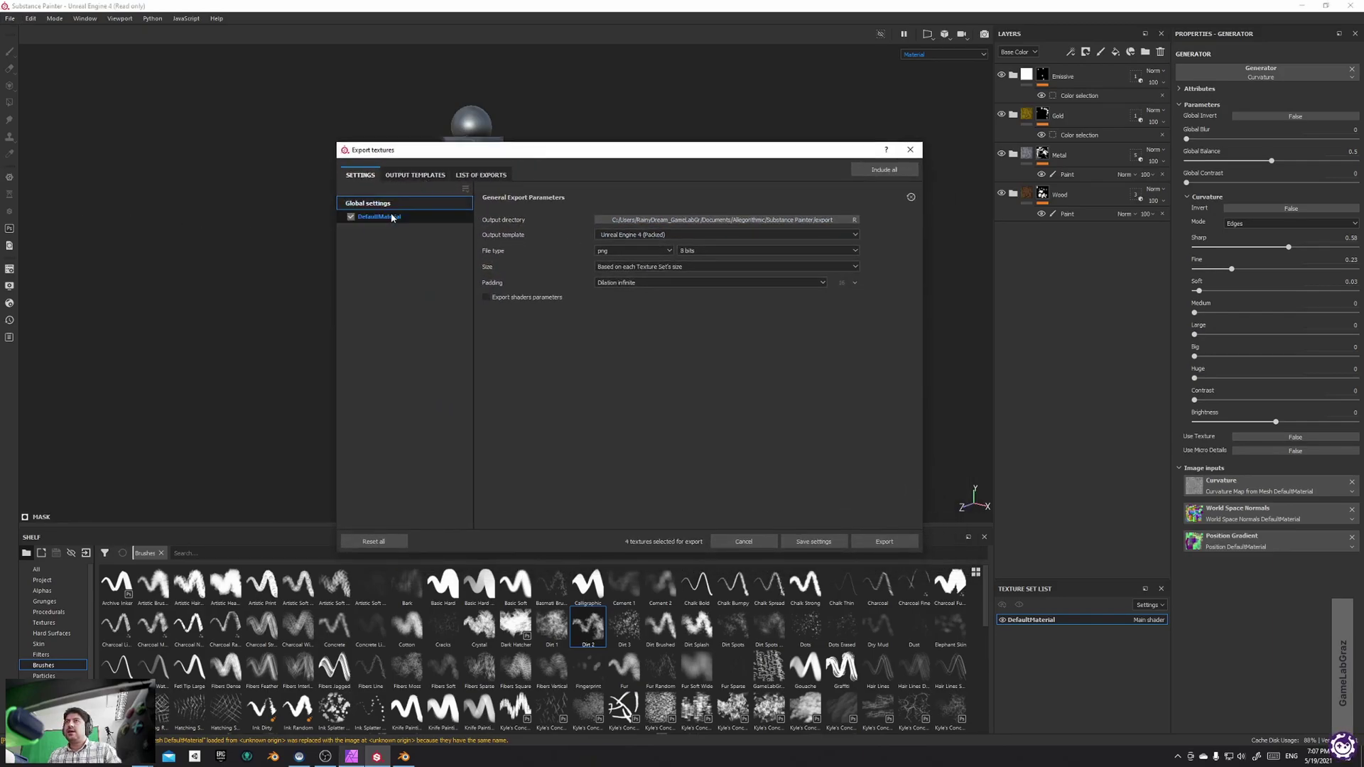
click(624, 235)
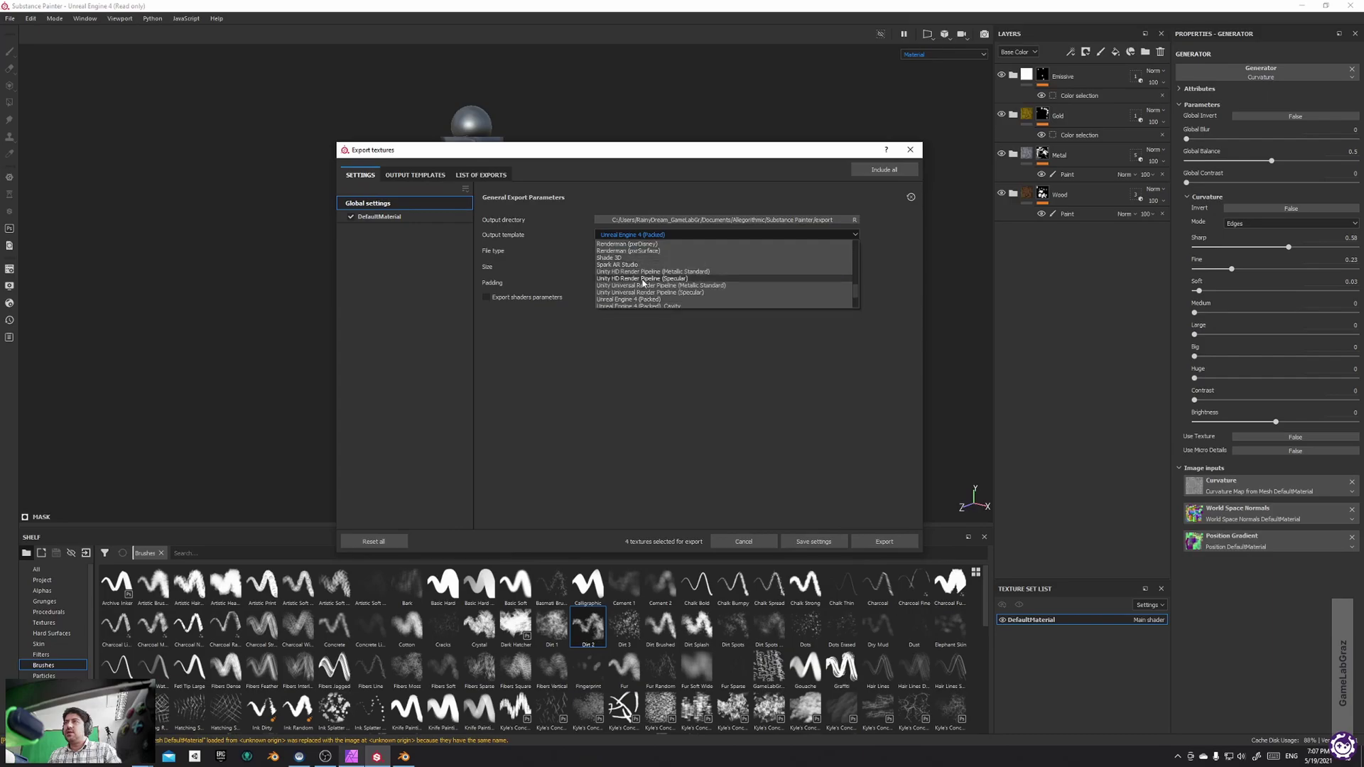
scroll(618, 263, down, 2)
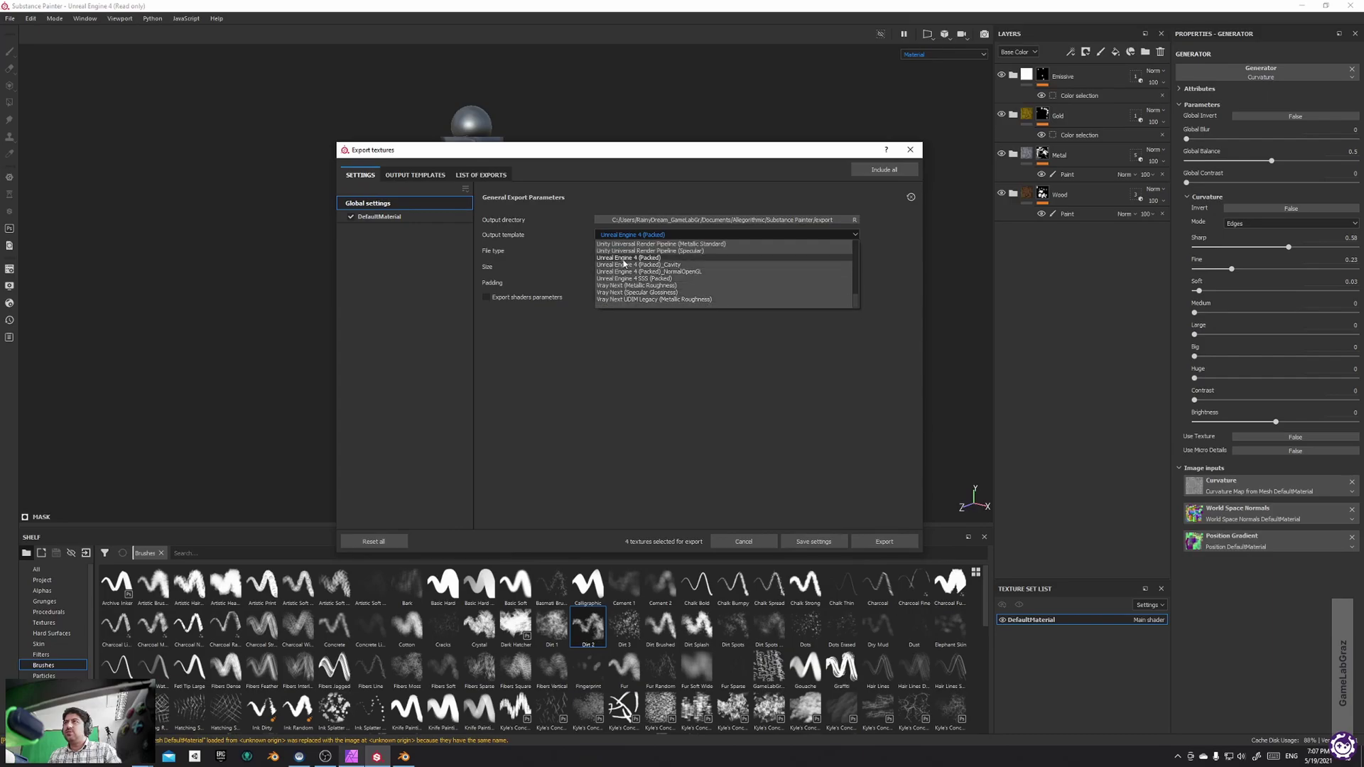
click(652, 259)
Create a Texture folder inside StylizedLantern and set it as the export's output directory
click(689, 221)
click(398, 309)
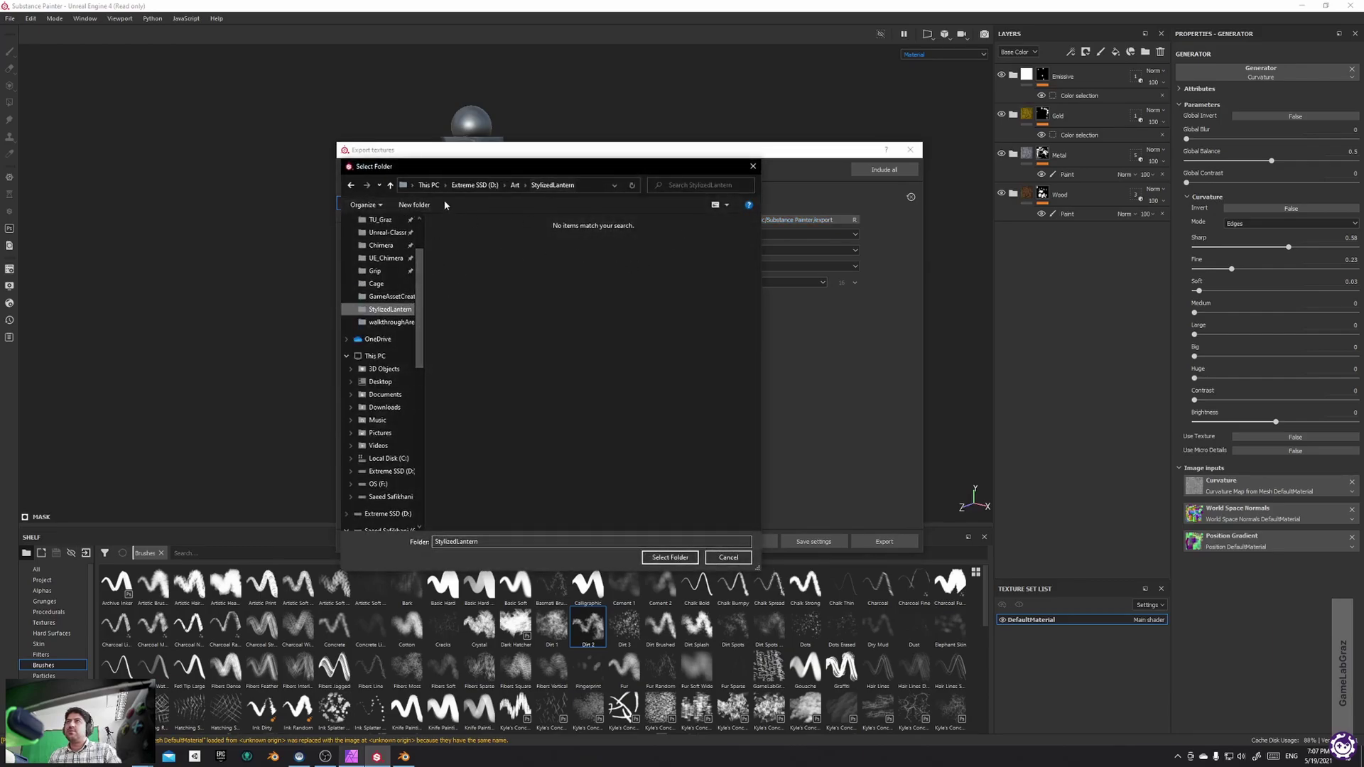
click(414, 204)
text(Texture)
key(Return)
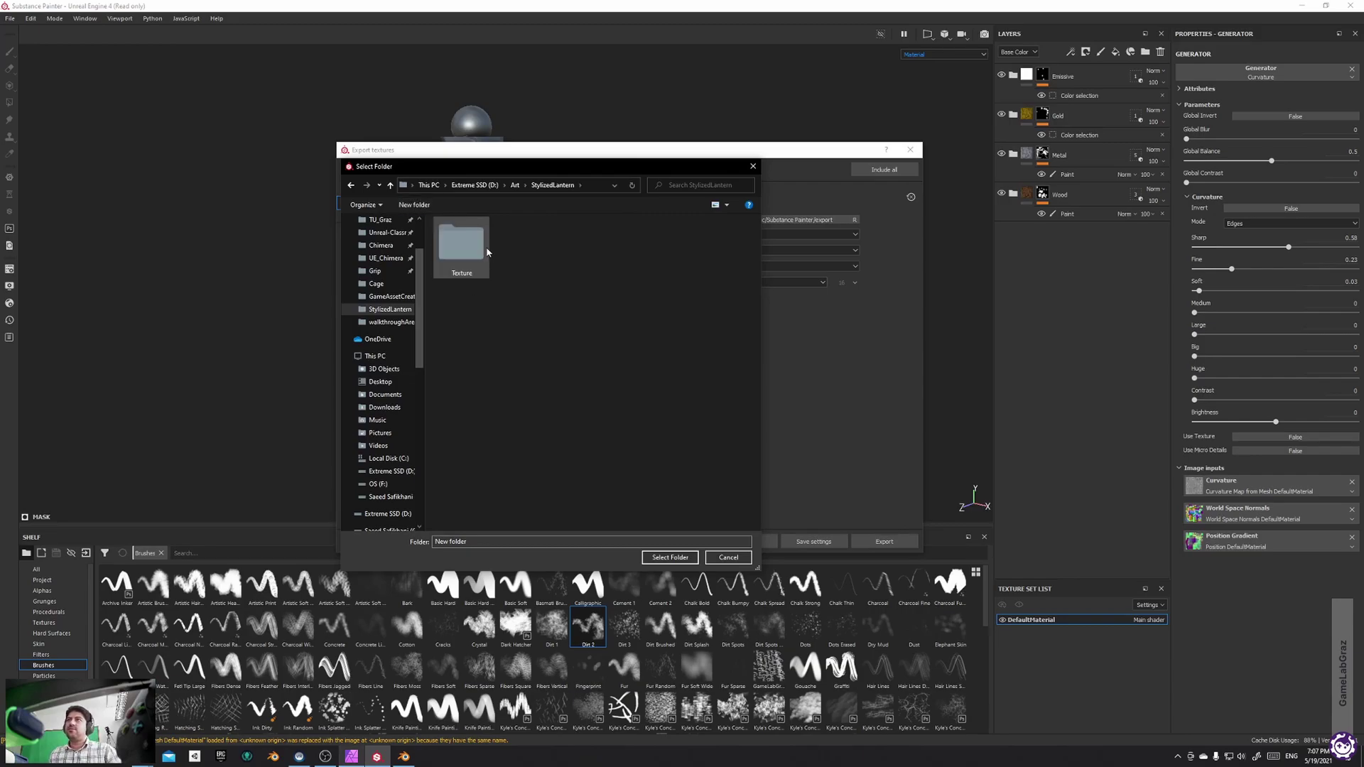
double_click(462, 245)
click(668, 557)
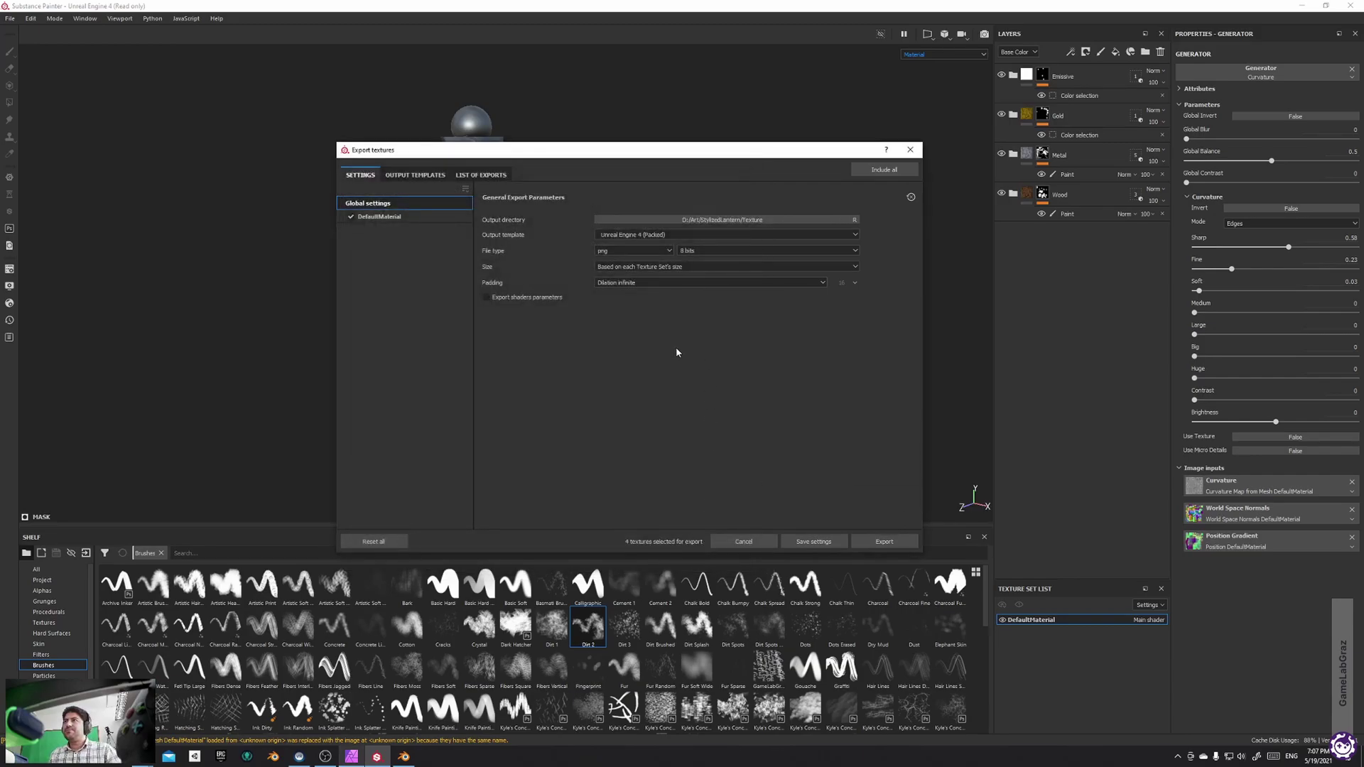
Set the export size of the DefaultMaterial texture set to 4096x4096
click(394, 216)
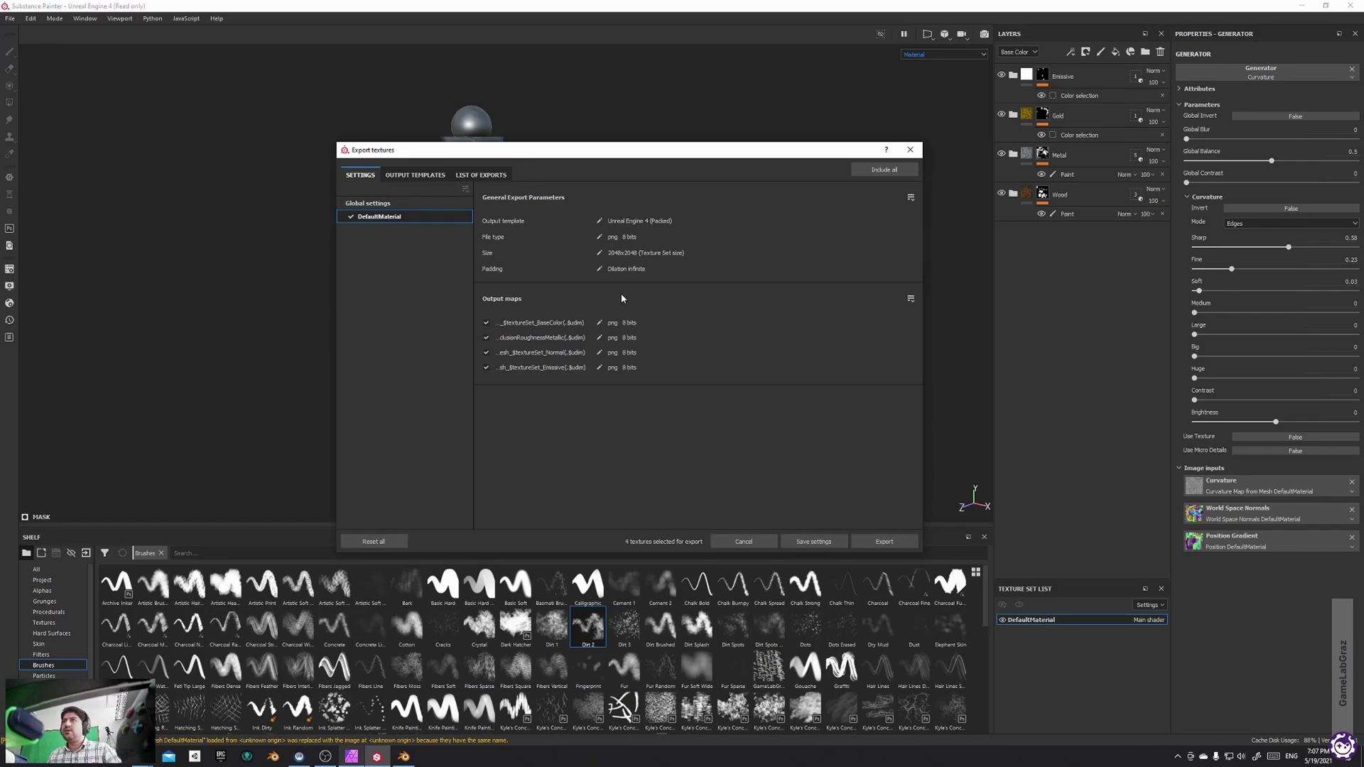
click(600, 255)
click(634, 253)
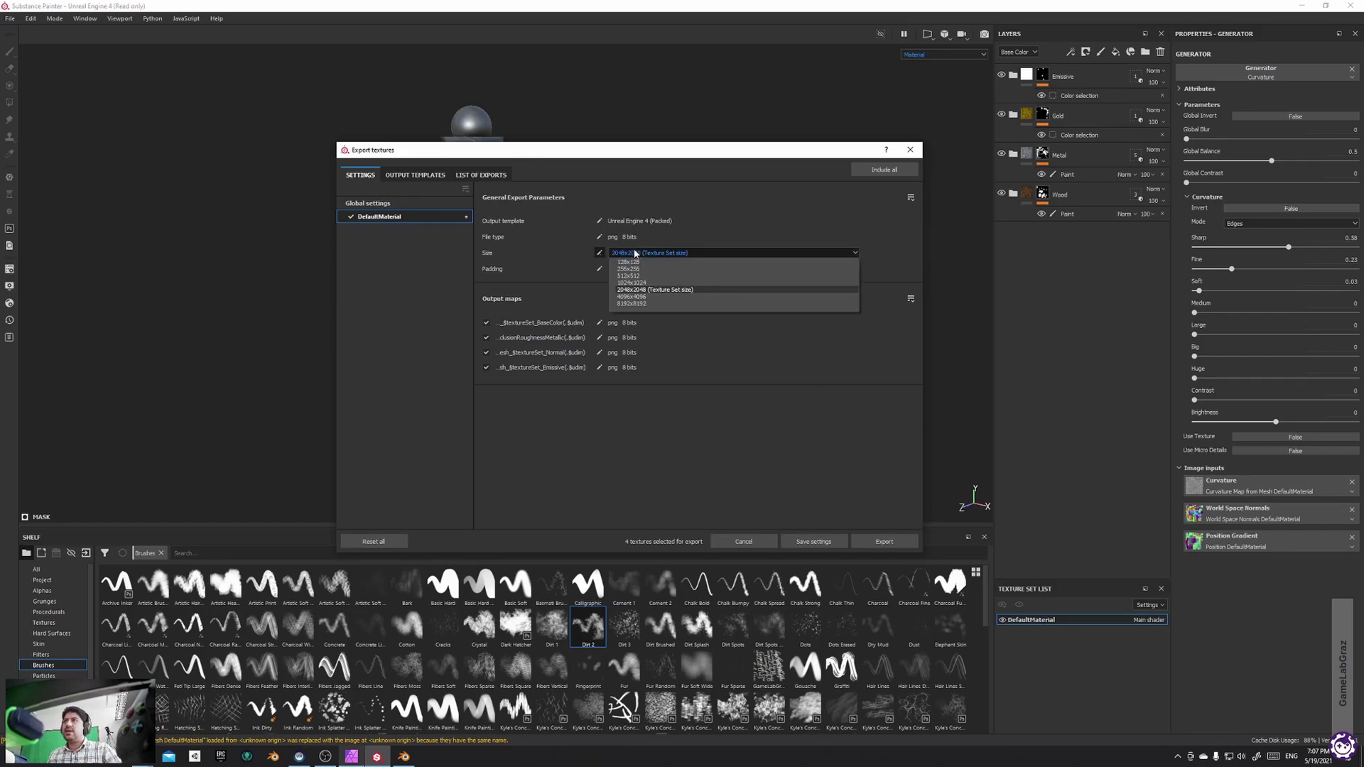
click(634, 299)
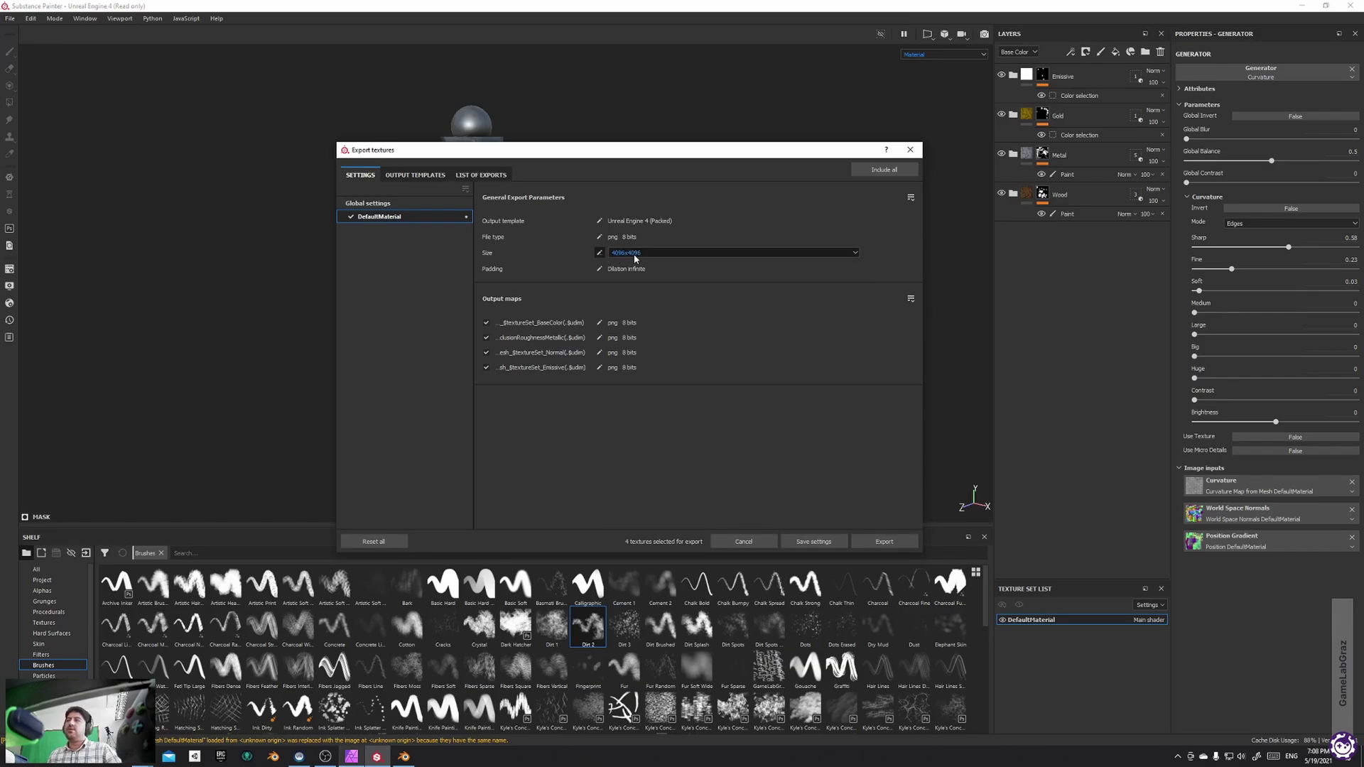
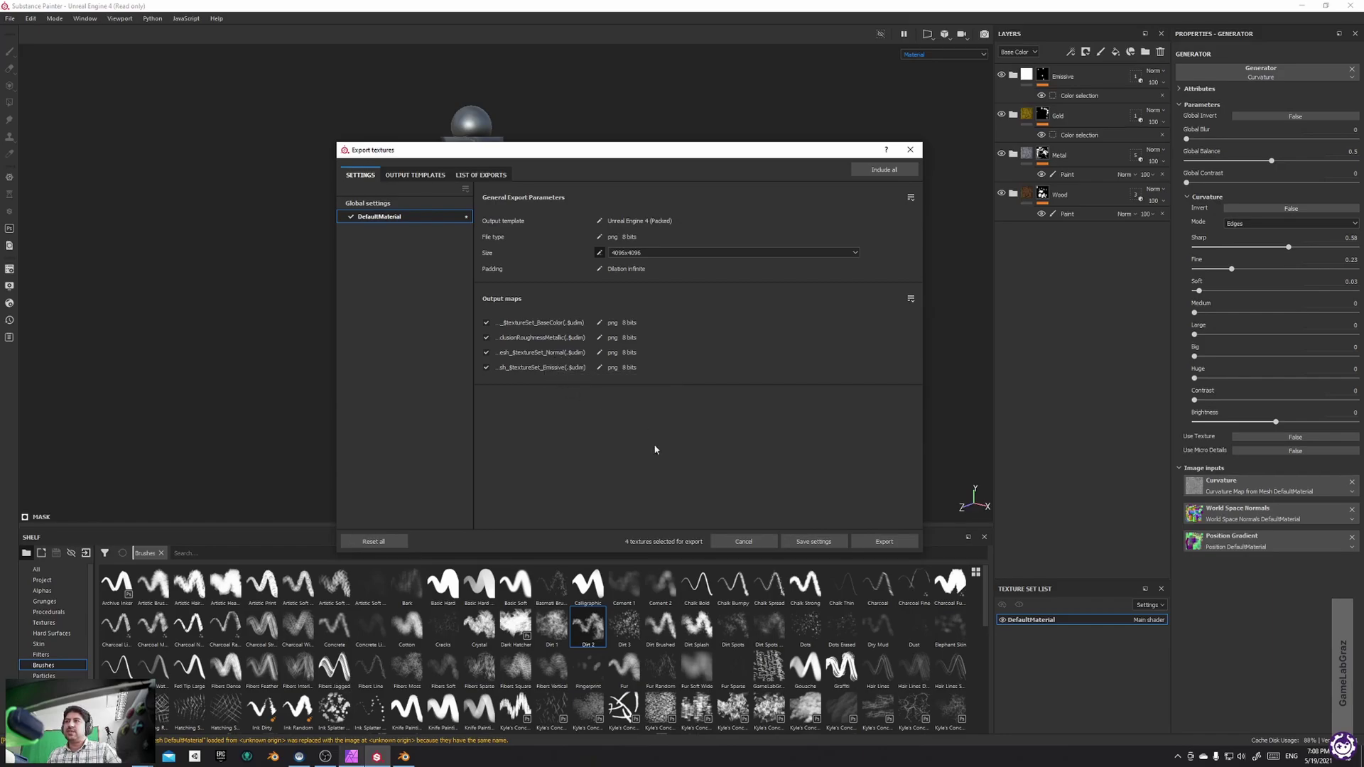
Export the lantern's textures and open their output folder
click(398, 203)
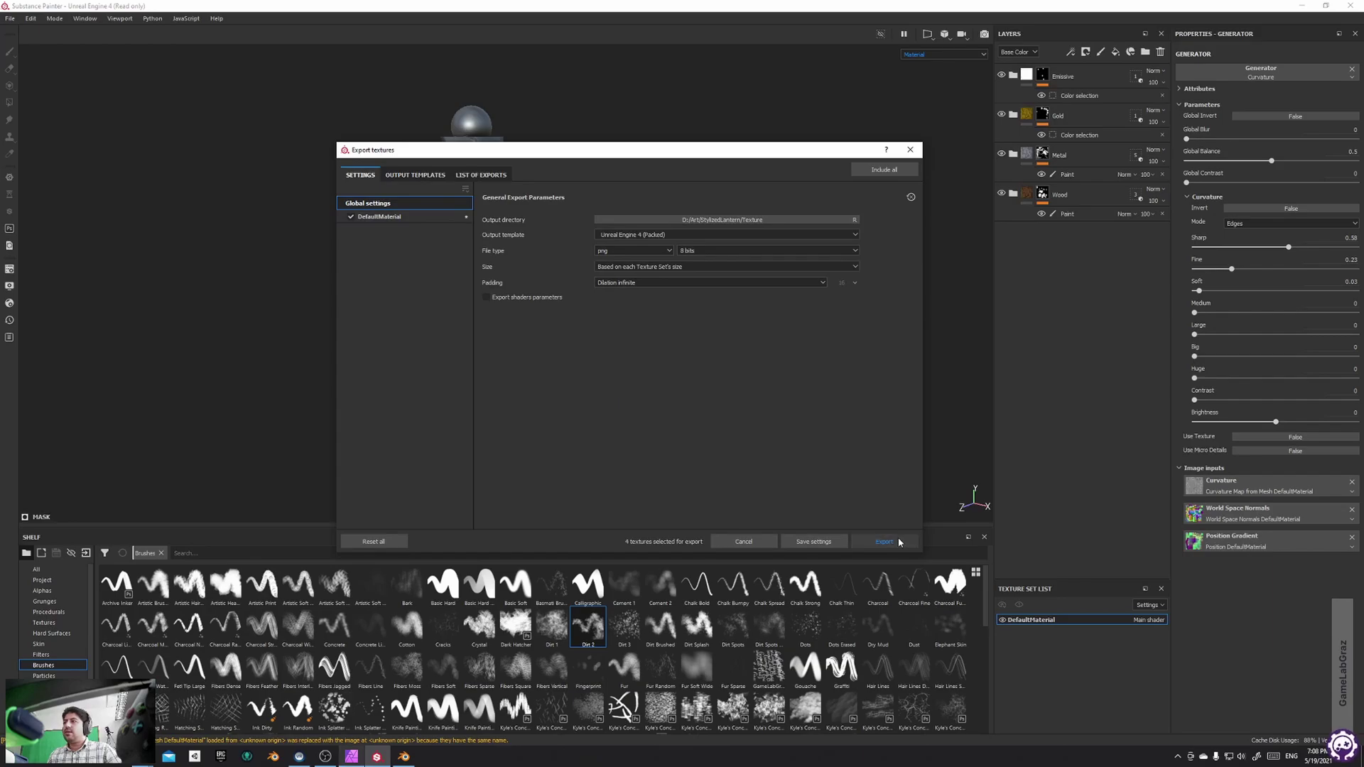
click(885, 542)
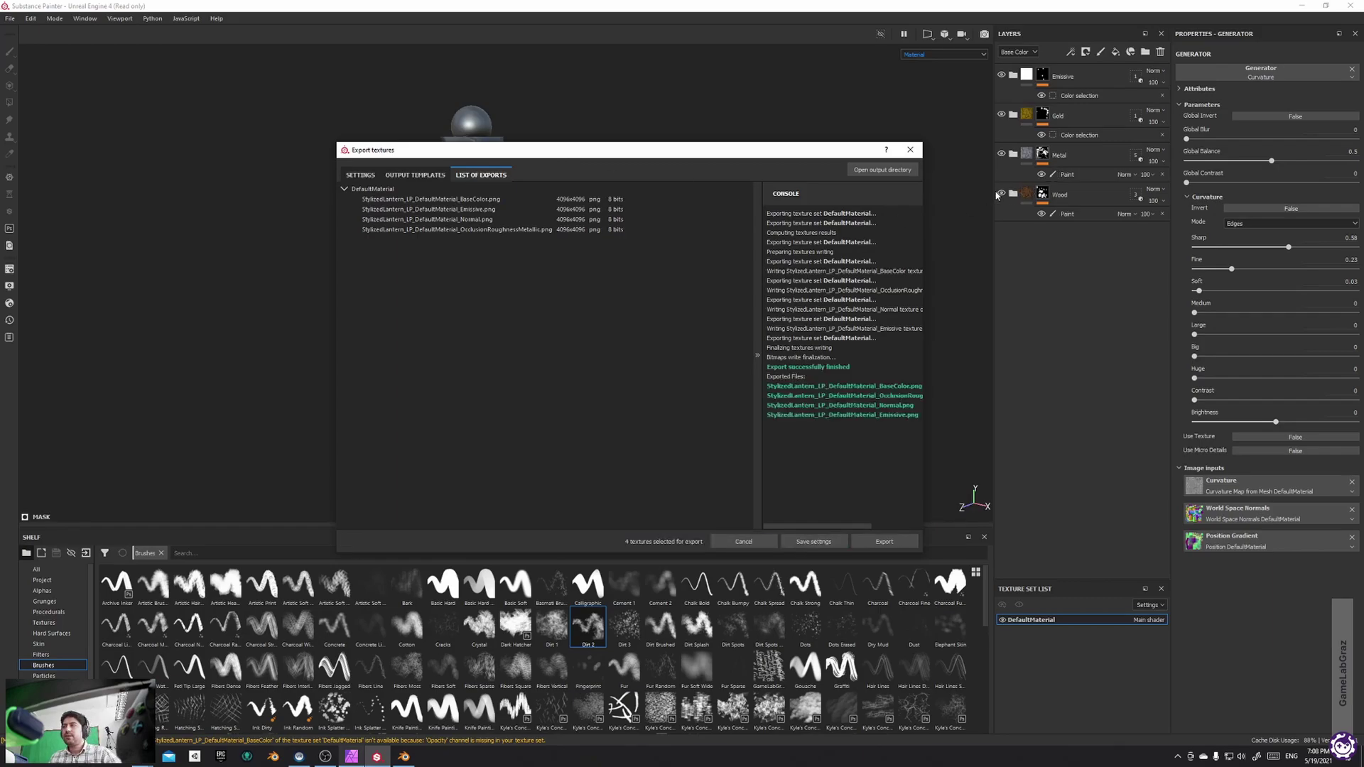
click(891, 171)
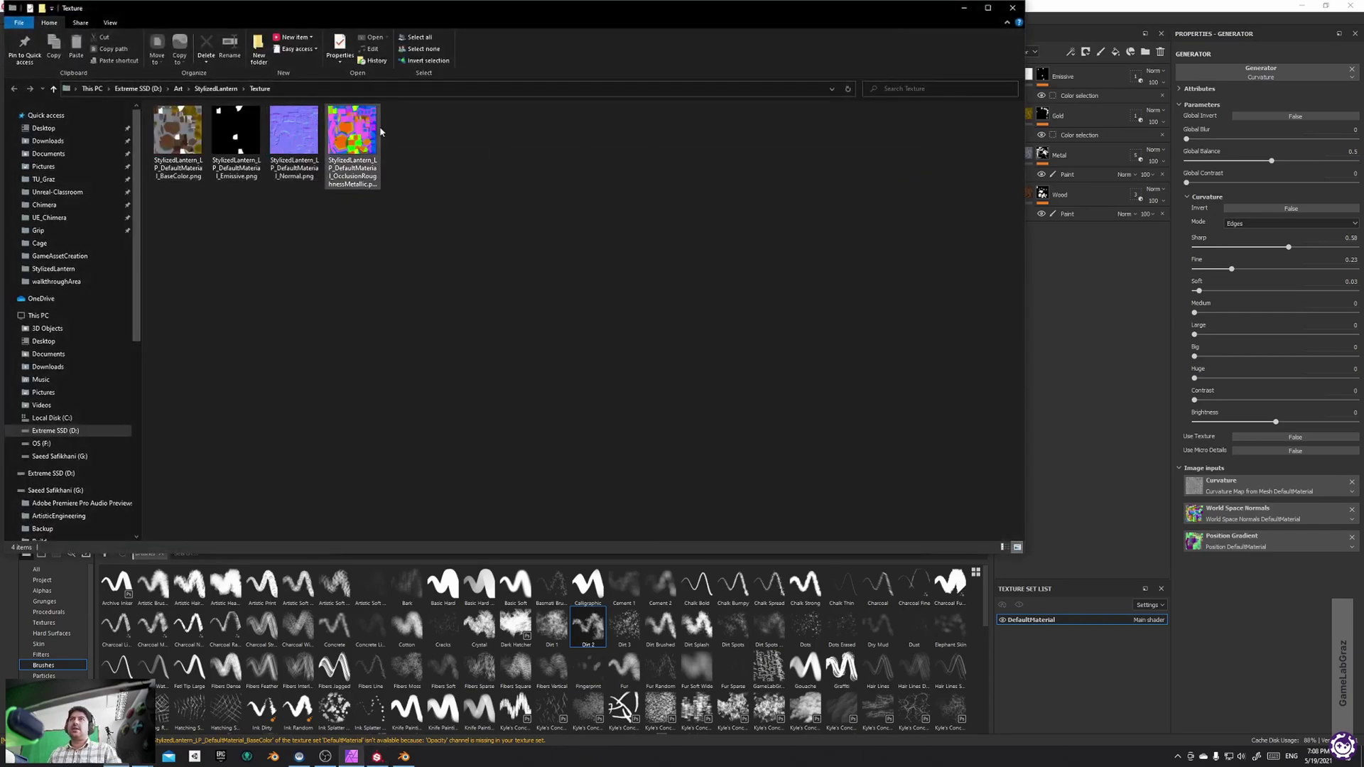
Switch to Blender and open the Shading workspace for the low-poly lantern post
click(402, 757)
middle_drag(703, 475, 714, 463)
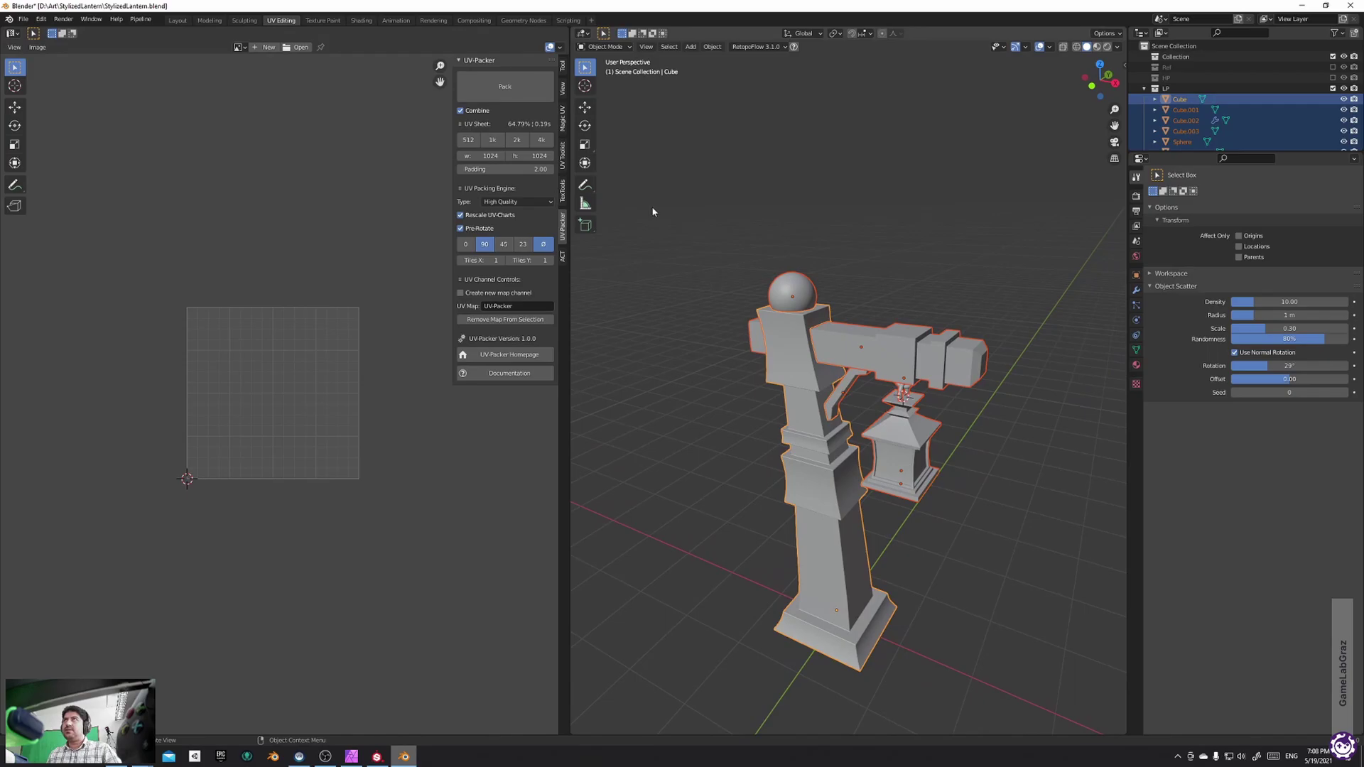
middle_drag(888, 357, 961, 405)
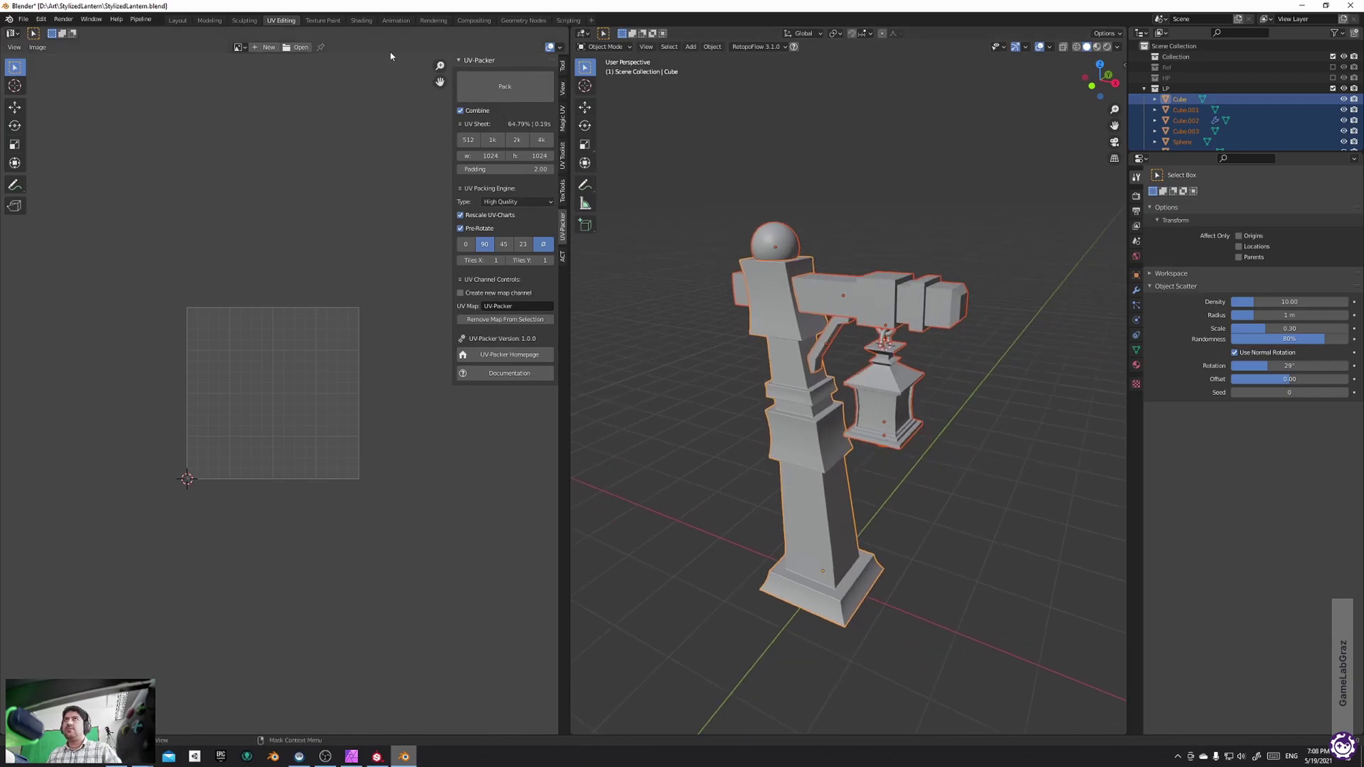
click(361, 20)
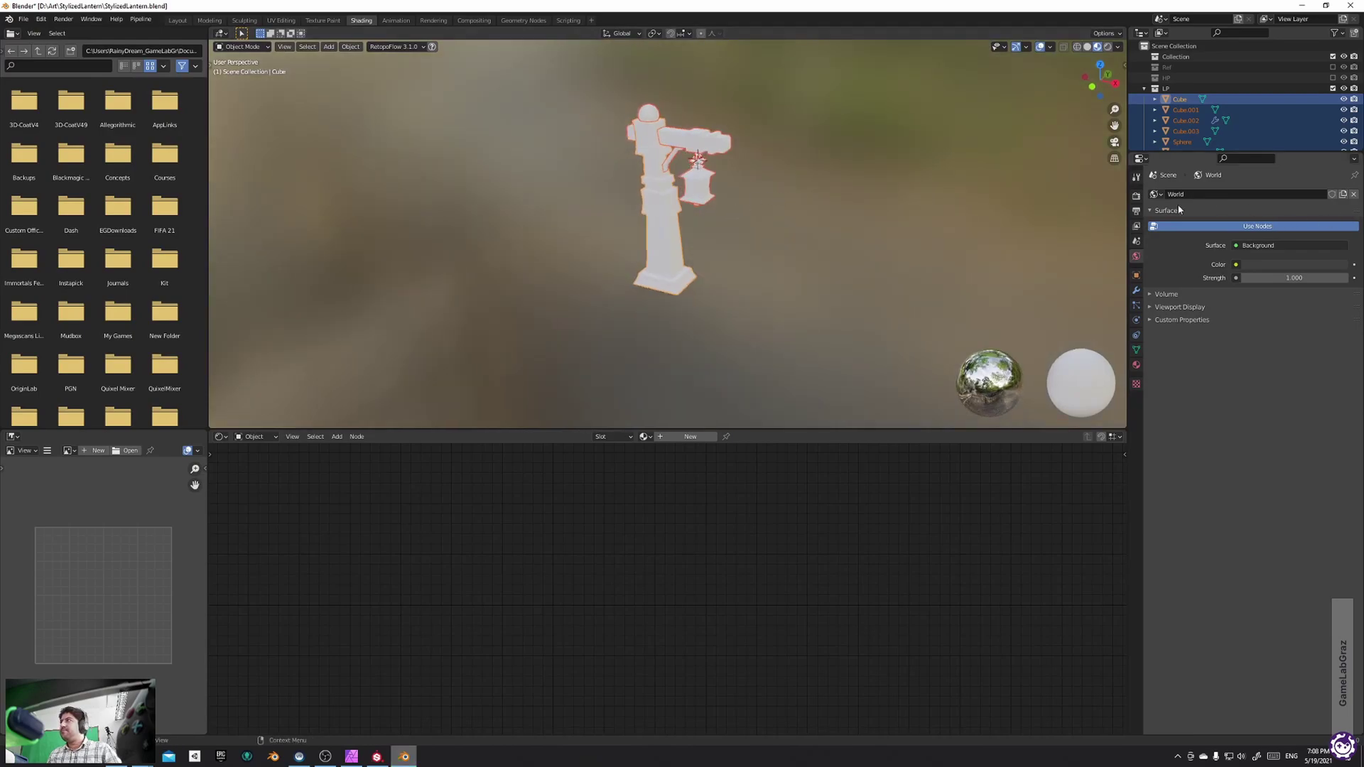
Enable Eevee ambient occlusion in the render settings and set its distance to 10 m
click(1137, 196)
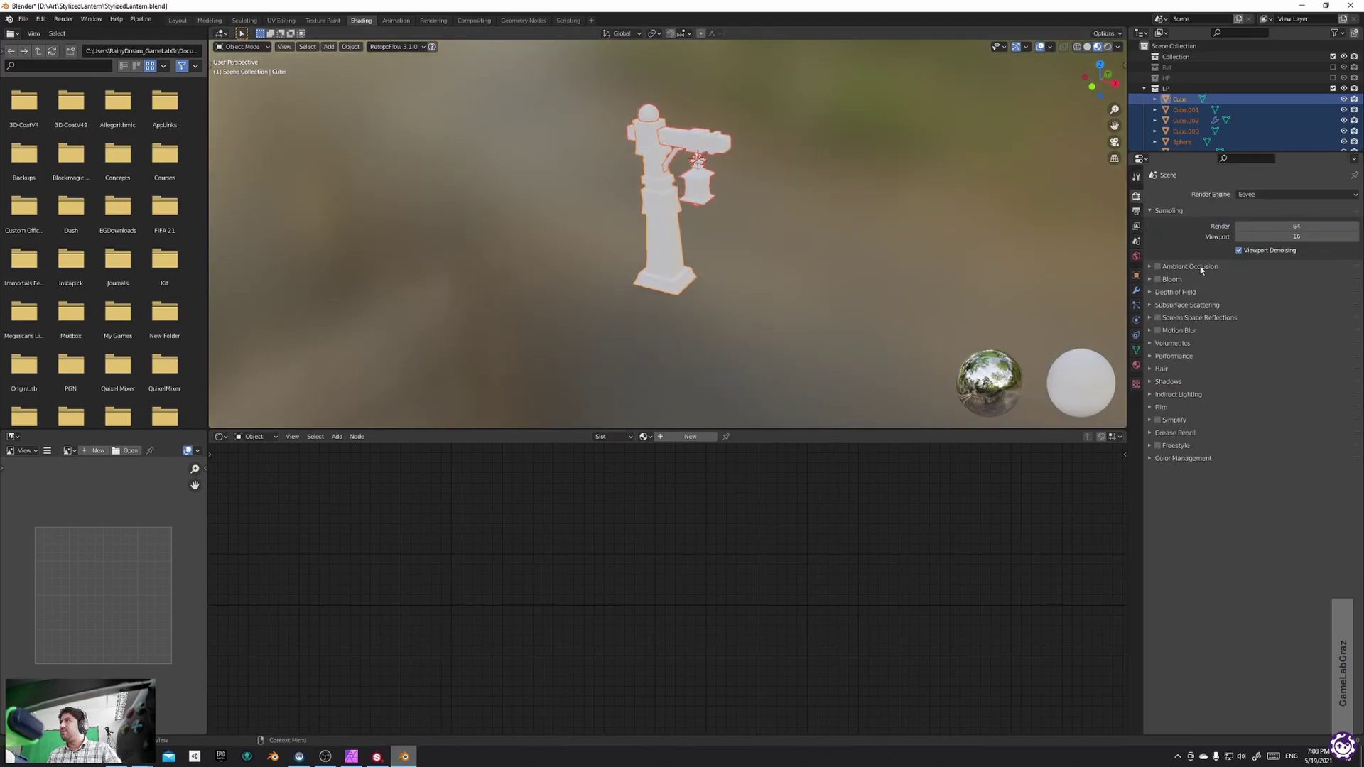
click(1150, 267)
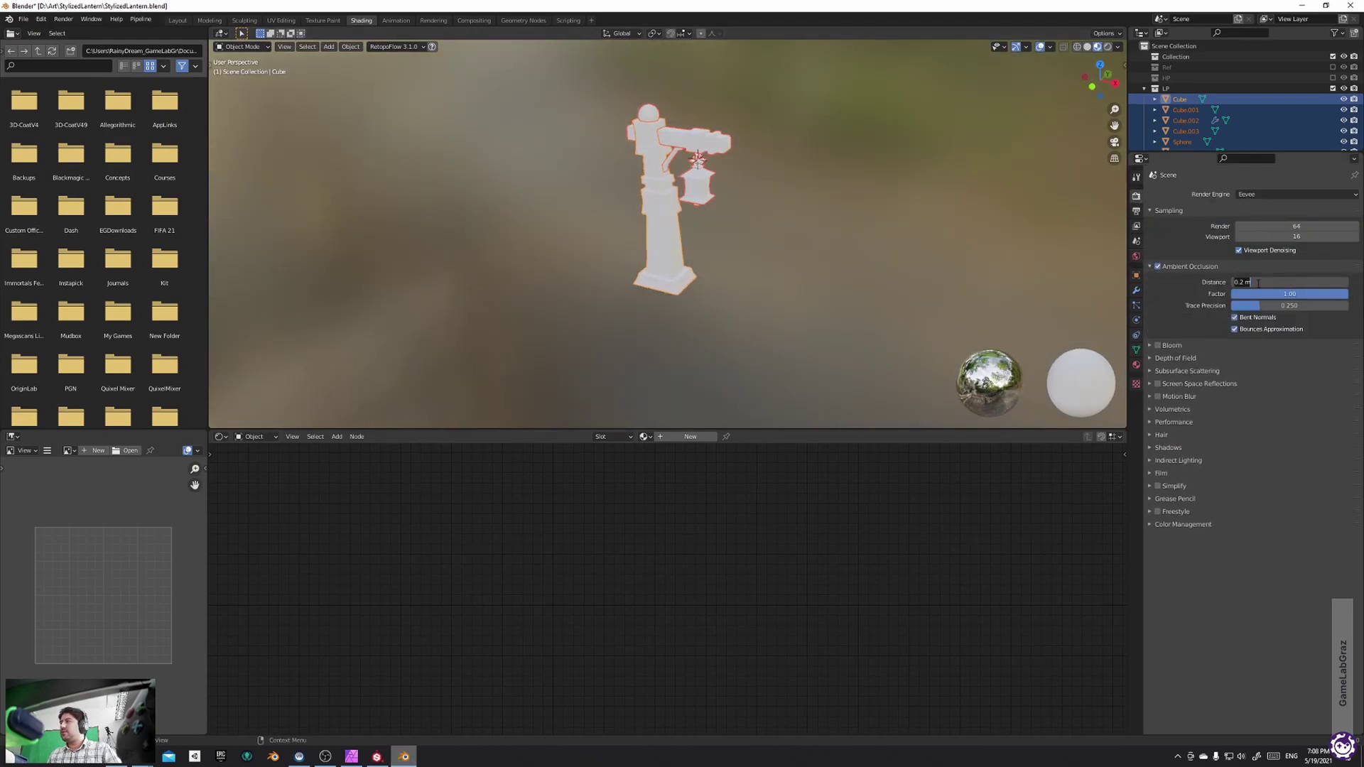
scroll(845, 183, up, 4)
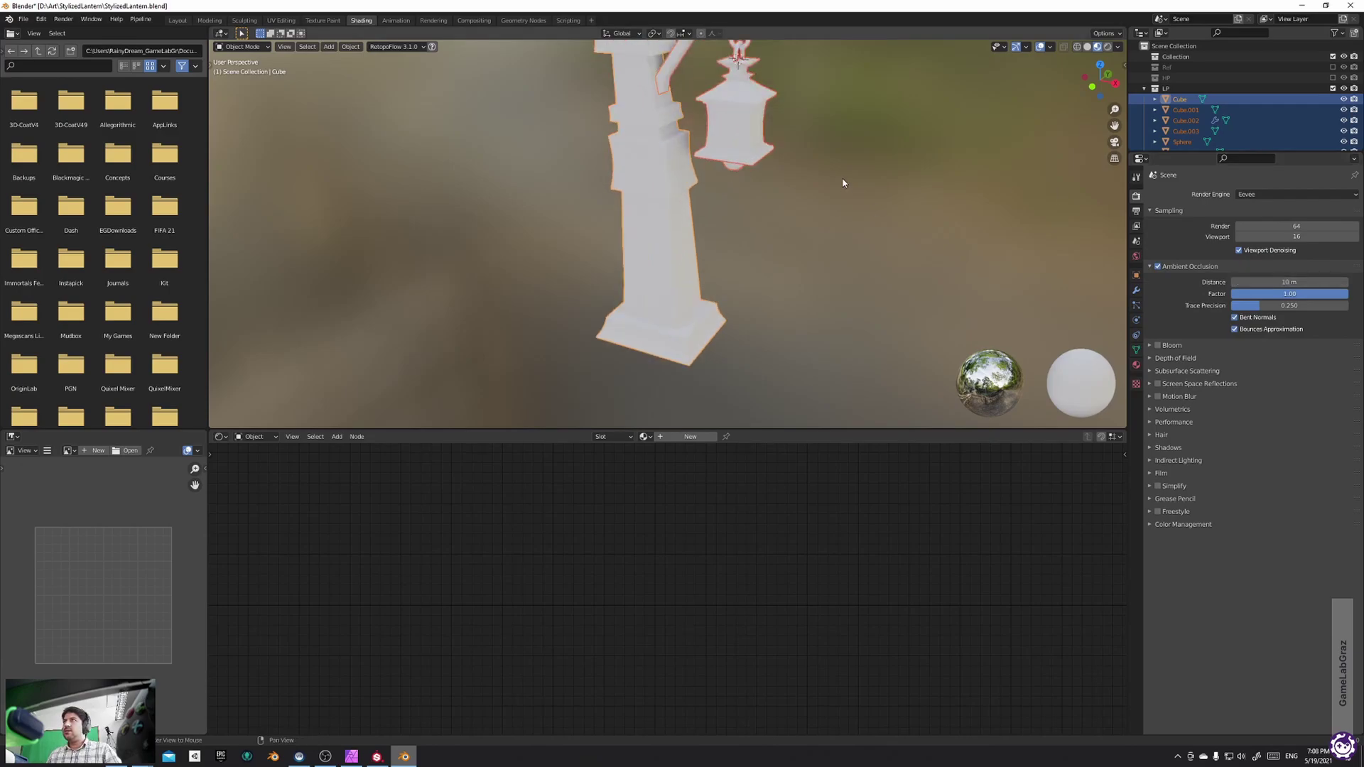
shift+middle_drag(843, 182, 843, 247)
scroll(838, 244, down, 2)
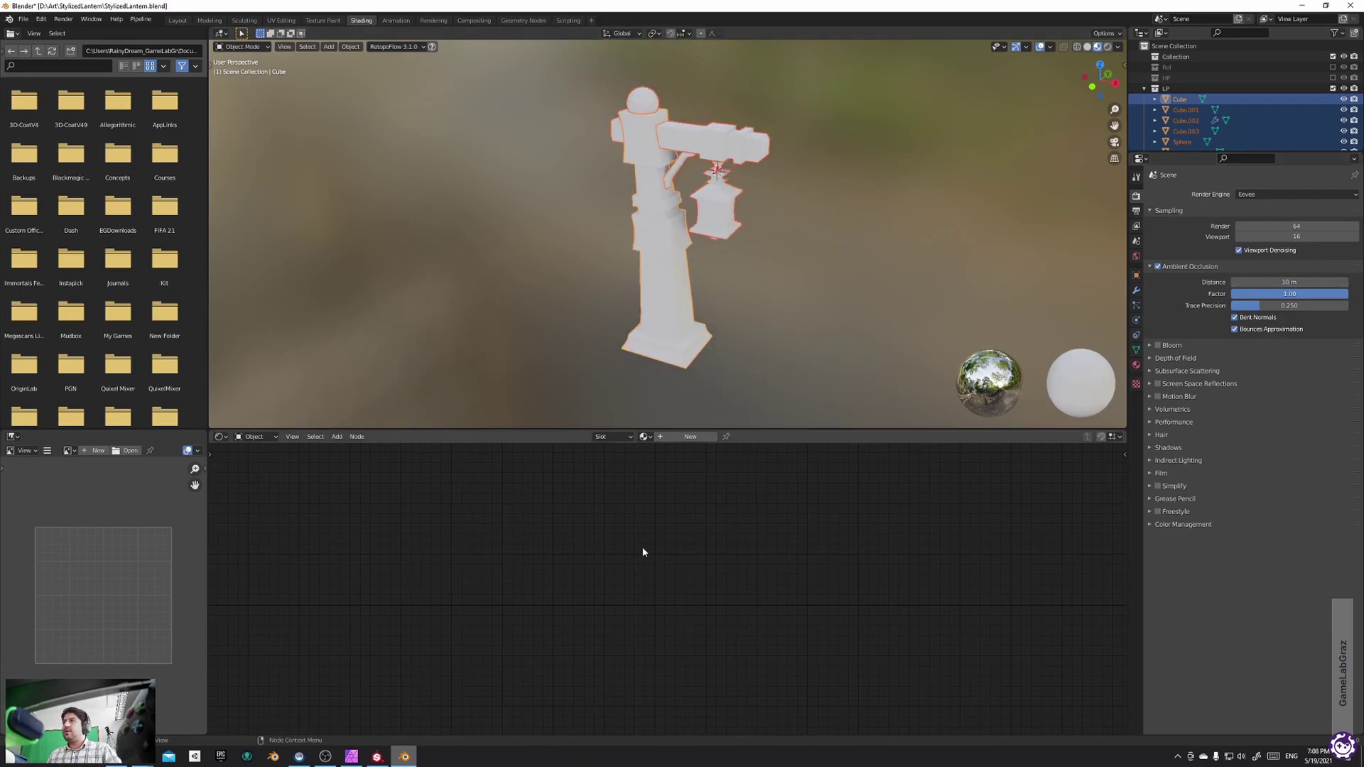
Create a new node-based material on the active lantern post object
click(693, 437)
scroll(816, 565, down, 2)
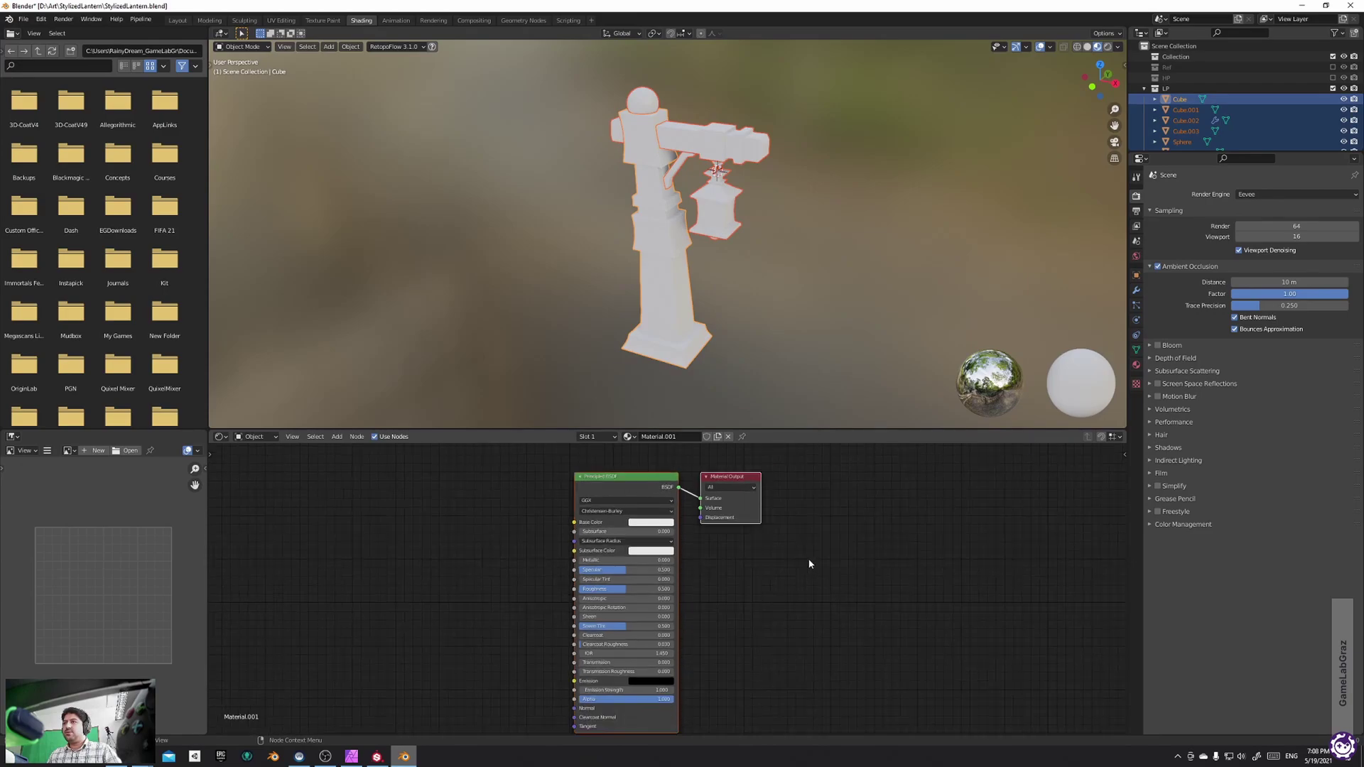
middle_drag(770, 556, 892, 545)
Switch the file browser to the Extreme SSD (D:) drive
click(38, 51)
click(38, 51)
click(37, 51)
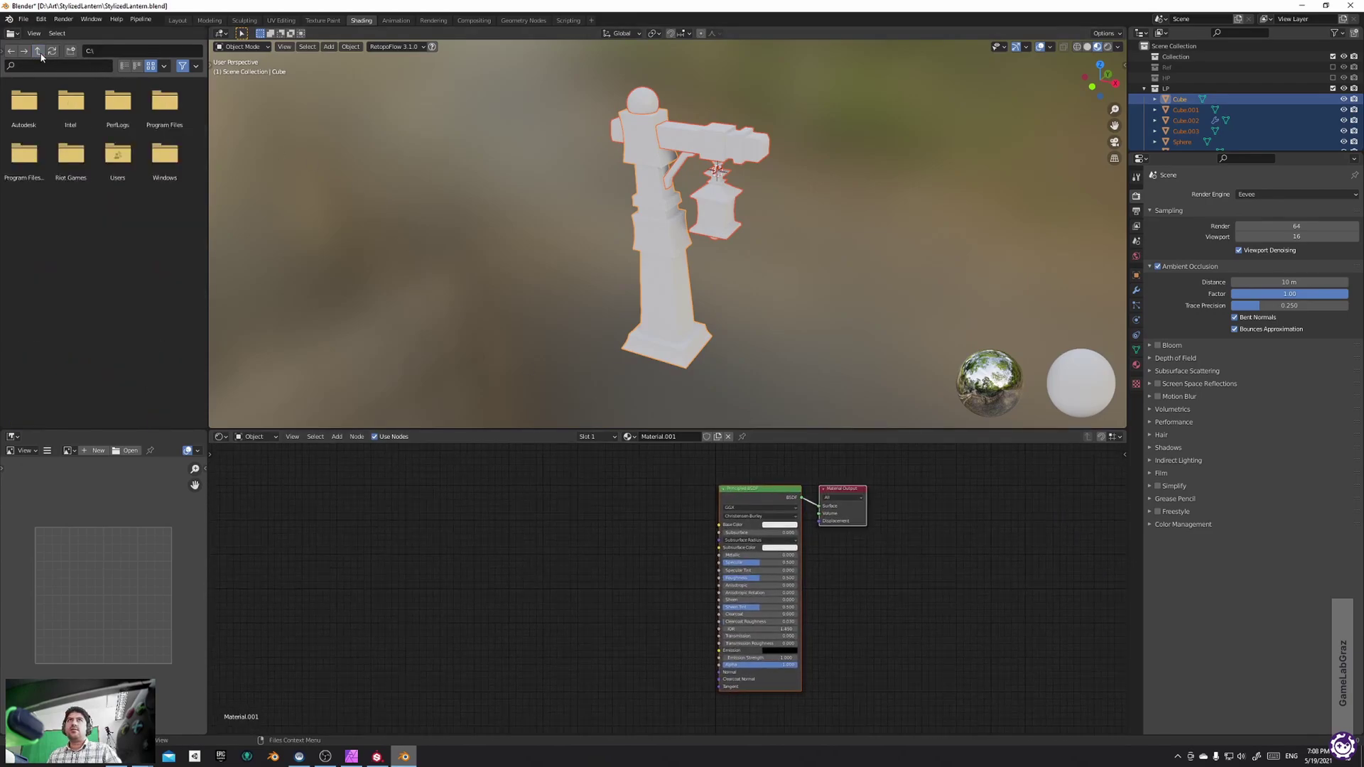
click(89, 50)
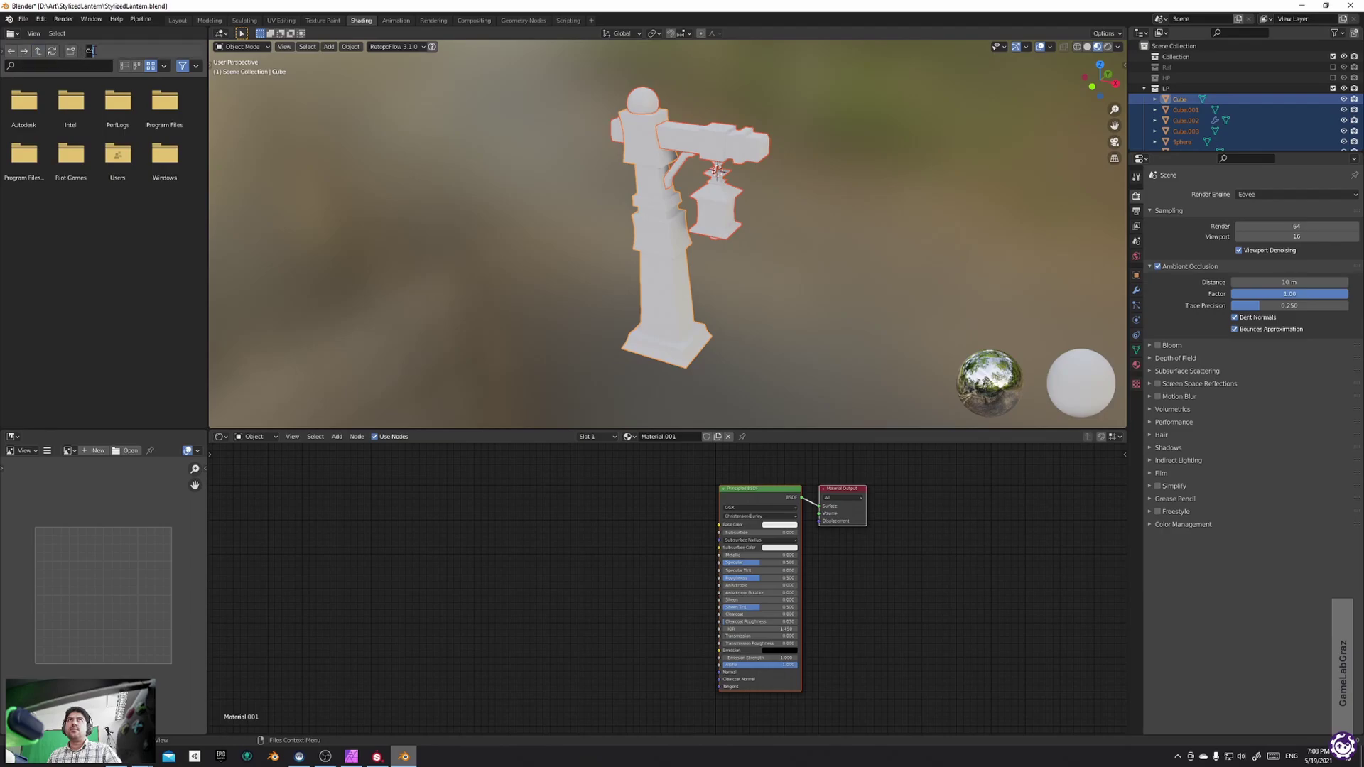
click(47, 65)
click(4, 60)
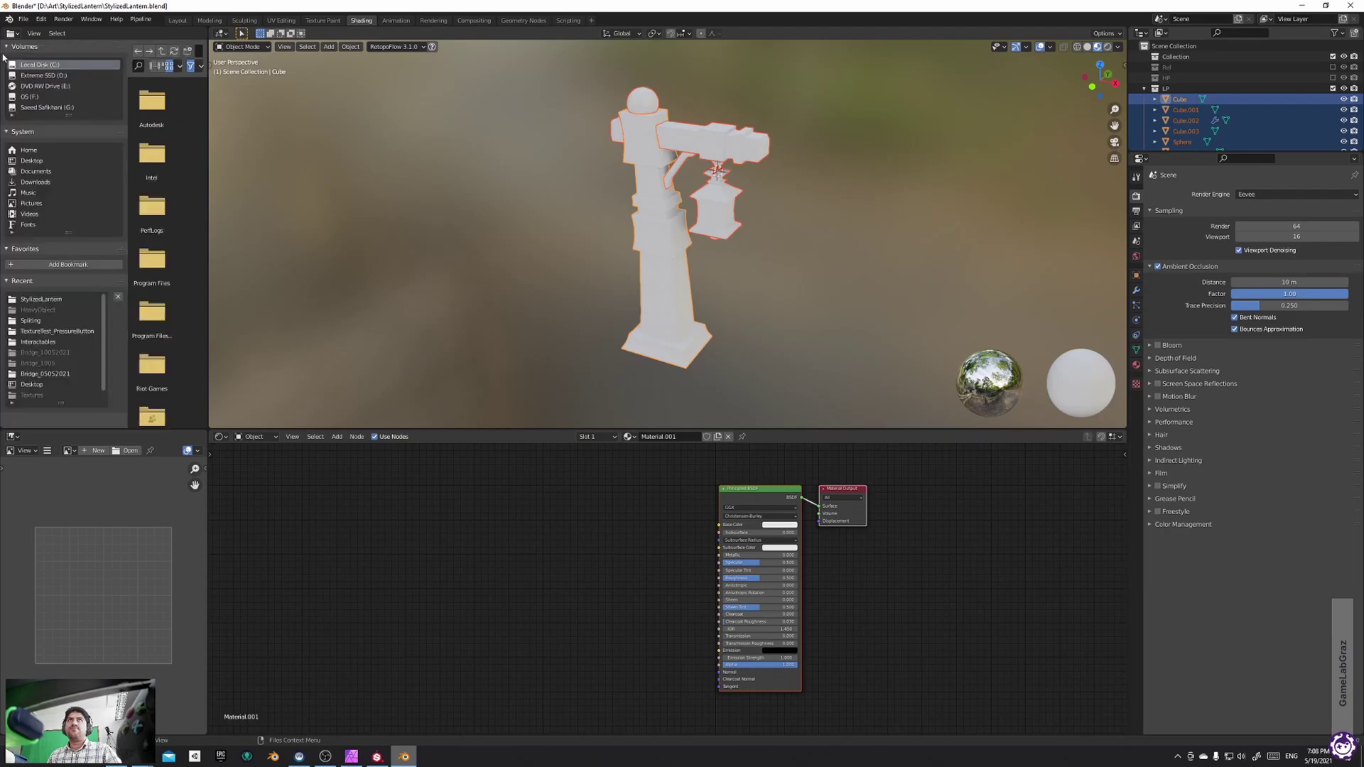
click(54, 76)
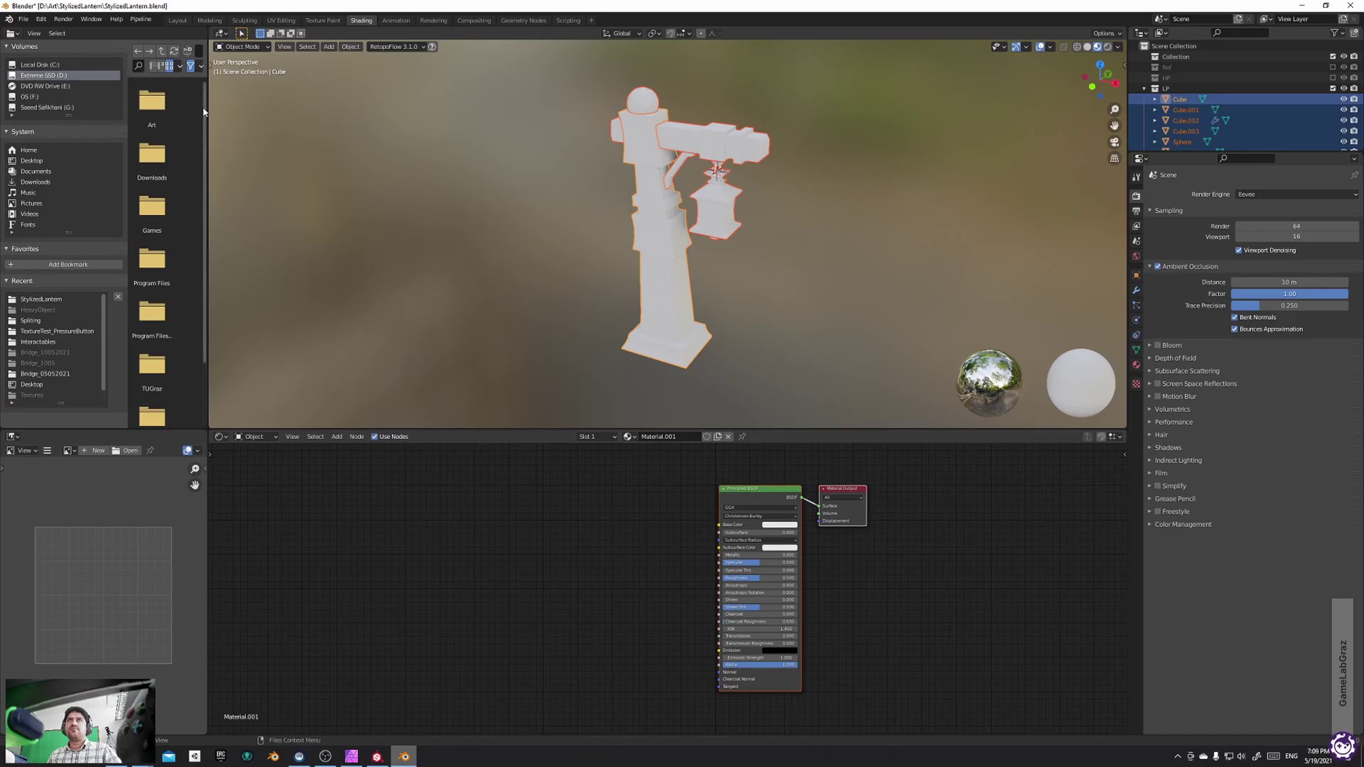
Widen the file browser and open the folder D:\Art\StylizedLantern\Texture
drag(204, 112, 435, 142)
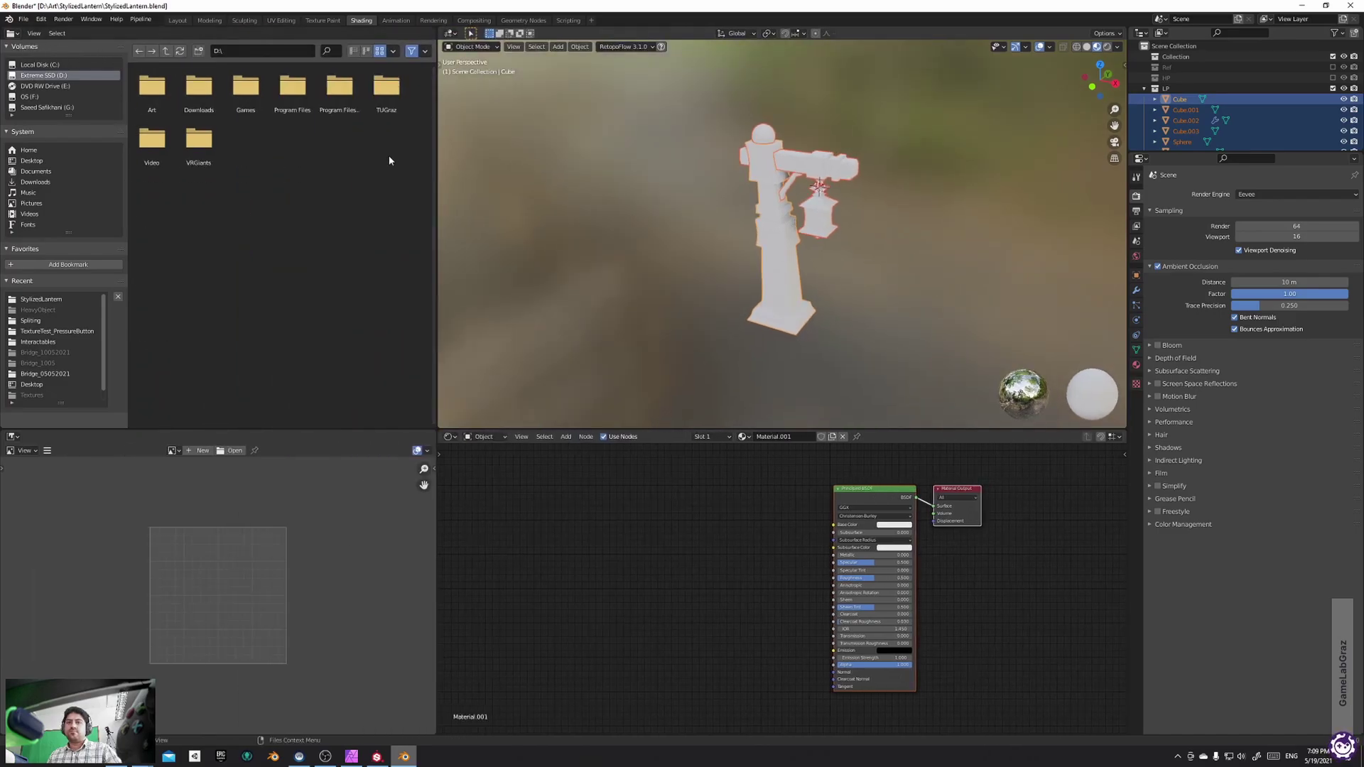
key(t)
double_click(23, 87)
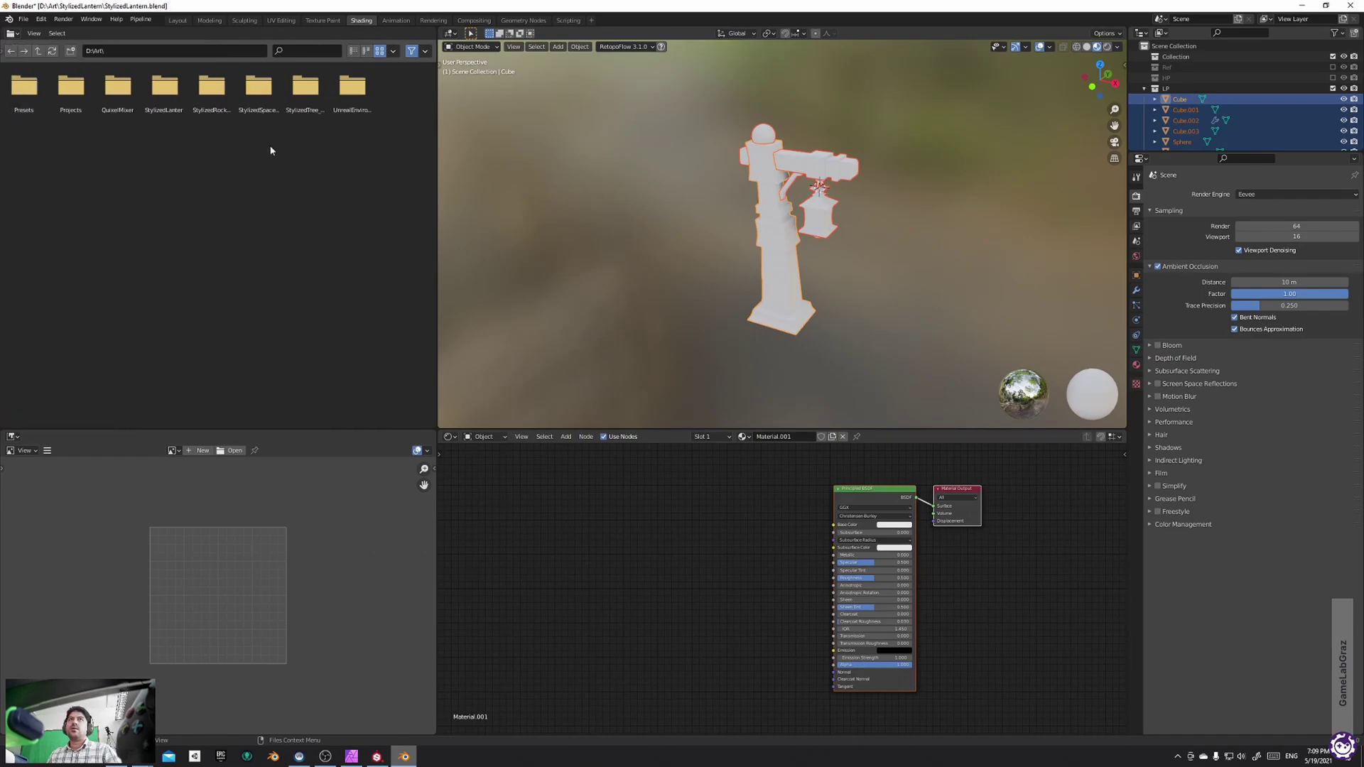
drag(436, 165, 424, 165)
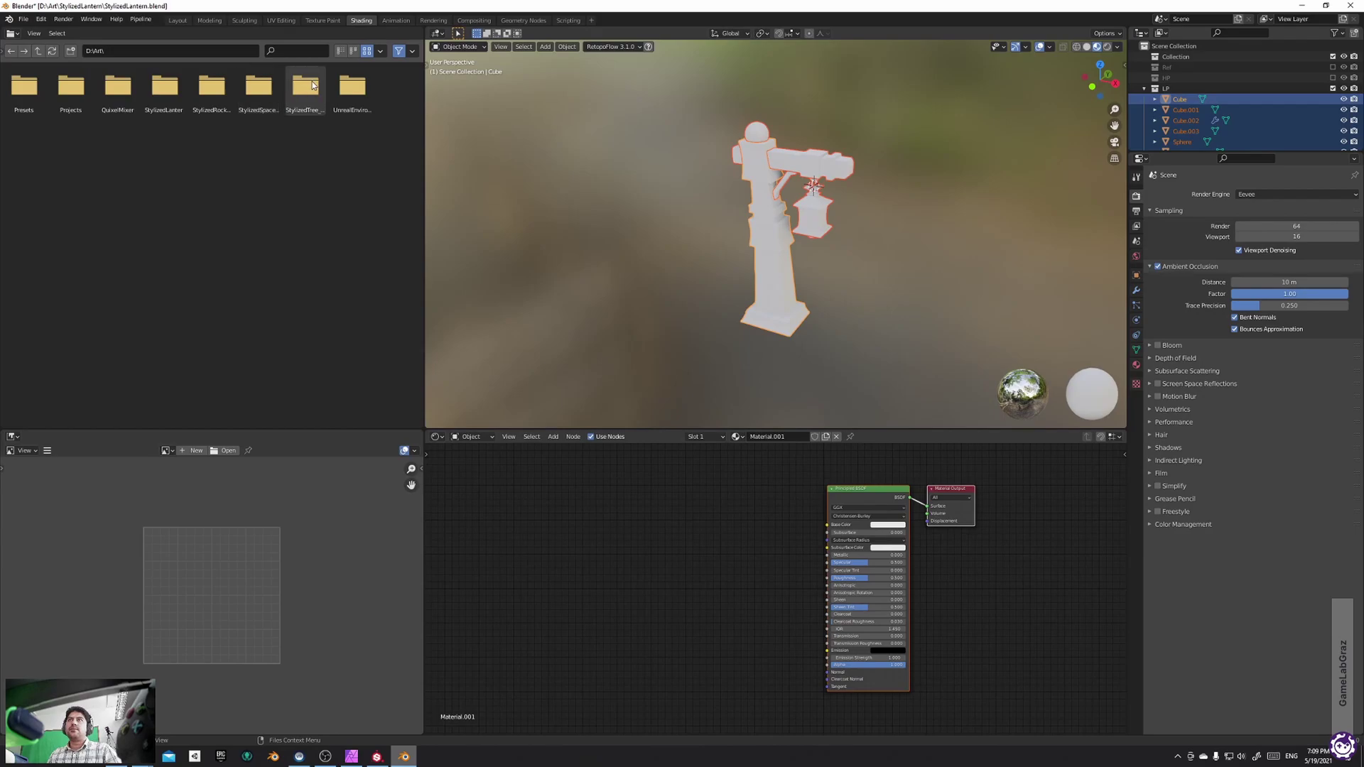
double_click(176, 86)
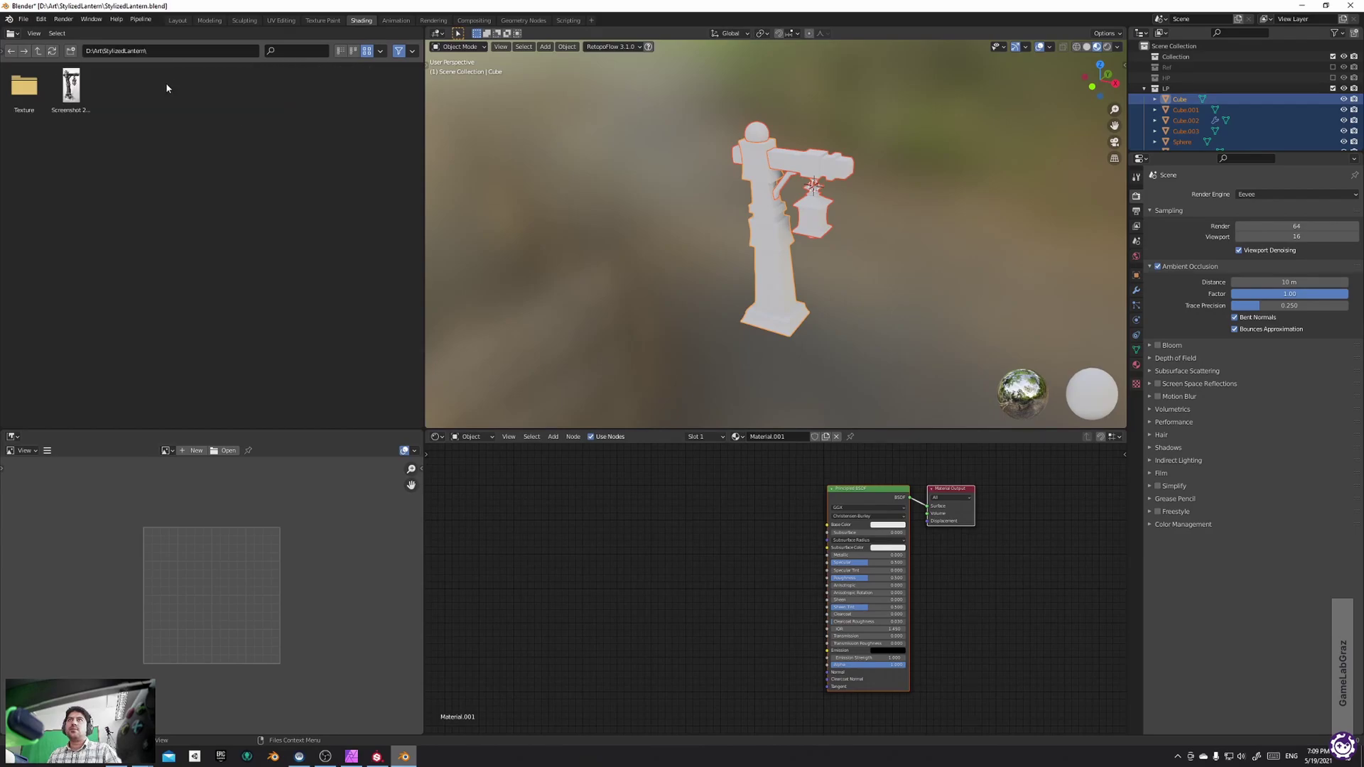
double_click(22, 86)
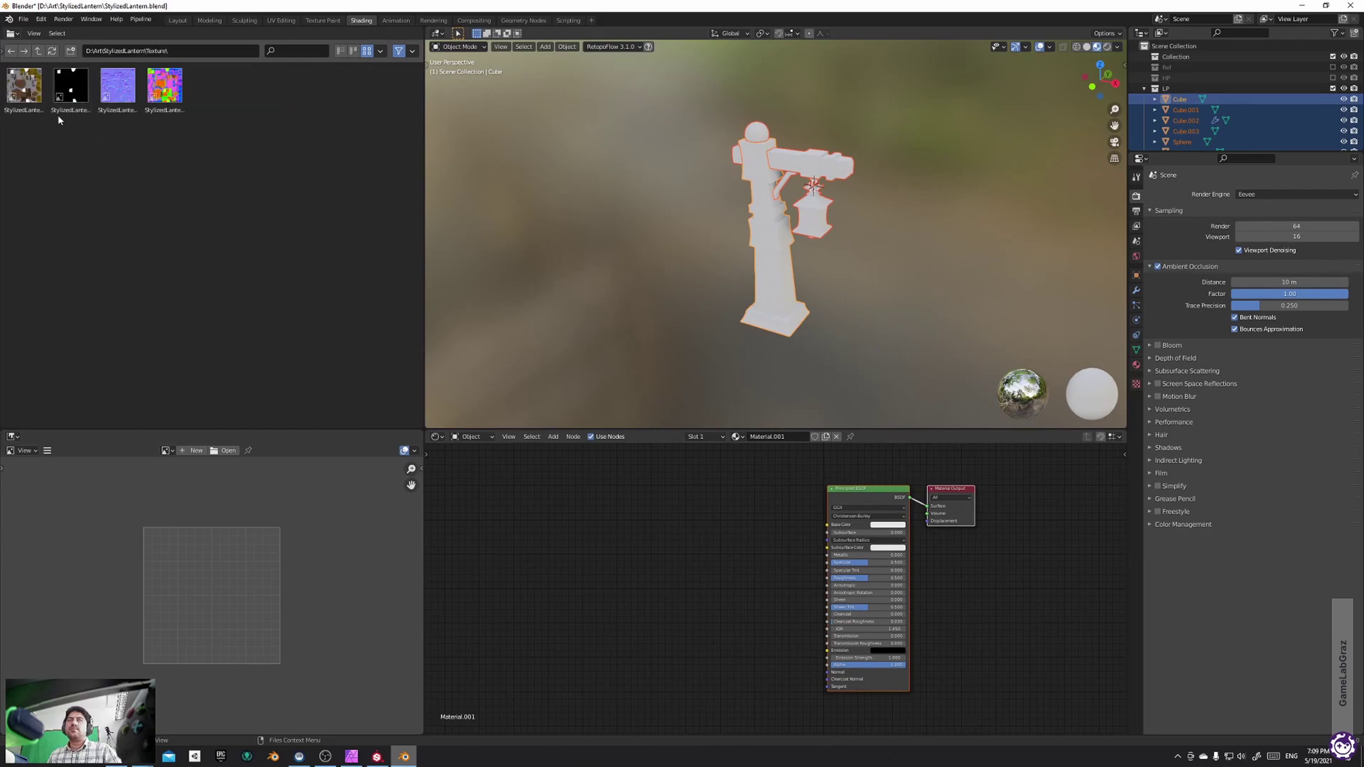
Add the four exported StylizedLantern textures as image texture nodes in the material
drag(164, 89, 552, 486)
scroll(558, 510, up, 1)
middle_drag(559, 510, 637, 532)
drag(24, 89, 546, 635)
scroll(775, 590, down, 2)
drag(71, 89, 492, 624)
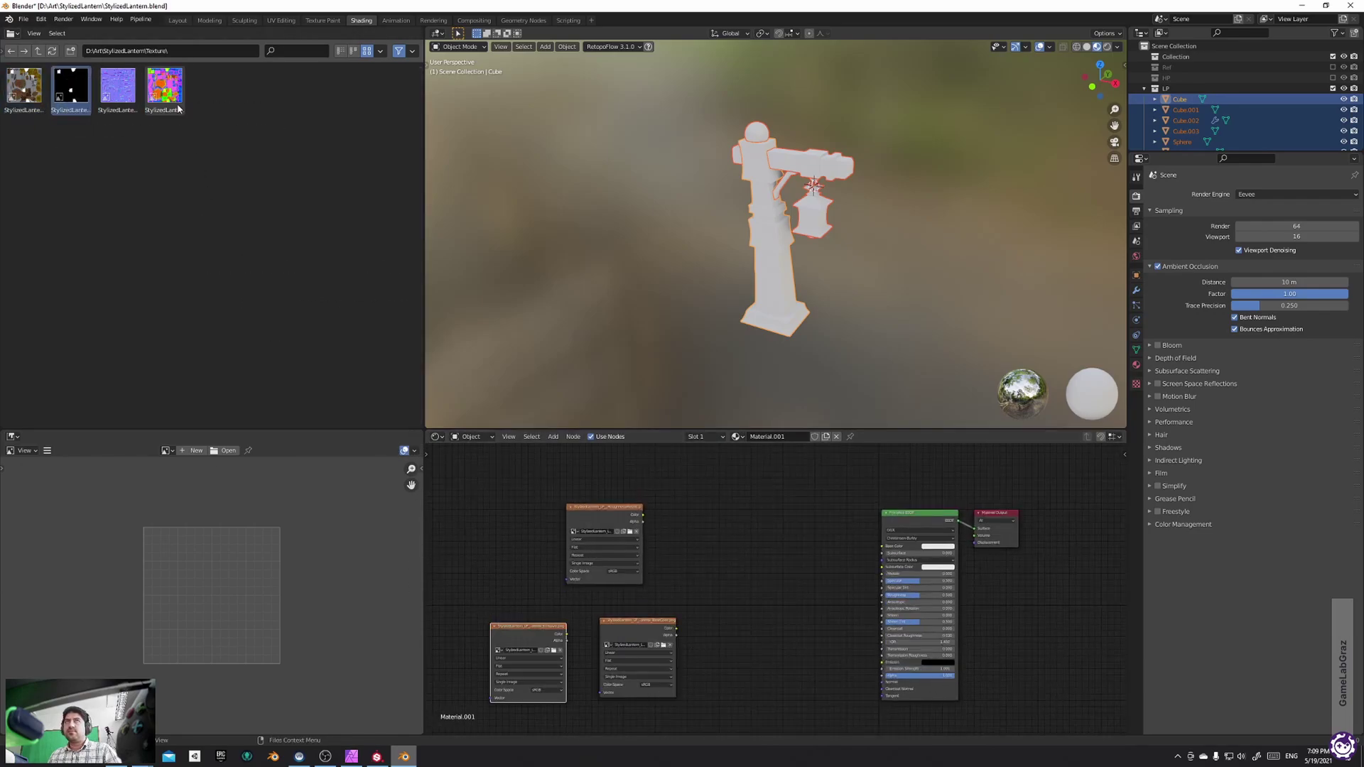
drag(120, 91, 771, 686)
Spread out the texture nodes and connect the base color texture's Color to the Principled BSDF's Base Color
middle_drag(766, 628, 677, 567)
middle_drag(599, 505, 609, 557)
drag(554, 494, 696, 600)
drag(587, 610, 611, 466)
middle_drag(630, 487, 608, 492)
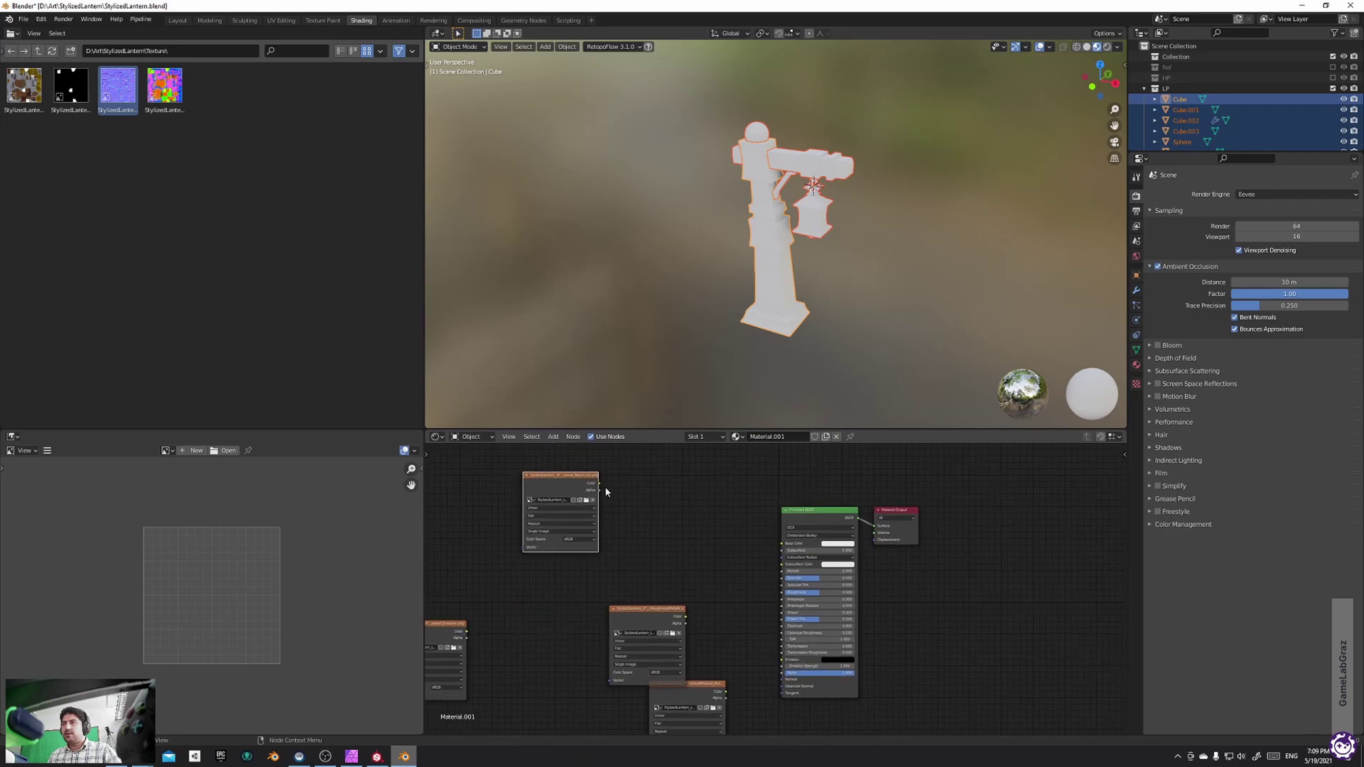
drag(601, 487, 782, 543)
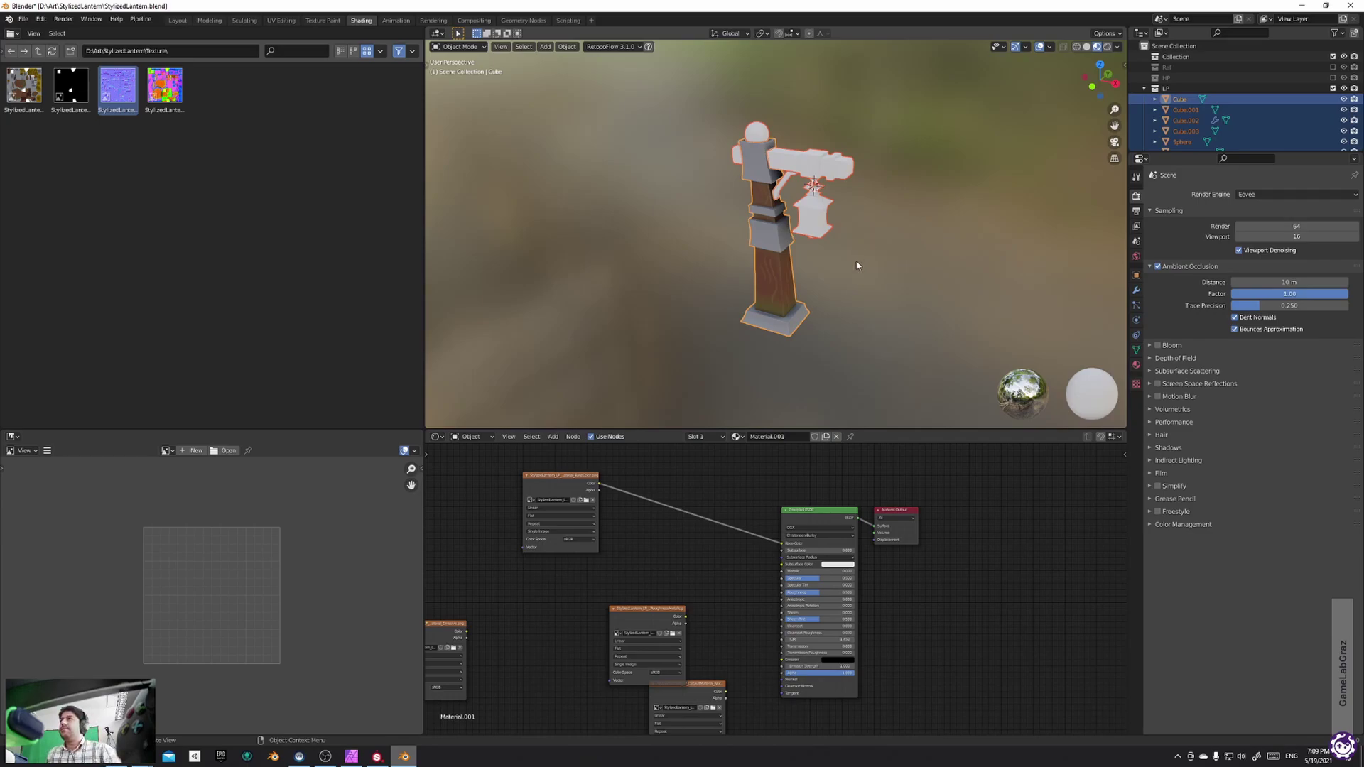
Link the active object's material to all the other selected lantern post parts
scroll(820, 274, up, 5)
scroll(820, 274, down, 3)
mouse_move(820, 274)
middle_down()
mouse_move(931, 265)
mouse_move(782, 262)
mouse_move(806, 274)
middle_up()
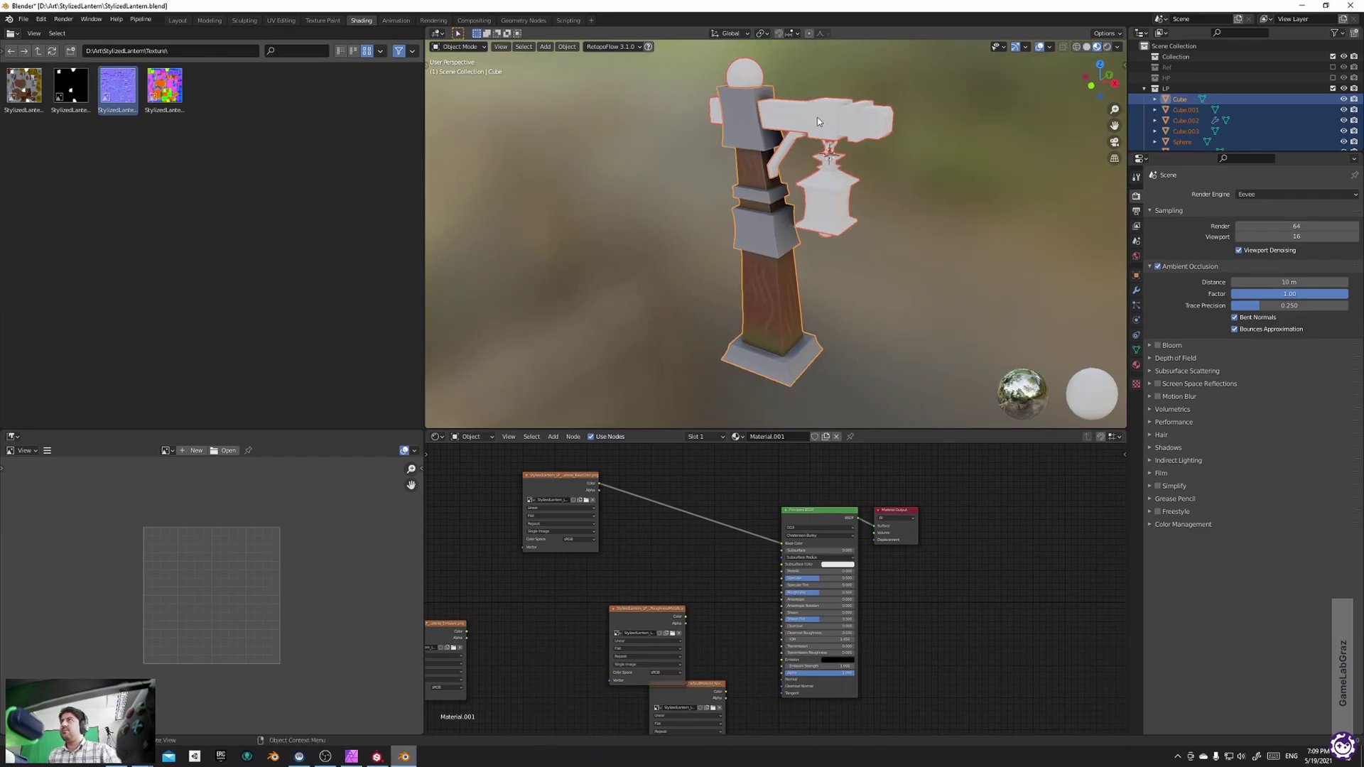
key(ctrl+l)
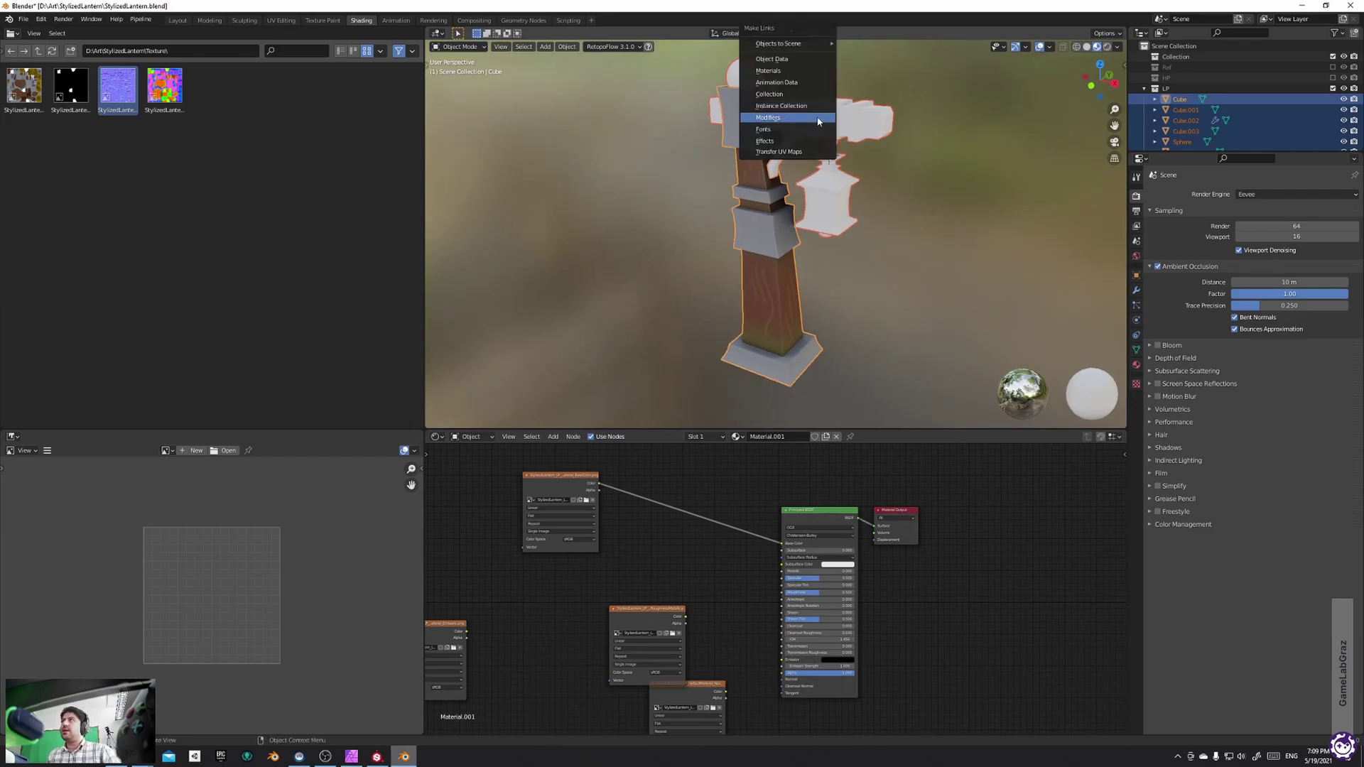
click(787, 72)
middle_drag(880, 134, 963, 152)
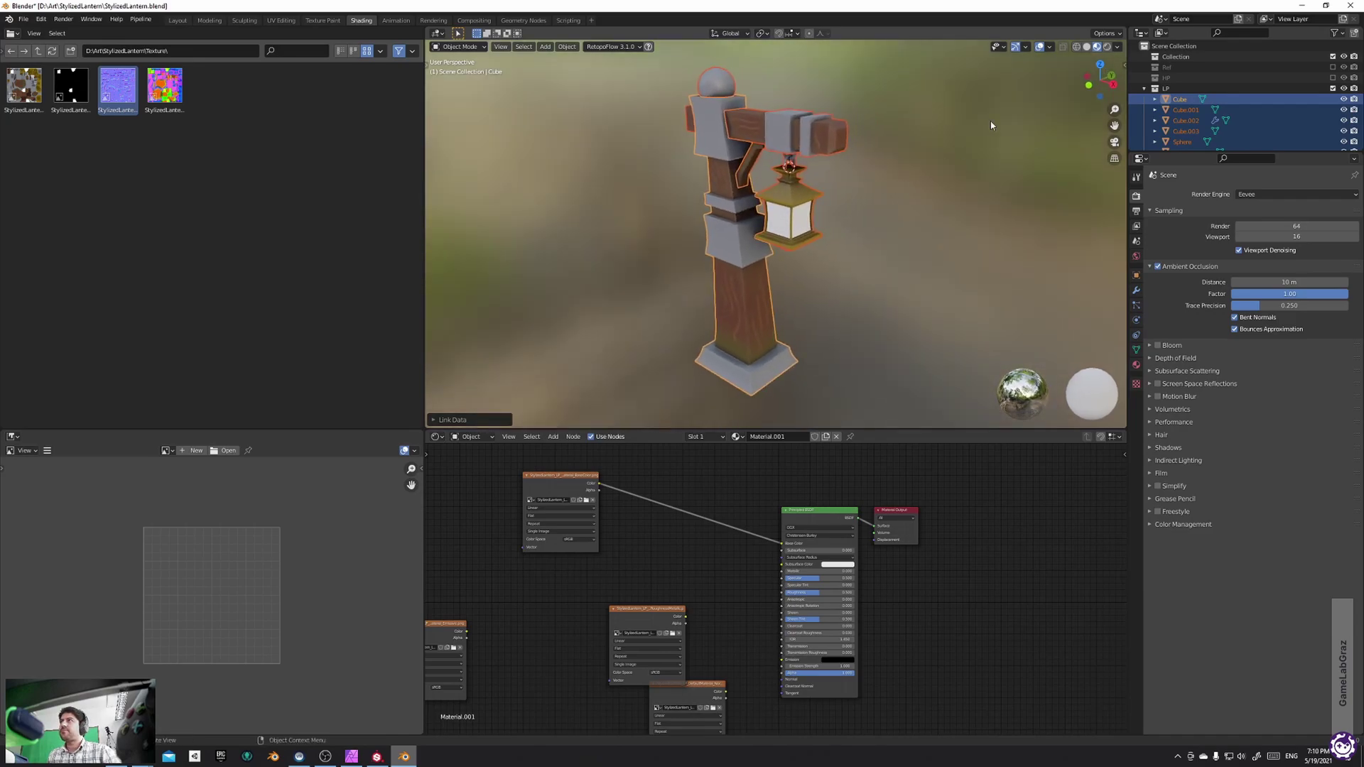
Set the viewport shading's environment strength to 1 and its world opacity to 0
click(1116, 46)
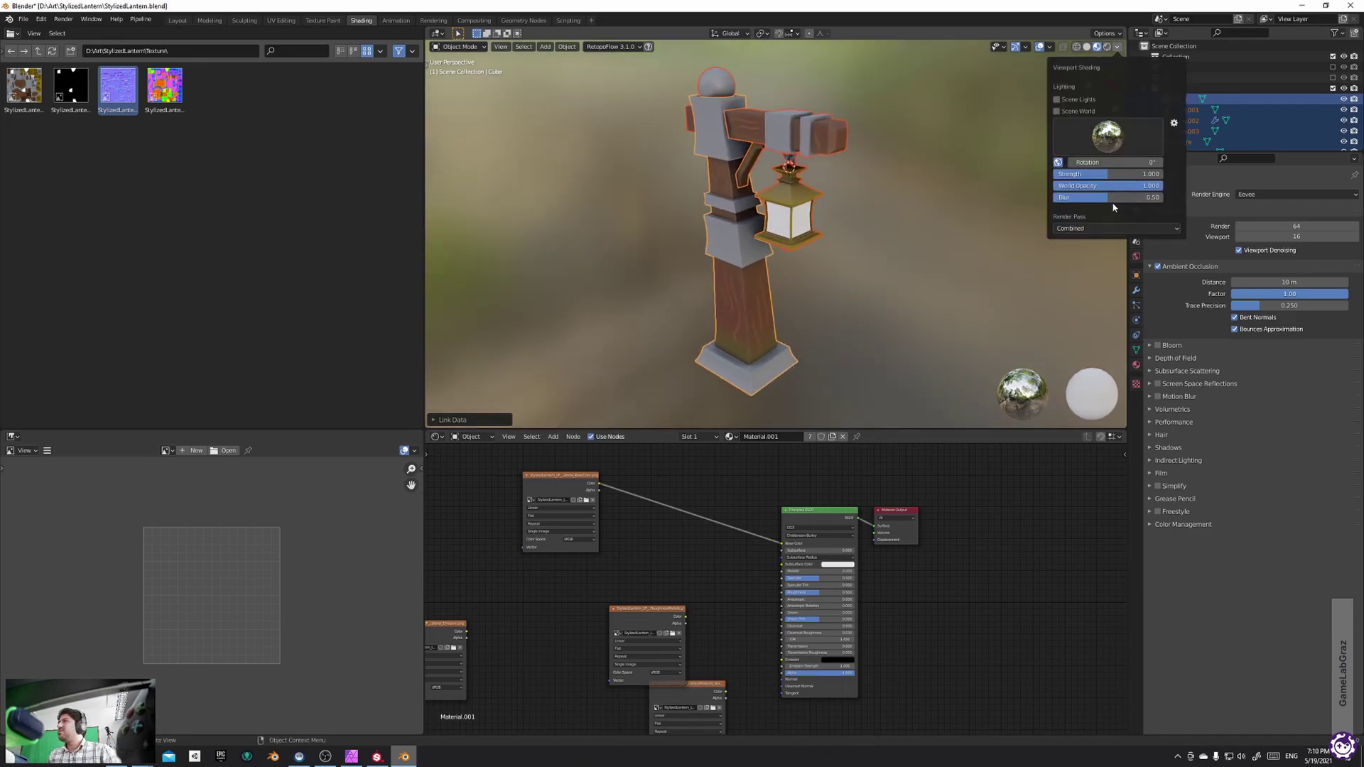
mouse_move(1105, 174)
mouse_down()
mouse_move(1053, 174)
mouse_move(1117, 174)
mouse_up()
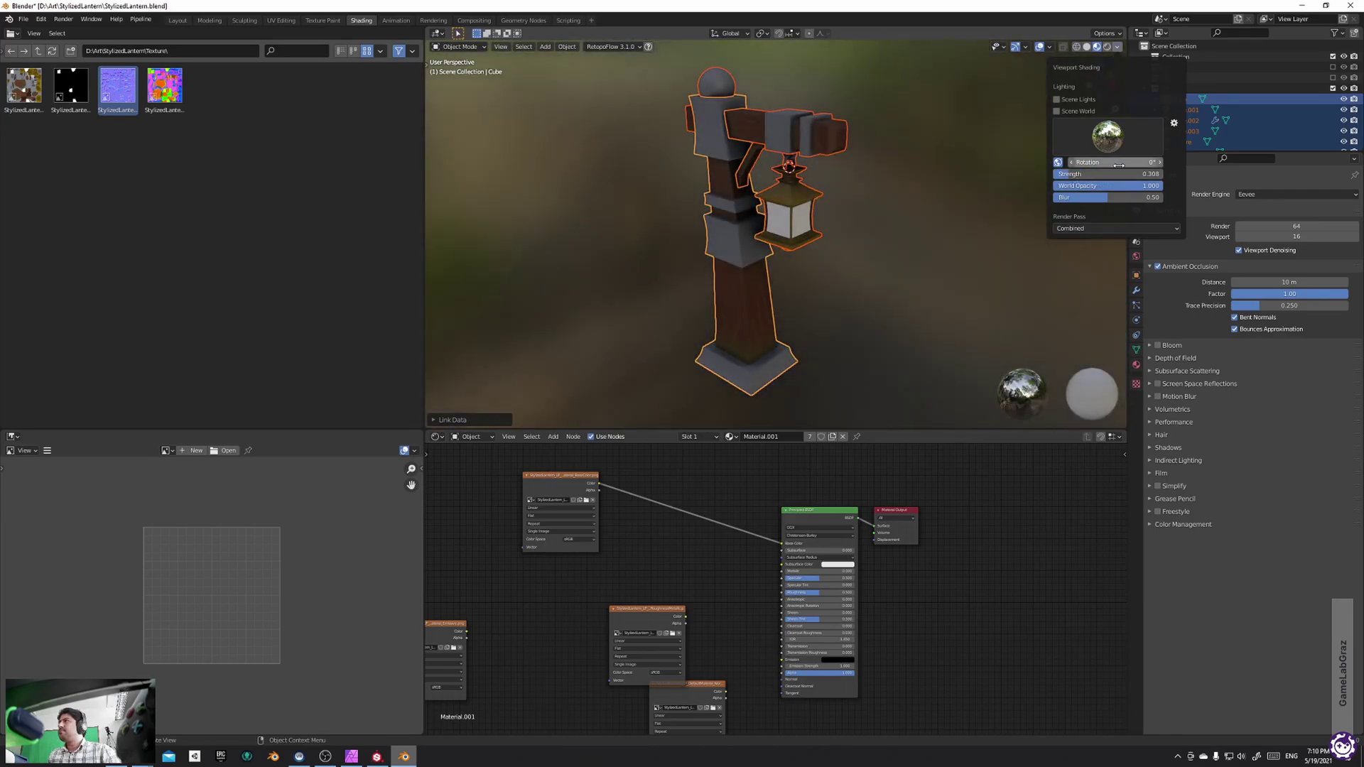
click(1138, 174)
text(1)
key(Return)
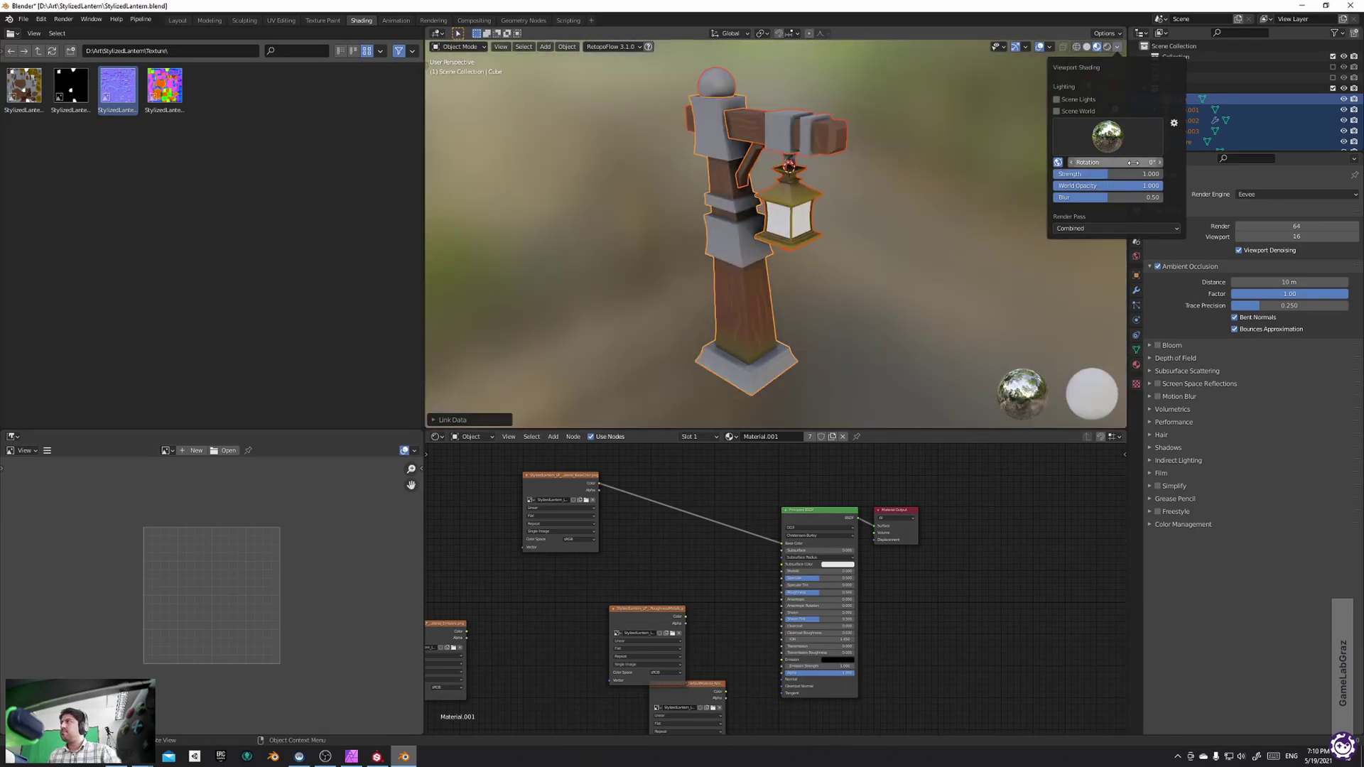
drag(1152, 187, 1058, 186)
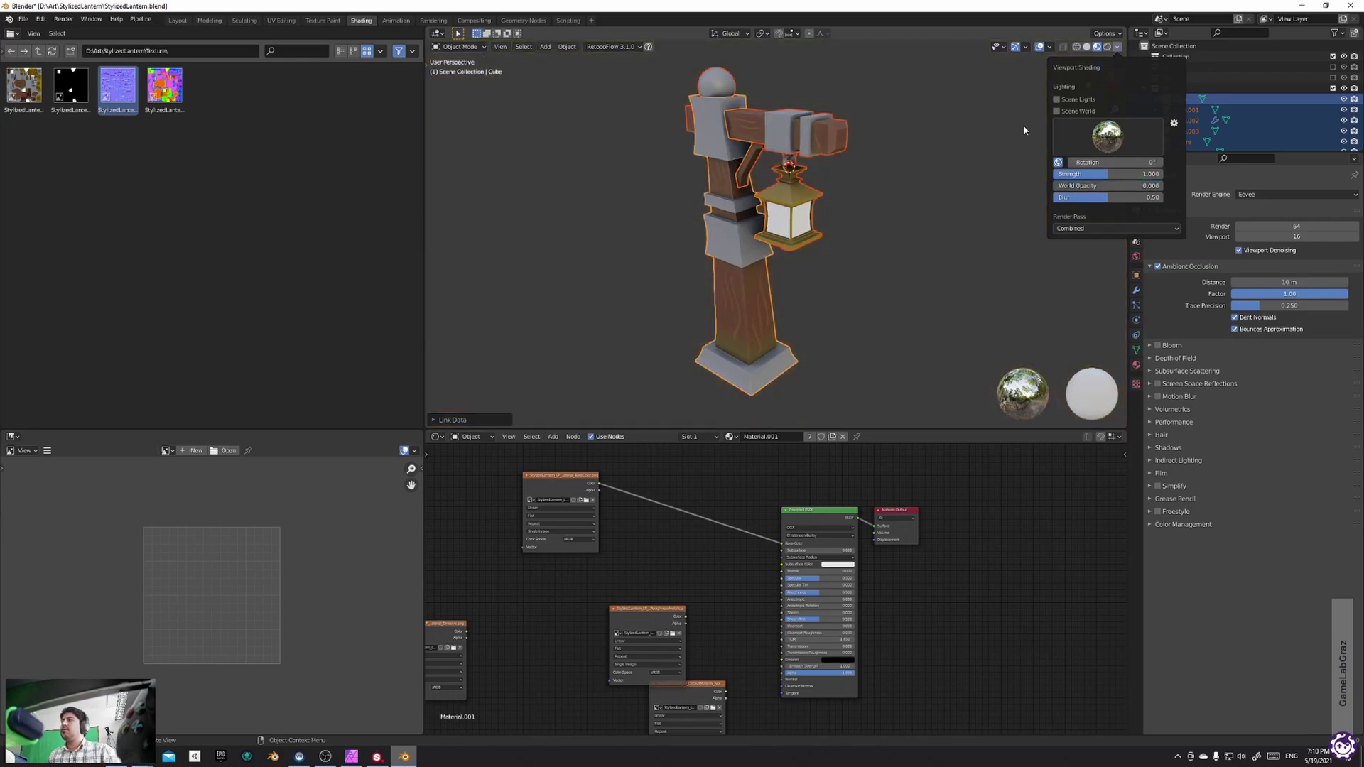
mouse_move(874, 253)
middle_down()
mouse_move(892, 253)
mouse_move(858, 258)
mouse_move(880, 253)
middle_up()
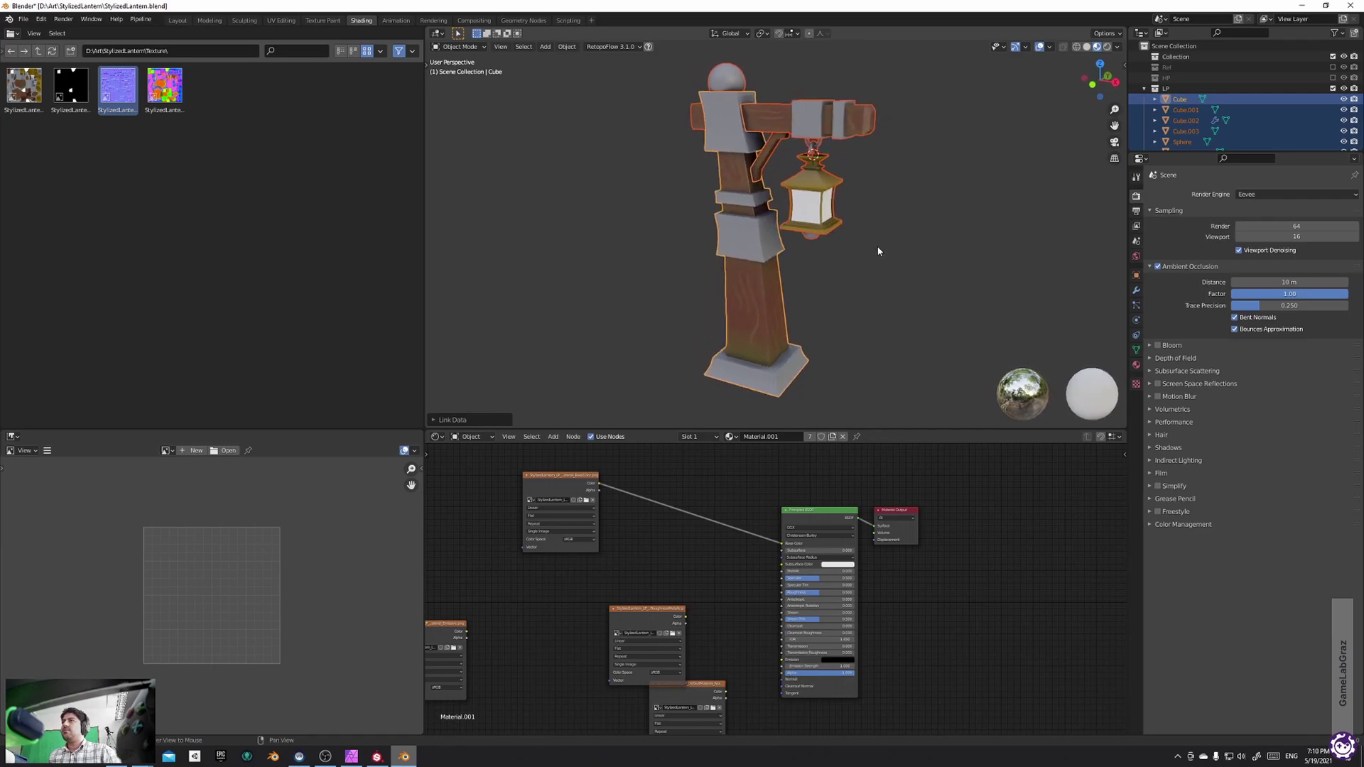
Arrange the base color and roughness/metallic texture nodes in a column well ahead of the Principled BSDF
middle_drag(634, 503, 719, 531)
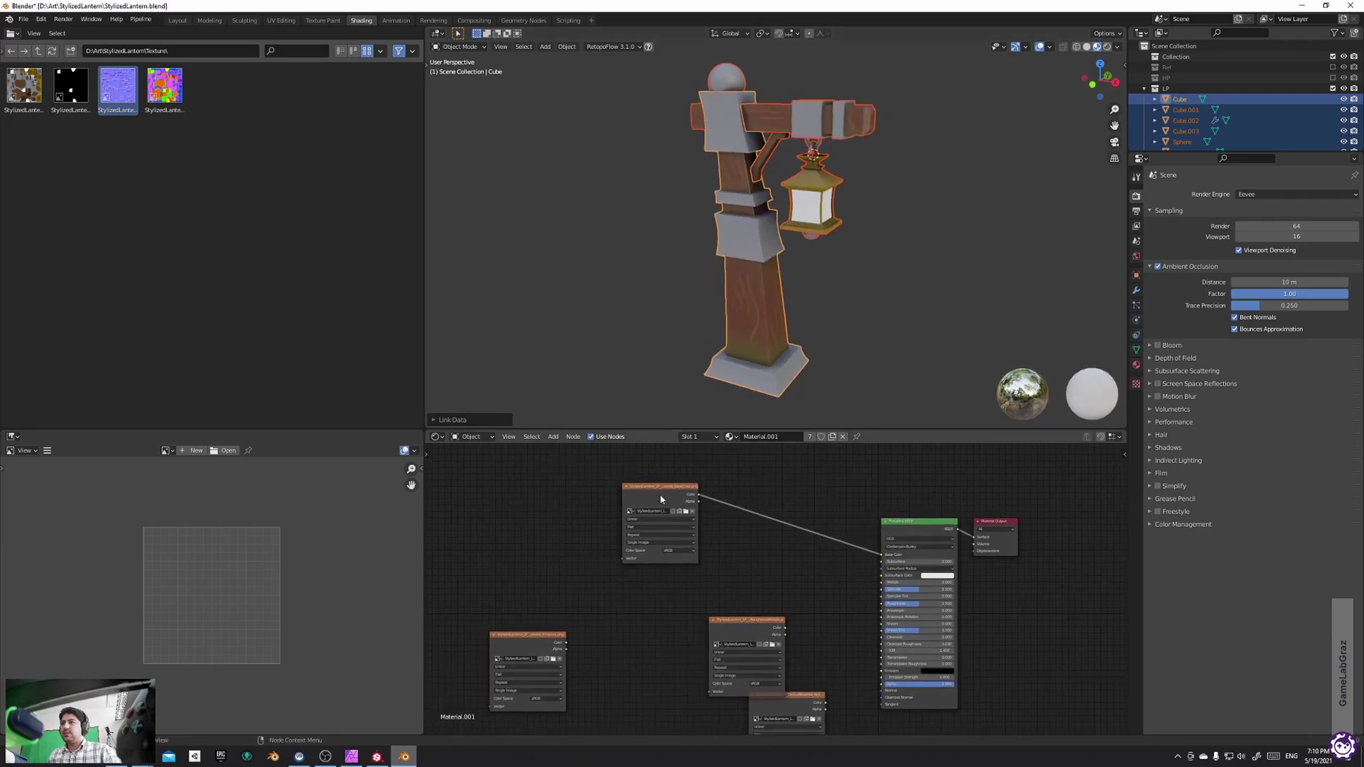
drag(661, 499, 610, 469)
middle_drag(746, 545, 853, 561)
drag(852, 636, 685, 558)
drag(749, 480, 692, 460)
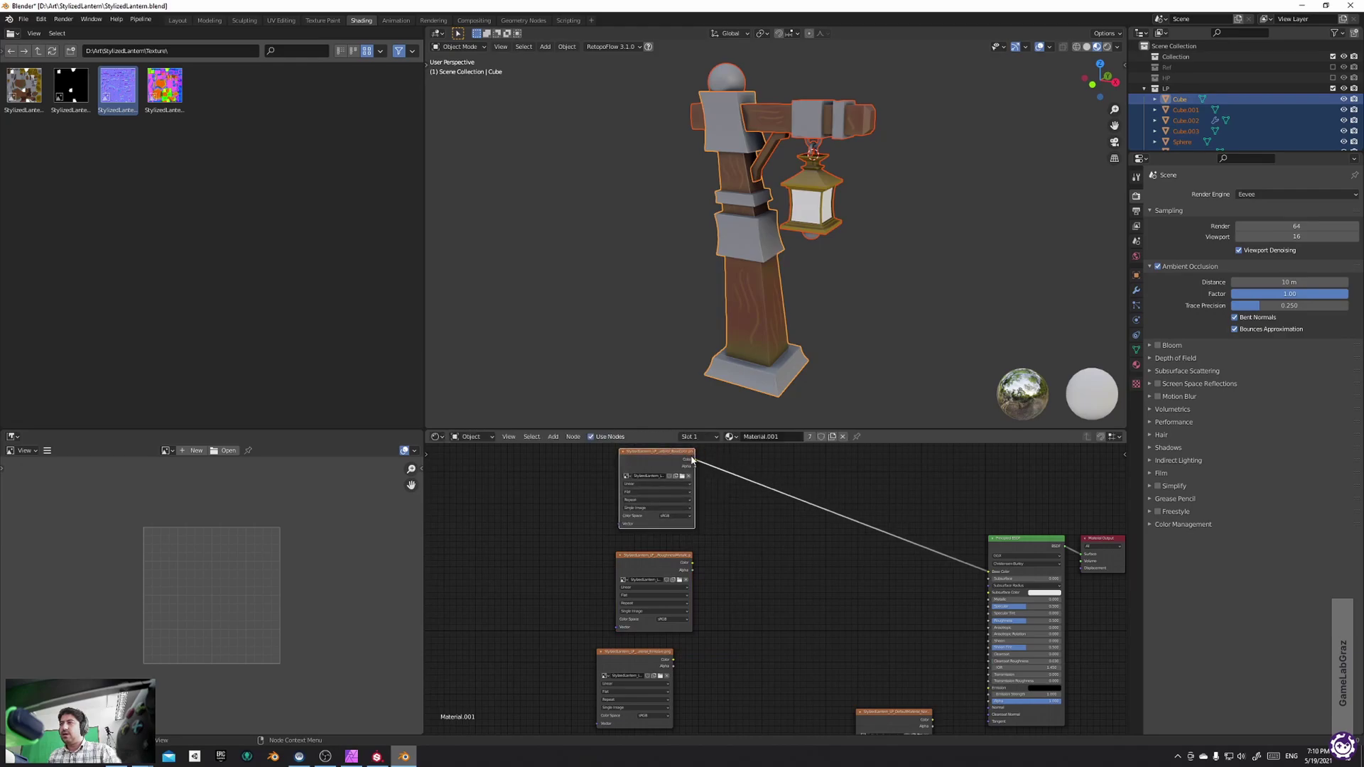
Insert a MixRGB node into the base color link and set its blend mode to Multiply
key(shift+a)
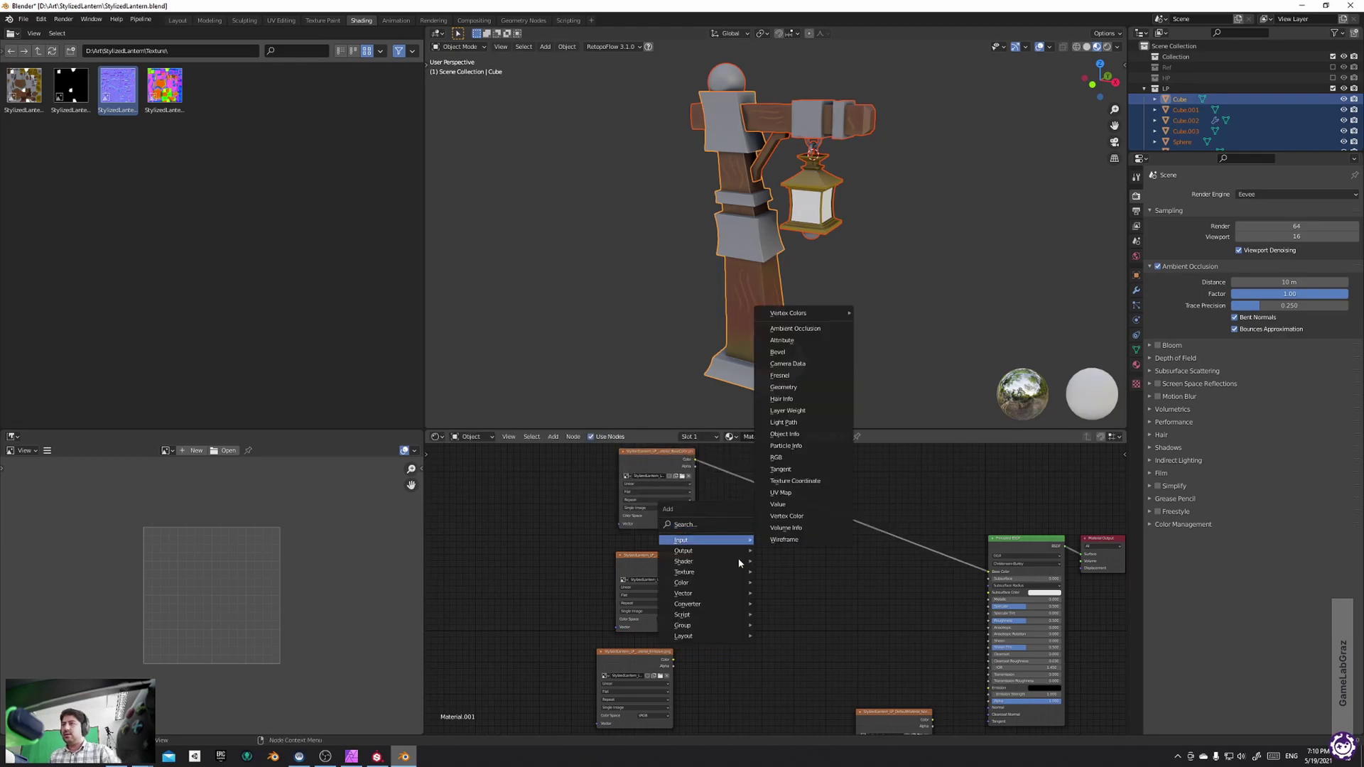
mouse_move(733, 583)
click(684, 524)
text(rg)
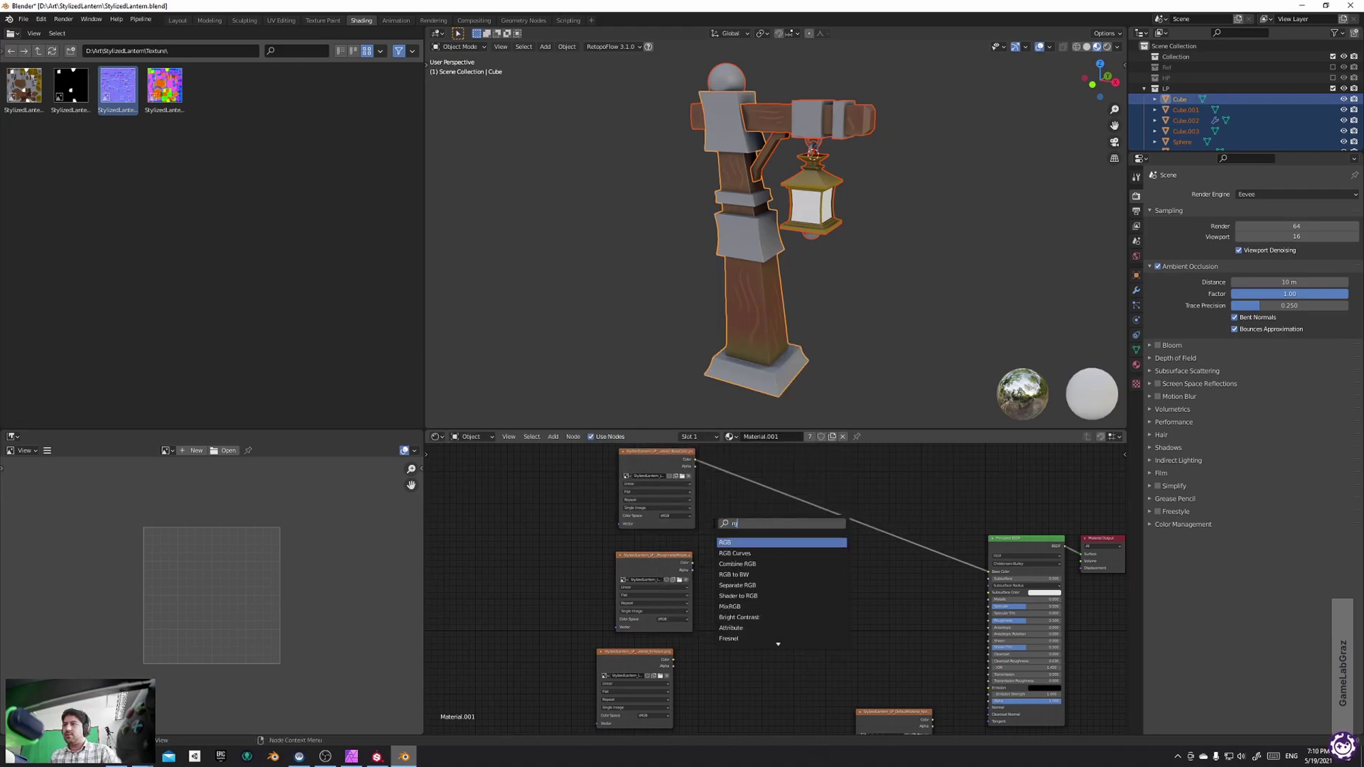
click(729, 606)
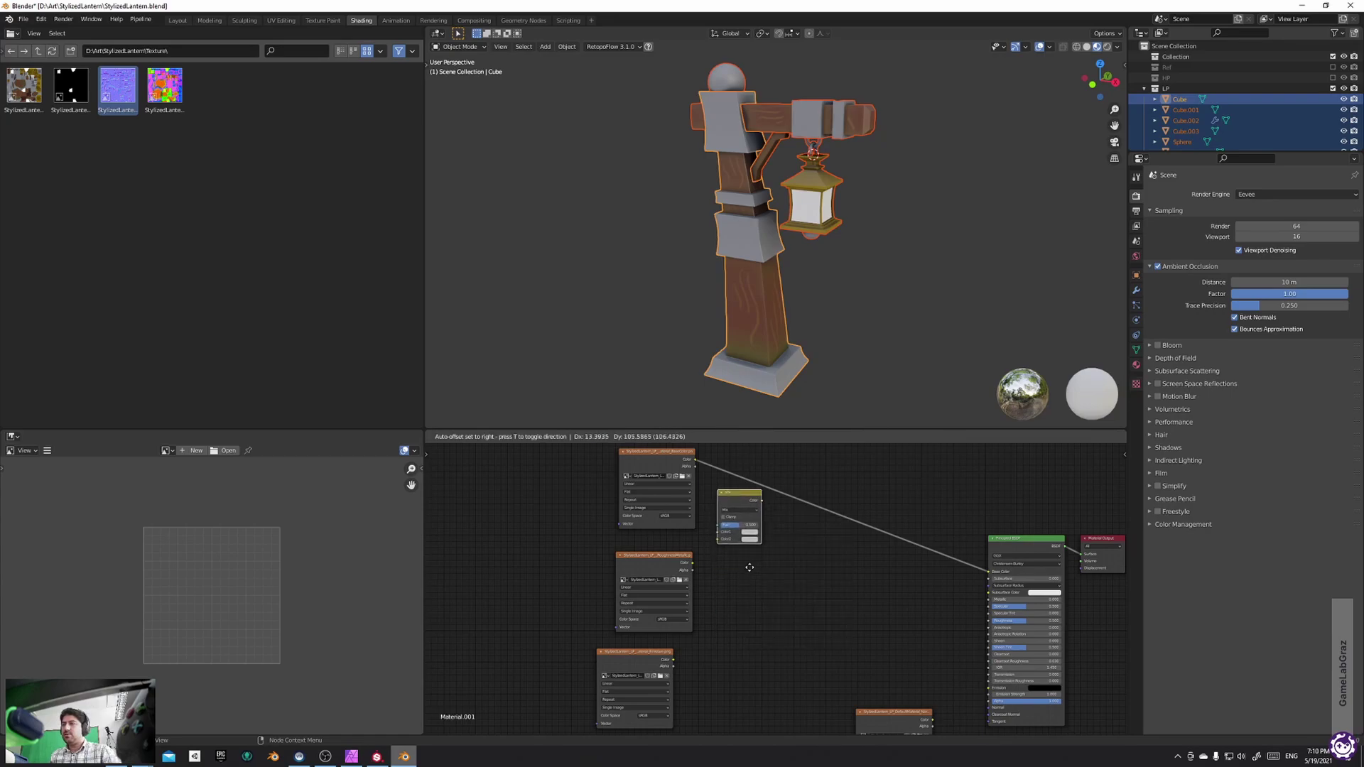
click(758, 549)
click(752, 486)
click(740, 509)
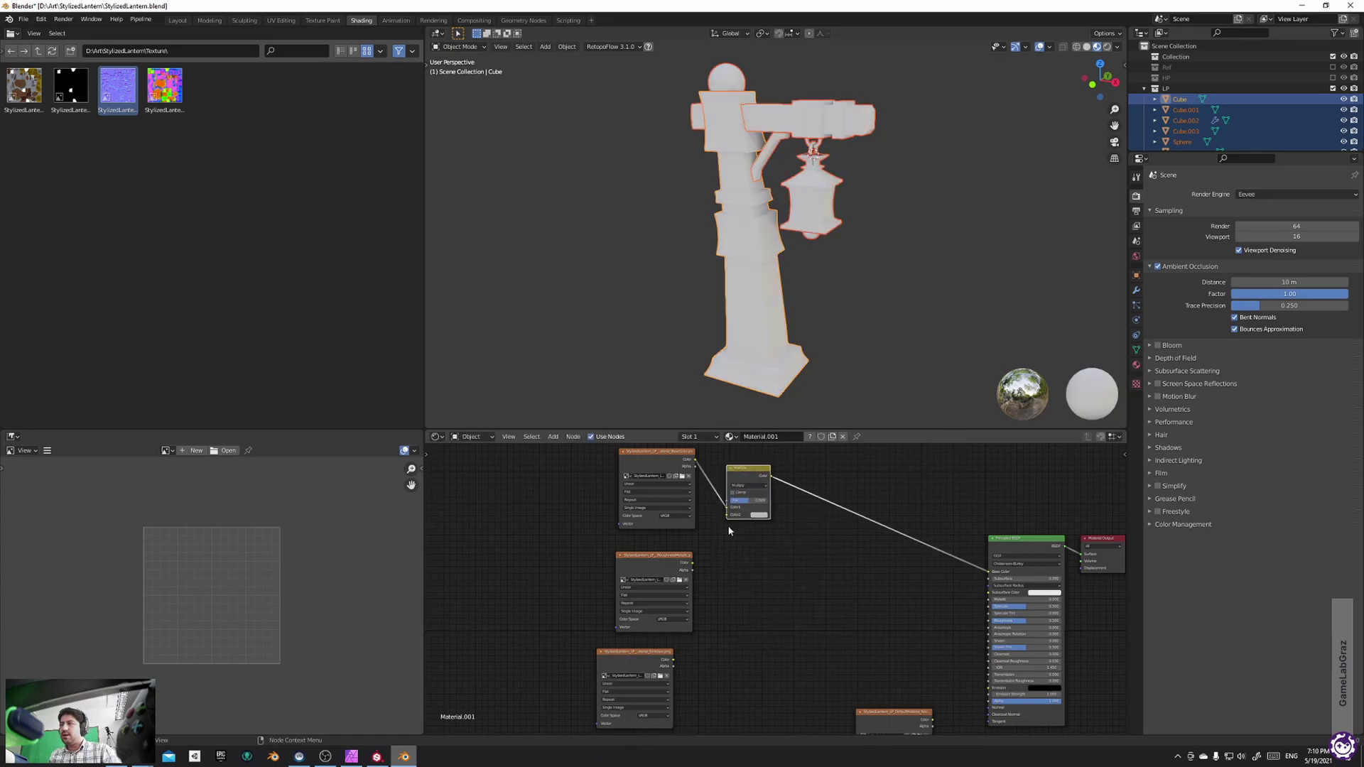
click(678, 564)
drag(685, 563, 735, 582)
click(729, 581)
key(F3)
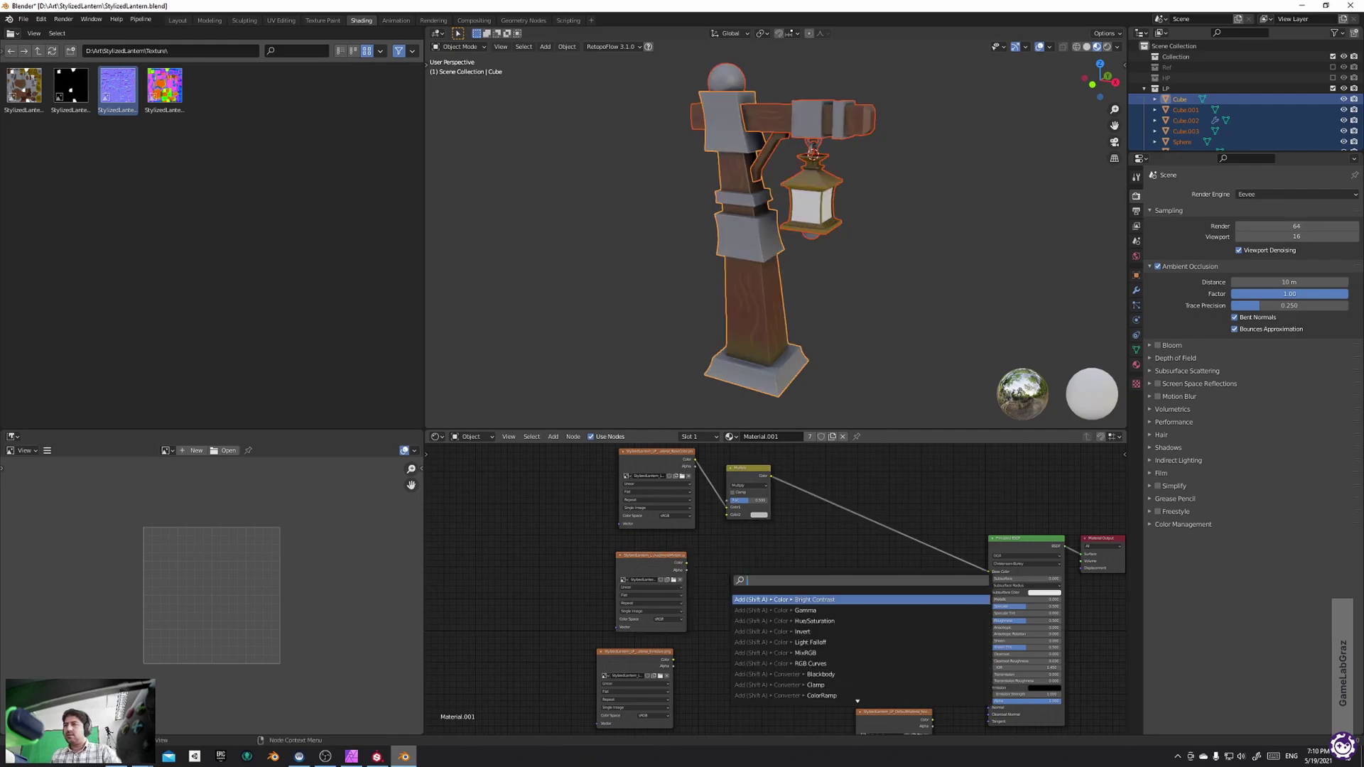
text(spl)
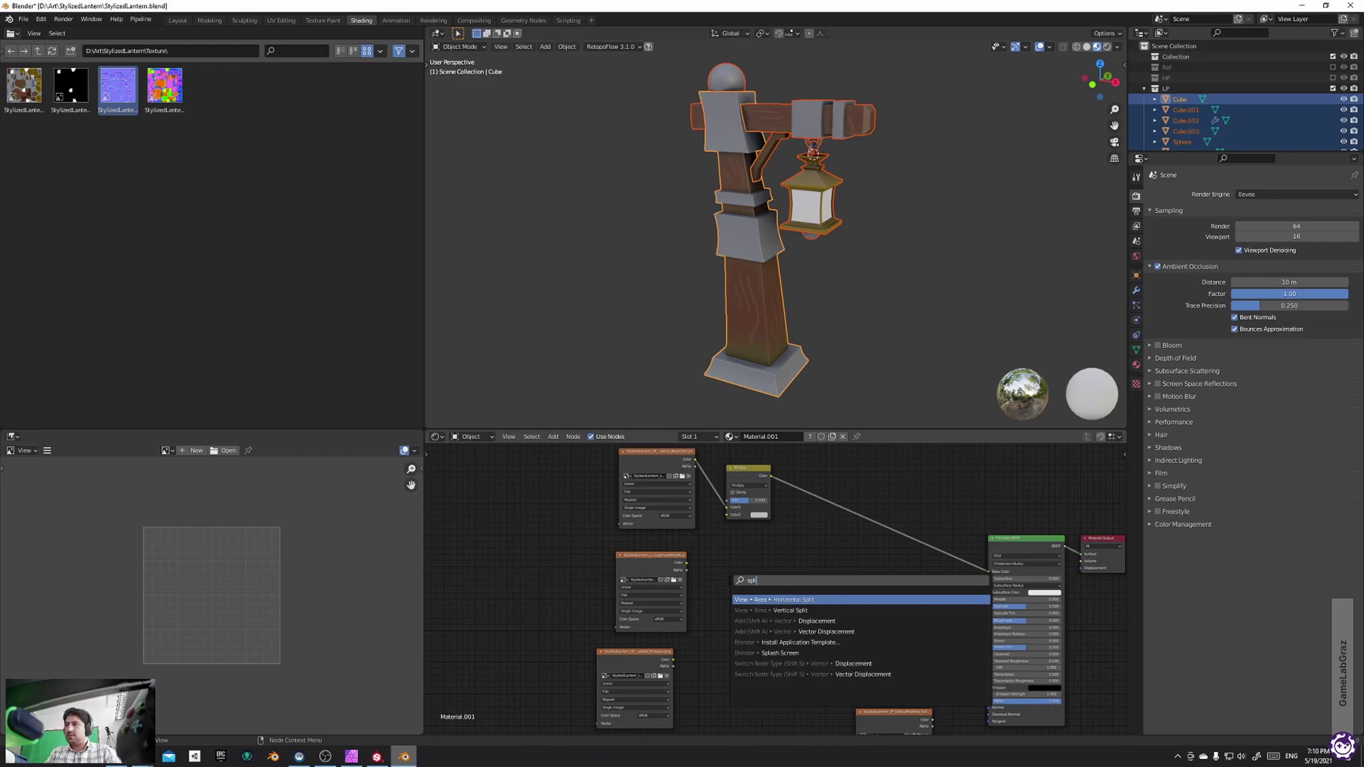
key(Escape)
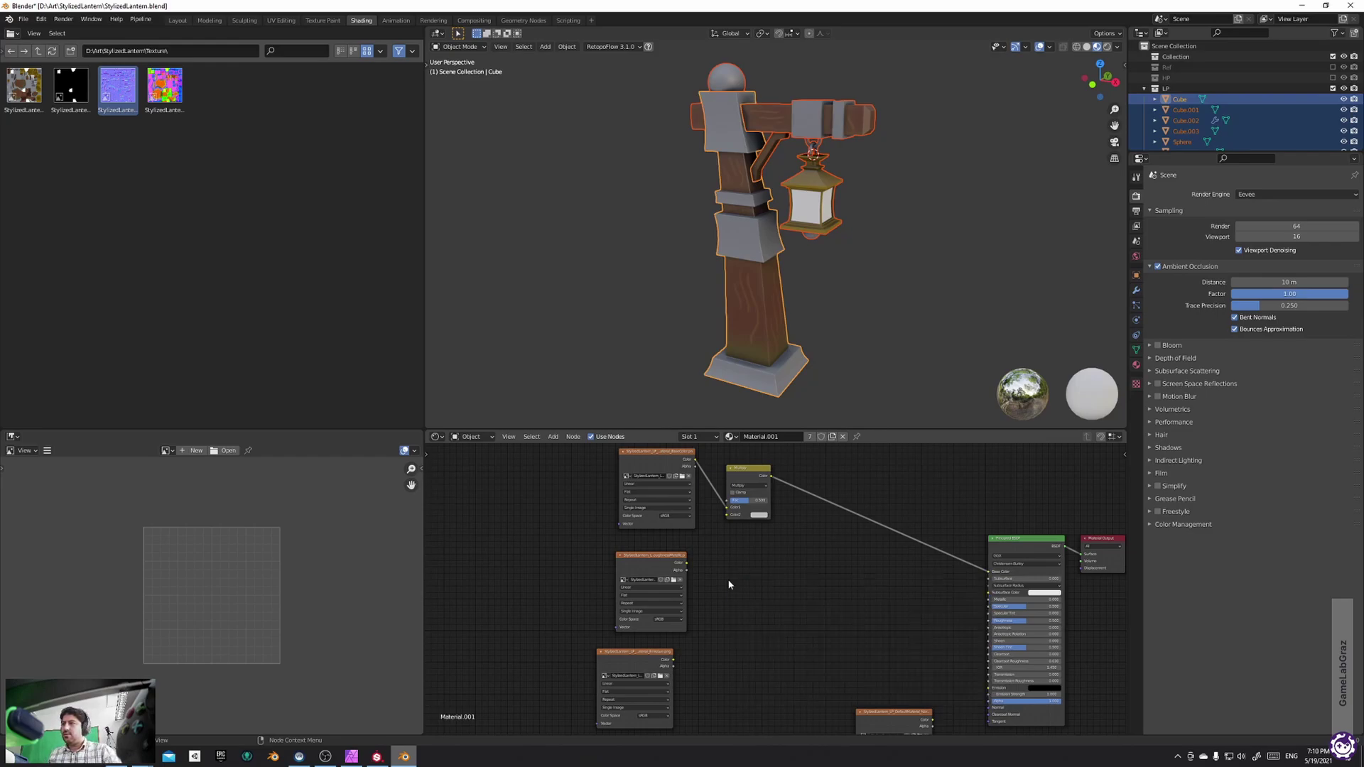
Add a Separate RGB node, feed it the occlusion/roughness/metallic texture's color, and space both nodes out away from the Principled BSDF
key(shift+a)
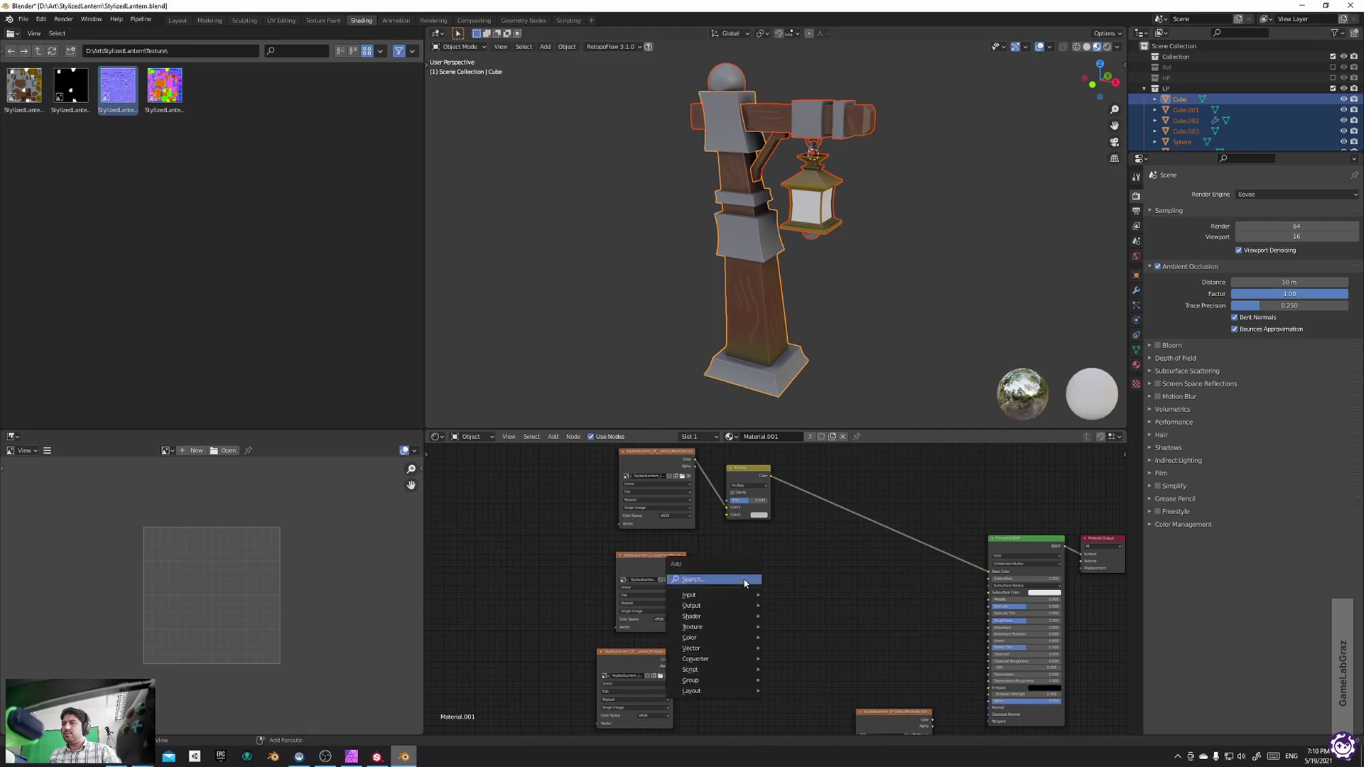
click(744, 581)
text(rgb)
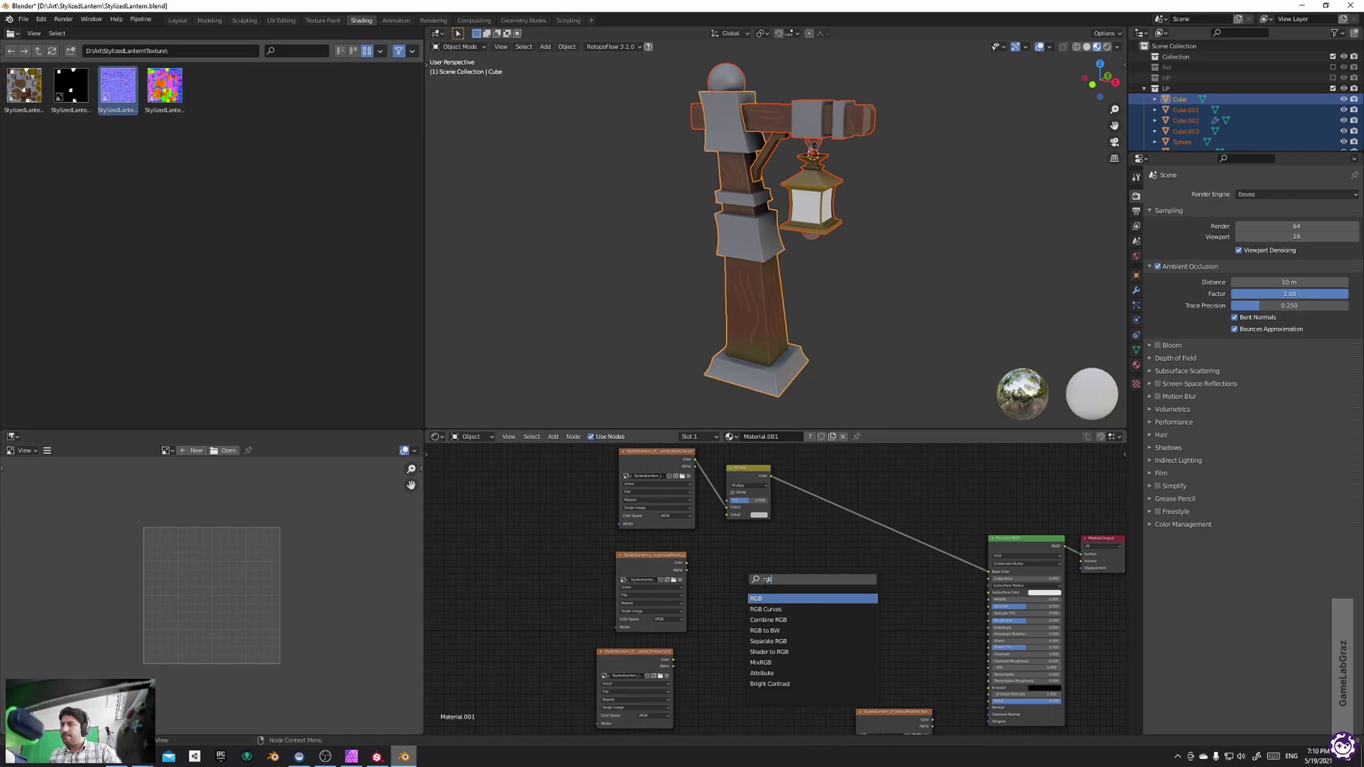
key(Down)
key(Down)
key(Return)
click(693, 557)
click(687, 567)
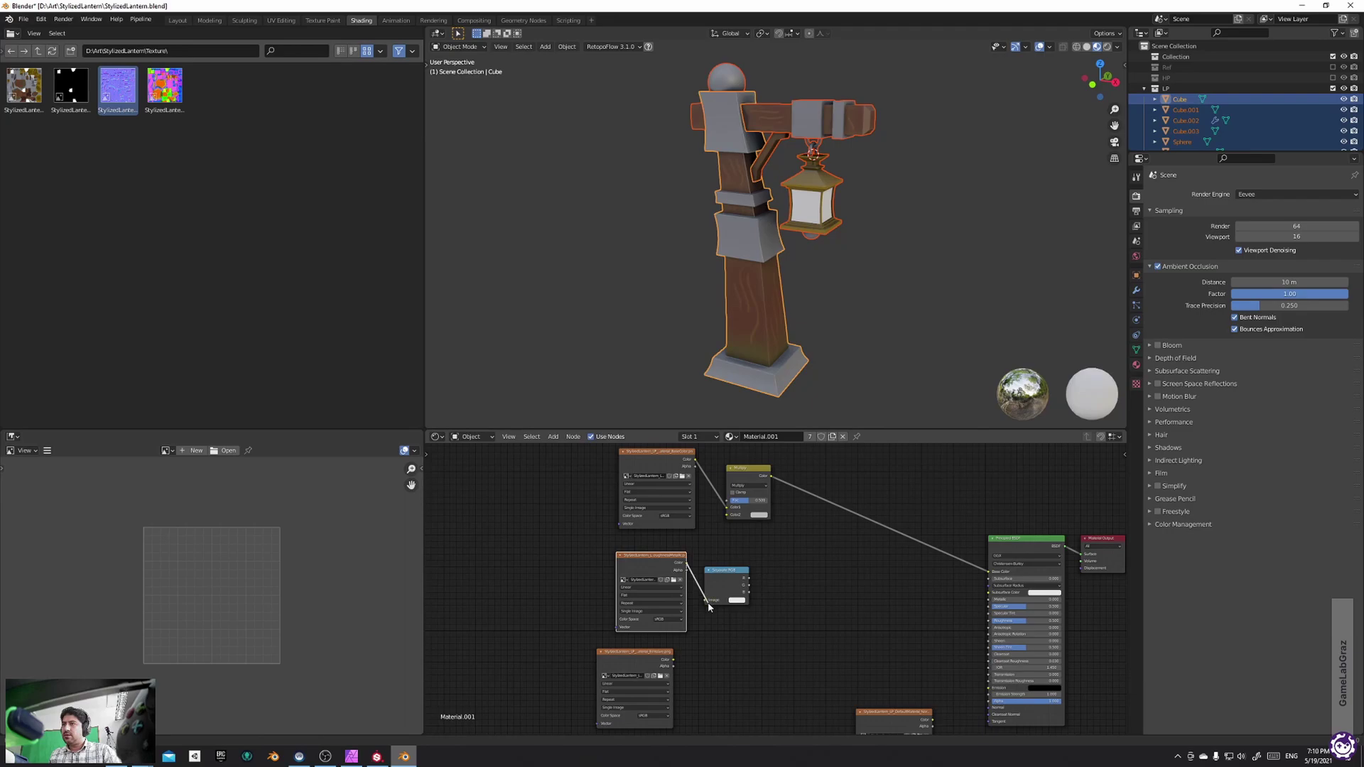
drag(686, 564, 554, 545)
drag(730, 583, 660, 572)
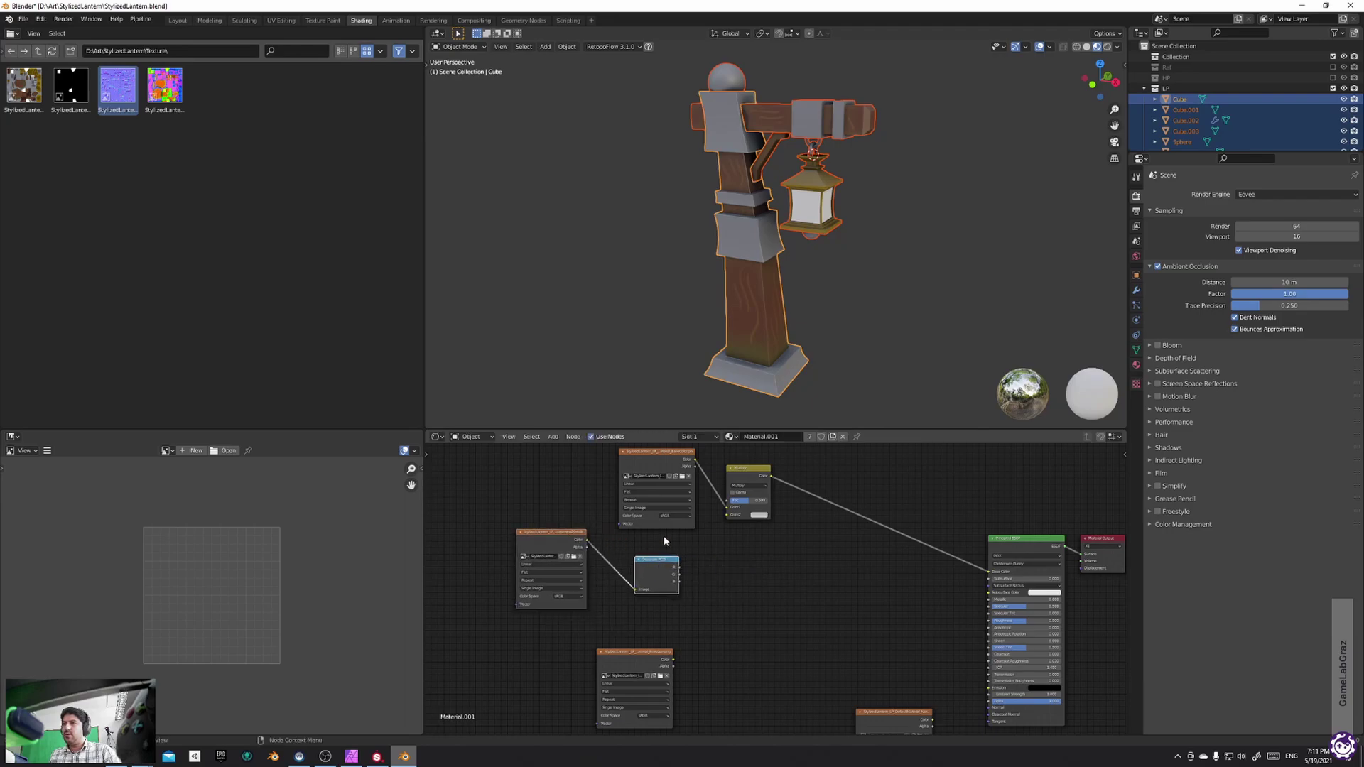
Link the Separate RGB node's R channel to the Multiply node's Color2 and set the Multiply factor to 1
scroll(546, 537, up, 3)
middle_drag(547, 530, 633, 560)
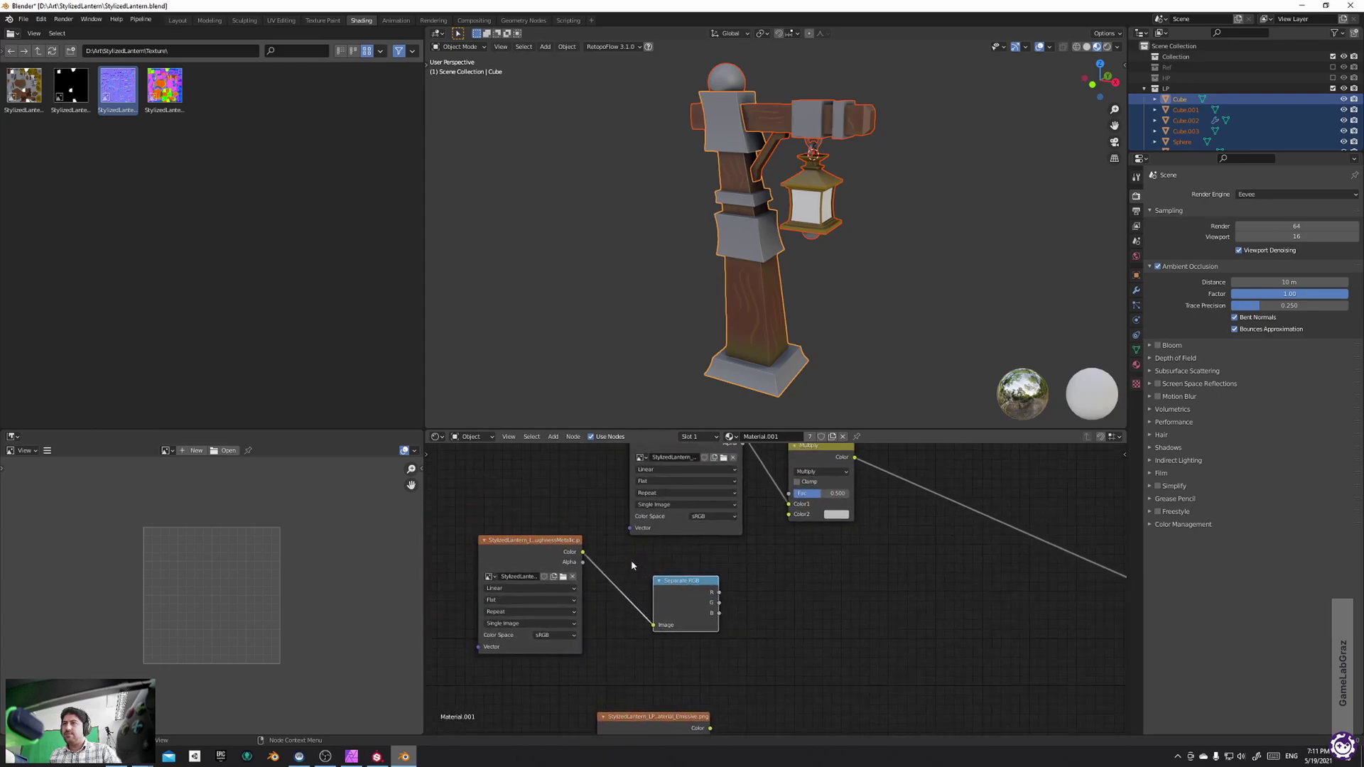
click(341, 51)
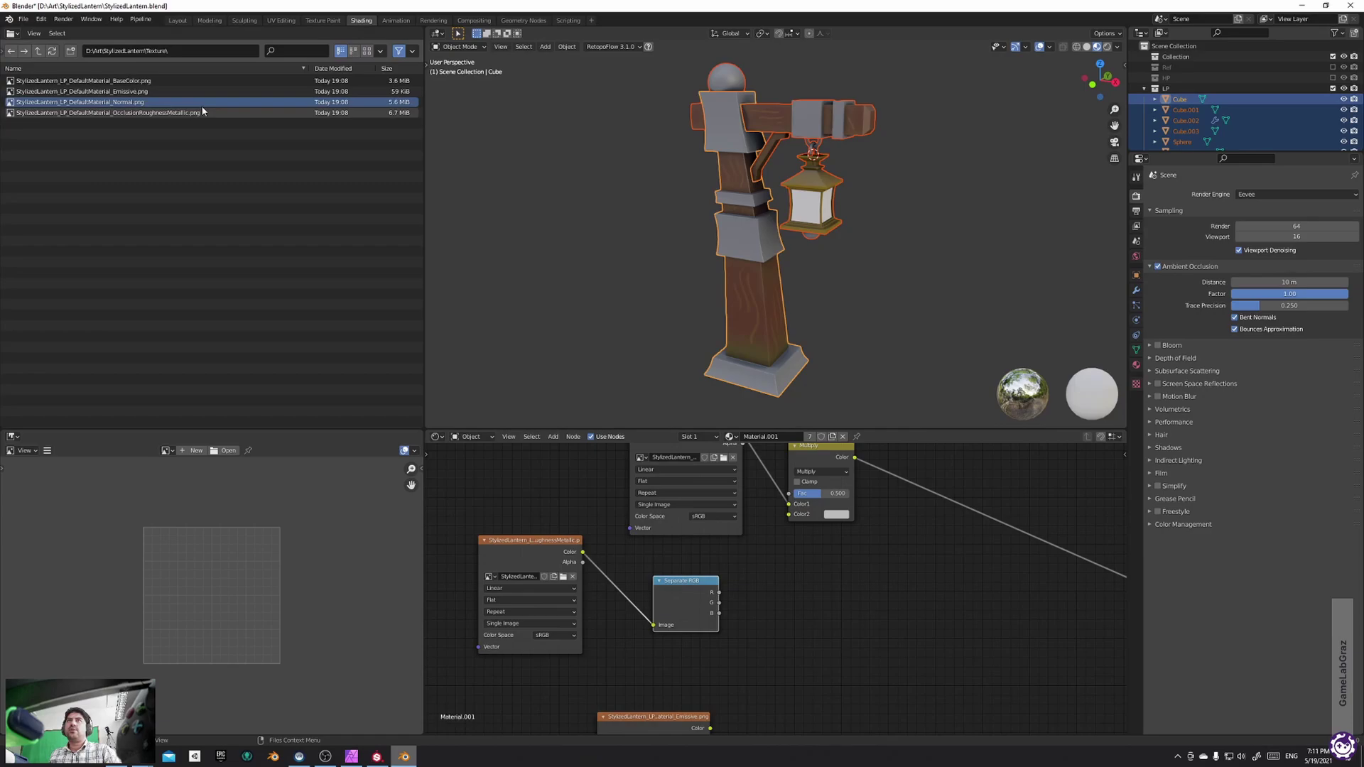
drag(707, 590, 794, 519)
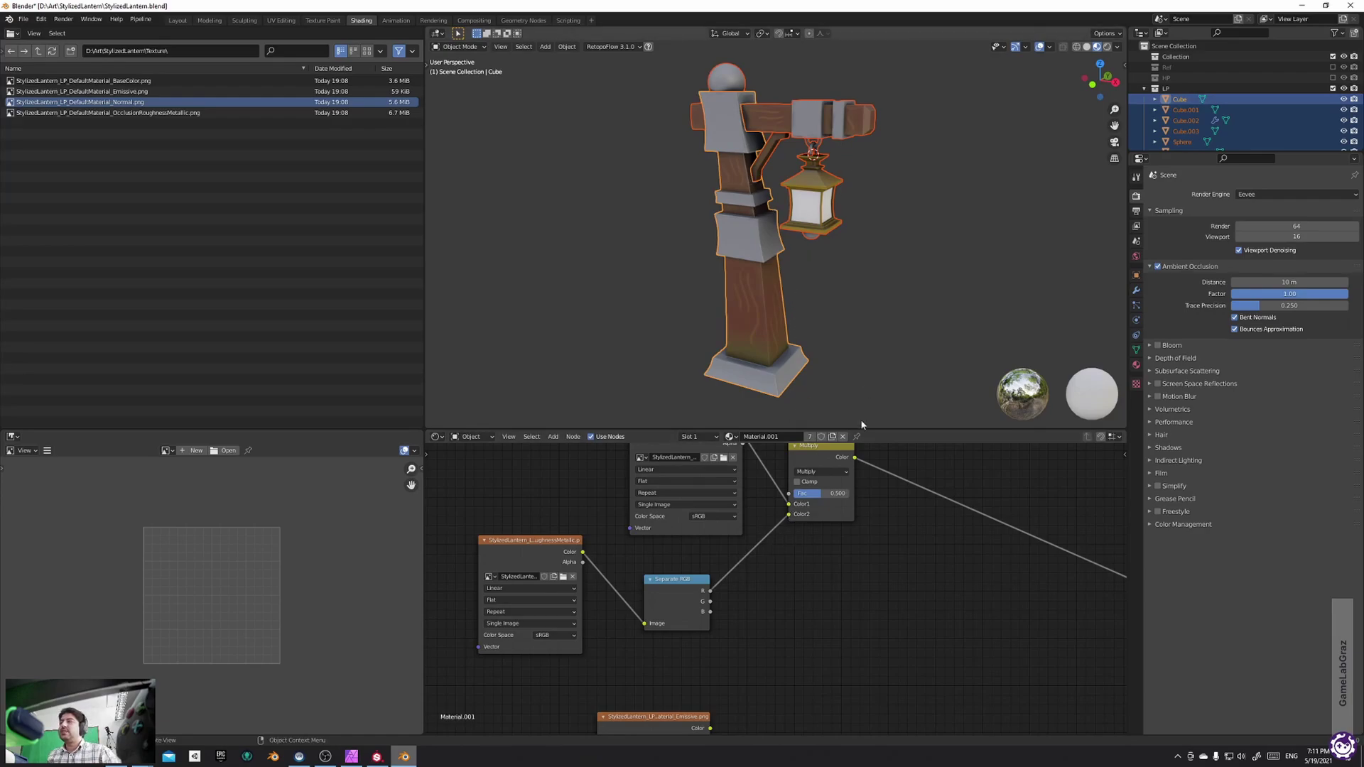
drag(818, 500, 831, 499)
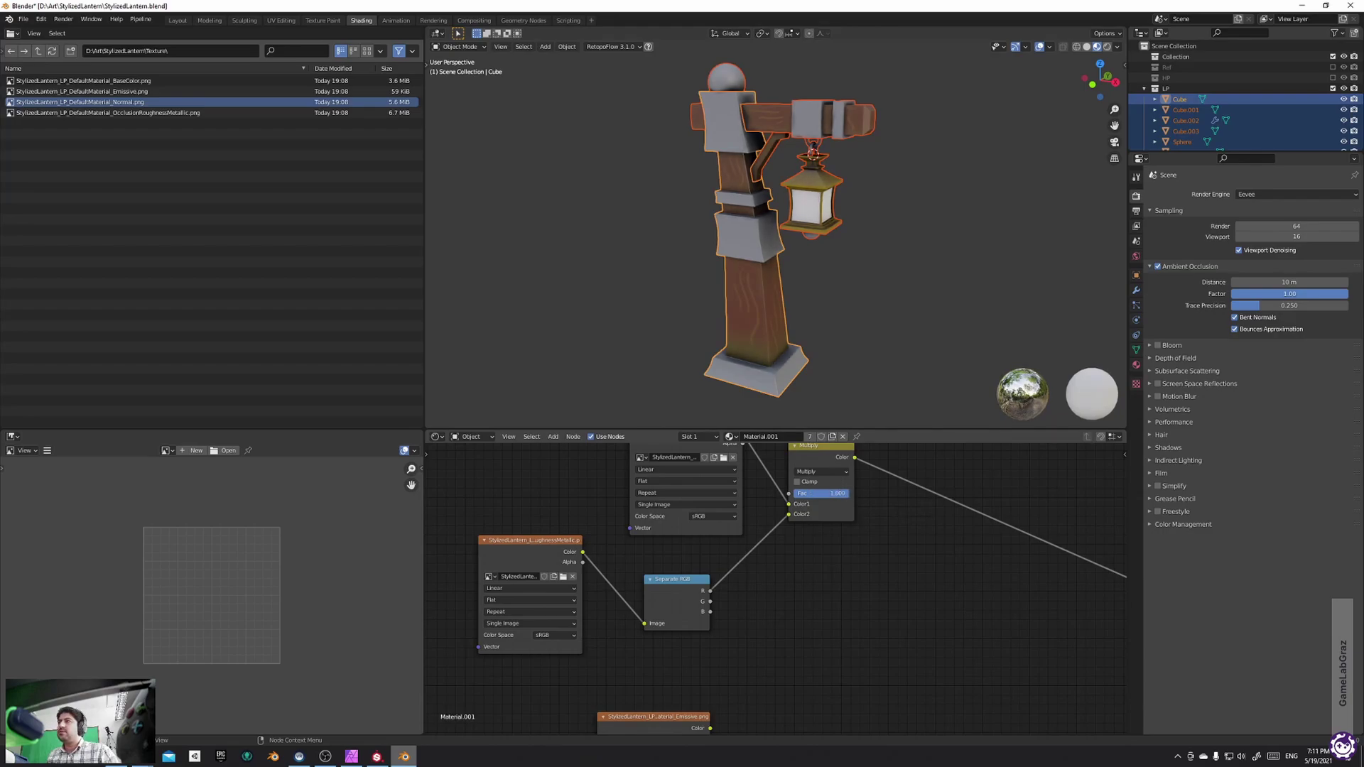
Link the Separate RGB node's G channel to the Principled BSDF's Roughness and its B channel to Metallic
scroll(861, 187, down, 5)
mouse_move(864, 198)
middle_down()
mouse_move(829, 213)
mouse_move(845, 213)
middle_up()
scroll(817, 213, up, 5)
middle_drag(736, 591, 612, 589)
scroll(699, 562, down, 2)
drag(554, 578, 952, 636)
drag(554, 586, 953, 609)
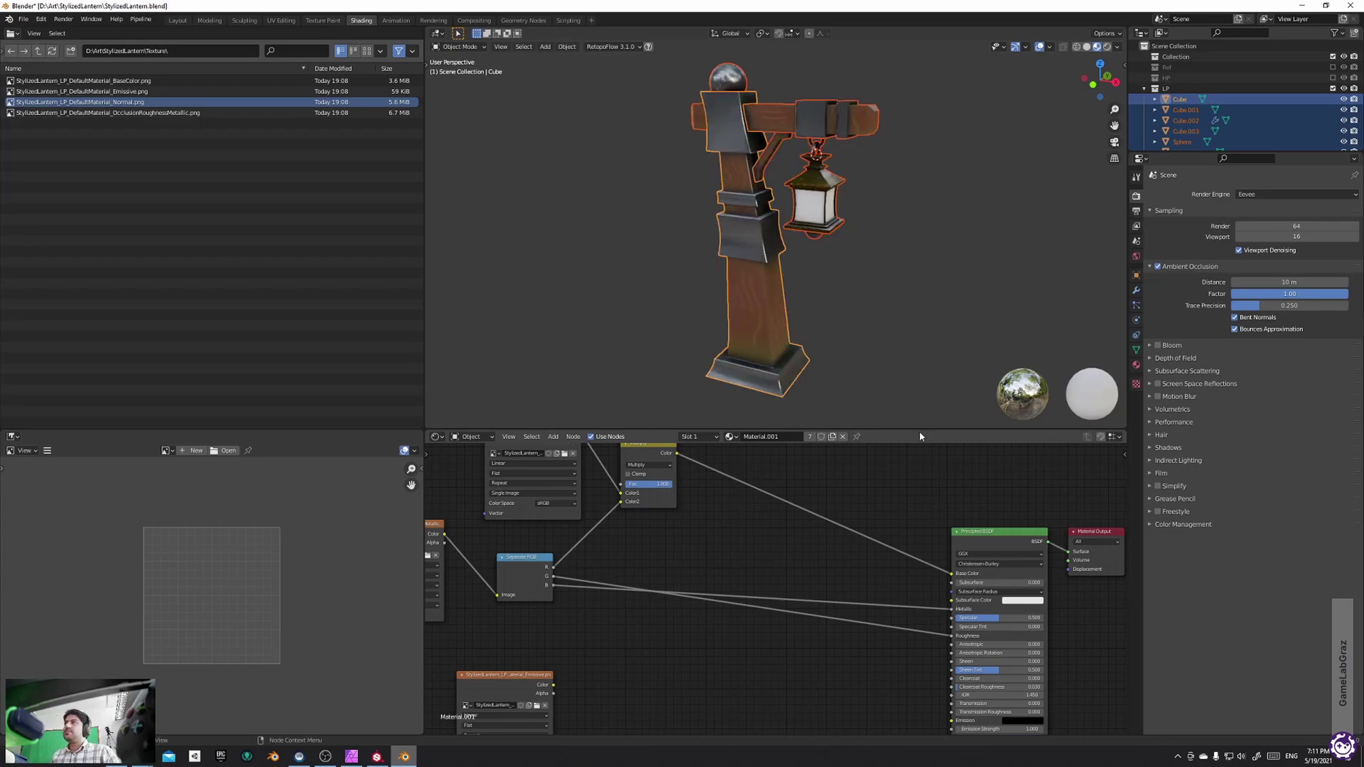
mouse_move(899, 299)
middle_down()
mouse_move(892, 277)
mouse_move(873, 284)
mouse_move(919, 307)
mouse_move(889, 288)
middle_up()
Place the normal texture node between the roughness/metallic and emissive textures and set its color space to Non-Color
scroll(635, 561, down, 2)
middle_drag(635, 561, 705, 508)
drag(588, 603, 575, 672)
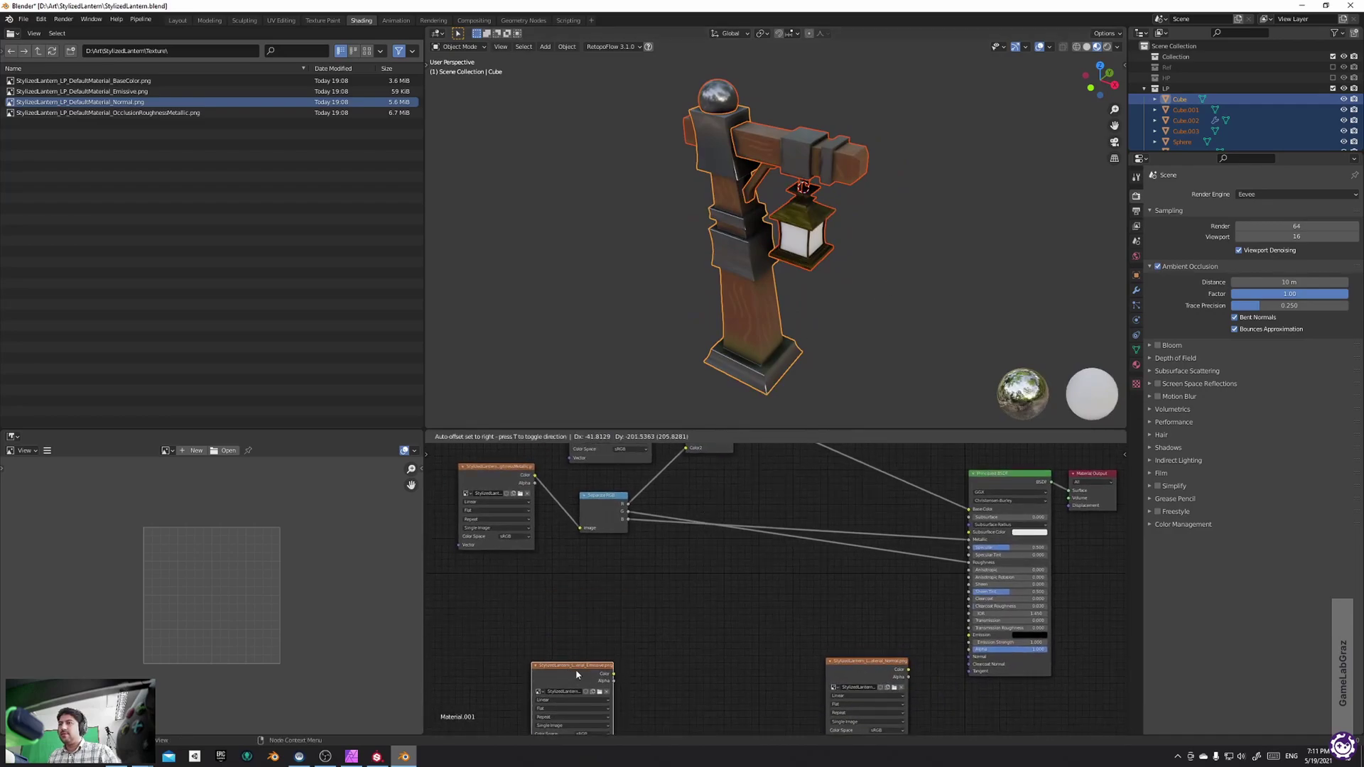
drag(891, 705, 672, 609)
click(668, 634)
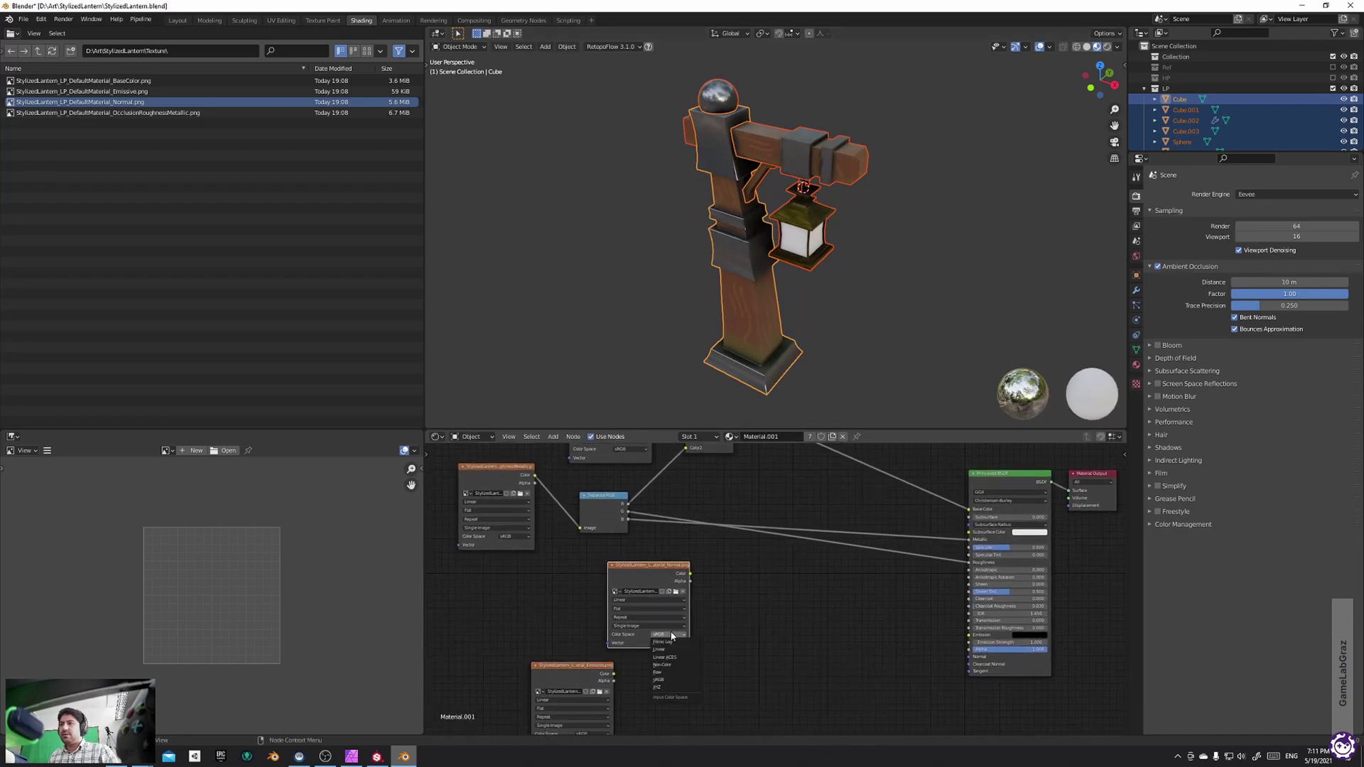
mouse_move(660, 573)
mouse_down()
mouse_move(644, 557)
mouse_move(686, 574)
mouse_up()
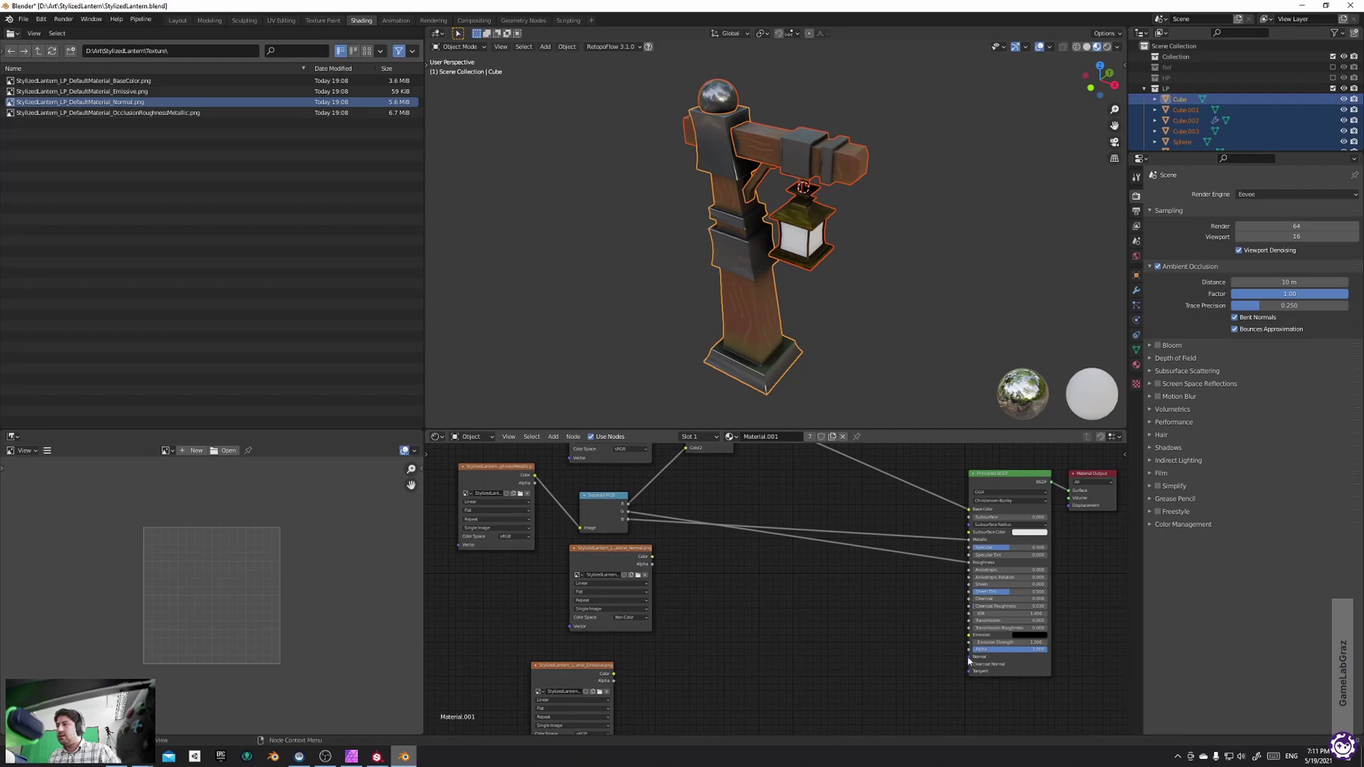
Add a Normal Map node and route the normal texture's color through it into the Principled BSDF's Normal
key(shift+a)
mouse_move(691, 697)
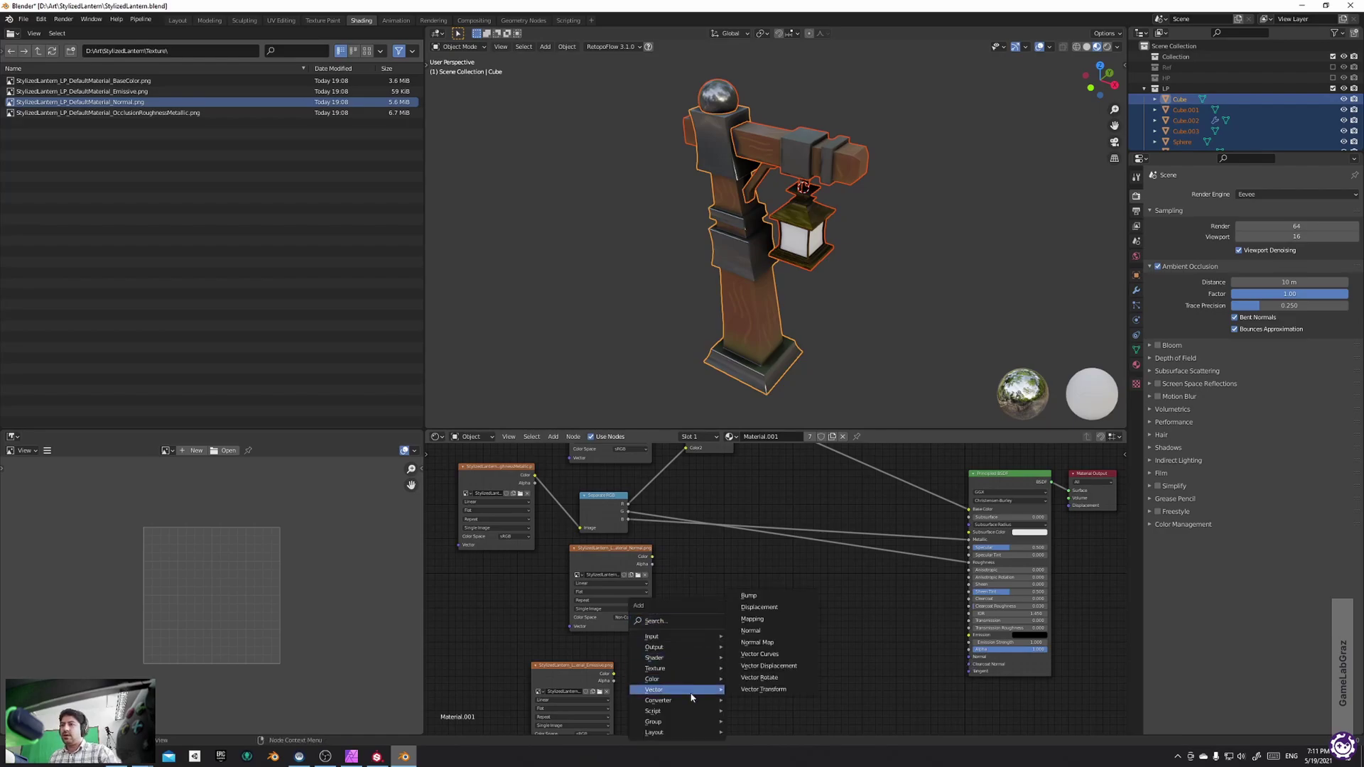
click(757, 642)
click(733, 608)
drag(651, 557, 969, 658)
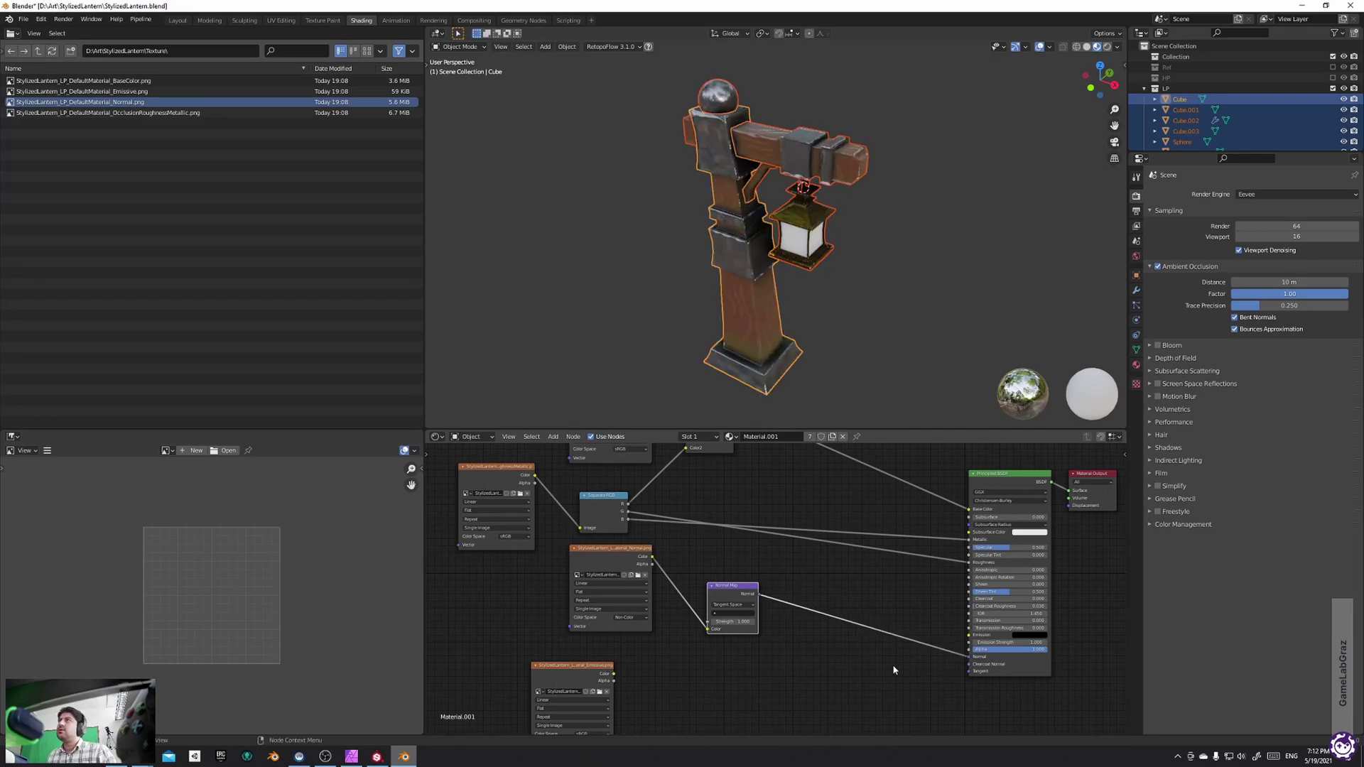
middle_drag(835, 318, 877, 257)
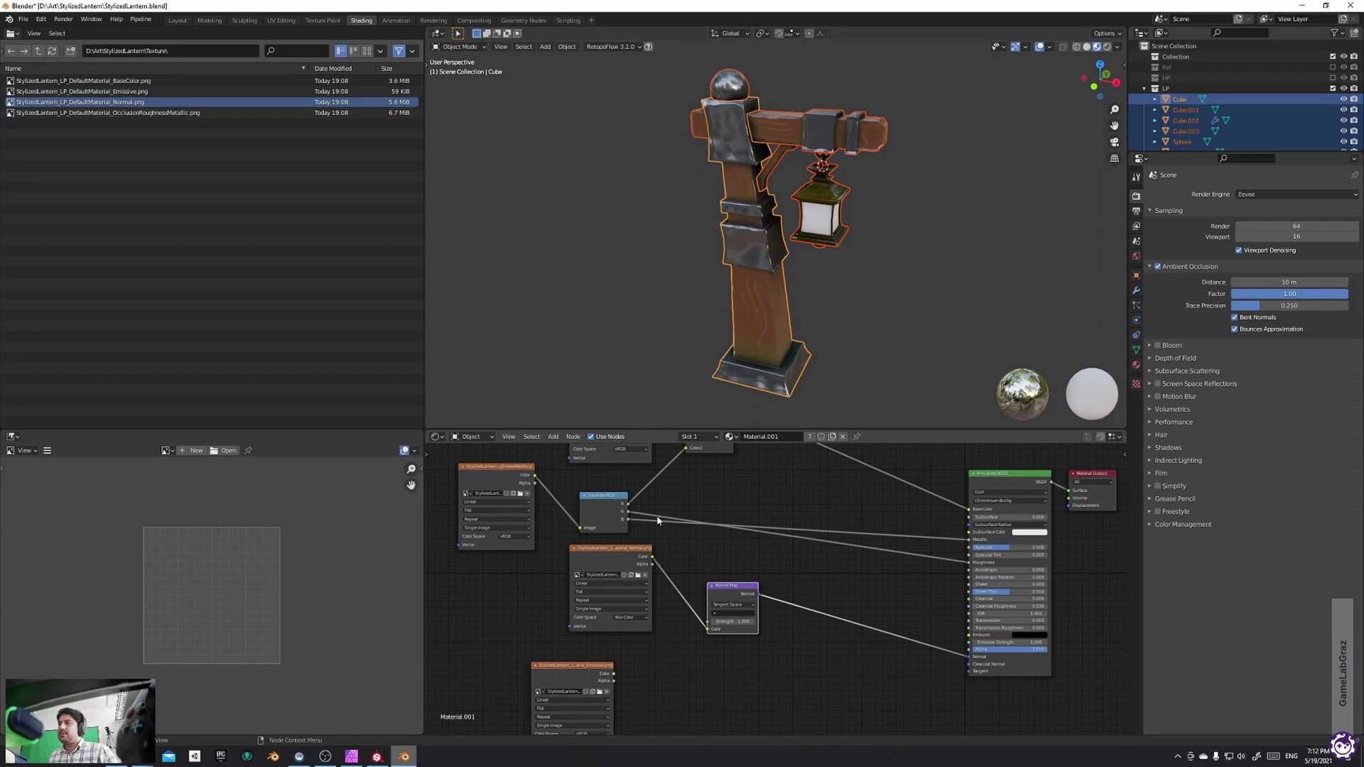
drag(628, 511, 686, 512)
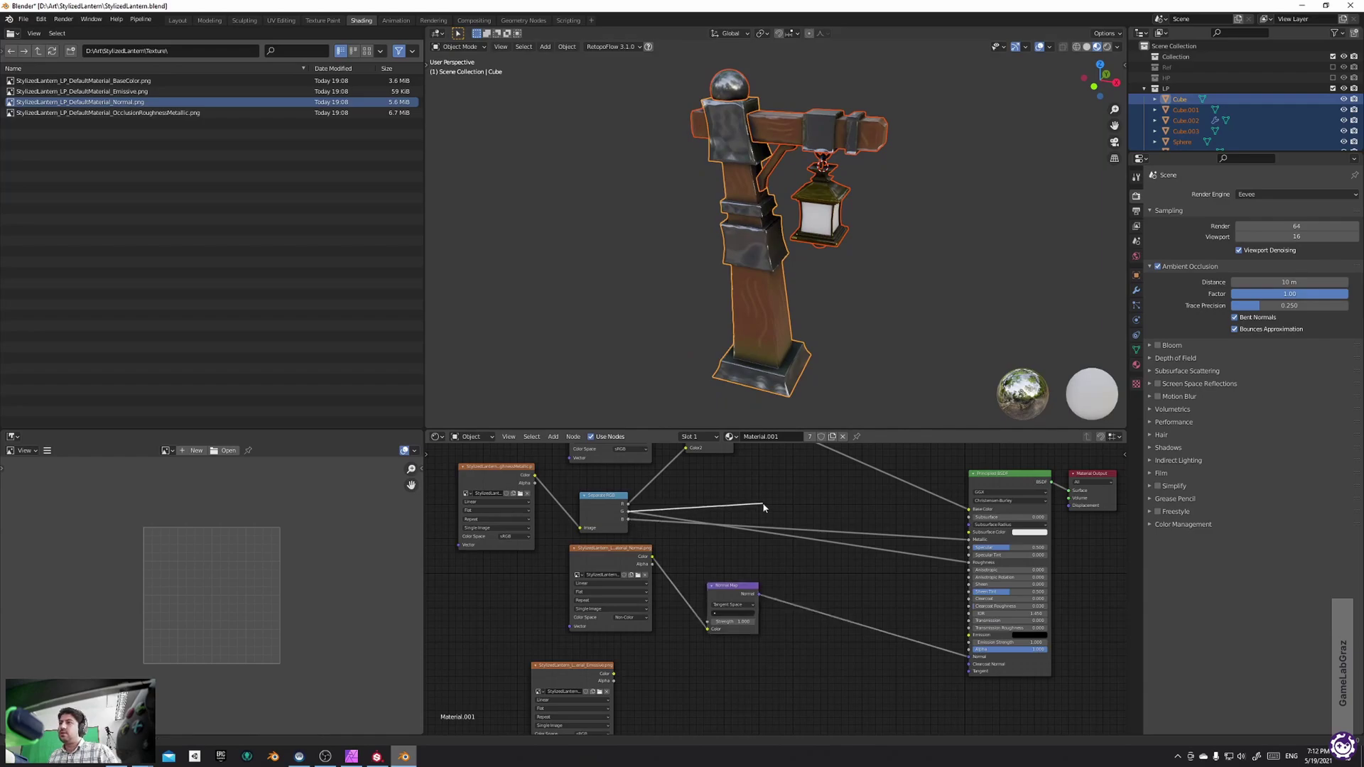
drag(763, 507, 754, 505)
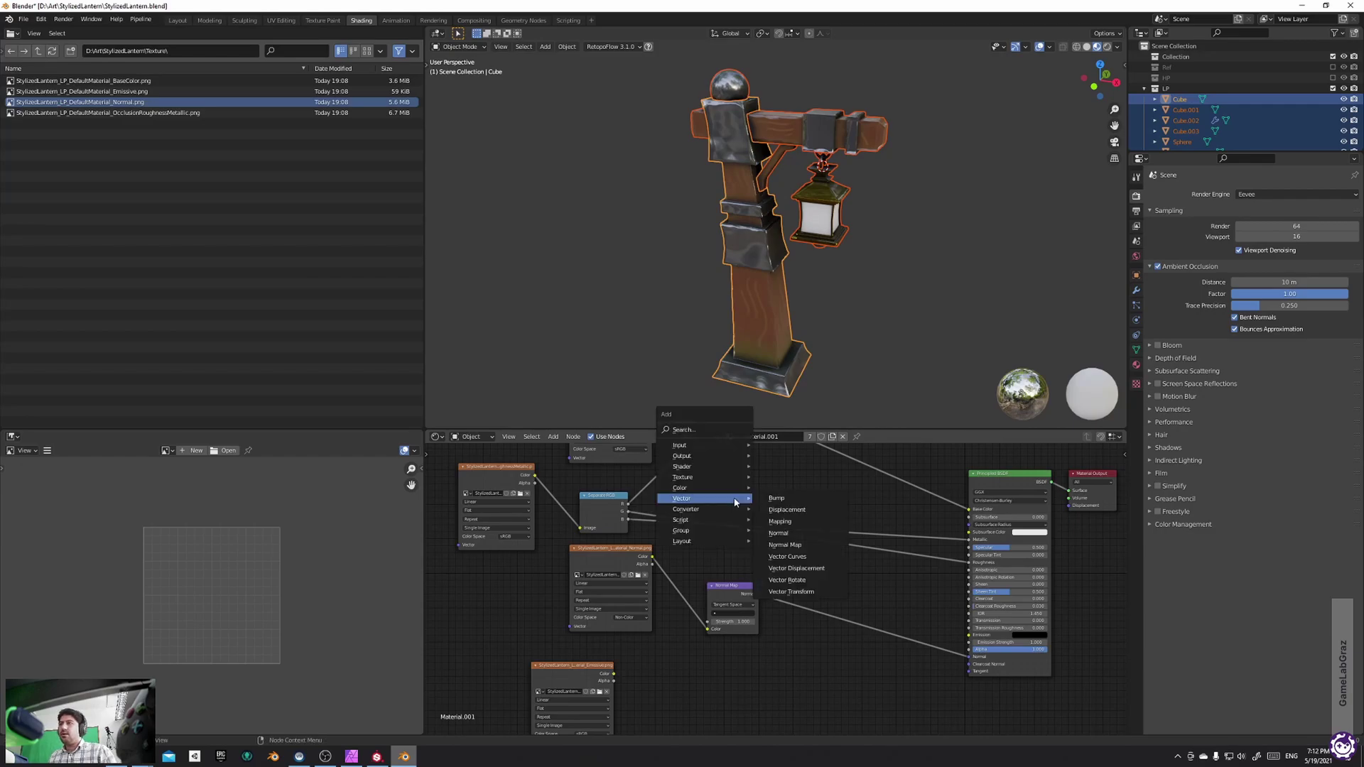
click(693, 429)
text(lev)
key(BackSpace)
key(BackSpace)
key(BackSpace)
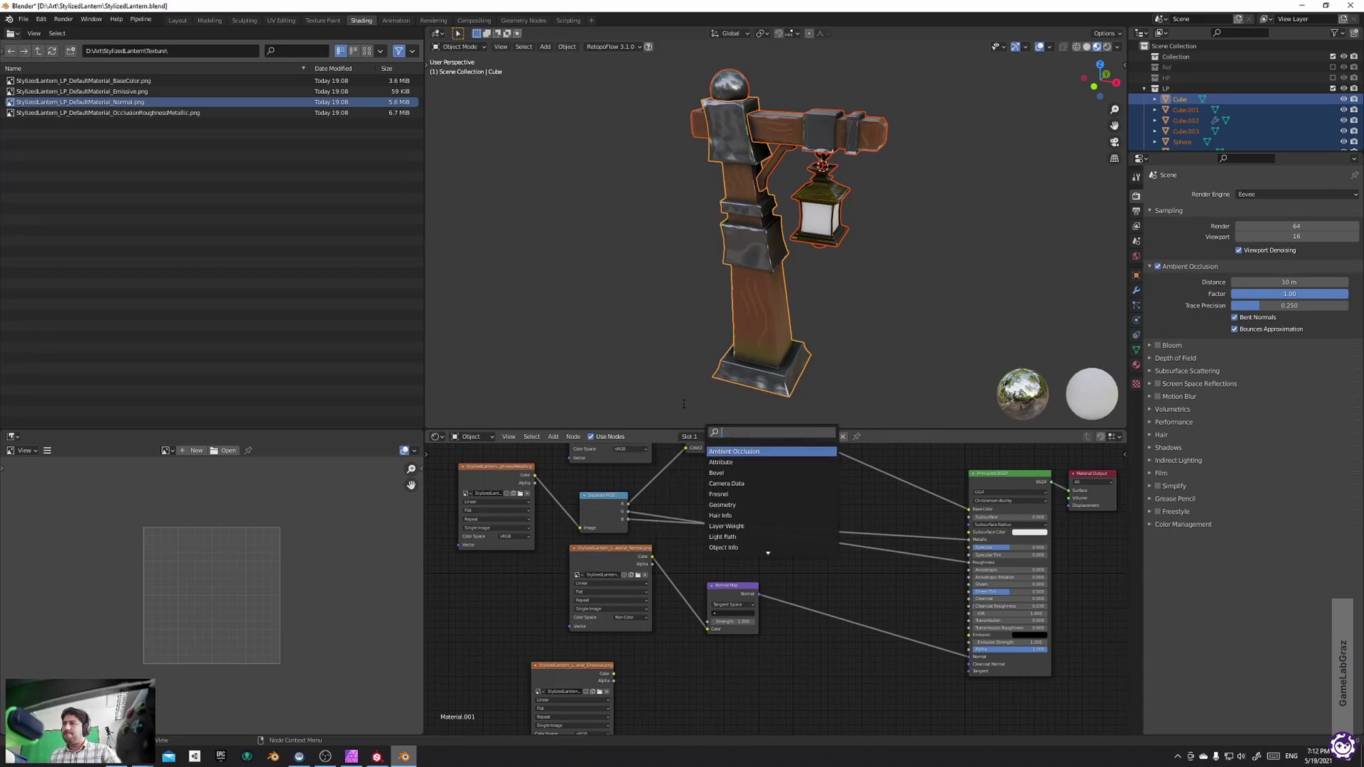
key(Escape)
Insert a Math node set to Add into the link between the G channel and Roughness and adjust its added value
scroll(637, 523, down, 1)
middle_drag(698, 496, 715, 533)
key(shift+a)
text(mul)
key(BackSpace)
key(BackSpace)
key(BackSpace)
text(math)
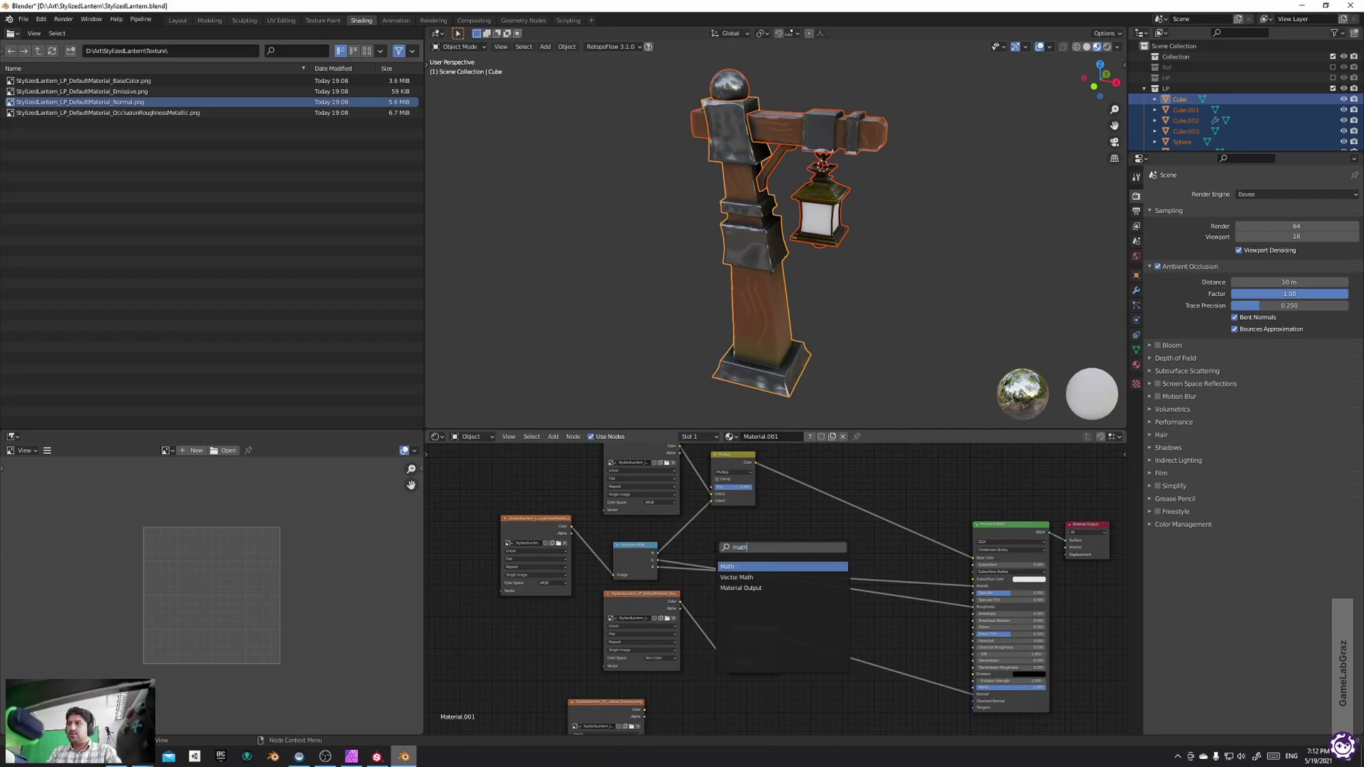
key(Return)
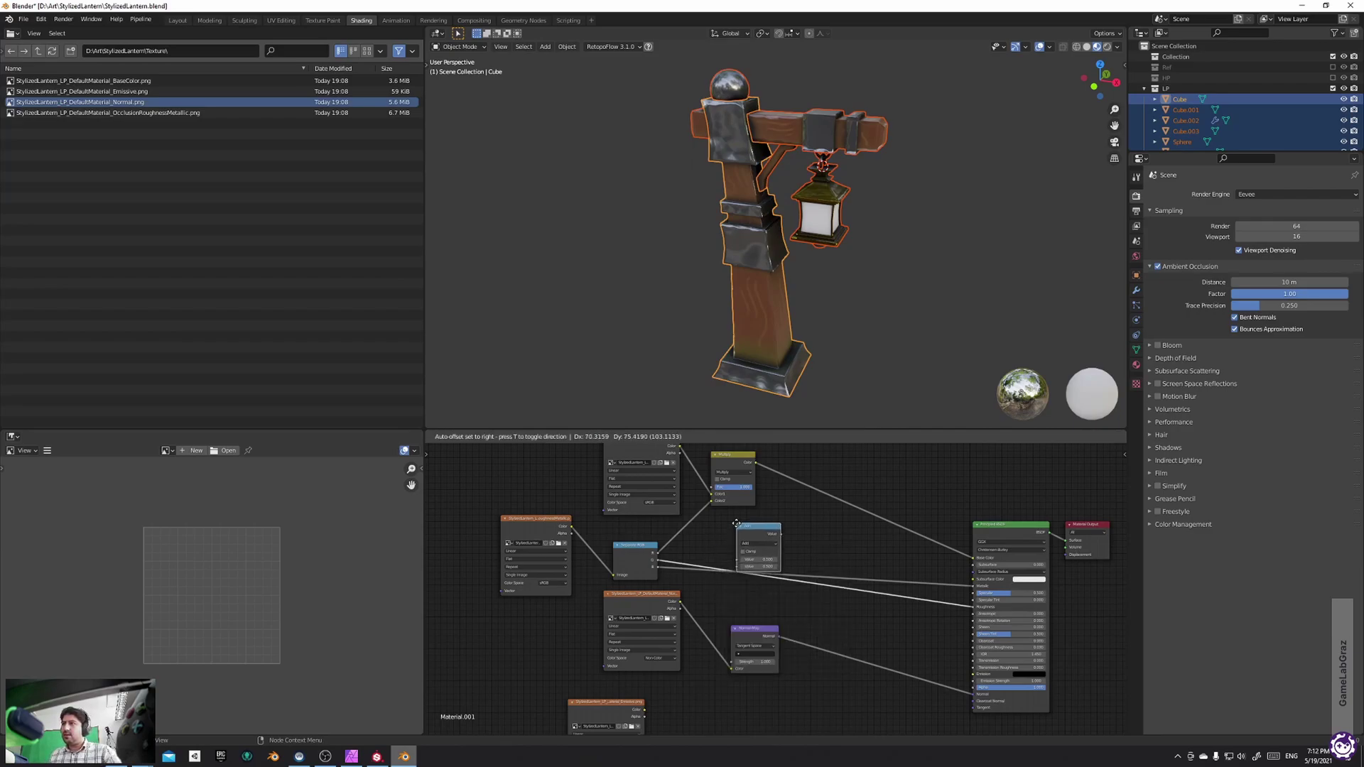
click(737, 529)
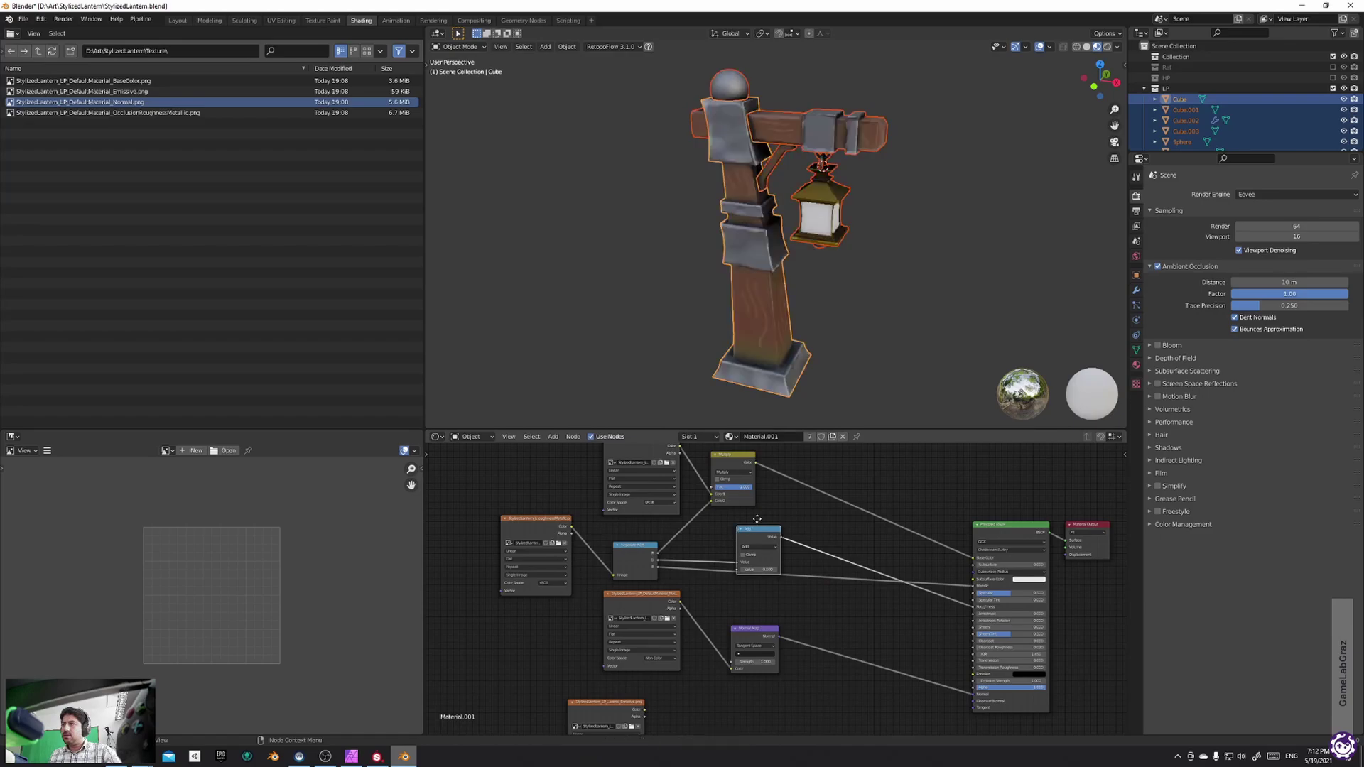
drag(760, 562, 748, 562)
mouse_move(858, 307)
middle_down()
mouse_move(834, 289)
mouse_move(877, 300)
mouse_move(840, 313)
middle_up()
Move the emissive texture node below the Normal Map node and link its color to the Principled BSDF's Emission
middle_drag(797, 623, 819, 529)
drag(659, 609, 815, 623)
scroll(780, 642, up, 3)
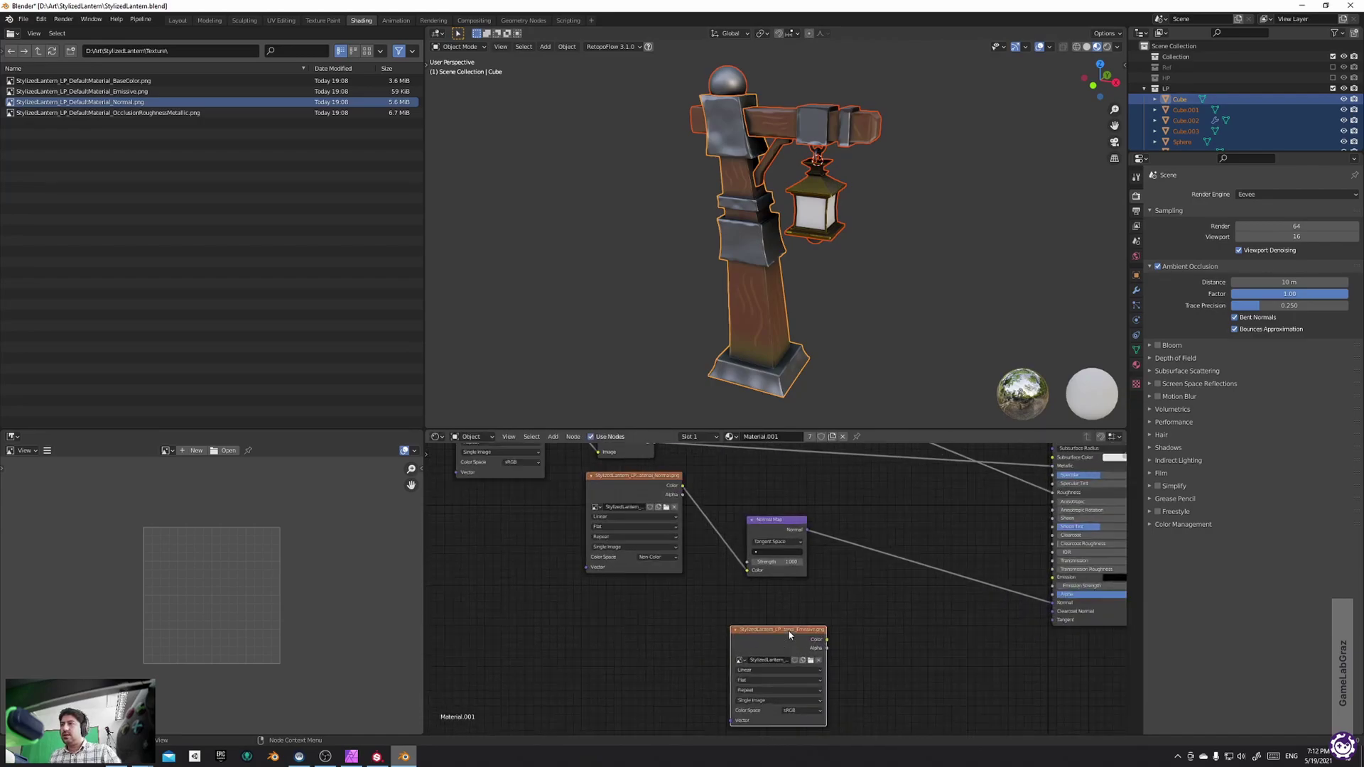
drag(754, 611, 1012, 555)
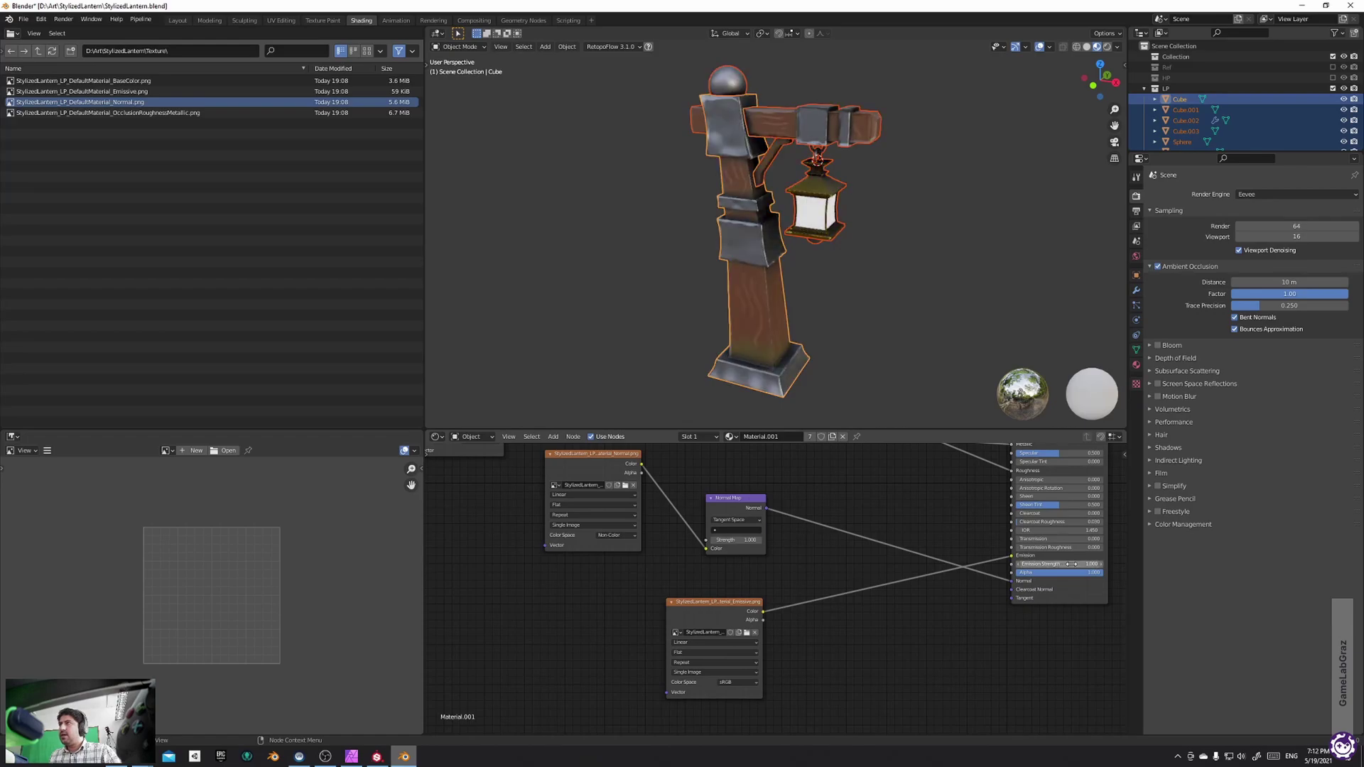
Enable Bloom in the render settings and set the Principled BSDF's emission strength to 10
click(1067, 563)
key(Return)
click(1158, 345)
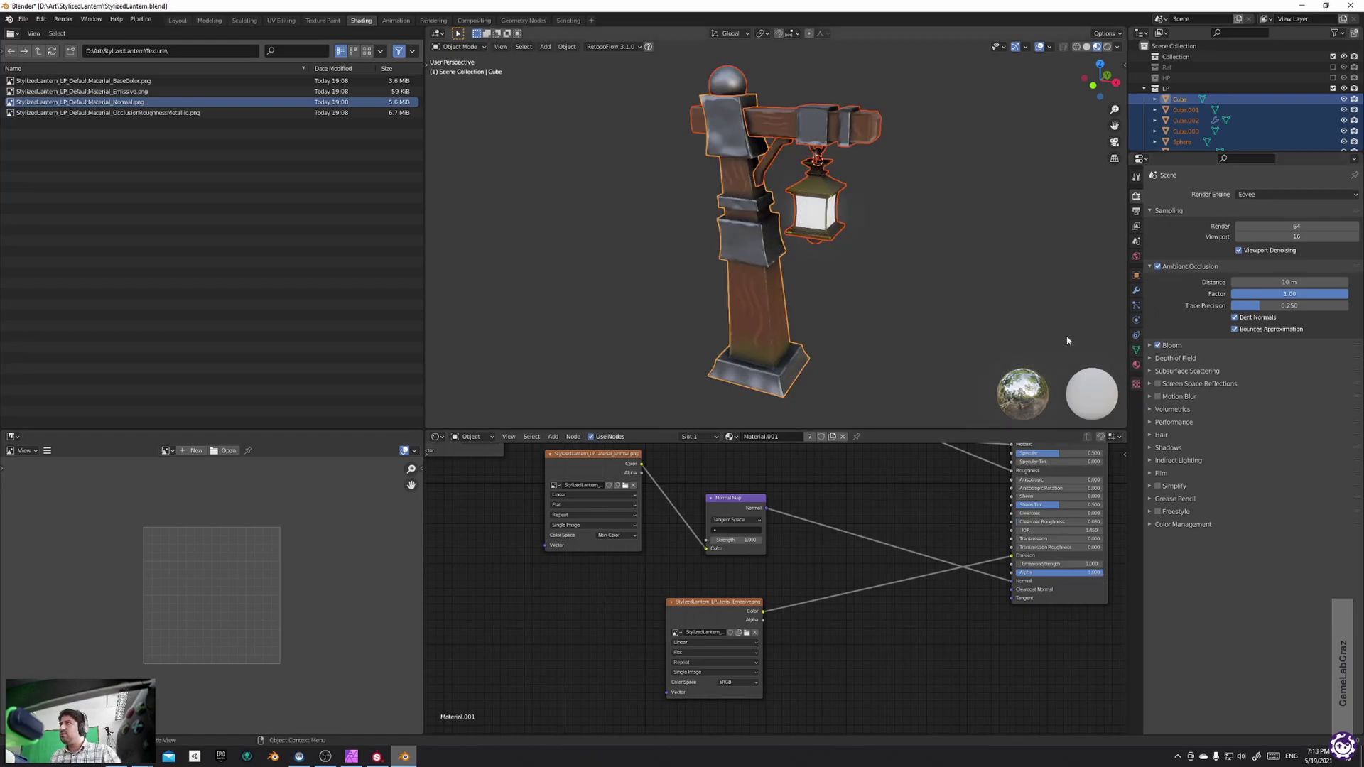
click(1037, 566)
text(10)
key(Return)
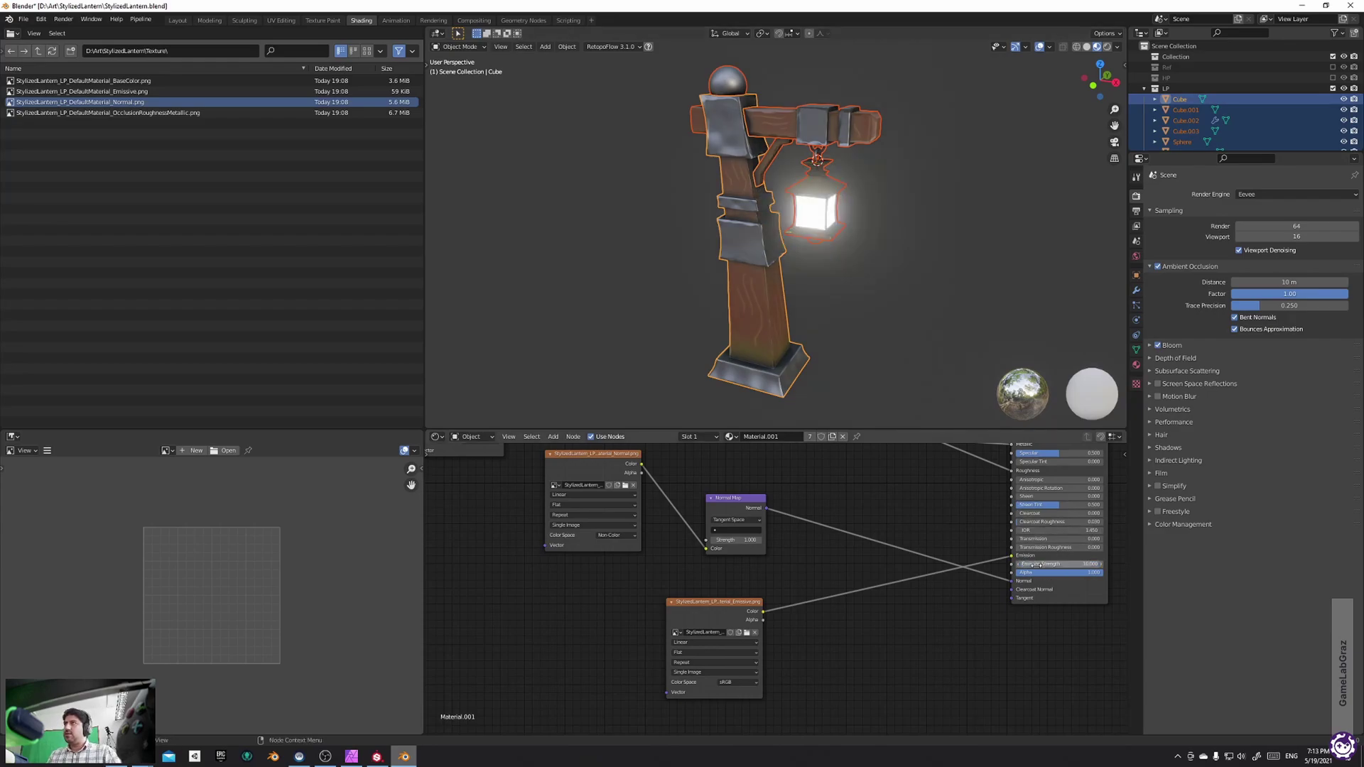
Move the emissive texture node farther away from the Principled BSDF
drag(735, 616, 651, 611)
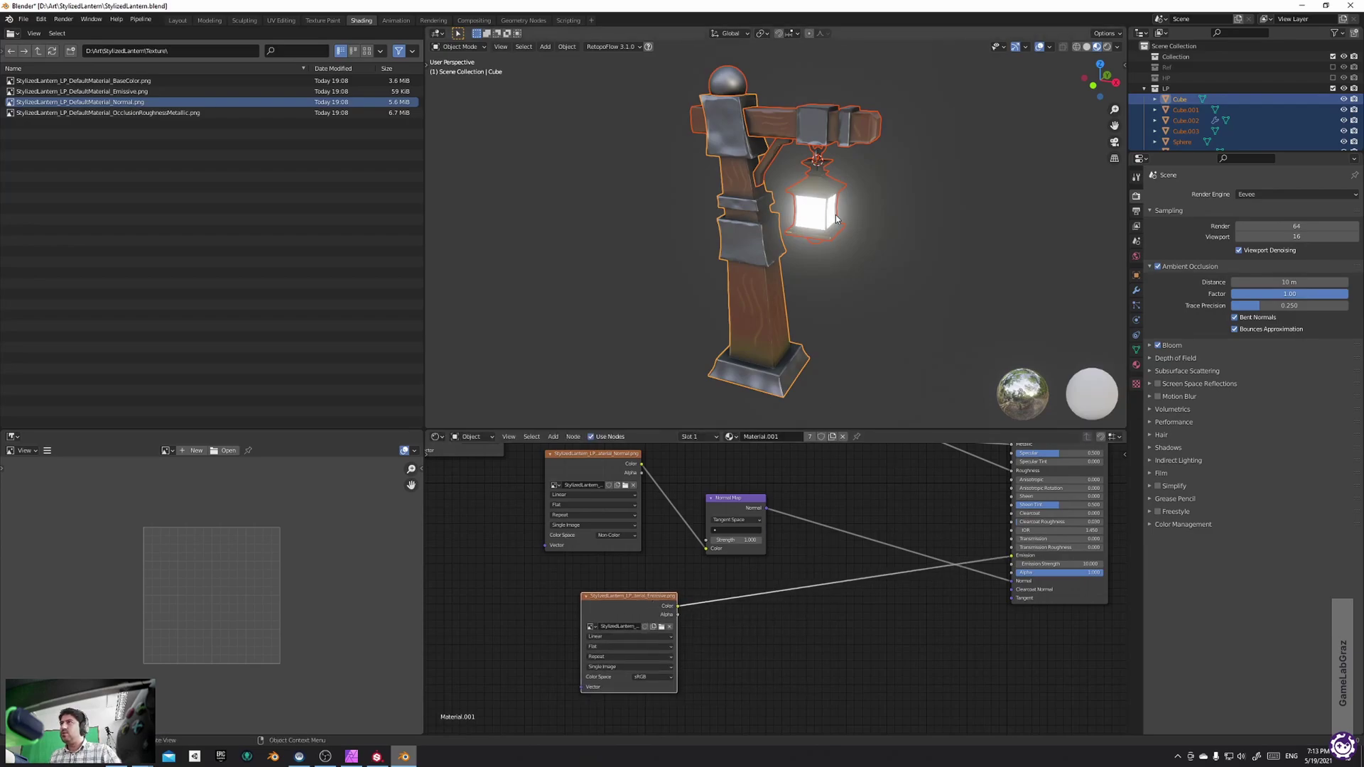
drag(678, 609, 740, 613)
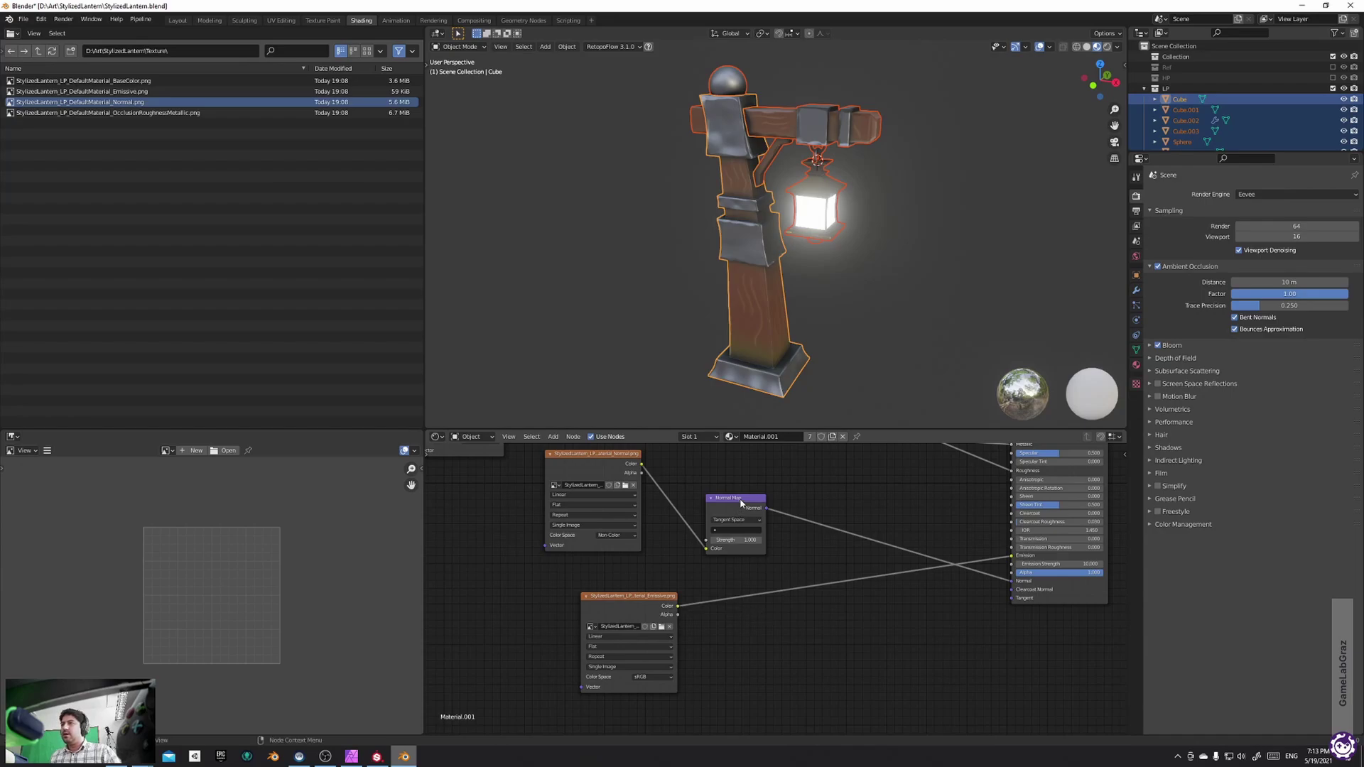
scroll(717, 599, down, 2)
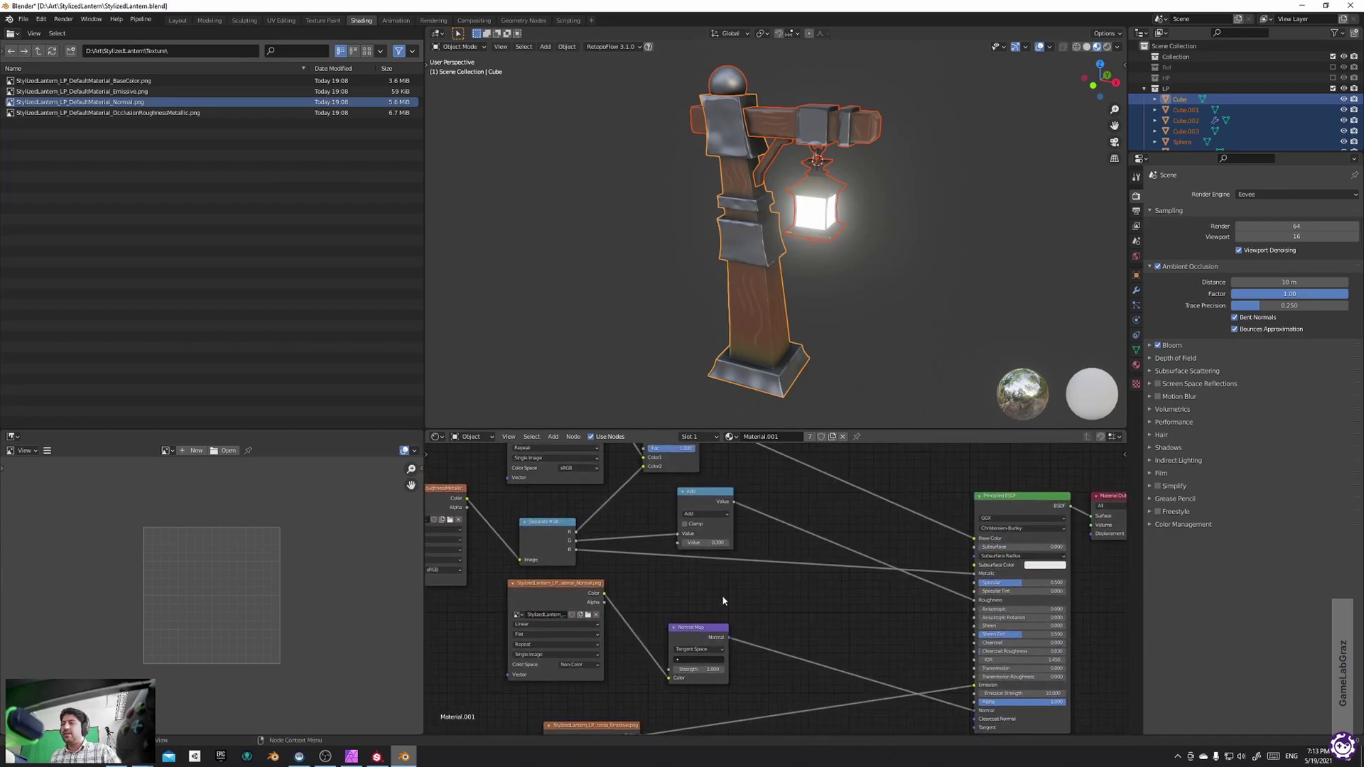
scroll(718, 599, down, 1)
middle_drag(741, 589, 741, 622)
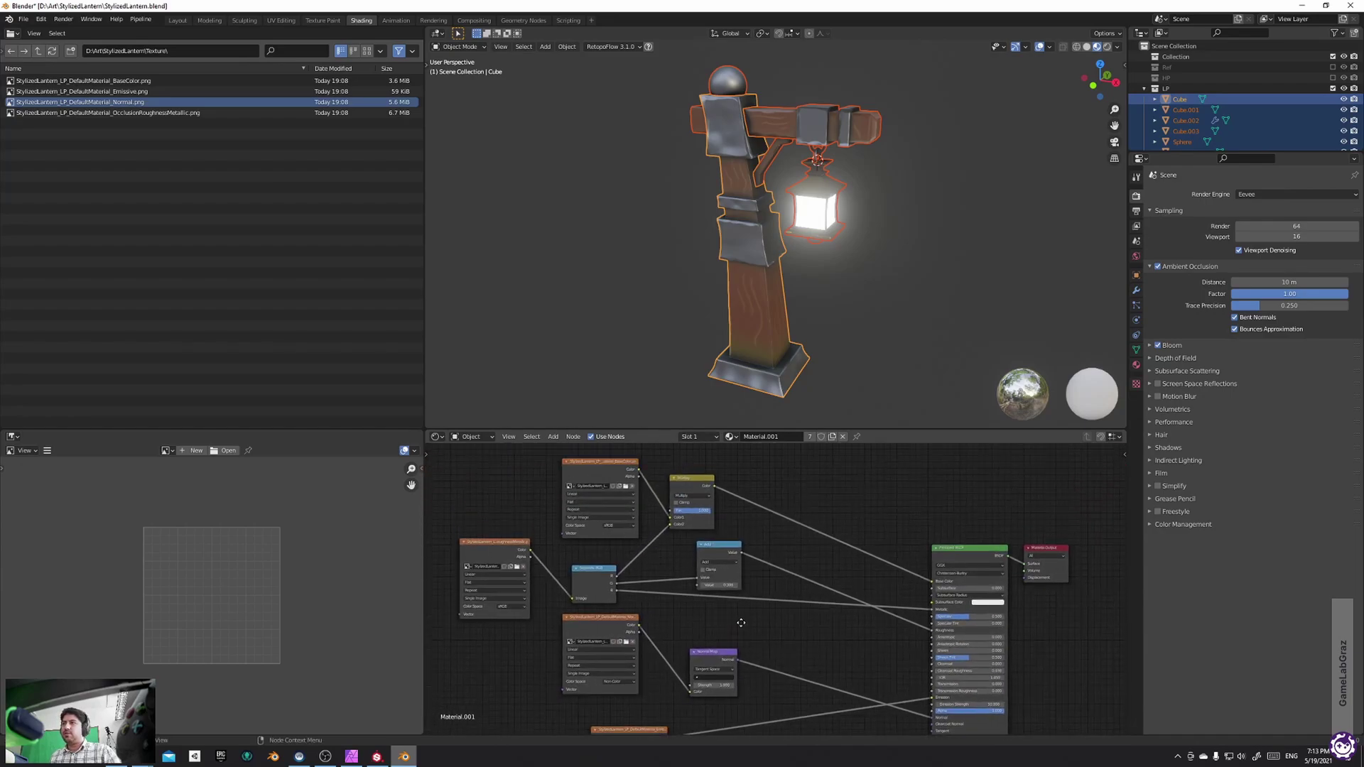
click(691, 495)
click(689, 482)
key(ctrl+z)
Add a MixRGB node beside the emissive texture node and set its blend mode to Multiply
middle_drag(769, 555, 803, 420)
drag(702, 603, 755, 628)
key(shift+a)
text(mix)
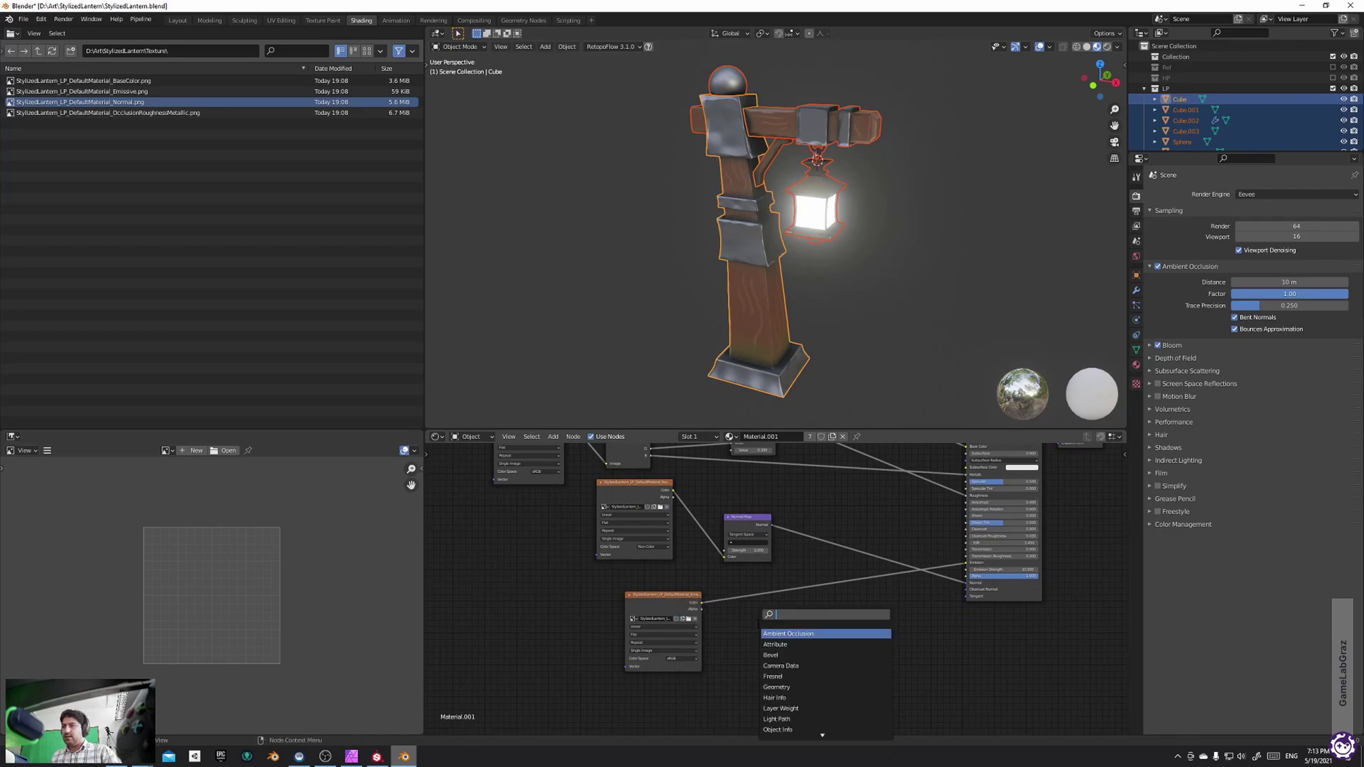
key(Down)
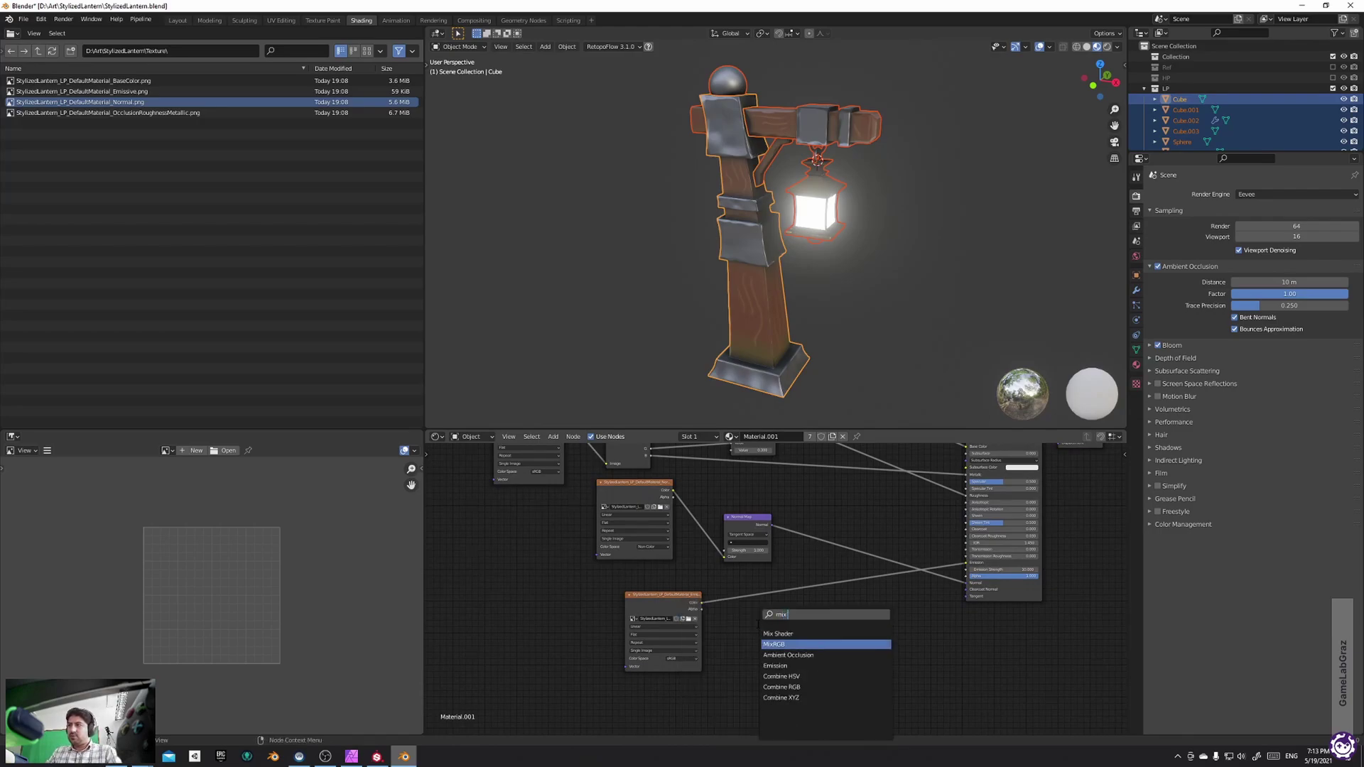
key(Return)
click(759, 627)
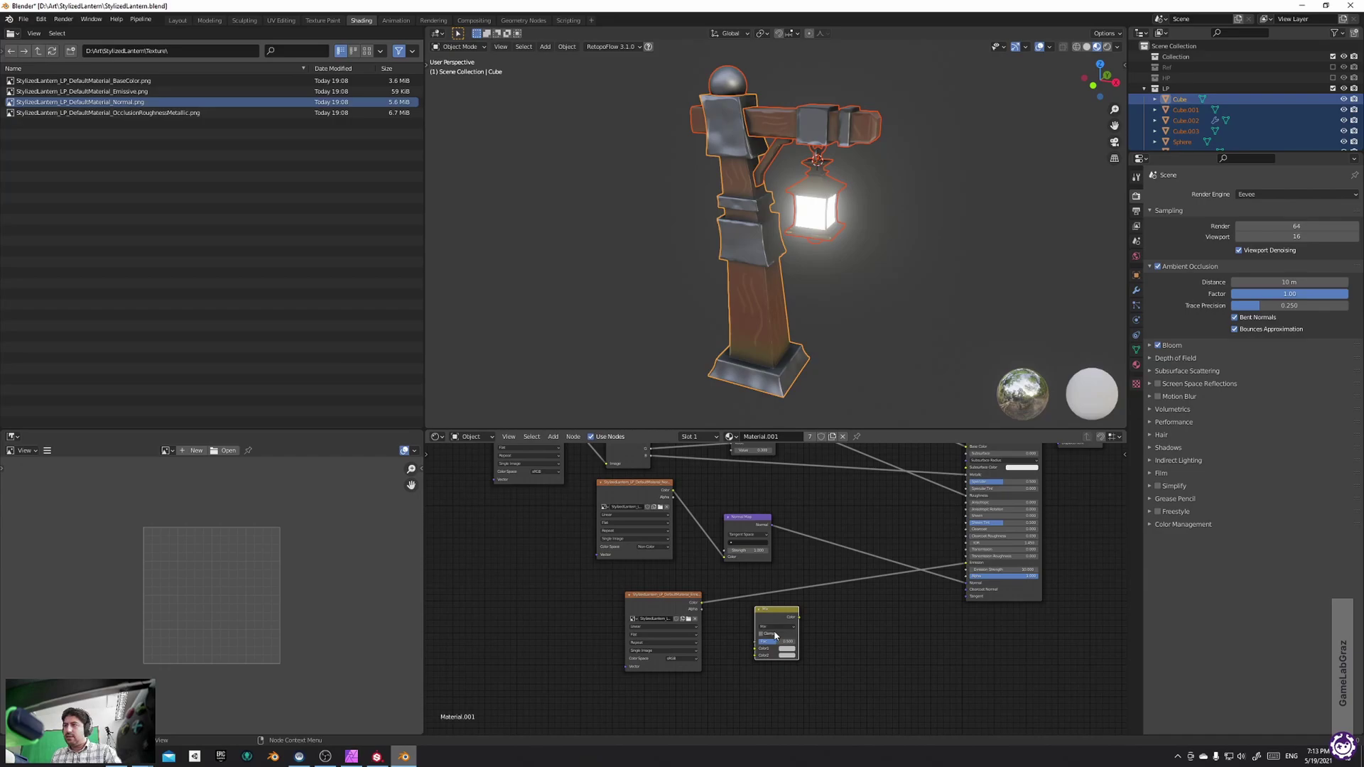
click(776, 628)
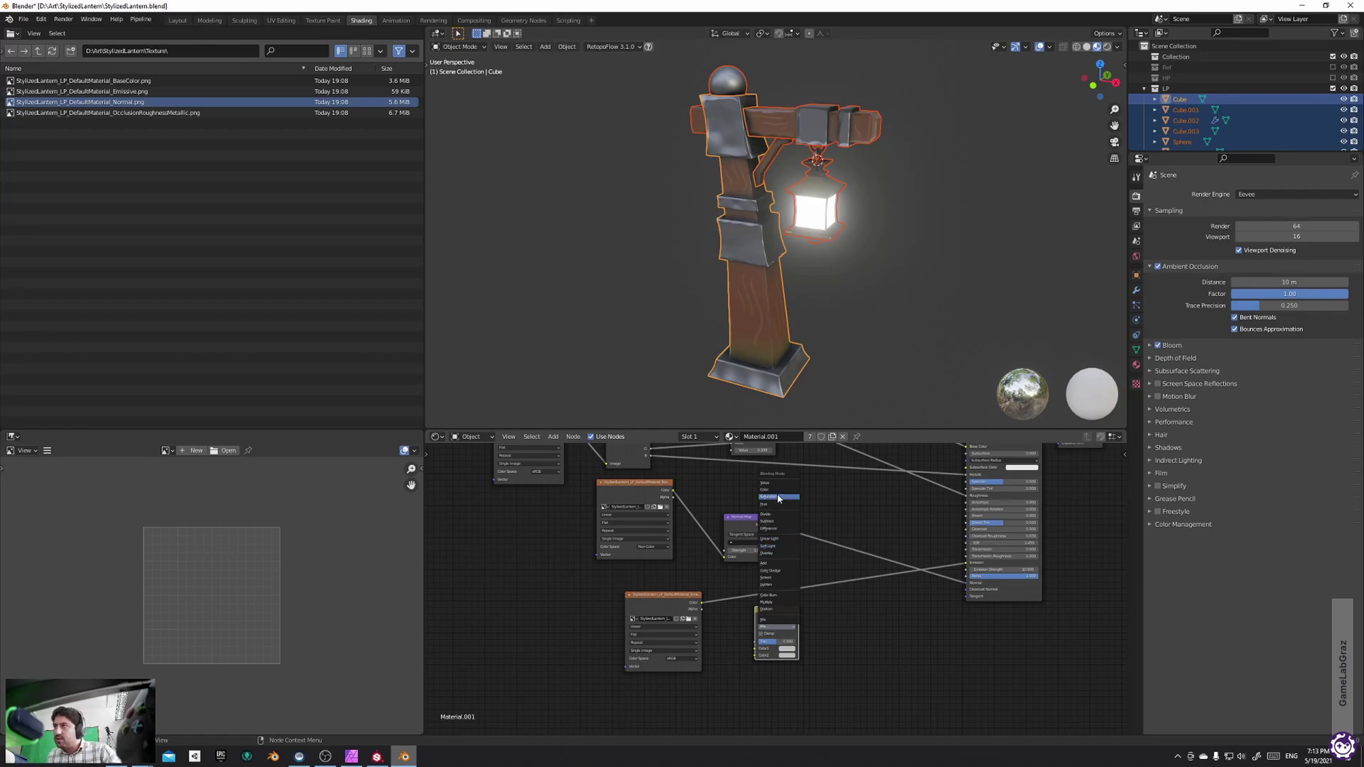
click(782, 605)
Route the emissive texture's color through the new Multiply node's Color1 into the Principled BSDF's Emission, with Color2 set to white
drag(702, 603, 755, 648)
click(785, 655)
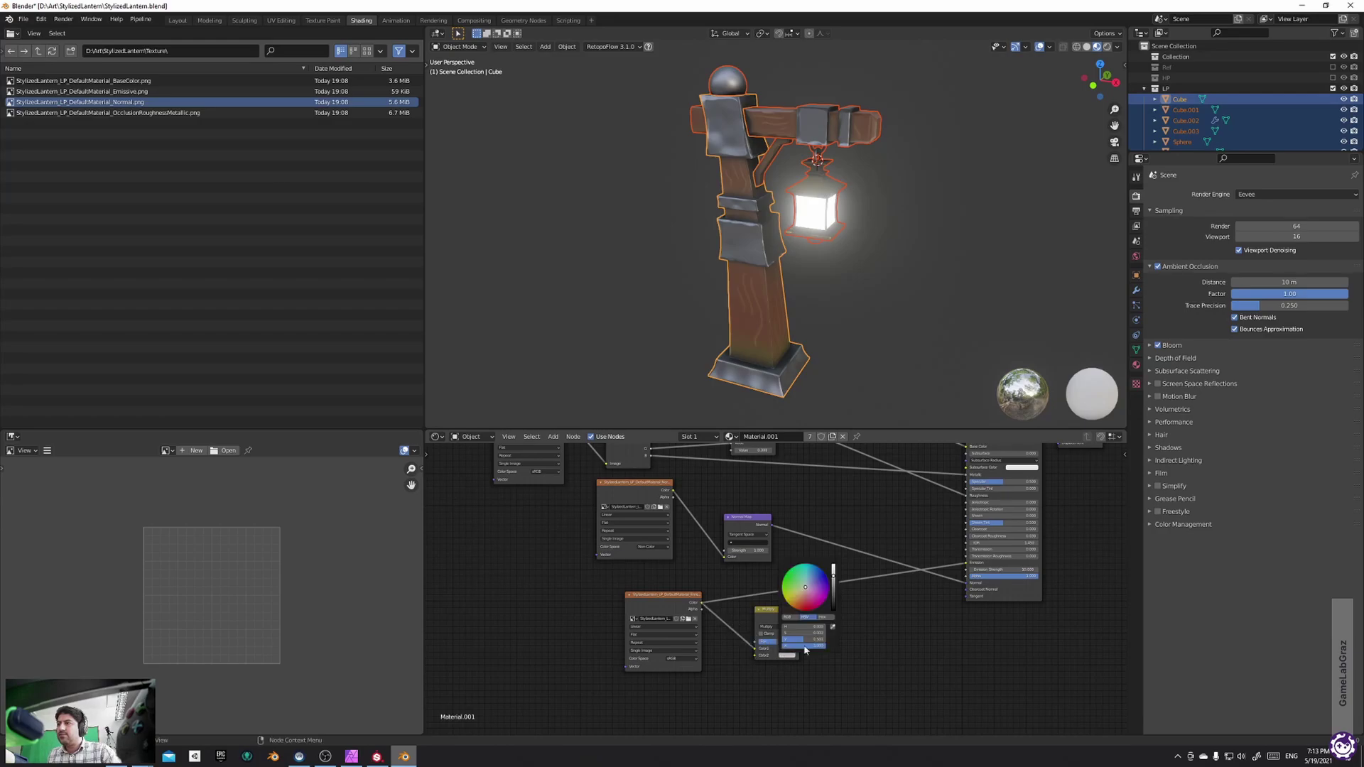
click(834, 574)
drag(797, 617, 964, 569)
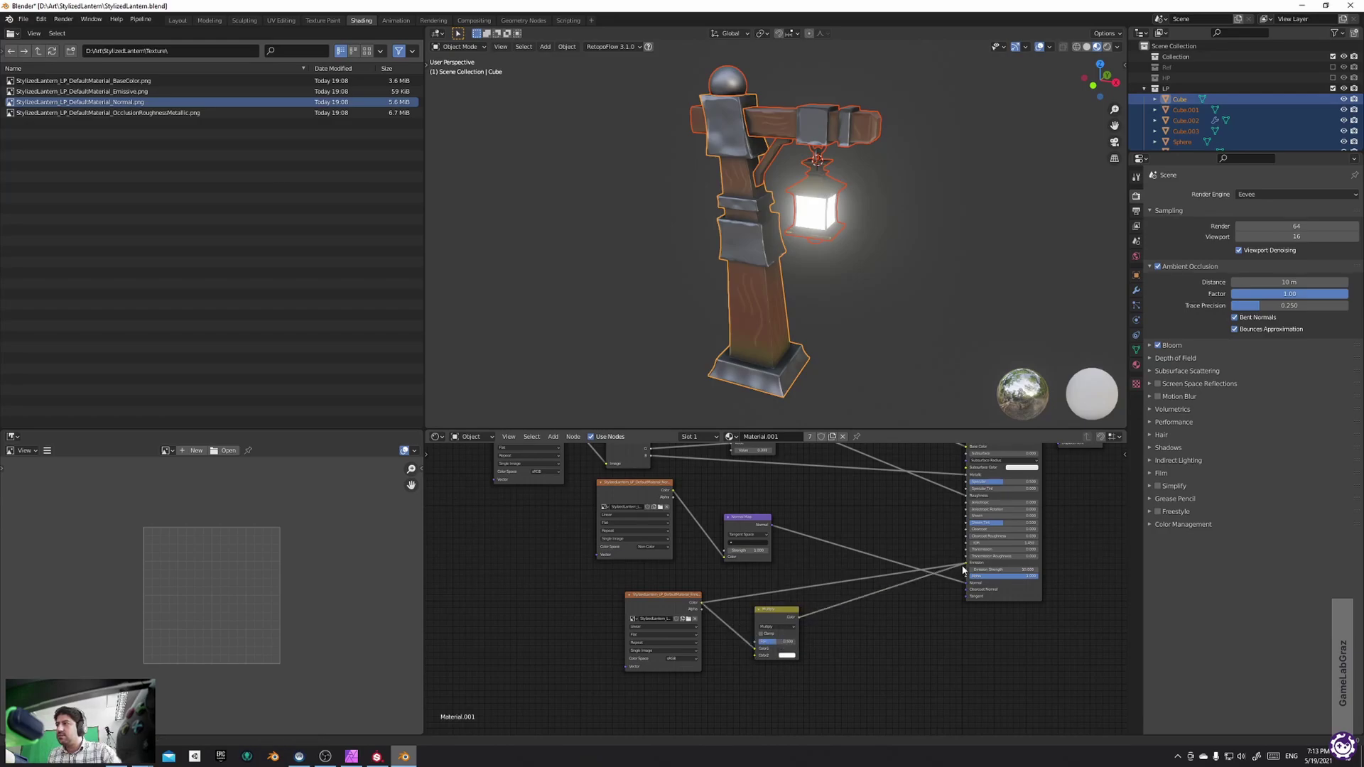
Tint the emissive Multiply node's Color2 a light red and lower the Principled BSDF's emission strength to soften the lantern's glow
click(788, 656)
drag(804, 603, 804, 607)
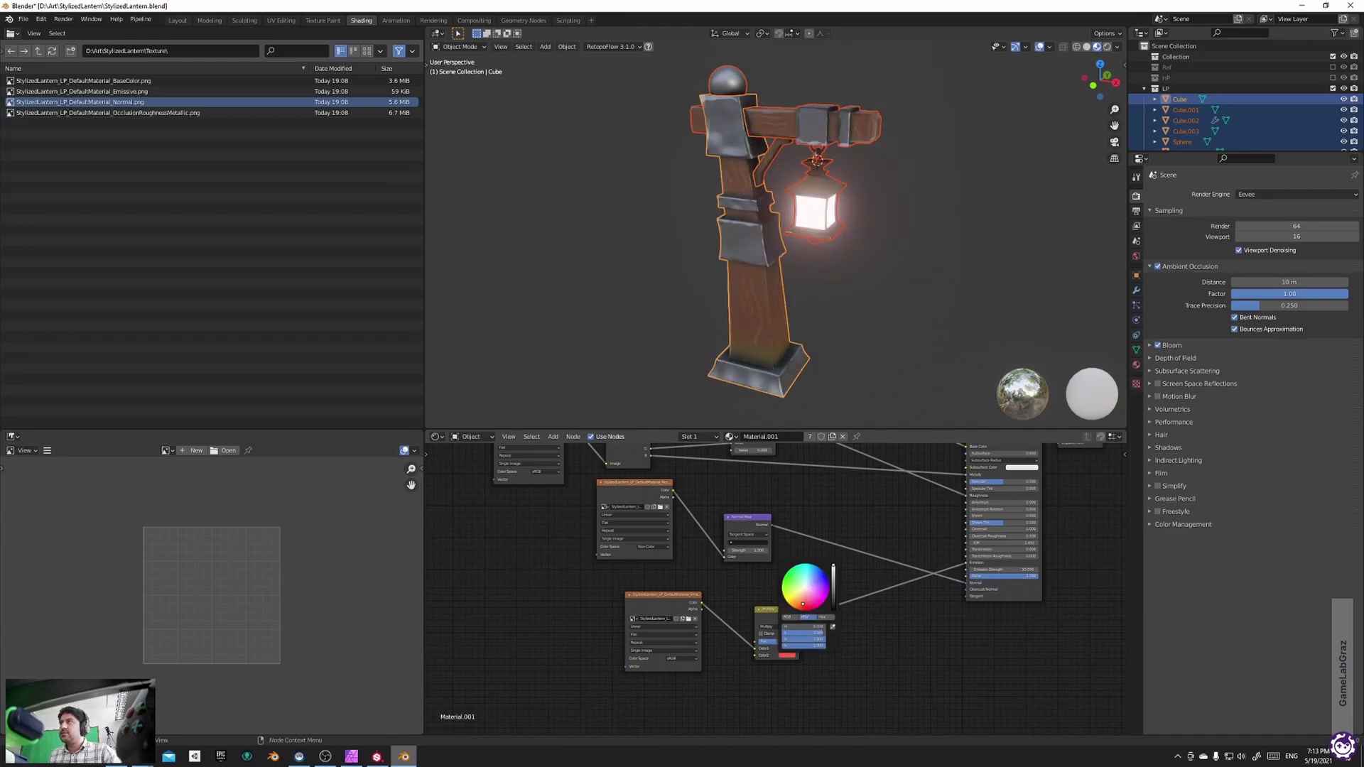
mouse_move(1003, 569)
mouse_down()
mouse_move(969, 570)
mouse_move(982, 570)
mouse_up()
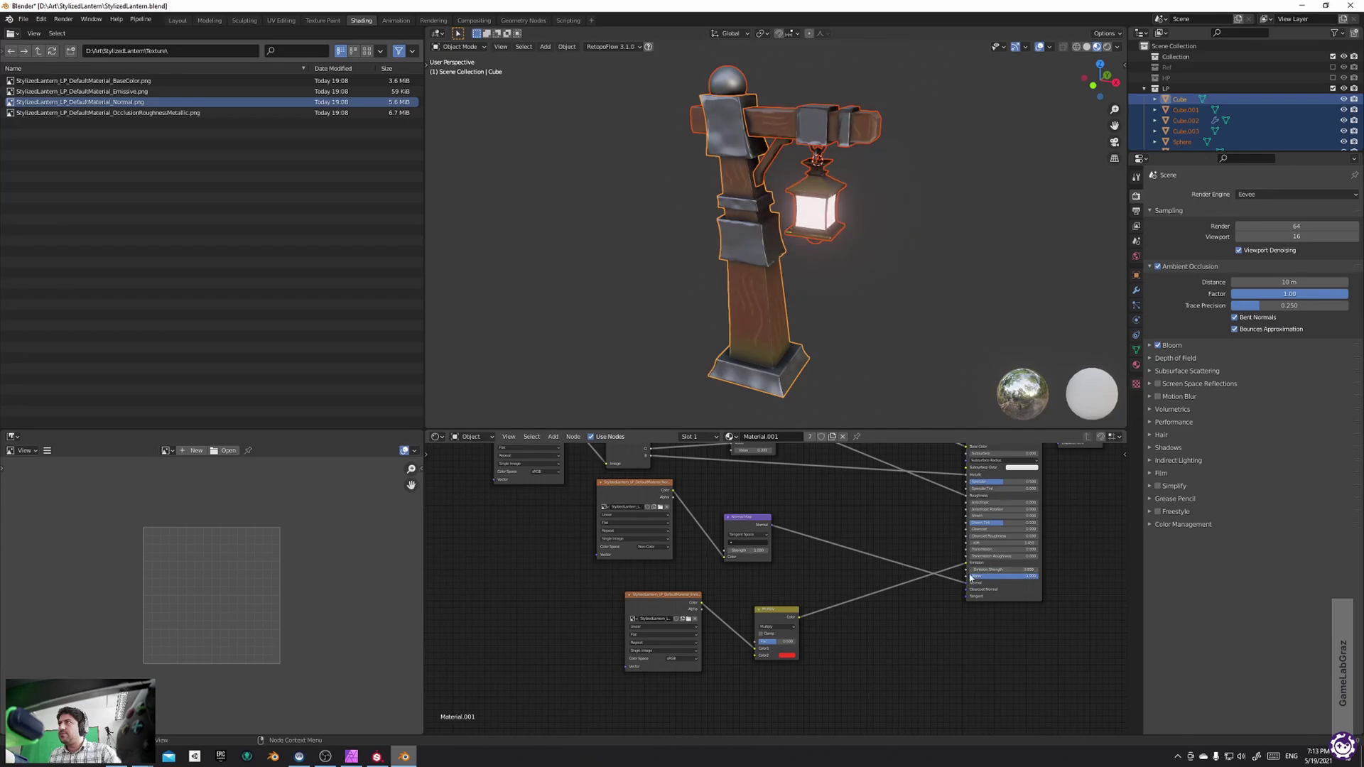
mouse_move(843, 299)
middle_down()
mouse_move(779, 280)
mouse_move(840, 298)
mouse_move(831, 305)
middle_up()
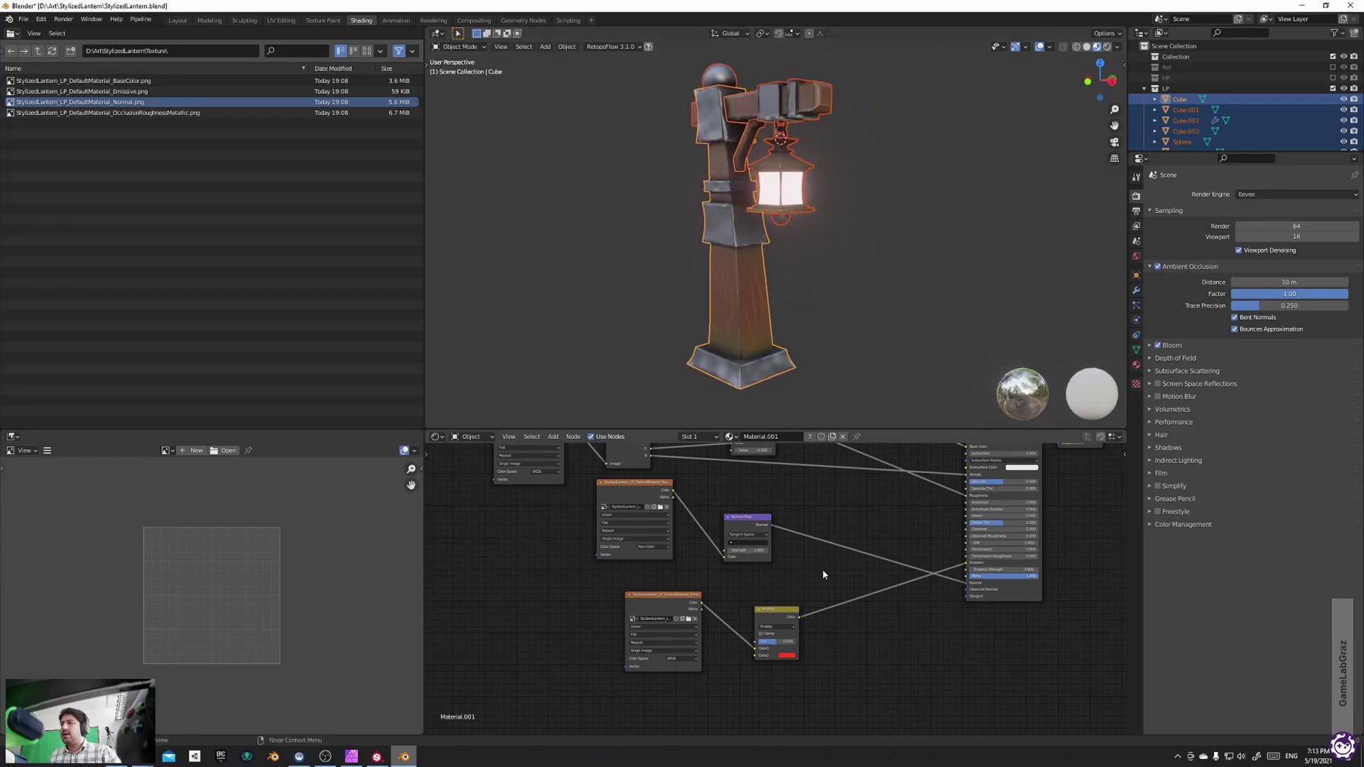
click(787, 656)
drag(810, 608, 806, 610)
Examine the material's node setup and the glowing lantern post from several angles and distances
middle_drag(824, 578, 761, 700)
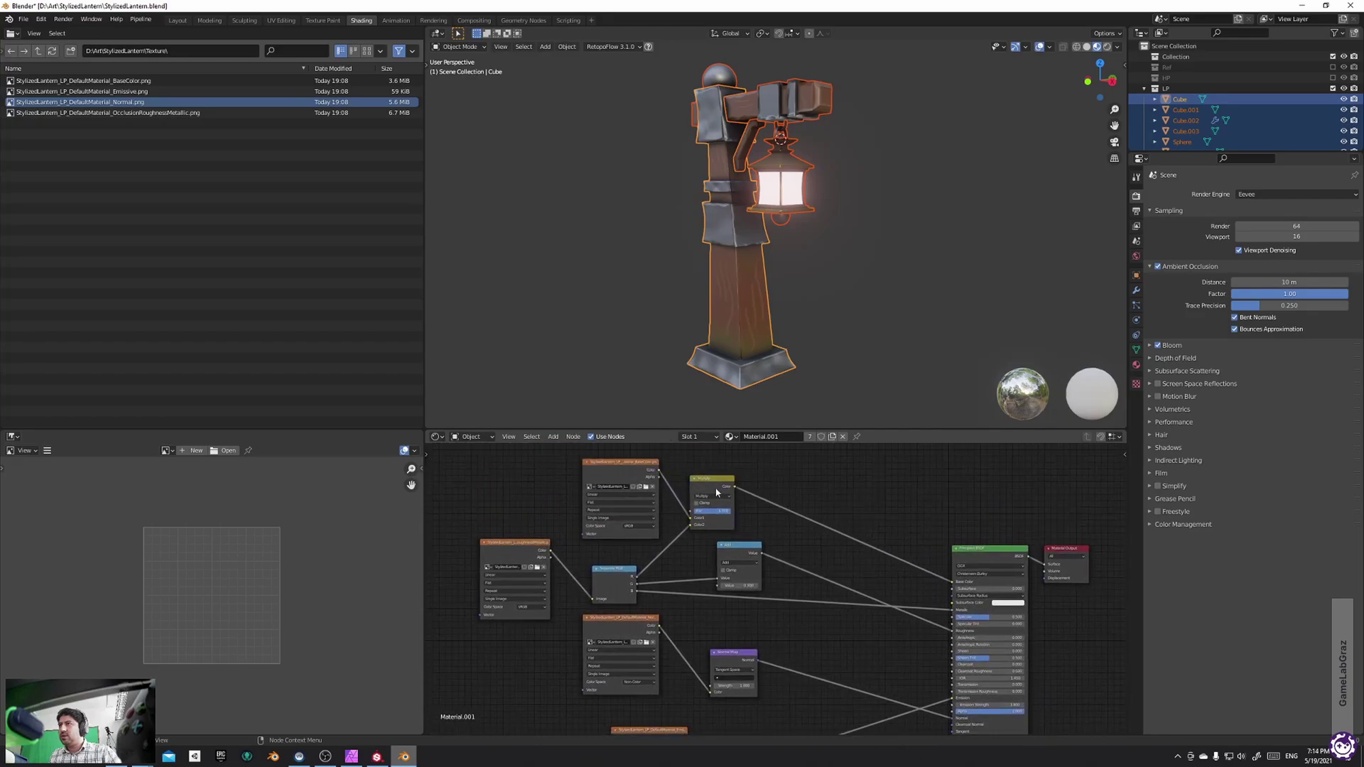
middle_drag(809, 299, 801, 241)
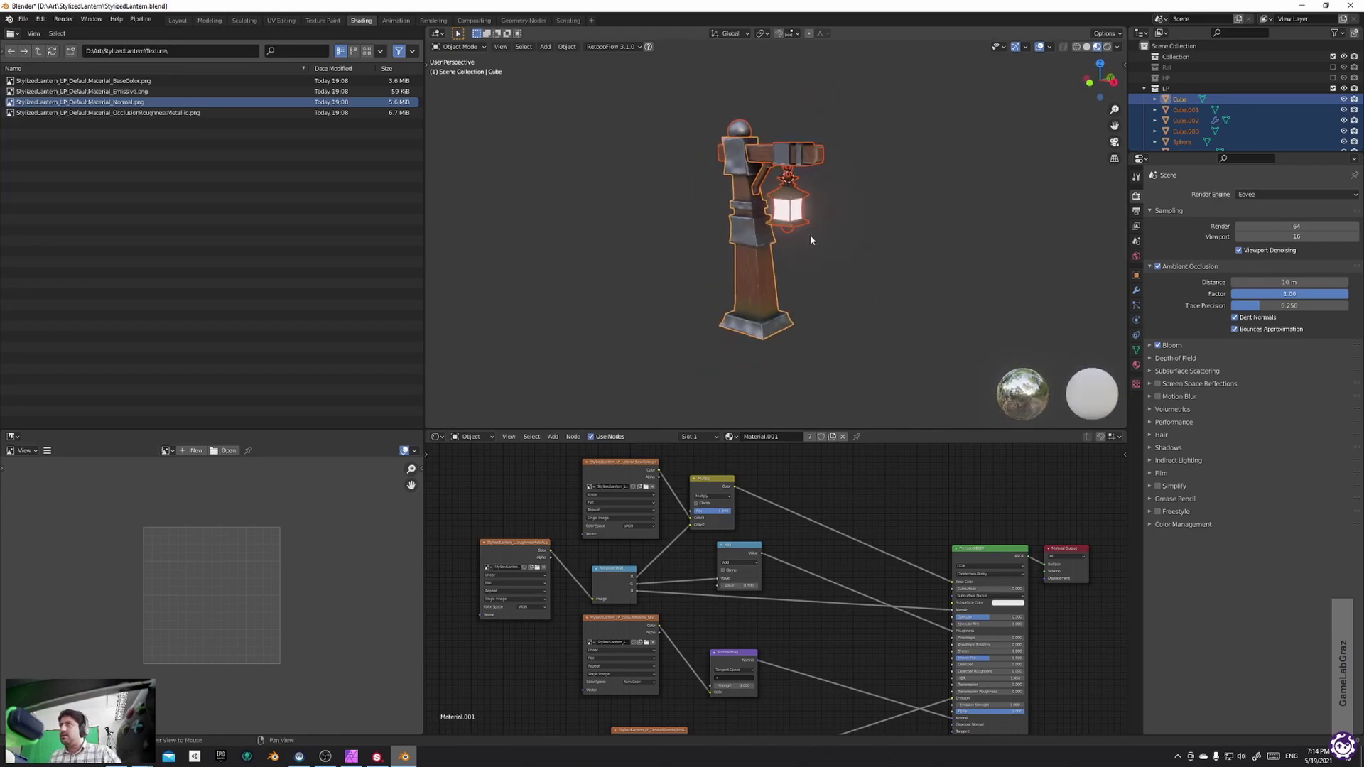
scroll(803, 241, up, 4)
scroll(829, 183, down, 4)
middle_drag(829, 183, 832, 289)
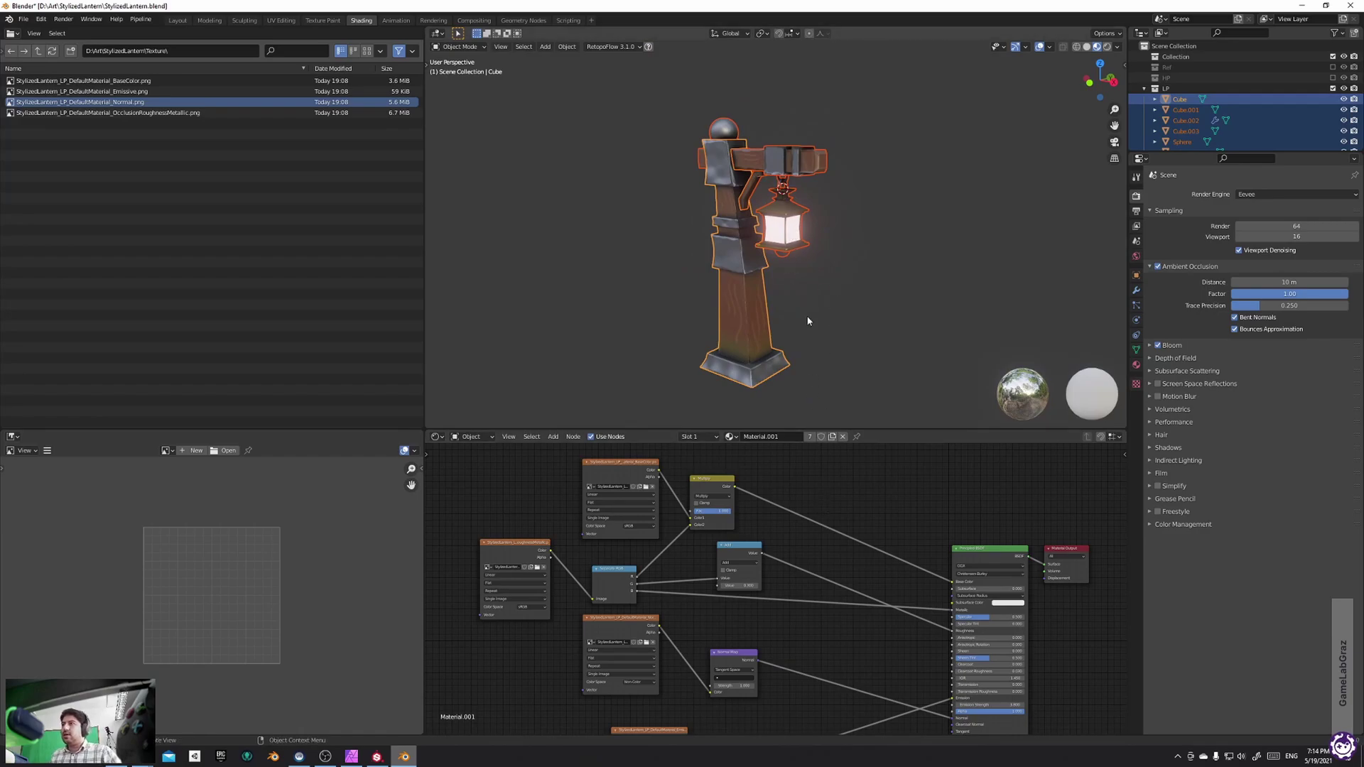
middle_drag(775, 211, 845, 208)
scroll(775, 219, up, 4)
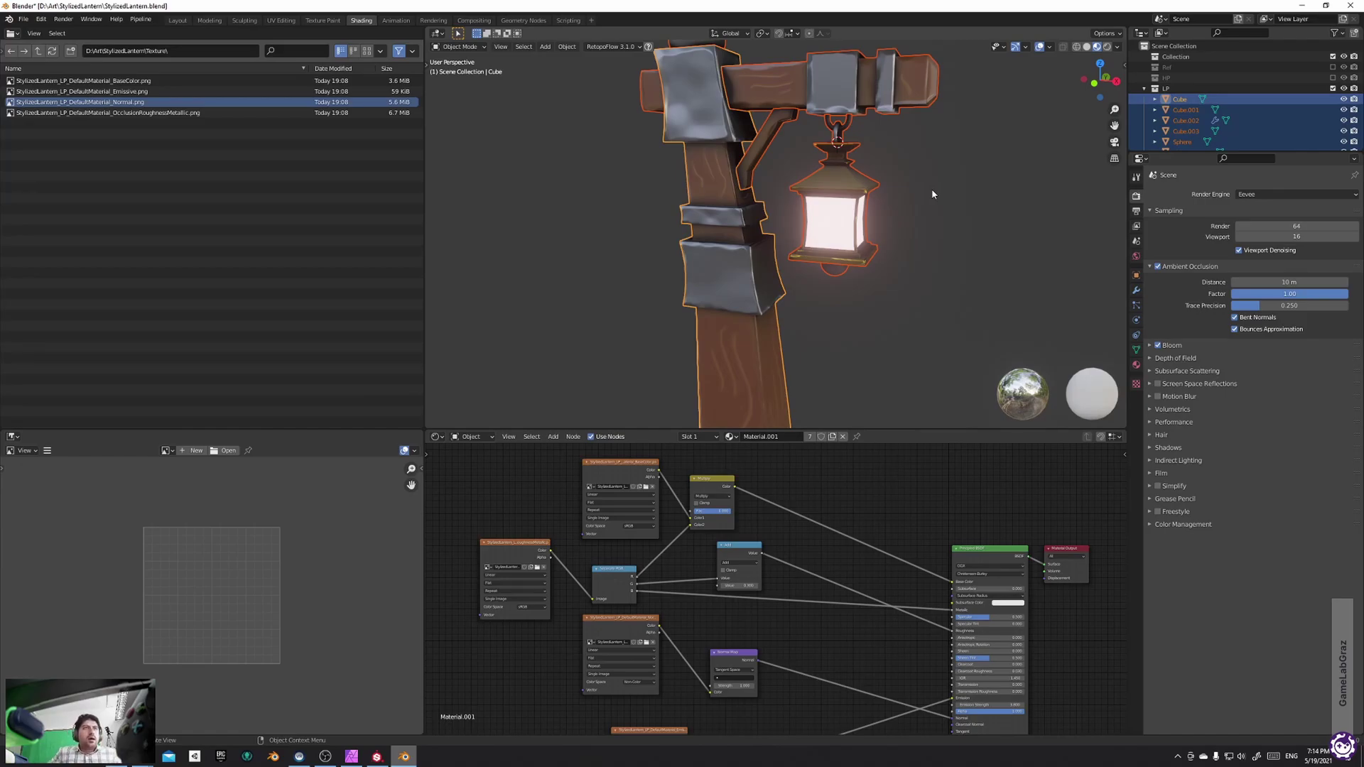
scroll(931, 192, down, 3)
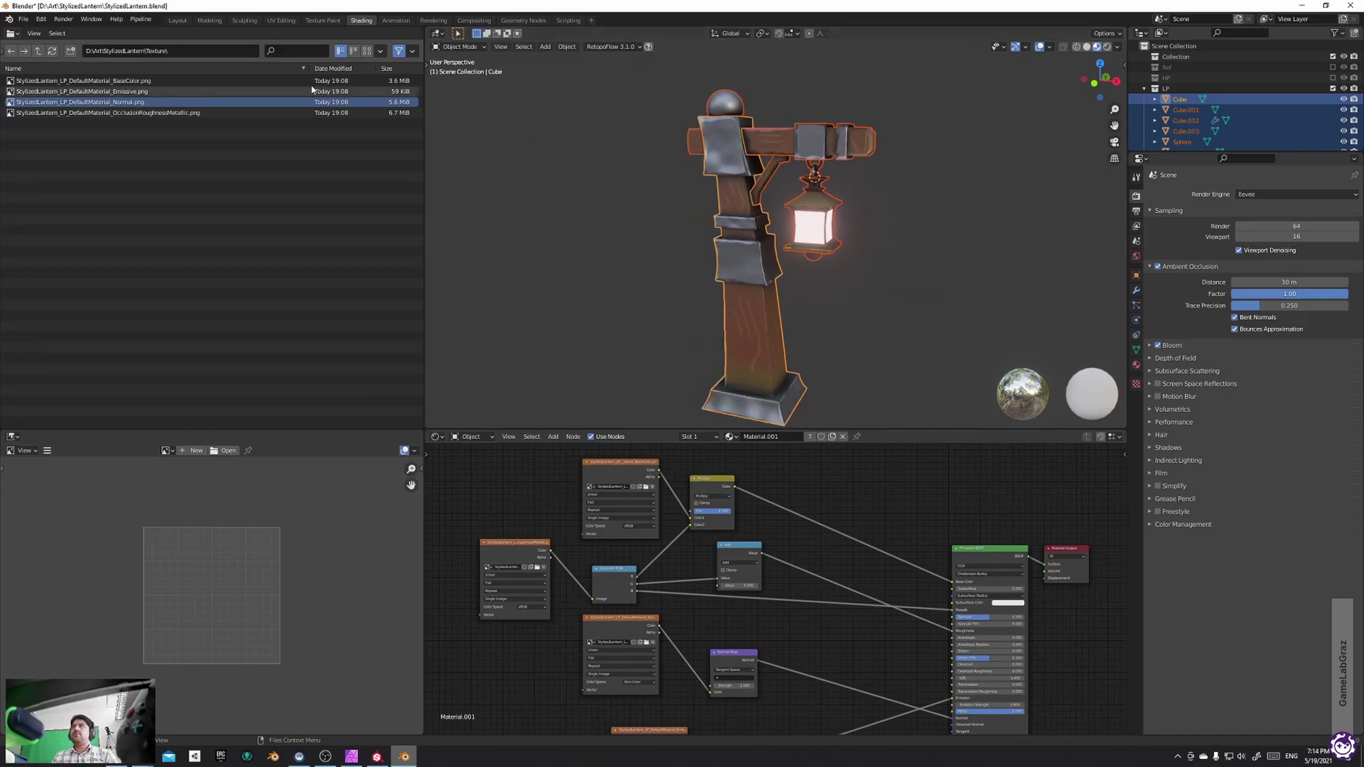
Switch to the Layout workspace with Material Preview shading, exit local view to show the whole lantern post, and deselect everything
click(177, 20)
click(1097, 47)
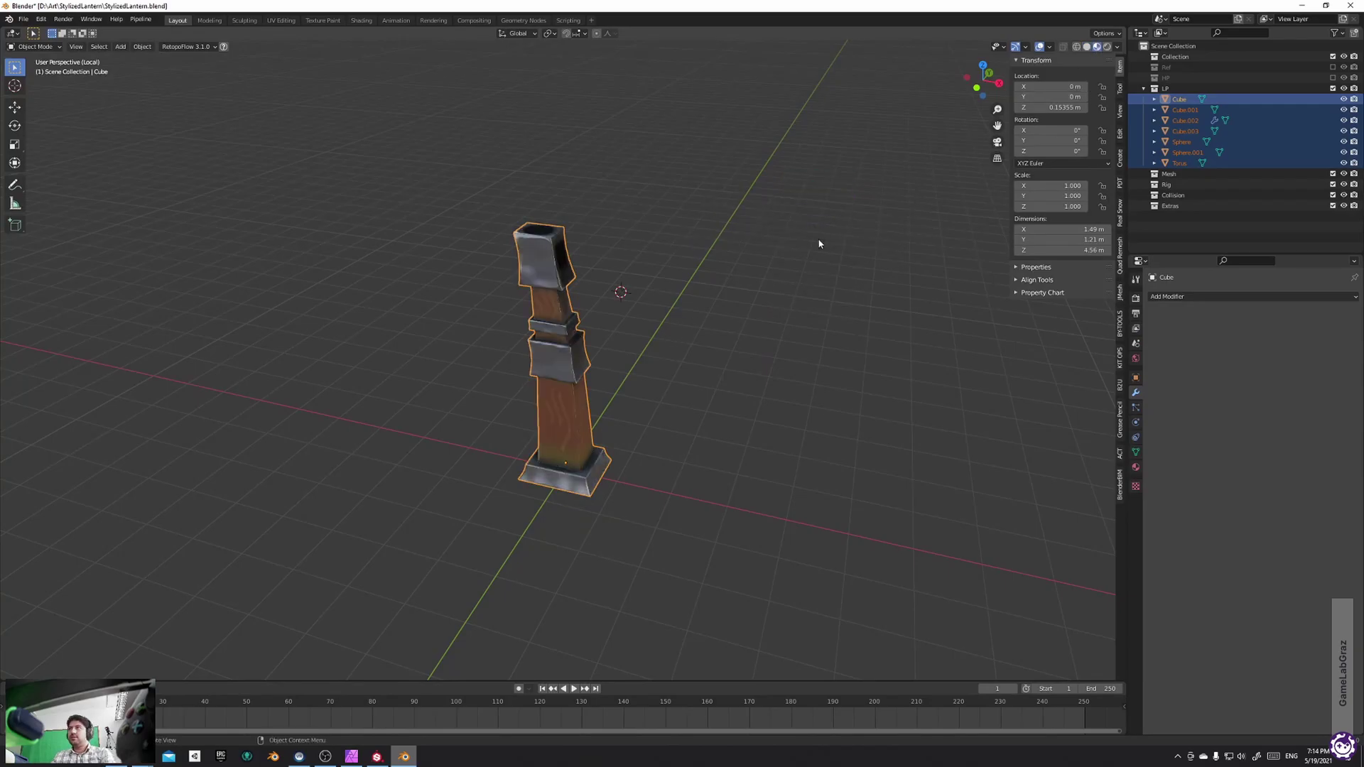
key(KP_Divide)
click(798, 255)
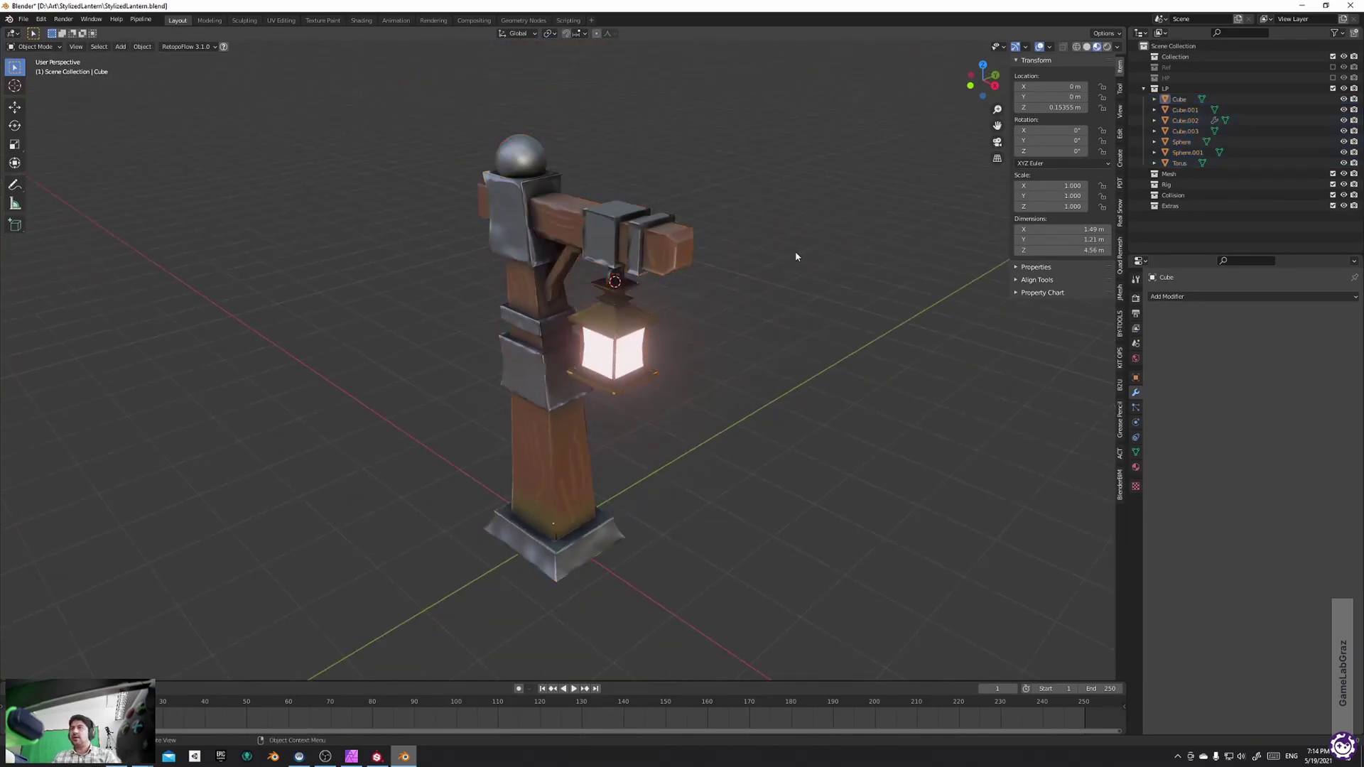
middle_drag(767, 256, 766, 249)
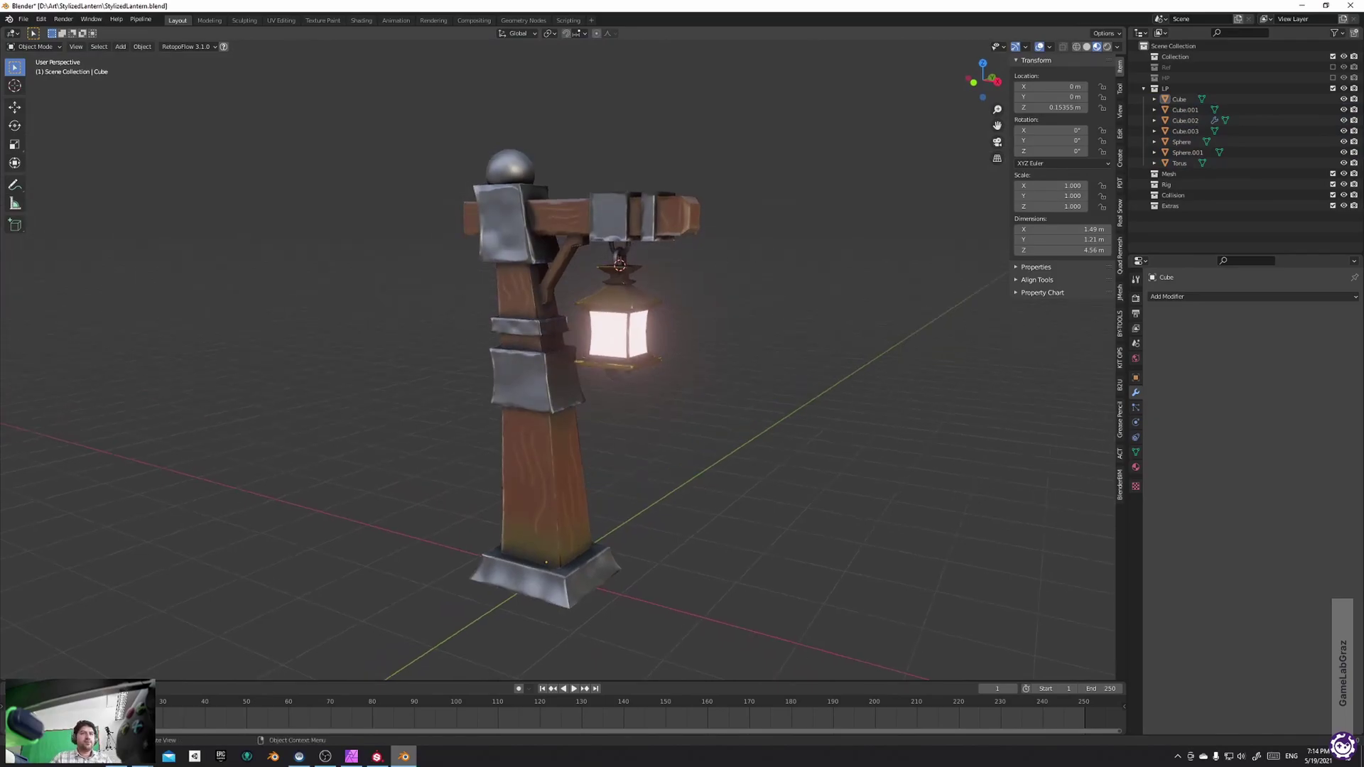